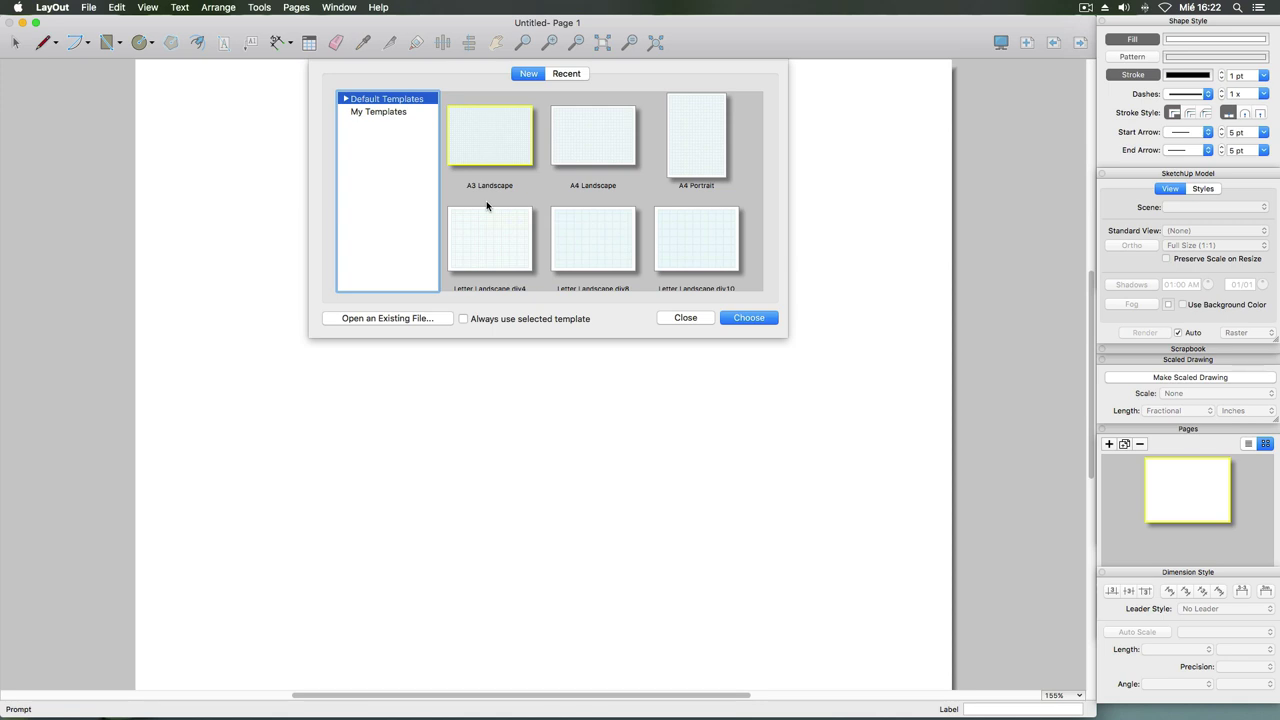
# - Expand Default Templates > Titleblock and scroll through the template list
pyautogui.click(346, 99)
pyautogui.click(357, 137)
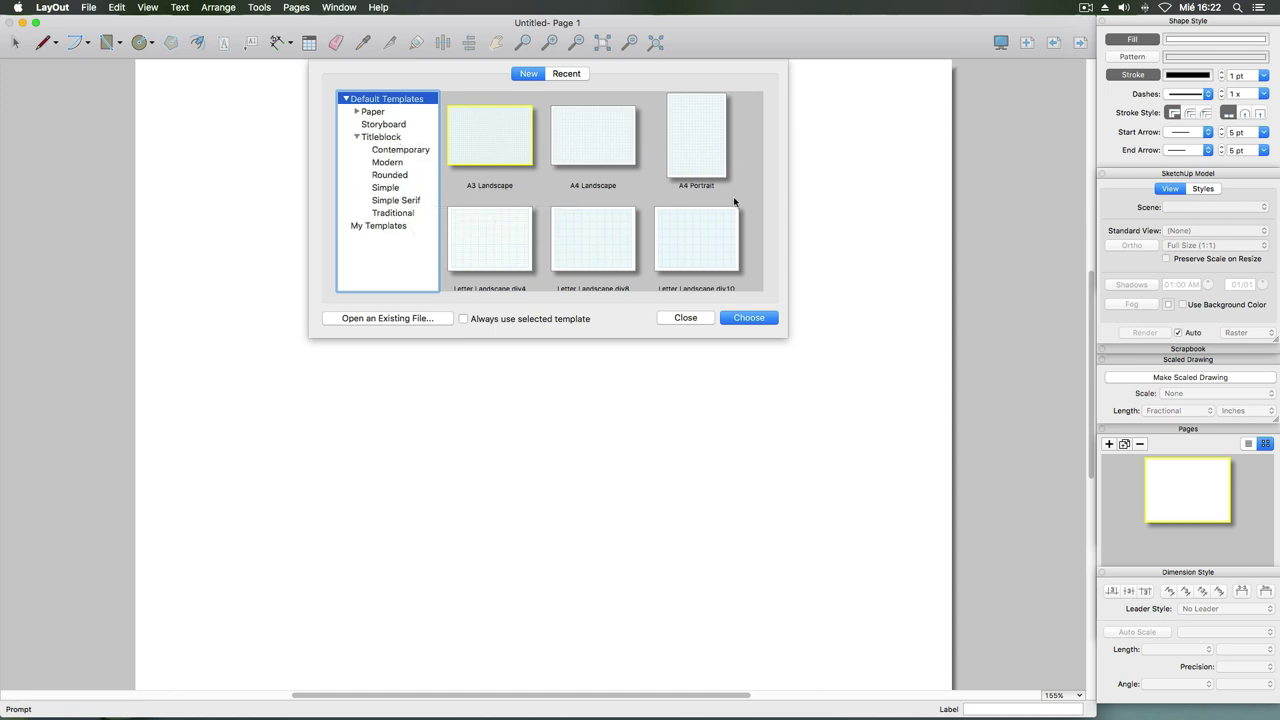
pyautogui.scroll(-2, 621, 173)
pyautogui.scroll(-2, 622, 175)
pyautogui.scroll(-2, 623, 178)
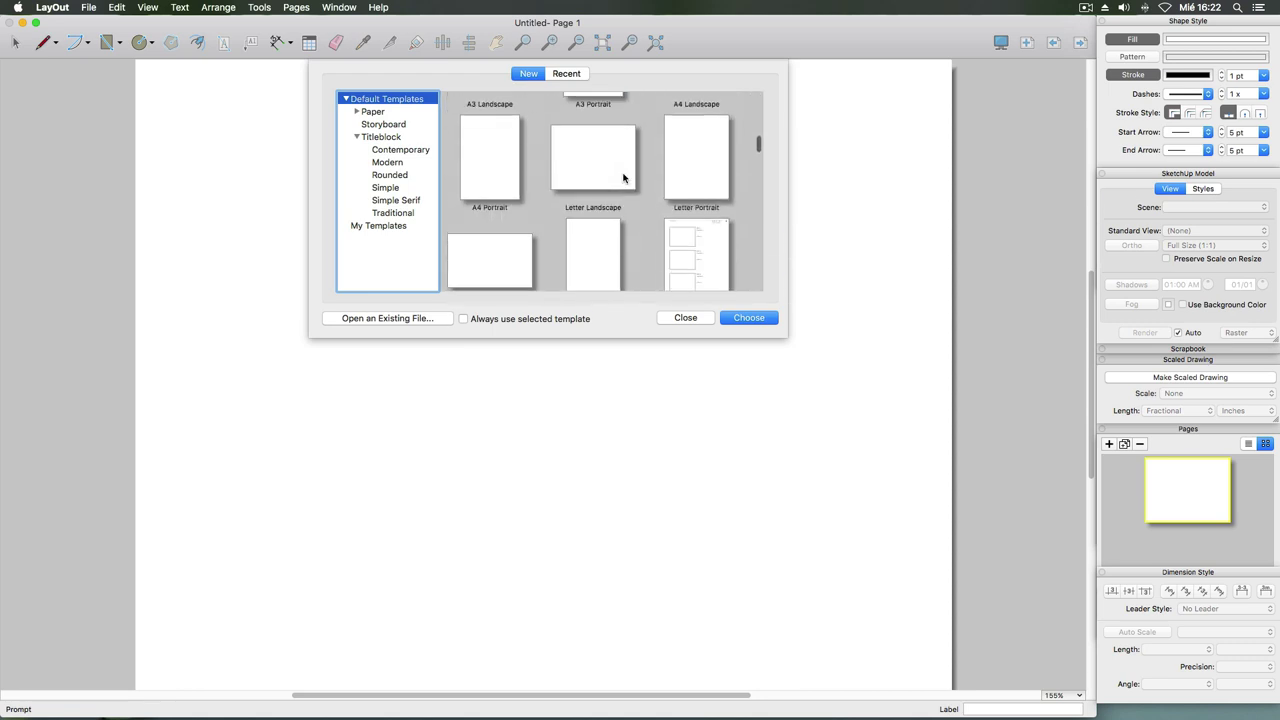
pyautogui.scroll(2, 622, 176)
pyautogui.scroll(-1, 612, 172)
pyautogui.scroll(-1, 611, 173)
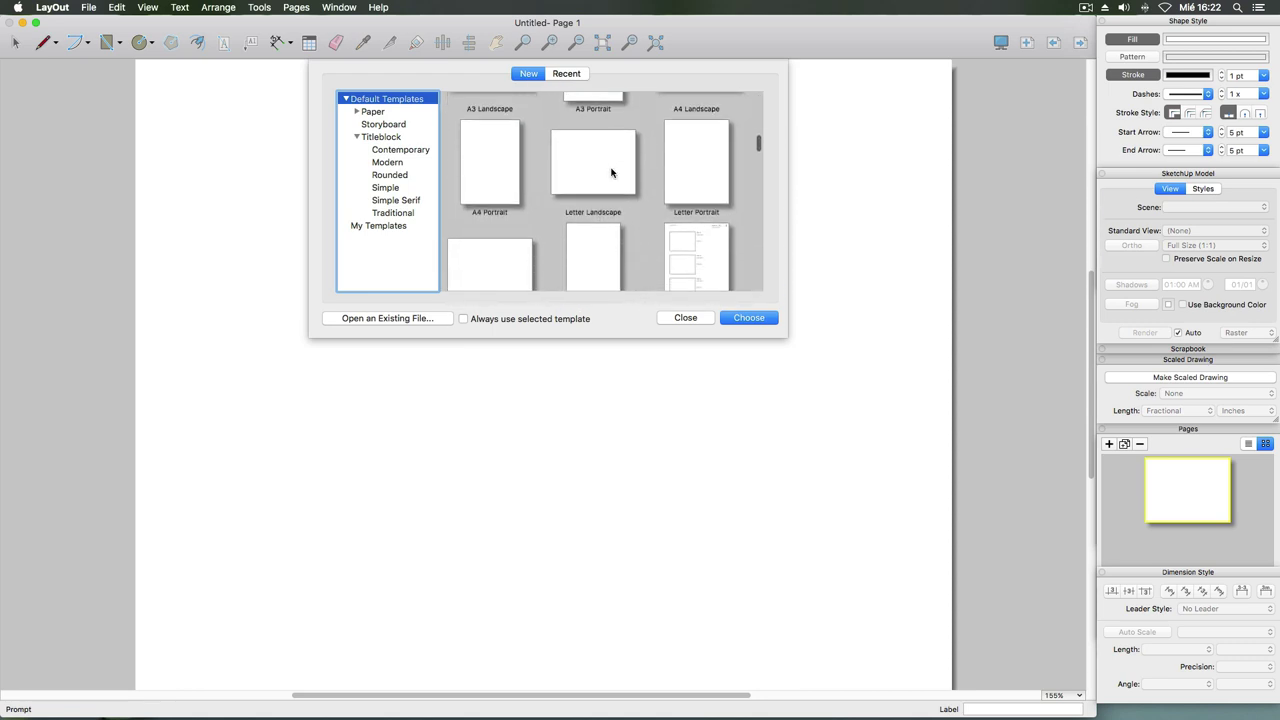
pyautogui.scroll(3, 611, 173)
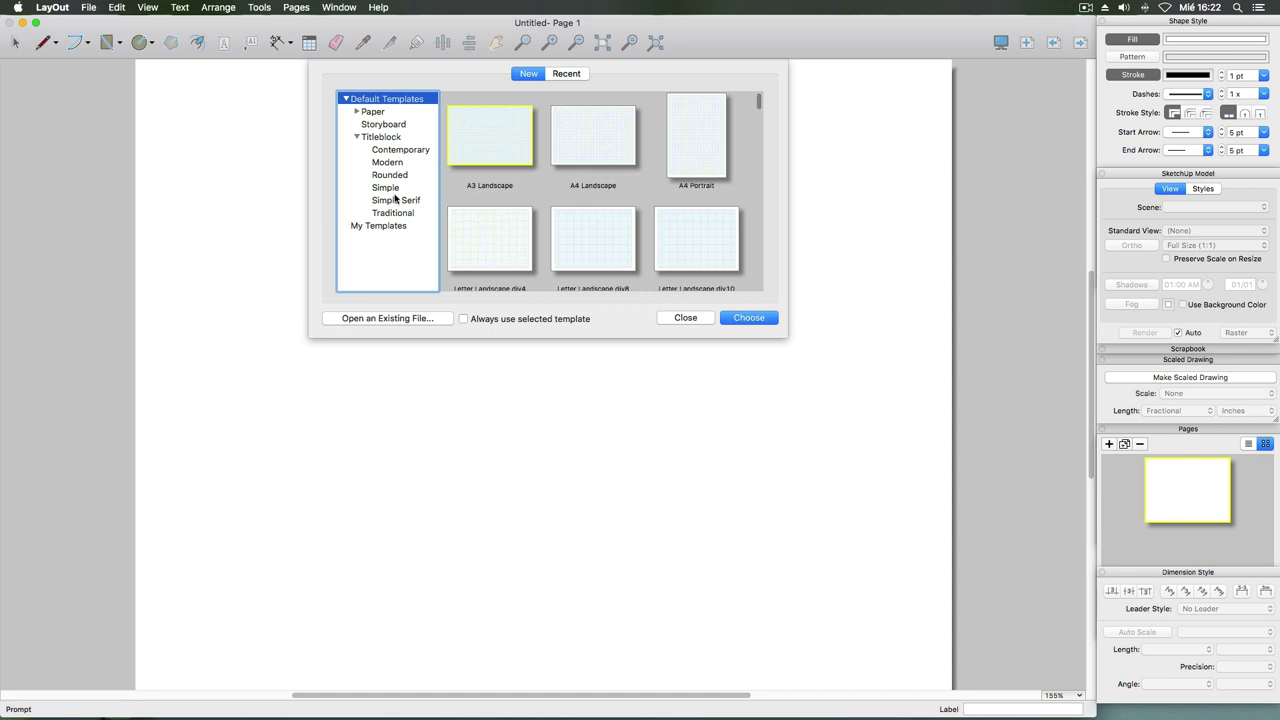
# - Preview the Simple Serif and Simple titleblocks, then settle on the Rounded titleblock templates
pyautogui.click(381, 139)
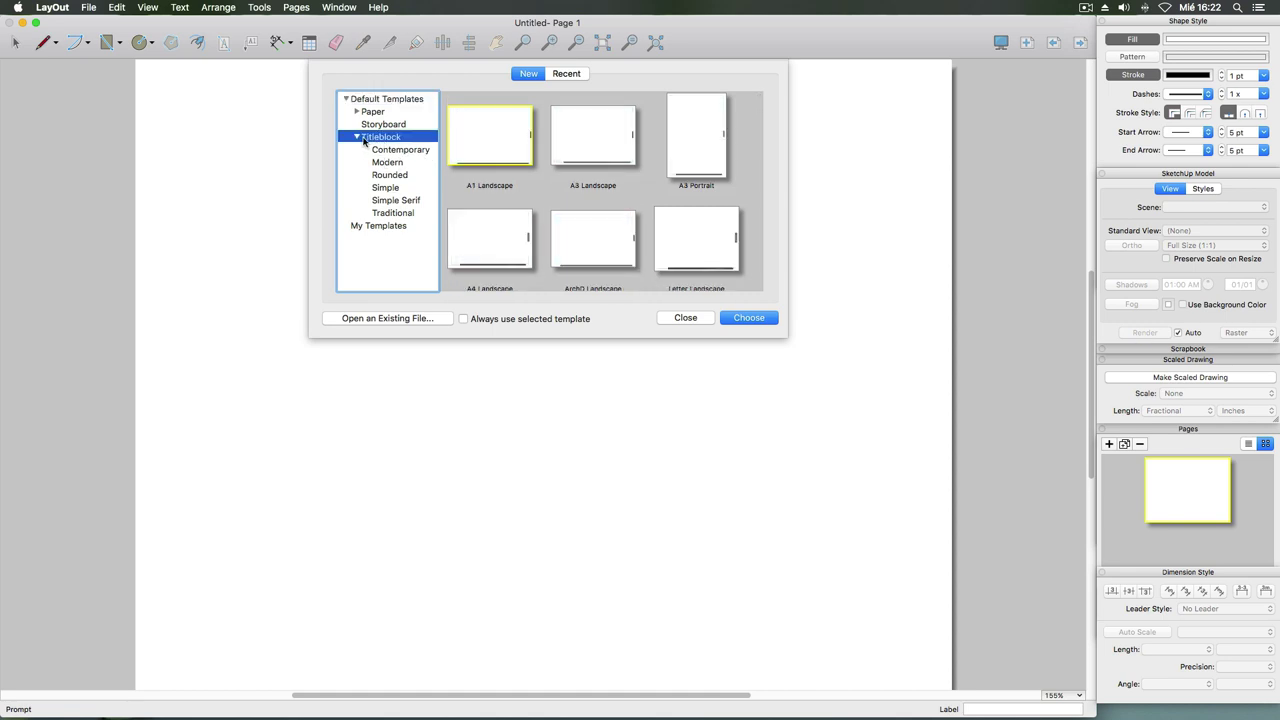
pyautogui.click(403, 203)
pyautogui.click(390, 188)
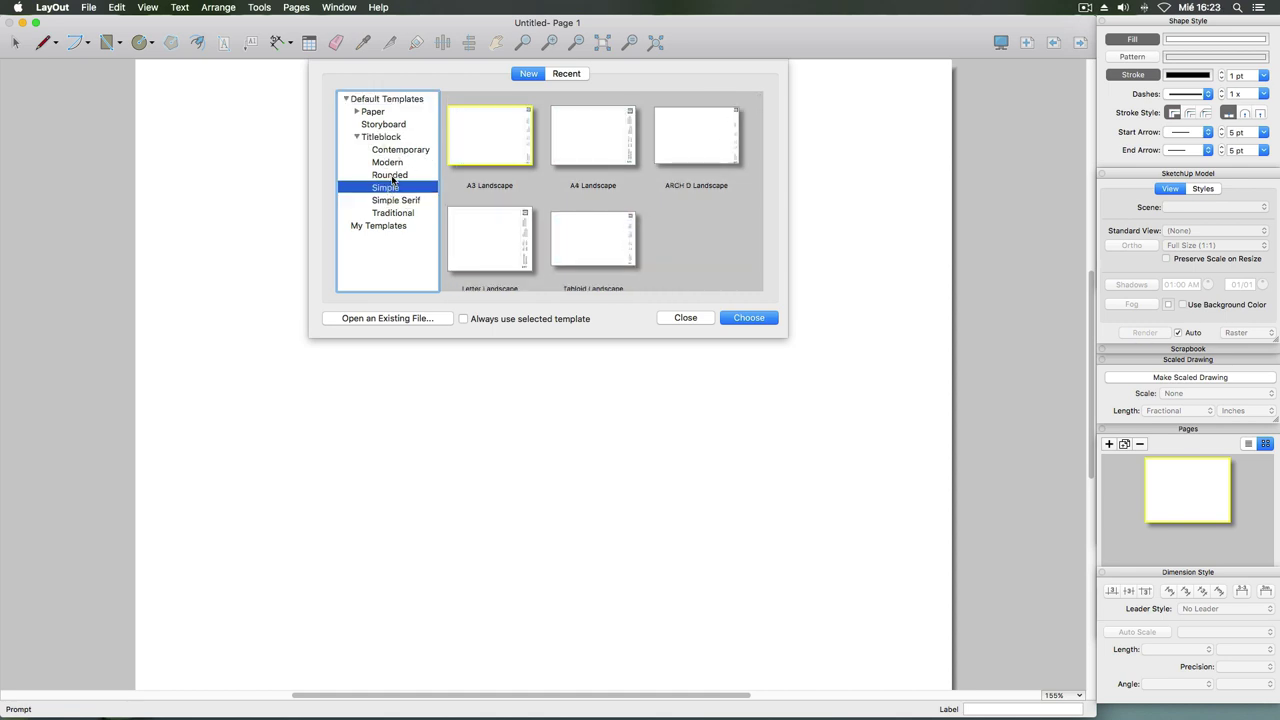
pyautogui.click(391, 177)
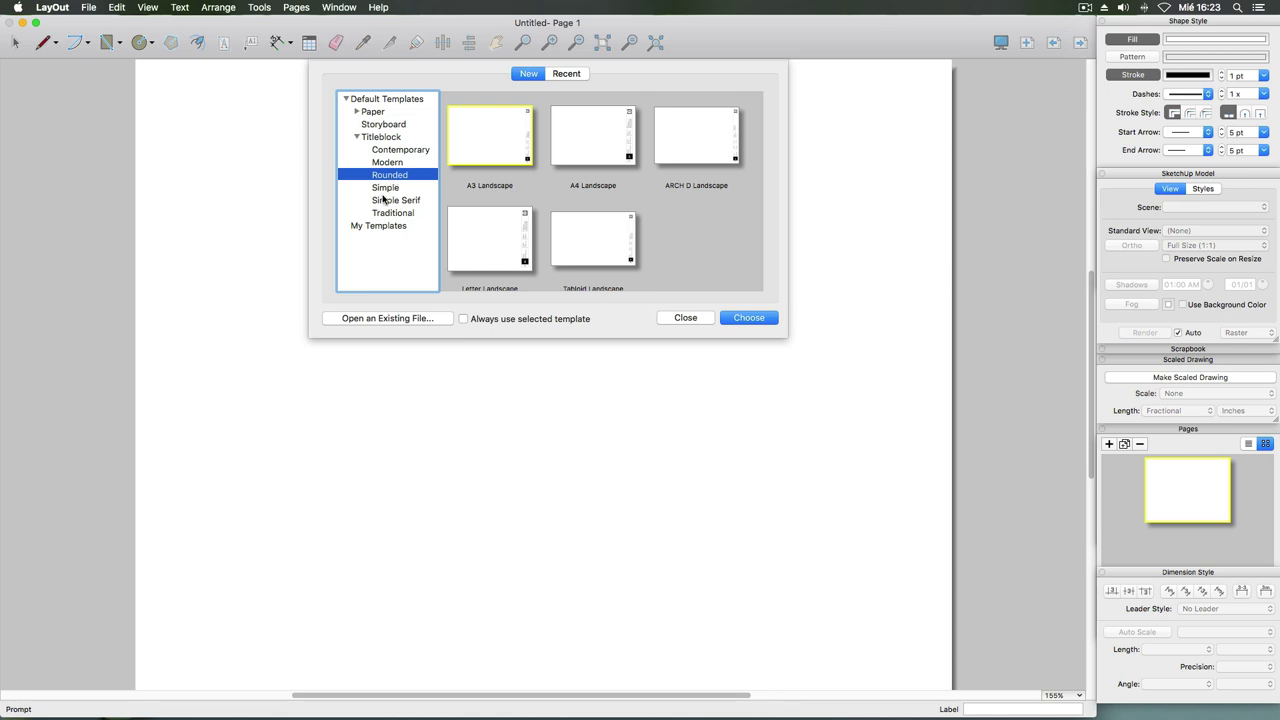
pyautogui.click(384, 190)
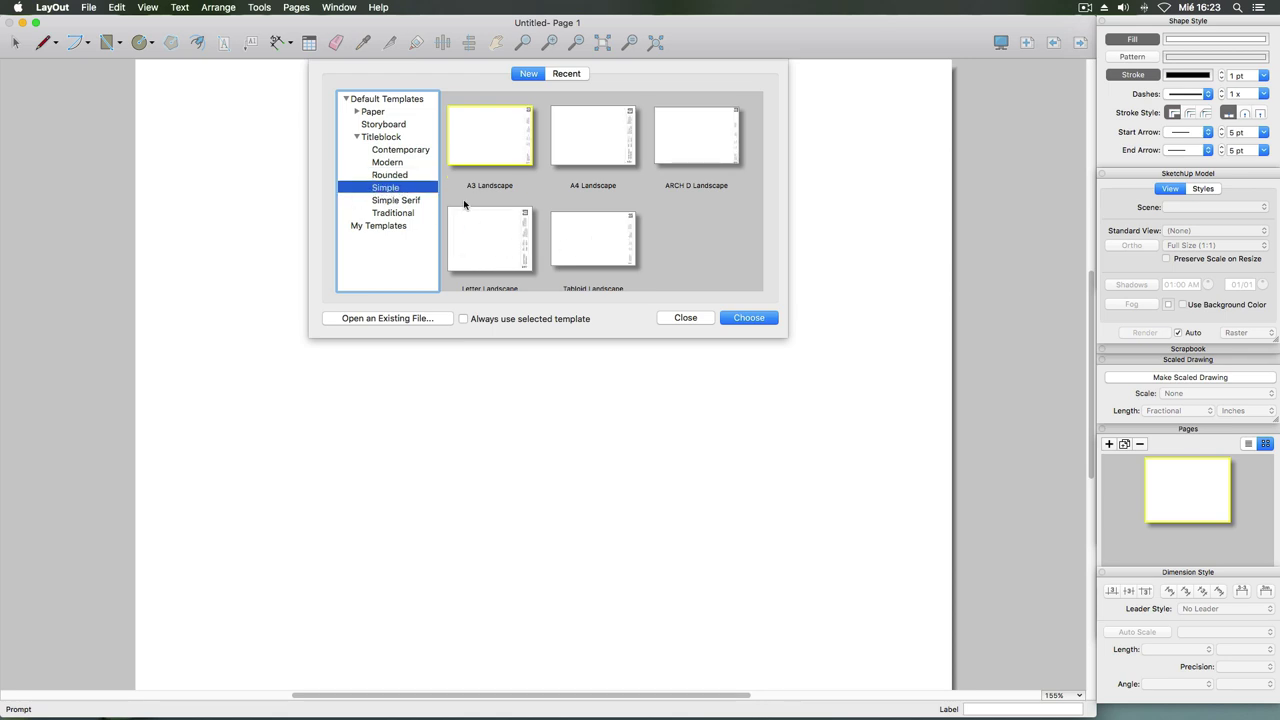
pyautogui.click(400, 179)
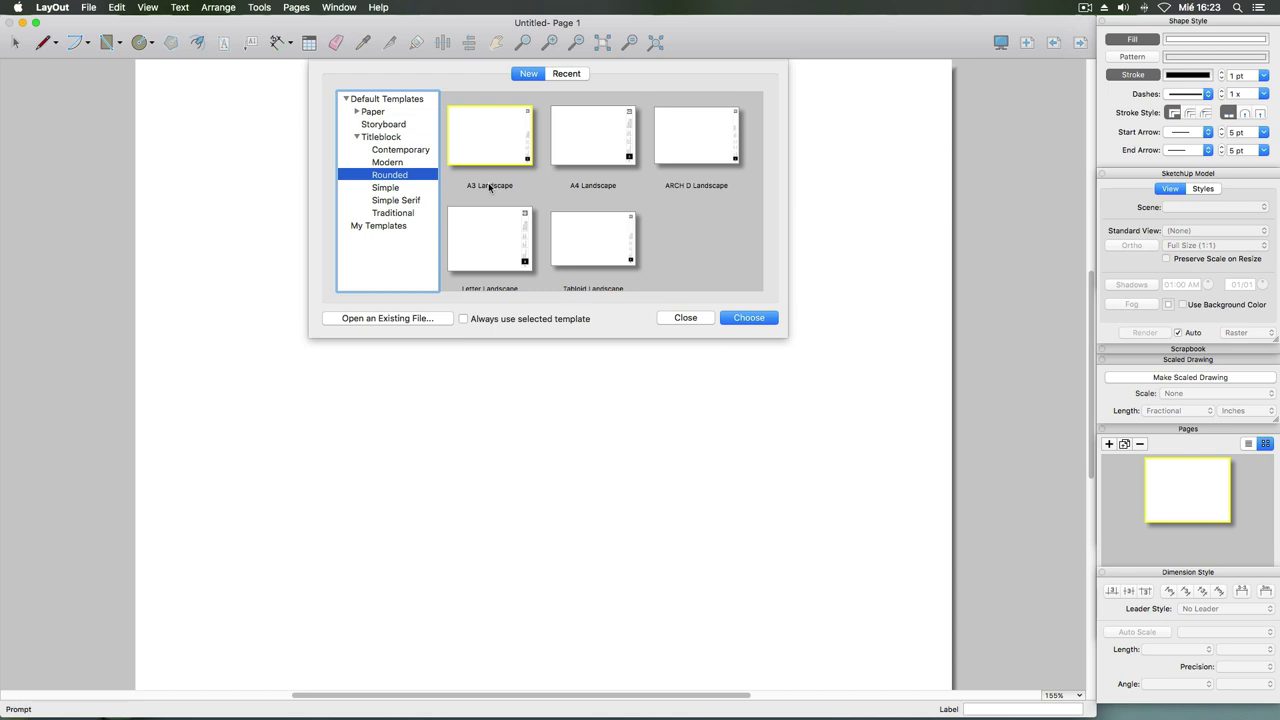
# - Create a document from the Rounded A3 Landscape template and inspect its title-strip blocks
pyautogui.click(740, 322)
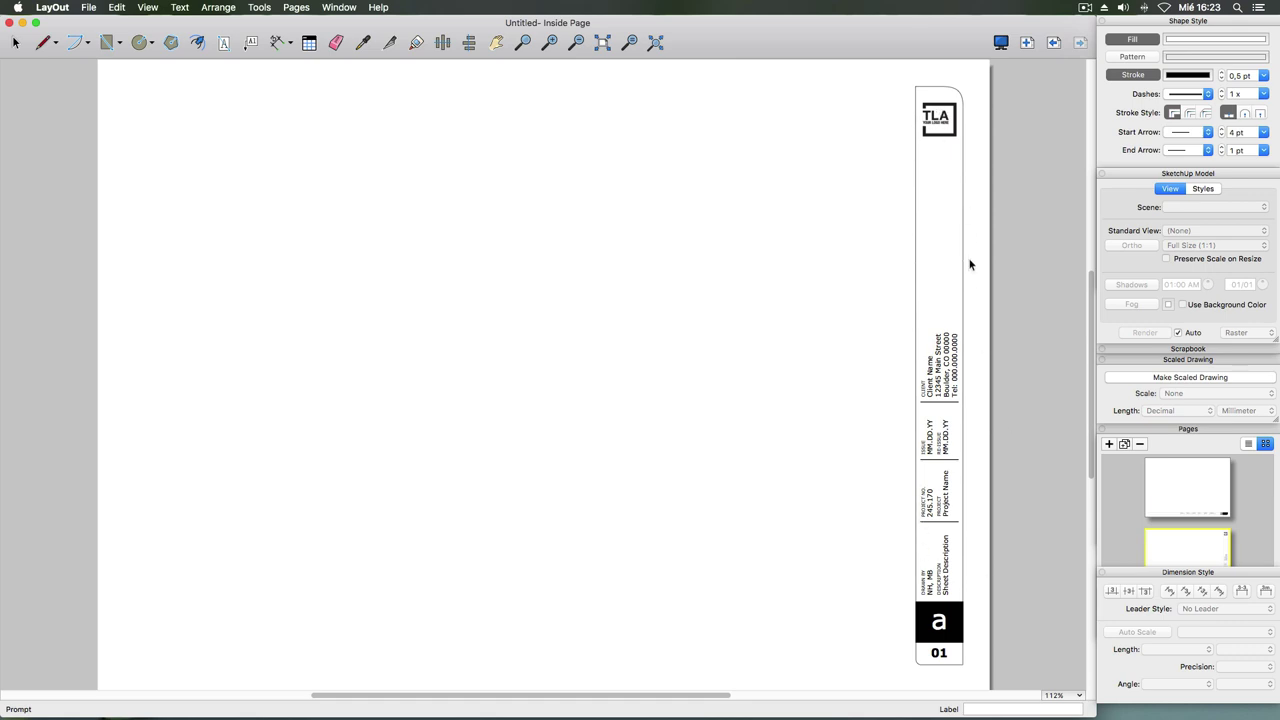
pyautogui.click(946, 127)
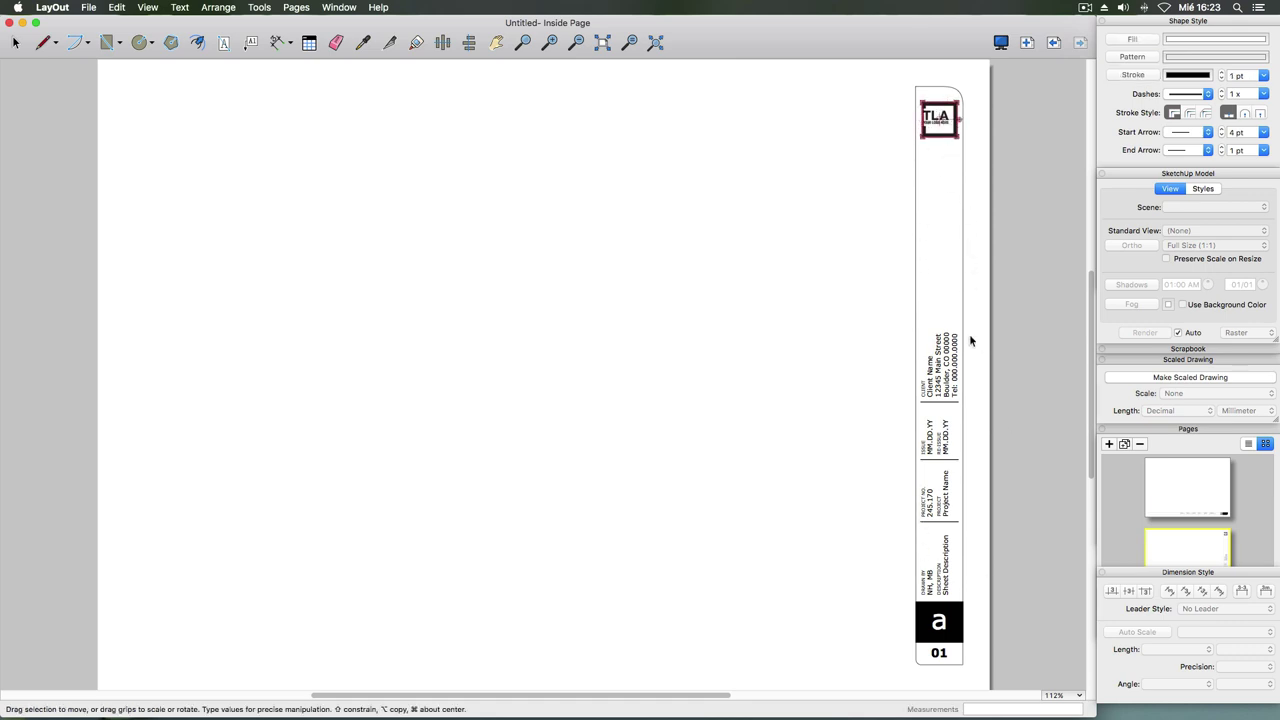
pyautogui.click(939, 624)
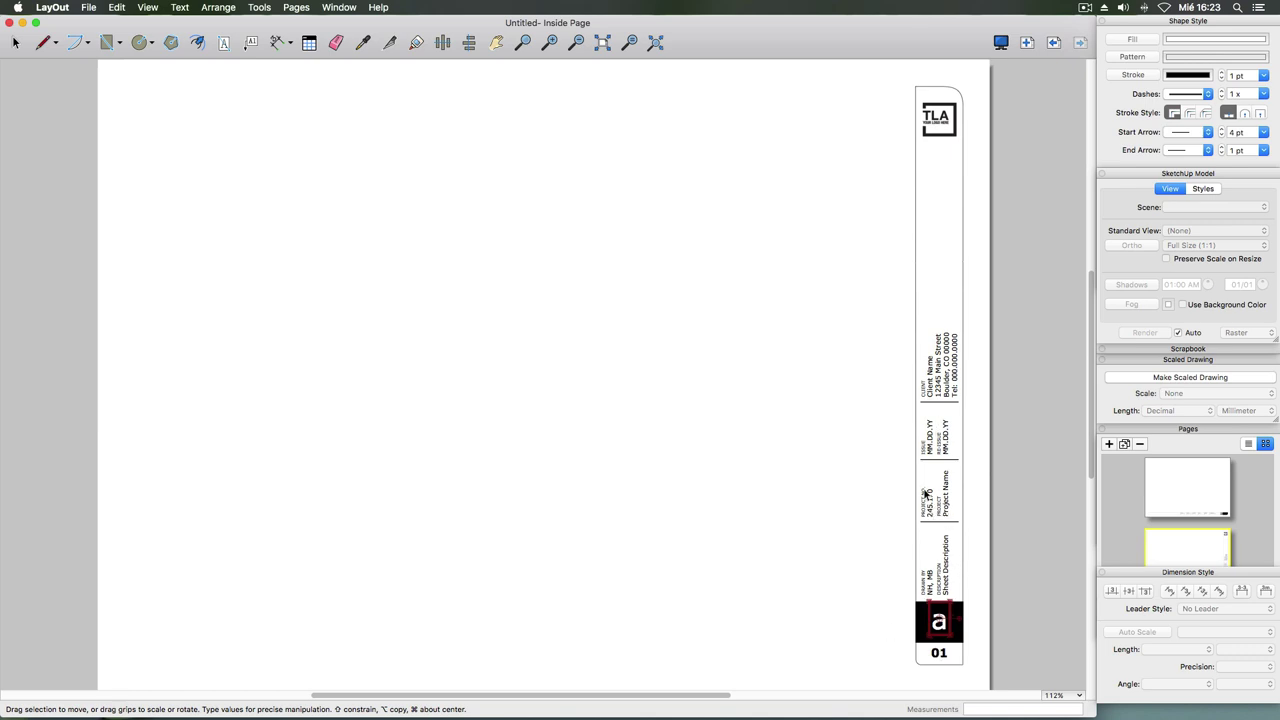
pyautogui.click(862, 474)
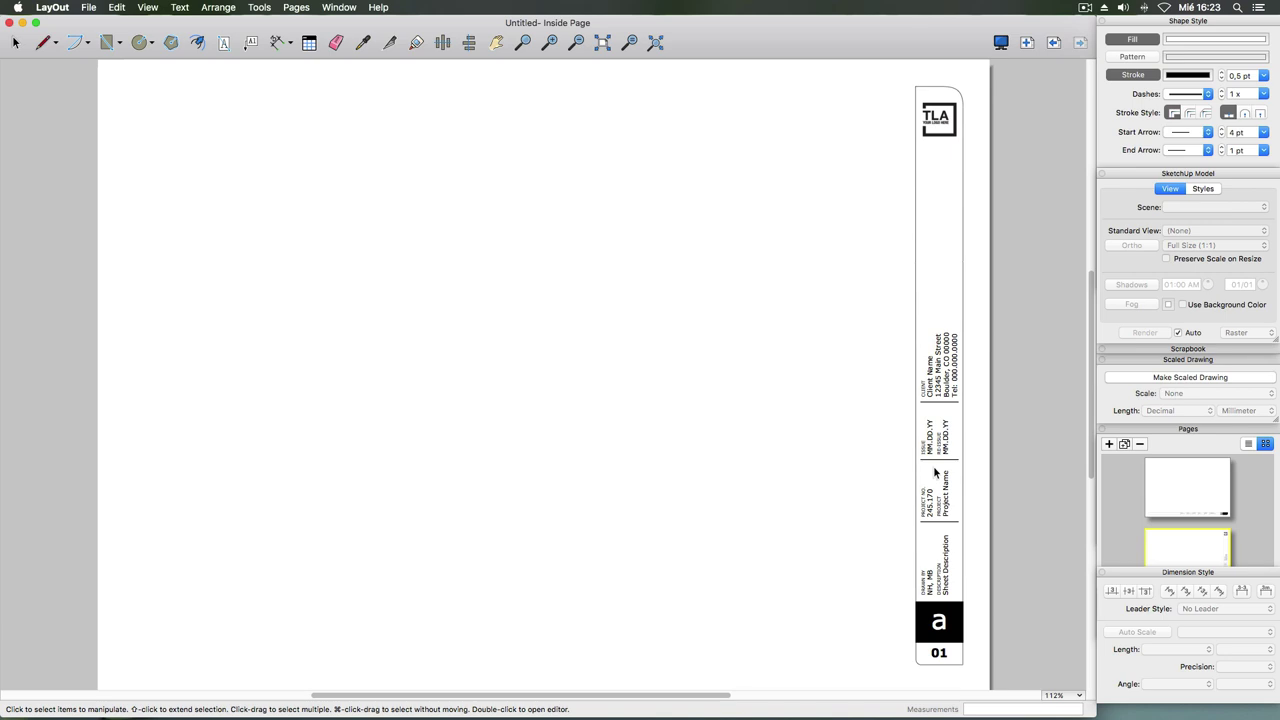
# - Delete the Client Name text block and the divider line above it
pyautogui.click(932, 394)
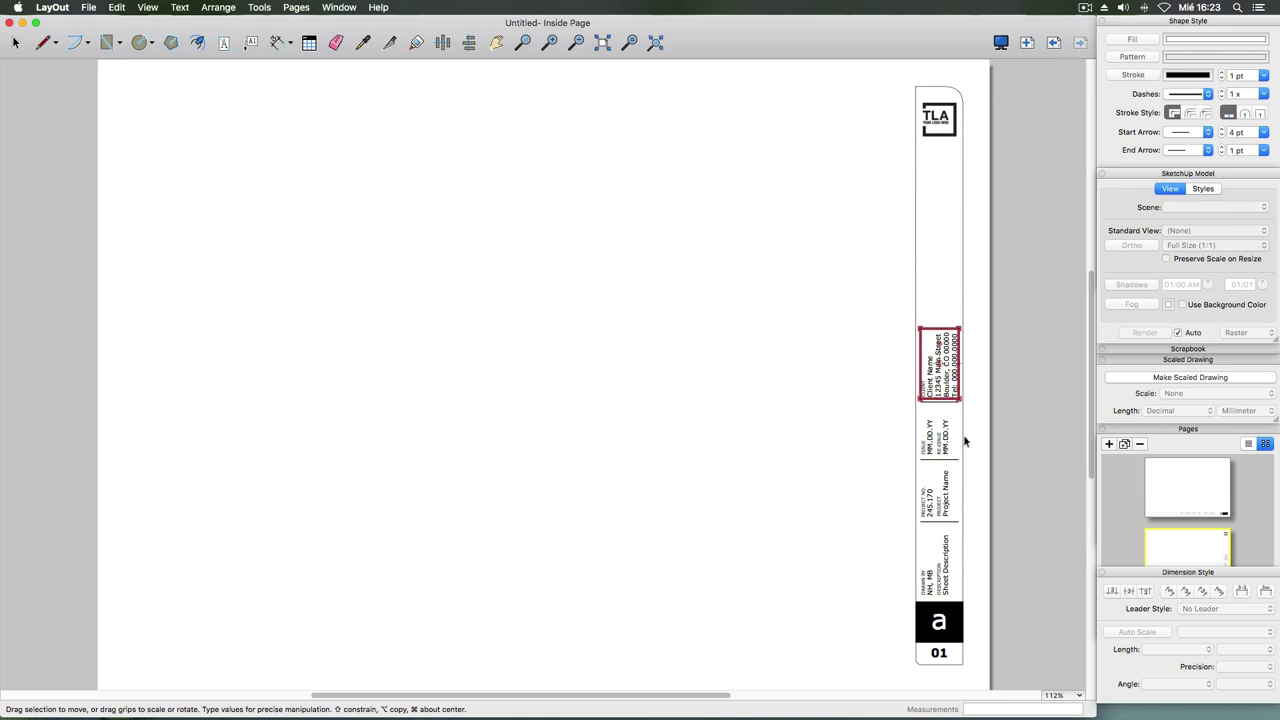
pyautogui.press('Delete')
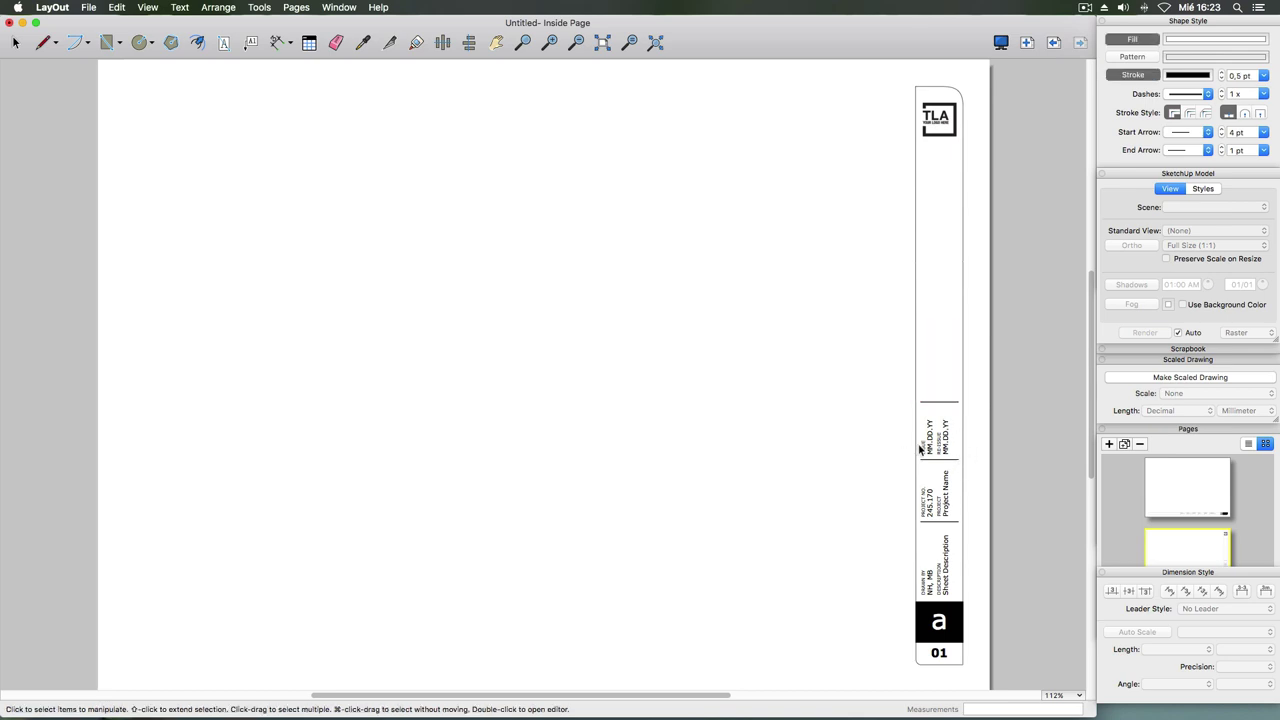
pyautogui.click(936, 402)
pyautogui.press('Delete')
# - Place a 'Nombre:' label, rotate it 90° and position it in the freed slot
pyautogui.click(224, 42)
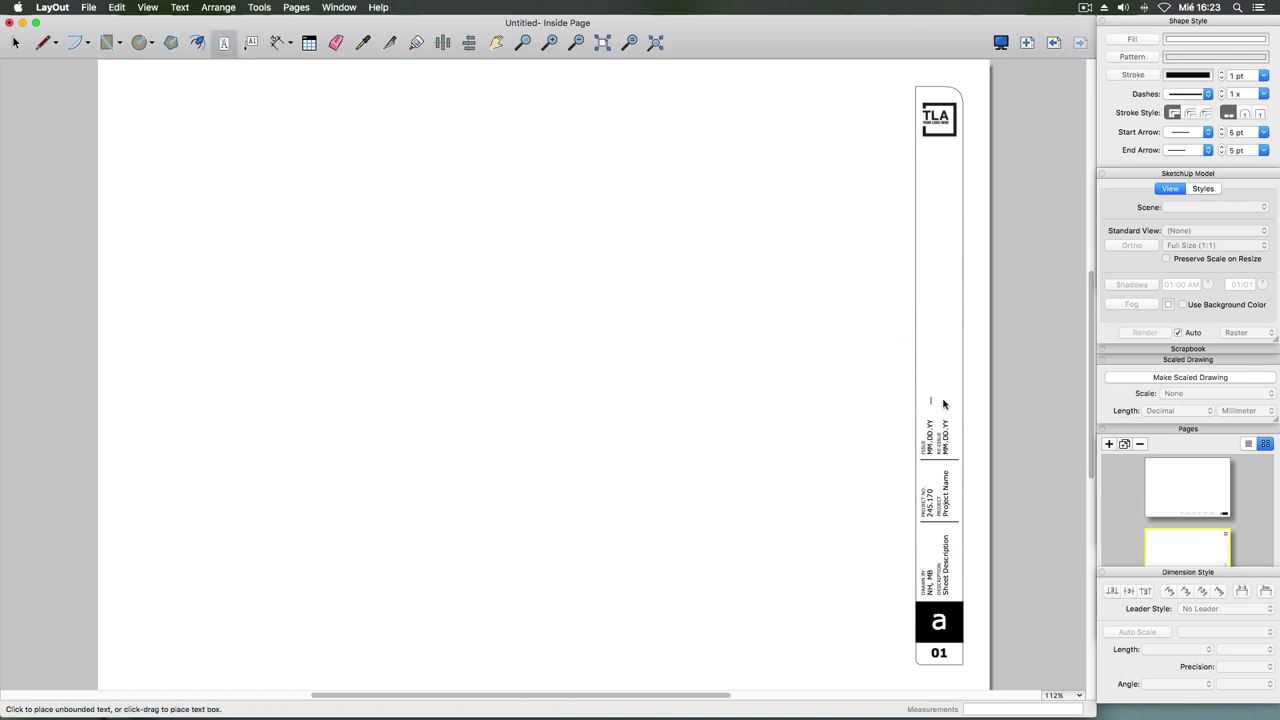
pyautogui.write('NH')
pyautogui.write(',')
pyautogui.click(15, 42)
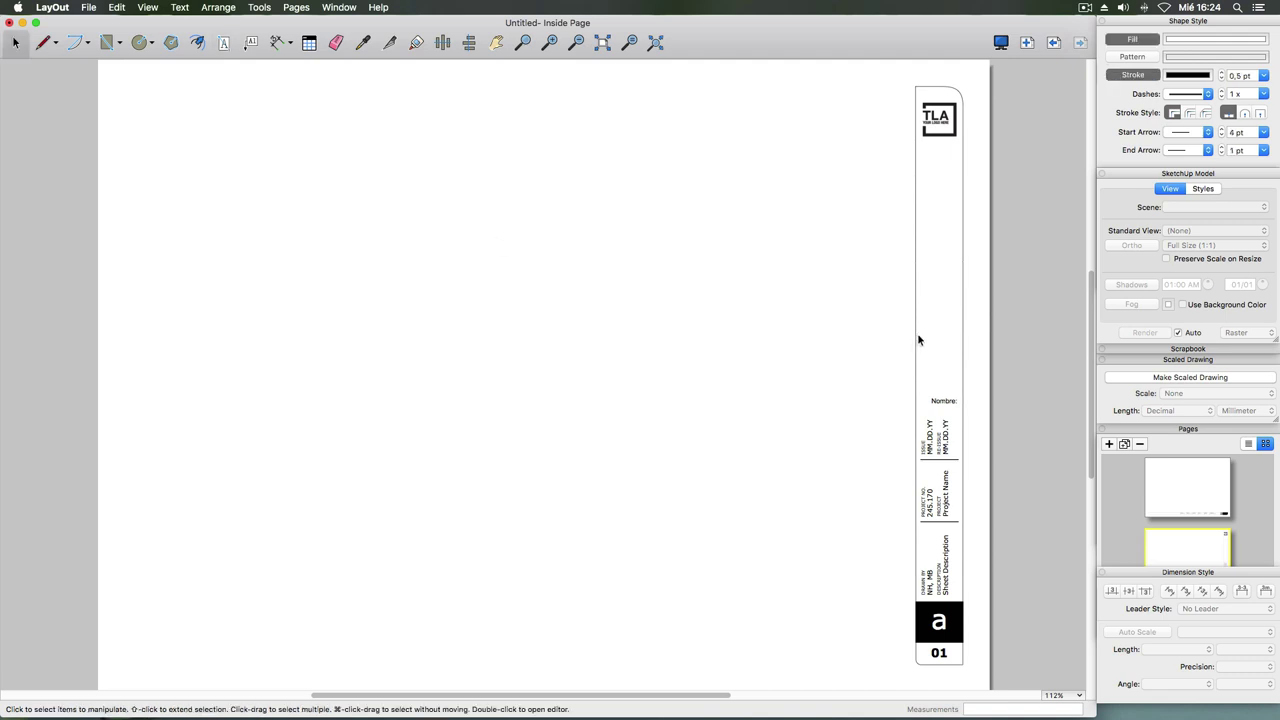
pyautogui.click(936, 401)
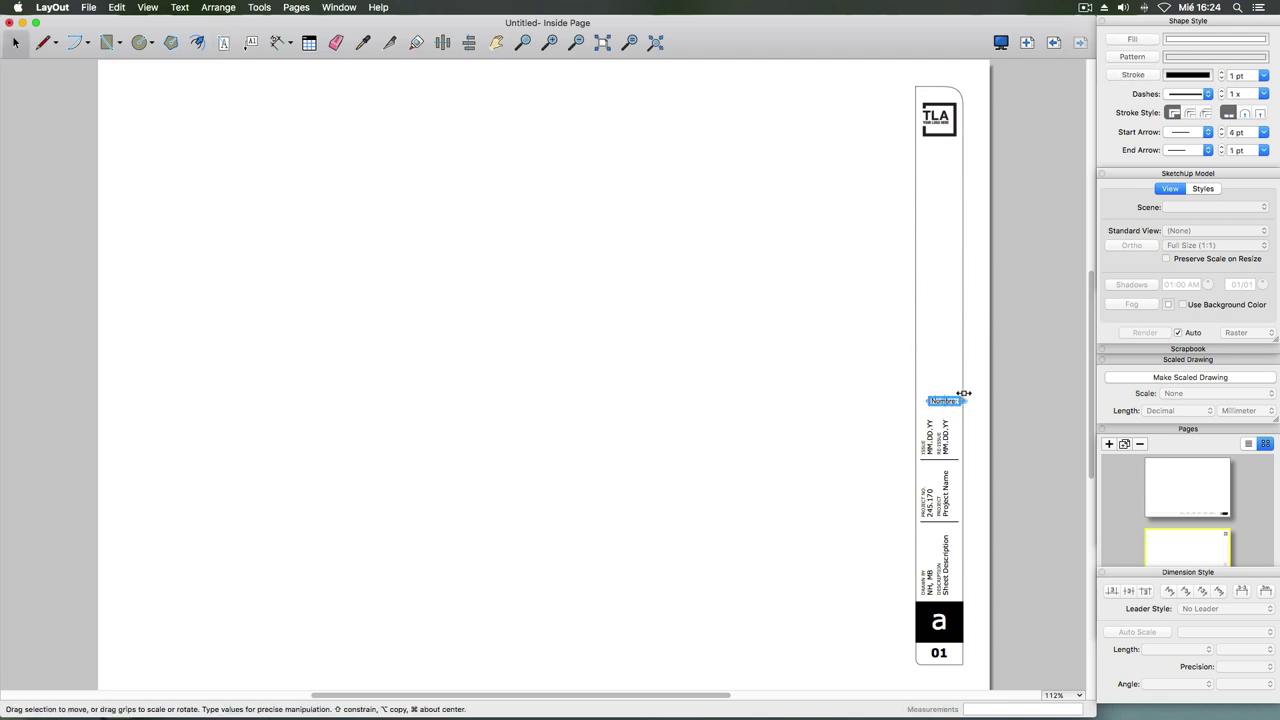
pyautogui.moveTo(969, 400); pyautogui.dragTo(939, 372)
pyautogui.moveTo(947, 399); pyautogui.dragTo(929, 378)
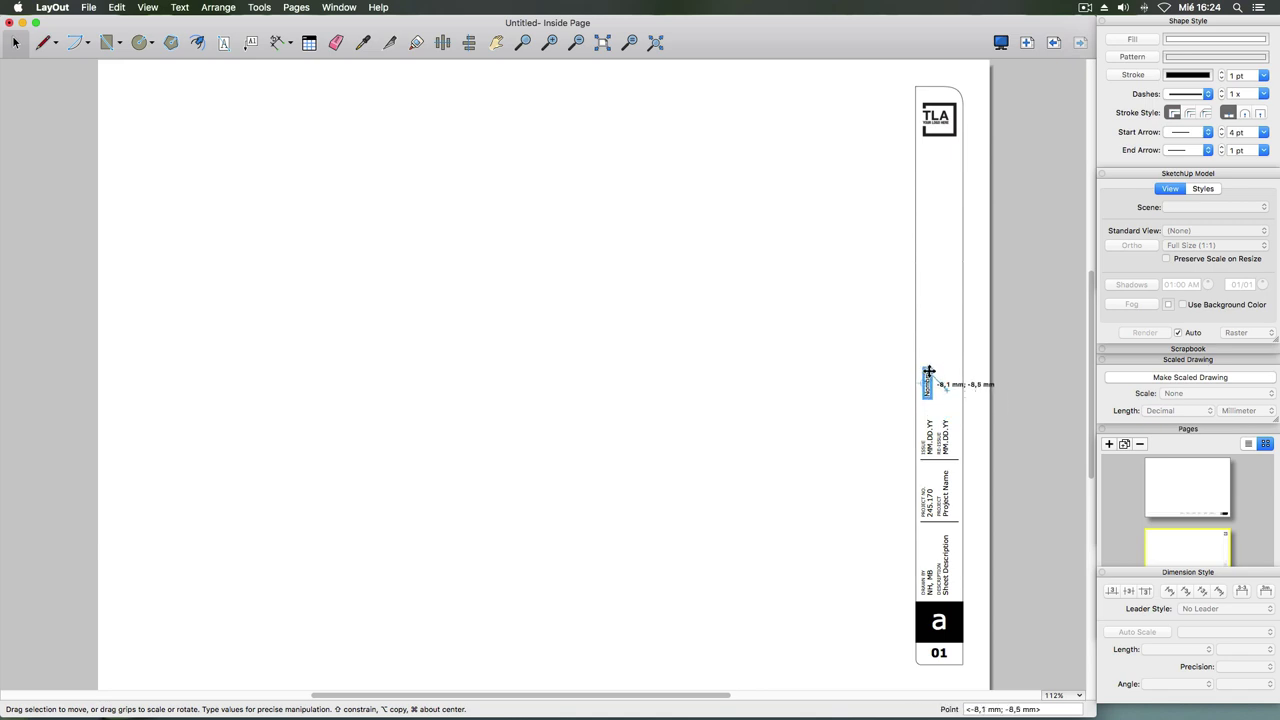
pyautogui.moveTo(929, 378); pyautogui.dragTo(927, 370)
pyautogui.click(1031, 421)
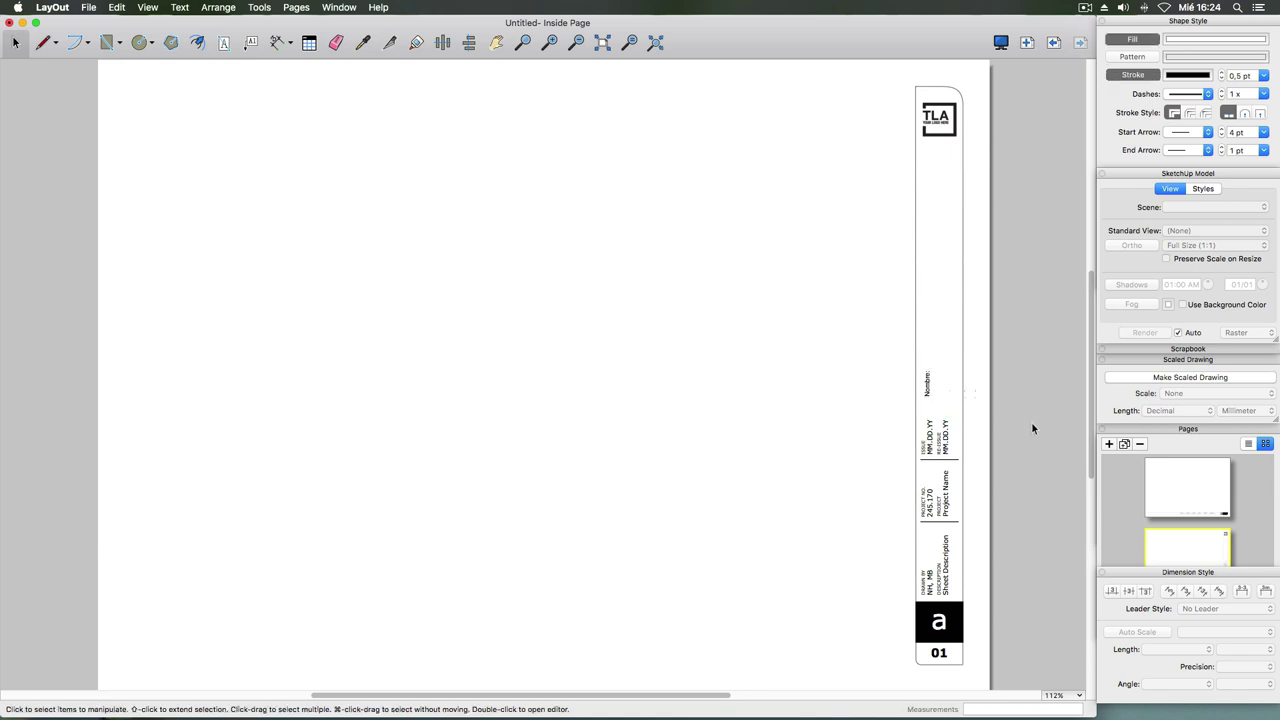
# - Drag the divider line below the label up beneath 'Nombre:'
pyautogui.click(955, 461)
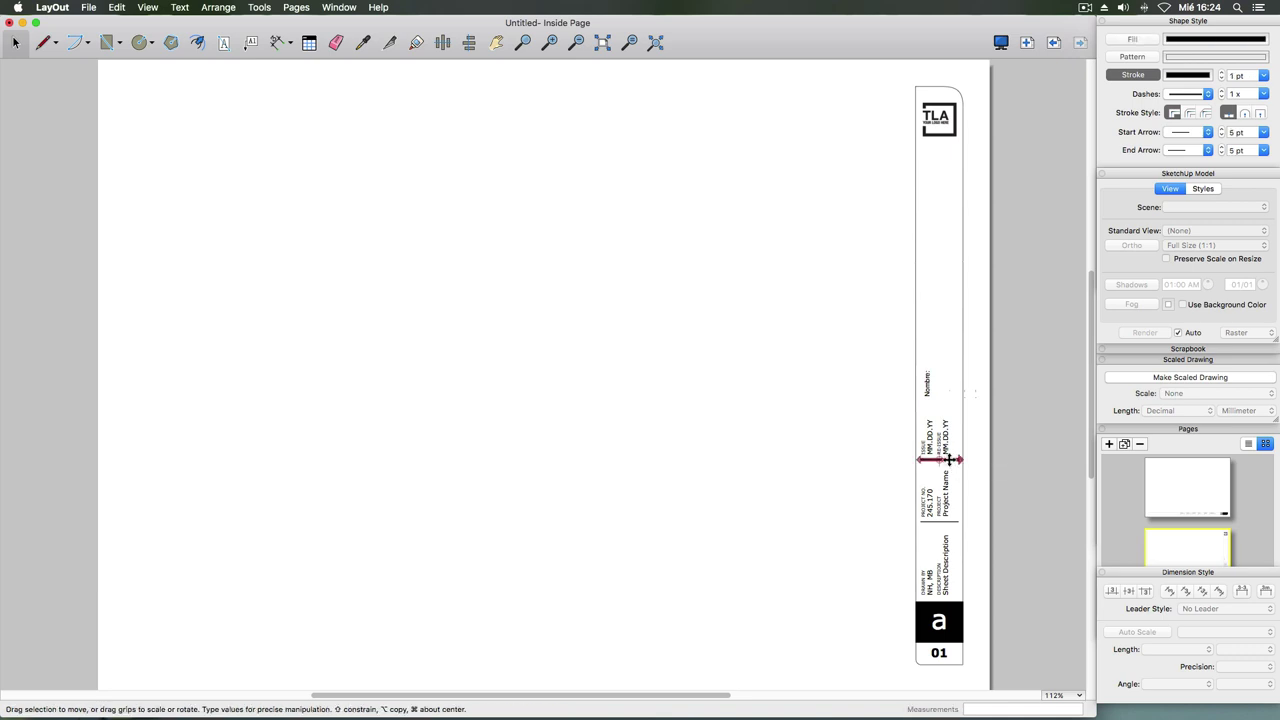
pyautogui.moveTo(951, 460); pyautogui.dragTo(946, 407)
pyautogui.click(972, 433)
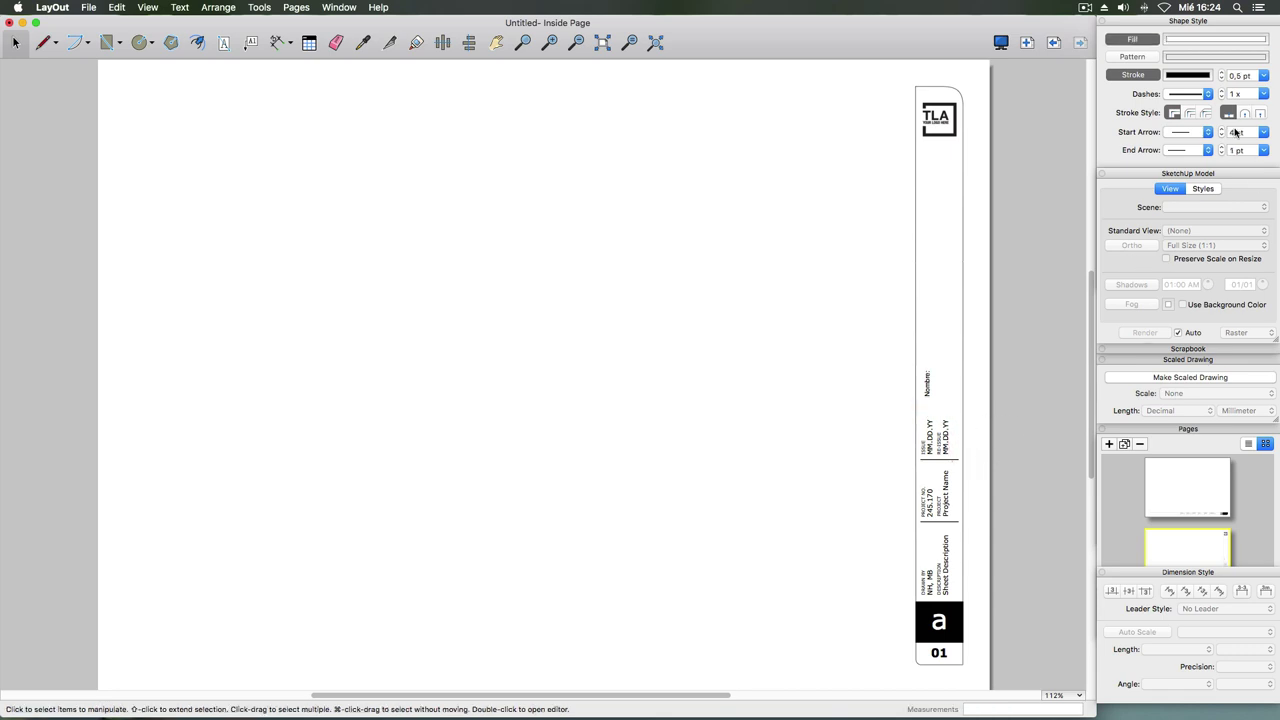
# - Draw a thin flat rectangle beside the 'Nombre:' label
pyautogui.click(108, 42)
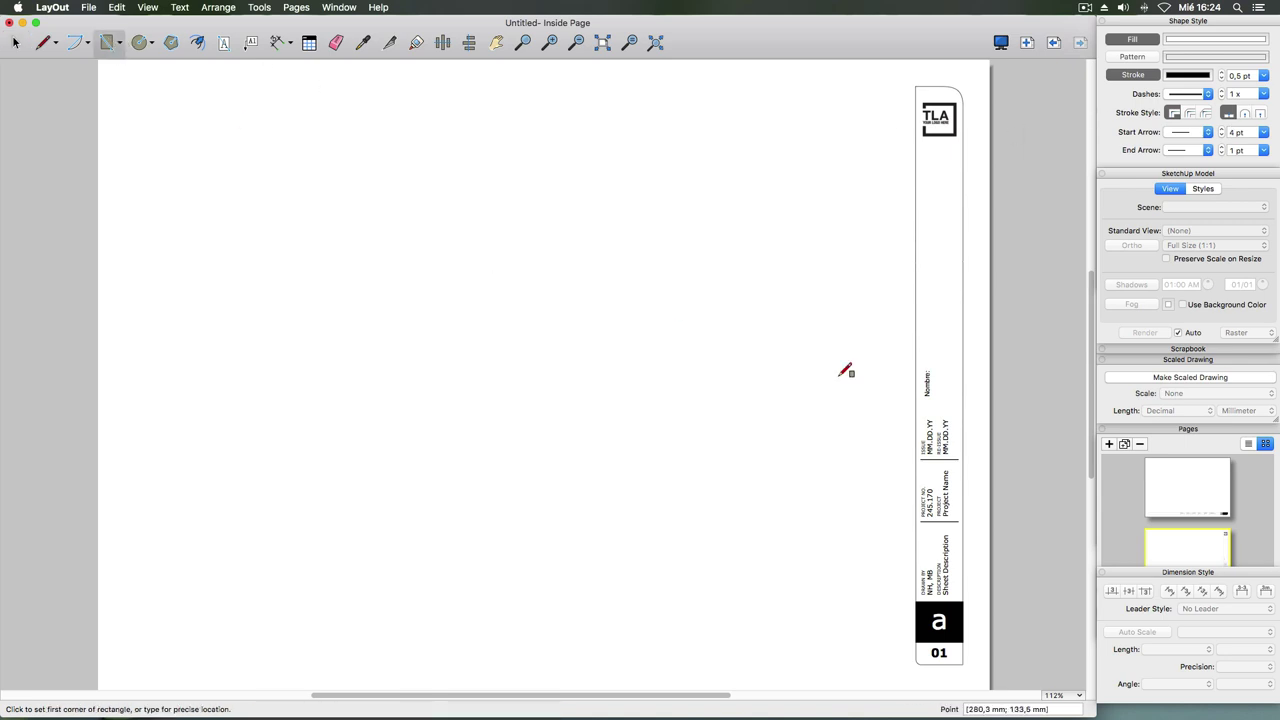
pyautogui.click(923, 398)
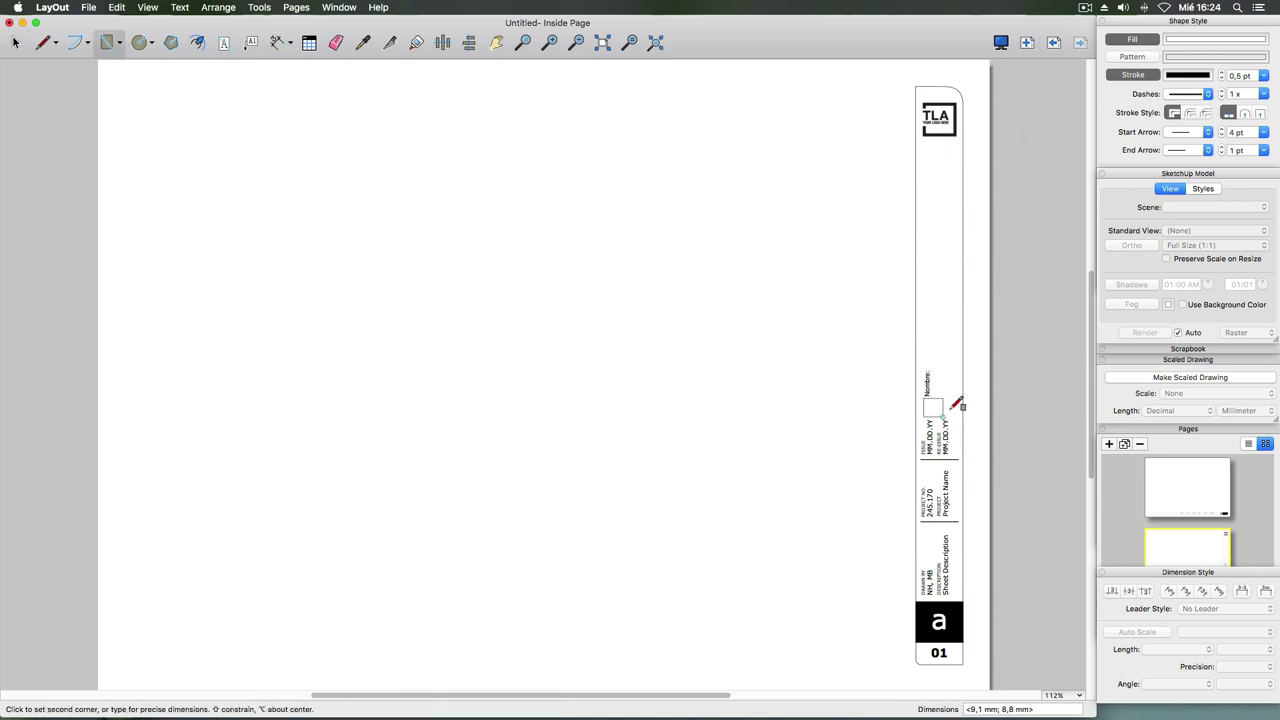
pyautogui.click(964, 408)
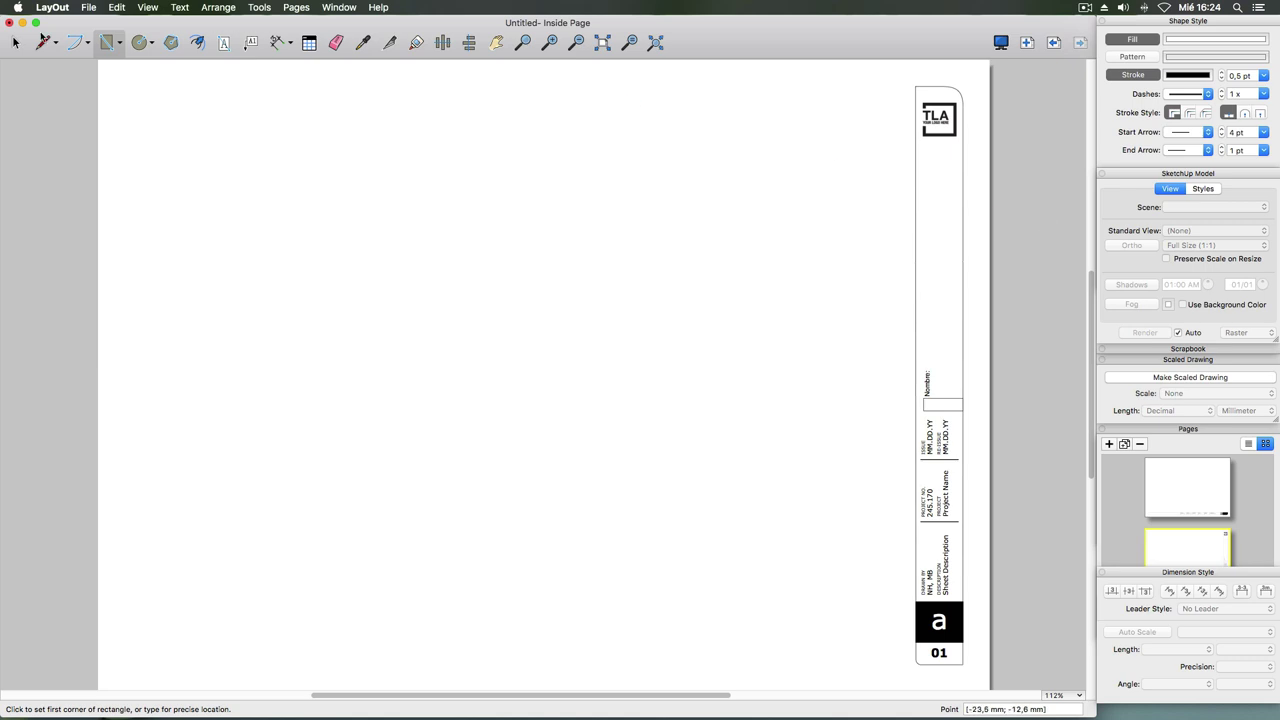
pyautogui.click(16, 42)
pyautogui.click(947, 405)
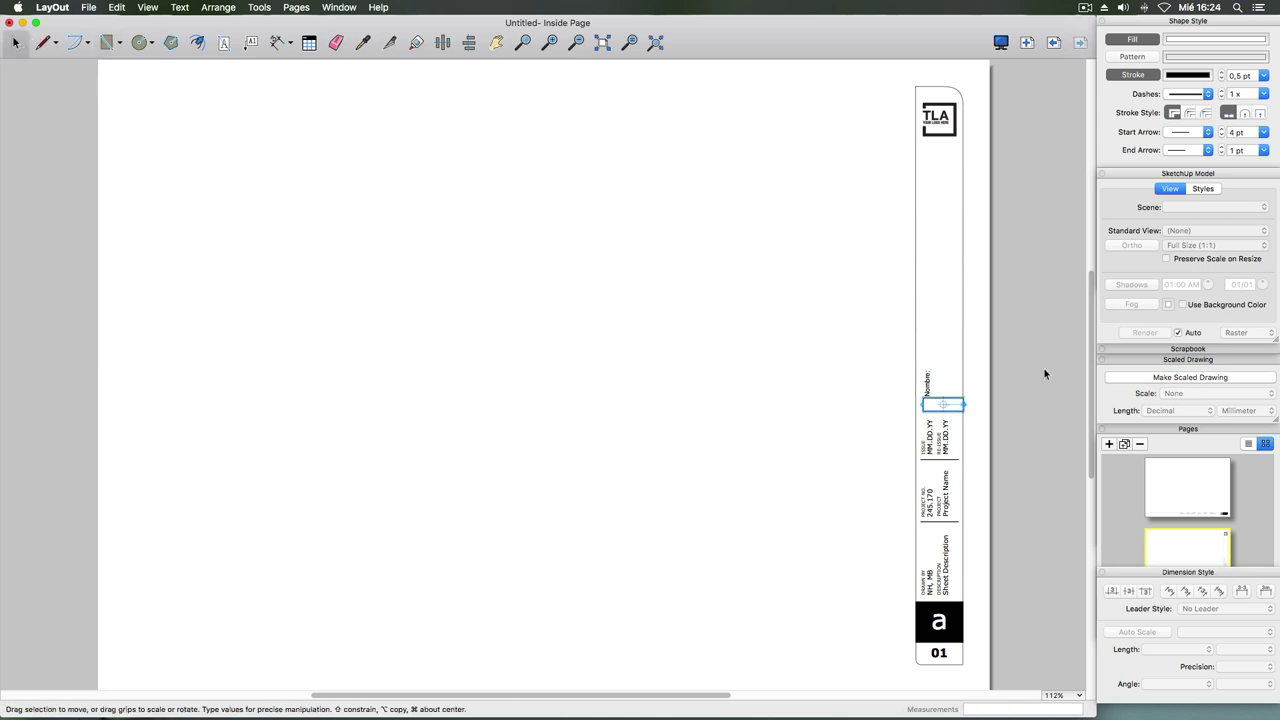
pyautogui.moveTo(947, 392); pyautogui.dragTo(947, 398)
pyautogui.click(296, 7)
pyautogui.moveTo(258, 7)
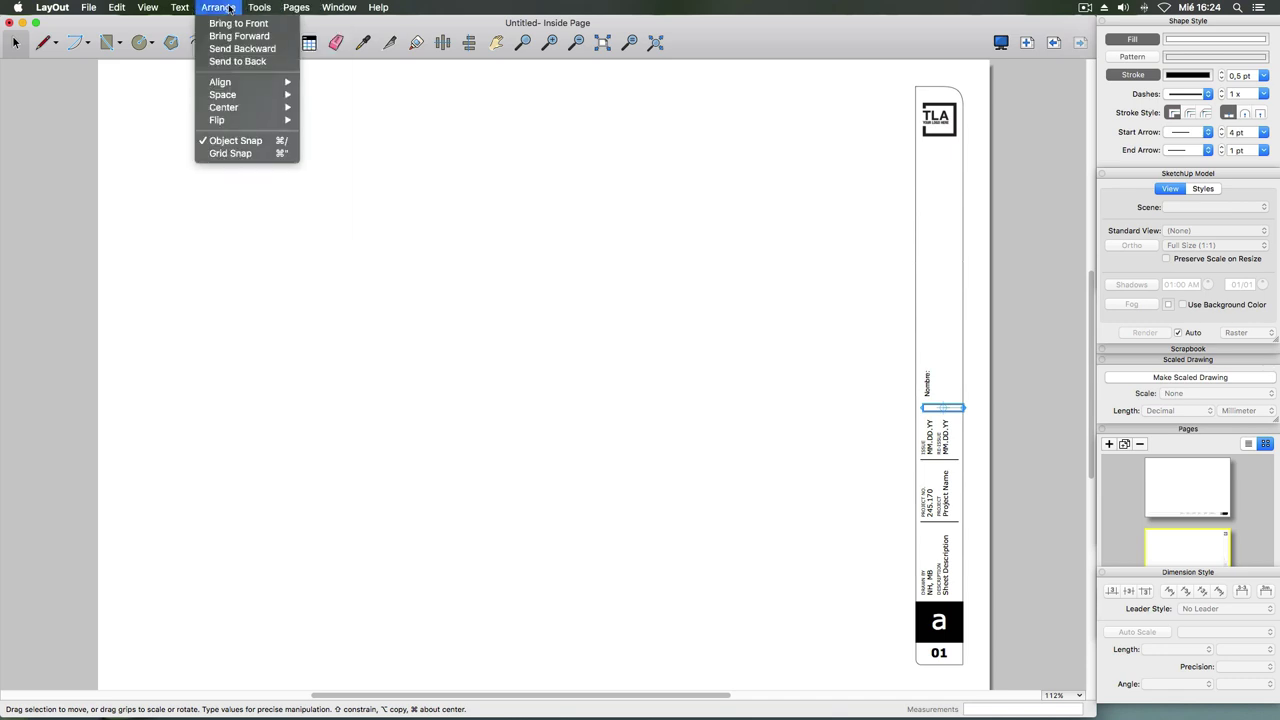
pyautogui.click(817, 44)
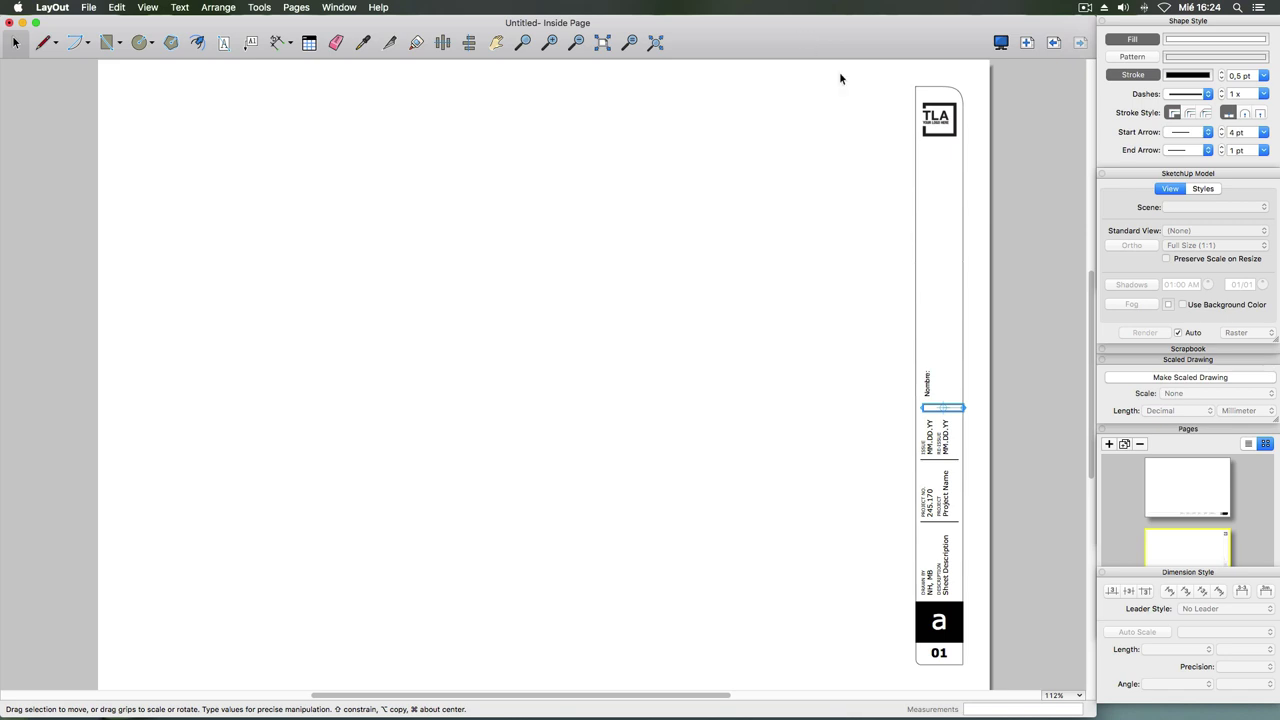
# - Fill the bar with Sea Foam green and turn off its stroke
pyautogui.click(1189, 41)
pyautogui.click(397, 374)
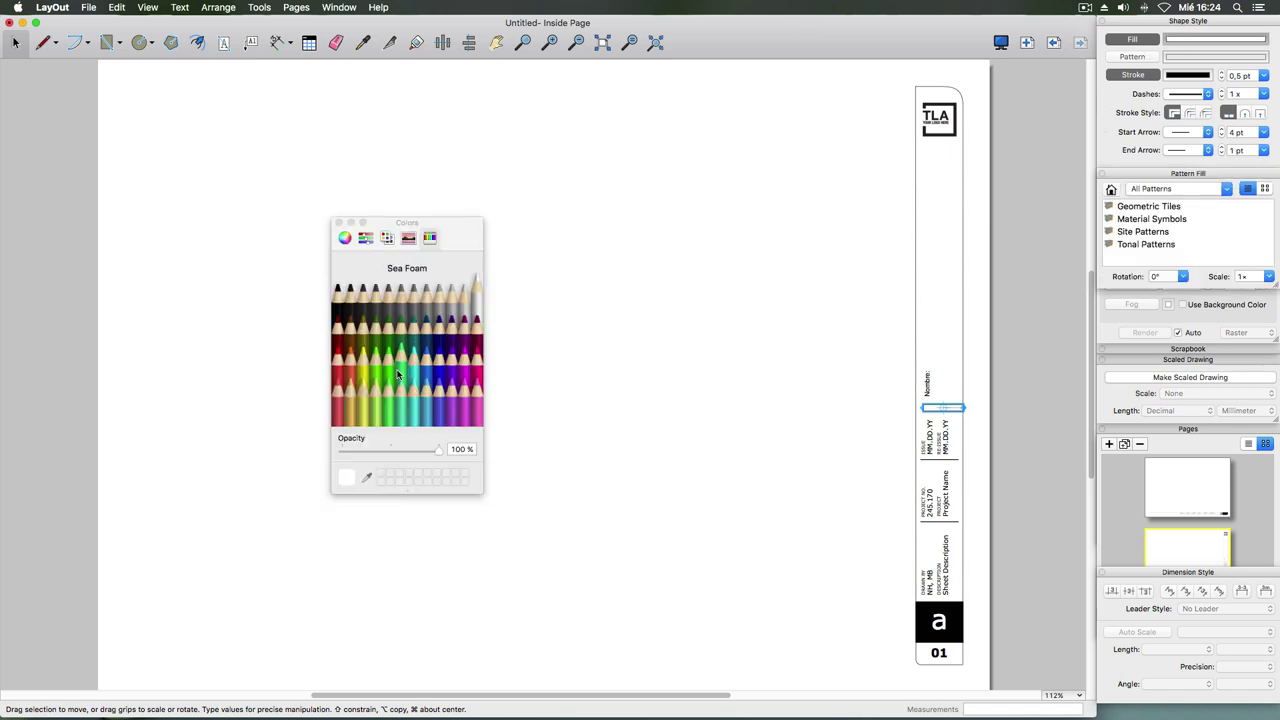
pyautogui.click(338, 222)
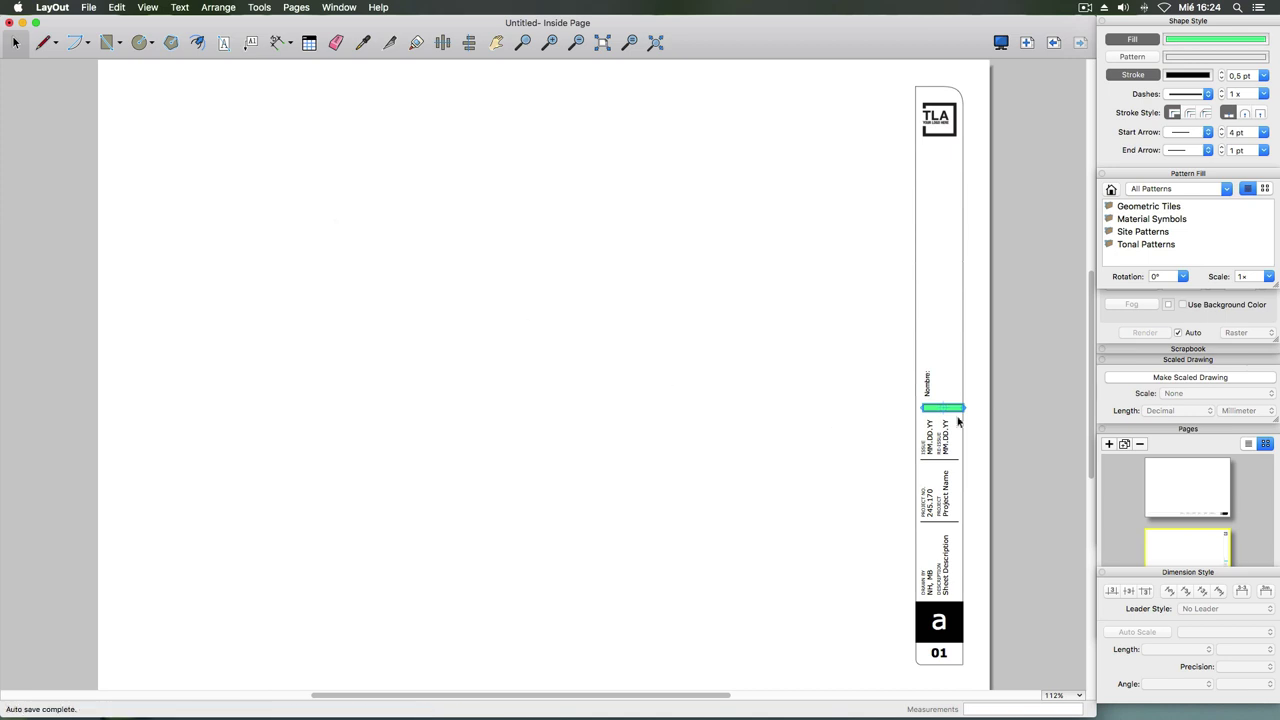
pyautogui.click(1154, 77)
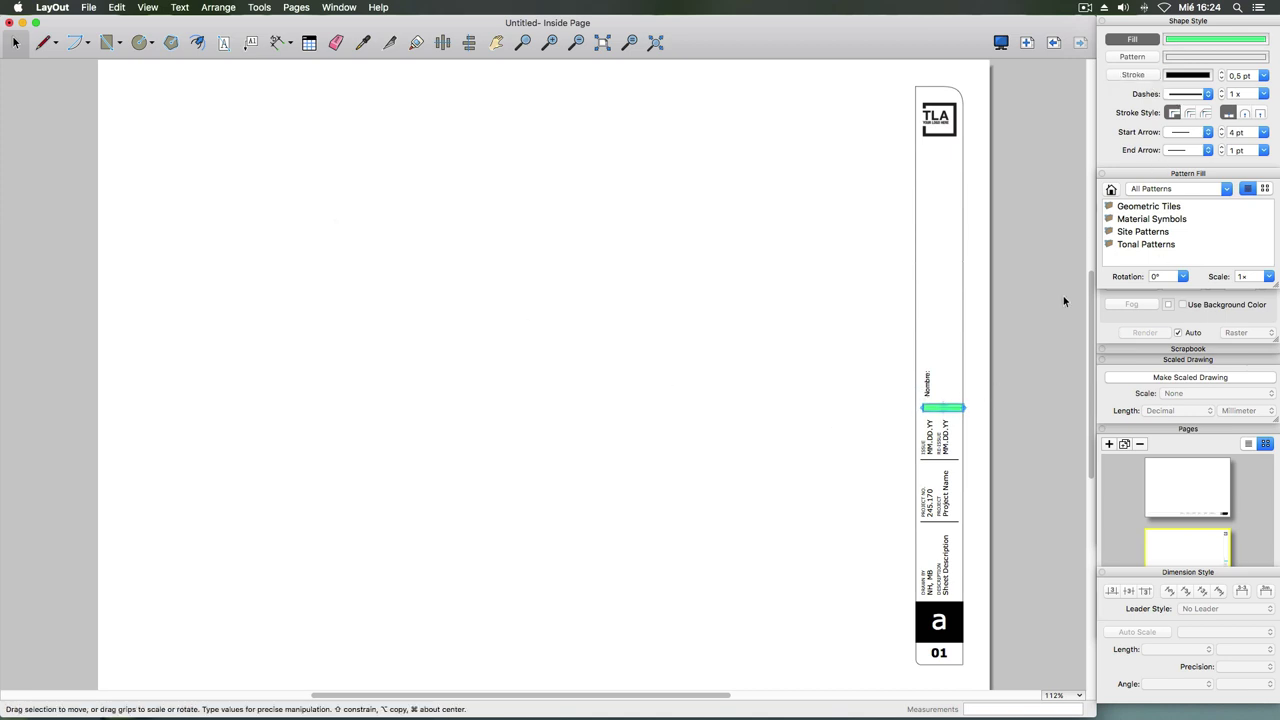
pyautogui.click(1047, 304)
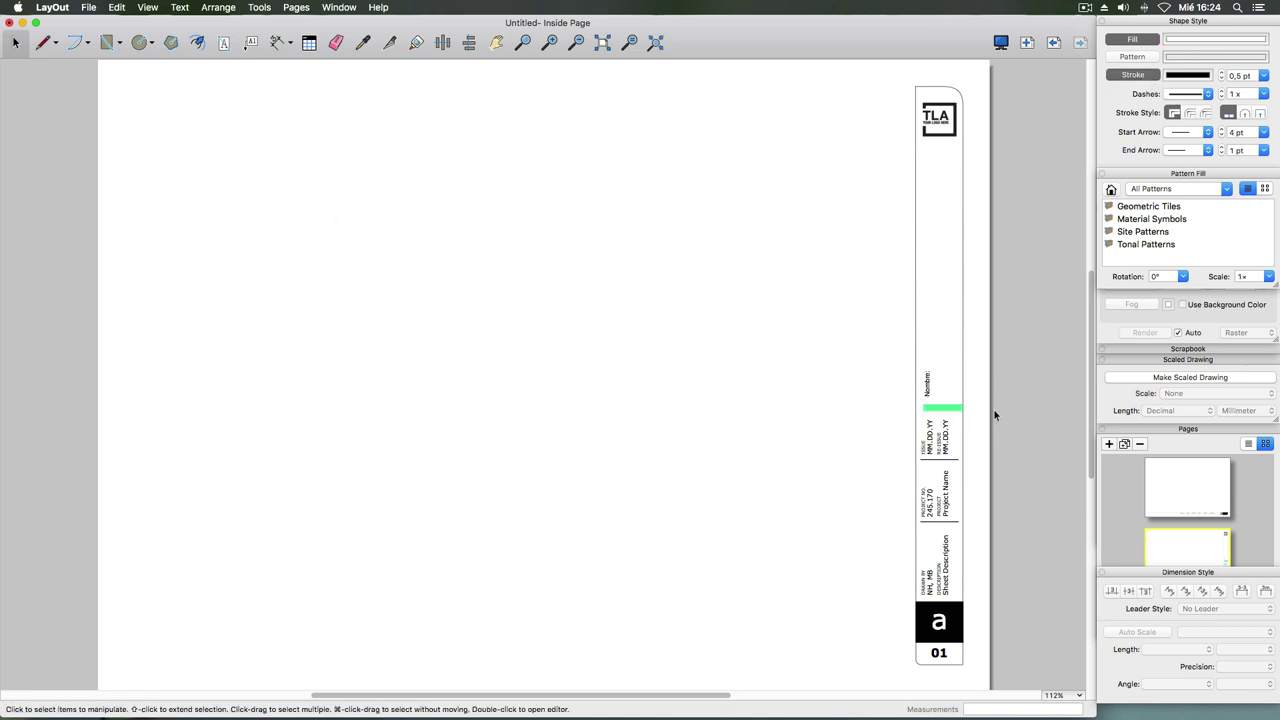
pyautogui.click(928, 408)
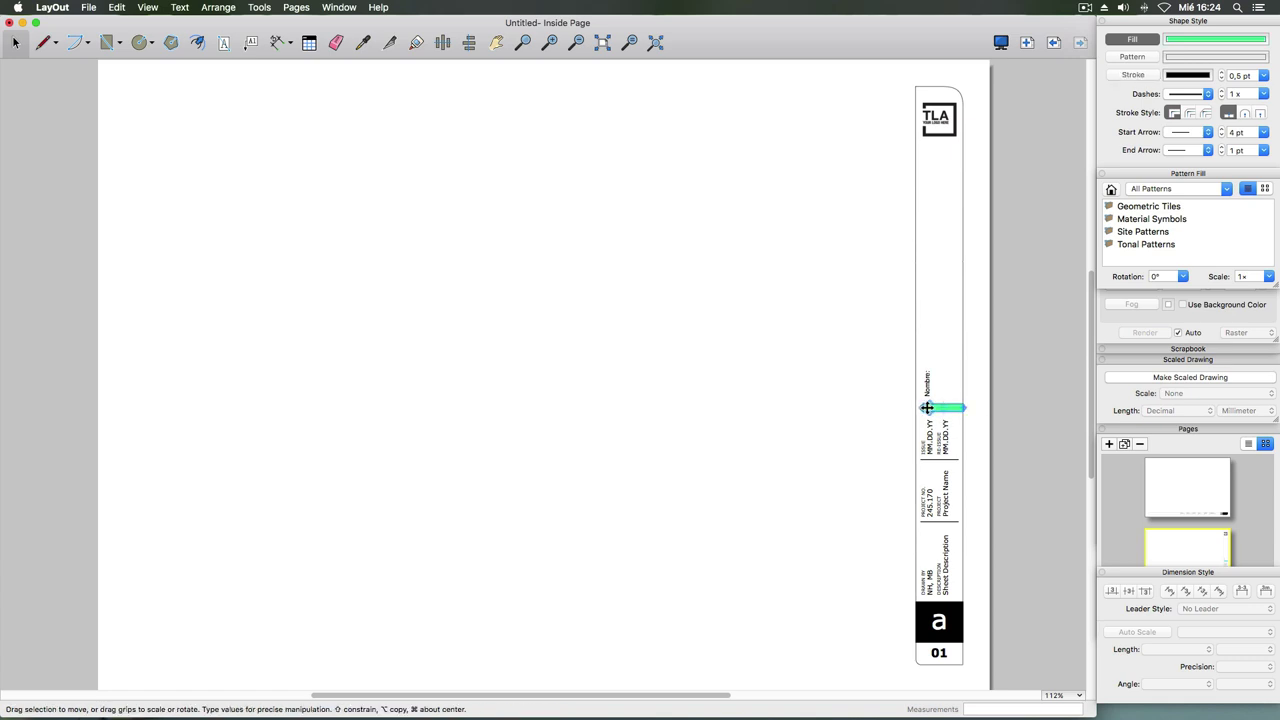
pyautogui.moveTo(915, 410); pyautogui.dragTo(914, 408)
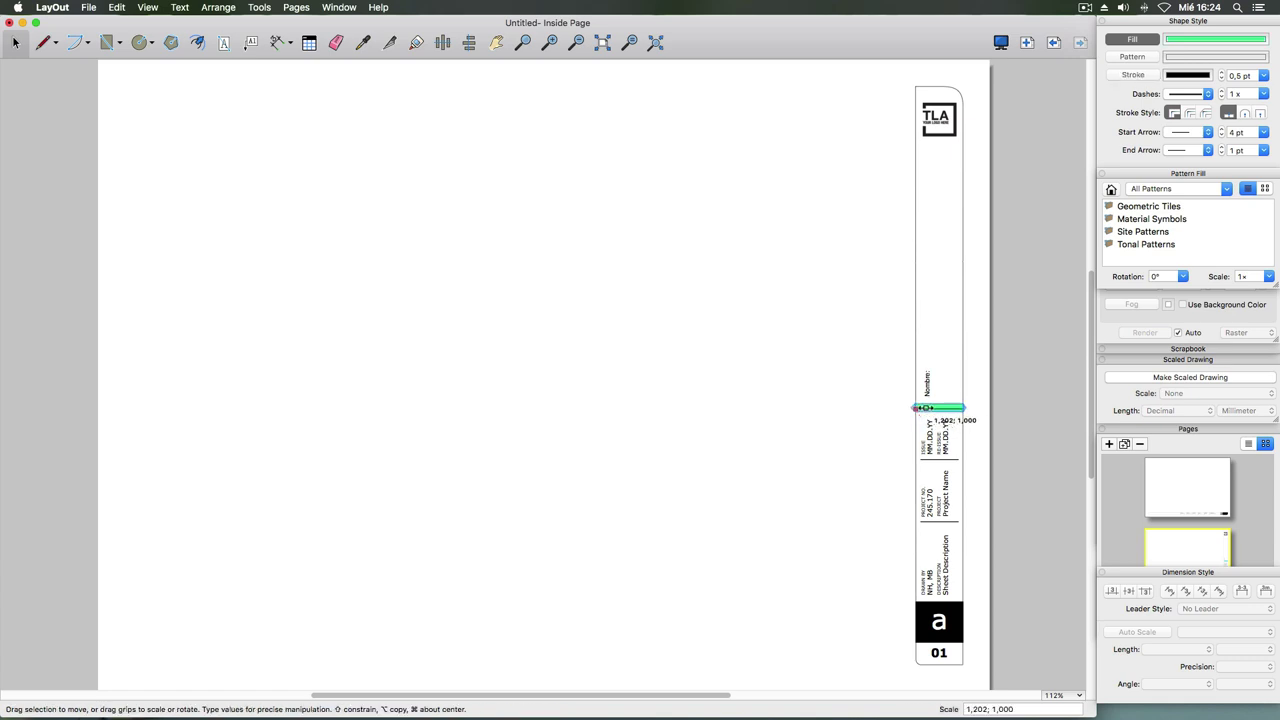
pyautogui.press('Escape')
pyautogui.click(888, 457)
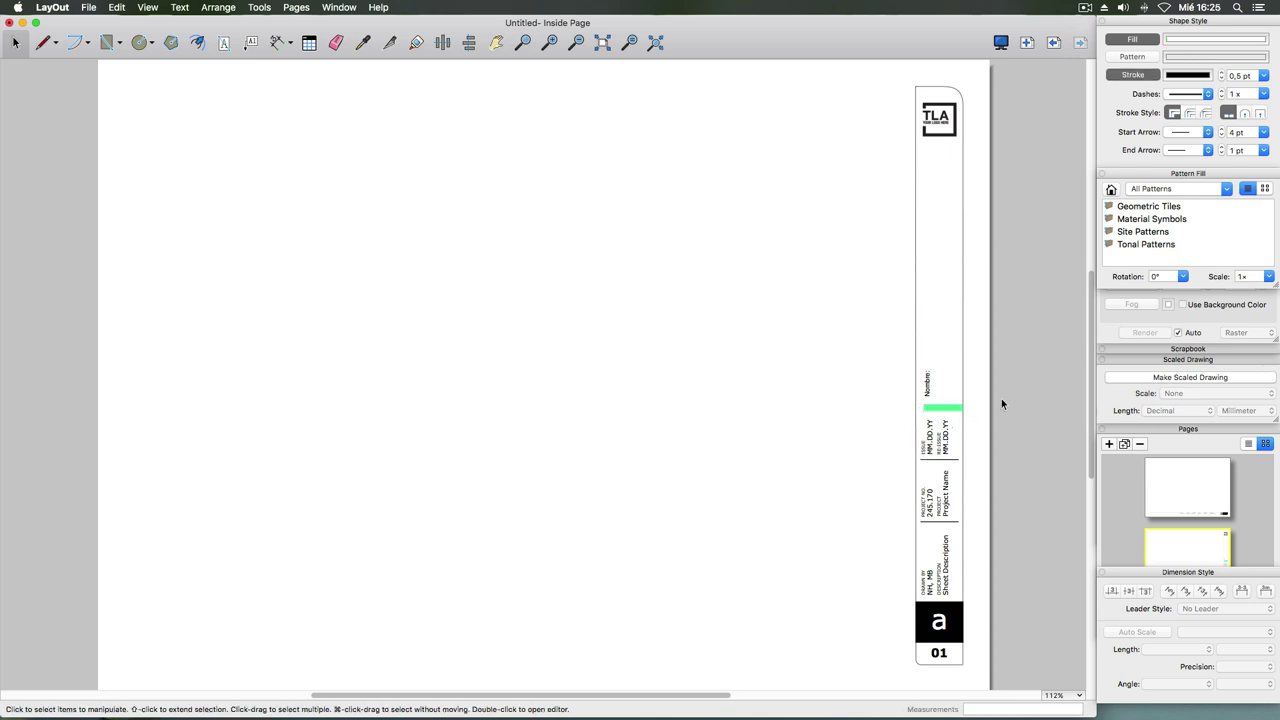
# - Delete the TLA logo and draw a circle at the top of the title strip
pyautogui.click(950, 130)
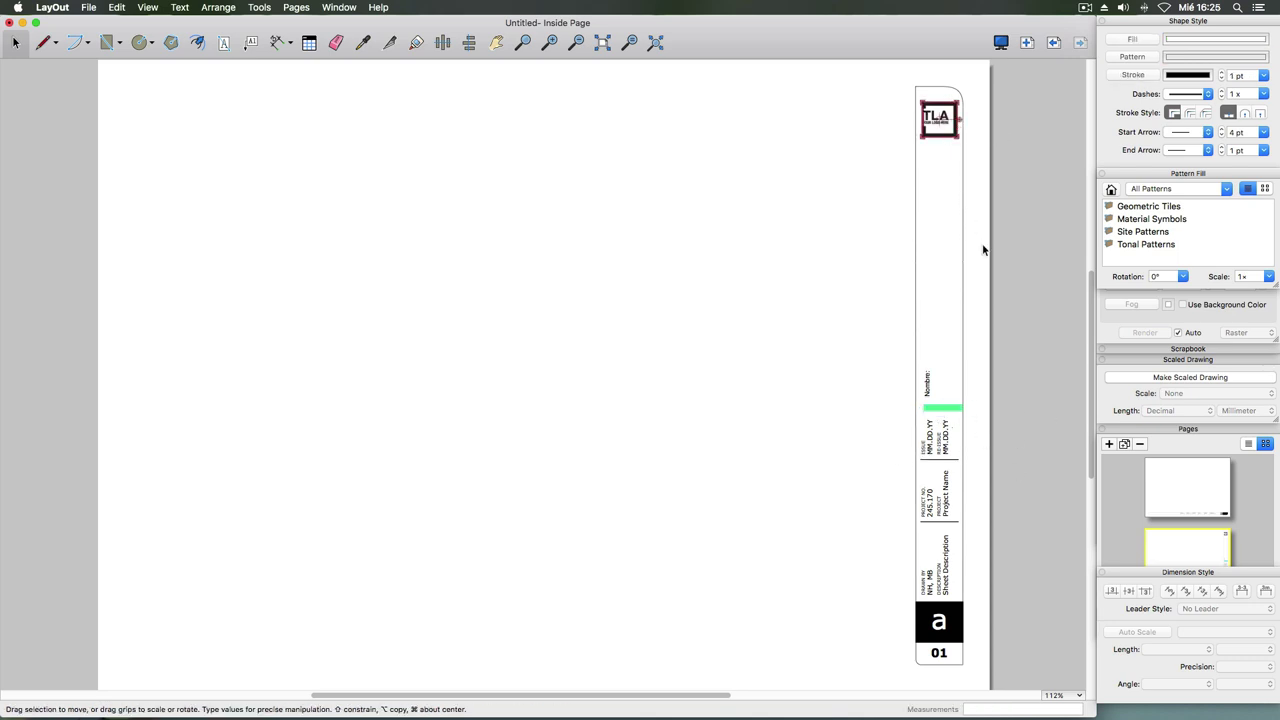
pyautogui.press('Delete')
pyautogui.click(134, 44)
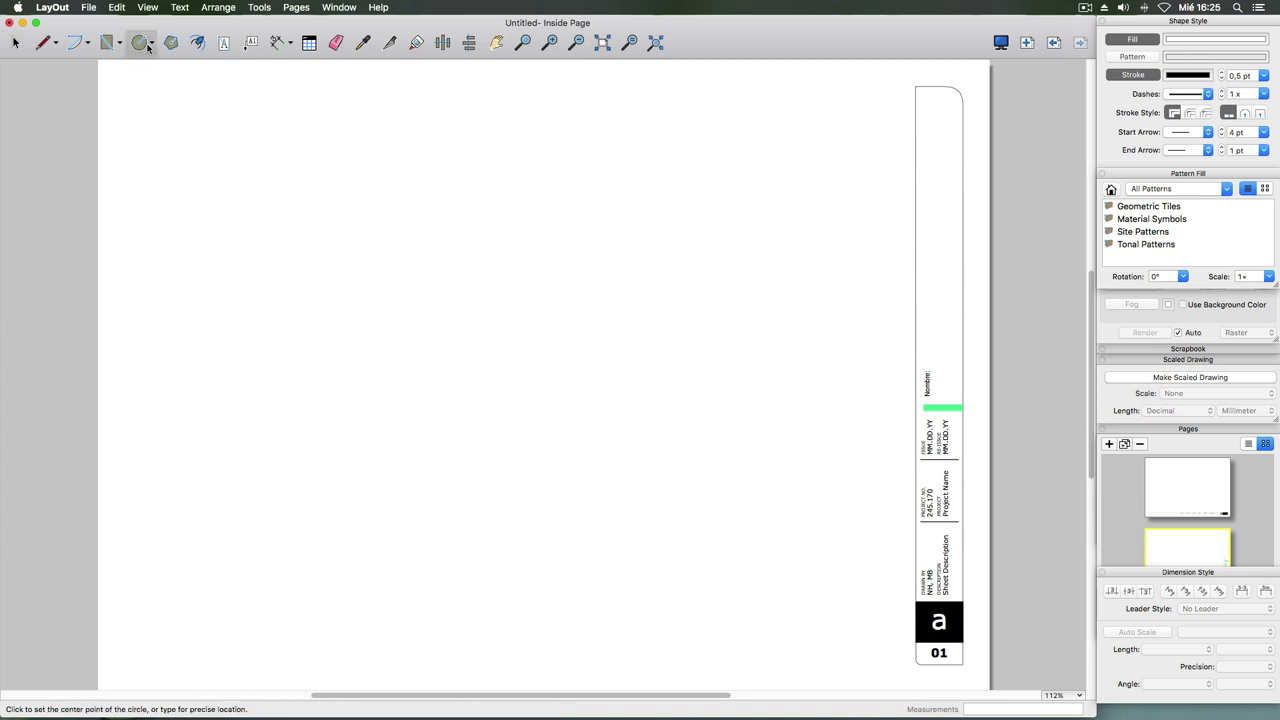
pyautogui.click(872, 104)
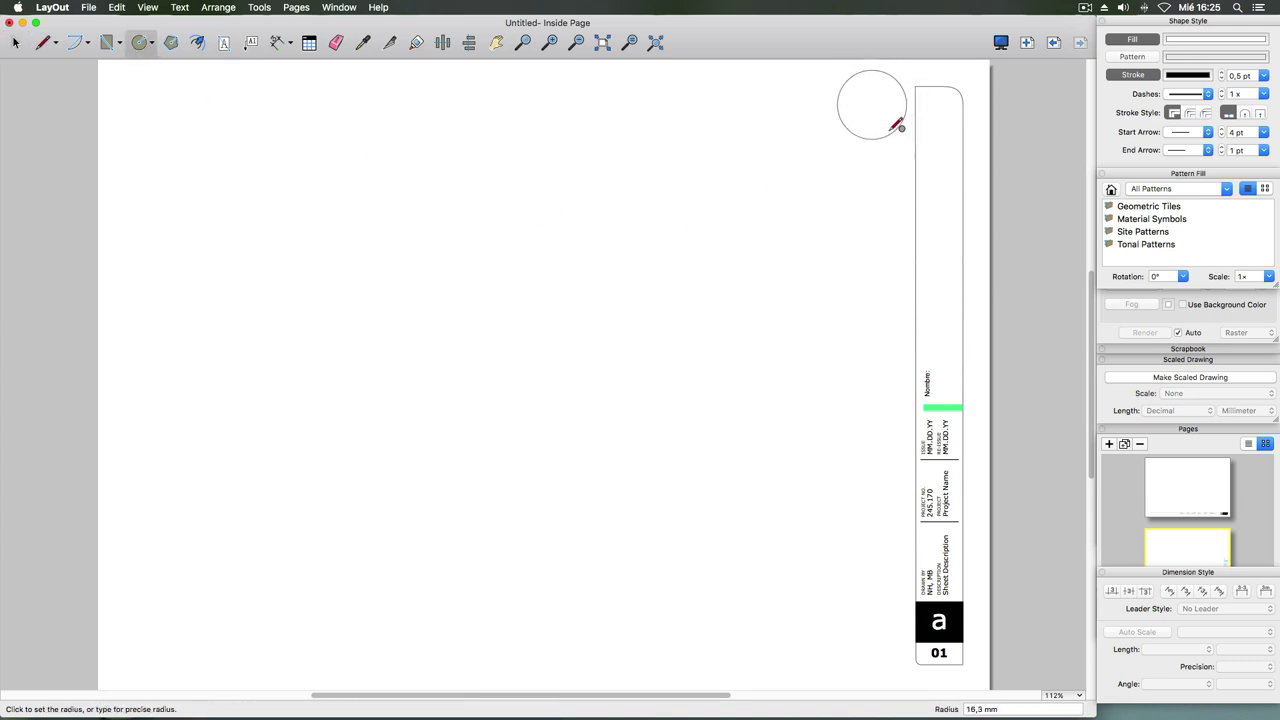
pyautogui.click(894, 124)
pyautogui.click(15, 43)
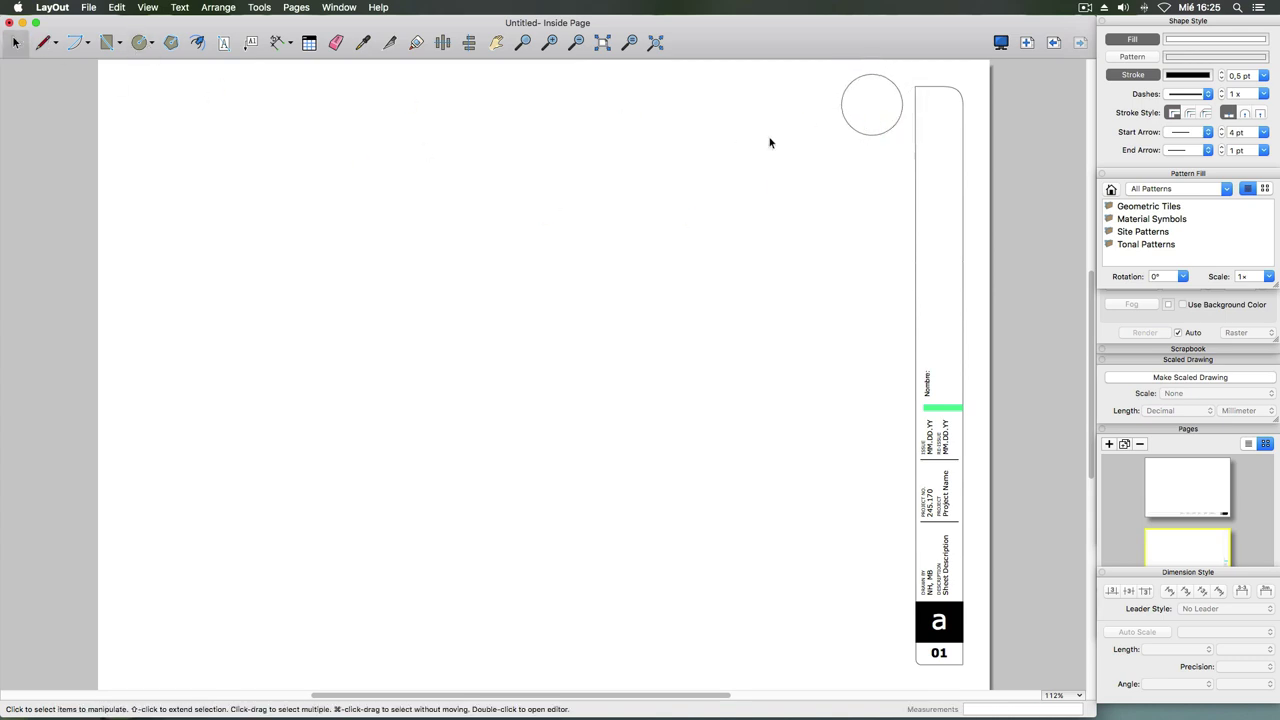
pyautogui.moveTo(909, 108); pyautogui.dragTo(953, 131)
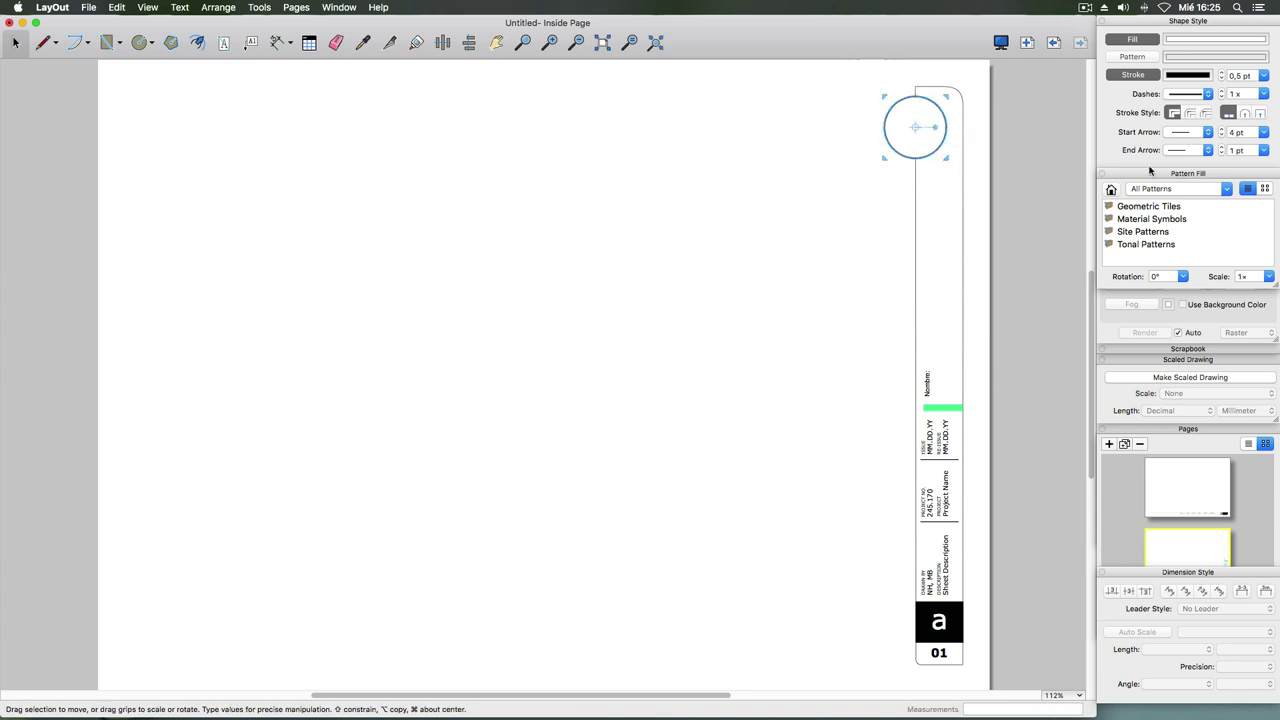
# - Fill the new circle with black
pyautogui.click(1183, 40)
pyautogui.click(338, 292)
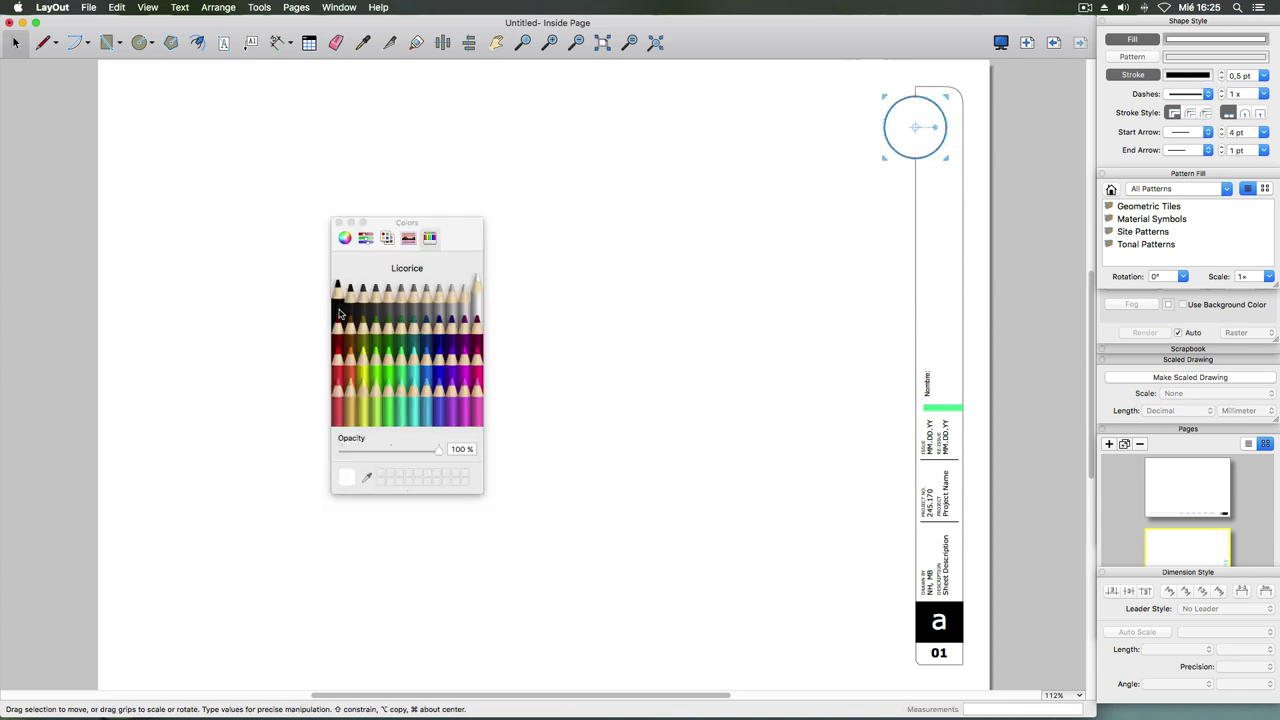
pyautogui.click(338, 222)
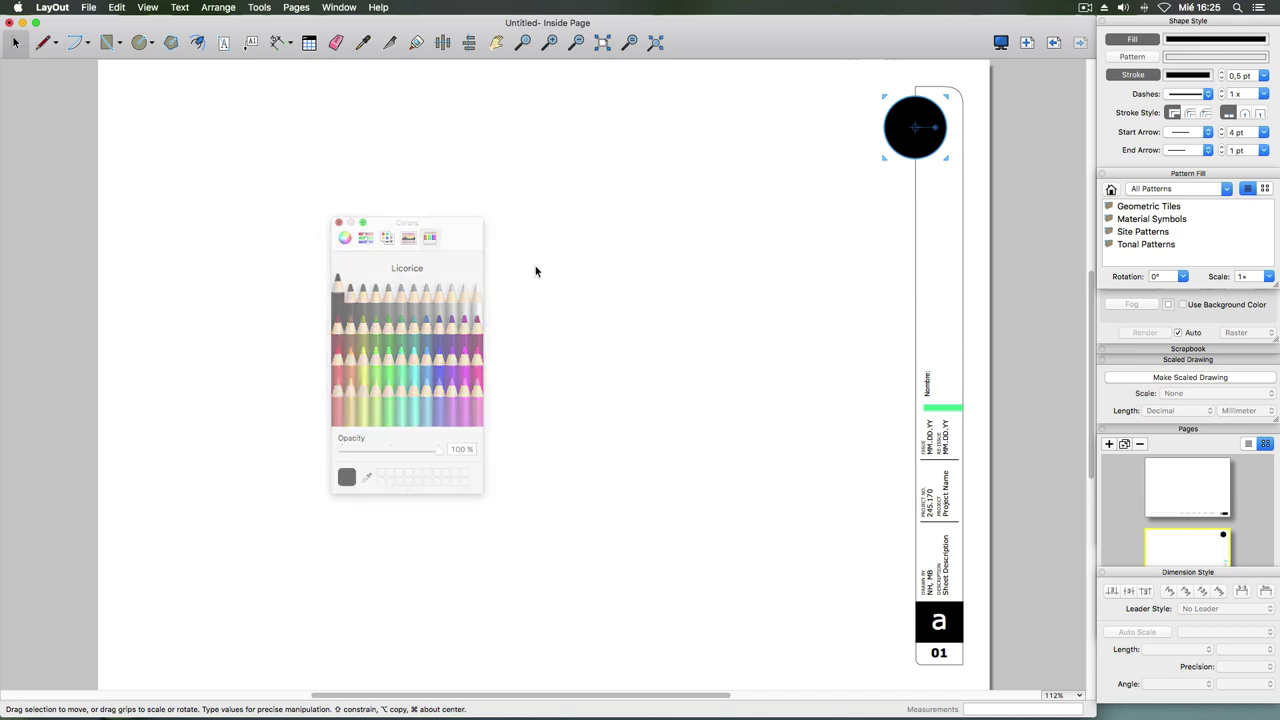
pyautogui.click(225, 45)
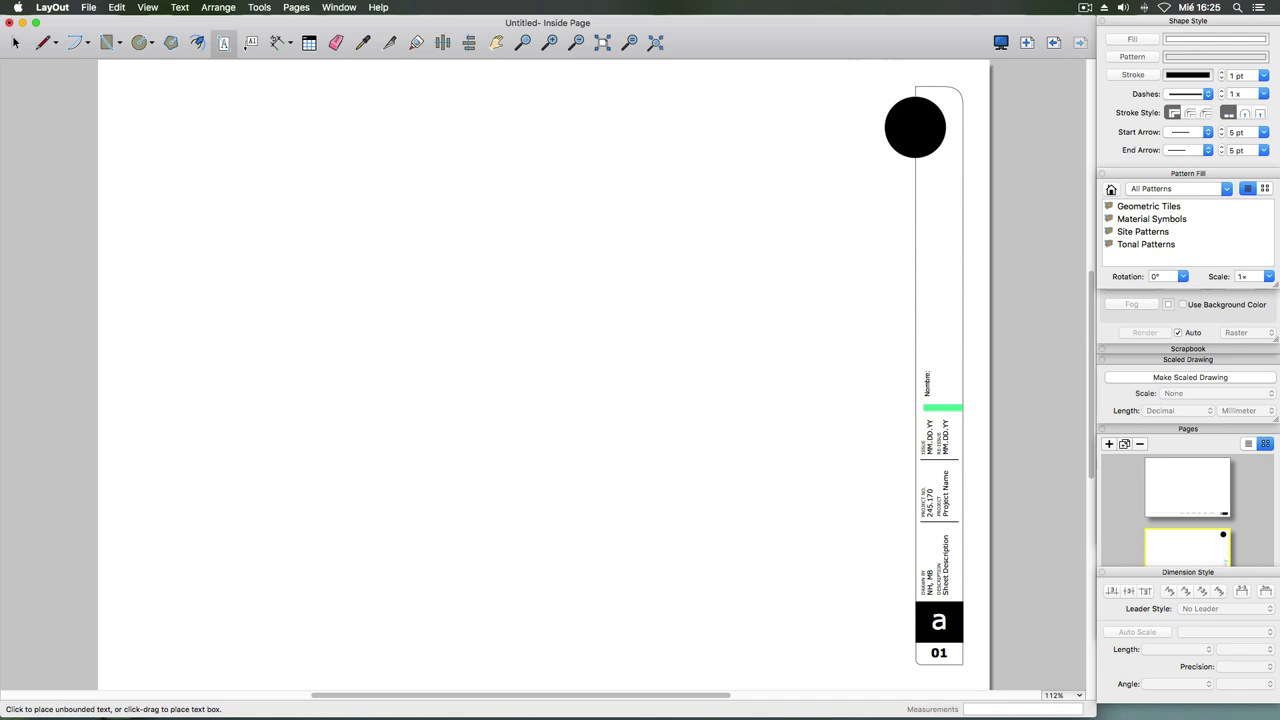
# - Select the R inside the circle and colour it Snow white via Show Fonts
pyautogui.click(15, 42)
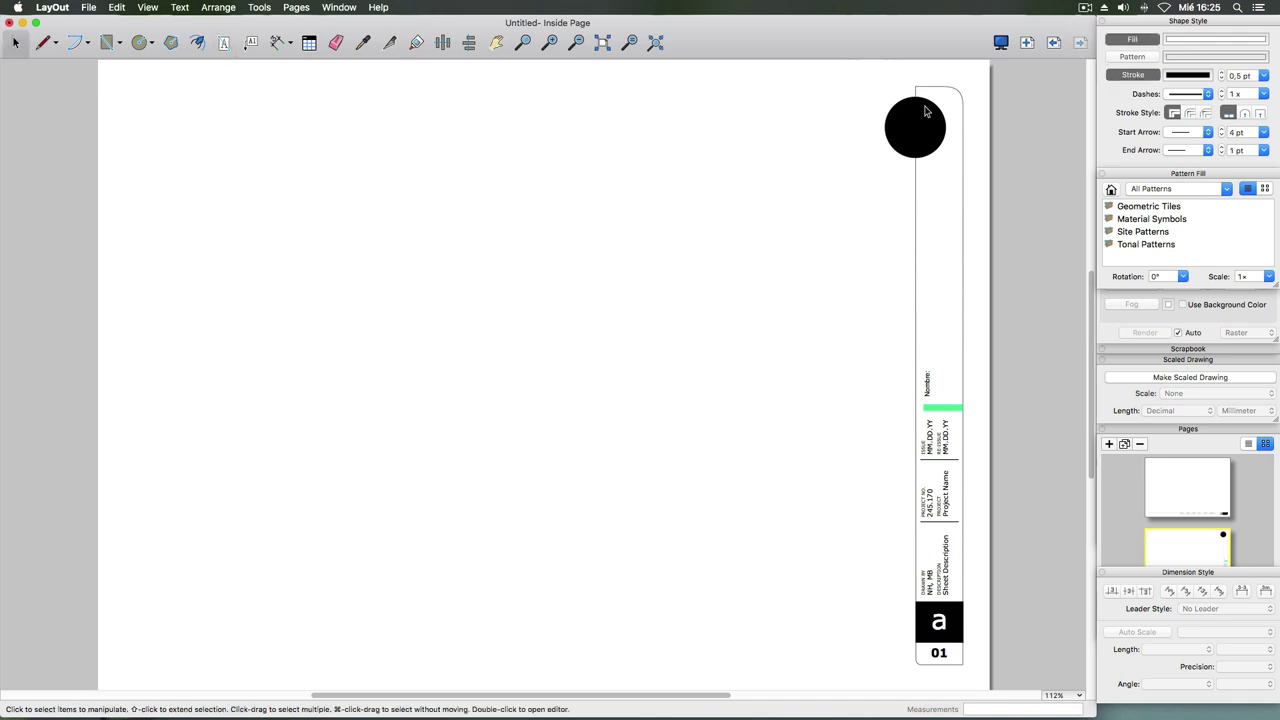
pyautogui.click(910, 137)
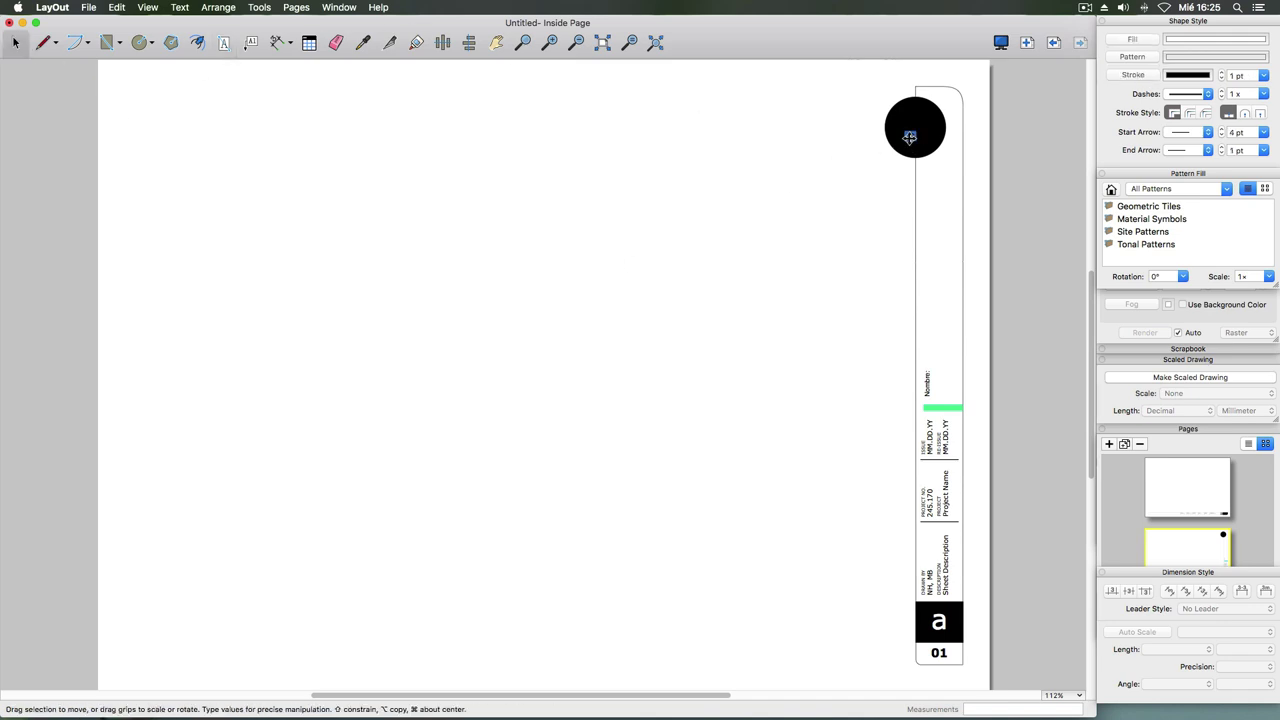
pyautogui.click(345, 10)
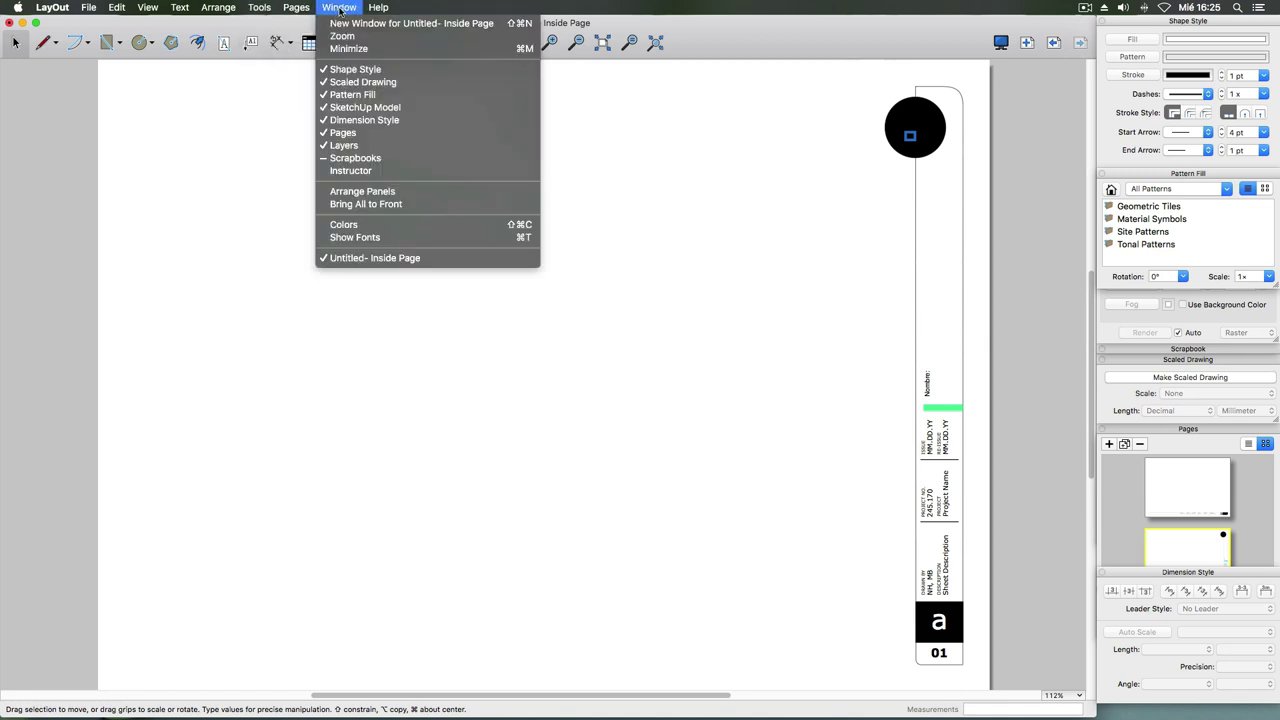
pyautogui.click(379, 238)
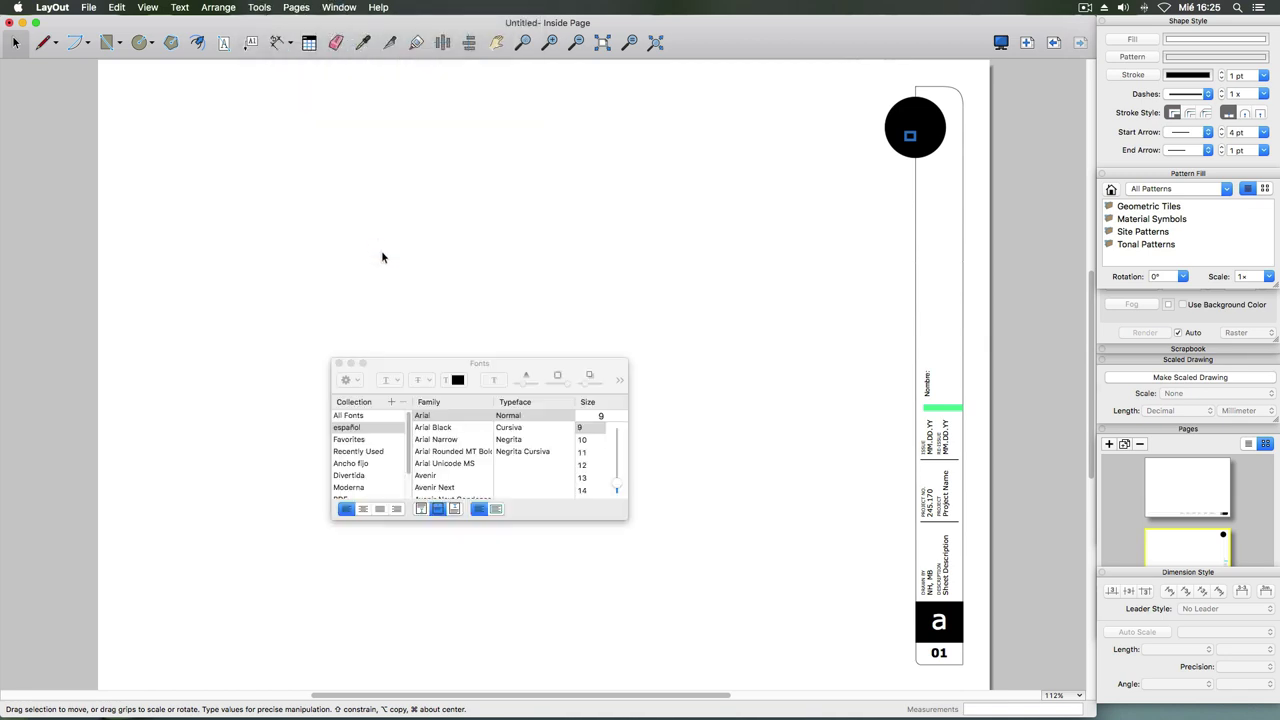
pyautogui.click(458, 380)
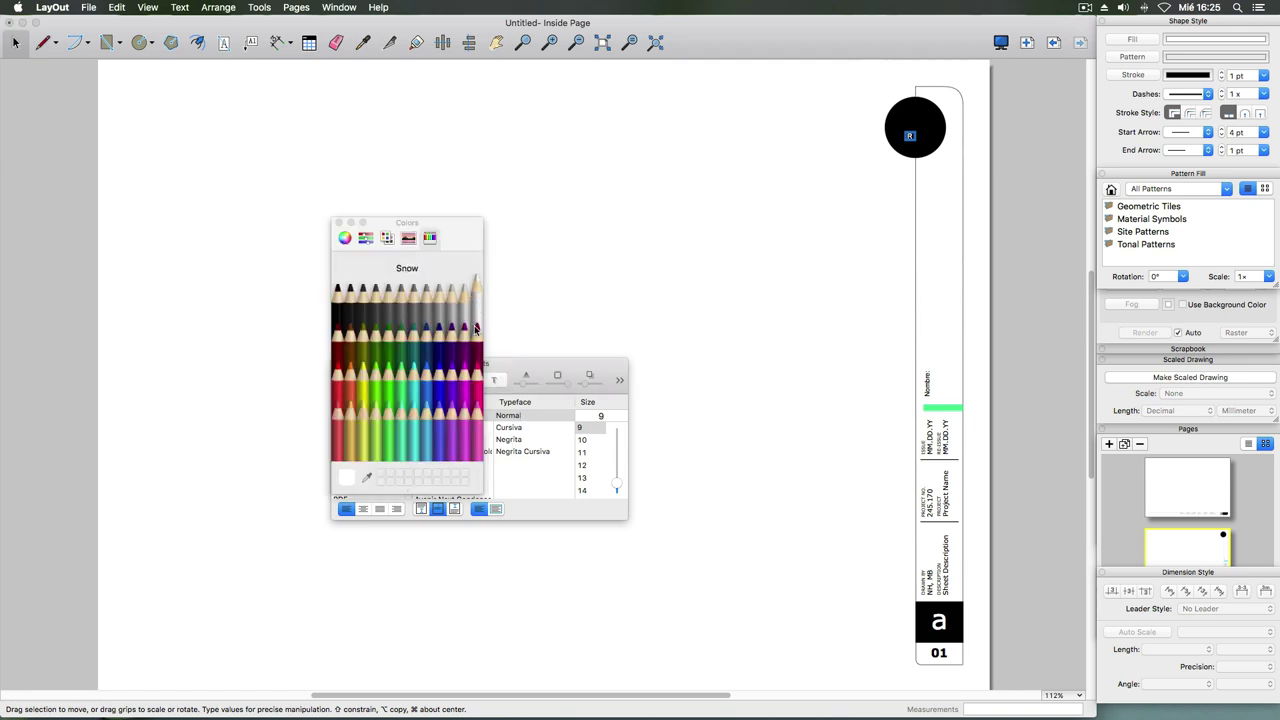
pyautogui.click(338, 222)
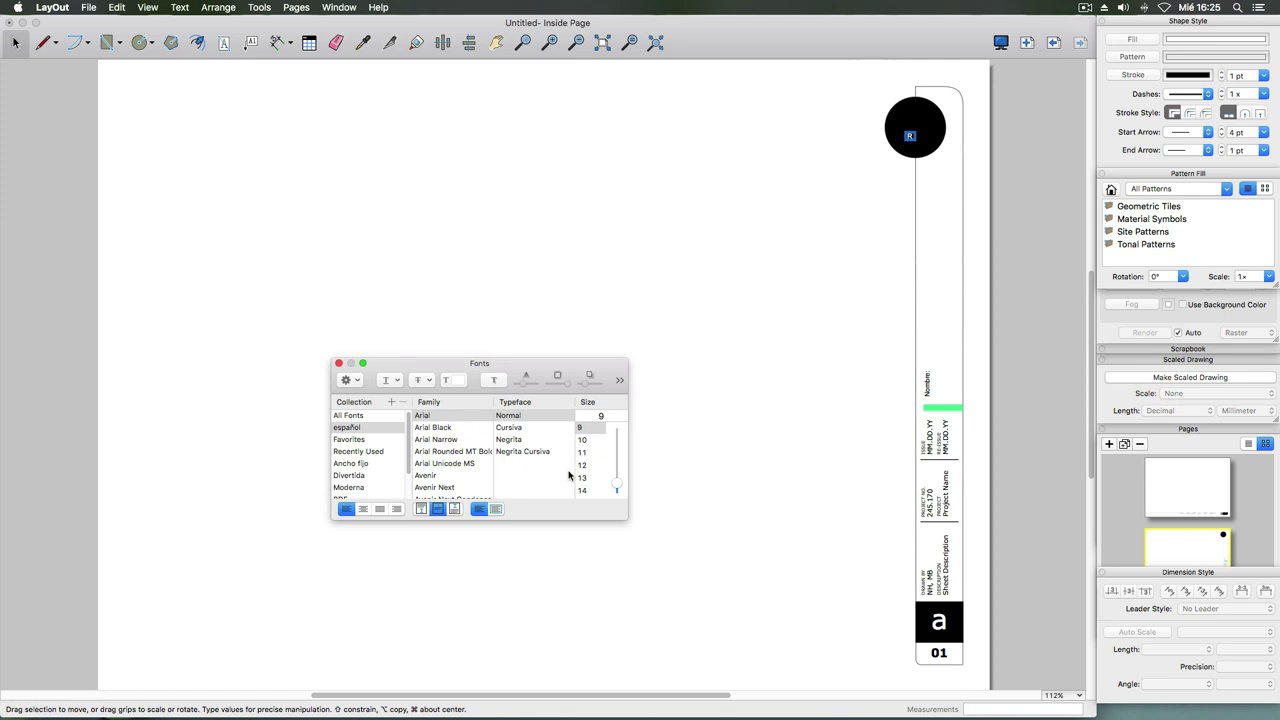
# - Set the R's font size to 72 and centre it inside the circle
pyautogui.click(604, 417)
pyautogui.write('30')
pyautogui.press('Return')
pyautogui.click(608, 417)
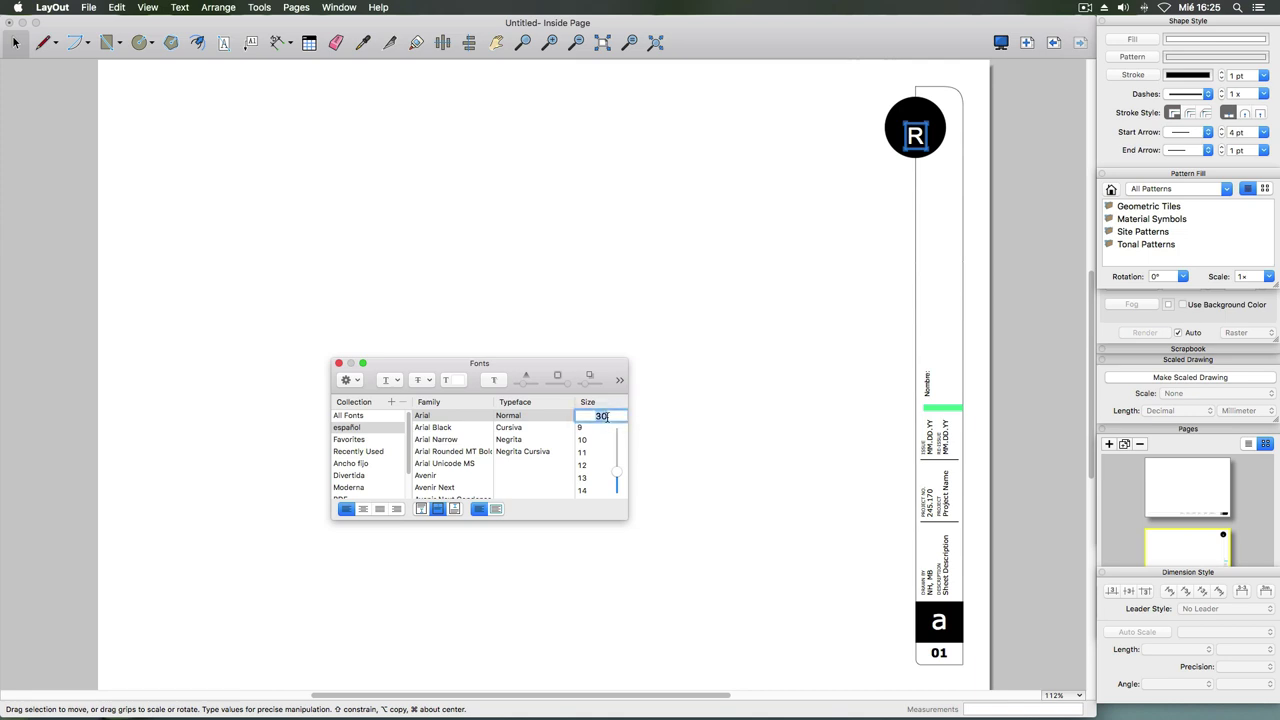
pyautogui.write('5')
pyautogui.press('Return')
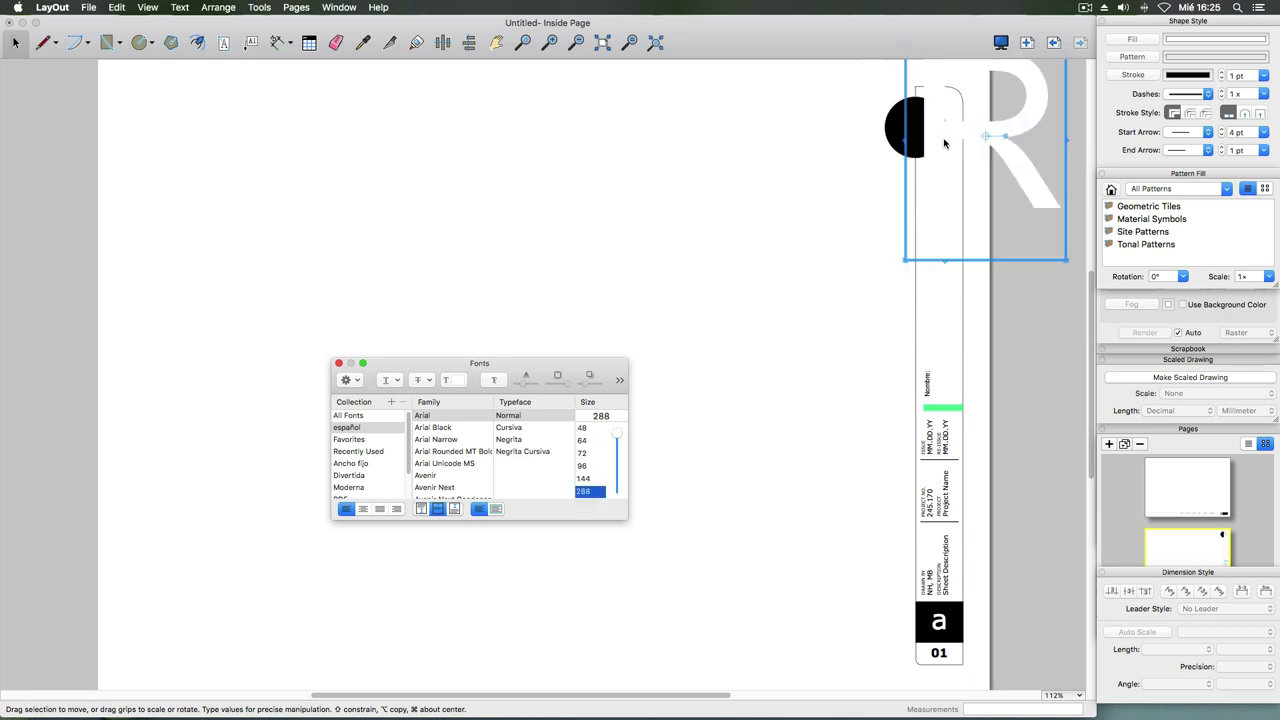
pyautogui.press('Up')
pyautogui.press('Up')
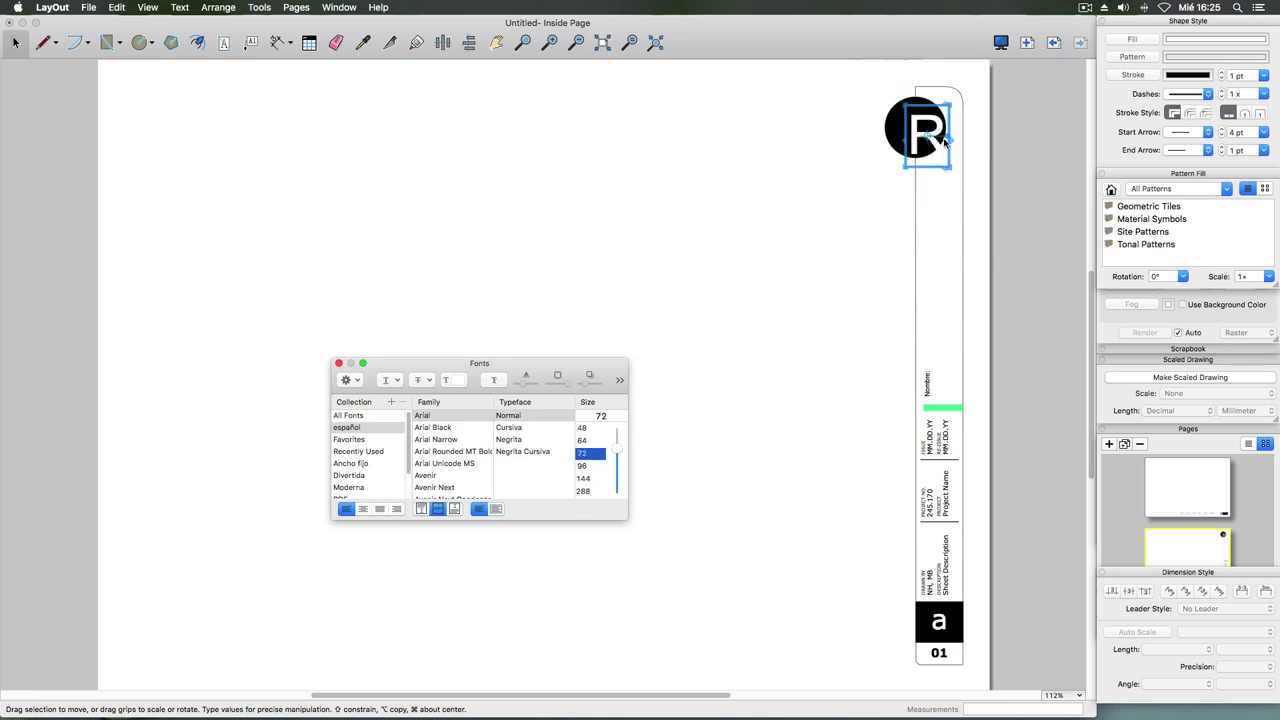
pyautogui.click(934, 124)
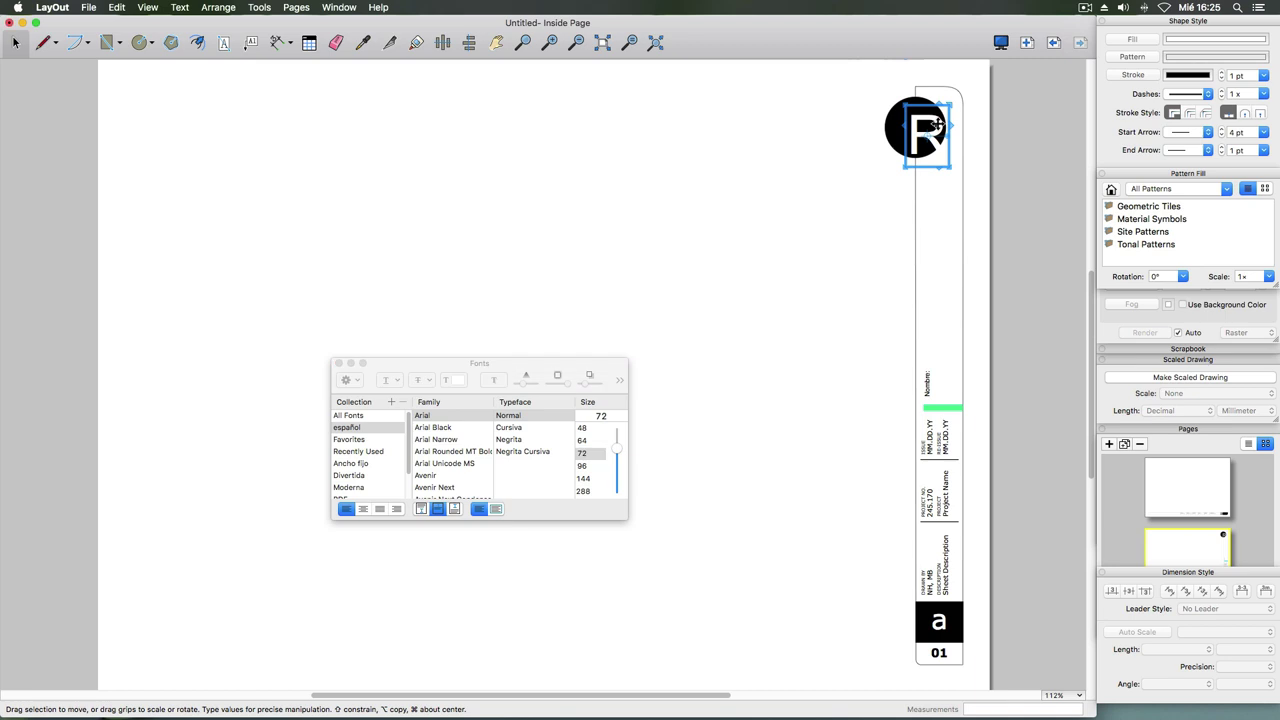
pyautogui.moveTo(934, 122); pyautogui.dragTo(935, 123)
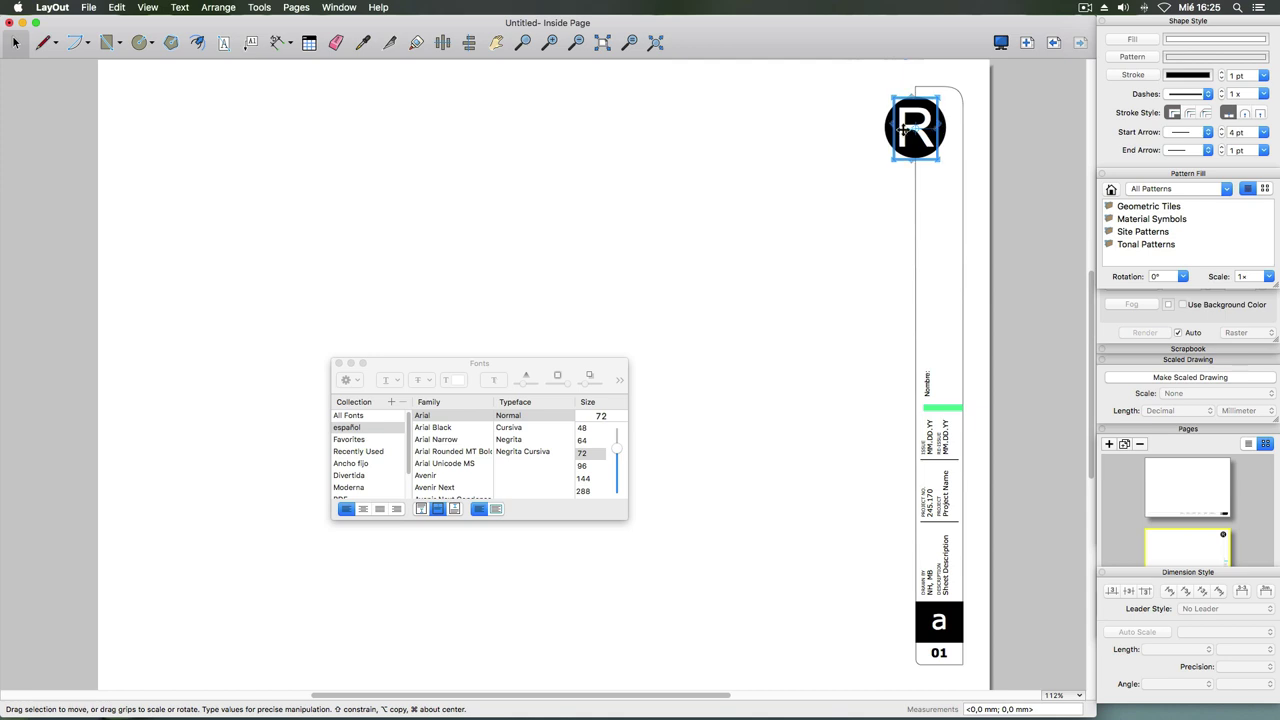
pyautogui.click(789, 232)
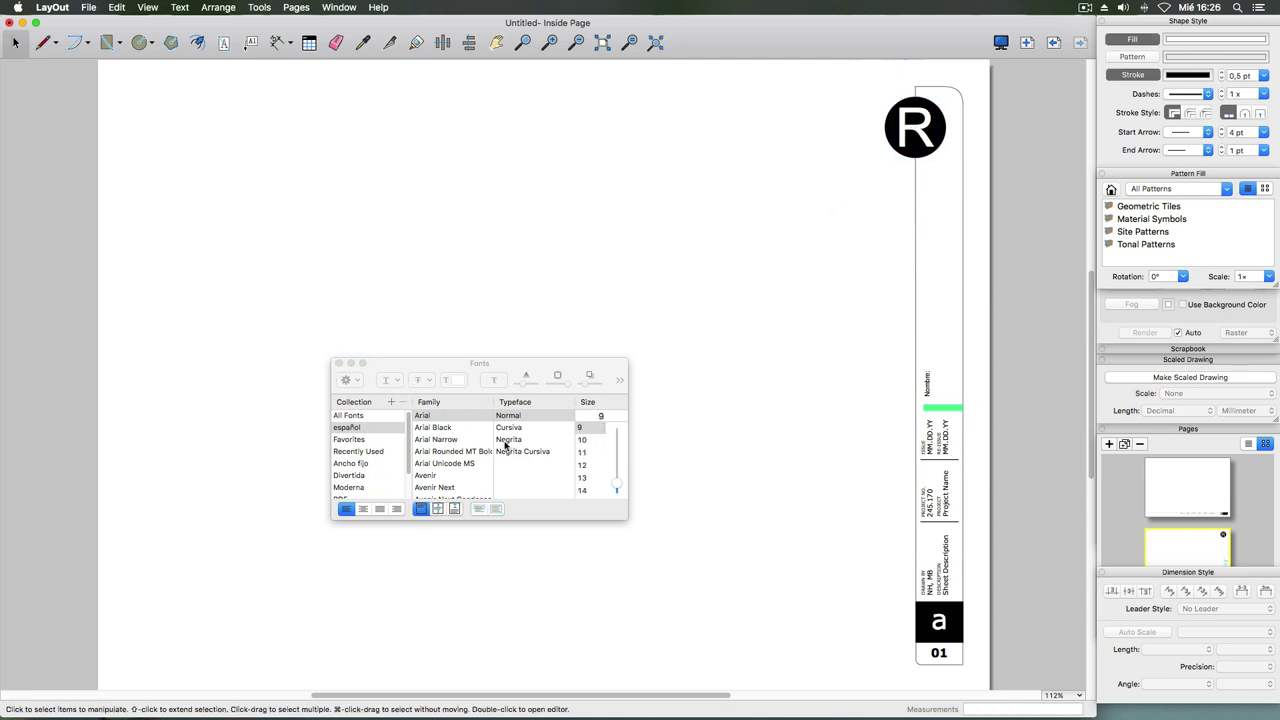
pyautogui.click(929, 505)
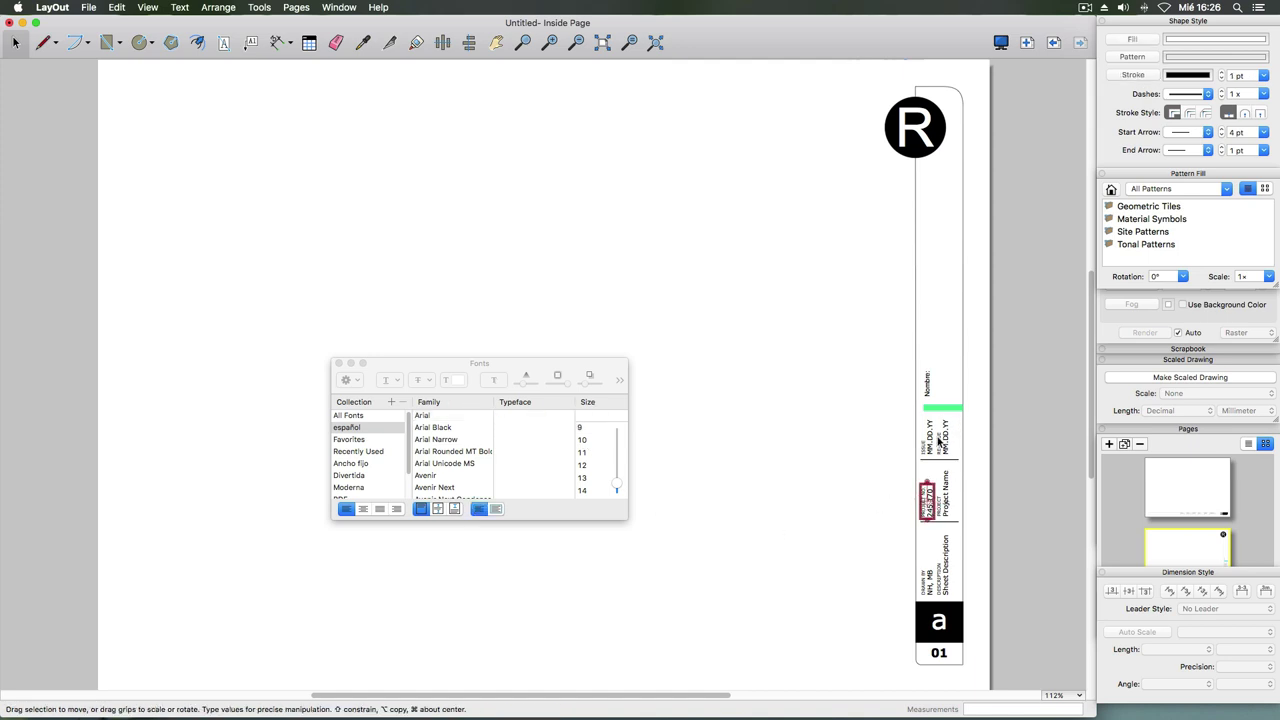
pyautogui.click(934, 398)
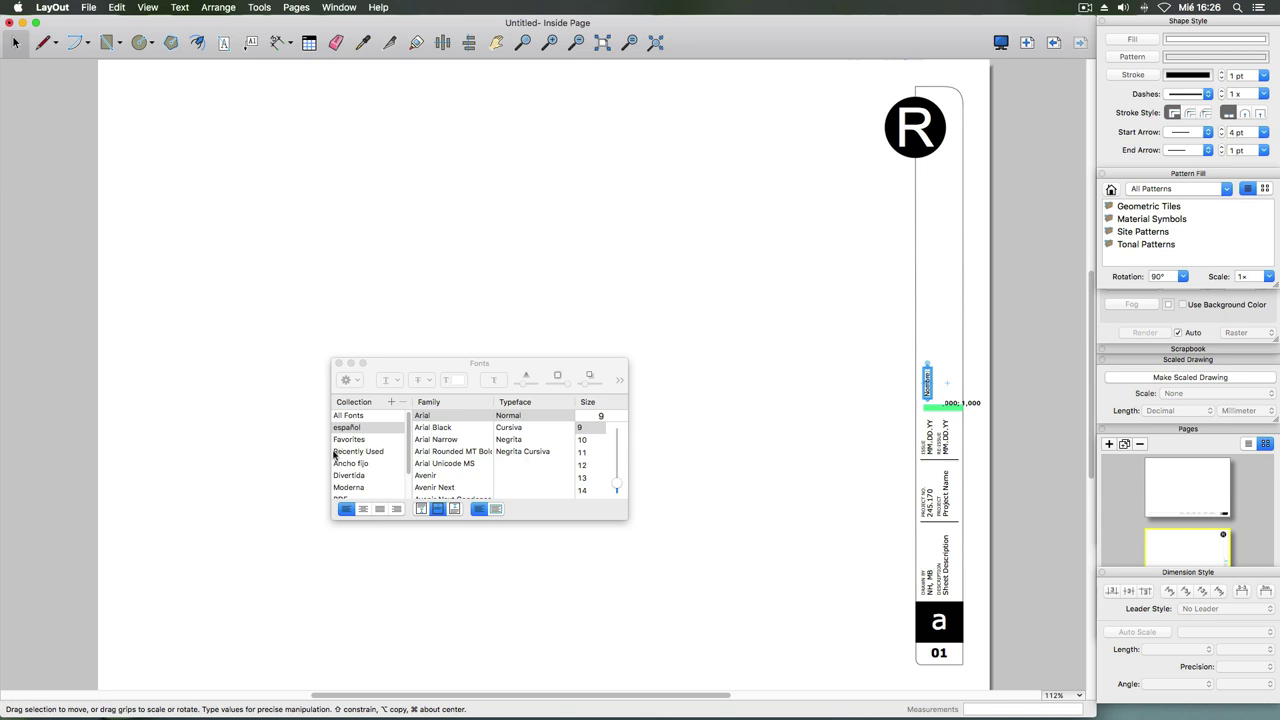
pyautogui.click(760, 440)
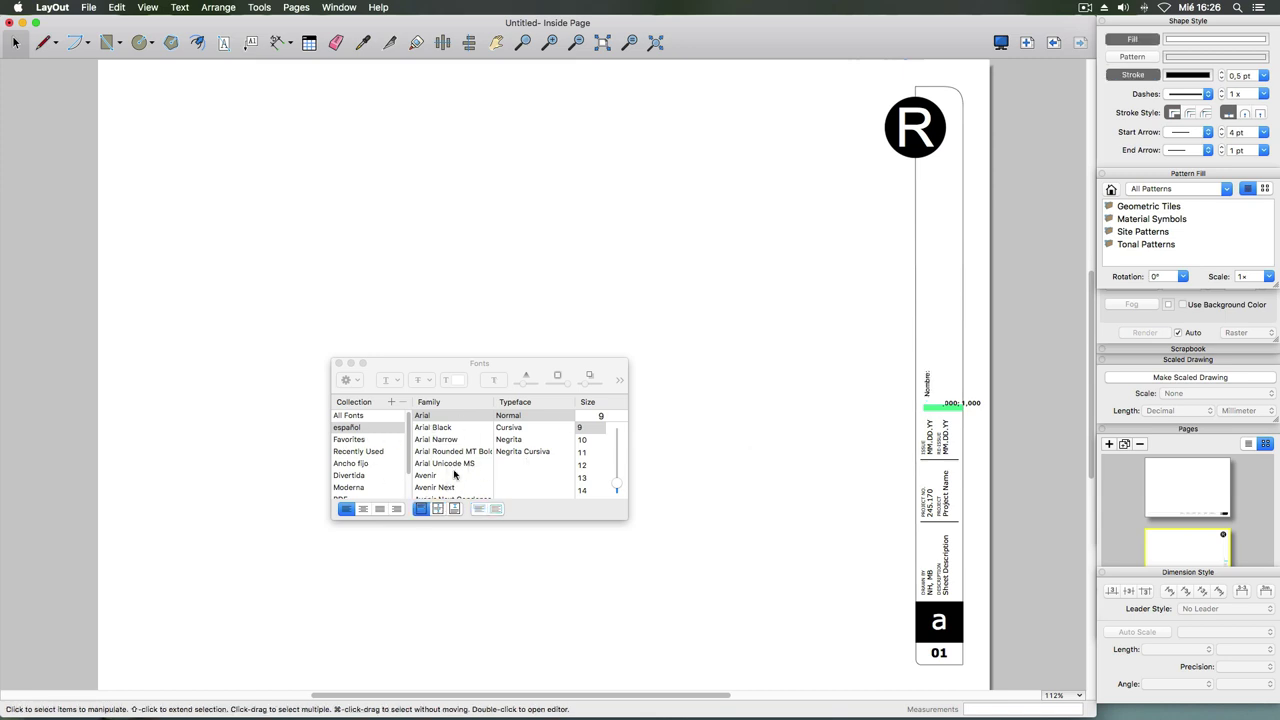
pyautogui.scroll(-3, 355, 435)
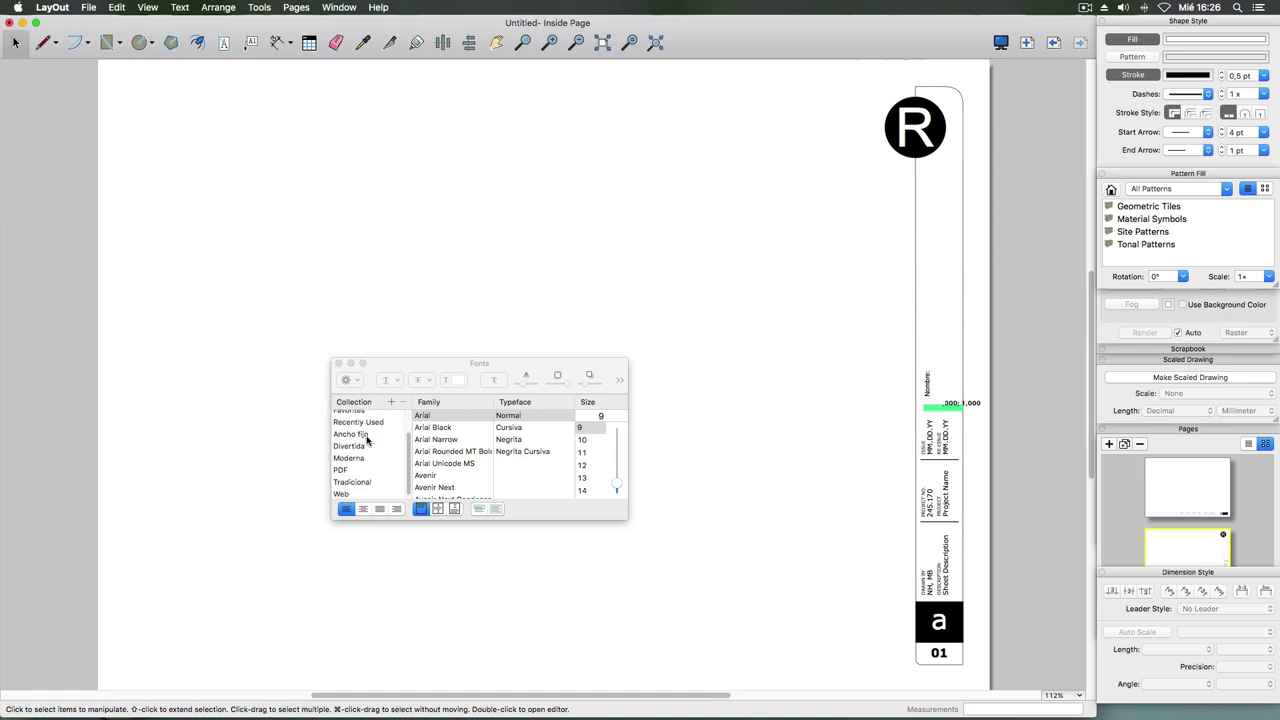
pyautogui.scroll(3, 360, 437)
pyautogui.click(430, 428)
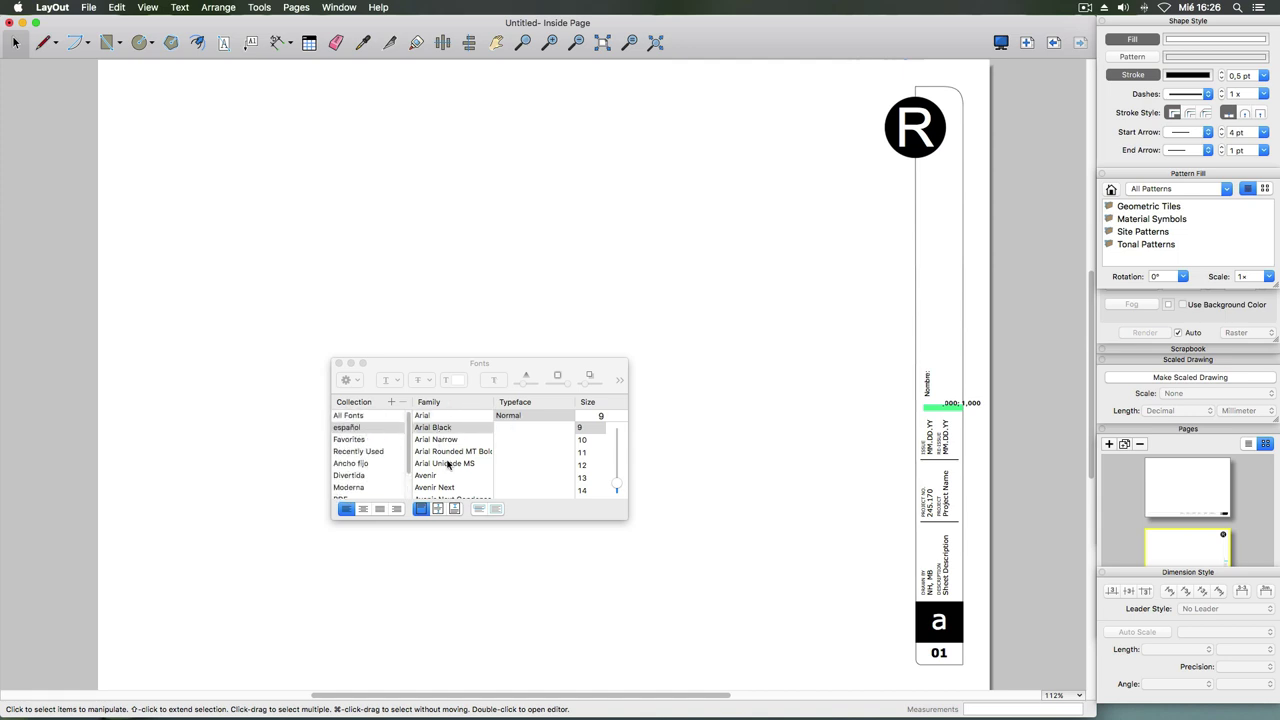
pyautogui.scroll(-3, 444, 460)
pyautogui.scroll(-2, 443, 458)
pyautogui.scroll(-3, 442, 456)
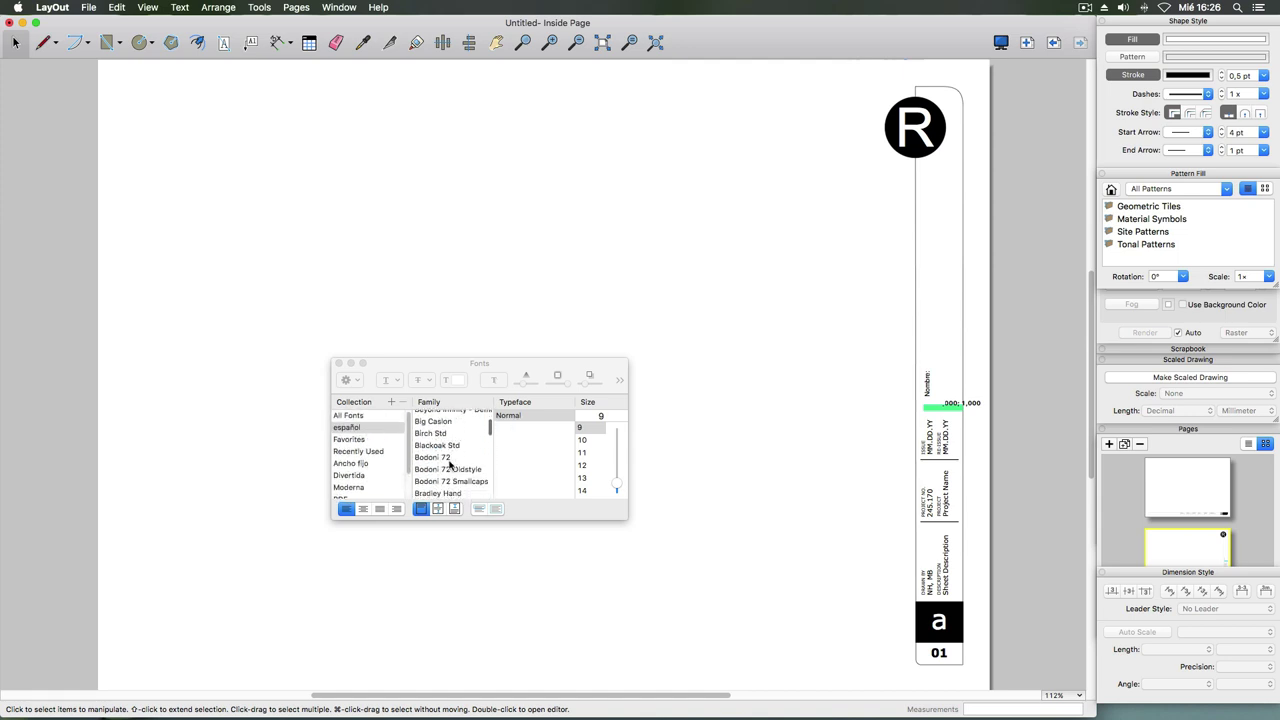
pyautogui.scroll(-3, 442, 456)
pyautogui.scroll(-3, 442, 456)
pyautogui.scroll(-3, 442, 456)
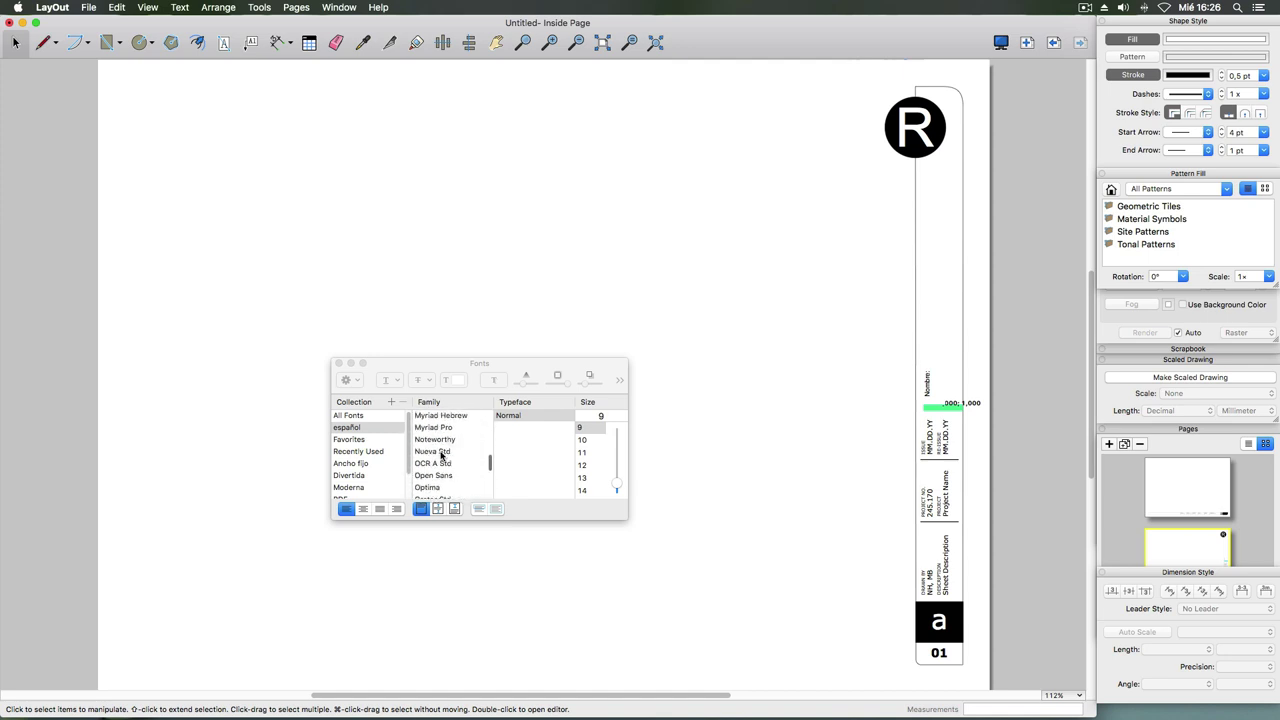
pyautogui.scroll(-3, 442, 456)
pyautogui.scroll(10, 442, 456)
pyautogui.scroll(10, 450, 430)
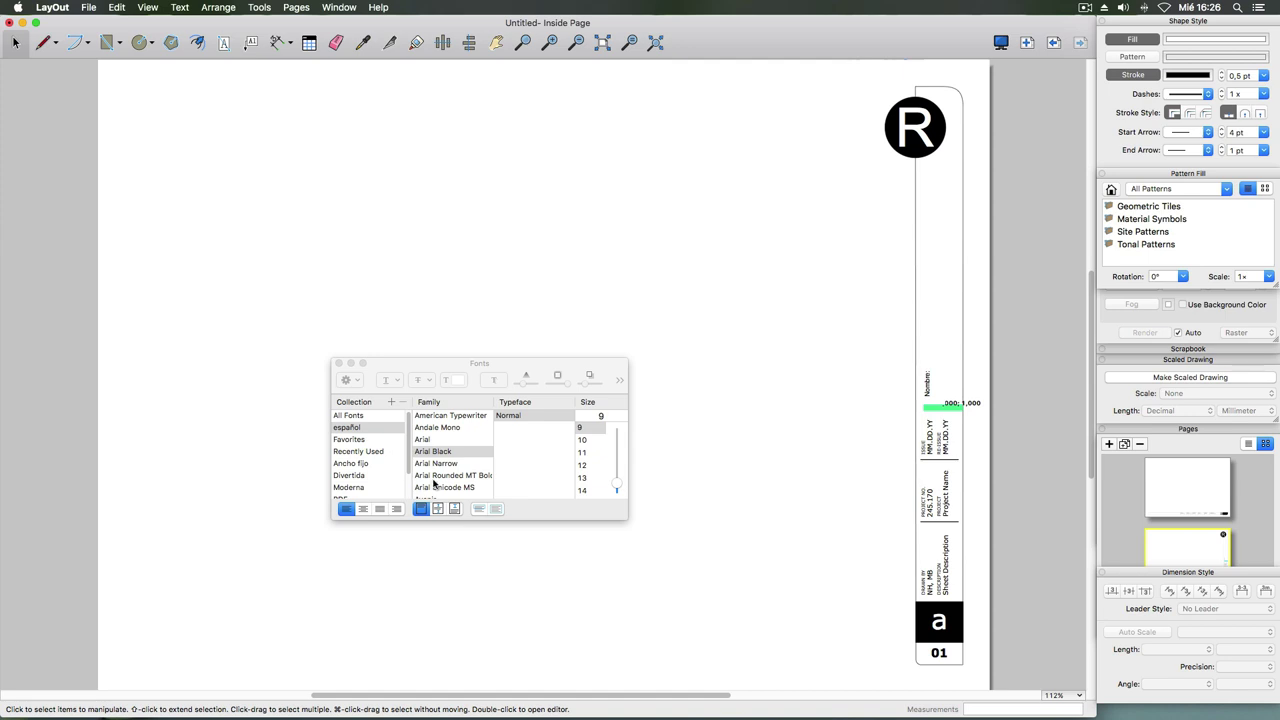
pyautogui.click(929, 384)
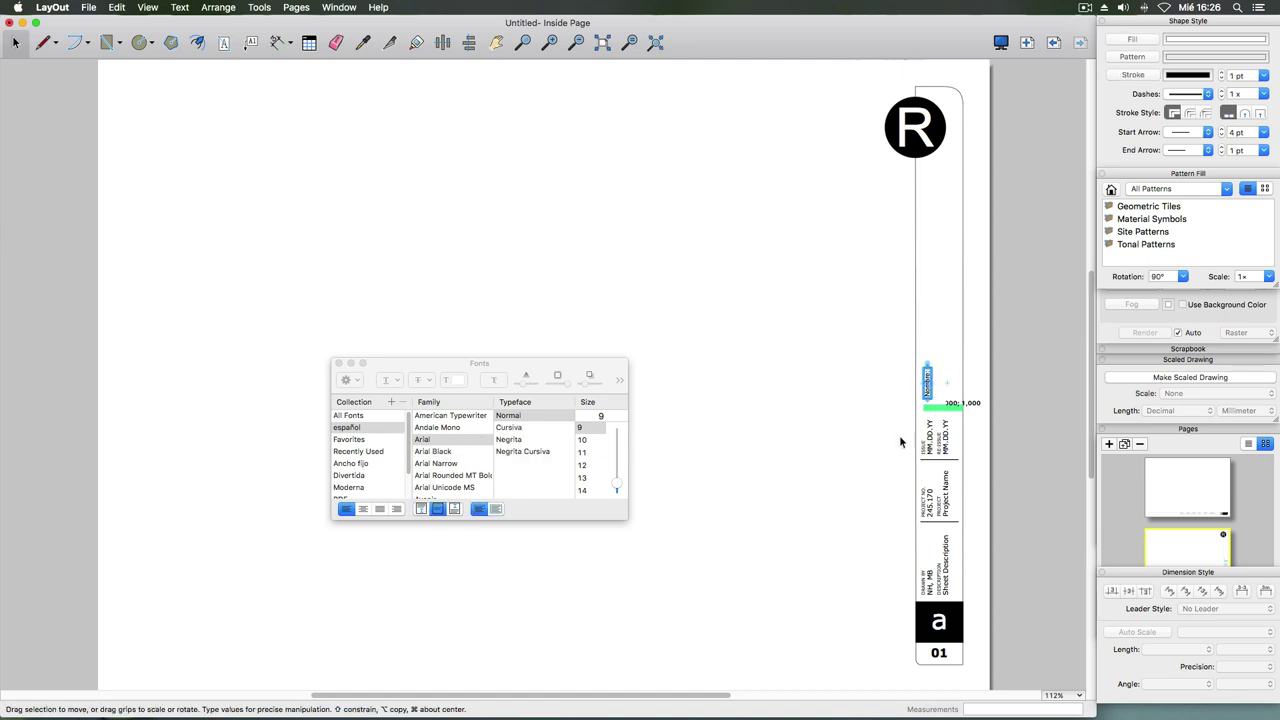
pyautogui.click(926, 448)
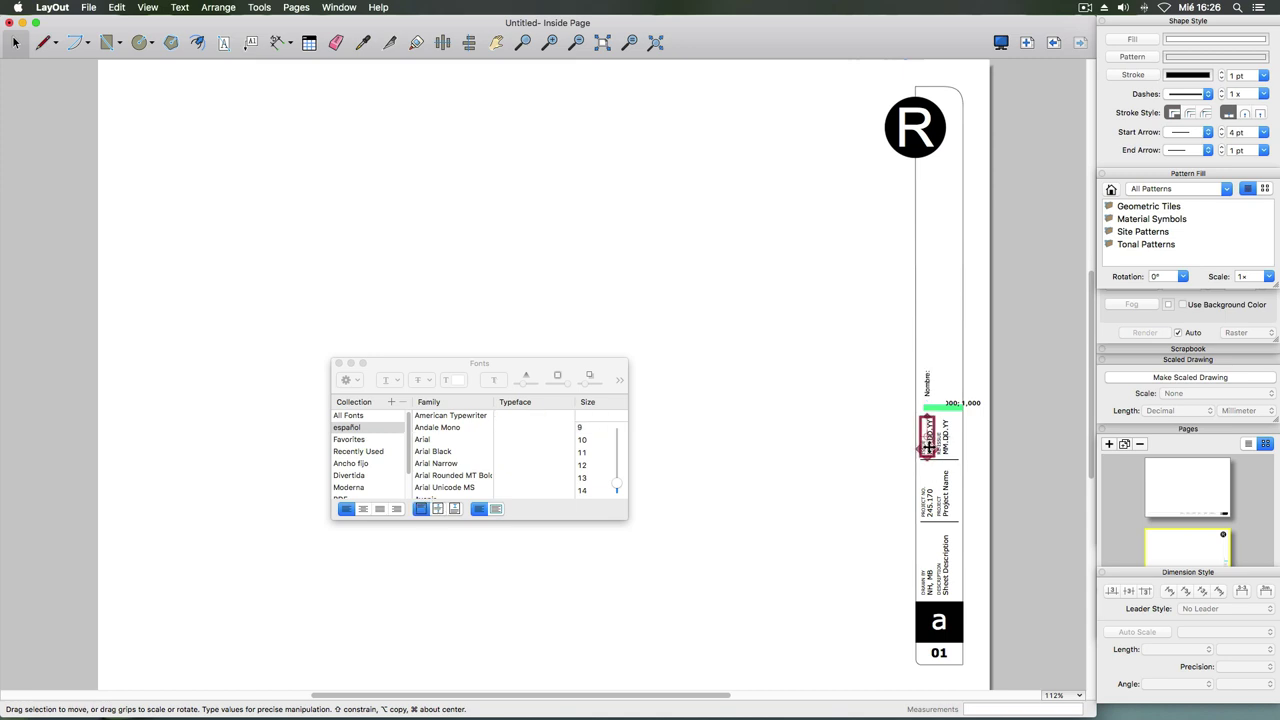
pyautogui.doubleClick(927, 509)
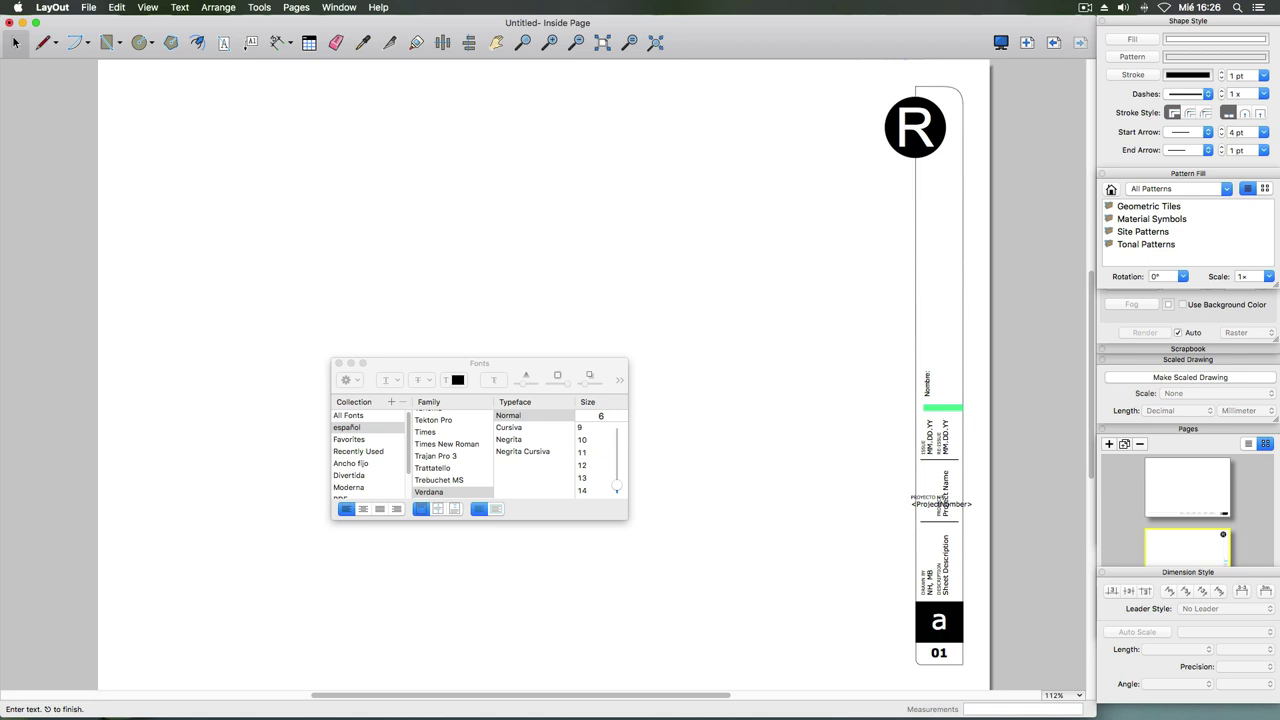
pyautogui.press('Escape')
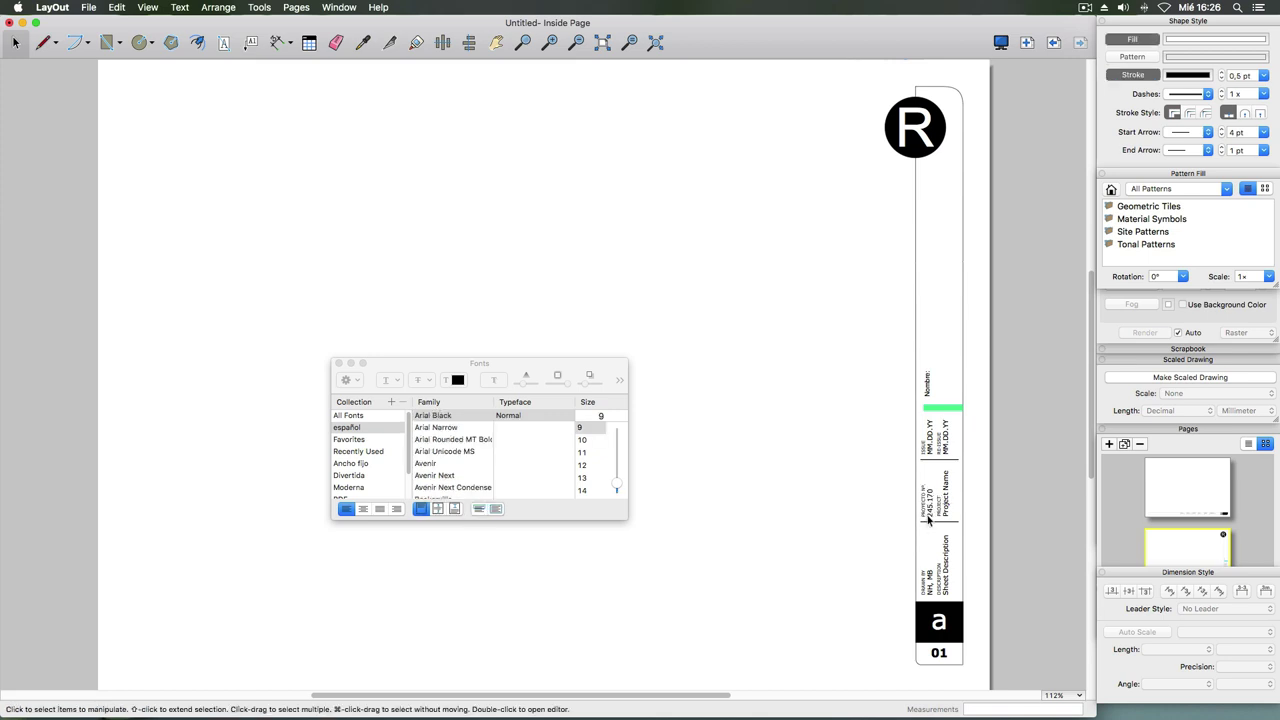
pyautogui.click(928, 510)
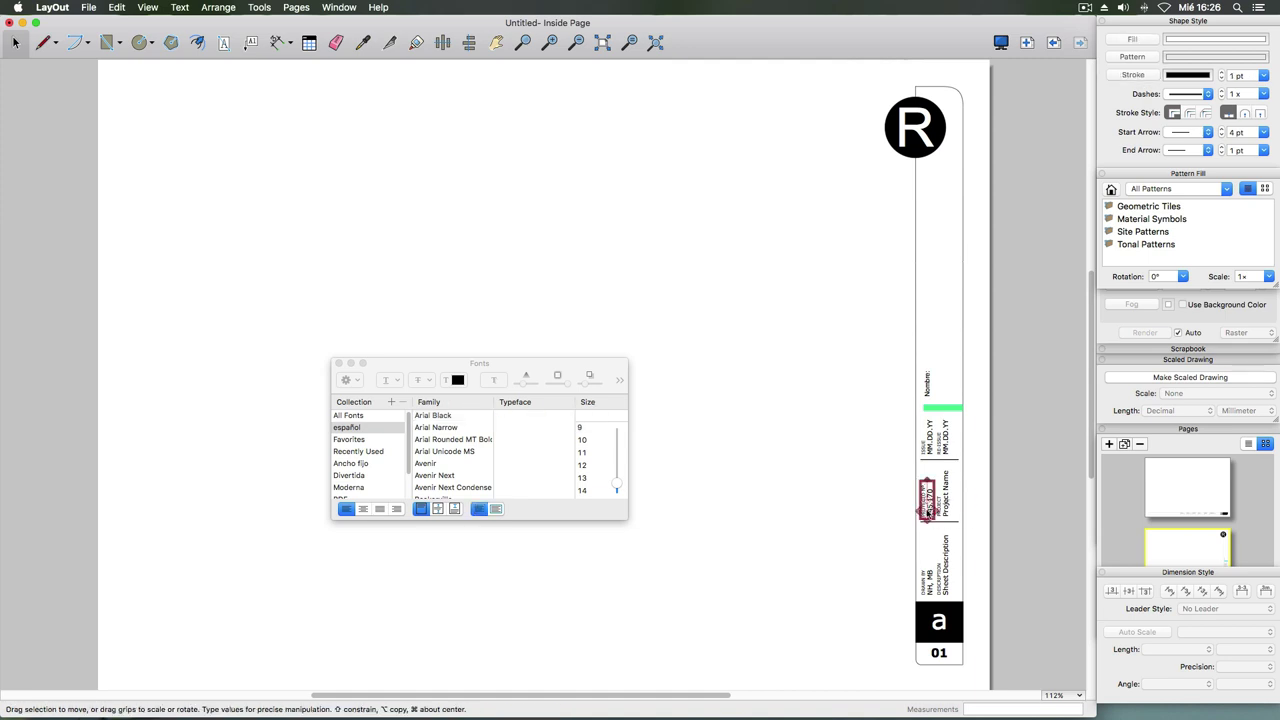
pyautogui.doubleClick(928, 510)
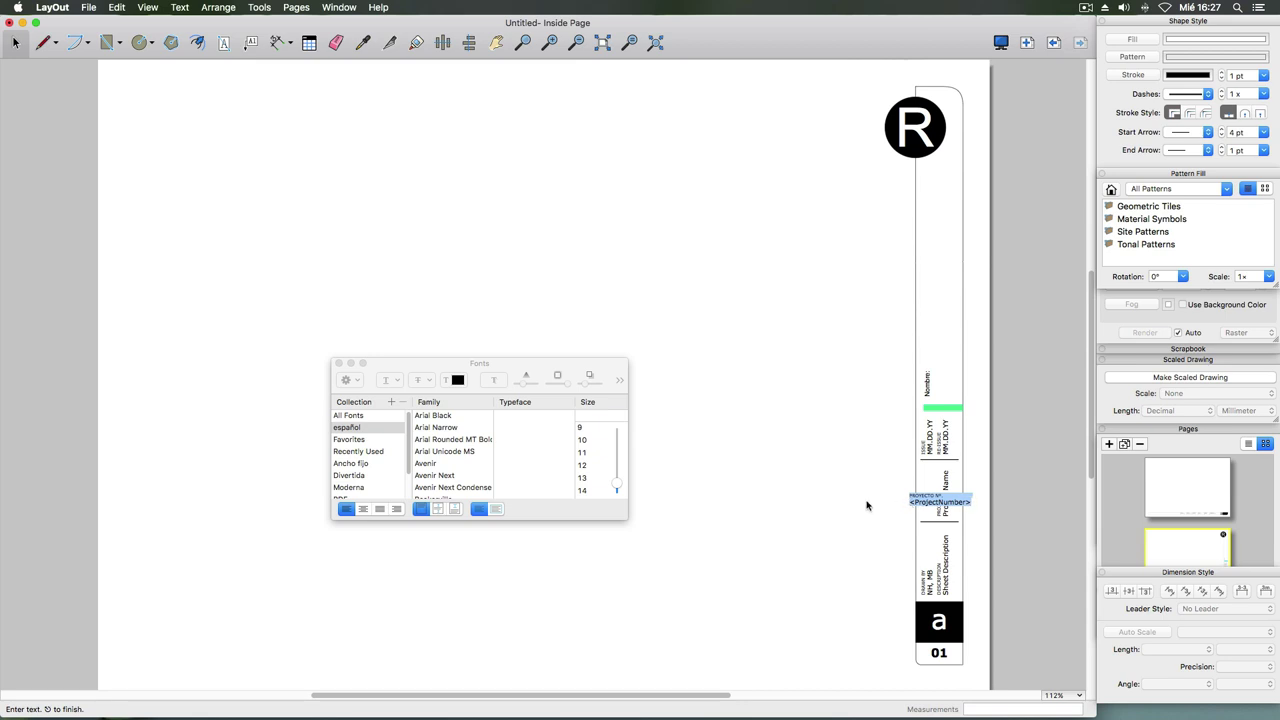
pyautogui.press('Escape')
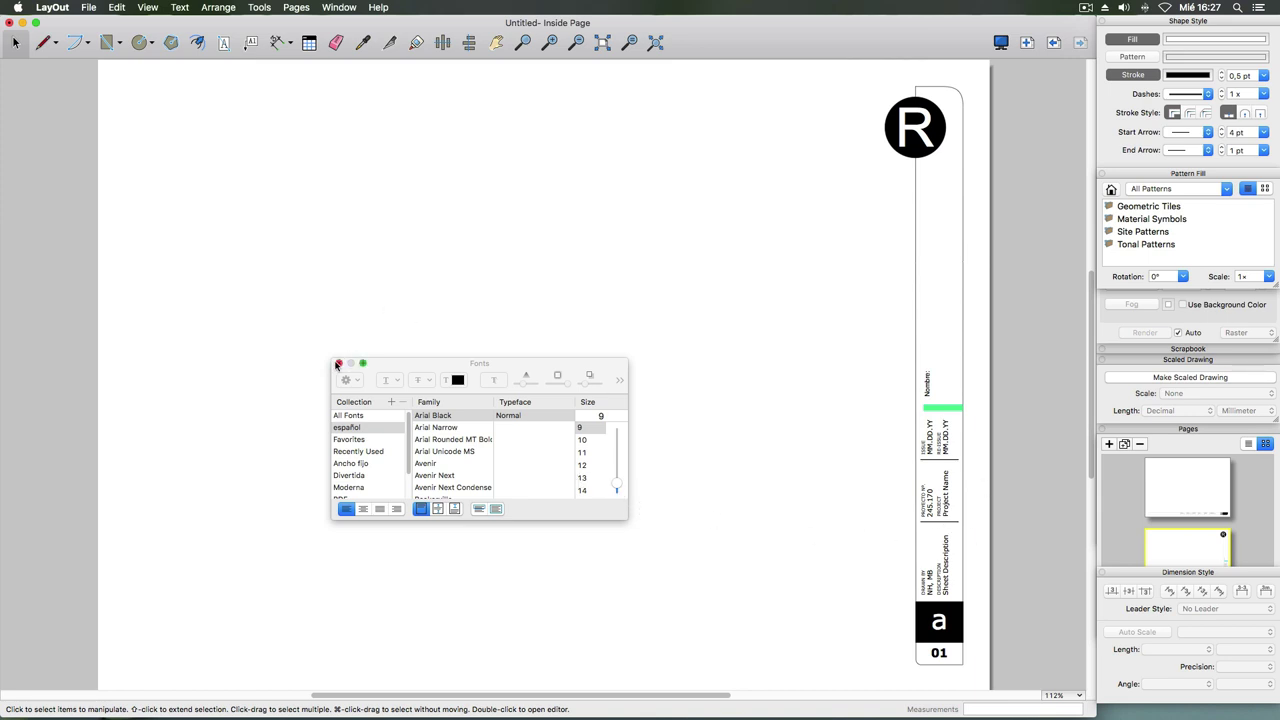
# - Close the Fonts panel and fill the 'a' box inside the title-block group with blue
pyautogui.click(338, 364)
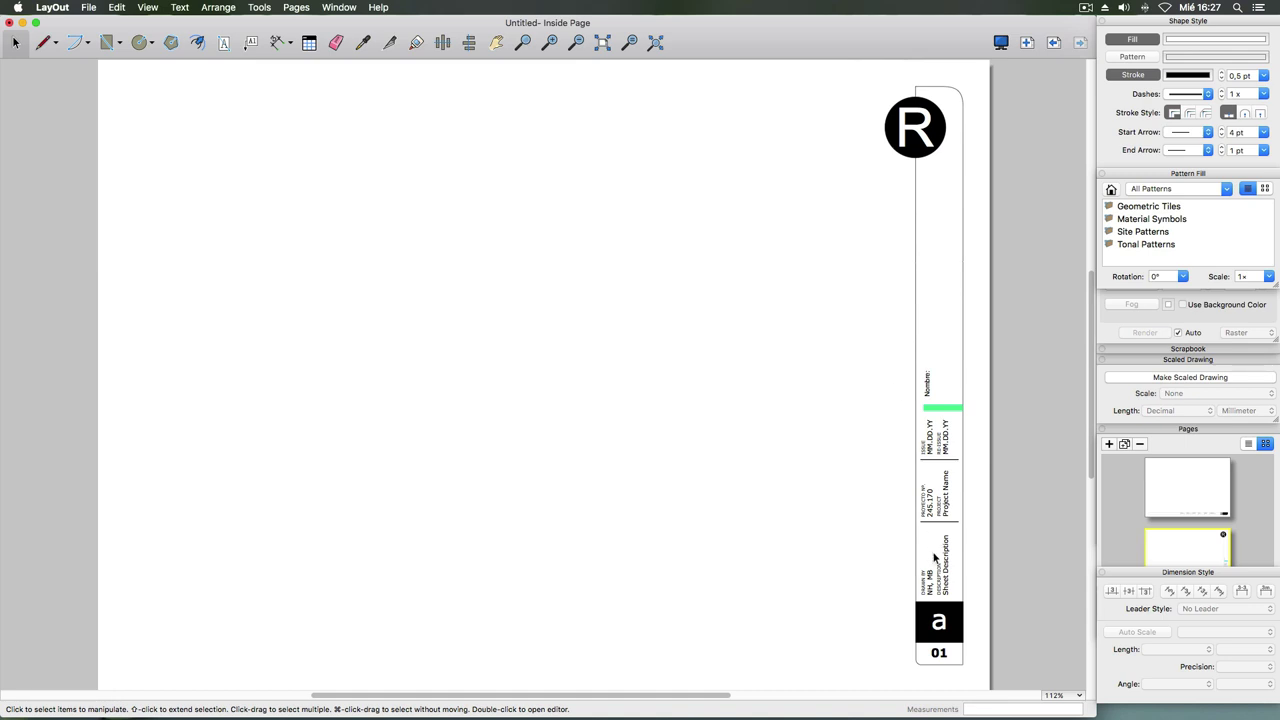
pyautogui.click(957, 615)
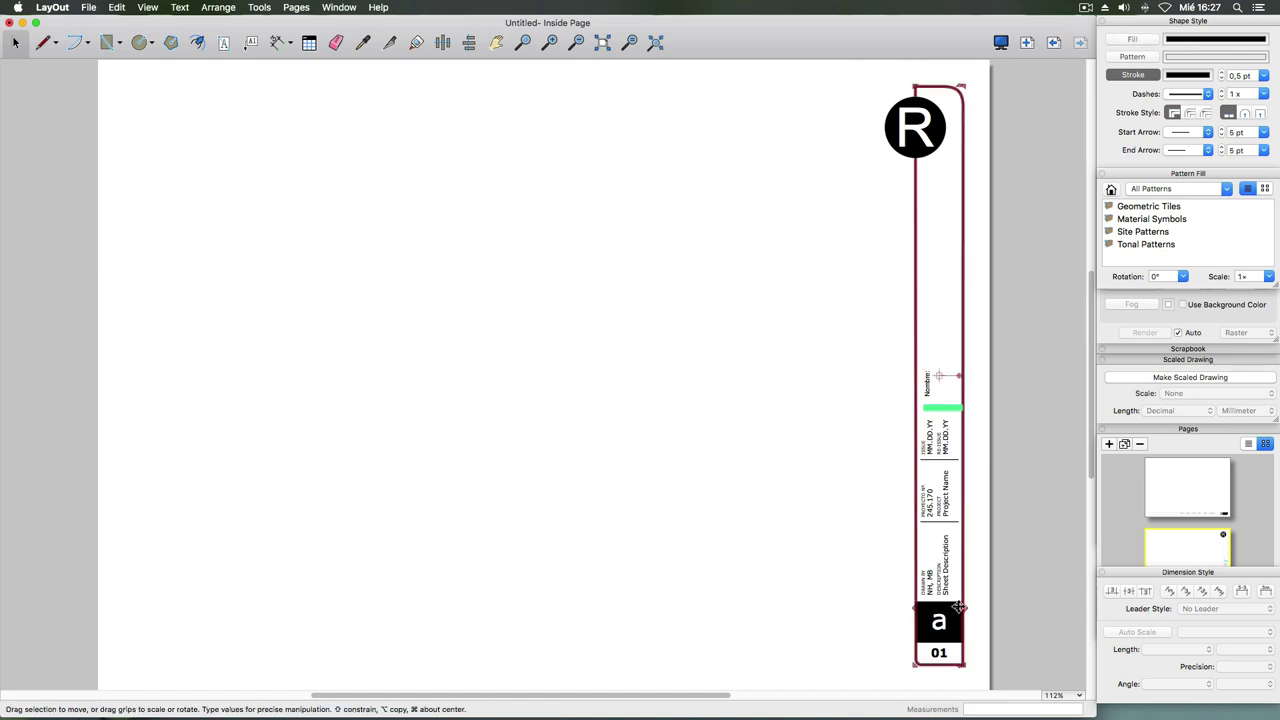
pyautogui.doubleClick(950, 610)
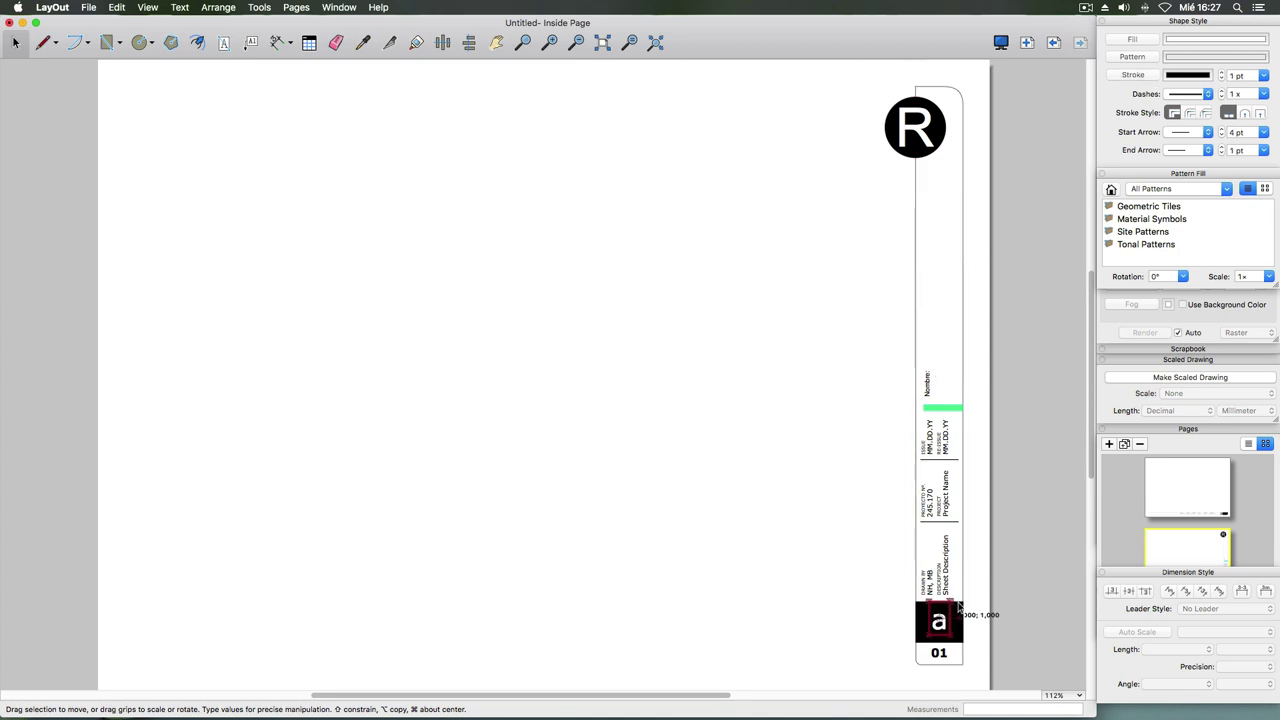
pyautogui.click(955, 610)
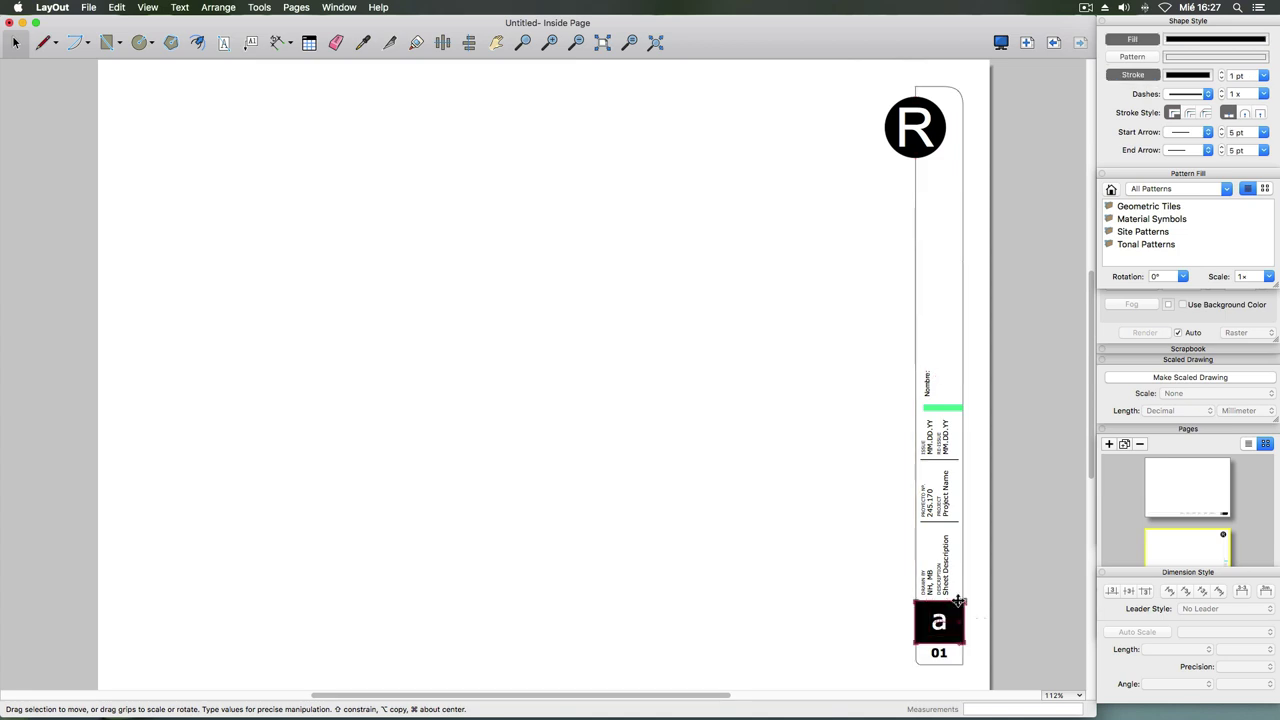
pyautogui.click(1187, 41)
pyautogui.click(416, 374)
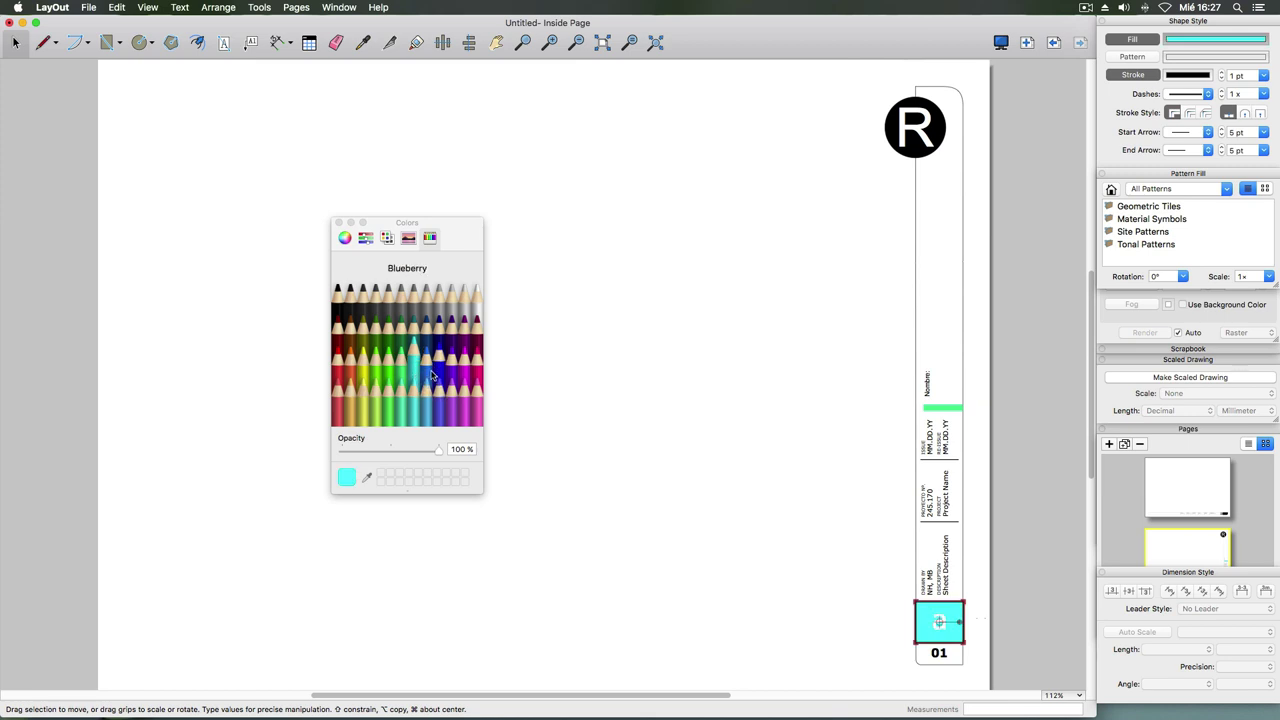
pyautogui.click(427, 366)
pyautogui.click(339, 222)
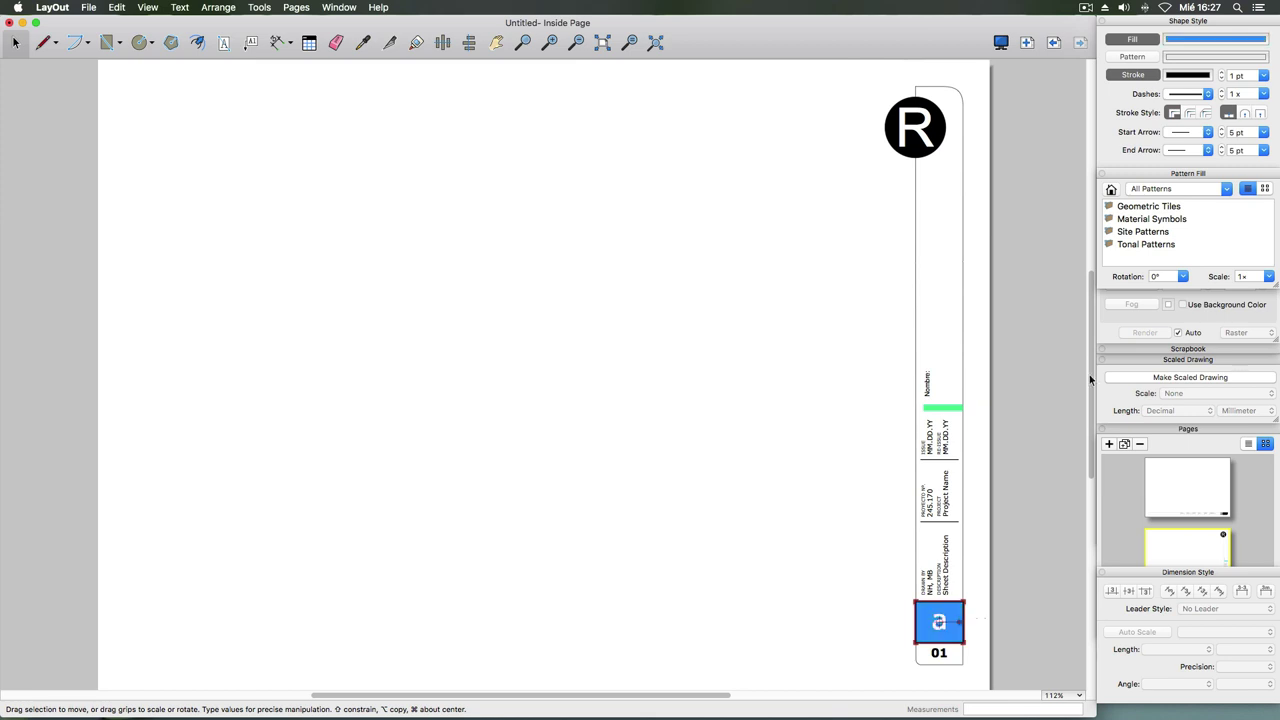
pyautogui.click(1040, 440)
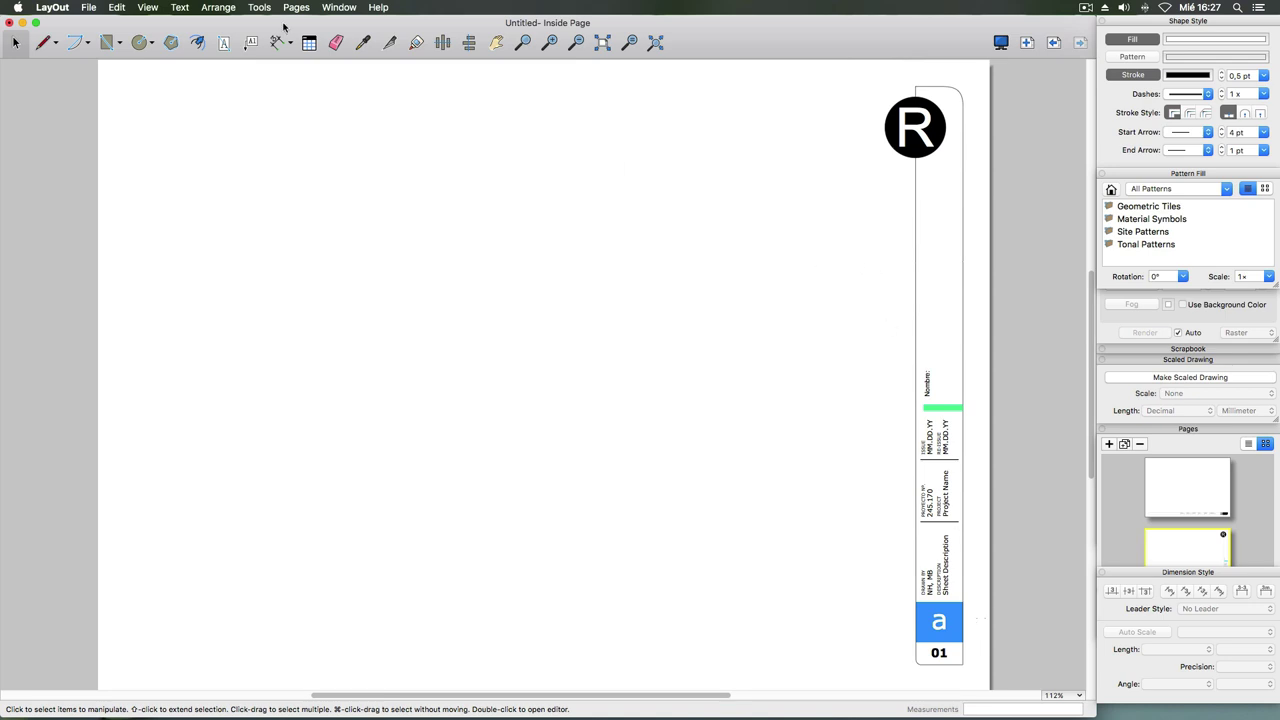
# - Draw a large frame rectangle beside the title block, aligned with its top and bottom edges
pyautogui.click(106, 43)
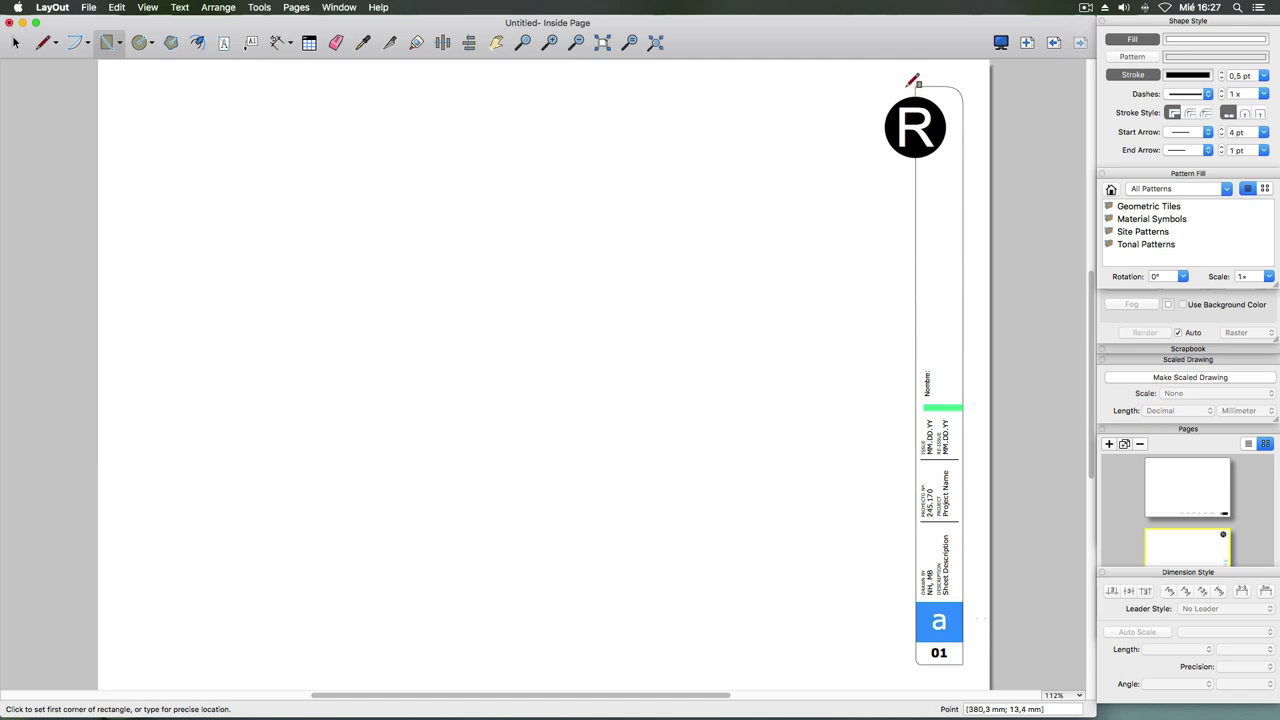
pyautogui.click(906, 88)
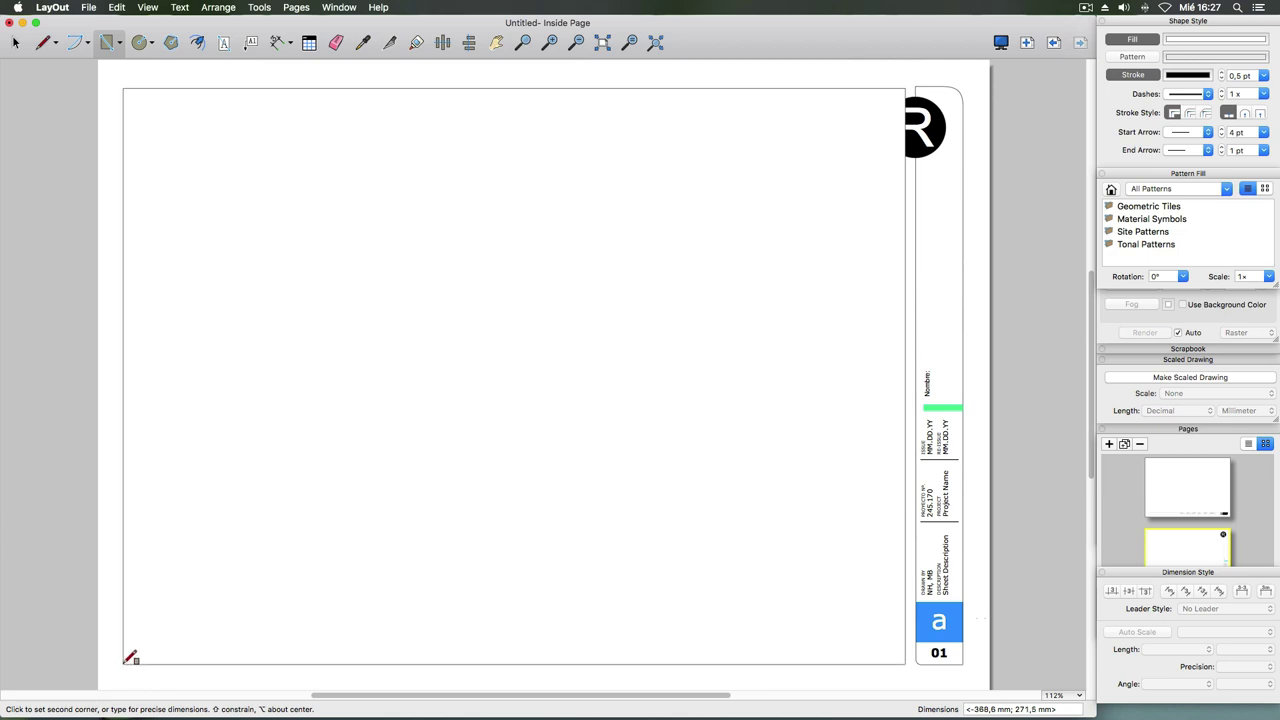
pyautogui.click(124, 663)
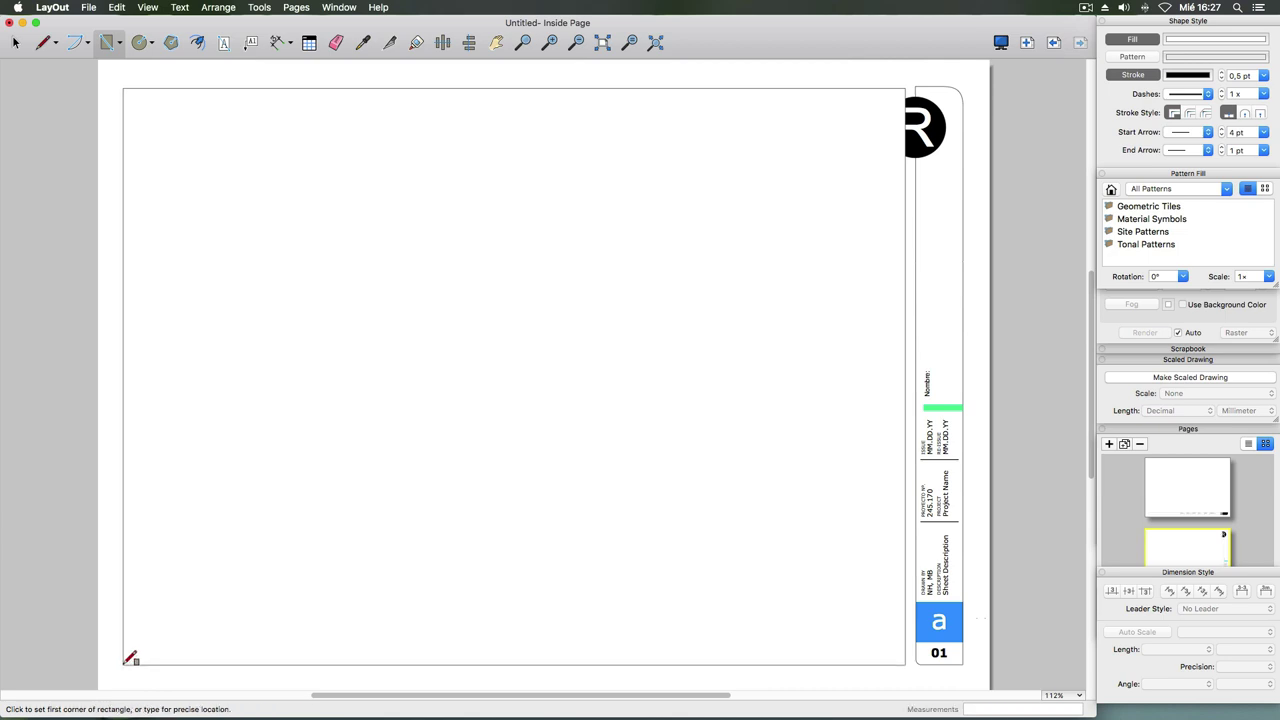
pyautogui.click(15, 43)
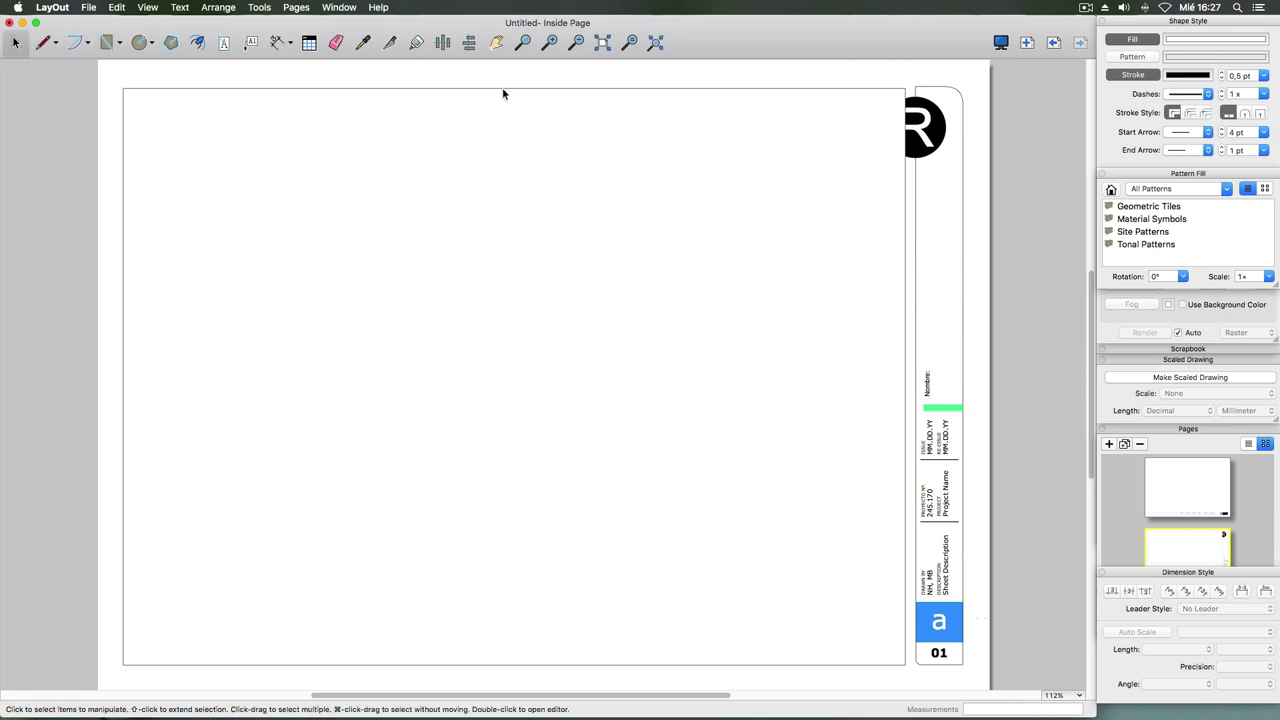
pyautogui.click(505, 89)
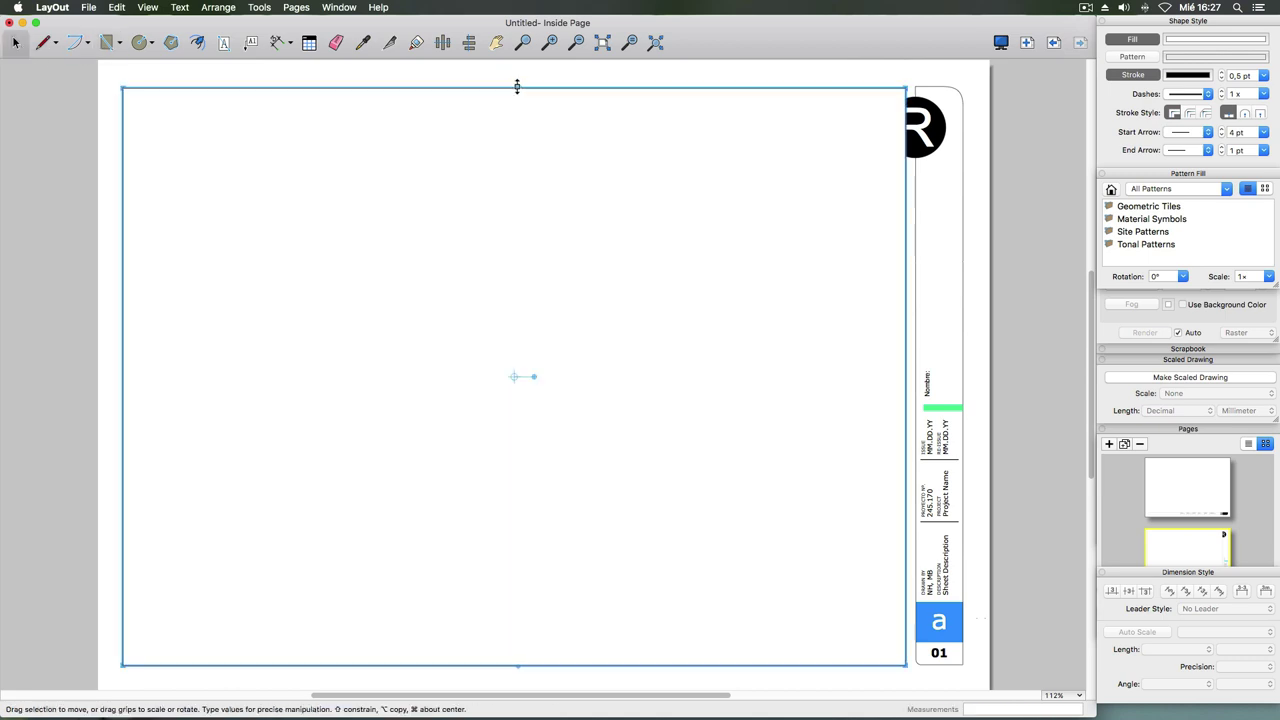
pyautogui.moveTo(517, 87); pyautogui.dragTo(919, 80)
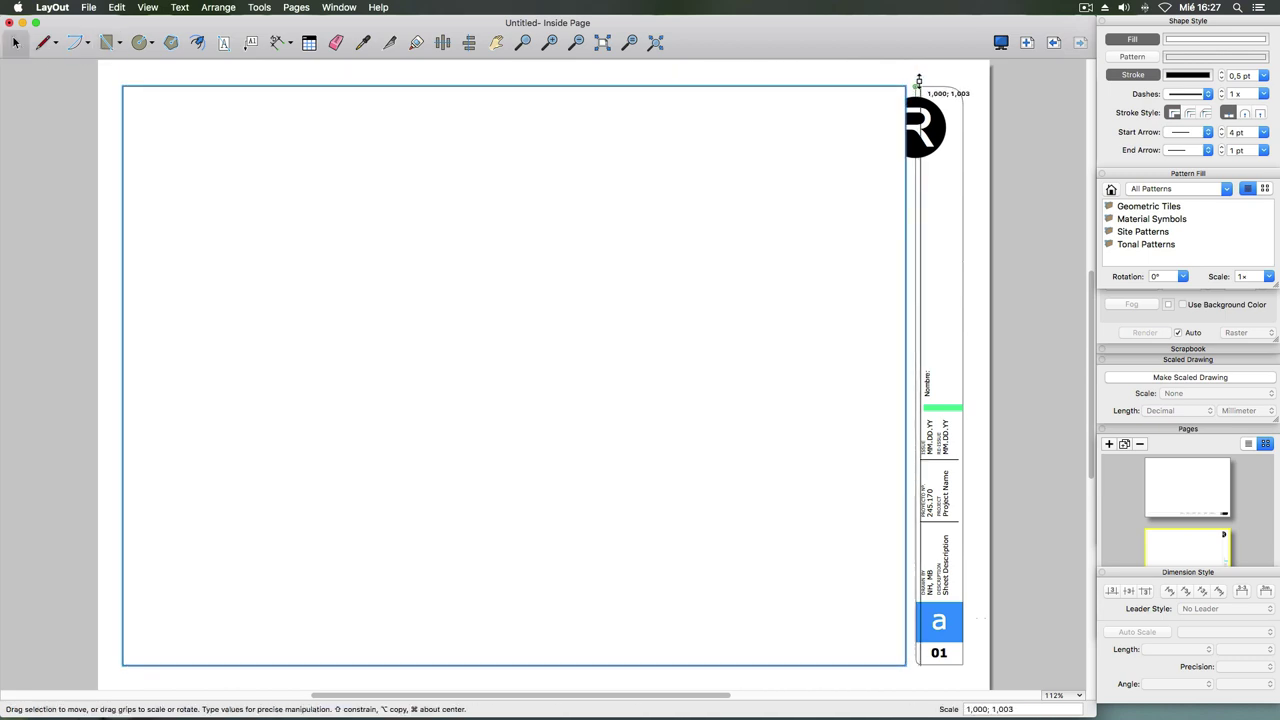
pyautogui.moveTo(512, 665)
pyautogui.mouseDown()
pyautogui.moveTo(676, 655)
pyautogui.moveTo(923, 673)
pyautogui.mouseUp()
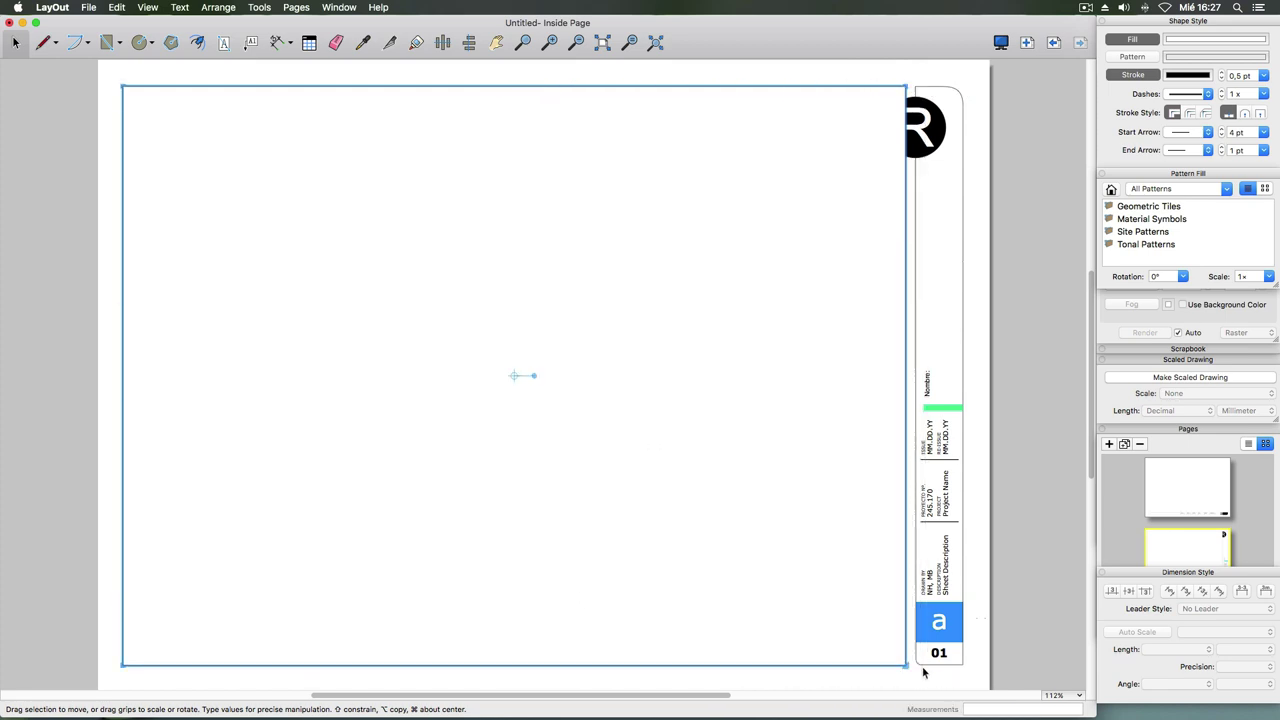
pyautogui.click(90, 420)
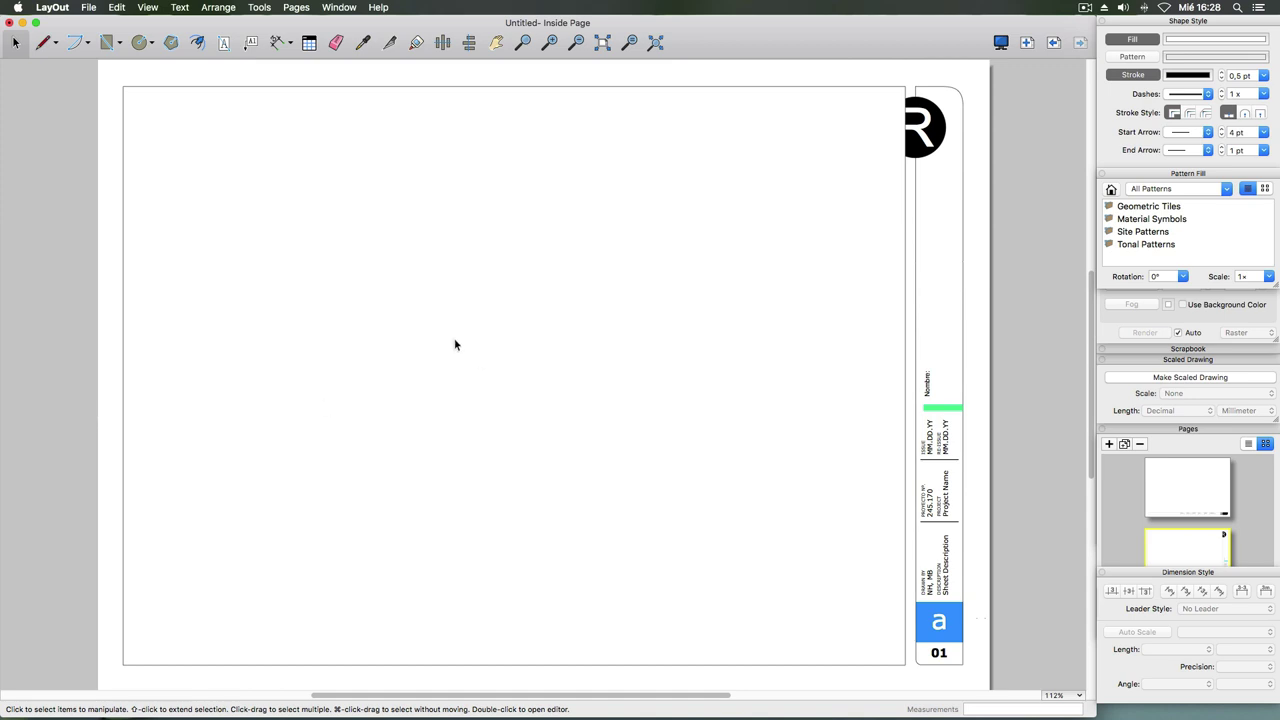
pyautogui.click(817, 249)
pyautogui.rightClick(791, 257)
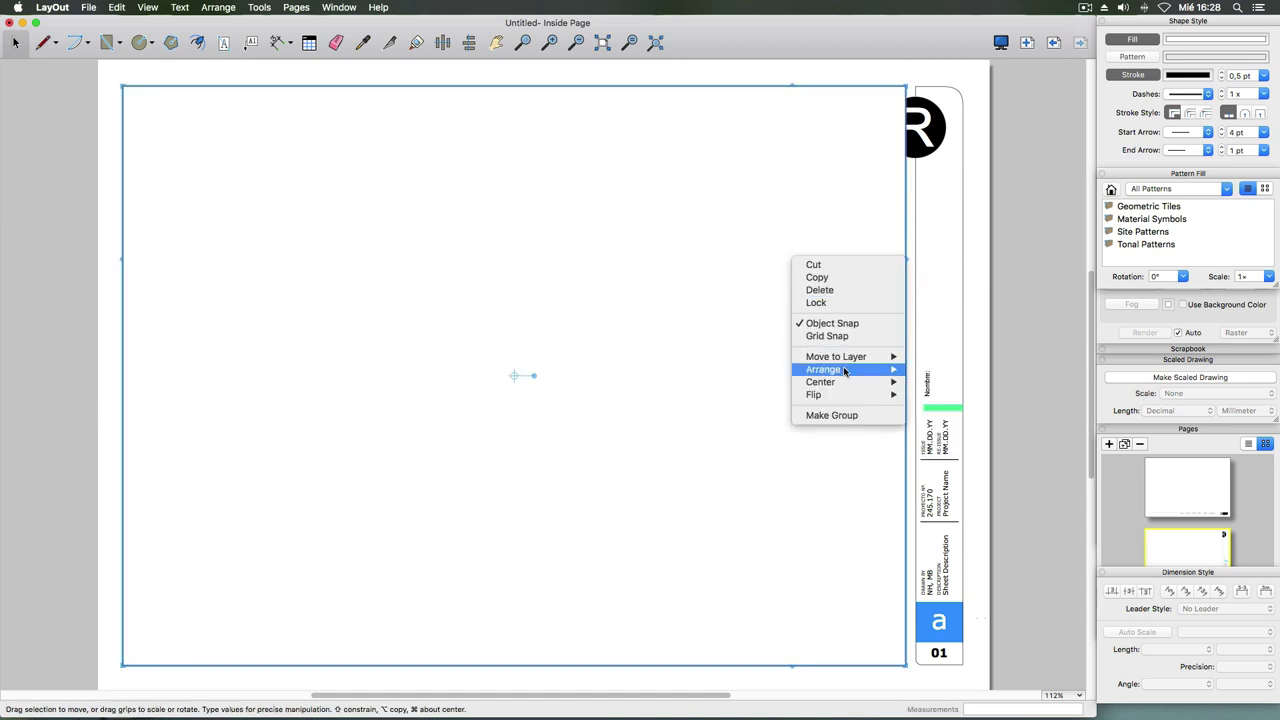
pyautogui.moveTo(823, 369)
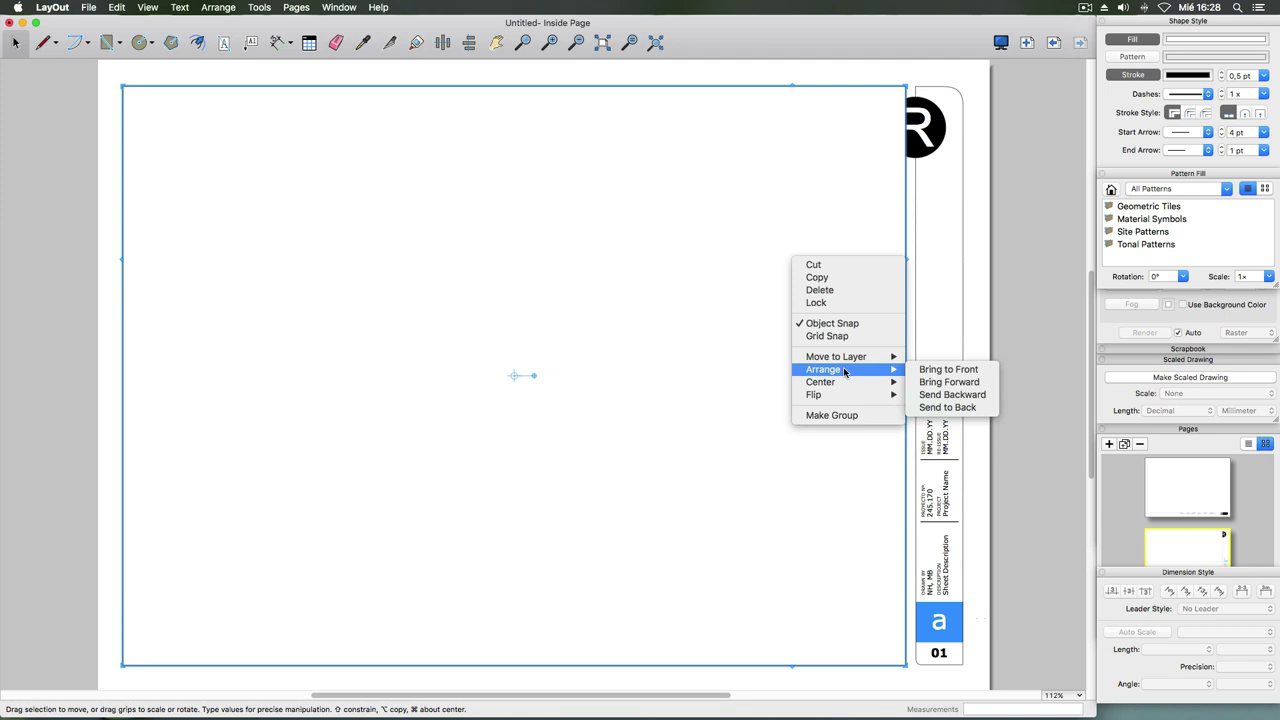
# - Send the frame rectangle backward behind the title block and deselect it
pyautogui.click(938, 396)
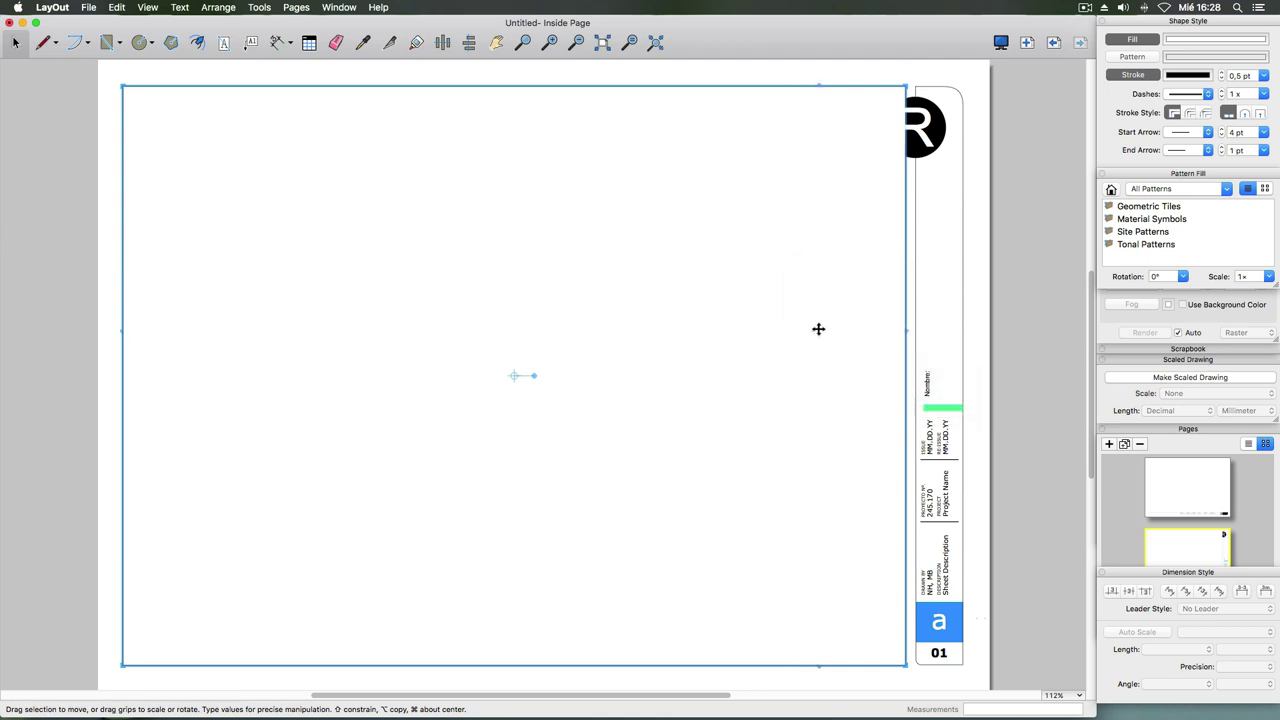
pyautogui.click(1011, 173)
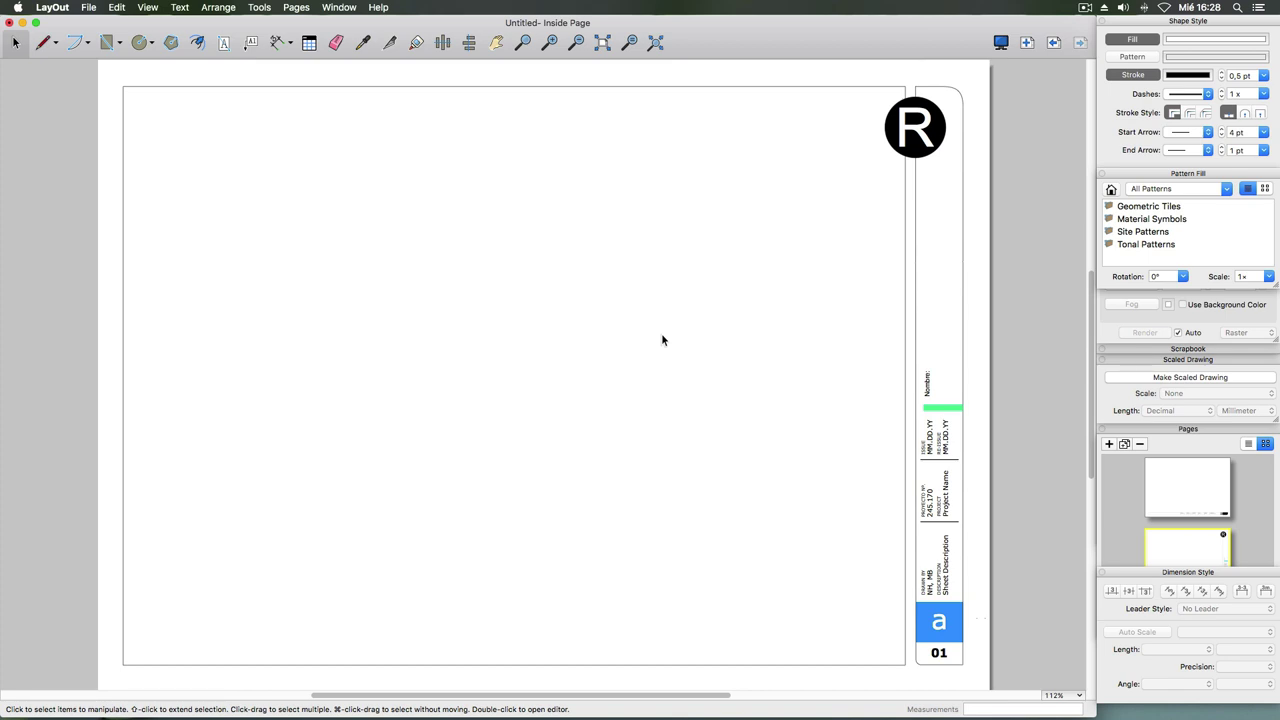
pyautogui.scroll(1, 661, 340)
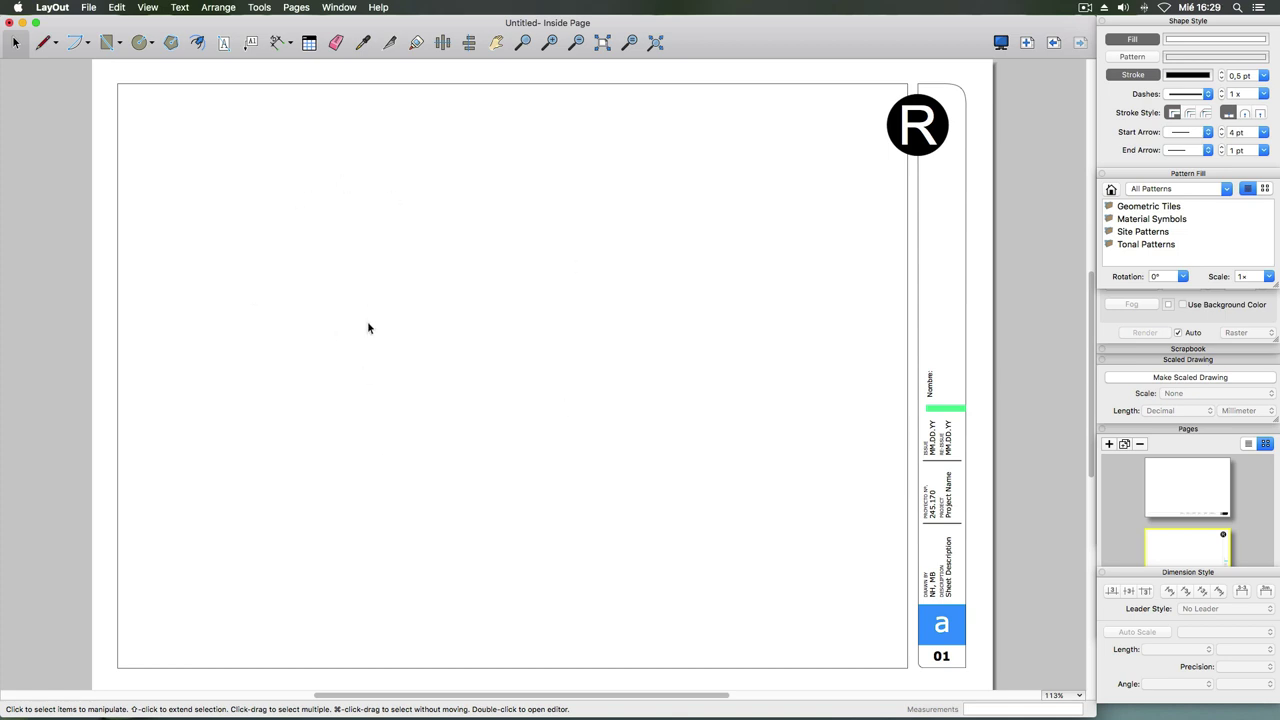
pyautogui.scroll(-1, 608, 355)
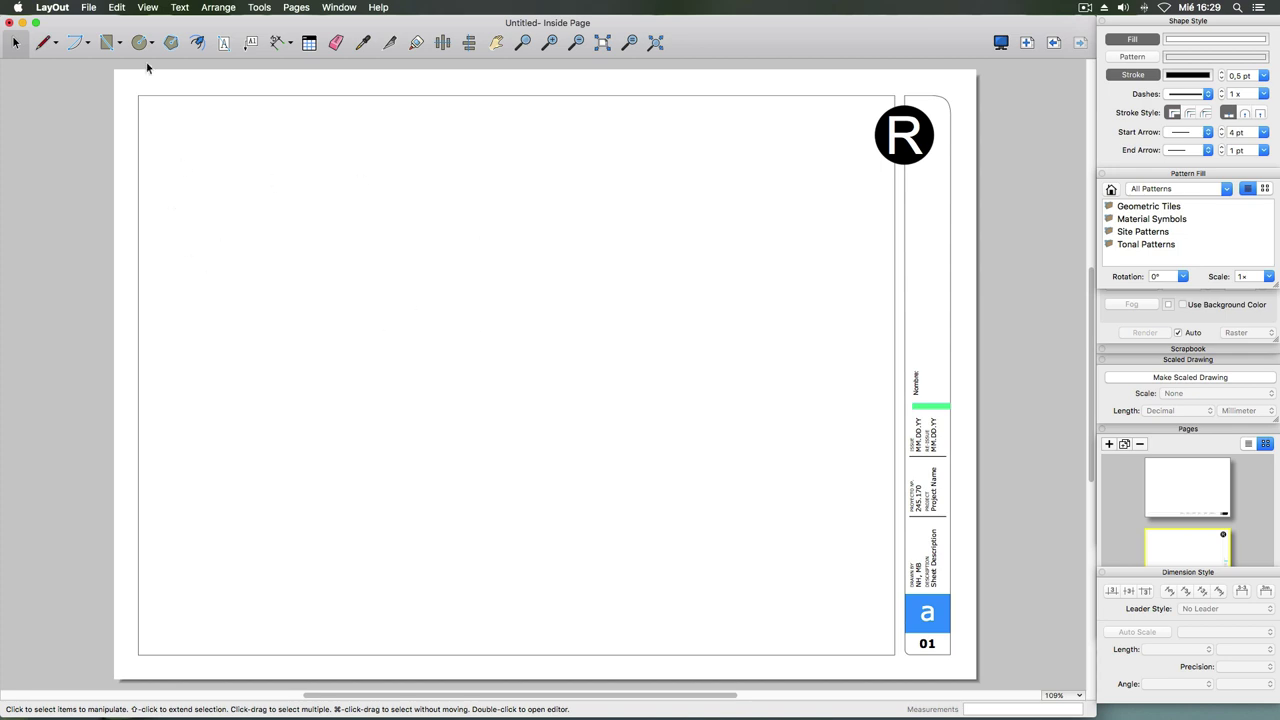
# - Save the sheet with Save As Template under the name 'Mi_plantilla'
pyautogui.click(91, 9)
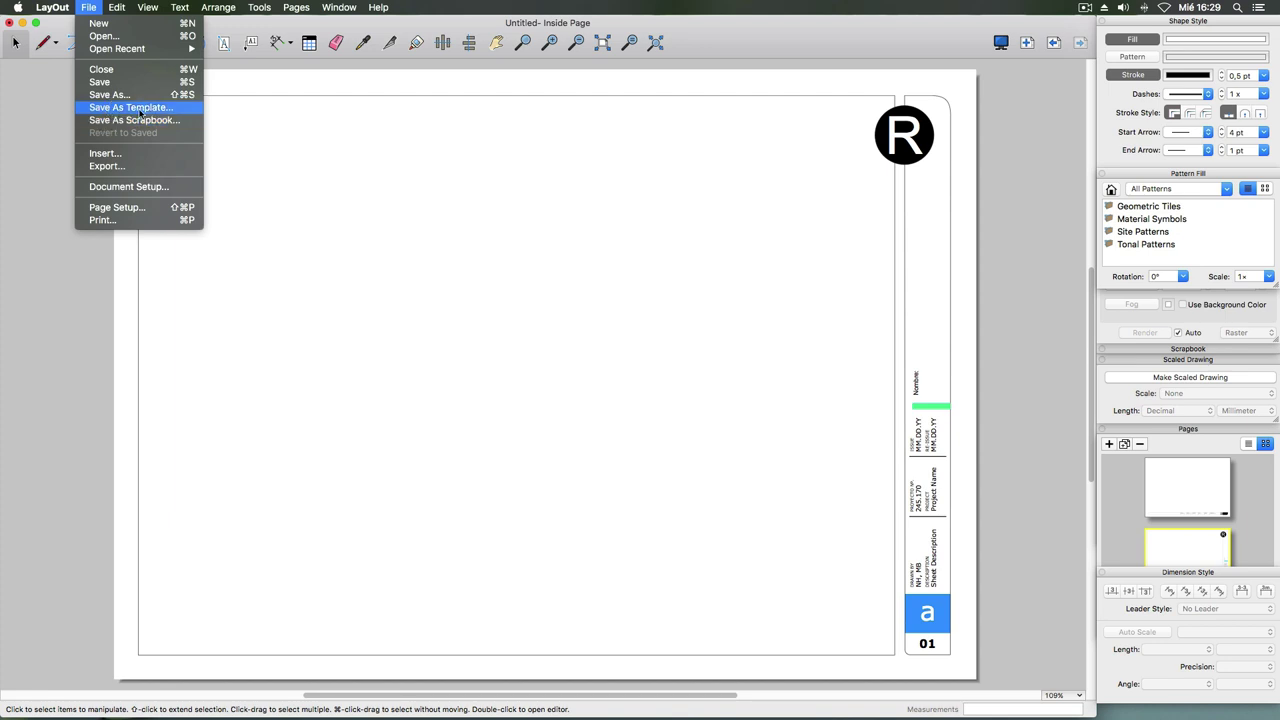
pyautogui.click(141, 113)
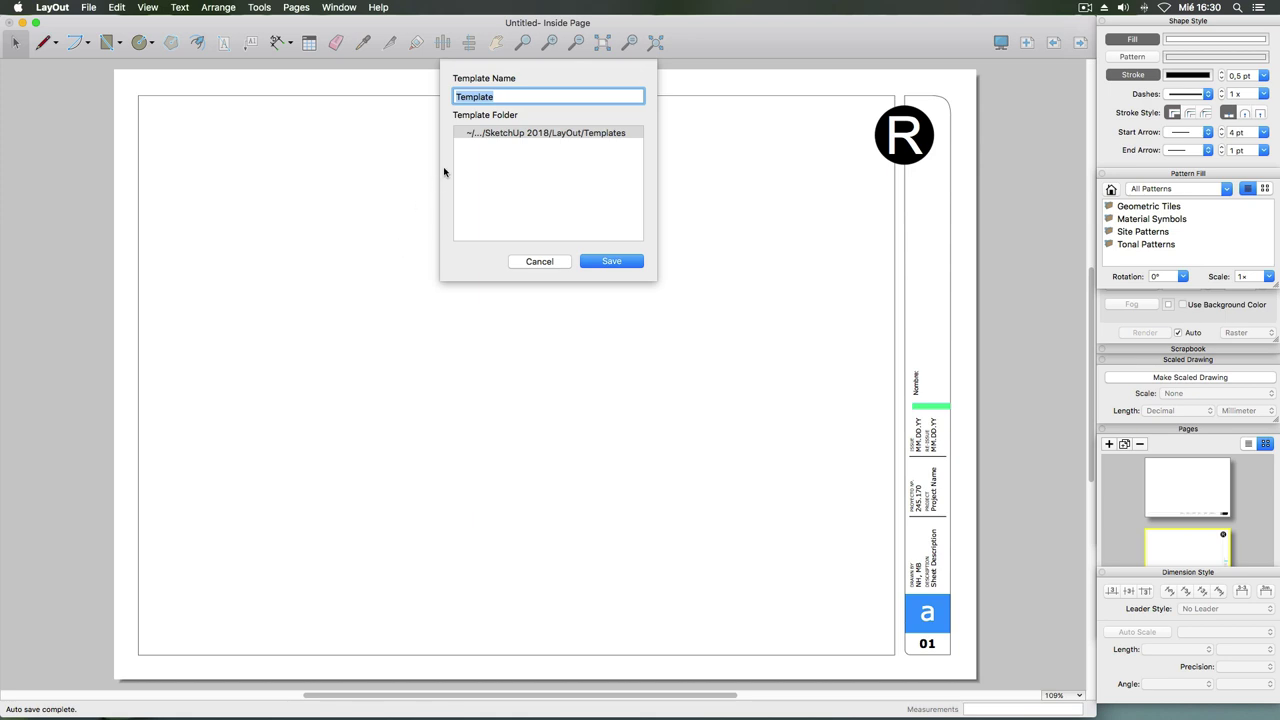
pyautogui.click(498, 97)
pyautogui.doubleClick(484, 97)
pyautogui.write('Mi:')
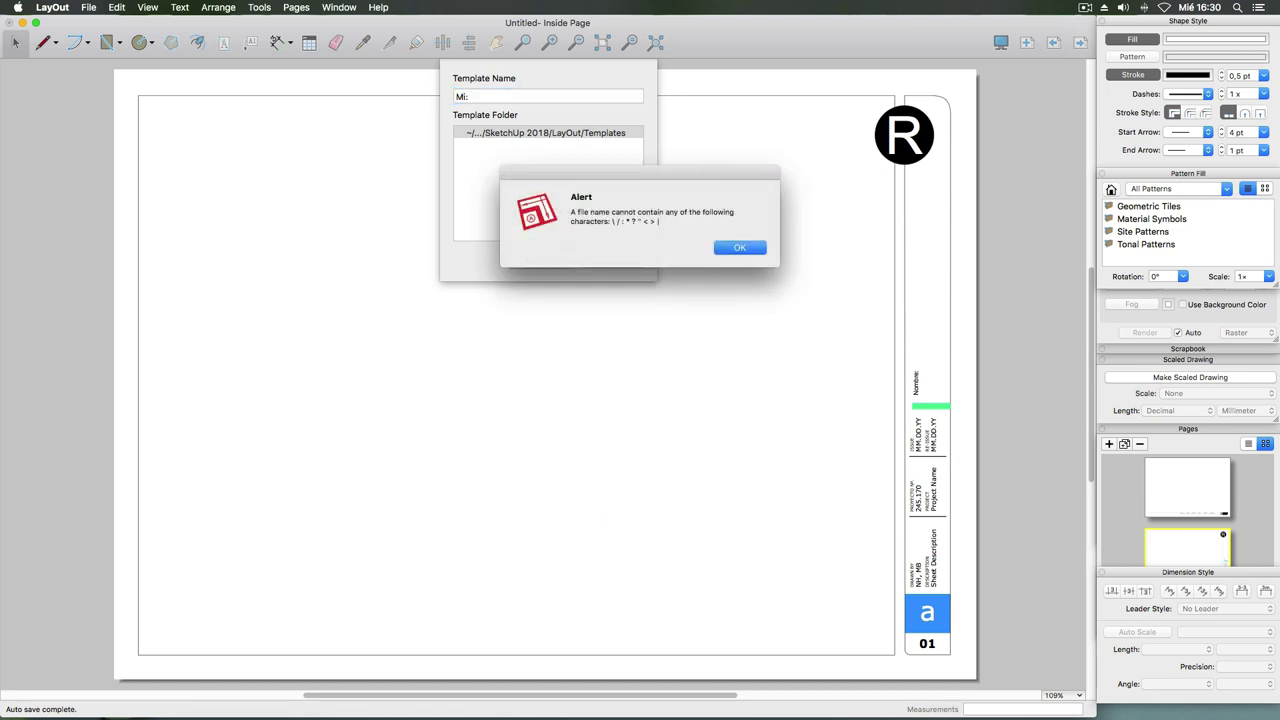
pyautogui.click(722, 252)
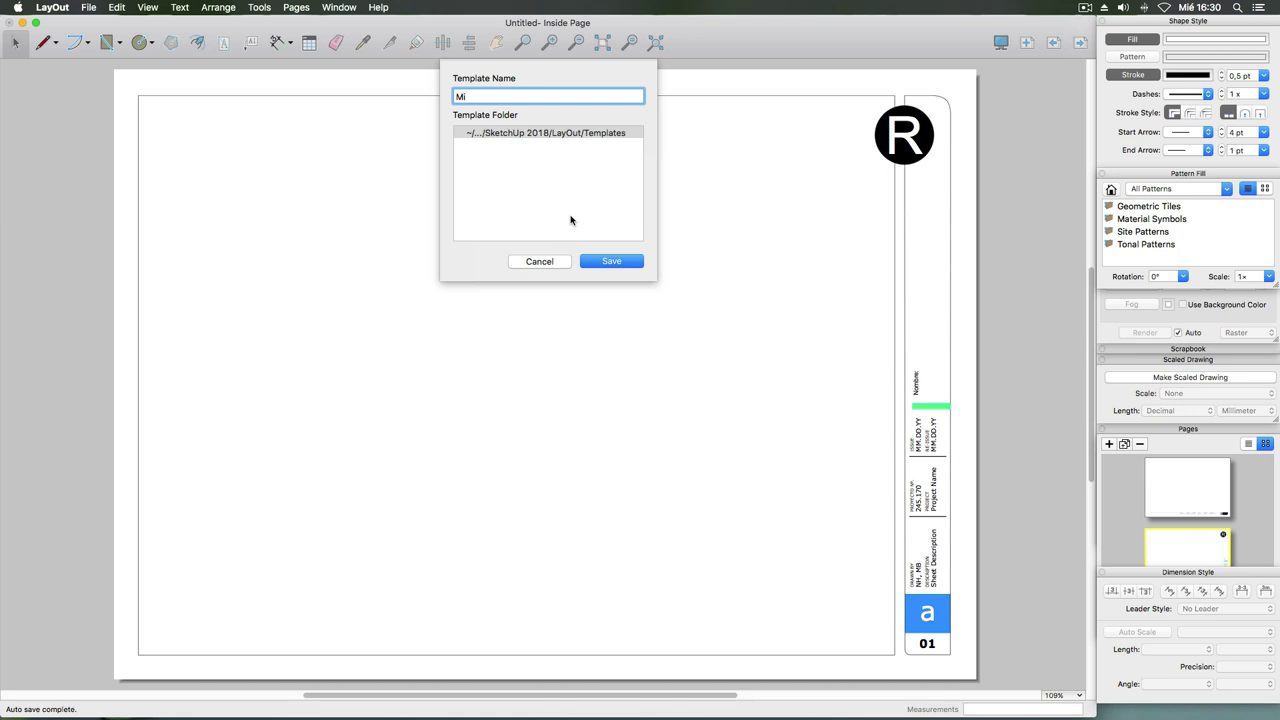
pyautogui.write('_p')
pyautogui.write('lantilla')
pyautogui.click(608, 262)
pyautogui.click(609, 263)
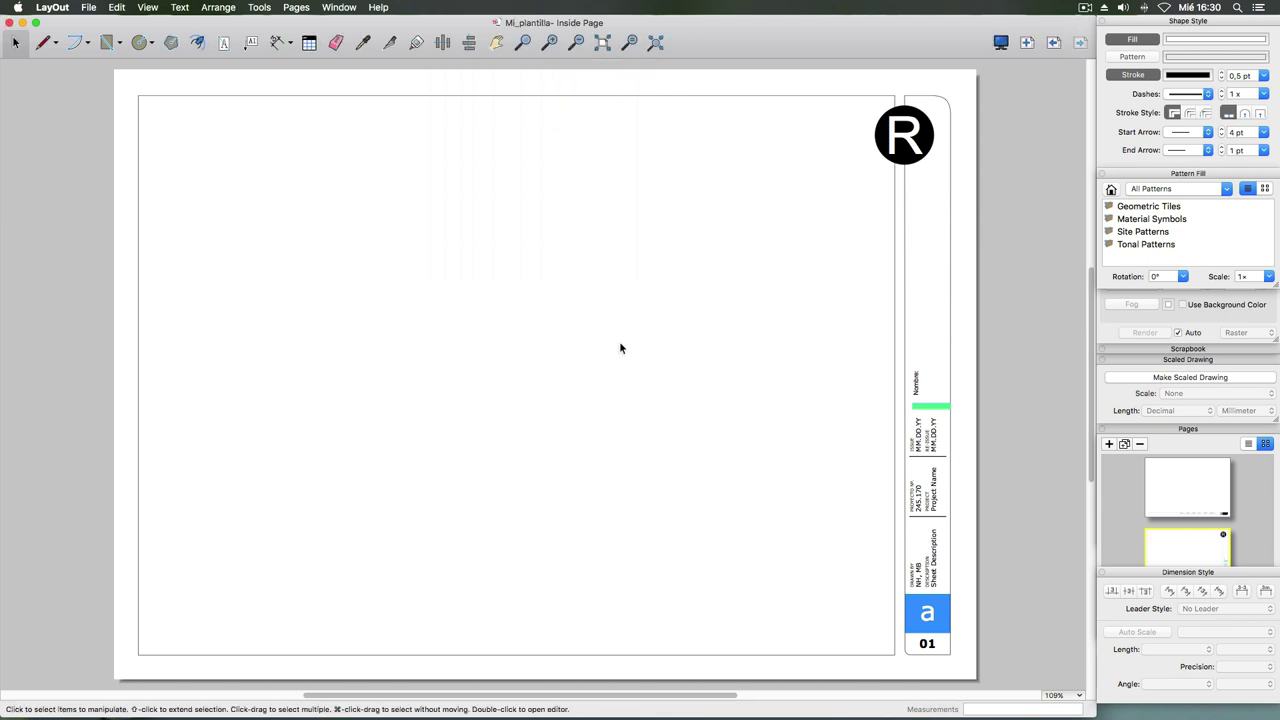
# - Close the current document and create a new one from the Mi_plantilla template in My Templates
pyautogui.click(9, 21)
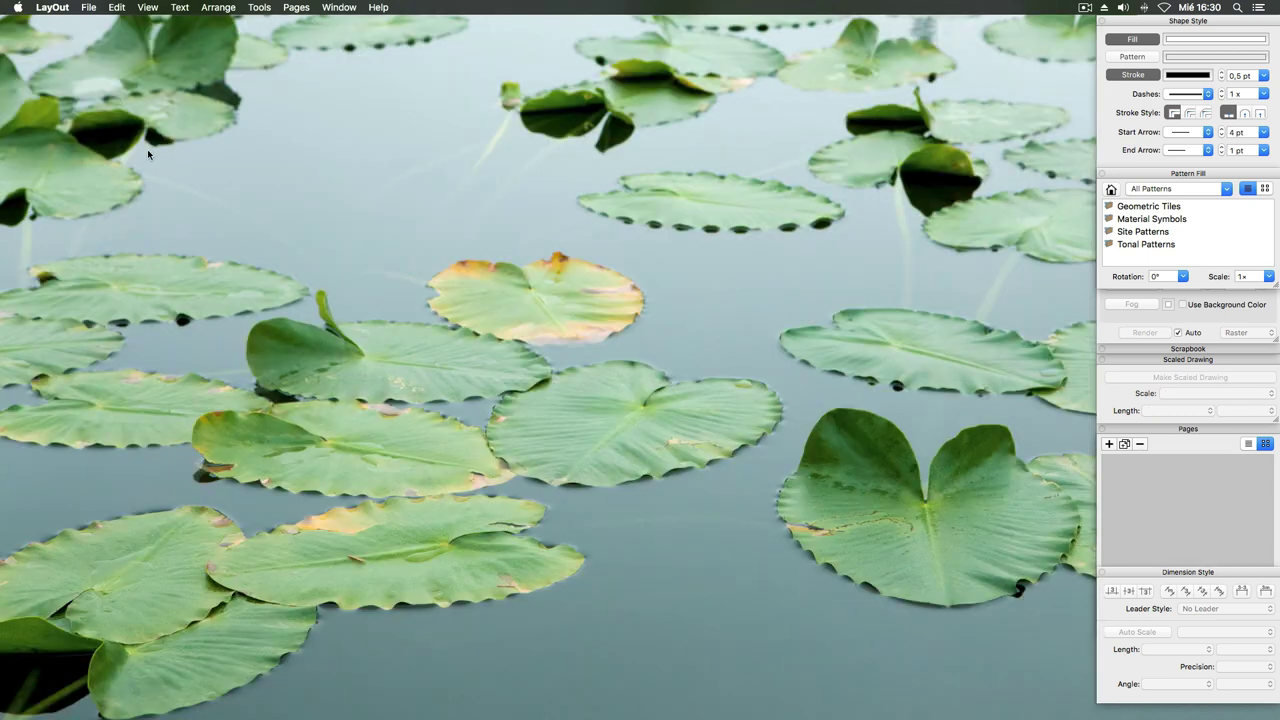
pyautogui.click(89, 7)
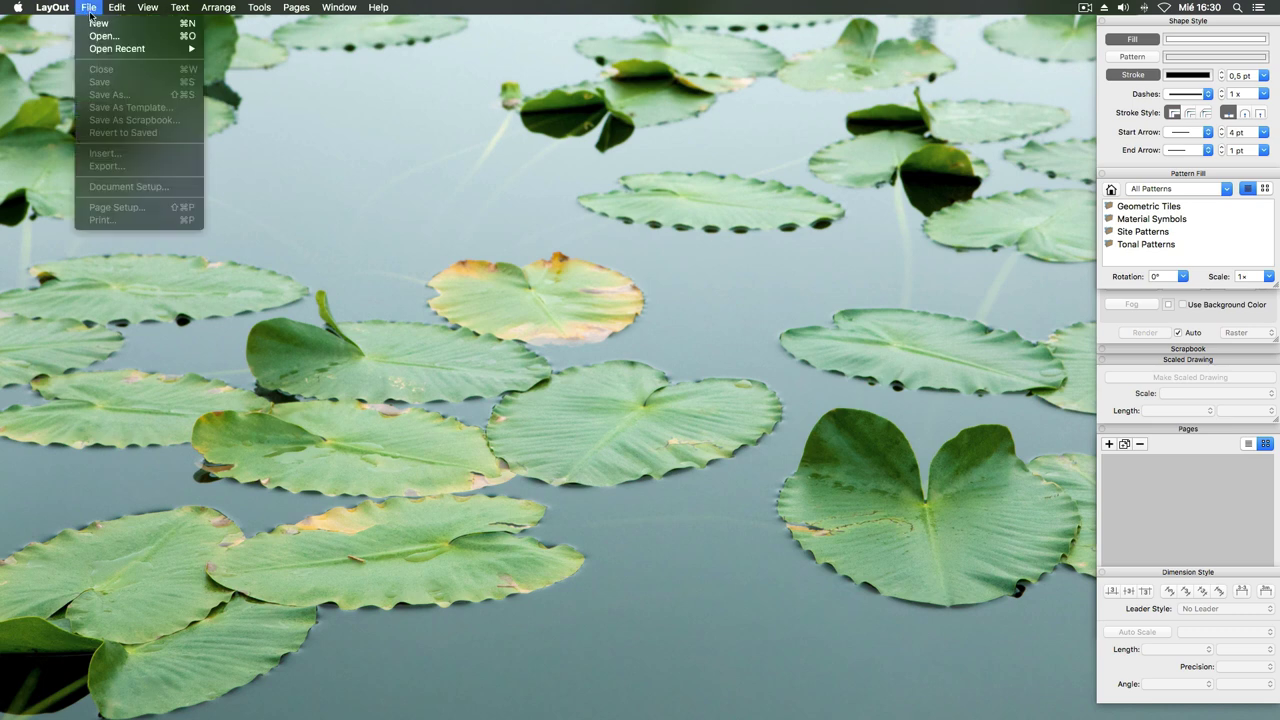
pyautogui.click(100, 22)
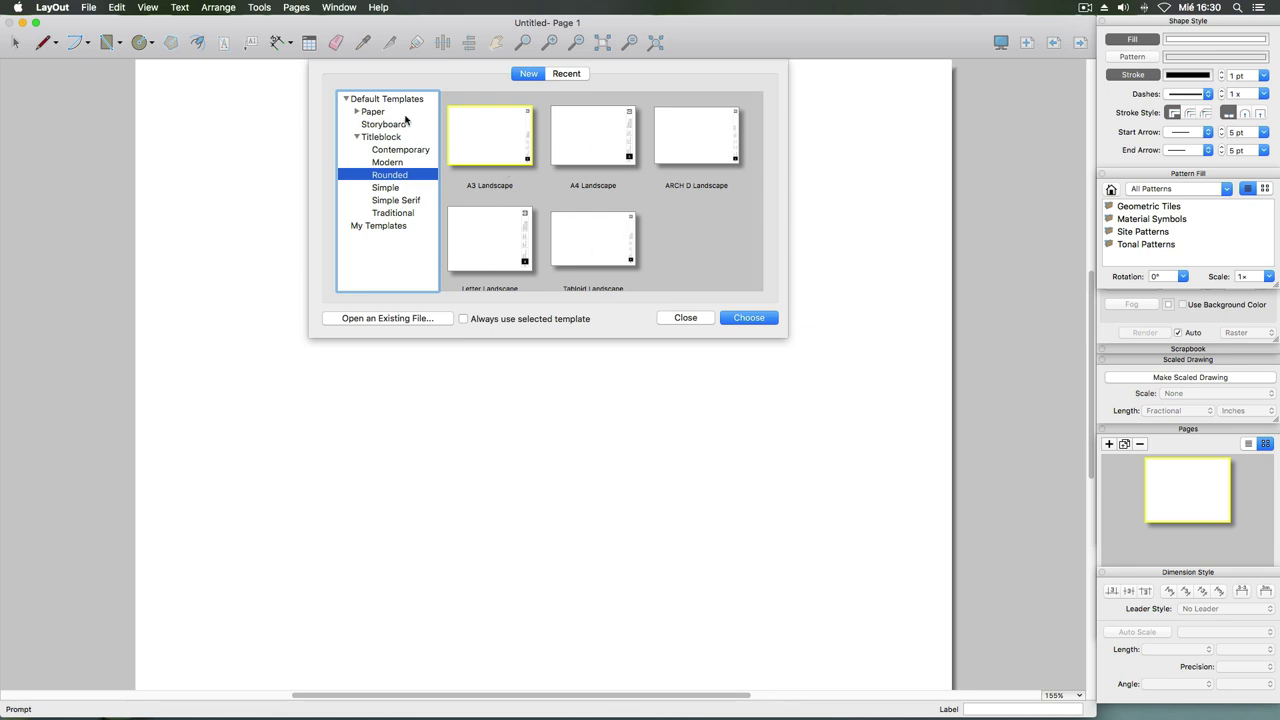
pyautogui.click(346, 101)
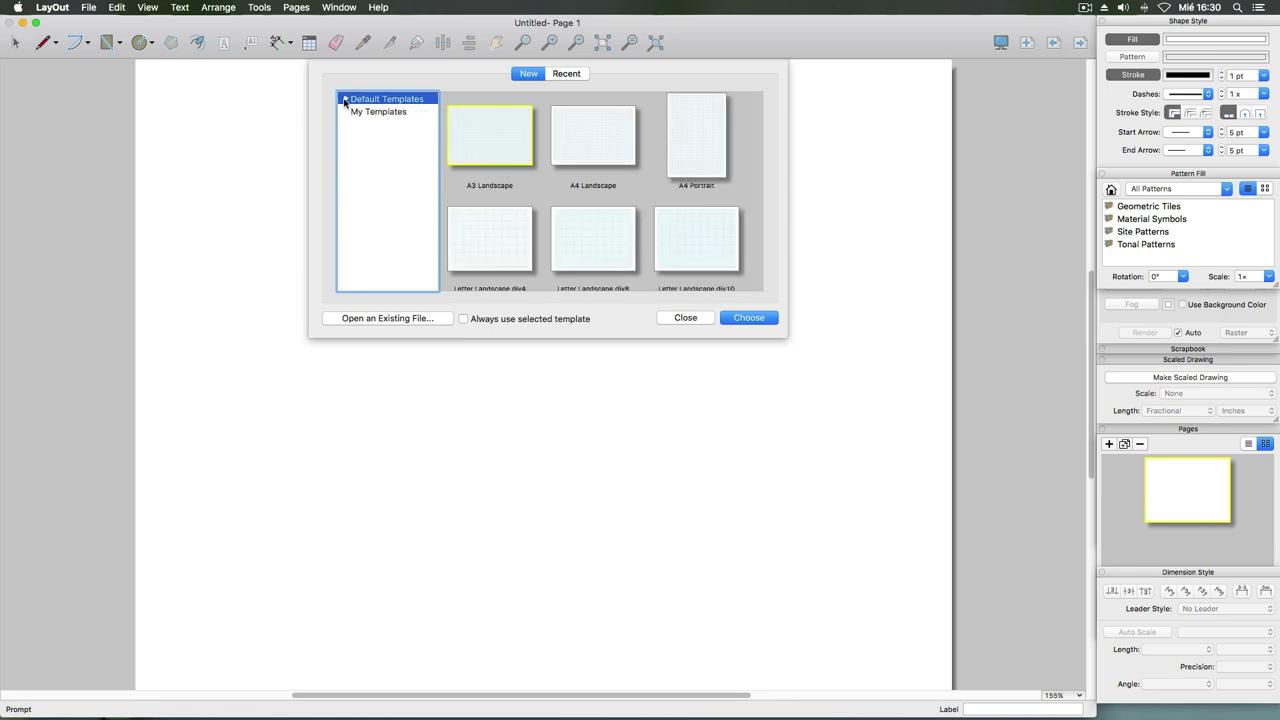
pyautogui.click(383, 113)
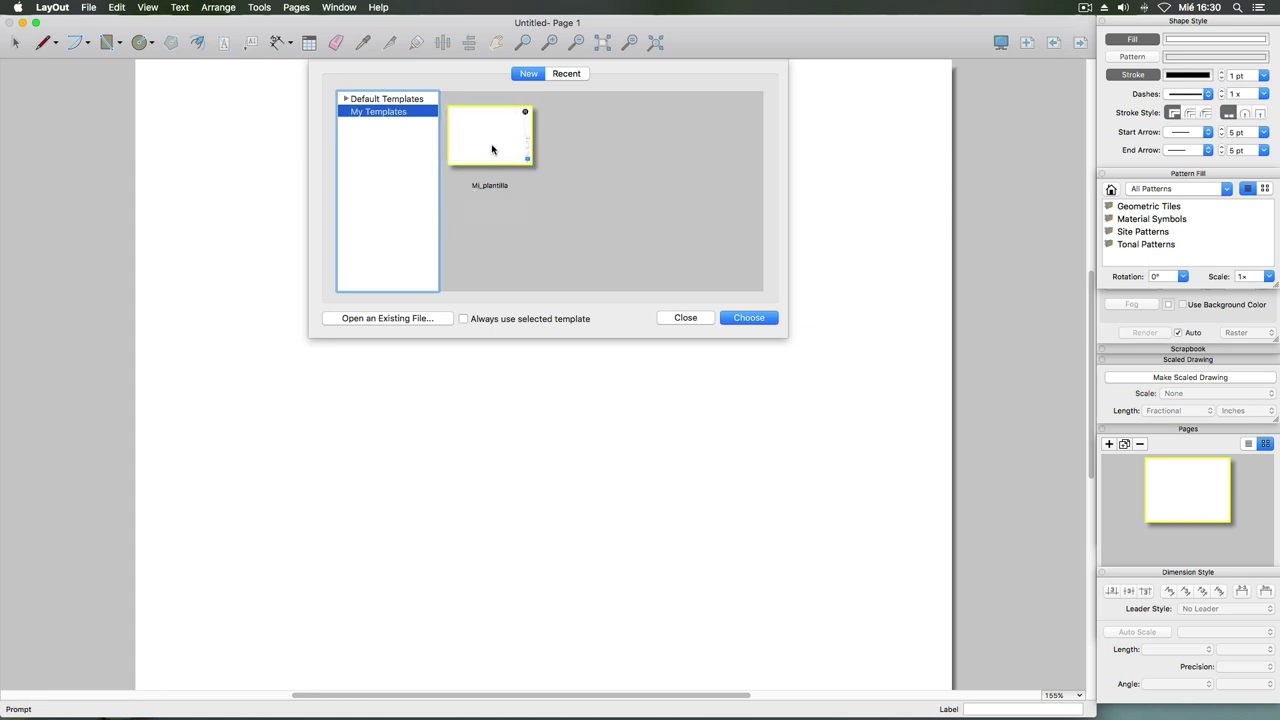
pyautogui.click(748, 322)
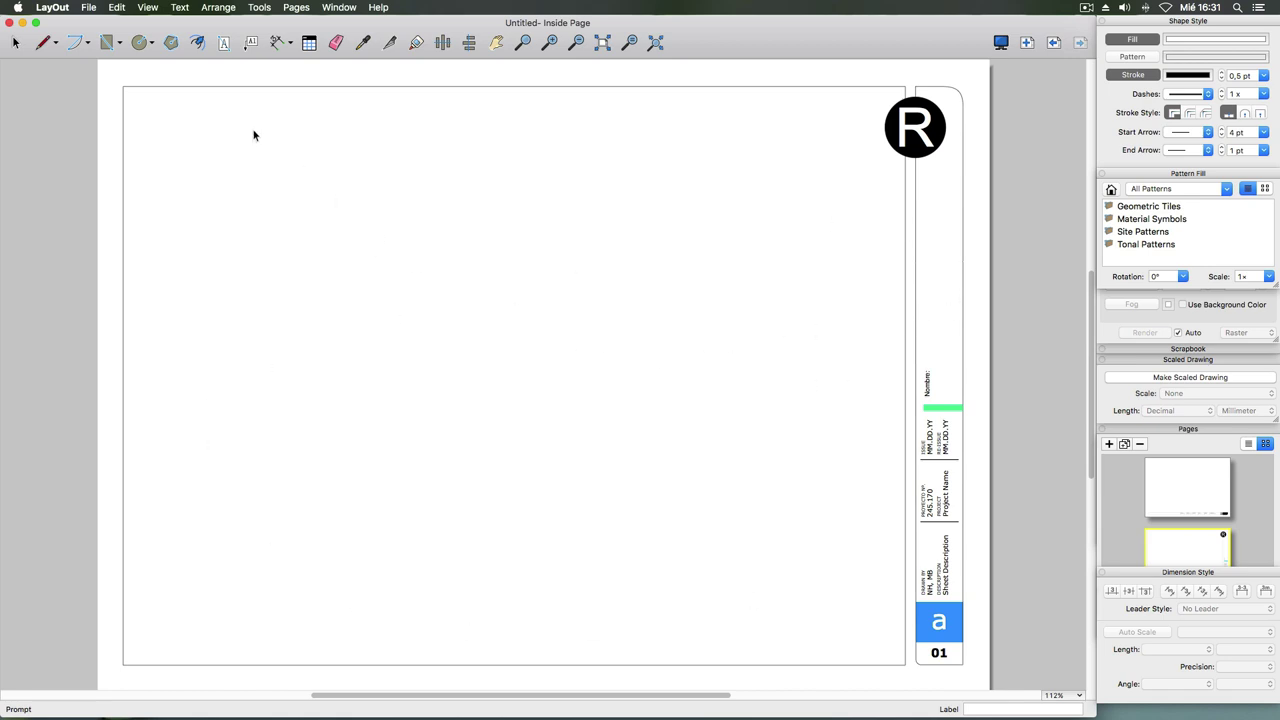
# - Create a new document, Untitled 2, from the plain A3 Landscape default template
pyautogui.click(86, 8)
pyautogui.click(98, 23)
pyautogui.click(408, 99)
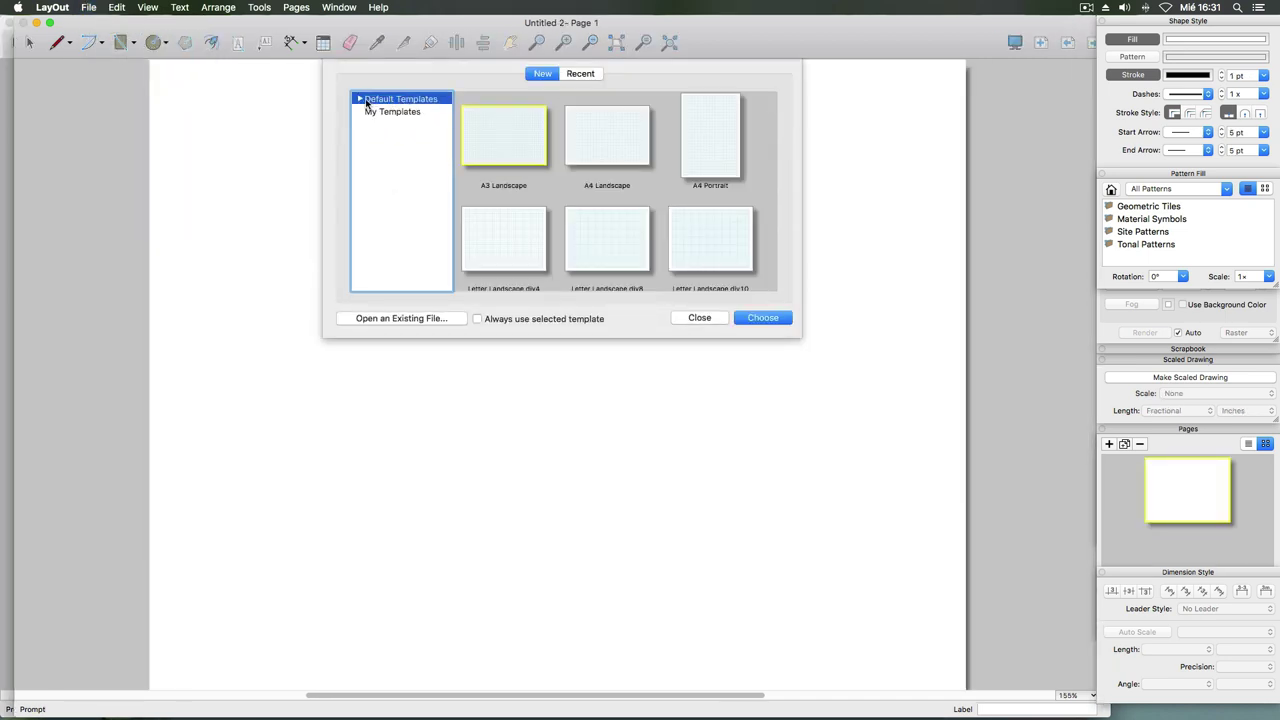
pyautogui.click(360, 99)
pyautogui.scroll(-3, 561, 199)
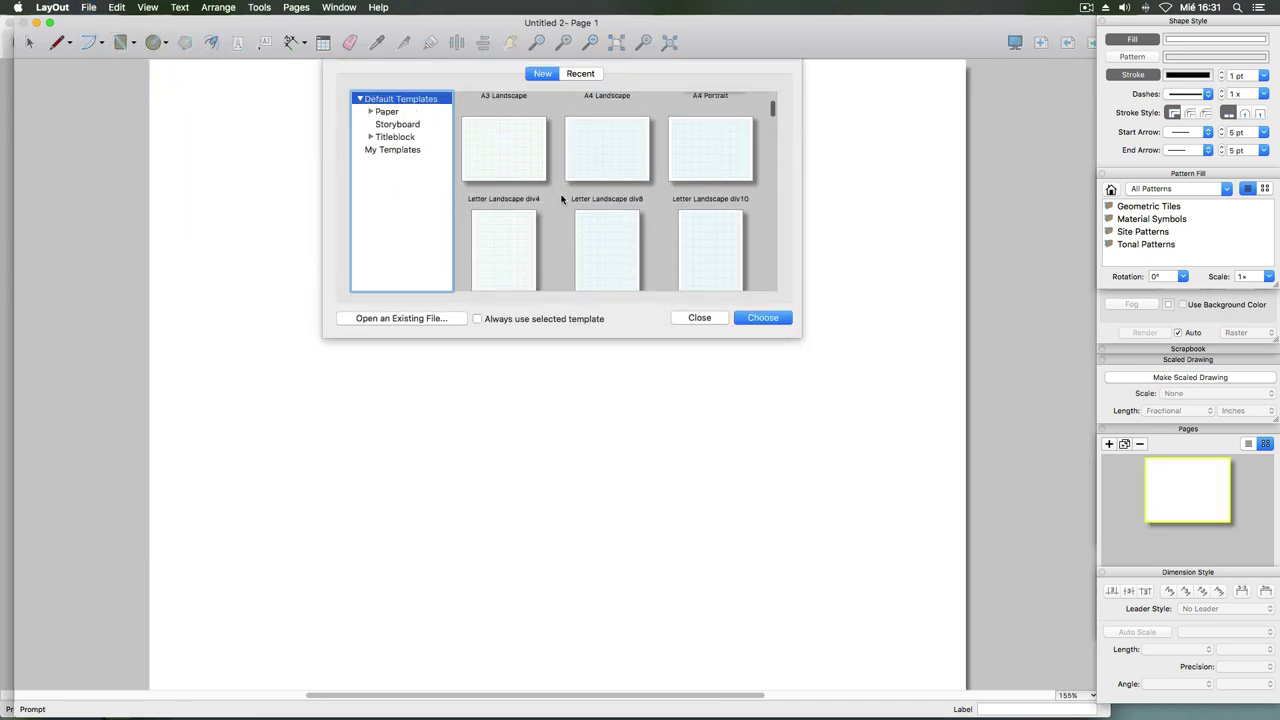
pyautogui.scroll(-3, 561, 199)
pyautogui.scroll(-3, 561, 199)
pyautogui.scroll(3, 561, 199)
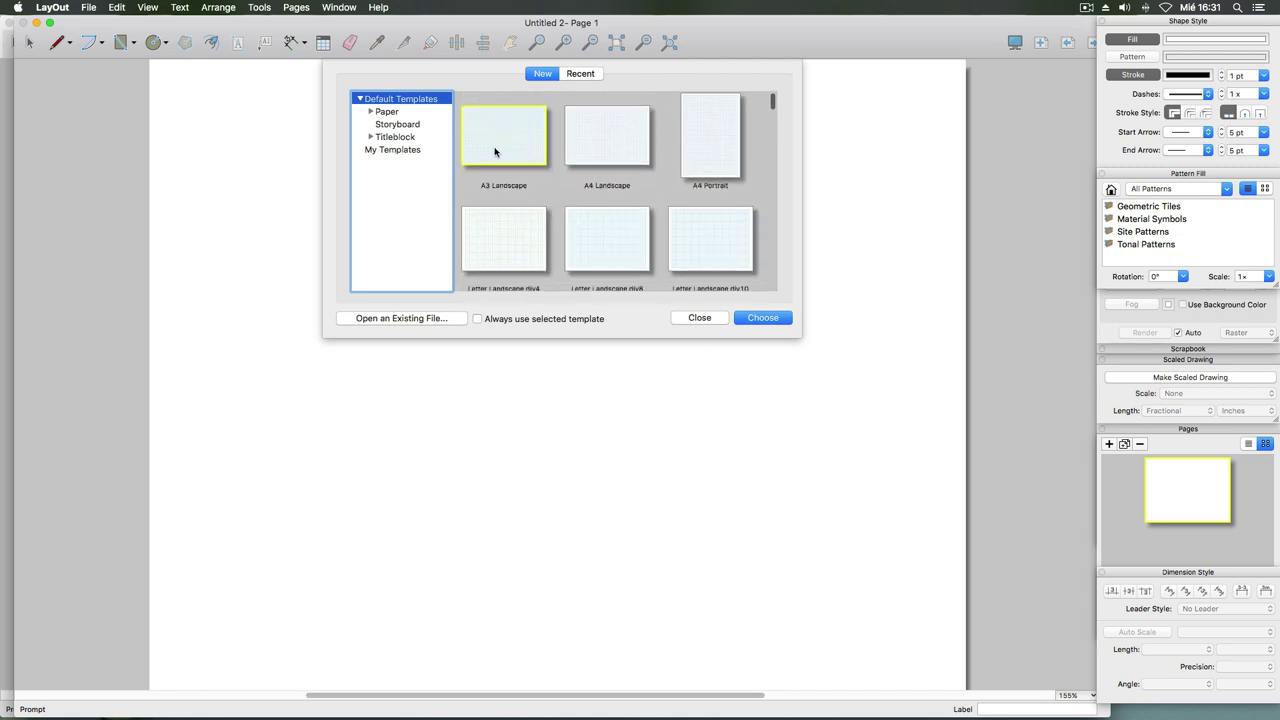
pyautogui.scroll(2, 559, 203)
pyautogui.scroll(-3, 559, 200)
pyautogui.scroll(-2, 559, 200)
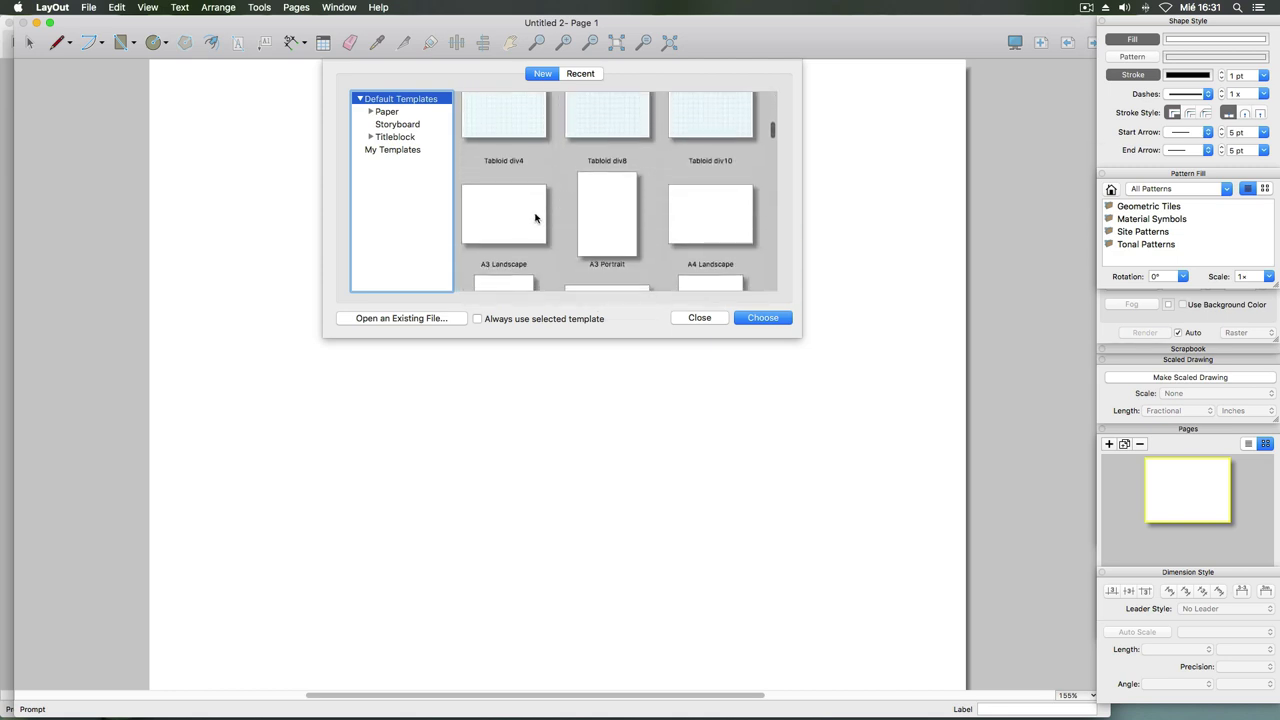
pyautogui.click(516, 218)
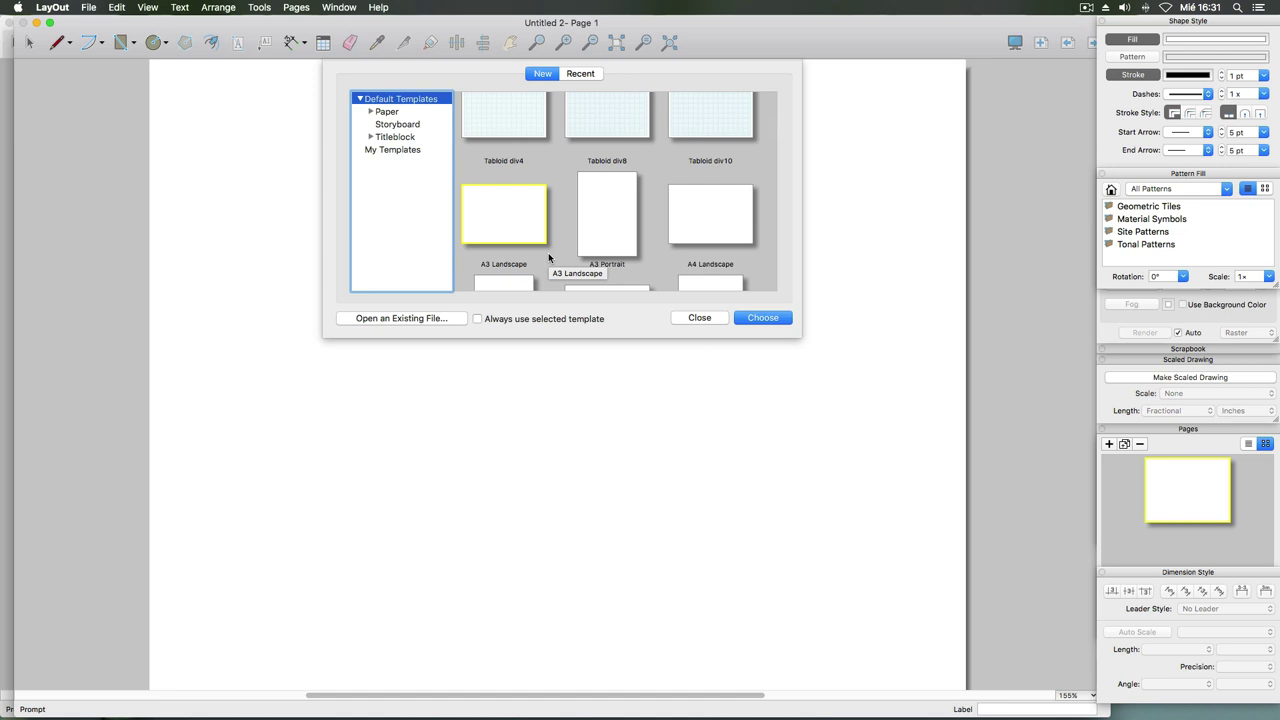
pyautogui.scroll(1, 549, 258)
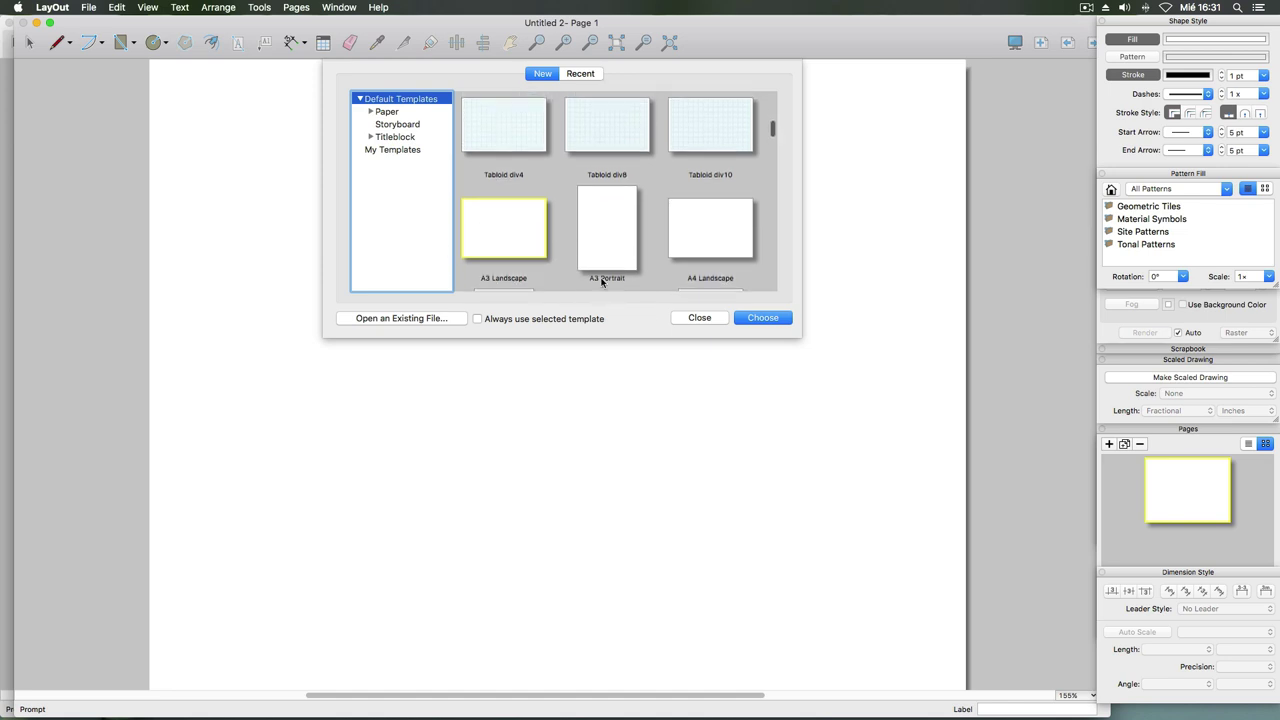
pyautogui.click(770, 320)
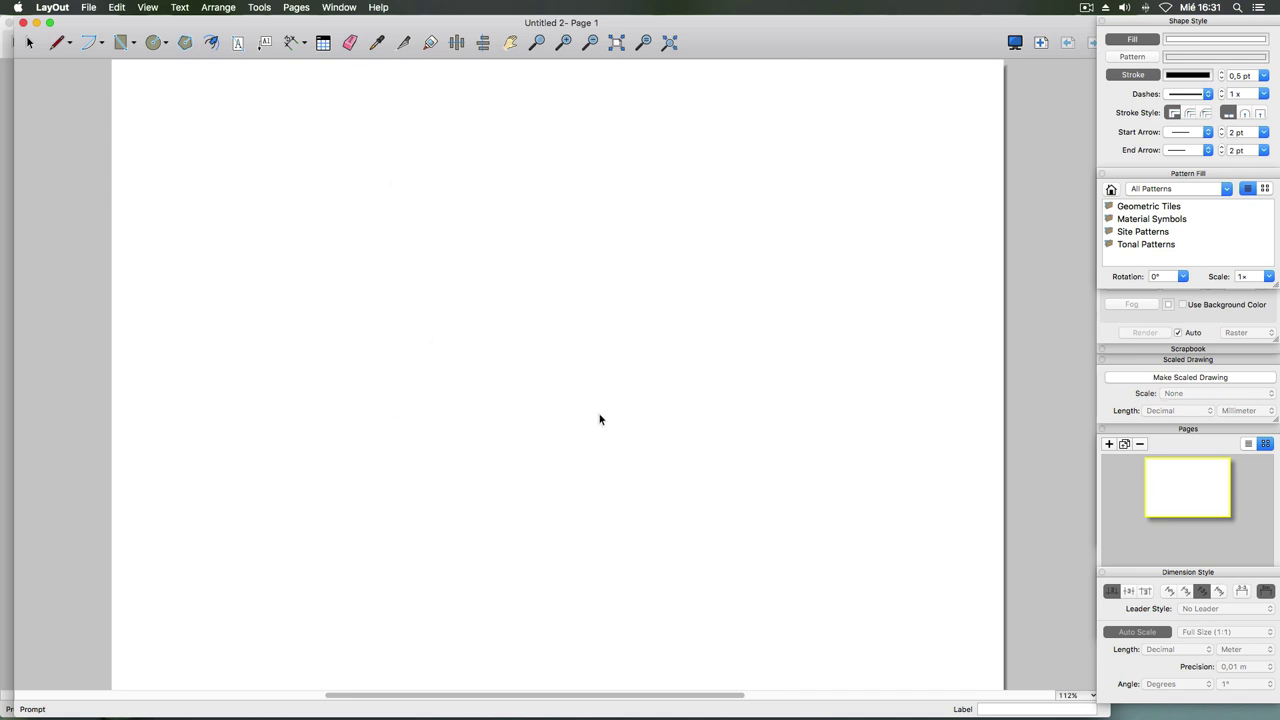
# - Draw a page border rectangle and a narrow title strip down its right side
pyautogui.scroll(-2, 677, 423)
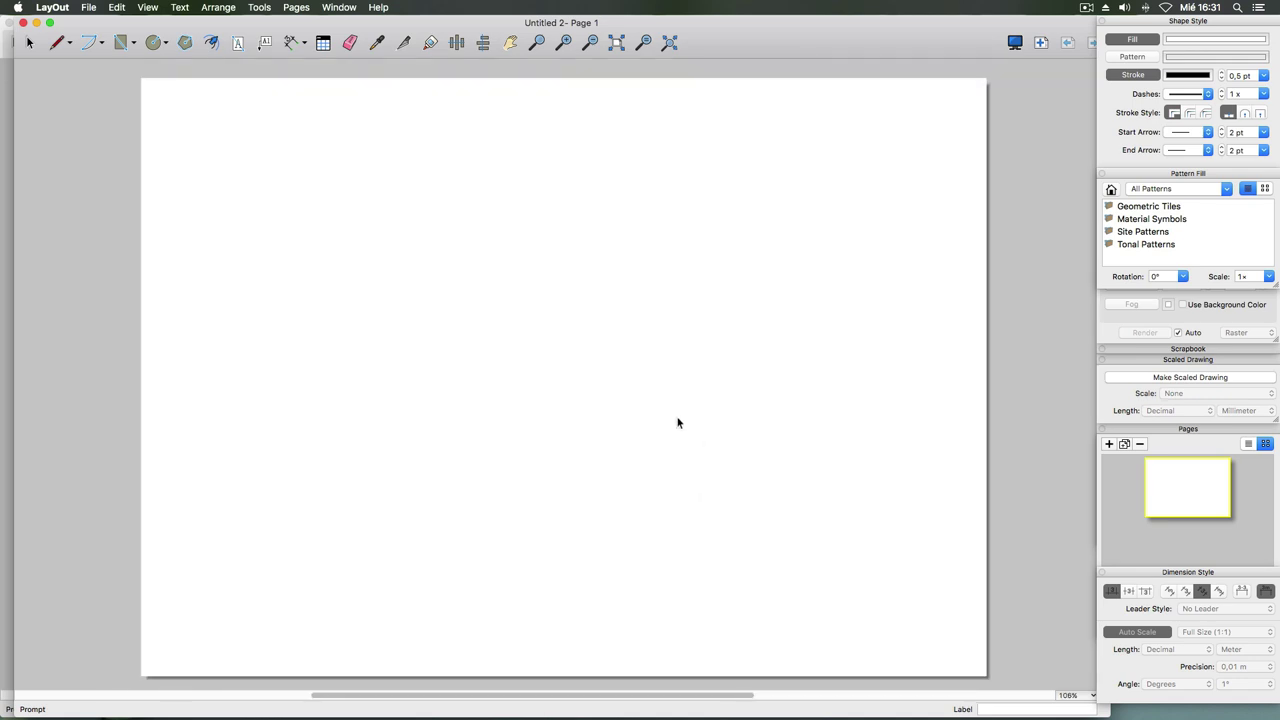
pyautogui.scroll(-1, 677, 423)
pyautogui.click(118, 44)
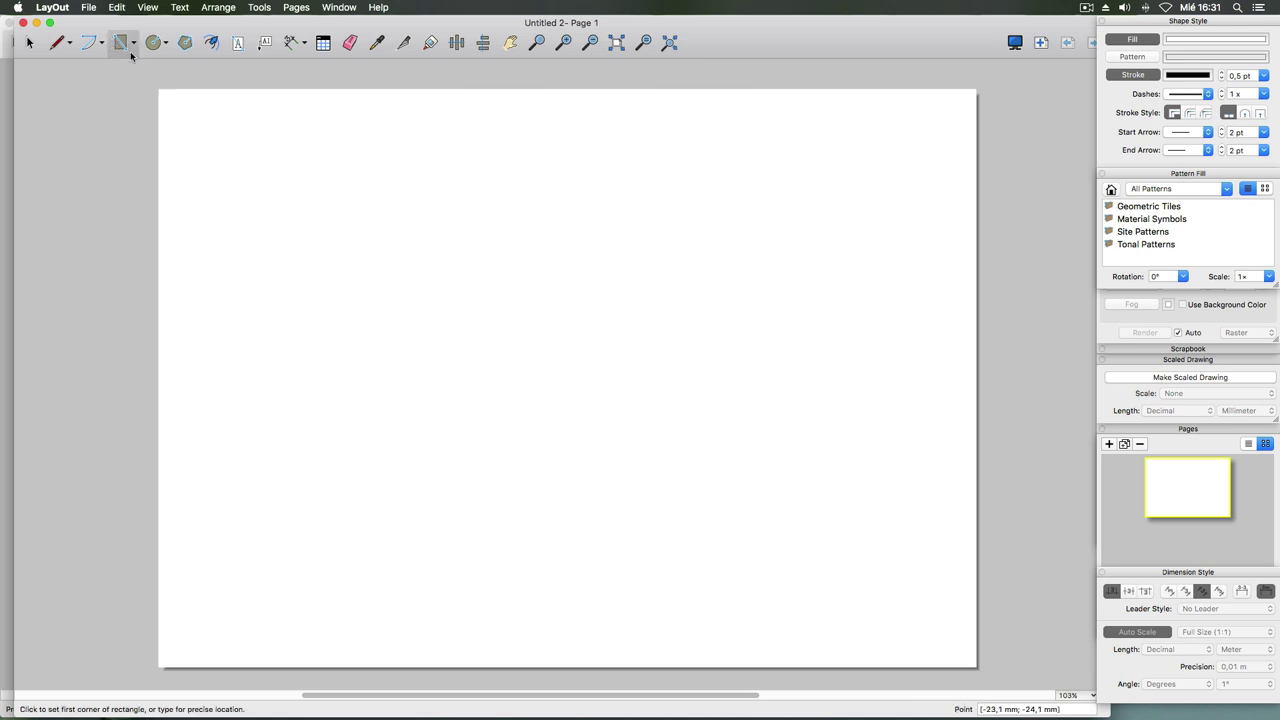
pyautogui.click(175, 110)
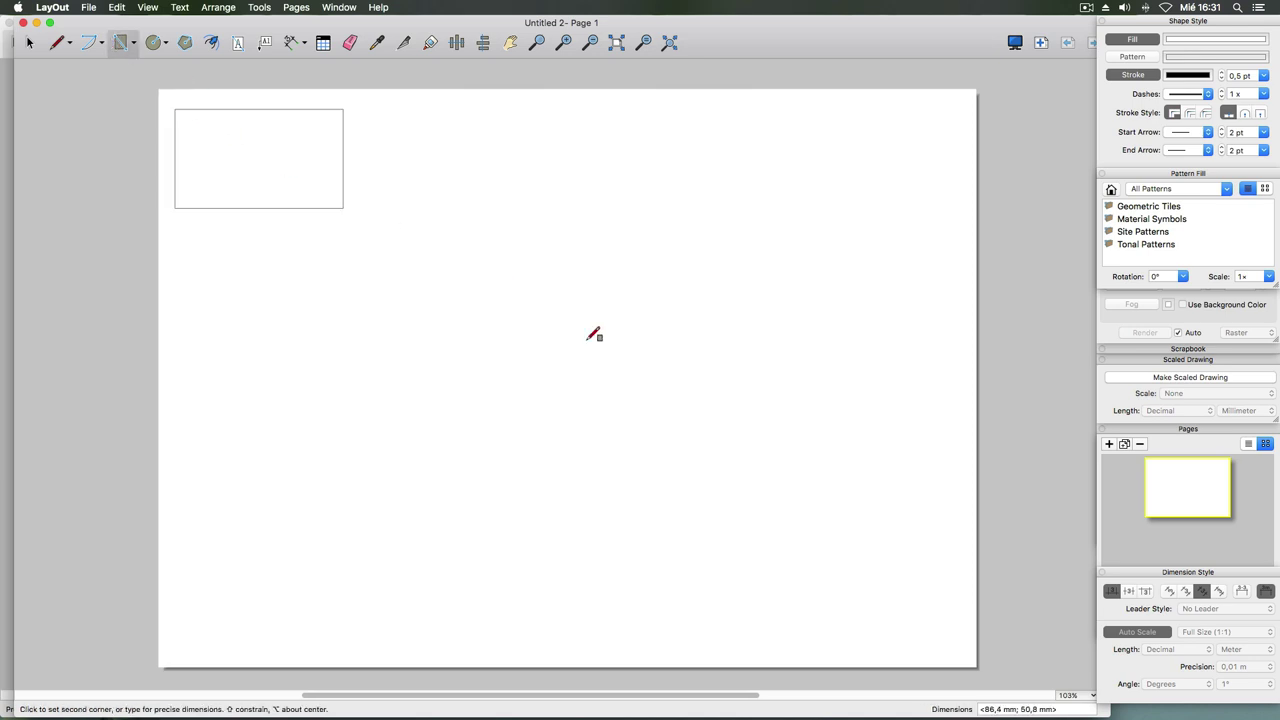
pyautogui.click(920, 643)
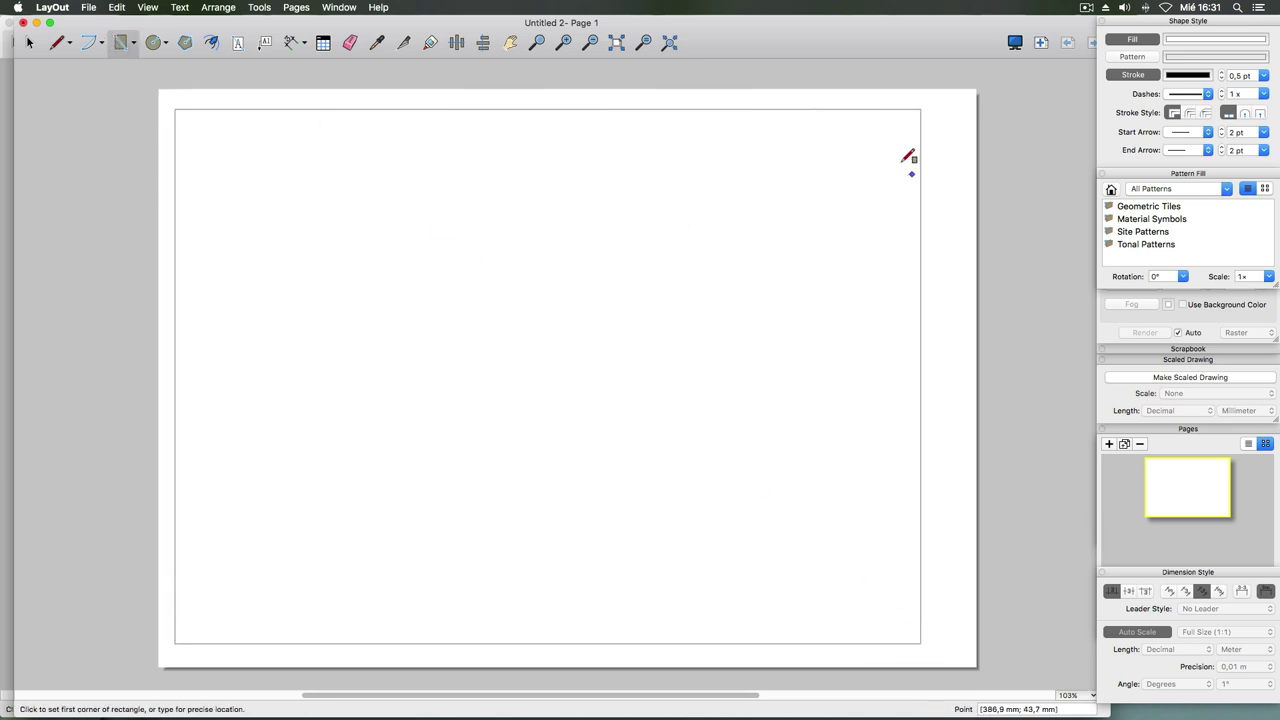
pyautogui.click(921, 110)
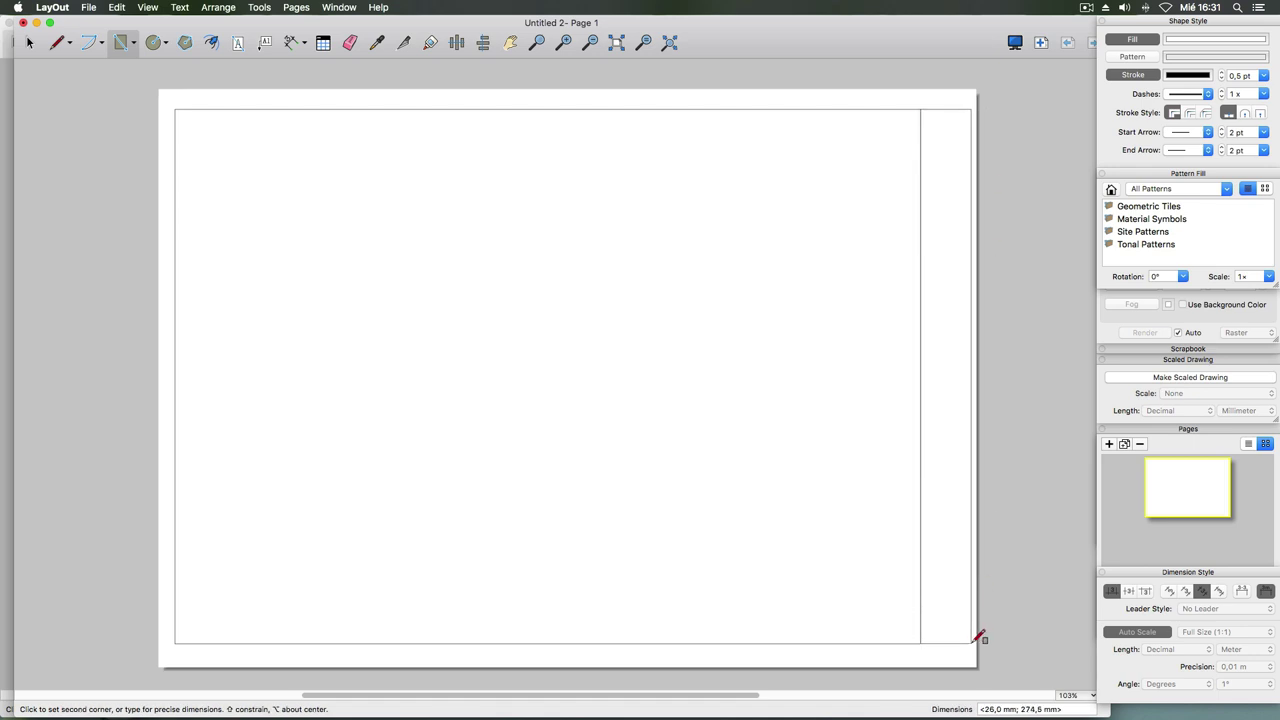
pyautogui.click(970, 643)
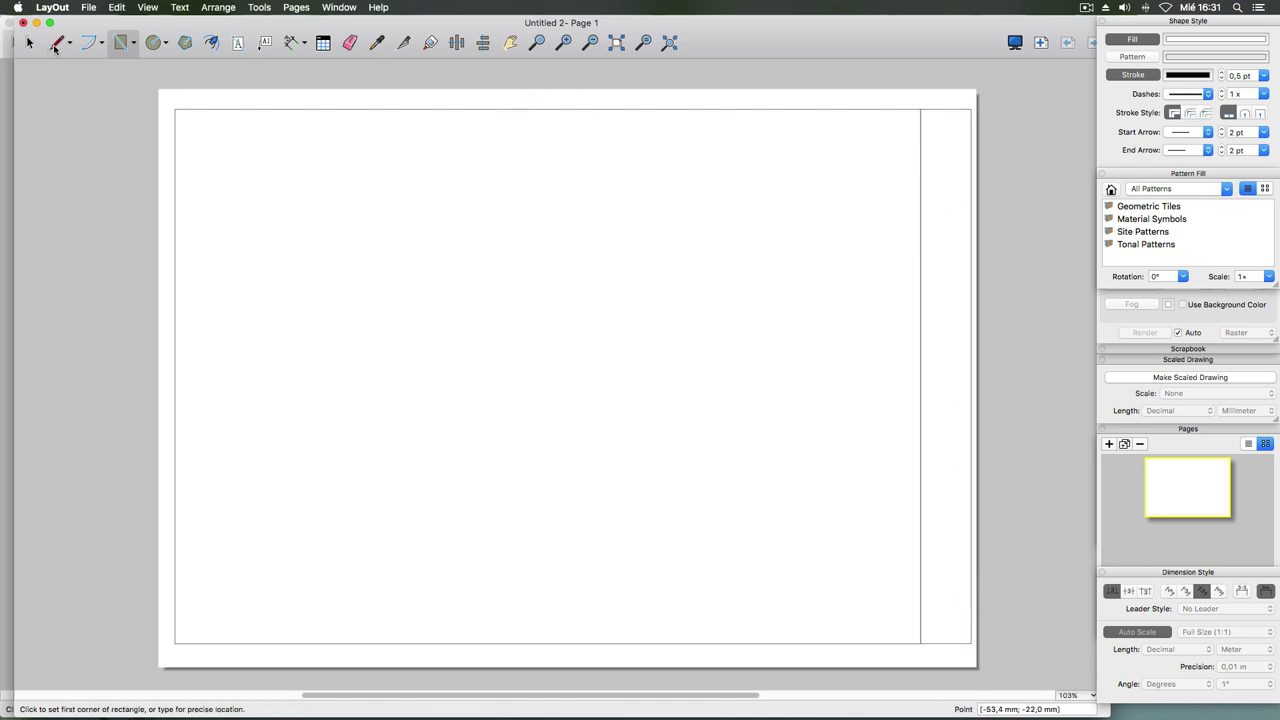
# - Draw a short horizontal line across the top of the title strip and select it
pyautogui.click(56, 43)
pyautogui.click(920, 206)
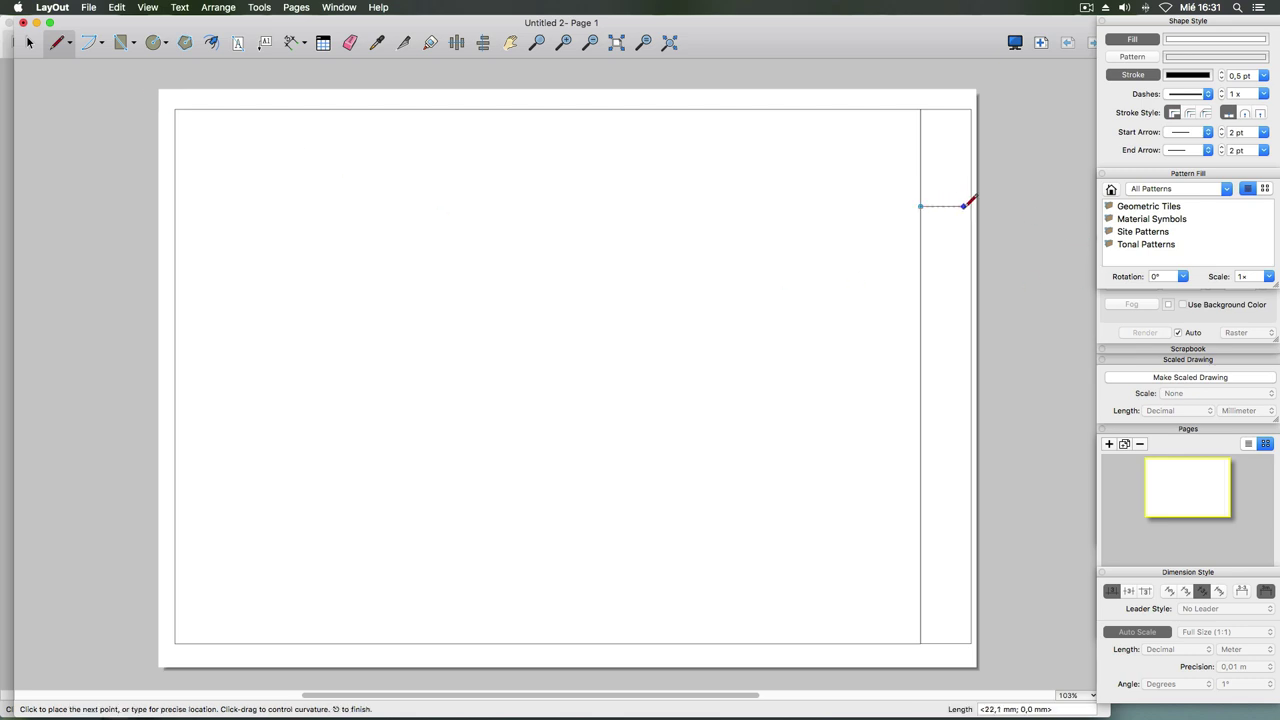
pyautogui.click(970, 206)
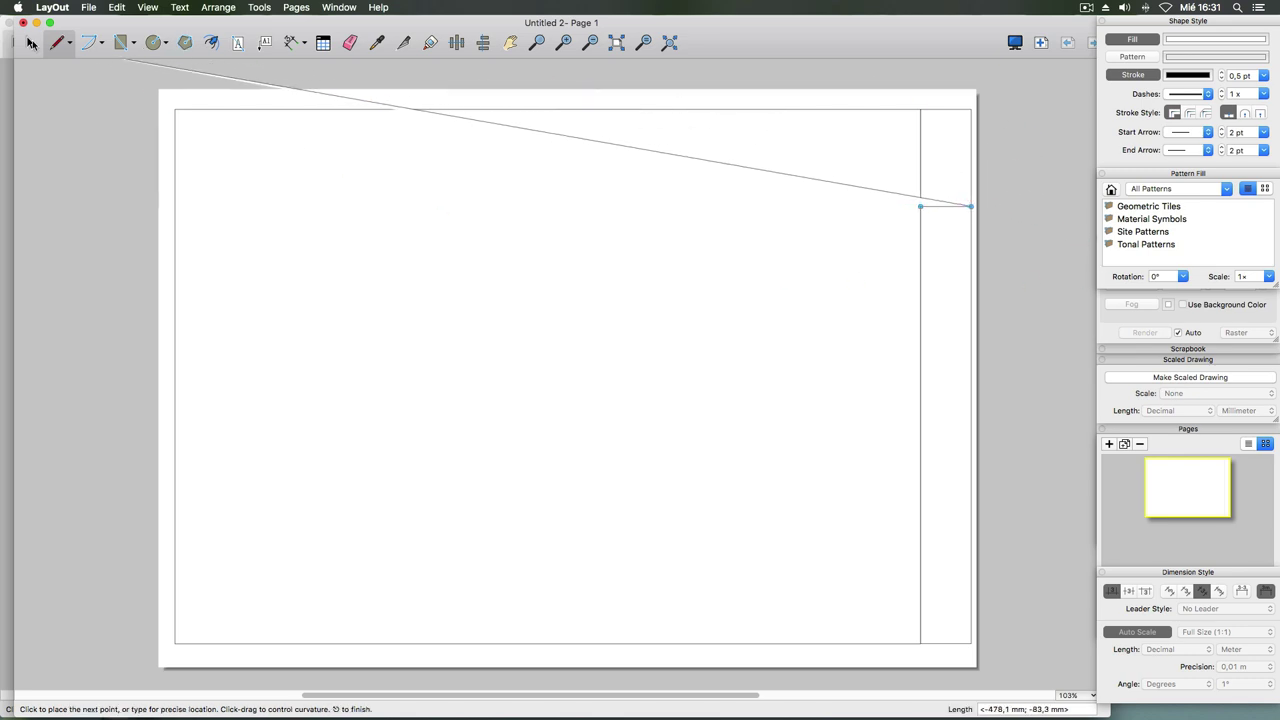
pyautogui.press('space')
pyautogui.click(933, 204)
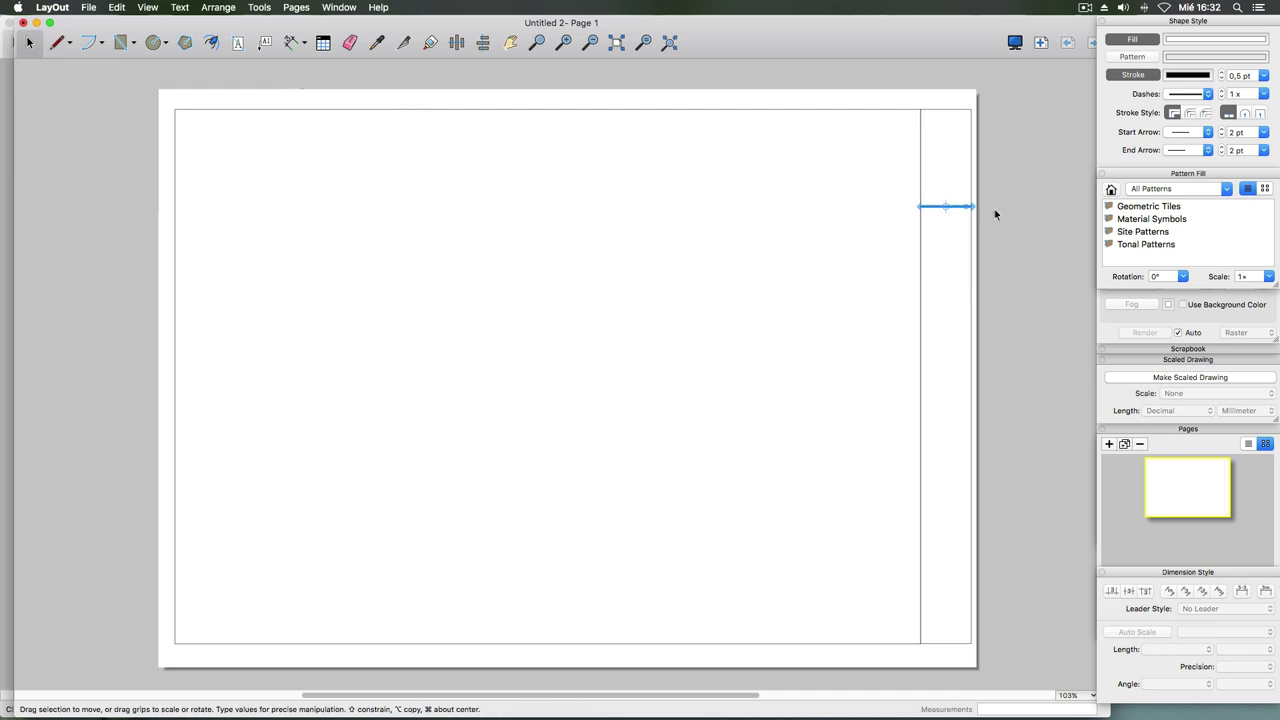
pyautogui.click(573, 93)
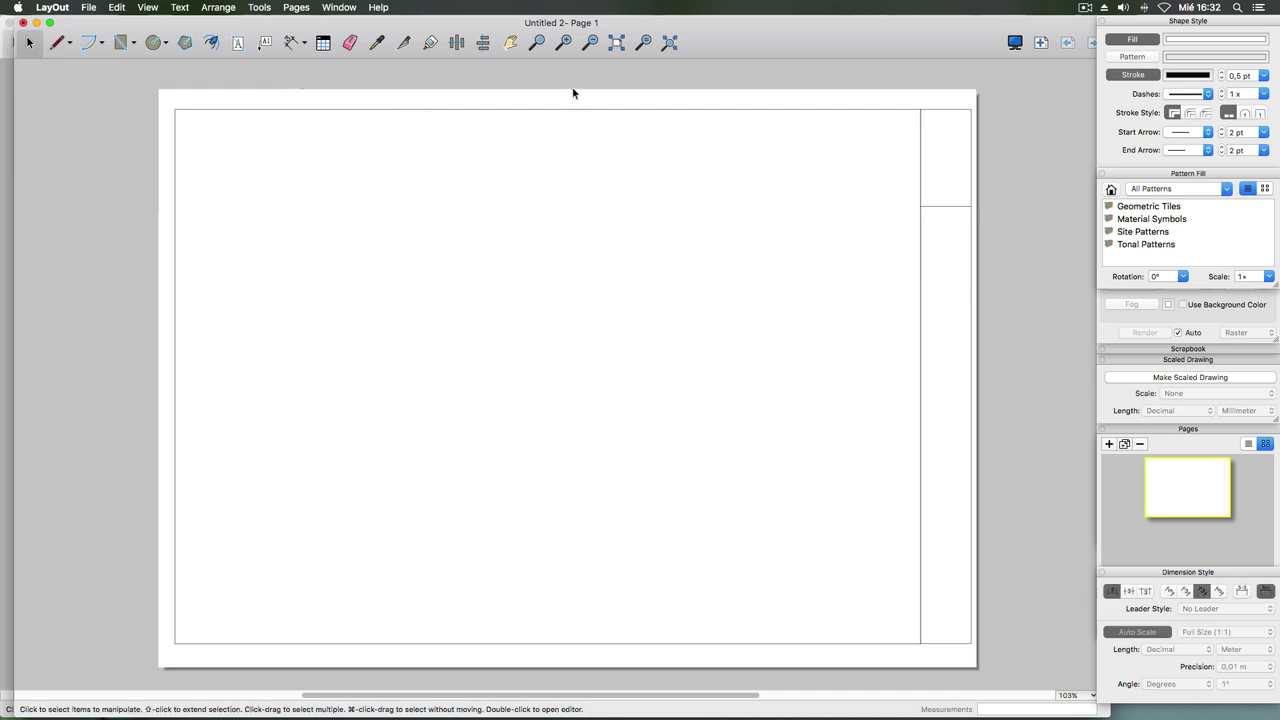
# - Switch briefly to the Text tool and back to selection, then close Untitled 2
pyautogui.click(240, 50)
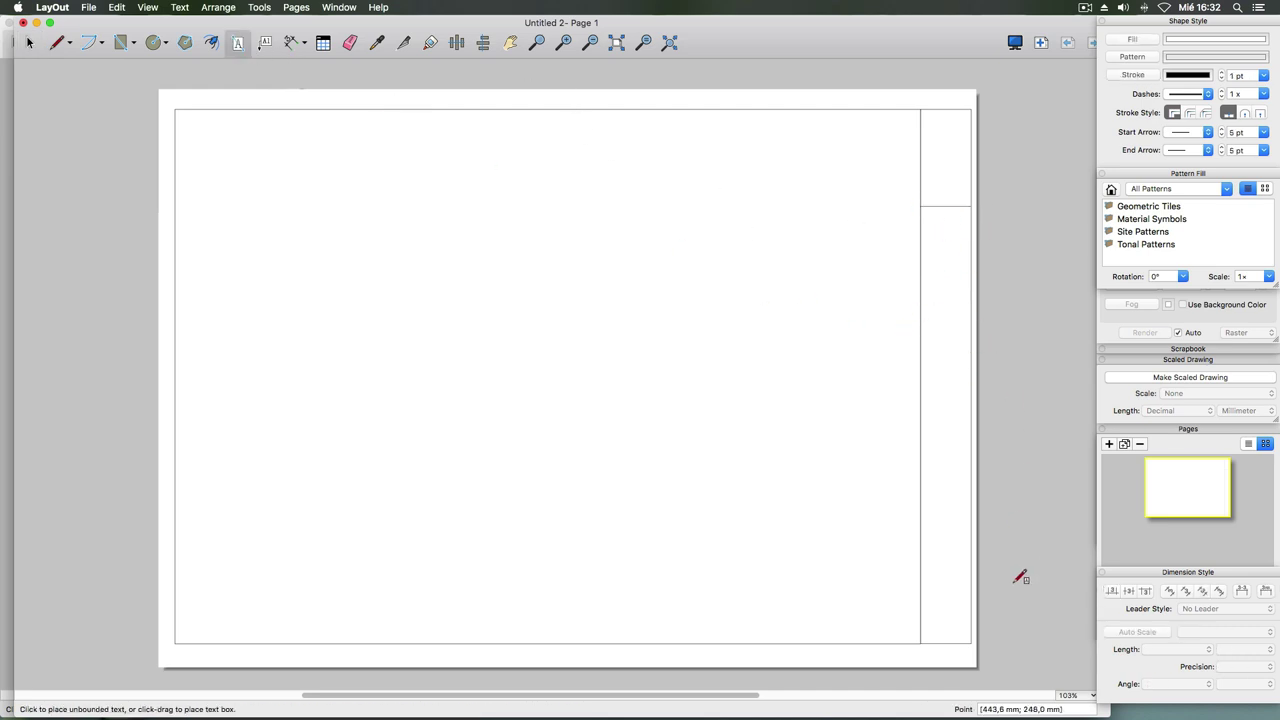
pyautogui.click(29, 42)
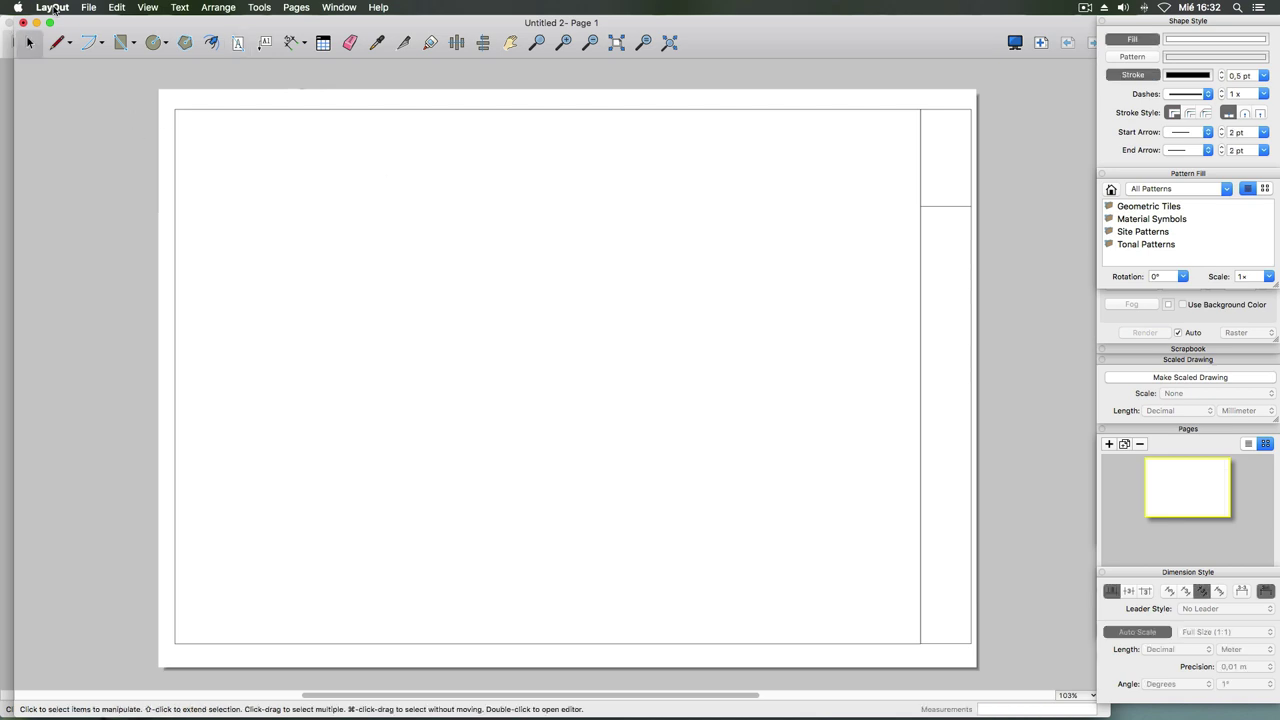
pyautogui.click(90, 12)
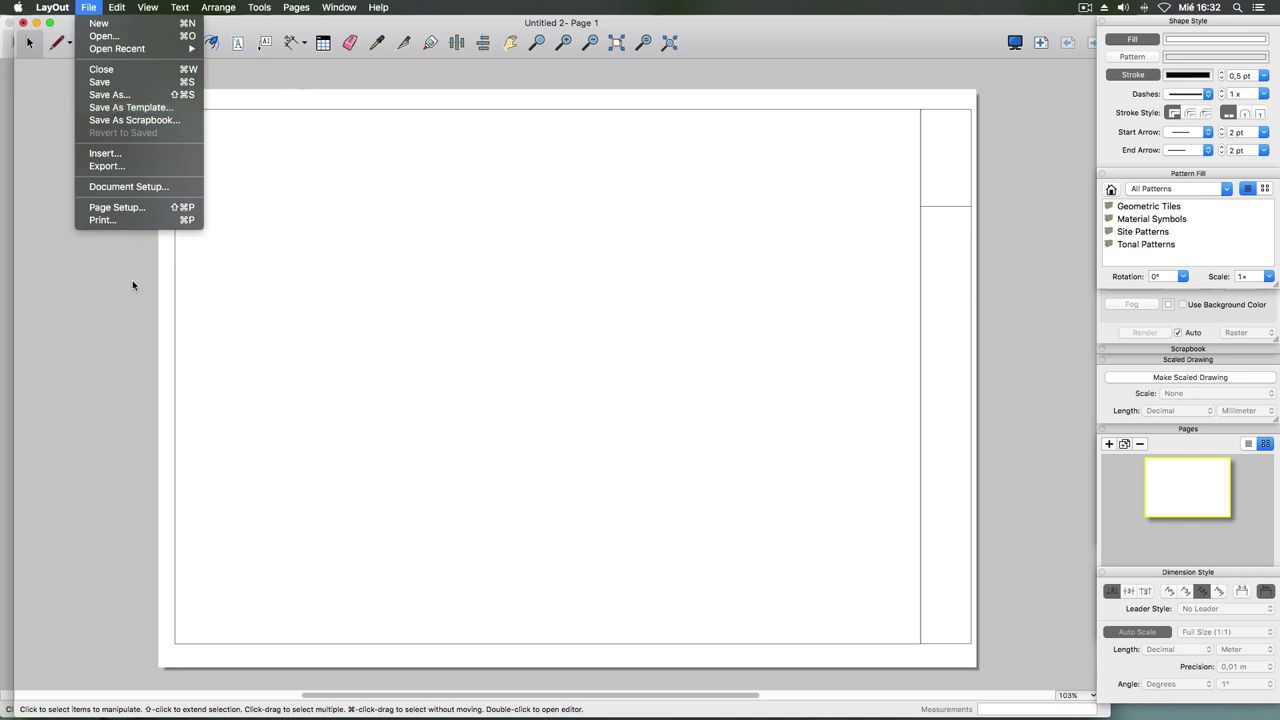
pyautogui.click(174, 144)
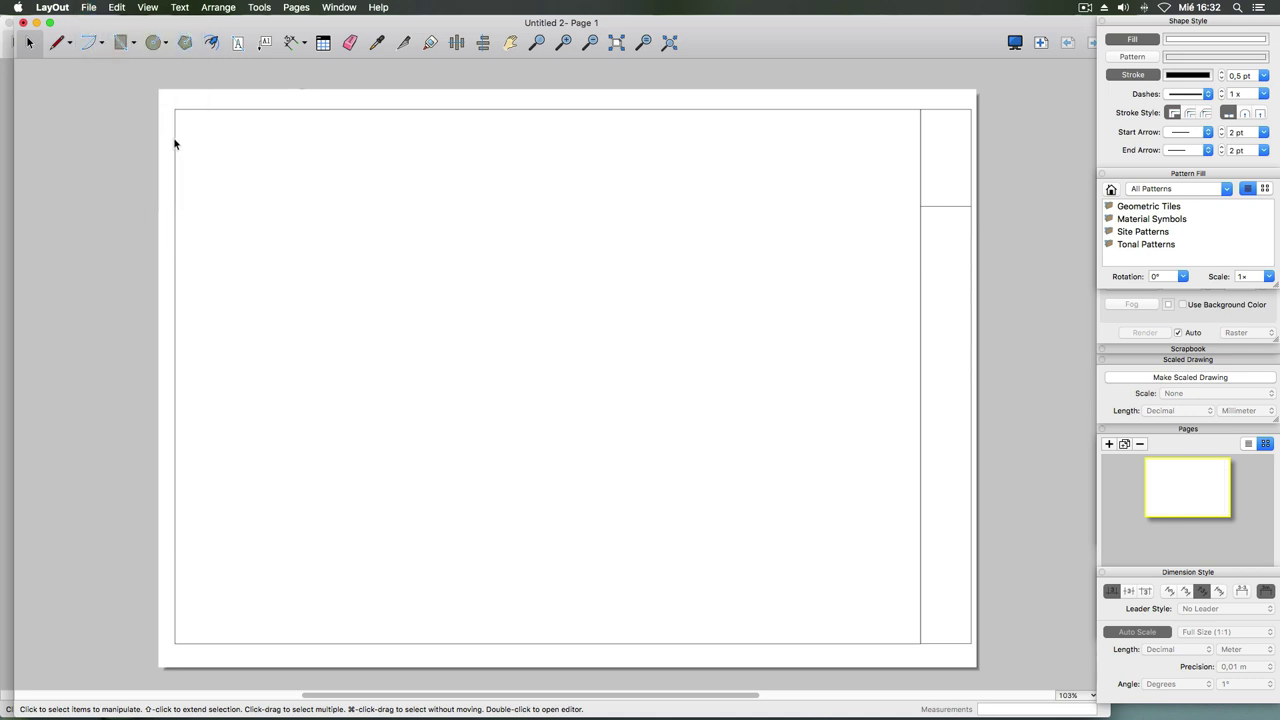
pyautogui.click(23, 22)
# - Discard Untitled 2 unsaved, inspect the page frame and title strip, then open the File menu
pyautogui.click(517, 126)
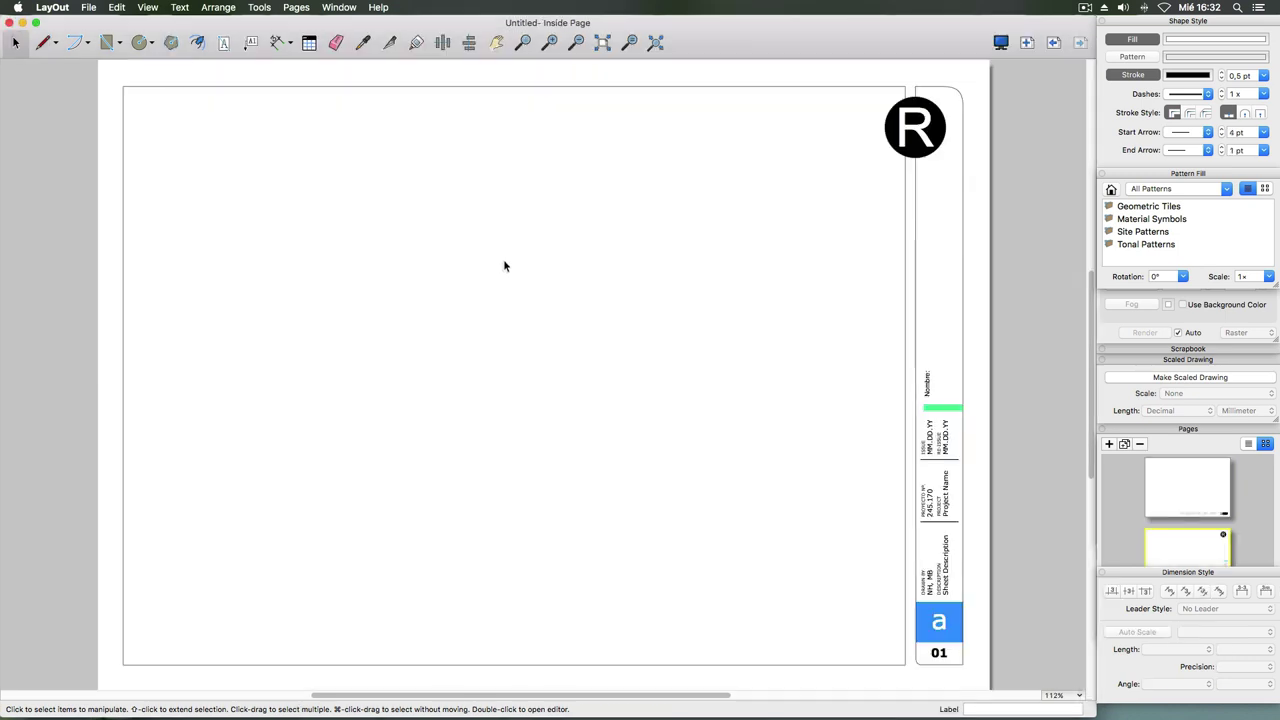
pyautogui.click(906, 320)
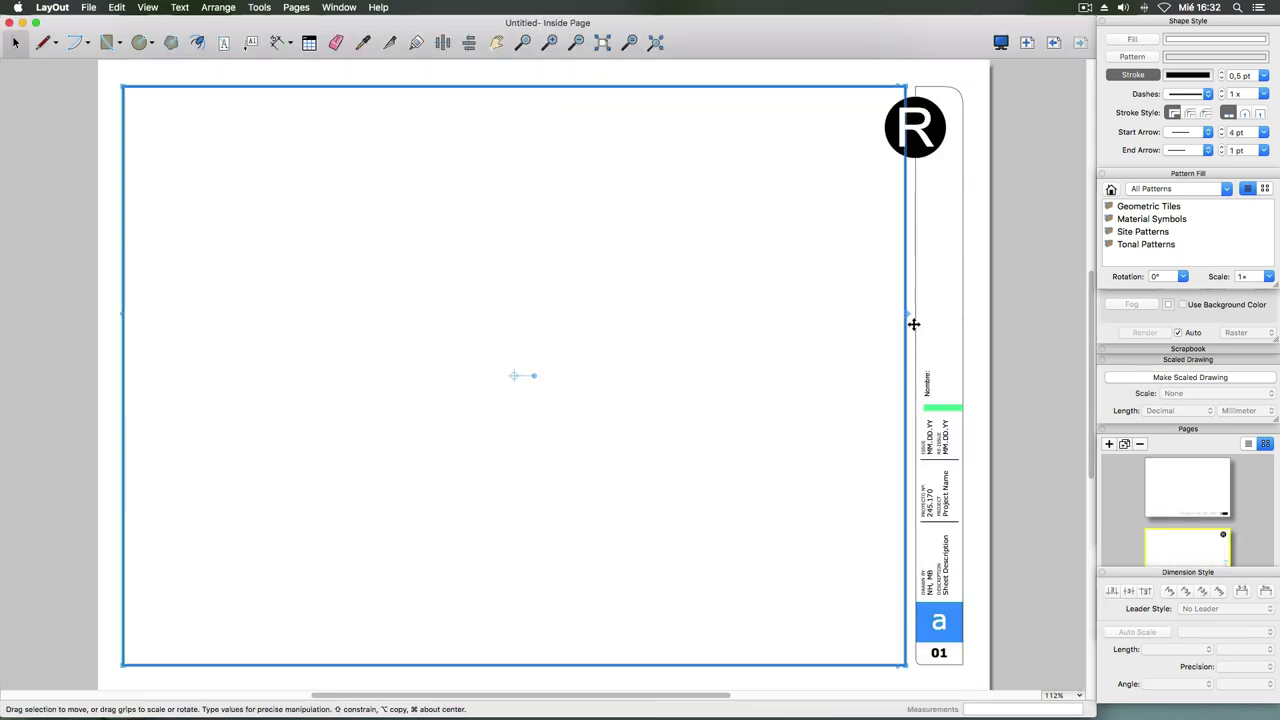
pyautogui.click(965, 331)
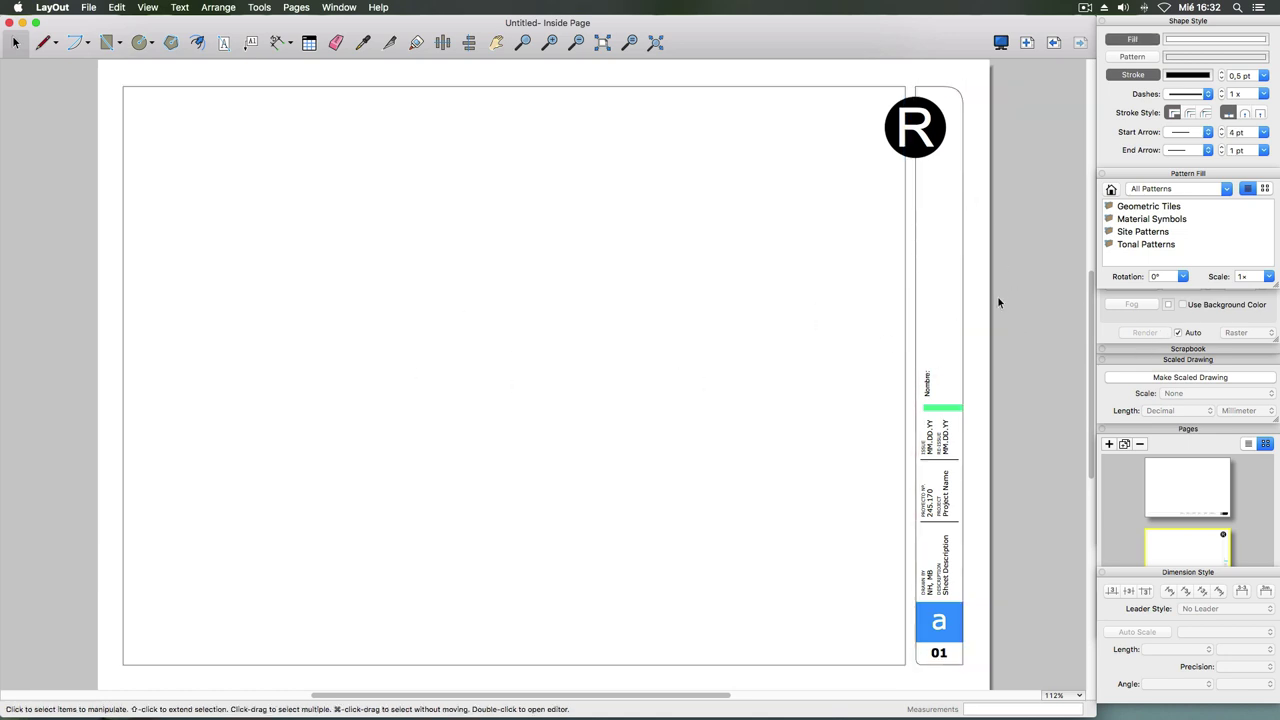
pyautogui.click(963, 314)
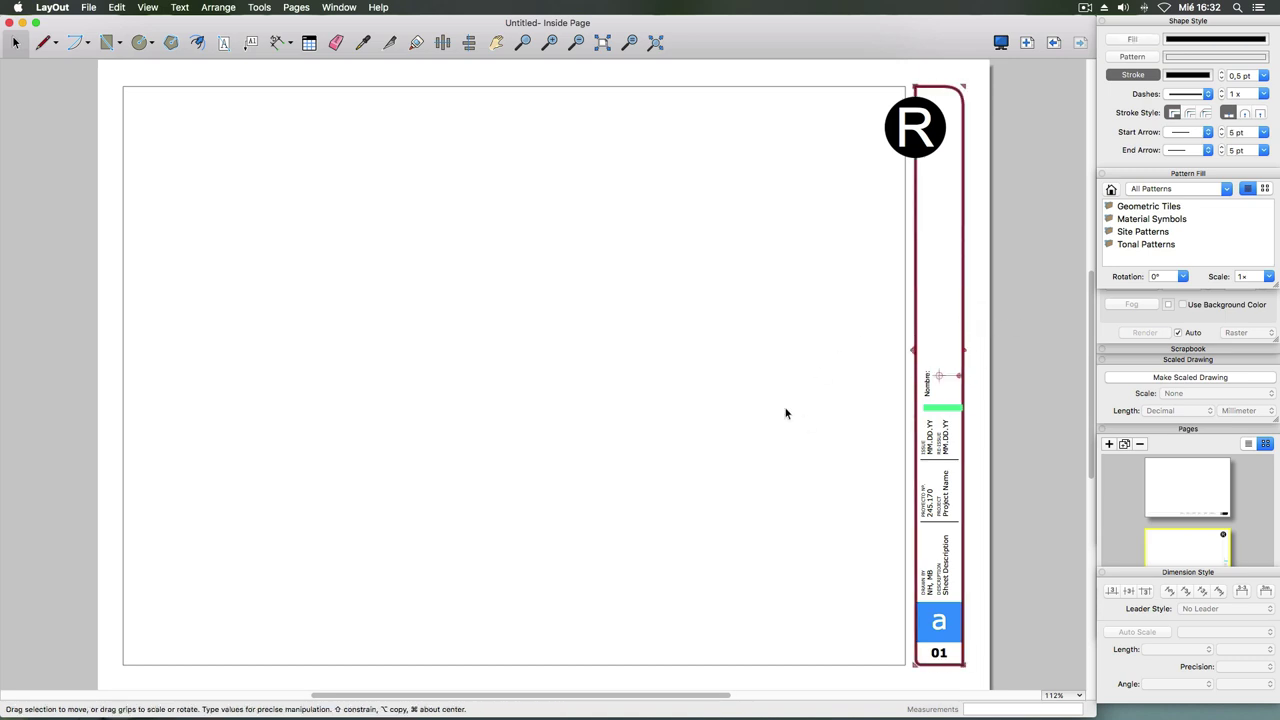
pyautogui.click(984, 459)
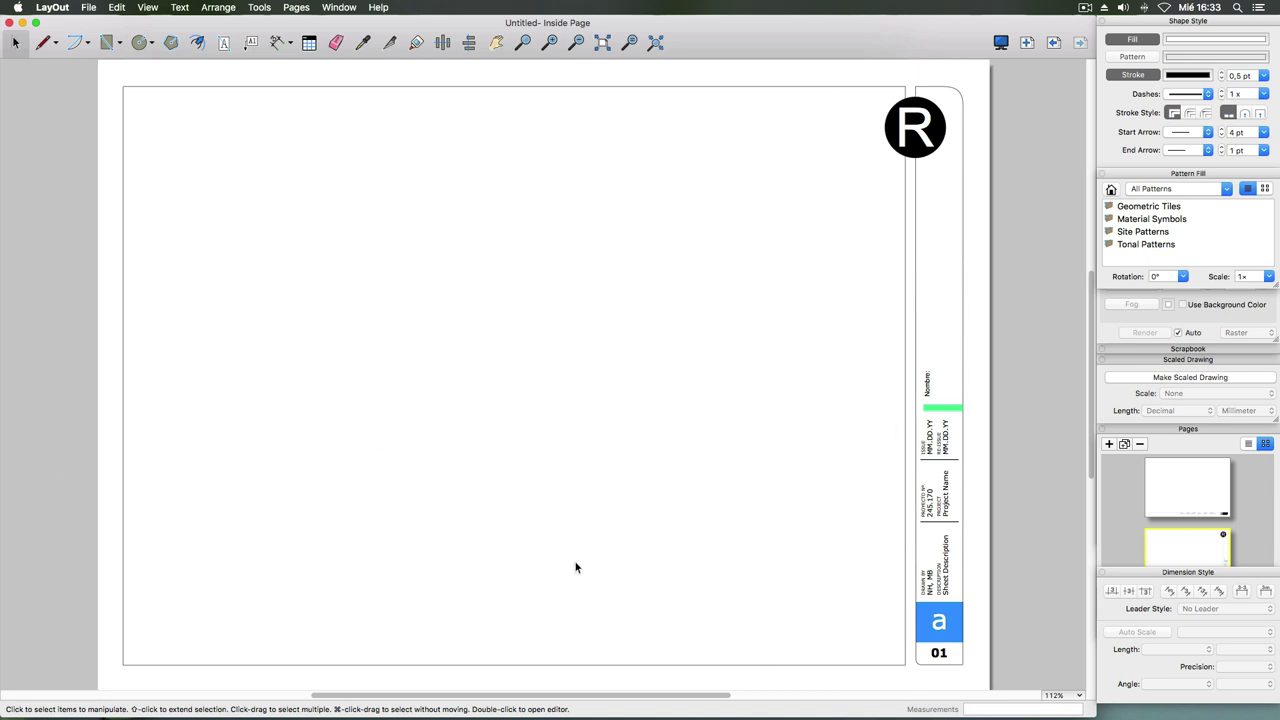
pyautogui.click(87, 8)
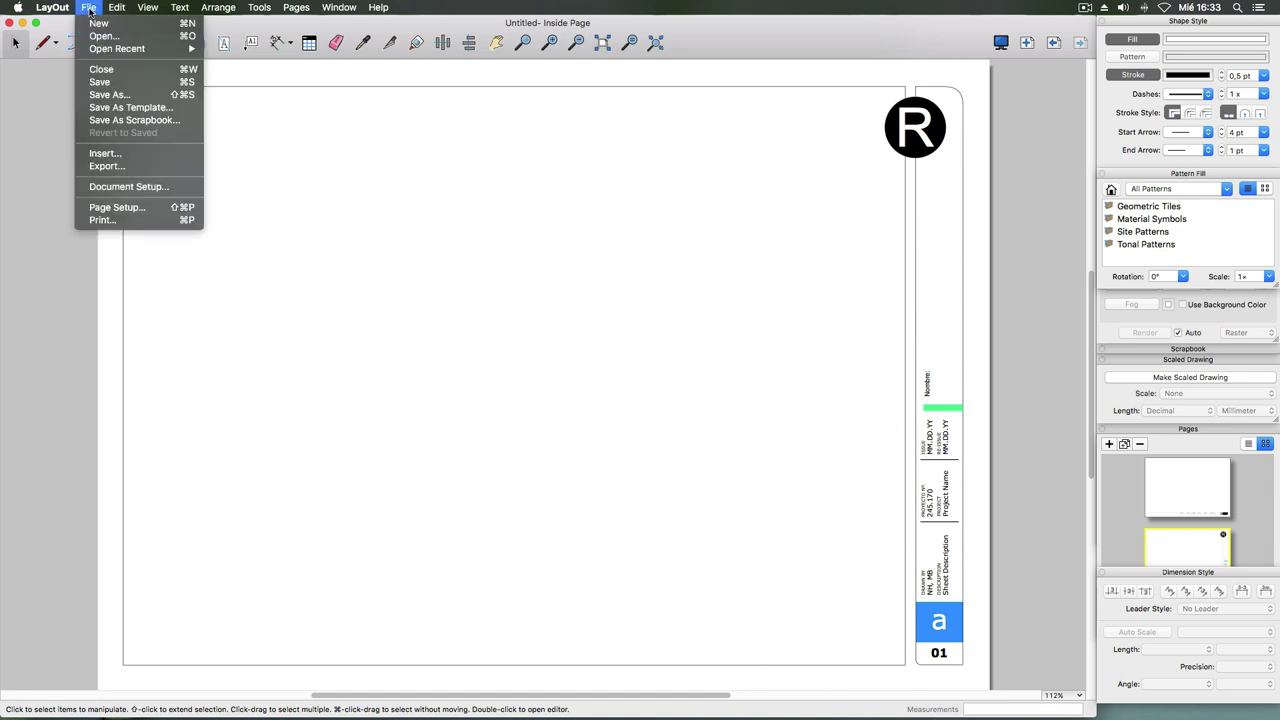
pyautogui.click(142, 188)
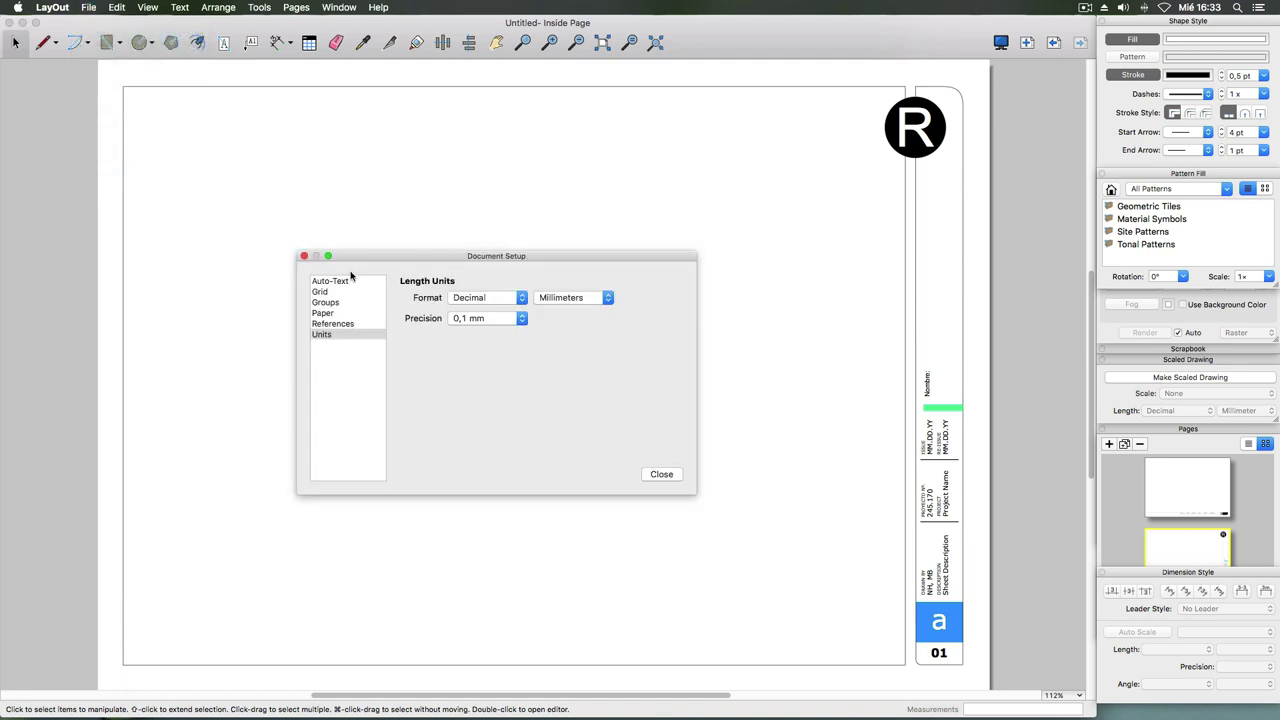
pyautogui.click(321, 314)
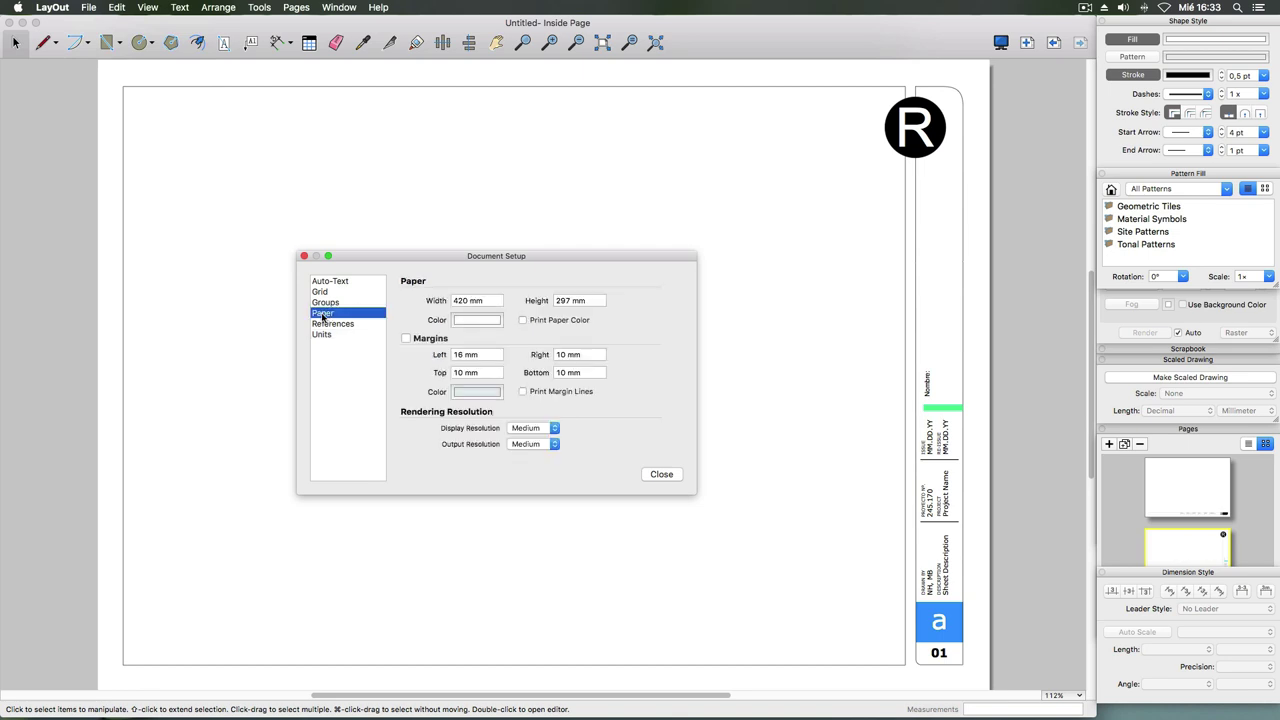
pyautogui.tripleClick(468, 300)
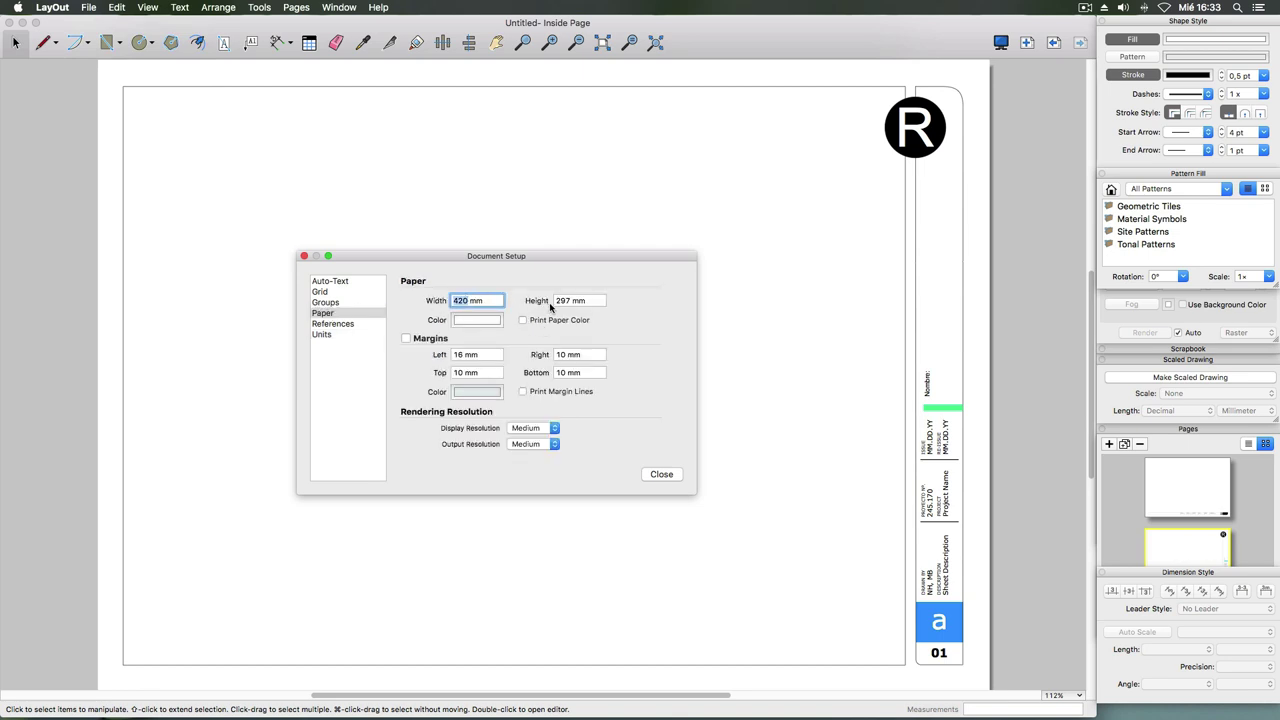
pyautogui.doubleClick(566, 300)
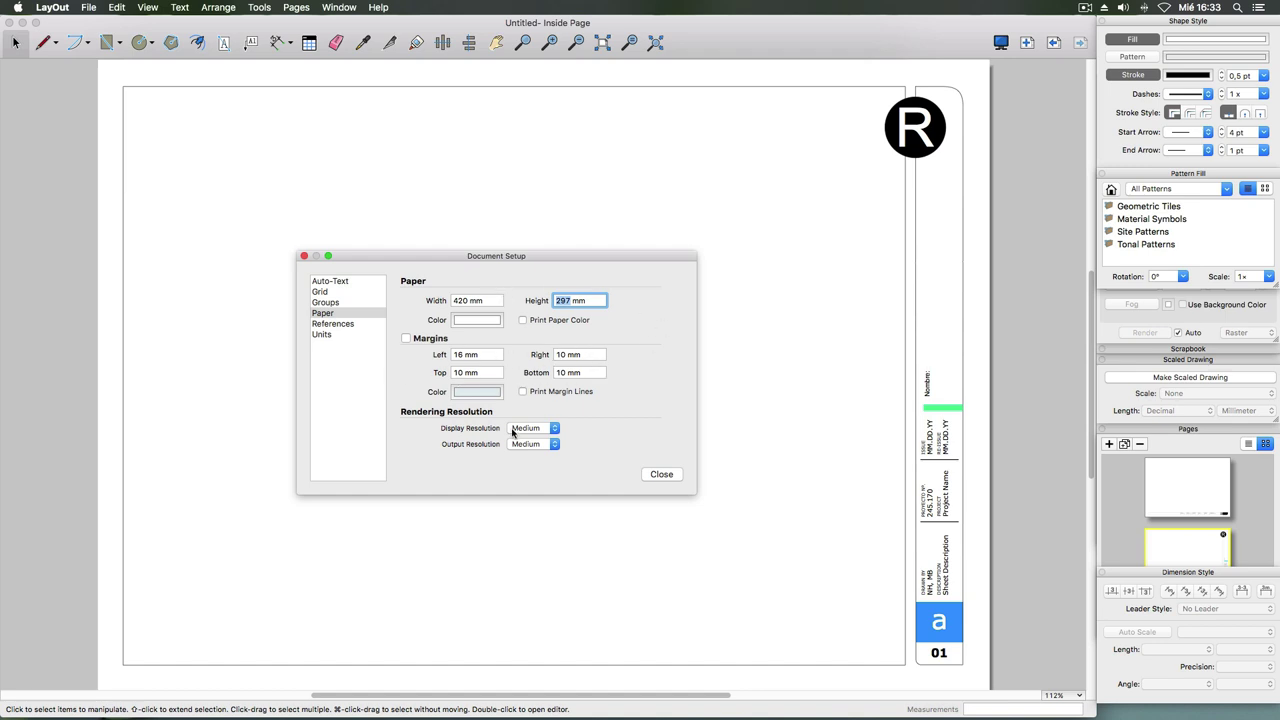
pyautogui.click(652, 478)
pyautogui.click(88, 7)
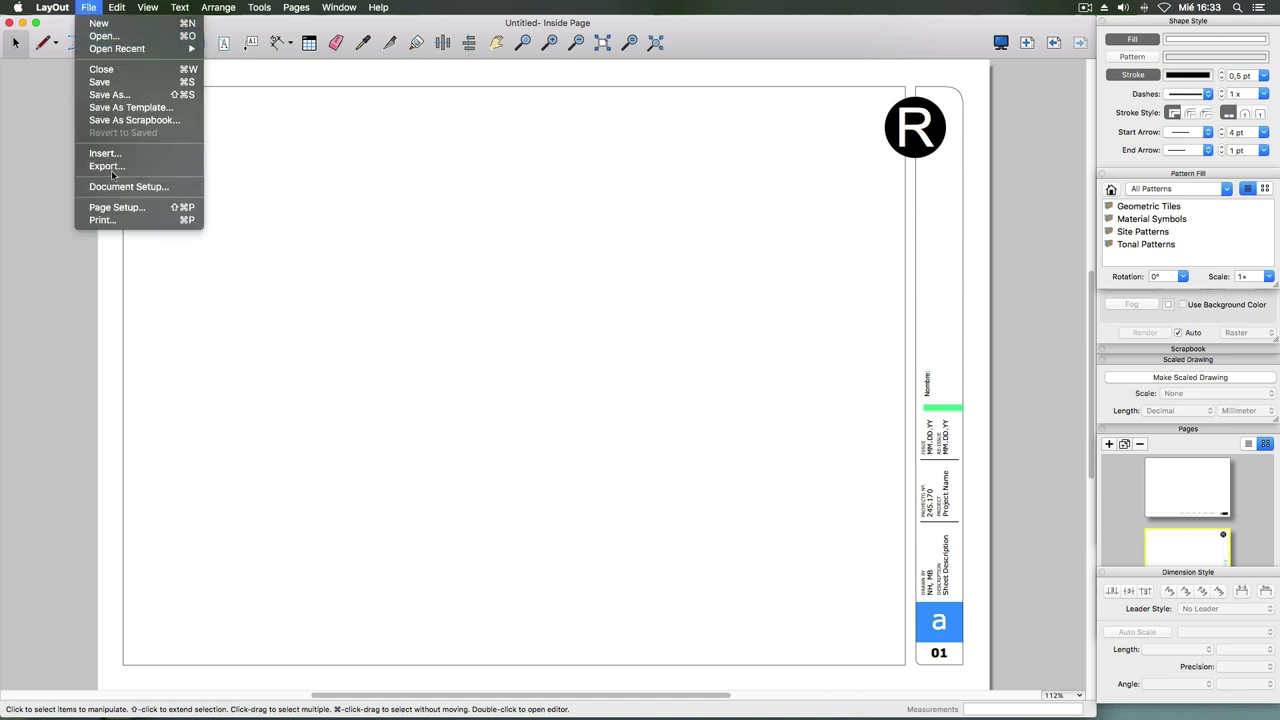
# - Start a new document, cancel browsing My Templates for an existing file, then choose Save As Template
pyautogui.click(90, 25)
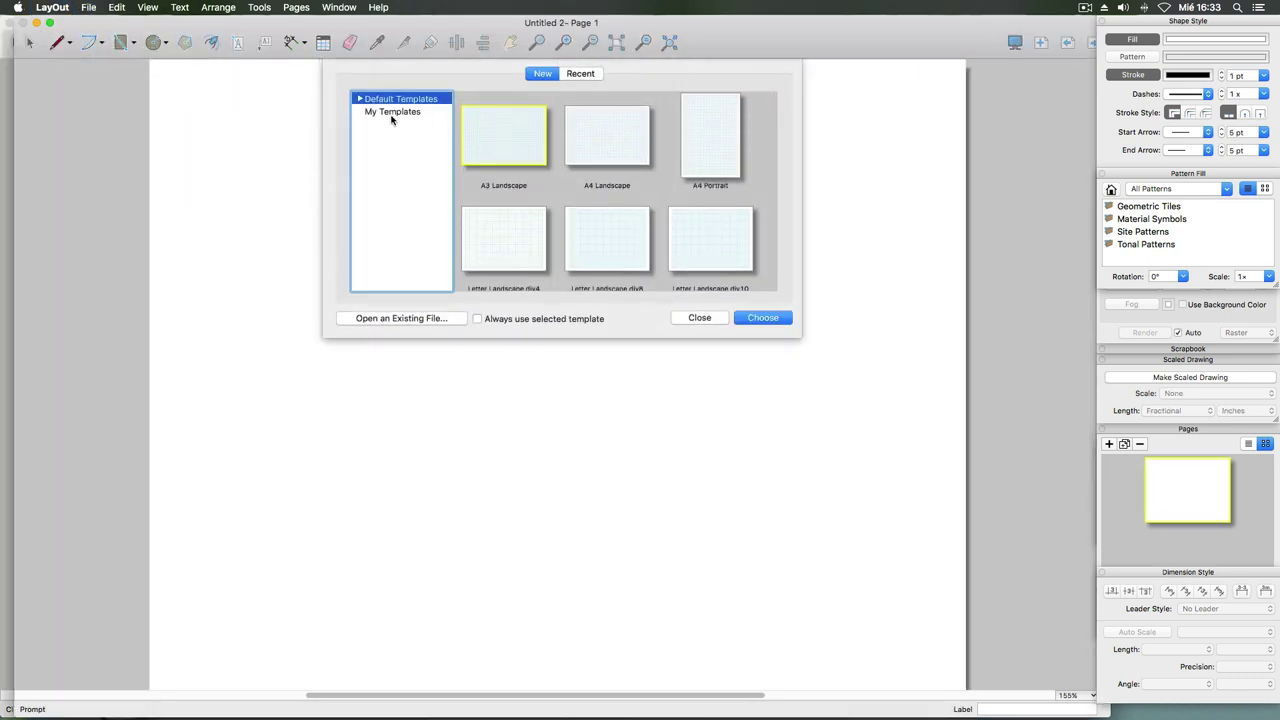
pyautogui.click(386, 114)
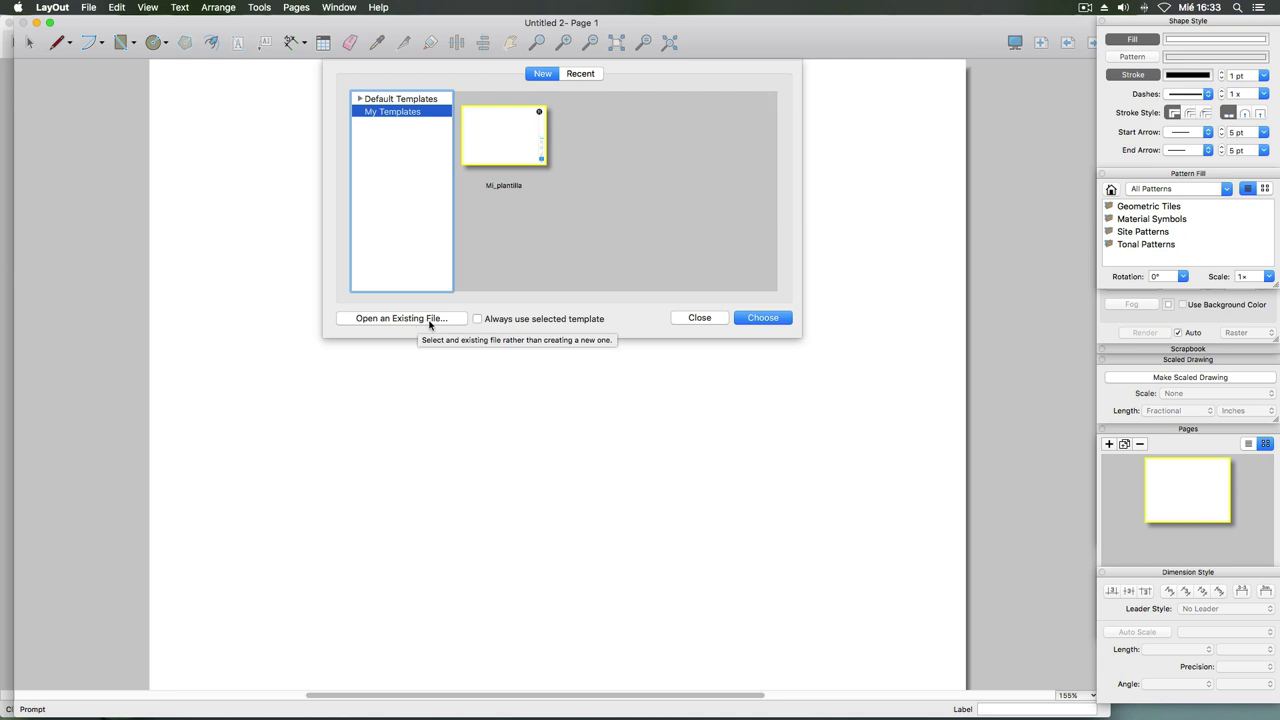
pyautogui.click(430, 319)
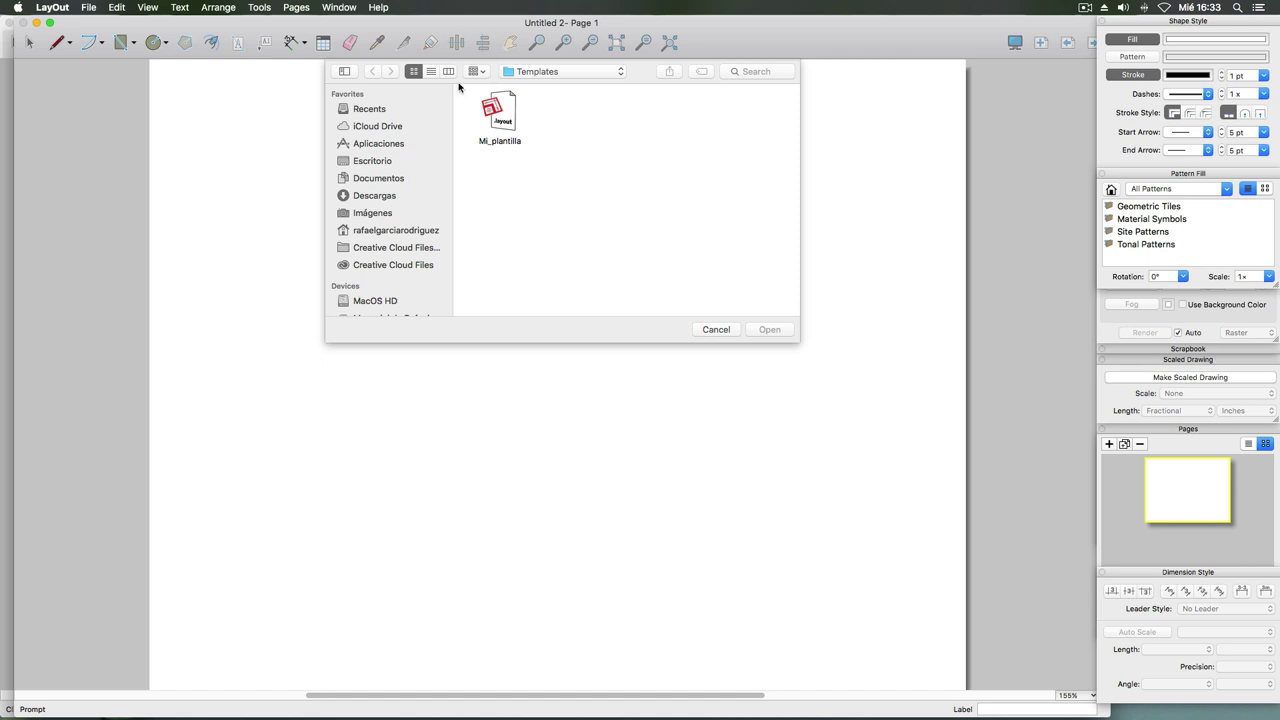
pyautogui.click(735, 330)
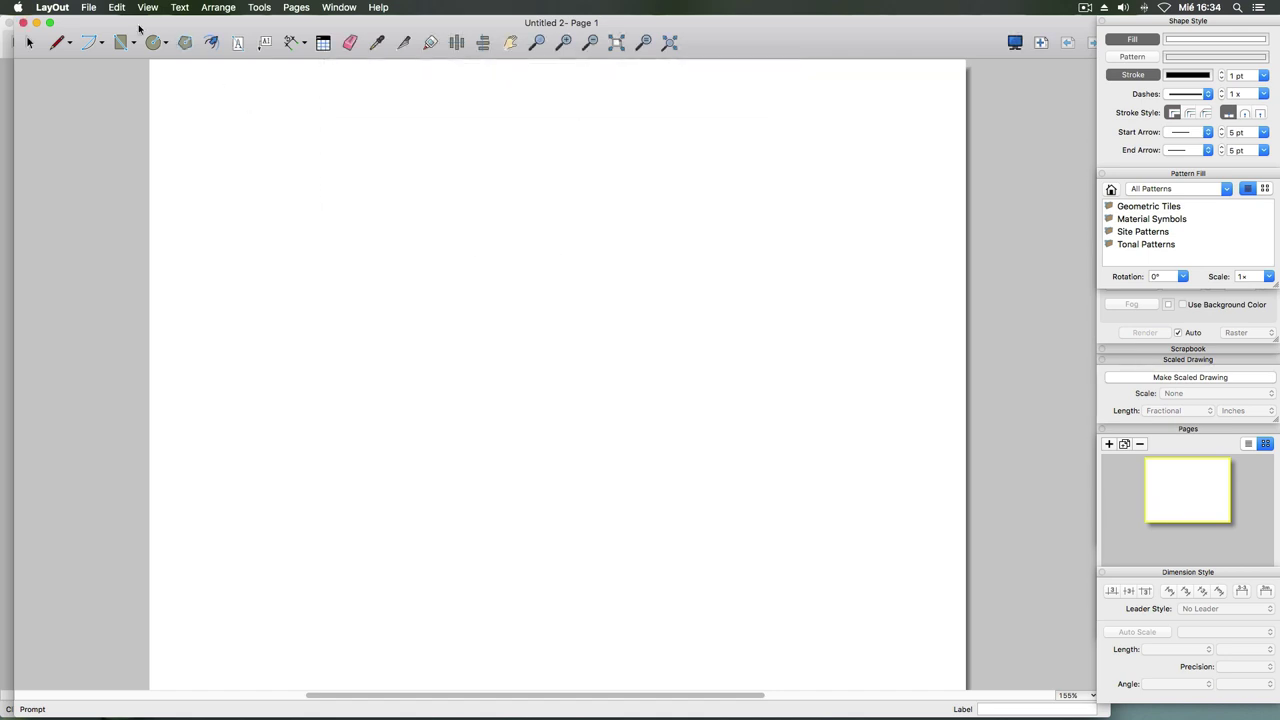
pyautogui.click(90, 9)
pyautogui.click(134, 107)
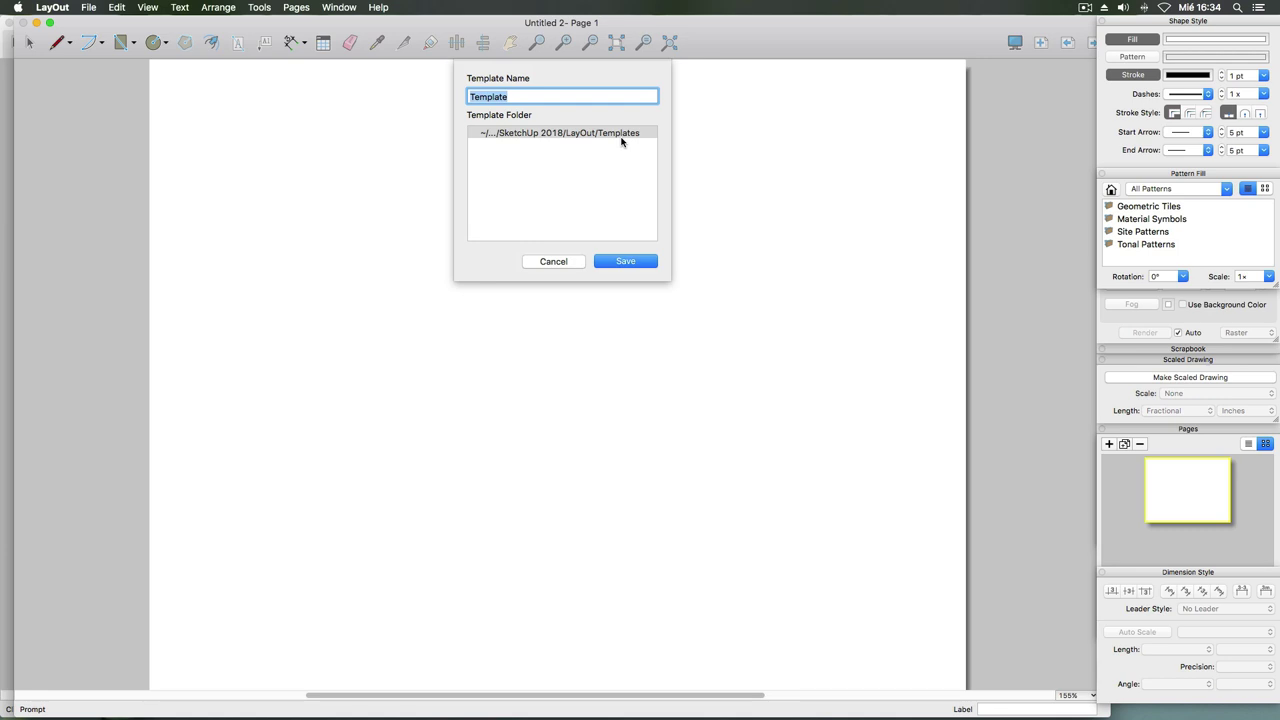
# - Cancel Save As Template, dismiss the New template chooser, then reopen Save As Template
pyautogui.click(553, 261)
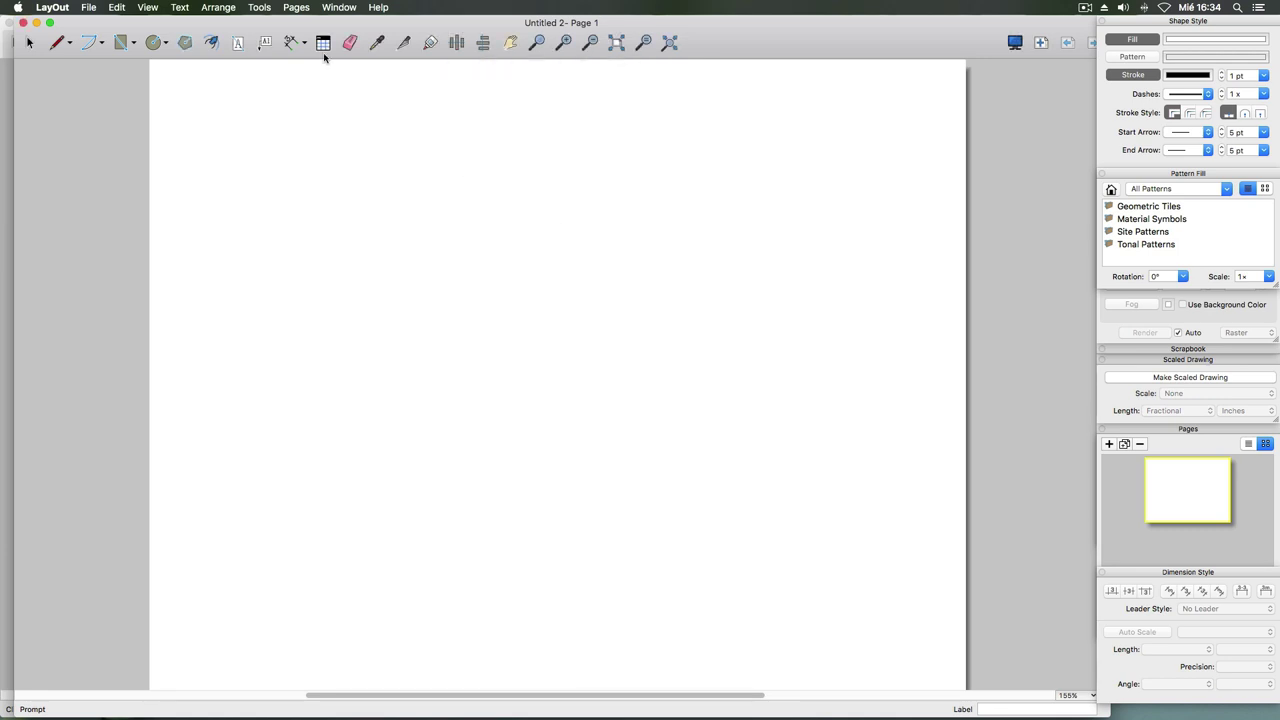
pyautogui.click(89, 7)
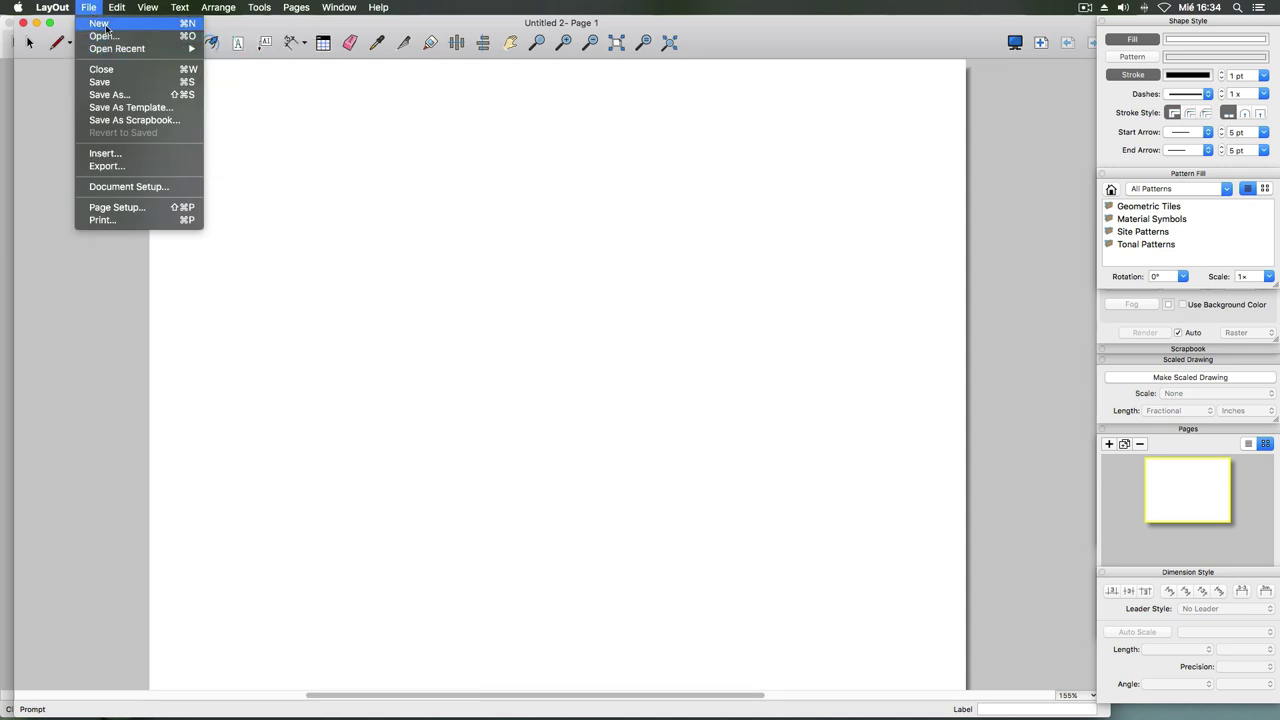
pyautogui.click(100, 26)
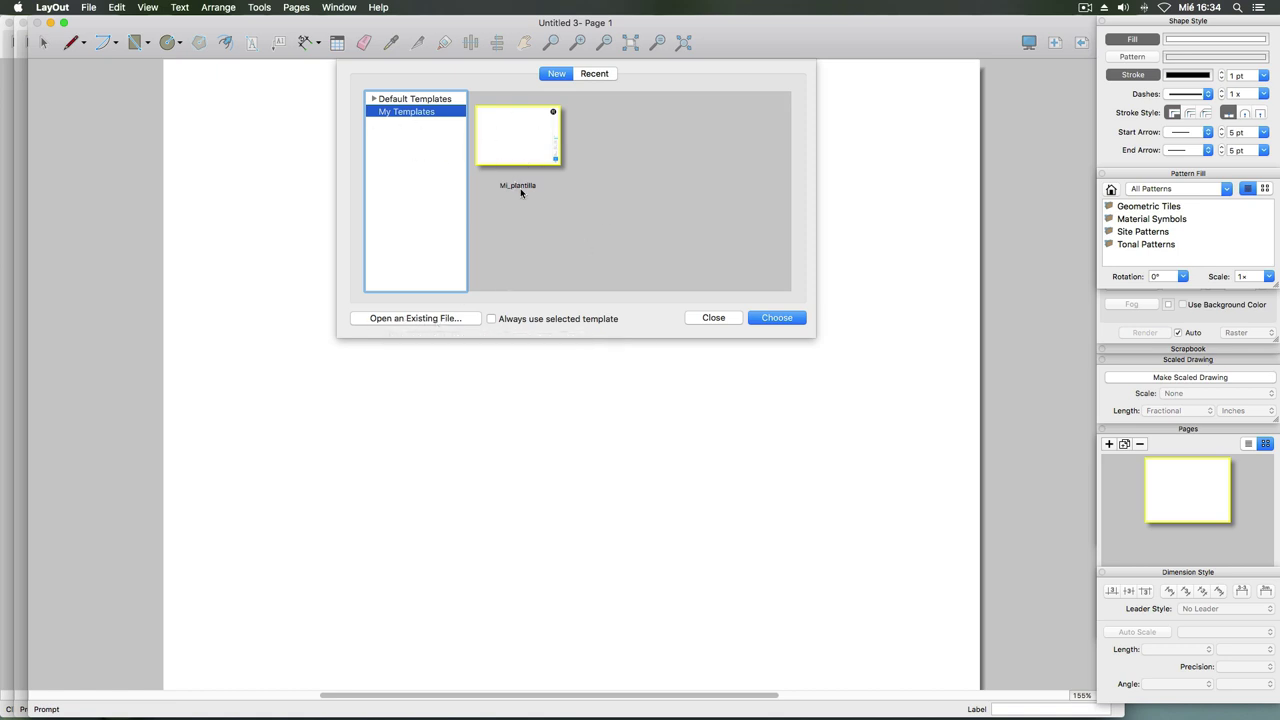
pyautogui.click(707, 317)
pyautogui.click(88, 7)
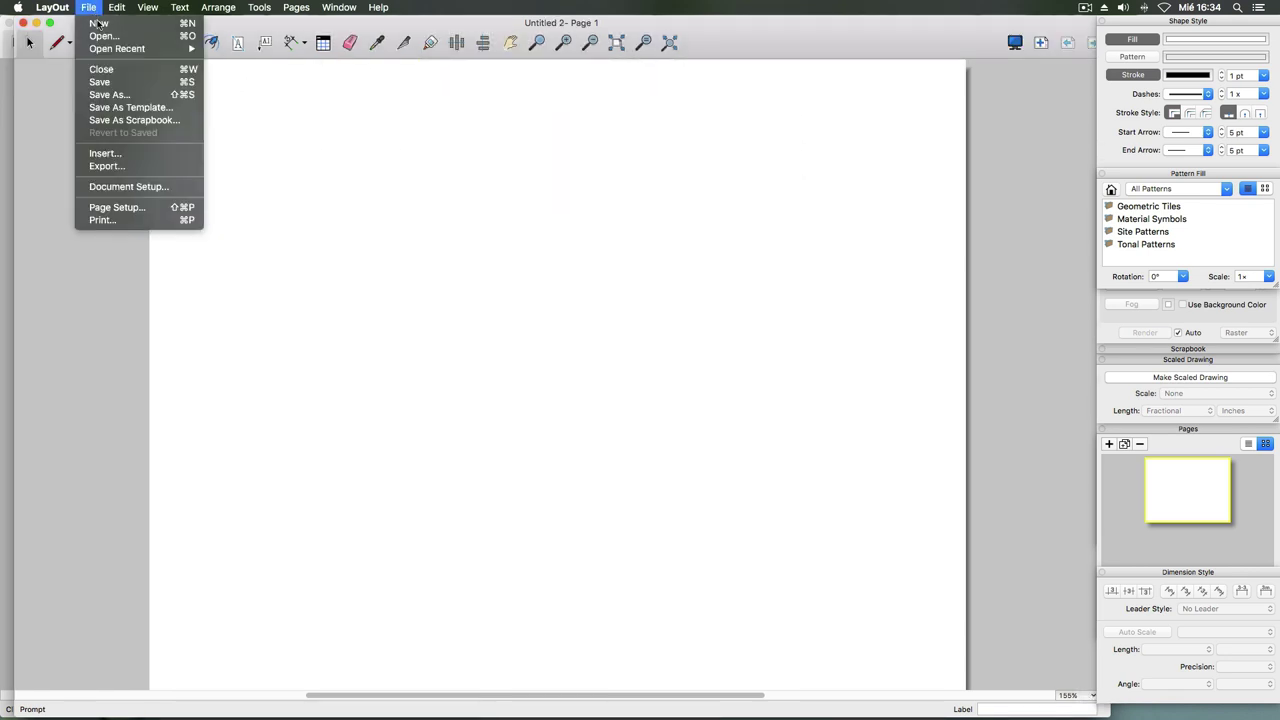
pyautogui.click(140, 107)
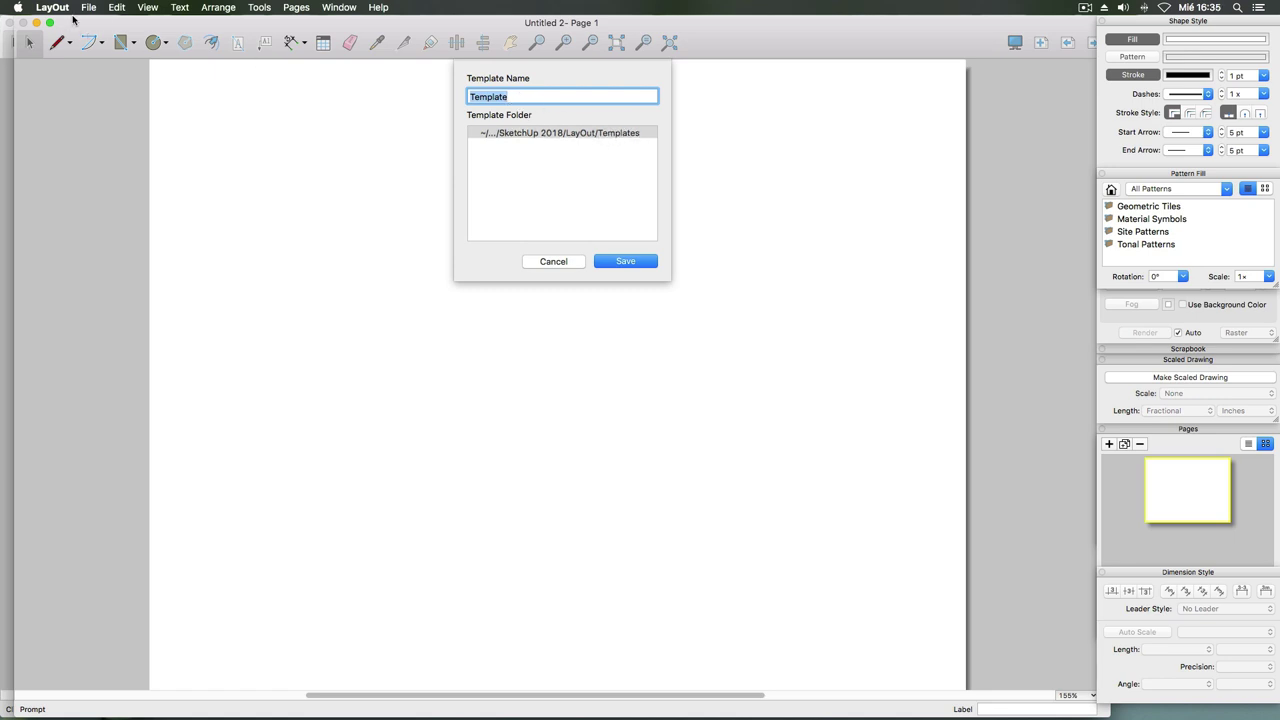
pyautogui.click(553, 261)
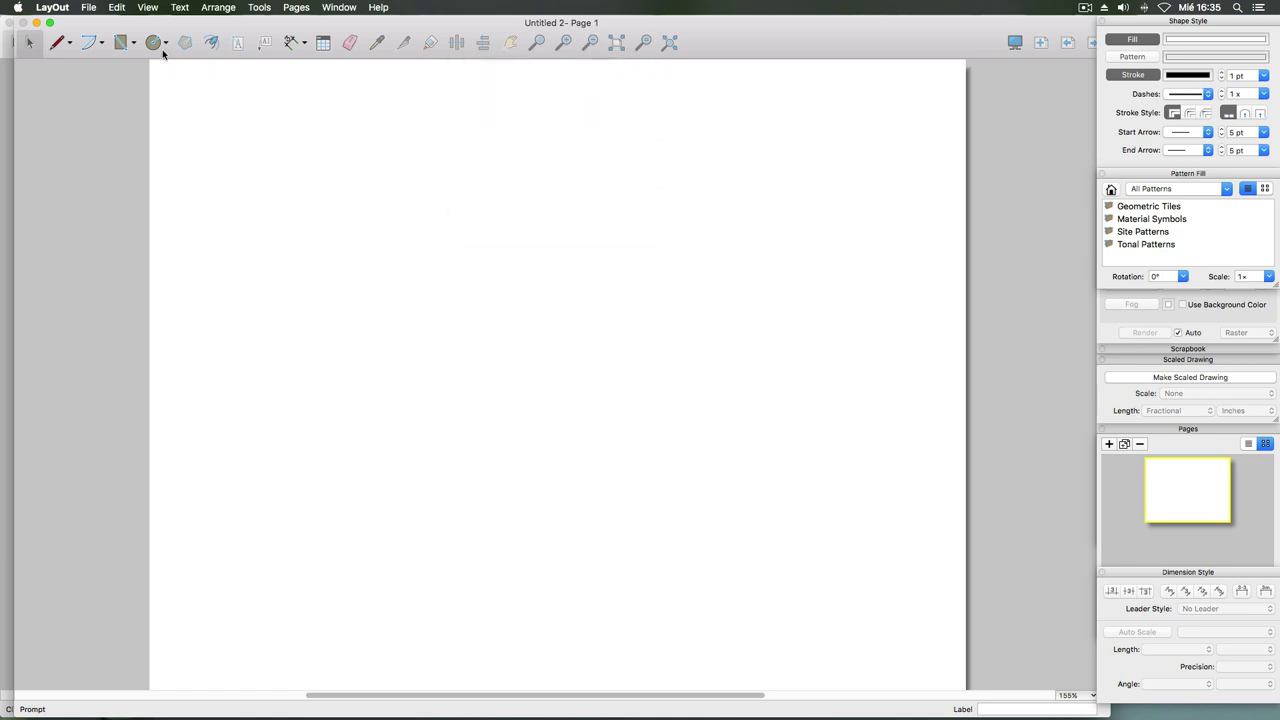
pyautogui.click(88, 8)
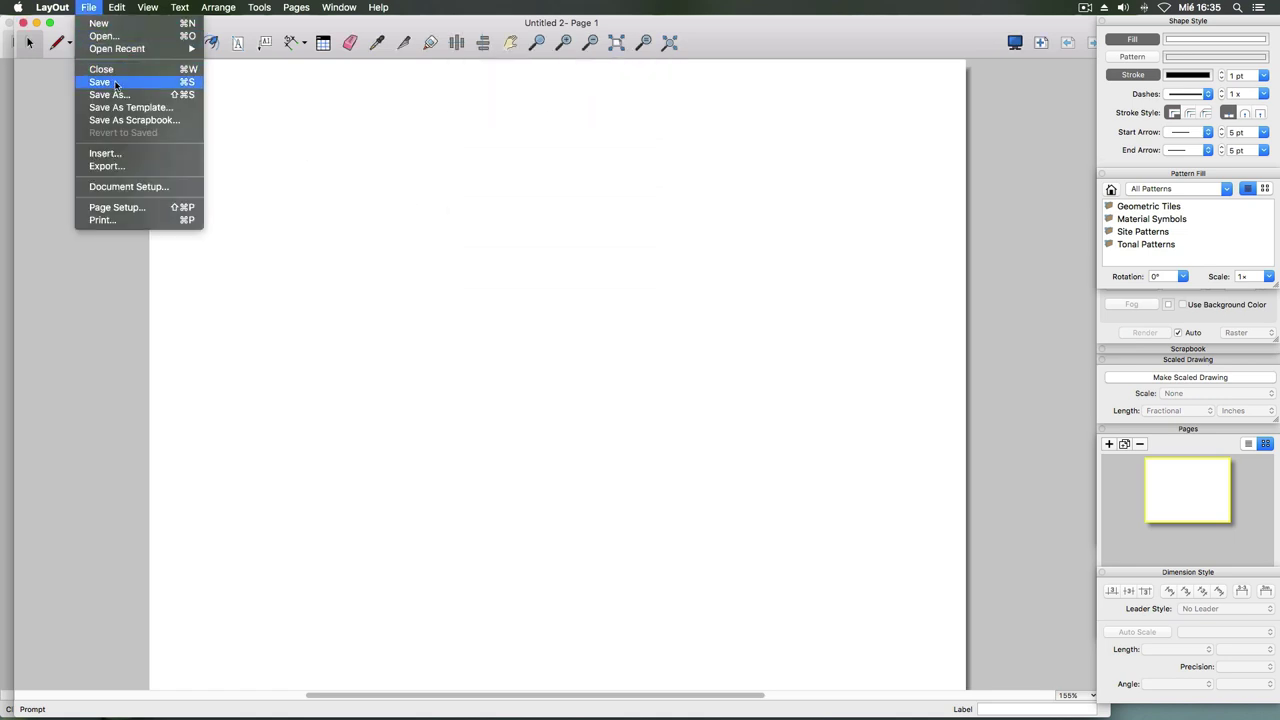
pyautogui.click(119, 97)
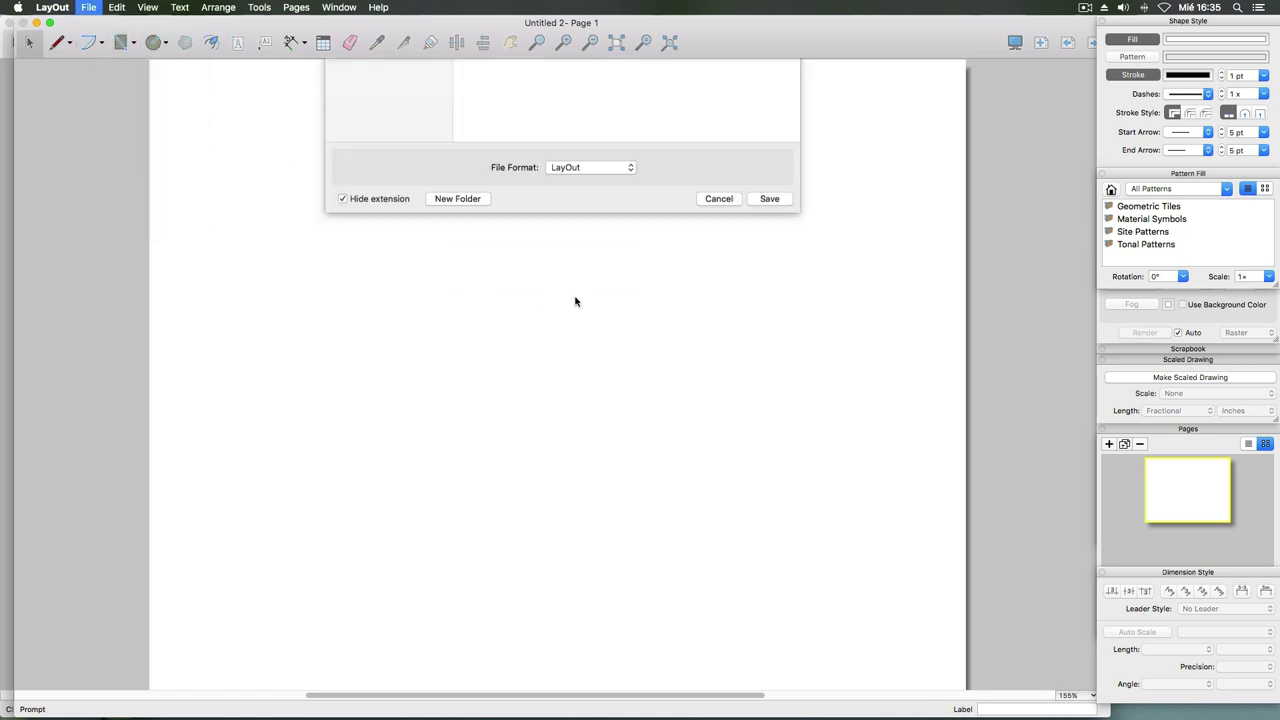
pyautogui.click(599, 405)
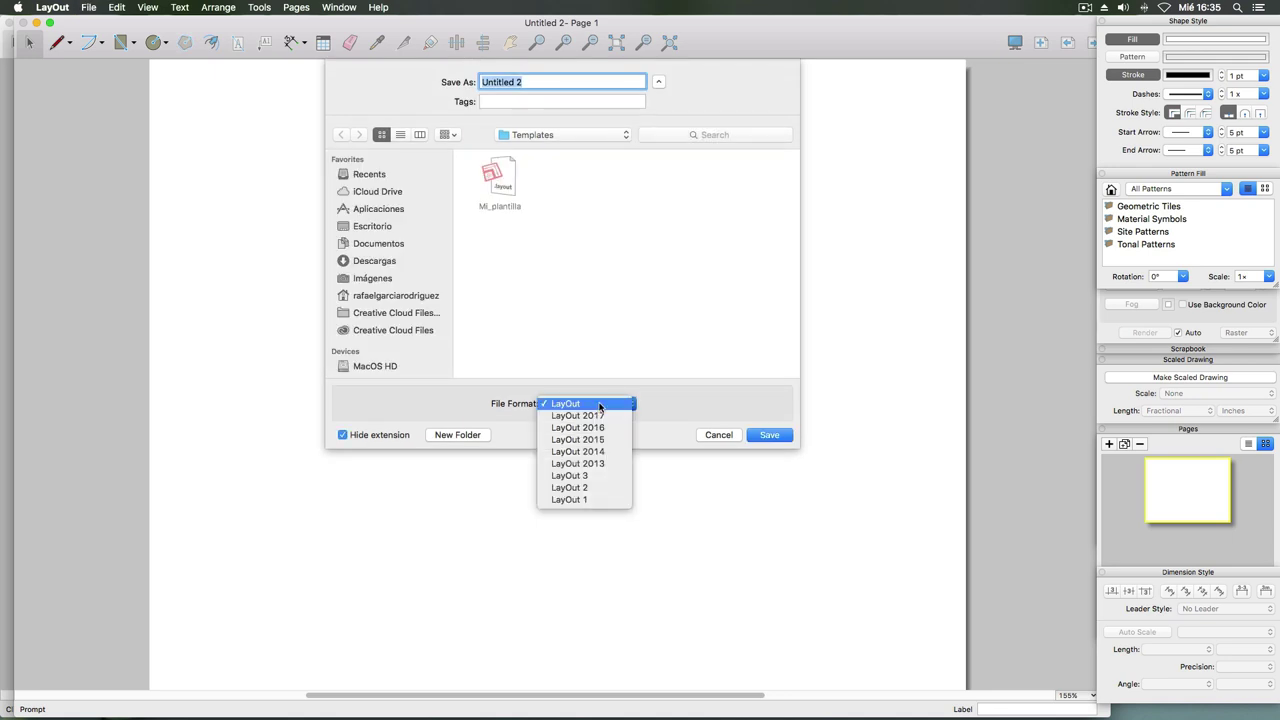
pyautogui.click(637, 334)
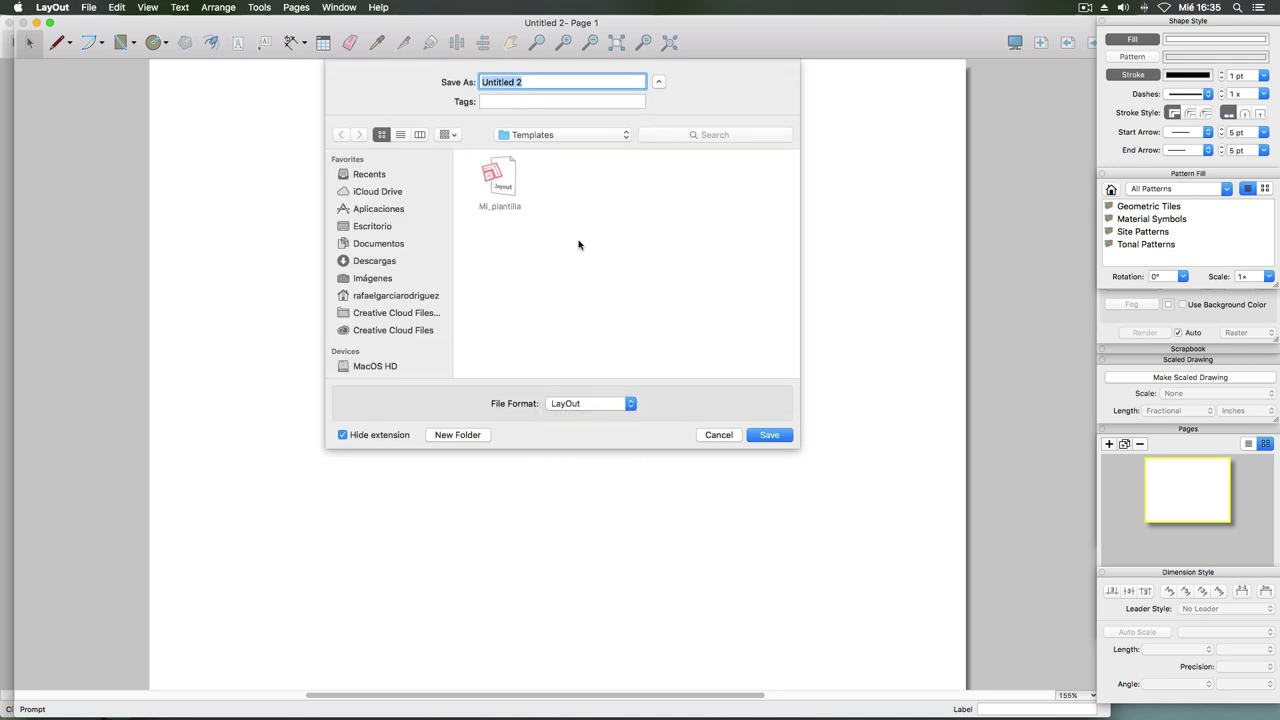
pyautogui.click(718, 435)
pyautogui.click(89, 7)
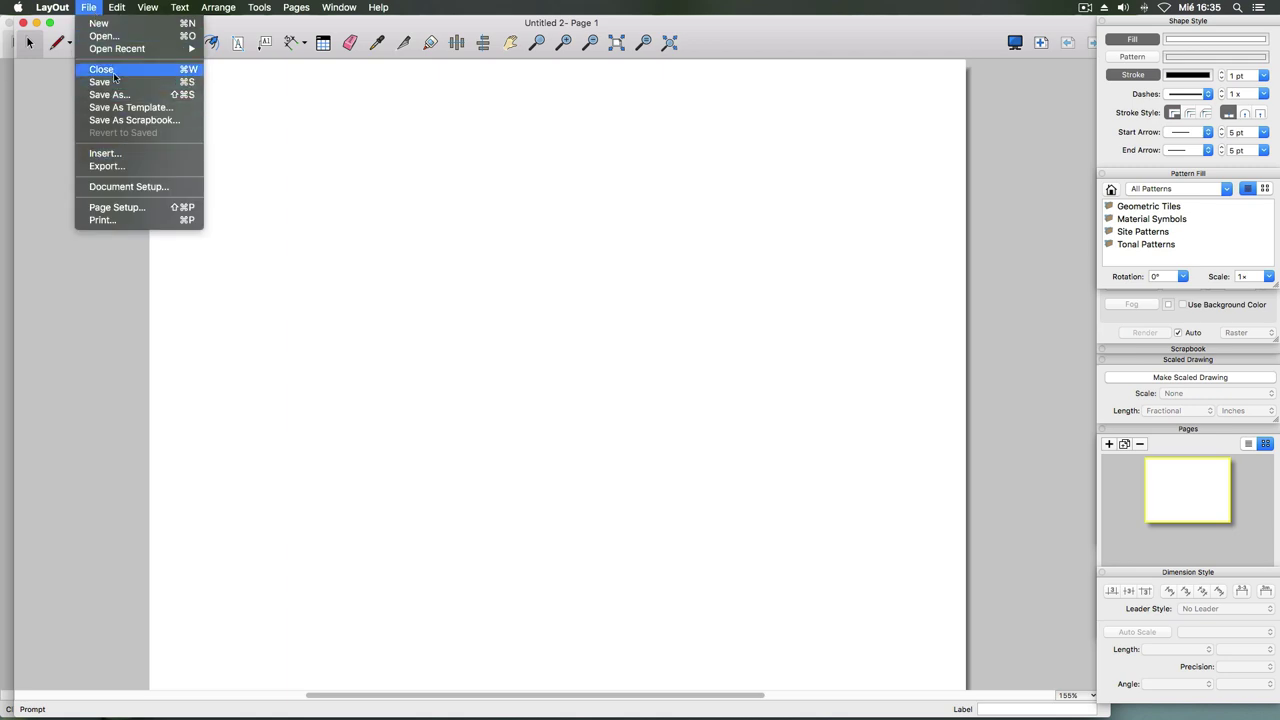
pyautogui.click(114, 36)
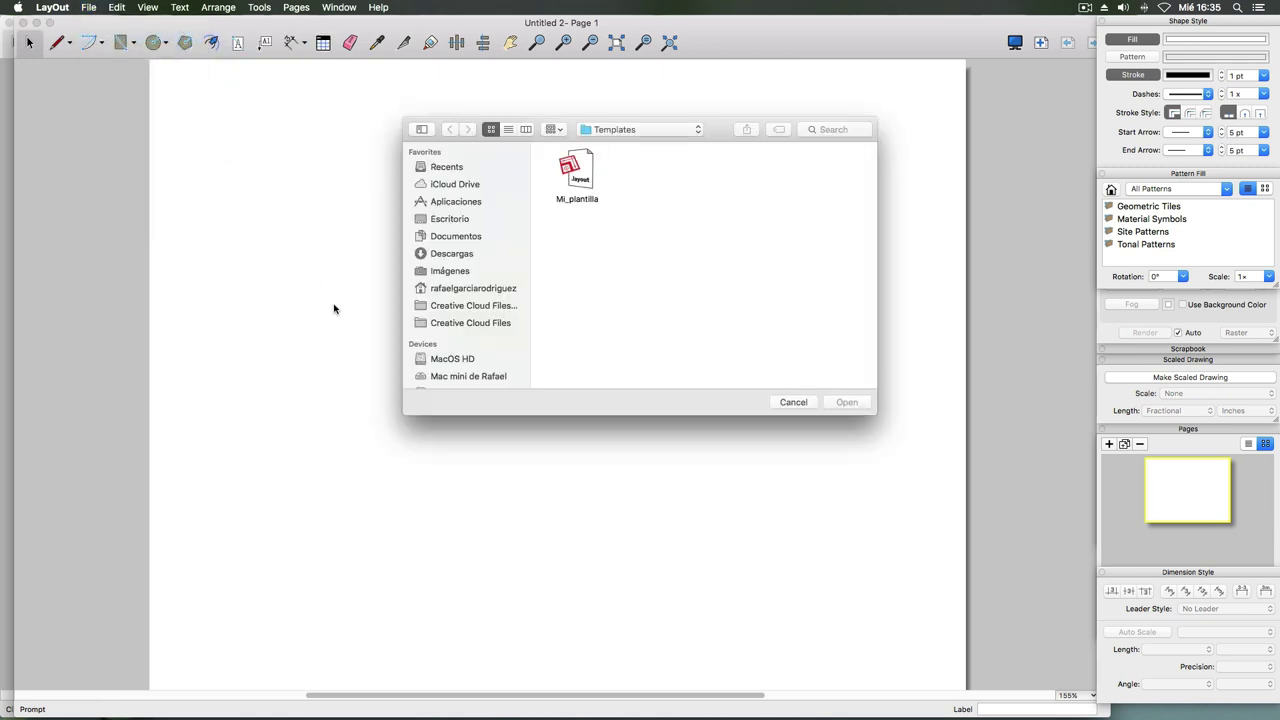
pyautogui.rightClick(582, 178)
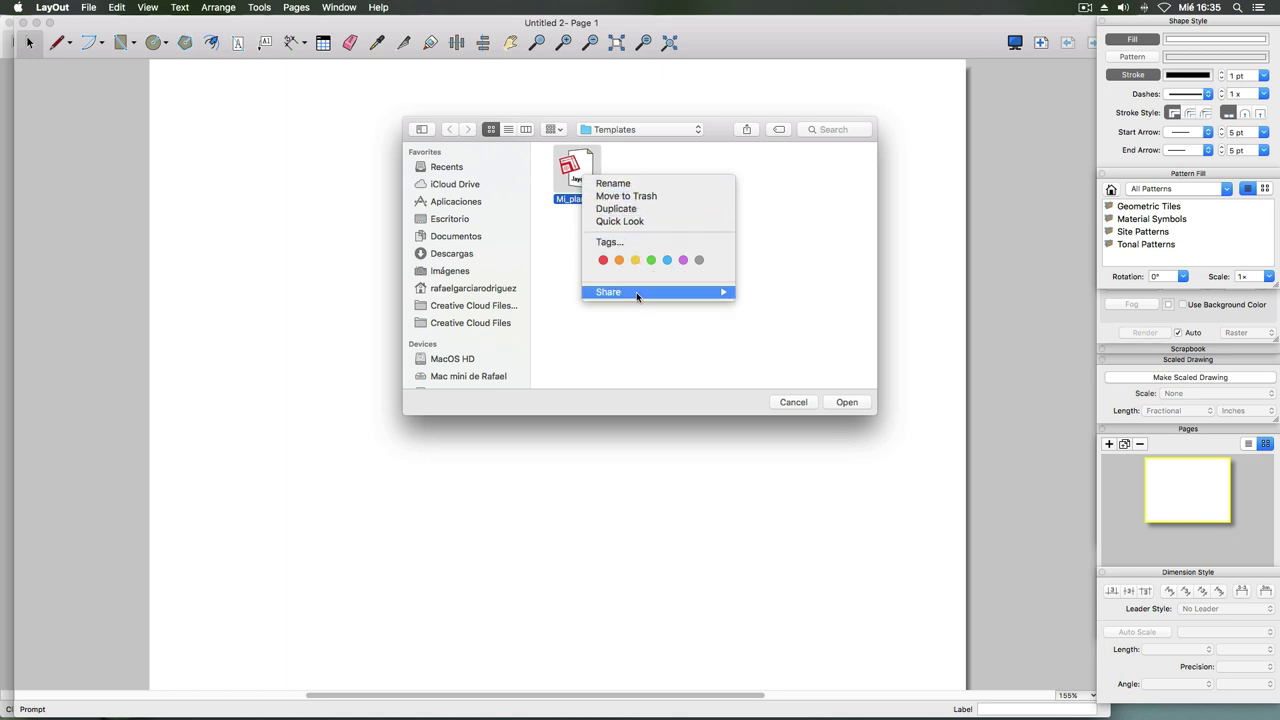
pyautogui.moveTo(640, 292)
pyautogui.click(588, 168)
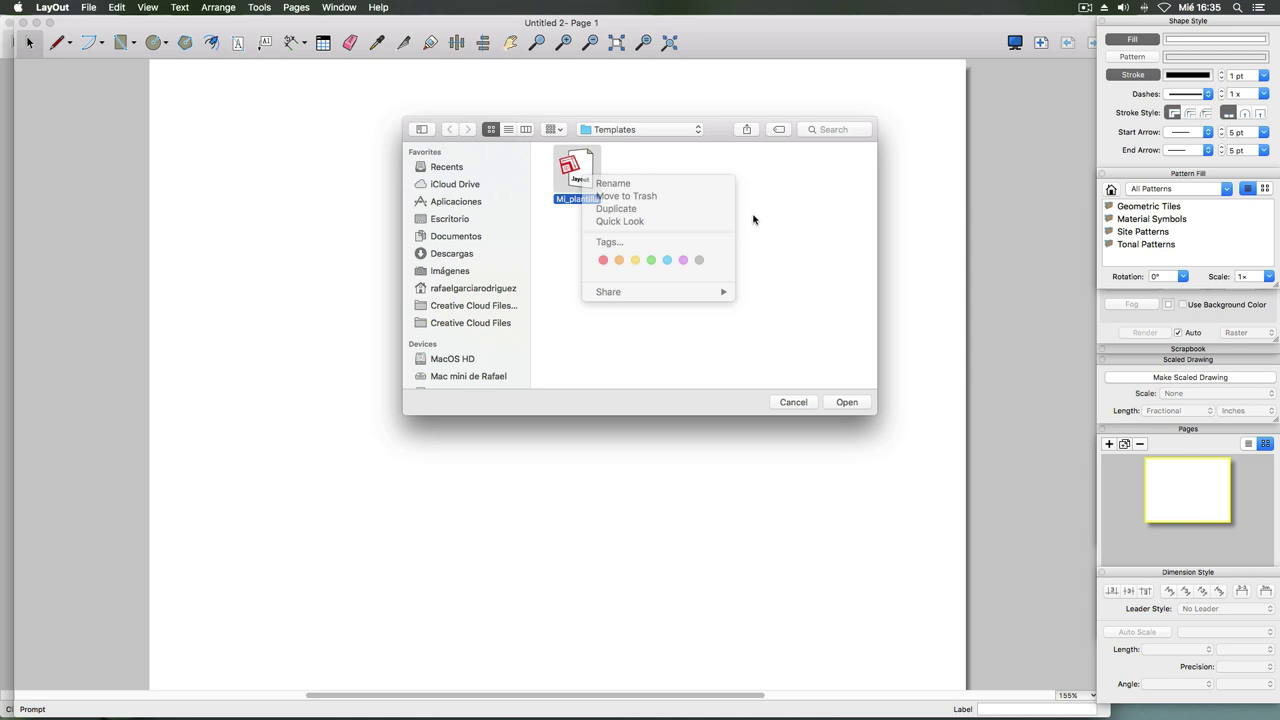
pyautogui.rightClick(588, 168)
pyautogui.click(637, 161)
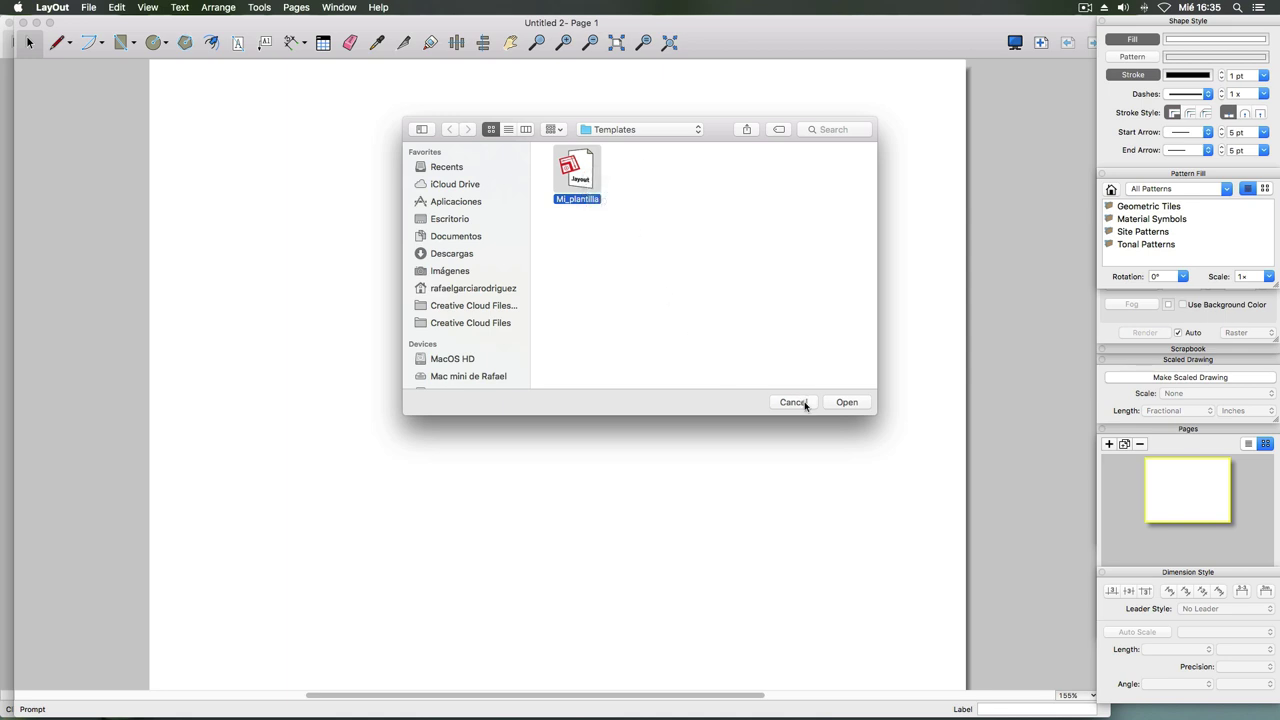
pyautogui.click(805, 404)
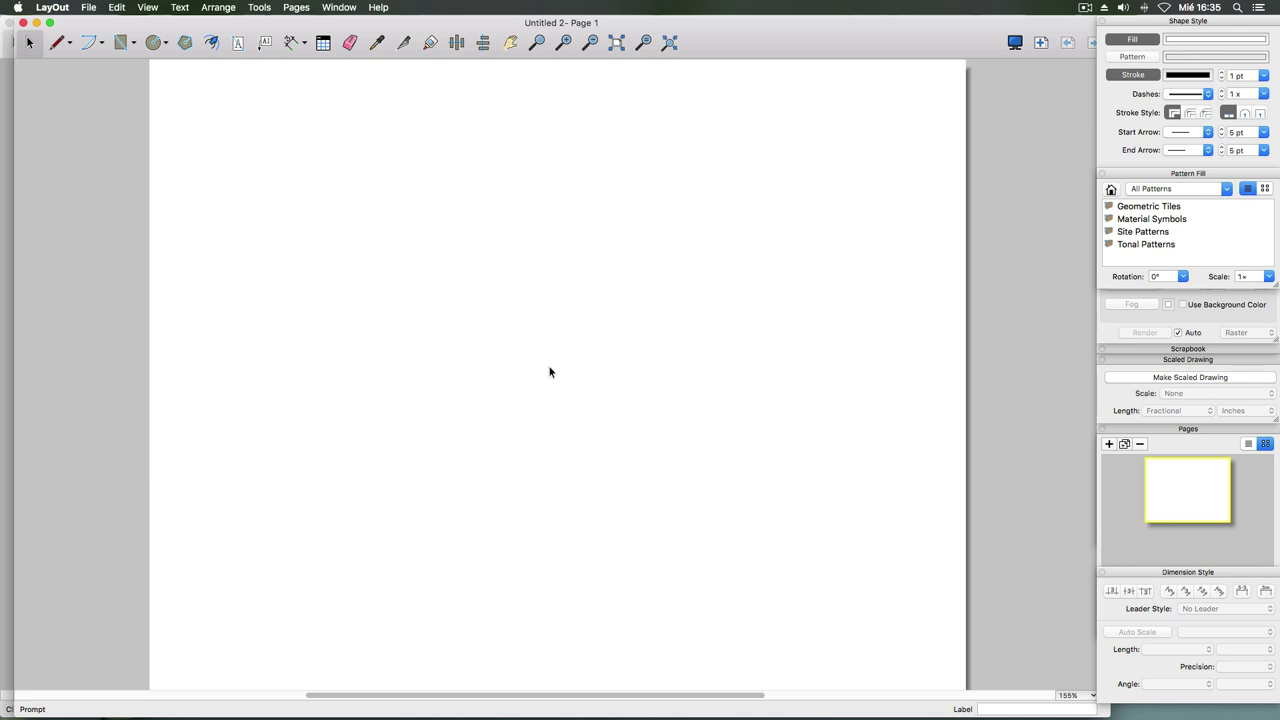
# - Close the blank Untitled 2, then marquee-select and deselect the border and title-block items
pyautogui.scroll(2, 549, 372)
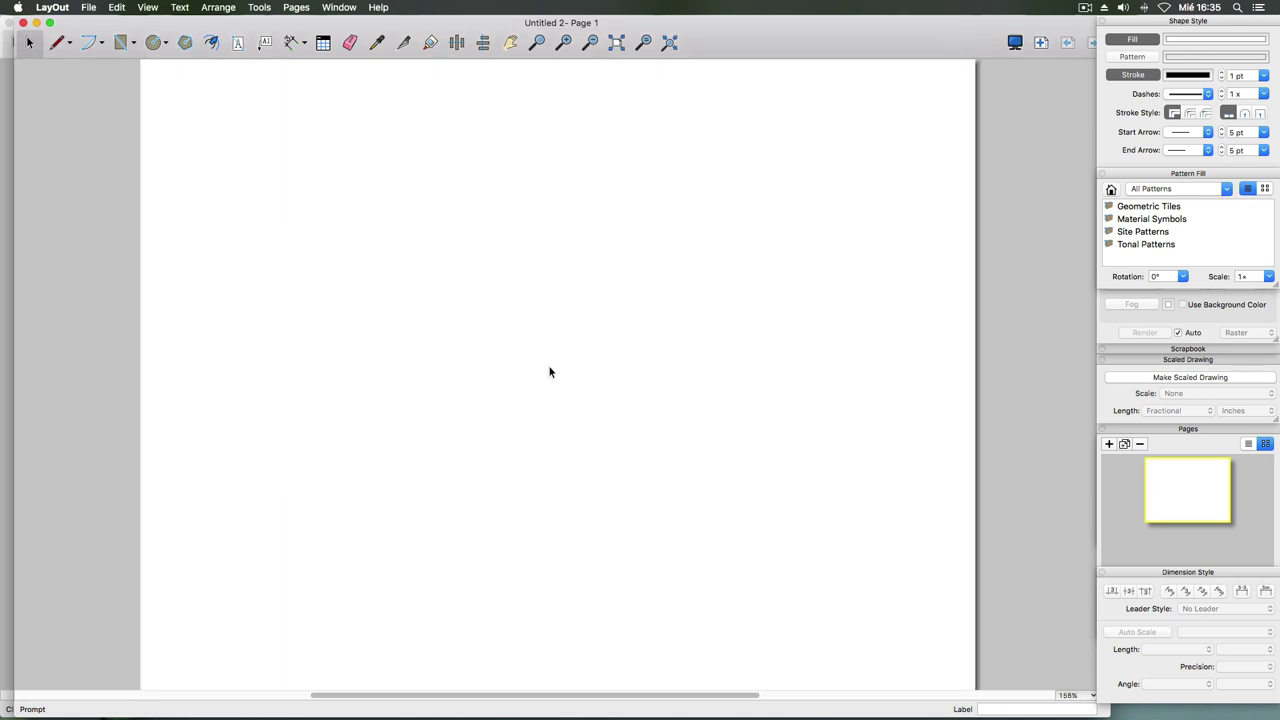
pyautogui.click(23, 22)
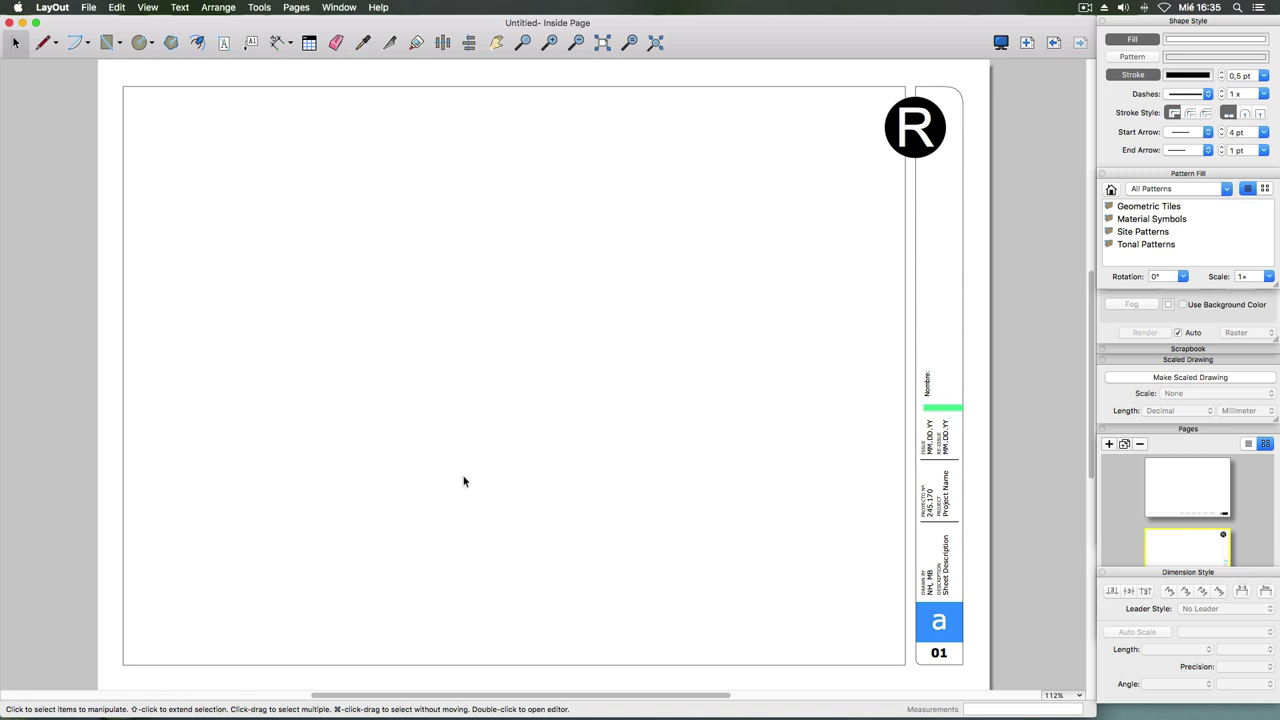
pyautogui.moveTo(962, 190); pyautogui.dragTo(800, 328)
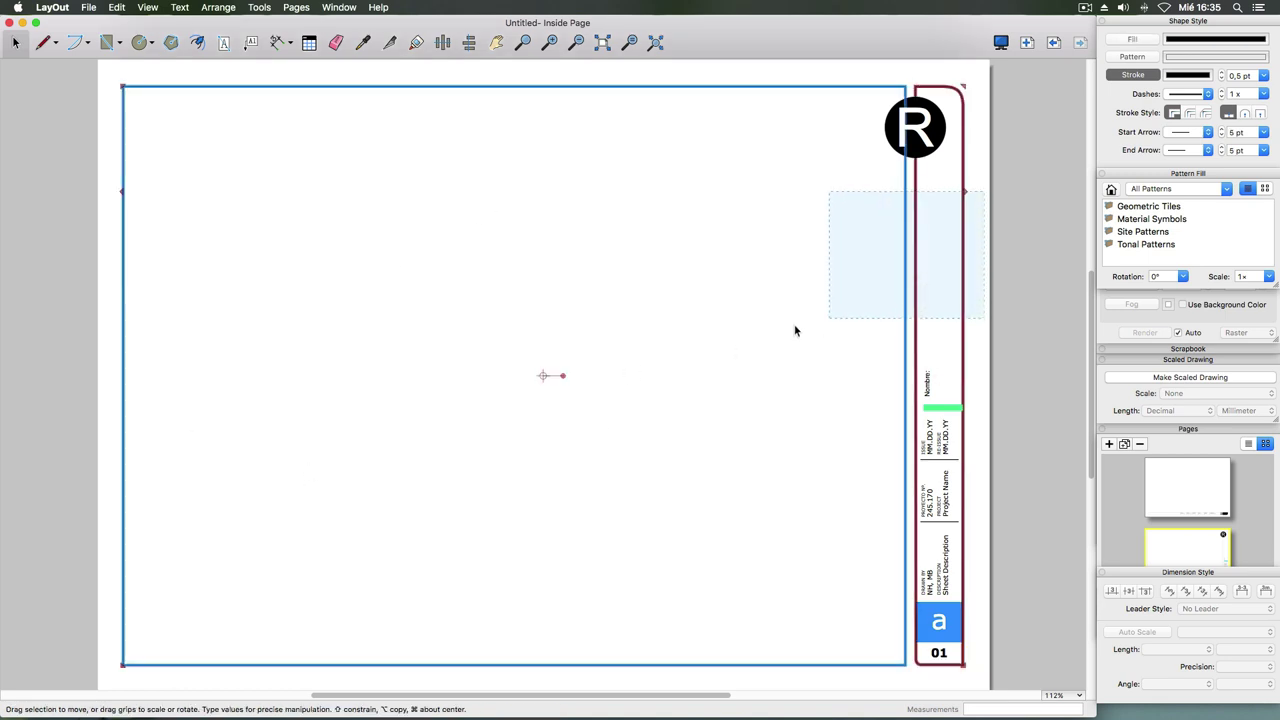
pyautogui.click(1059, 340)
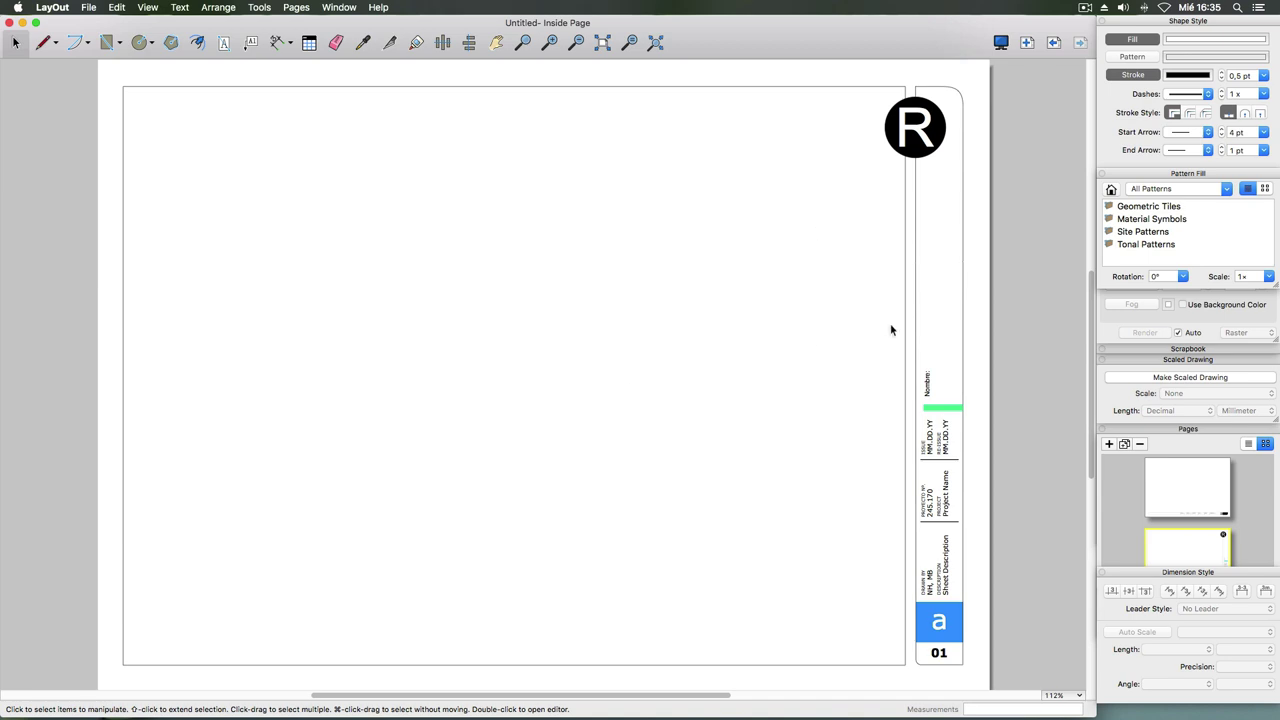
pyautogui.moveTo(984, 305); pyautogui.dragTo(920, 385)
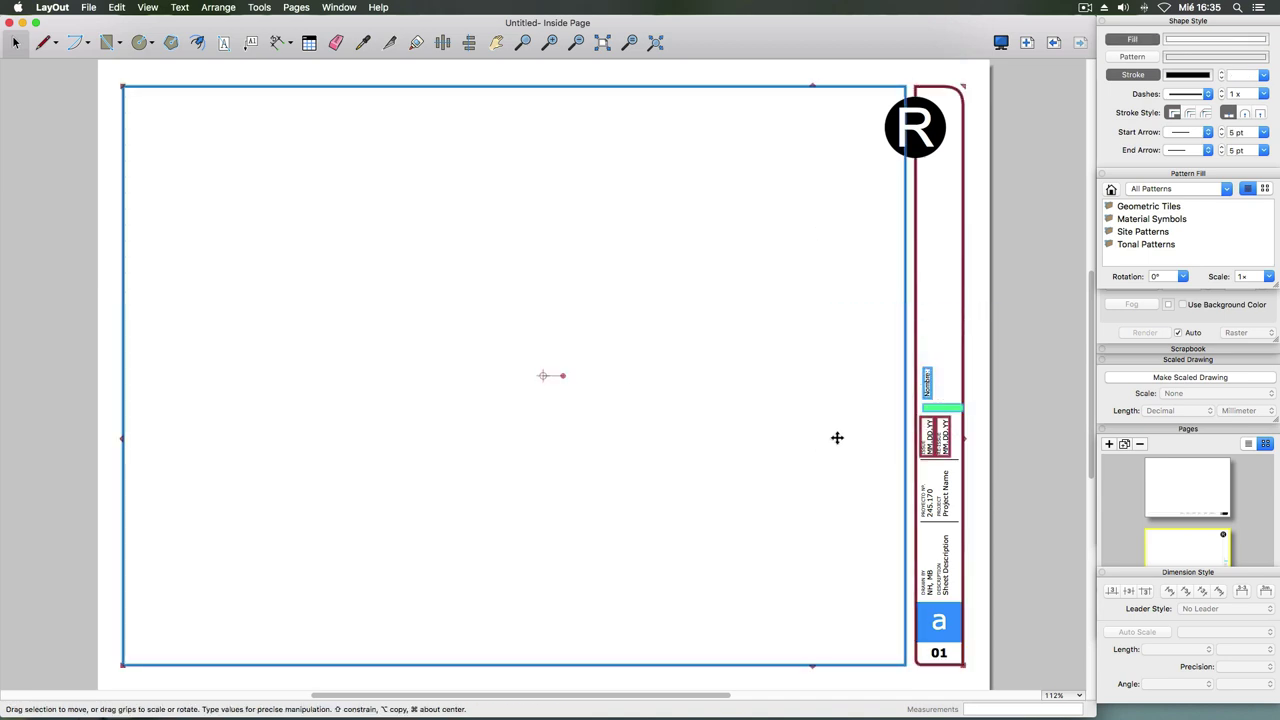
pyautogui.click(1043, 459)
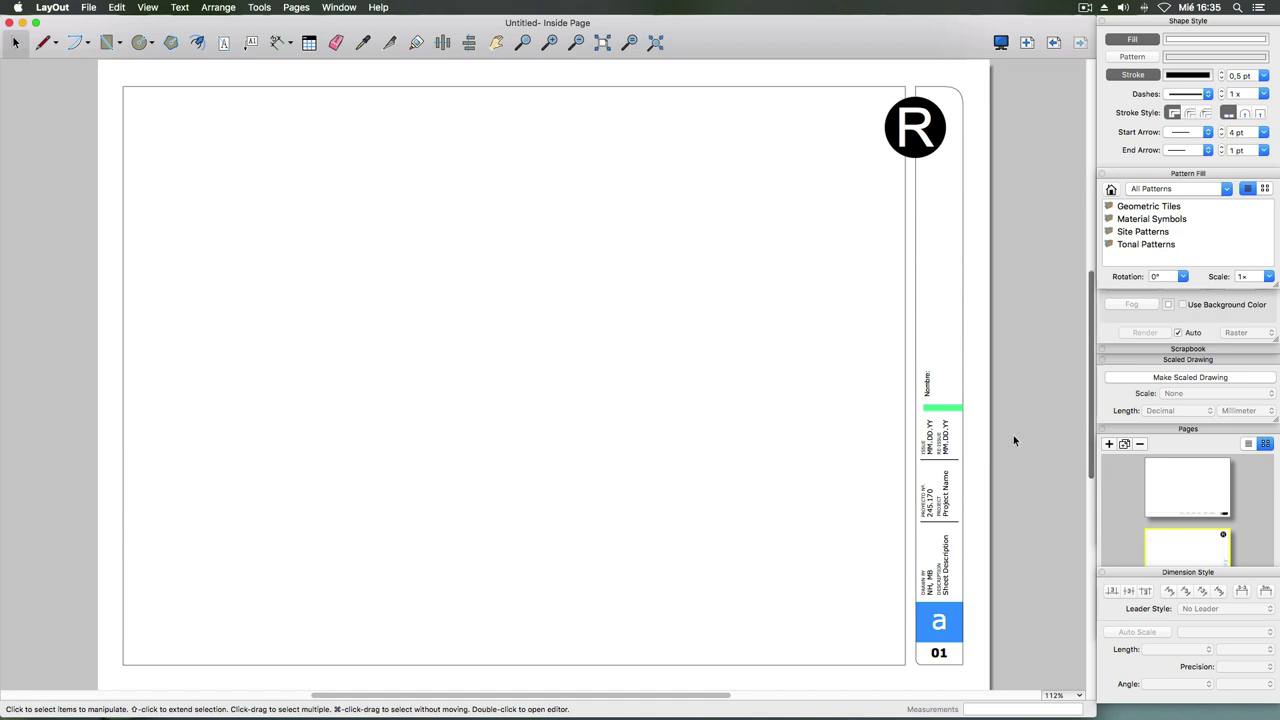
pyautogui.moveTo(1020, 416); pyautogui.dragTo(880, 510)
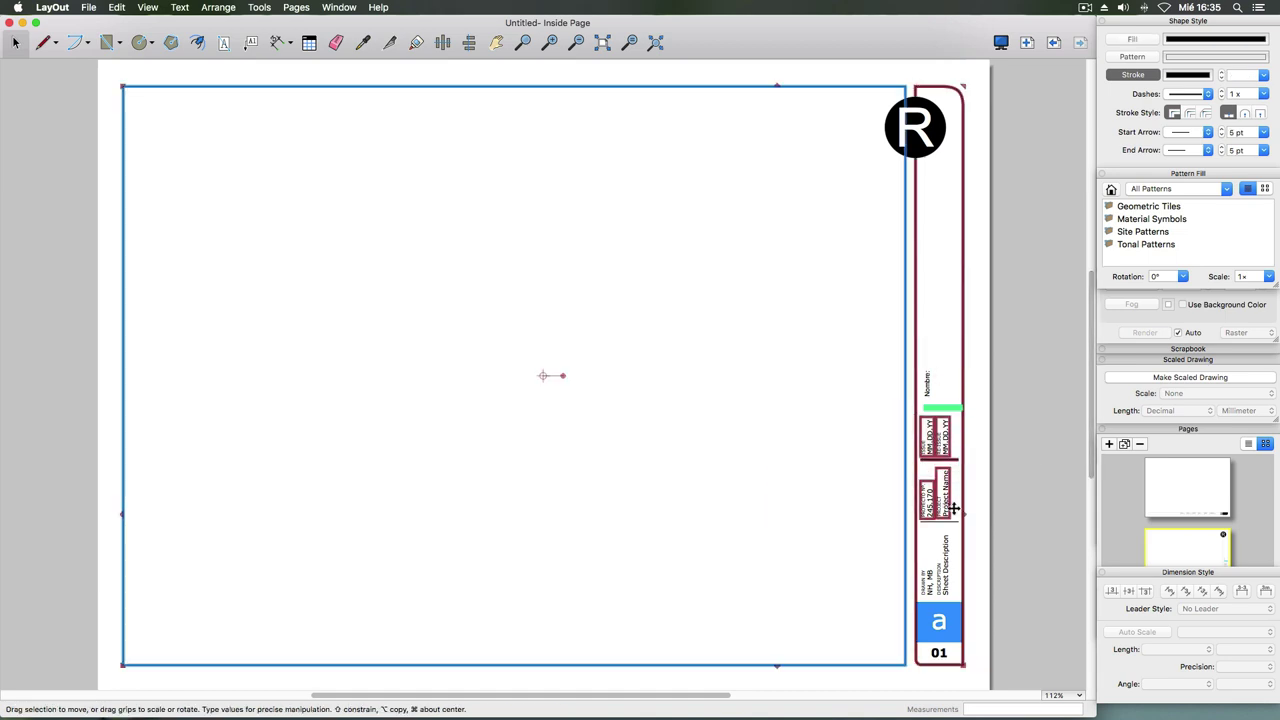
pyautogui.click(1012, 500)
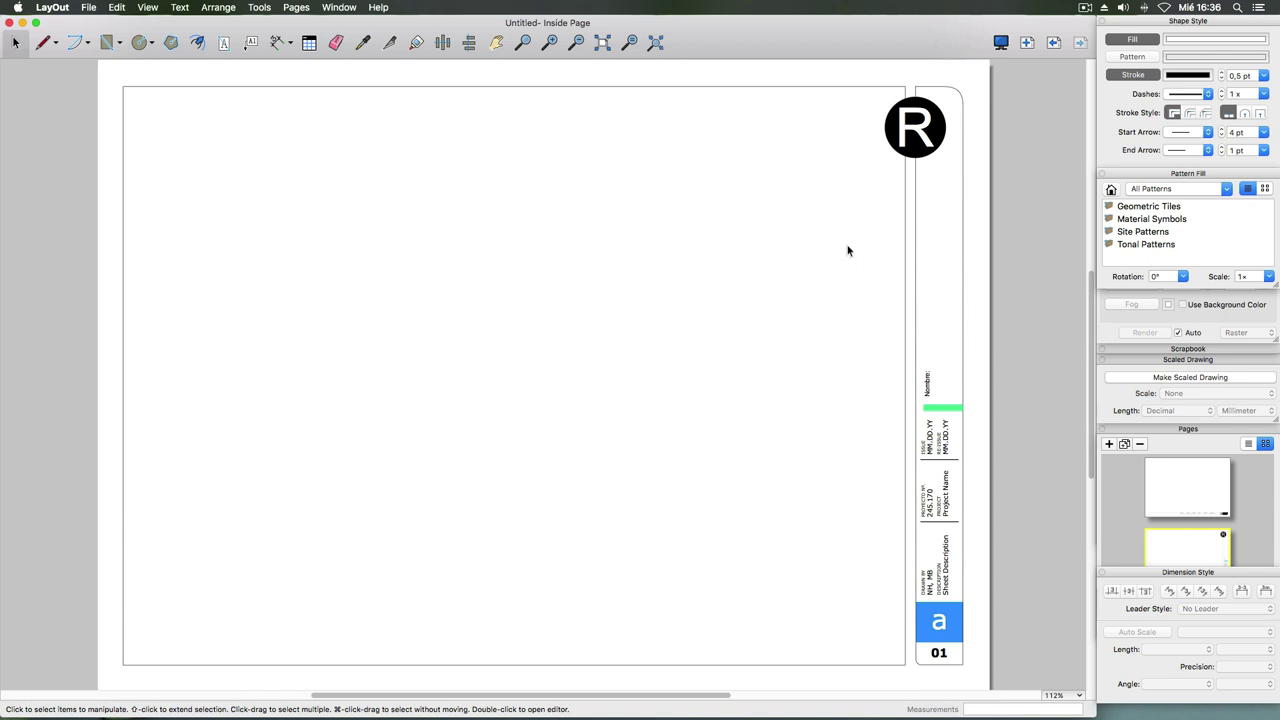
# - Show the Layers panel, collapsing the Scrapbook and Pages panels to reveal it
pyautogui.click(338, 8)
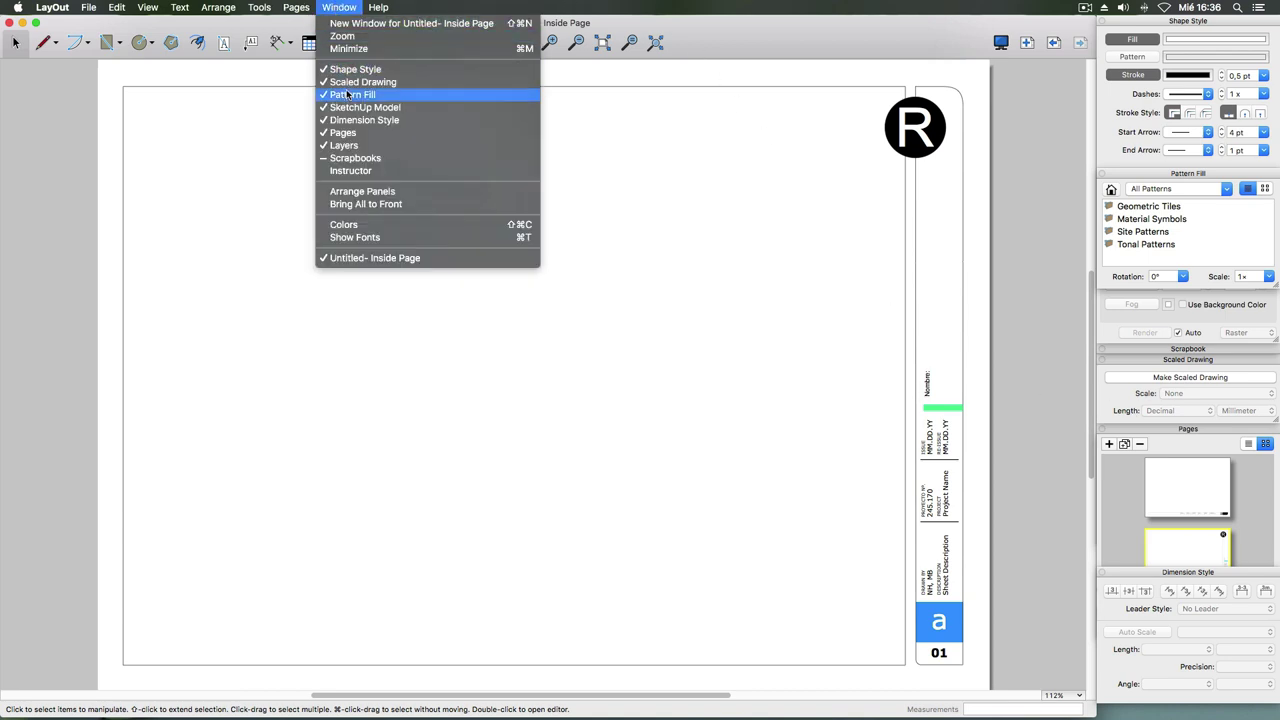
pyautogui.click(360, 146)
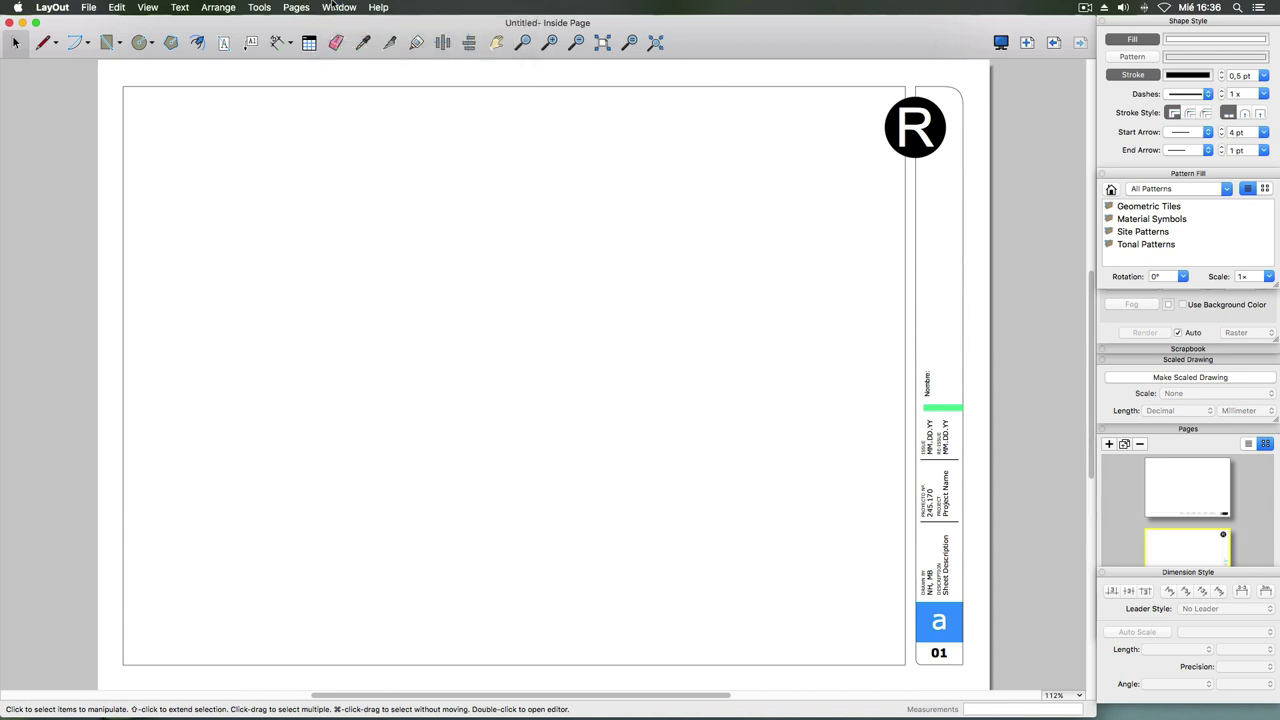
pyautogui.click(334, 6)
pyautogui.click(340, 146)
pyautogui.click(1185, 349)
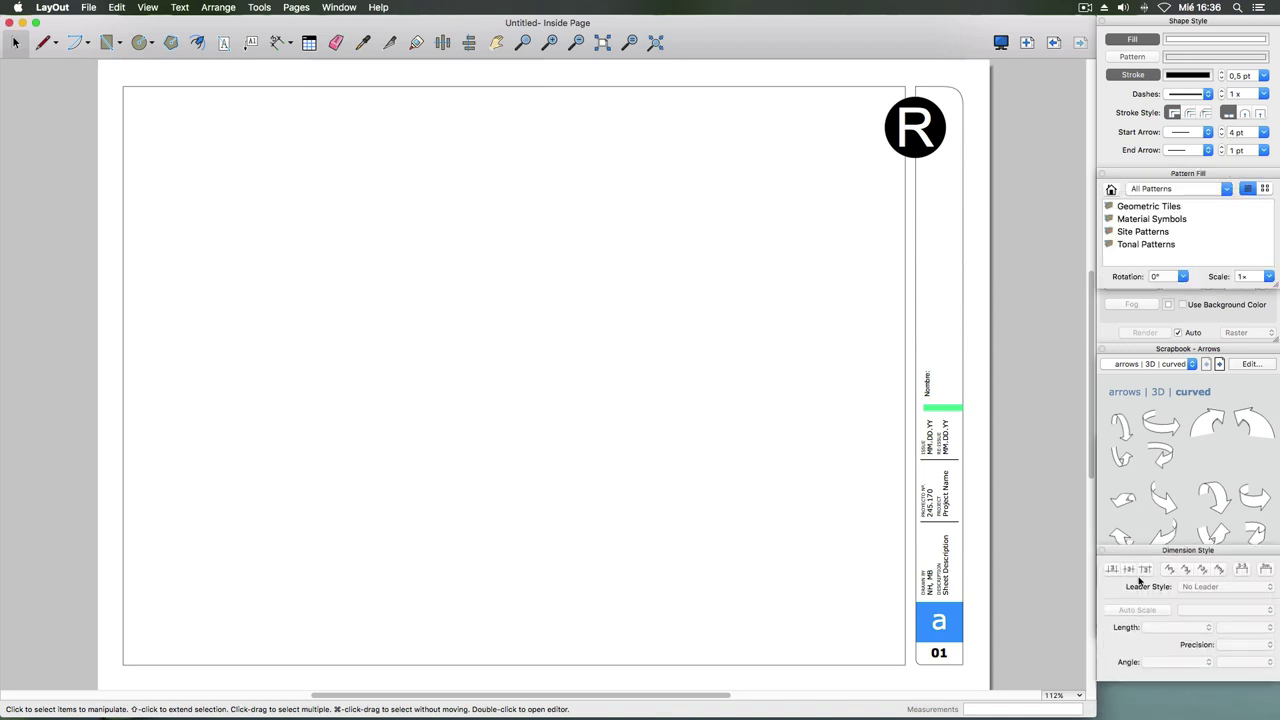
pyautogui.click(1163, 349)
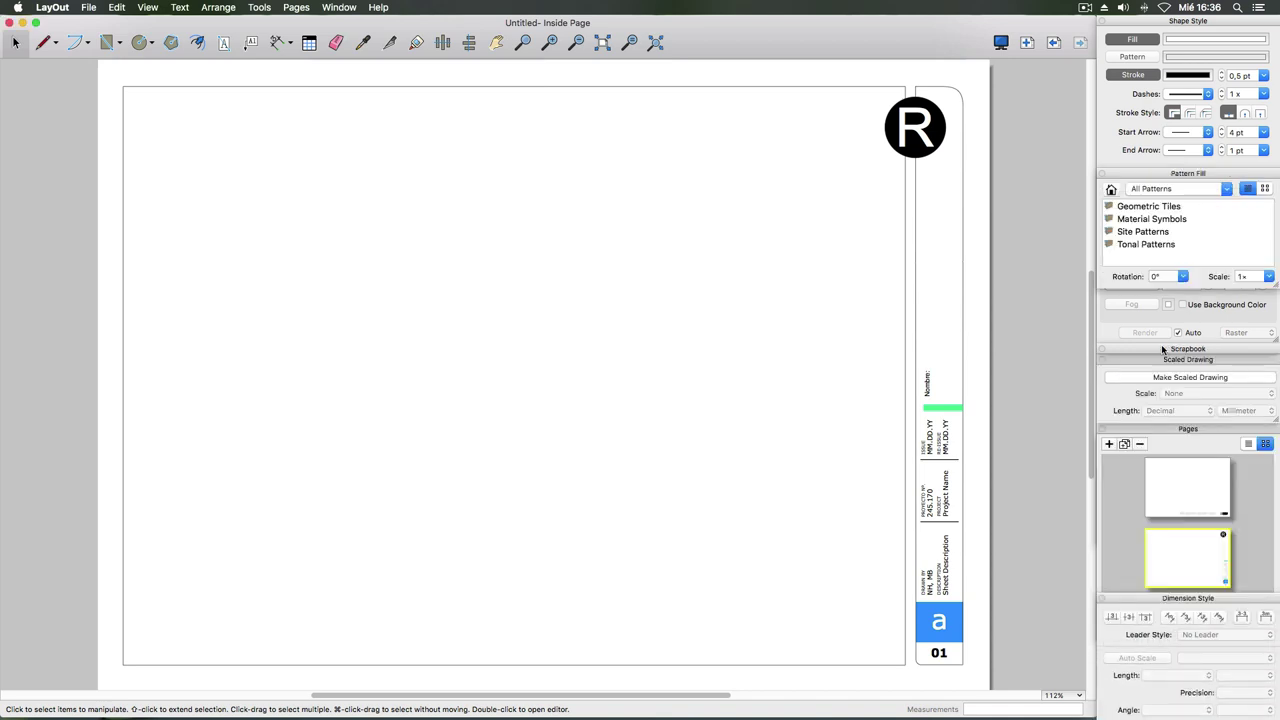
pyautogui.click(1164, 431)
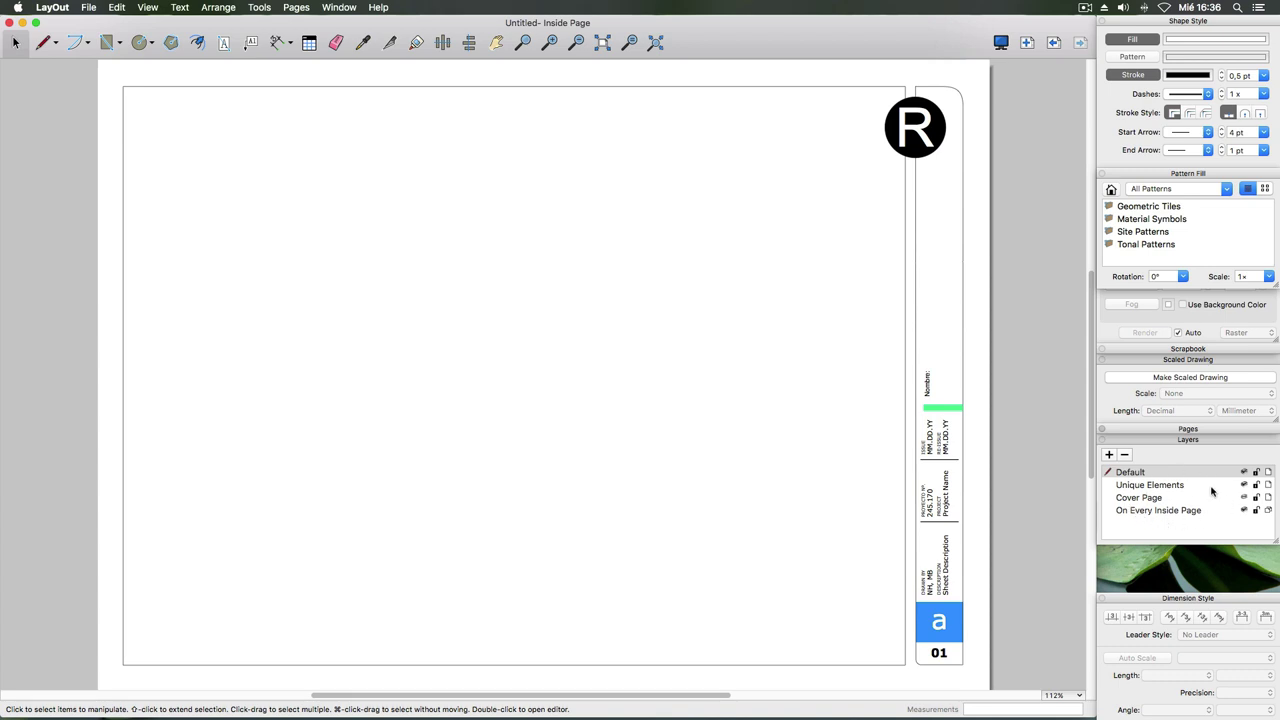
# - Lock the Default, Unique Elements and Cover Page layers, then try selecting the title-block items
pyautogui.click(1257, 473)
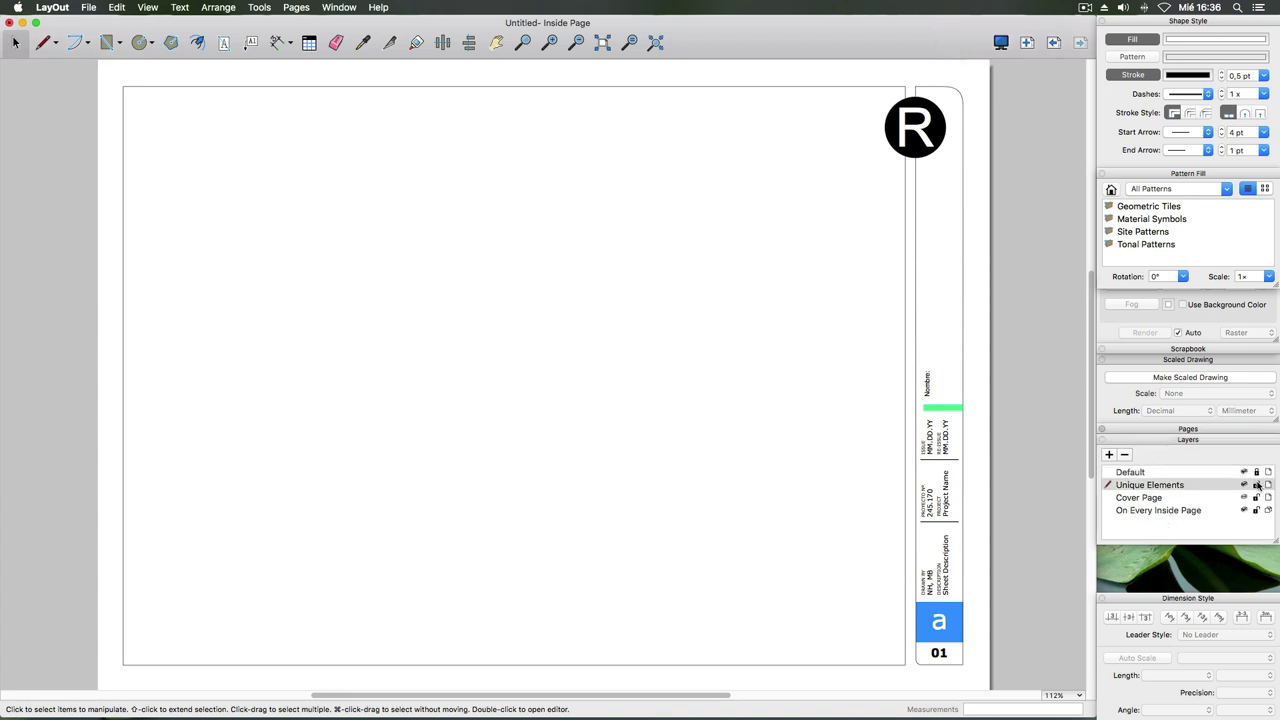
pyautogui.click(1257, 485)
pyautogui.click(1257, 498)
pyautogui.click(1257, 511)
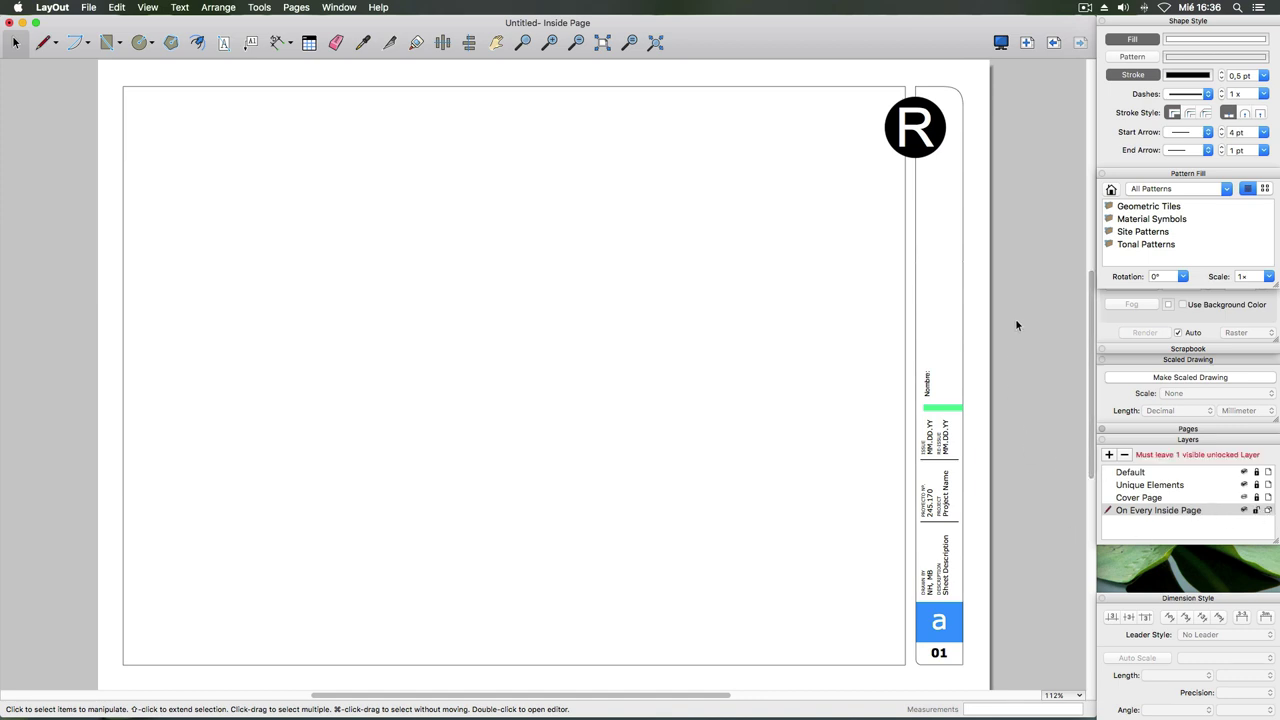
pyautogui.moveTo(1015, 318); pyautogui.dragTo(768, 496)
pyautogui.moveTo(1010, 349); pyautogui.dragTo(716, 526)
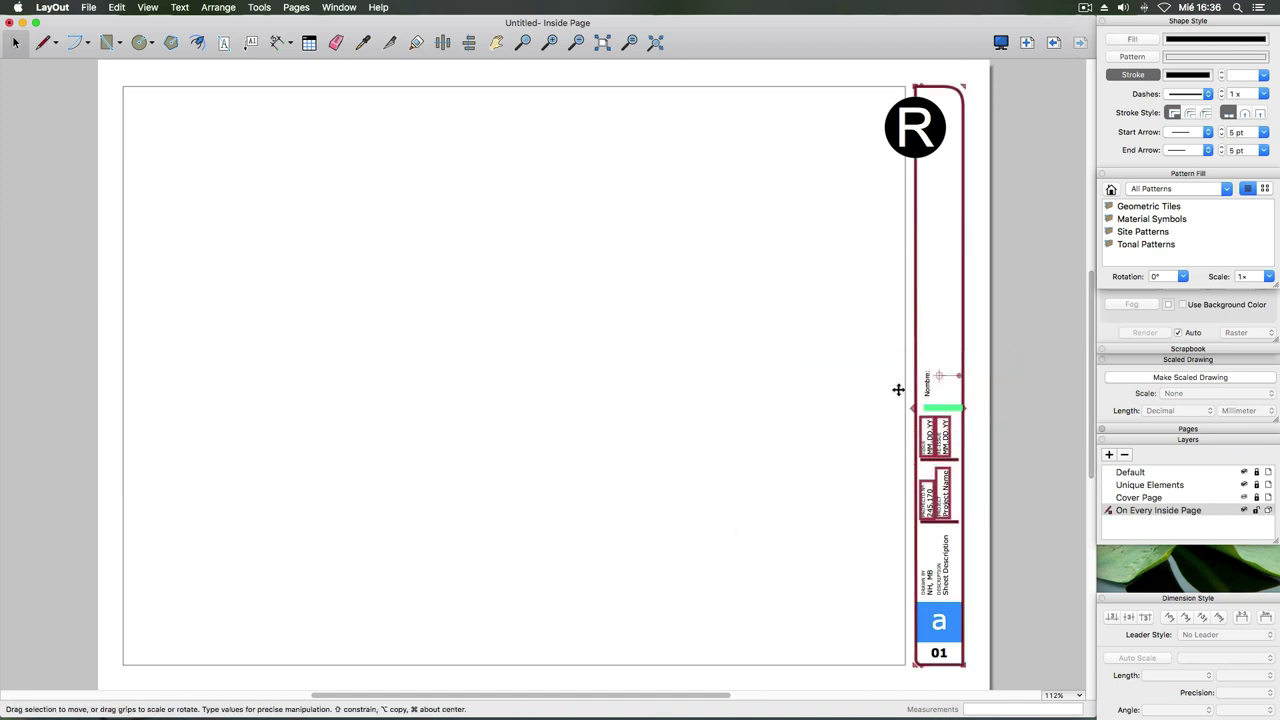
pyautogui.click(995, 453)
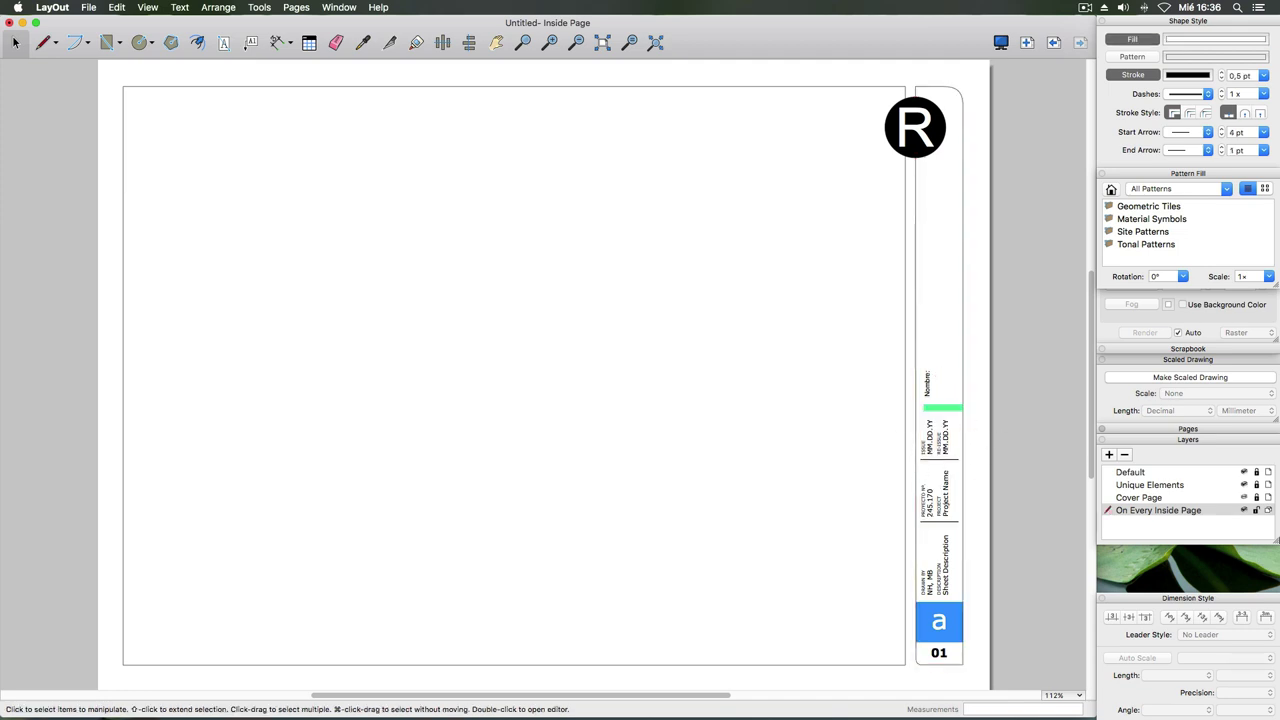
pyautogui.click(1256, 511)
# - Add a new layer, Layer 2, select its entities and try marquee-selecting around the title block
pyautogui.click(1108, 454)
pyautogui.click(1230, 532)
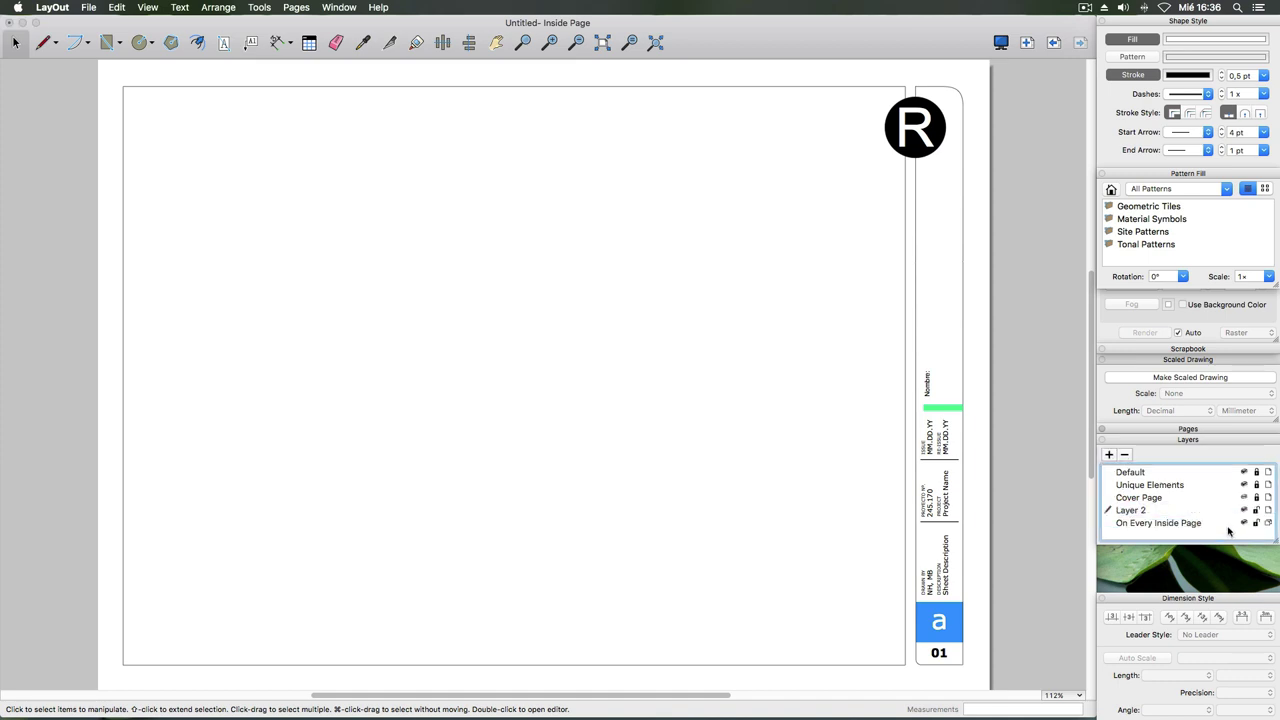
pyautogui.rightClick(1162, 512)
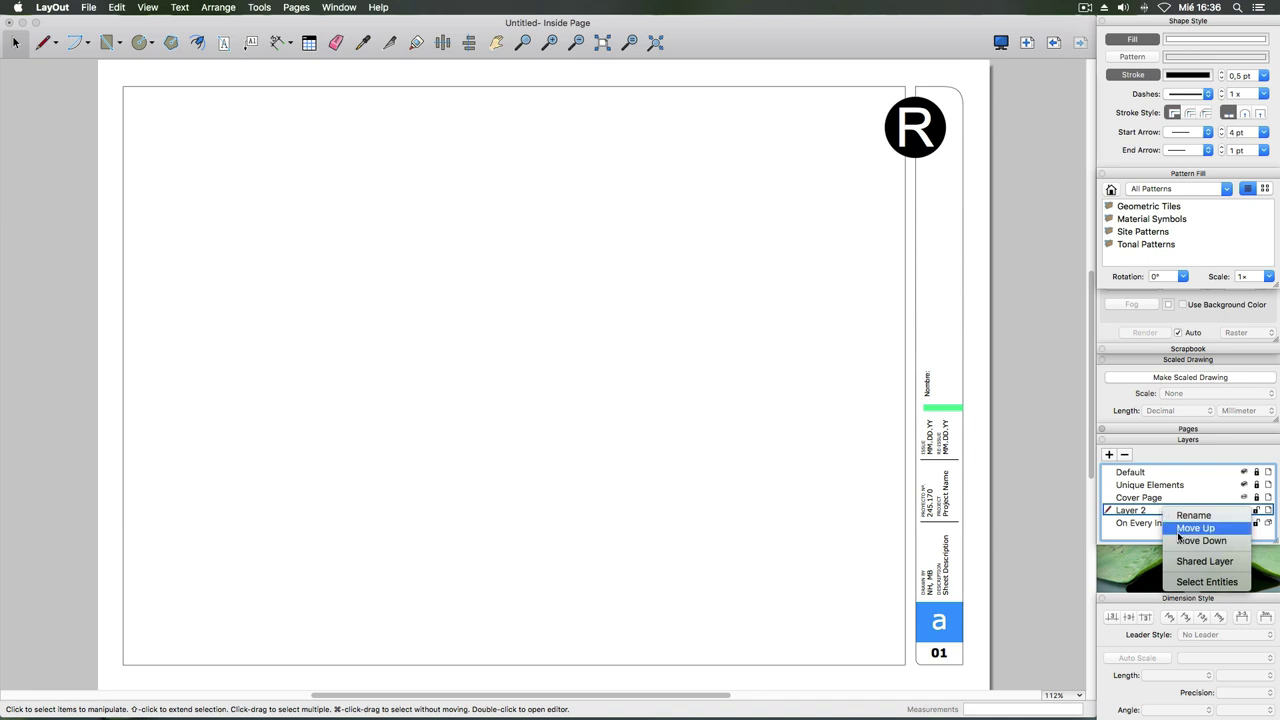
pyautogui.click(1196, 582)
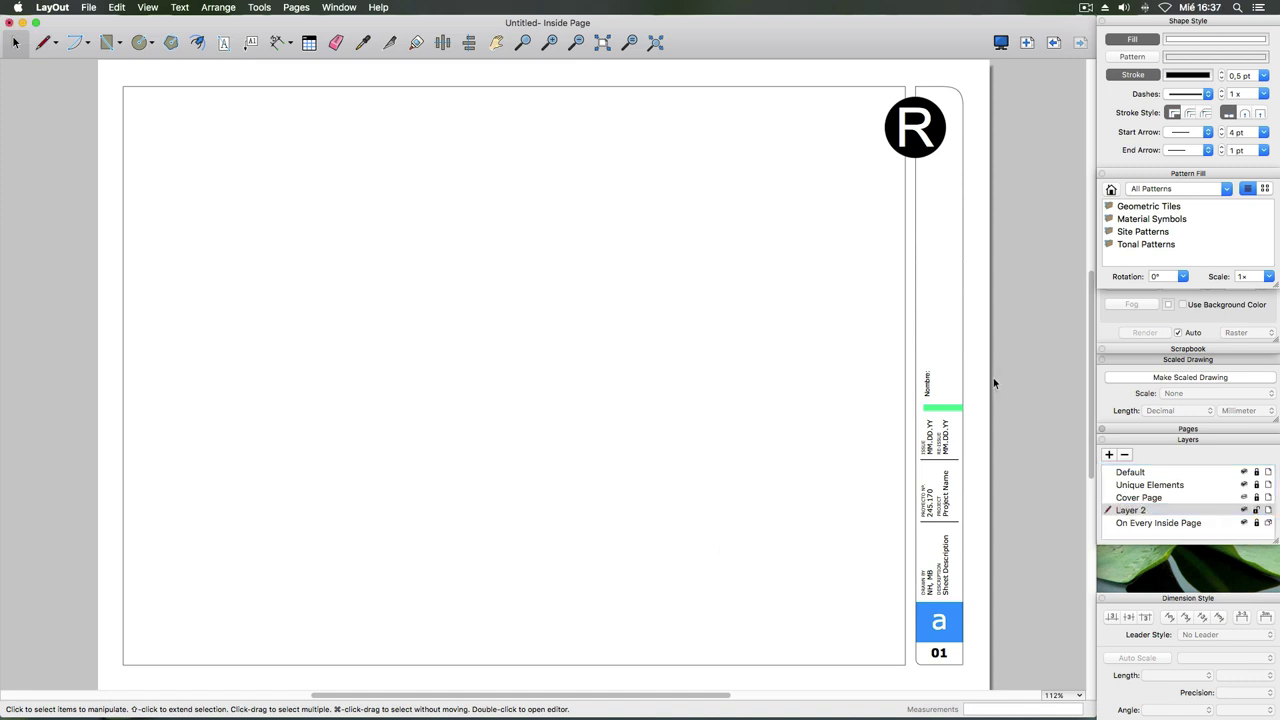
pyautogui.moveTo(1036, 330); pyautogui.dragTo(670, 497)
pyautogui.moveTo(984, 66); pyautogui.dragTo(690, 277)
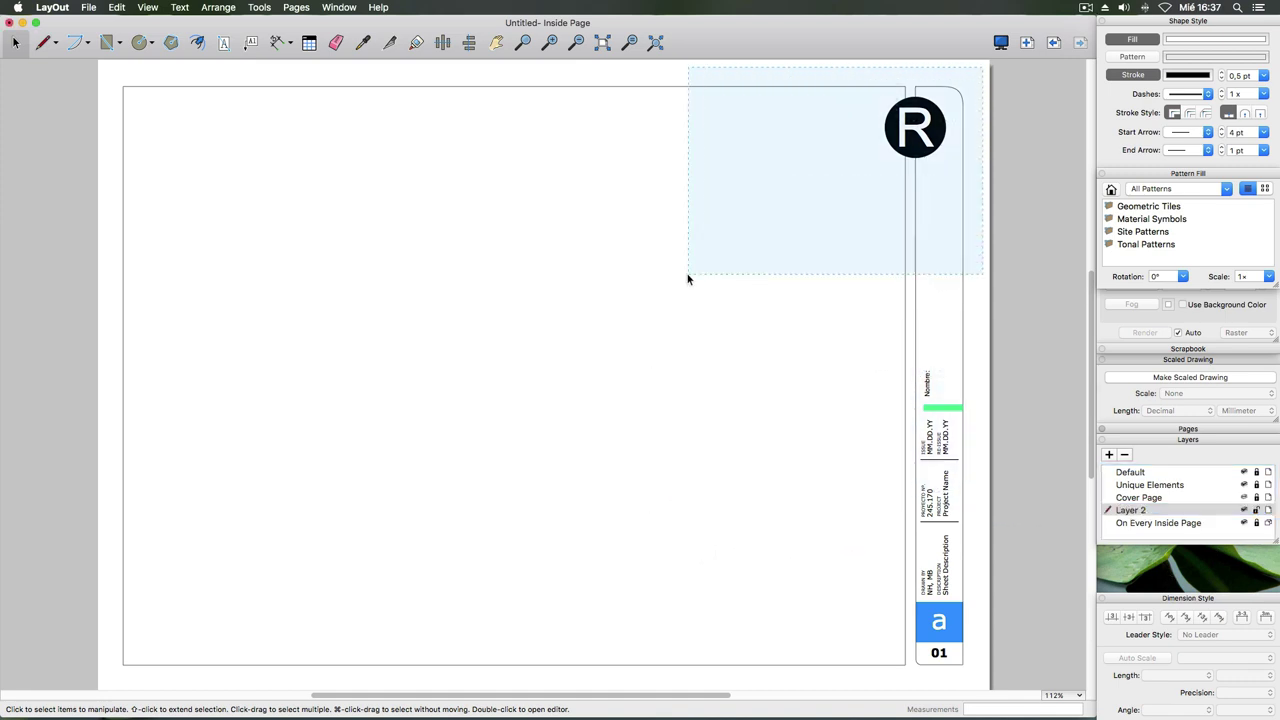
pyautogui.moveTo(990, 496); pyautogui.dragTo(784, 668)
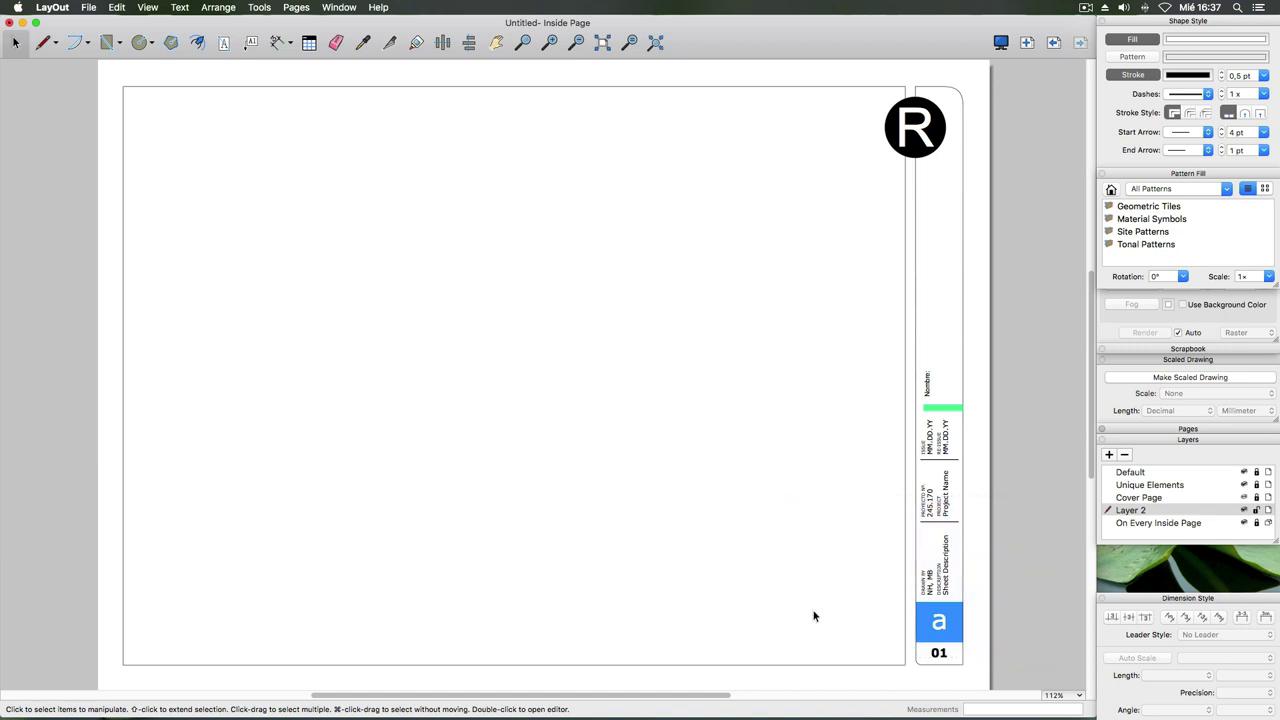
pyautogui.click(105, 45)
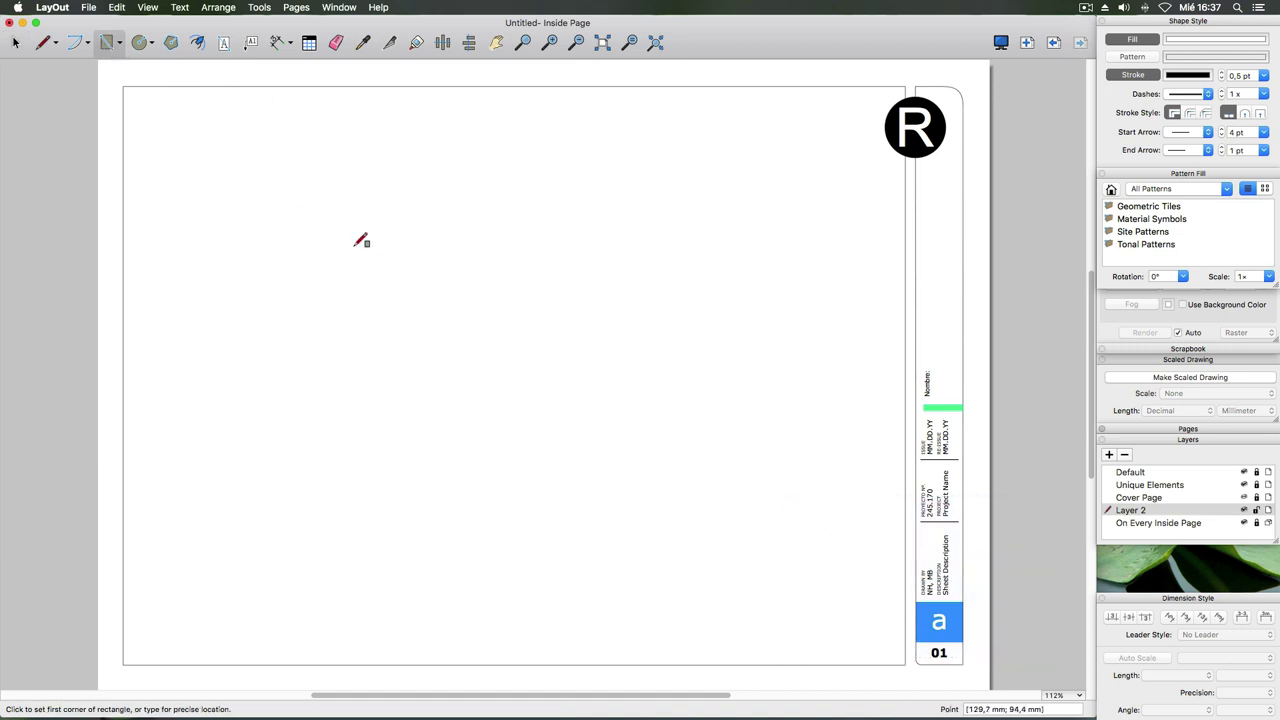
pyautogui.moveTo(335, 242); pyautogui.dragTo(525, 404)
pyautogui.moveTo(604, 299); pyautogui.dragTo(757, 486)
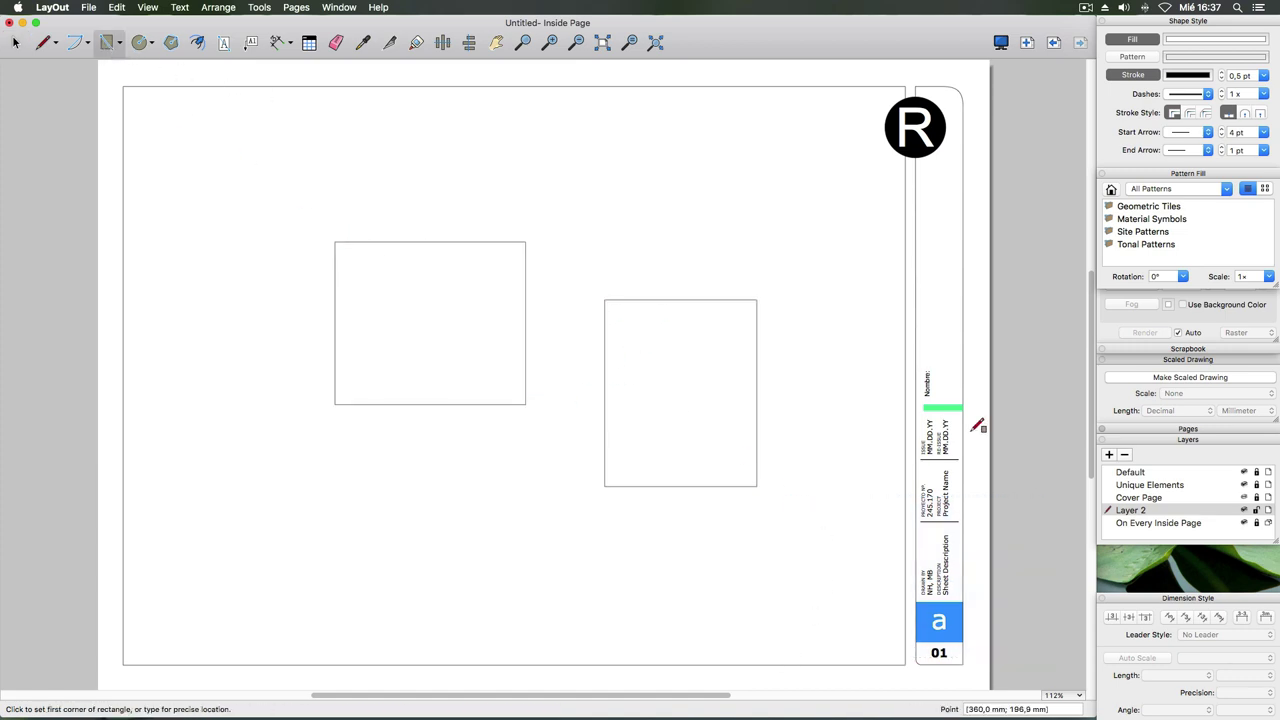
pyautogui.click(16, 44)
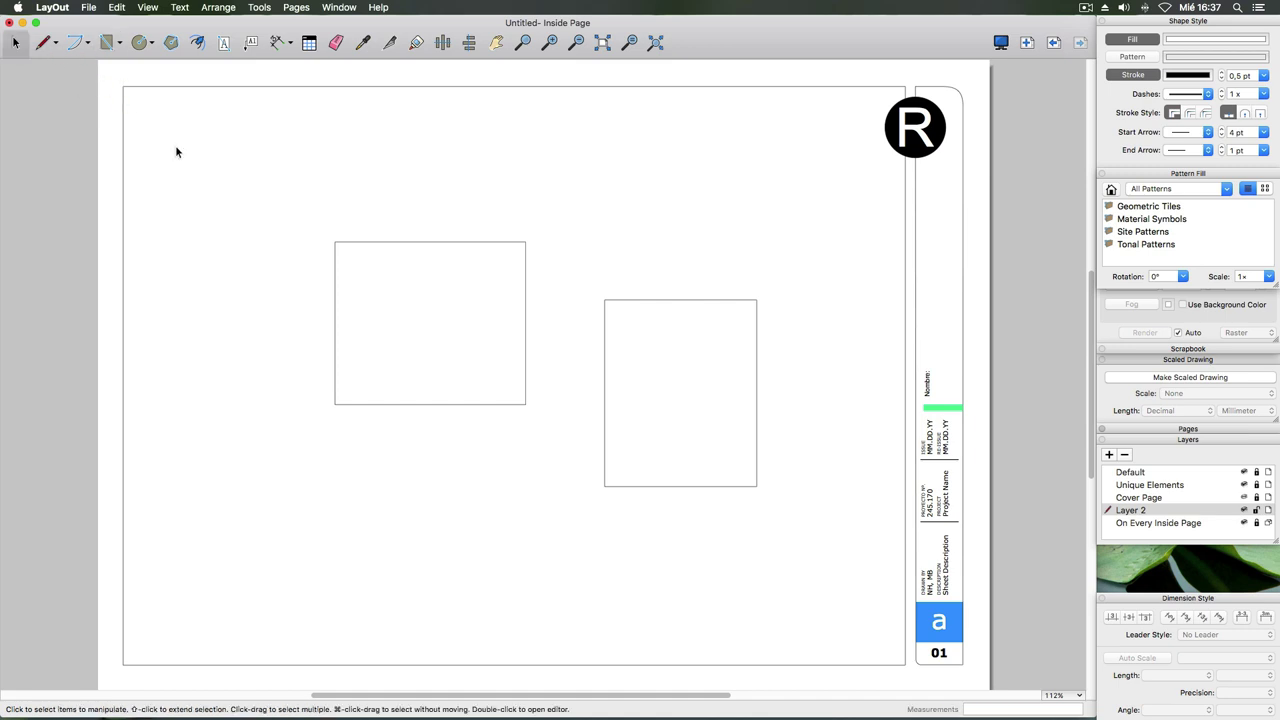
pyautogui.click(380, 245)
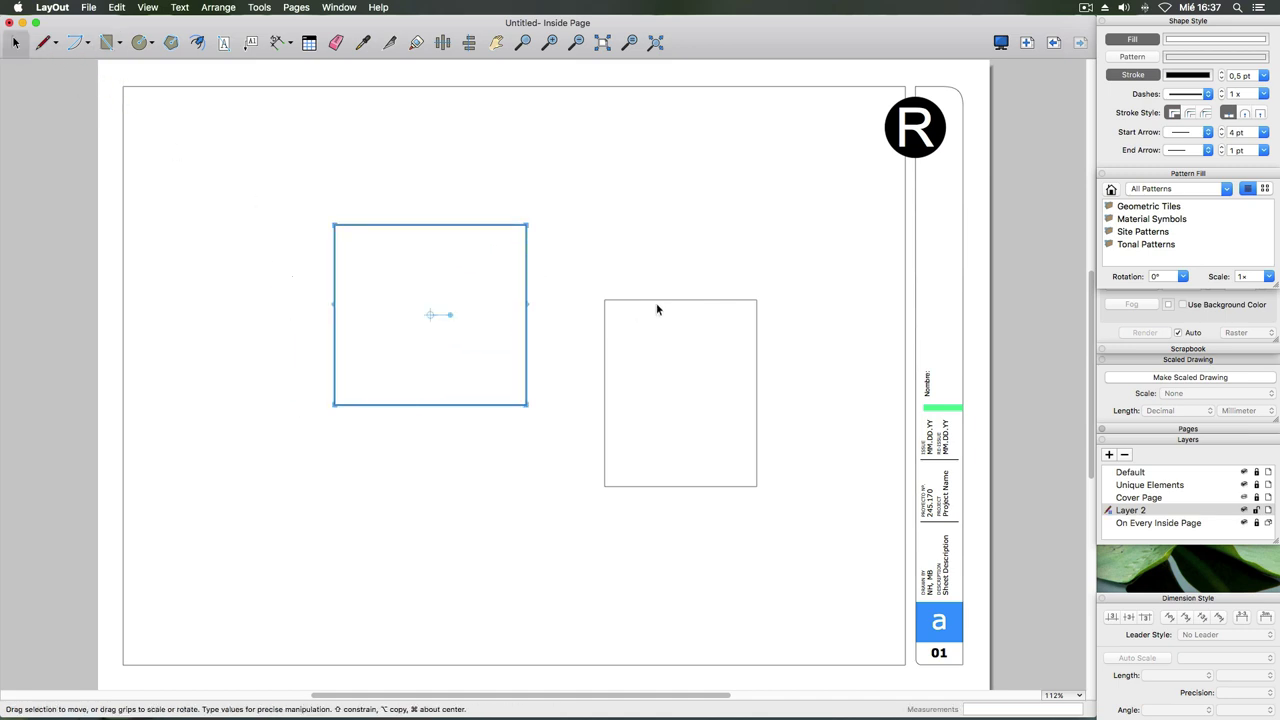
pyautogui.moveTo(657, 300)
pyautogui.mouseDown()
pyautogui.moveTo(896, 343)
pyautogui.moveTo(657, 320)
pyautogui.mouseUp()
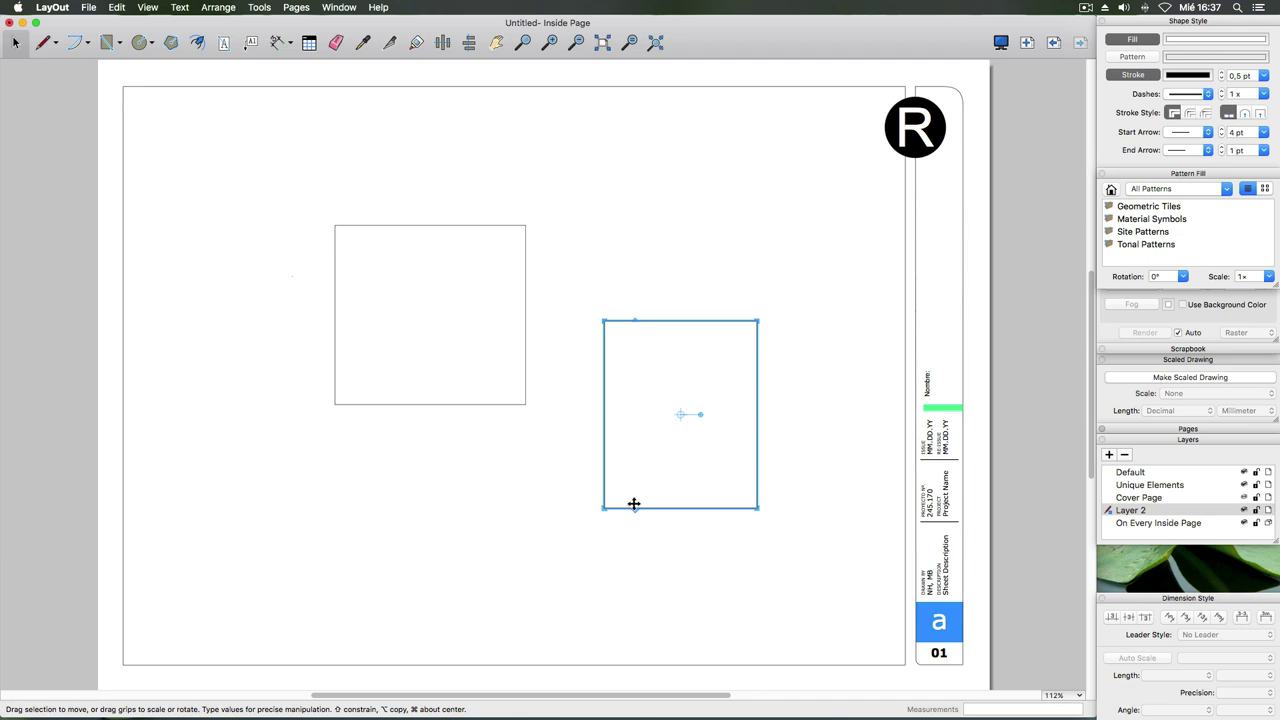
pyautogui.press('Delete')
pyautogui.click(524, 404)
pyautogui.press('Delete')
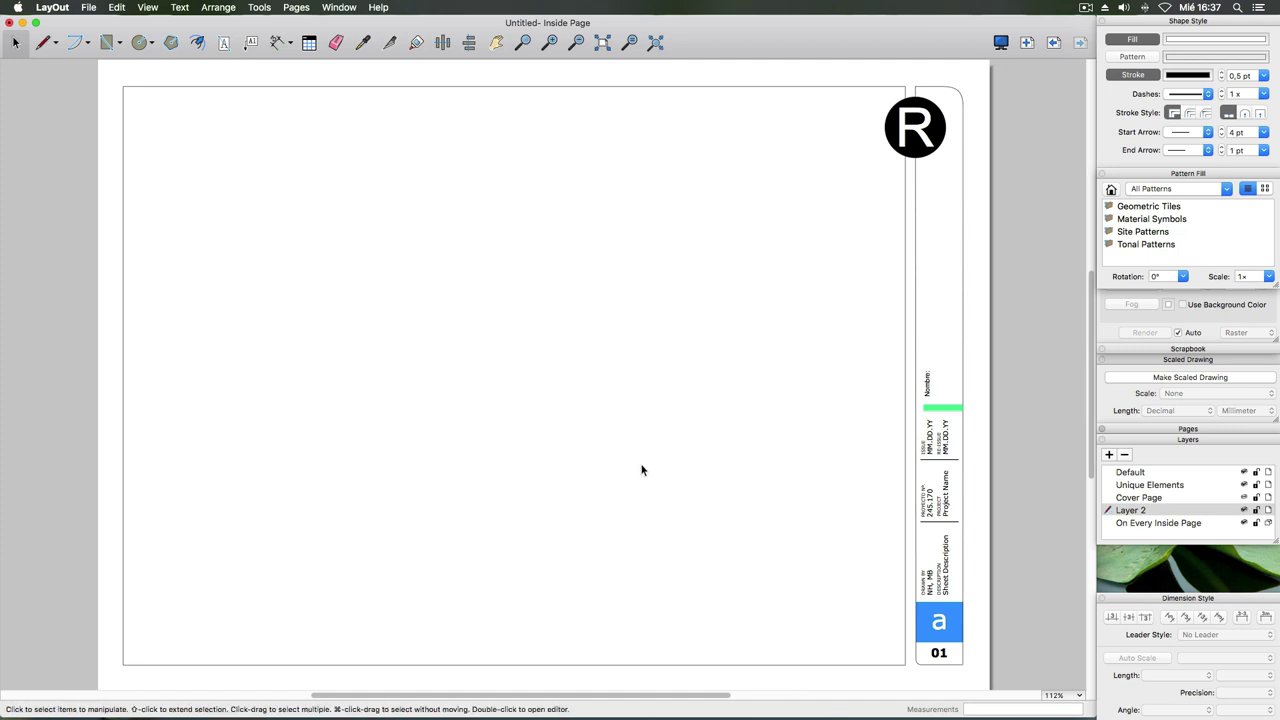
# - Close the untitled document without saving and bring up the Open dialog
pyautogui.click(8, 23)
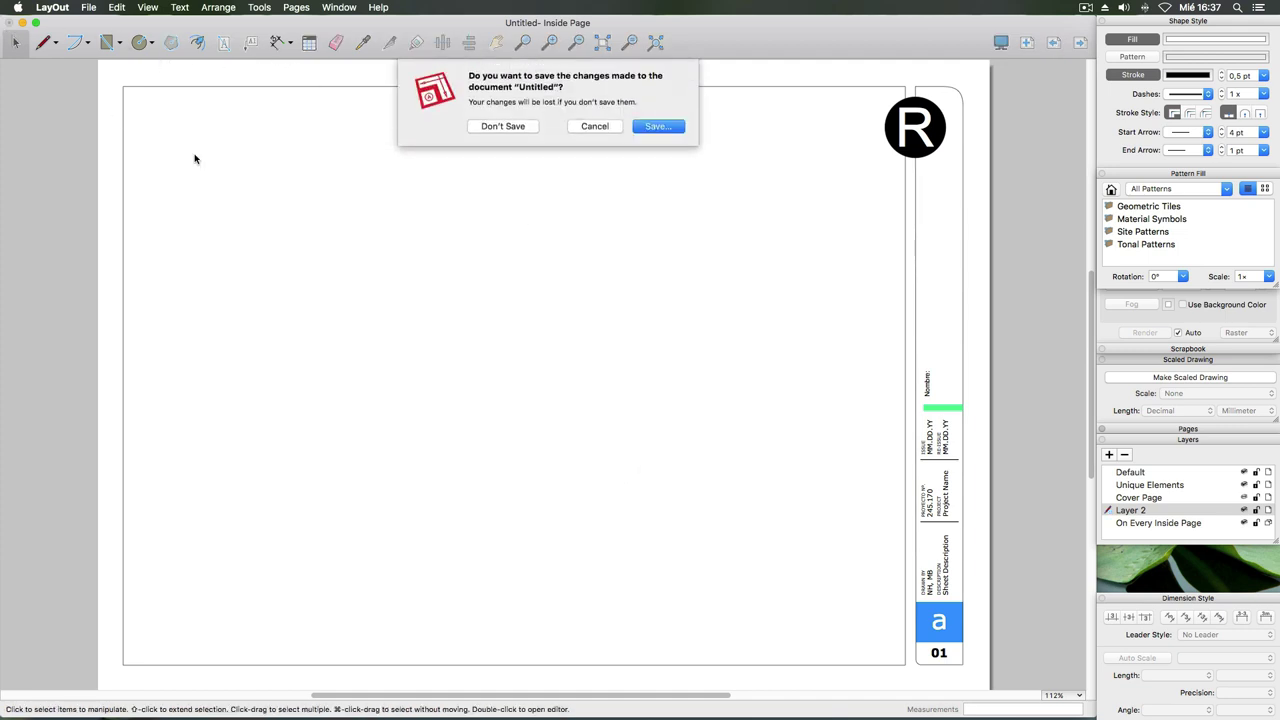
pyautogui.click(506, 129)
pyautogui.click(88, 7)
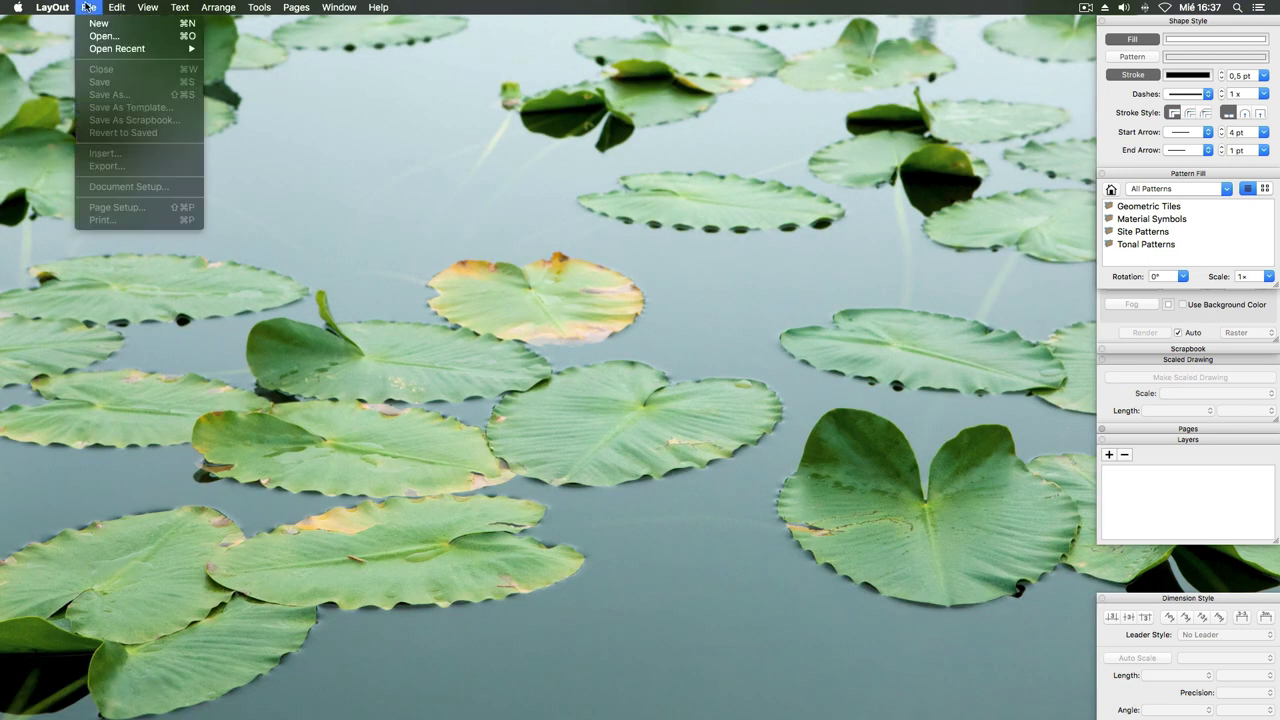
pyautogui.click(102, 36)
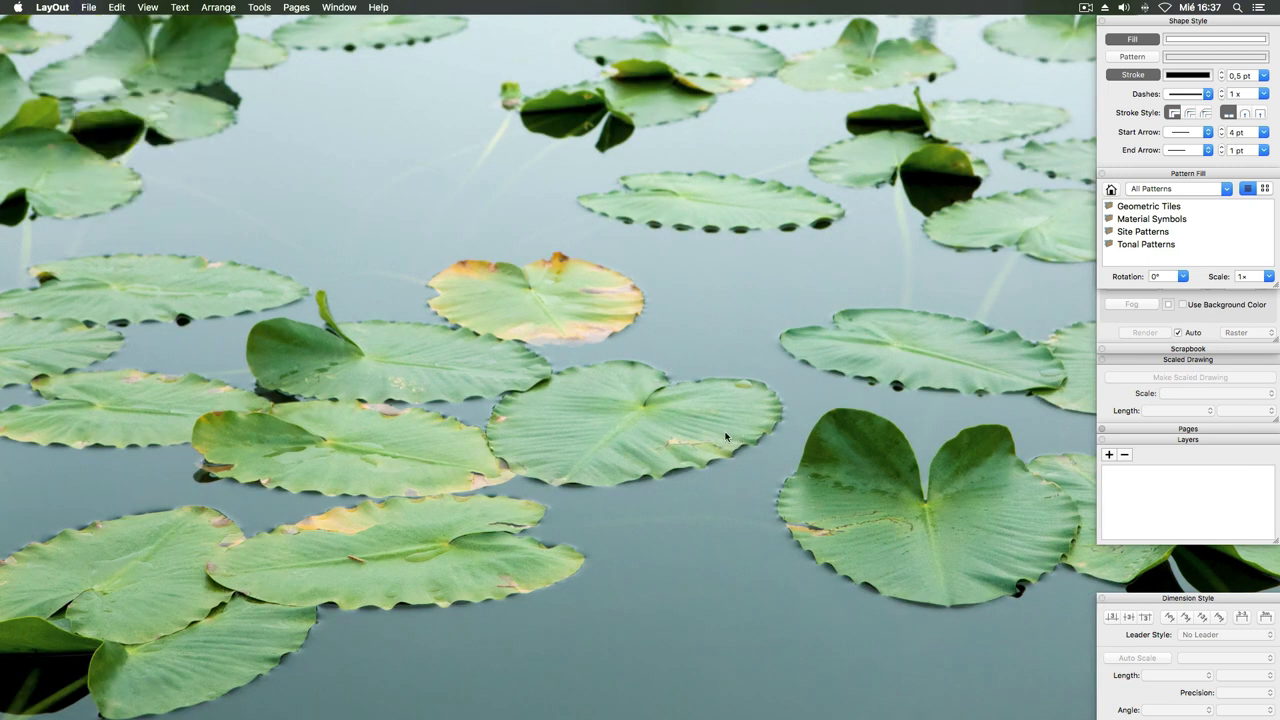
# - Move the Mi_plantilla template file to the Trash and permanently empty the Trash
pyautogui.rightClick(583, 190)
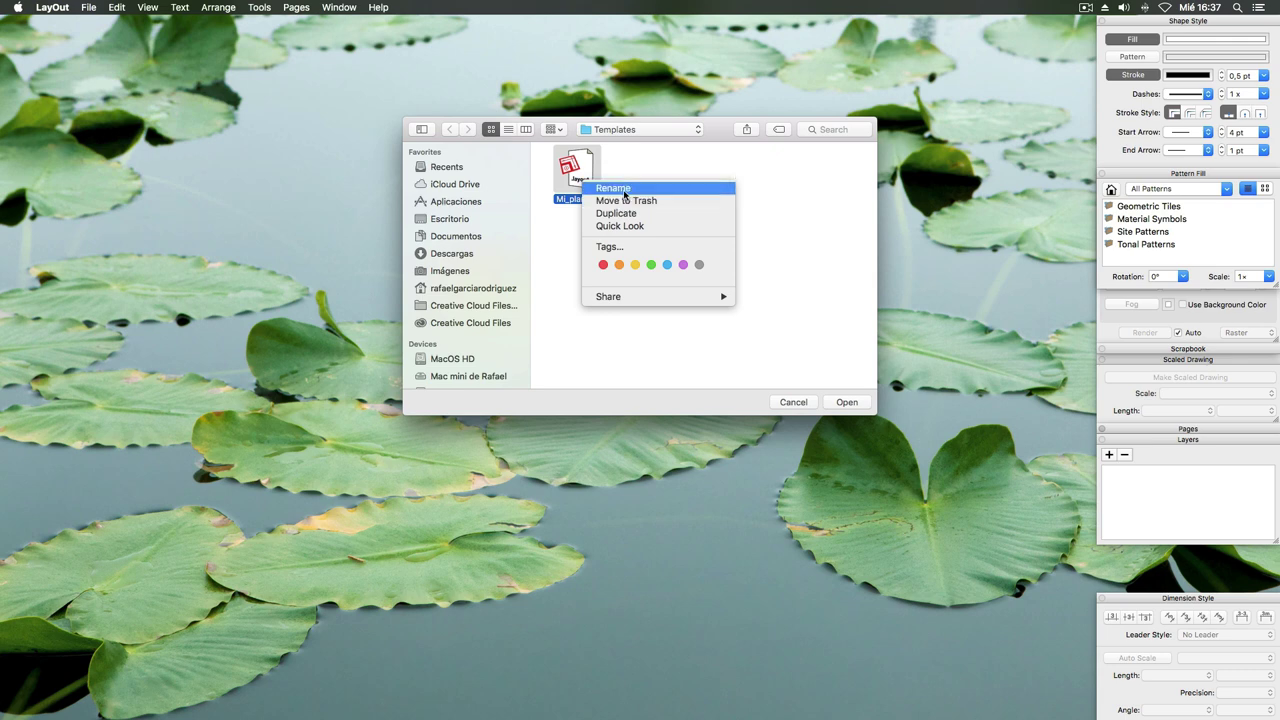
pyautogui.click(662, 201)
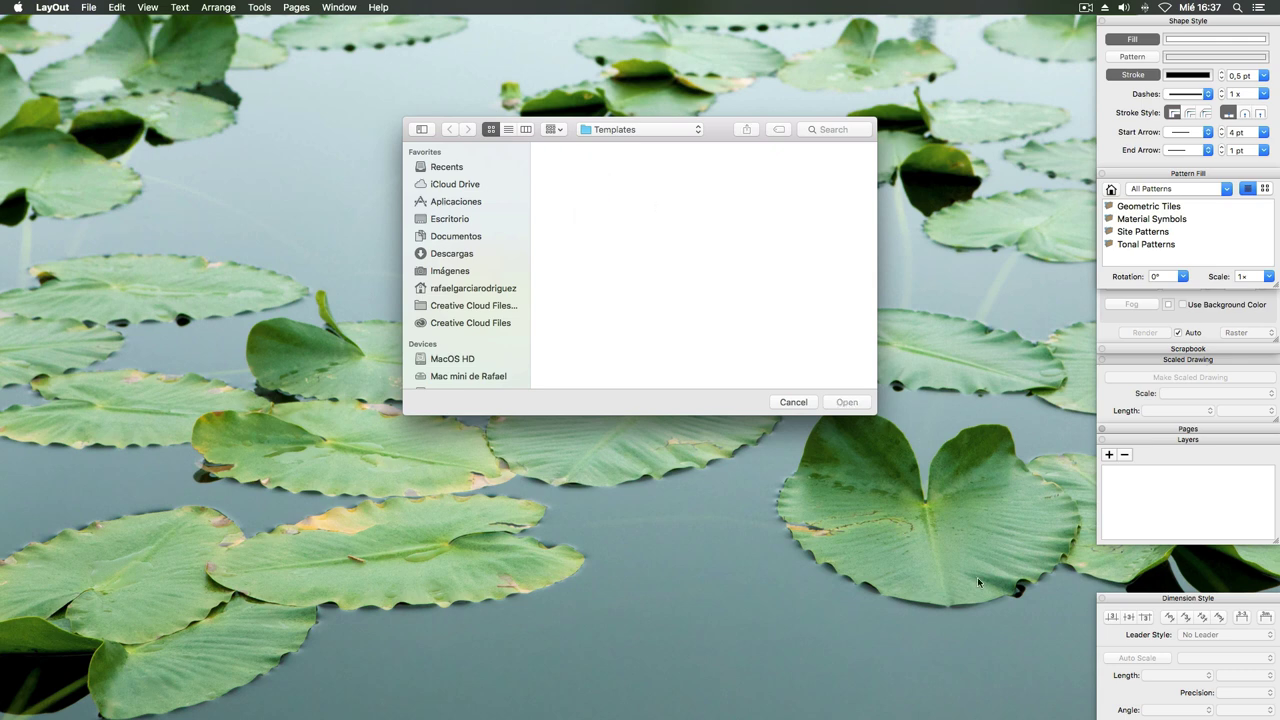
pyautogui.rightClick(1075, 688)
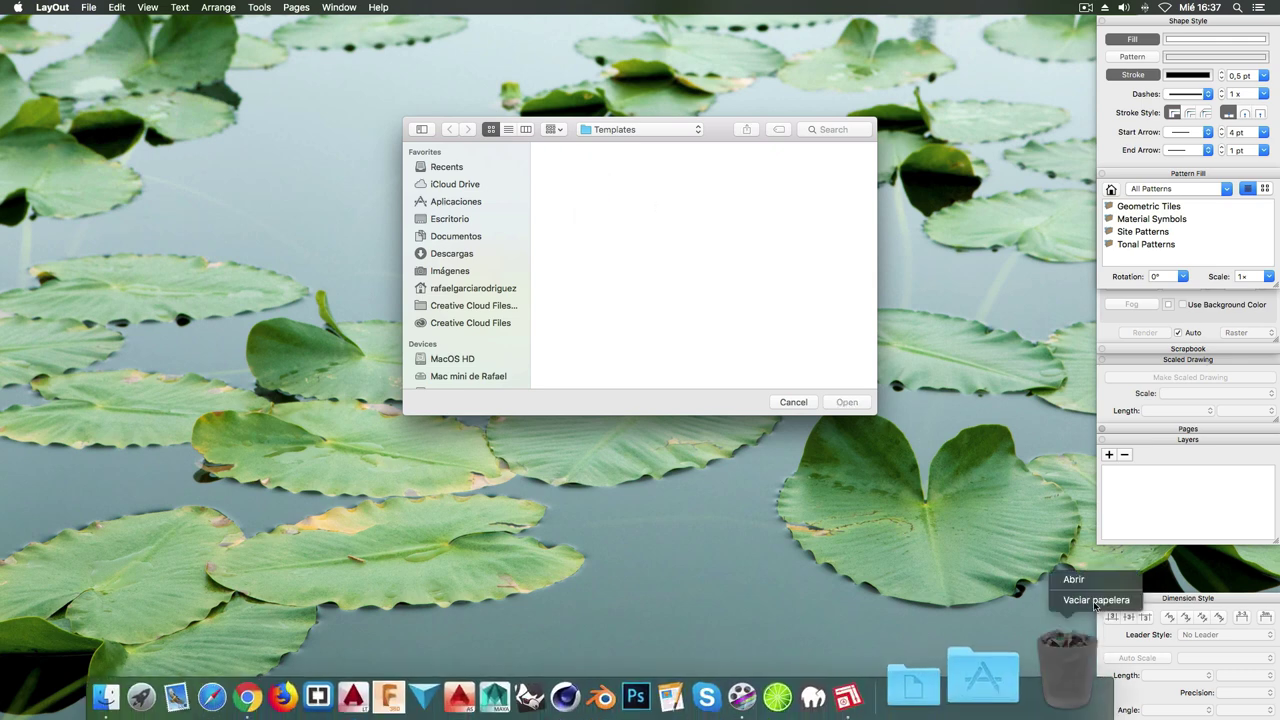
pyautogui.click(1096, 602)
pyautogui.click(700, 250)
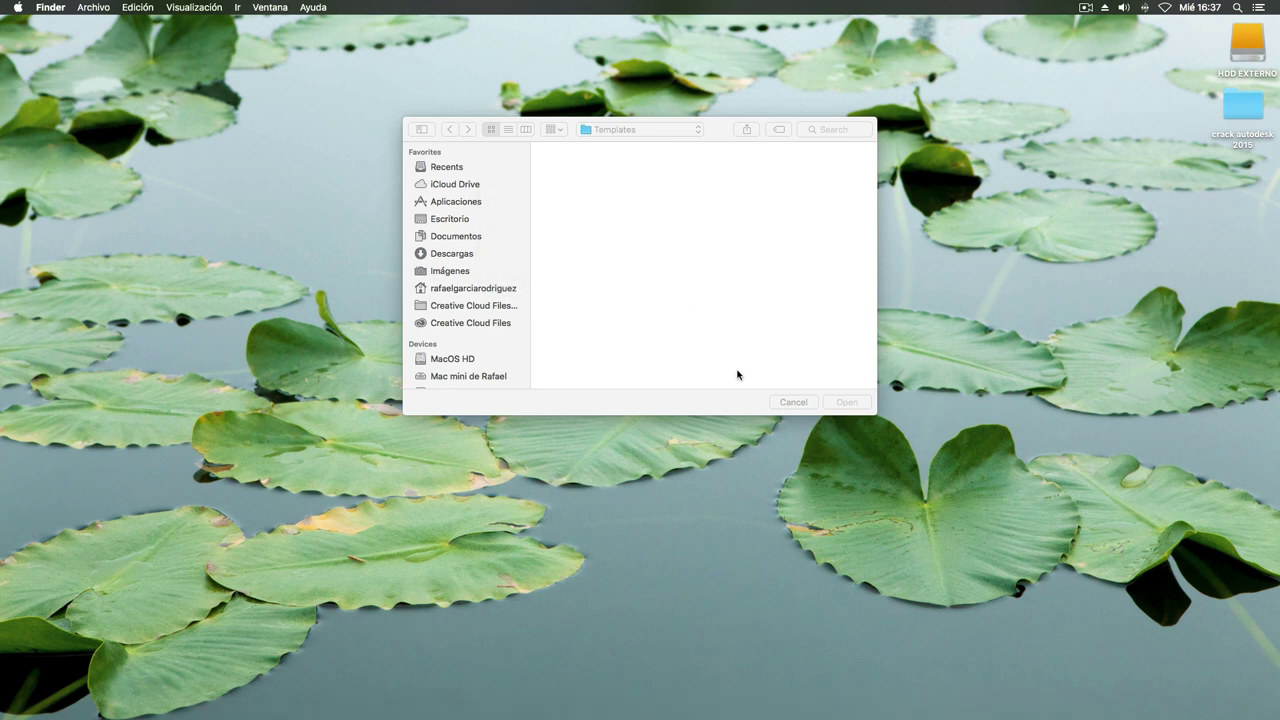
pyautogui.click(793, 402)
pyautogui.click(88, 7)
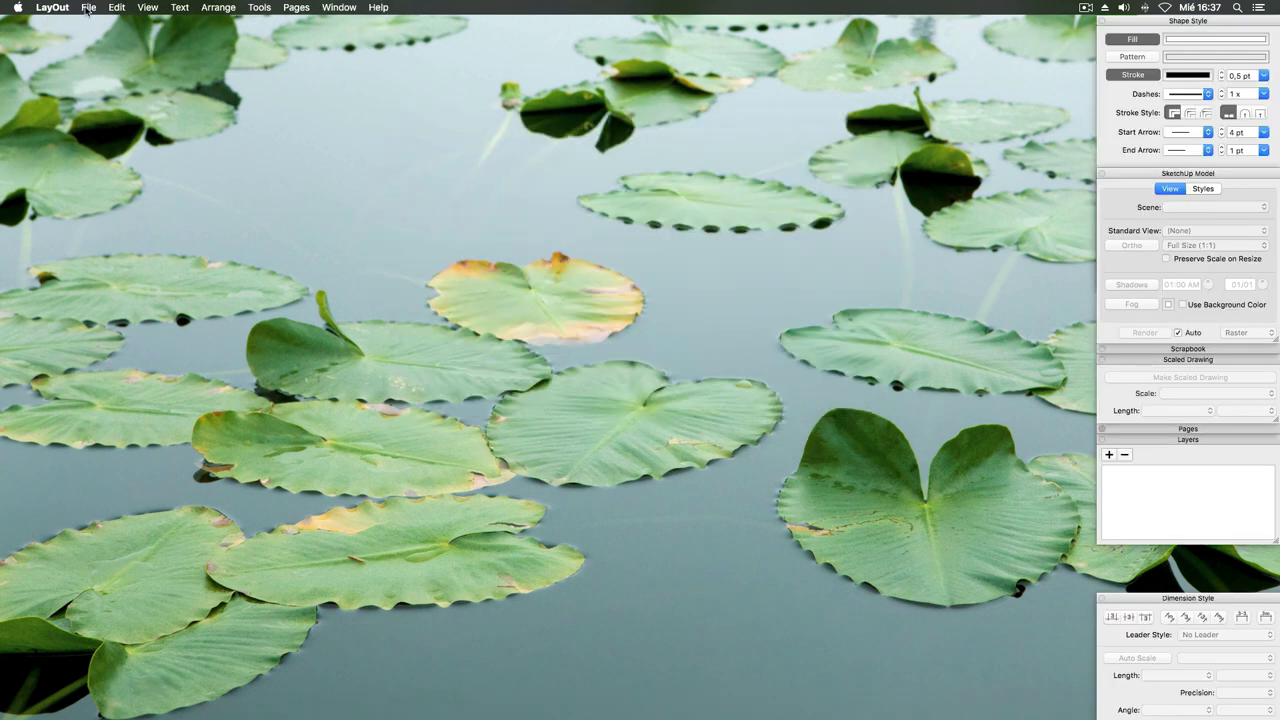
# - Create a new Untitled document from the Paper > Graph Paper A3 Landscape template
pyautogui.click(100, 25)
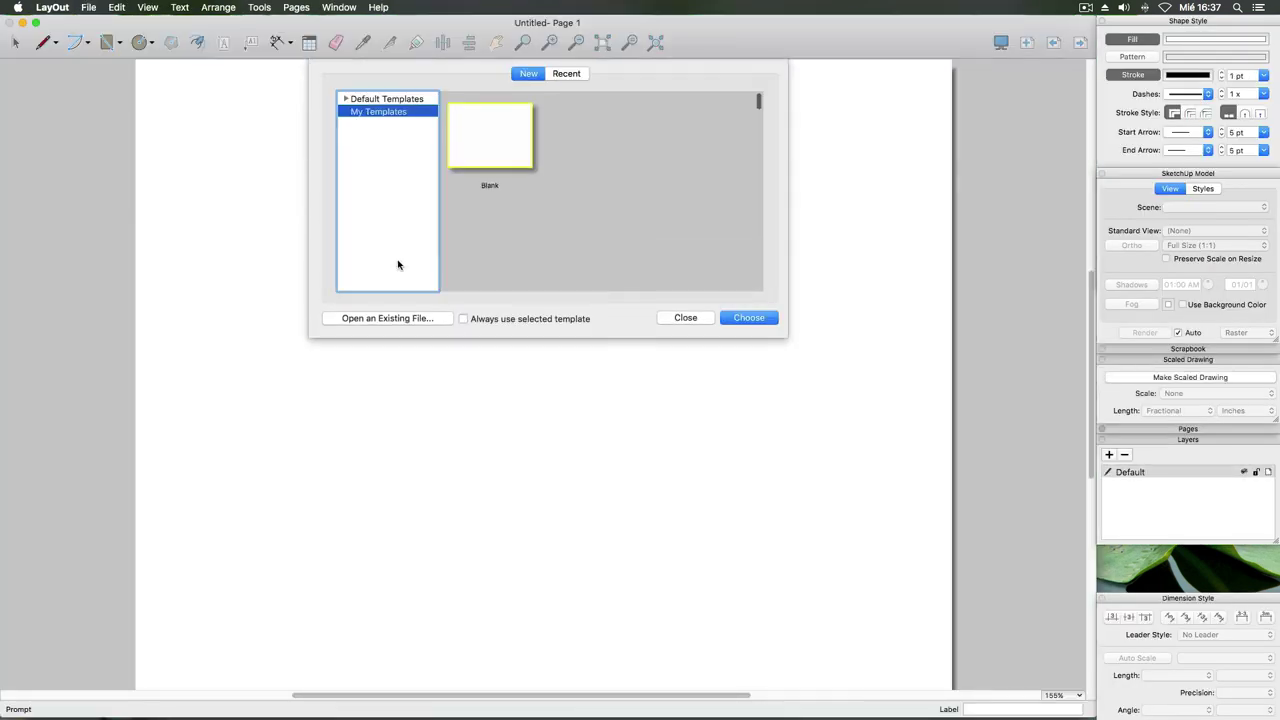
pyautogui.click(346, 99)
pyautogui.click(356, 112)
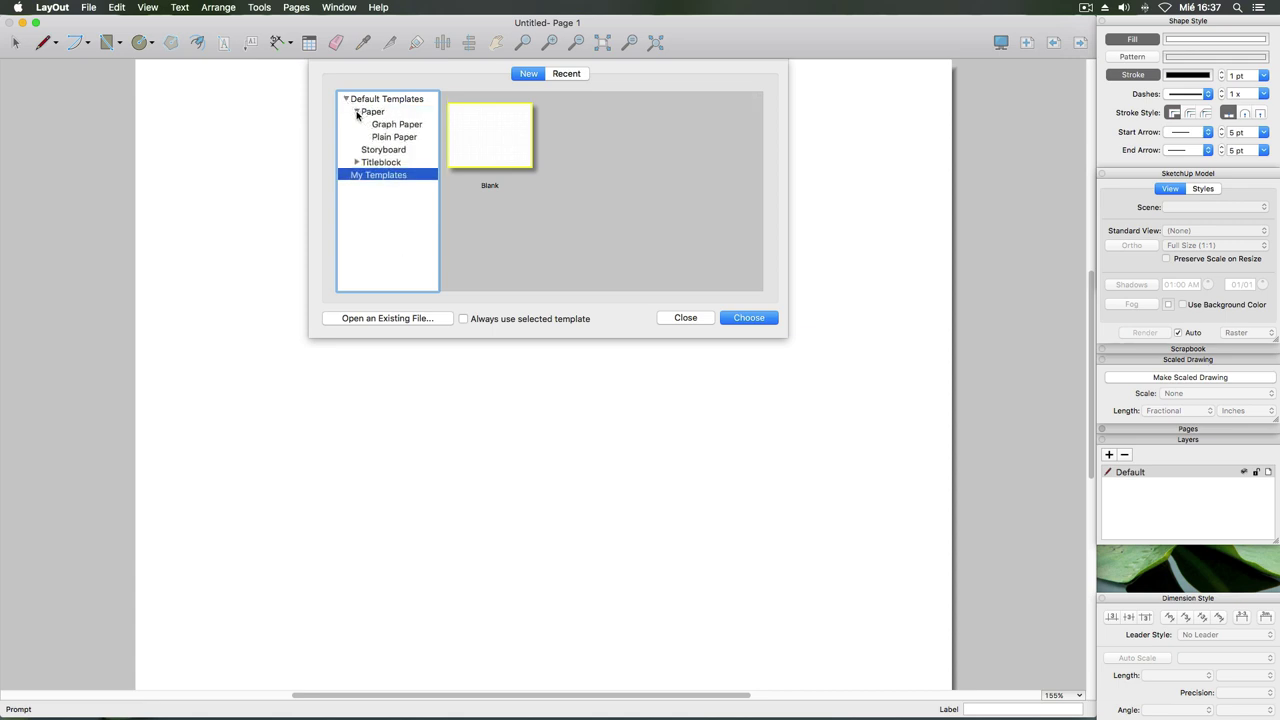
pyautogui.click(400, 126)
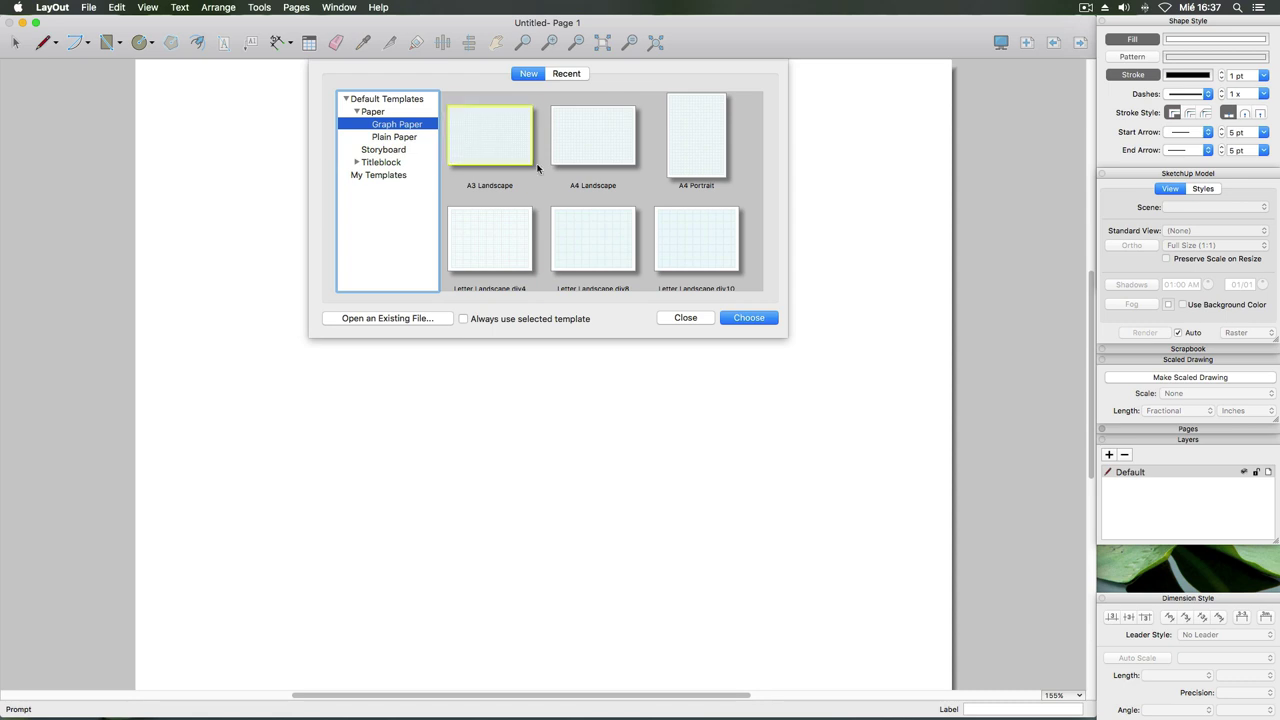
pyautogui.click(749, 318)
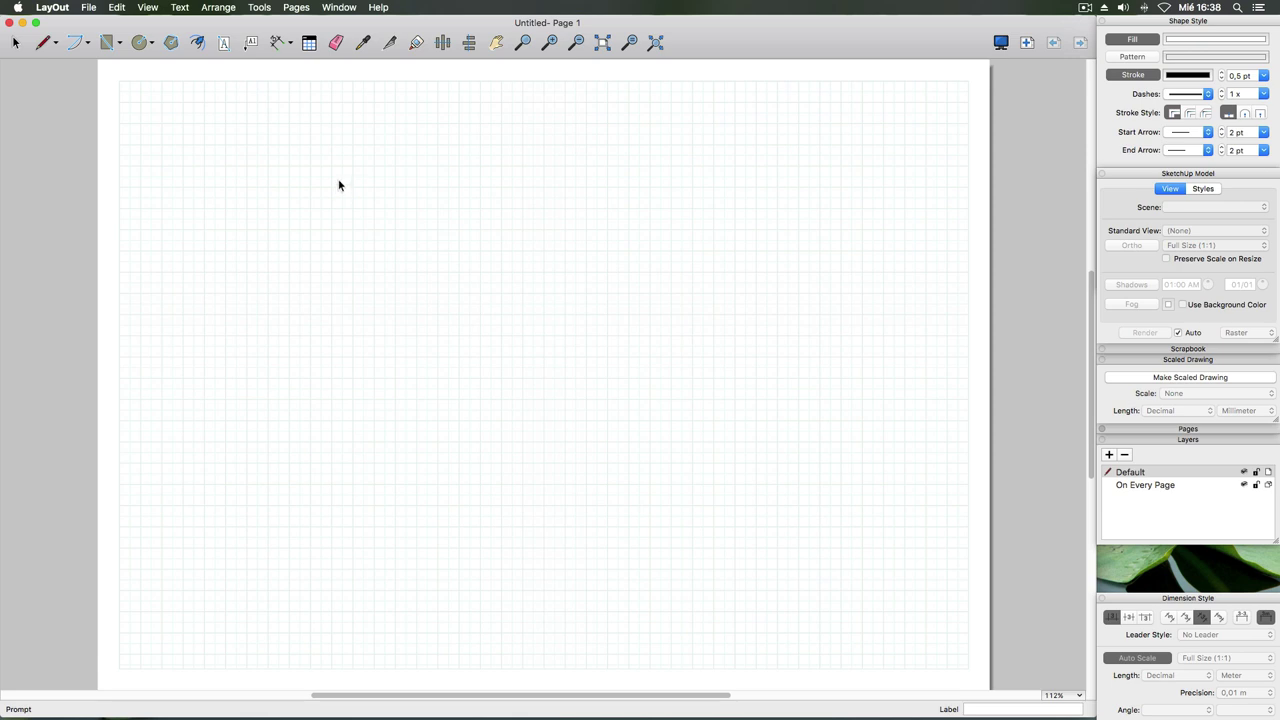
# - Draw a short horizontal line to the right from near the page centre
pyautogui.click(44, 44)
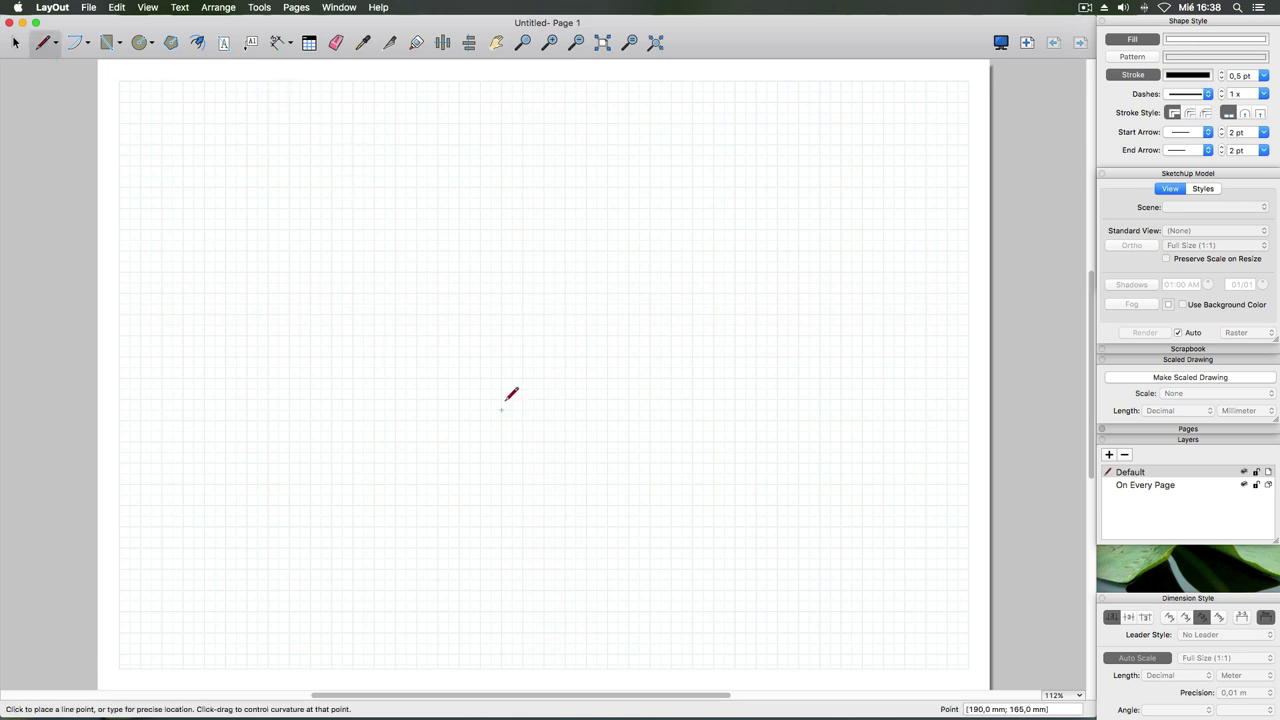
pyautogui.click(406, 357)
pyautogui.click(555, 357)
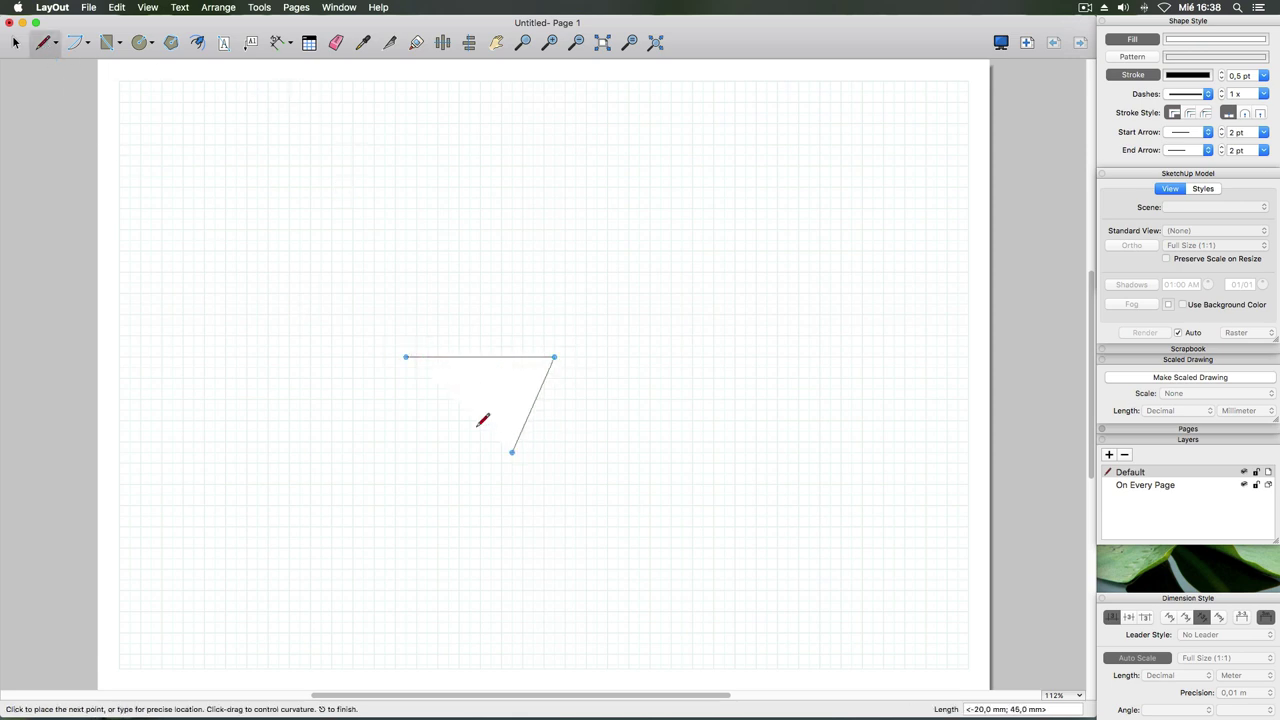
pyautogui.click(15, 42)
# - Set the horizontal line's shape style to stroke on and fill off
pyautogui.click(445, 356)
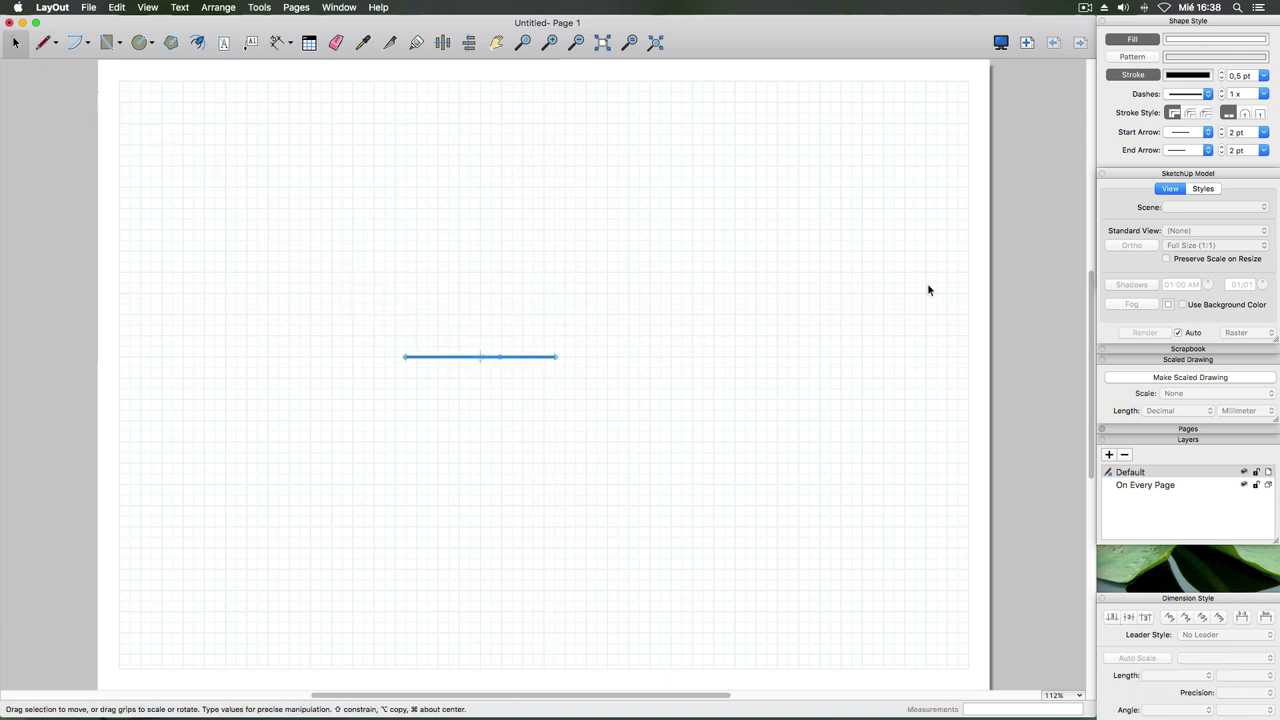
pyautogui.click(1140, 78)
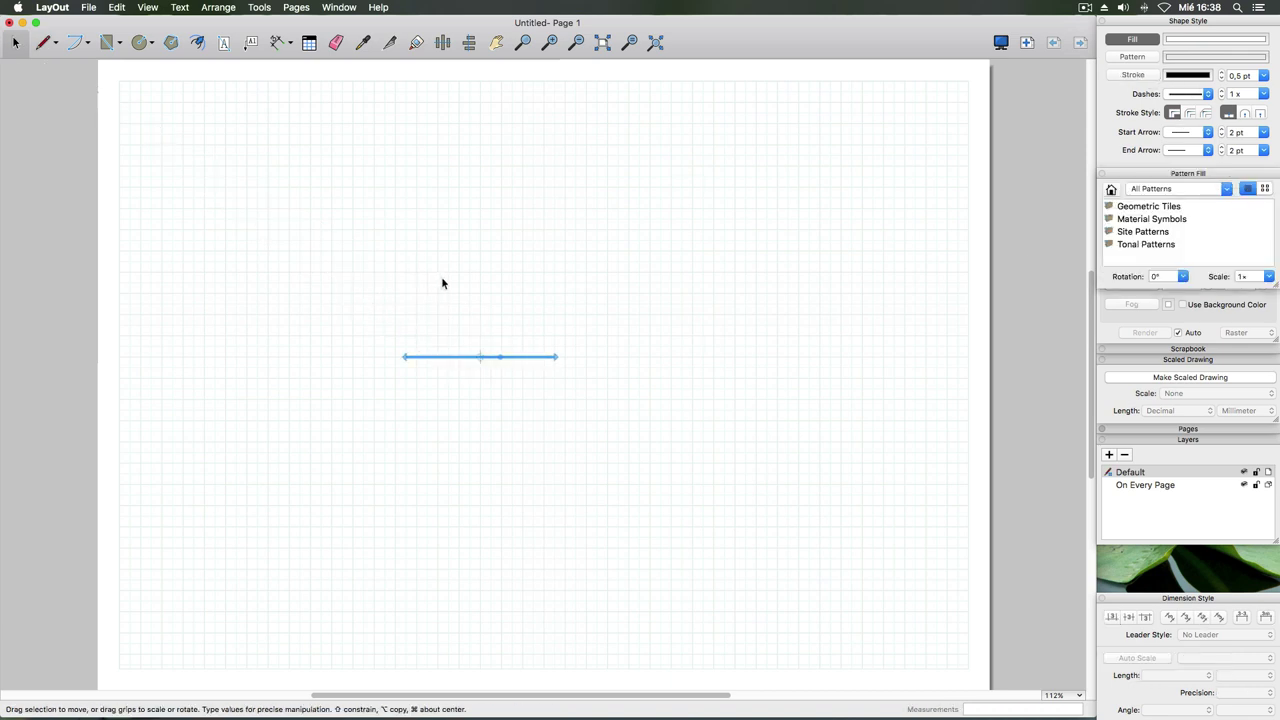
pyautogui.click(140, 43)
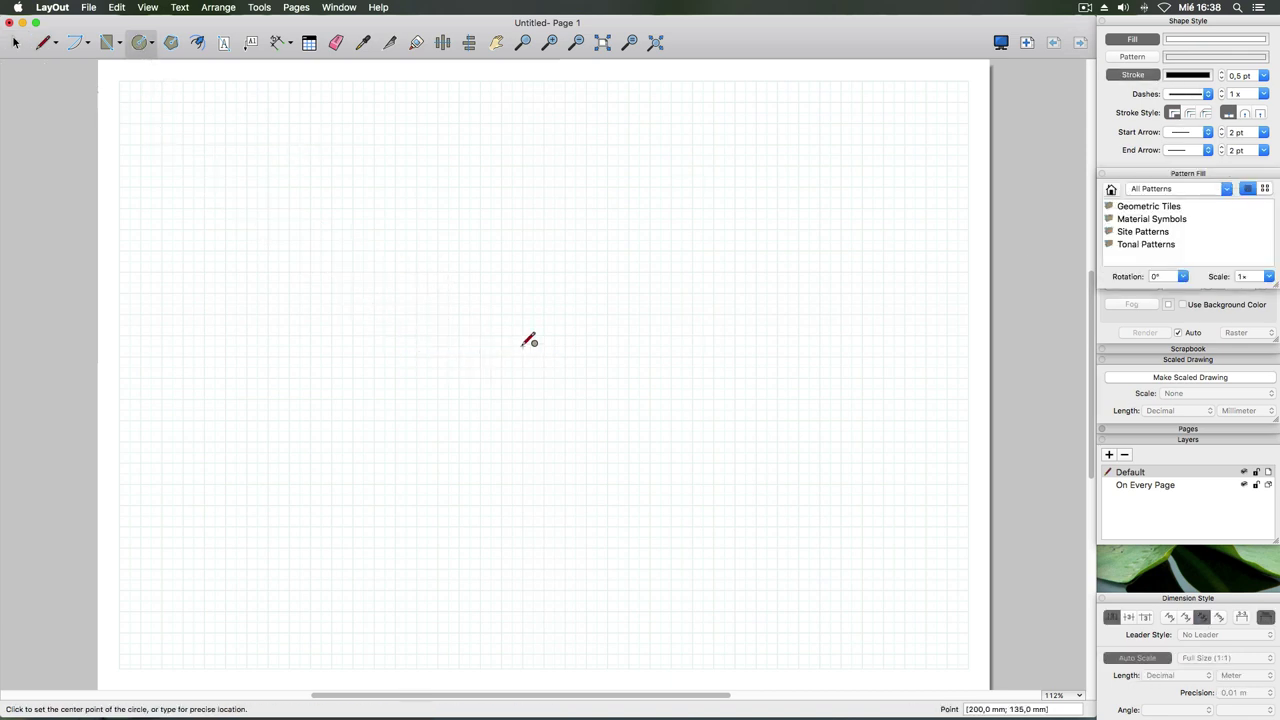
pyautogui.click(15, 43)
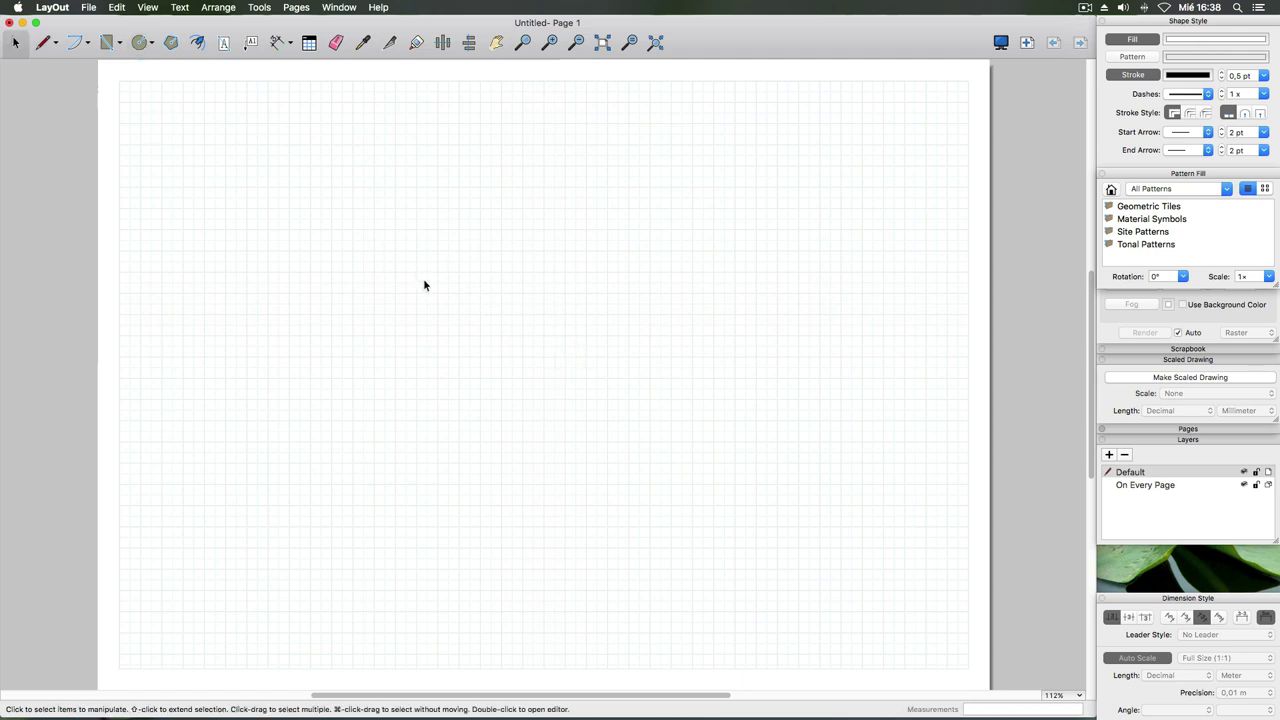
pyautogui.moveTo(323, 254); pyautogui.dragTo(756, 506)
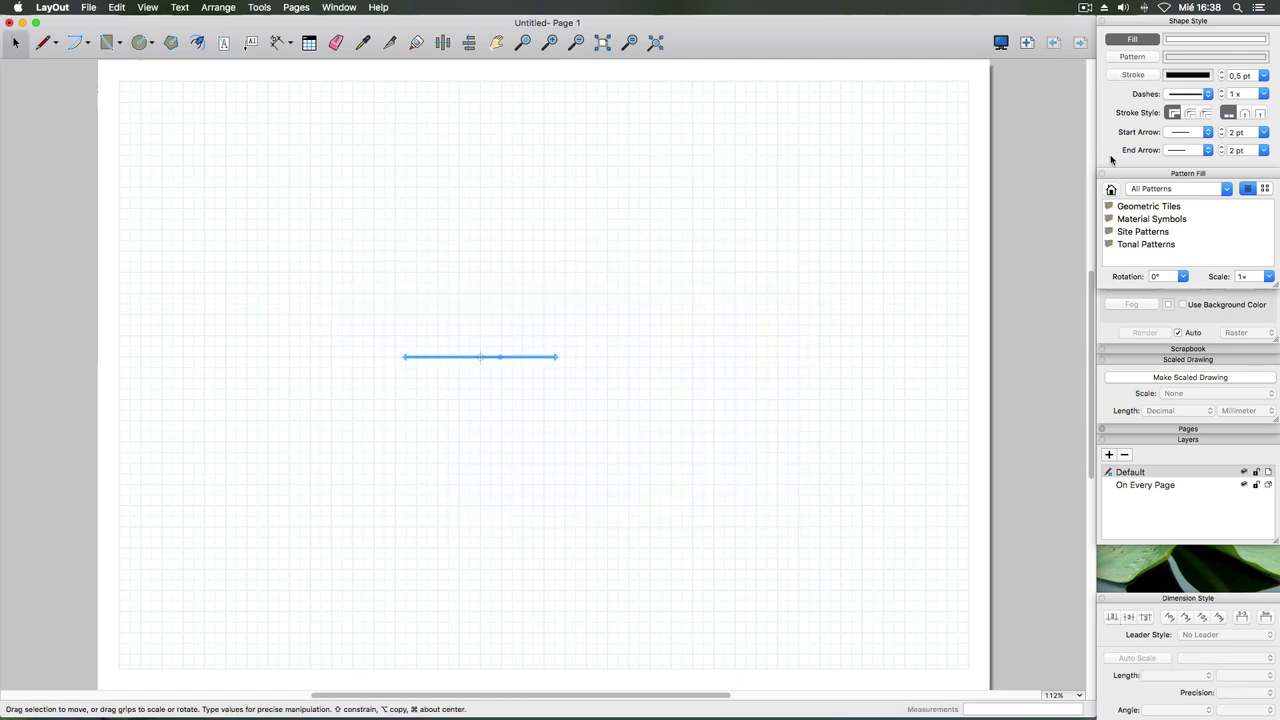
pyautogui.click(1149, 77)
pyautogui.click(1148, 43)
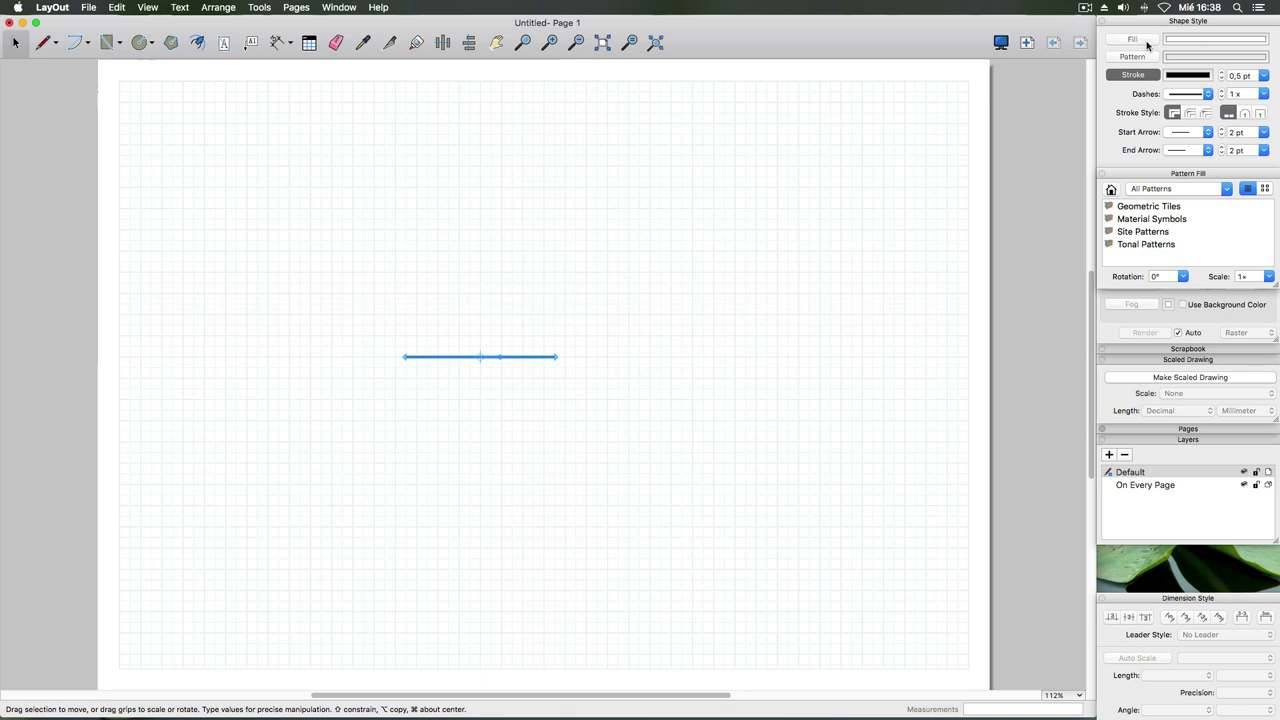
pyautogui.click(712, 302)
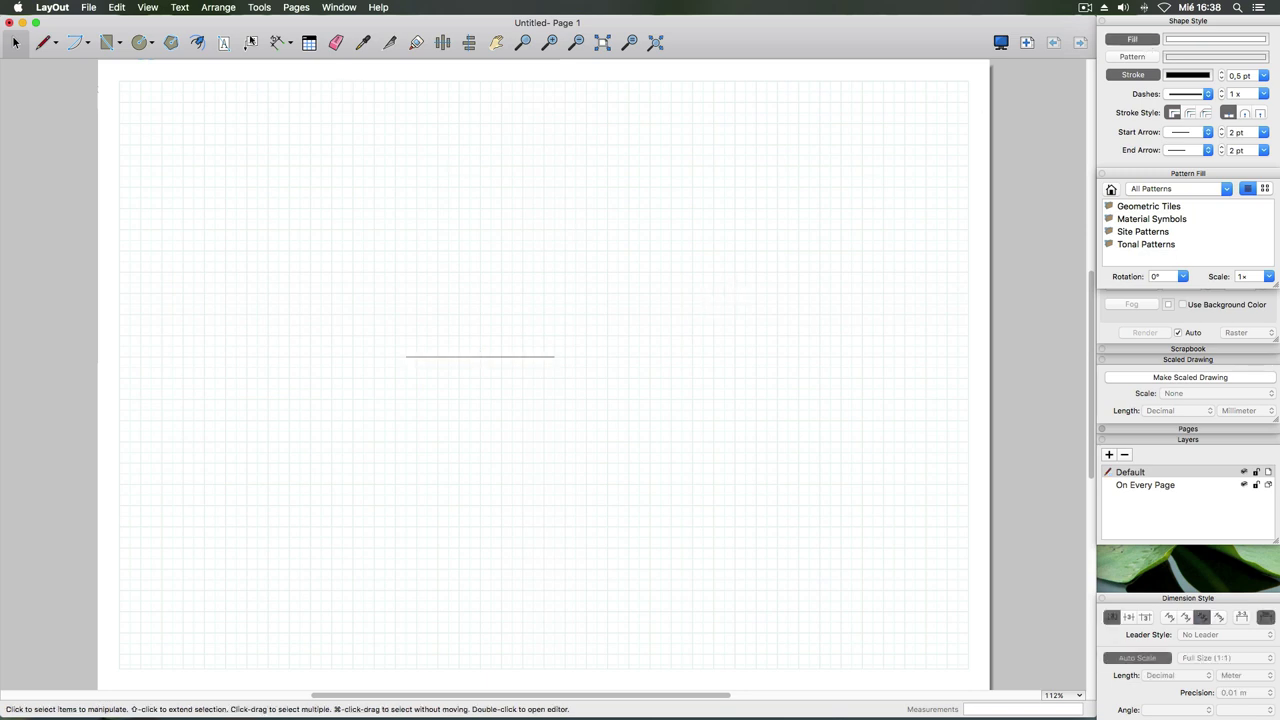
# - Draw a small circle centred on the line's right end and select both shapes
pyautogui.click(140, 44)
pyautogui.click(555, 356)
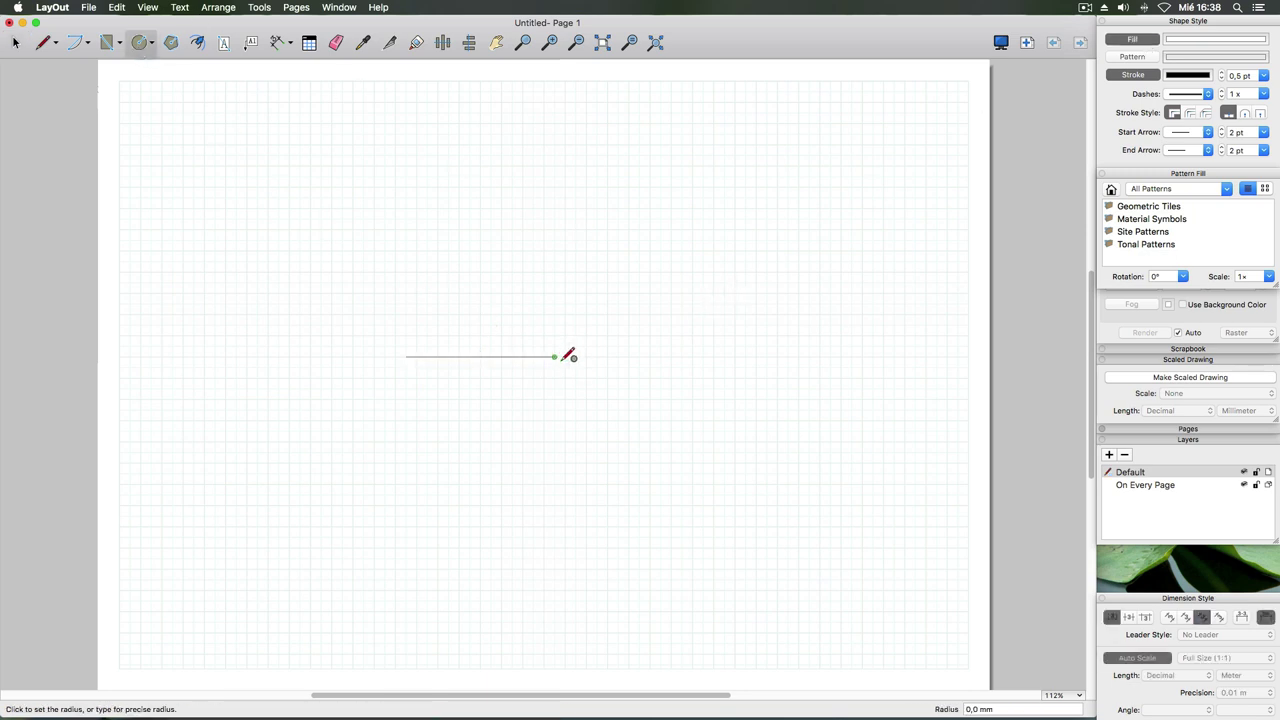
pyautogui.click(570, 359)
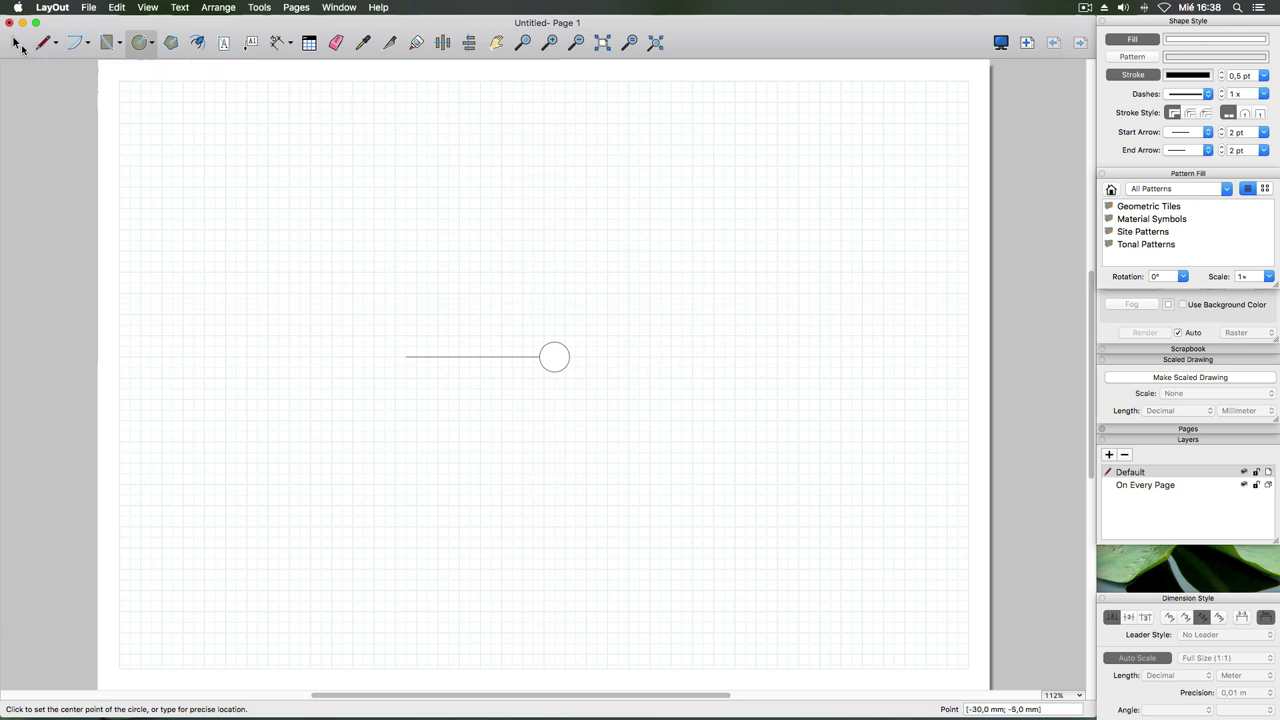
pyautogui.click(21, 46)
pyautogui.moveTo(366, 286); pyautogui.dragTo(617, 442)
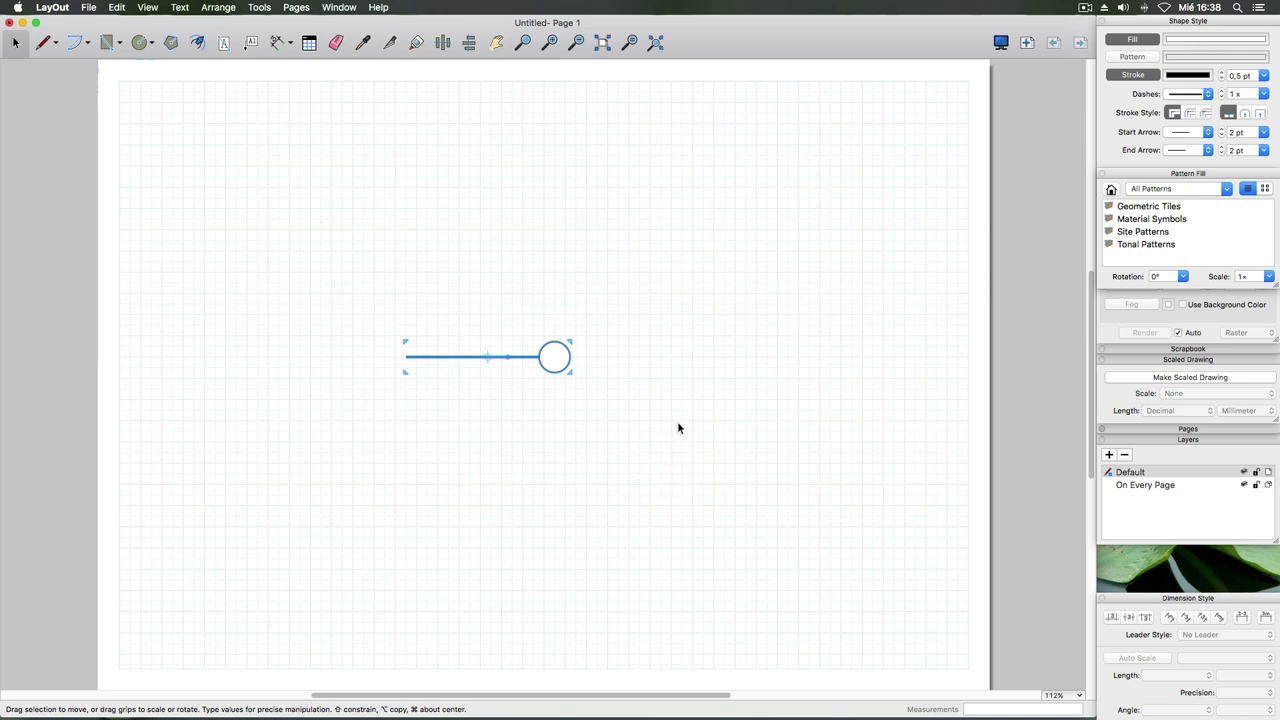
pyautogui.click(340, 8)
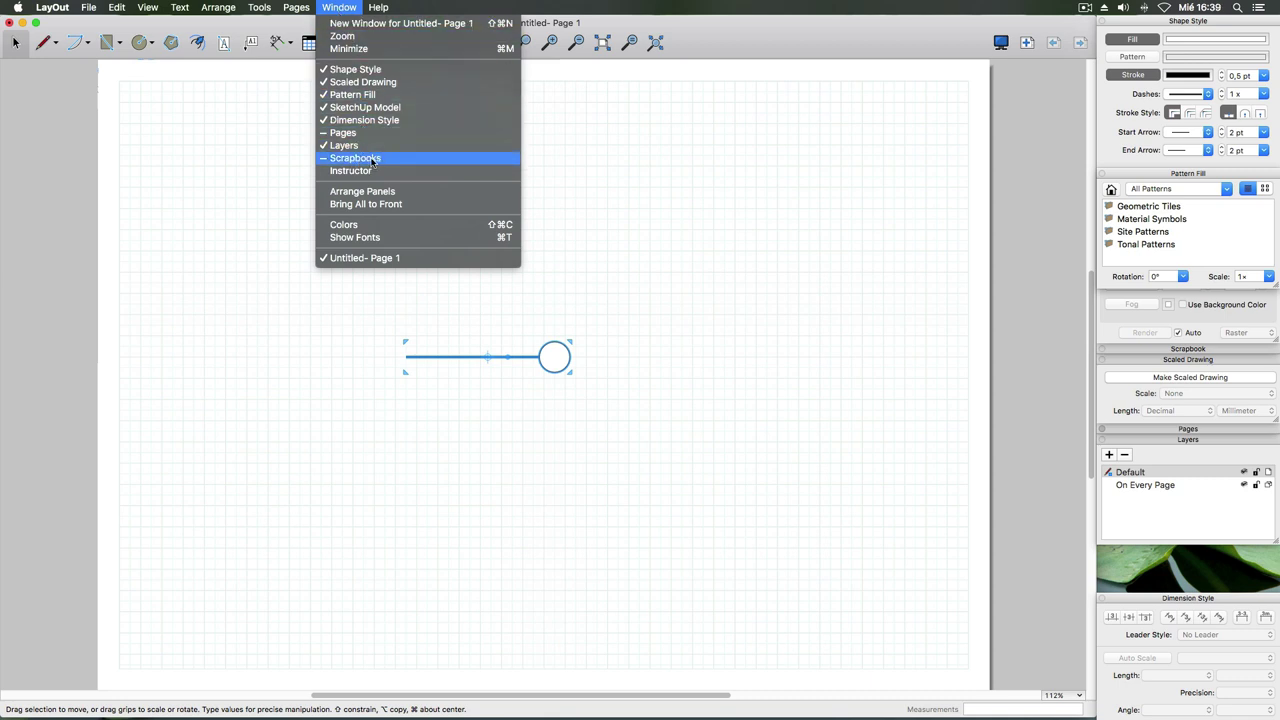
# - Show the Scrapbooks panel and browse the Cars, Arrows and Signs collections
pyautogui.click(373, 162)
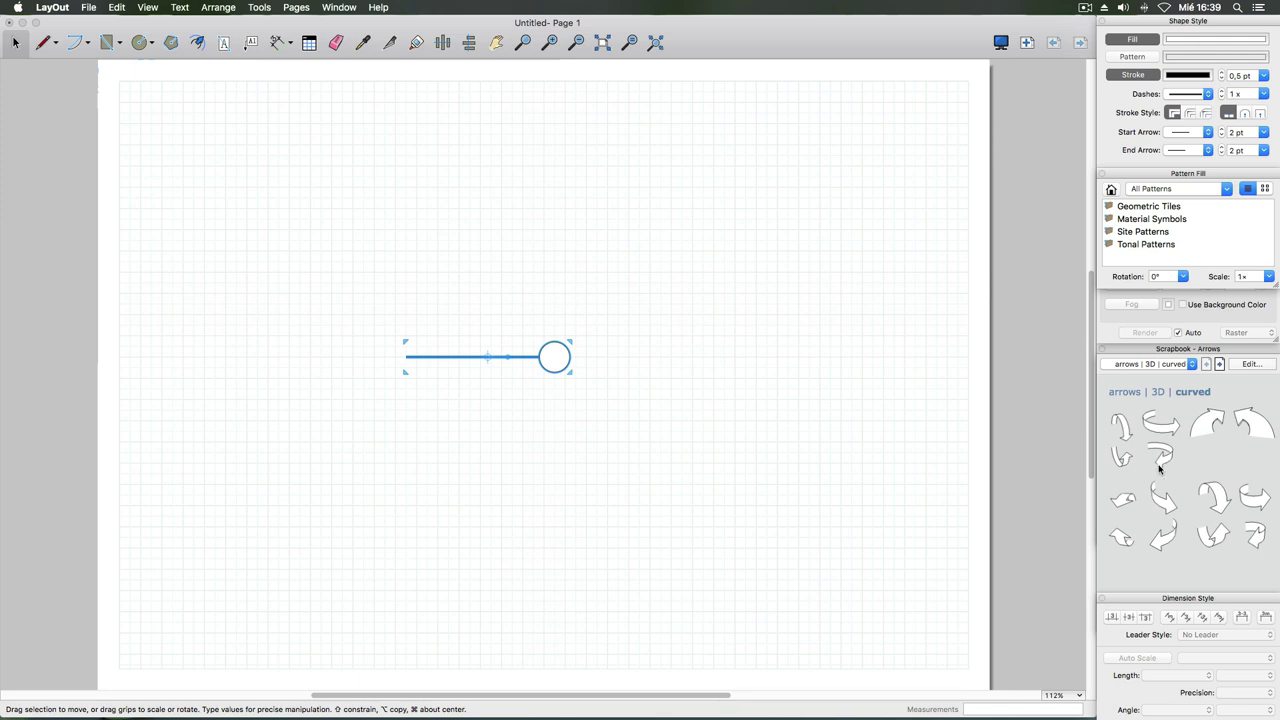
pyautogui.click(1193, 366)
pyautogui.click(1193, 366)
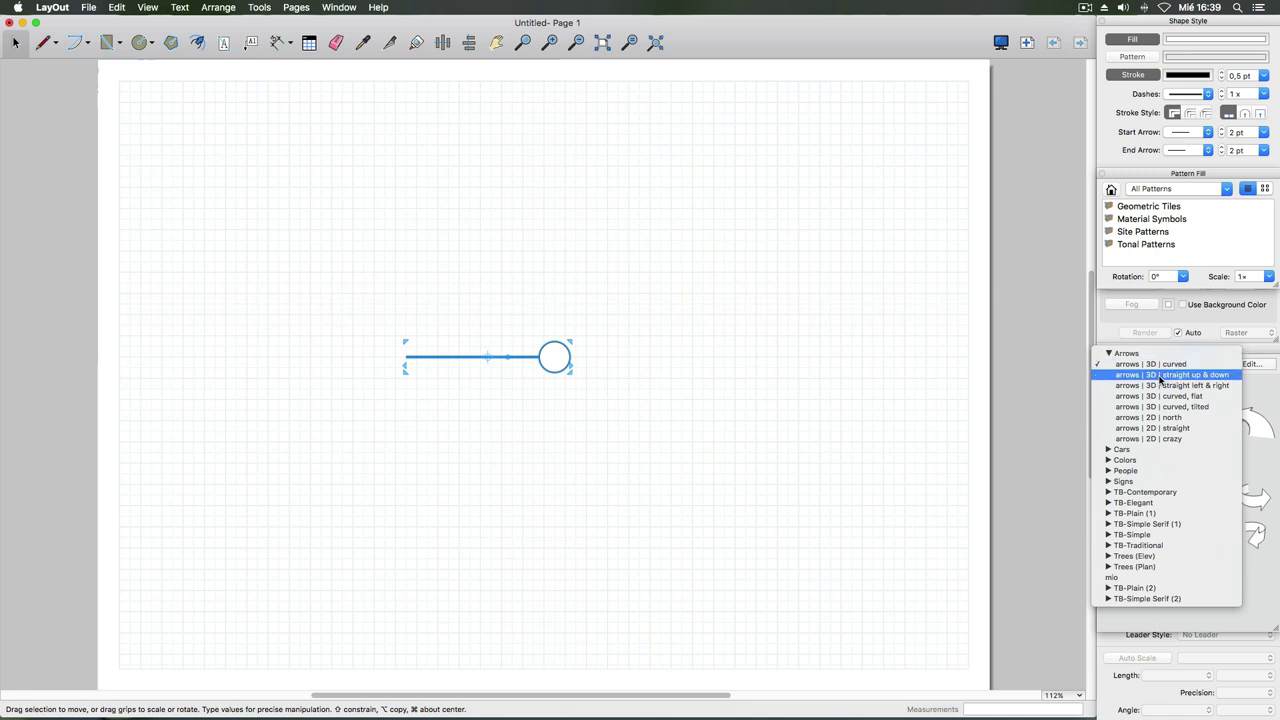
pyautogui.click(1150, 452)
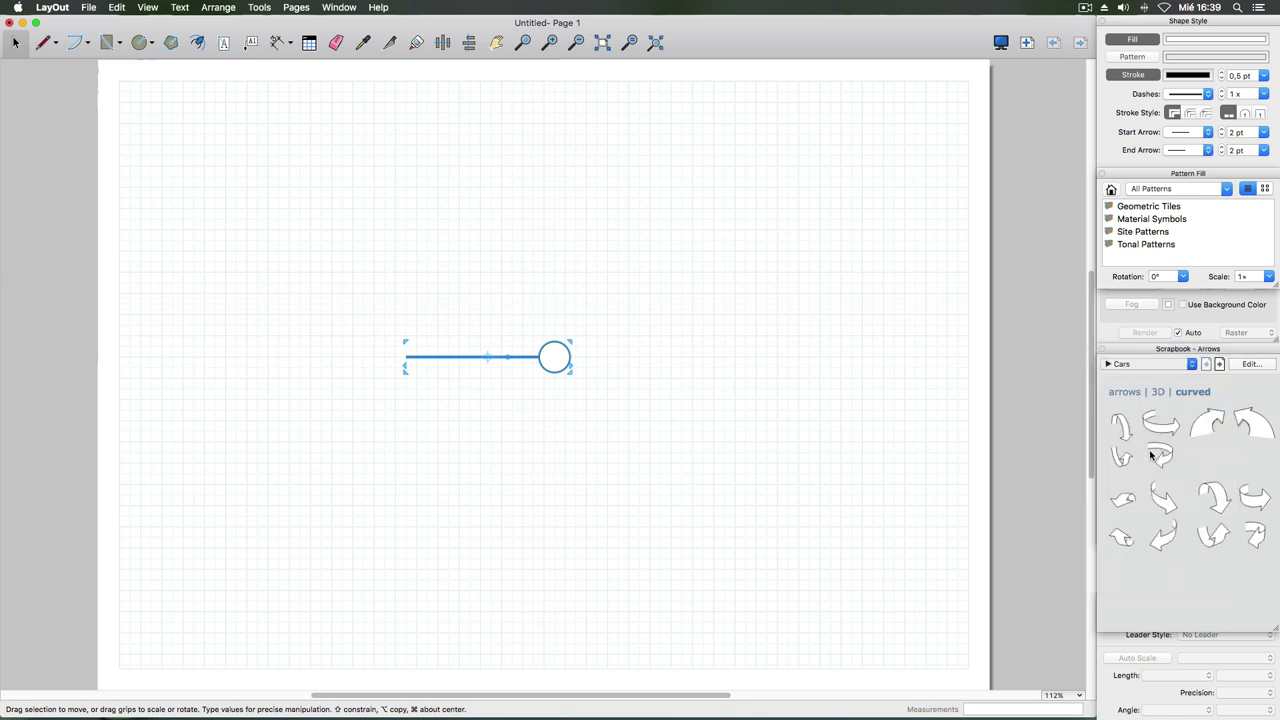
pyautogui.click(1133, 366)
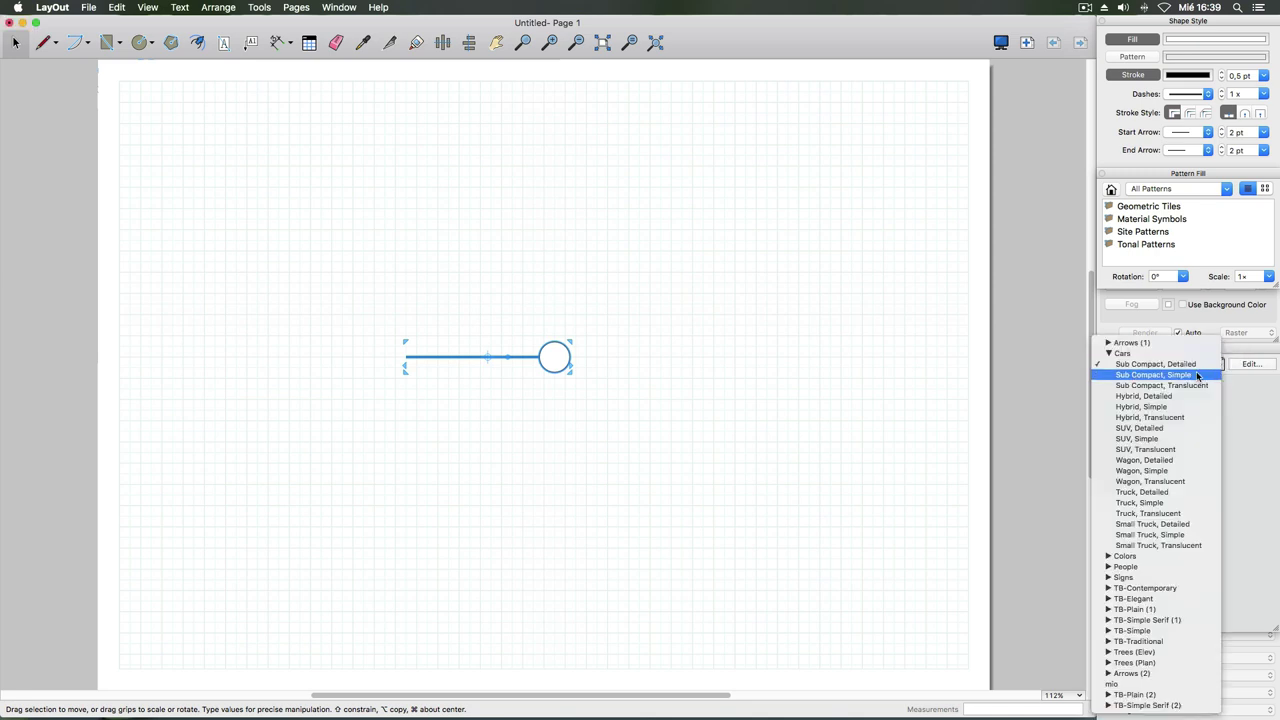
pyautogui.click(1155, 364)
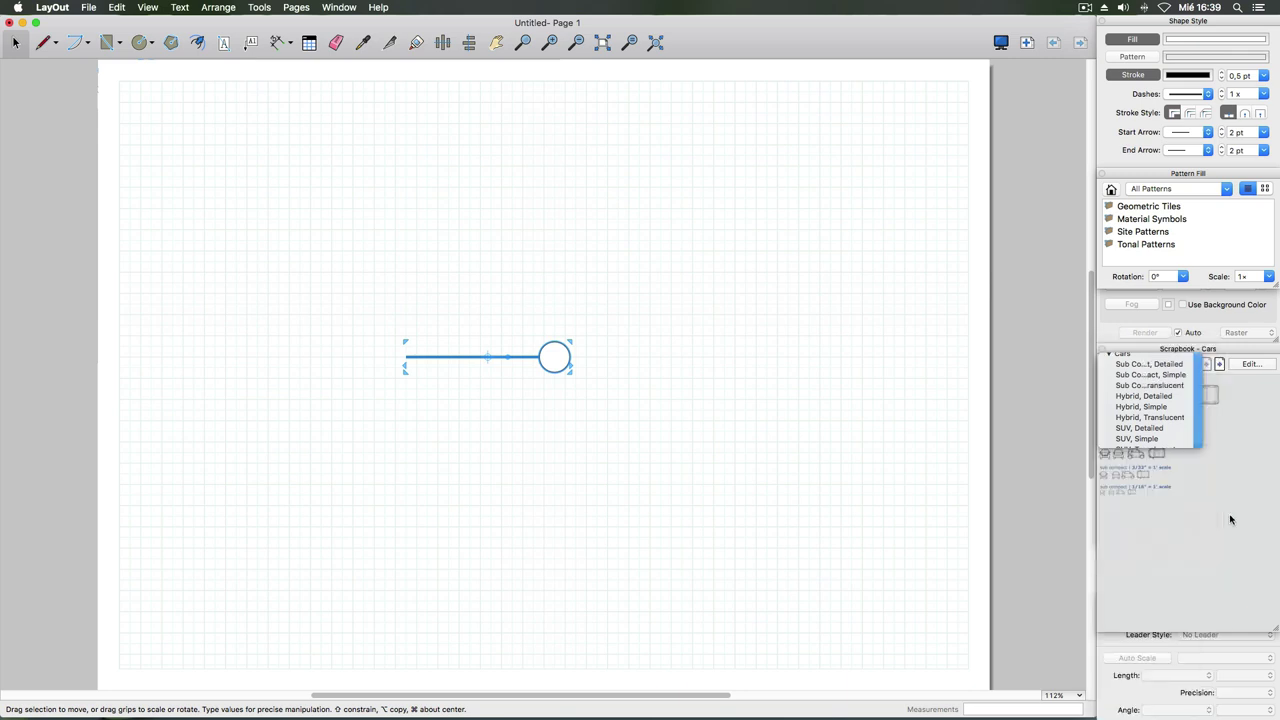
pyautogui.click(1192, 366)
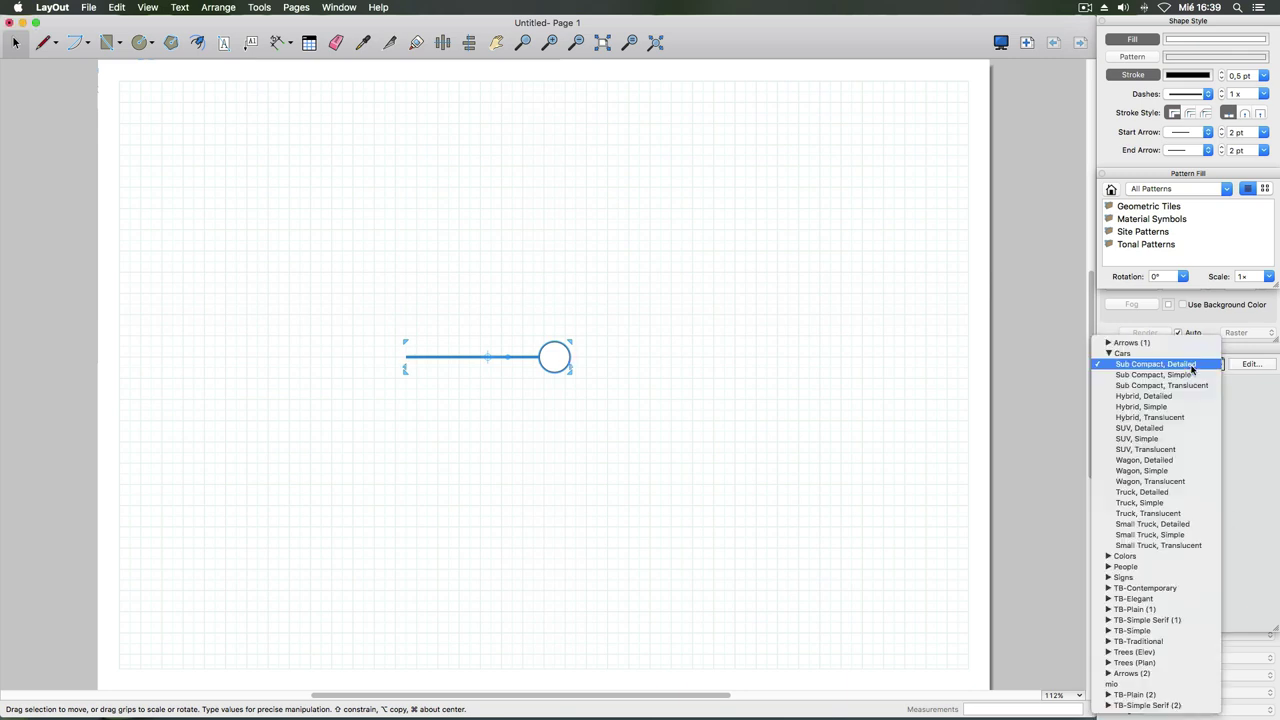
pyautogui.click(1110, 343)
pyautogui.click(1137, 366)
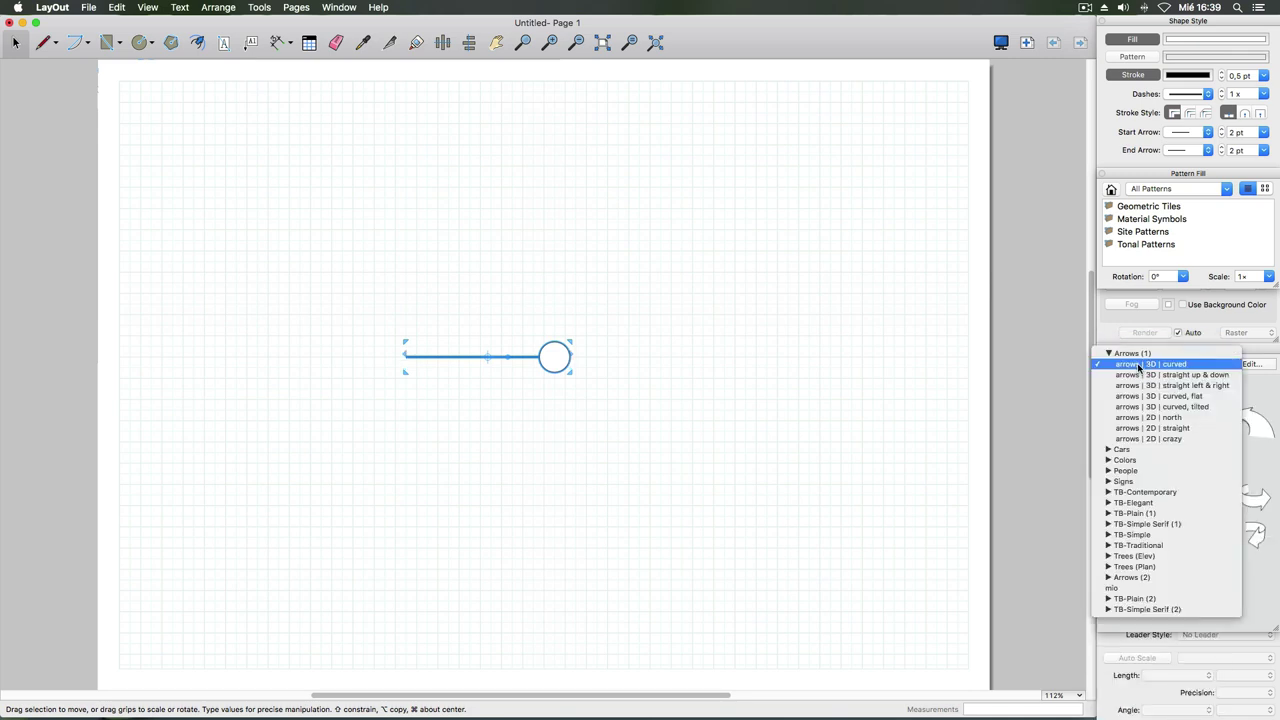
pyautogui.click(1147, 488)
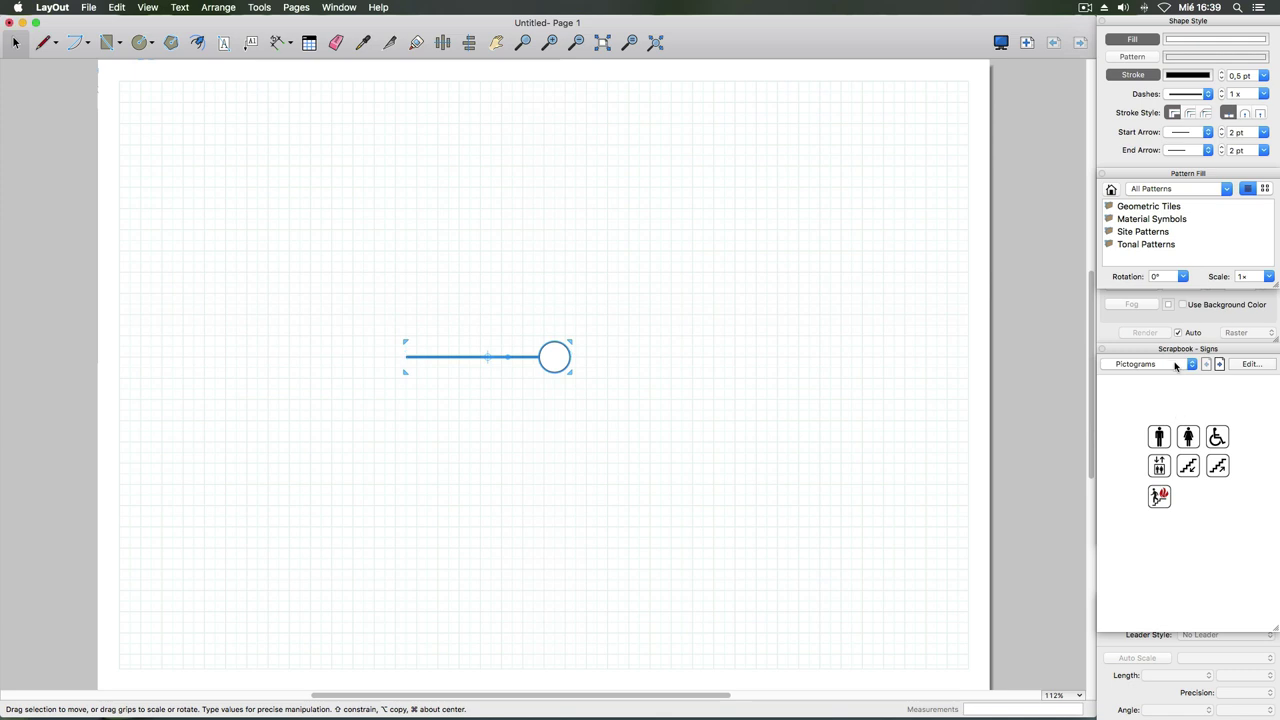
pyautogui.click(1177, 366)
pyautogui.click(1140, 470)
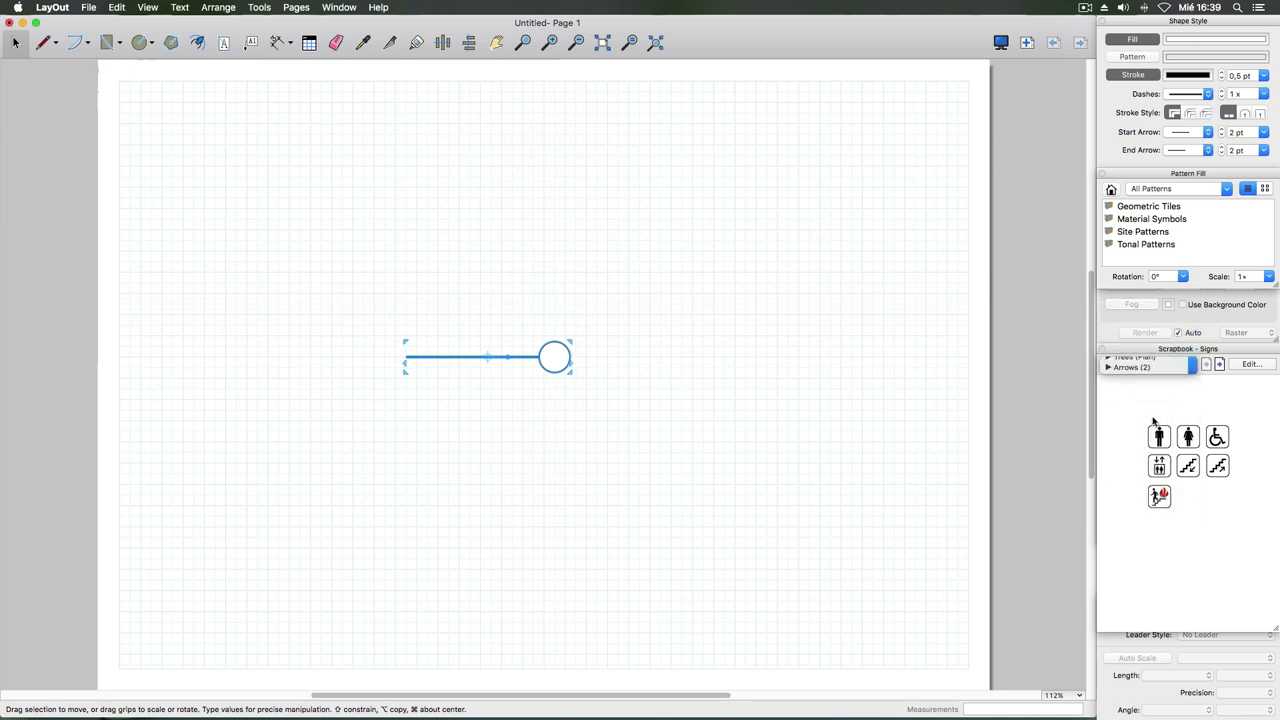
# - Browse the TB-Plain pages: Line Weights, Column Grid, Drawing References, Sections & Elevations, Site Graphics
pyautogui.click(1176, 366)
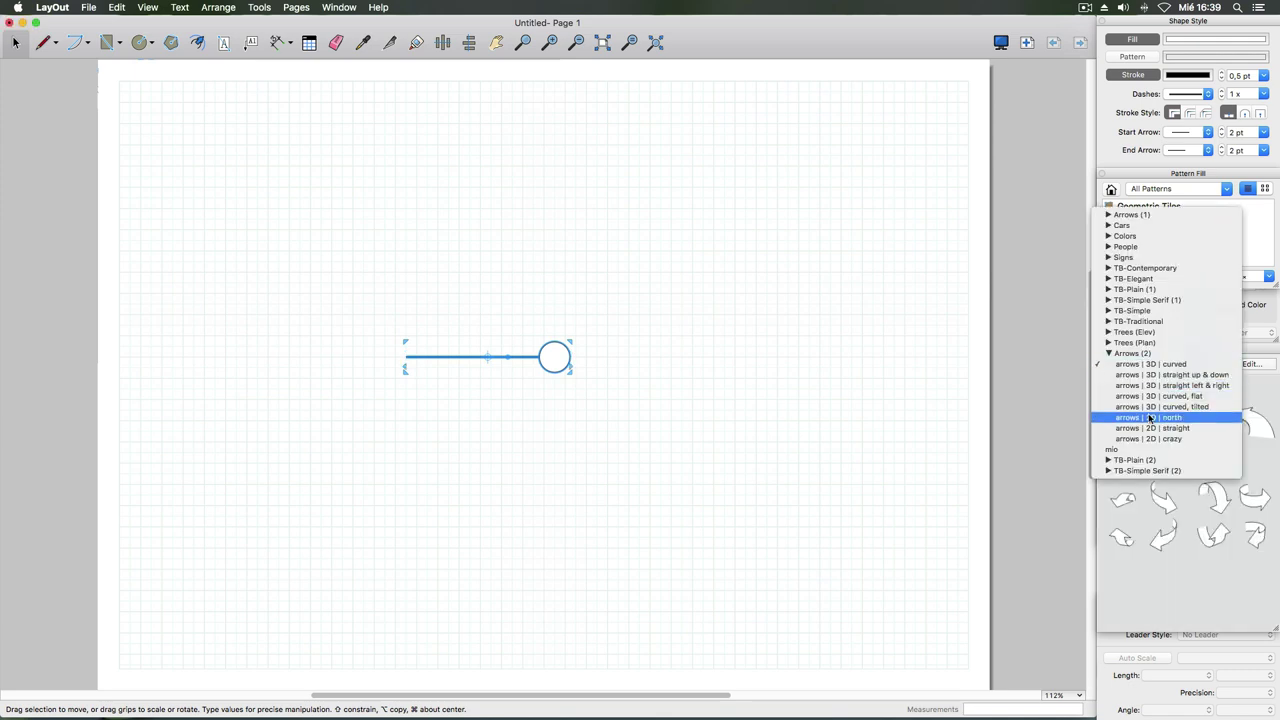
pyautogui.click(1150, 459)
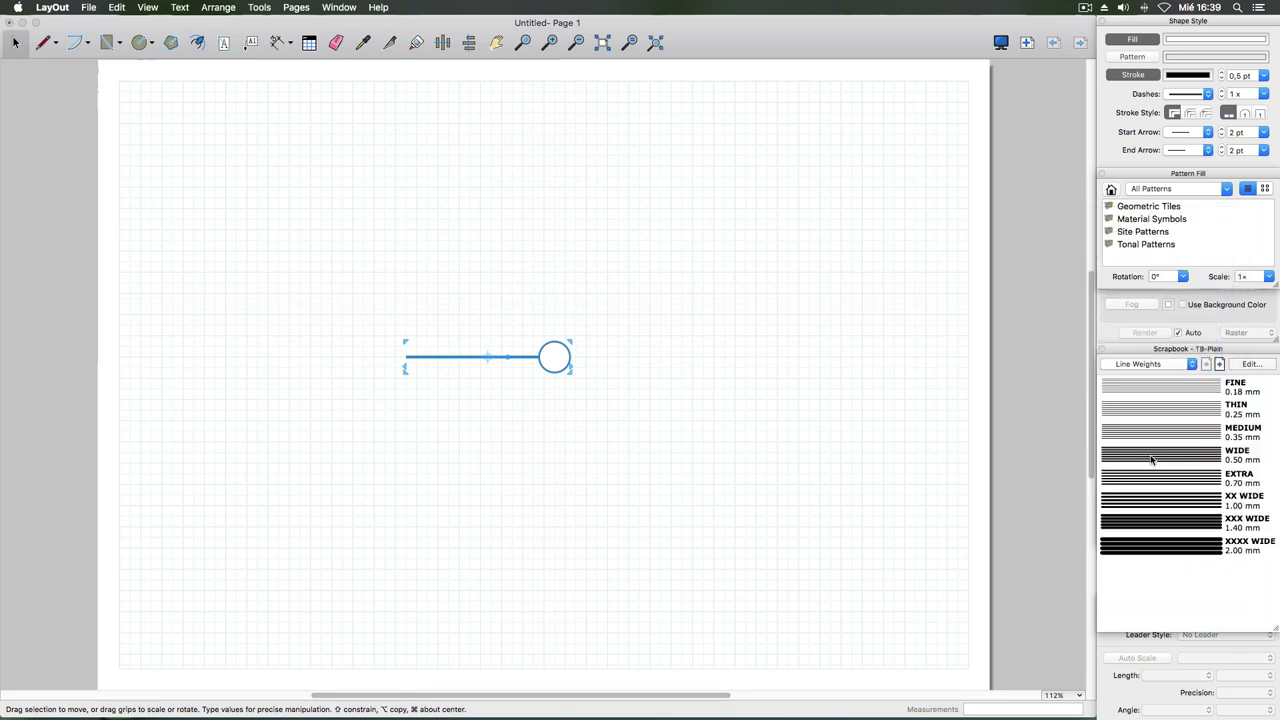
pyautogui.click(1191, 366)
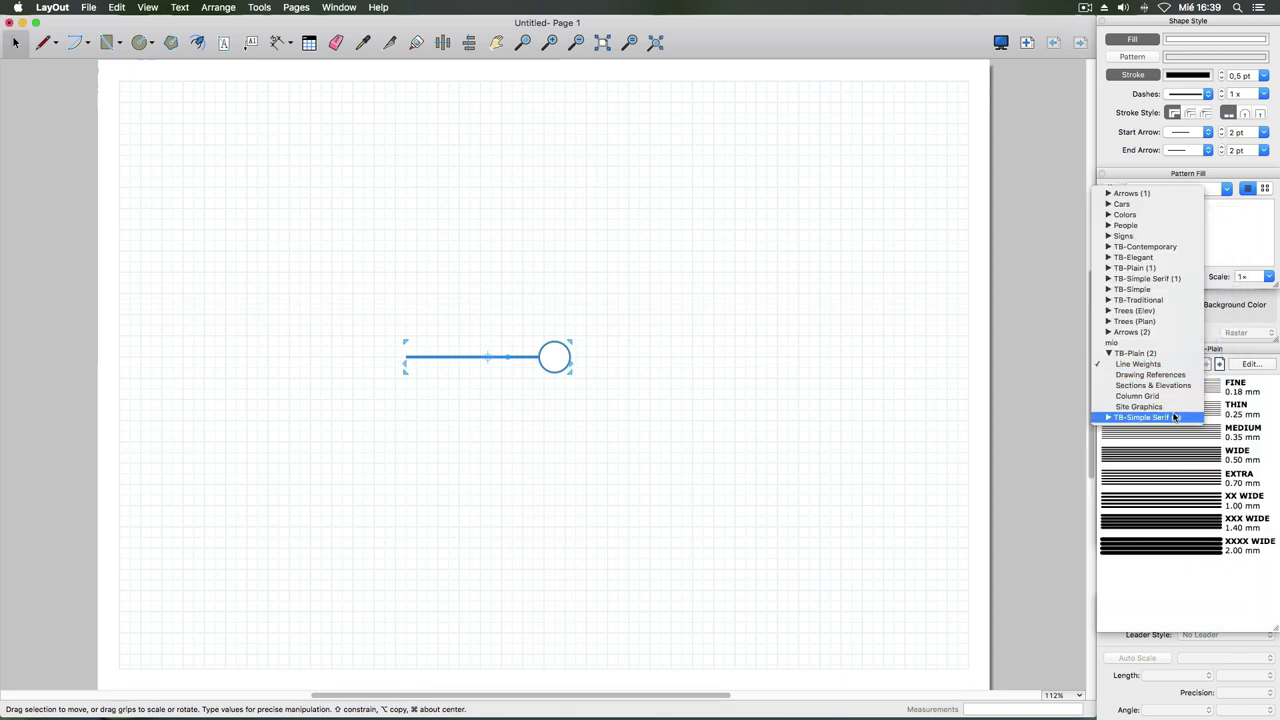
pyautogui.click(1172, 396)
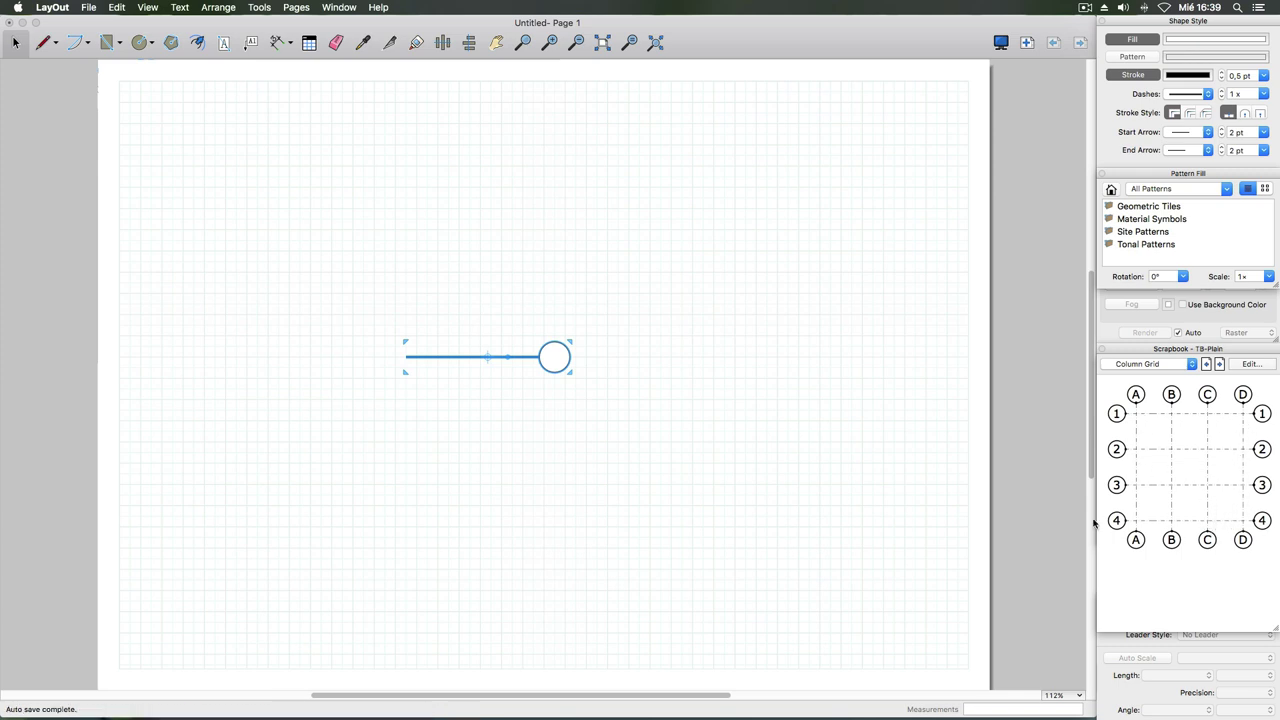
pyautogui.click(1192, 366)
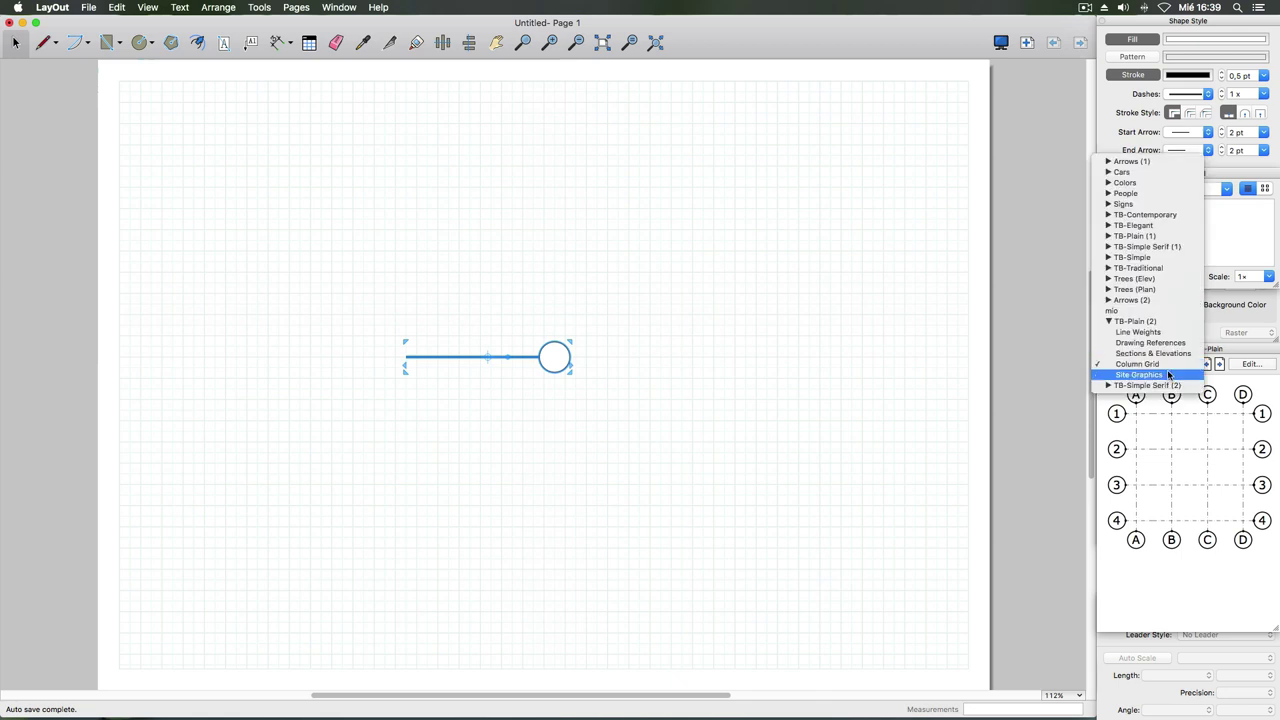
pyautogui.click(1163, 333)
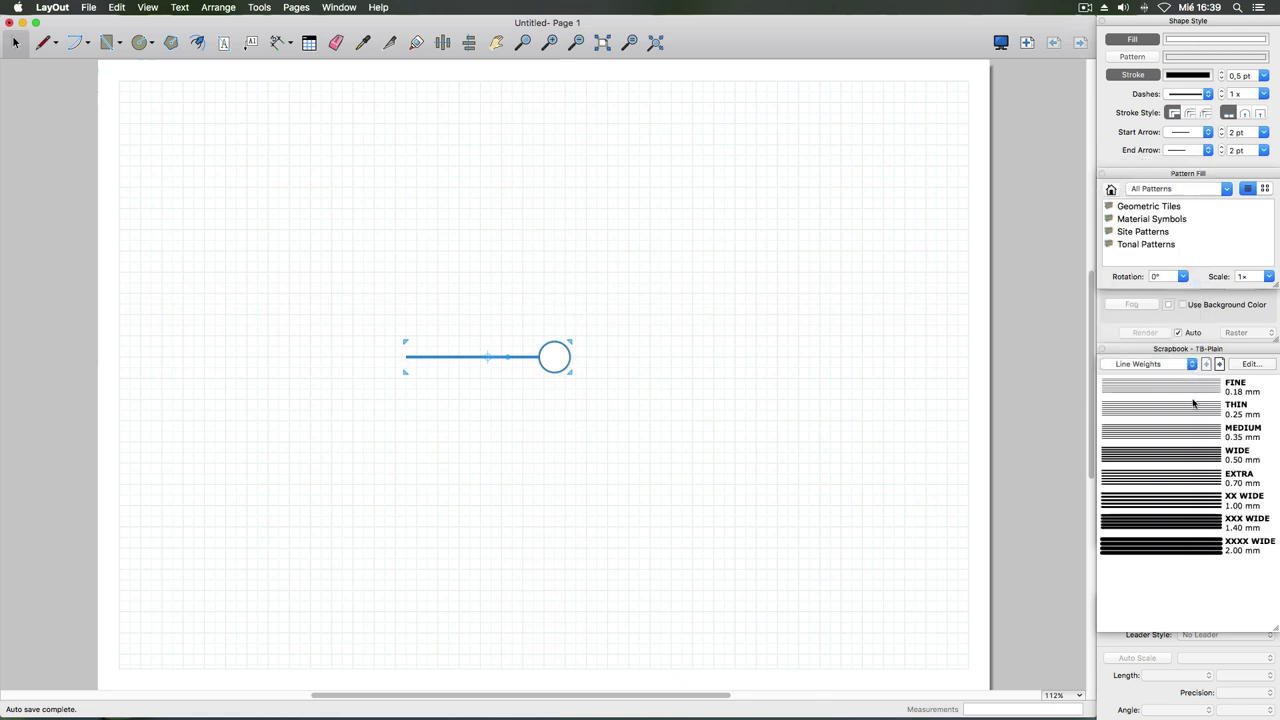
pyautogui.click(1184, 366)
pyautogui.click(1160, 375)
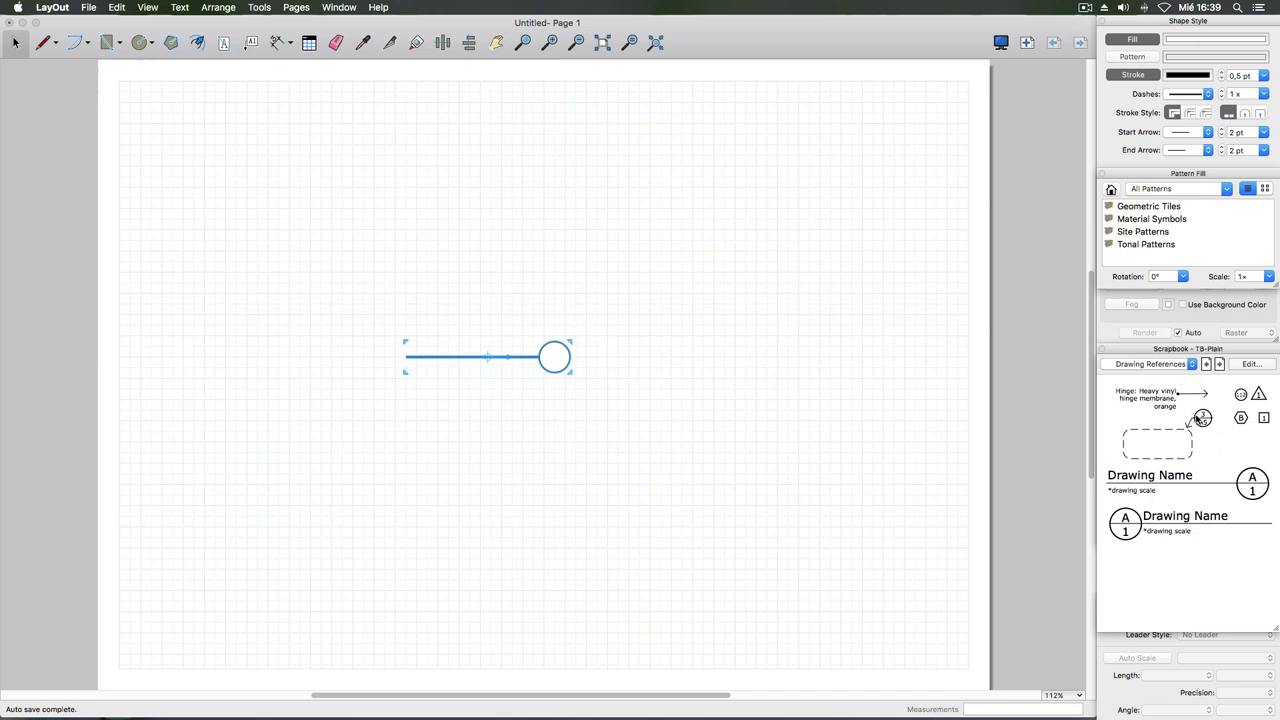
pyautogui.click(1192, 364)
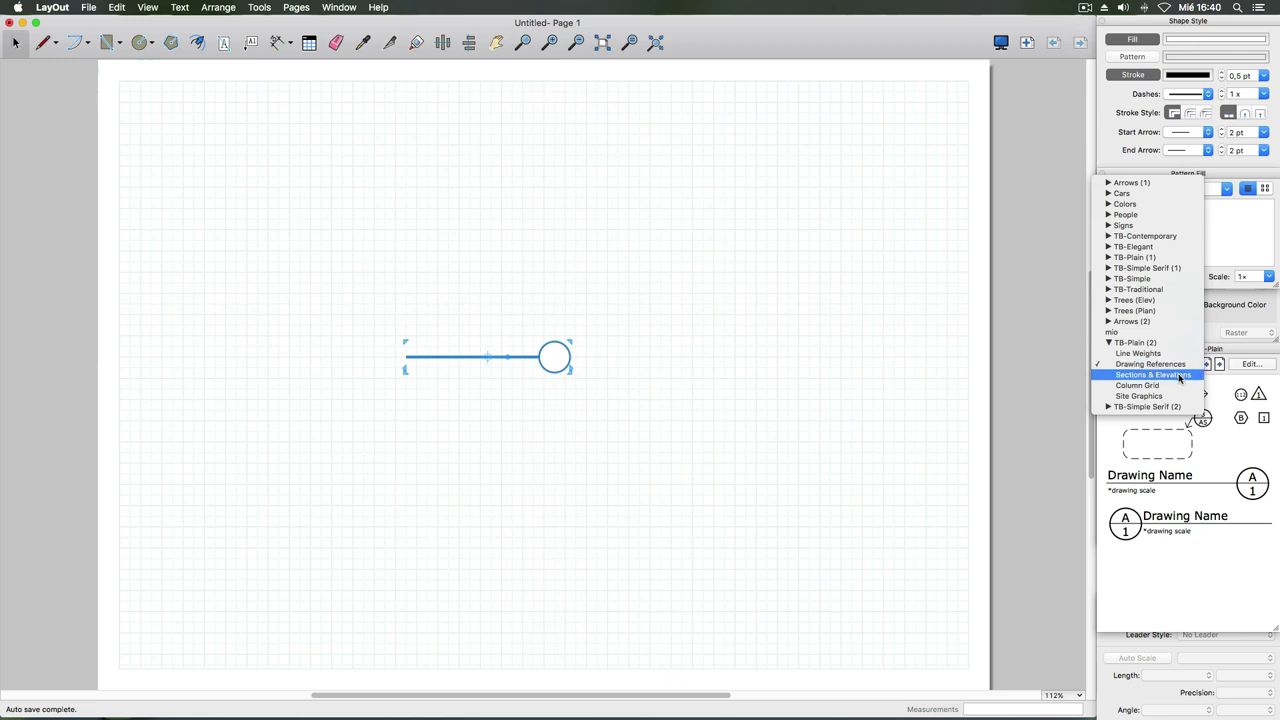
pyautogui.click(1160, 376)
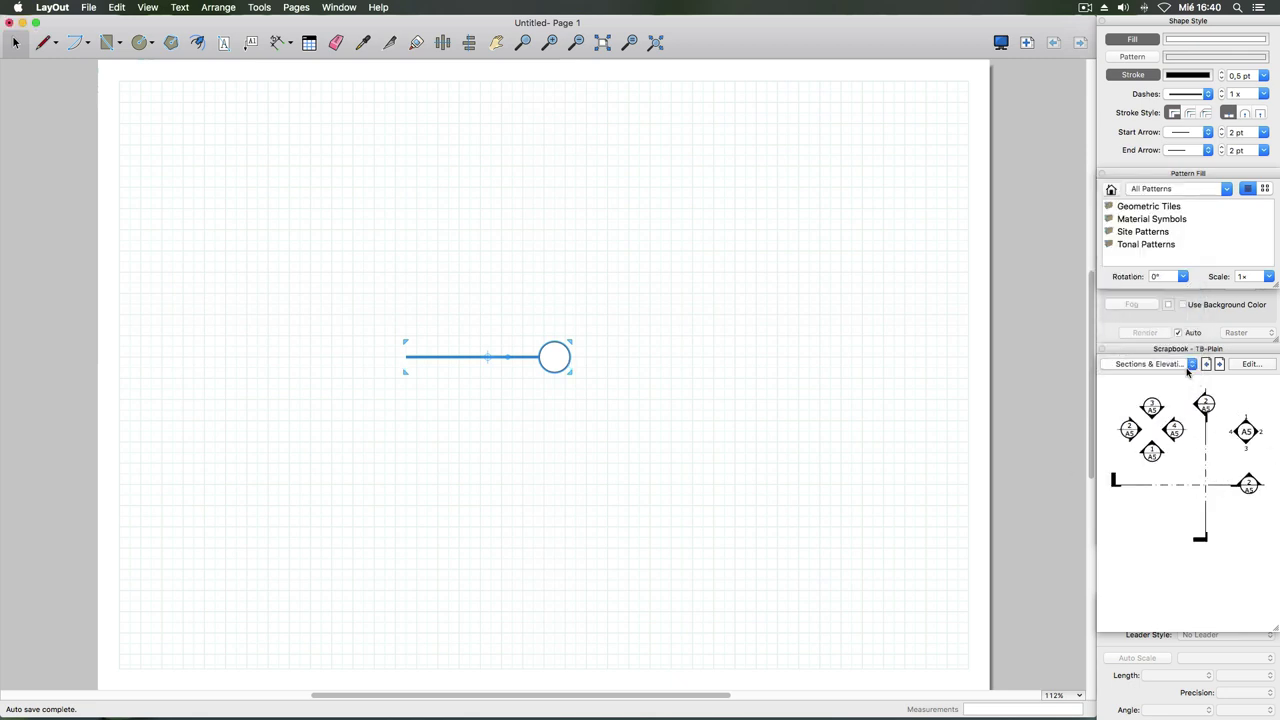
pyautogui.click(1191, 364)
pyautogui.click(1175, 376)
pyautogui.click(1188, 366)
pyautogui.click(1172, 378)
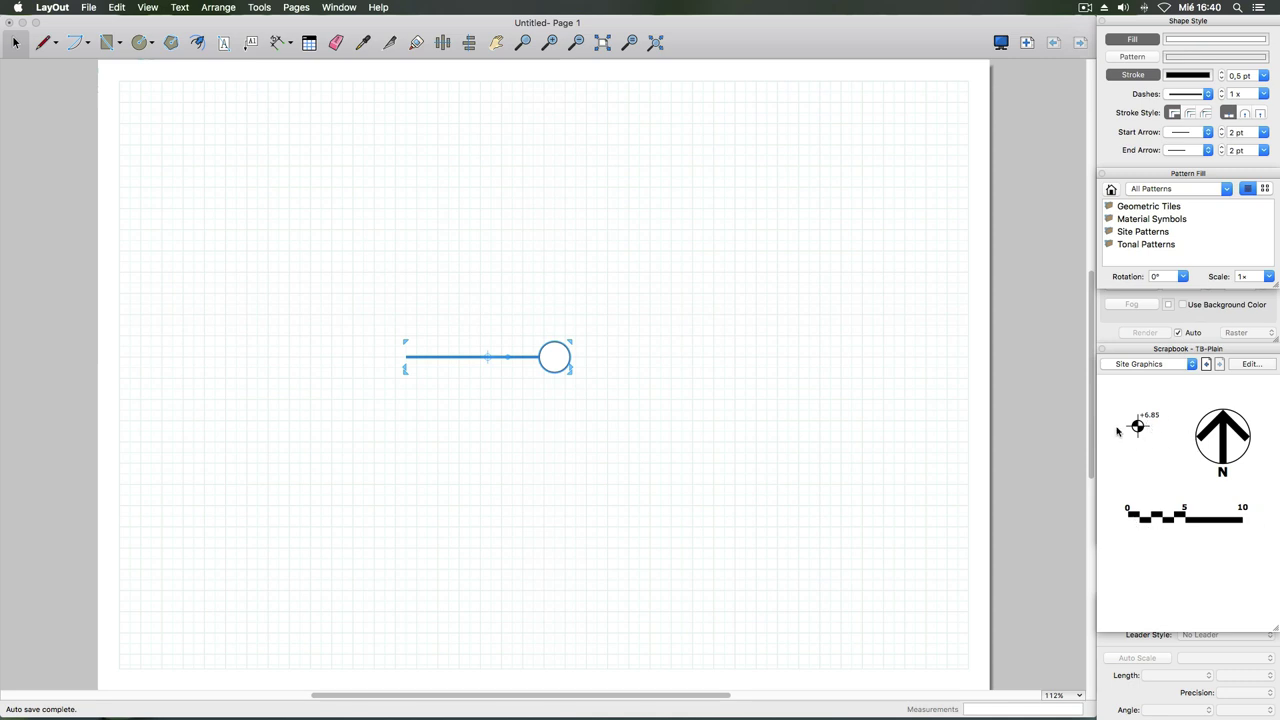
# - Step back through the TB-Plain pages, then switch to TB-Simple Serif Drafting Symbols 1
pyautogui.click(1206, 366)
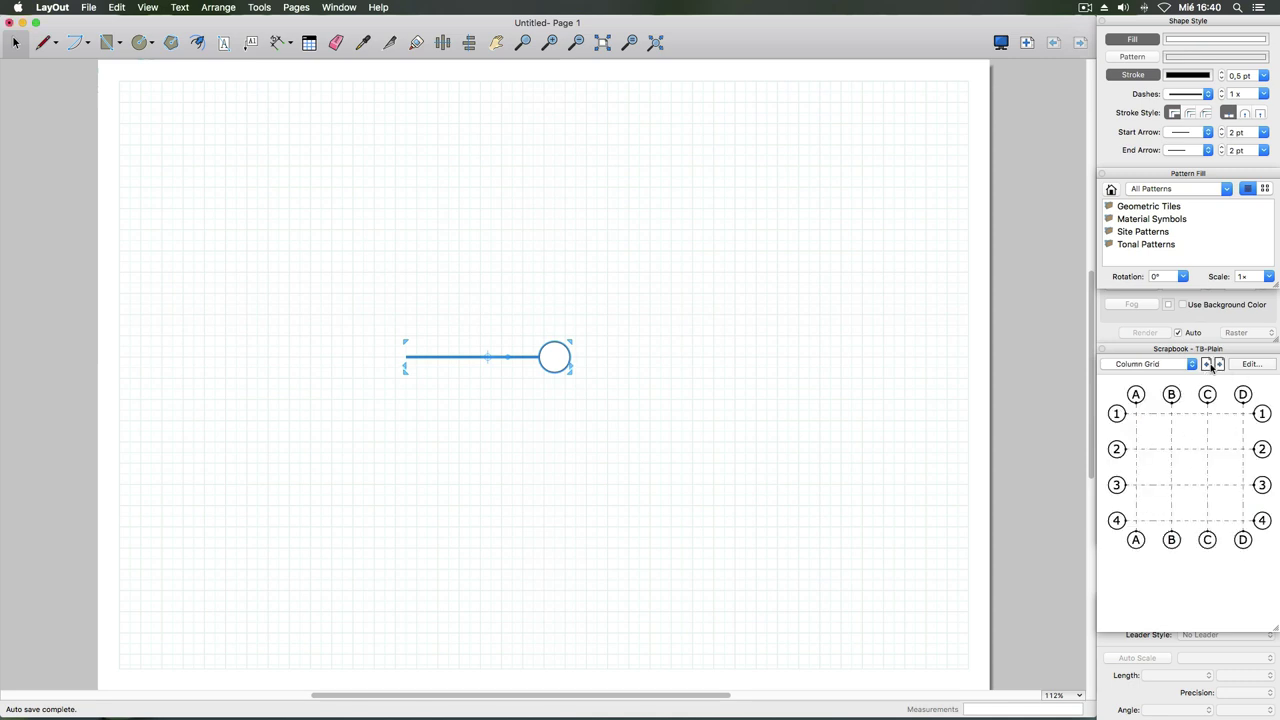
pyautogui.click(1218, 365)
pyautogui.click(1206, 366)
pyautogui.click(1206, 366)
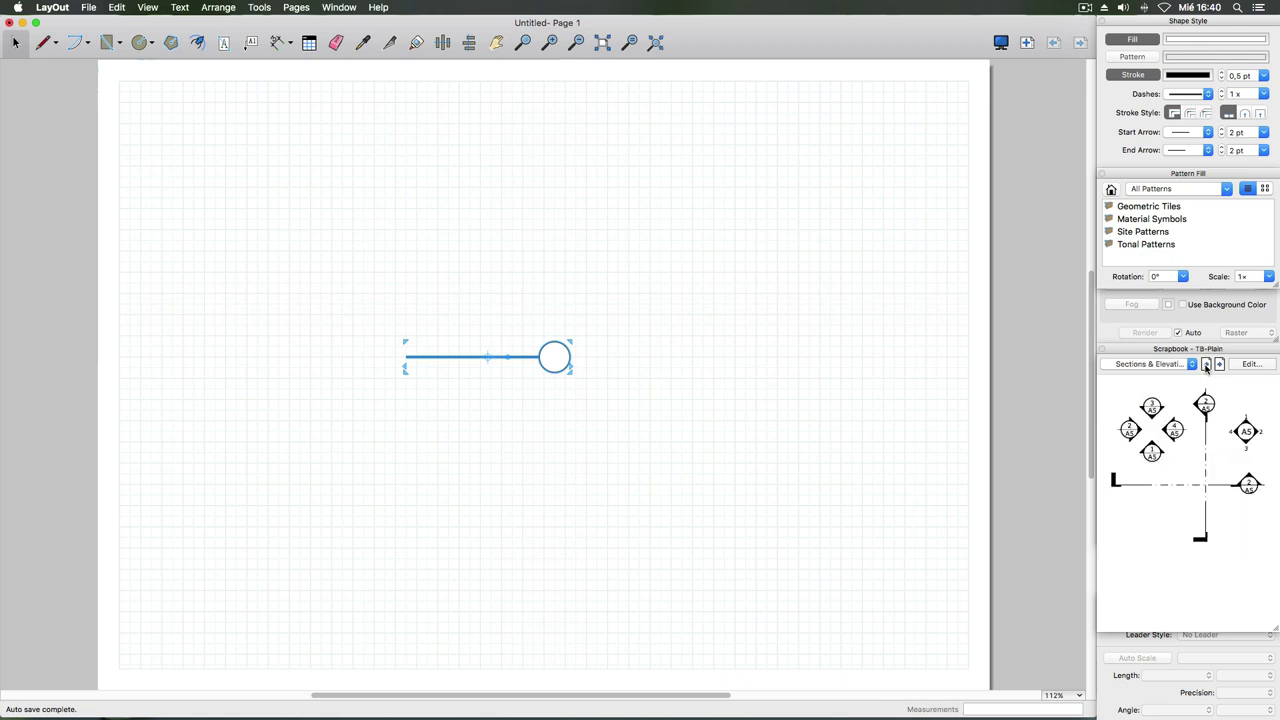
pyautogui.click(1206, 366)
pyautogui.click(1206, 366)
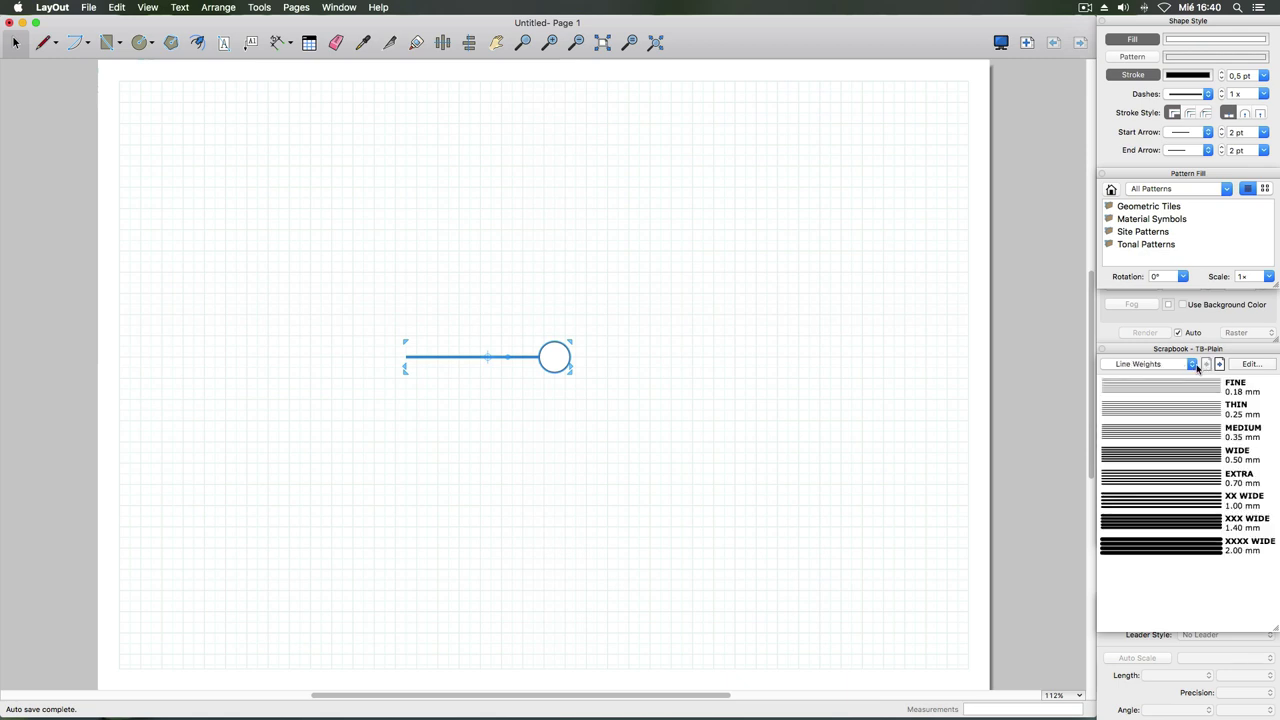
pyautogui.click(1195, 366)
pyautogui.click(1138, 406)
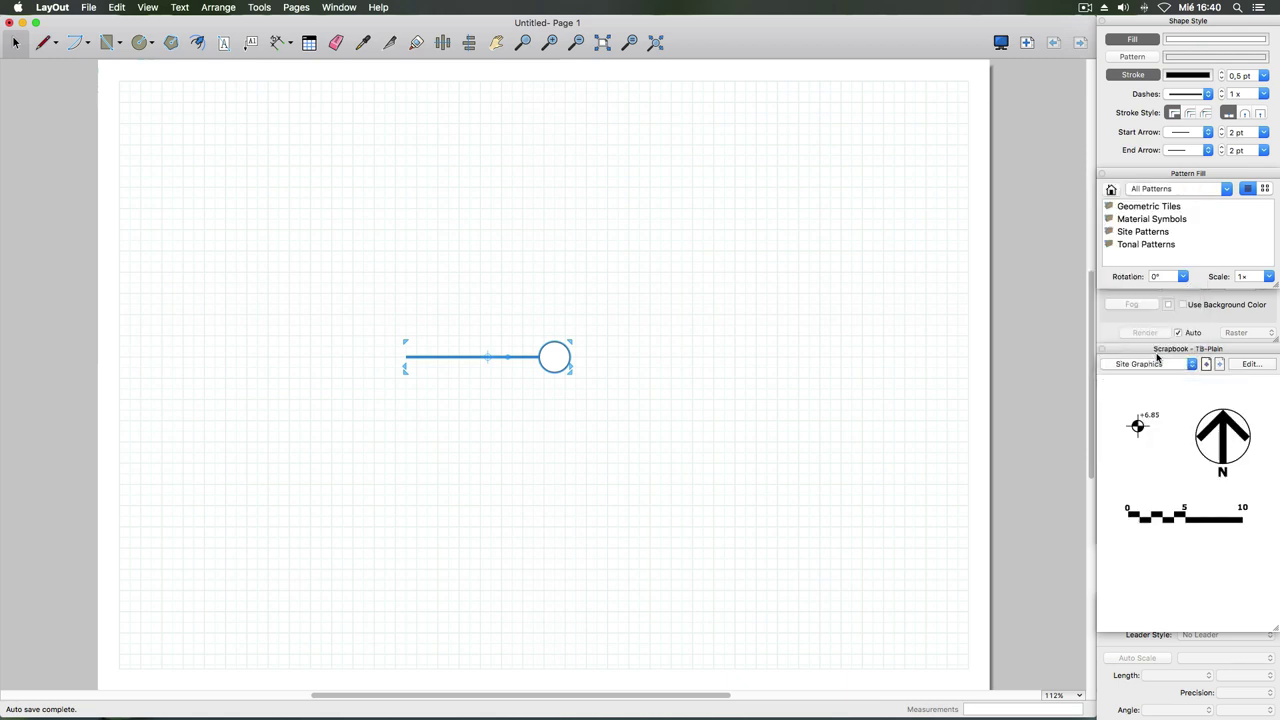
pyautogui.click(1170, 366)
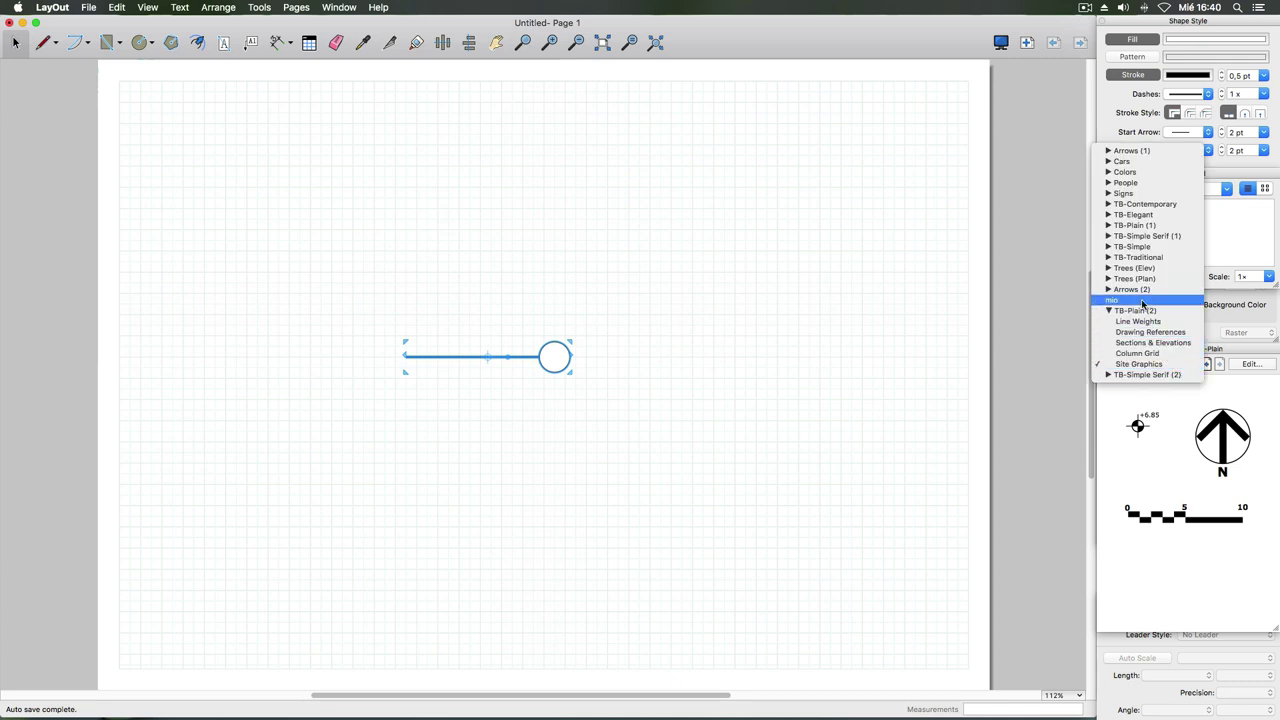
pyautogui.click(1114, 289)
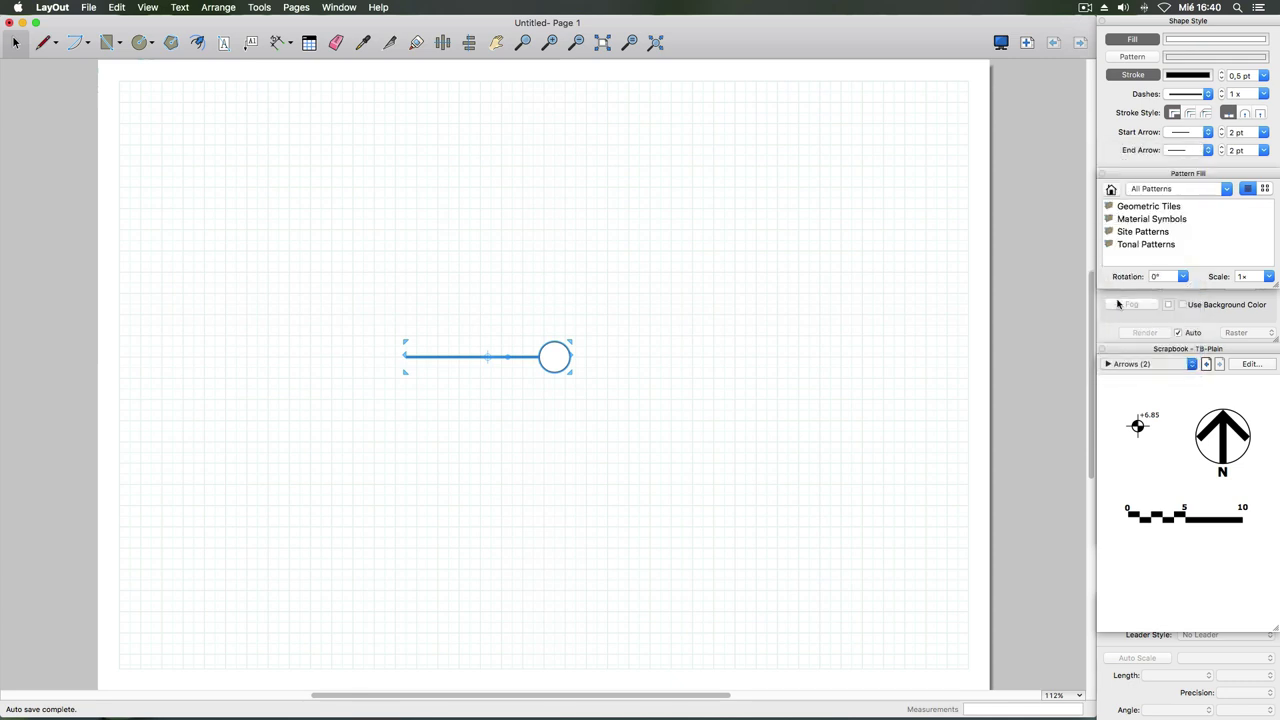
pyautogui.click(1189, 366)
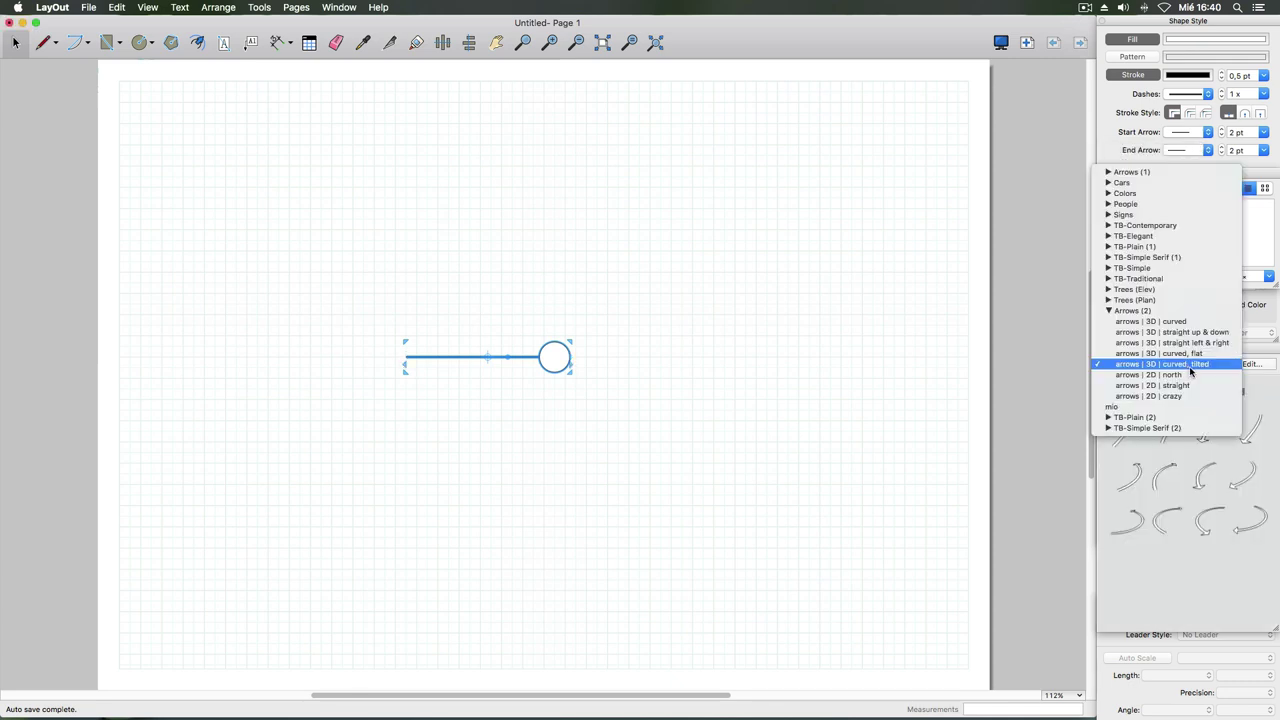
pyautogui.click(1120, 260)
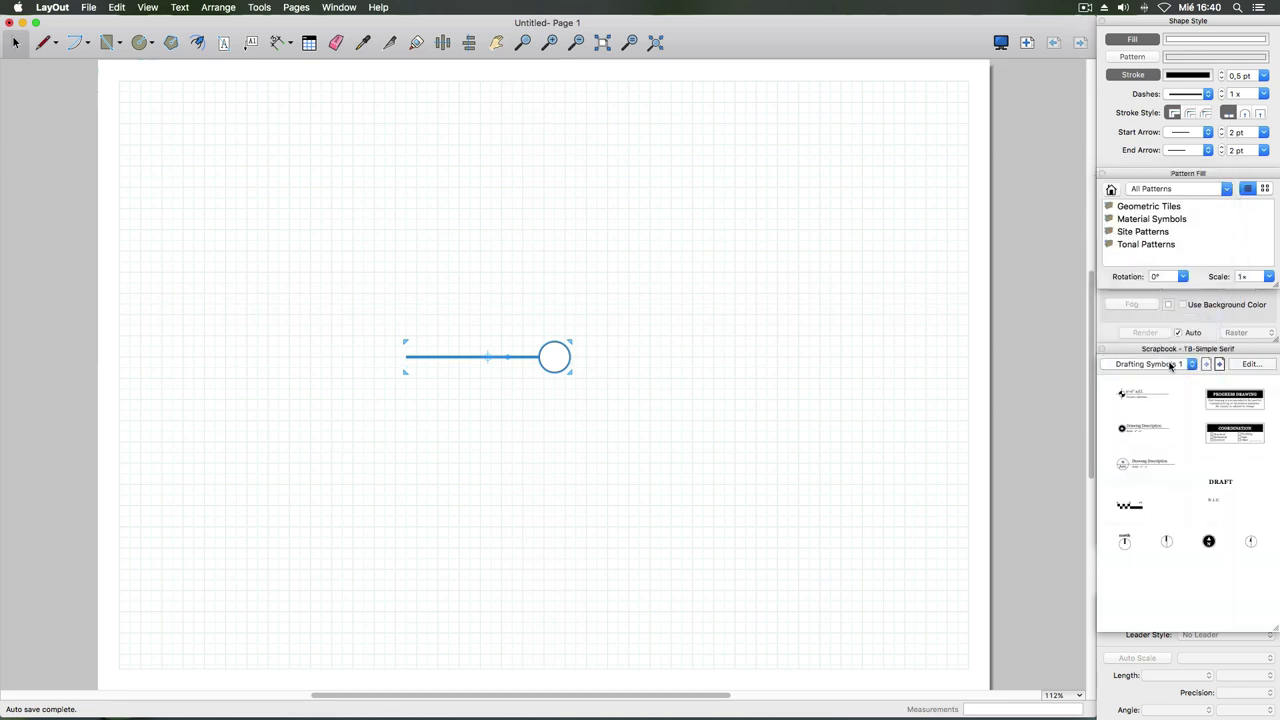
# - Place a drafting symbol below the line, enlarge it, then delete it
pyautogui.moveTo(1131, 398); pyautogui.dragTo(724, 465)
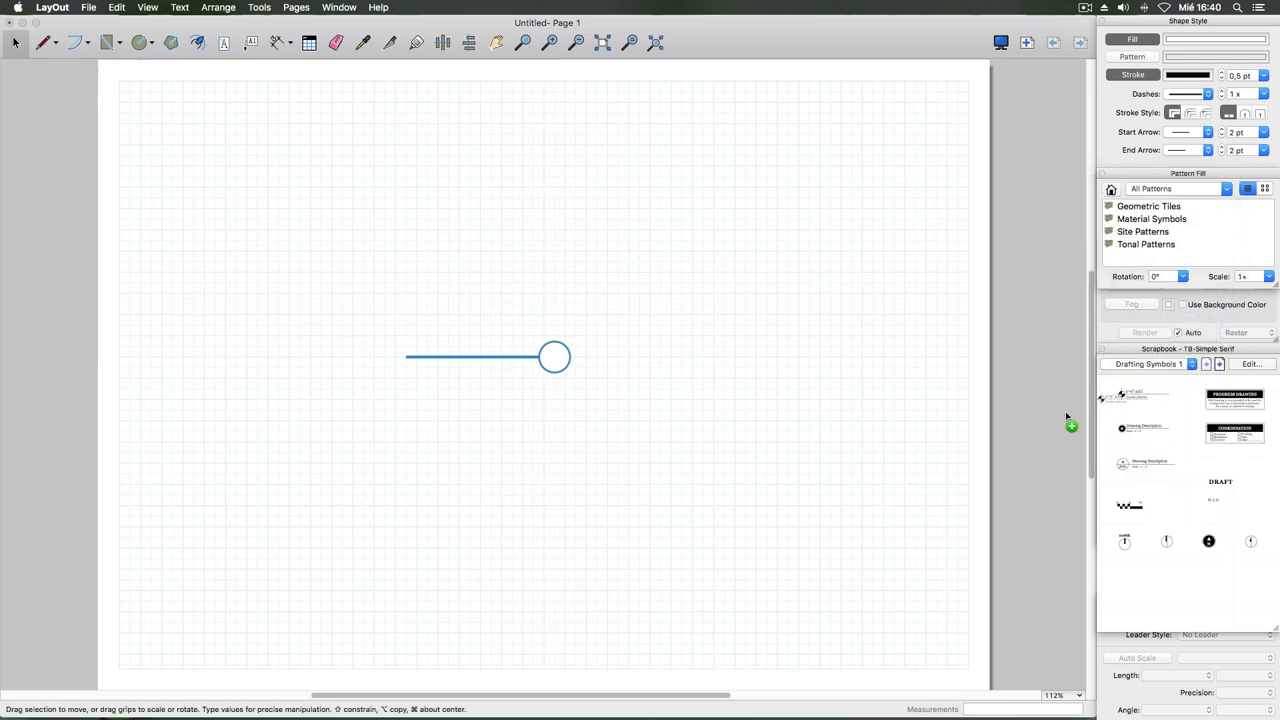
pyautogui.click(820, 489)
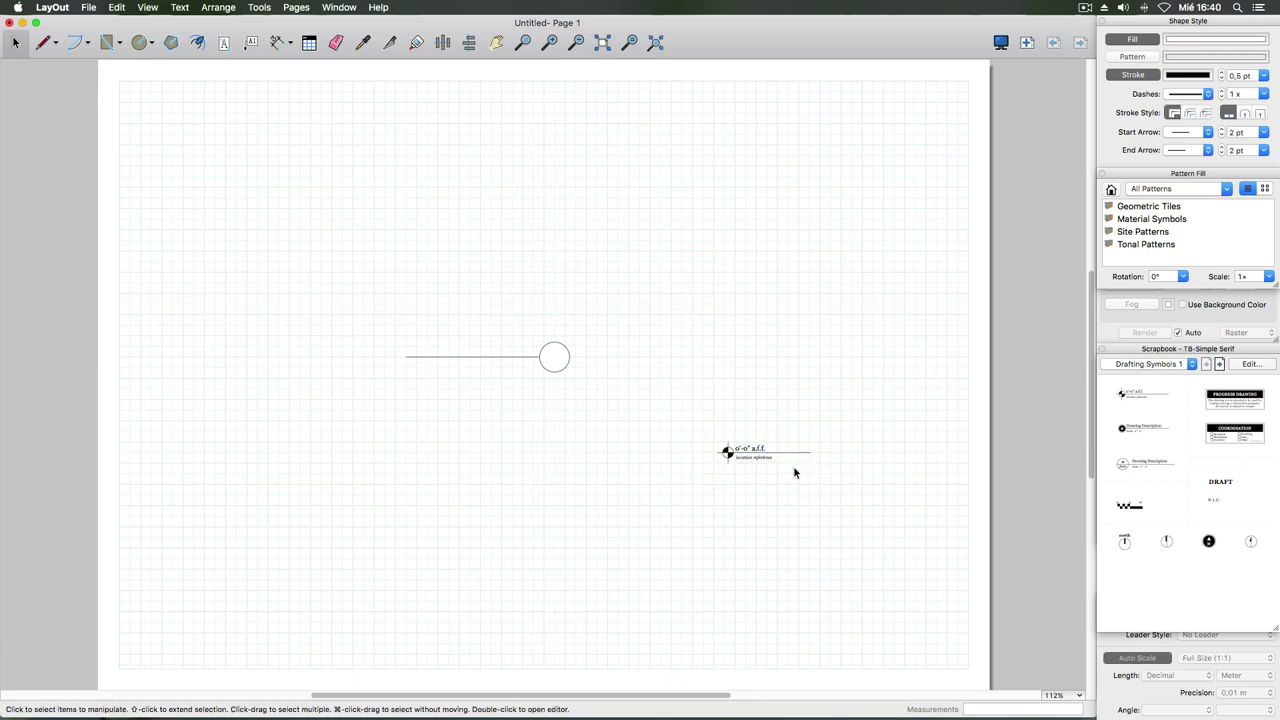
pyautogui.click(758, 461)
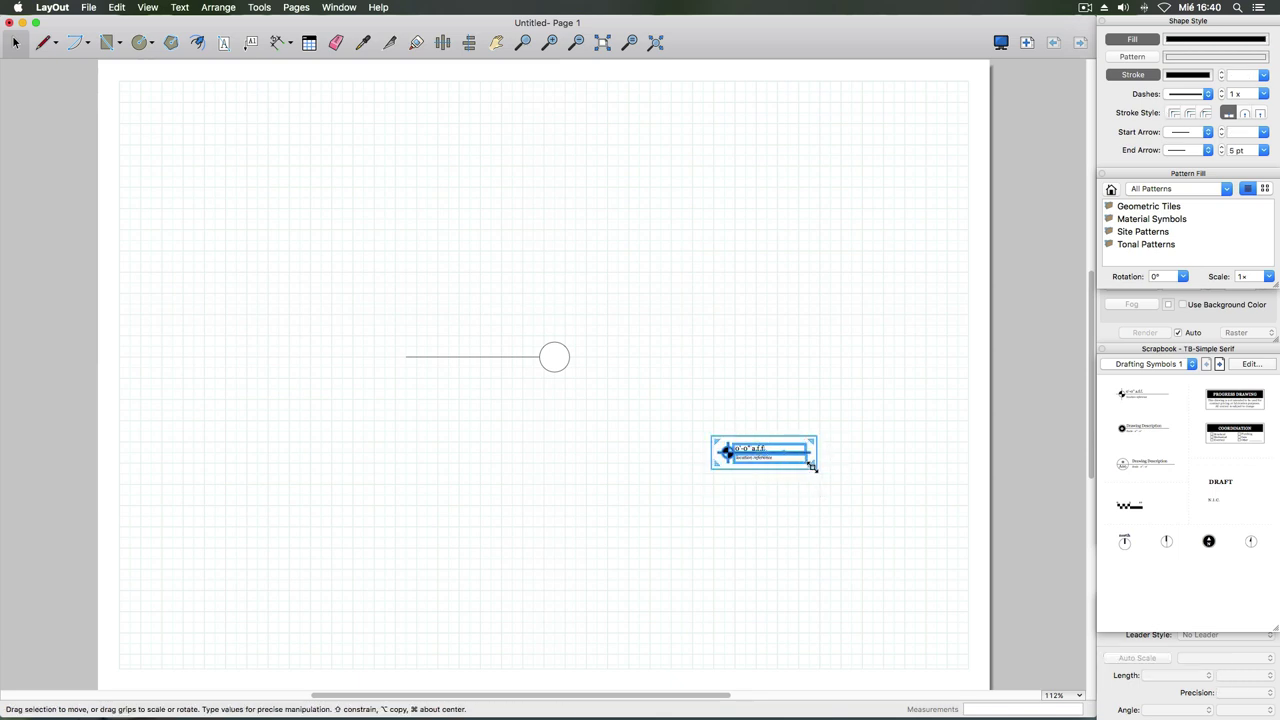
pyautogui.moveTo(815, 468); pyautogui.dragTo(868, 513)
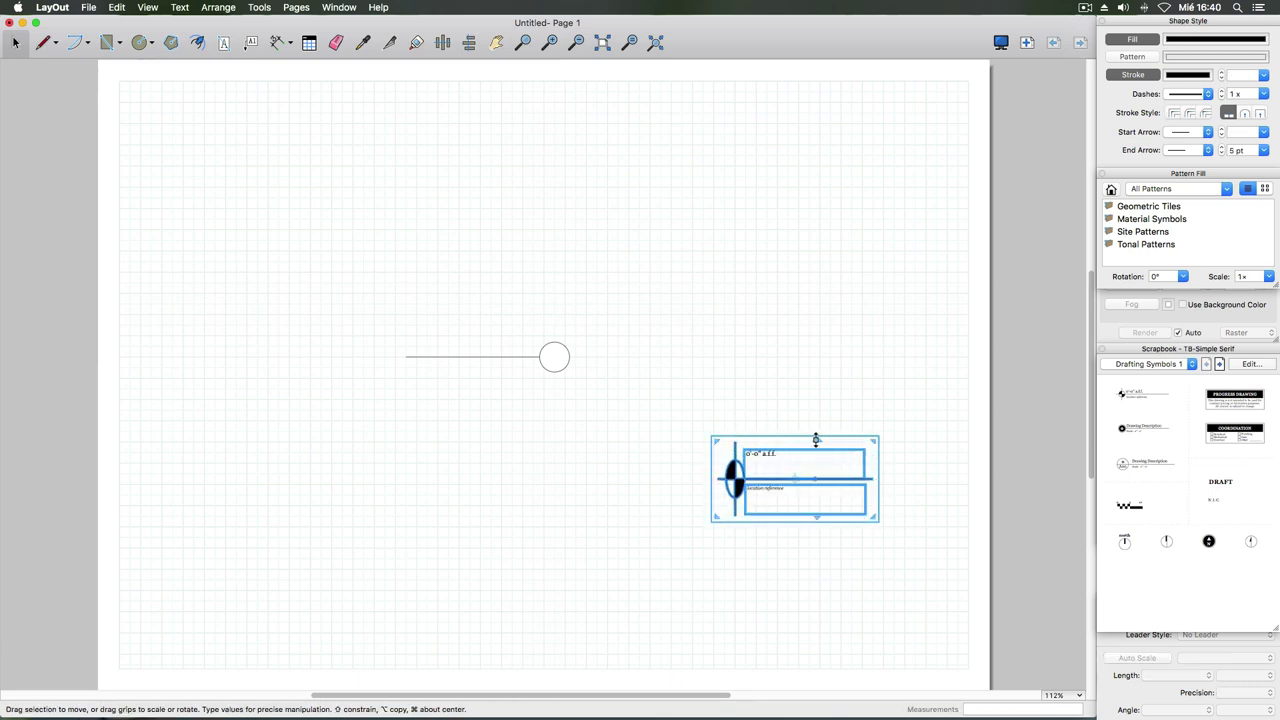
pyautogui.press('Delete')
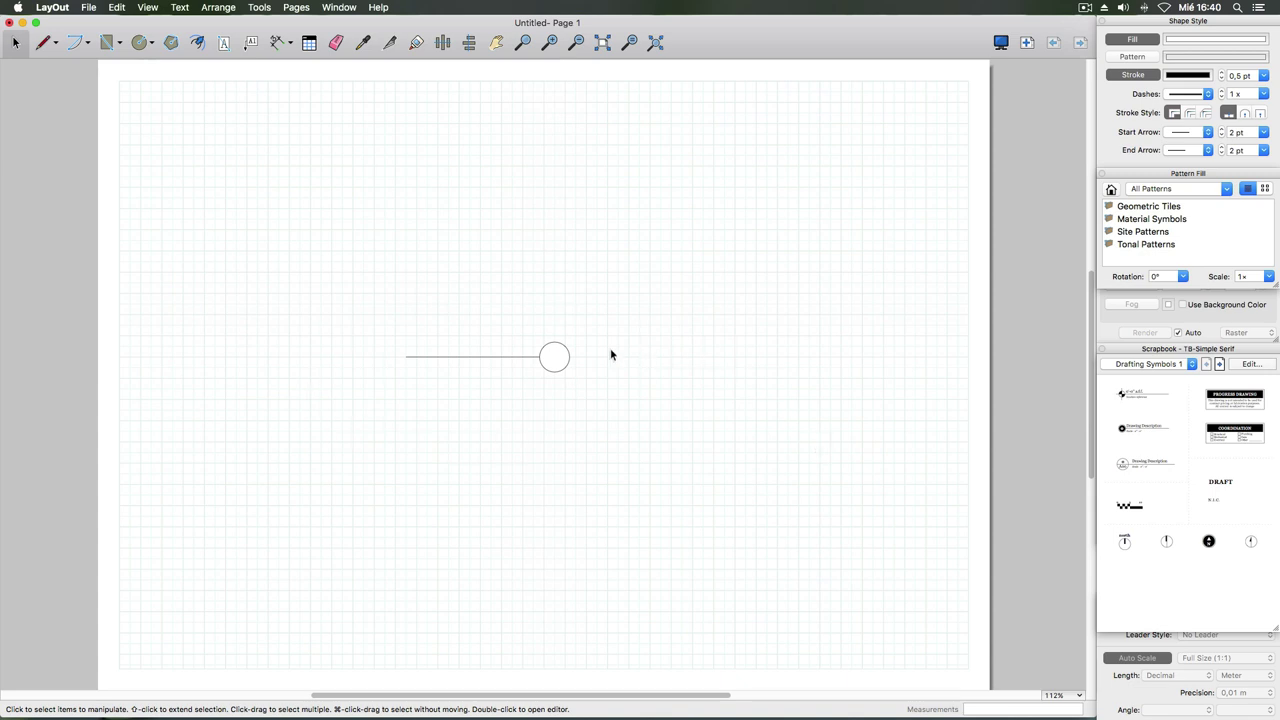
# - Switch the scrapbook to the Signs collection's Pictograms page
pyautogui.moveTo(374, 292); pyautogui.dragTo(574, 390)
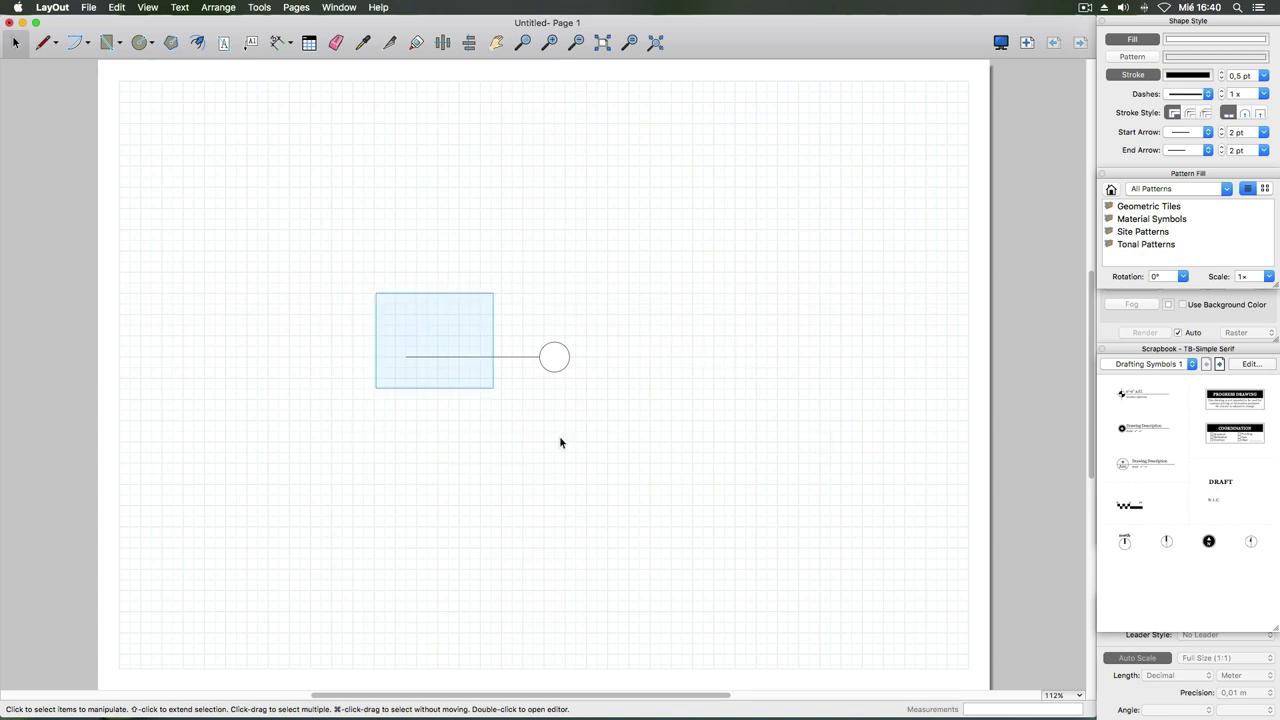
pyautogui.click(698, 489)
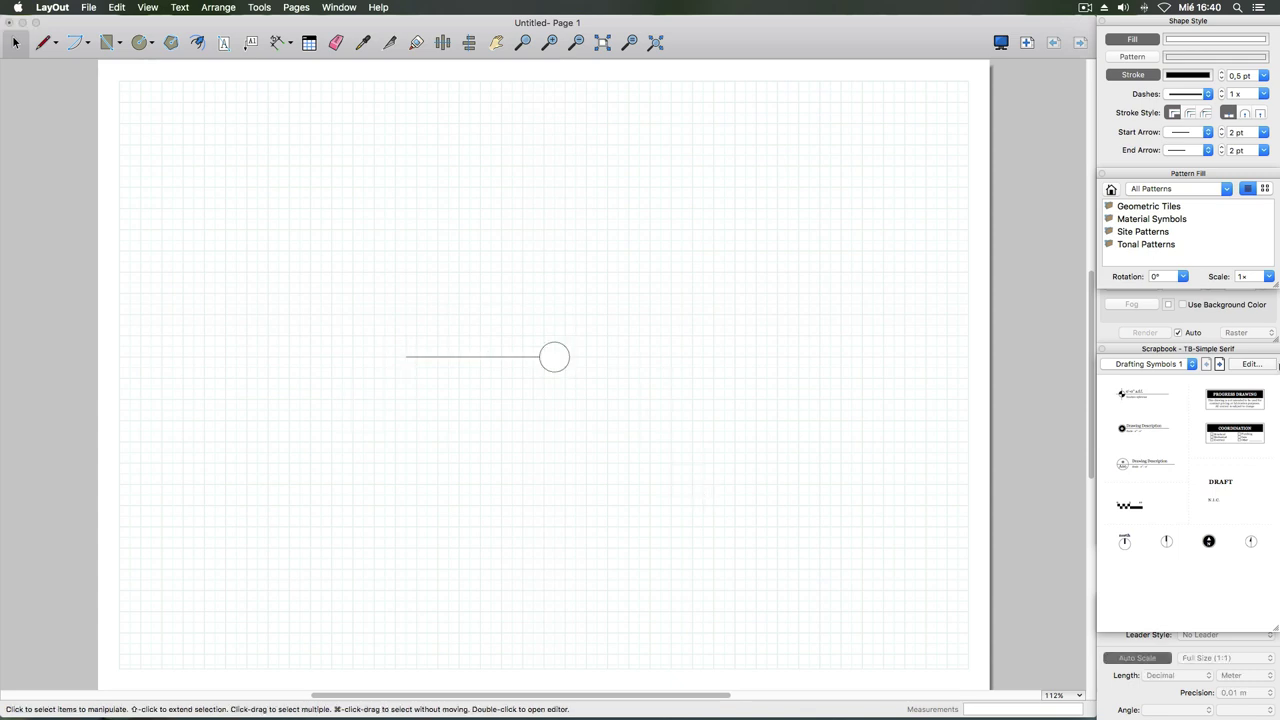
pyautogui.click(1193, 364)
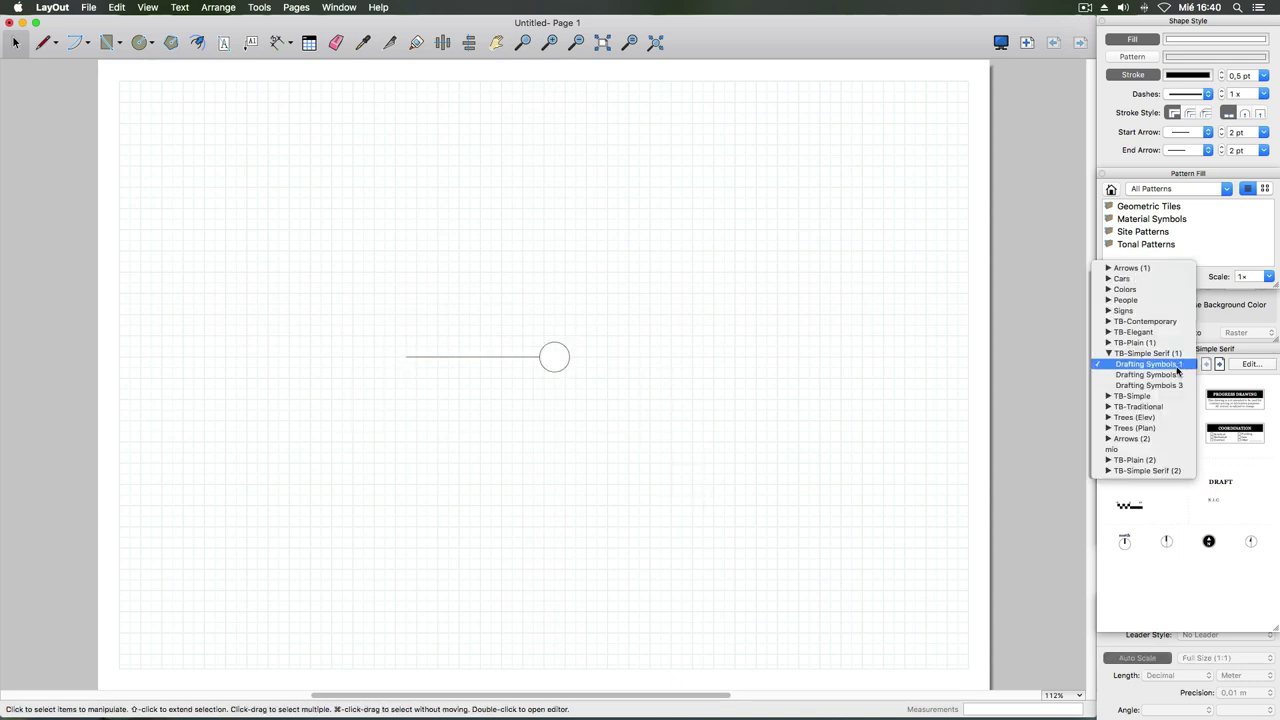
pyautogui.click(1176, 364)
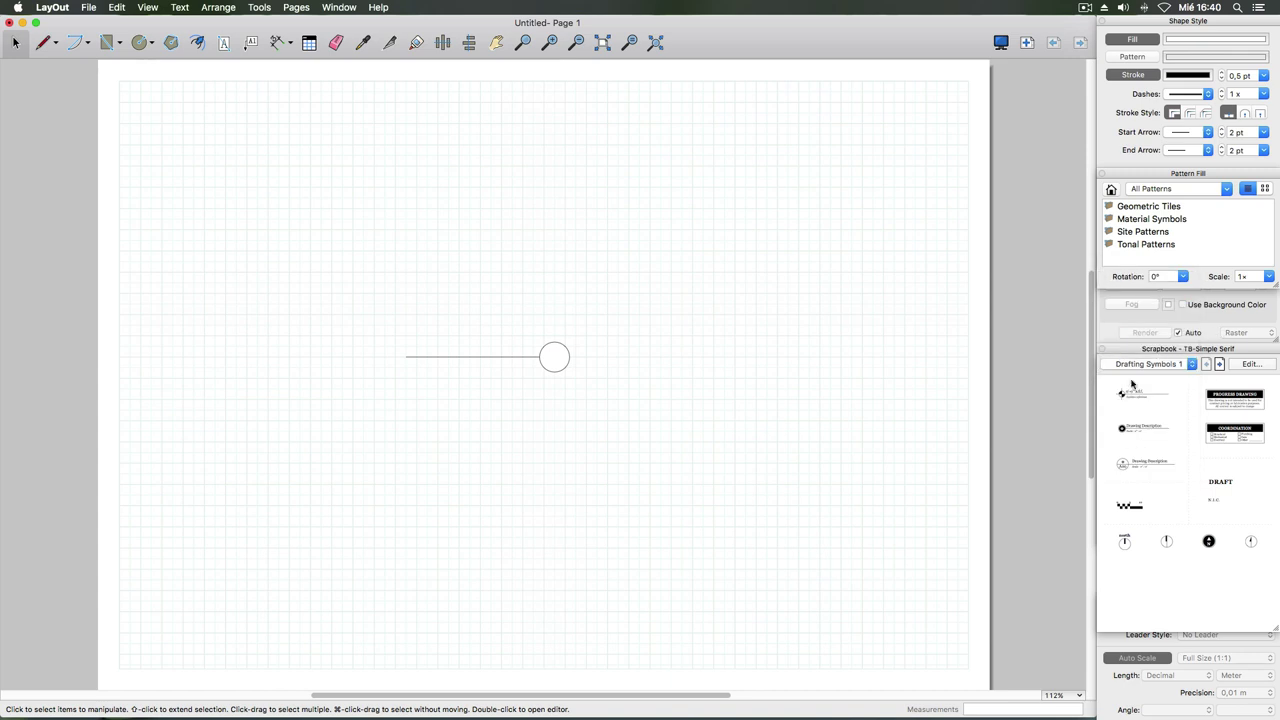
pyautogui.click(1188, 366)
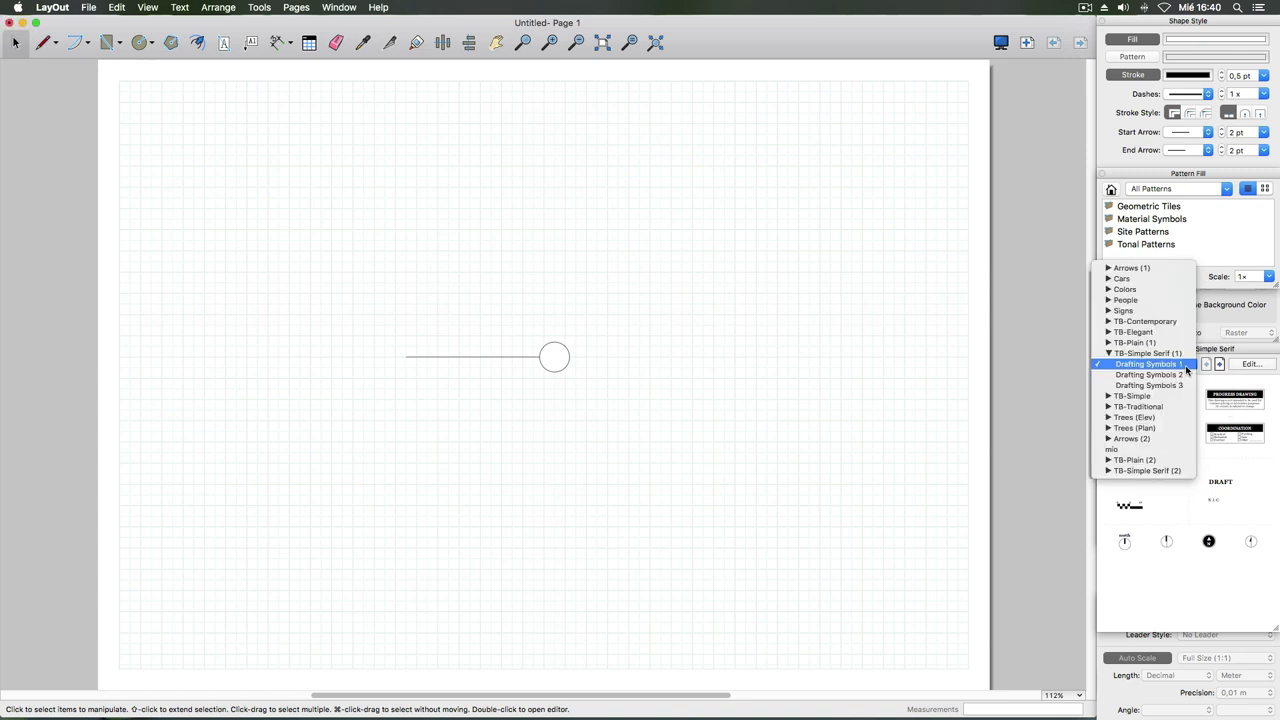
pyautogui.click(1215, 312)
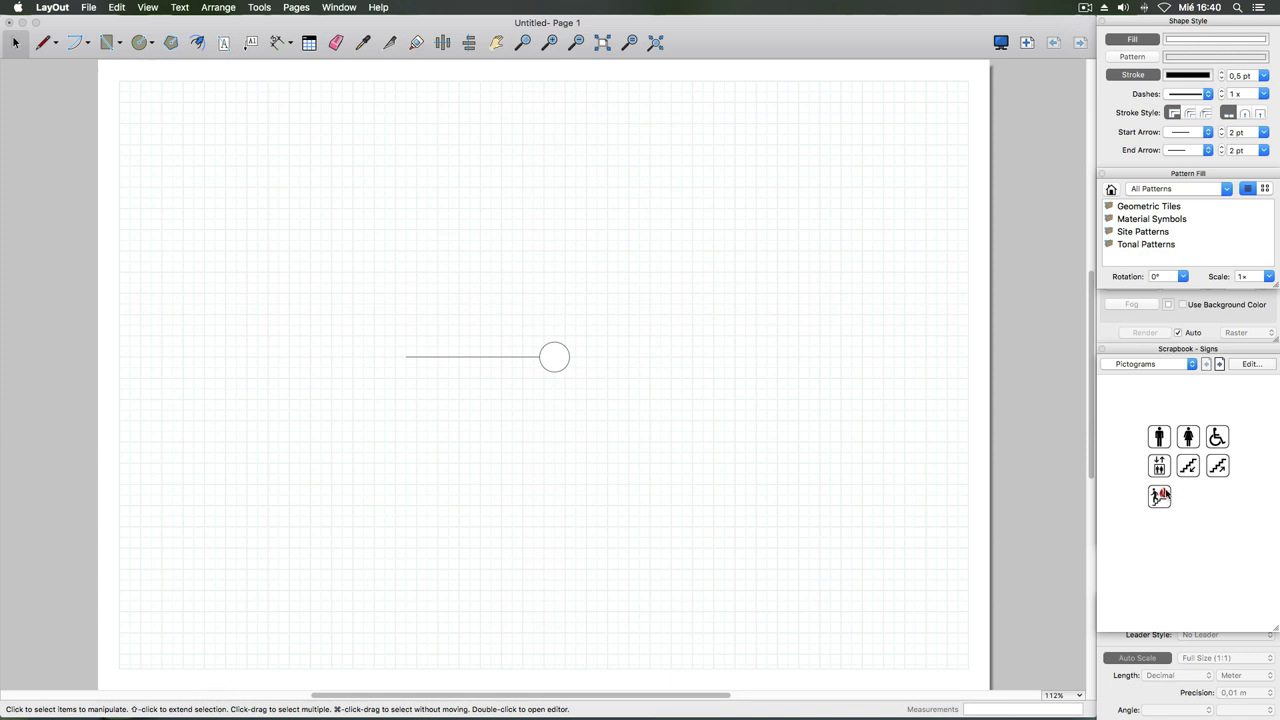
# - Give the small circle a solid blue fill, then select both line and circle
pyautogui.click(570, 361)
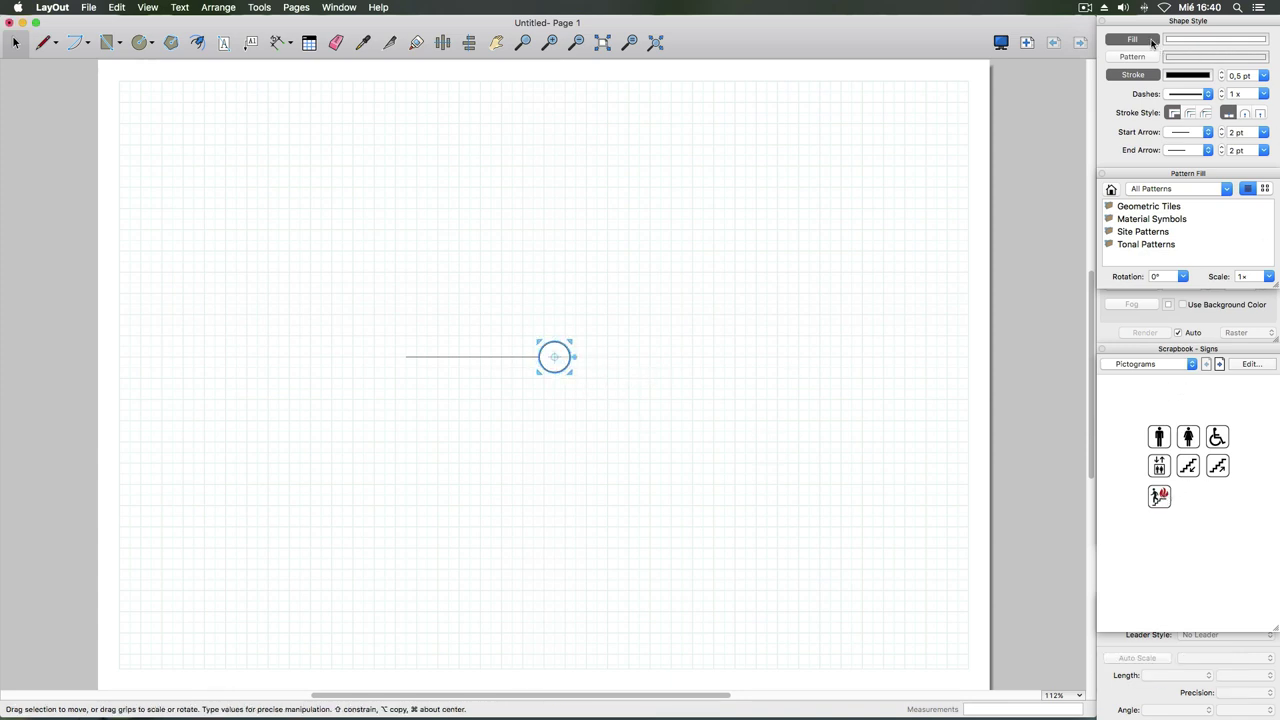
pyautogui.click(1186, 40)
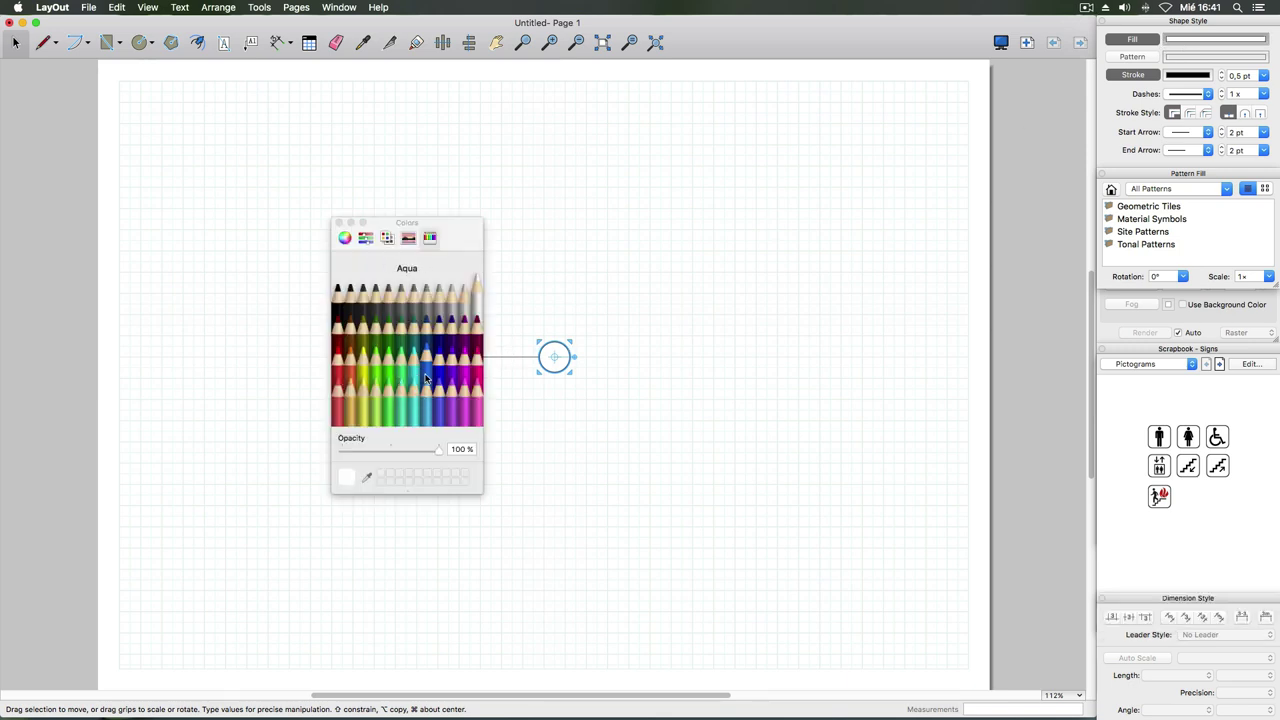
pyautogui.click(425, 377)
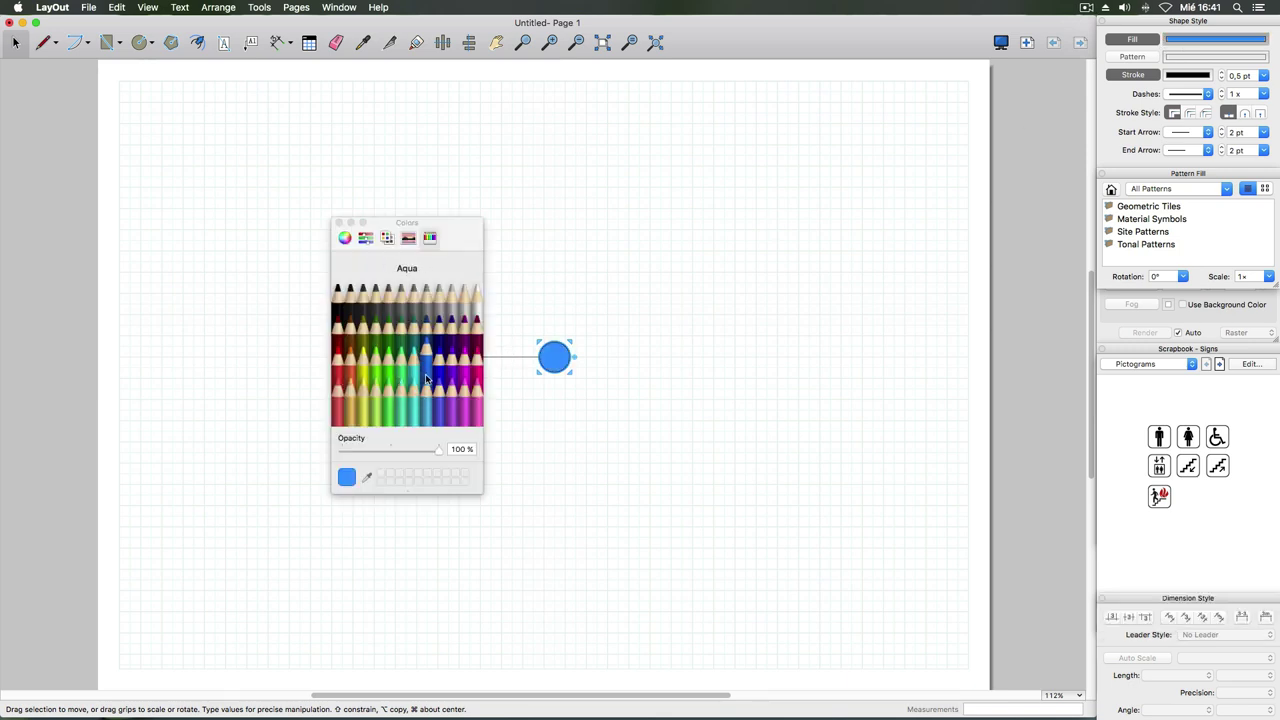
pyautogui.click(338, 223)
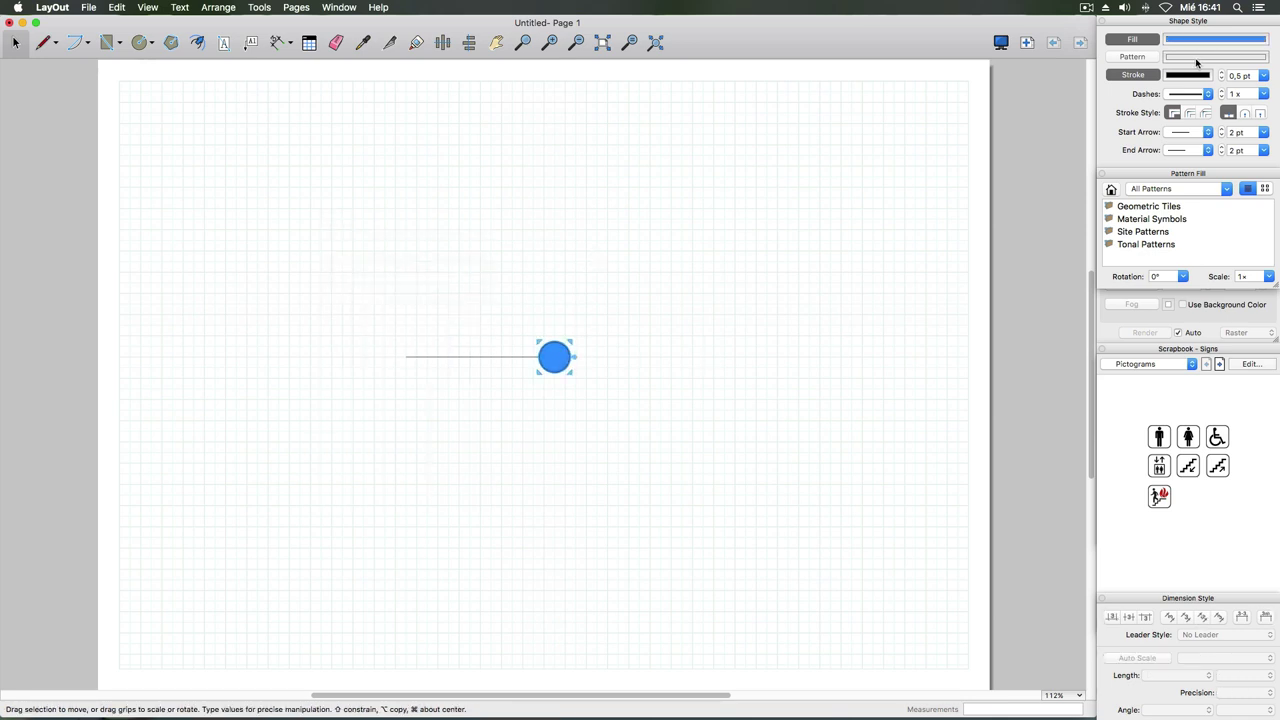
pyautogui.click(884, 259)
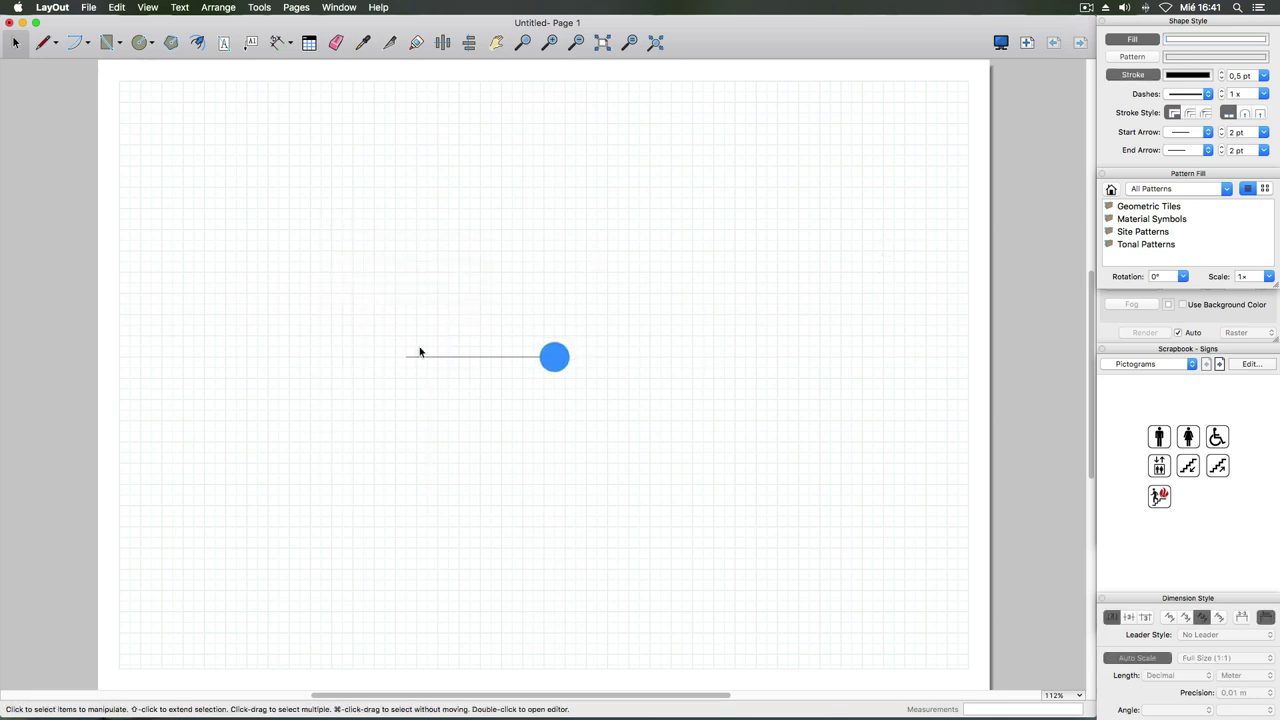
pyautogui.moveTo(358, 296); pyautogui.dragTo(703, 480)
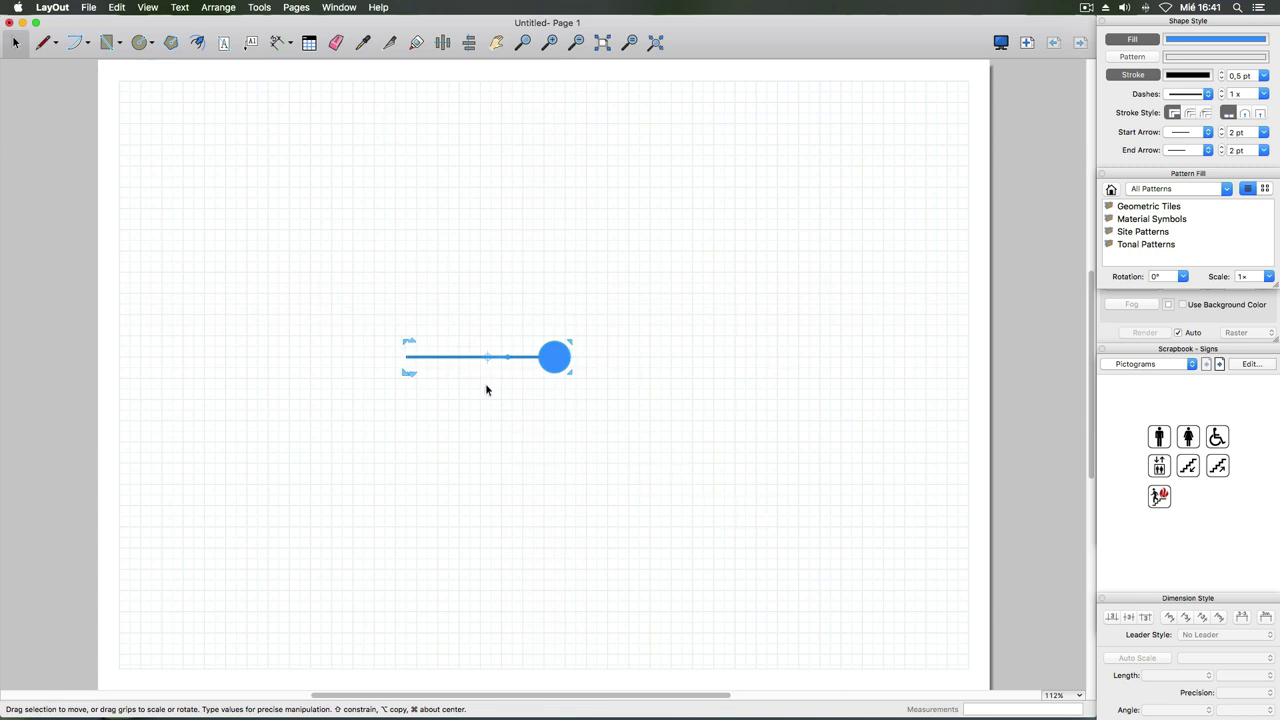
# - Save the page with Save As Scrapbook under the name 'mio', replacing the existing scrapbook
pyautogui.click(98, 12)
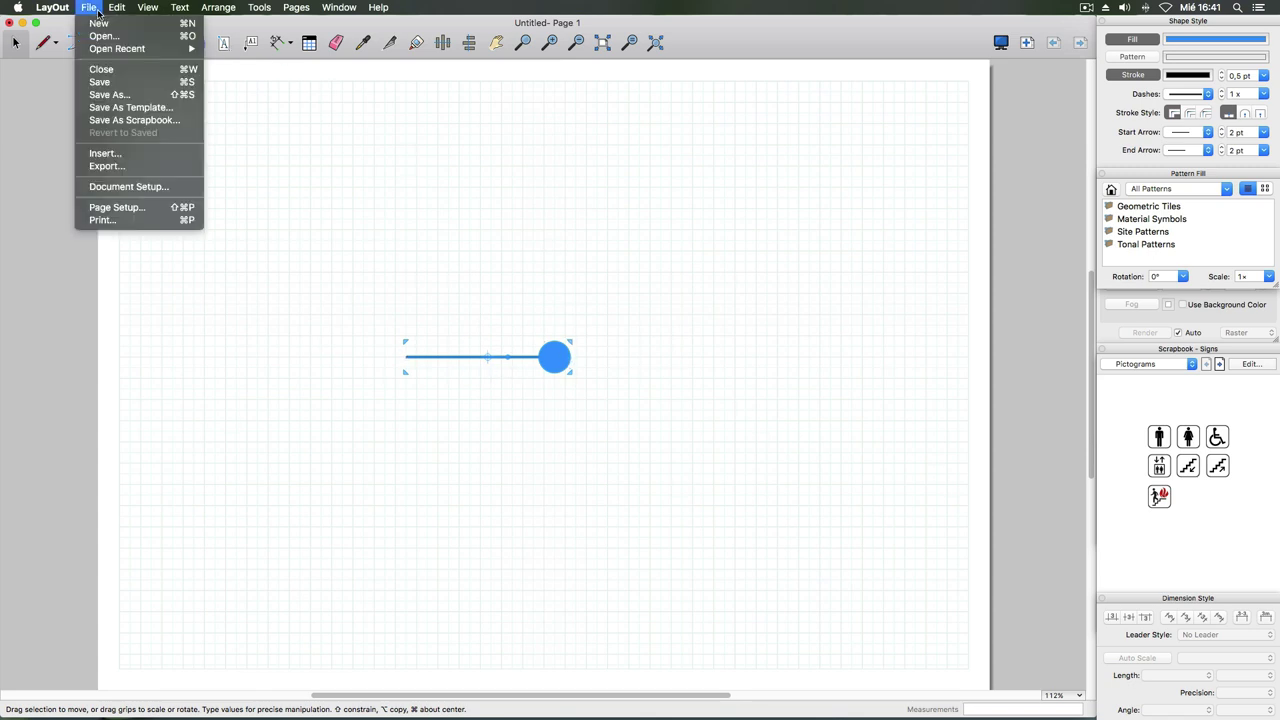
pyautogui.click(176, 125)
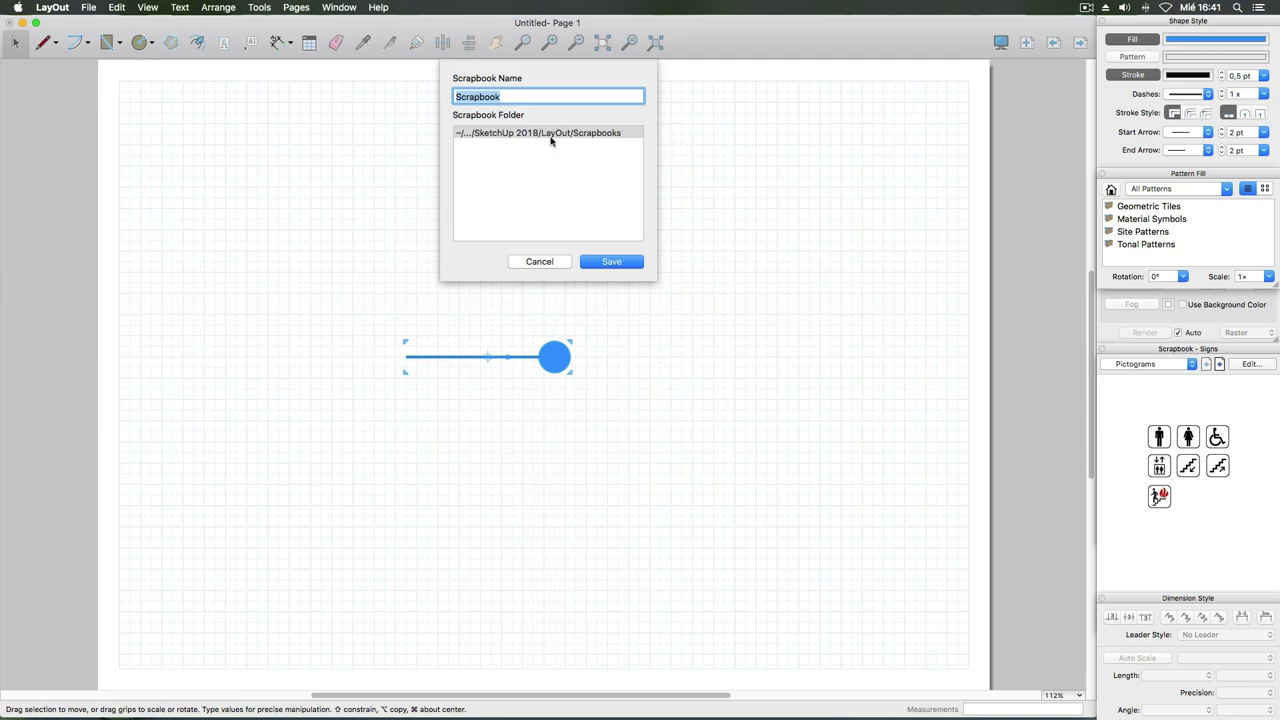
pyautogui.click(1255, 430)
pyautogui.click(821, 243)
pyautogui.click(516, 97)
pyautogui.write('mio')
pyautogui.click(611, 261)
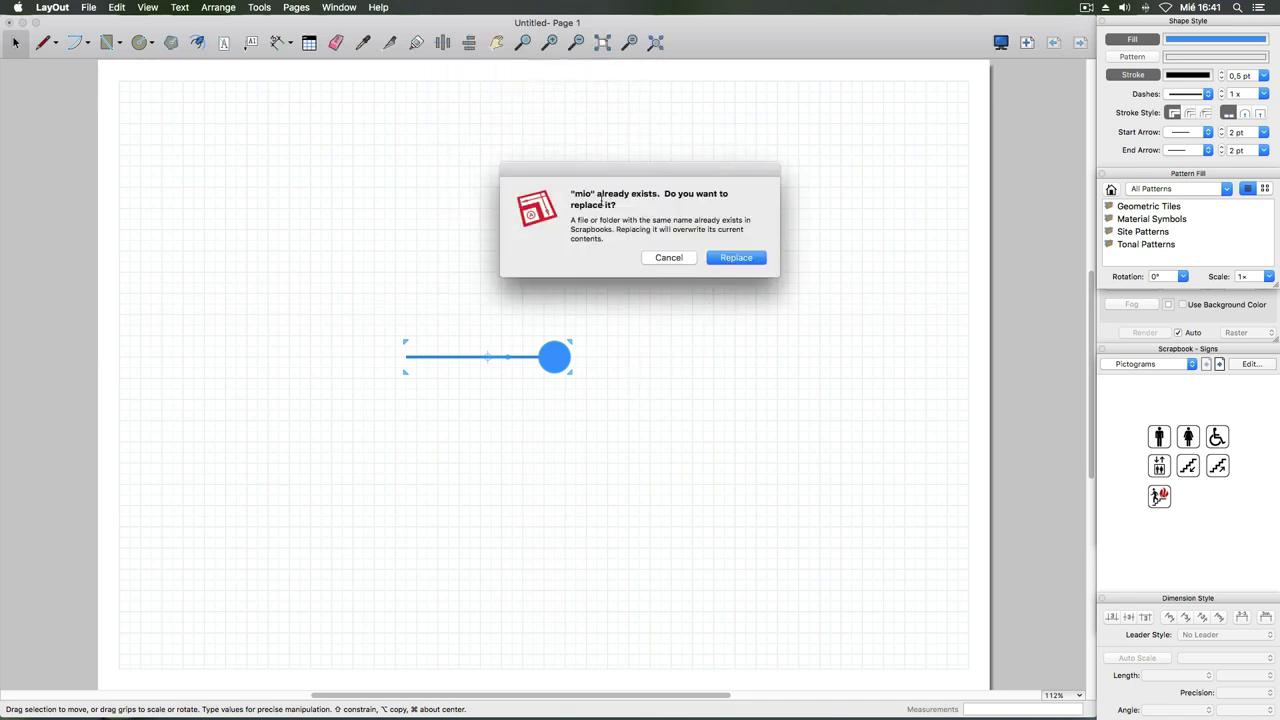
pyautogui.click(735, 258)
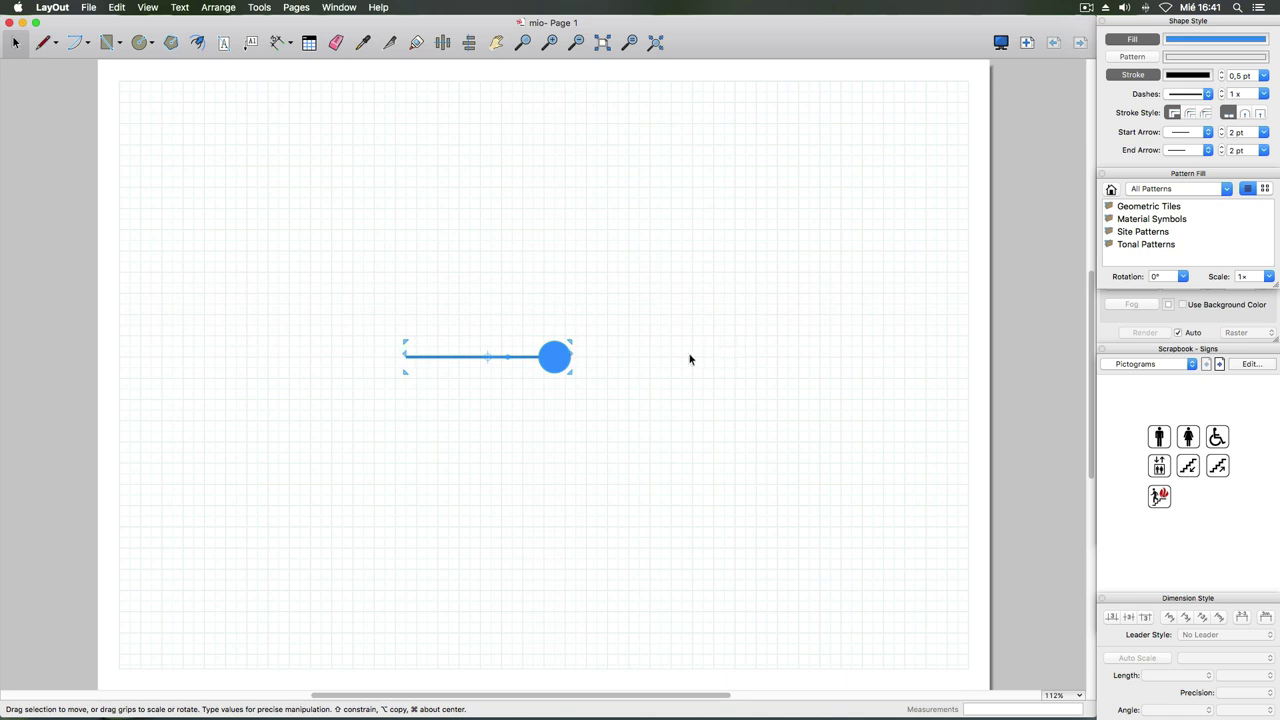
pyautogui.click(1149, 396)
pyautogui.click(383, 377)
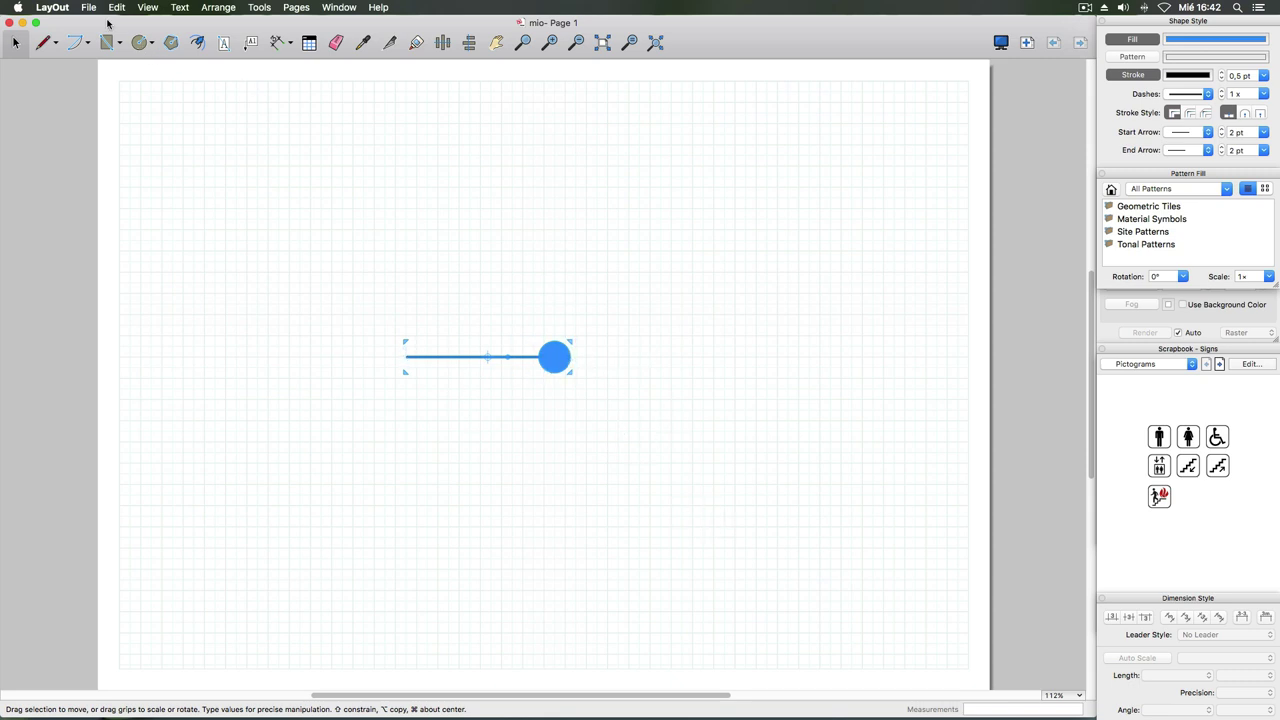
# - Place the blue dot from the mio scrapbook on the page, then move and rotate it
pyautogui.click(1190, 366)
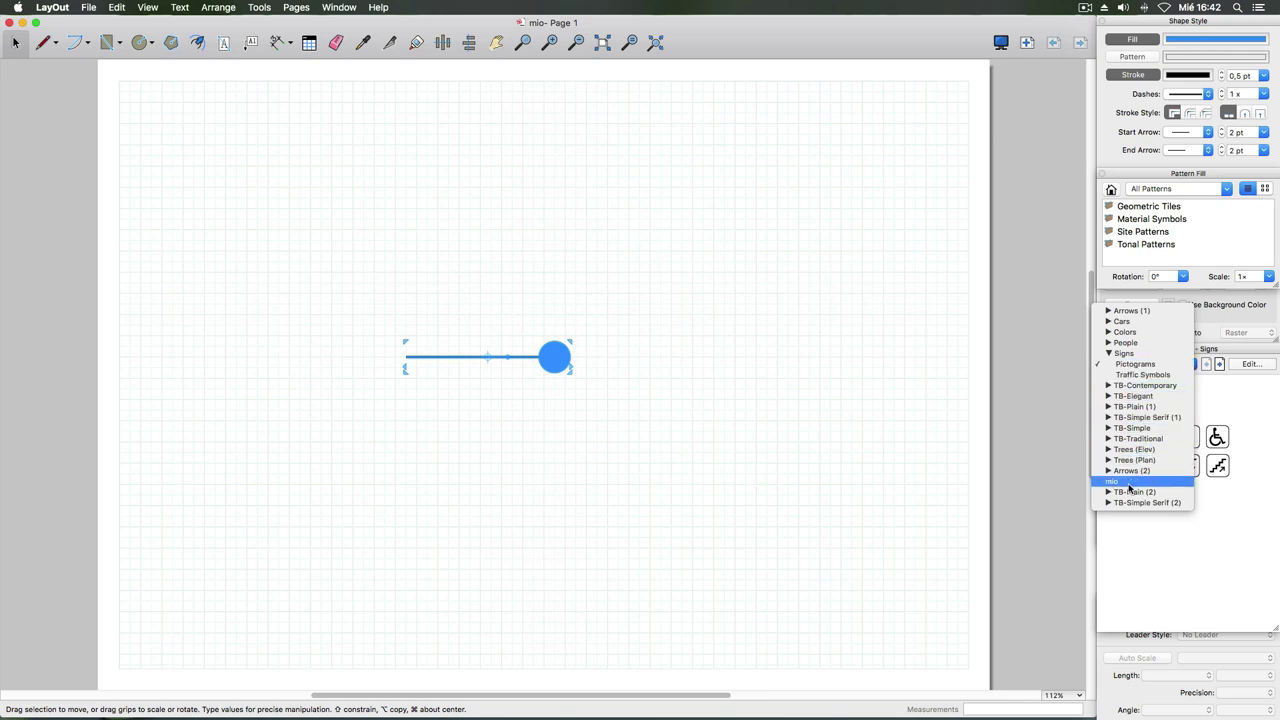
pyautogui.click(1130, 484)
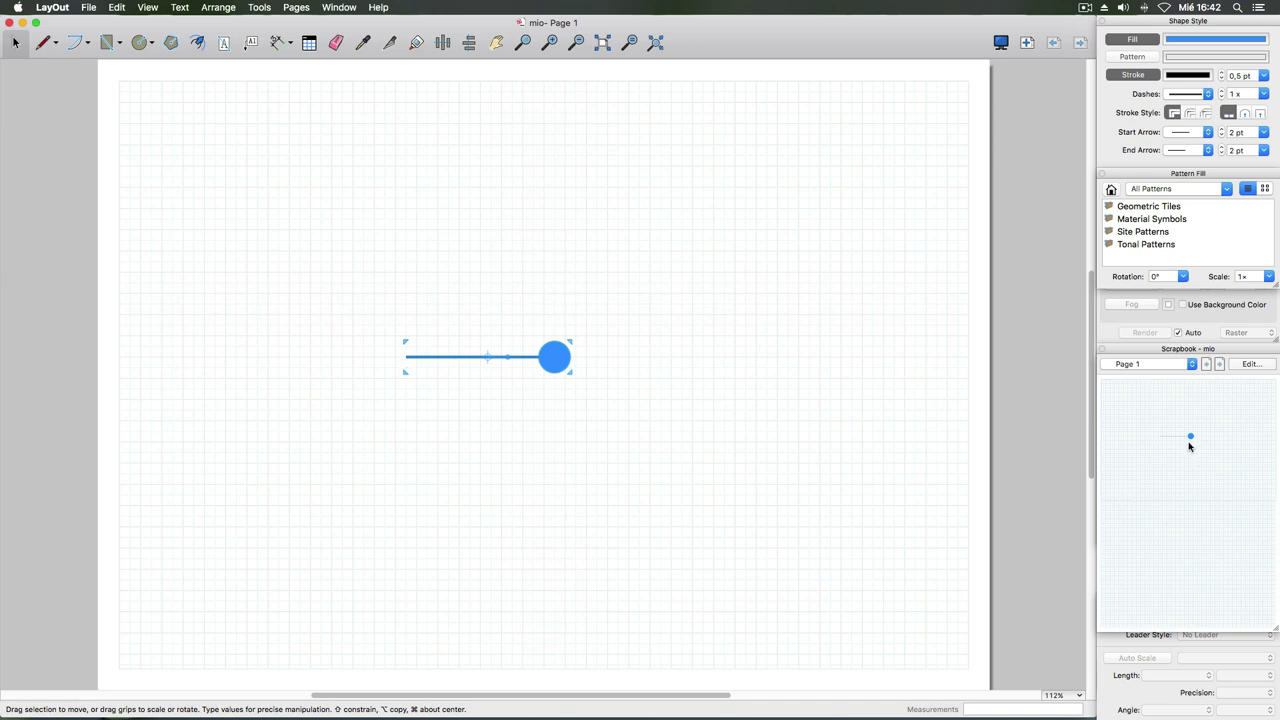
pyautogui.click(1191, 440)
pyautogui.moveTo(1189, 437); pyautogui.dragTo(786, 376)
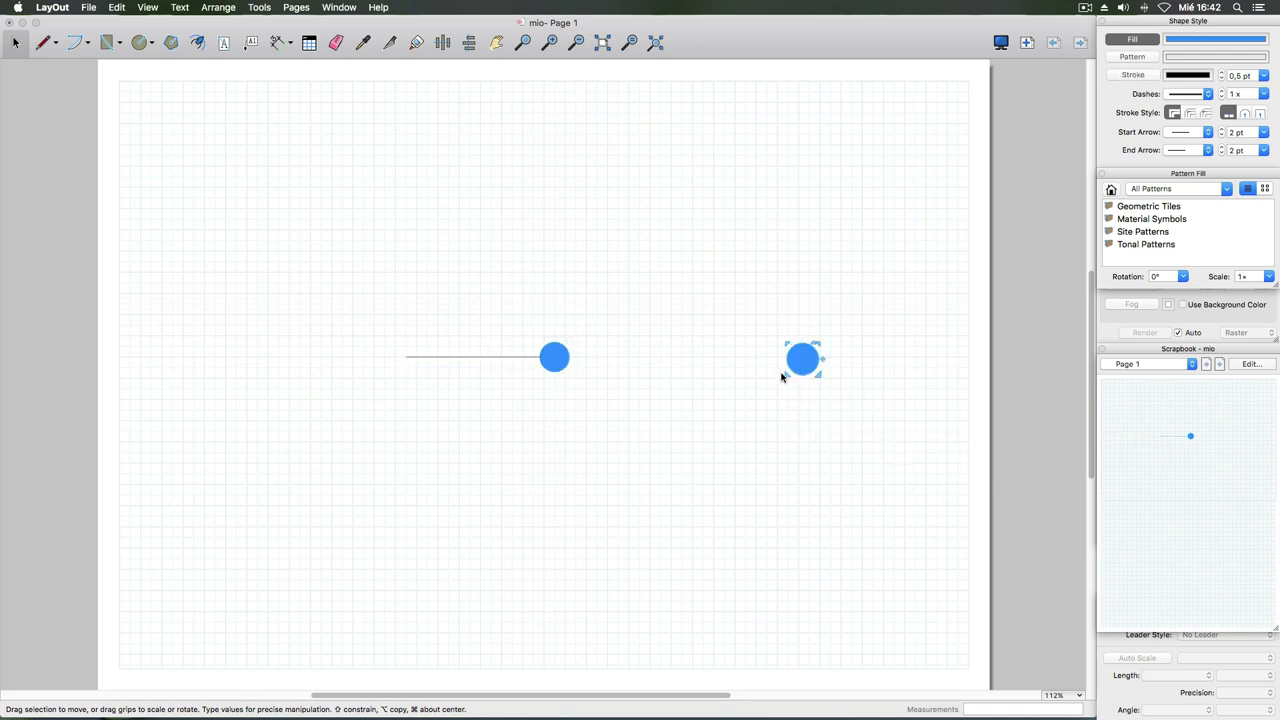
pyautogui.moveTo(800, 362); pyautogui.dragTo(887, 478)
pyautogui.click(789, 368)
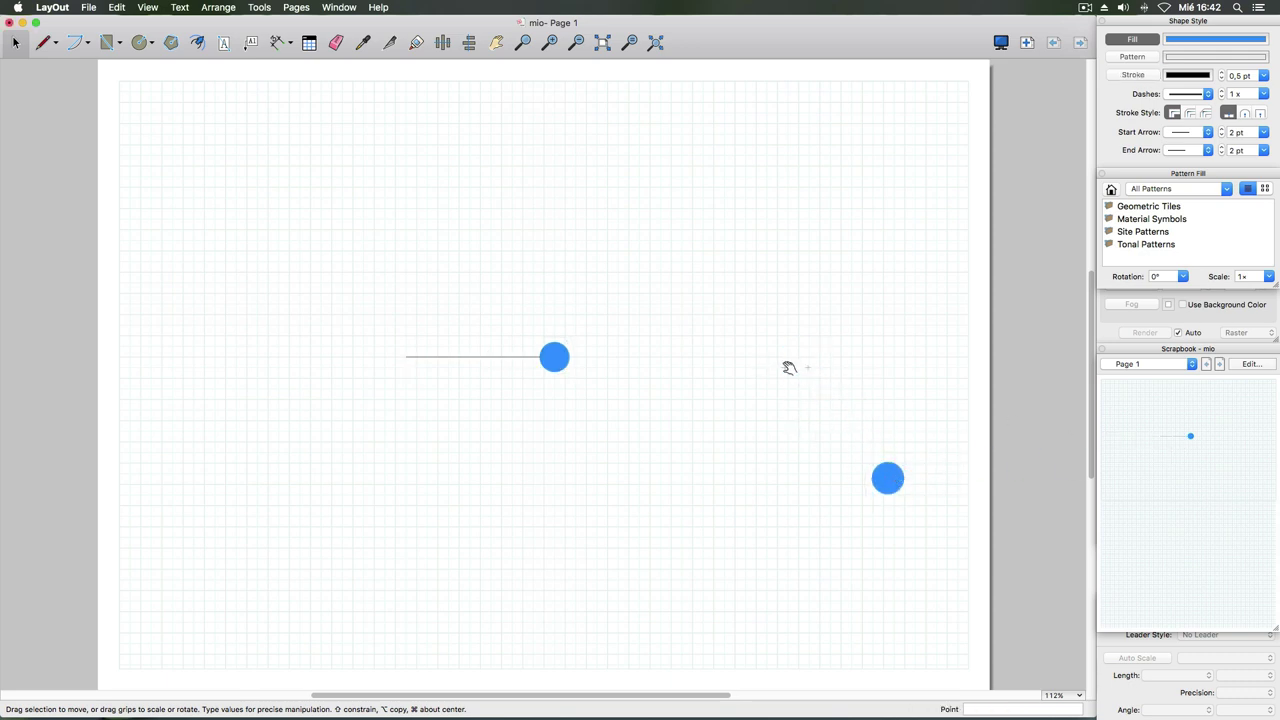
pyautogui.click(882, 468)
pyautogui.moveTo(808, 368); pyautogui.dragTo(869, 434)
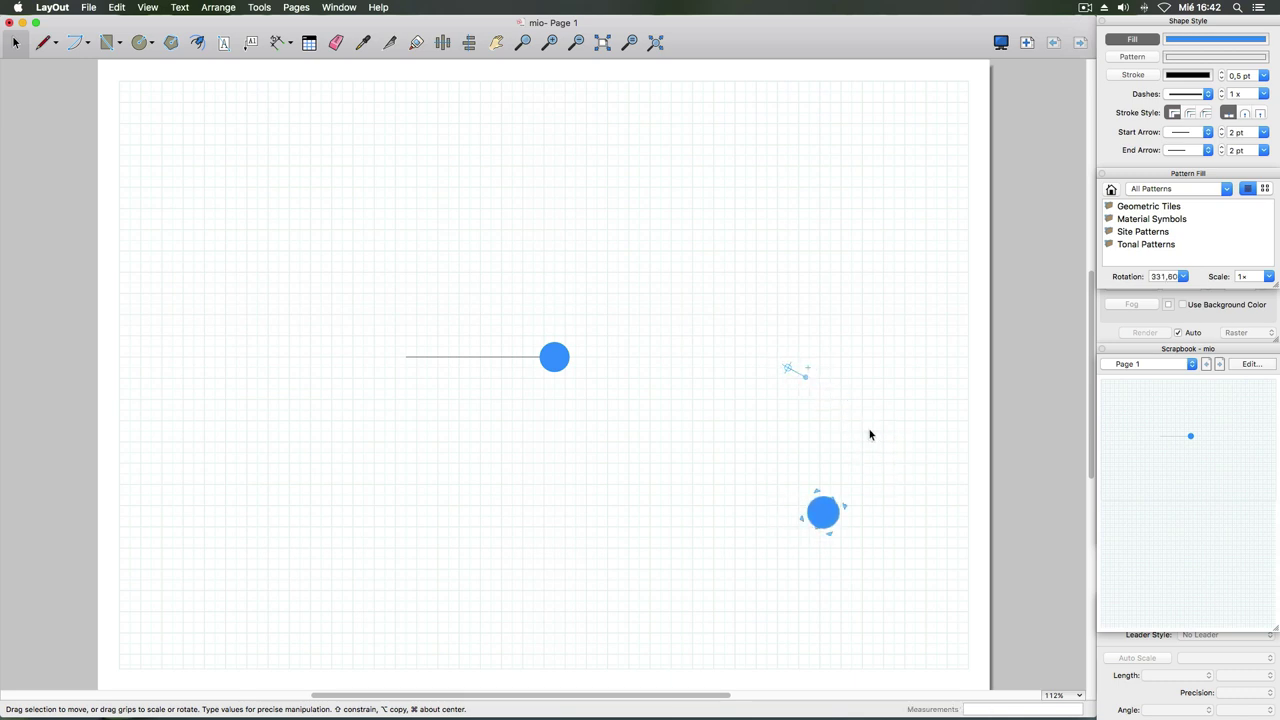
# - Delete the rotated test dot and the original line-and-dot object
pyautogui.click(1186, 442)
pyautogui.click(836, 512)
pyautogui.press('Delete')
pyautogui.moveTo(348, 269); pyautogui.dragTo(809, 543)
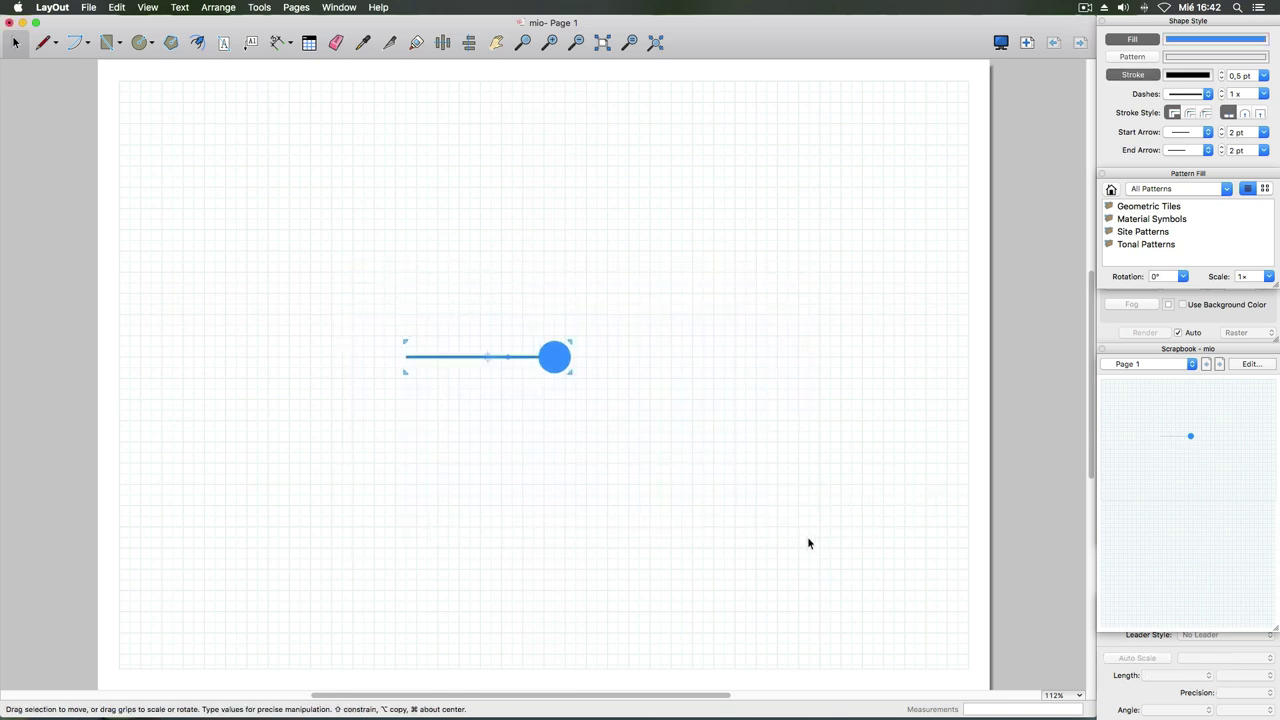
pyautogui.press('Delete')
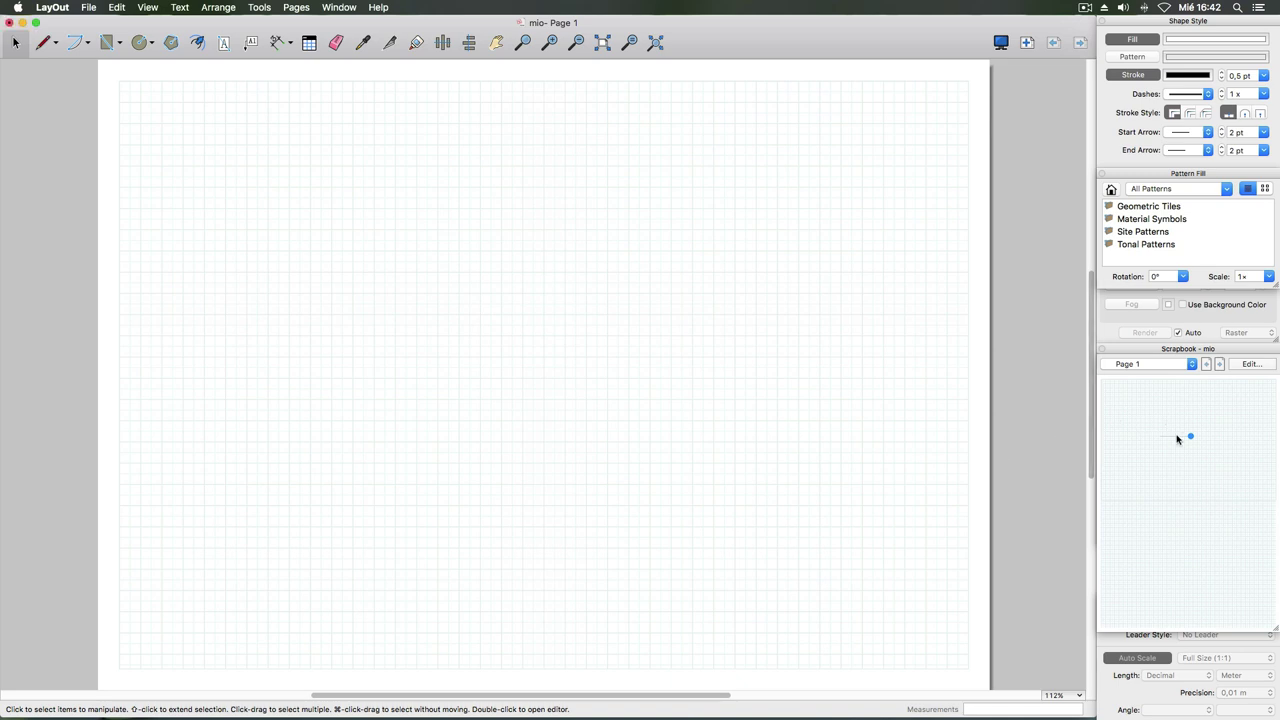
pyautogui.click(1177, 439)
pyautogui.moveTo(1191, 437)
pyautogui.mouseDown()
pyautogui.moveTo(925, 432)
pyautogui.moveTo(787, 396)
pyautogui.mouseUp()
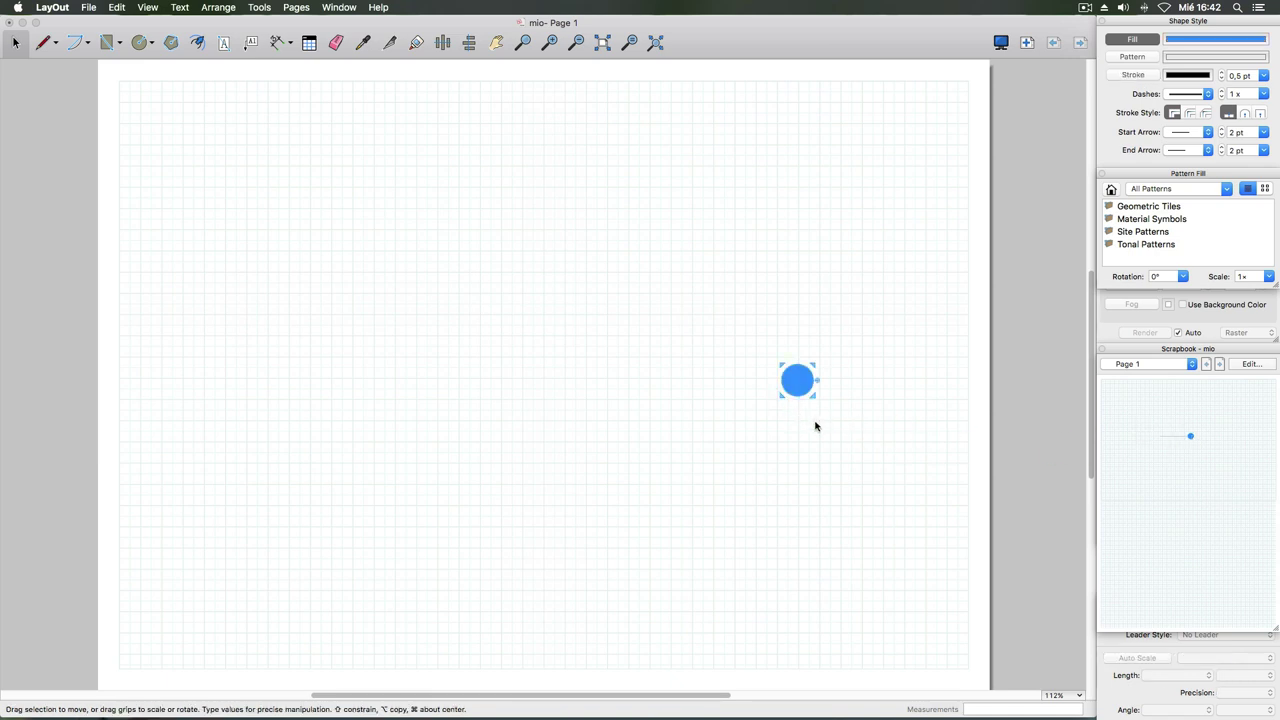
pyautogui.click(1180, 441)
pyautogui.moveTo(1171, 443); pyautogui.dragTo(752, 389)
pyautogui.click(786, 402)
pyautogui.moveTo(692, 320); pyautogui.dragTo(970, 474)
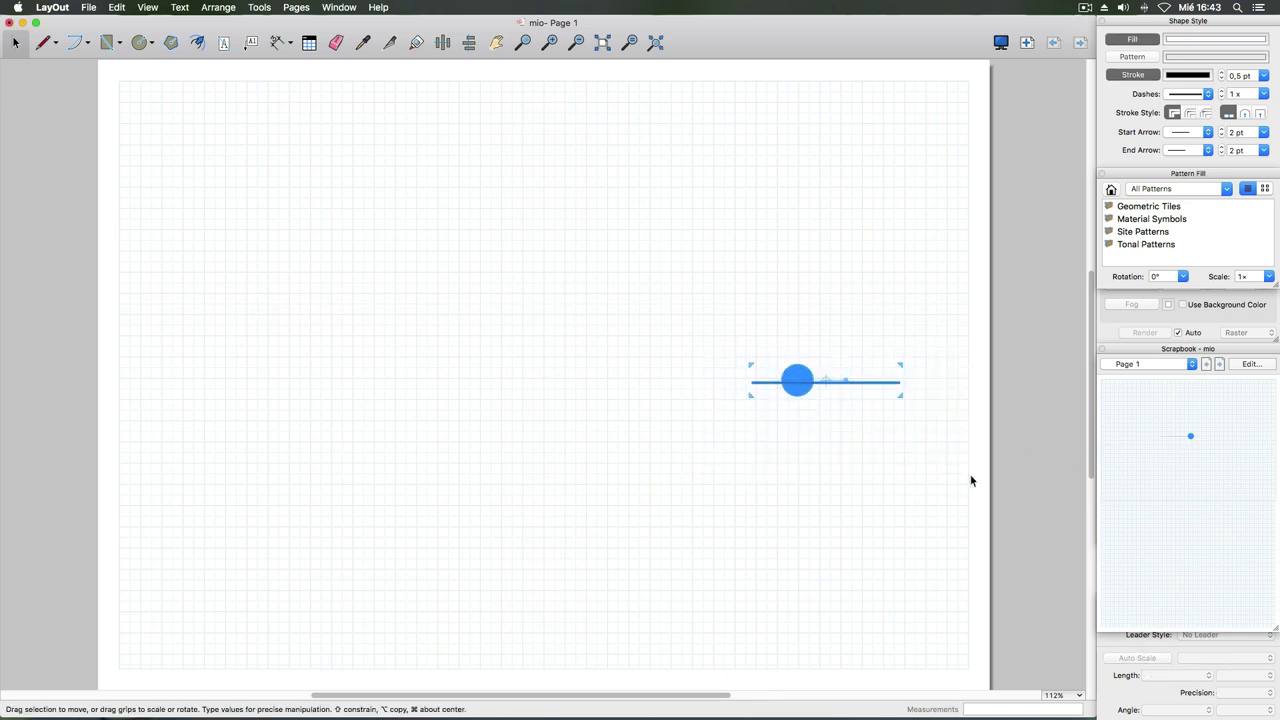
pyautogui.press('Delete')
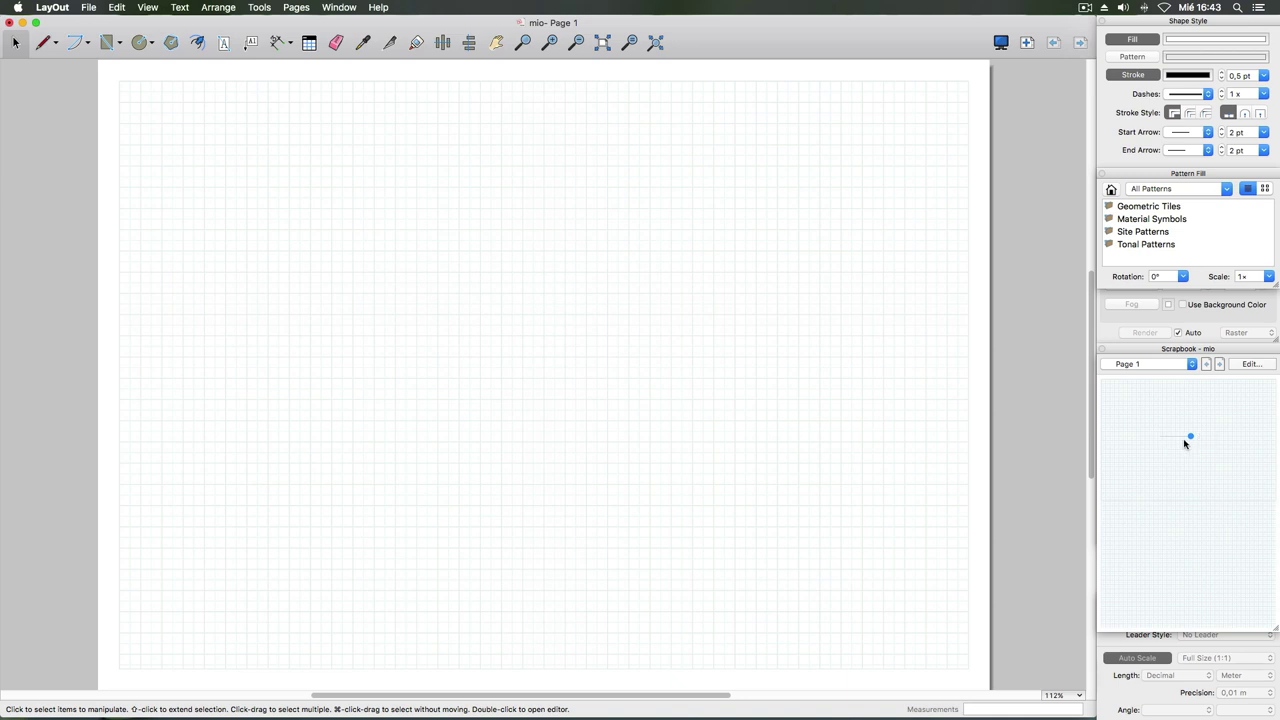
pyautogui.click(1248, 365)
pyautogui.click(1250, 364)
pyautogui.click(1250, 364)
# - Open the TB-Plain Line Weights scrapbook for editing, accepting the compatibility warning
pyautogui.click(1194, 366)
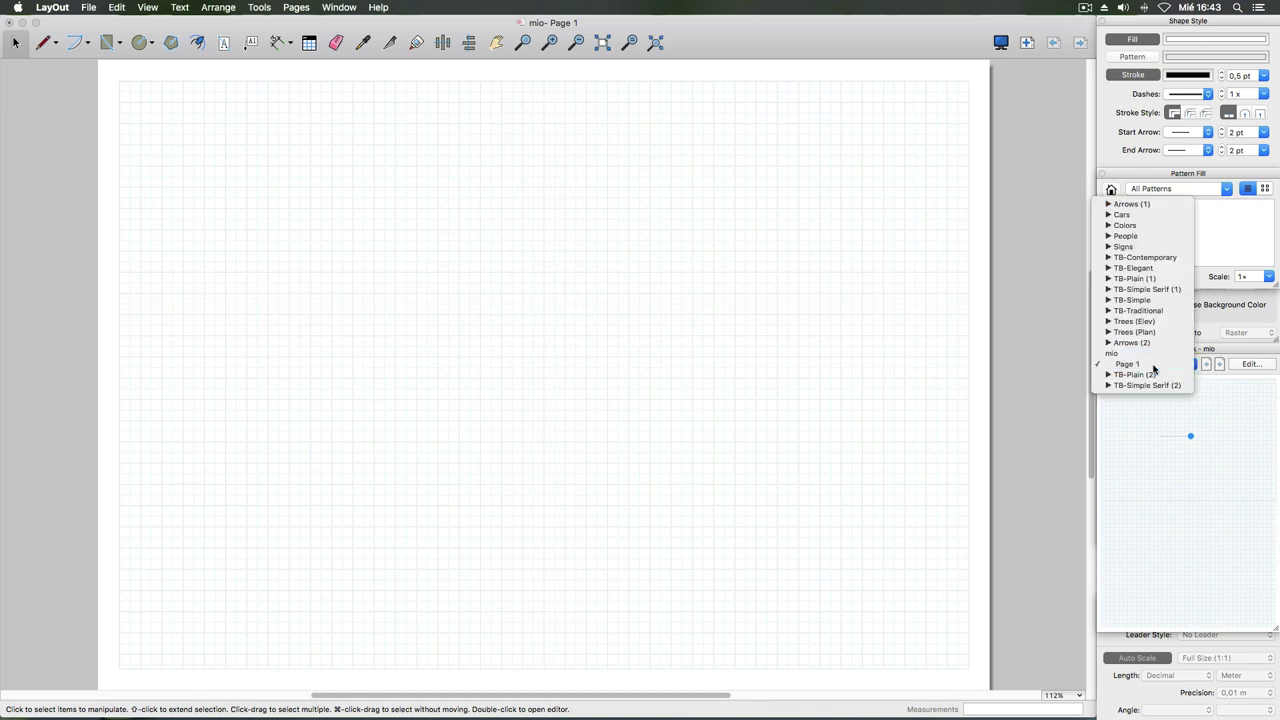
pyautogui.click(1153, 367)
pyautogui.click(1162, 366)
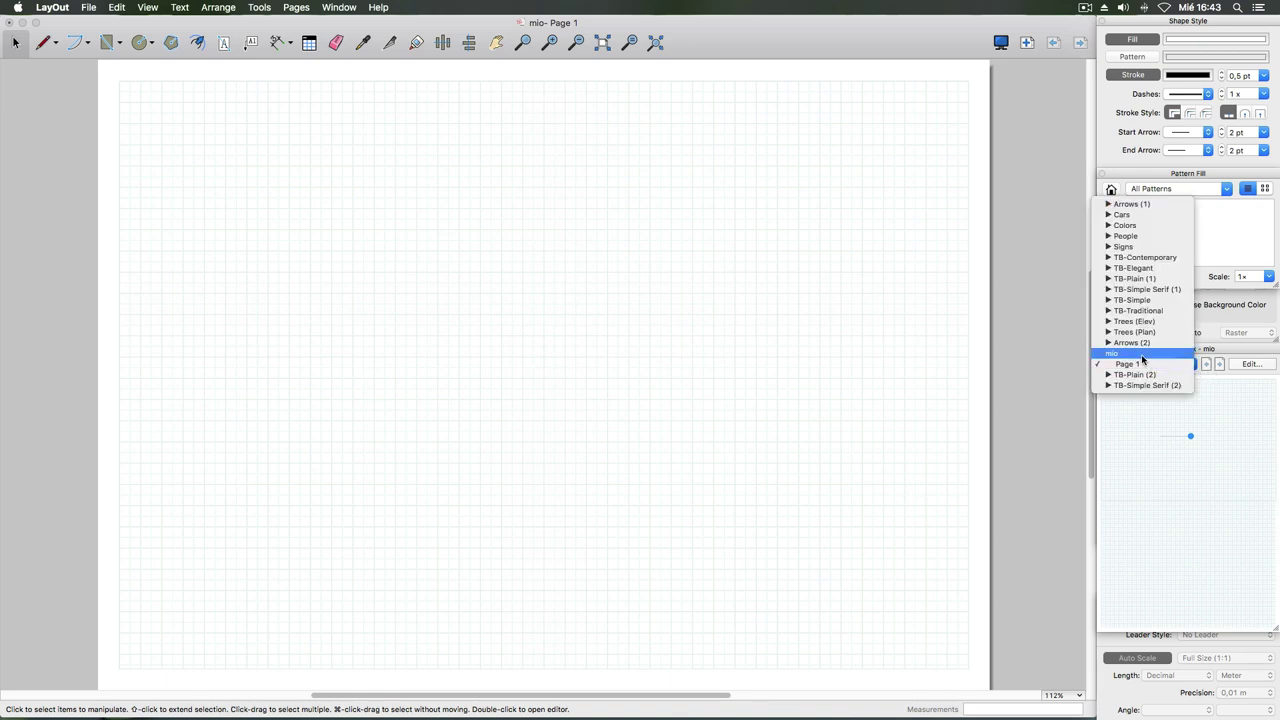
pyautogui.click(1148, 366)
pyautogui.click(1143, 366)
pyautogui.click(1140, 375)
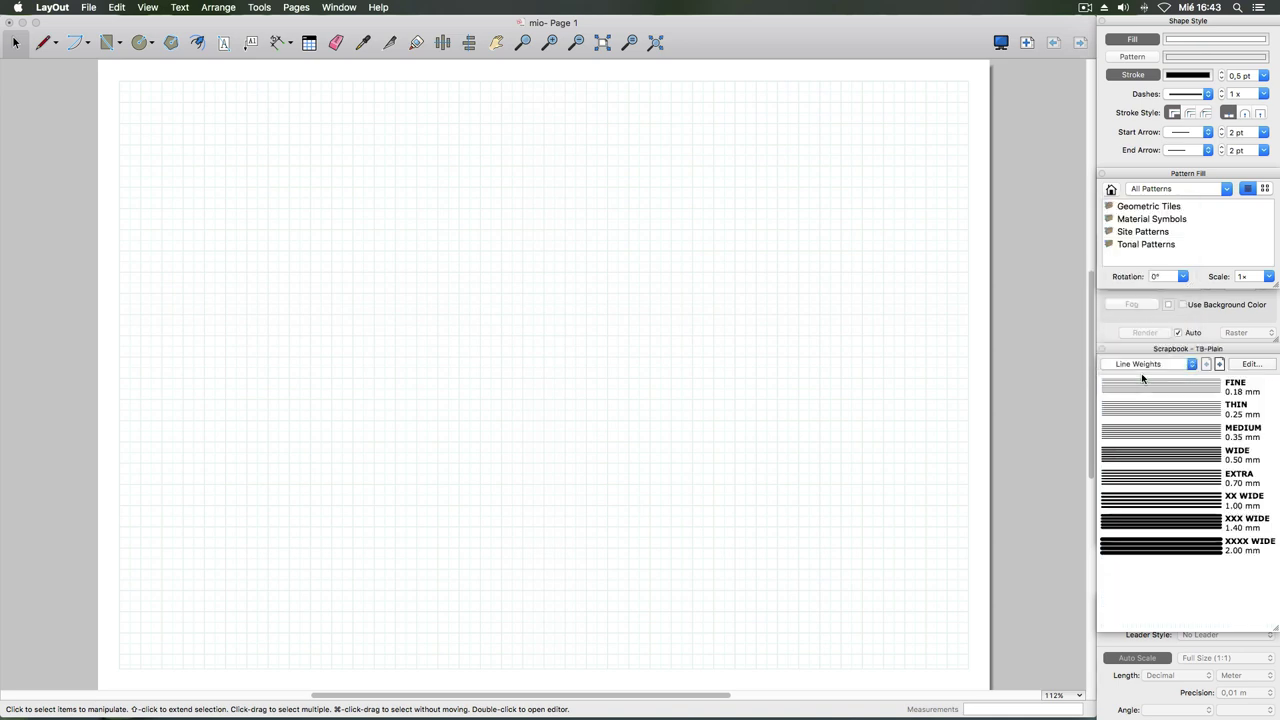
pyautogui.click(1252, 364)
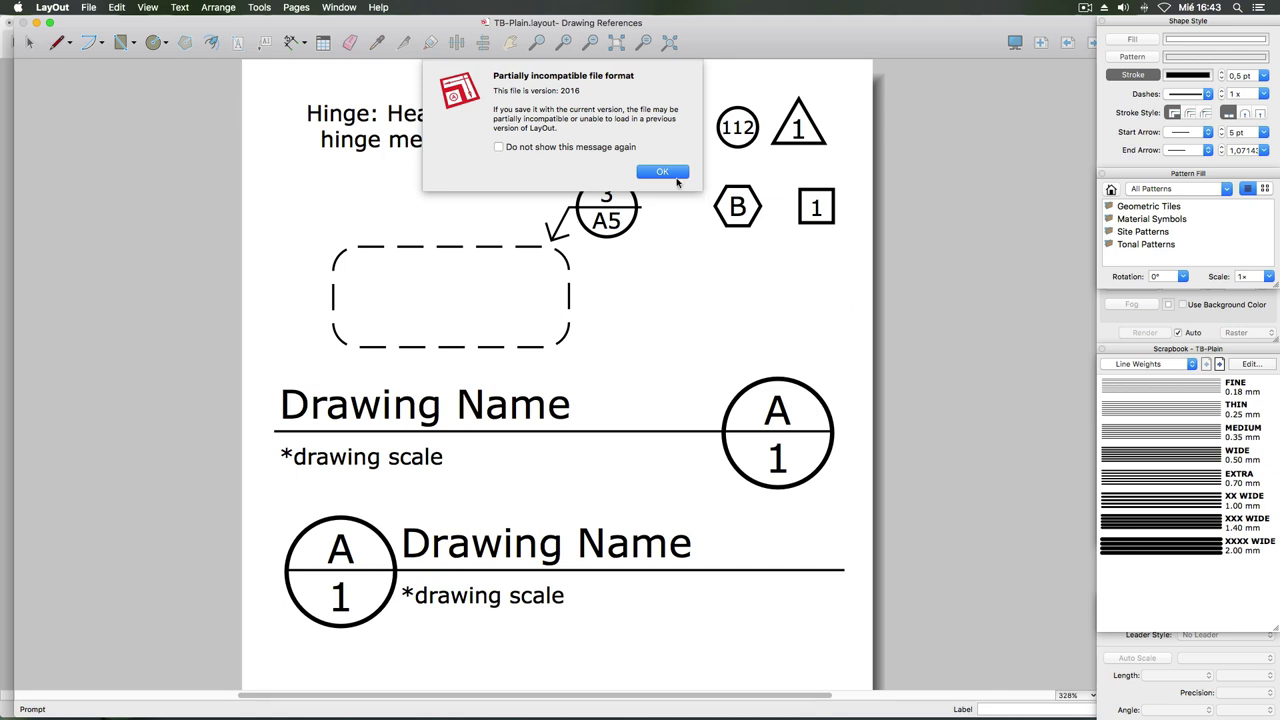
pyautogui.click(676, 175)
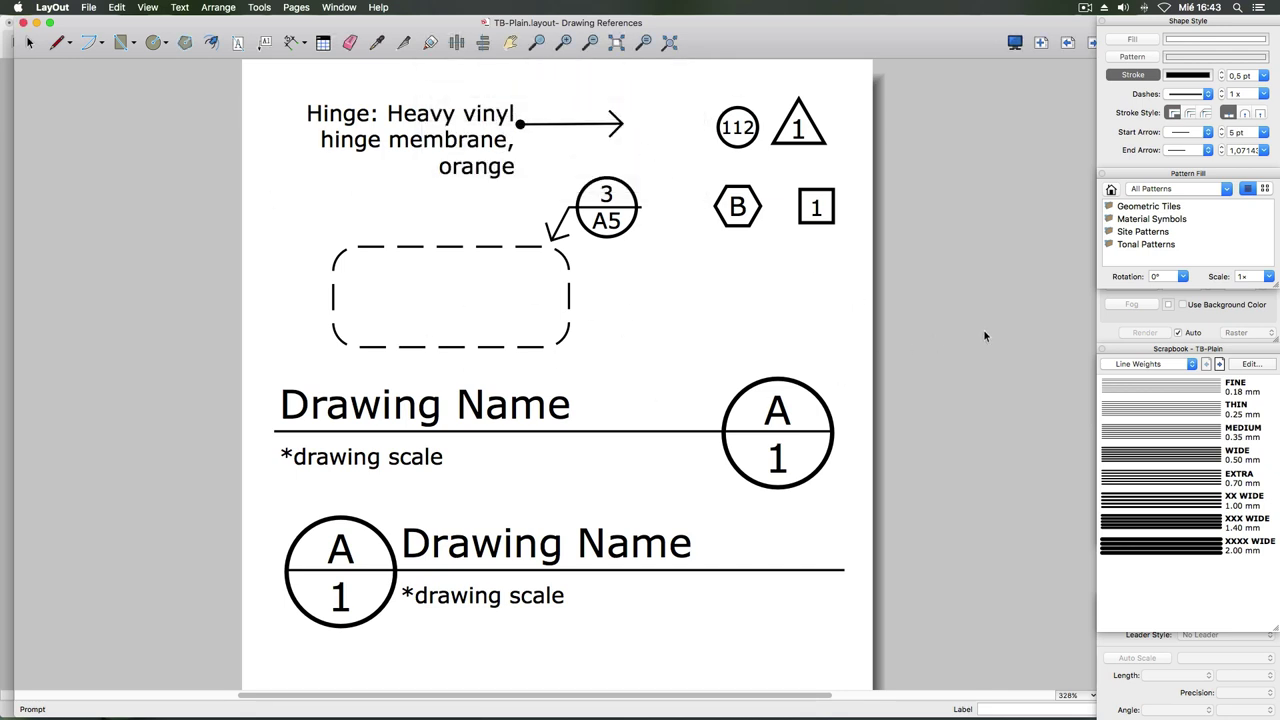
# - Switch the scrapbook back to mio and open it for editing
pyautogui.click(1149, 366)
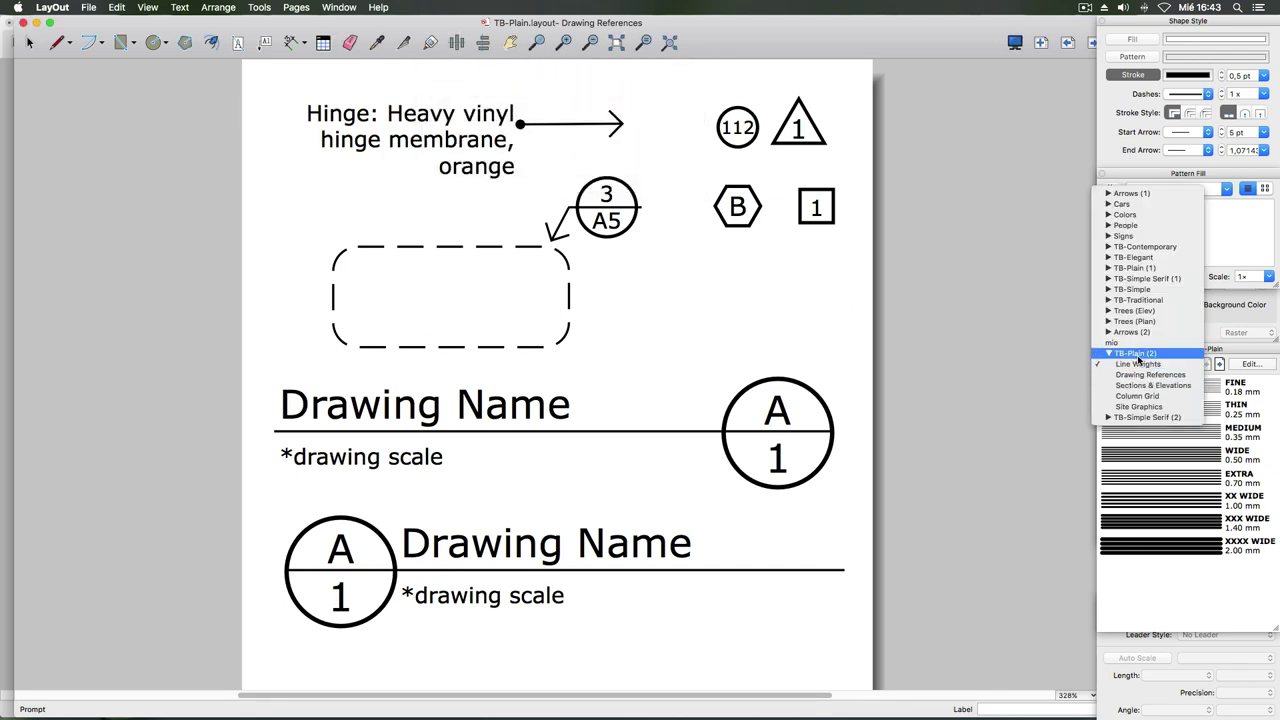
pyautogui.click(1128, 343)
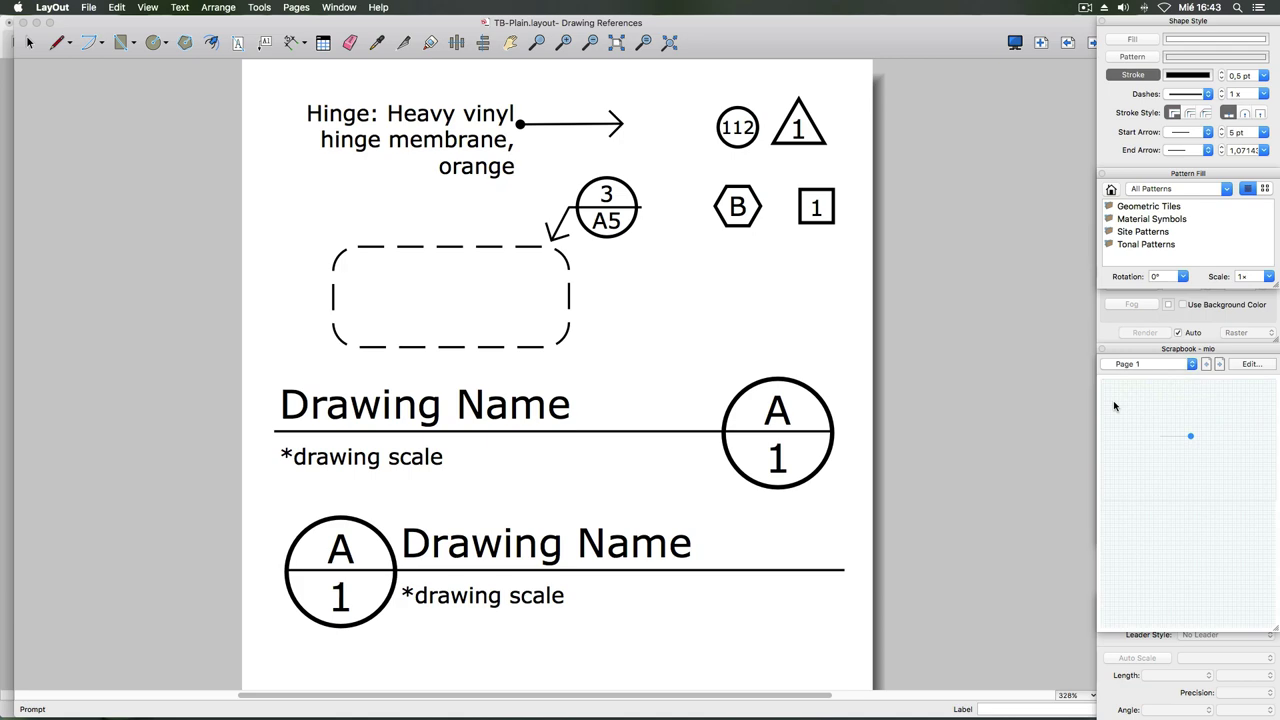
pyautogui.click(1252, 366)
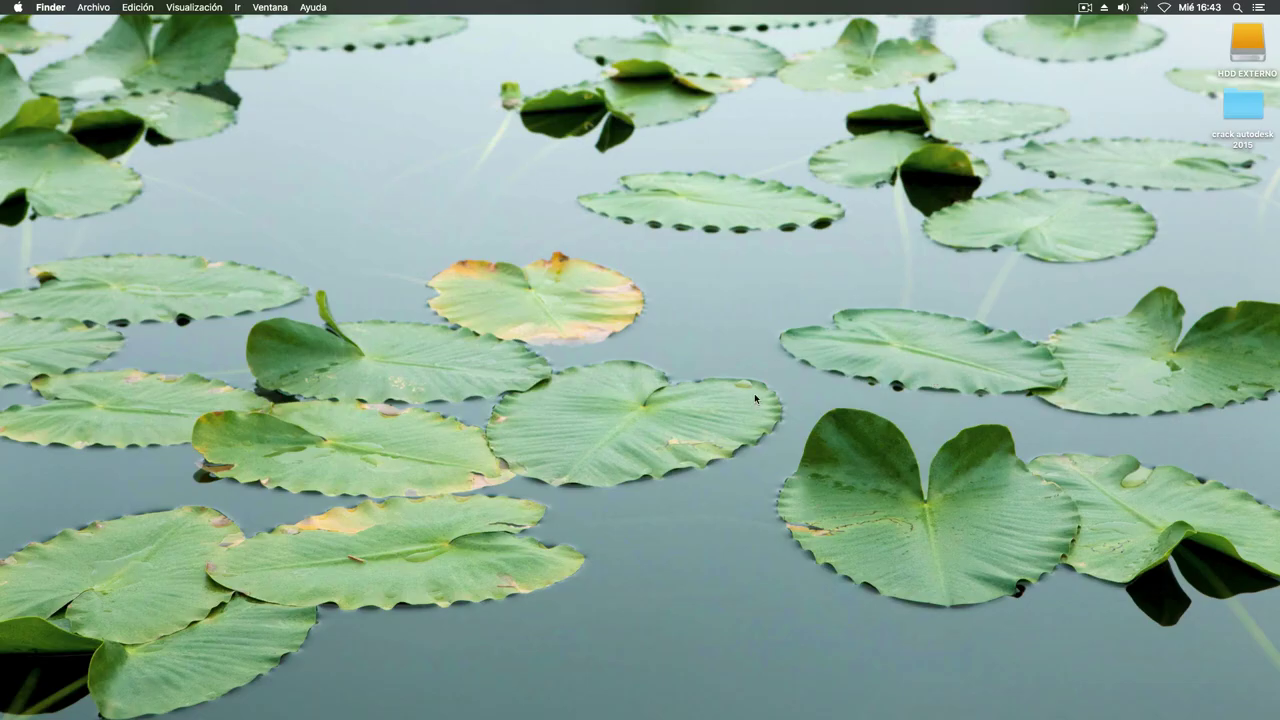
pyautogui.moveTo(541, 668)
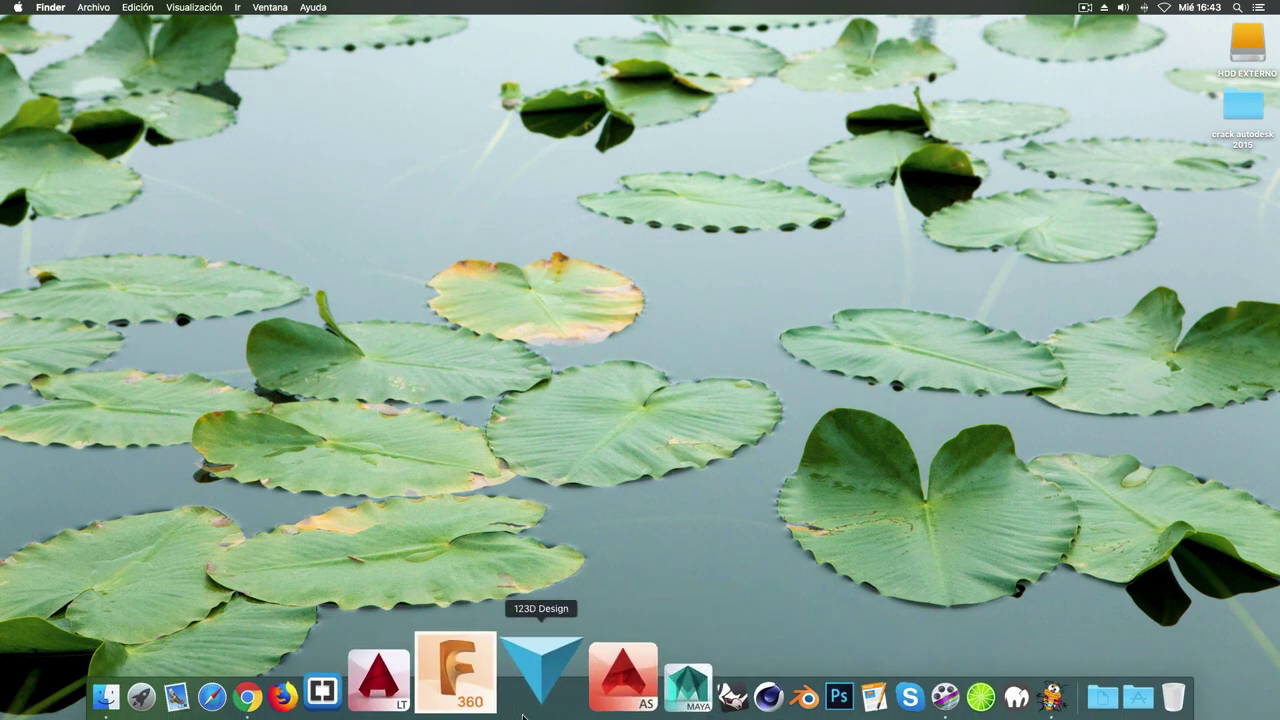
# - Dismiss the BugSplat LayOut crash report with Do Not Send
pyautogui.click(950, 698)
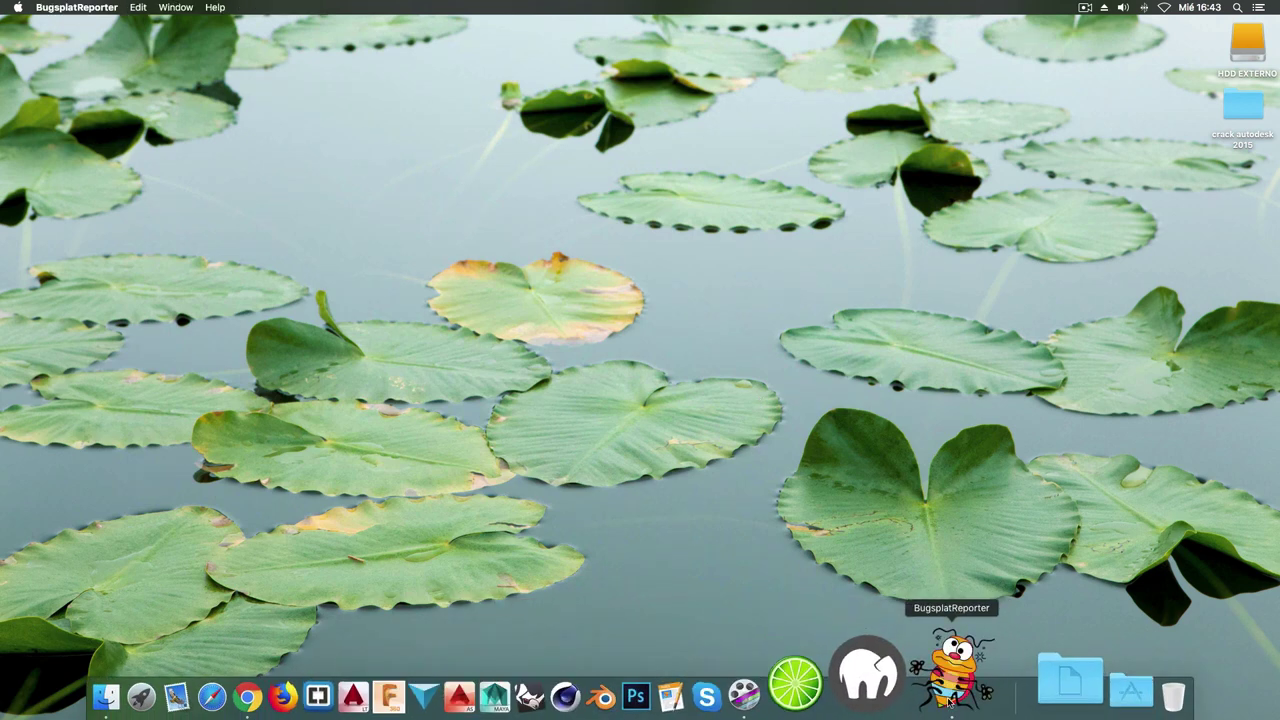
pyautogui.rightClick(950, 690)
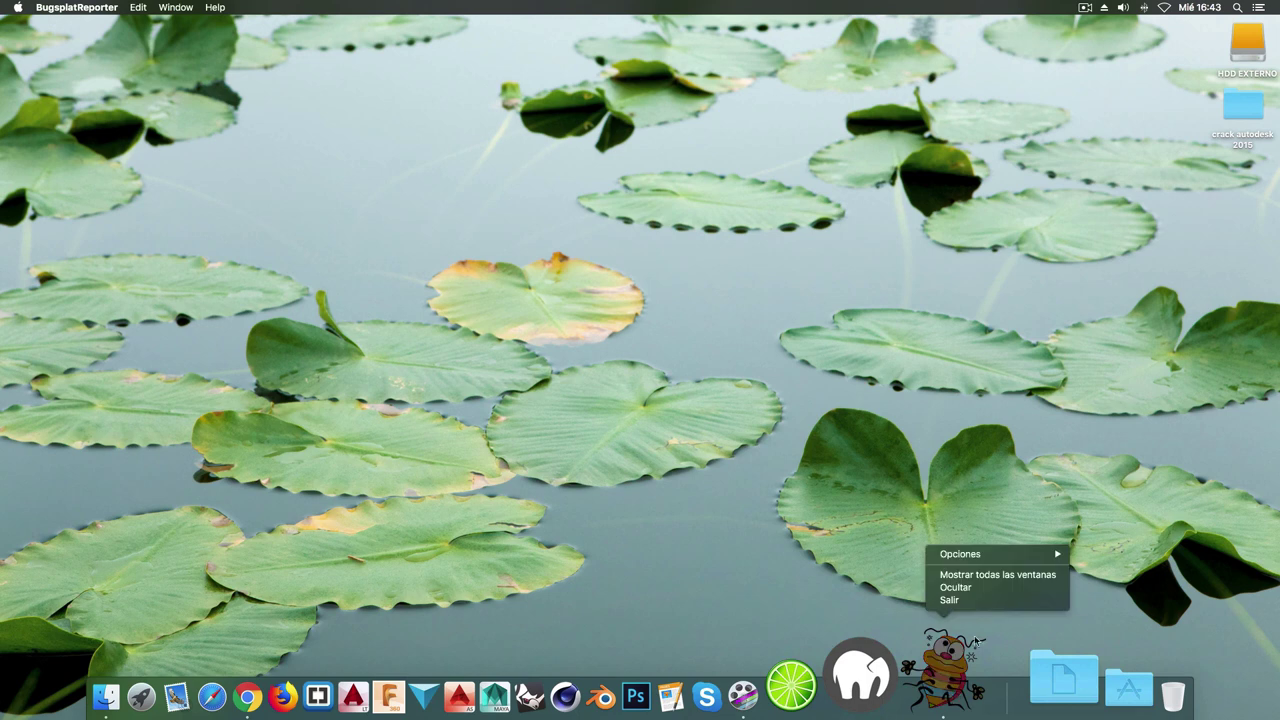
pyautogui.click(955, 604)
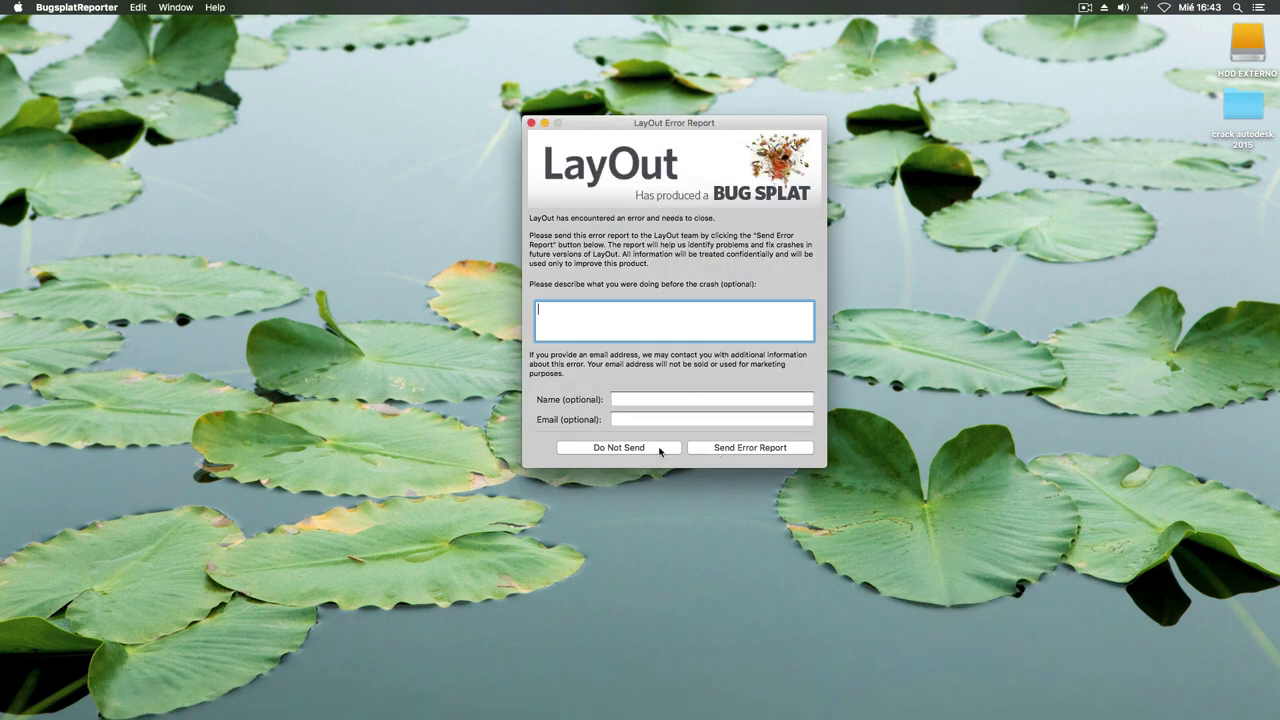
pyautogui.click(659, 449)
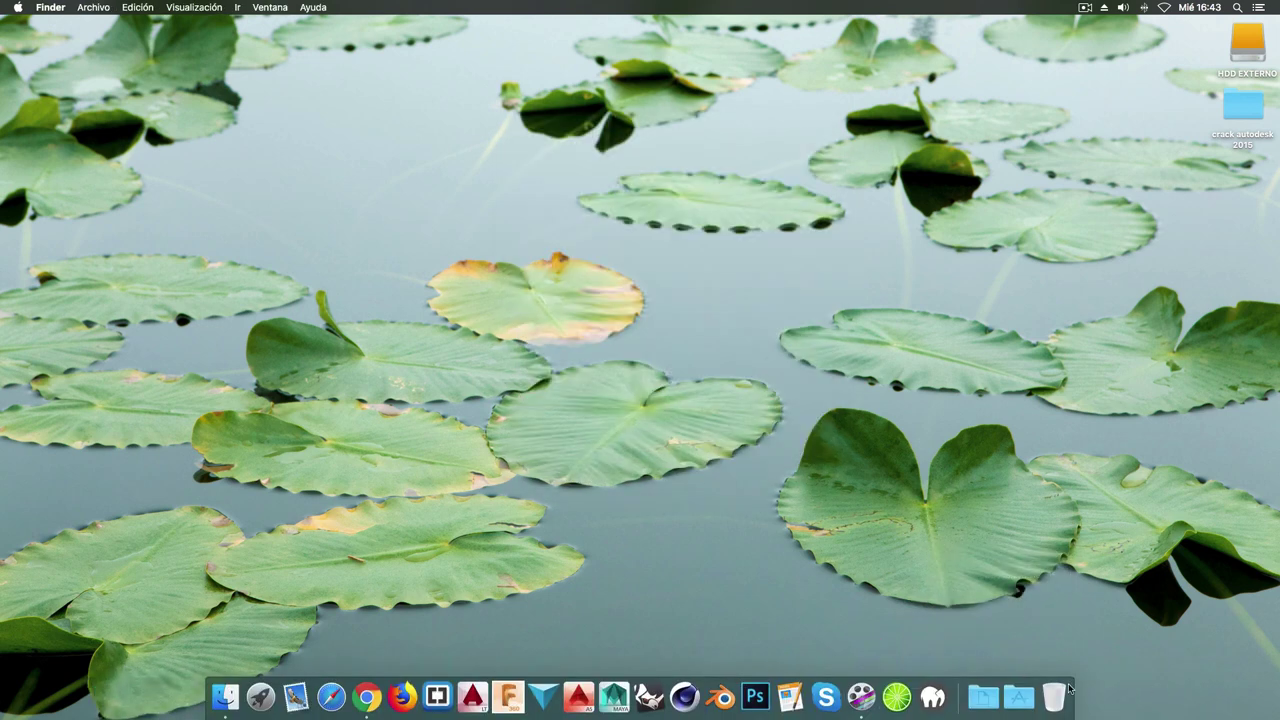
# - Relaunch LayOut from the SketchUp 2018 folder in the Applications stack
pyautogui.click(1025, 690)
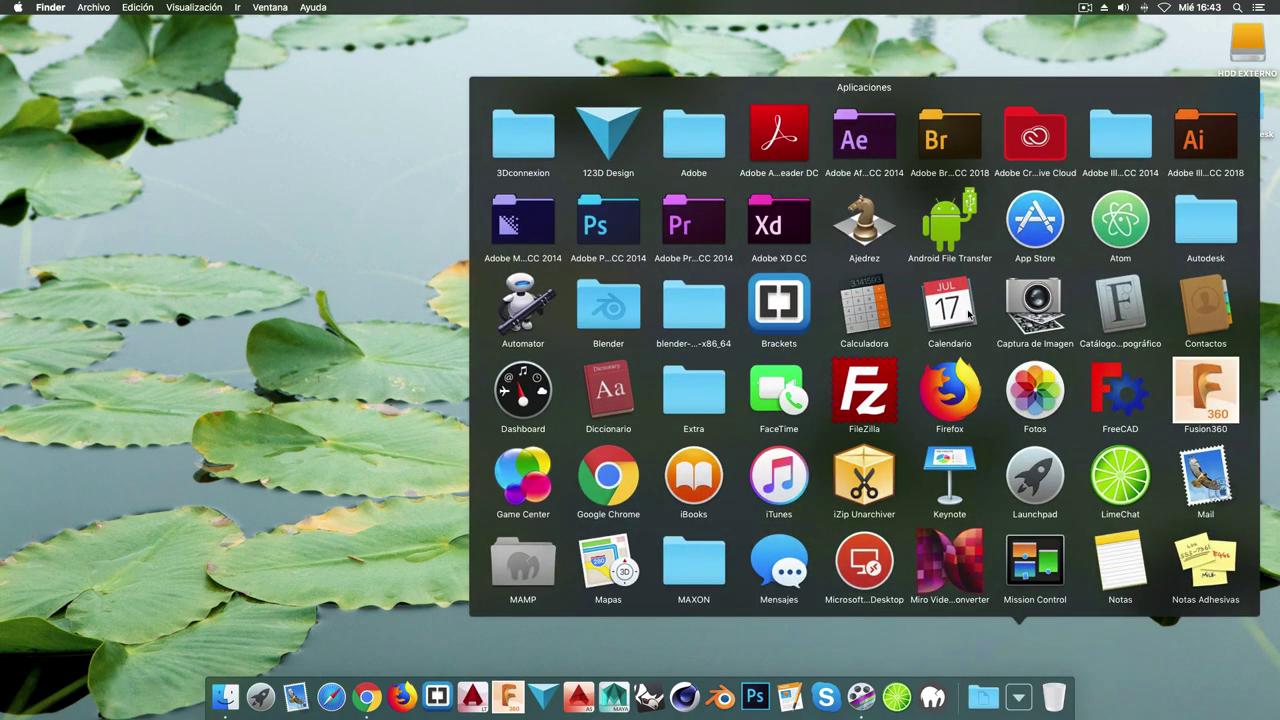
pyautogui.scroll(-1, 968, 315)
pyautogui.scroll(-3, 968, 315)
pyautogui.scroll(-2, 968, 315)
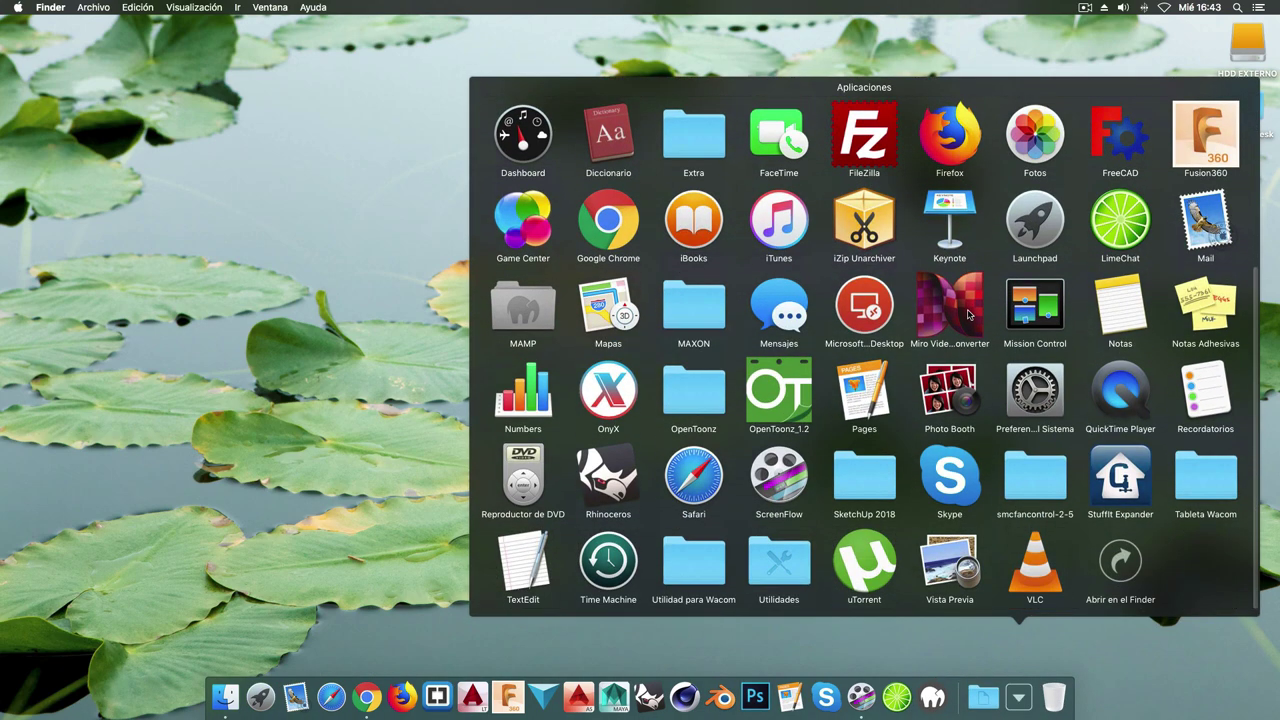
pyautogui.click(876, 485)
pyautogui.click(985, 478)
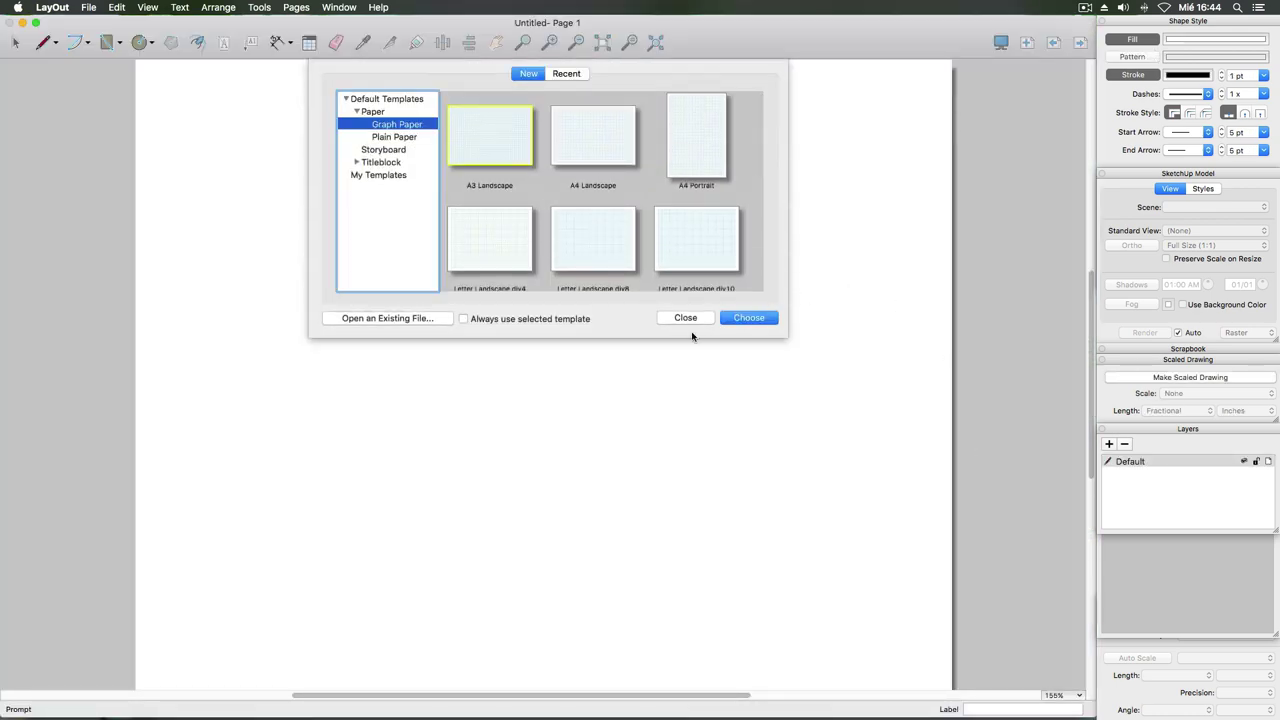
# - Create a new document from the Graph Paper A3 Landscape template
pyautogui.click(686, 318)
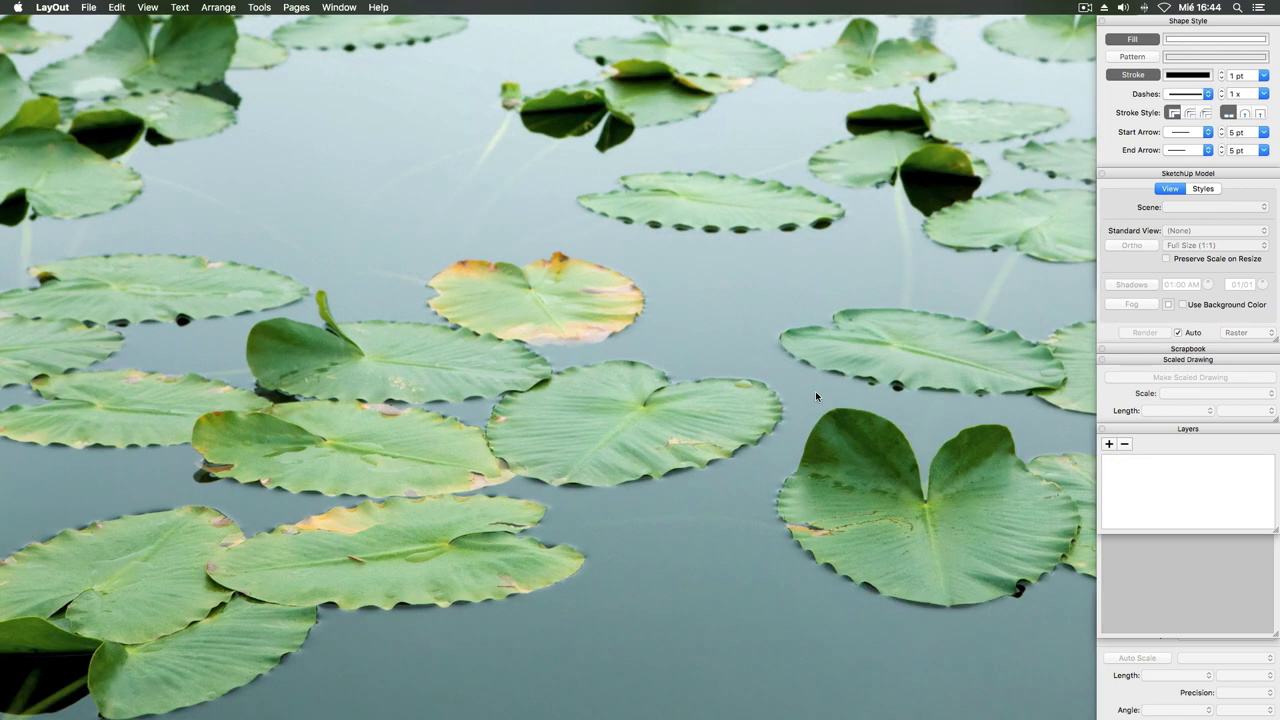
pyautogui.click(90, 7)
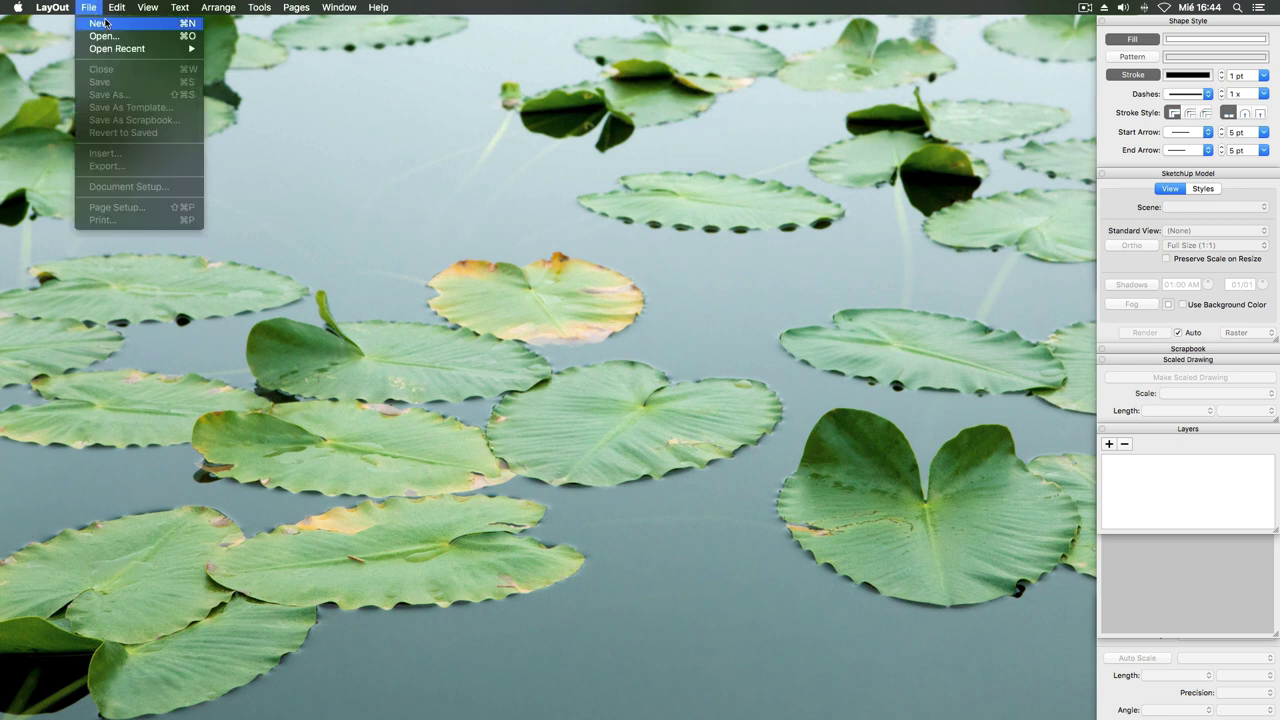
pyautogui.click(106, 24)
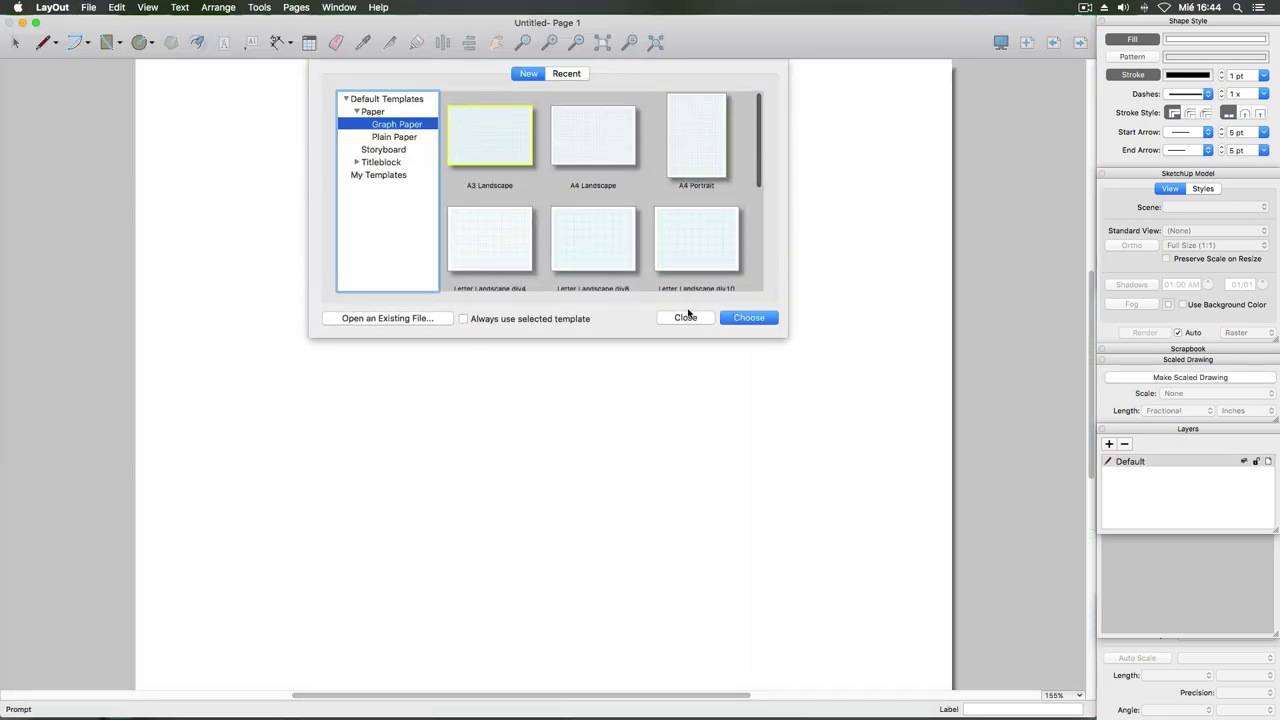
pyautogui.click(503, 150)
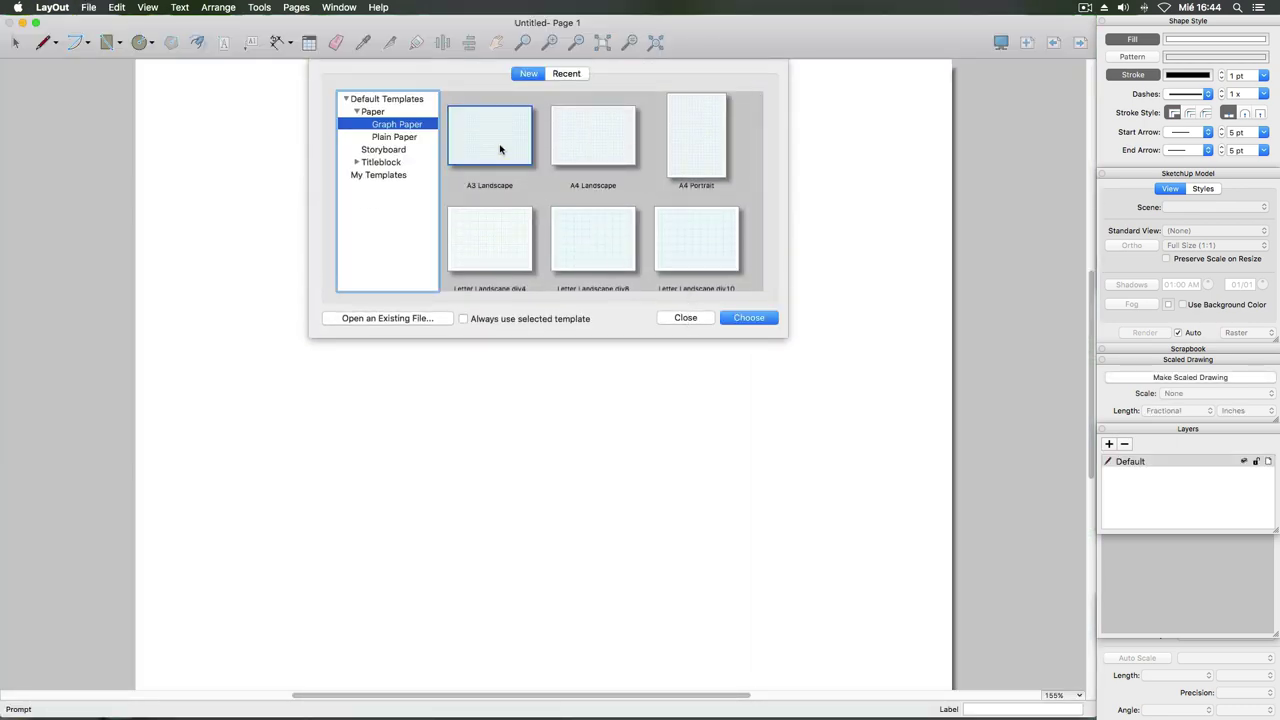
pyautogui.click(750, 318)
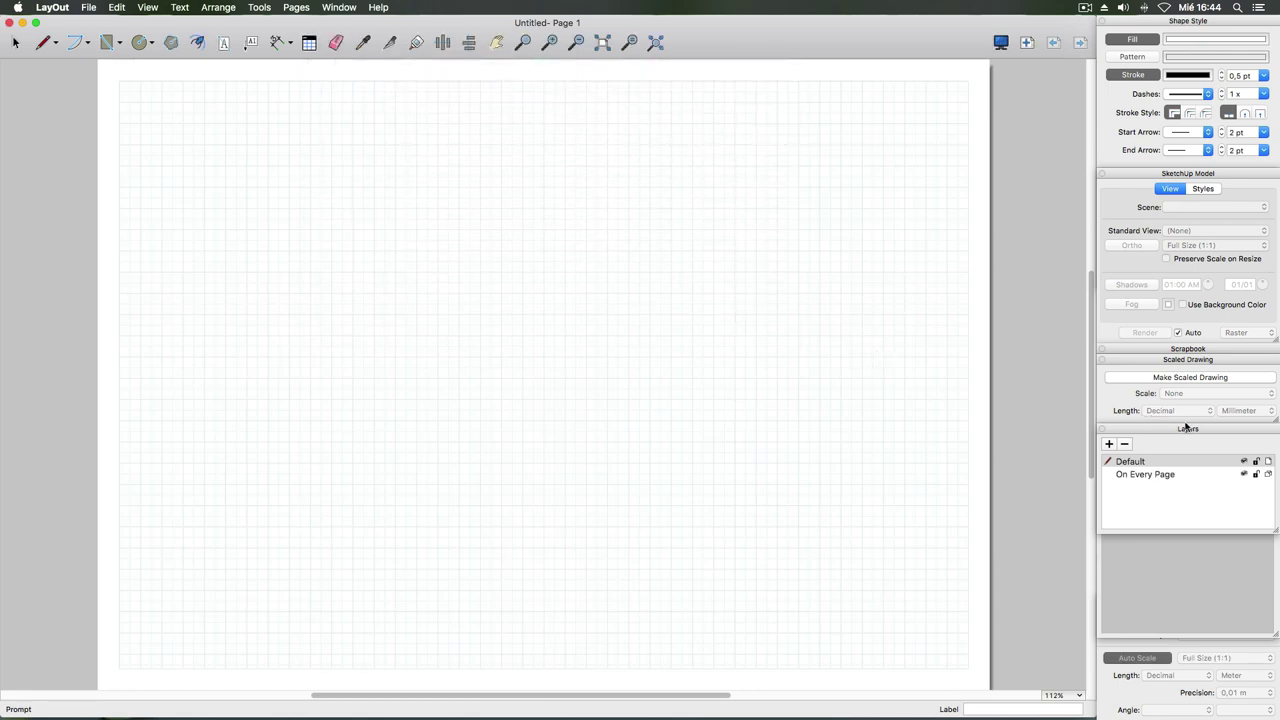
# - Expand the Scrapbook panel and switch it to the mio collection
pyautogui.click(1179, 352)
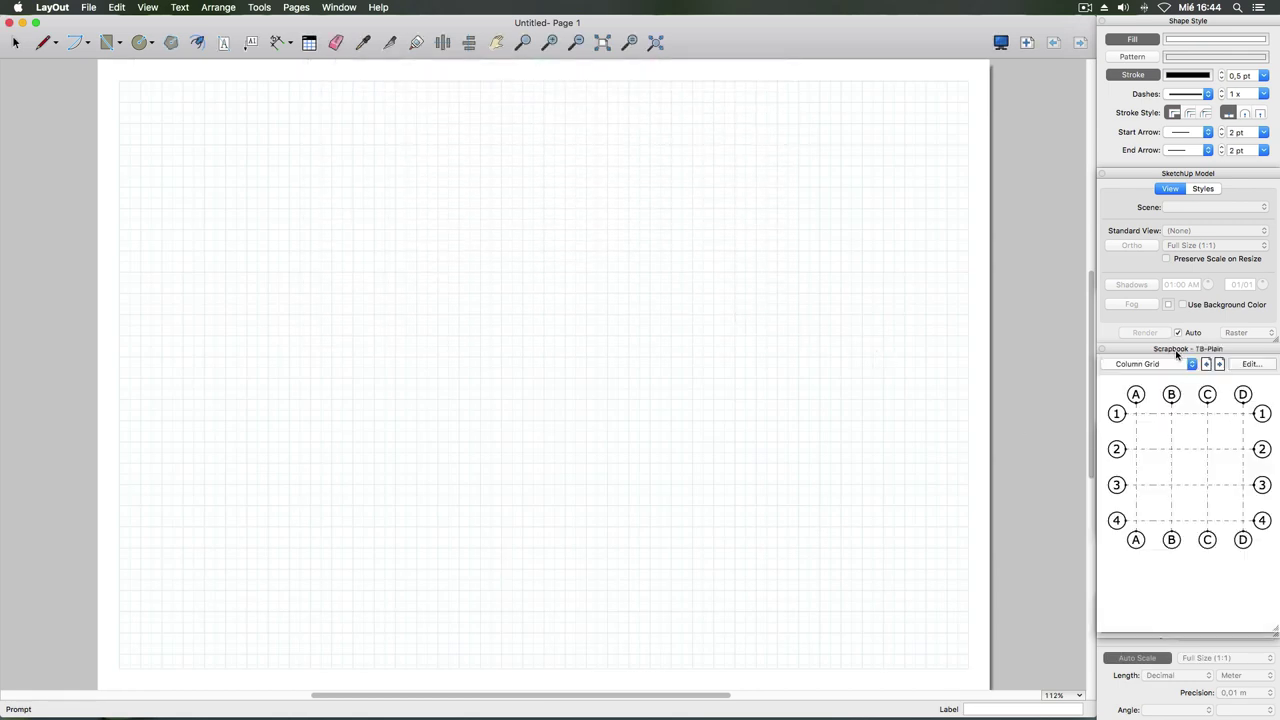
pyautogui.click(1163, 363)
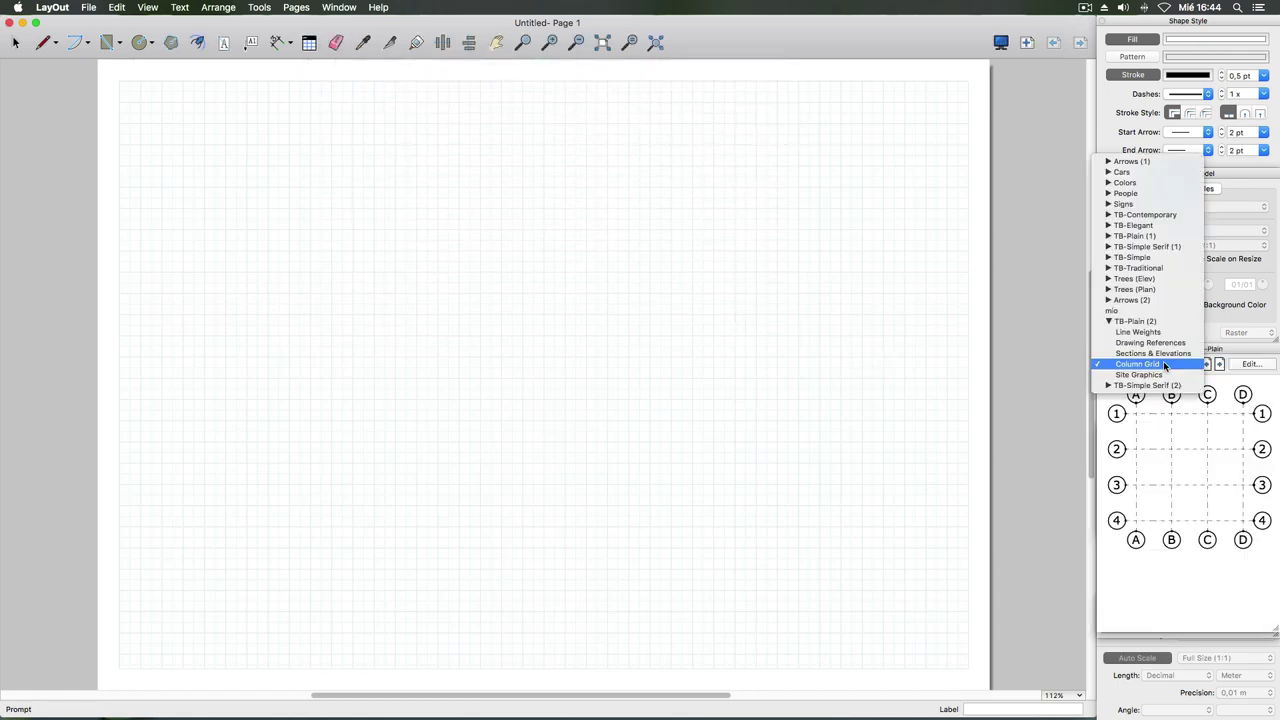
pyautogui.click(1150, 310)
# - Open the mio scrapbook for editing and group its line and blue dot
pyautogui.click(1251, 365)
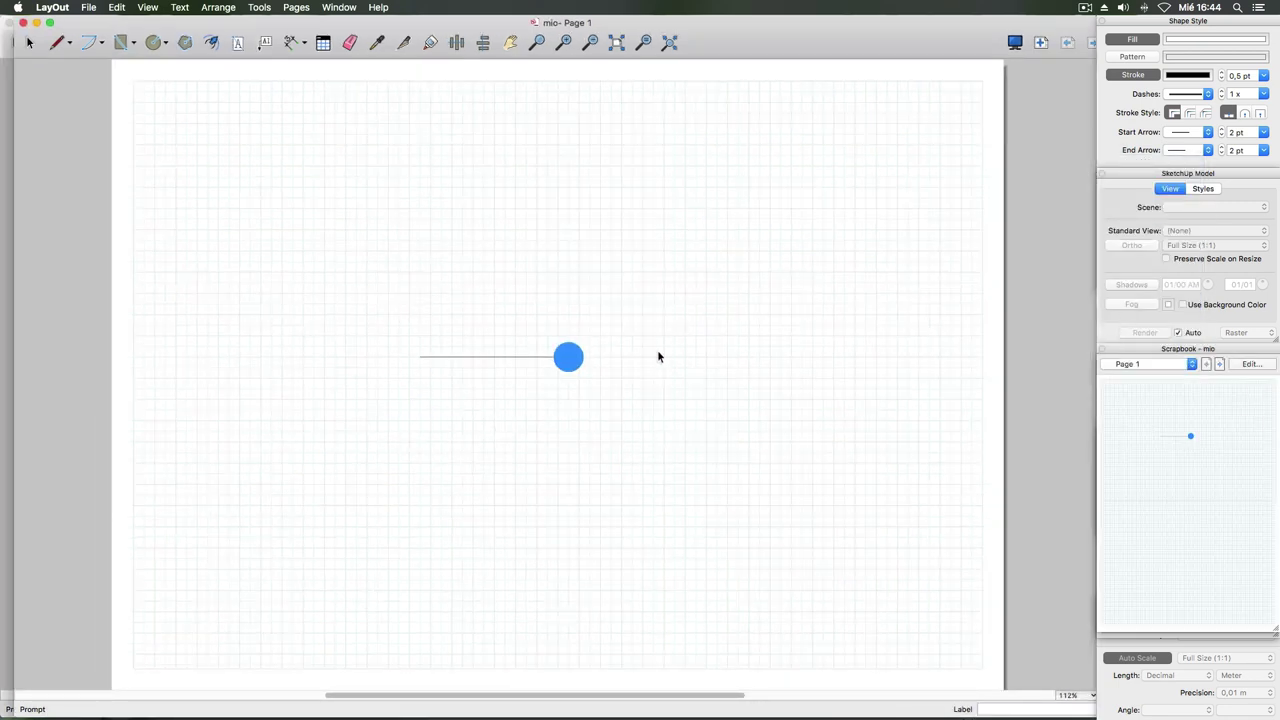
pyautogui.click(472, 357)
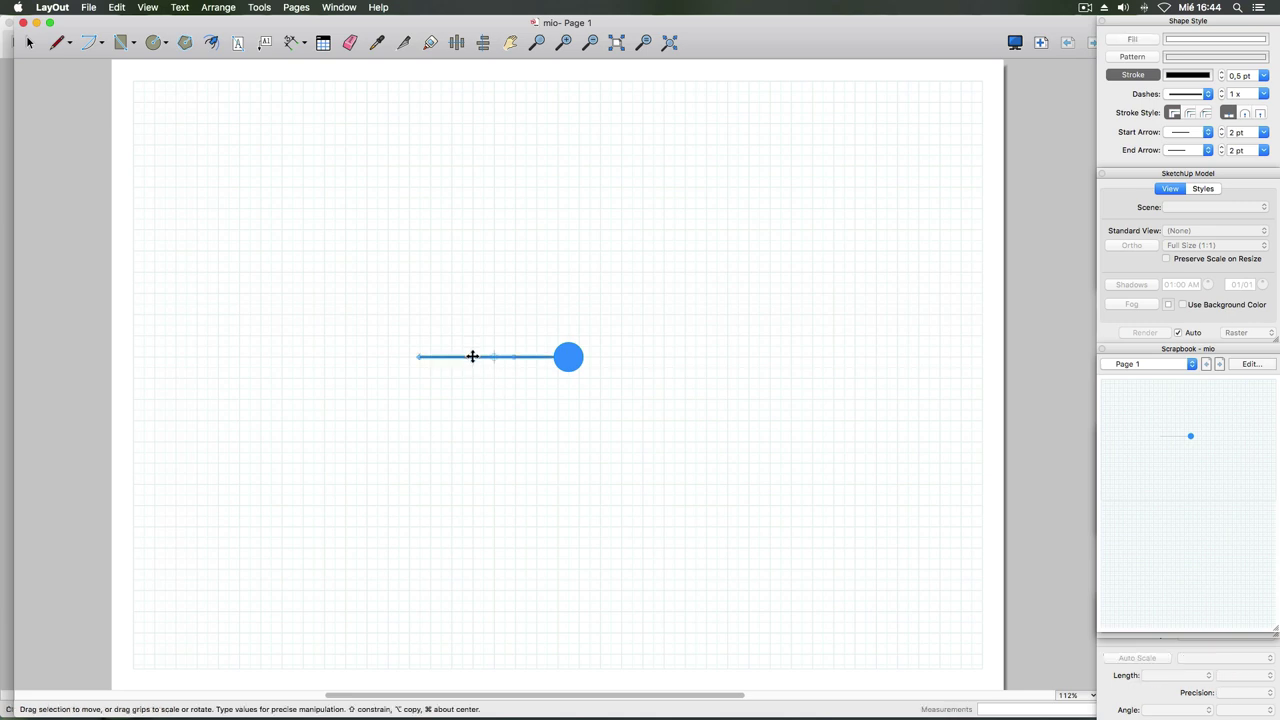
pyautogui.click(477, 410)
pyautogui.moveTo(389, 309); pyautogui.dragTo(668, 464)
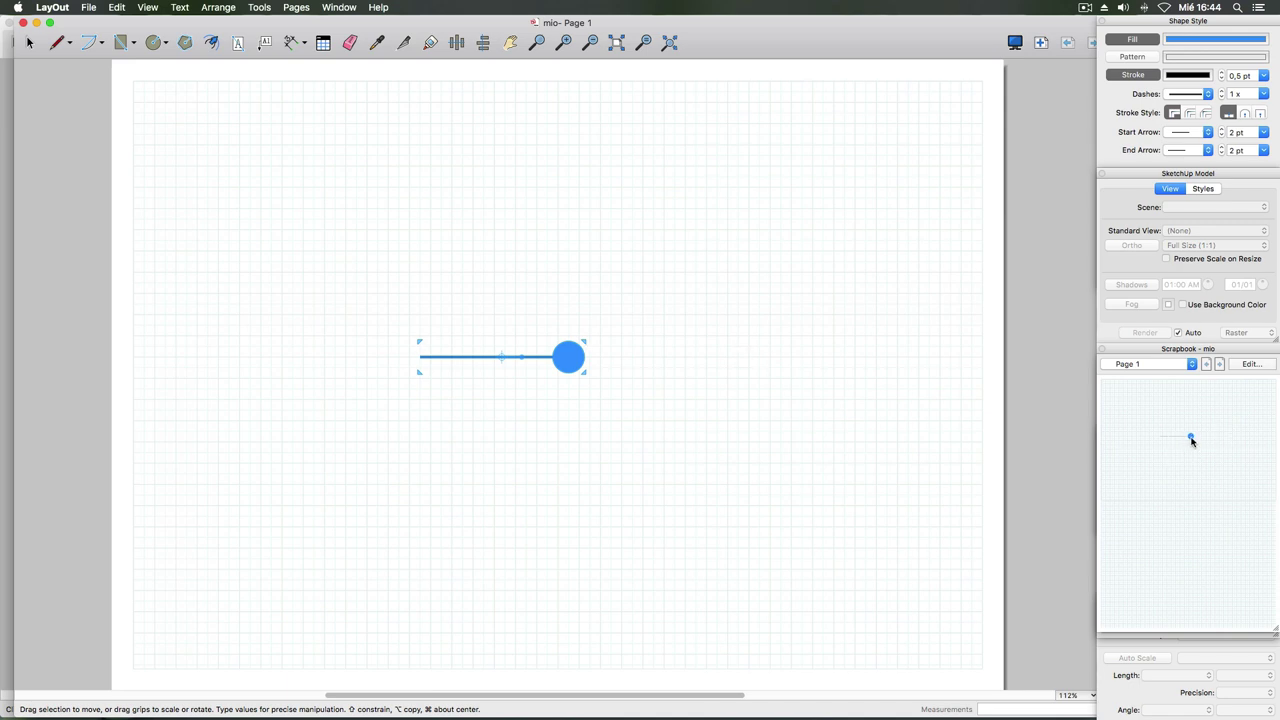
pyautogui.click(395, 318)
pyautogui.moveTo(354, 290); pyautogui.dragTo(720, 478)
pyautogui.click(118, 8)
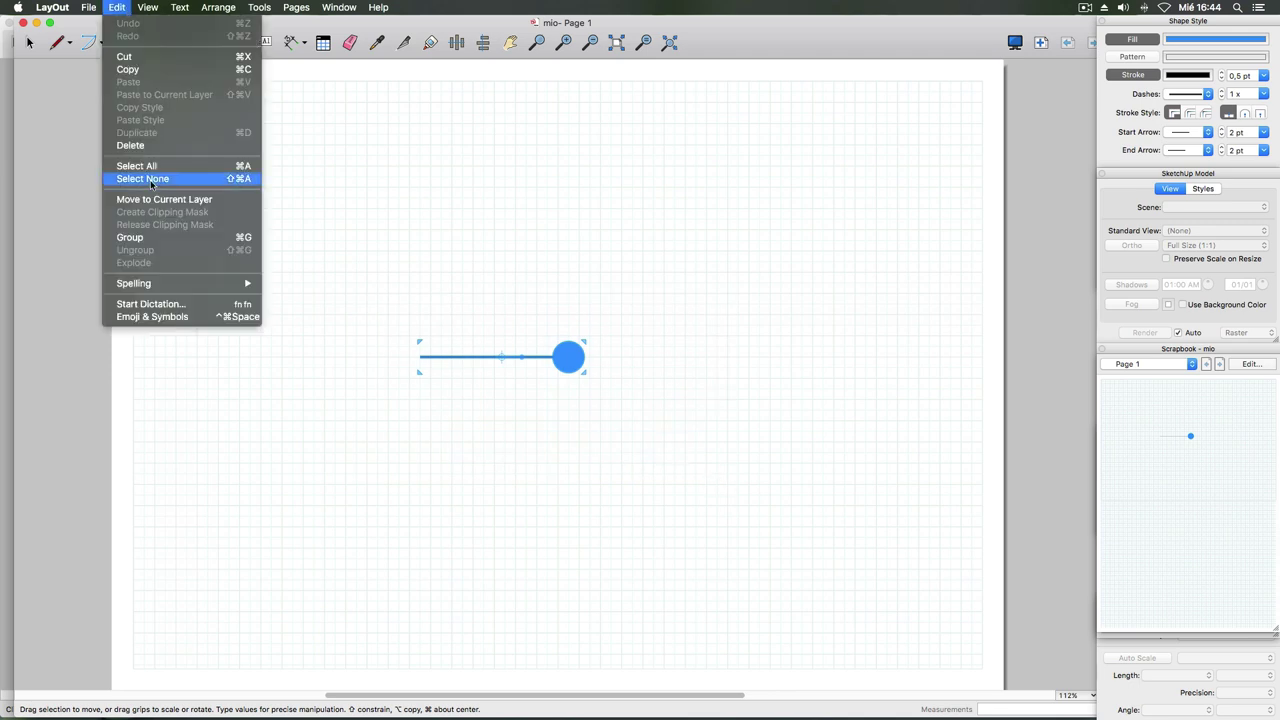
pyautogui.click(130, 237)
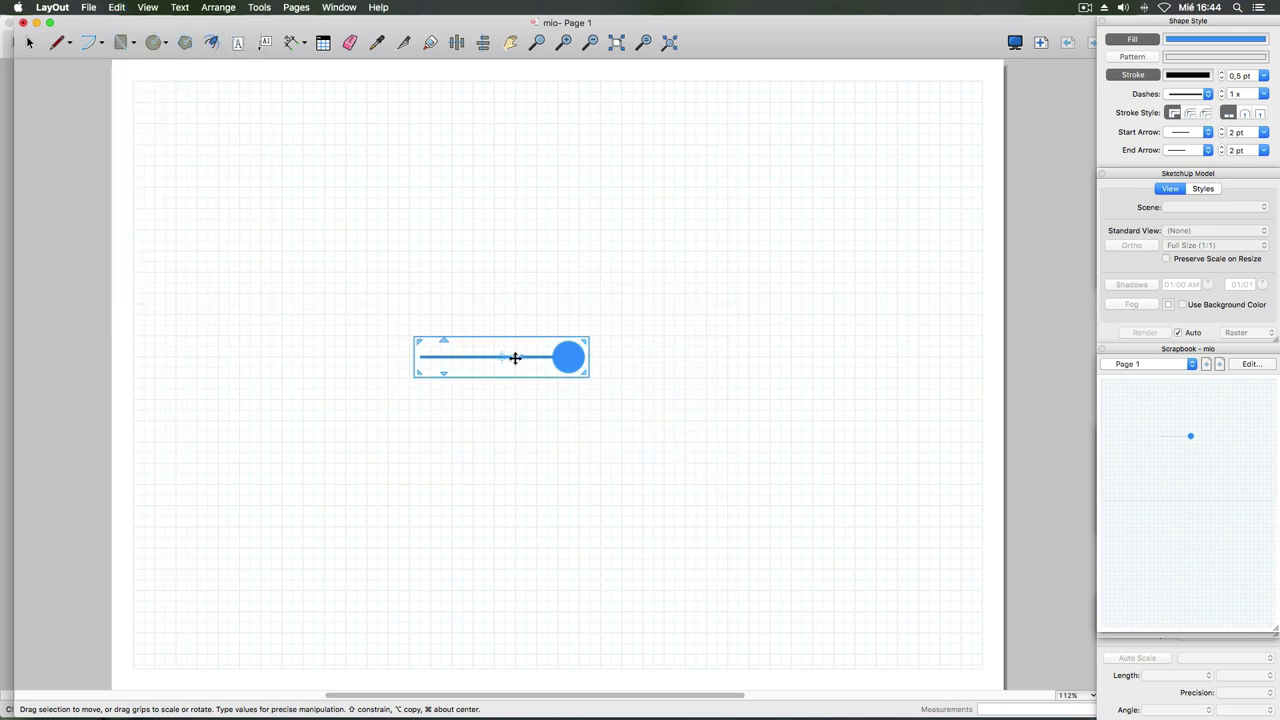
# - Save the page as scrapbook 'mio', replacing the existing one, and close it
pyautogui.click(89, 8)
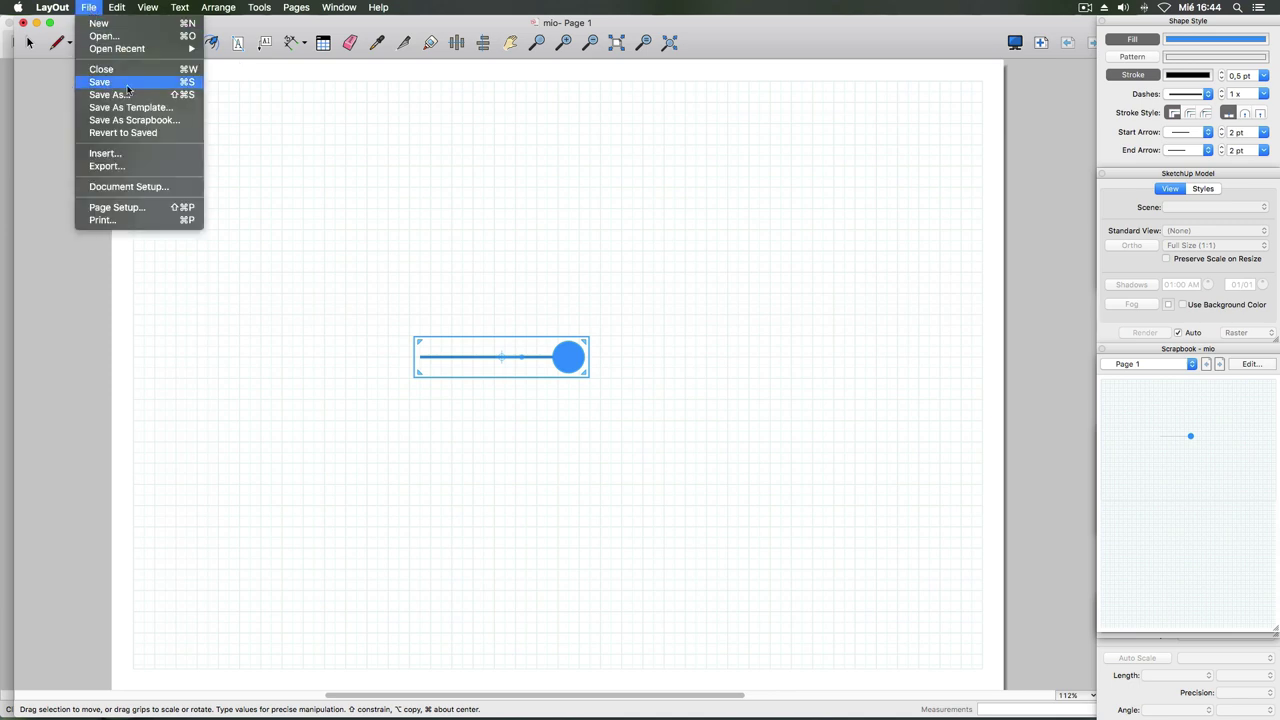
pyautogui.click(135, 119)
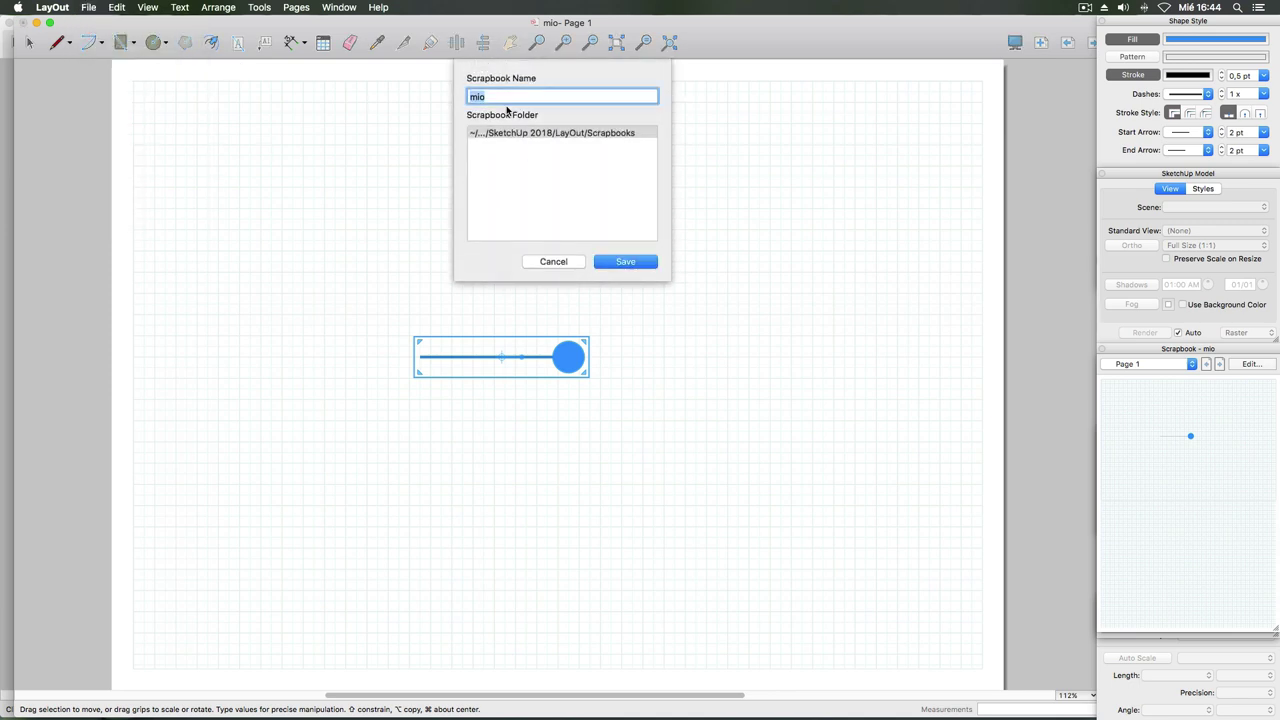
pyautogui.click(614, 261)
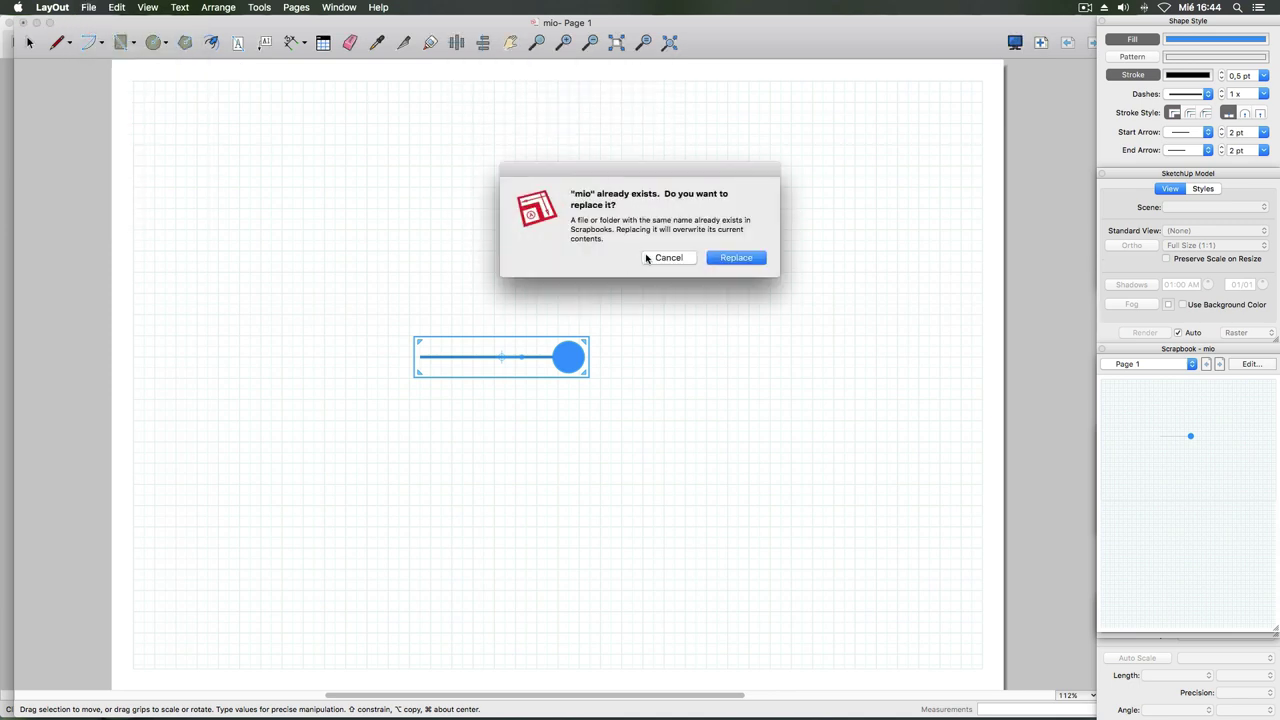
pyautogui.press('Return')
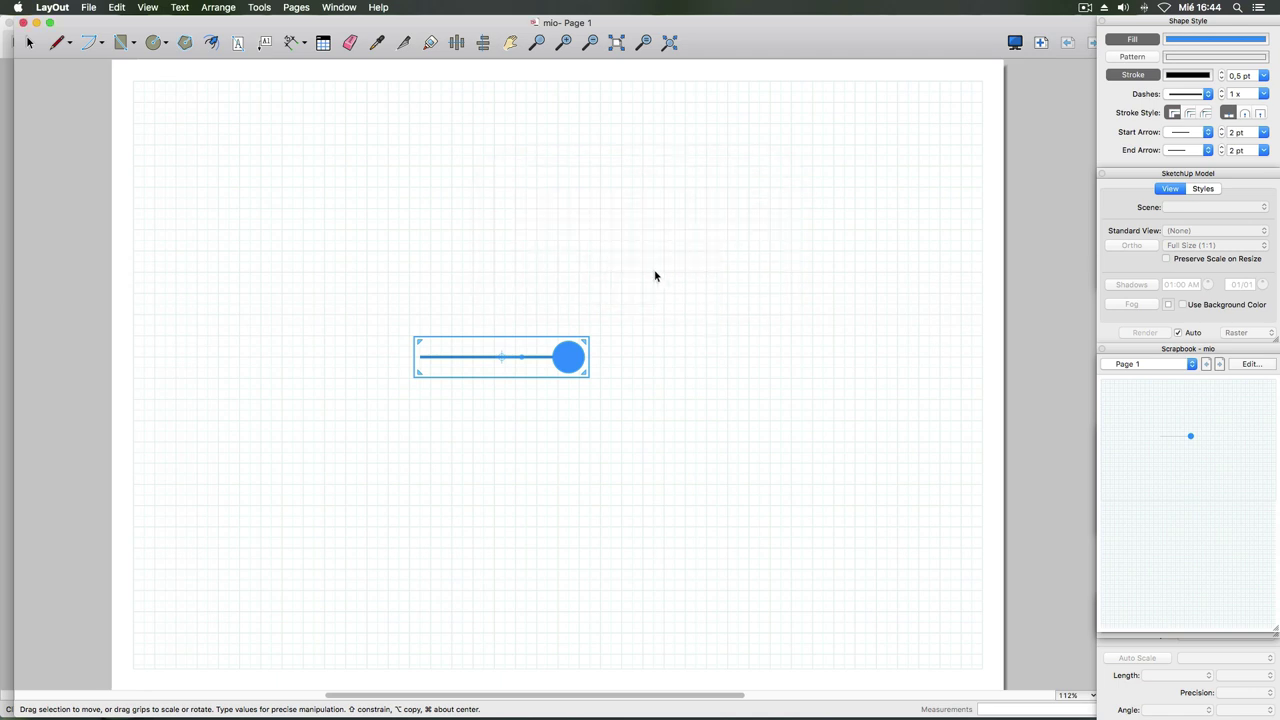
pyautogui.click(23, 22)
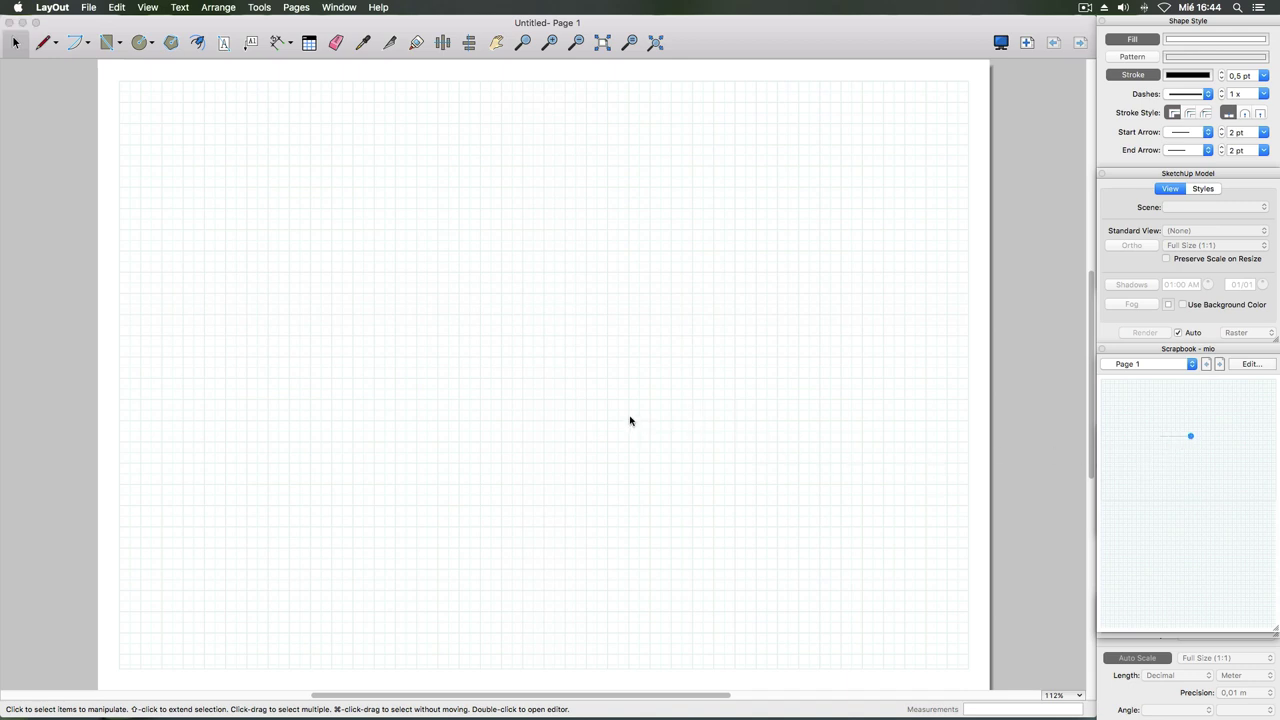
# - Place the mio line-and-dot item on the right side of the Untitled page
pyautogui.moveTo(1191, 437); pyautogui.dragTo(750, 440)
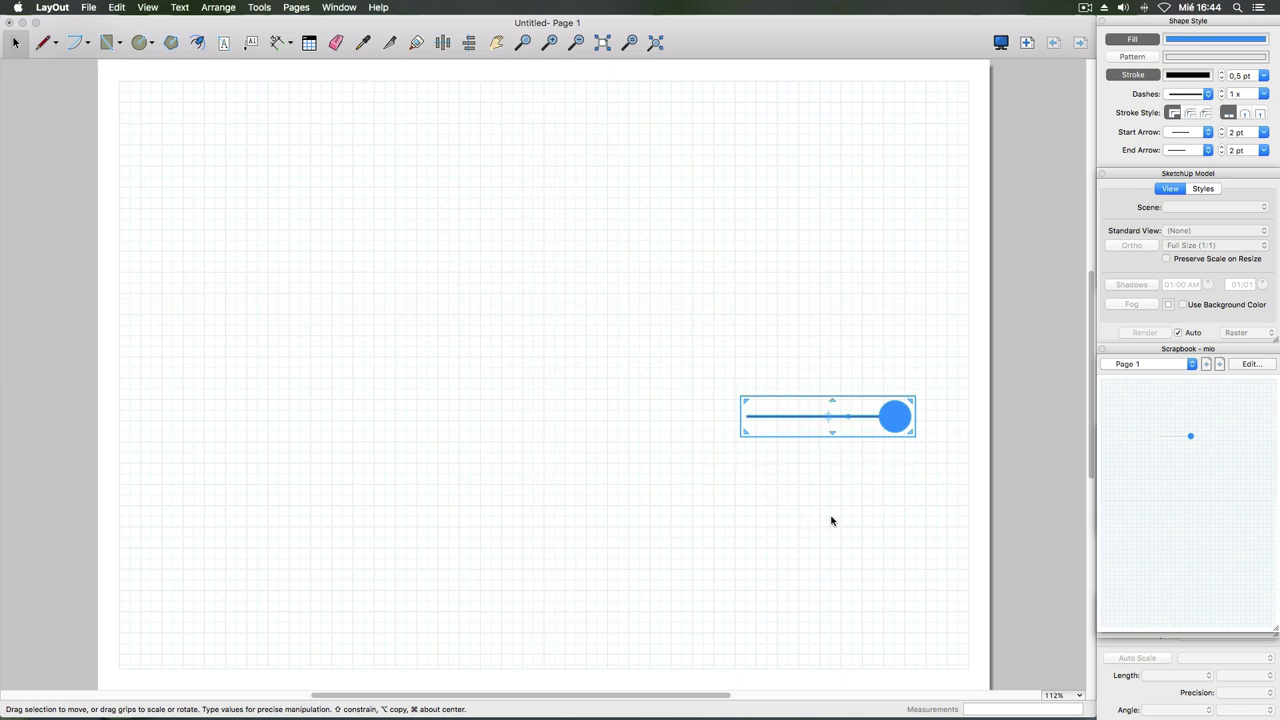
pyautogui.click(855, 577)
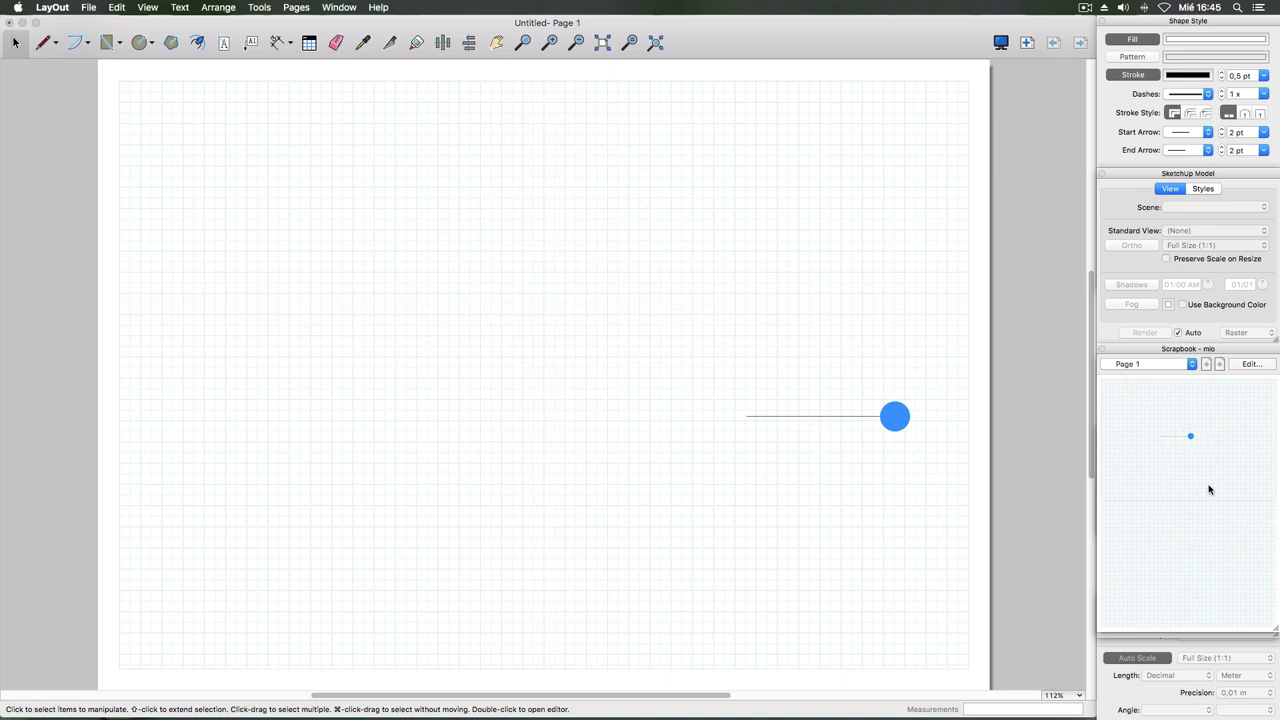
pyautogui.click(1190, 365)
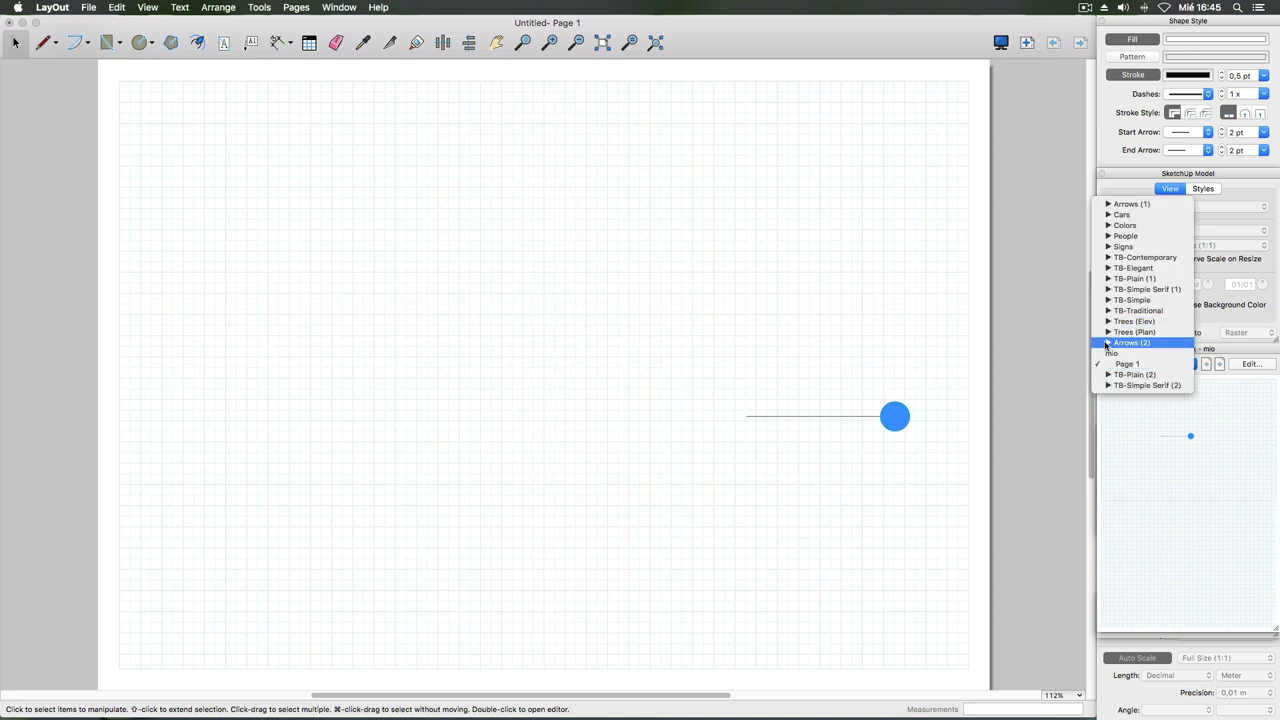
# - In the mio scrapbook, draw a square below the dot with a corner-to-corner diagonal
pyautogui.click(1137, 486)
pyautogui.click(1251, 364)
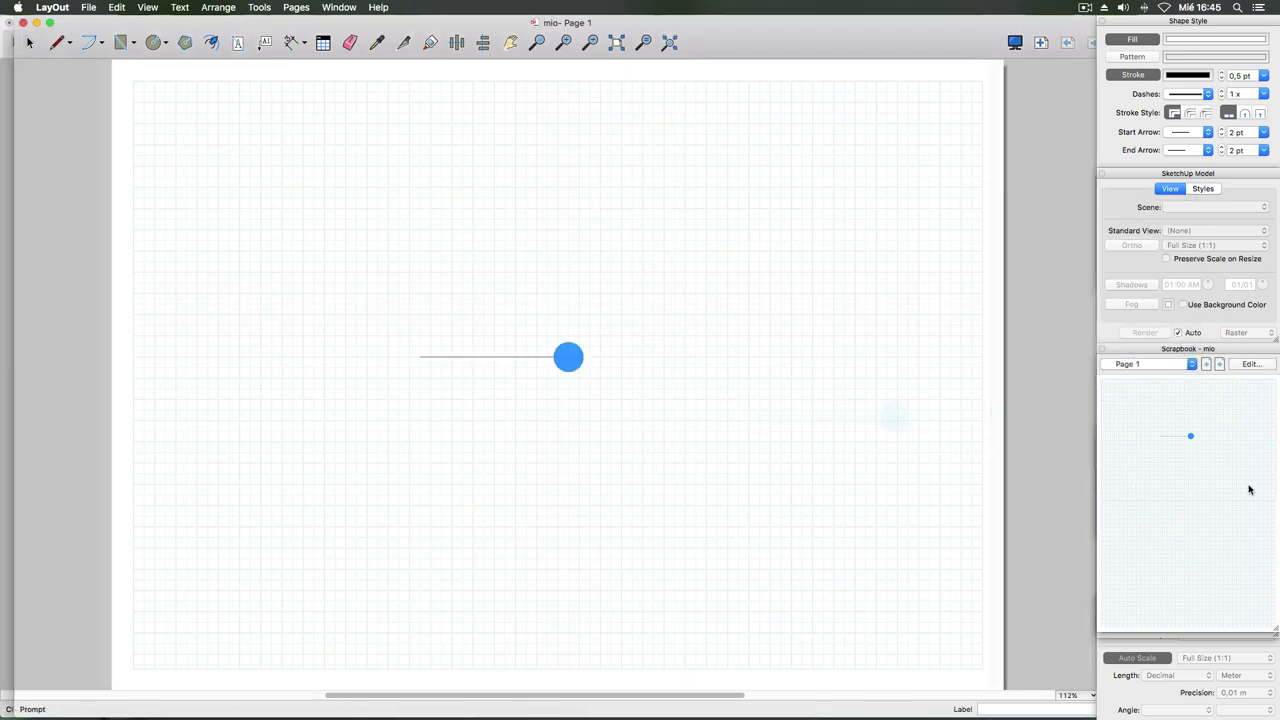
pyautogui.click(120, 42)
pyautogui.click(738, 463)
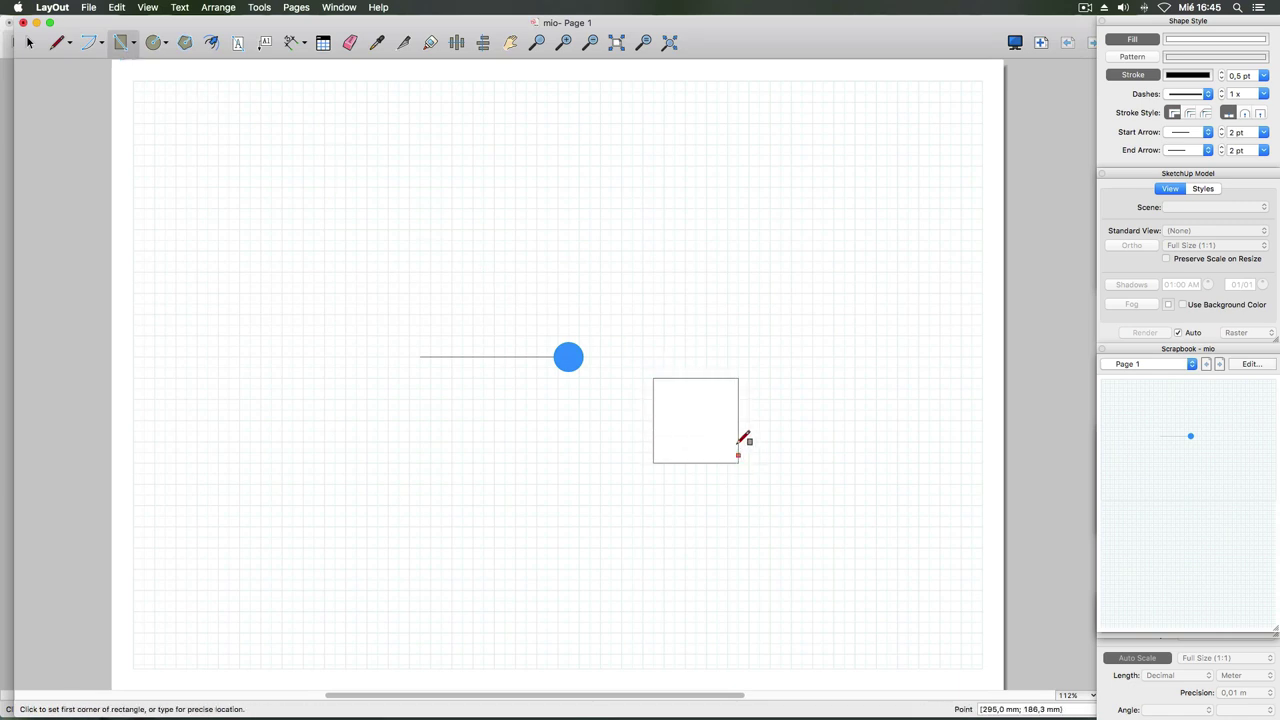
pyautogui.click(57, 43)
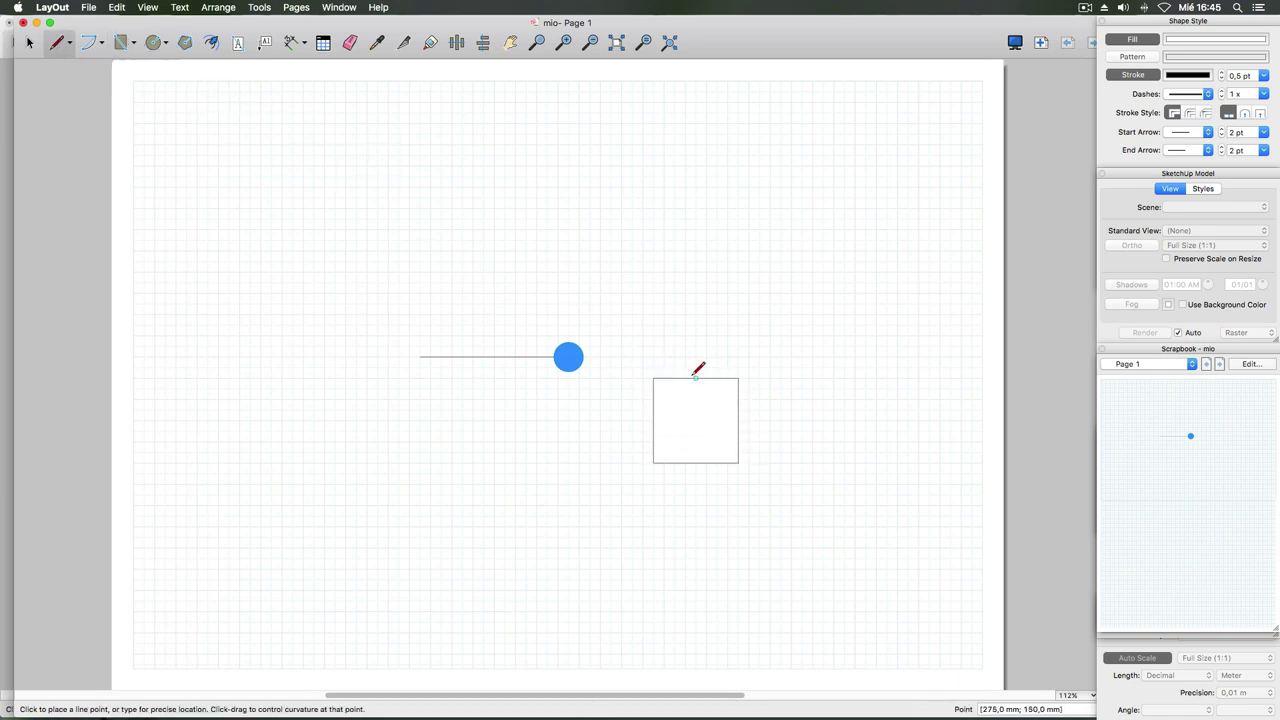
pyautogui.click(654, 378)
pyautogui.click(738, 463)
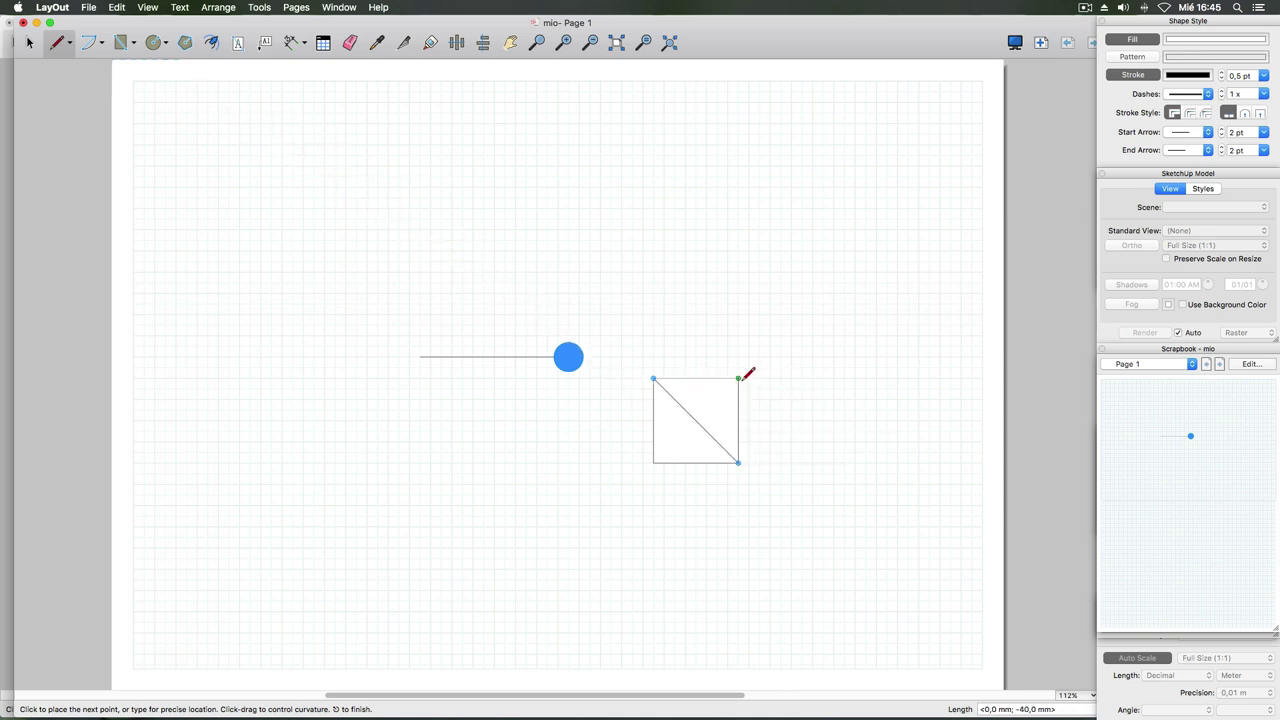
pyautogui.click(654, 378)
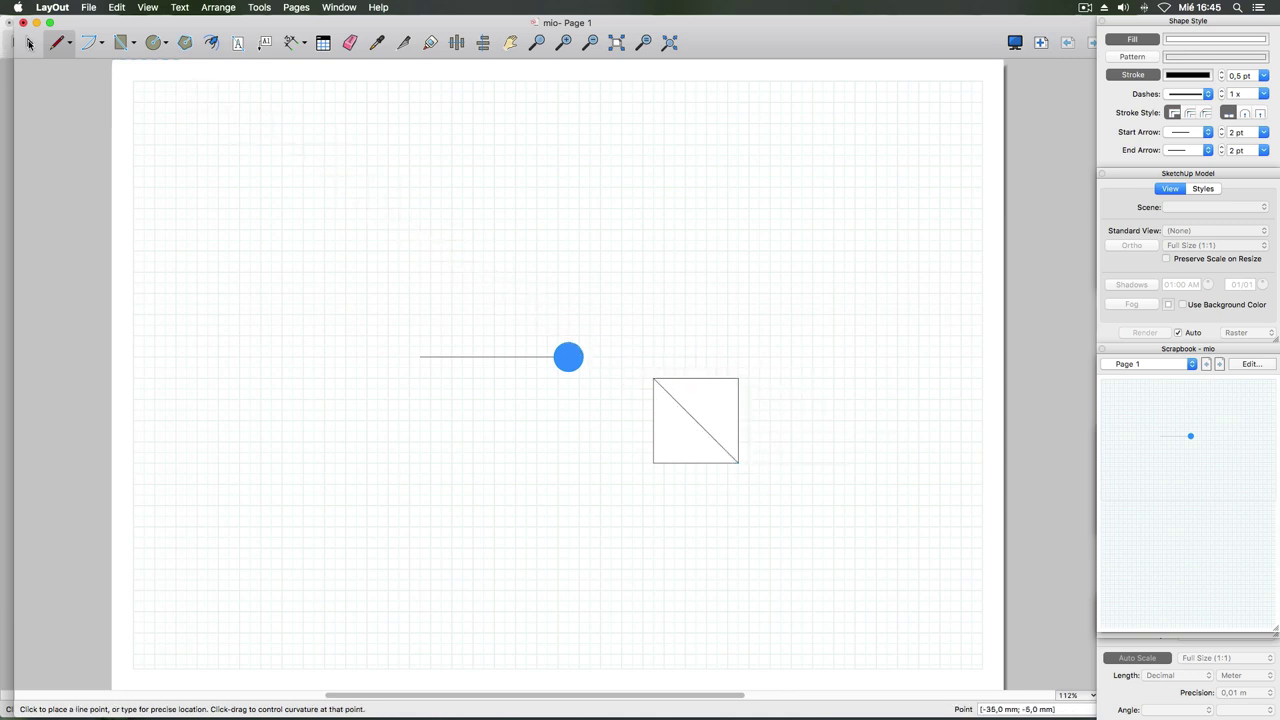
# - Fill one triangle half Midnight blue and group the square with its diagonal
pyautogui.click(29, 43)
pyautogui.click(691, 388)
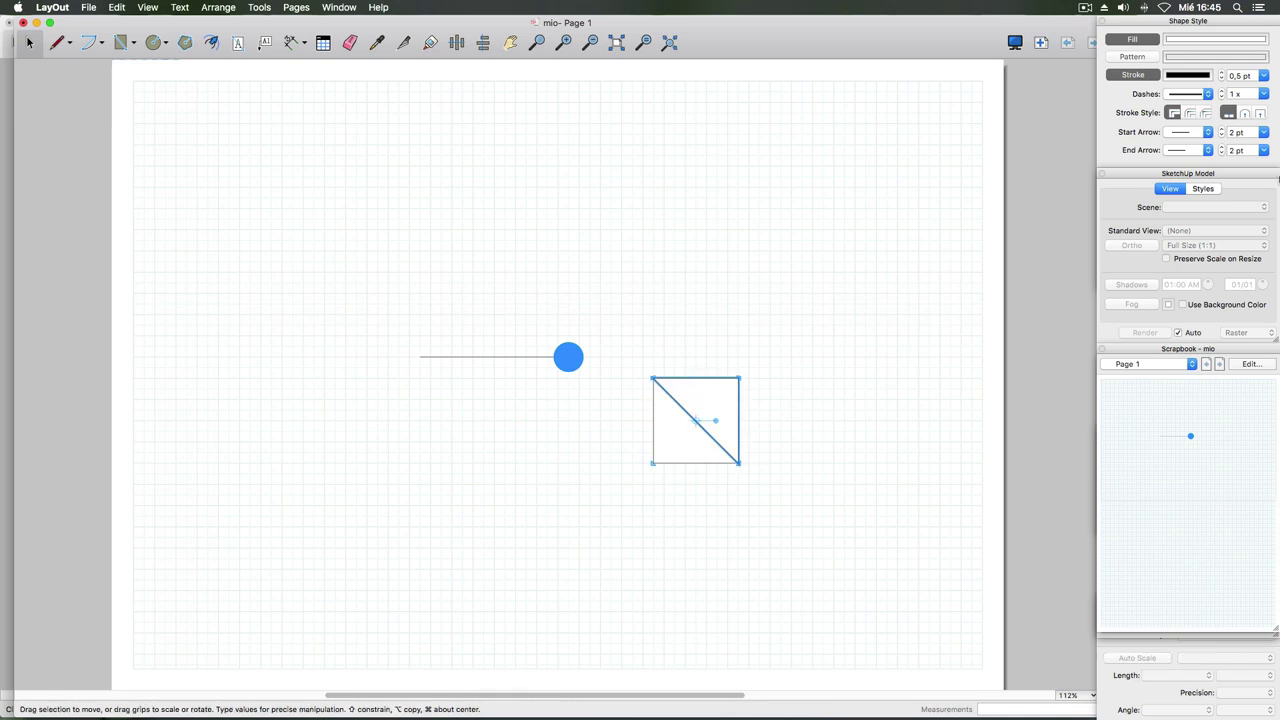
pyautogui.click(1175, 56)
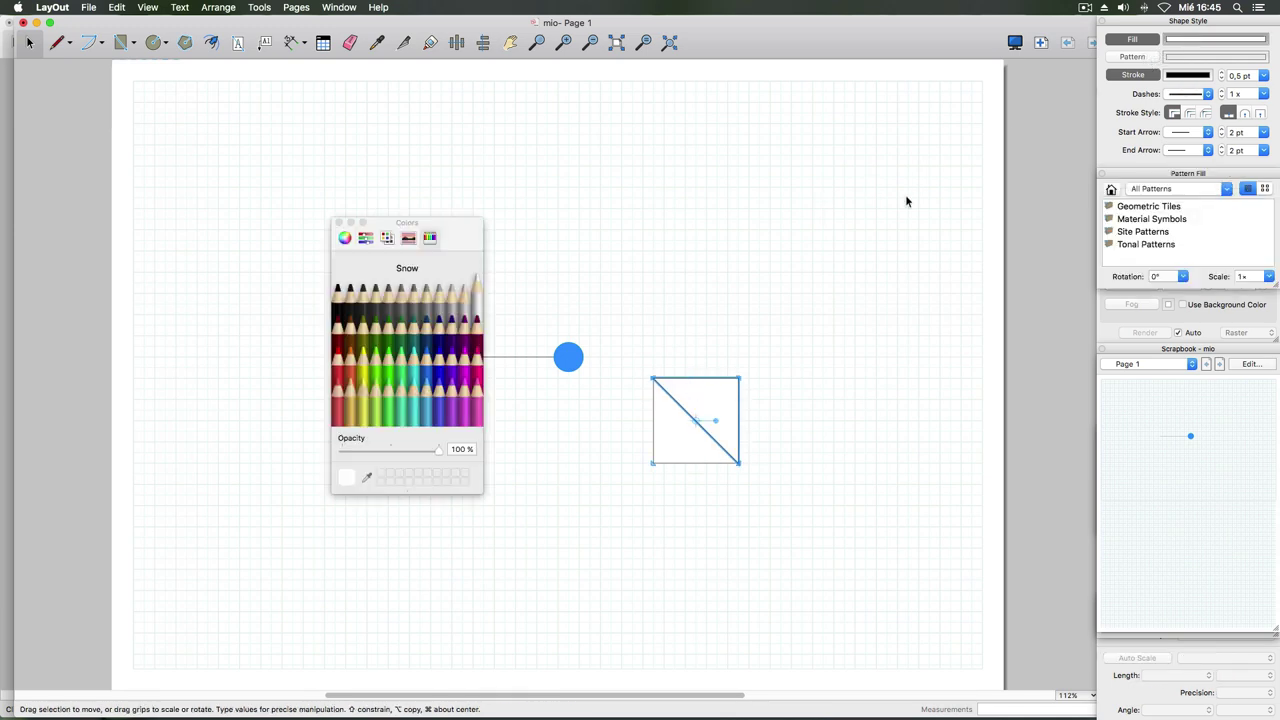
pyautogui.click(437, 345)
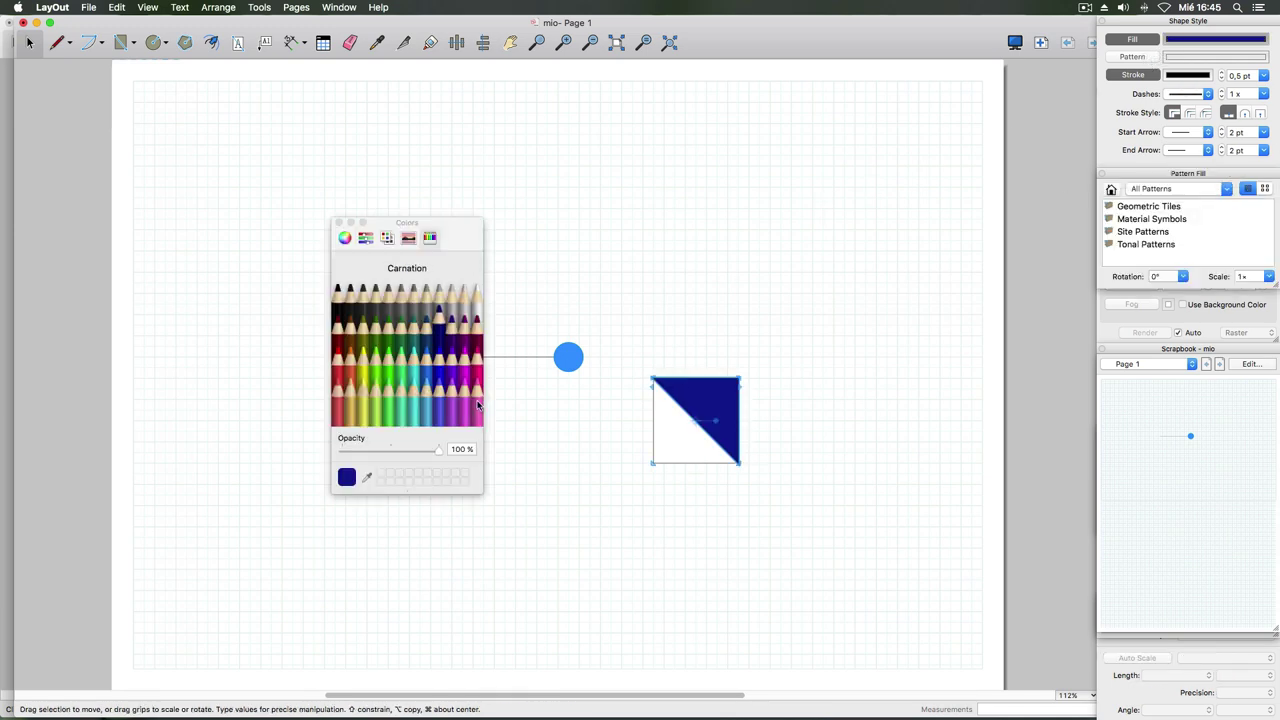
pyautogui.click(339, 222)
pyautogui.click(583, 471)
pyautogui.moveTo(619, 353); pyautogui.dragTo(840, 586)
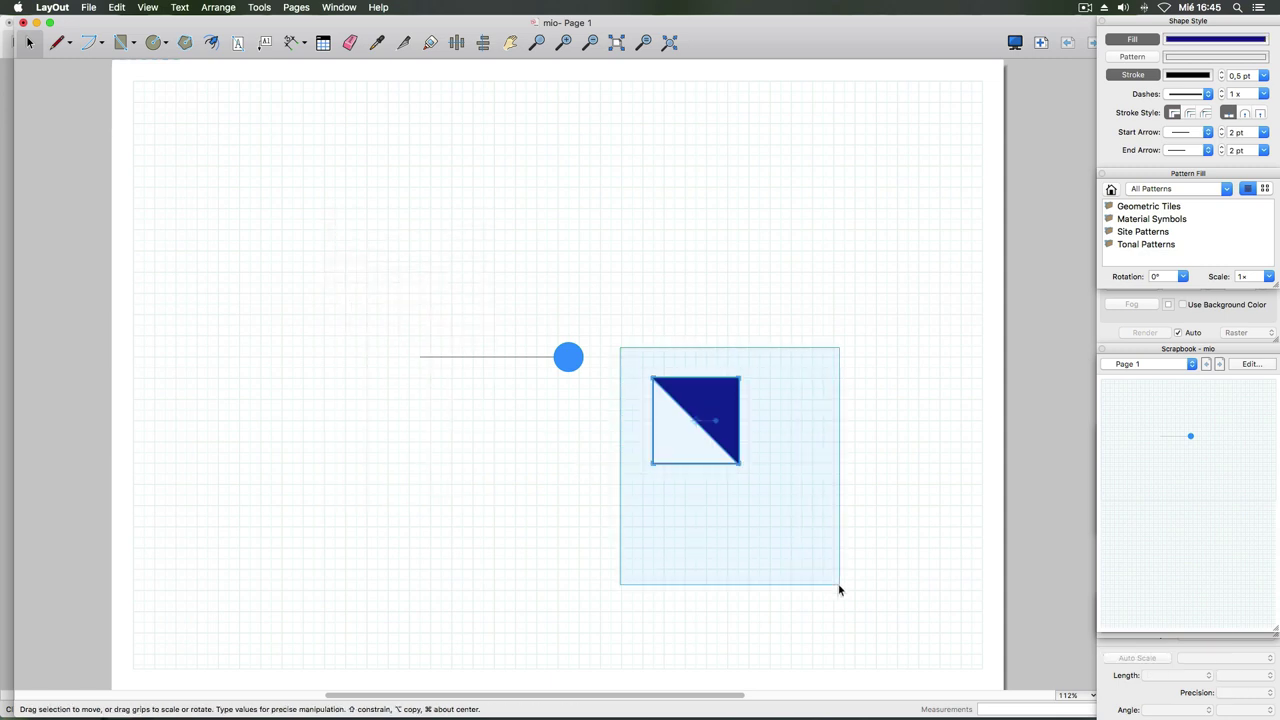
pyautogui.click(117, 8)
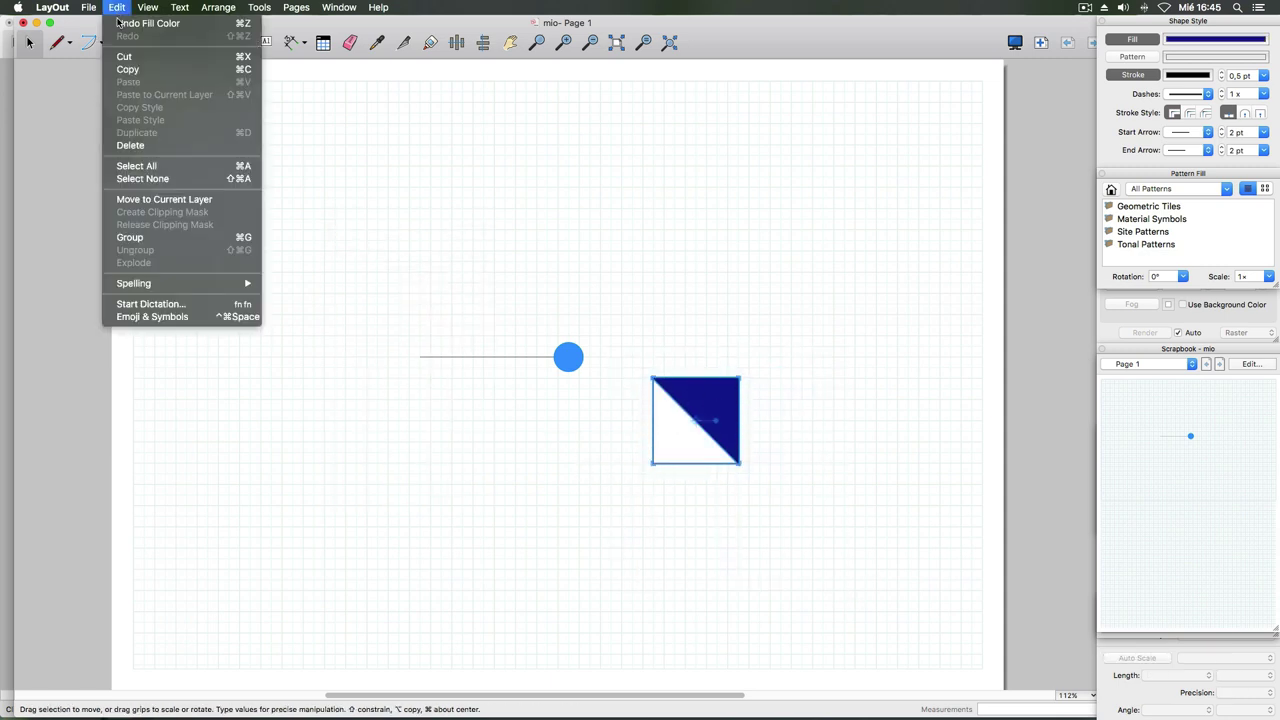
pyautogui.click(152, 238)
# - Save as scrapbook 'mio', replacing the existing one, and close the document
pyautogui.click(93, 10)
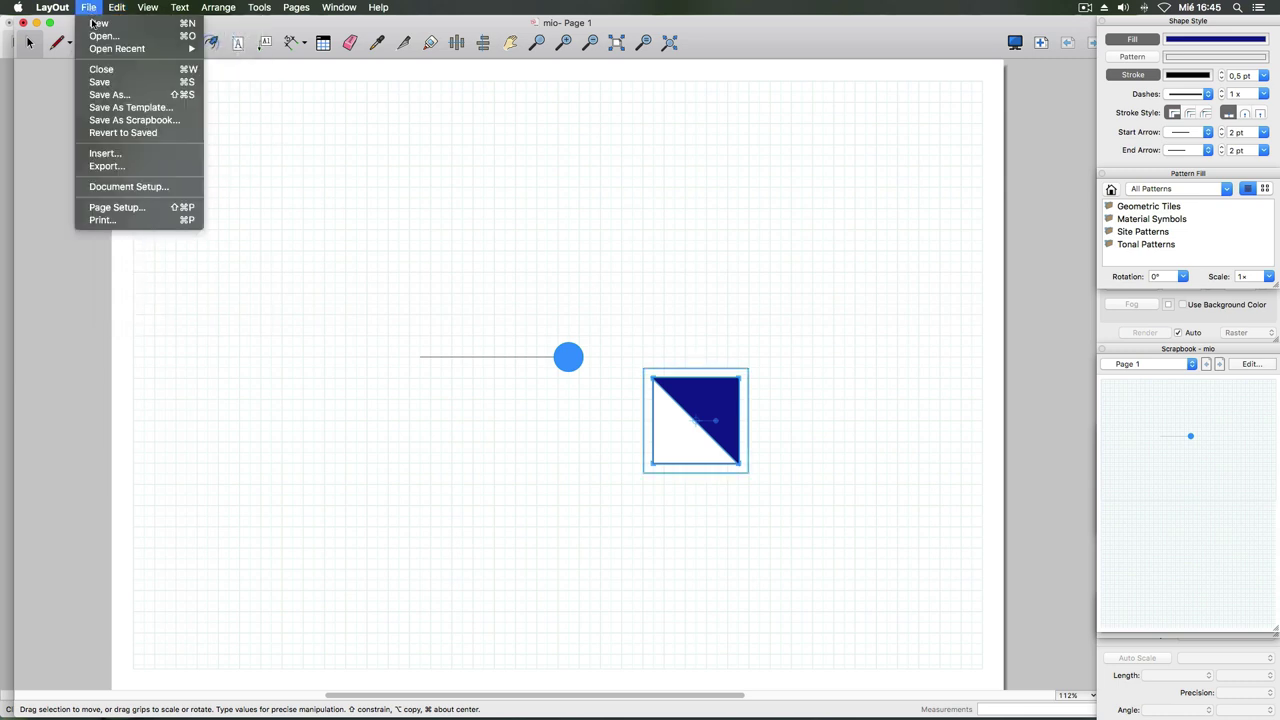
pyautogui.click(162, 121)
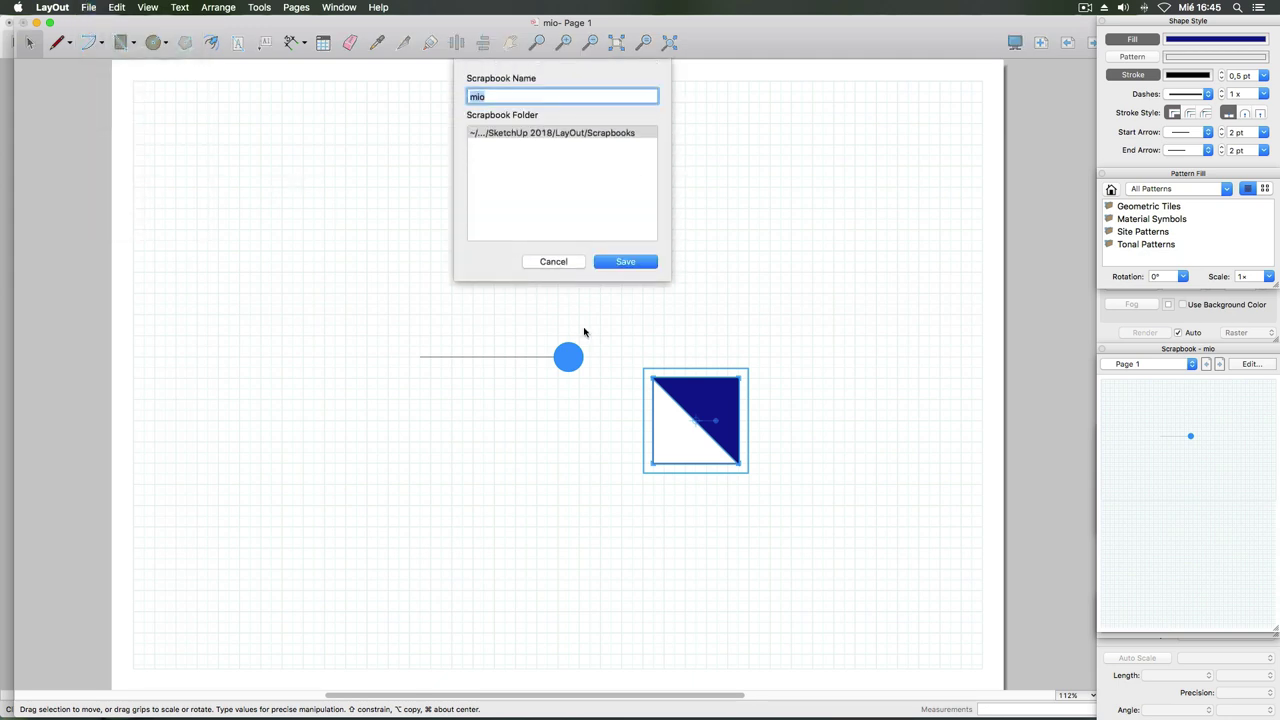
pyautogui.click(625, 262)
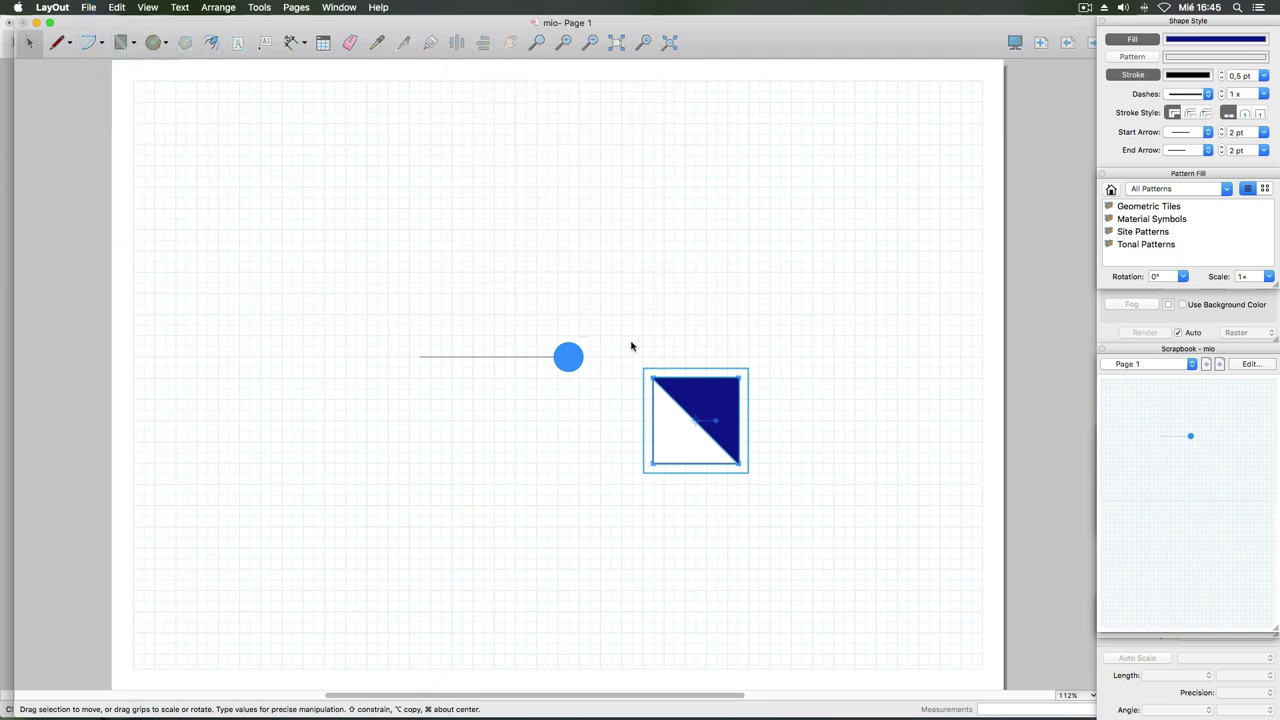
pyautogui.click(730, 259)
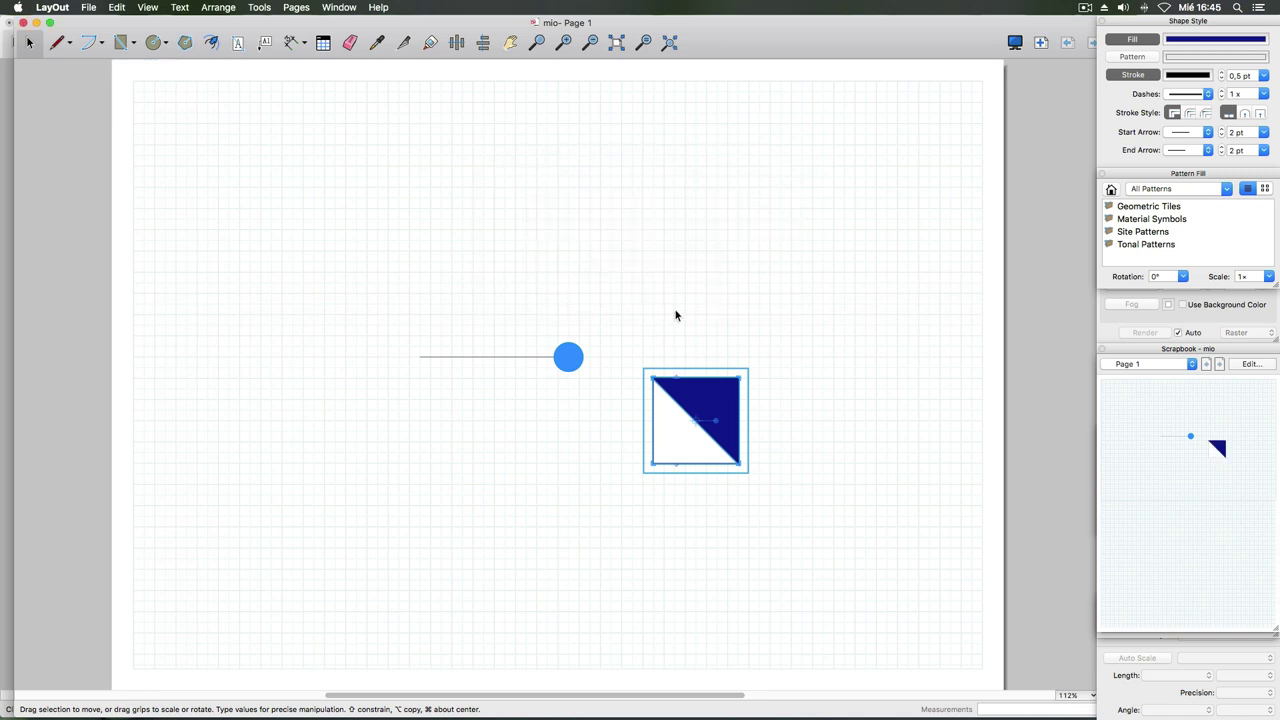
pyautogui.click(730, 302)
pyautogui.click(23, 23)
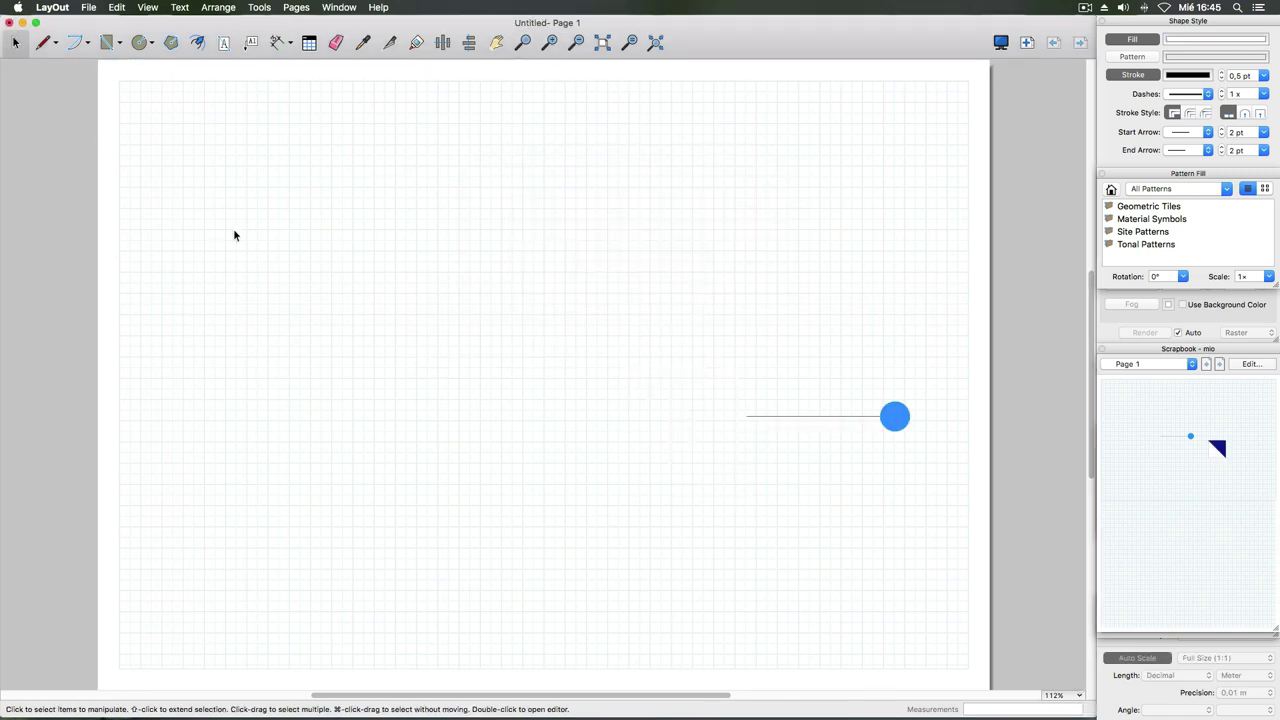
# - Place two triangle squares and another line-and-dot item from the scrapbook on the page
pyautogui.click(1214, 450)
pyautogui.moveTo(1214, 449); pyautogui.dragTo(772, 300)
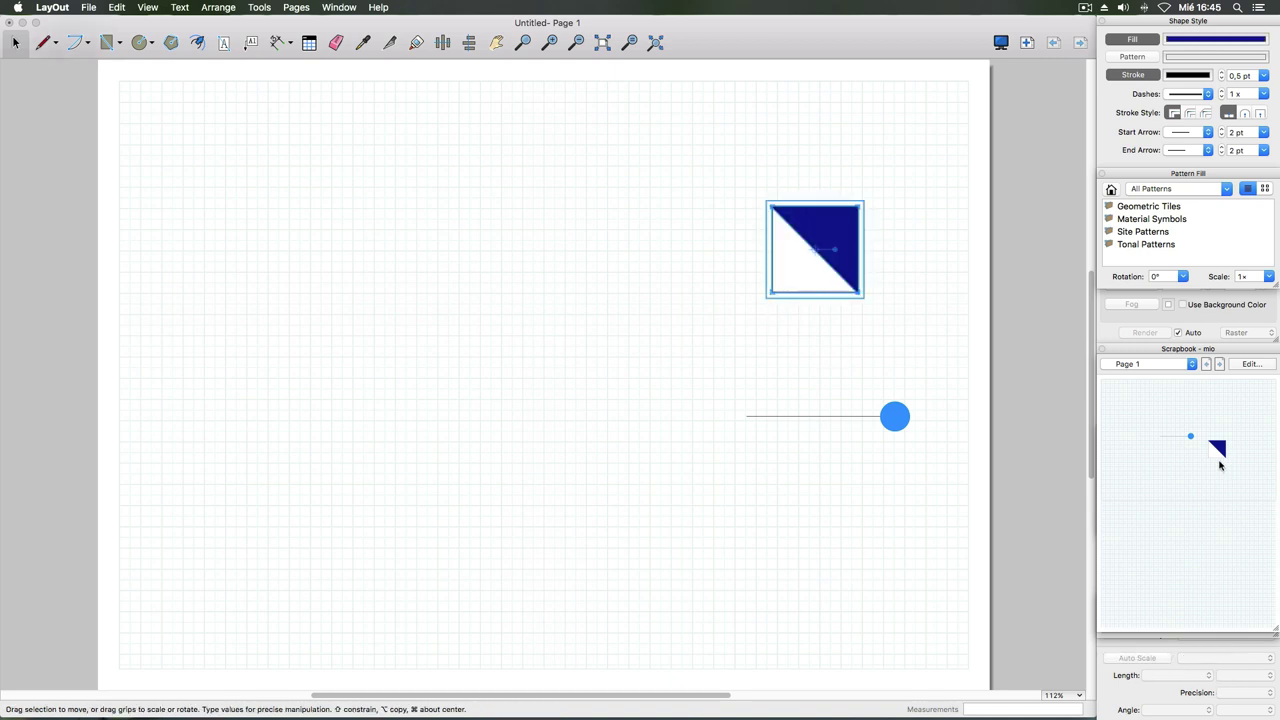
pyautogui.moveTo(1115, 500); pyautogui.dragTo(616, 378)
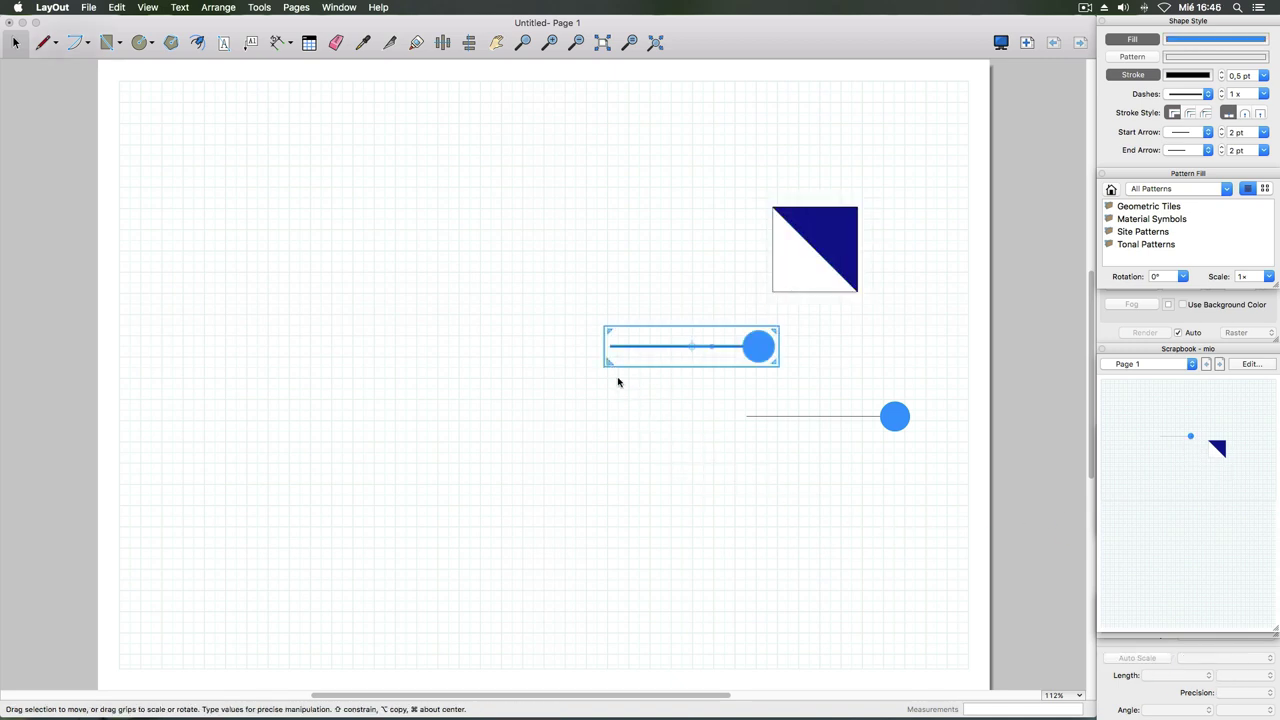
pyautogui.moveTo(1217, 450)
pyautogui.mouseDown()
pyautogui.moveTo(746, 531)
pyautogui.moveTo(512, 432)
pyautogui.mouseUp()
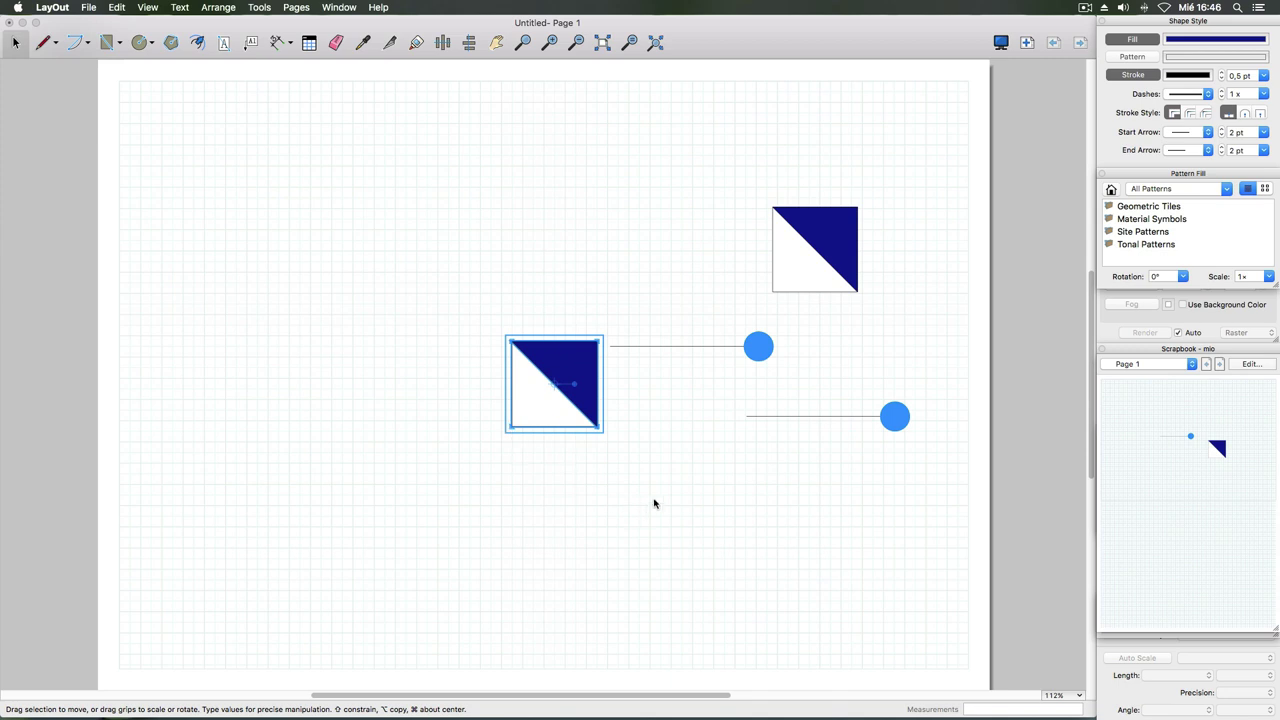
# - Rotate the line-and-dot pin to 141.6°, shrink it, then delete all placed shapes
pyautogui.click(758, 347)
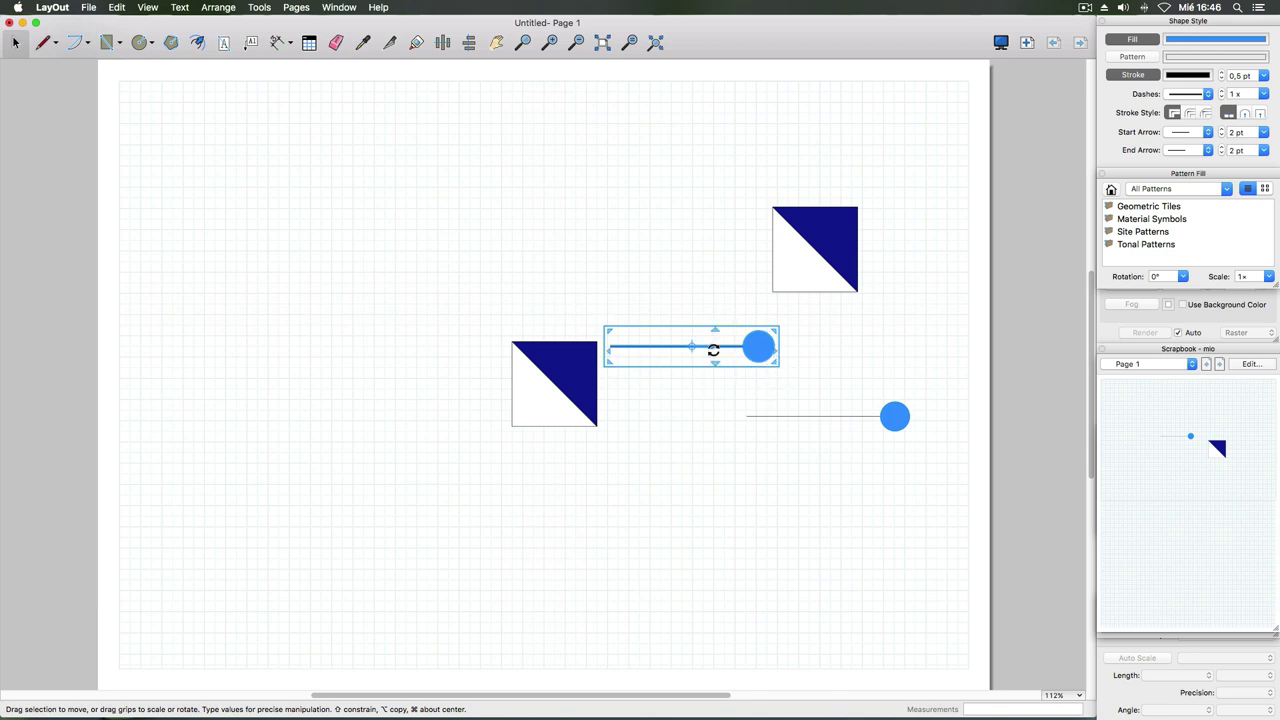
pyautogui.moveTo(711, 344)
pyautogui.mouseDown()
pyautogui.moveTo(634, 300)
pyautogui.moveTo(624, 346)
pyautogui.moveTo(702, 318)
pyautogui.mouseUp()
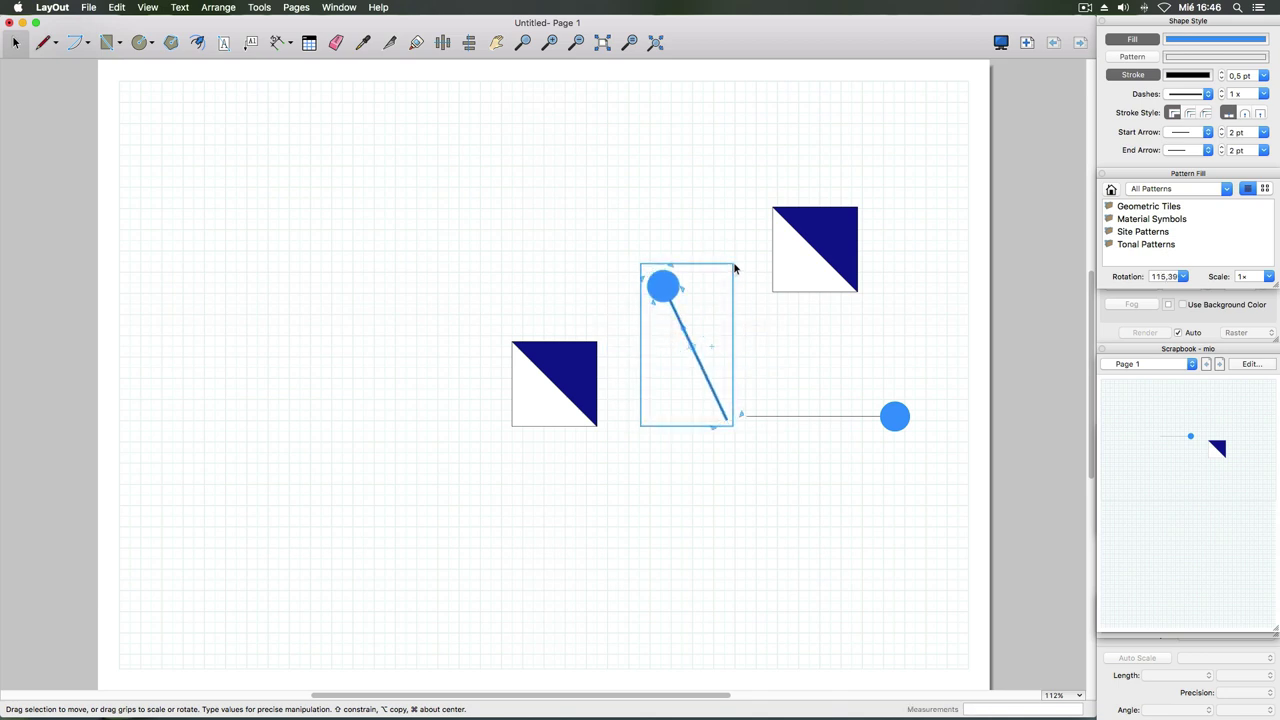
pyautogui.moveTo(671, 263)
pyautogui.mouseDown()
pyautogui.moveTo(669, 290)
pyautogui.moveTo(707, 354)
pyautogui.mouseUp()
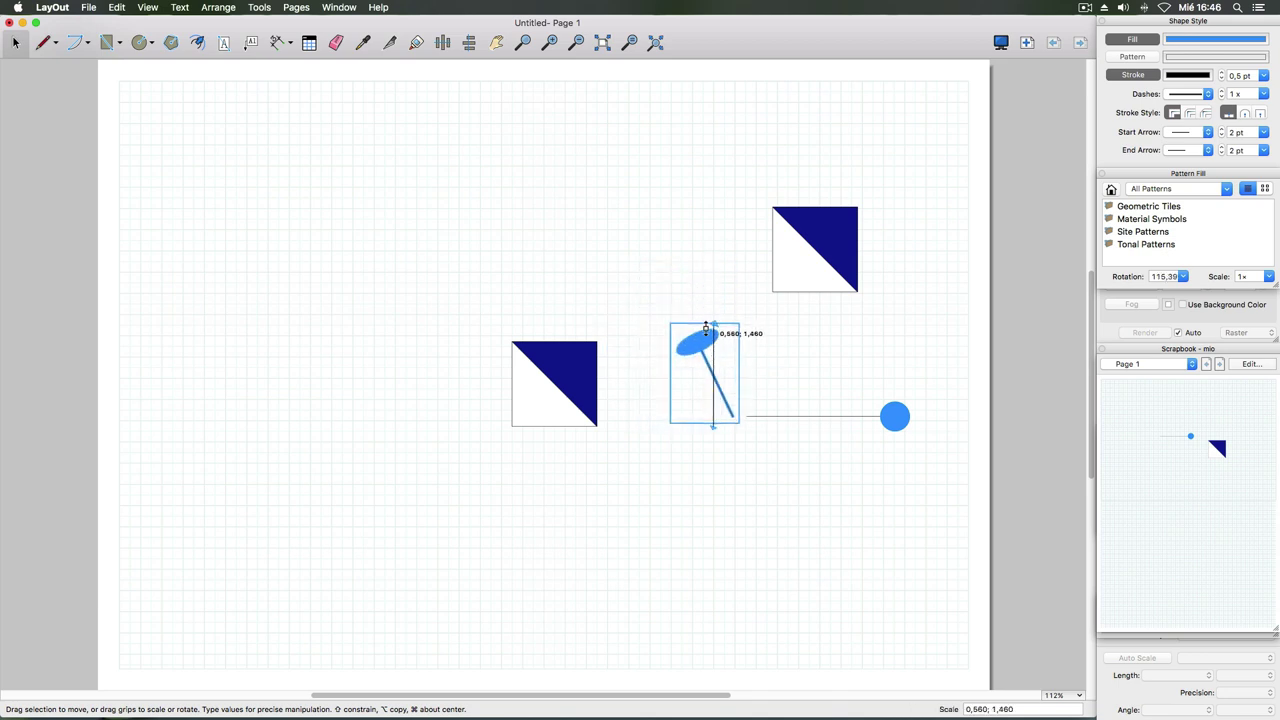
pyautogui.click(677, 301)
pyautogui.moveTo(455, 160); pyautogui.dragTo(1067, 585)
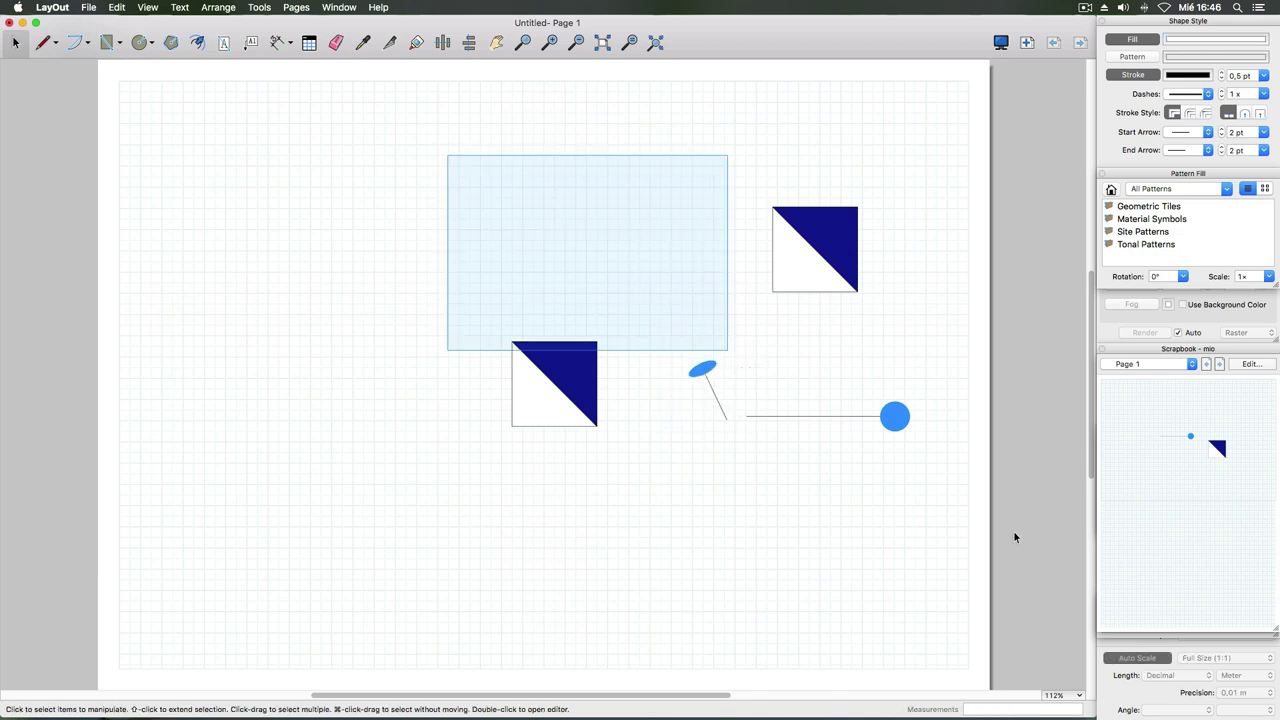
pyautogui.press('Delete')
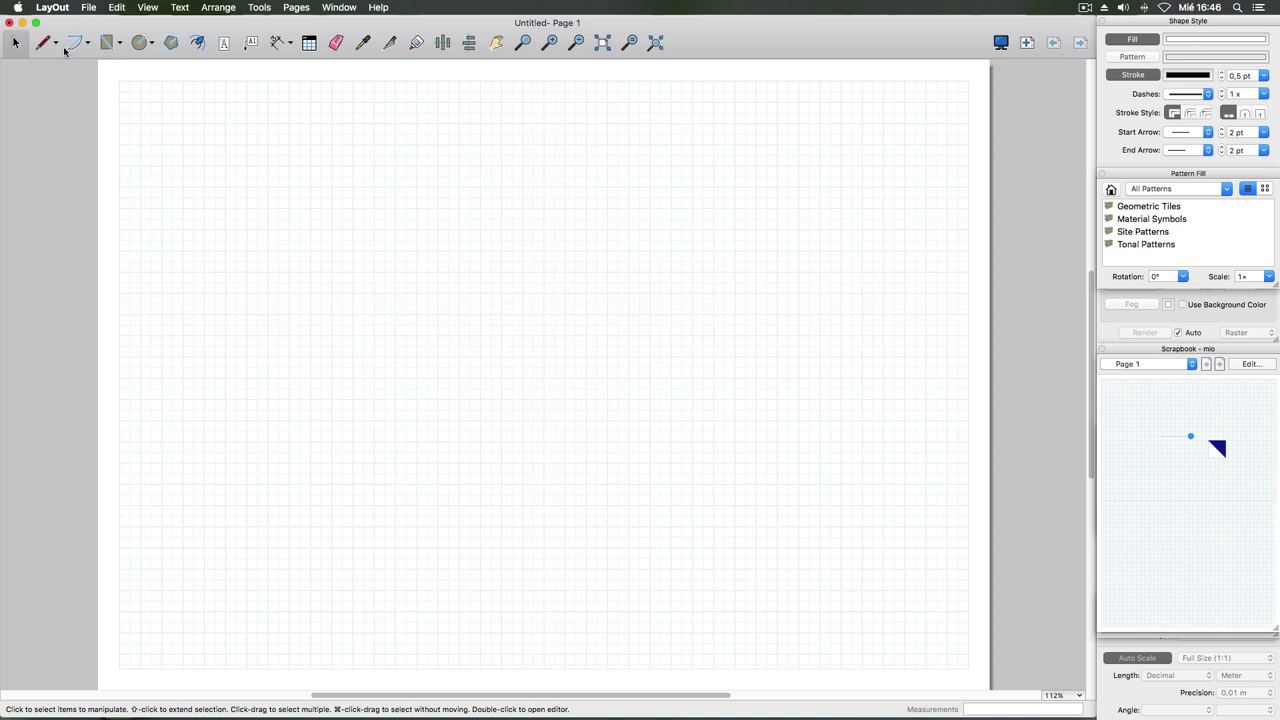
# - Close the test document without saving and create a new A3 Landscape graph-paper document
pyautogui.click(11, 23)
pyautogui.click(497, 130)
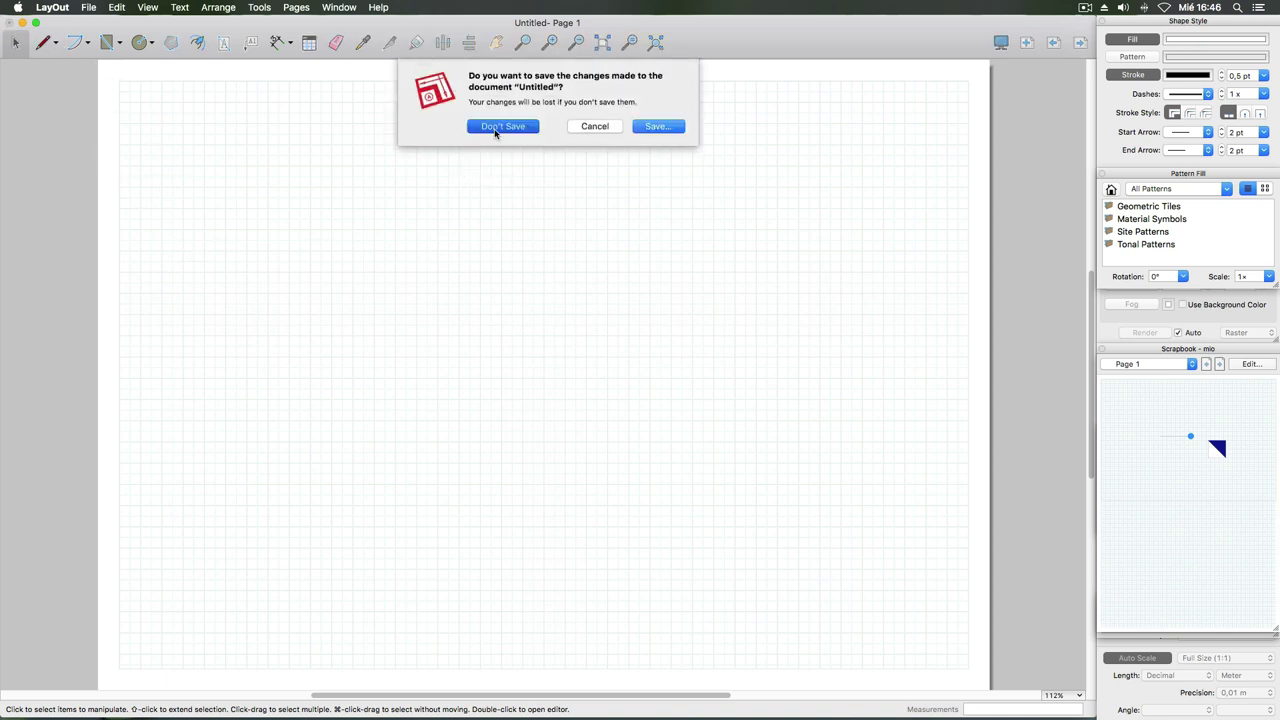
pyautogui.click(92, 8)
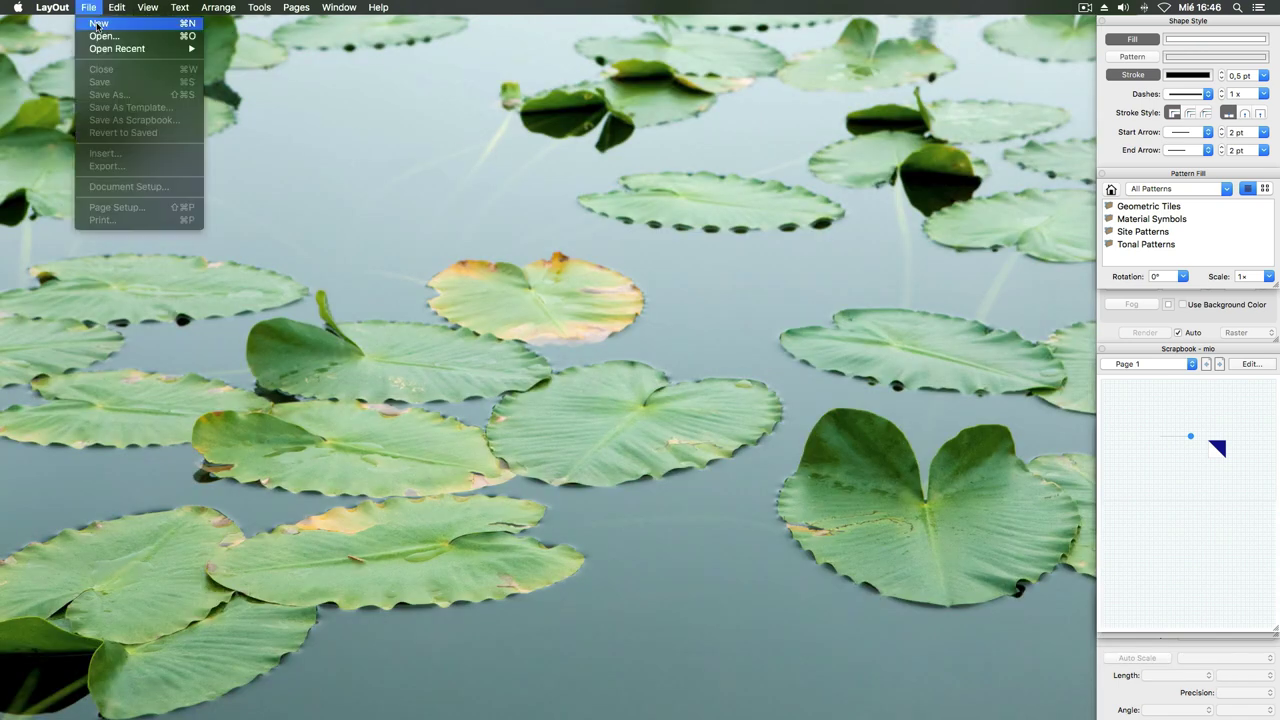
pyautogui.click(97, 29)
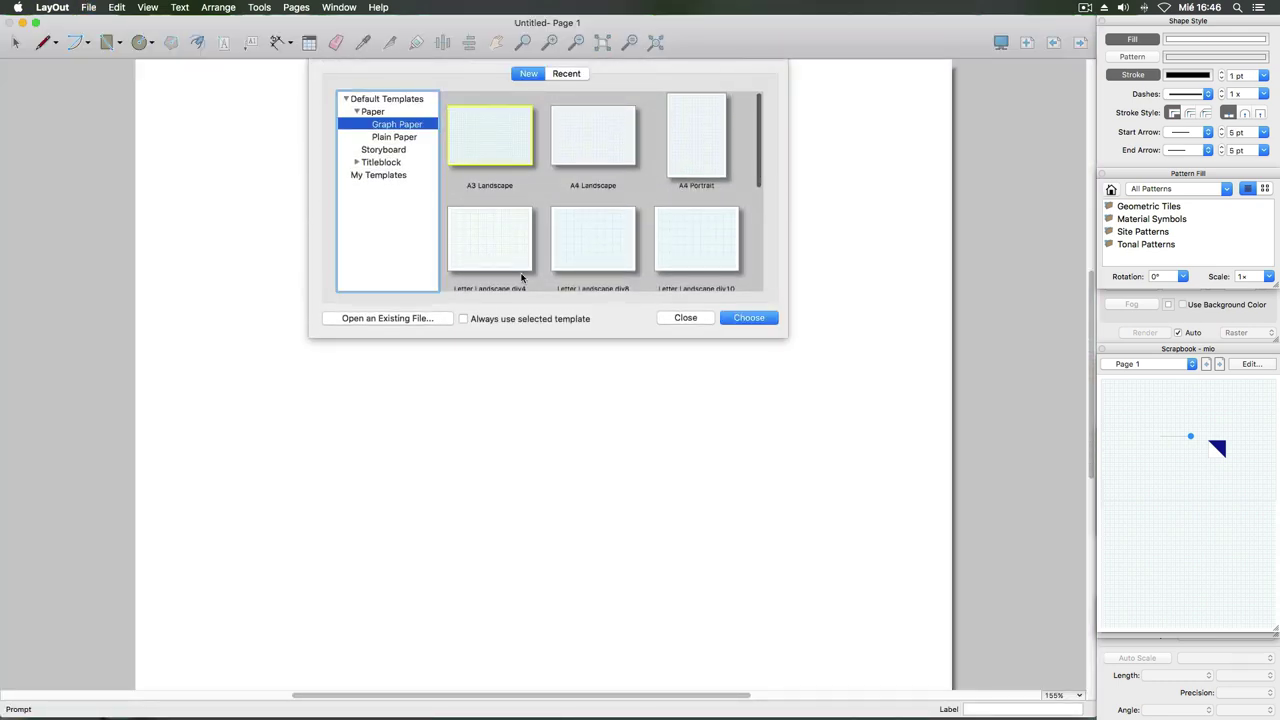
pyautogui.click(747, 320)
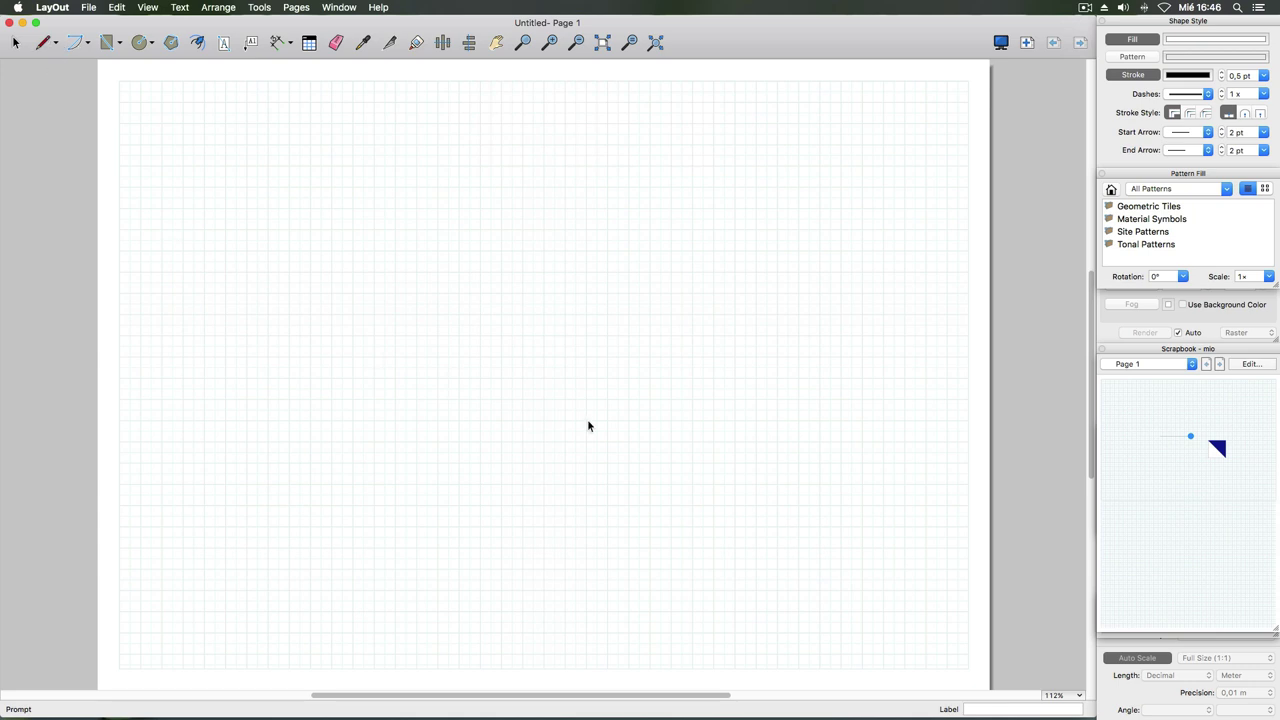
pyautogui.click(45, 42)
# - Draw a 100 mm horizontal line, then a 50 mm horizontal line above it
pyautogui.click(438, 441)
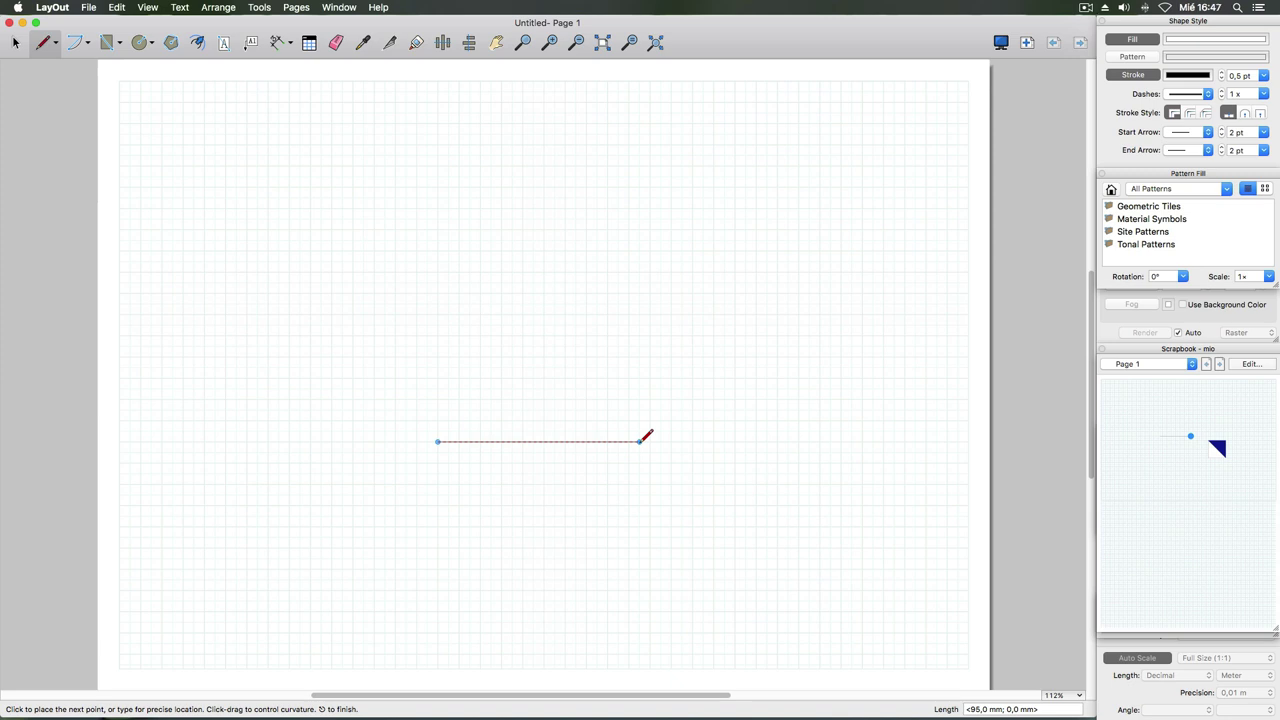
pyautogui.write('10')
pyautogui.press('Return')
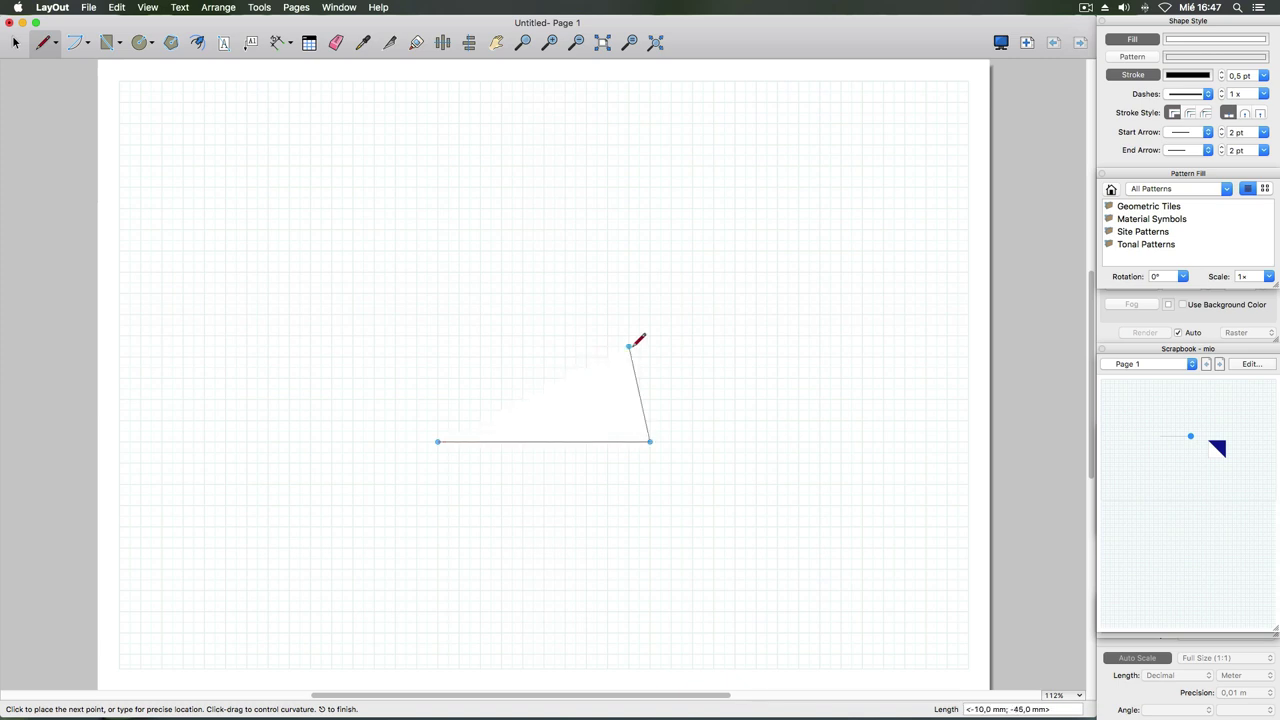
pyautogui.press('Return')
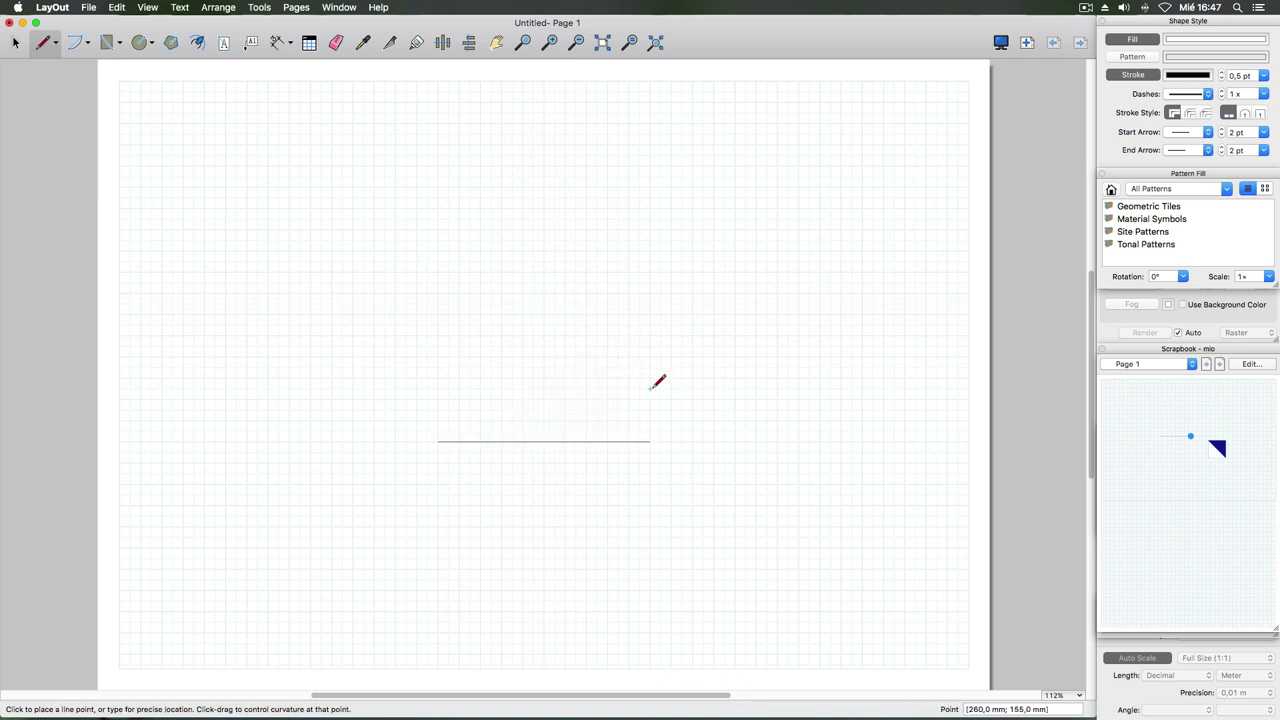
pyautogui.click(649, 388)
pyautogui.write('1')
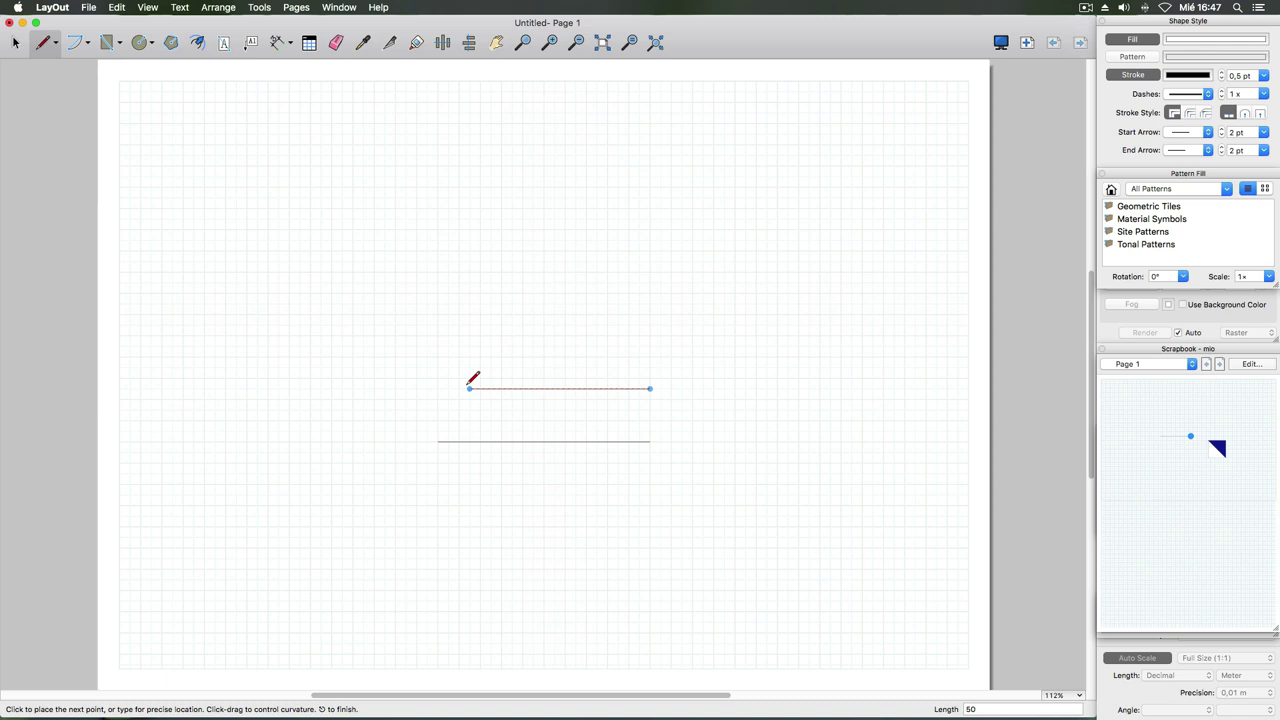
pyautogui.press('Return')
pyautogui.press('Return')
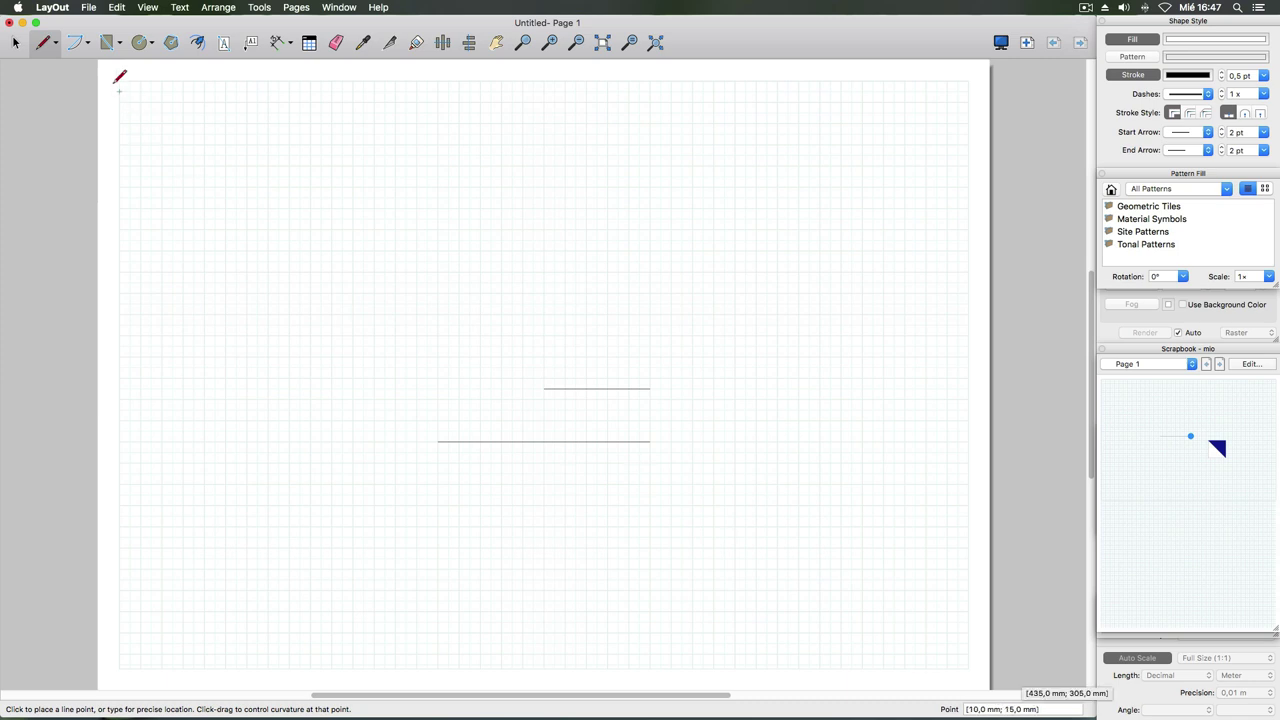
# - Confirm in Document Setup that the length units stay Millimeters
pyautogui.click(88, 7)
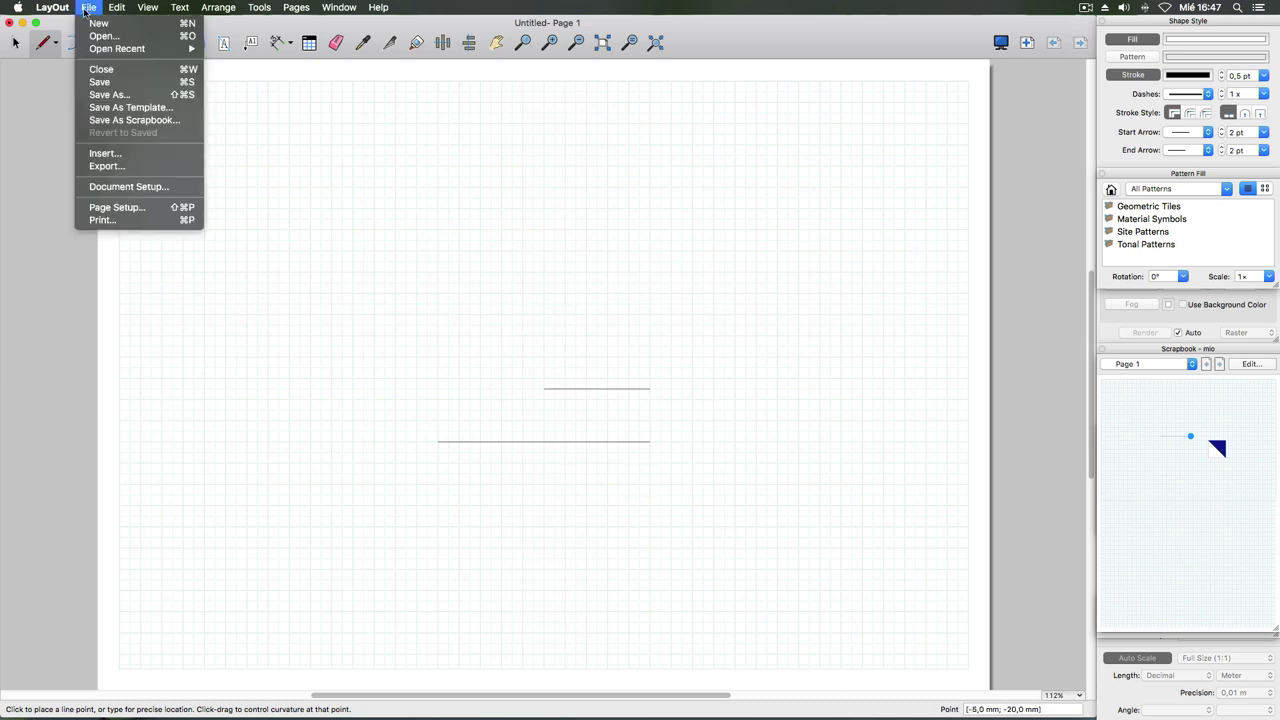
pyautogui.click(142, 187)
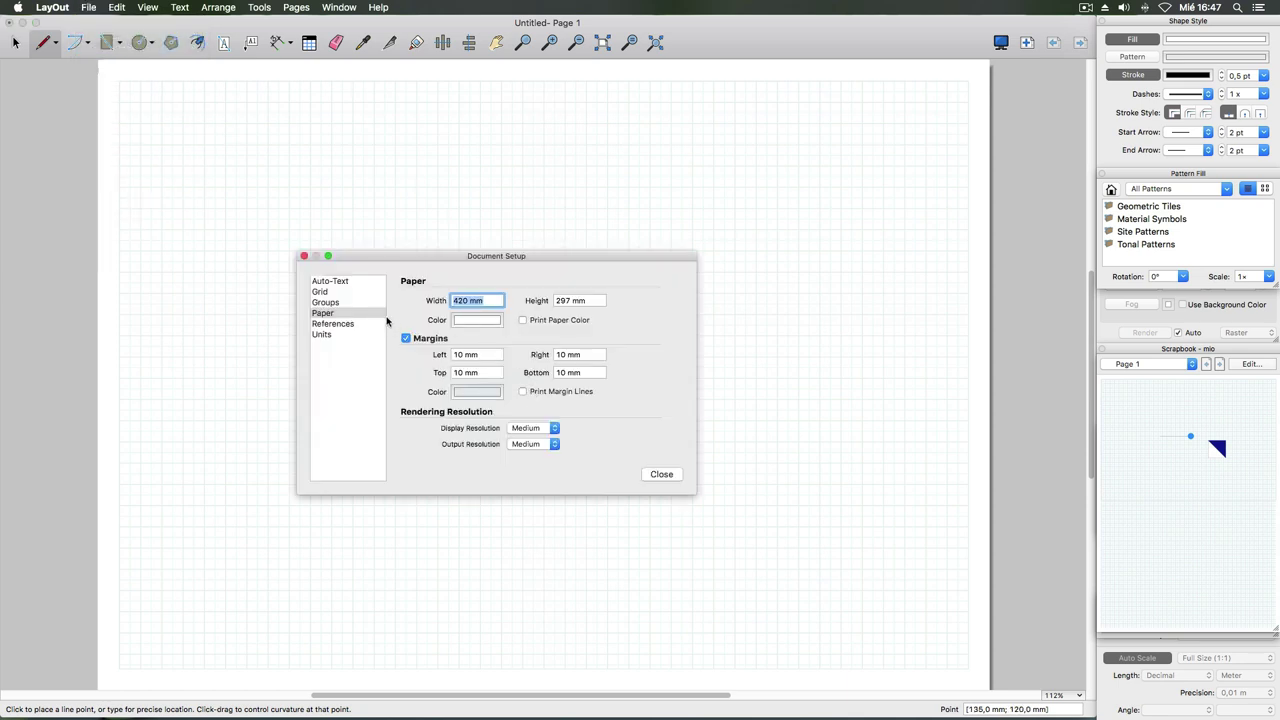
pyautogui.click(330, 338)
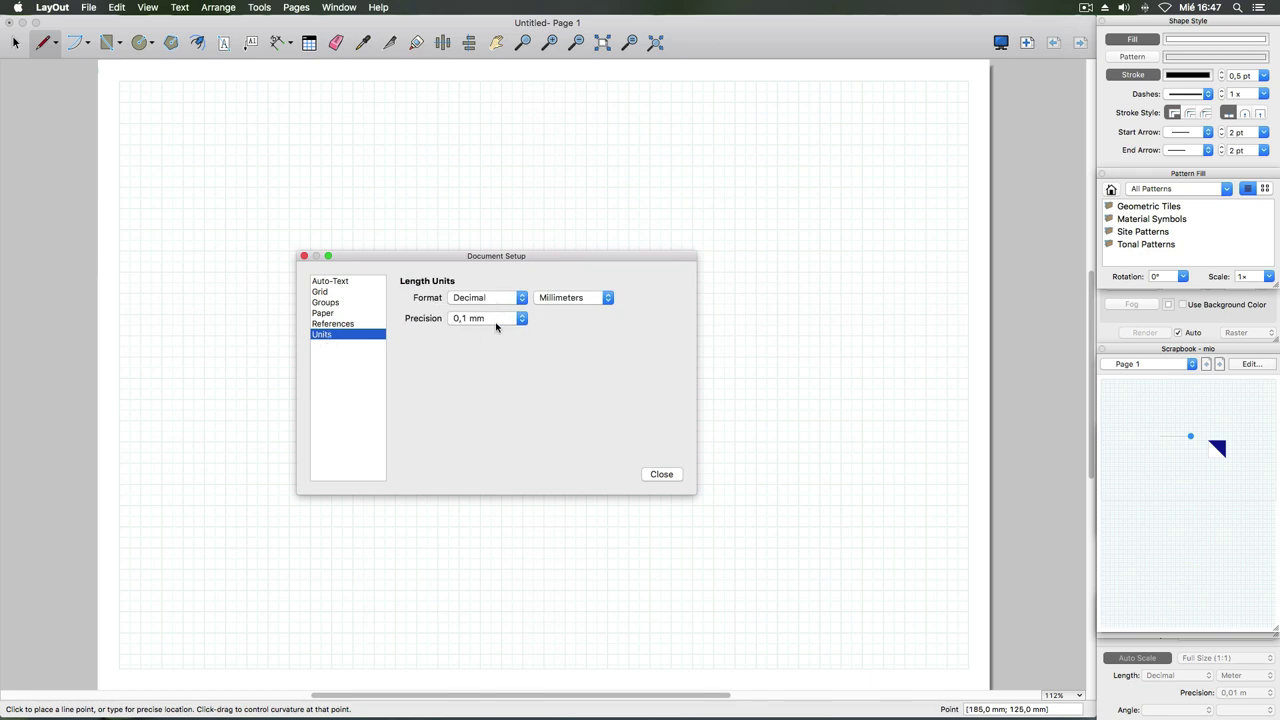
pyautogui.click(580, 297)
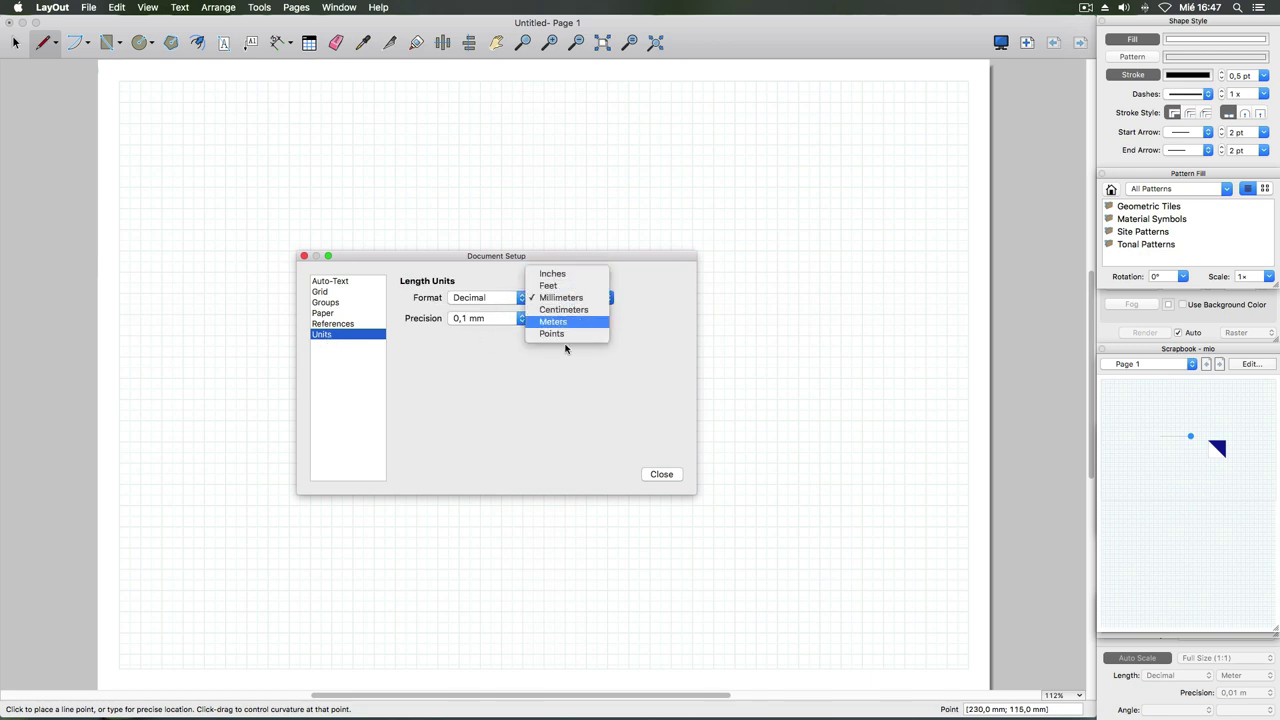
pyautogui.click(572, 415)
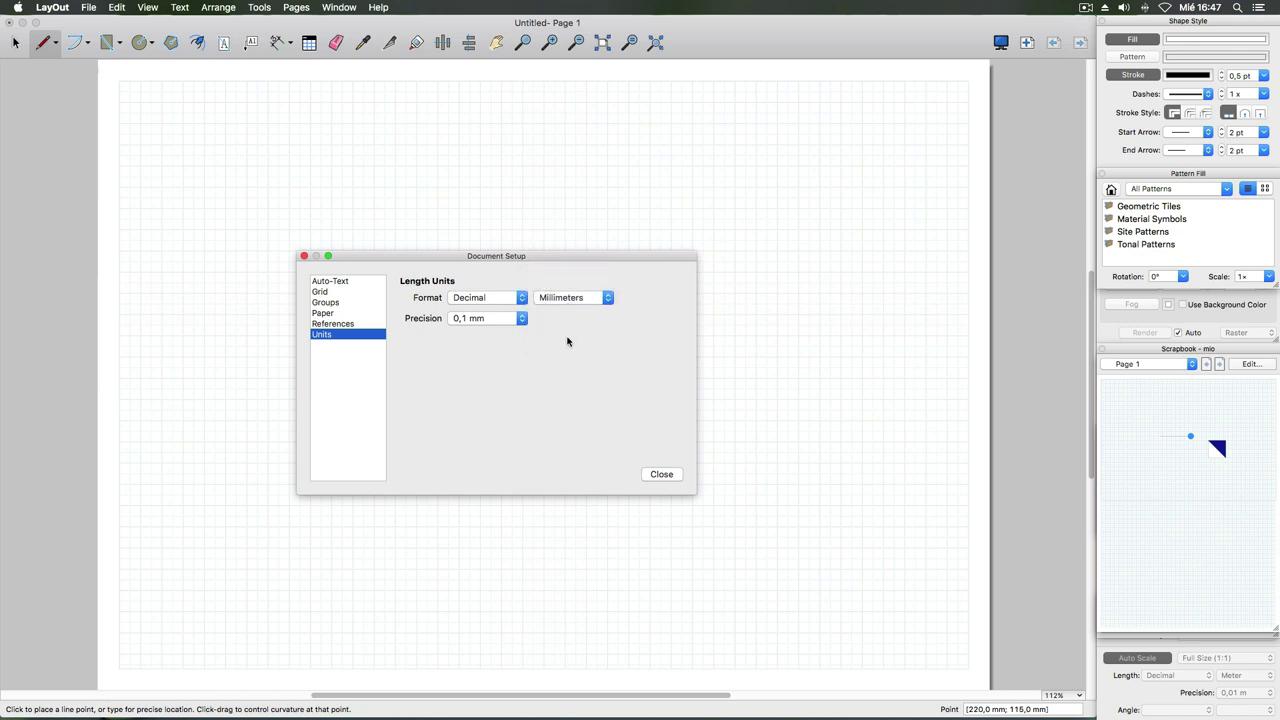
pyautogui.click(650, 477)
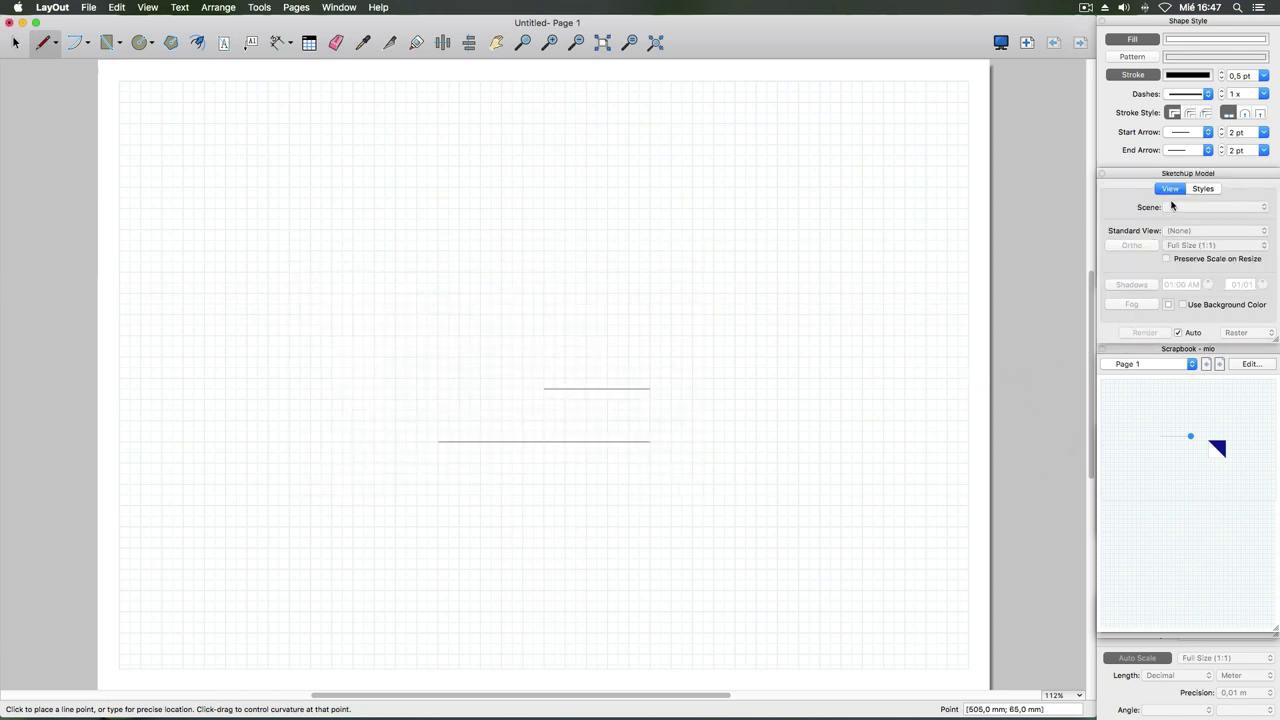
pyautogui.click(353, 11)
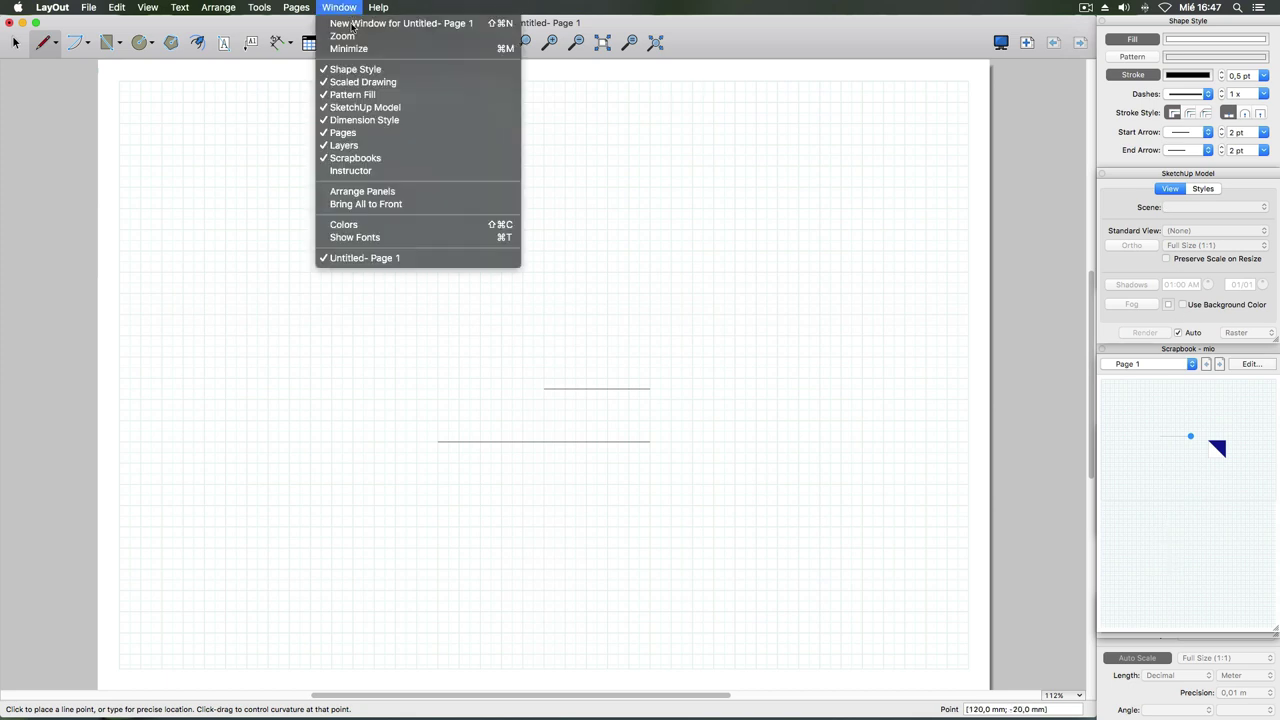
# - Hide the Dimension Style panel, then show it again from the Window menu
pyautogui.click(364, 120)
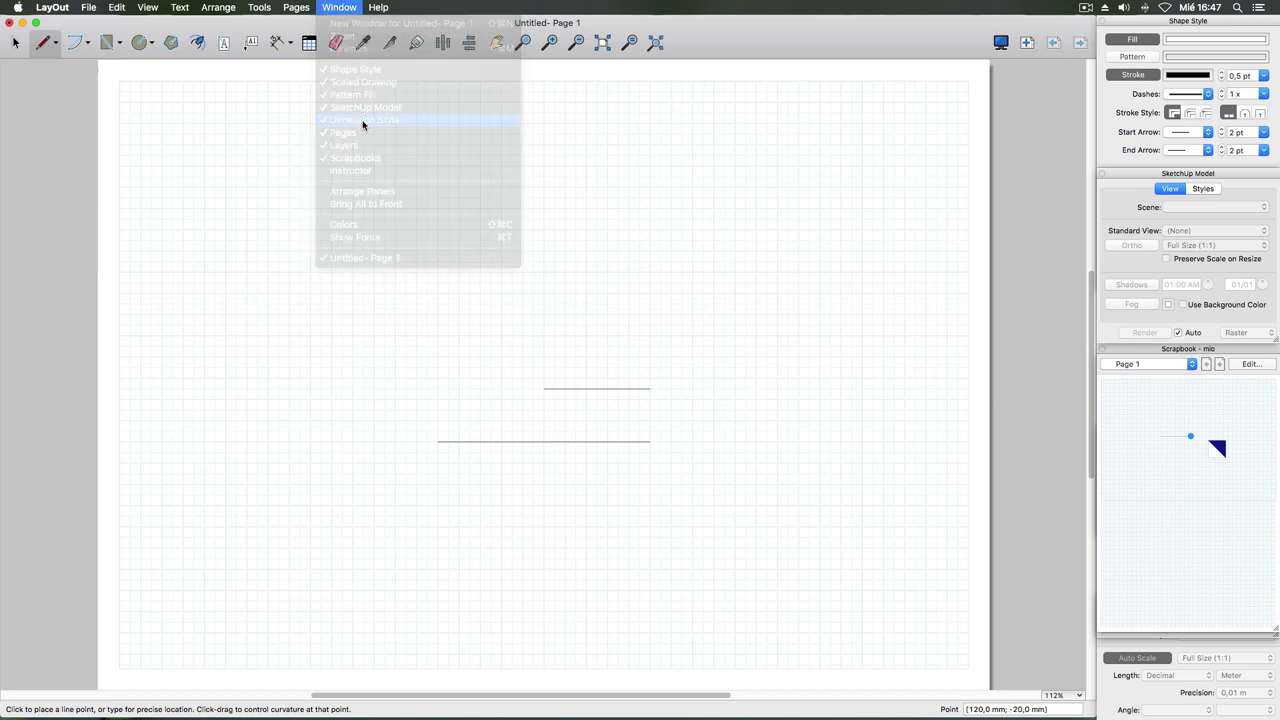
pyautogui.click(338, 7)
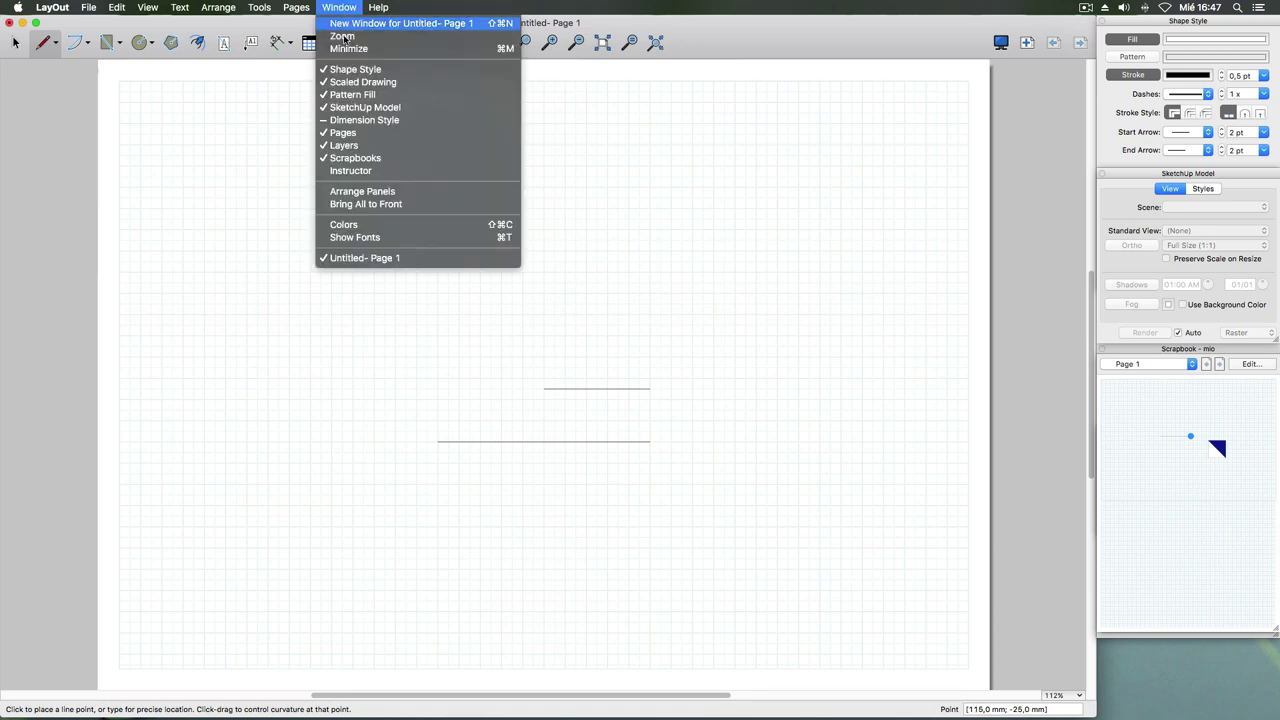
pyautogui.click(362, 120)
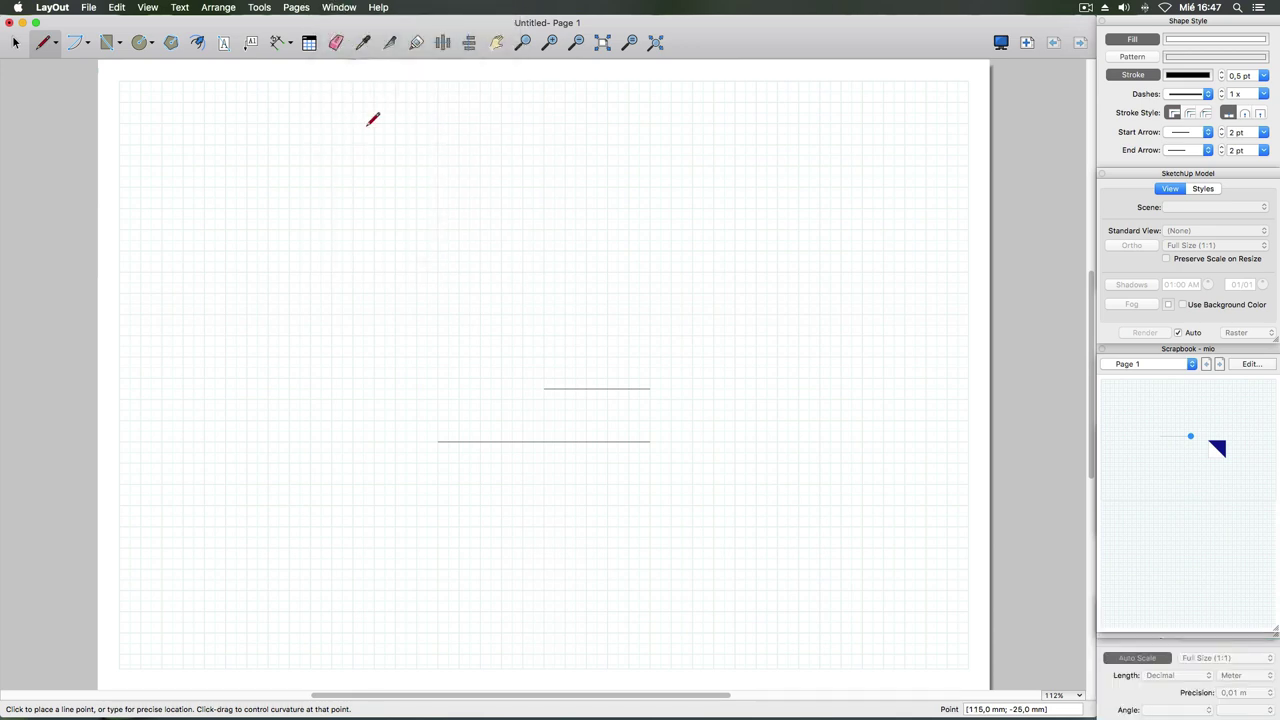
# - Collapse the Scrapbook, Layers and Pages panels and move Dimension Style beneath Pages
pyautogui.click(1123, 349)
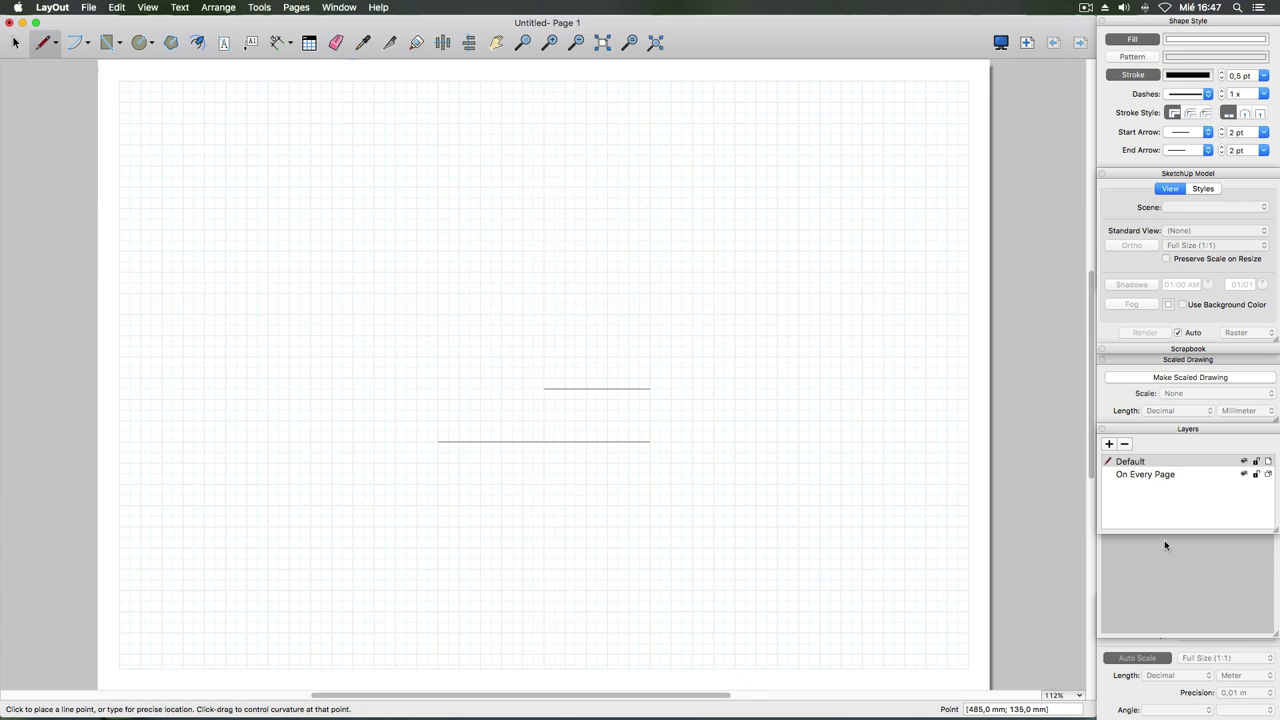
pyautogui.click(1150, 436)
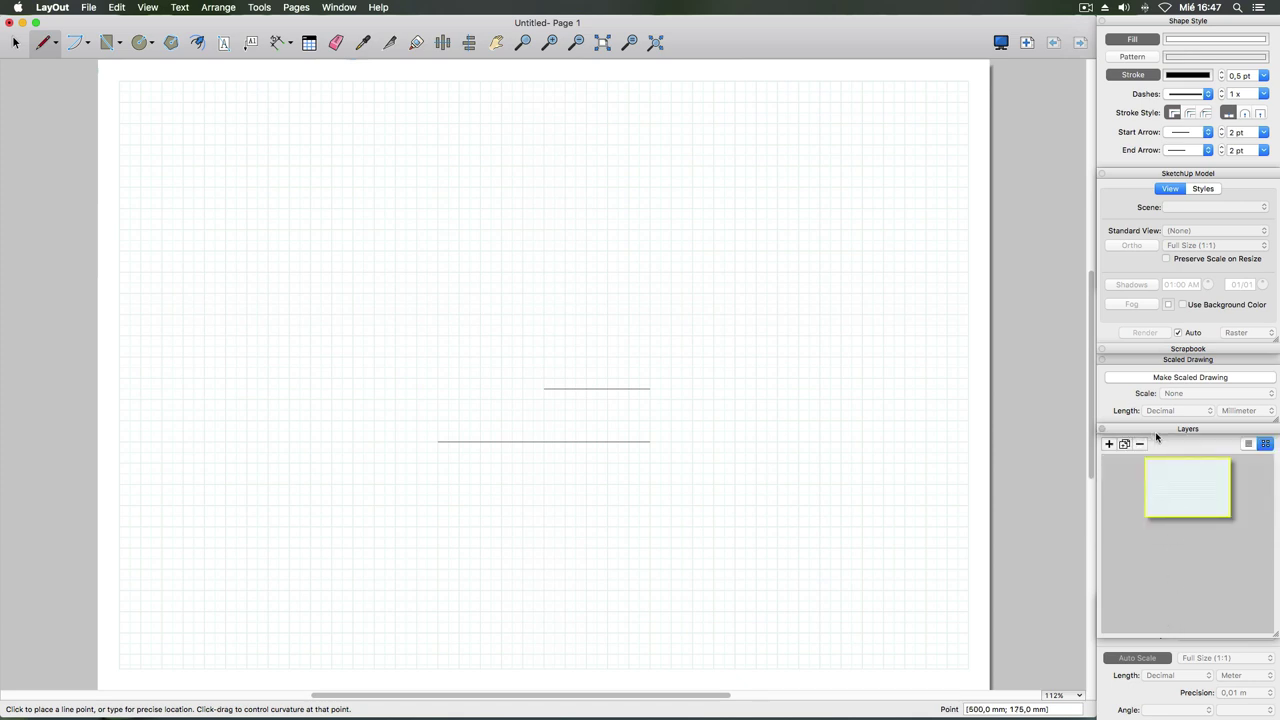
pyautogui.click(1162, 434)
pyautogui.click(1162, 434)
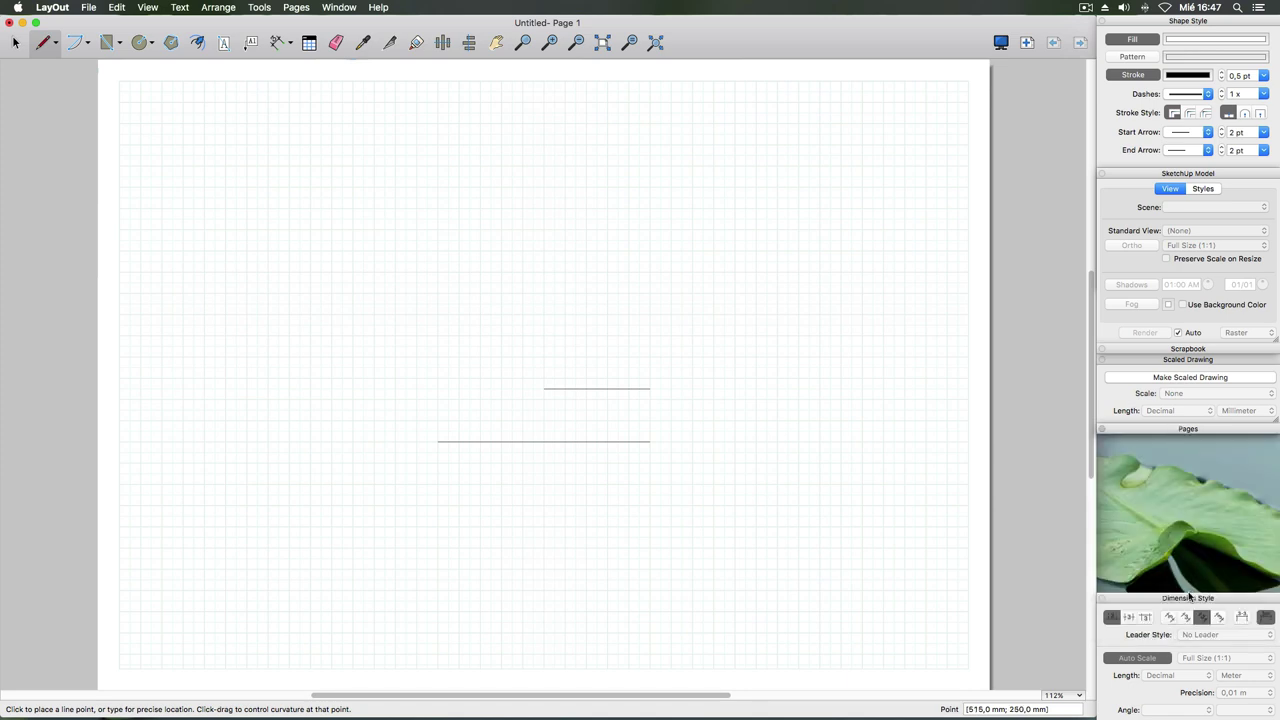
pyautogui.moveTo(1189, 597); pyautogui.dragTo(1190, 445)
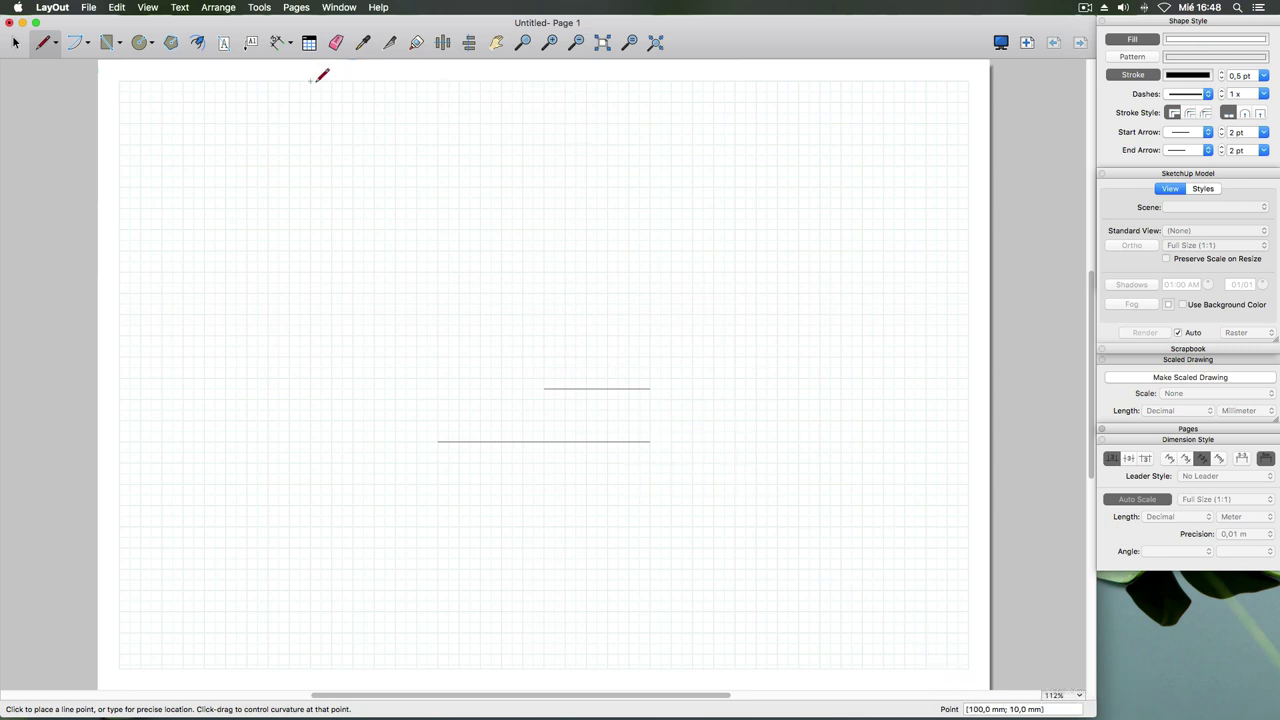
# - Dimension the lower line end to end, placing the 0,10 m dimension below it
pyautogui.click(277, 44)
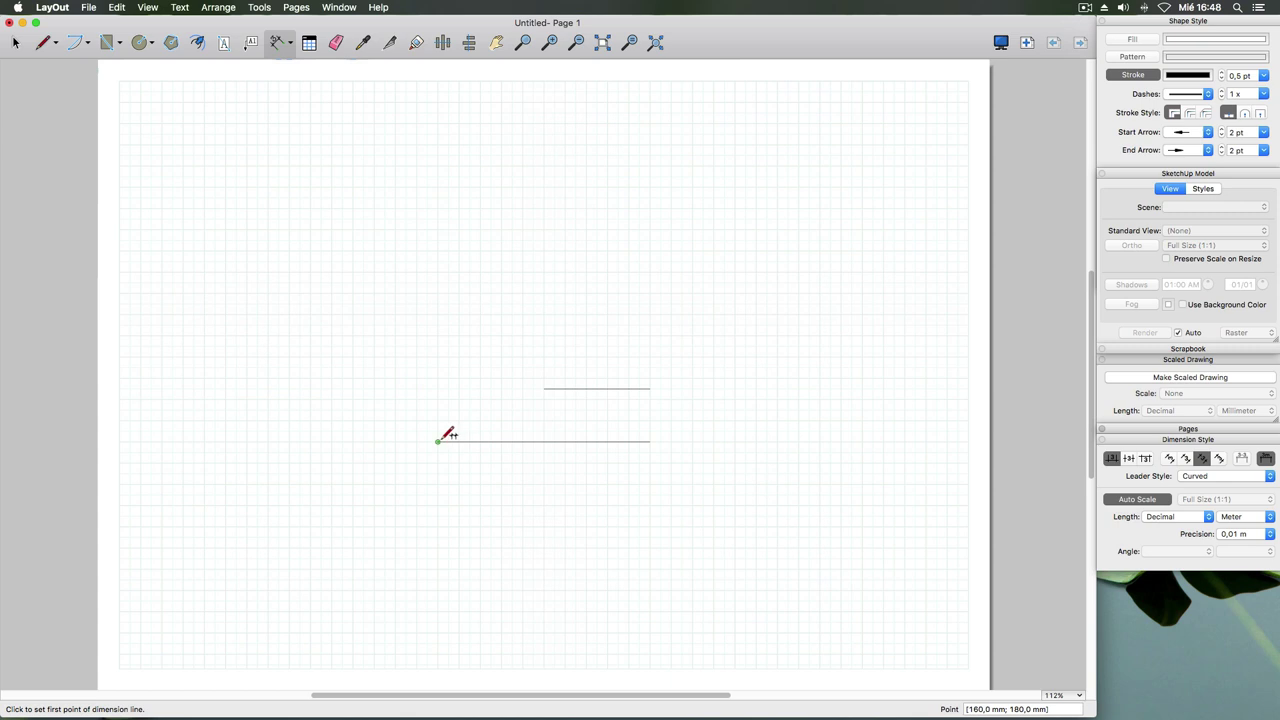
pyautogui.click(439, 441)
pyautogui.click(650, 441)
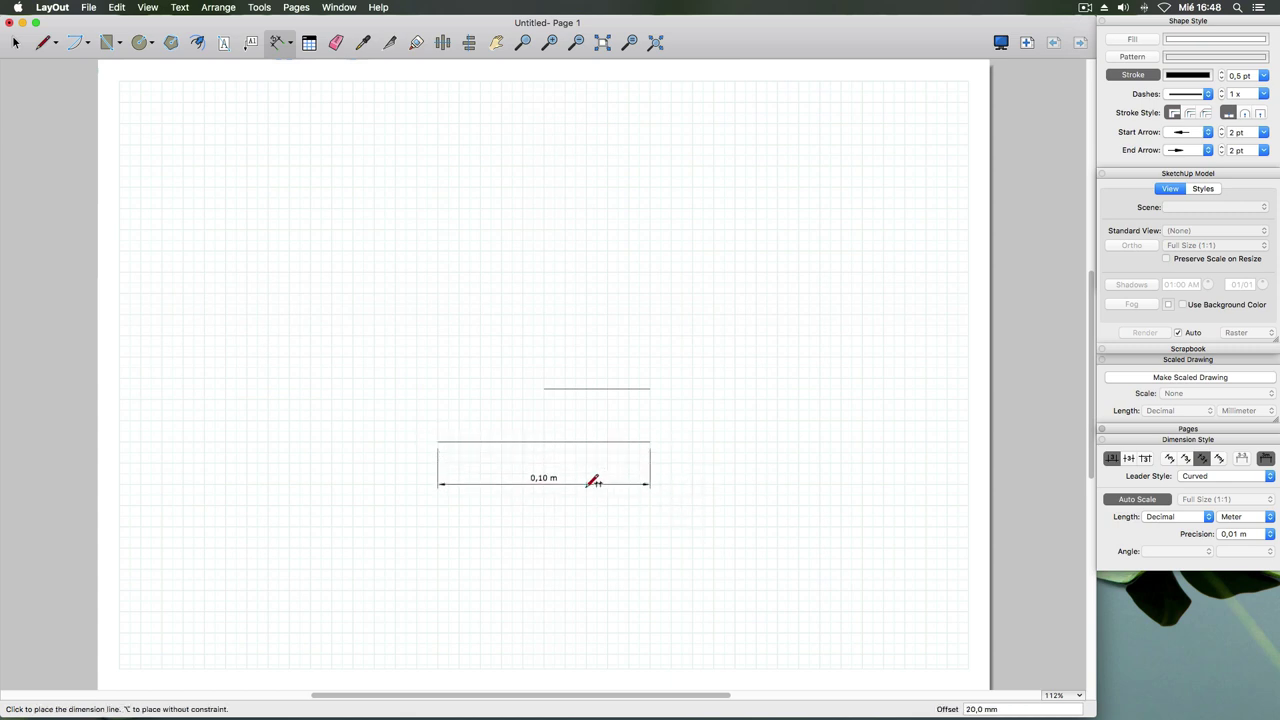
pyautogui.click(594, 483)
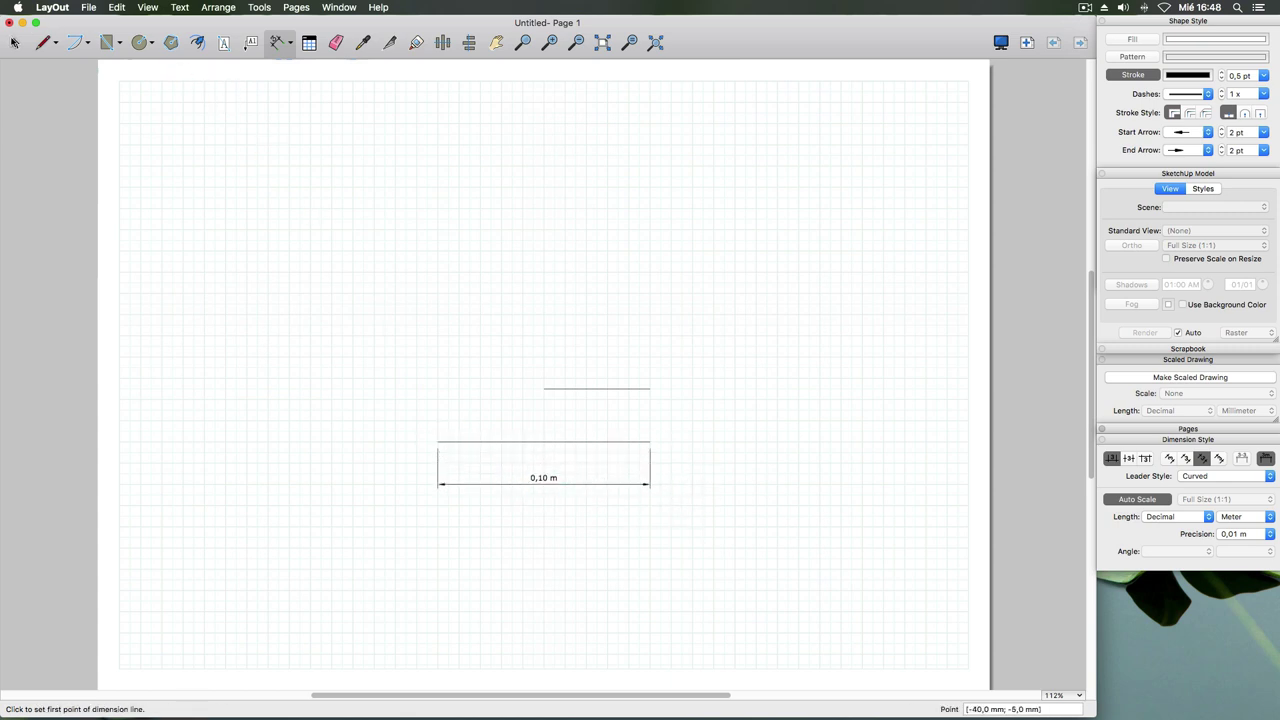
# - Switch that dimension's length units to Millimeter so it reads 100 mm, then deselect
pyautogui.click(15, 42)
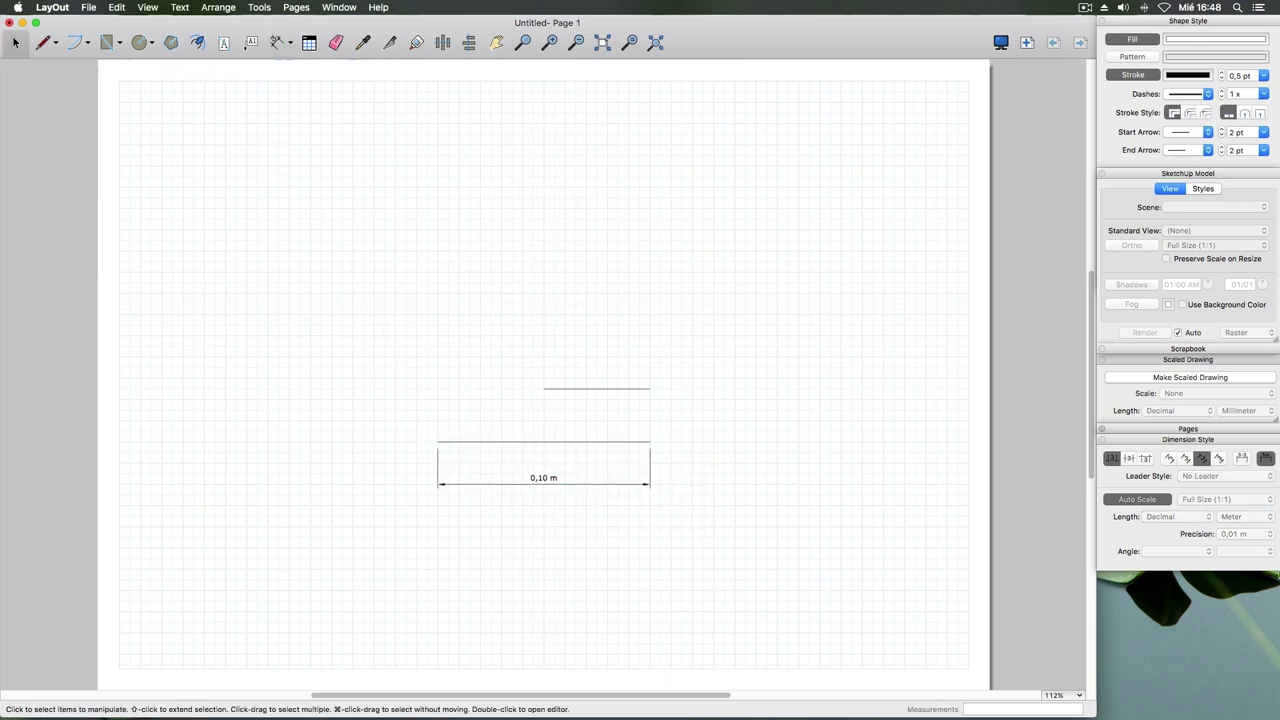
pyautogui.click(561, 481)
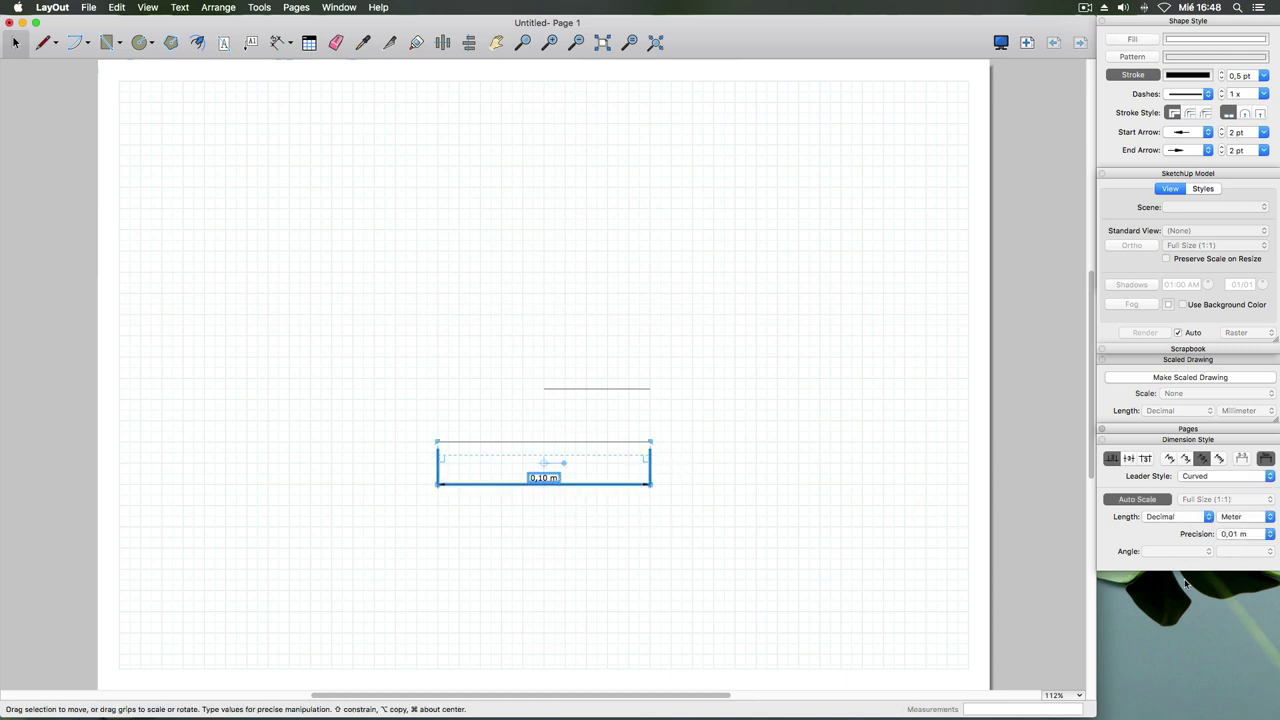
pyautogui.click(1234, 520)
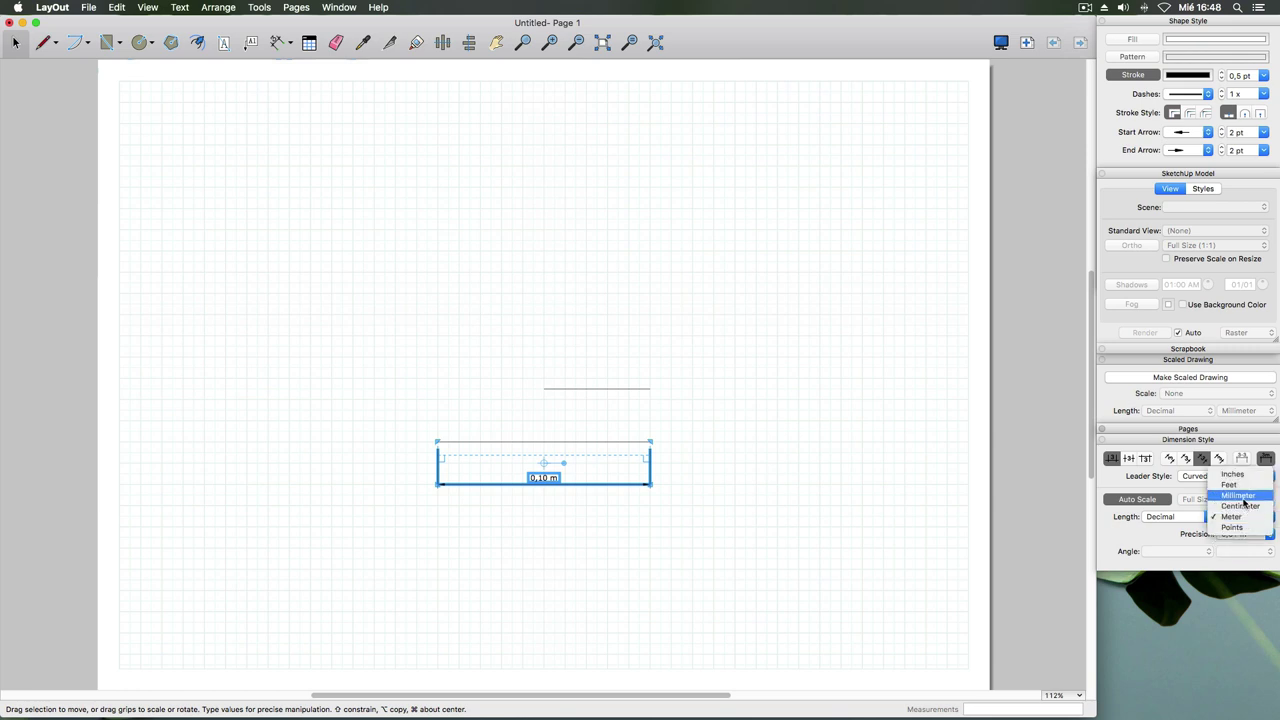
pyautogui.click(1243, 500)
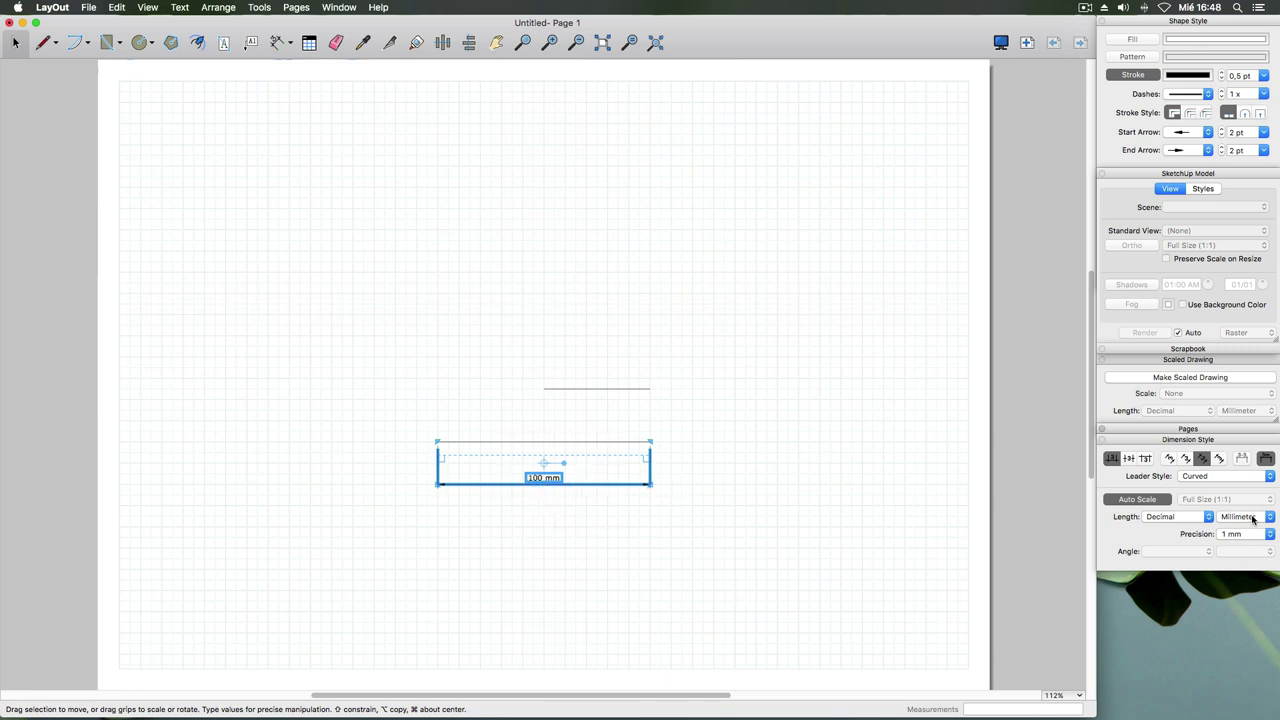
pyautogui.click(257, 243)
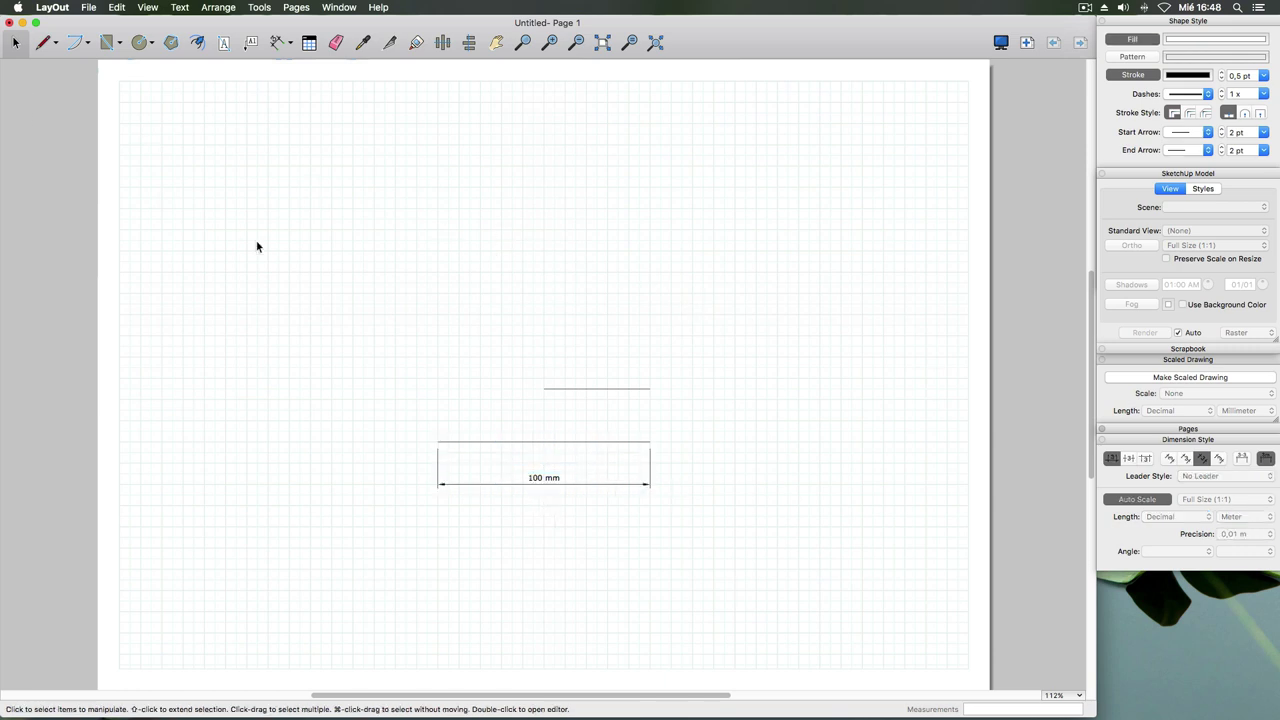
# - Set the Dimension tool's length units to Millimeter
pyautogui.click(279, 47)
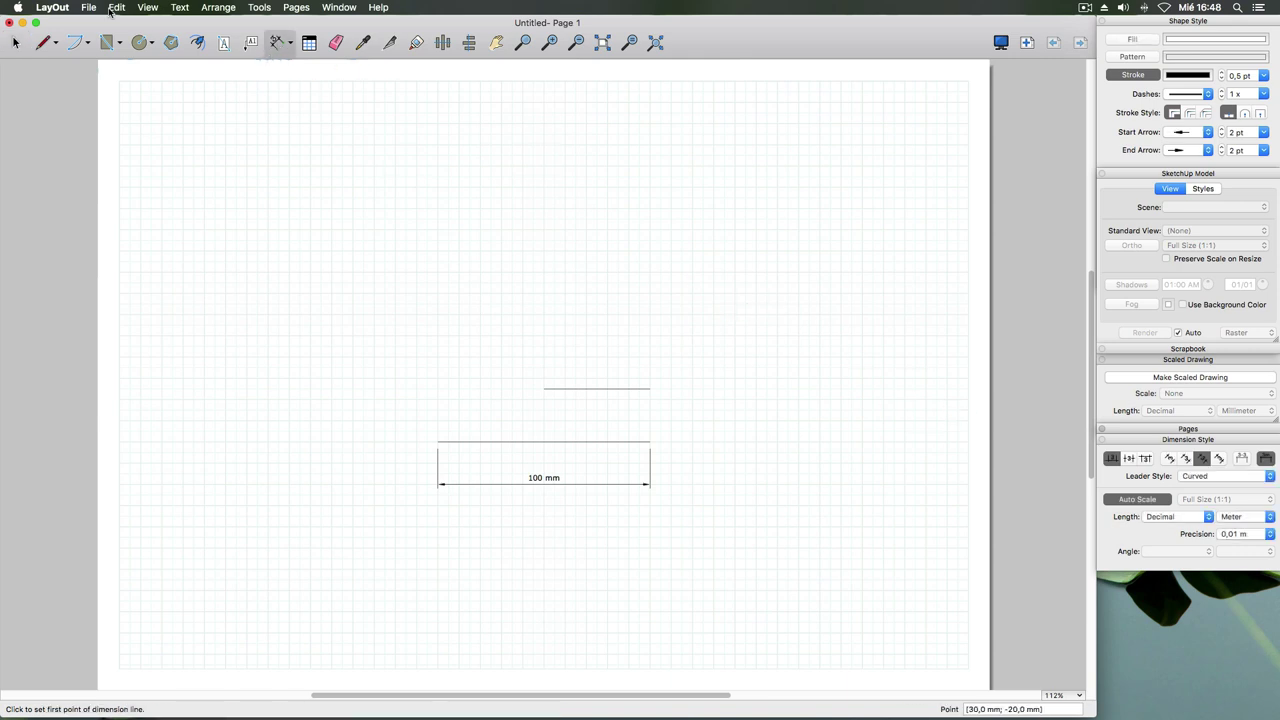
pyautogui.click(16, 44)
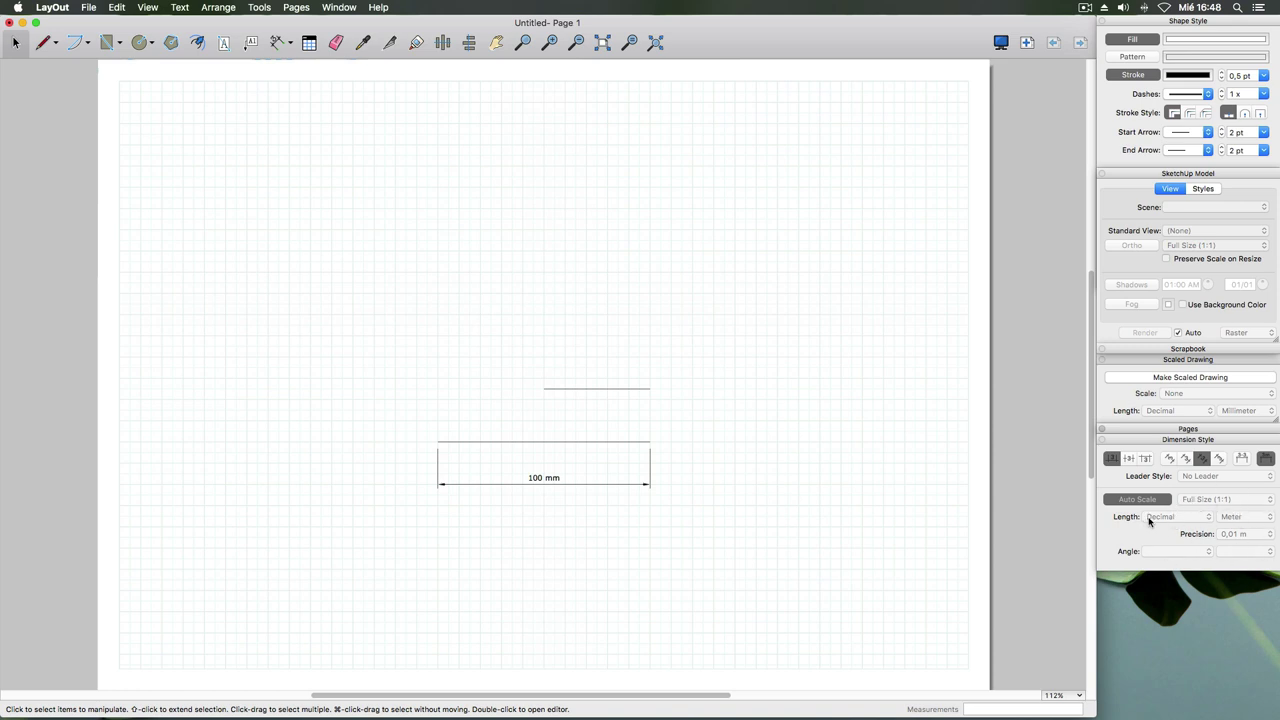
pyautogui.click(281, 46)
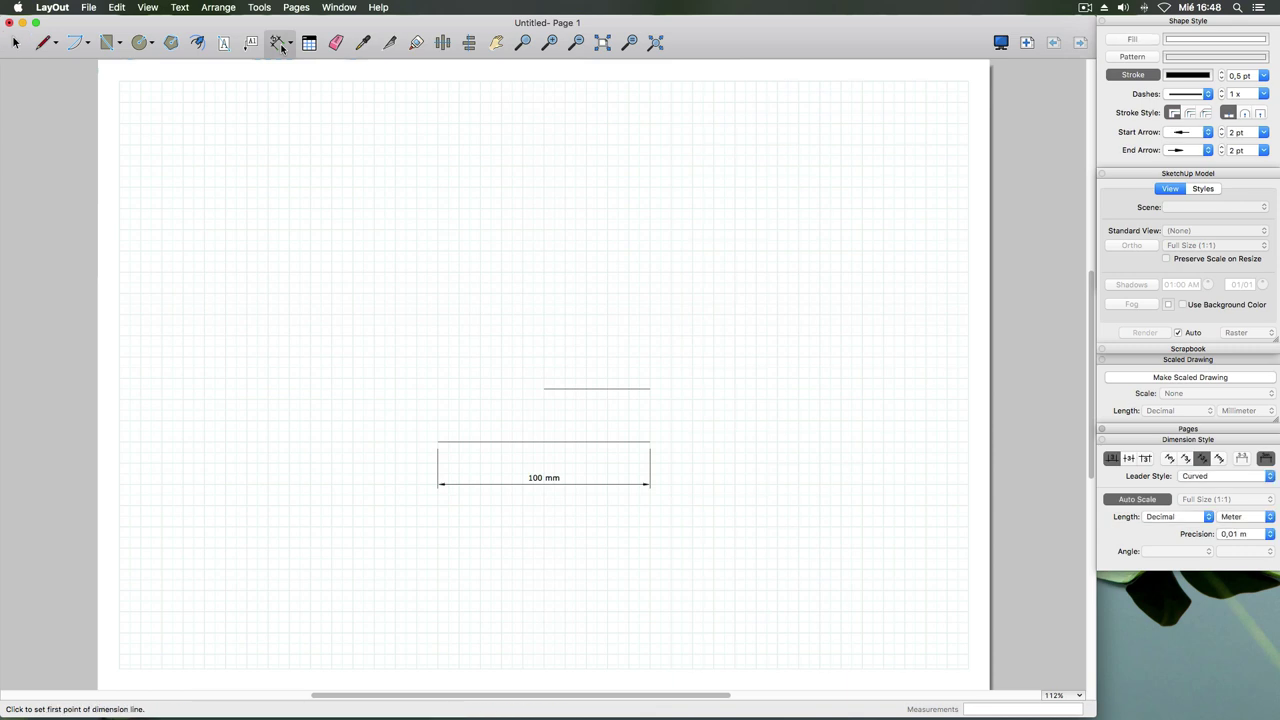
pyautogui.click(1234, 518)
pyautogui.click(1237, 495)
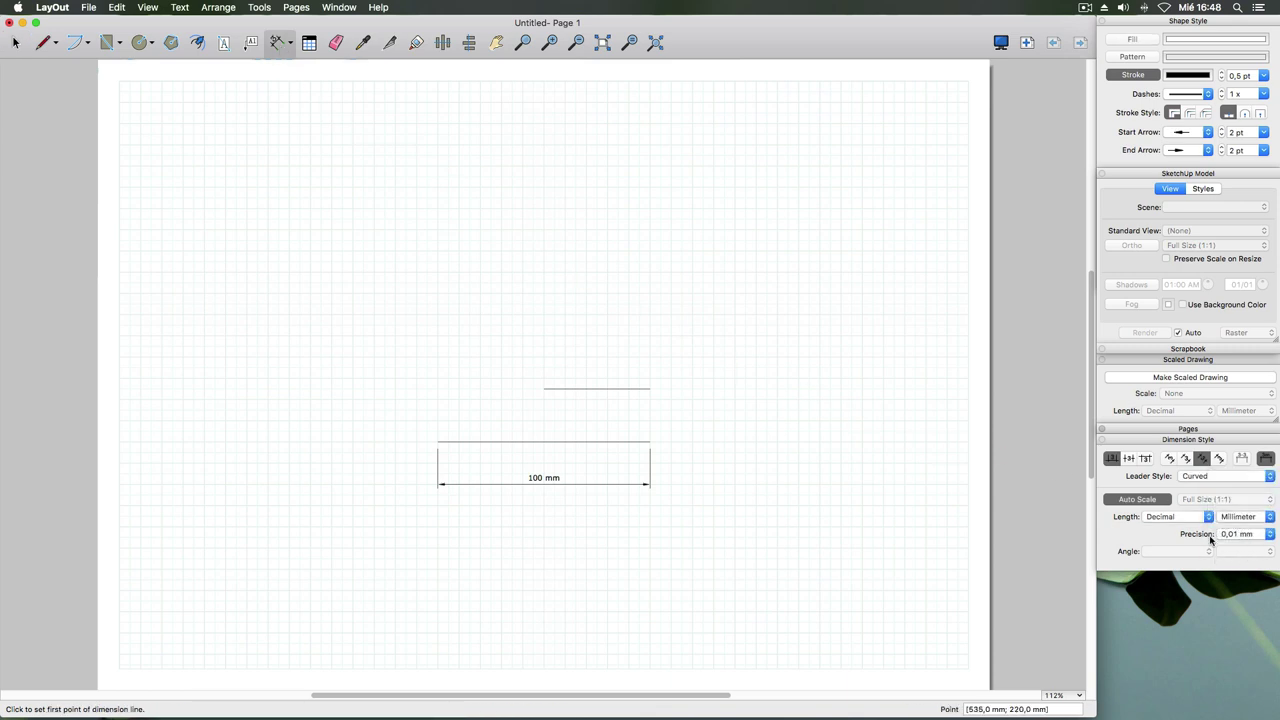
# - Add a vertical 25,00 mm dimension between the lines' right ends and box-select everything
pyautogui.click(650, 441)
pyautogui.click(650, 388)
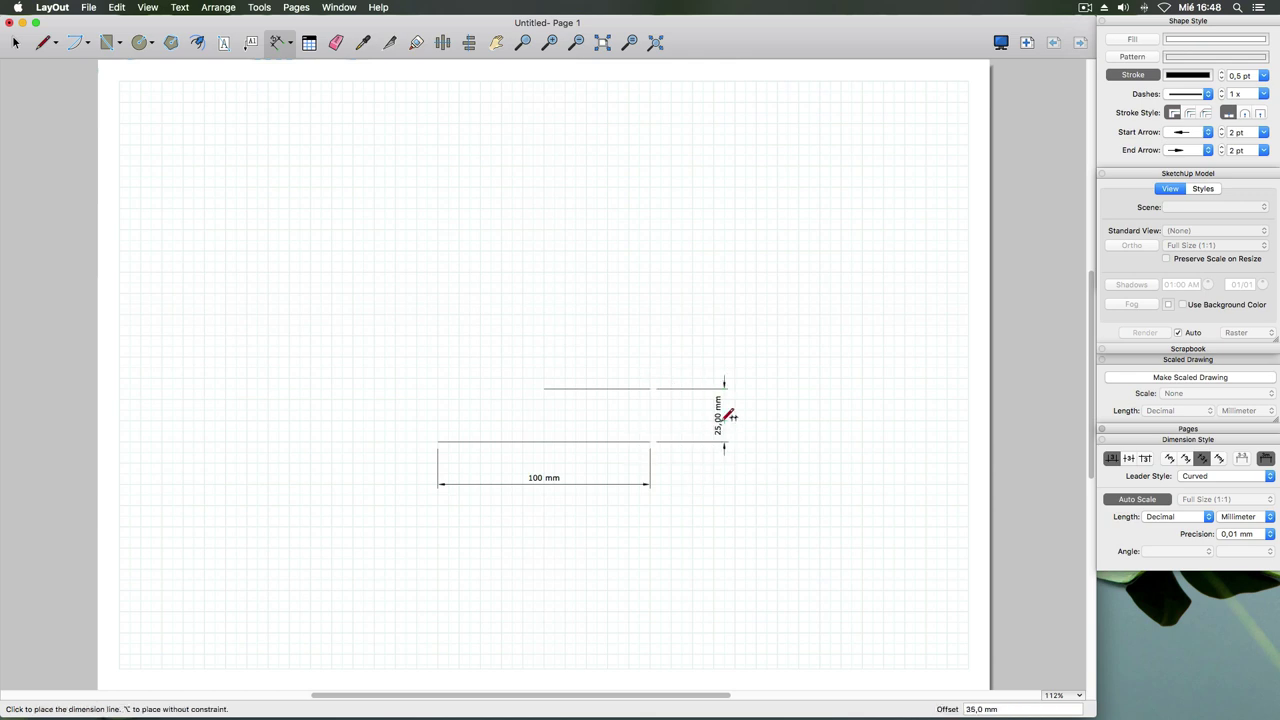
pyautogui.click(724, 416)
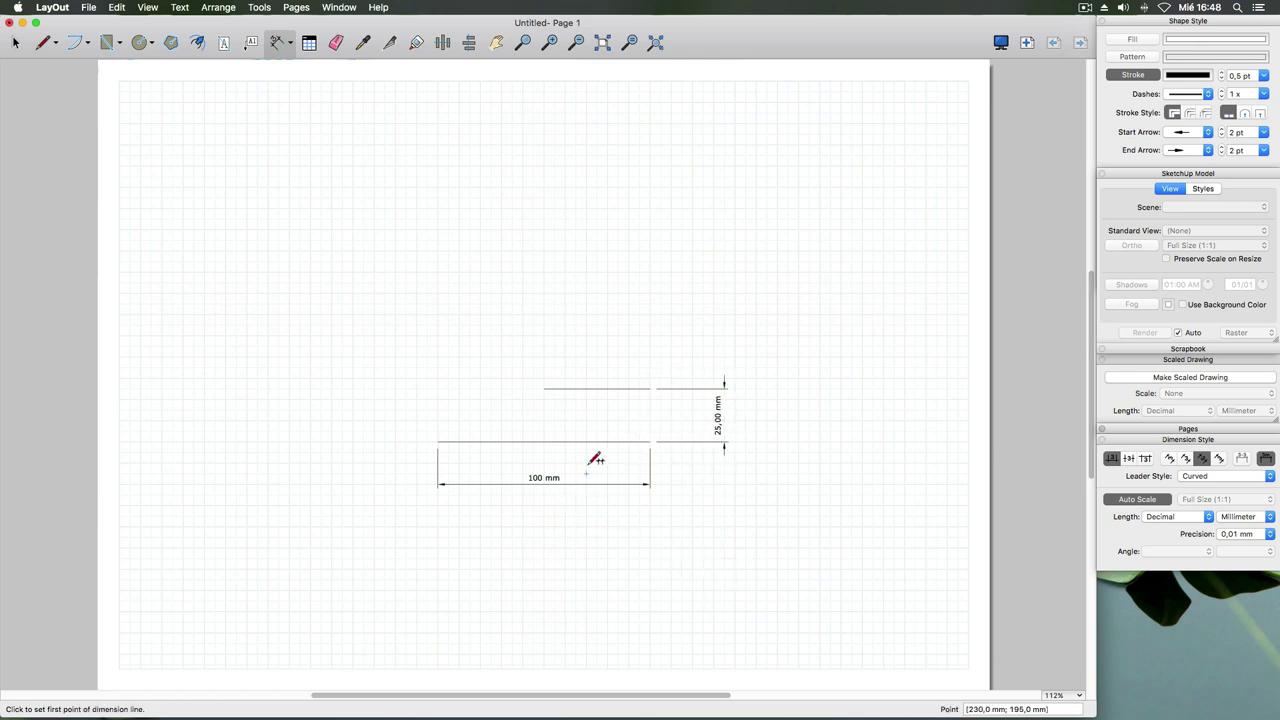
pyautogui.click(16, 42)
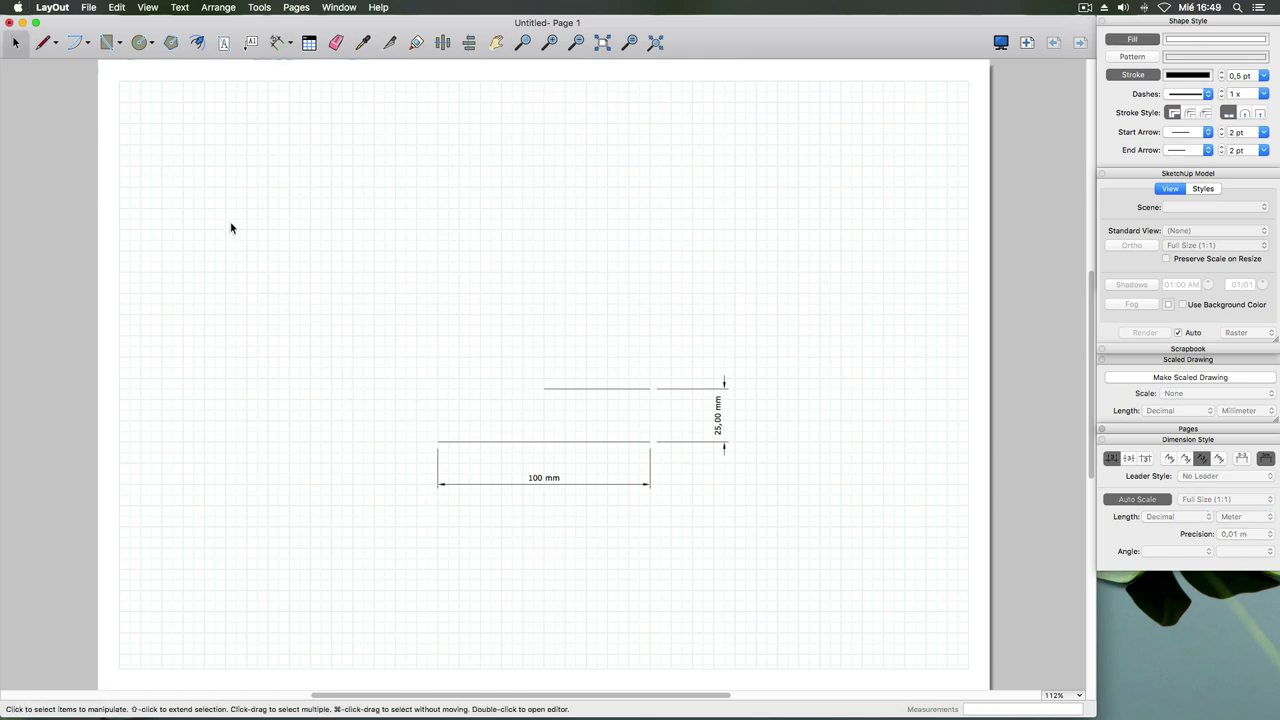
pyautogui.moveTo(309, 256); pyautogui.dragTo(766, 572)
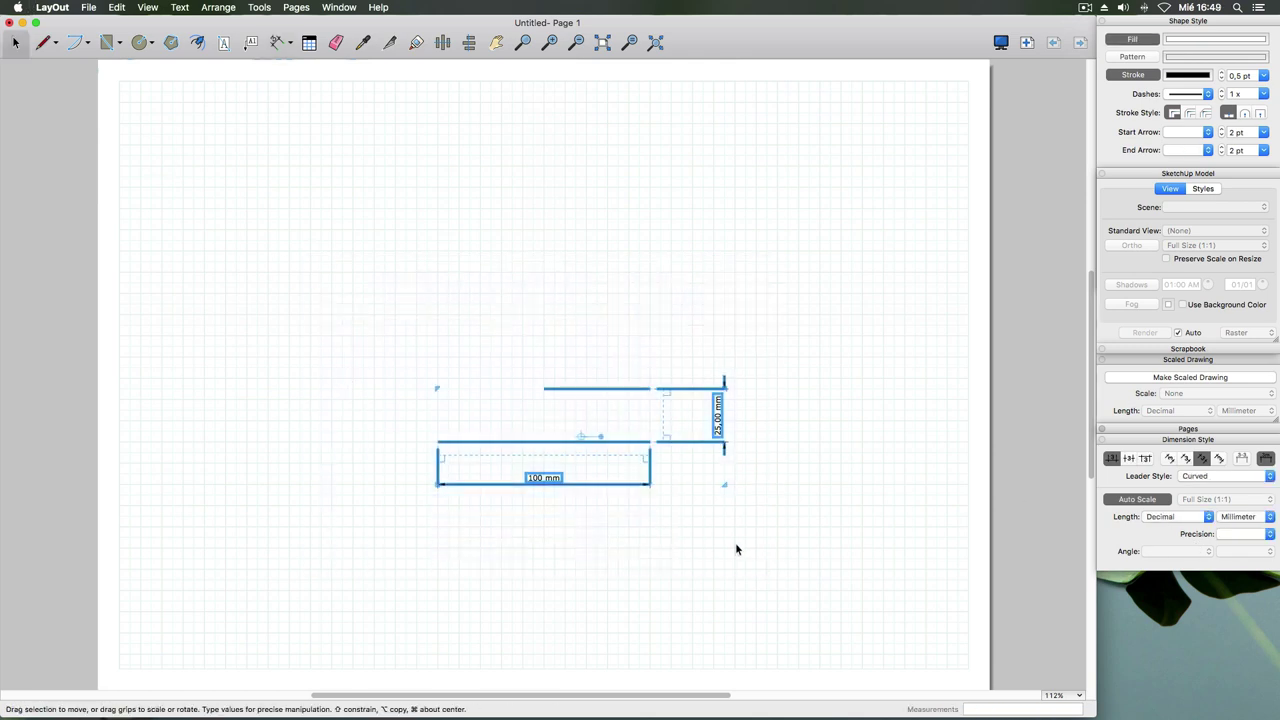
# - Delete both lines and both dimensions, leaving an empty grid page
pyautogui.press('Delete')
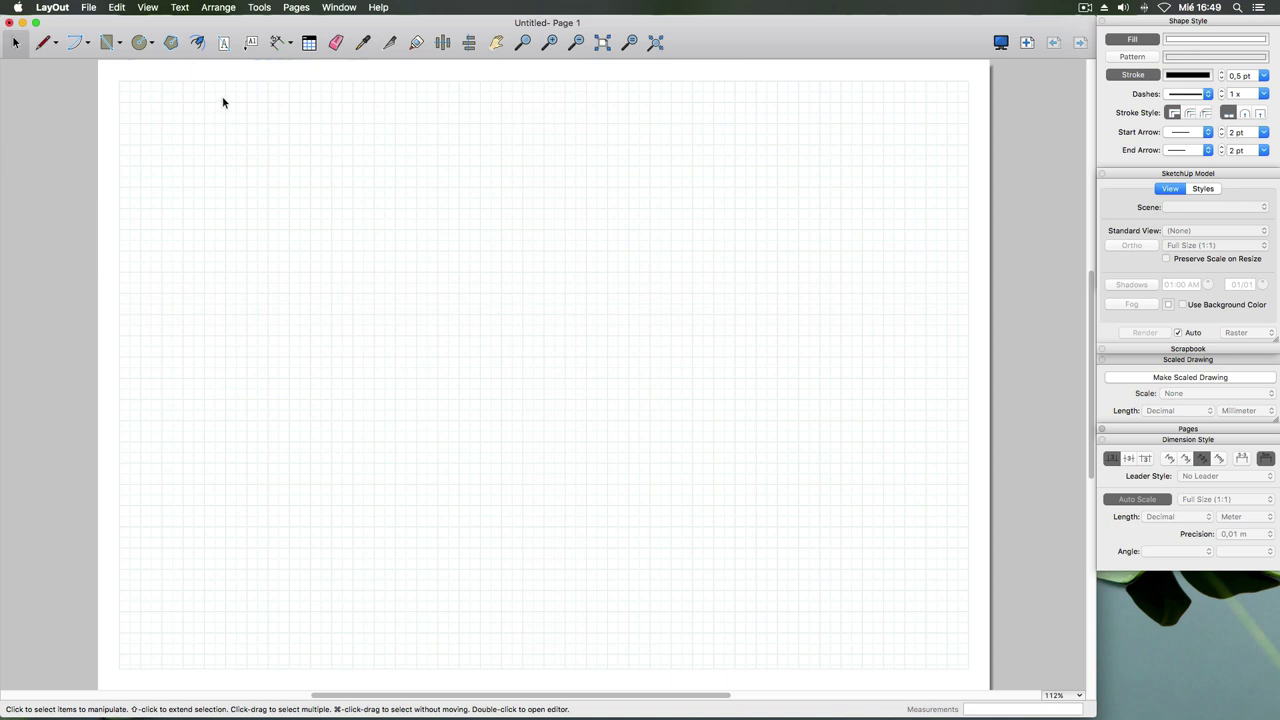
pyautogui.click(46, 44)
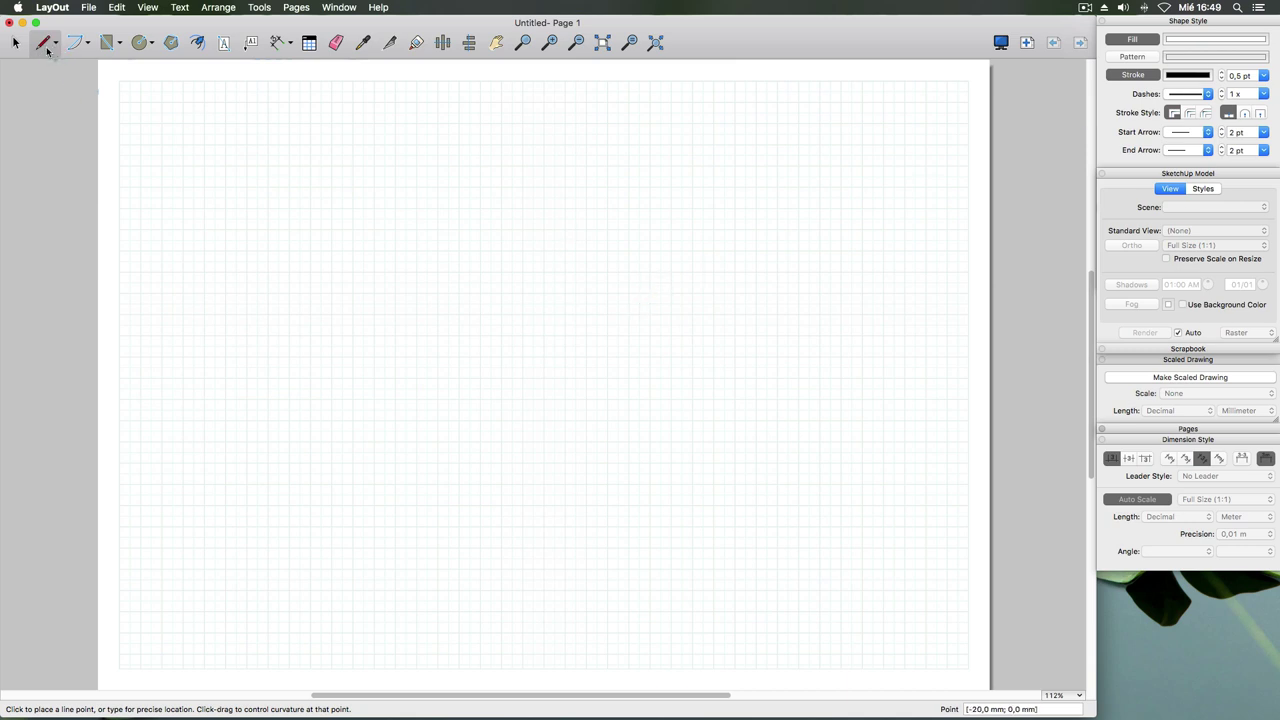
# - Set the stroke colour to Aqua and draw a horizontal line on the page's left
pyautogui.click(1181, 76)
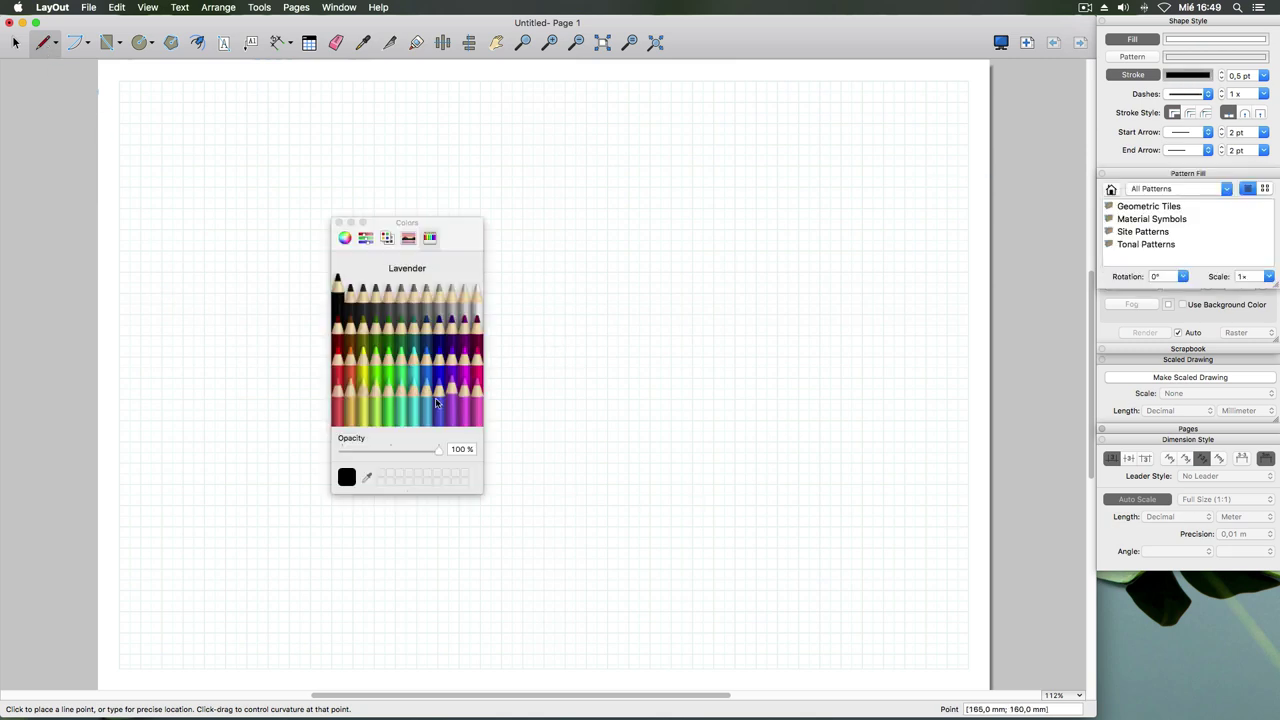
pyautogui.click(425, 362)
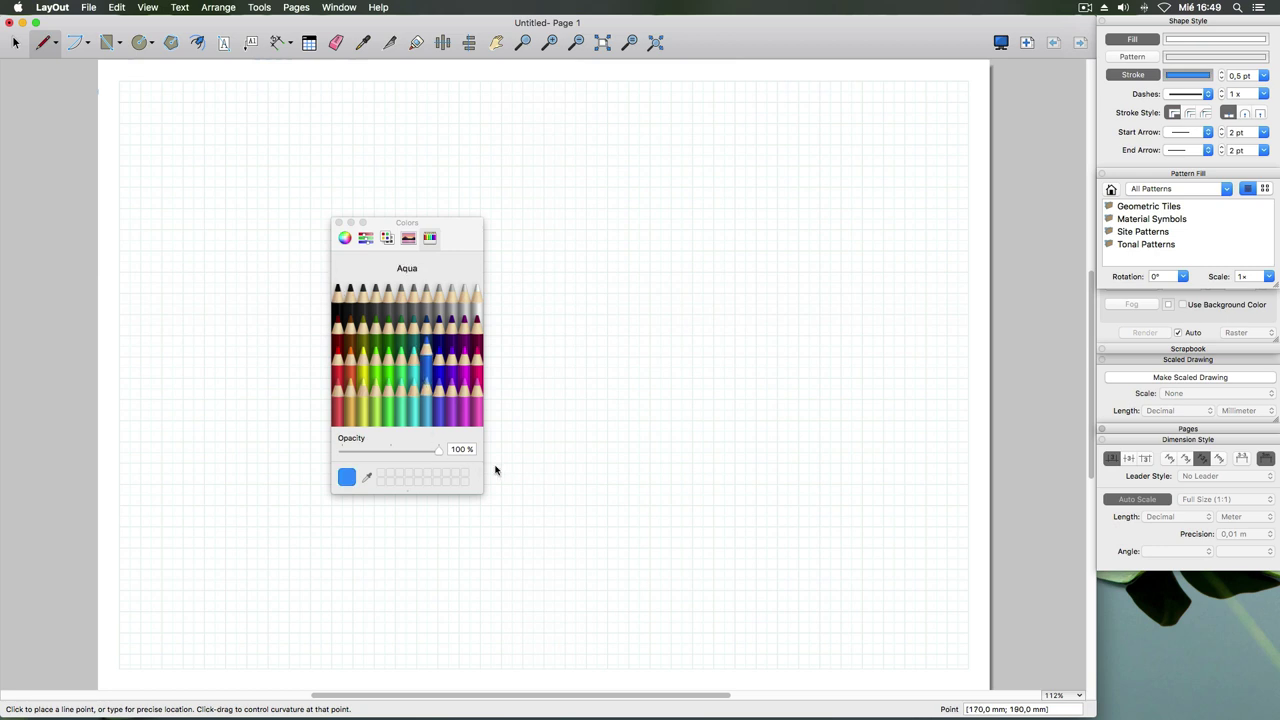
pyautogui.click(338, 222)
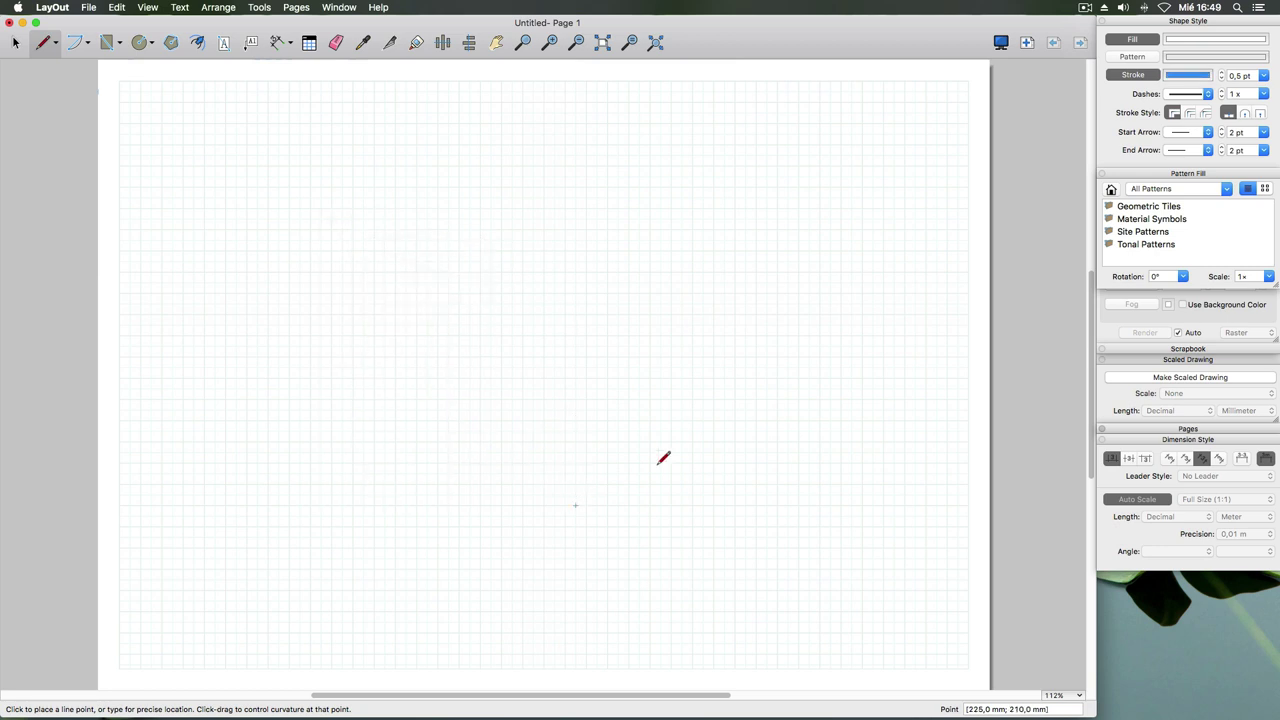
pyautogui.click(257, 262)
pyautogui.click(522, 261)
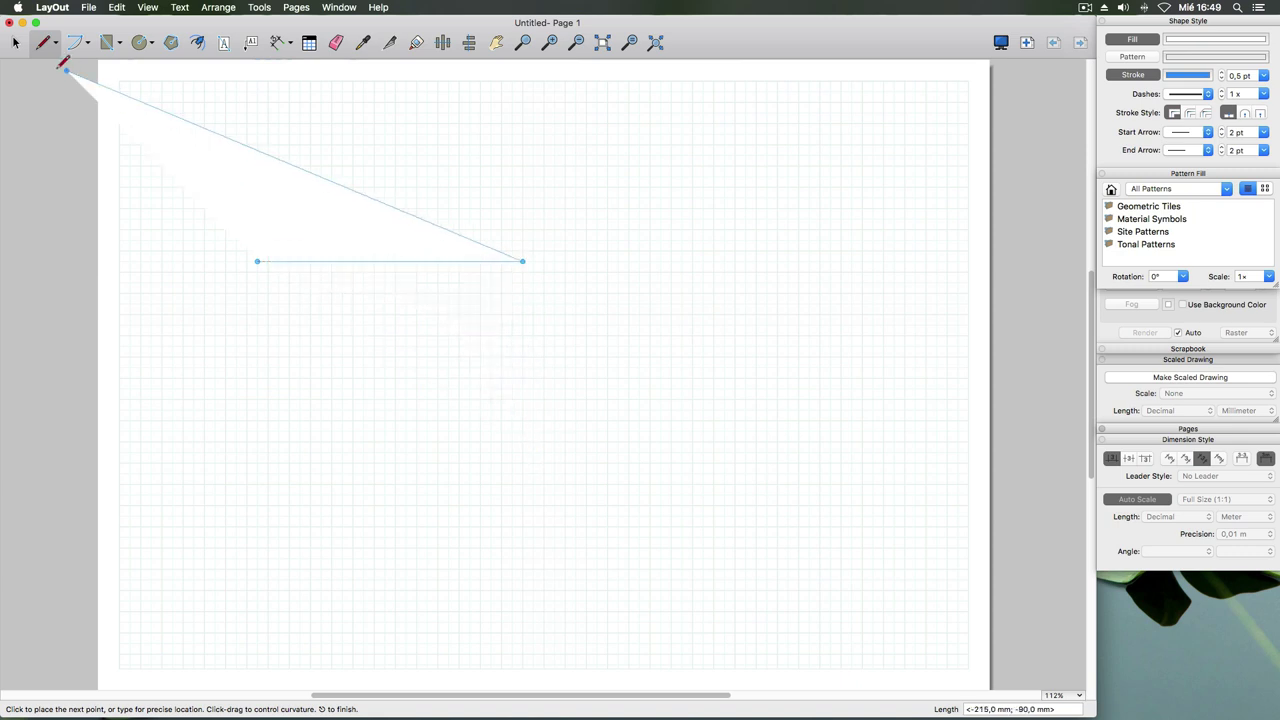
pyautogui.click(14, 44)
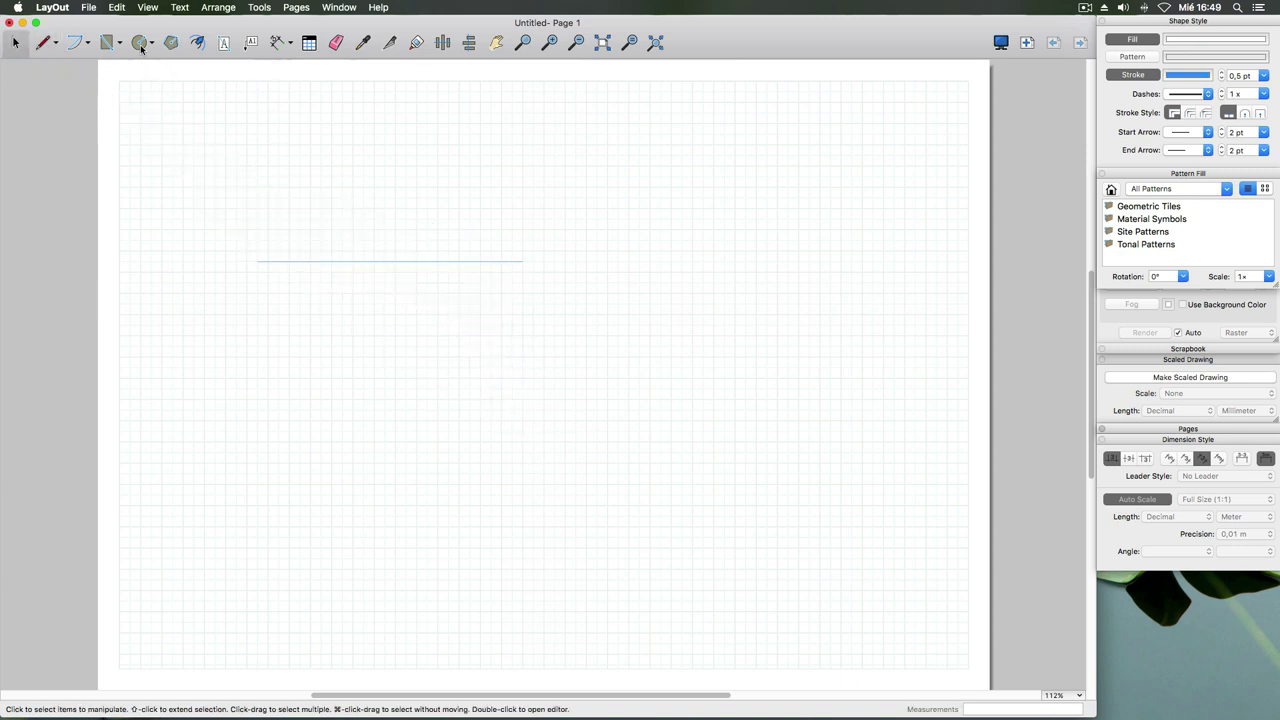
# - Draw a large circle below the page centre and a small square at upper right
pyautogui.click(140, 42)
pyautogui.click(575, 420)
pyautogui.click(646, 486)
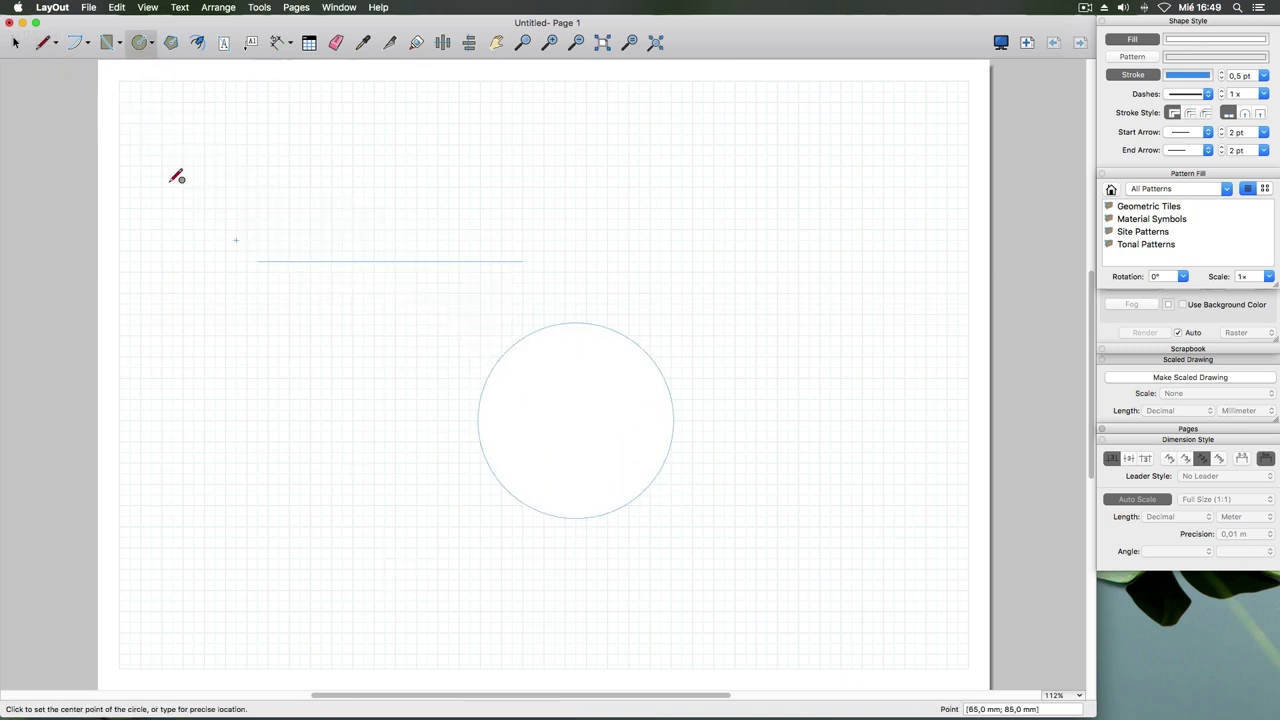
pyautogui.click(106, 42)
pyautogui.click(639, 208)
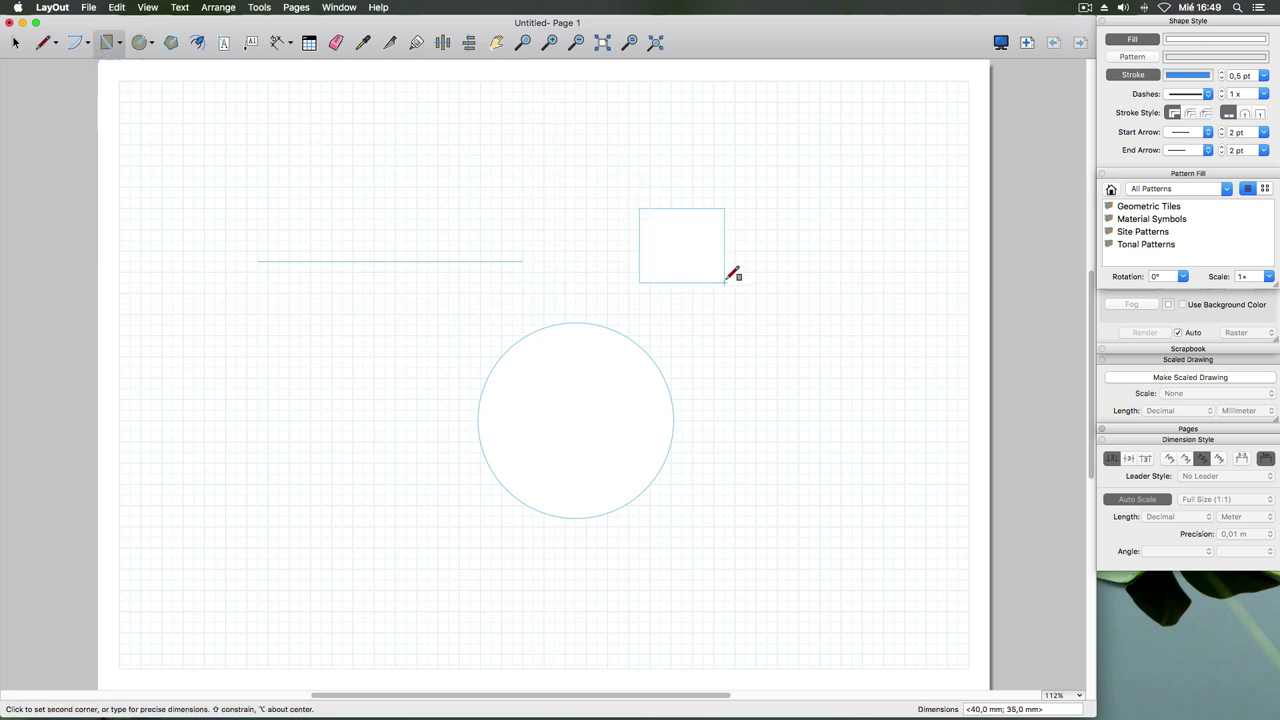
pyautogui.click(724, 282)
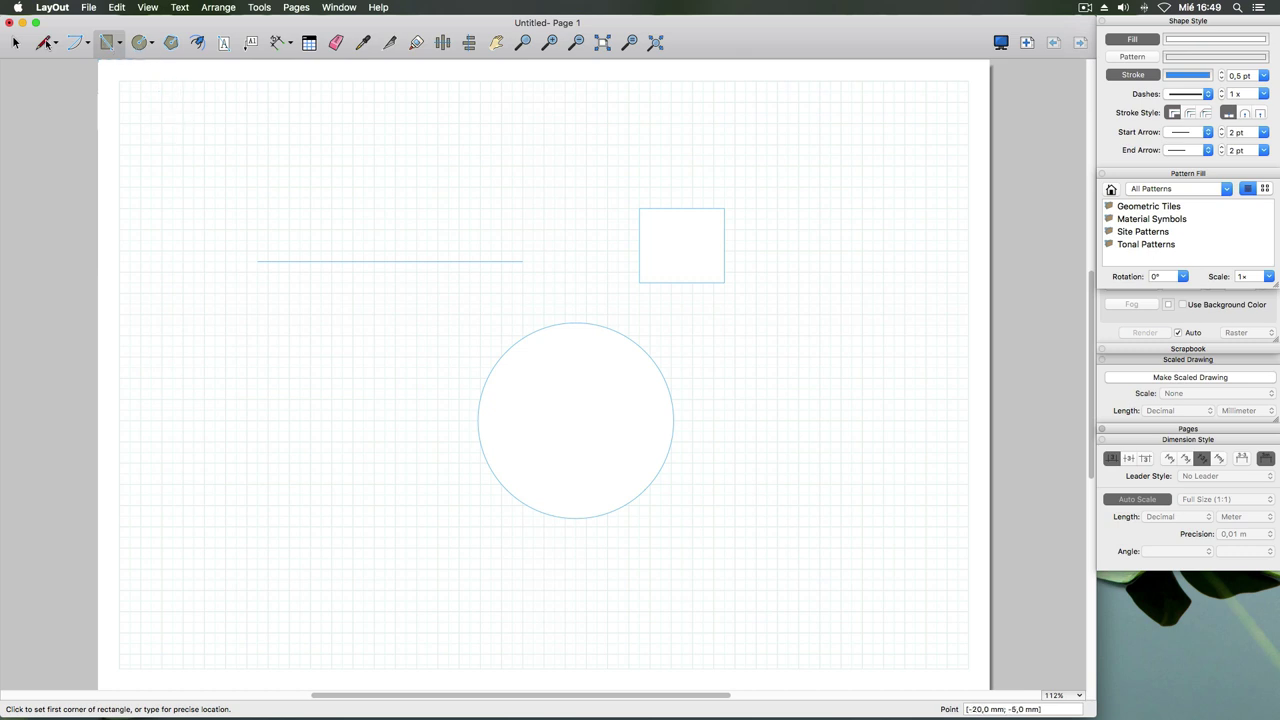
# - Draw a short Licorice black horizontal line to the right of the circle
pyautogui.click(47, 44)
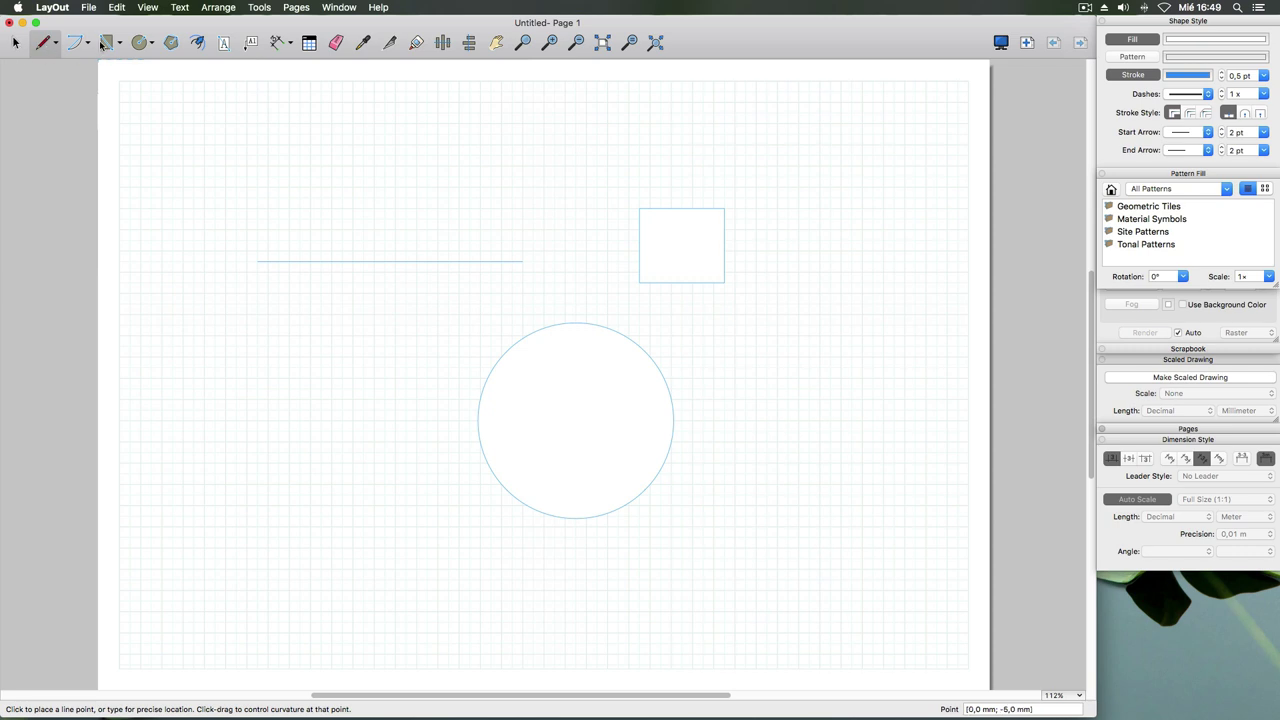
pyautogui.click(1188, 77)
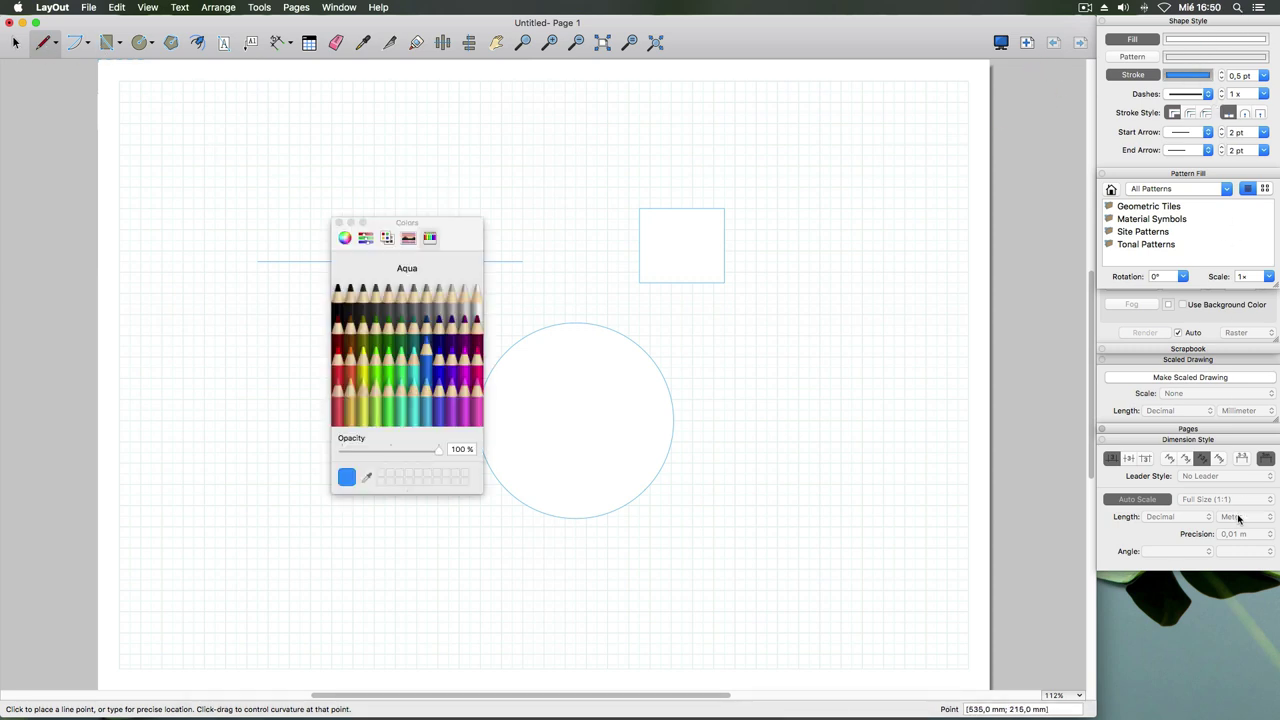
pyautogui.click(338, 292)
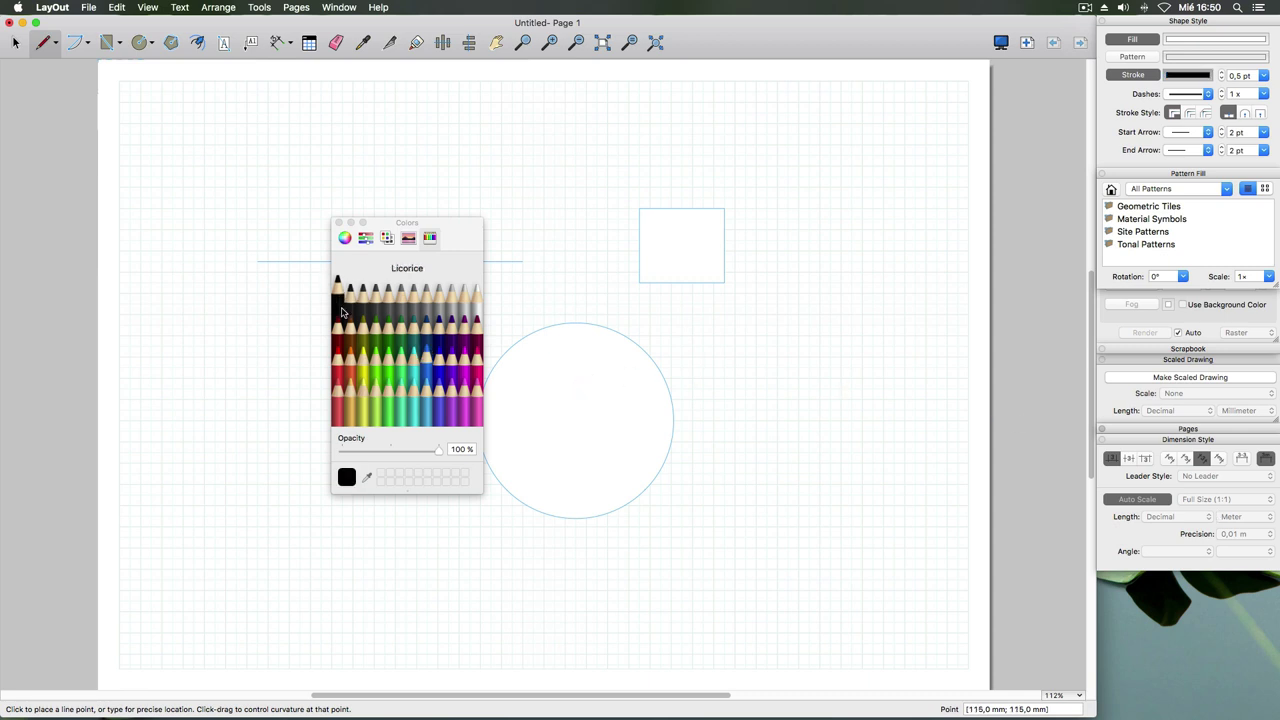
pyautogui.click(338, 222)
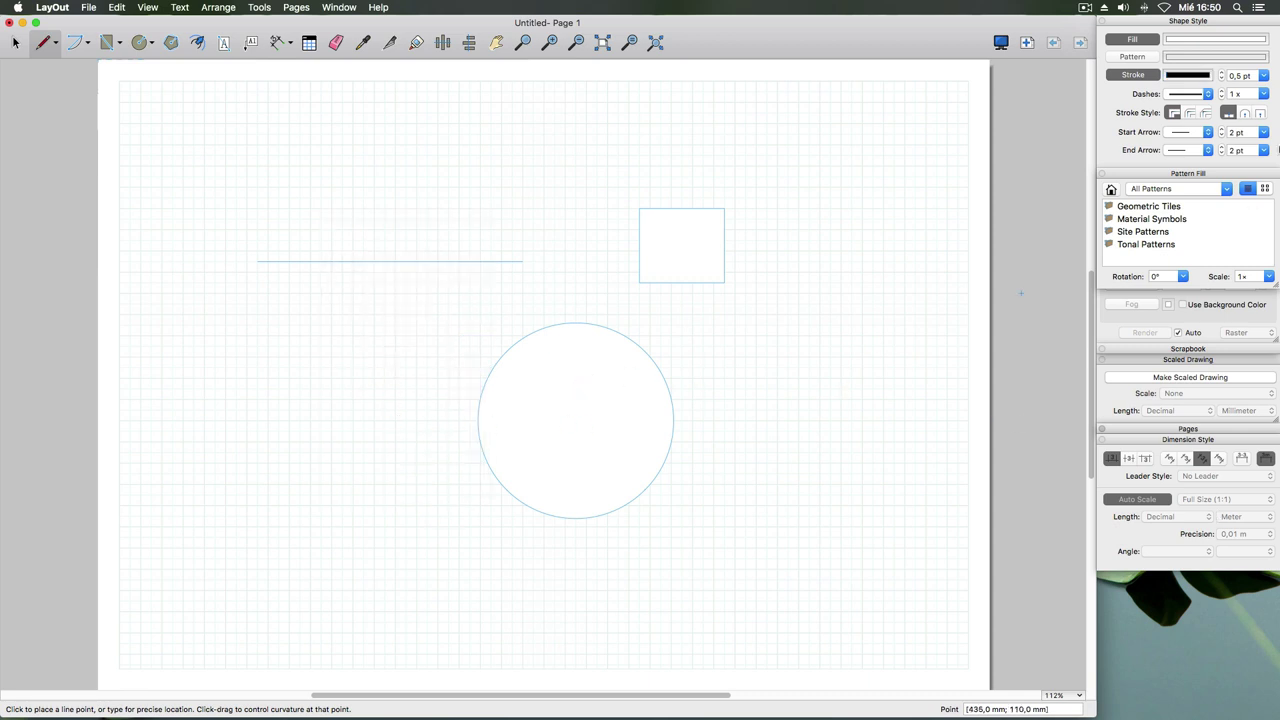
pyautogui.click(745, 378)
pyautogui.click(883, 378)
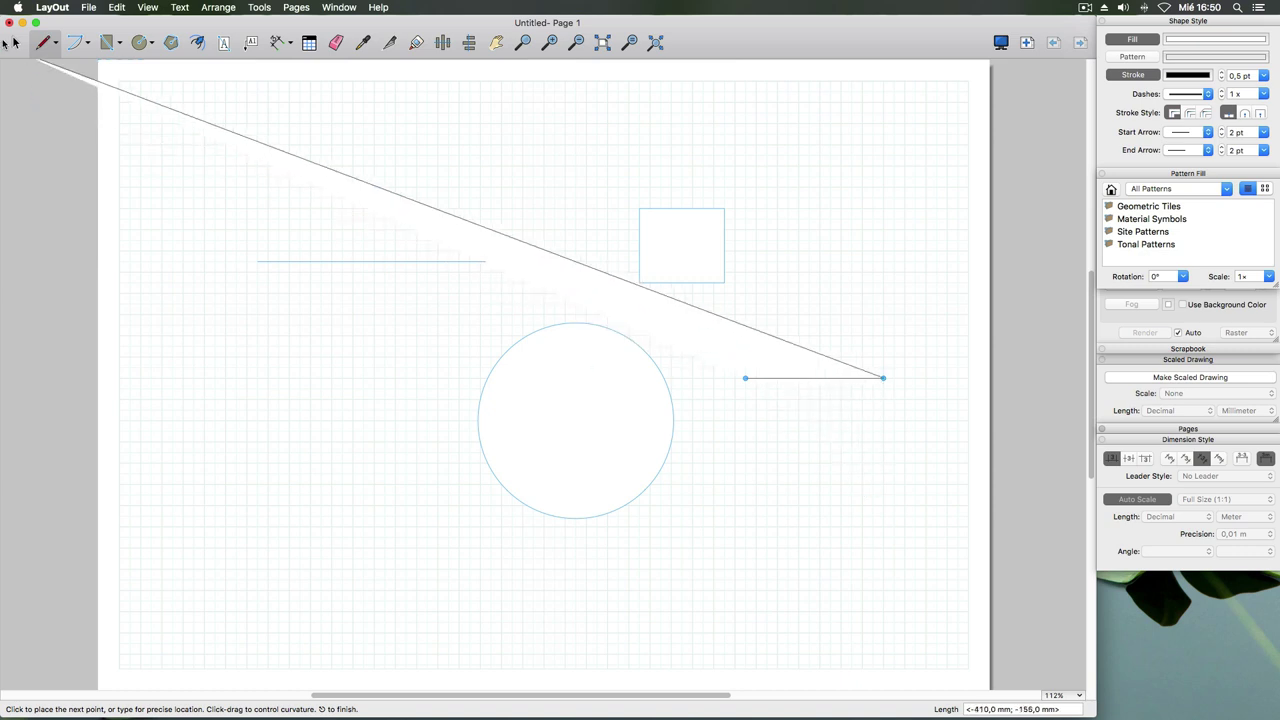
pyautogui.click(15, 42)
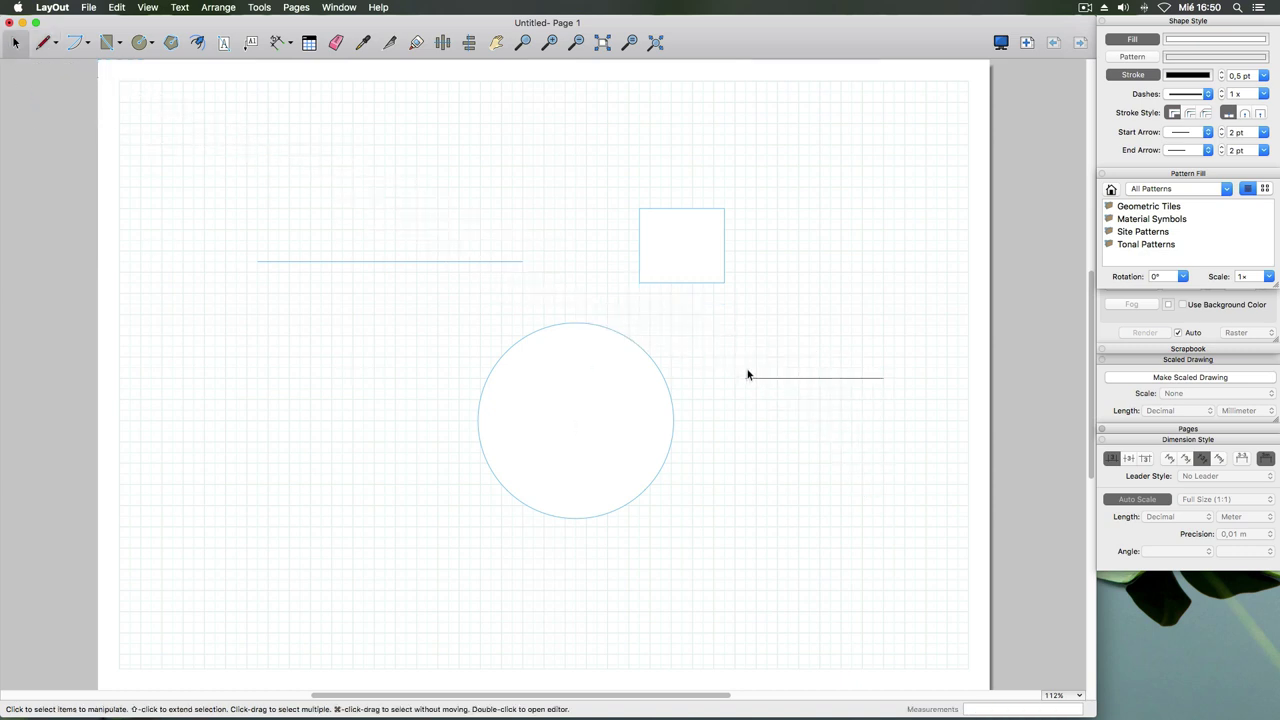
pyautogui.click(573, 324)
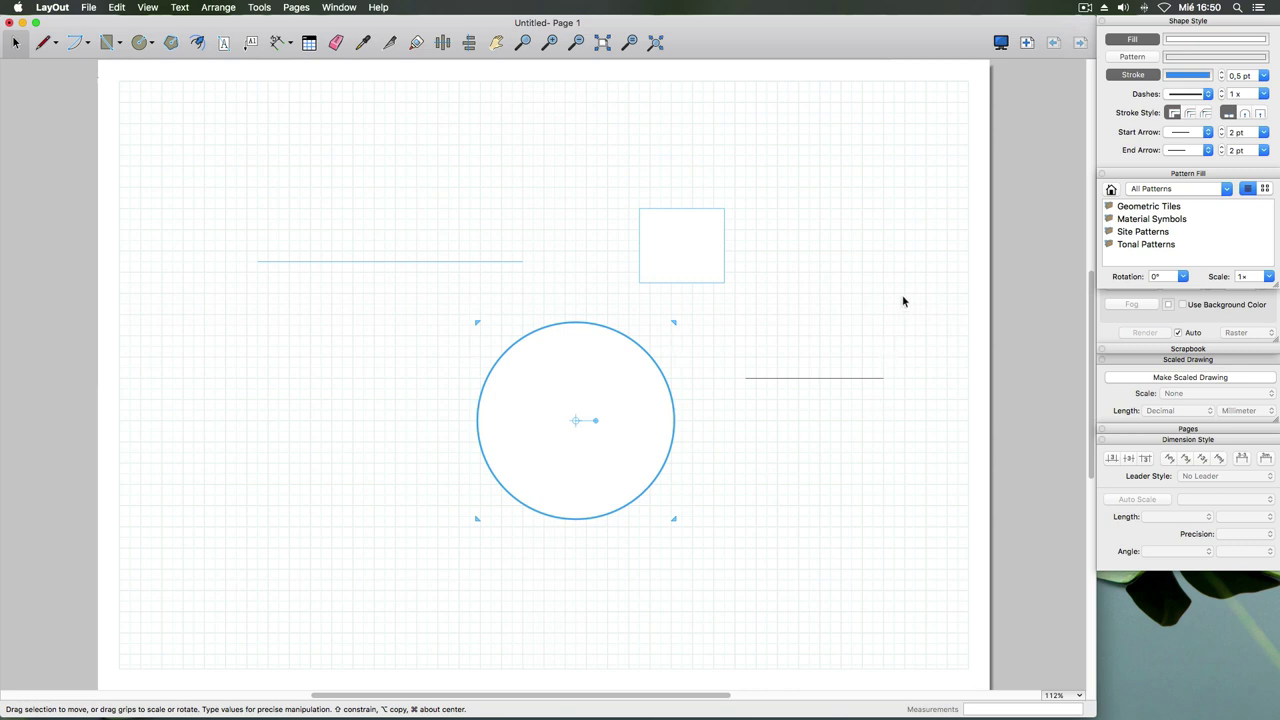
# - Change the selected circle's outline colour to red
pyautogui.click(1186, 76)
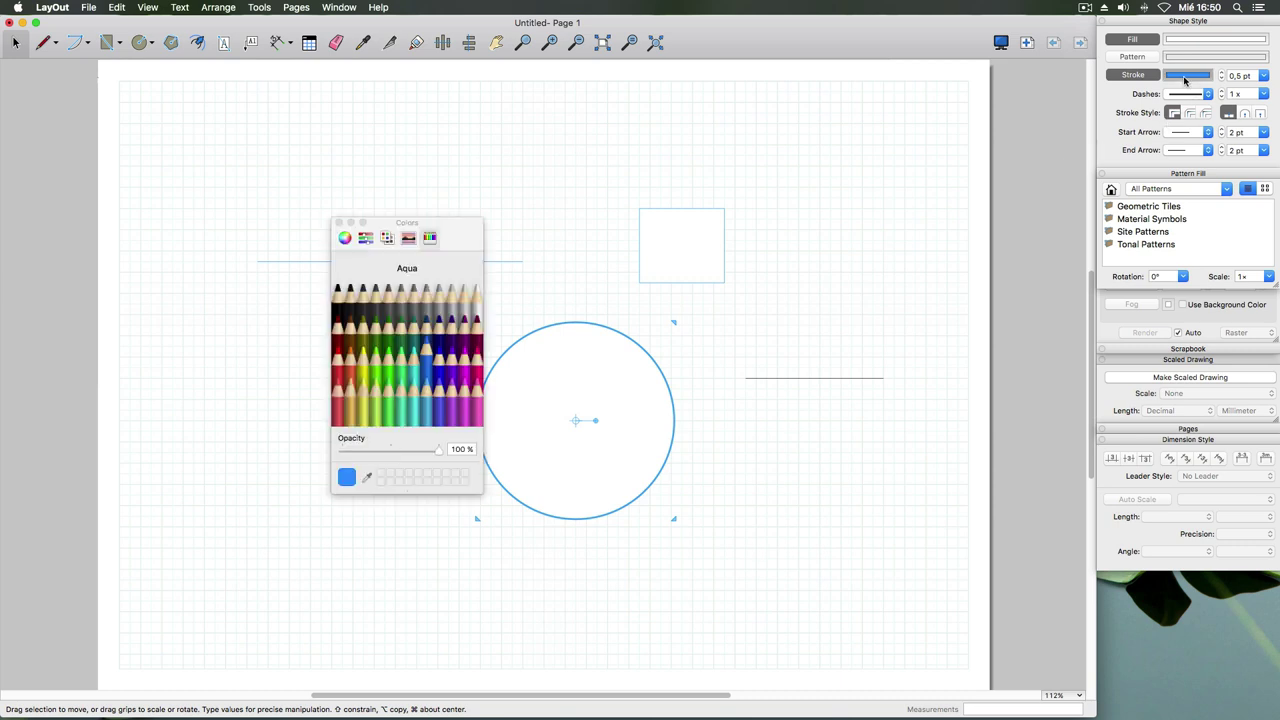
pyautogui.click(341, 354)
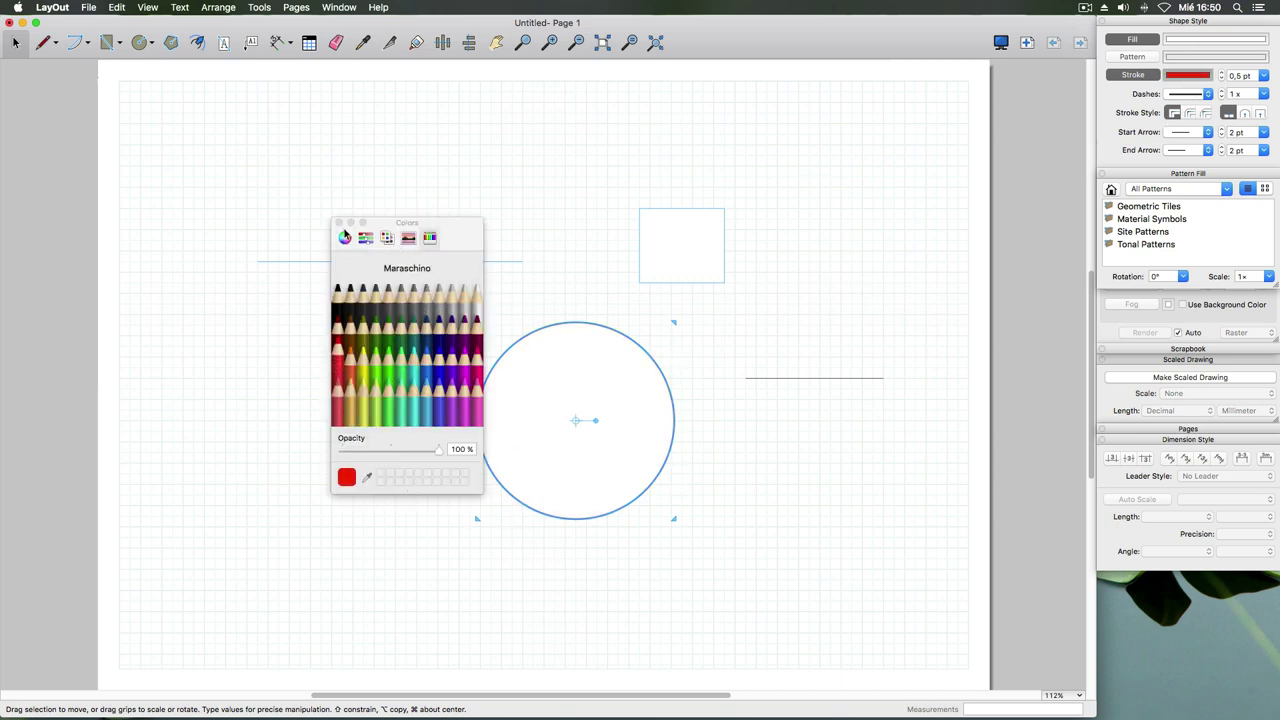
pyautogui.click(339, 223)
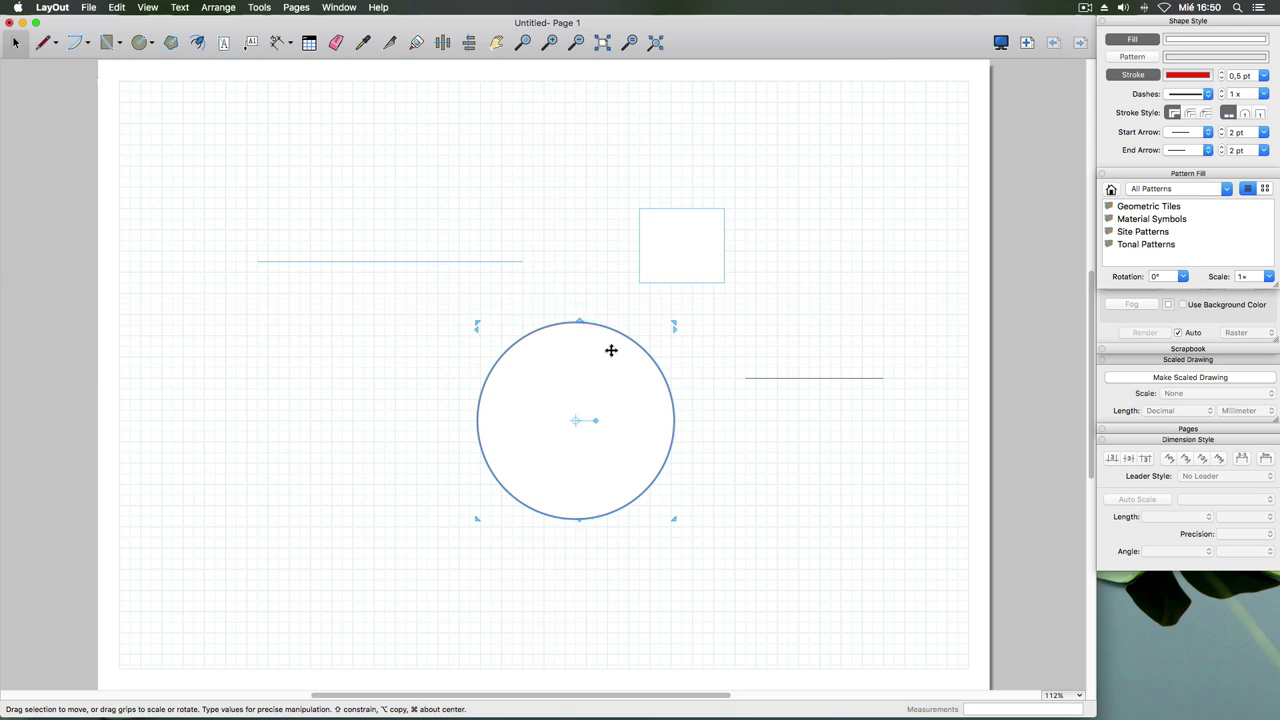
pyautogui.click(773, 510)
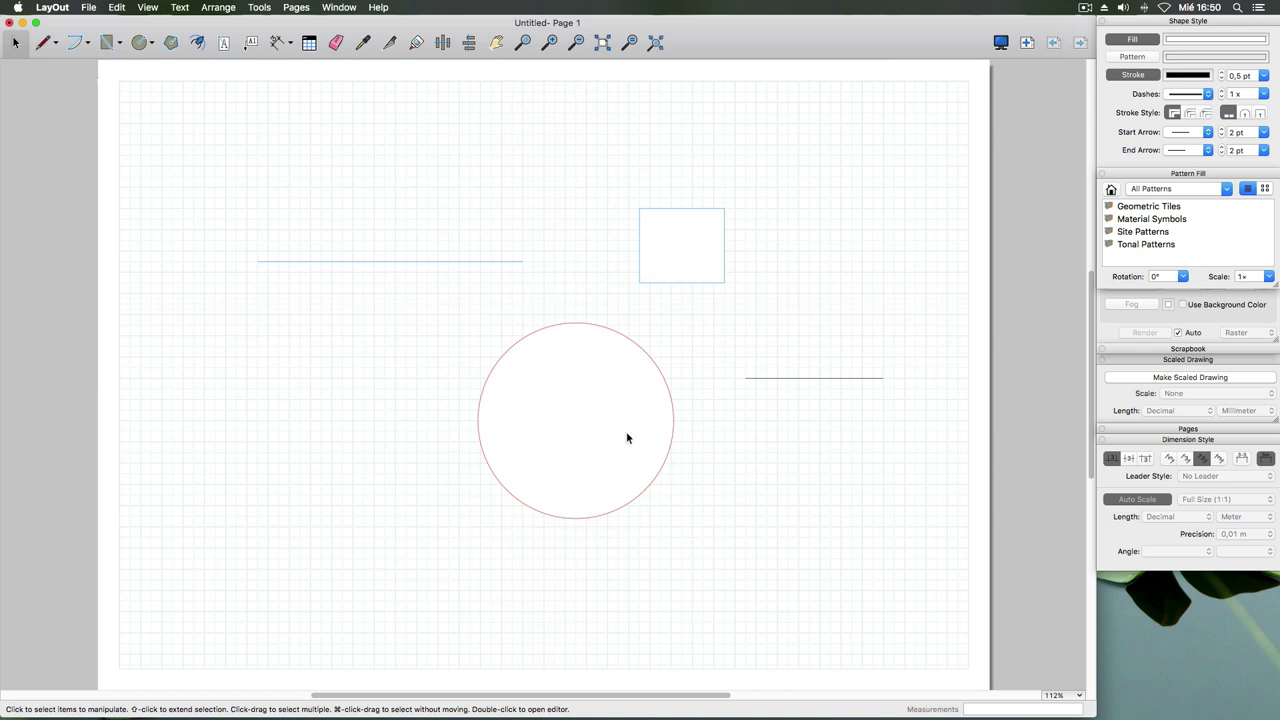
# - Draw another circle on the left, then box-select all test shapes and delete them
pyautogui.click(139, 42)
pyautogui.click(247, 388)
pyautogui.click(322, 440)
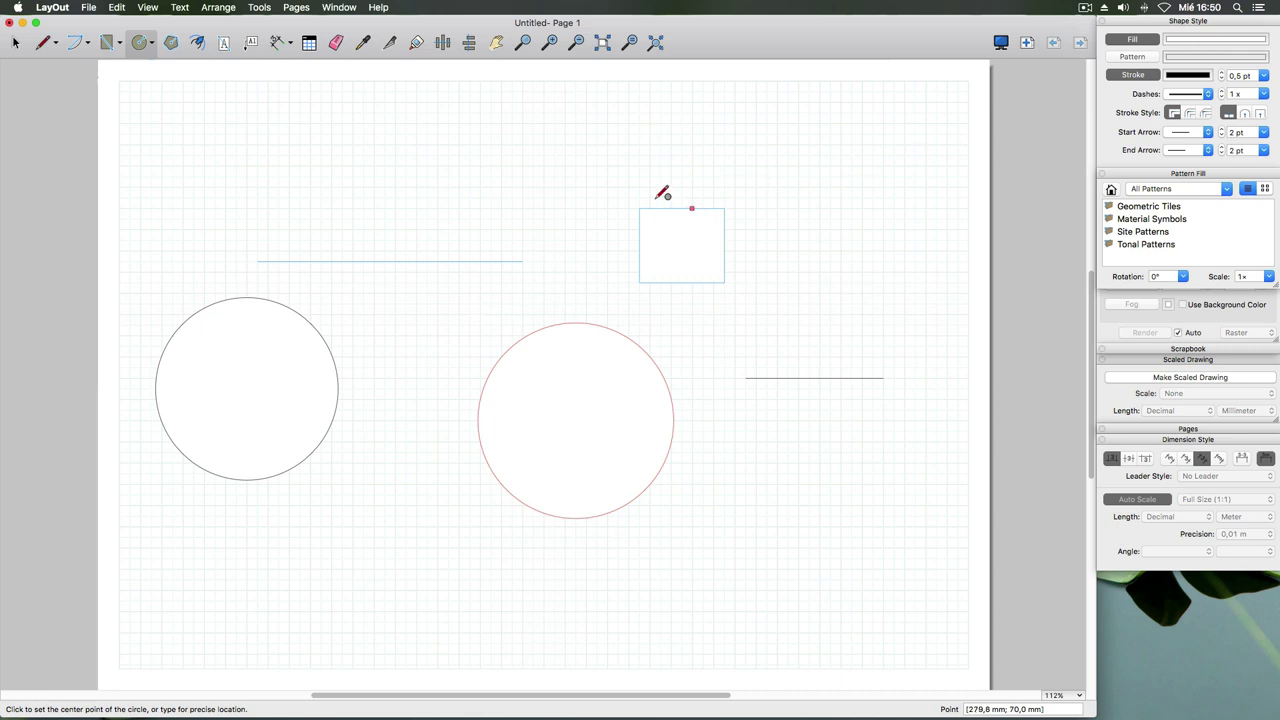
pyautogui.click(15, 44)
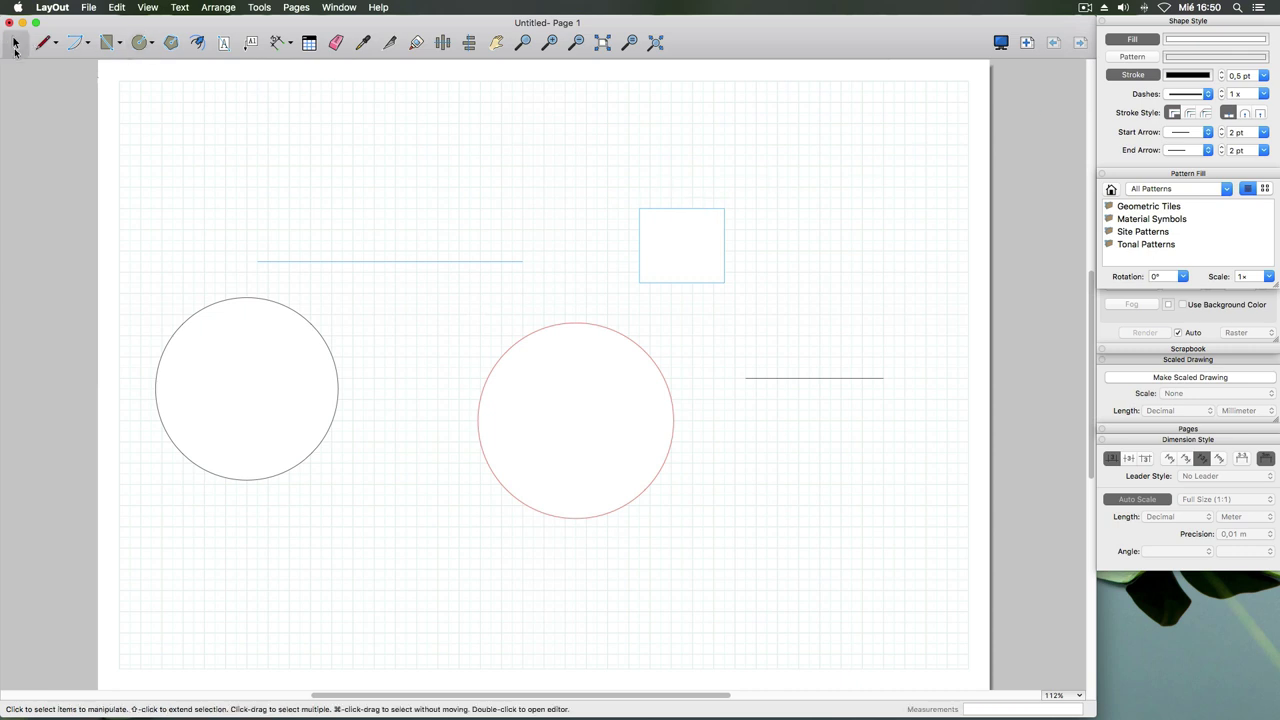
pyautogui.click(216, 303)
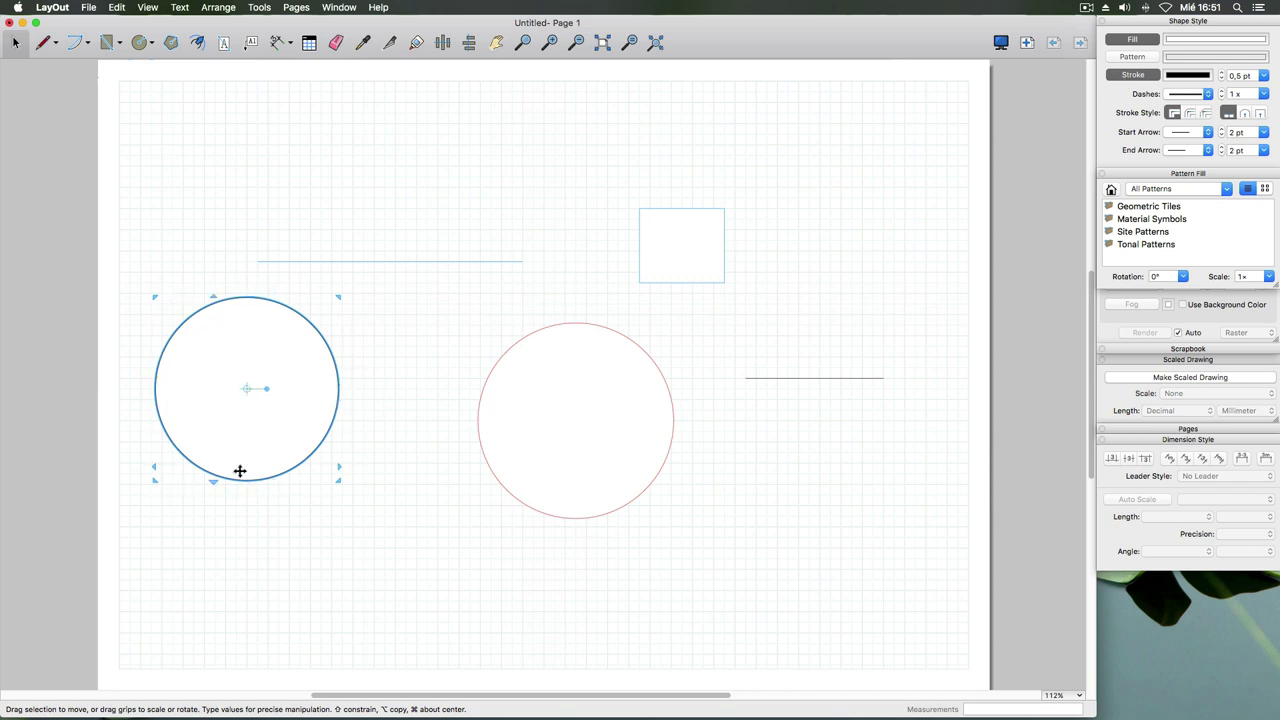
pyautogui.click(14, 45)
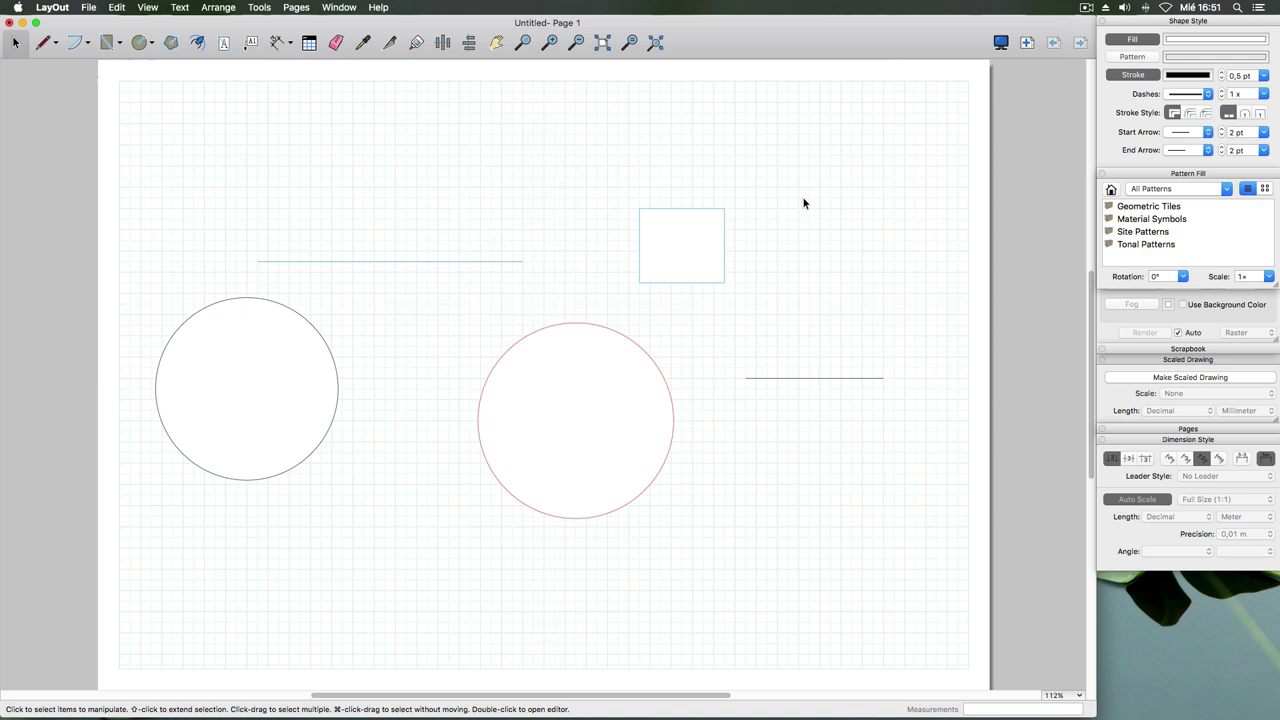
pyautogui.moveTo(124, 155); pyautogui.dragTo(911, 604)
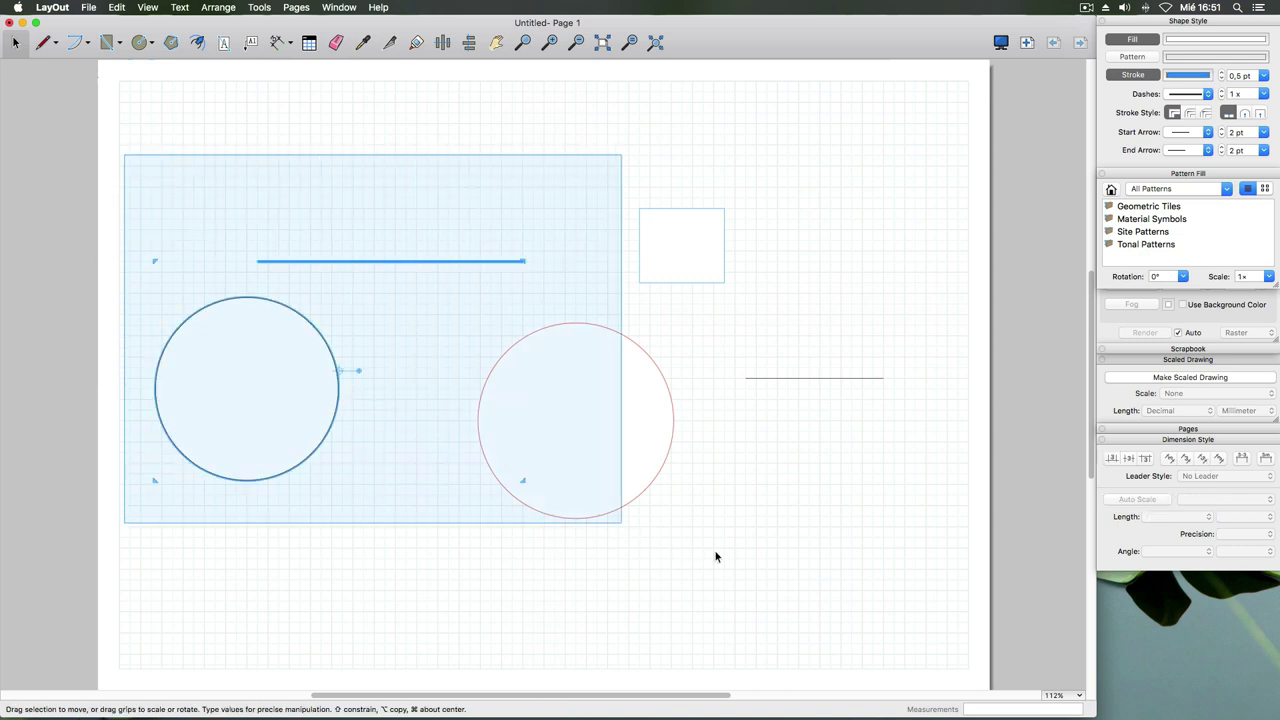
pyautogui.press('Delete')
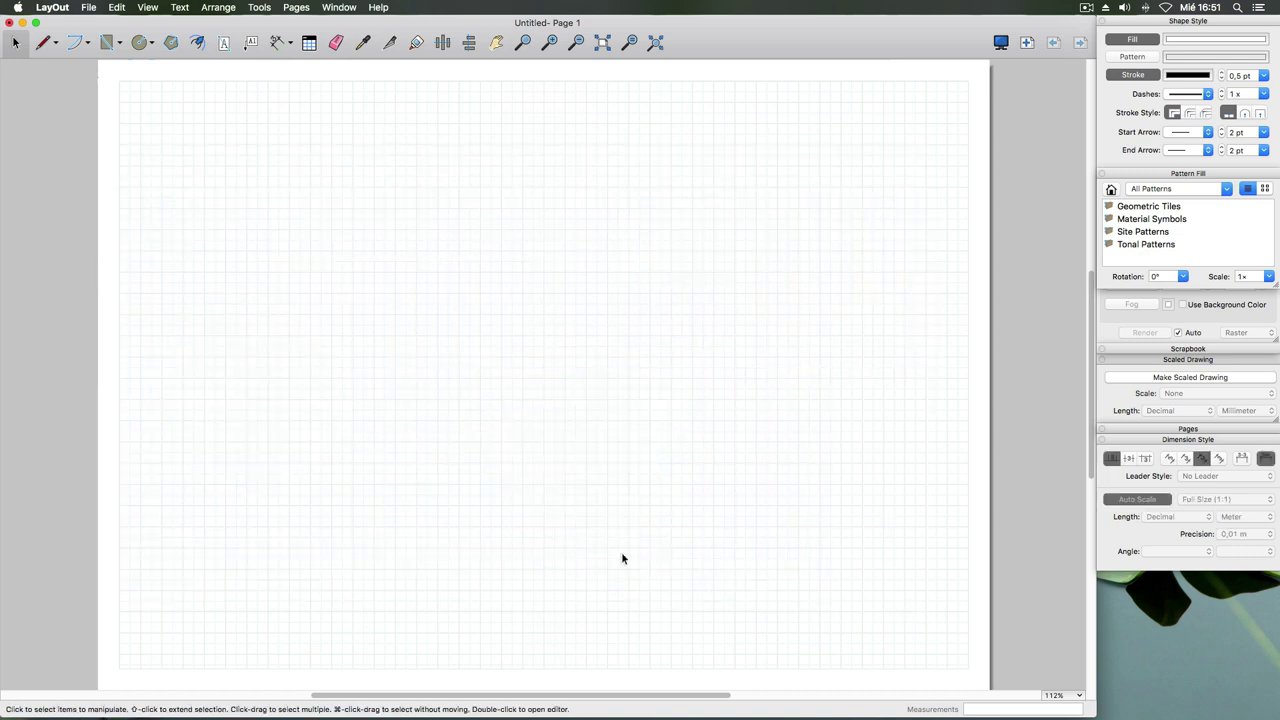
pyautogui.click(57, 43)
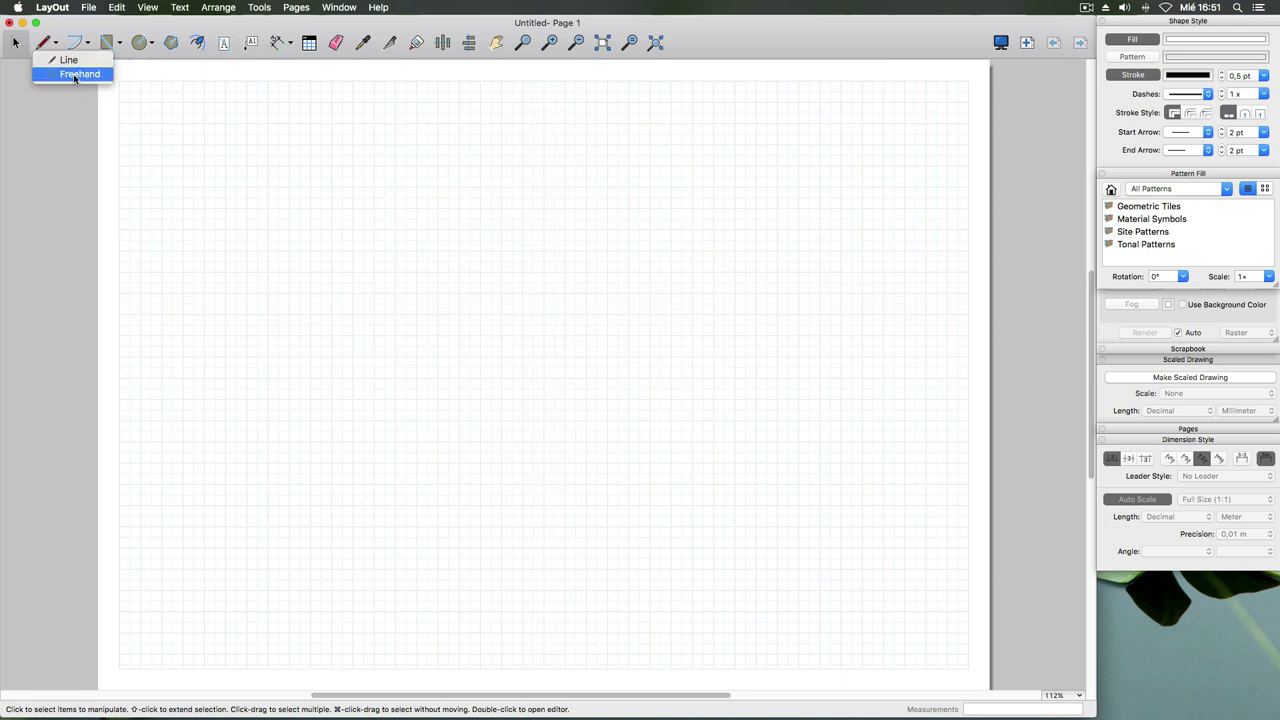
pyautogui.click(72, 75)
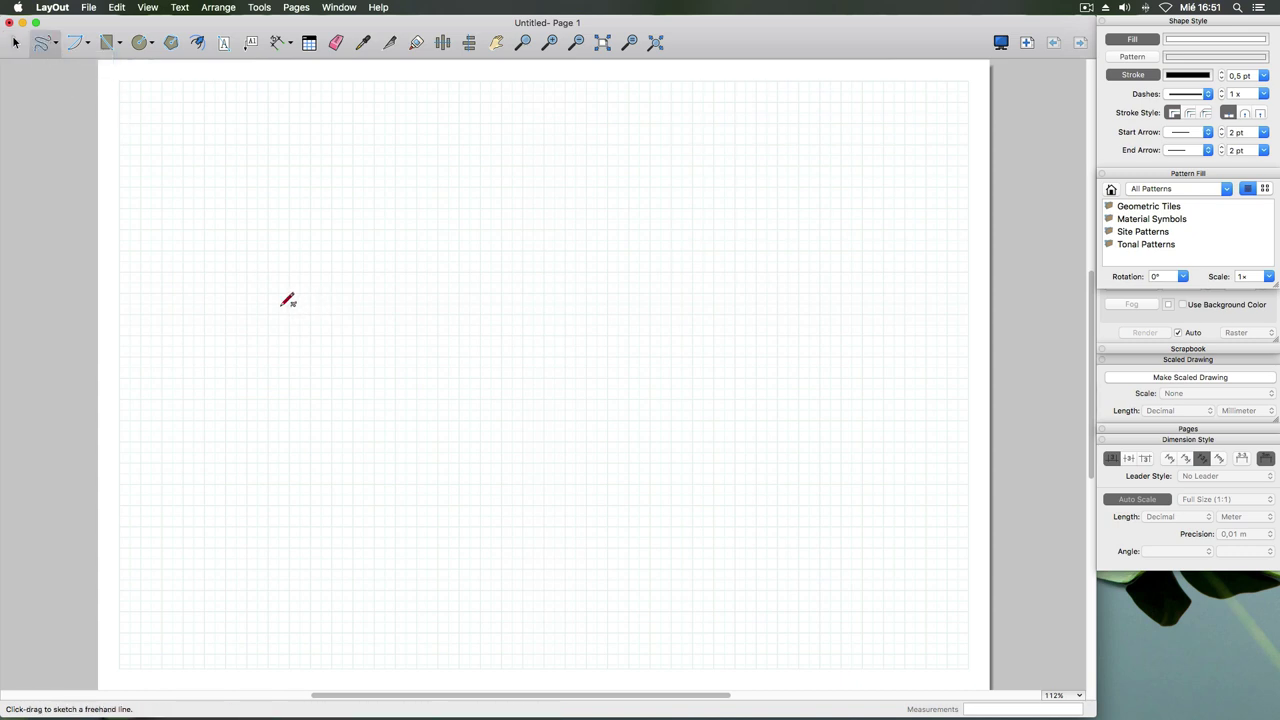
pyautogui.moveTo(310, 271)
pyautogui.mouseDown()
pyautogui.moveTo(440, 462)
pyautogui.moveTo(250, 352)
pyautogui.mouseUp()
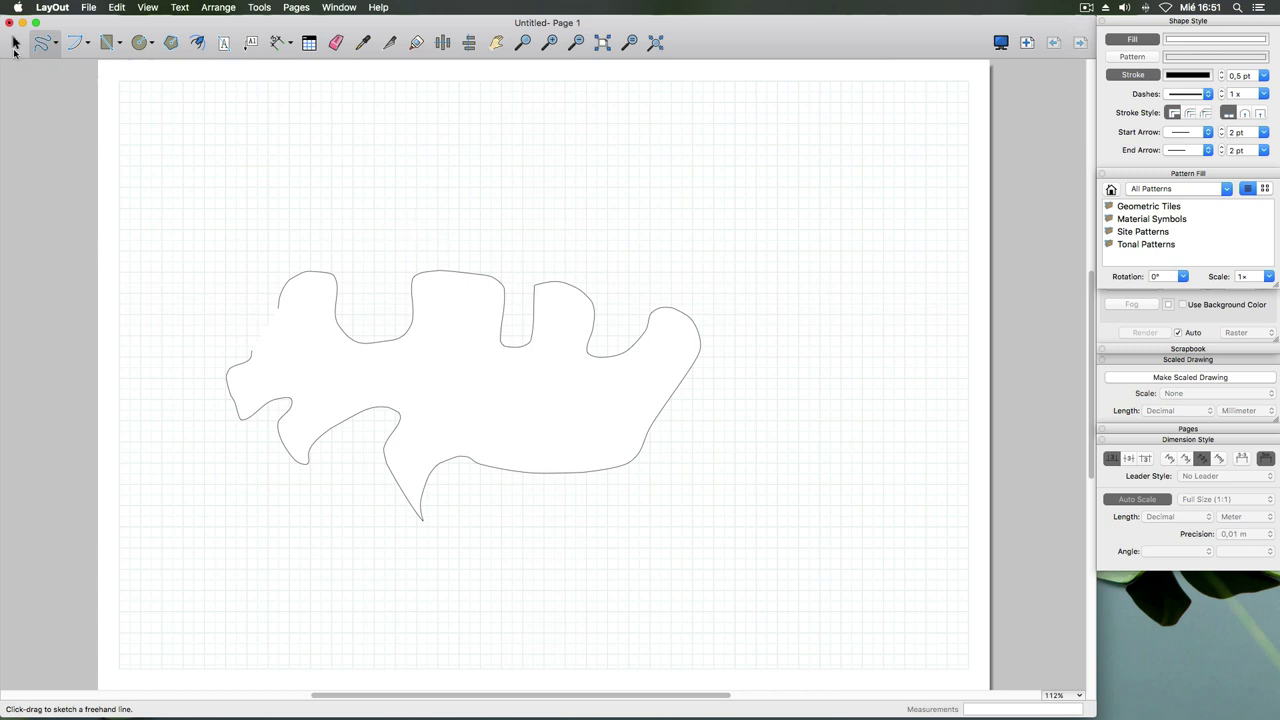
pyautogui.click(15, 42)
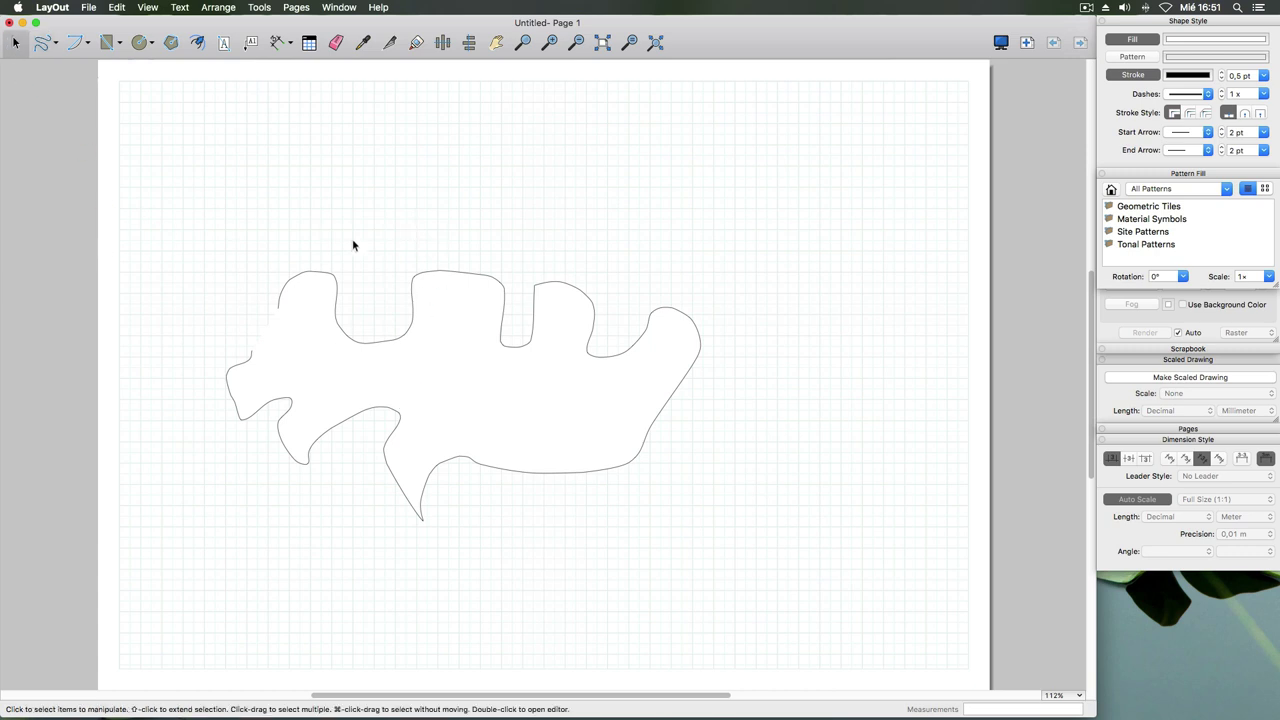
pyautogui.click(390, 340)
pyautogui.press('Delete')
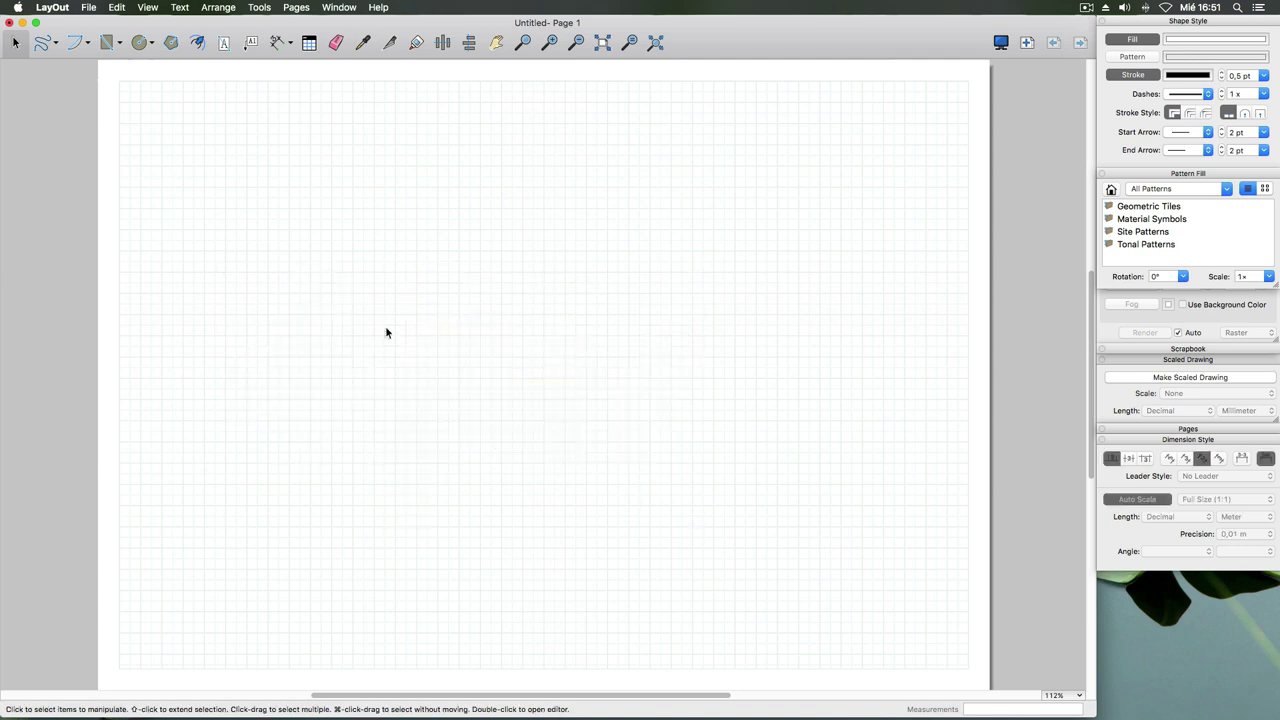
pyautogui.click(54, 45)
pyautogui.click(60, 57)
# - Start a line, then cancel it and return to the Select tool
pyautogui.click(374, 484)
pyautogui.click(511, 494)
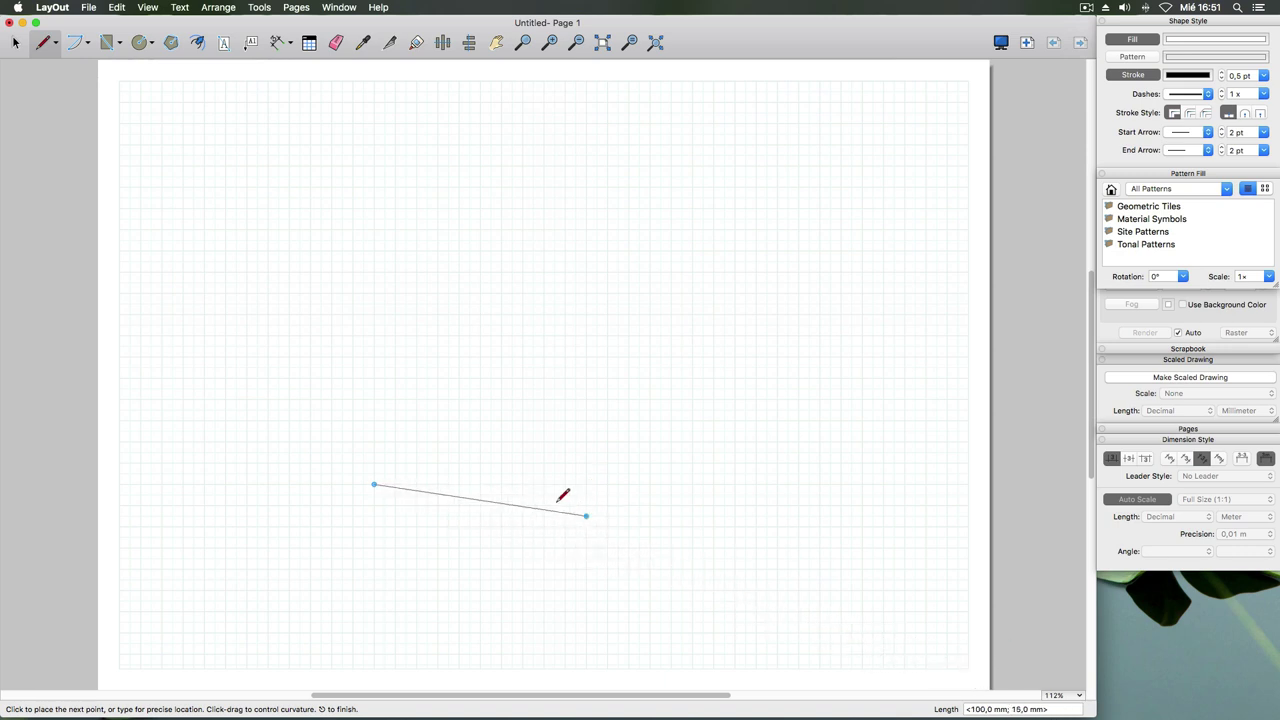
pyautogui.click(16, 46)
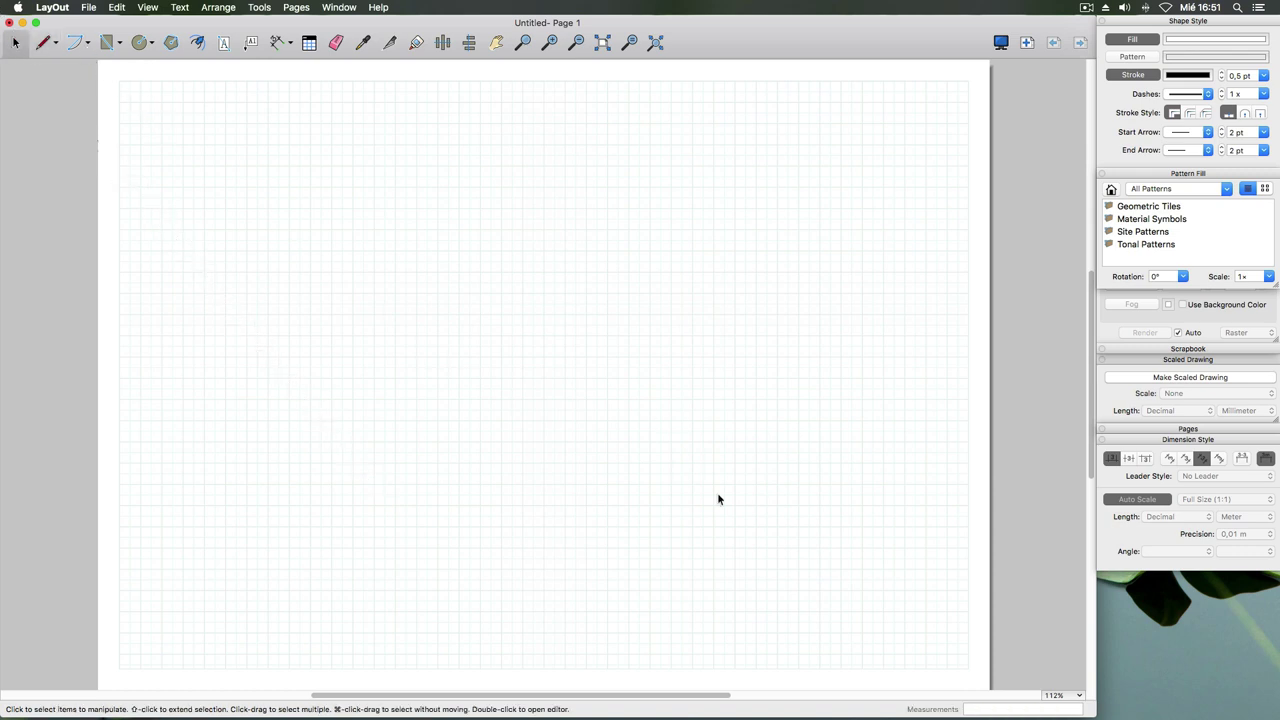
# - Draw a 100 mm line sloping down-right at 45° by entering 100;<45
pyautogui.click(44, 43)
pyautogui.click(459, 484)
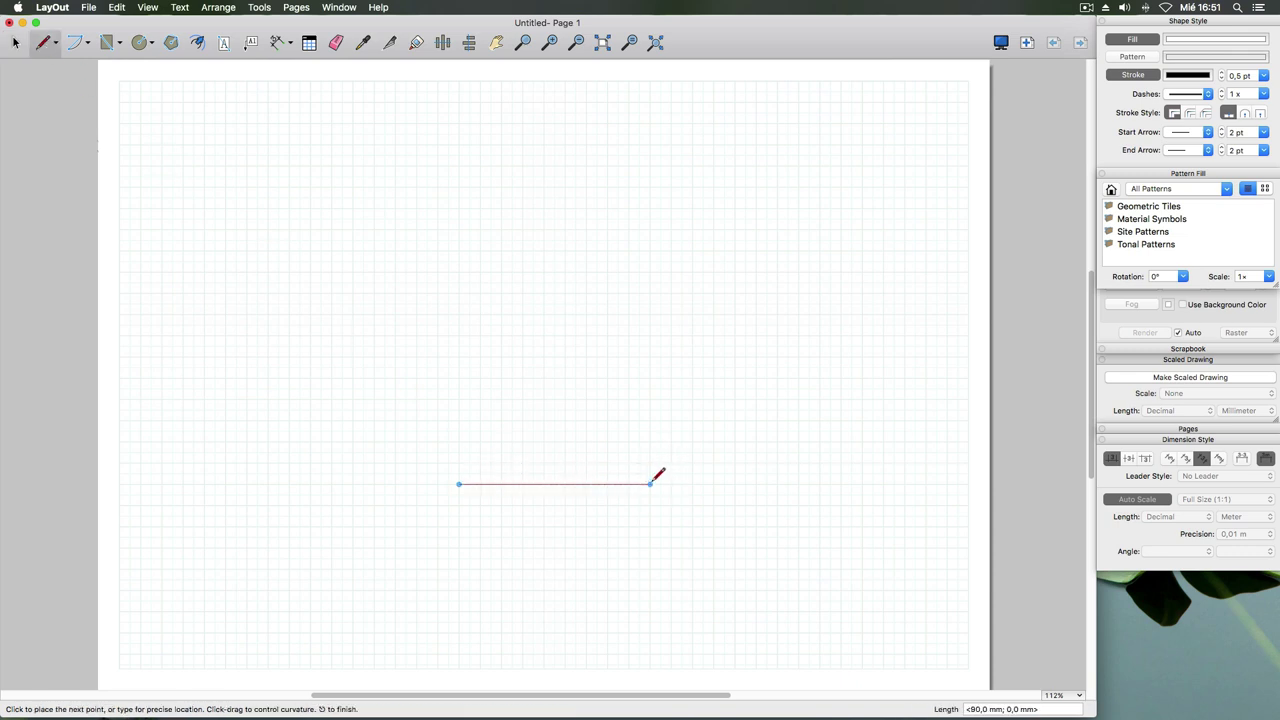
pyautogui.write('100;<45')
pyautogui.press('Return')
pyautogui.write('1')
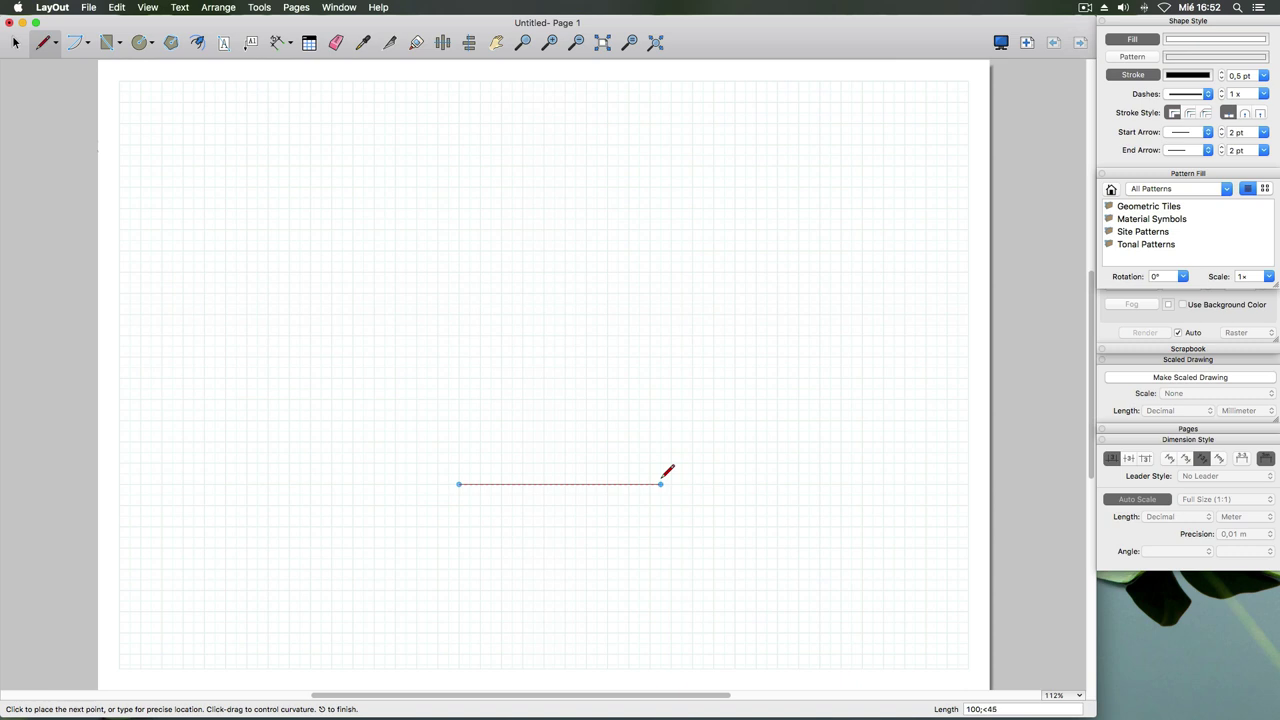
pyautogui.press('Return')
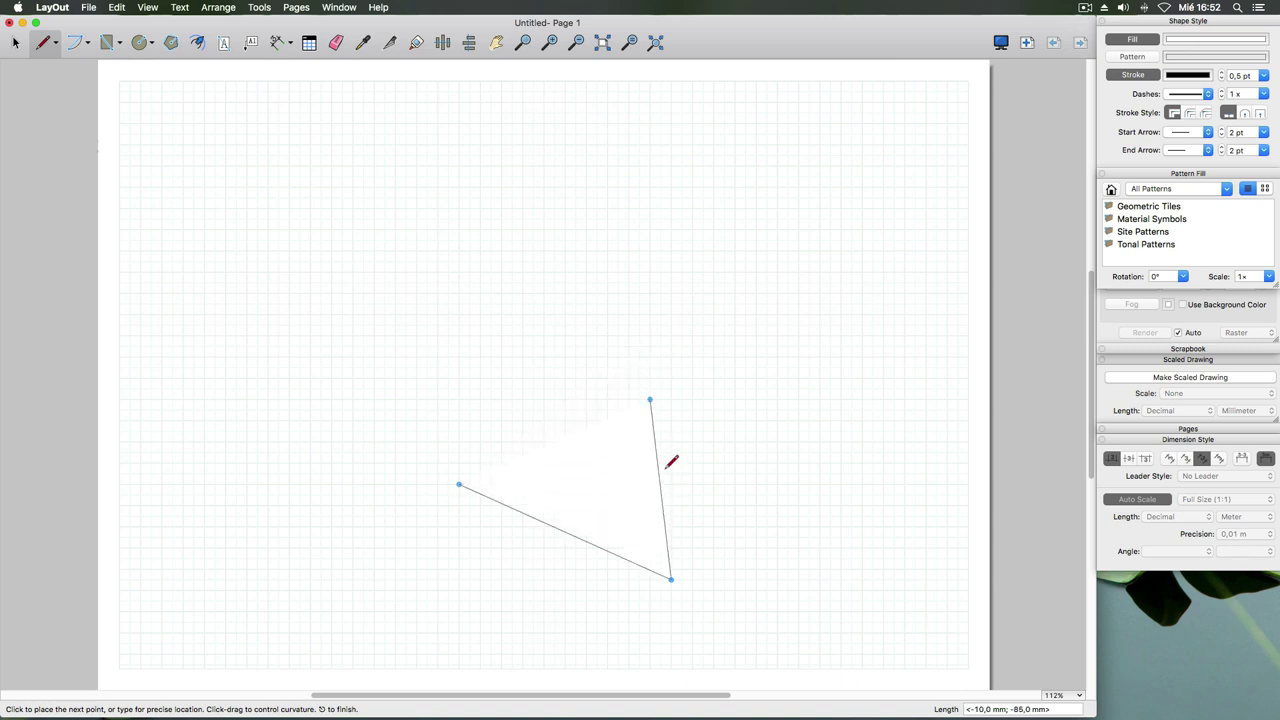
pyautogui.press('Return')
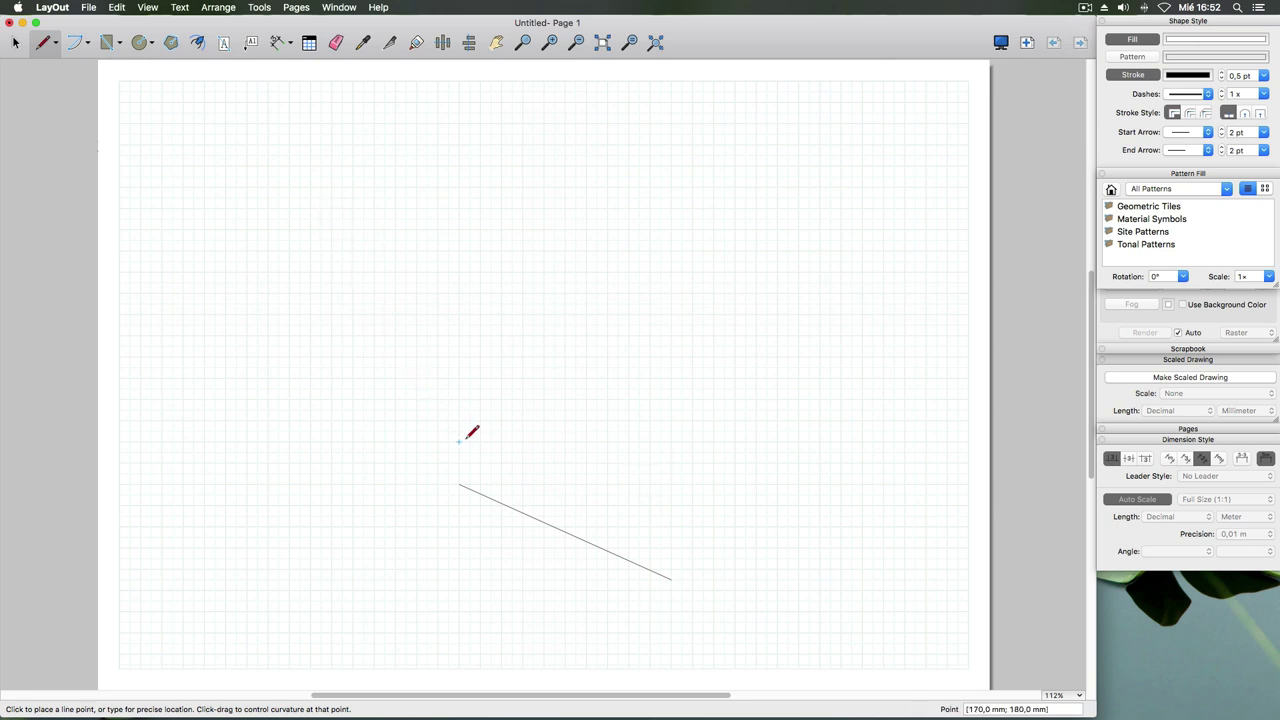
# - Draw a second 100 mm line rising at 45° above the first, forming a chevron
pyautogui.click(459, 462)
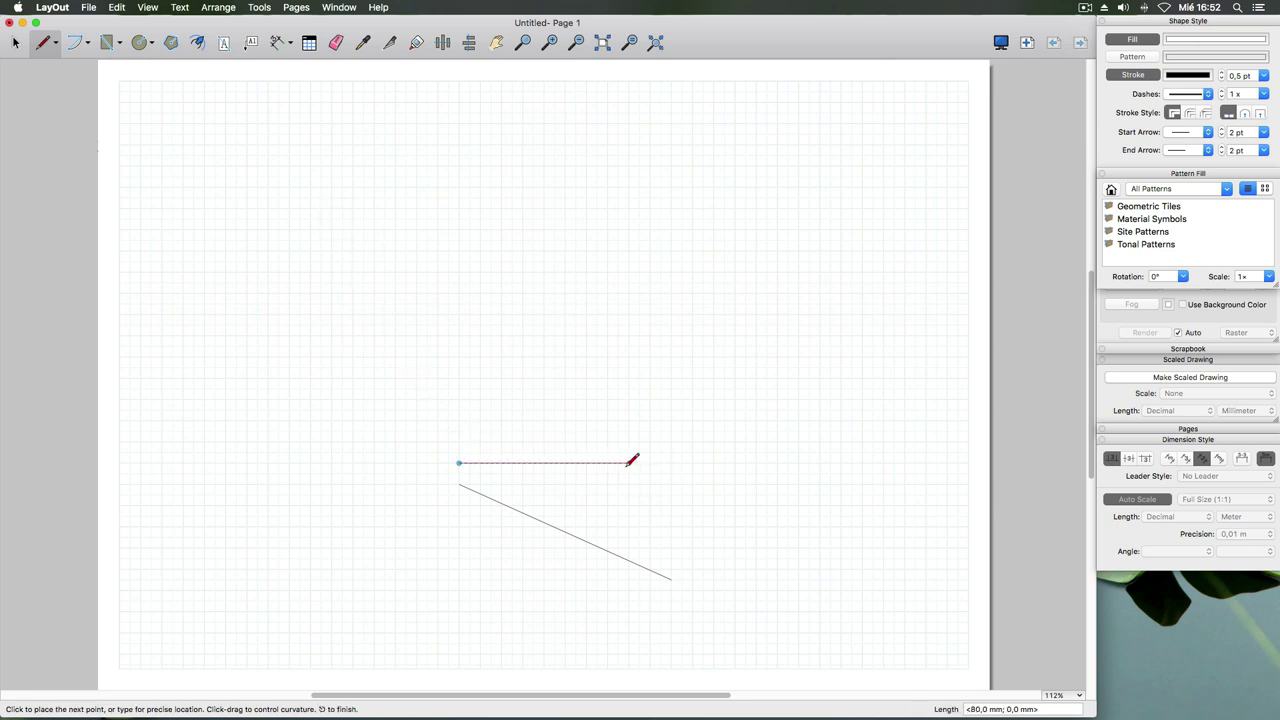
pyautogui.write('100;<-45')
pyautogui.press('Return')
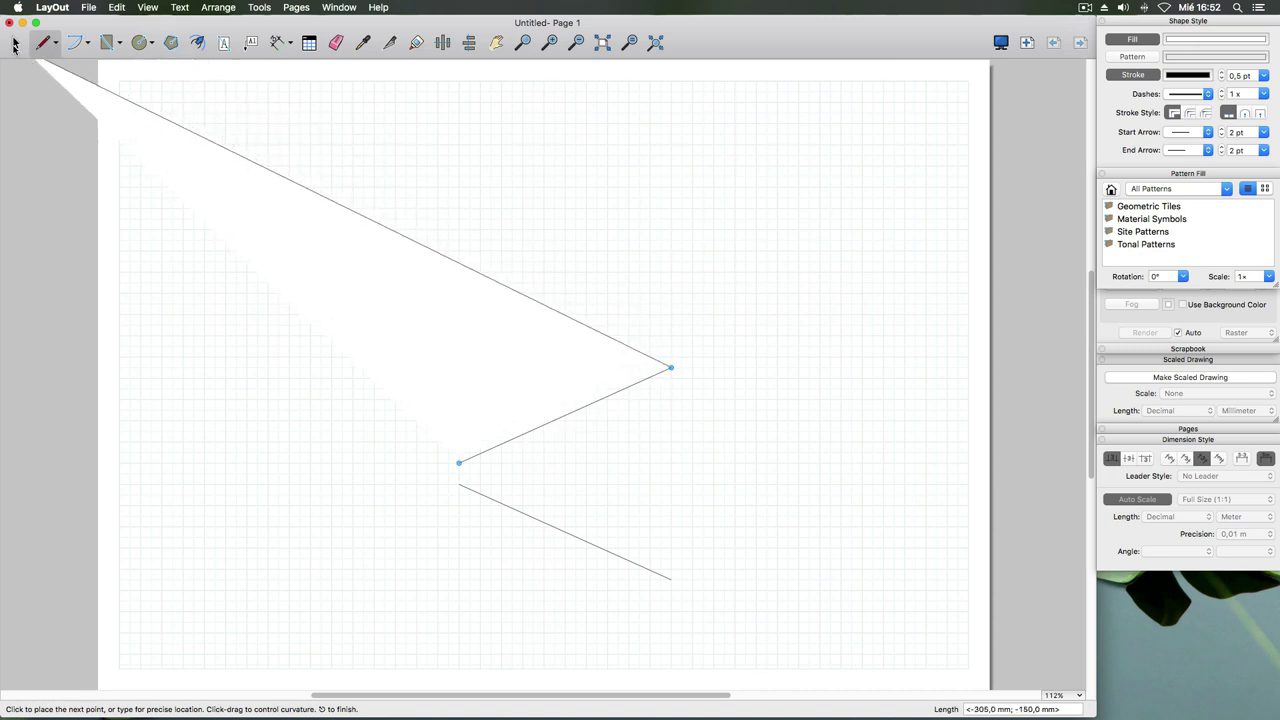
pyautogui.click(15, 42)
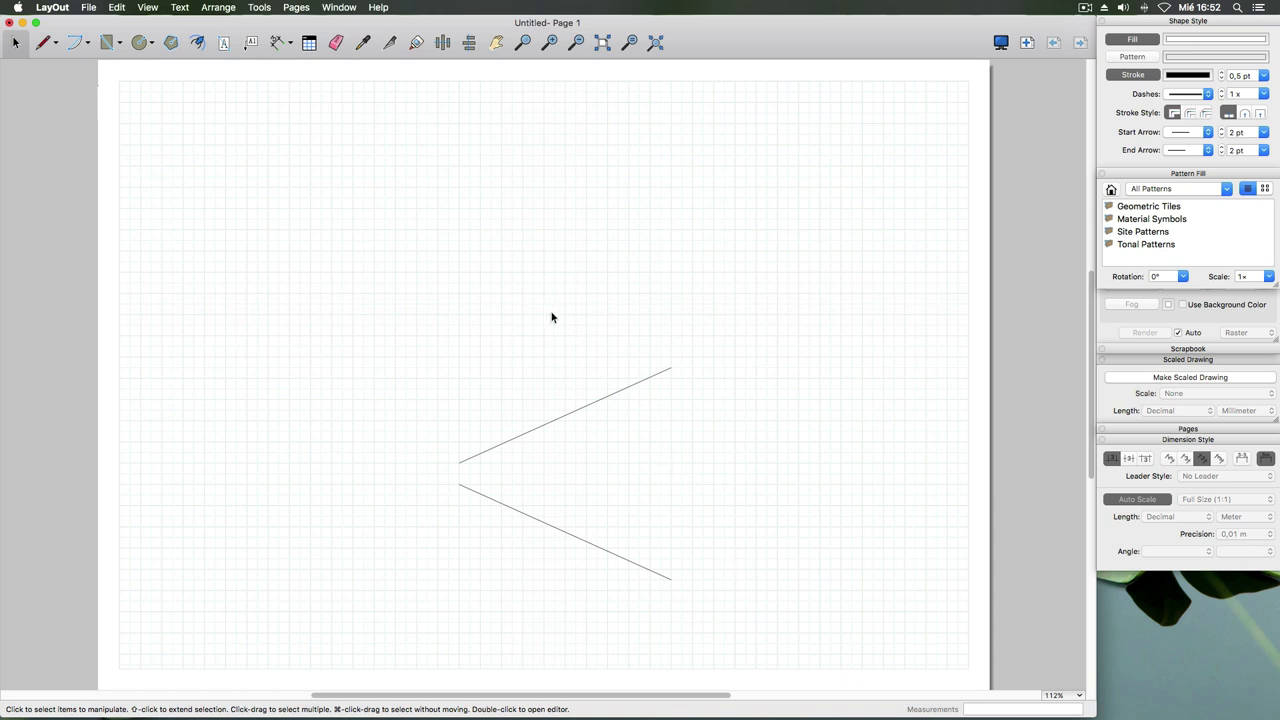
pyautogui.click(45, 43)
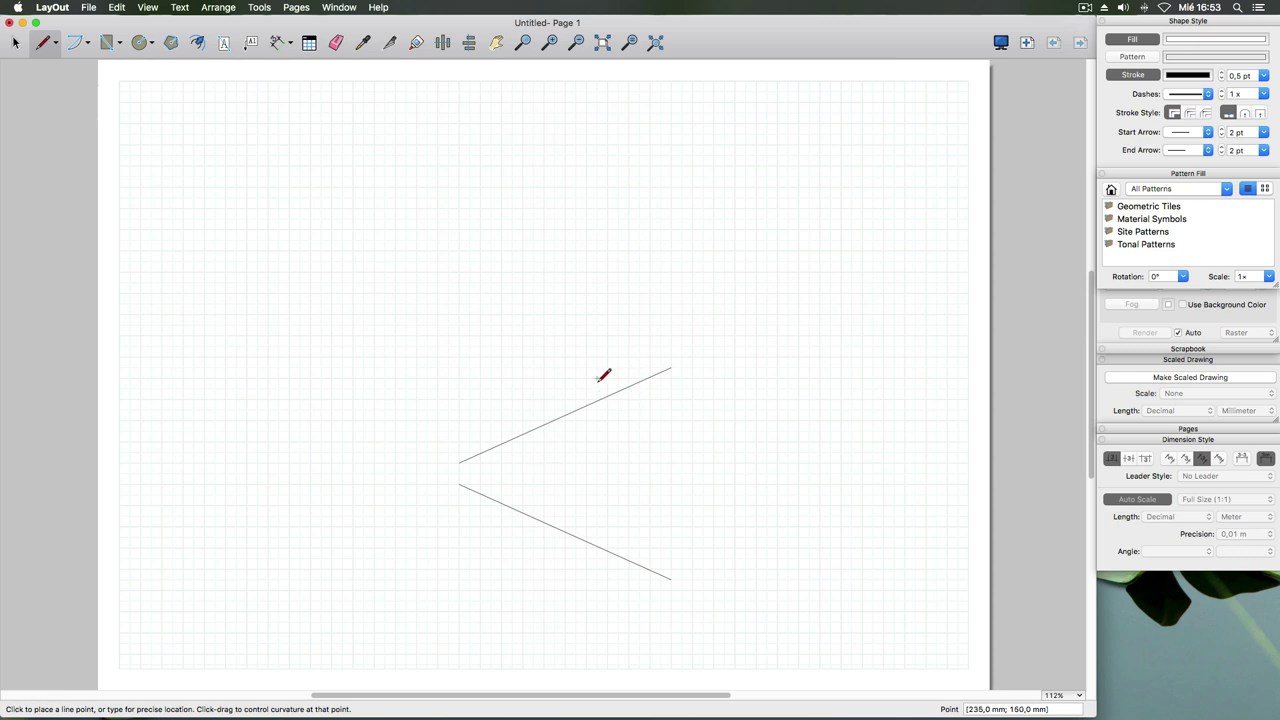
# - Box-select both angled lines and delete them
pyautogui.click(16, 46)
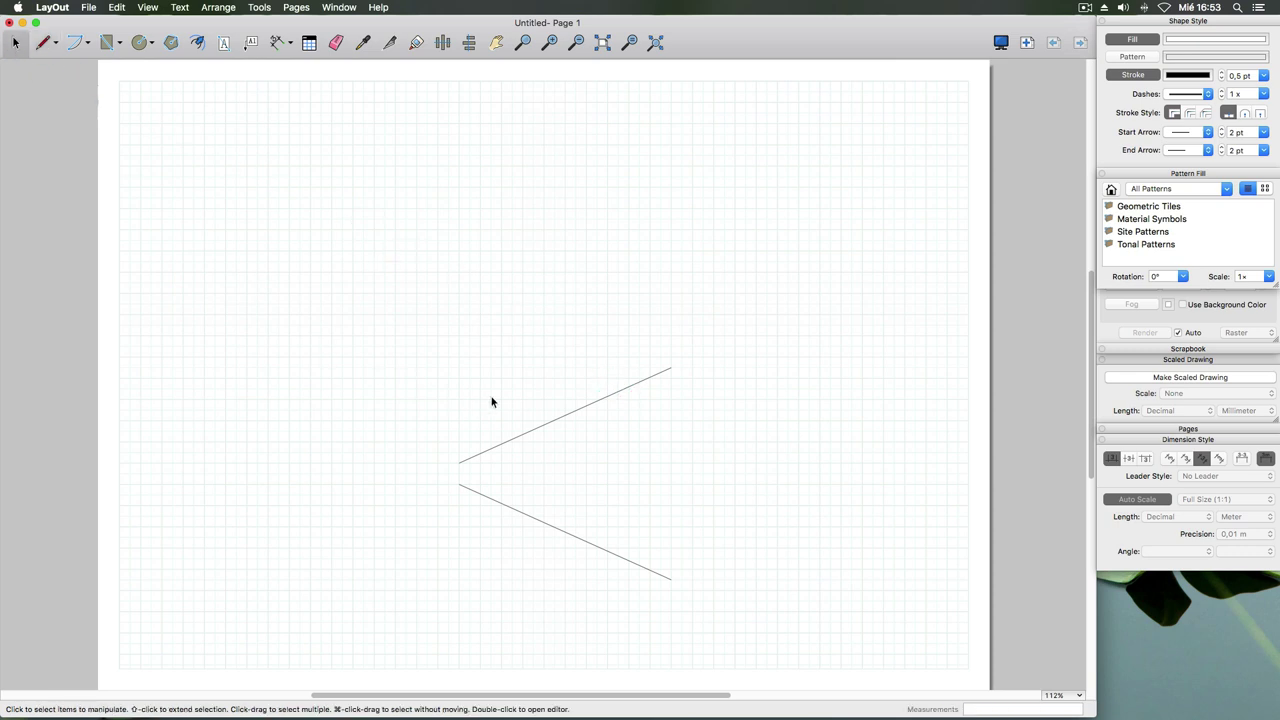
pyautogui.click(561, 415)
pyautogui.click(541, 523)
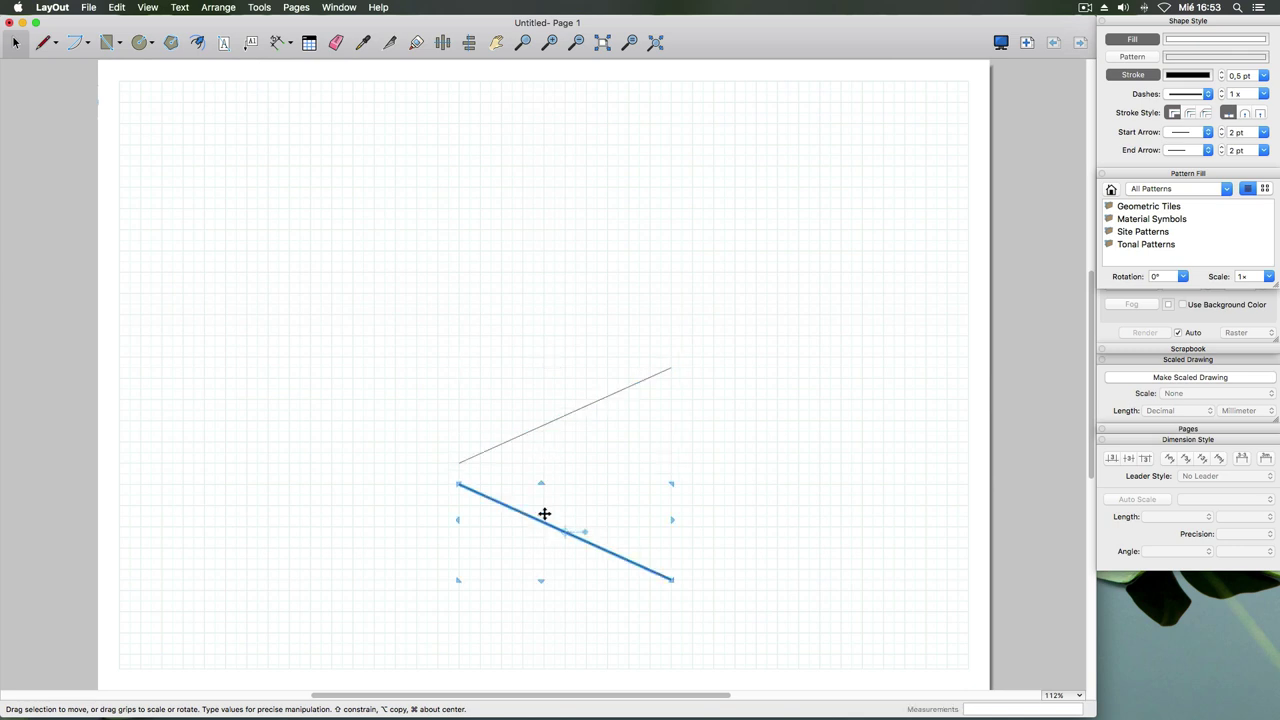
pyautogui.click(565, 418)
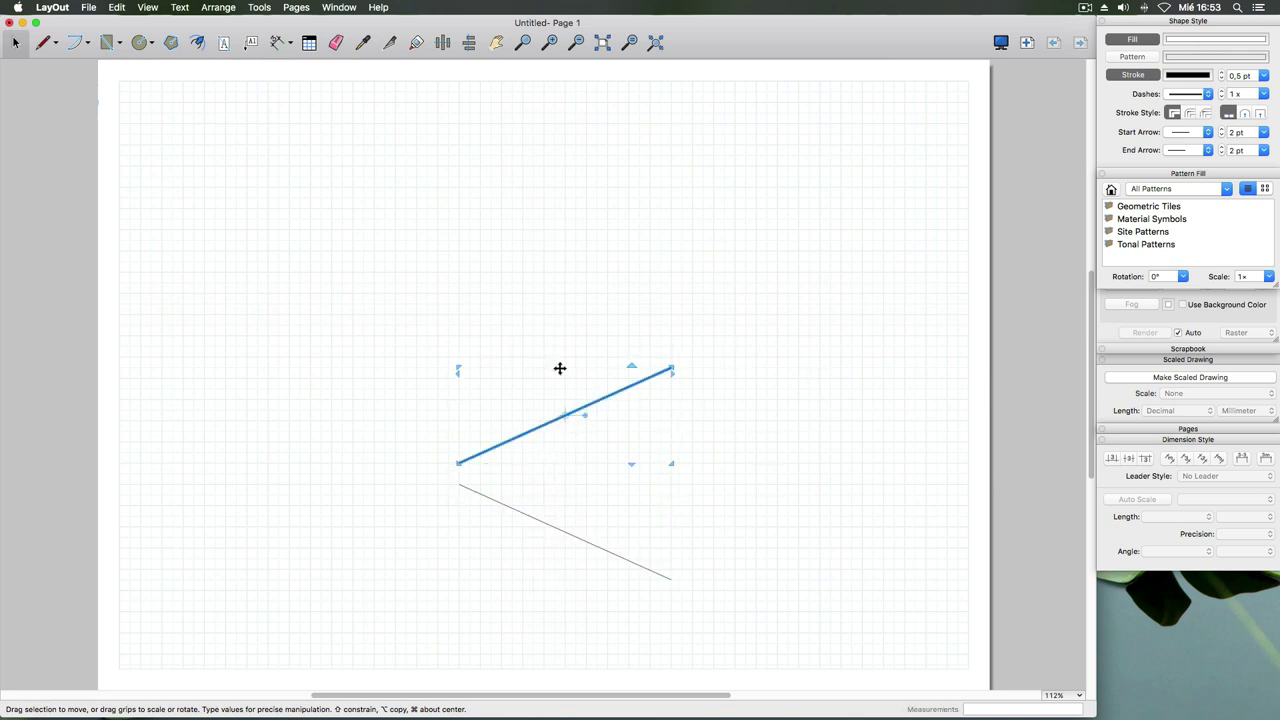
pyautogui.click(731, 433)
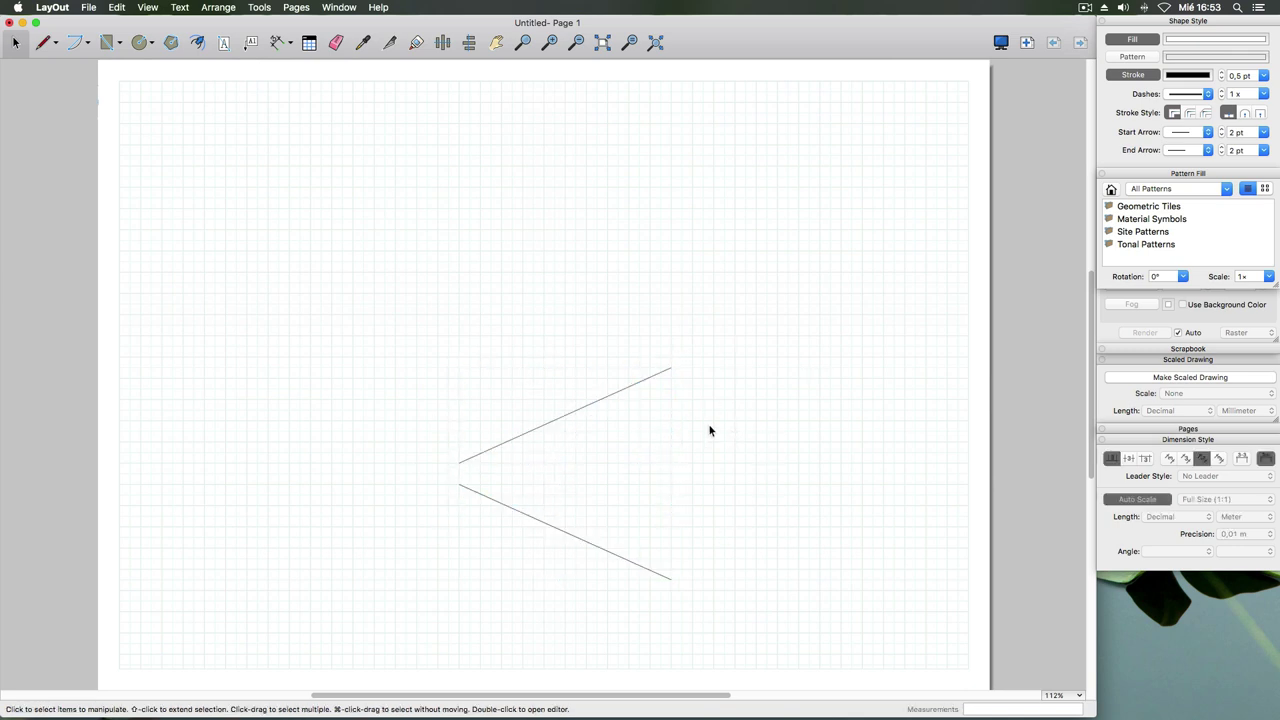
pyautogui.moveTo(383, 308); pyautogui.dragTo(752, 620)
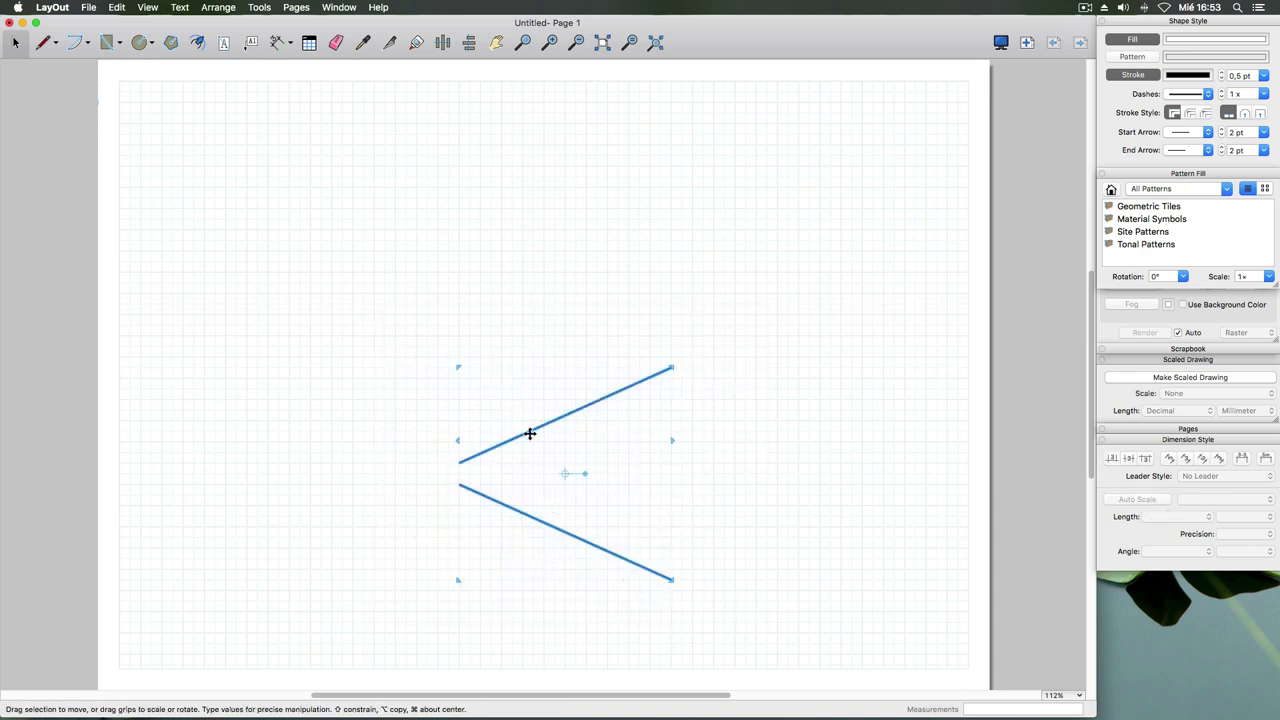
pyautogui.press('Delete')
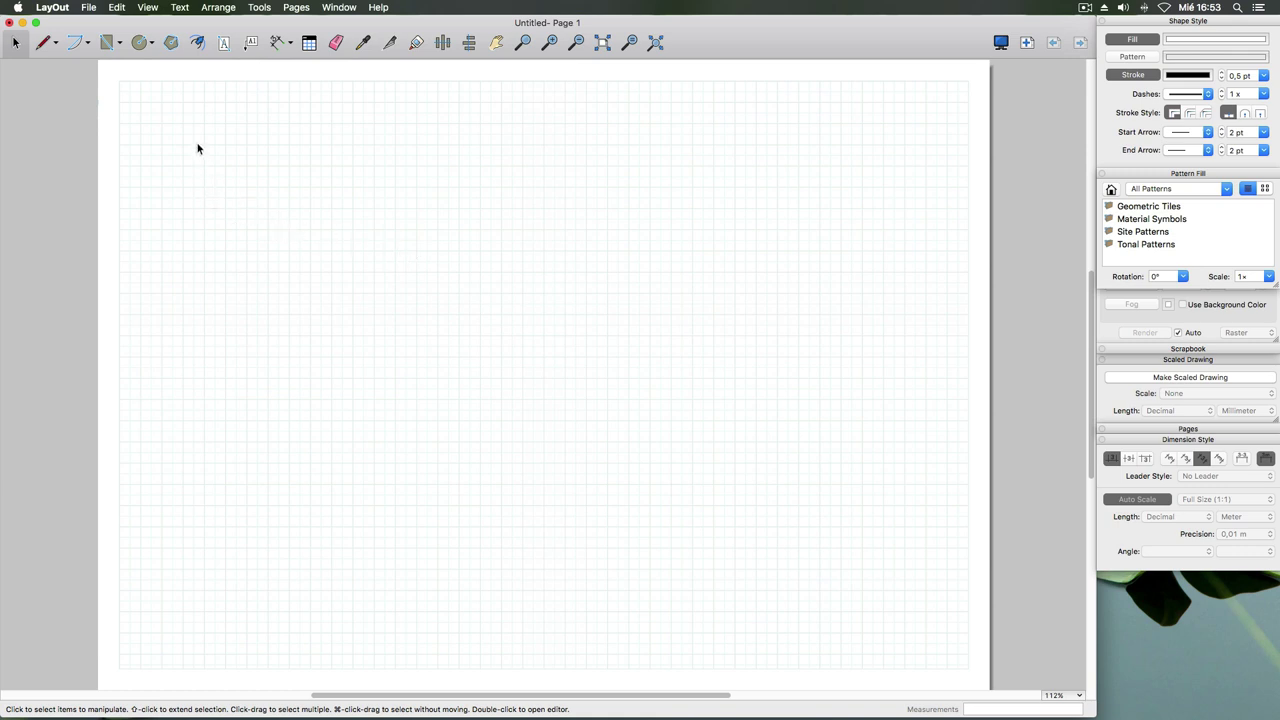
# - Draw a 100 × 50 mm rectangle starting near the page centre
pyautogui.click(105, 45)
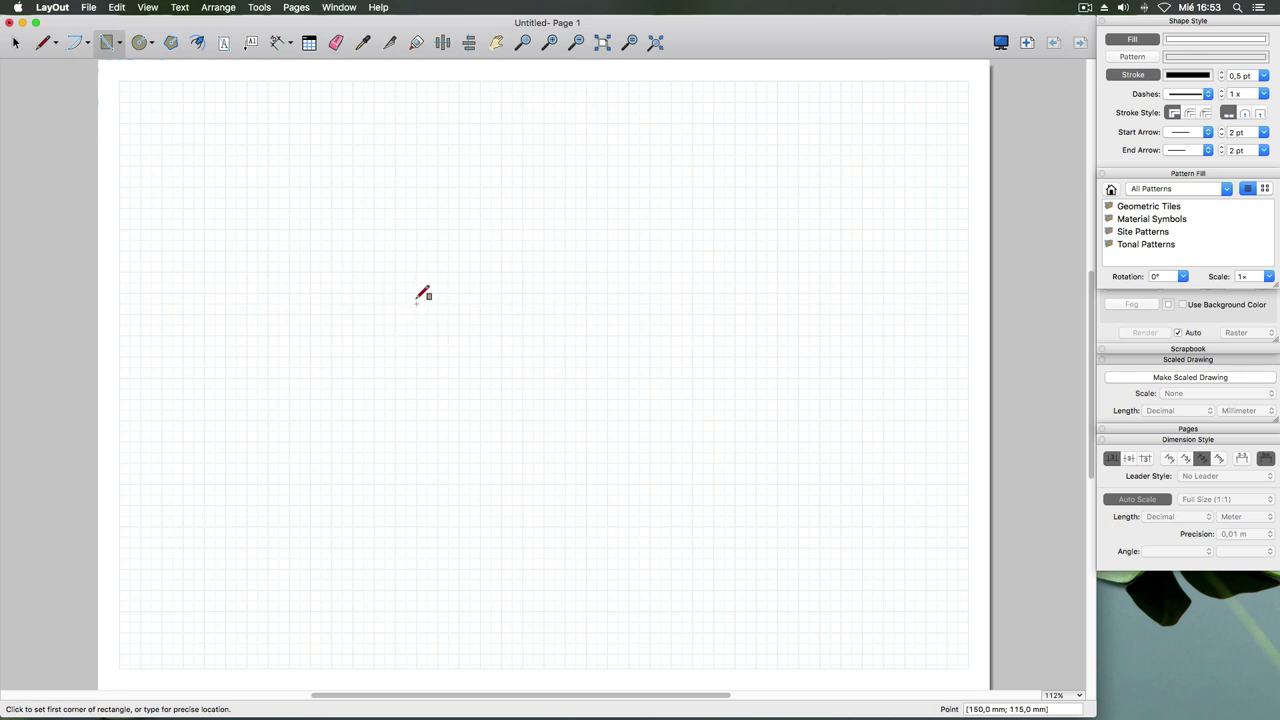
pyautogui.click(406, 292)
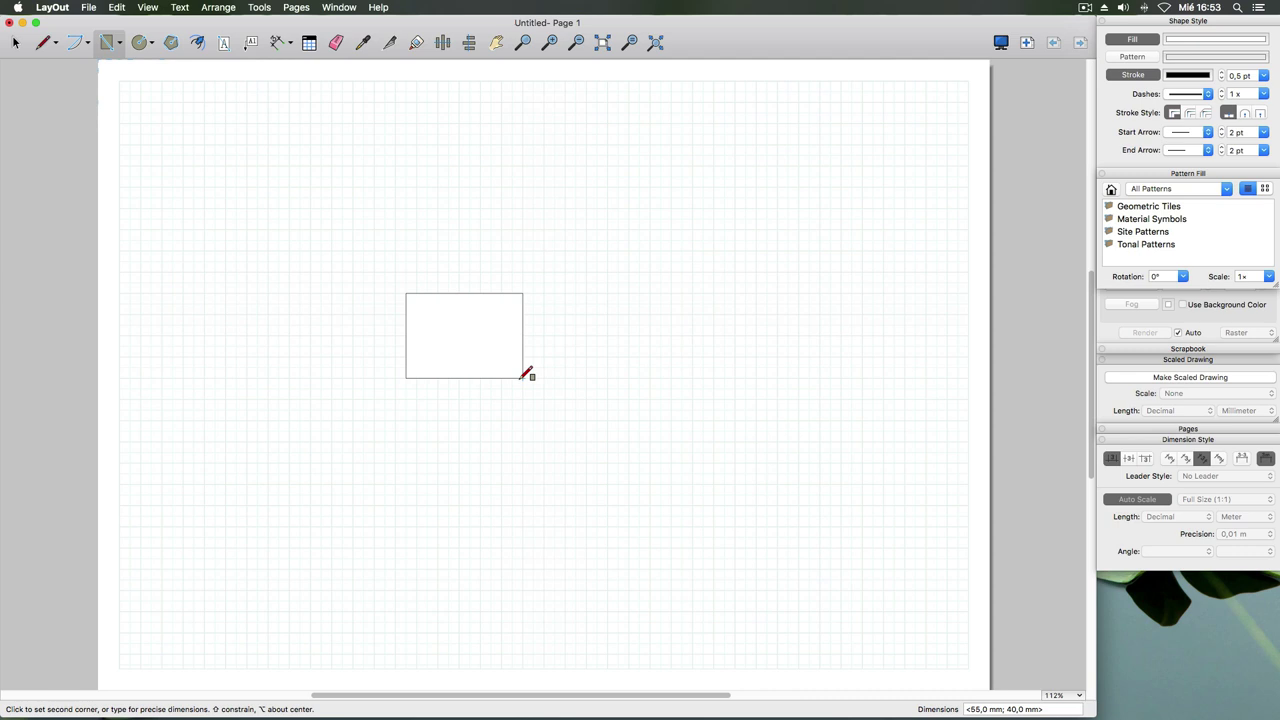
pyautogui.write('100;50')
pyautogui.press('Return')
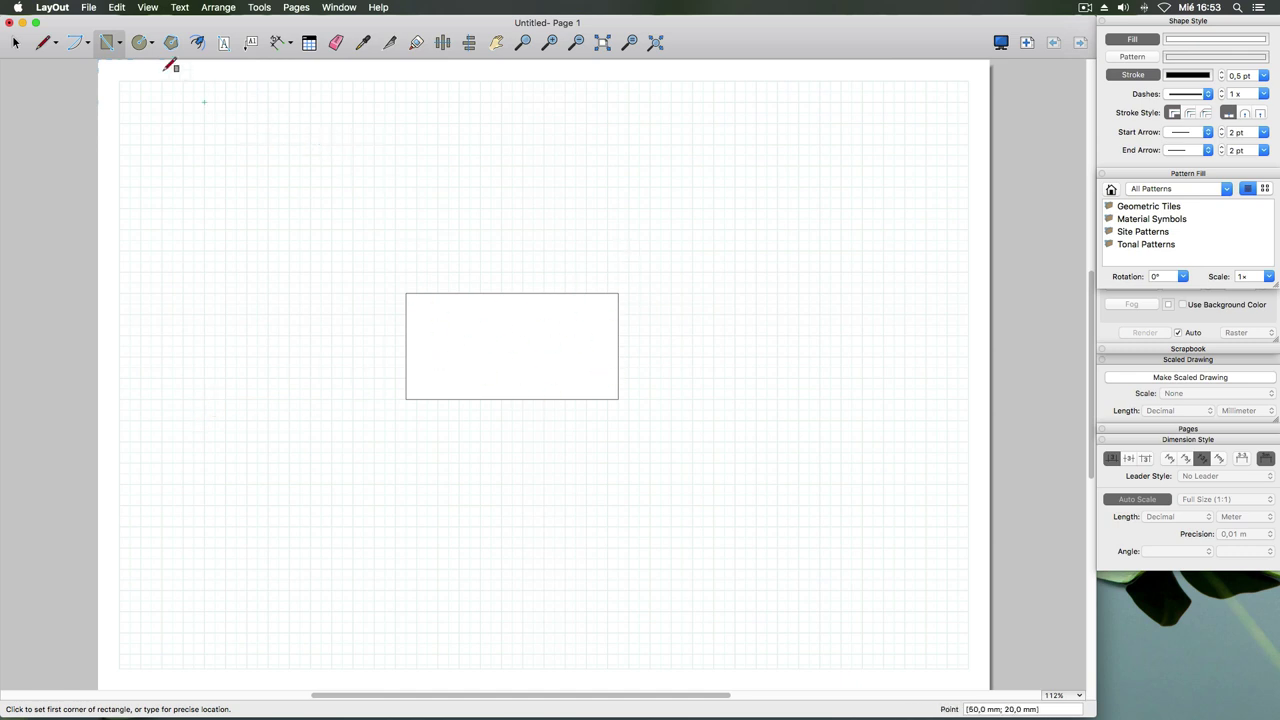
# - Draw a 65 mm rounded-corner square to the left of the rectangle
pyautogui.click(119, 49)
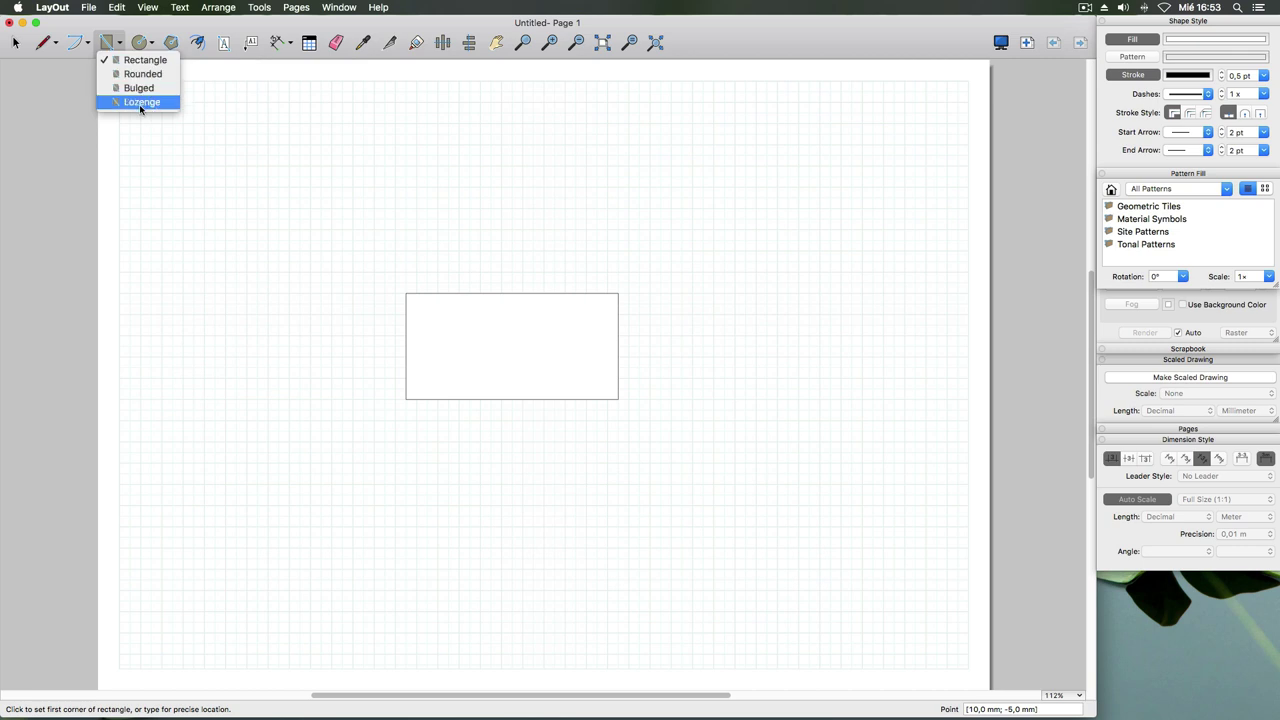
pyautogui.click(142, 74)
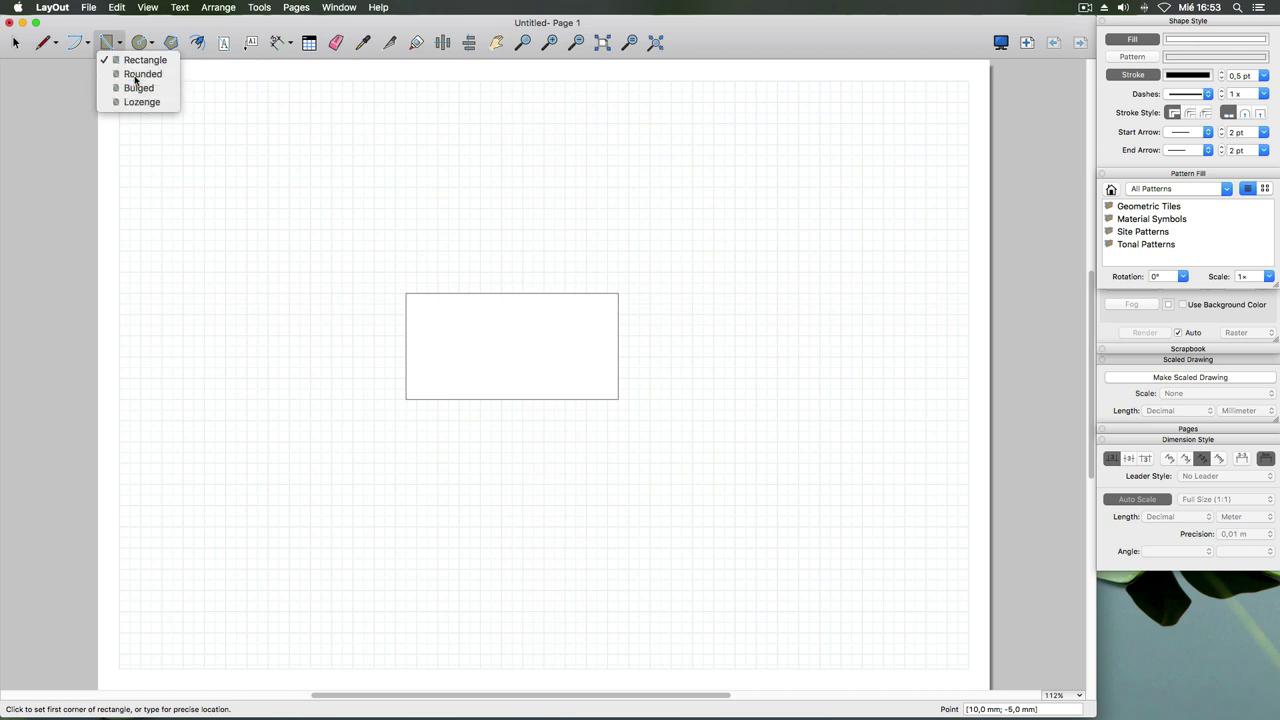
pyautogui.click(215, 315)
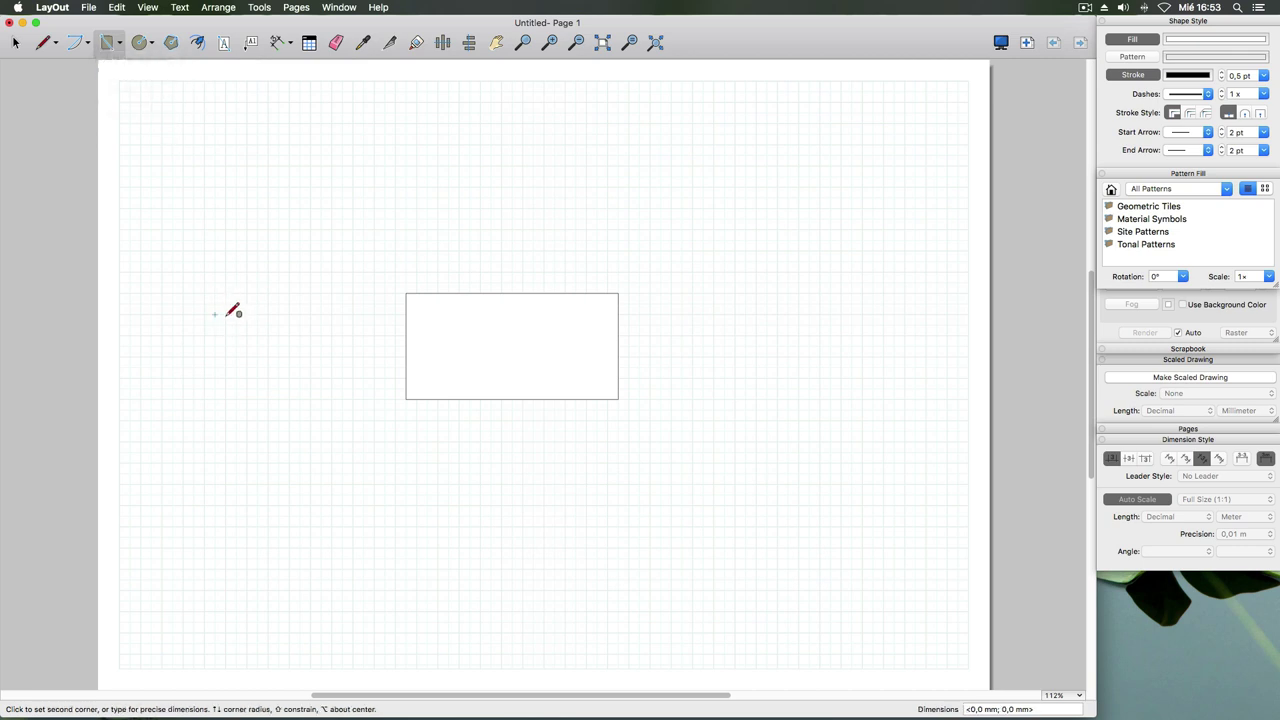
pyautogui.click(354, 451)
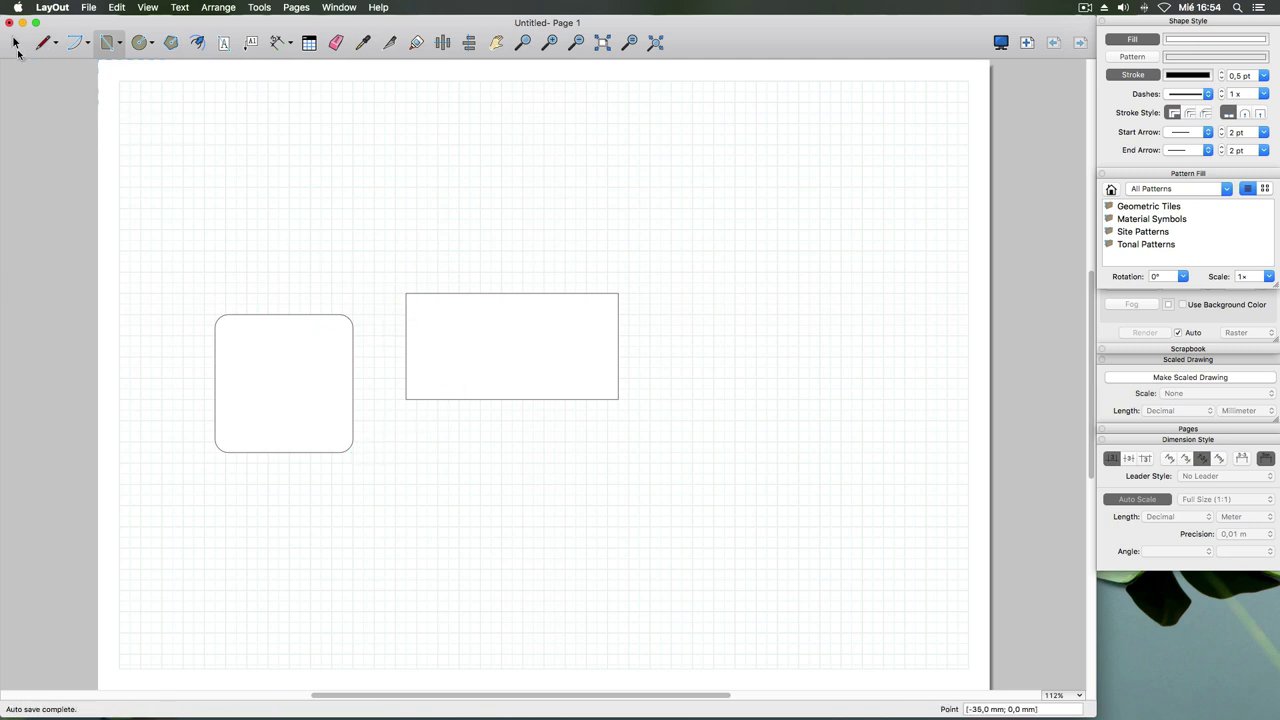
# - Delete the rounded square and draw a new rounded rectangle with typed dimensions in its place
pyautogui.click(15, 43)
pyautogui.click(277, 315)
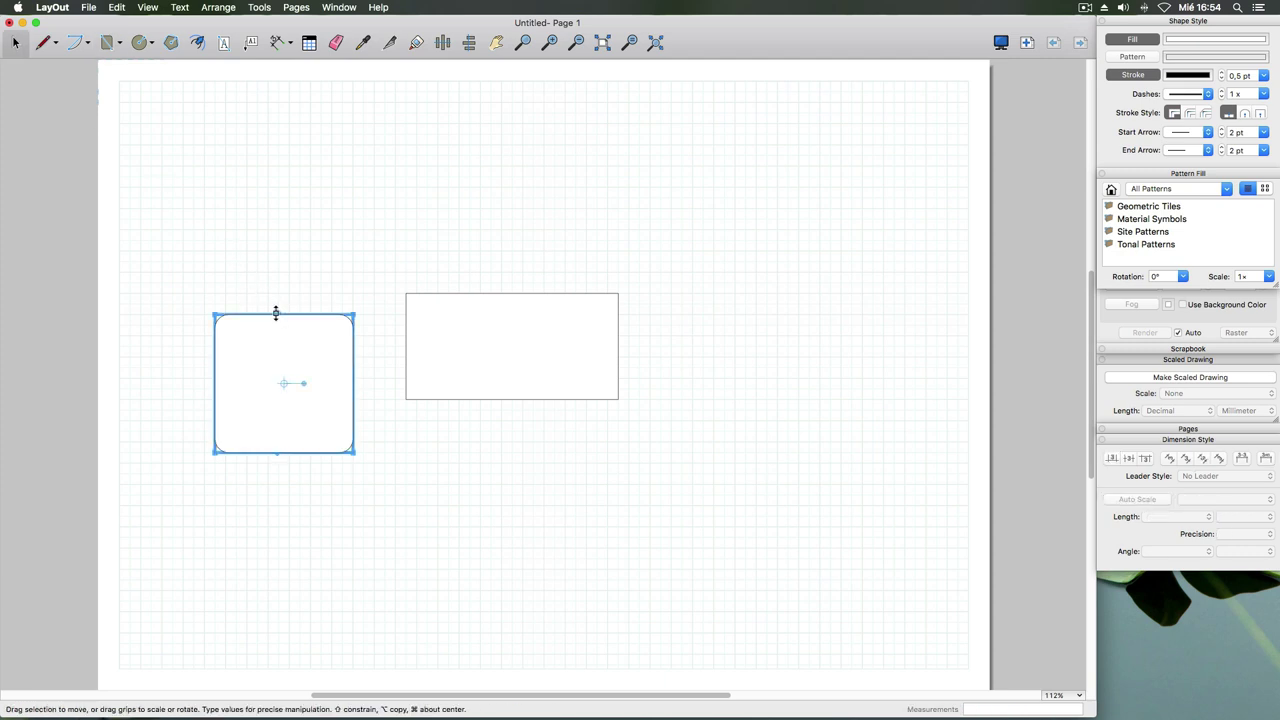
pyautogui.press('Delete')
pyautogui.click(108, 45)
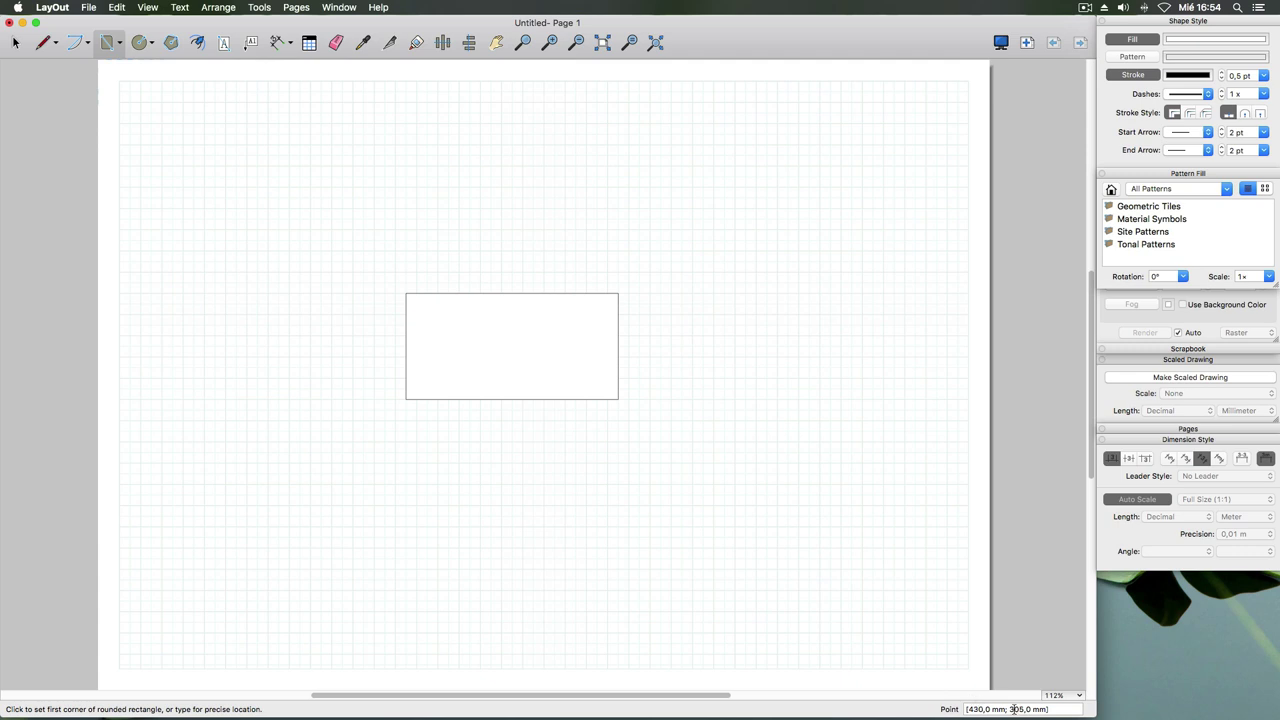
pyautogui.write('440')
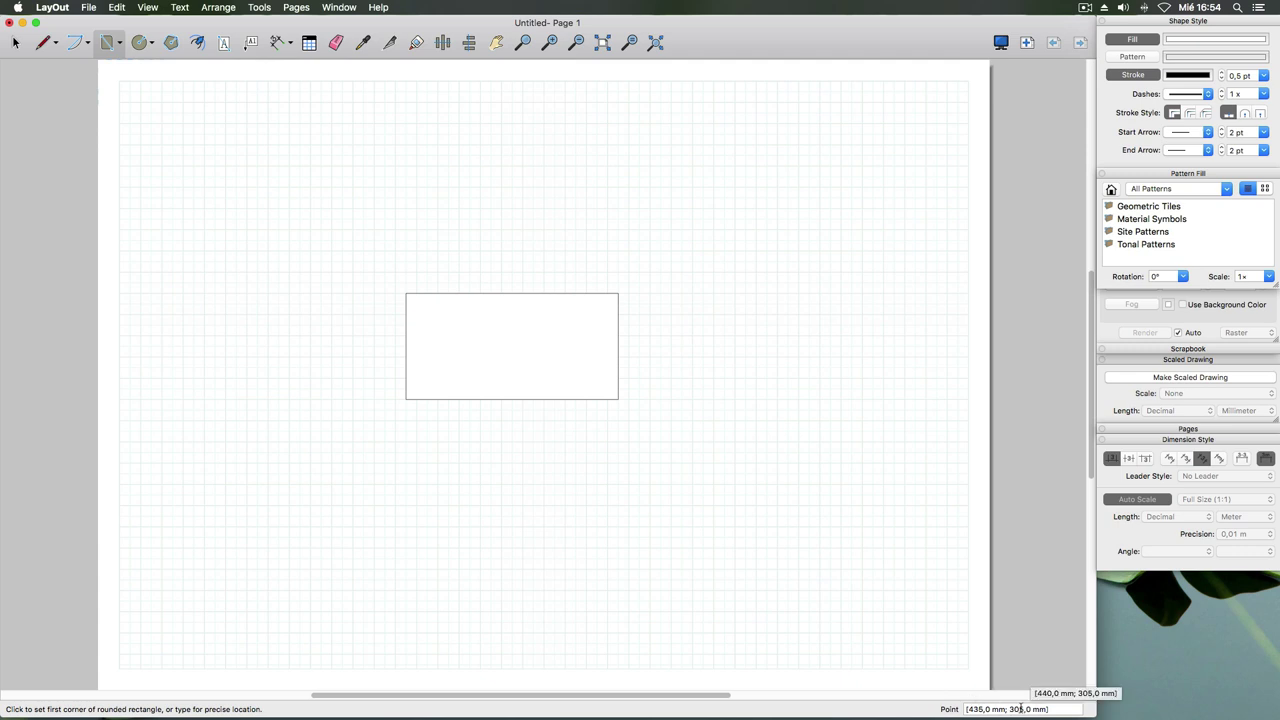
pyautogui.click(215, 294)
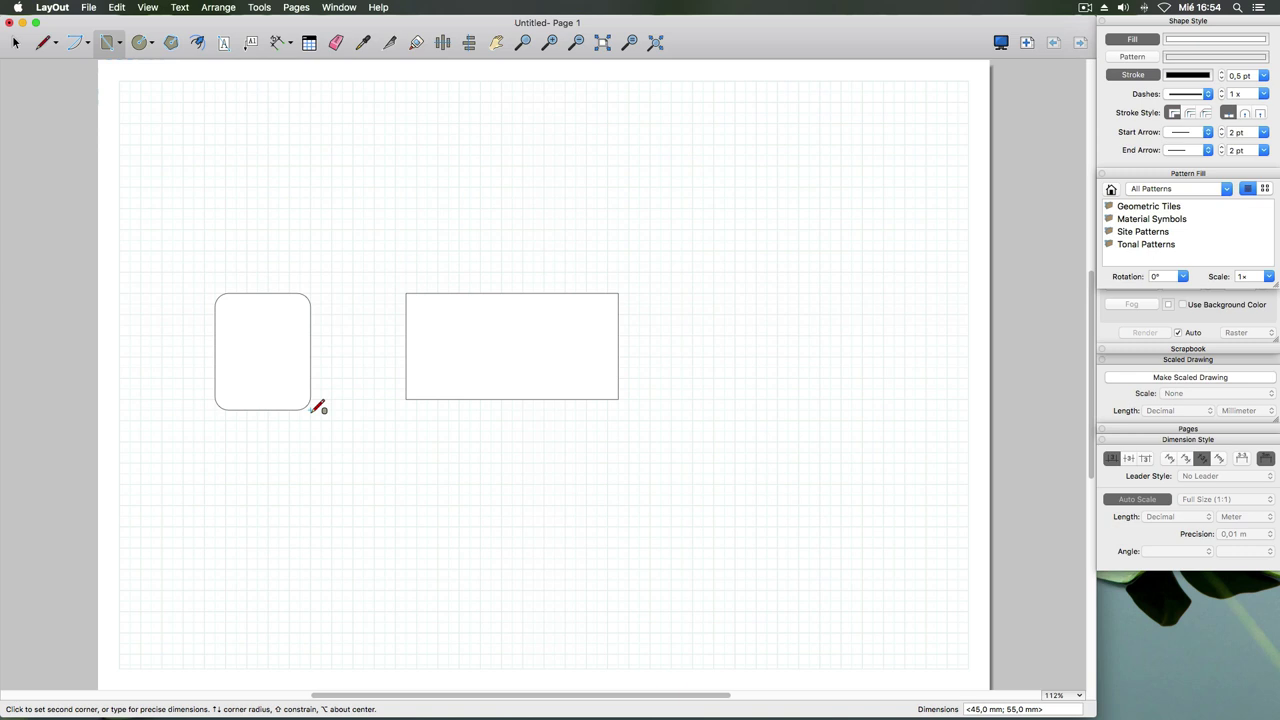
pyautogui.write('50;100')
pyautogui.press('Return')
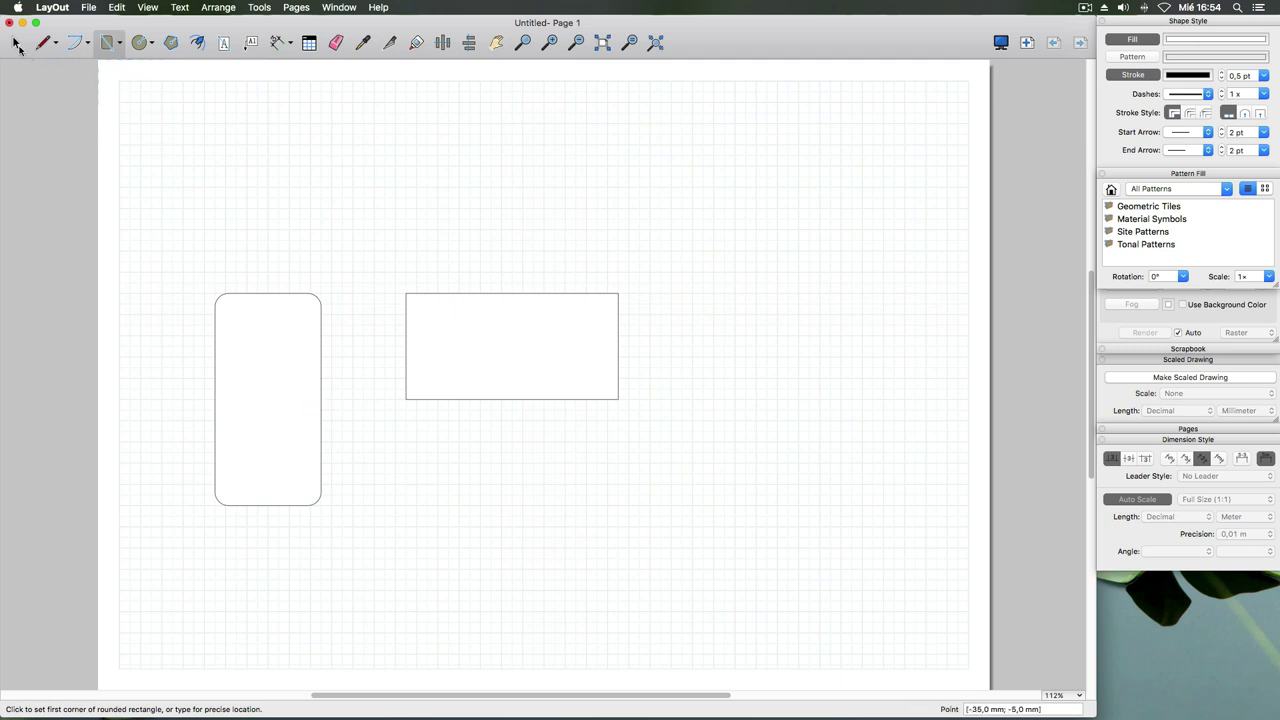
# - Stretch and reposition the new rounded rectangle into a tall shape beside the plain rectangle
pyautogui.click(17, 46)
pyautogui.click(223, 294)
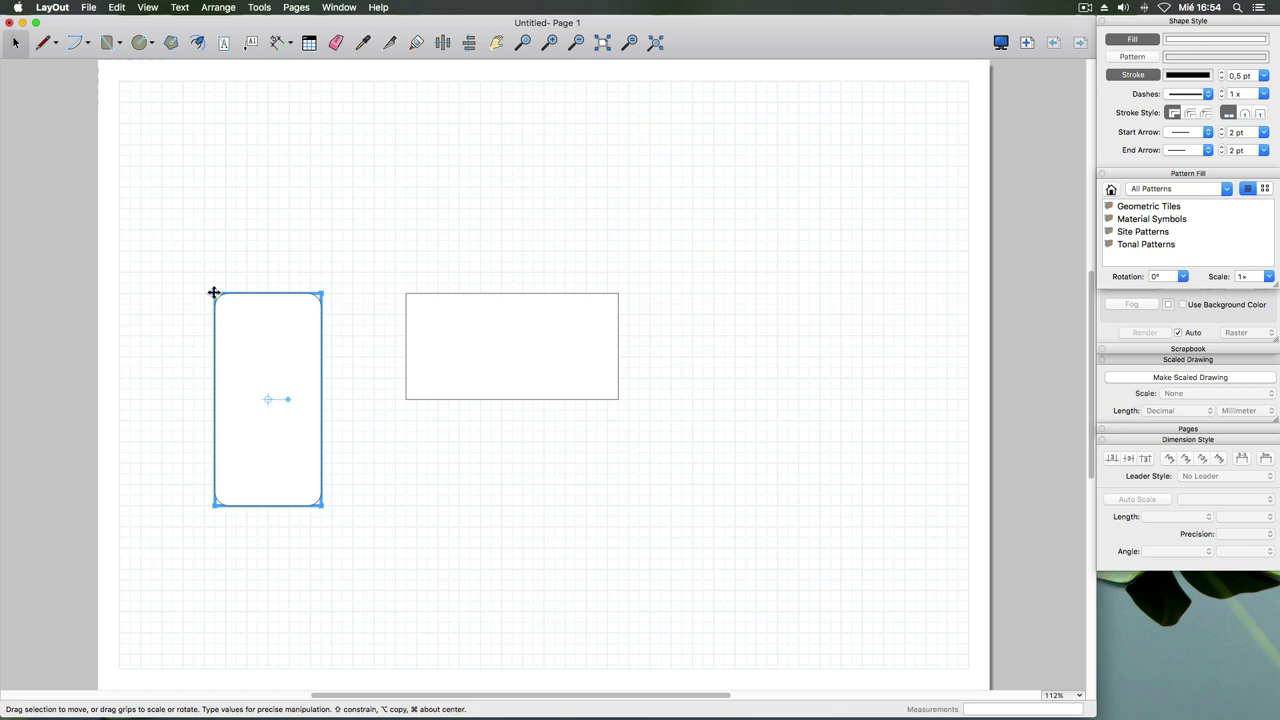
pyautogui.moveTo(320, 298); pyautogui.dragTo(315, 299)
pyautogui.moveTo(315, 298)
pyautogui.mouseDown()
pyautogui.moveTo(303, 311)
pyautogui.moveTo(320, 295)
pyautogui.mouseUp()
pyautogui.moveTo(230, 299); pyautogui.dragTo(229, 295)
pyautogui.click(16, 47)
pyautogui.click(219, 296)
pyautogui.moveTo(216, 295)
pyautogui.mouseDown()
pyautogui.moveTo(257, 296)
pyautogui.moveTo(193, 295)
pyautogui.mouseUp()
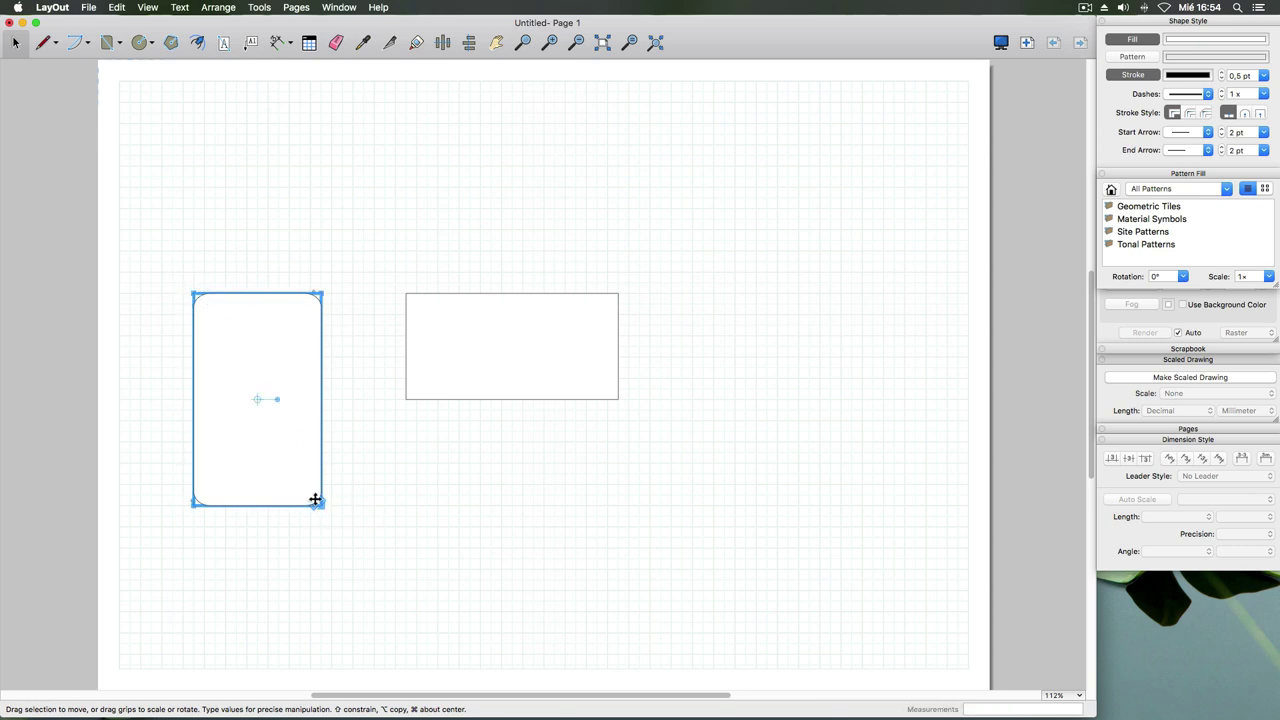
pyautogui.moveTo(315, 499)
pyautogui.mouseDown()
pyautogui.moveTo(323, 481)
pyautogui.moveTo(325, 512)
pyautogui.mouseUp()
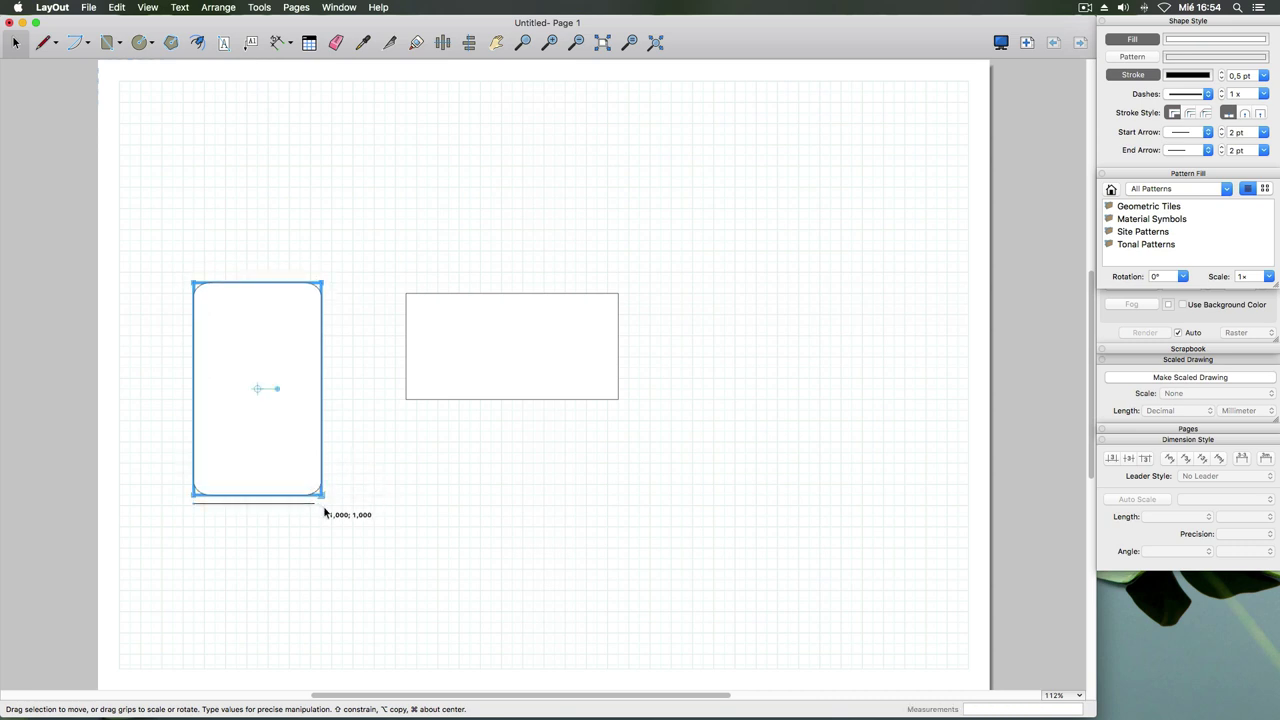
pyautogui.click(274, 505)
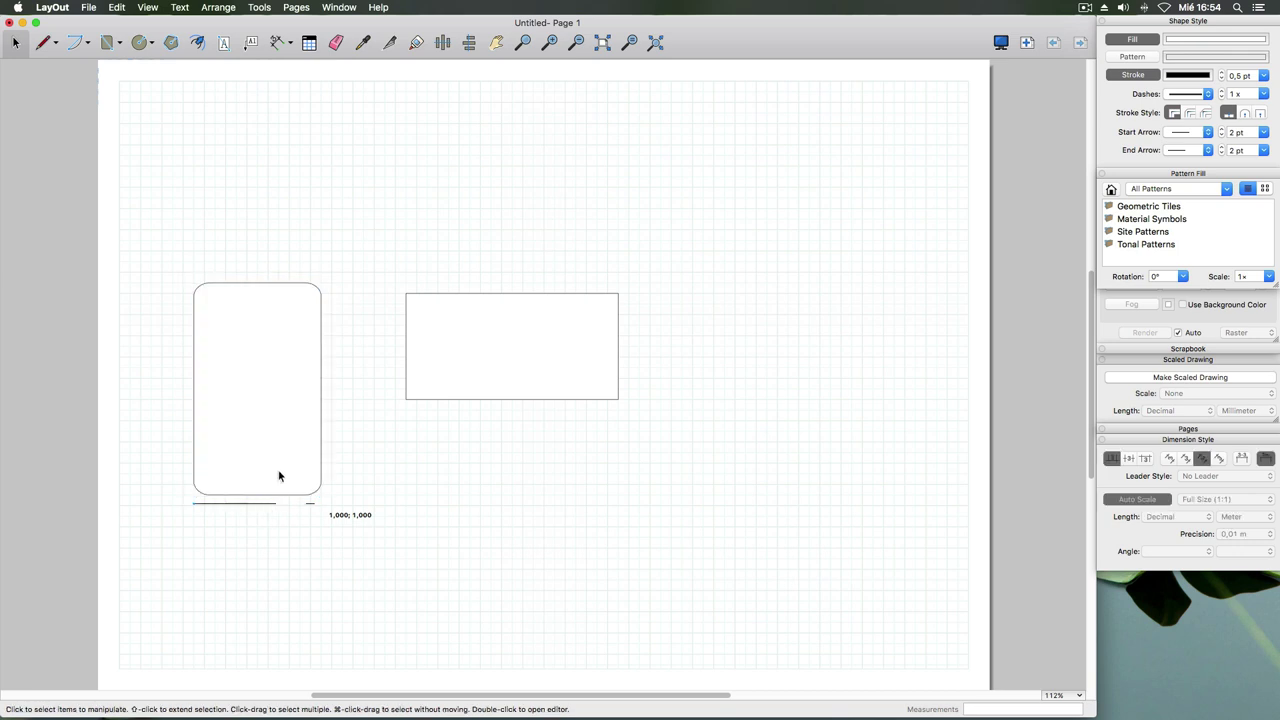
pyautogui.click(120, 45)
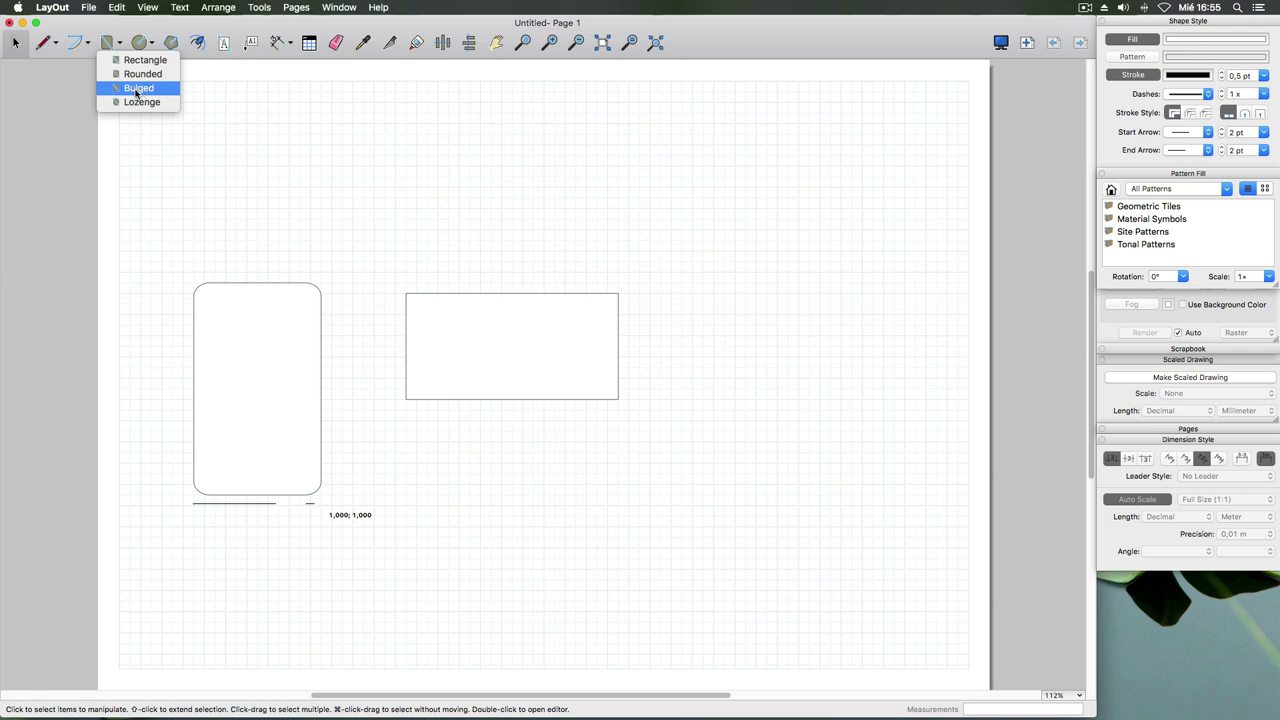
# - Draw a bulged rectangle to the right of the plain rectangle
pyautogui.click(138, 88)
pyautogui.click(681, 303)
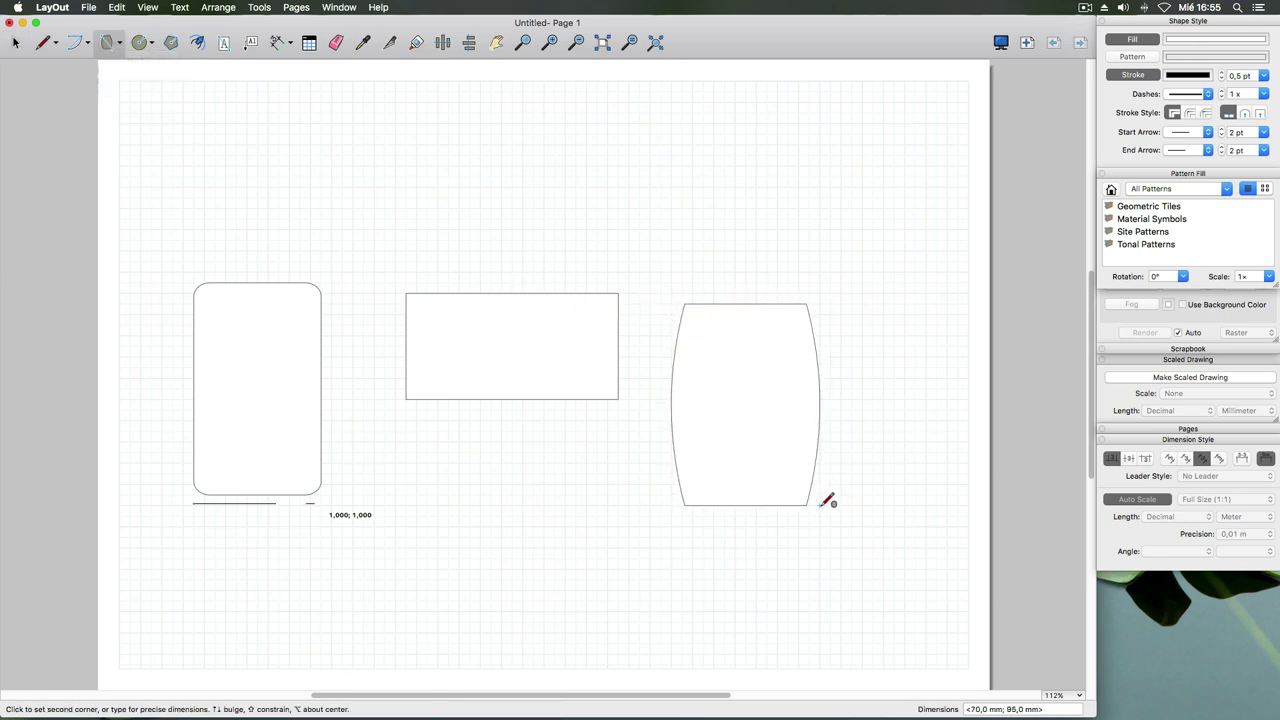
pyautogui.click(823, 505)
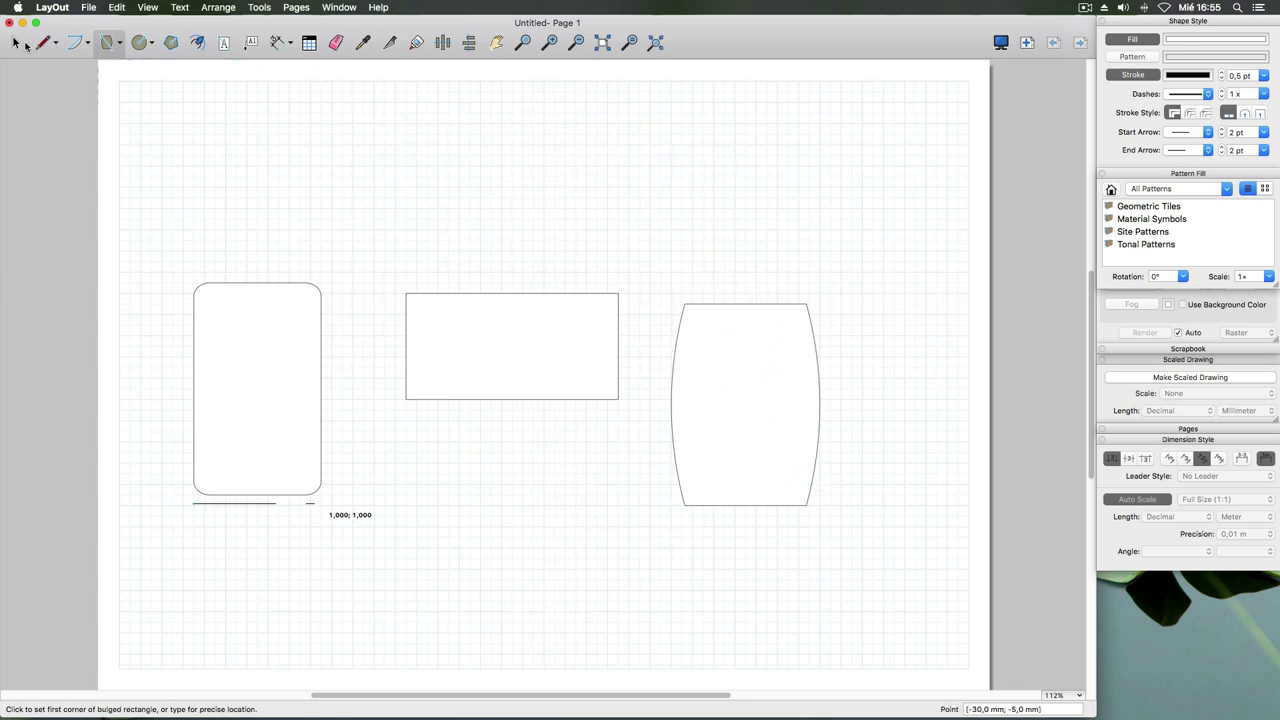
pyautogui.click(22, 44)
pyautogui.click(680, 333)
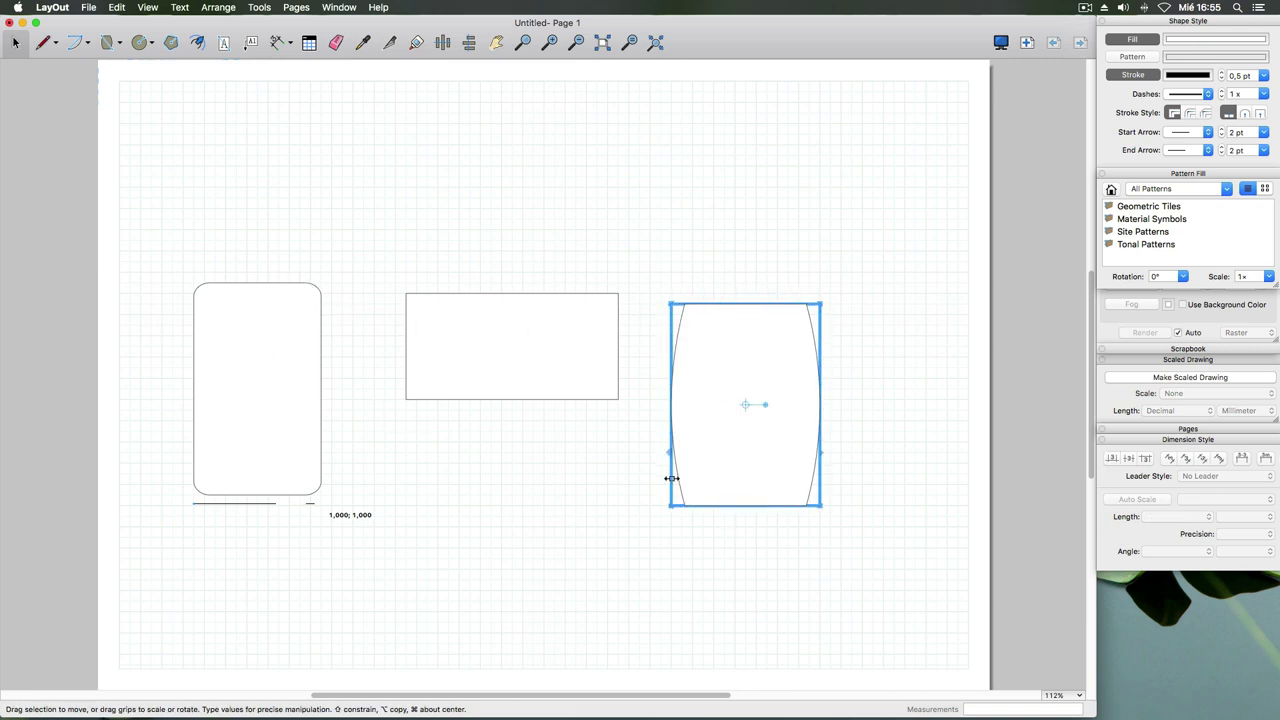
# - Draw two overlapping lozenge shapes along the top of the page
pyautogui.click(120, 46)
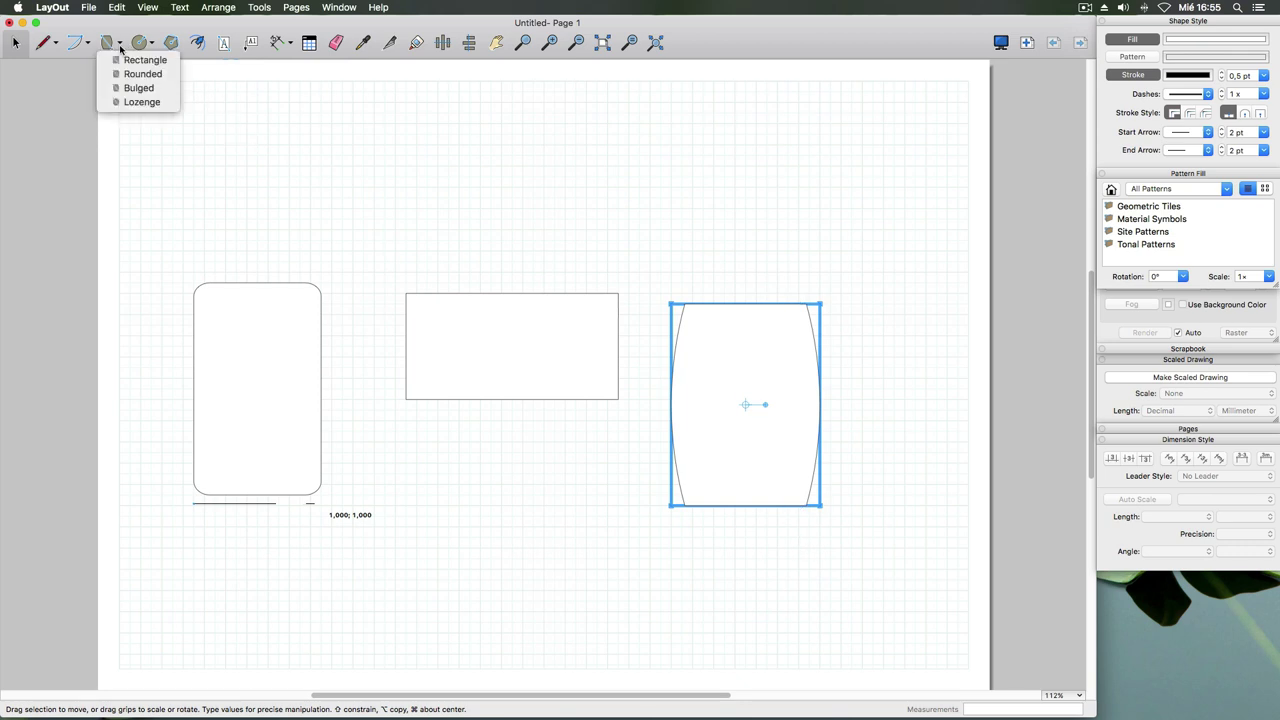
pyautogui.click(137, 103)
pyautogui.click(320, 144)
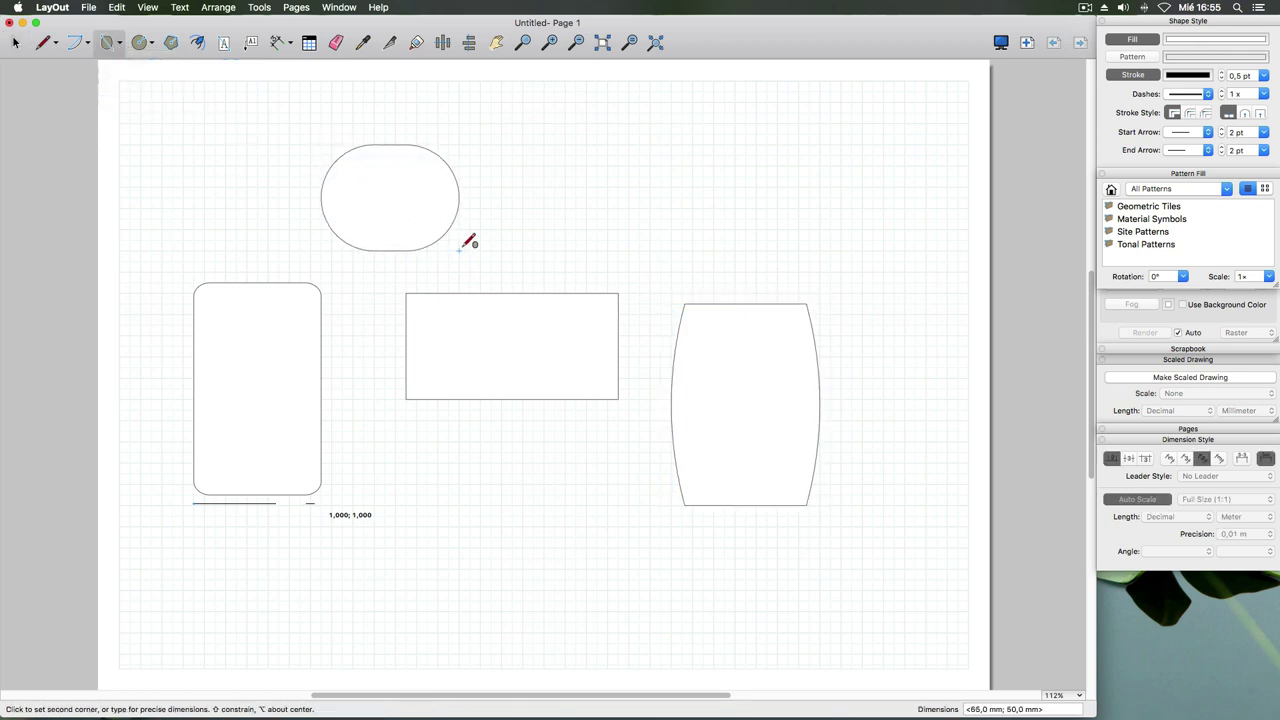
pyautogui.click(586, 250)
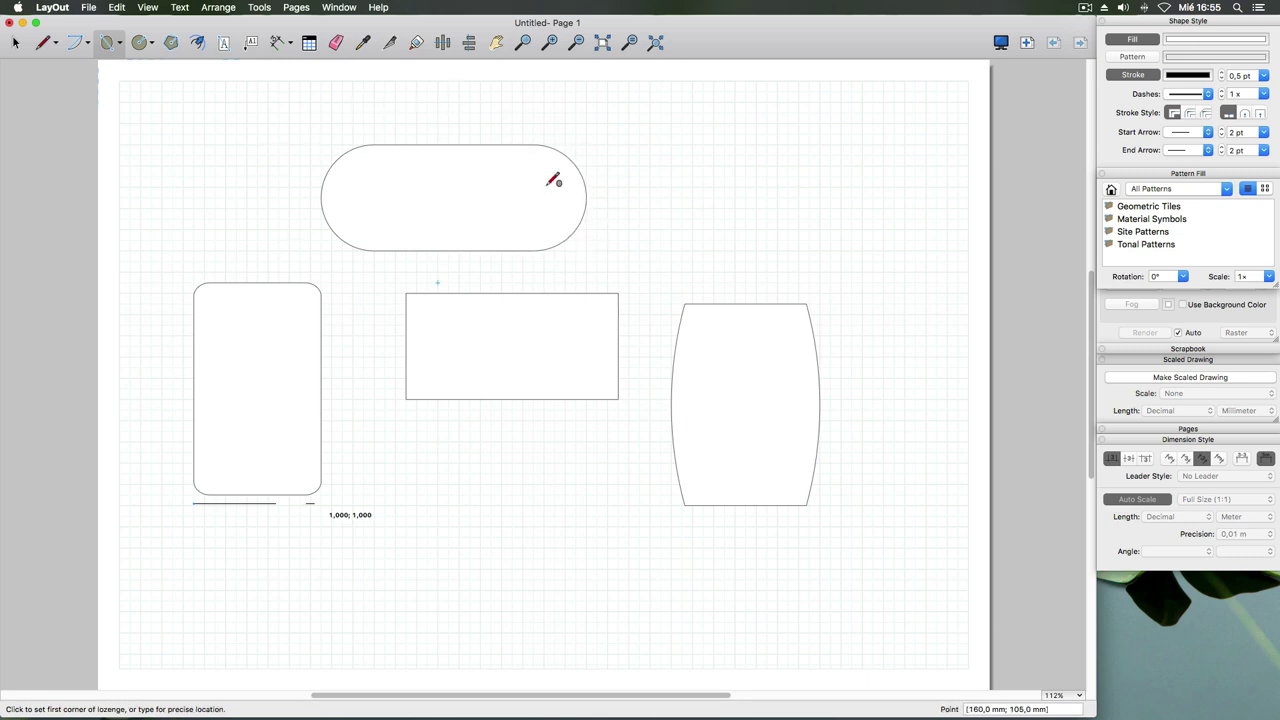
pyautogui.click(172, 165)
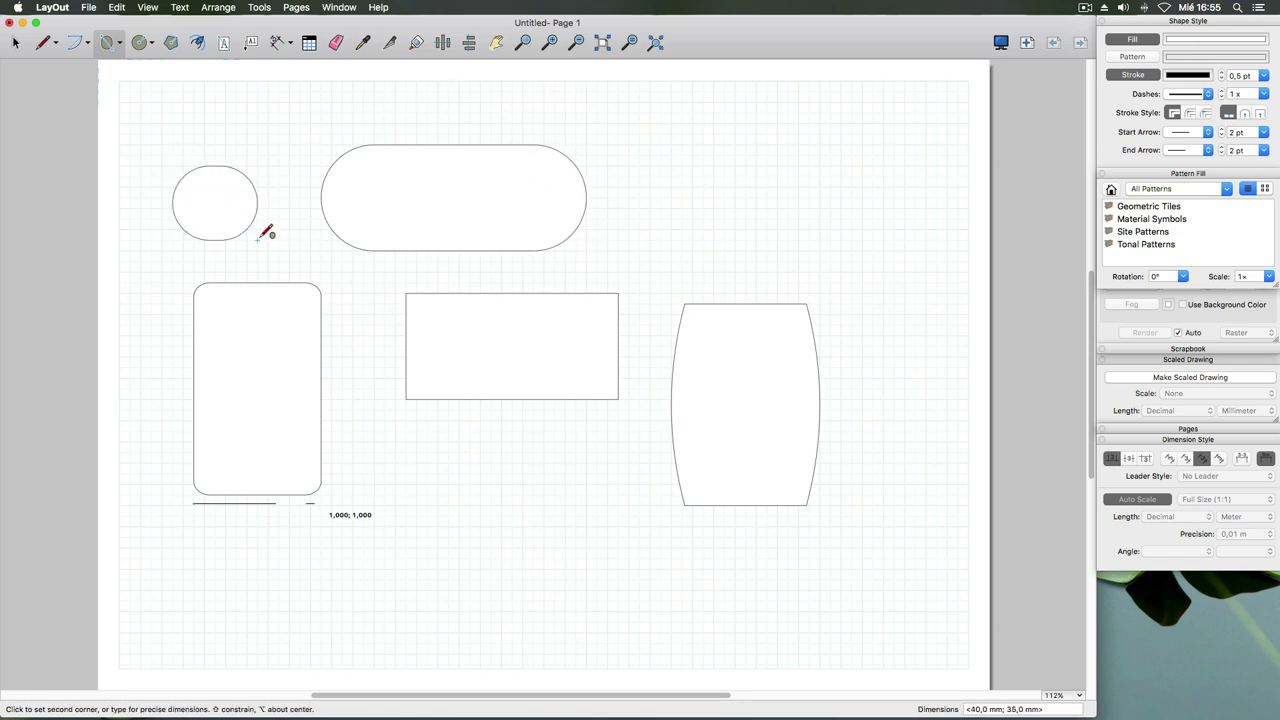
pyautogui.click(438, 250)
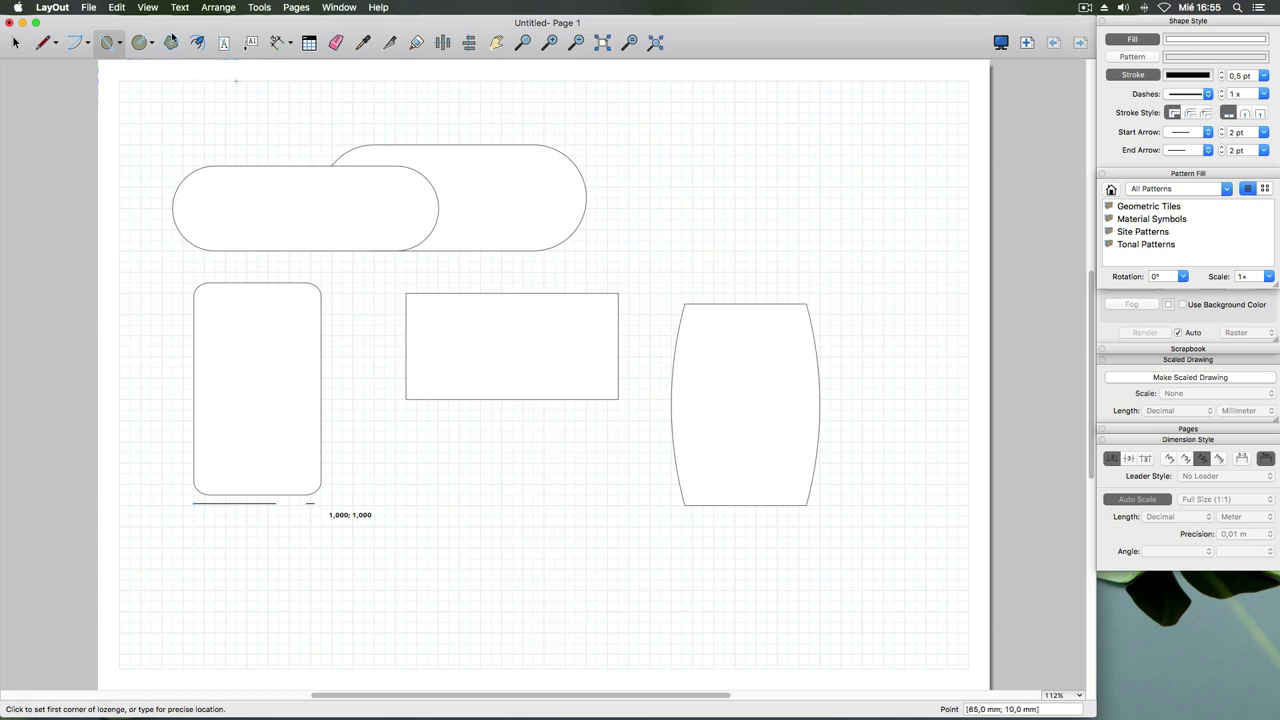
# - Delete both lozenges, the bulged rectangle and the rounded rectangle
pyautogui.press('space')
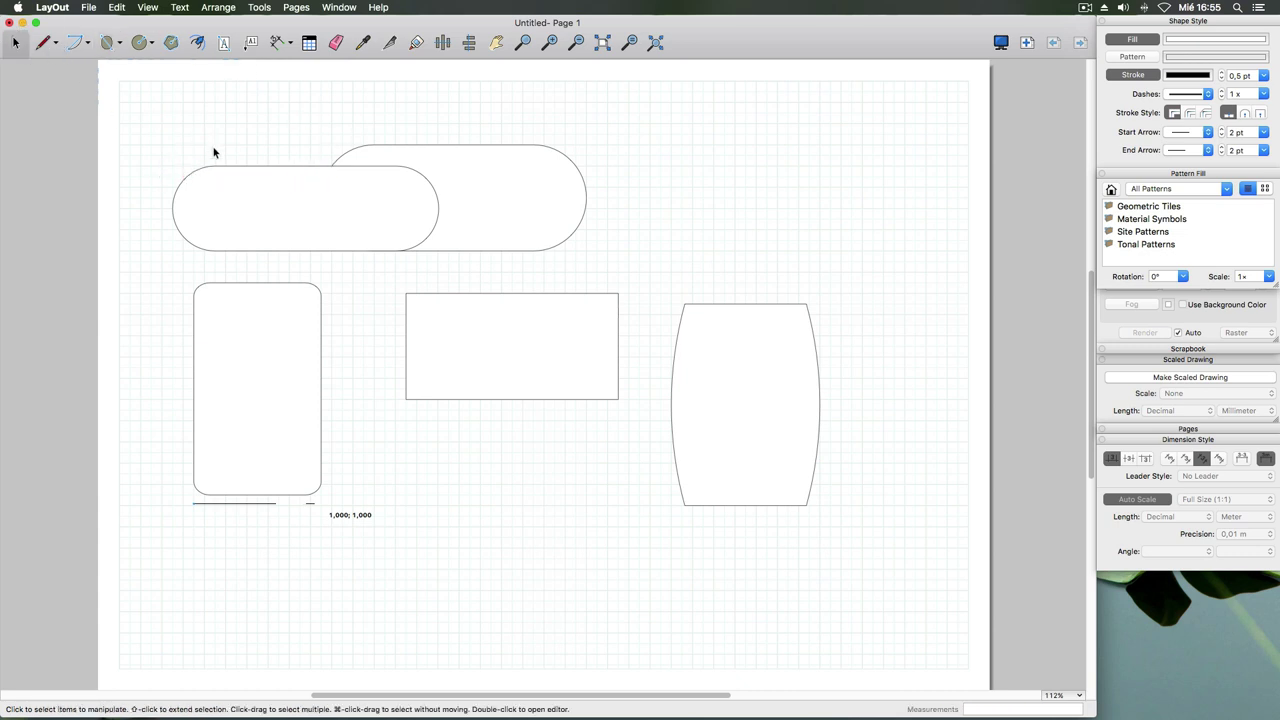
pyautogui.click(205, 167)
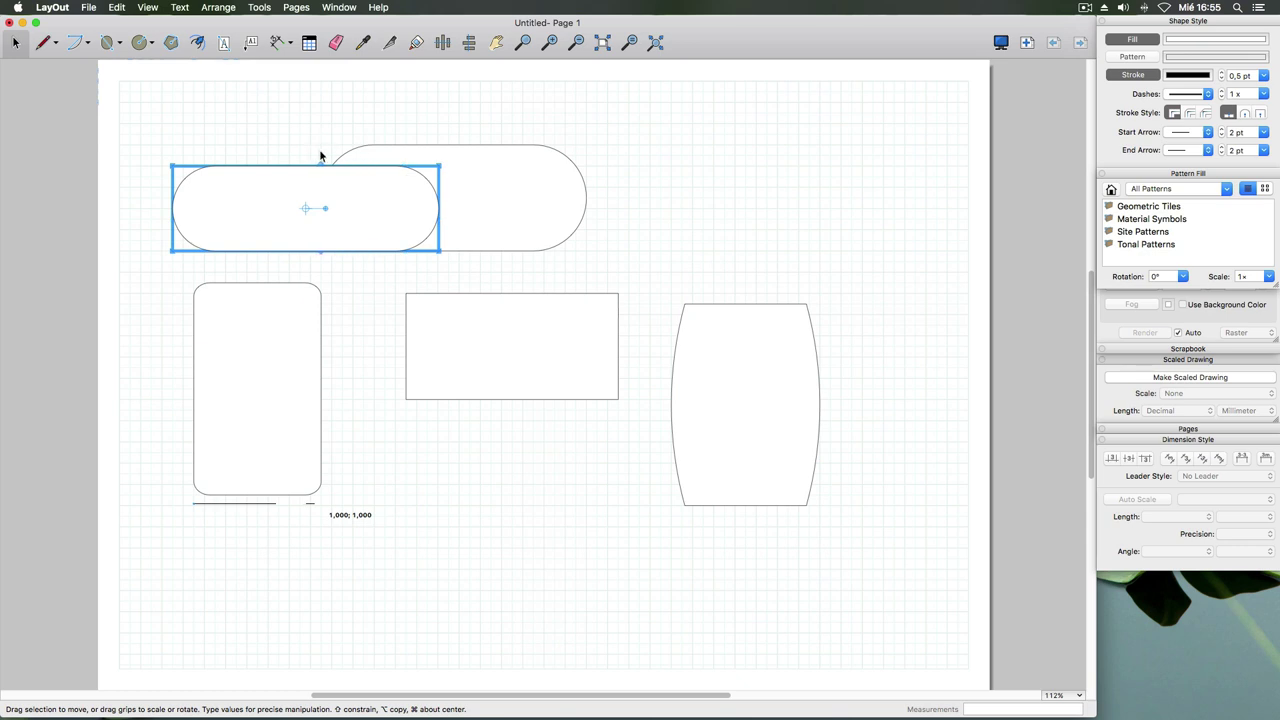
pyautogui.press('Delete')
pyautogui.click(385, 145)
pyautogui.press('Delete')
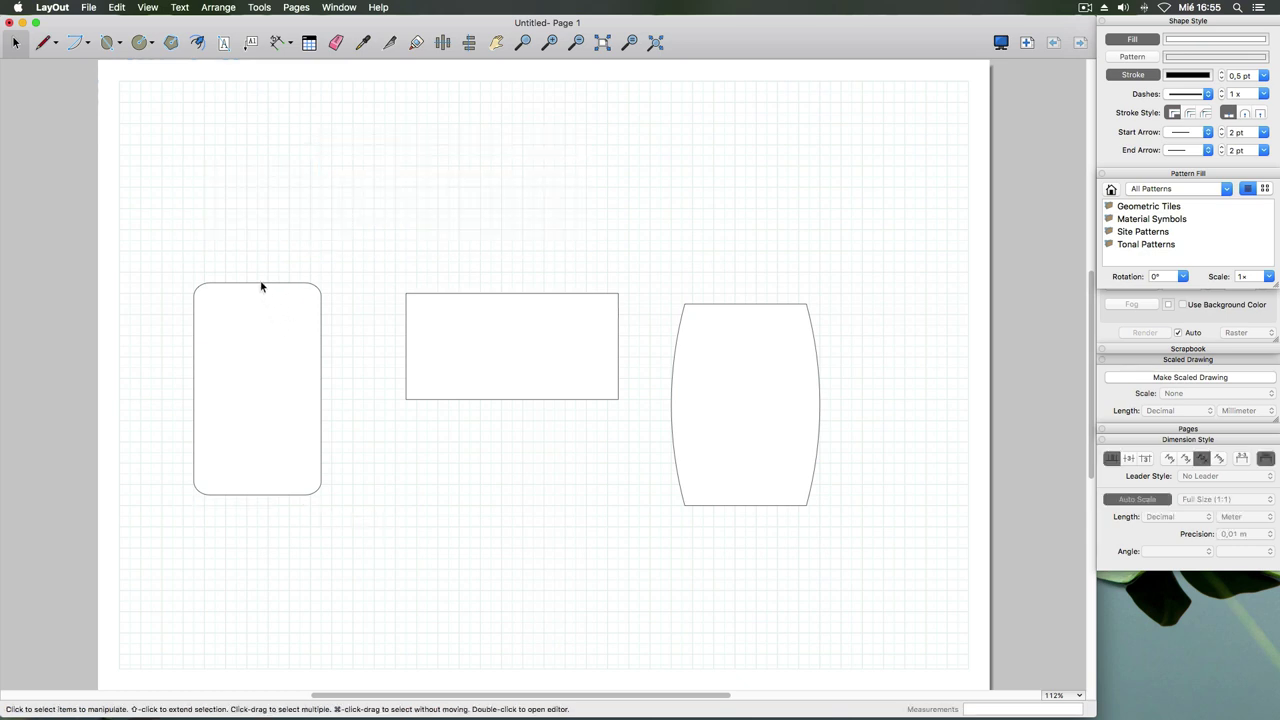
pyautogui.click(261, 284)
pyautogui.click(681, 331)
pyautogui.press('Delete')
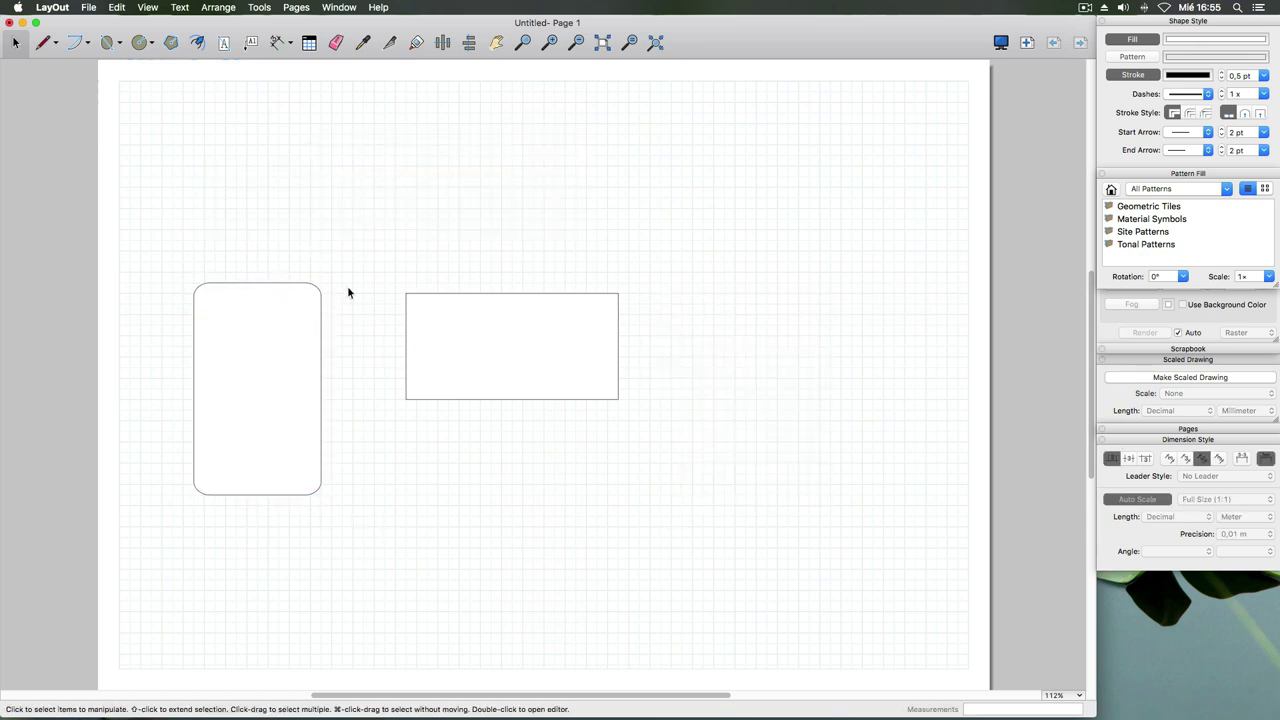
pyautogui.click(260, 371)
pyautogui.press('Delete')
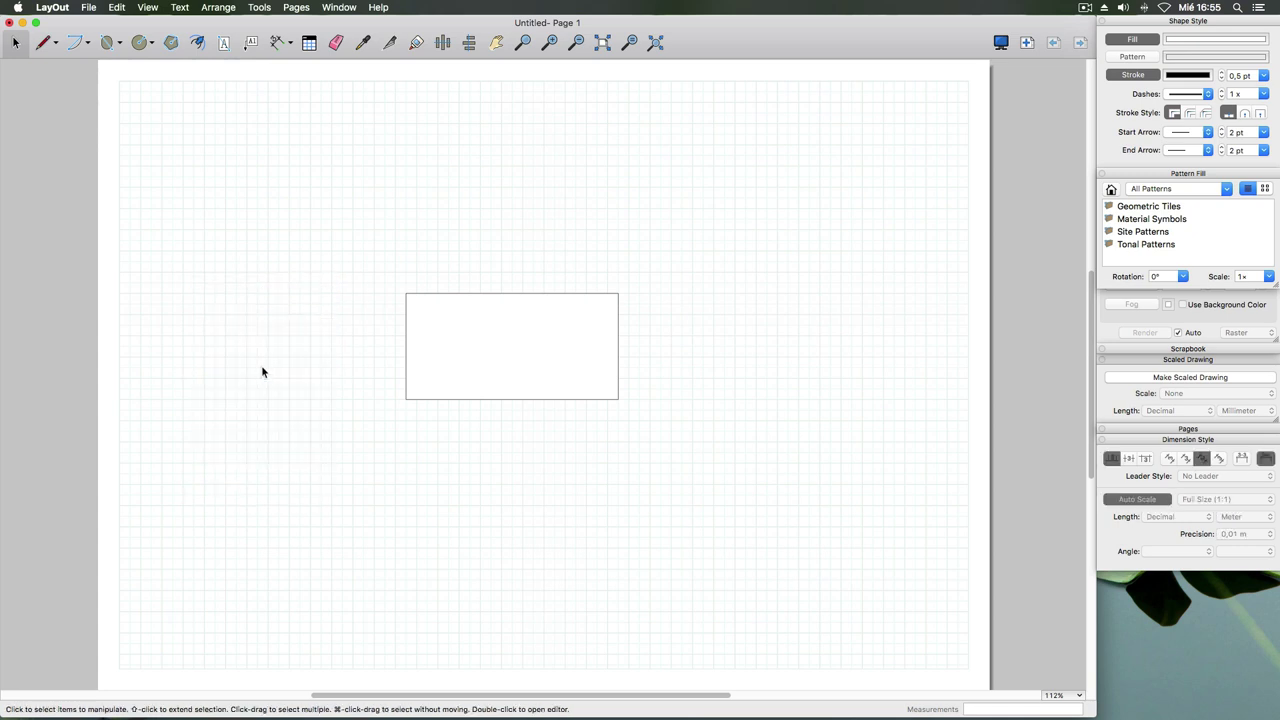
pyautogui.scroll(-3, 262, 372)
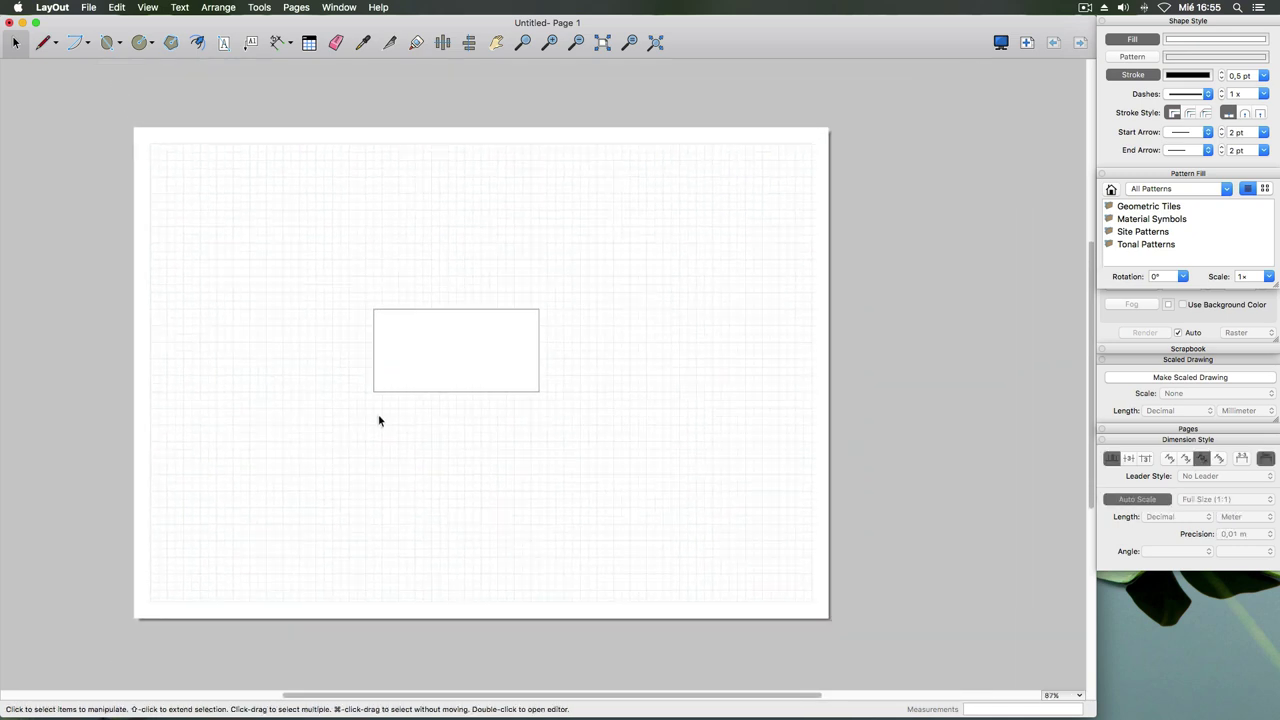
pyautogui.scroll(1, 378, 420)
pyautogui.scroll(2, 378, 420)
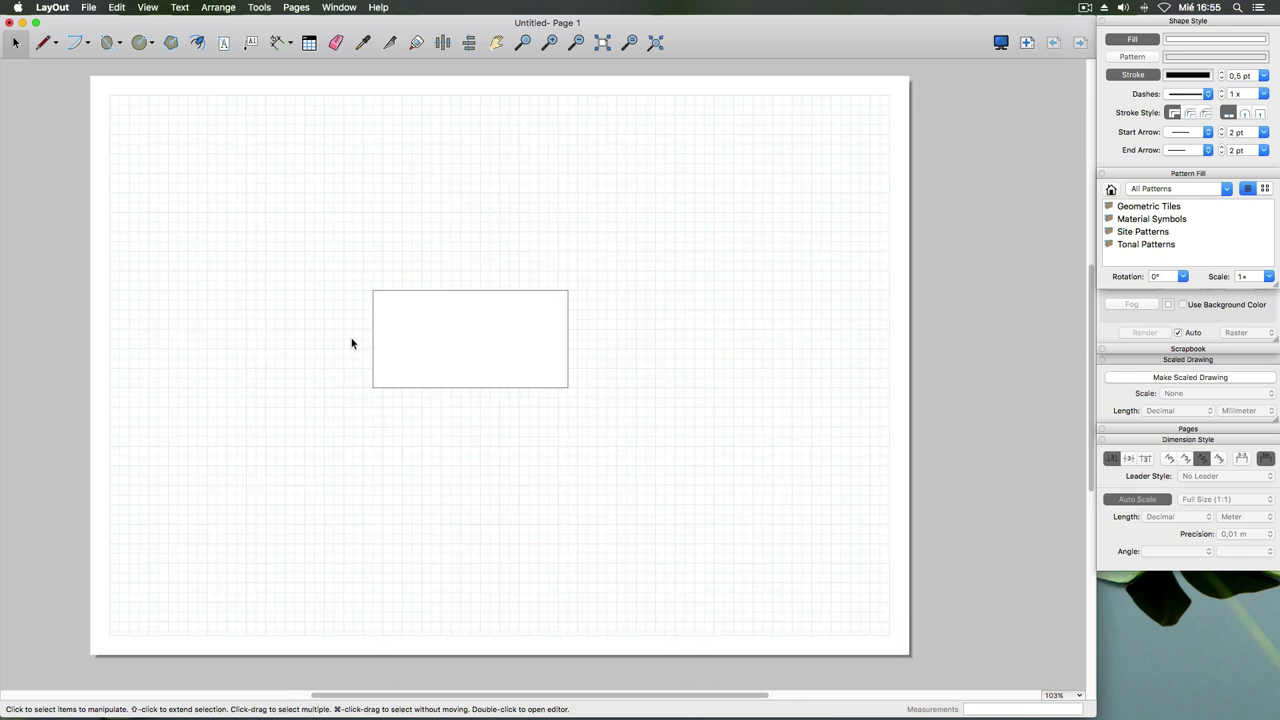
# - Draw a tall test rectangle left of the original, then delete it
pyautogui.click(120, 44)
pyautogui.click(145, 68)
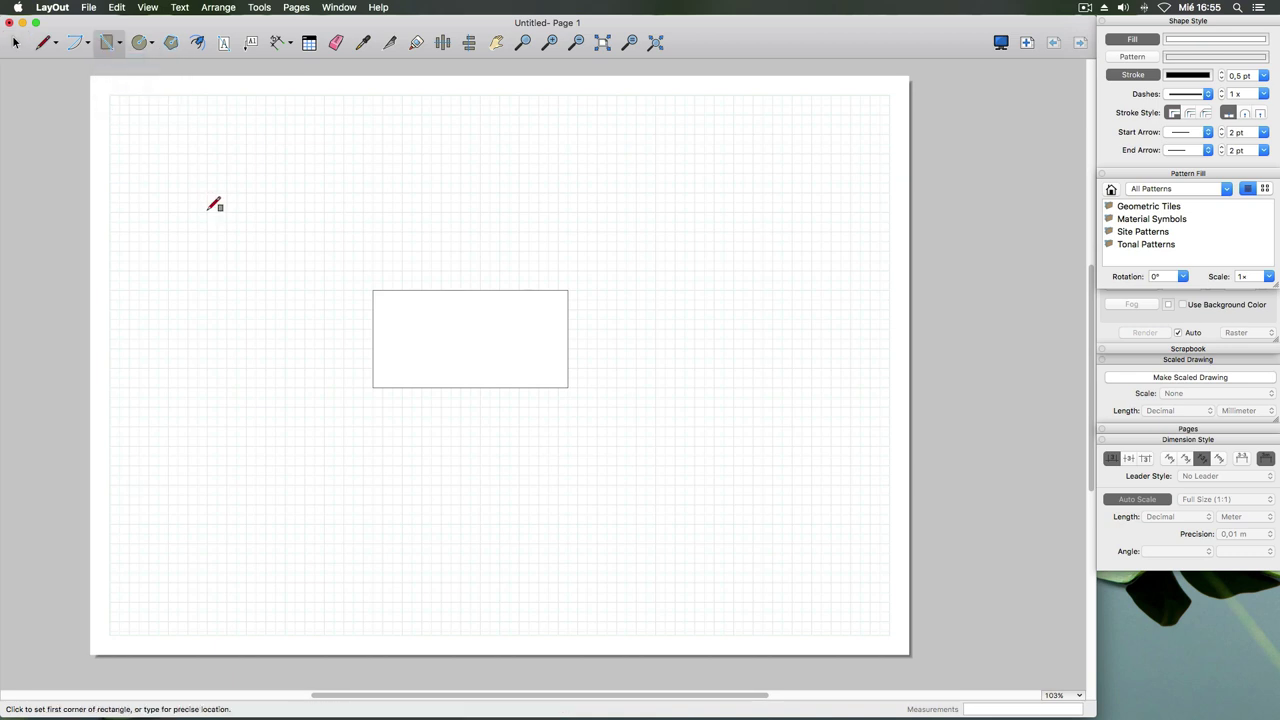
pyautogui.click(207, 212)
pyautogui.click(363, 436)
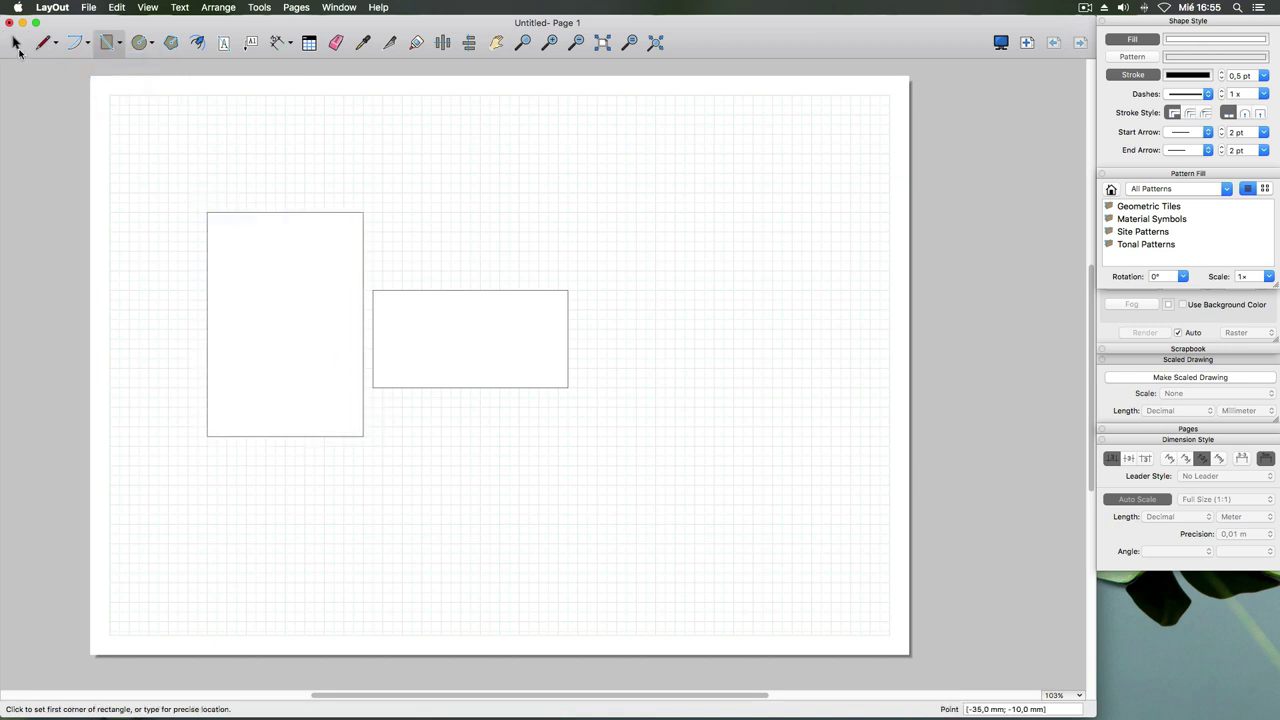
pyautogui.click(15, 42)
pyautogui.click(230, 212)
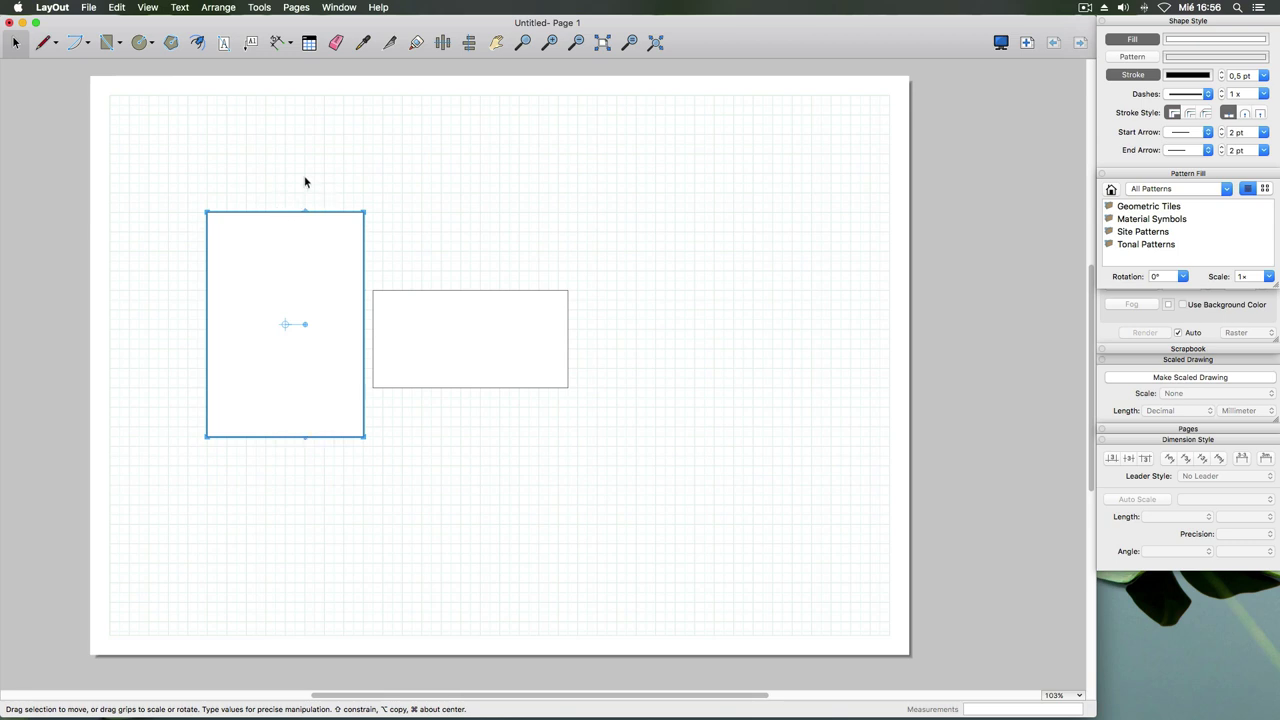
pyautogui.press('Delete')
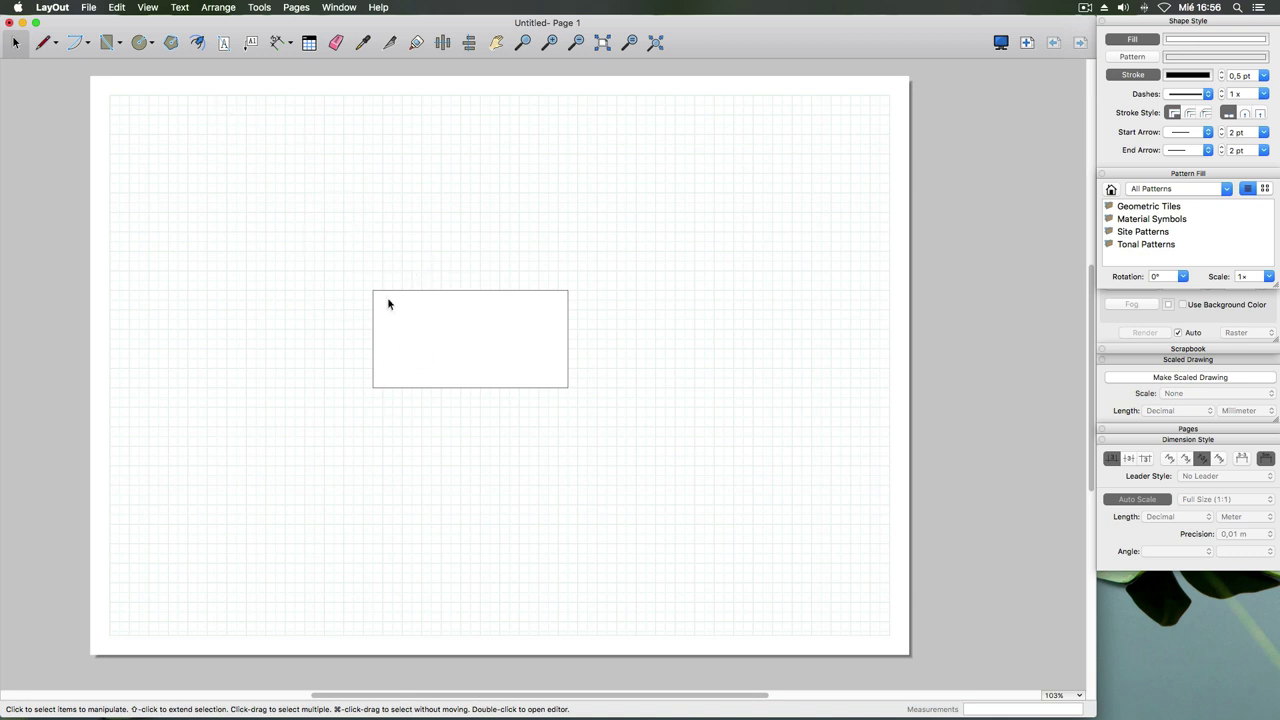
pyautogui.click(119, 46)
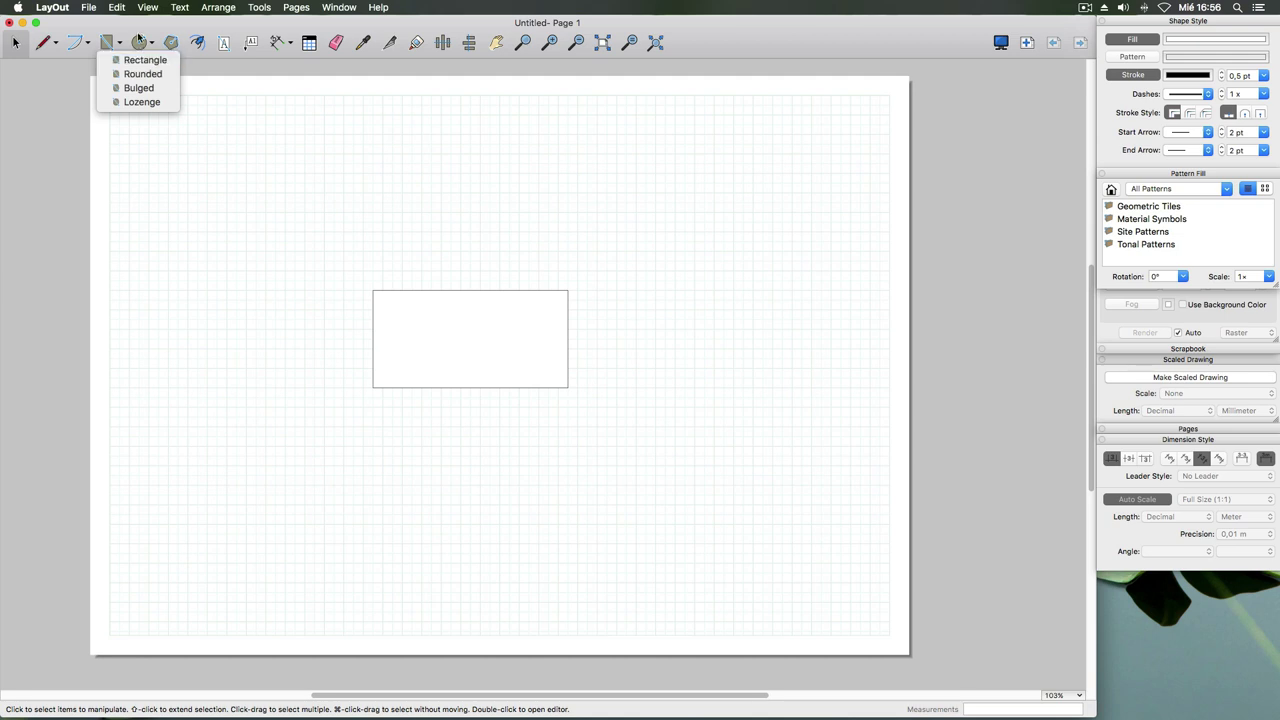
# - Draw a circle centred above-left of the plain rectangle and briefly select it
pyautogui.click(138, 28)
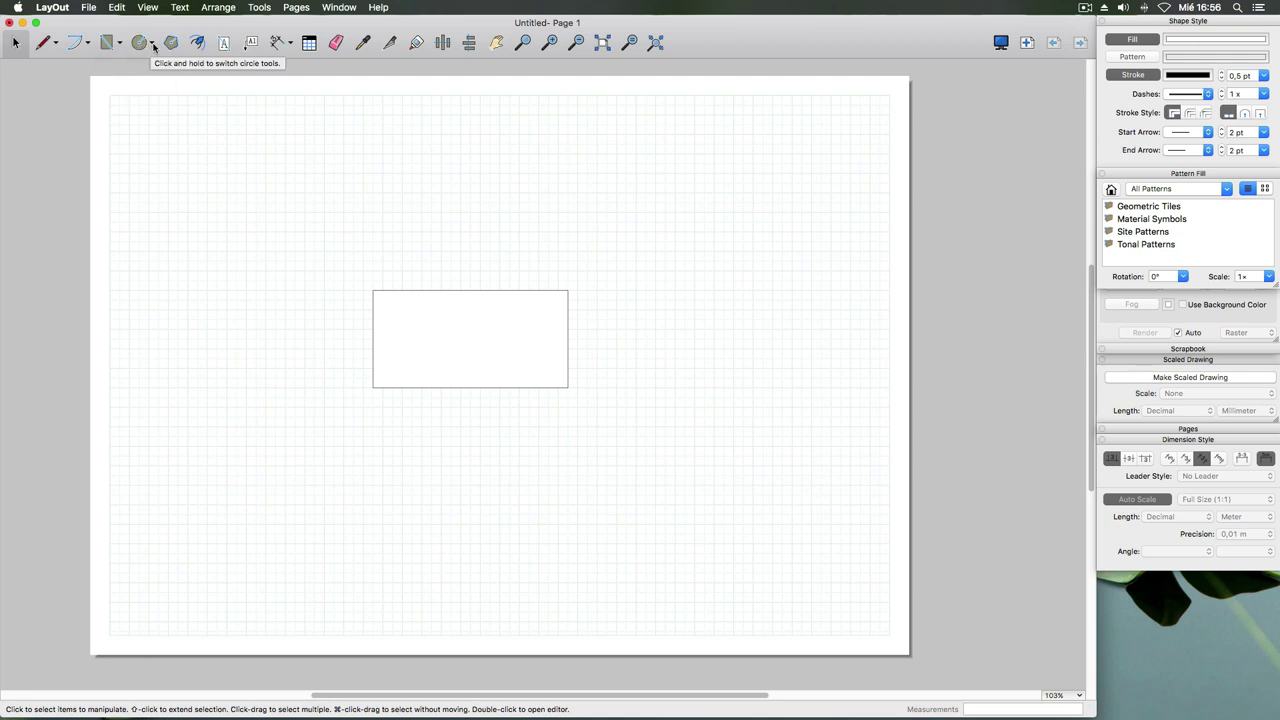
pyautogui.click(152, 46)
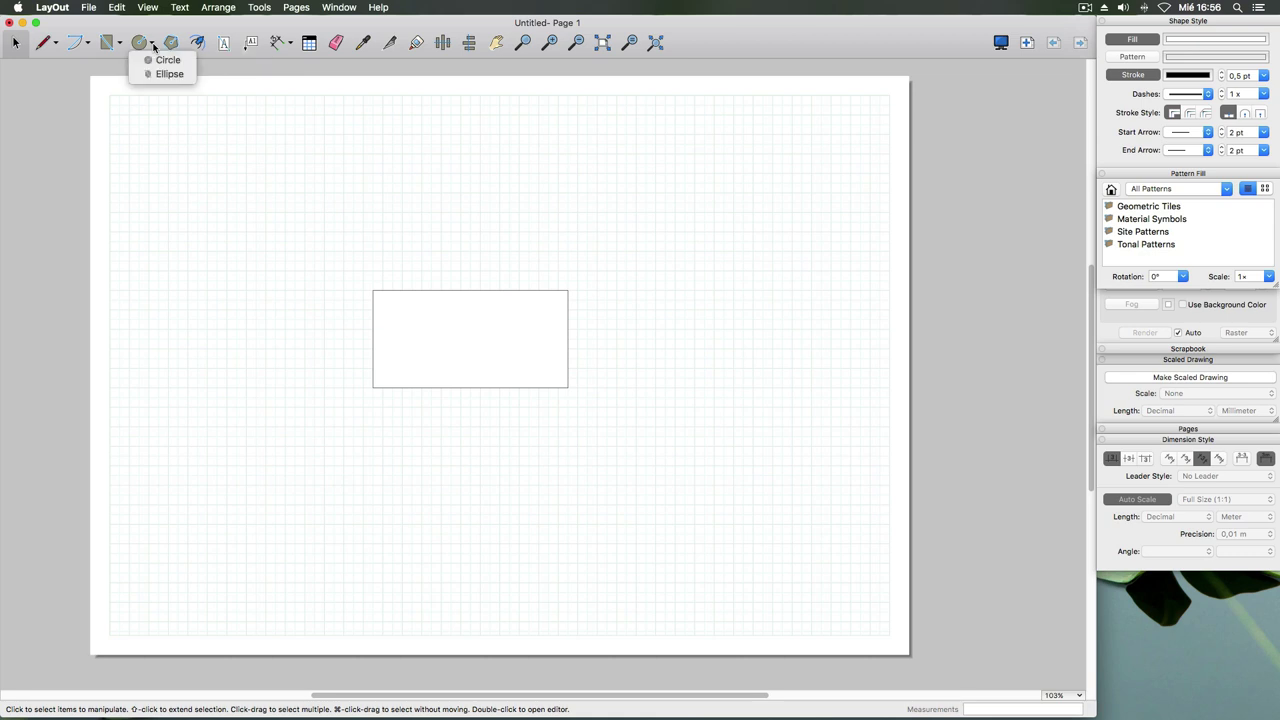
pyautogui.click(150, 52)
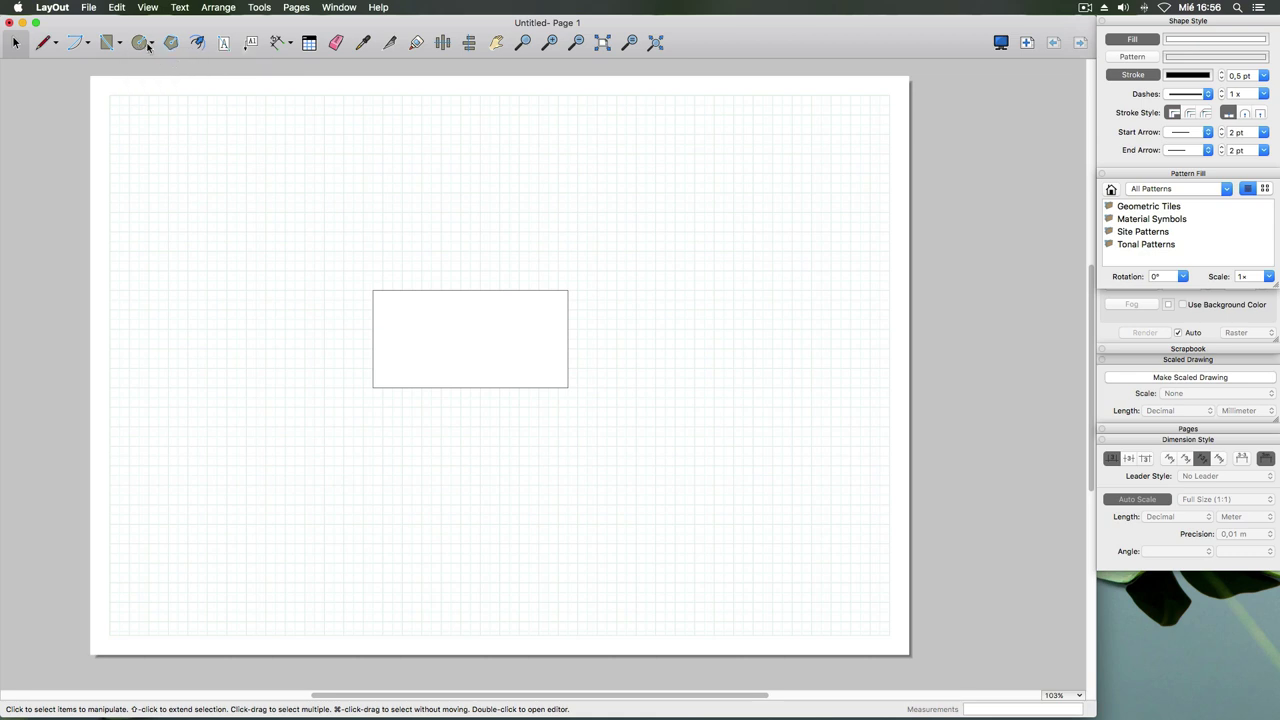
pyautogui.click(148, 46)
pyautogui.click(160, 61)
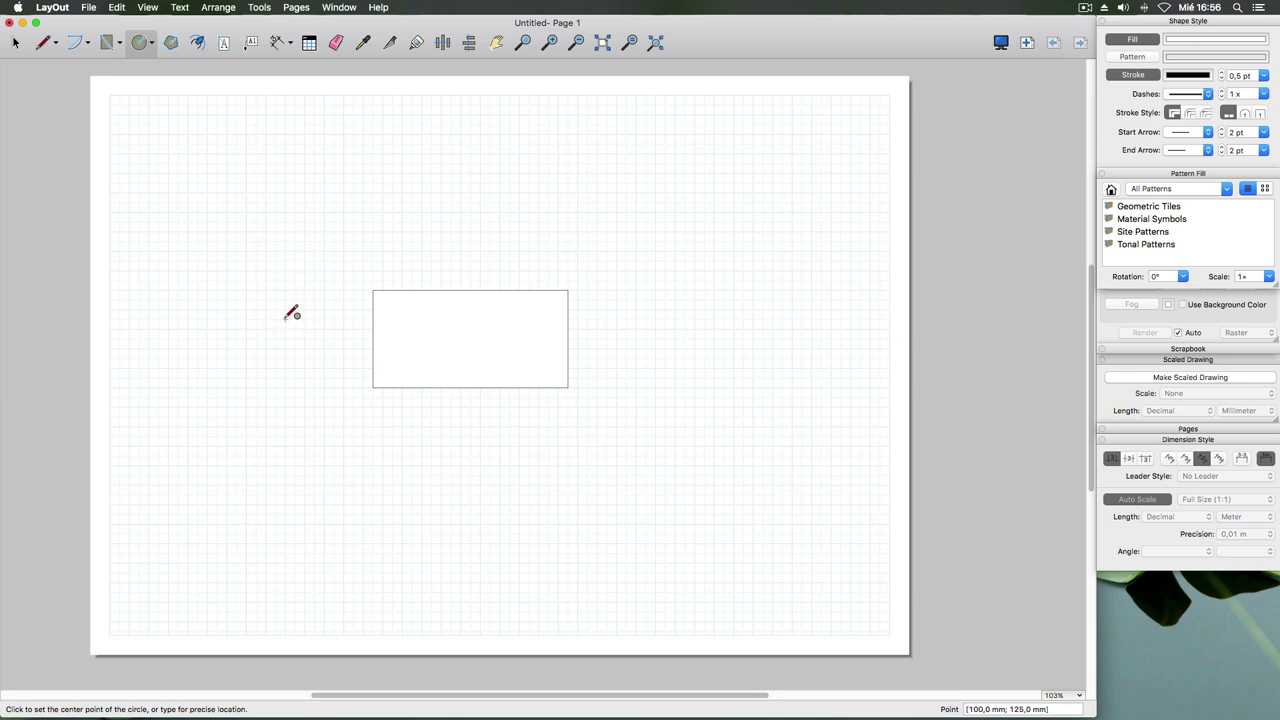
pyautogui.click(265, 250)
pyautogui.write('20')
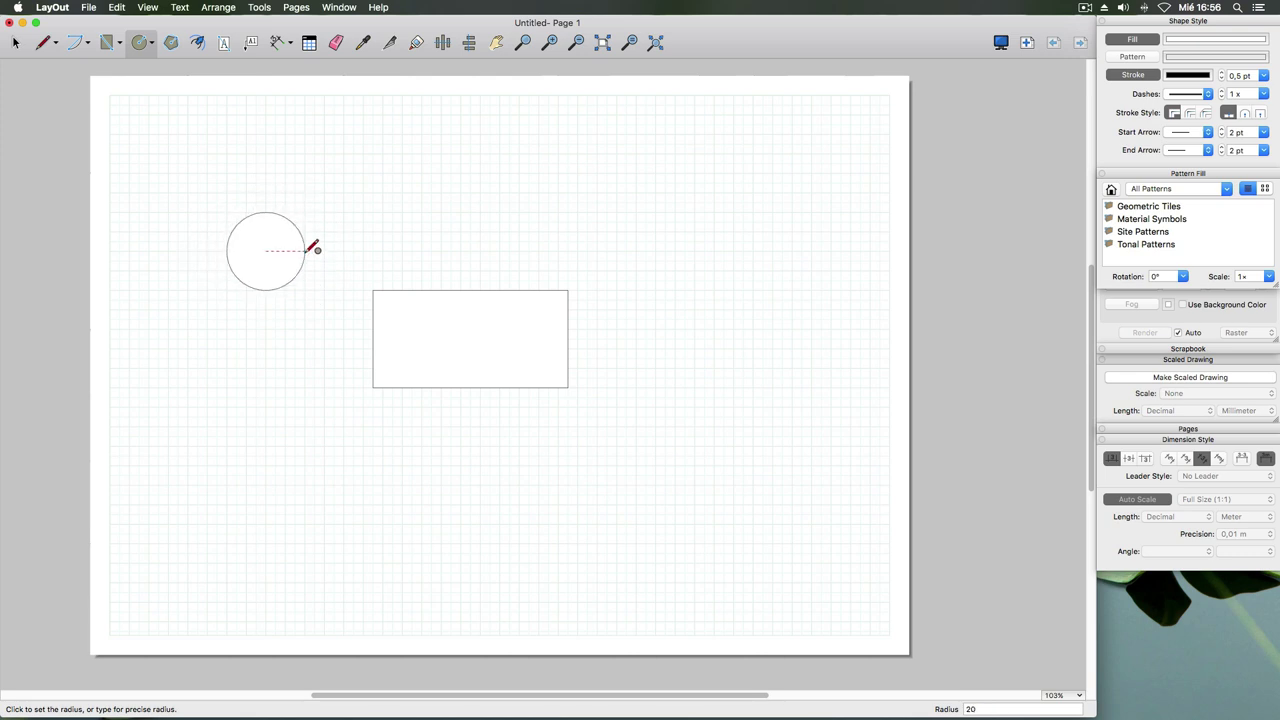
pyautogui.click(306, 250)
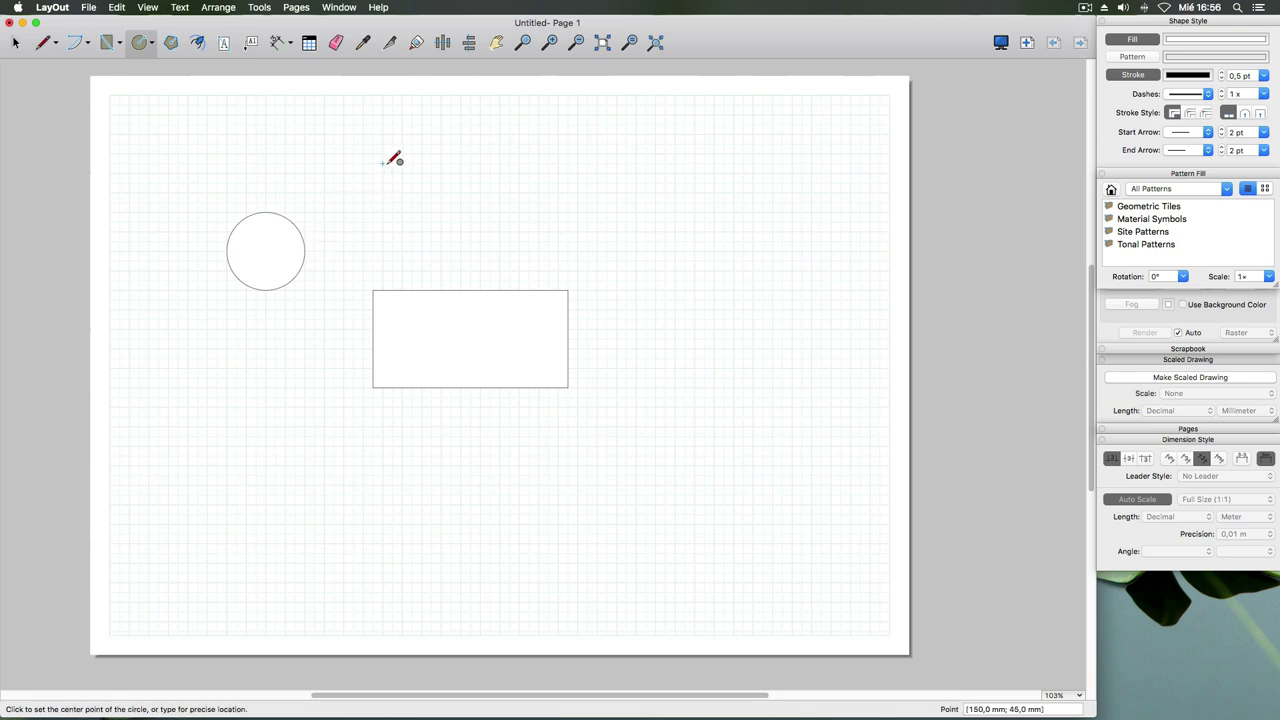
pyautogui.click(17, 52)
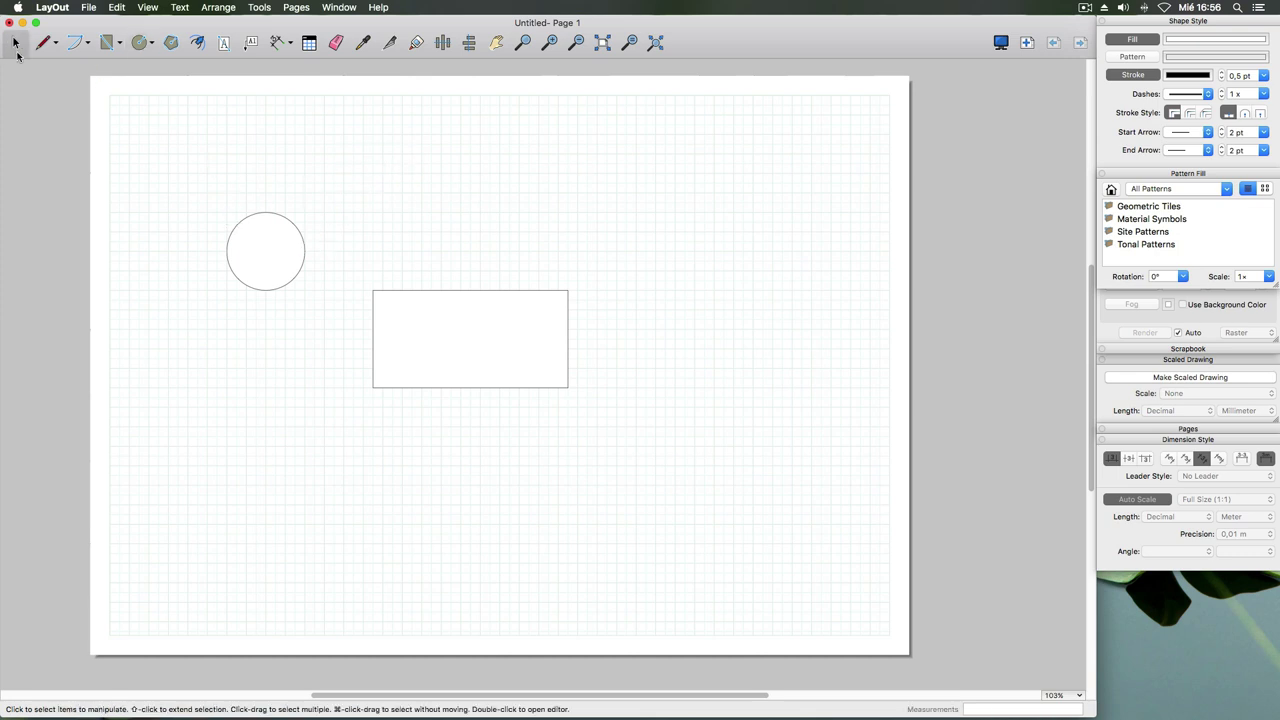
pyautogui.click(276, 219)
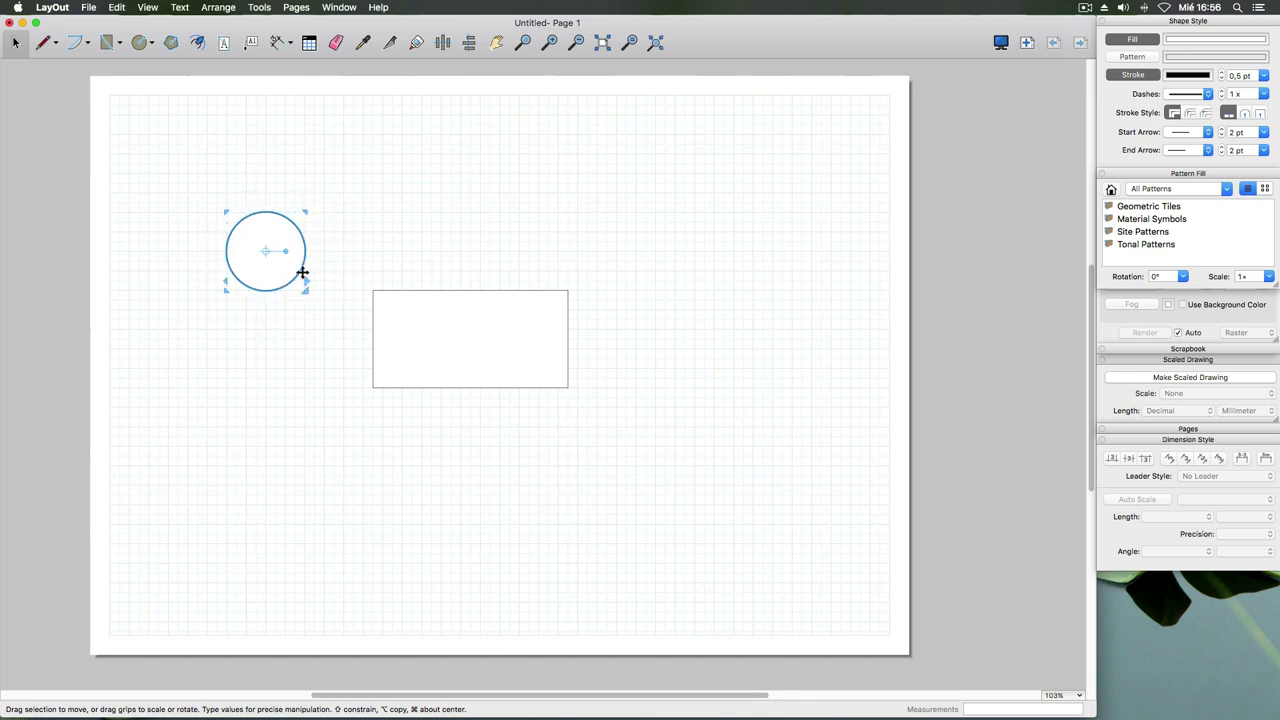
pyautogui.moveTo(265, 289)
pyautogui.click(238, 127)
pyautogui.click(153, 47)
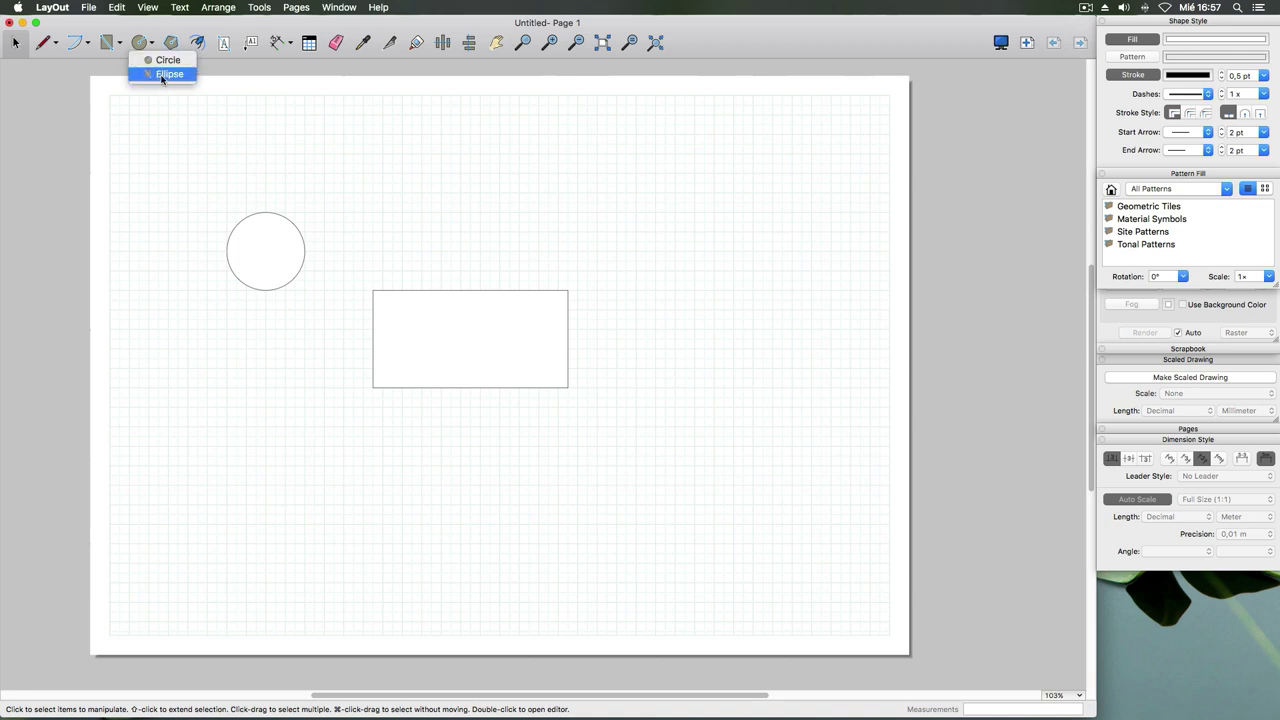
pyautogui.click(168, 75)
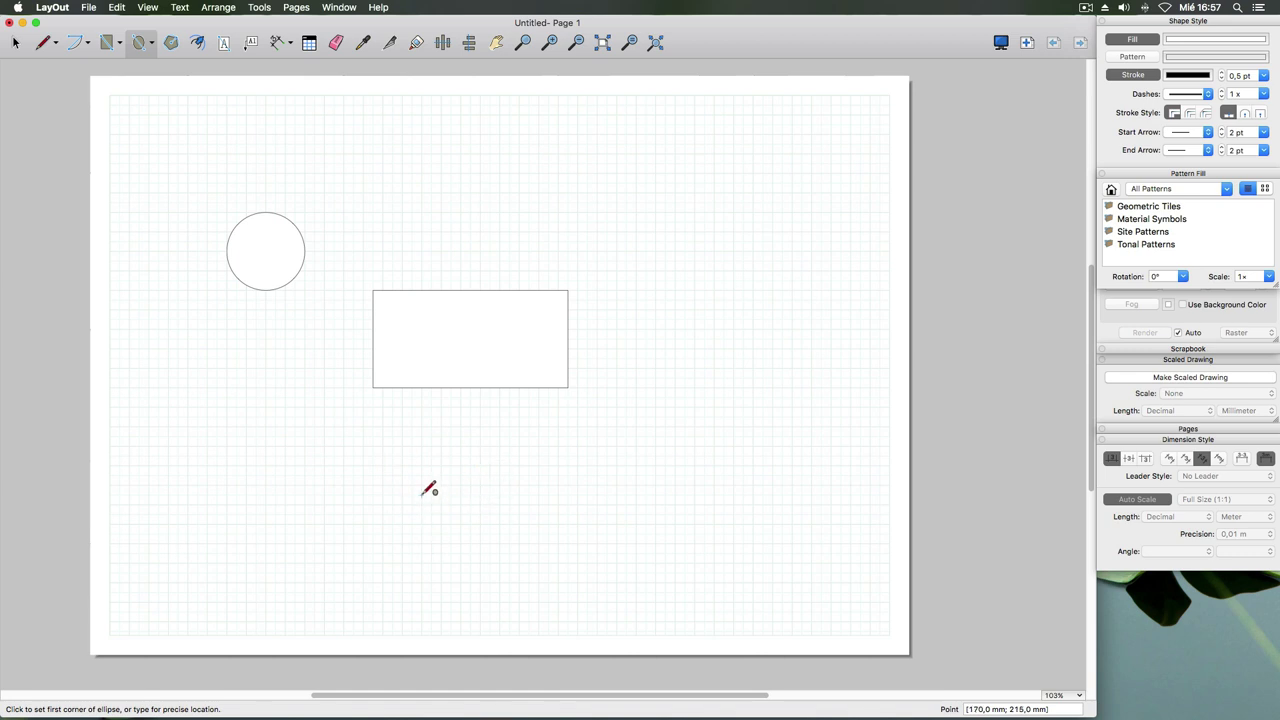
pyautogui.click(421, 494)
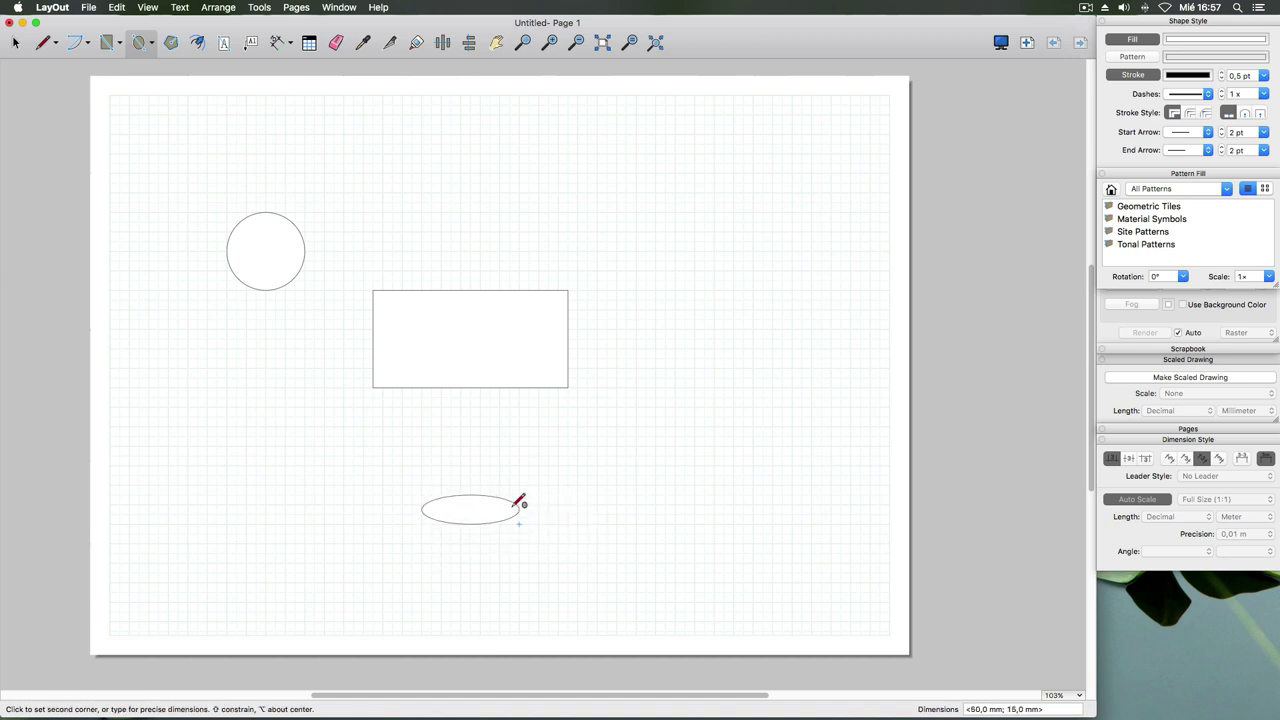
pyautogui.click(559, 582)
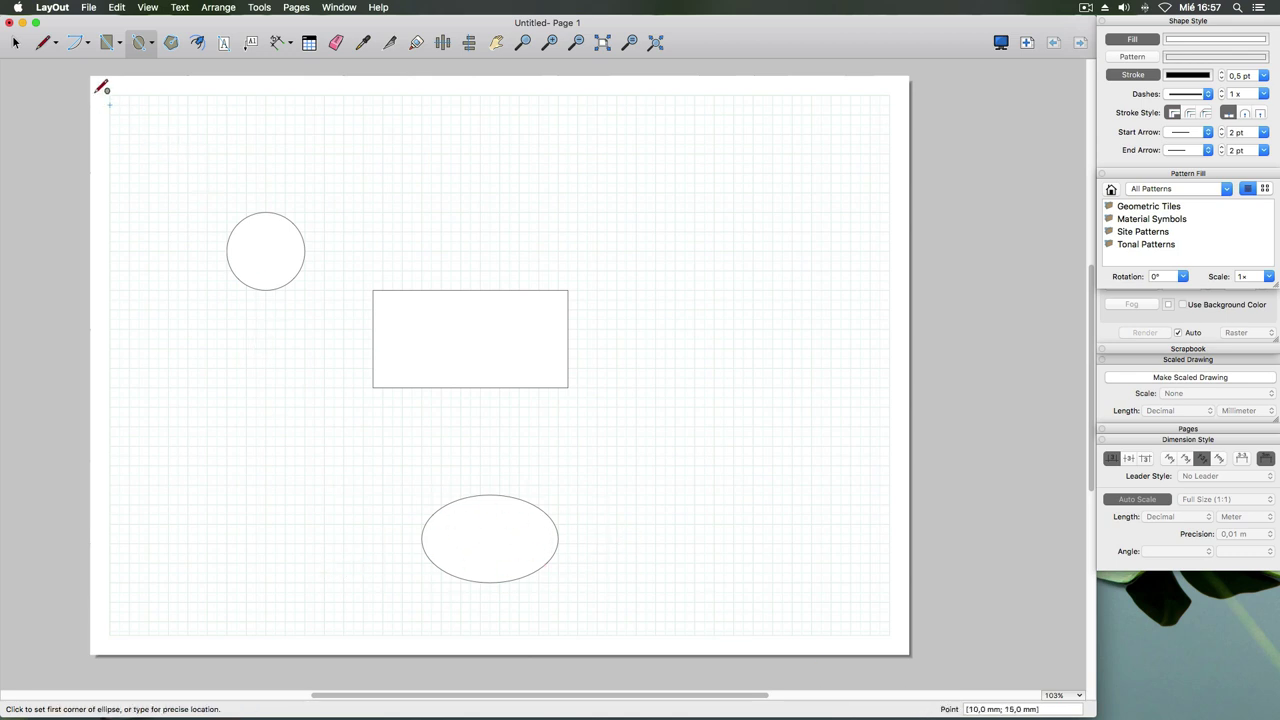
pyautogui.click(15, 42)
pyautogui.moveTo(382, 430)
pyautogui.mouseDown()
pyautogui.moveTo(600, 594)
pyautogui.moveTo(594, 566)
pyautogui.mouseUp()
pyautogui.press('Delete')
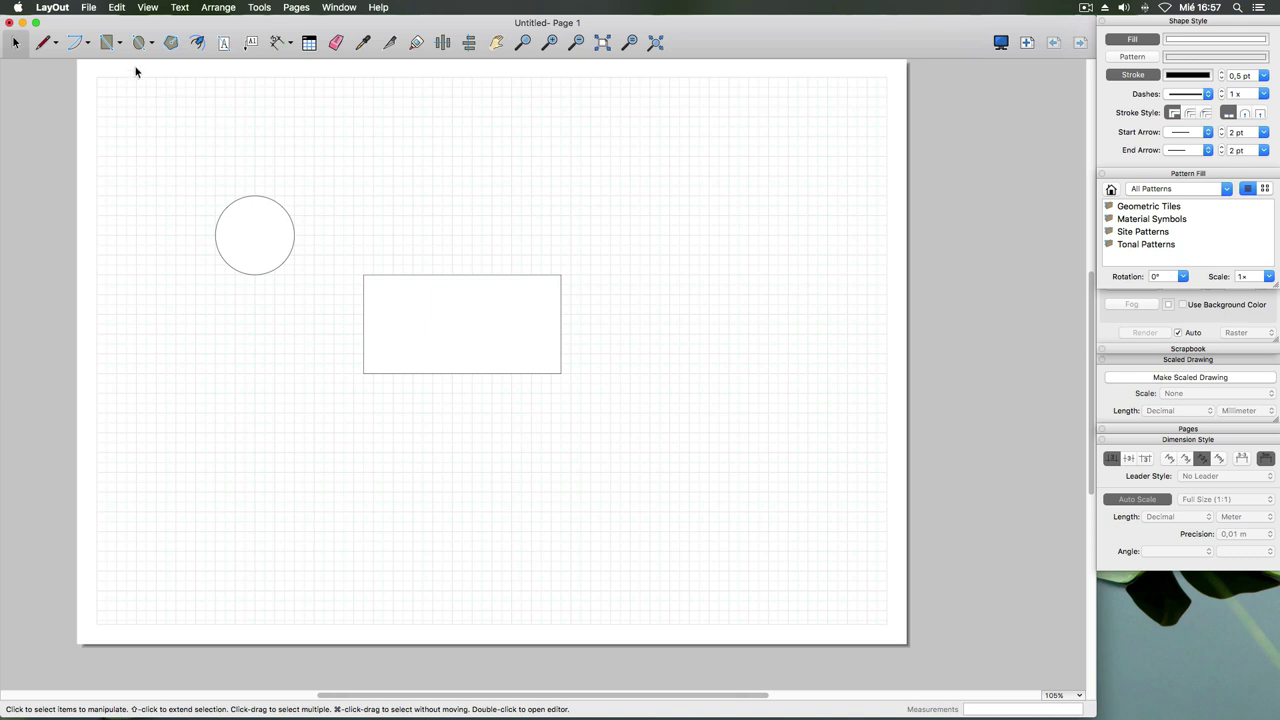
pyautogui.click(57, 10)
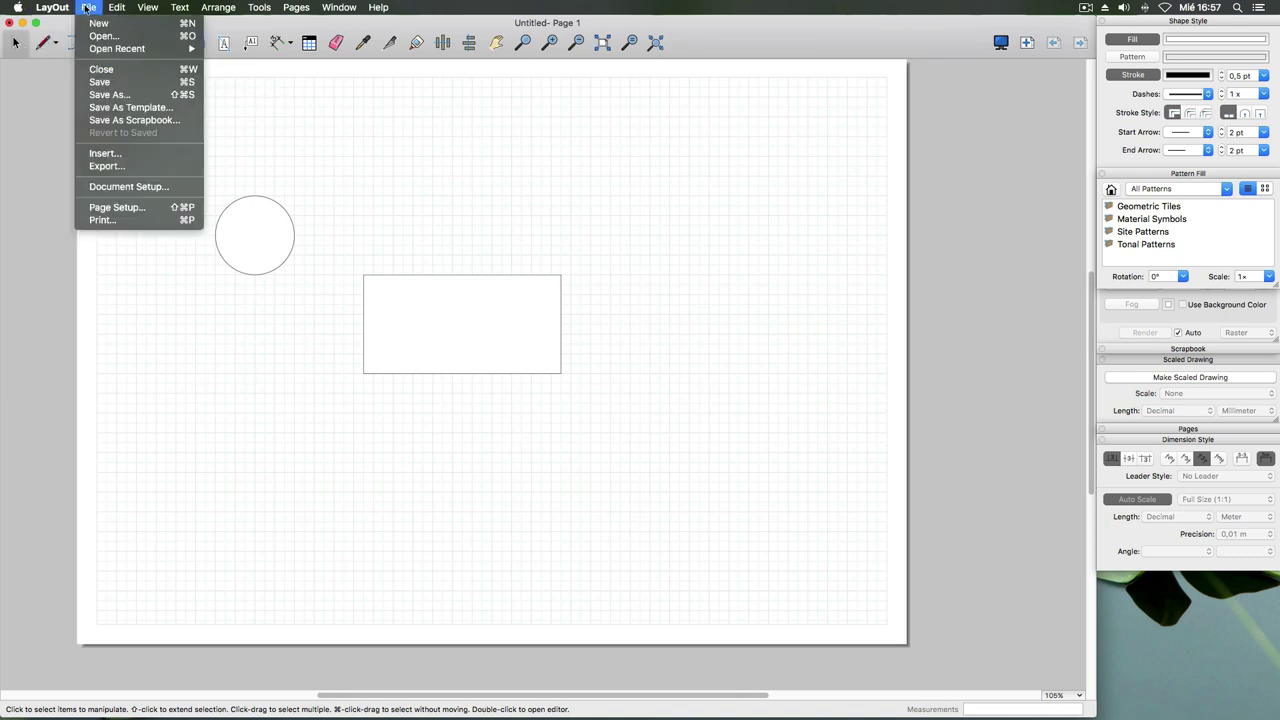
# - Open the application Preferences, view the General section, and close it
pyautogui.click(45, 43)
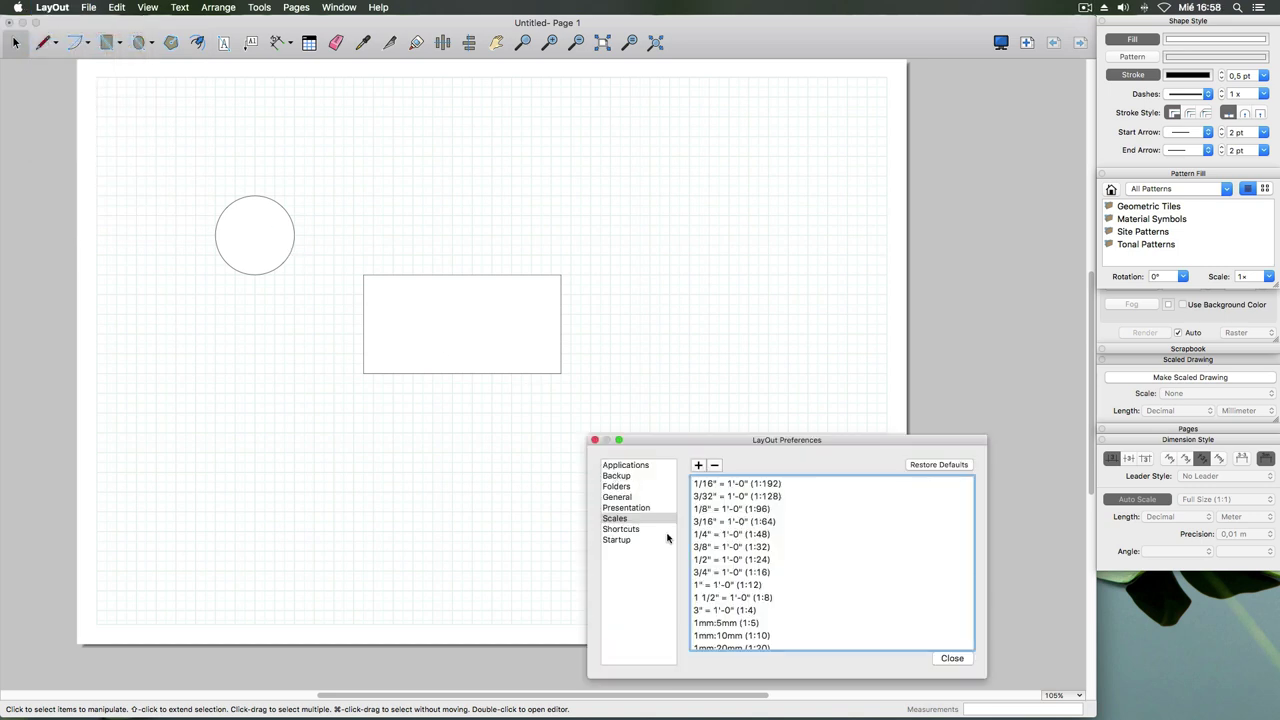
pyautogui.click(624, 498)
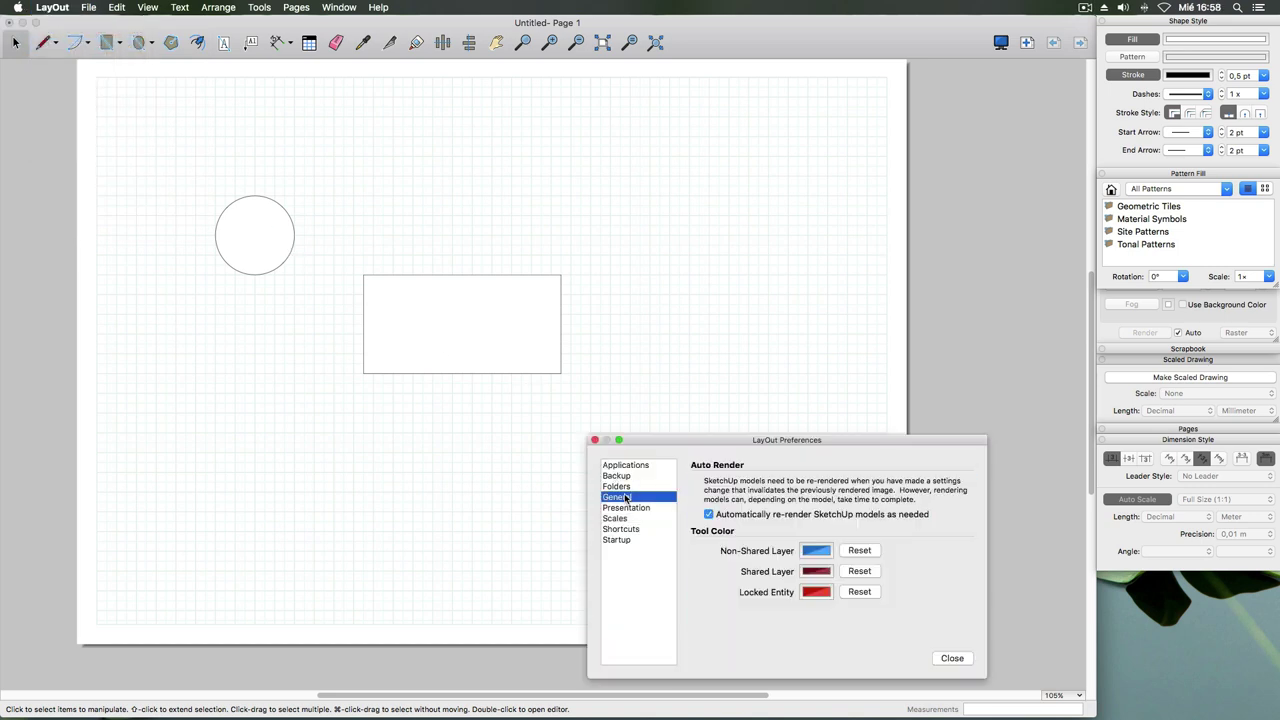
pyautogui.click(594, 440)
# - In Document Setup's Grid settings, switch Grid Type to Points and back to Lines
pyautogui.click(89, 8)
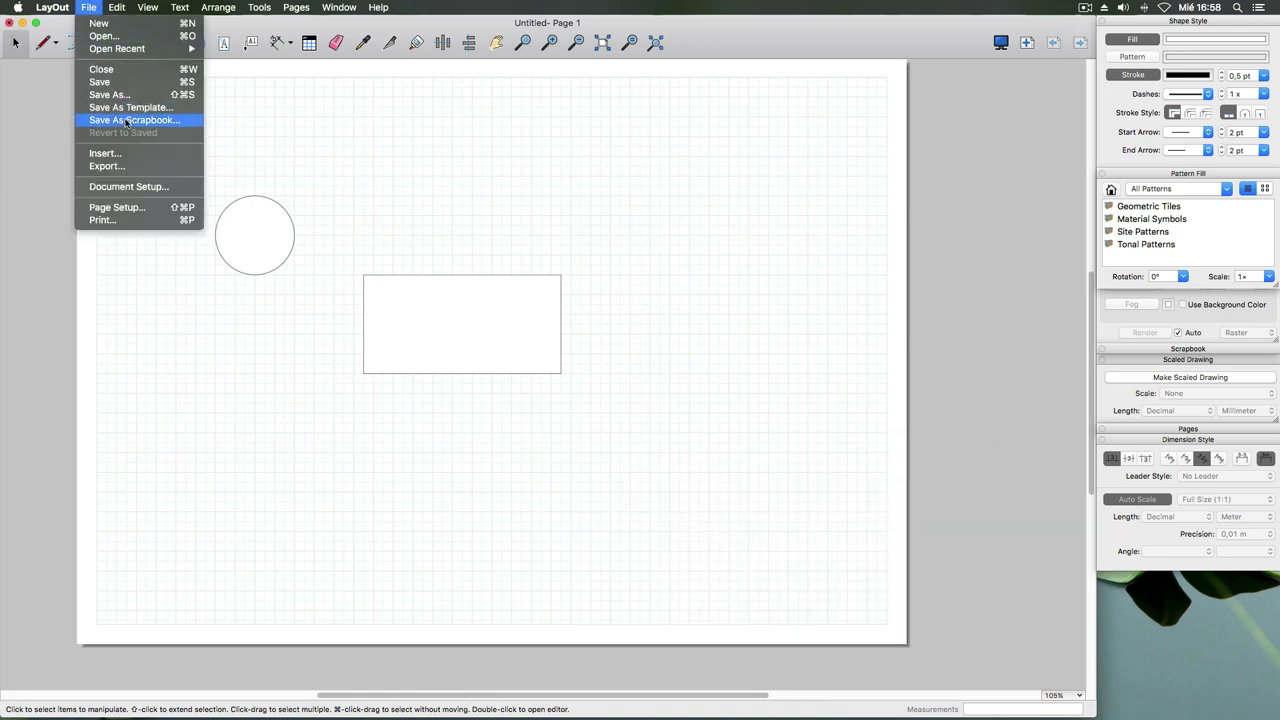
pyautogui.click(135, 187)
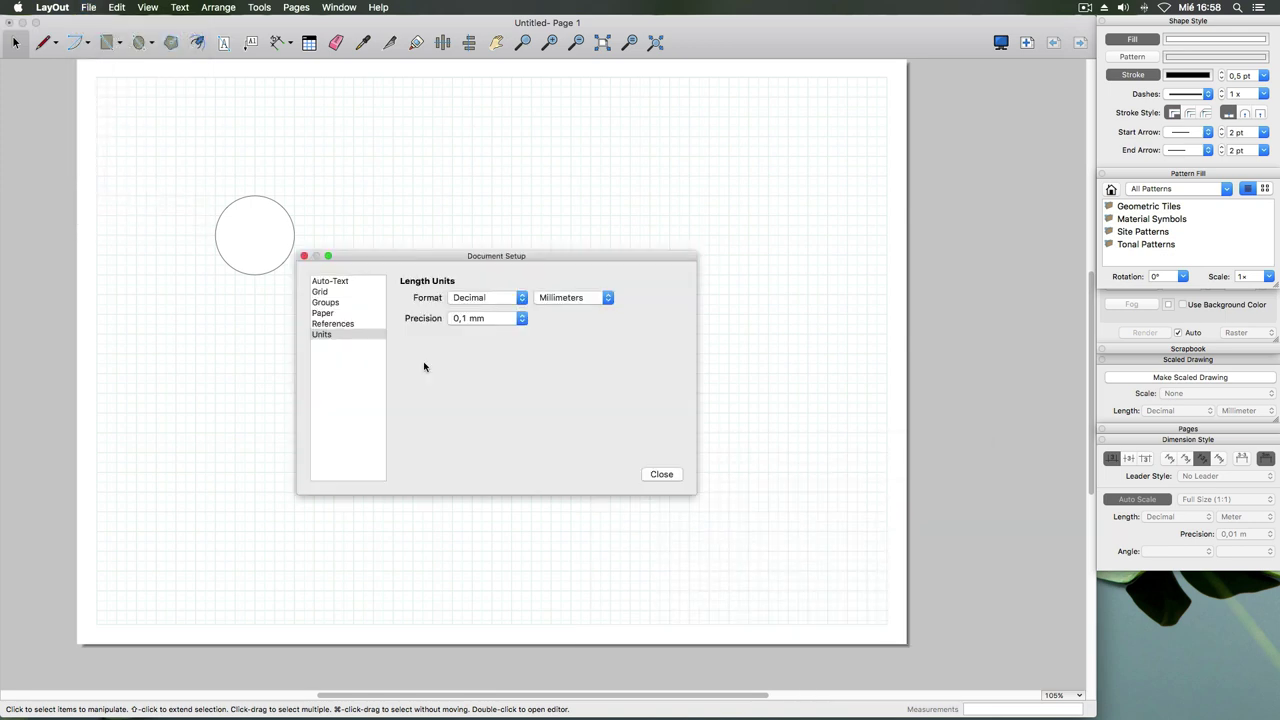
pyautogui.click(322, 292)
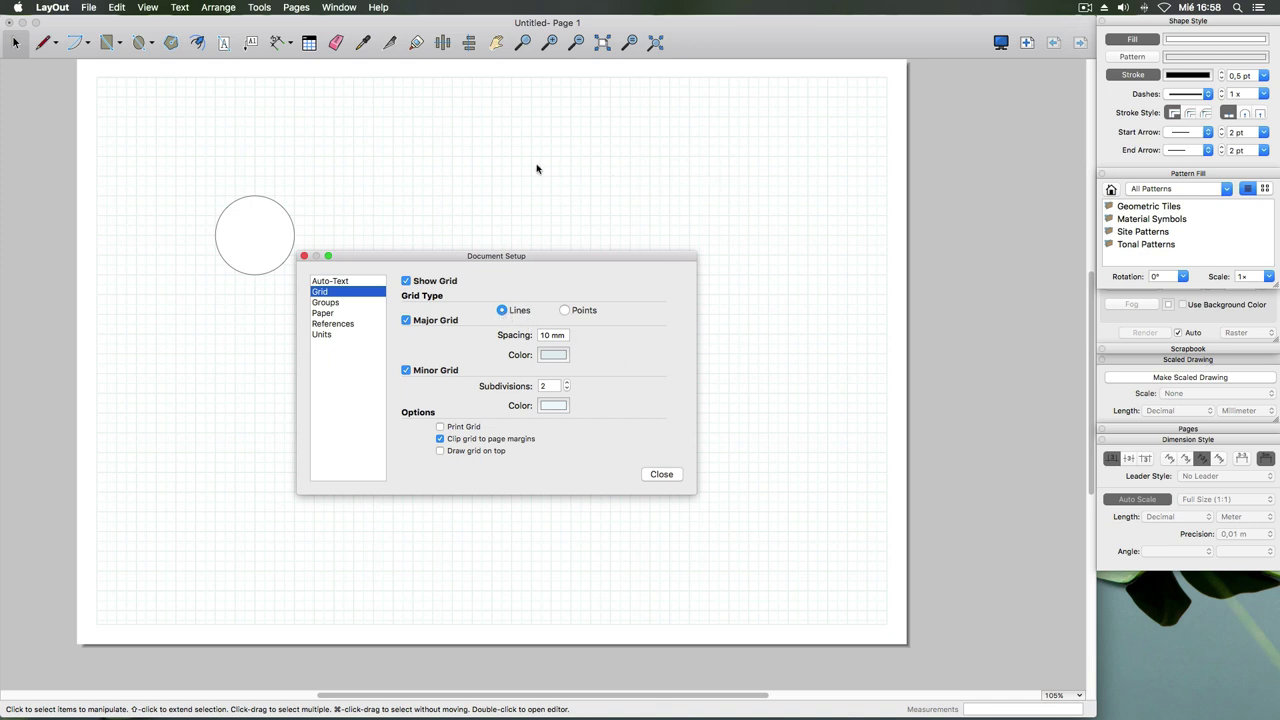
pyautogui.click(574, 311)
pyautogui.click(504, 310)
# - Close Document Setup, shift the page view slightly down, and return to the Select tool
pyautogui.click(656, 475)
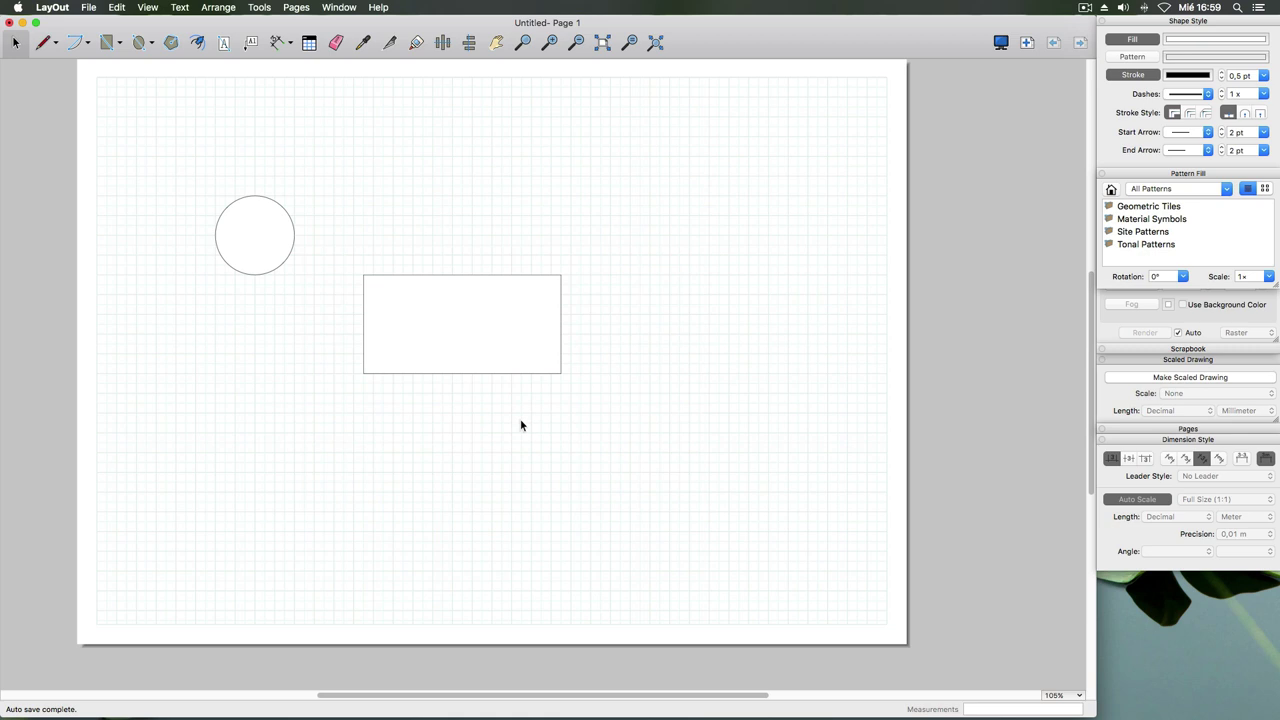
pyautogui.scroll(2, 522, 420)
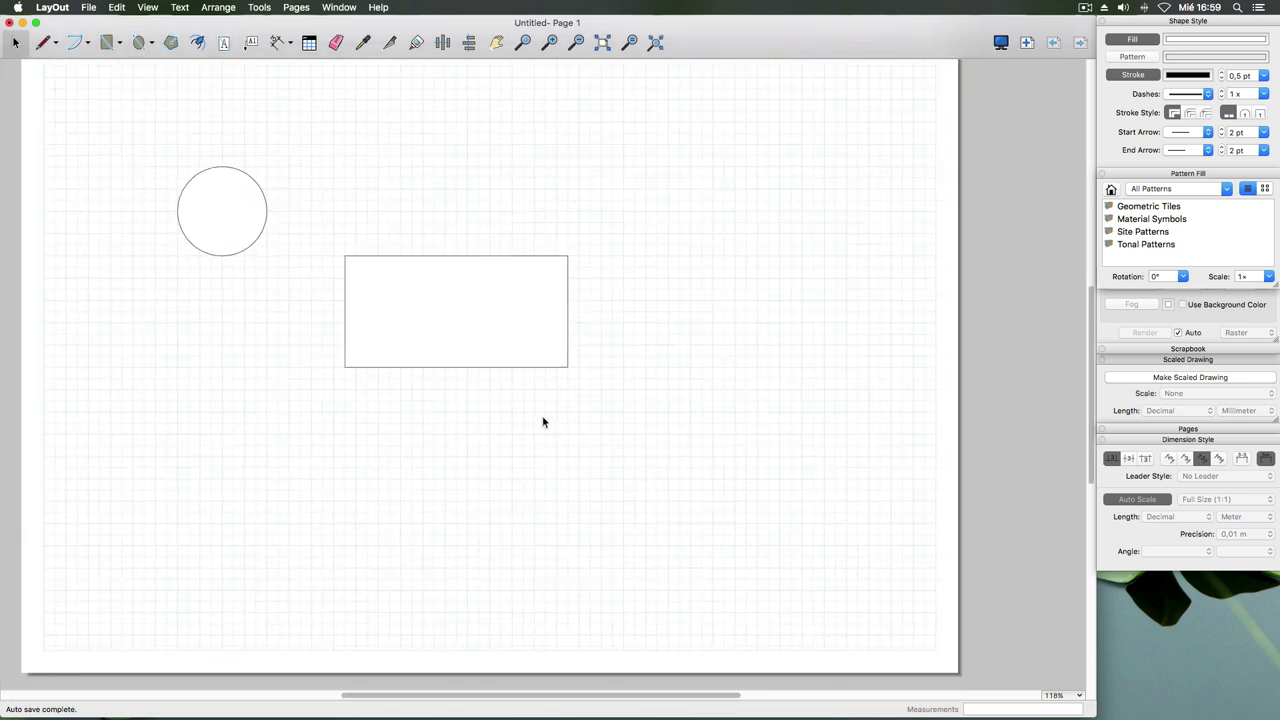
pyautogui.scroll(-1, 543, 421)
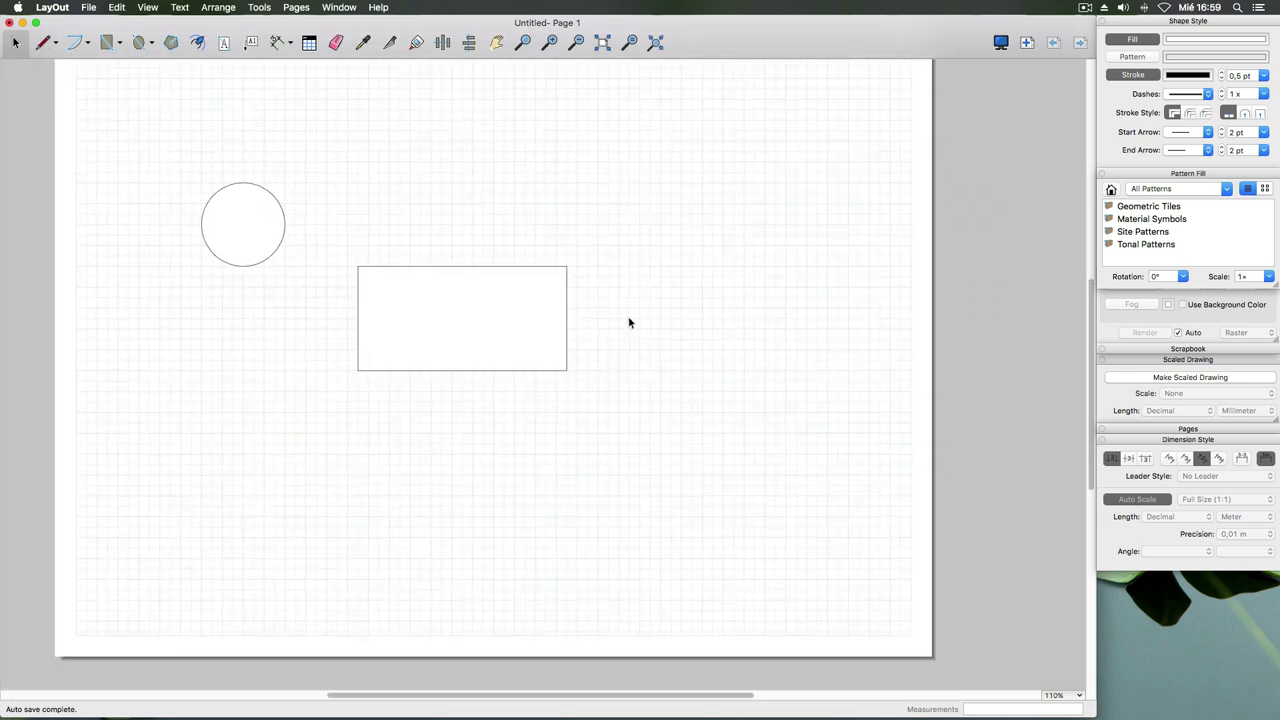
pyautogui.click(497, 44)
pyautogui.moveTo(517, 140); pyautogui.dragTo(525, 168)
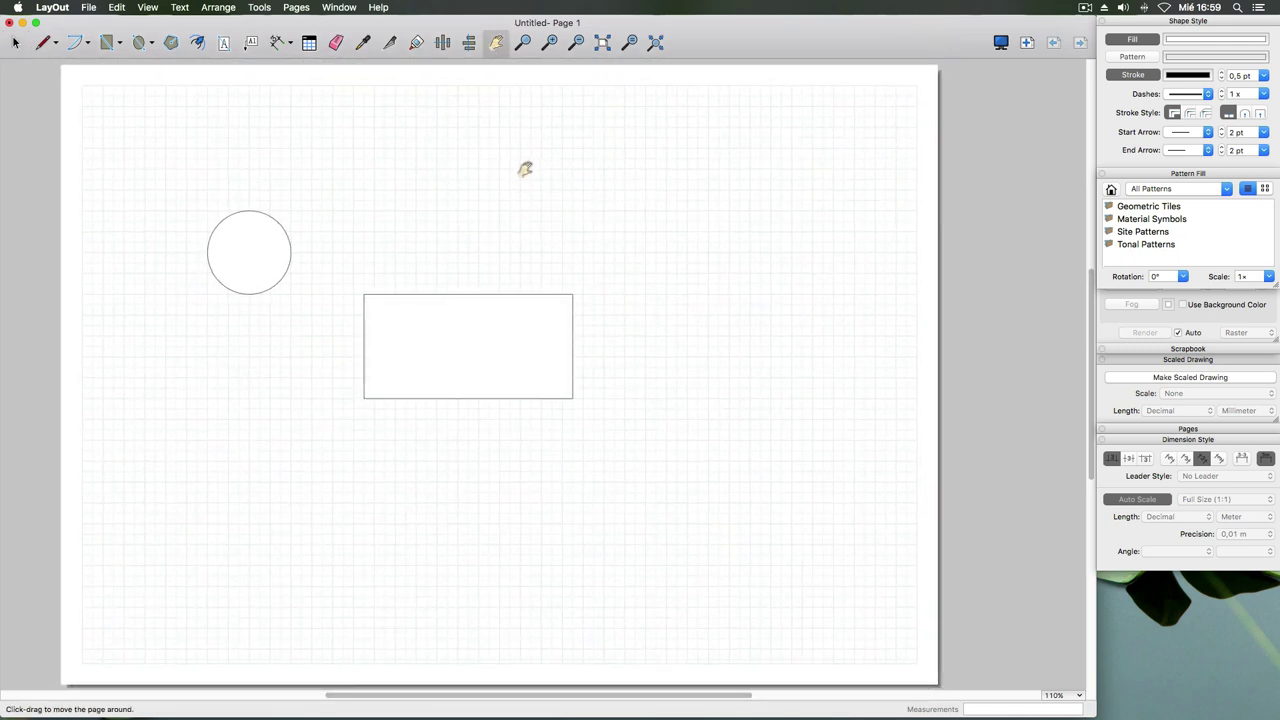
pyautogui.rightClick(525, 168)
pyautogui.click(460, 169)
pyautogui.click(15, 43)
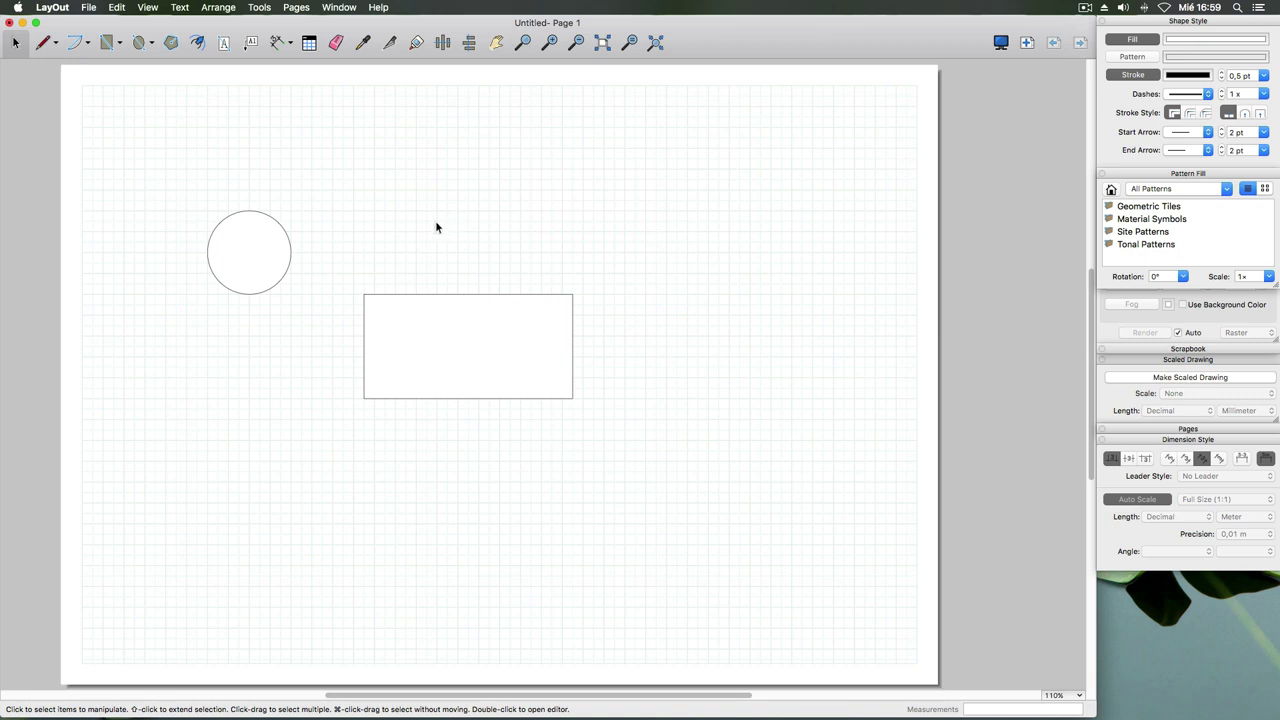
pyautogui.click(15, 42)
pyautogui.click(89, 46)
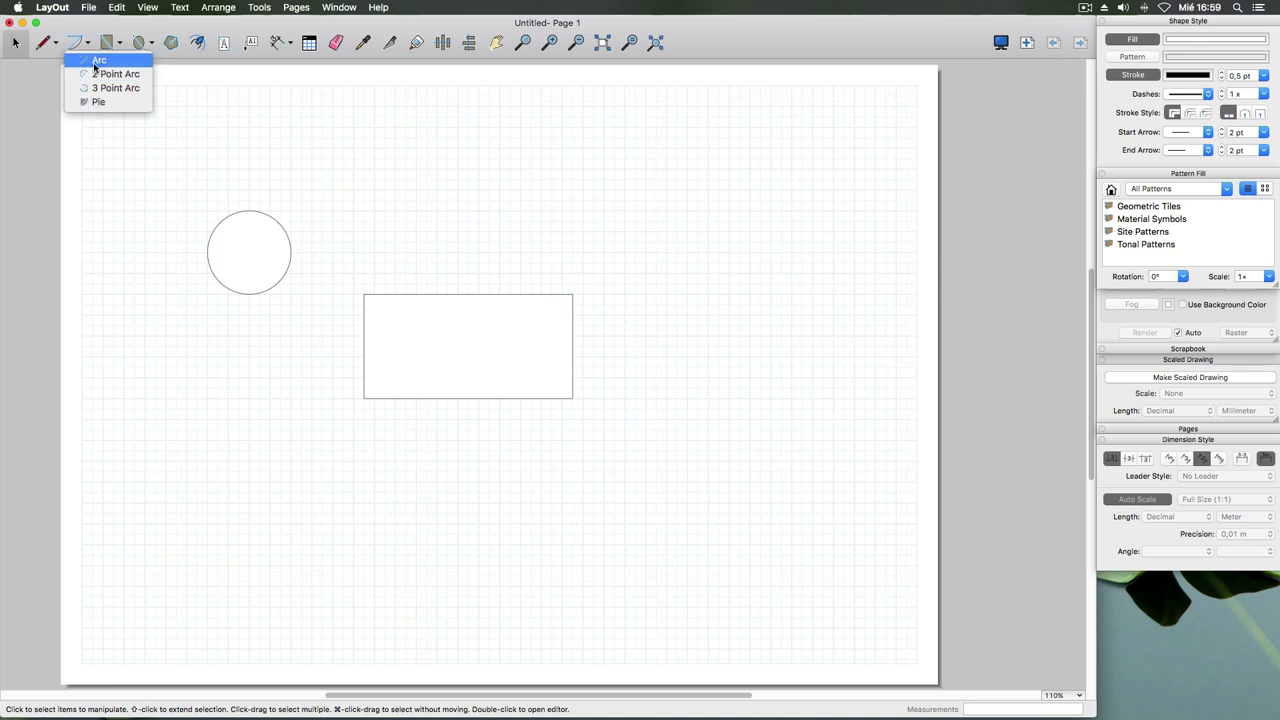
# - Draw a 45° centre arc to the lower right of the rectangle
pyautogui.click(97, 61)
pyautogui.click(634, 347)
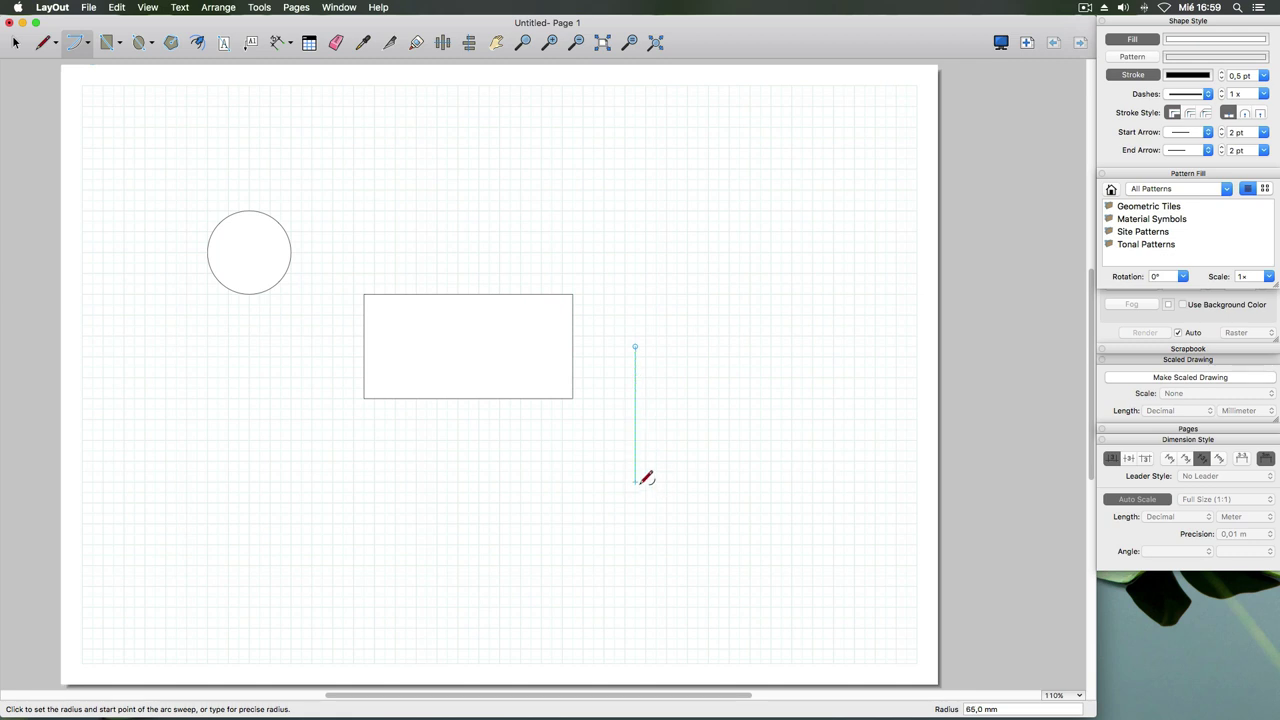
pyautogui.click(636, 481)
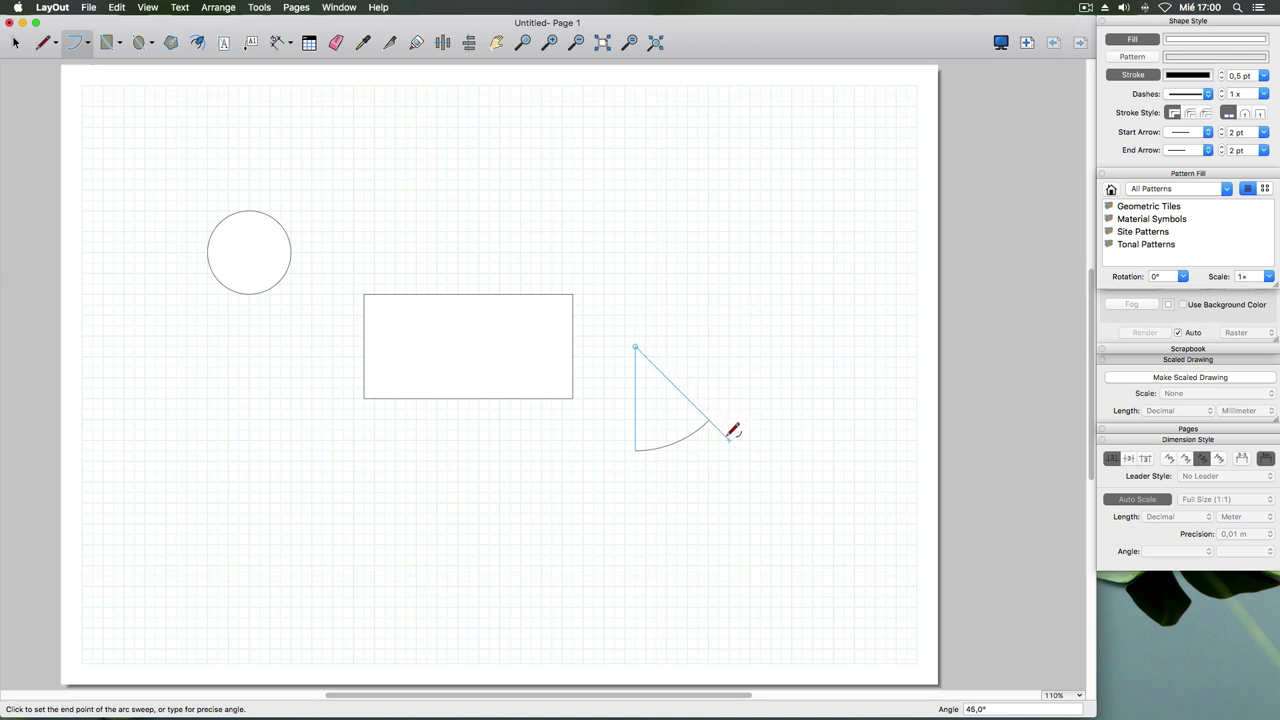
pyautogui.click(729, 435)
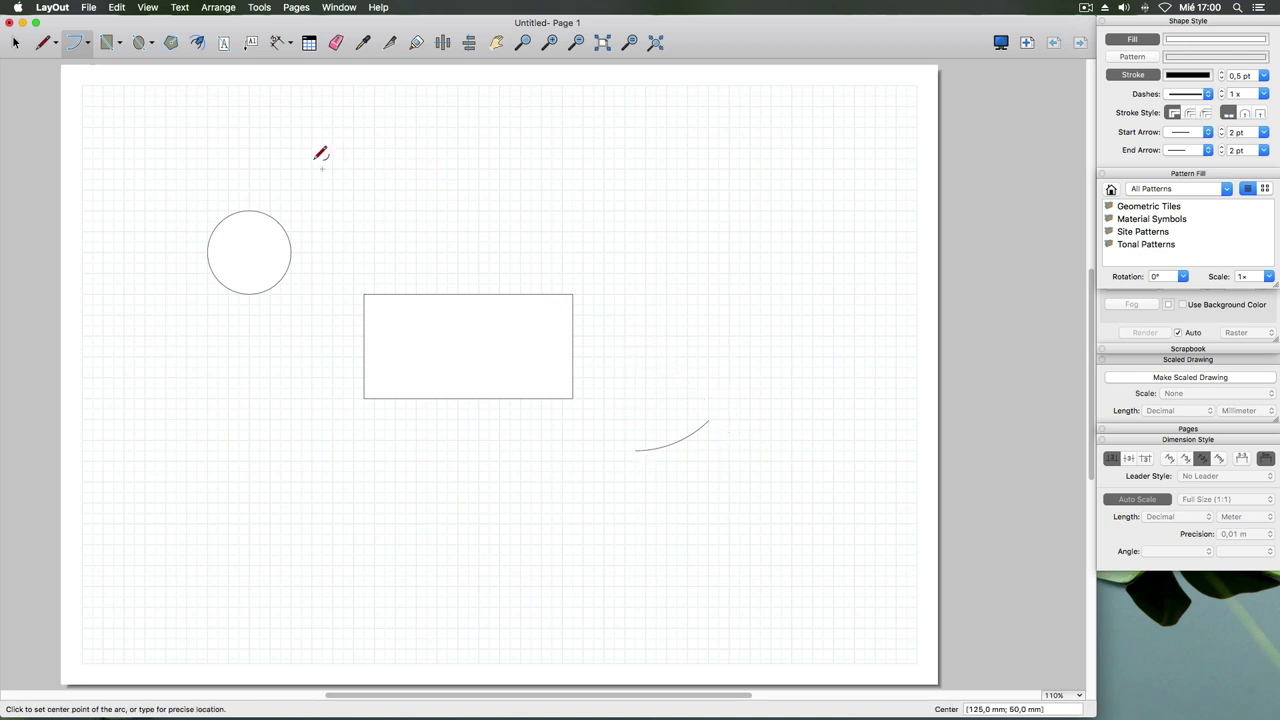
# - Draw a 2-point arc between the rectangle's bottom corners with a 20 mm bulge
pyautogui.click(88, 43)
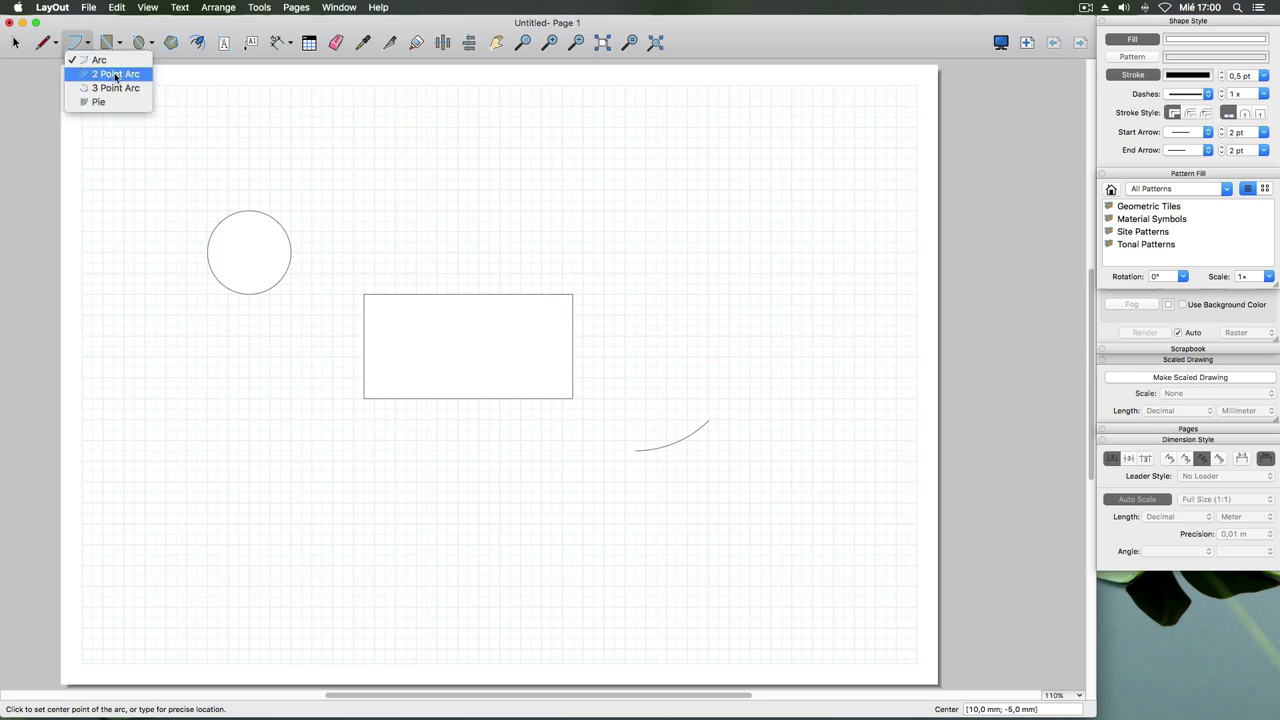
pyautogui.click(115, 75)
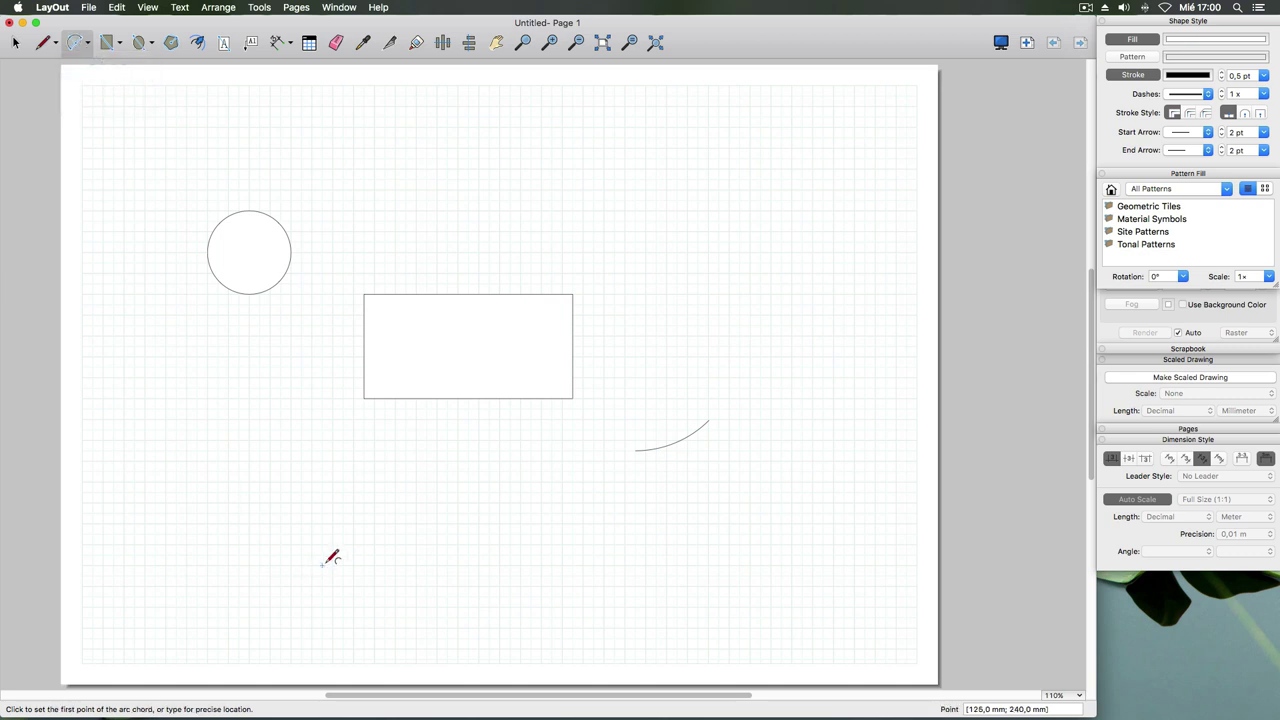
pyautogui.click(366, 397)
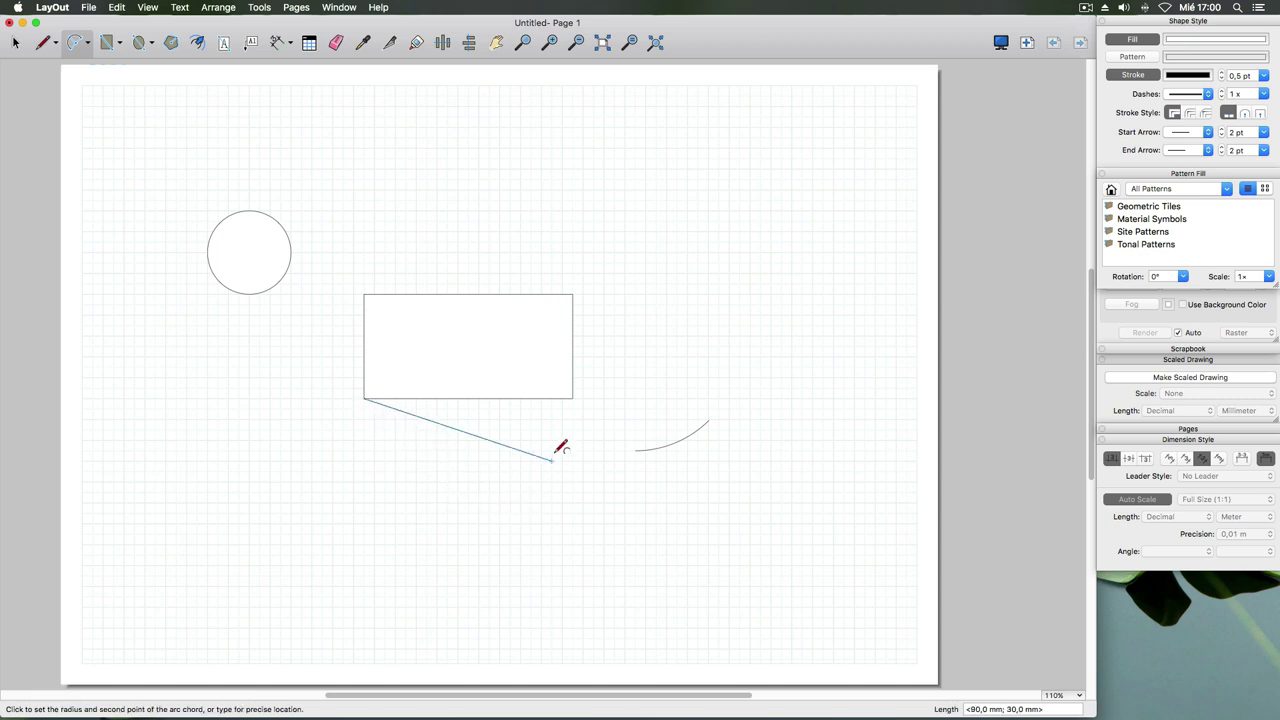
pyautogui.click(574, 398)
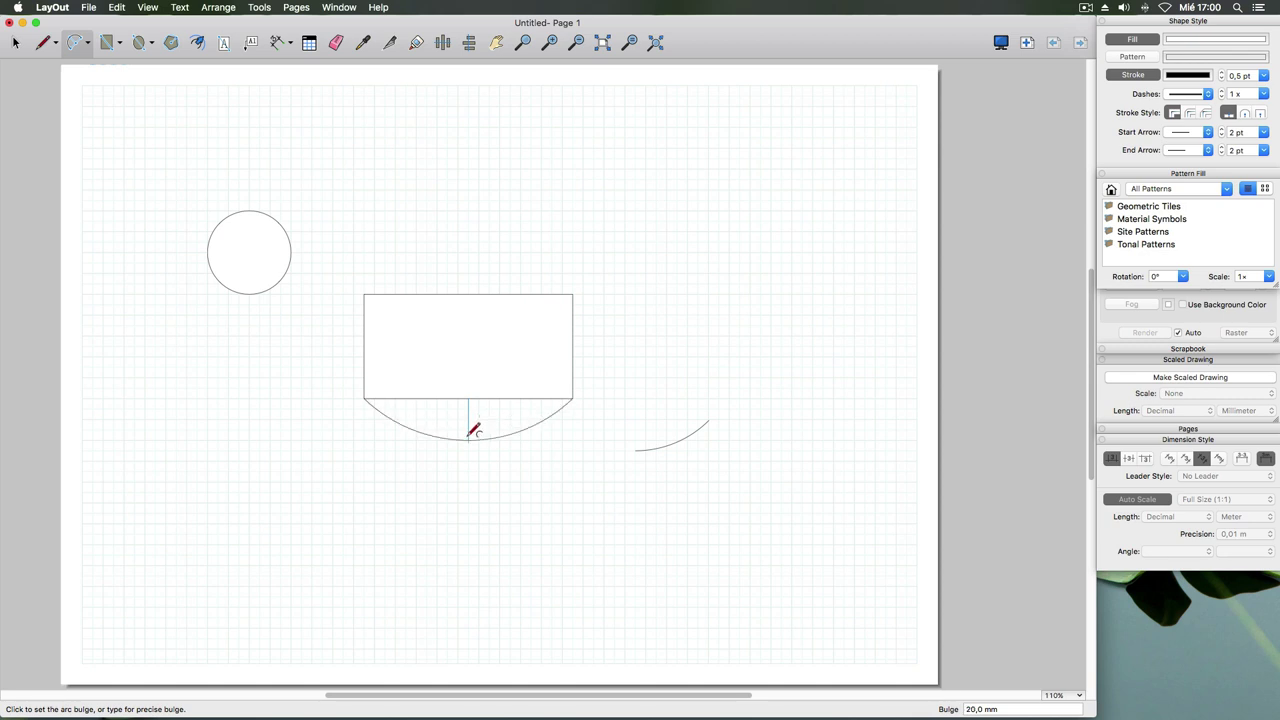
pyautogui.click(469, 437)
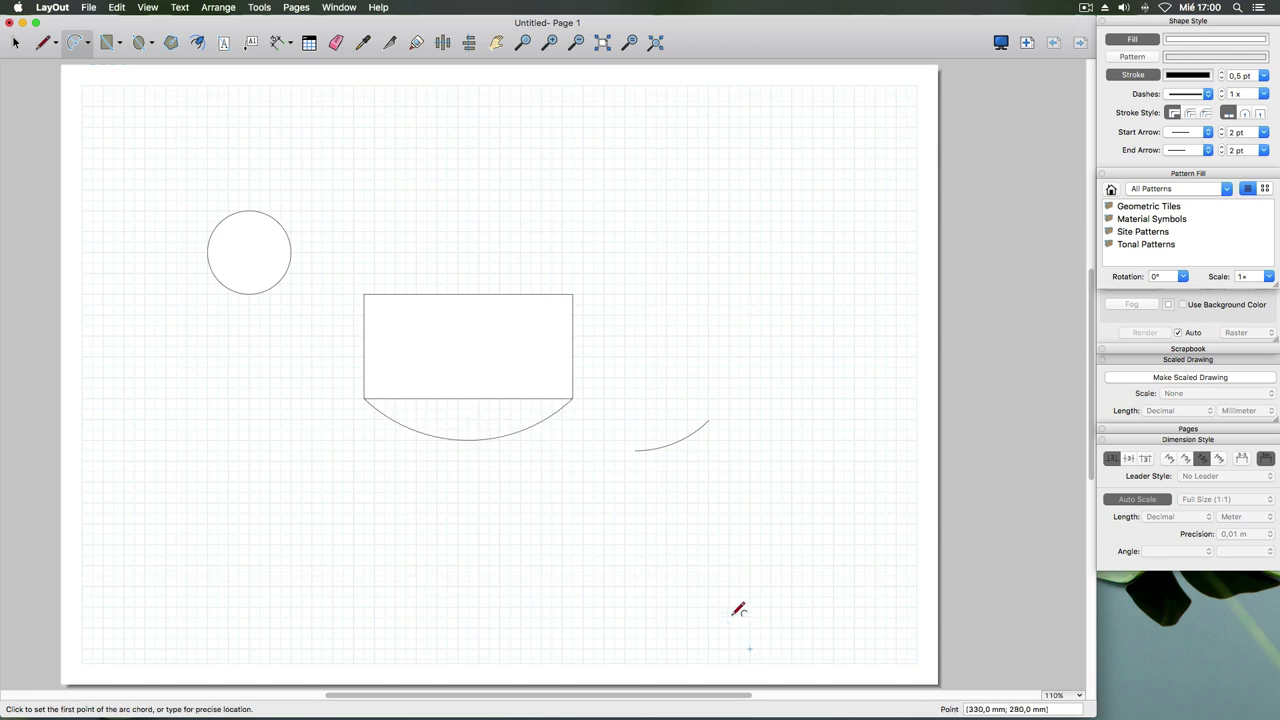
pyautogui.click(88, 43)
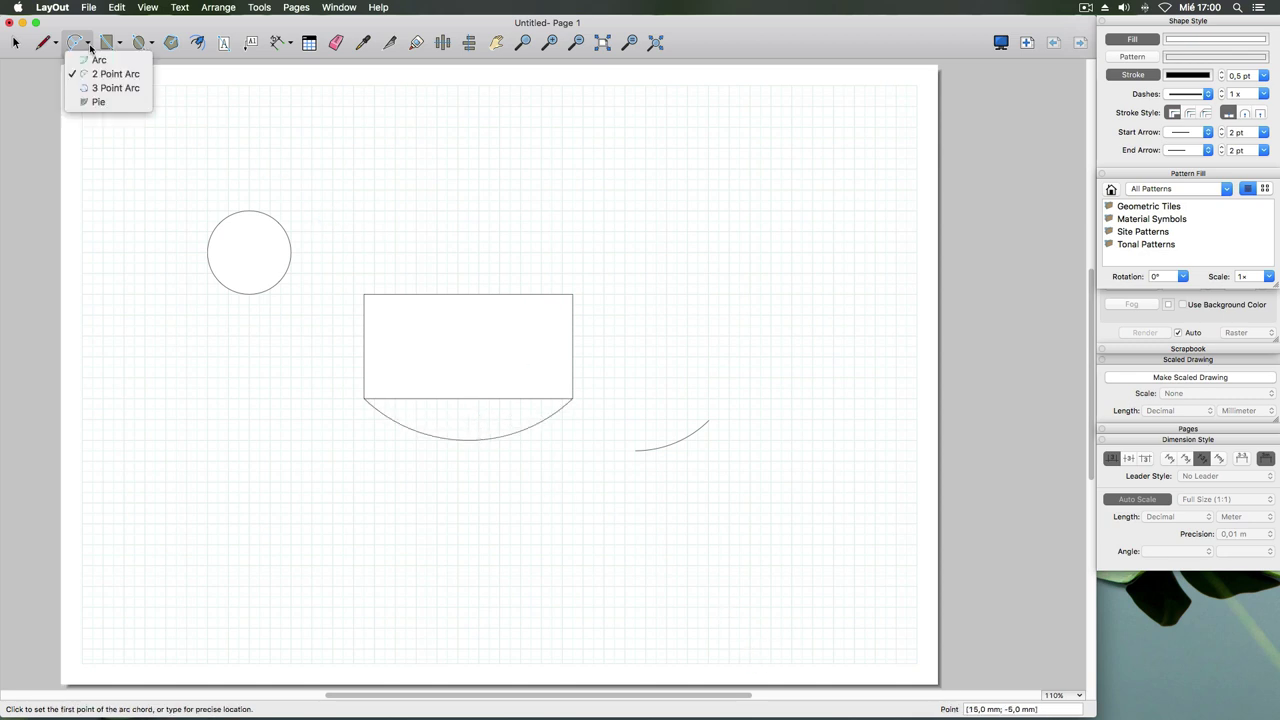
pyautogui.click(89, 90)
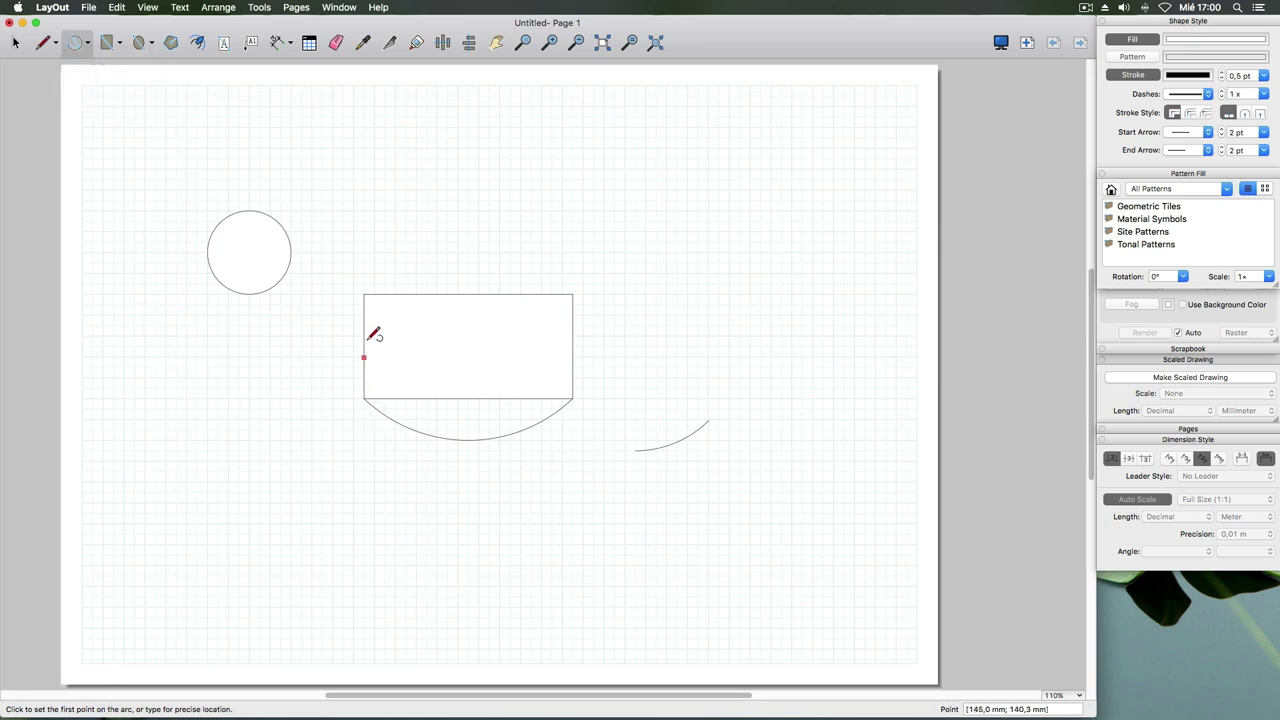
pyautogui.click(364, 294)
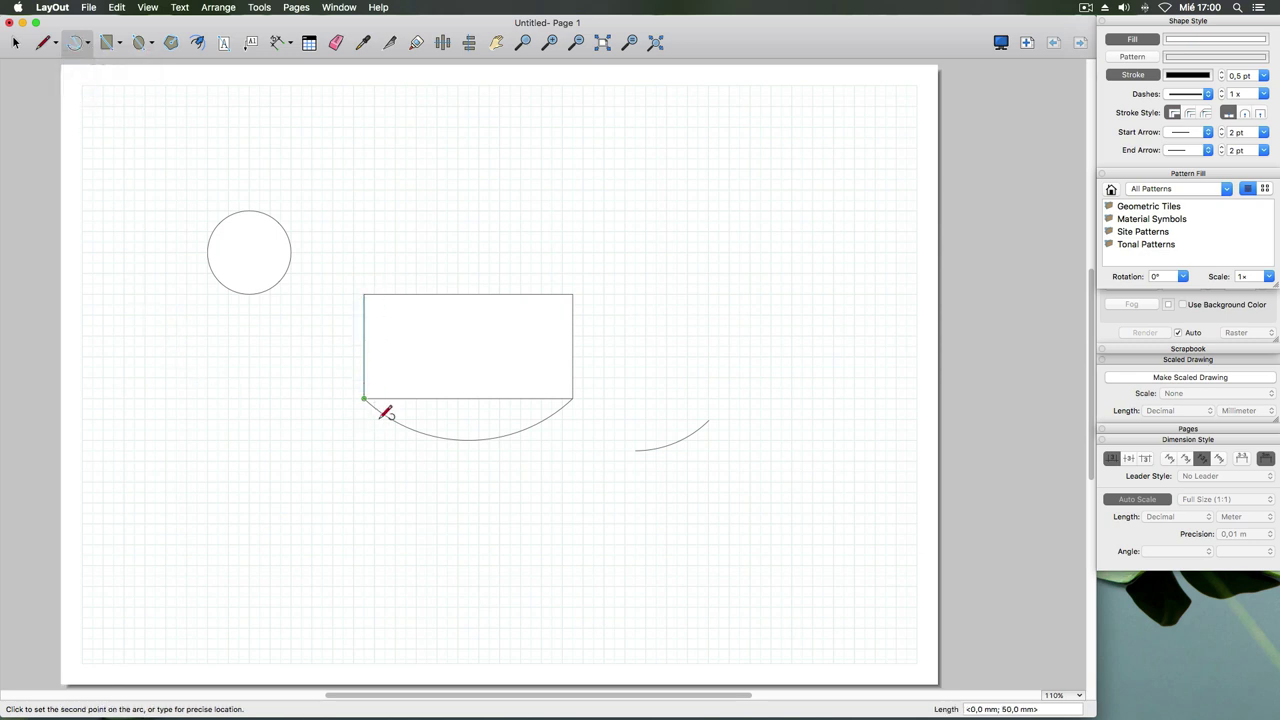
pyautogui.click(572, 398)
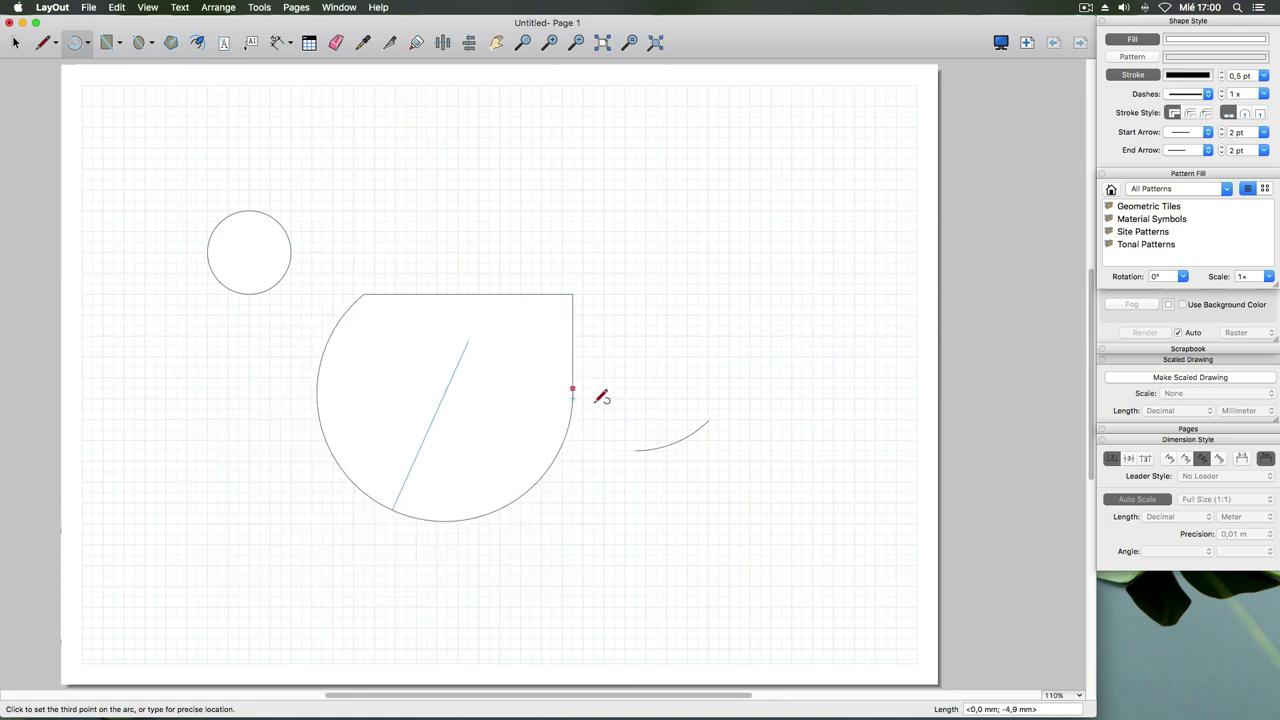
pyautogui.press('Escape')
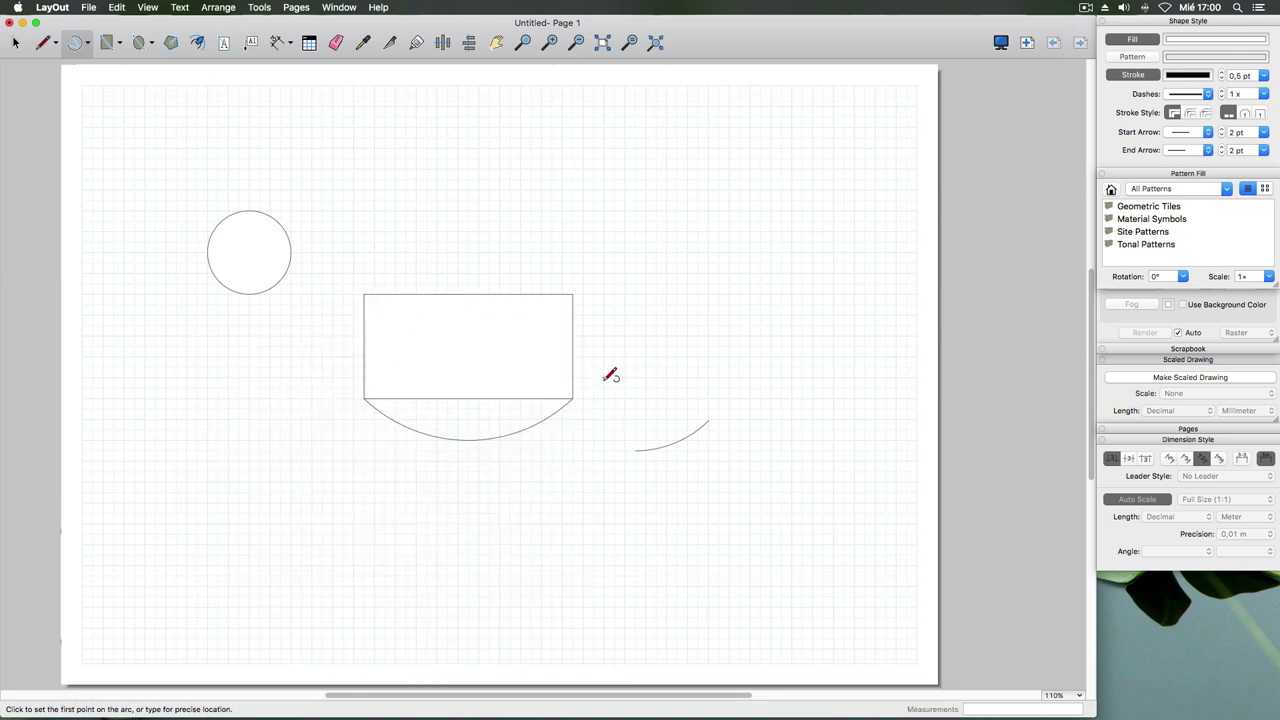
pyautogui.click(89, 50)
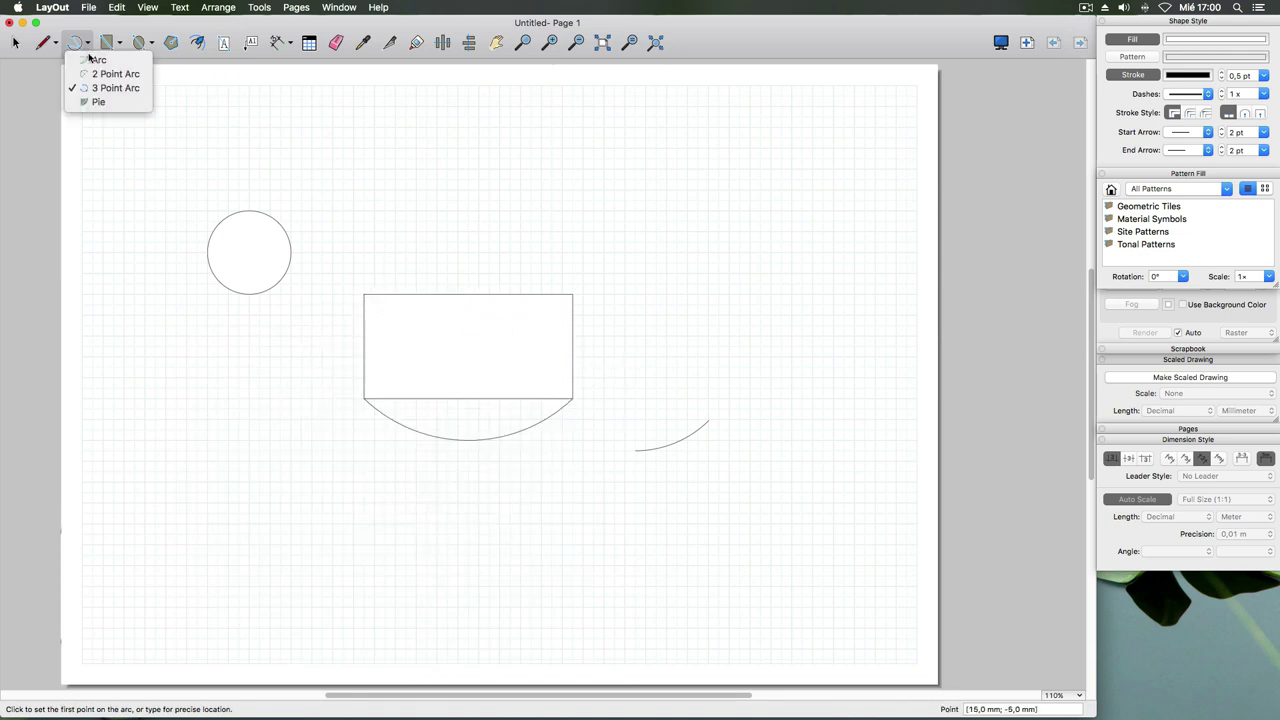
pyautogui.click(95, 90)
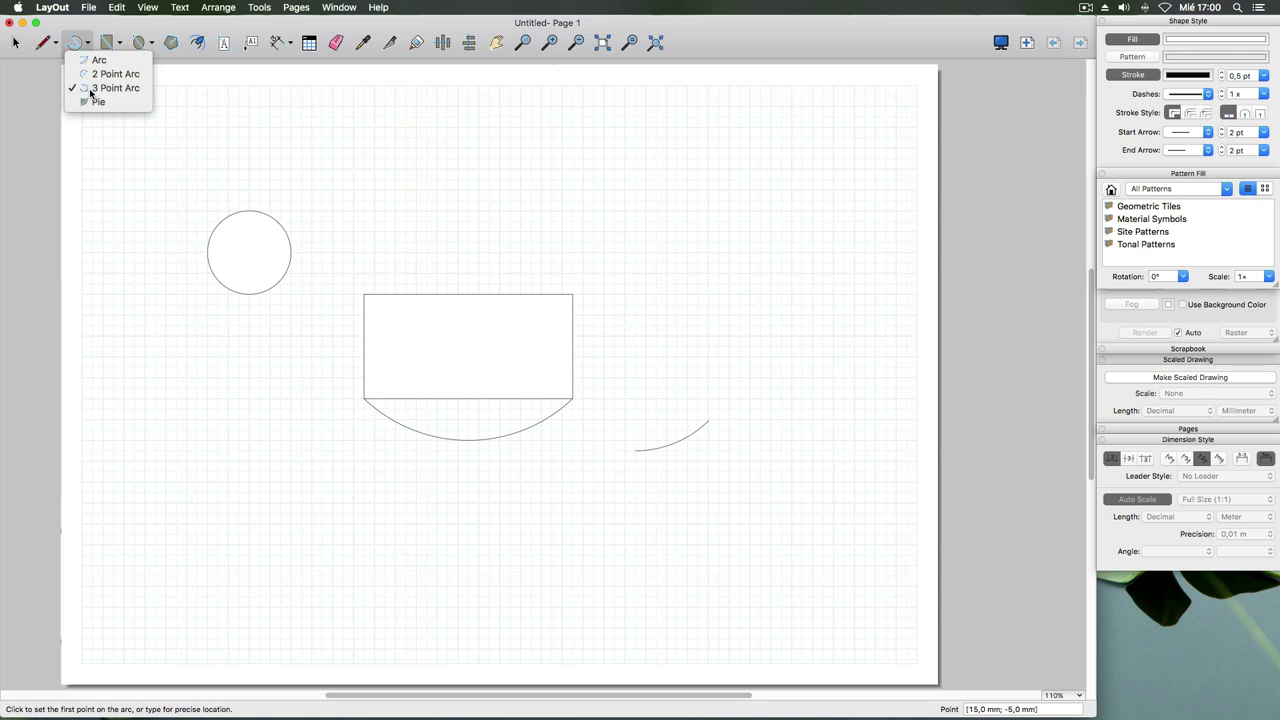
pyautogui.click(364, 294)
pyautogui.click(364, 398)
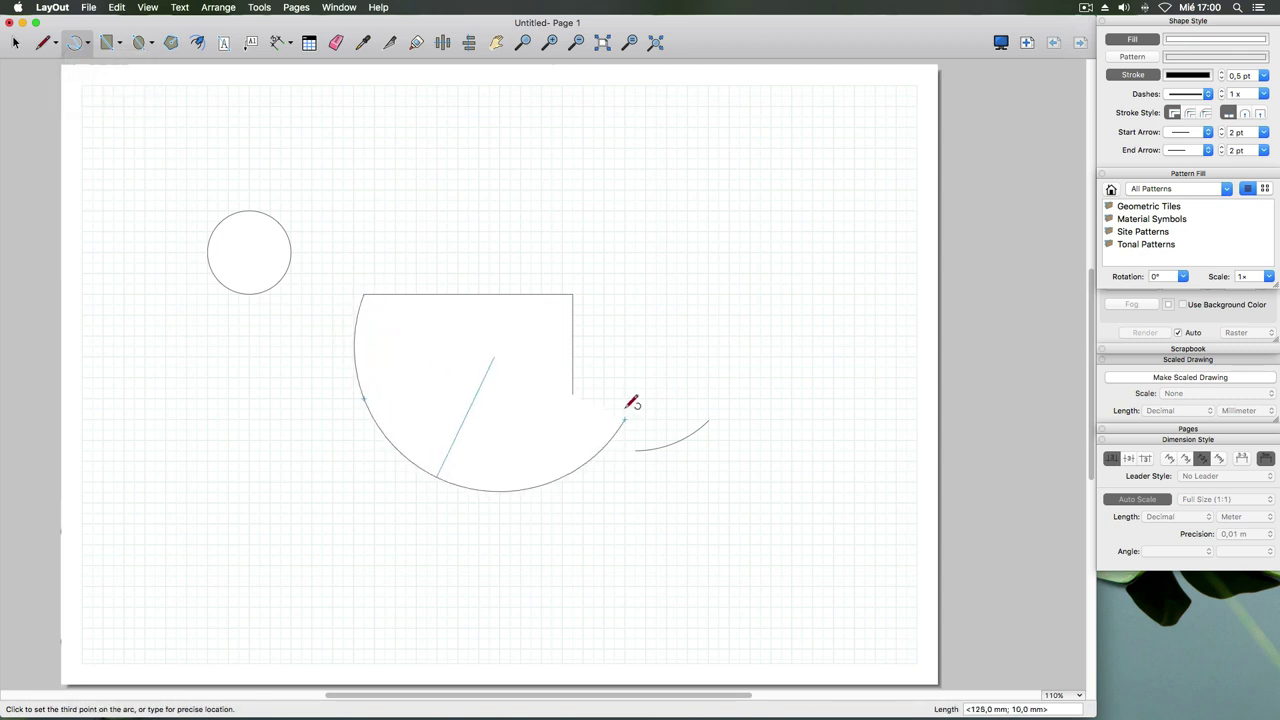
pyautogui.click(573, 398)
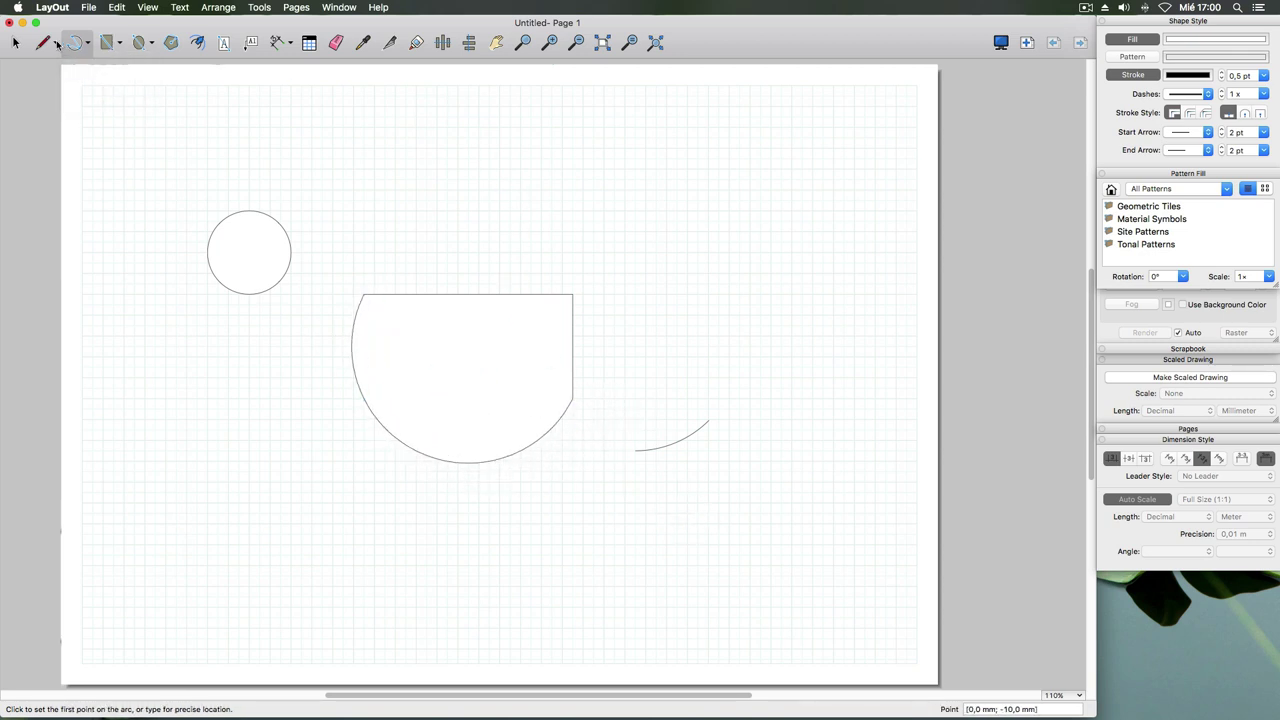
pyautogui.press('space')
pyautogui.click(352, 352)
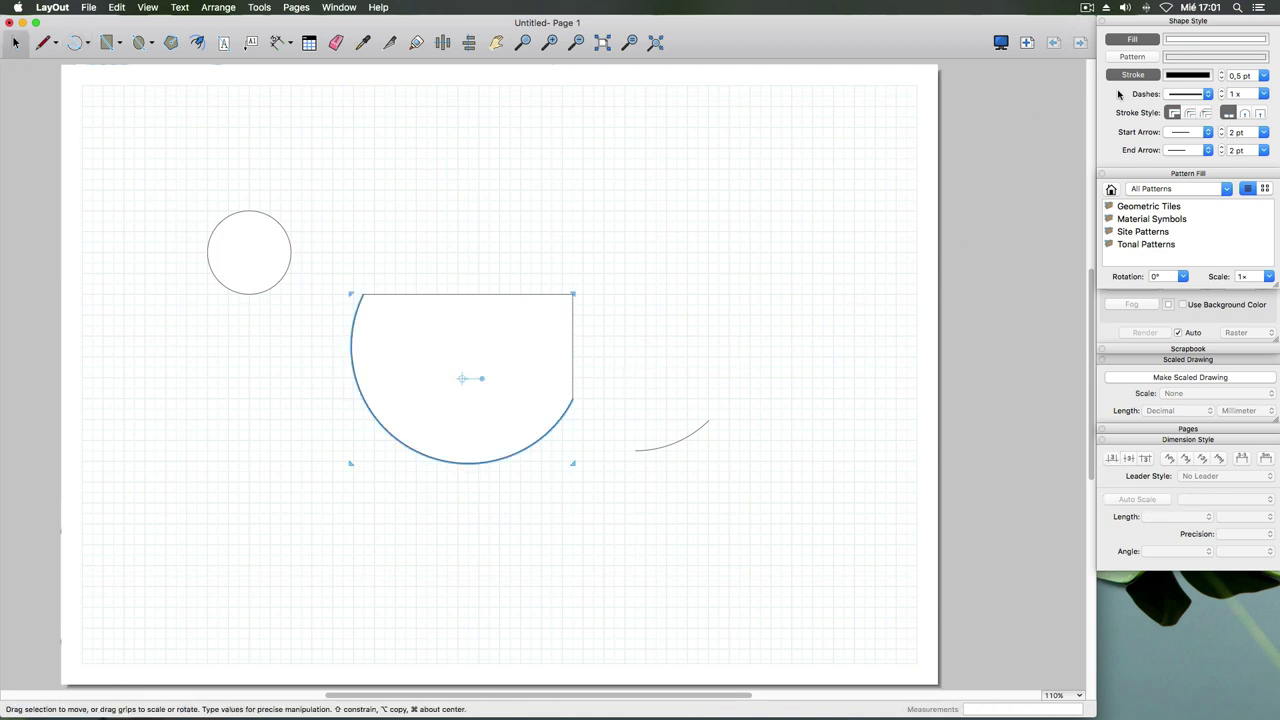
pyautogui.click(1145, 40)
pyautogui.click(829, 268)
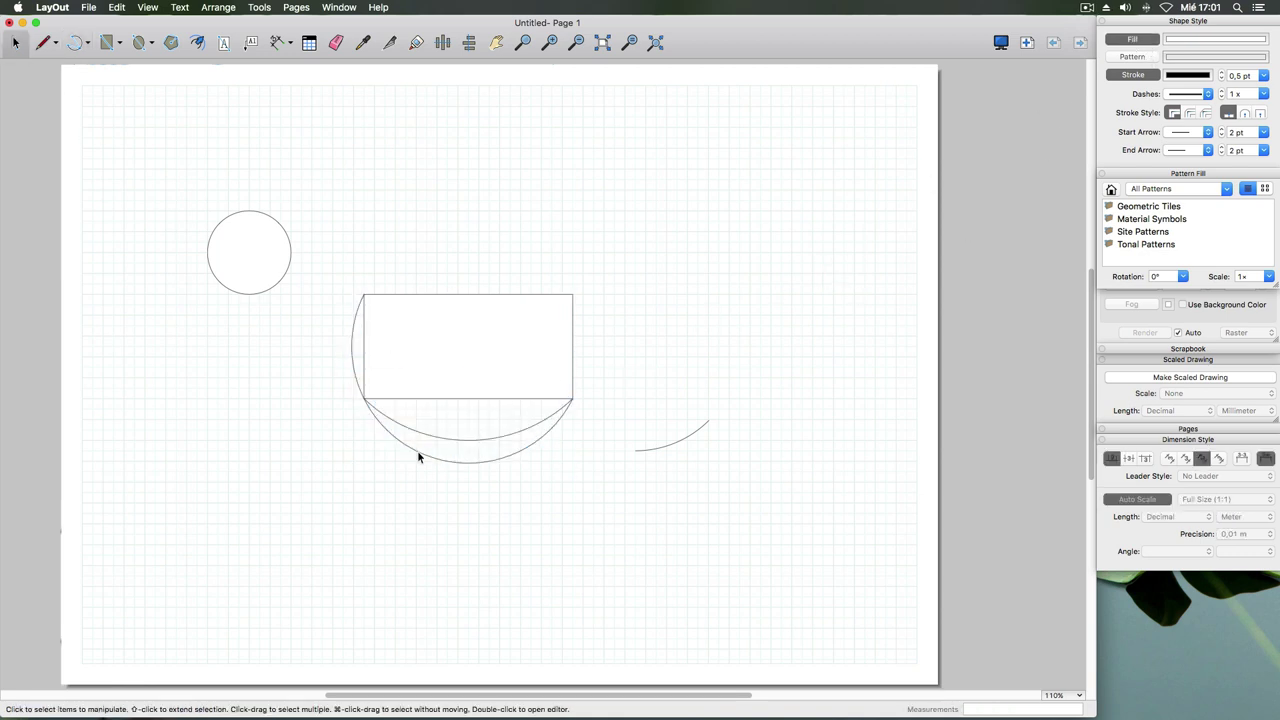
pyautogui.click(421, 457)
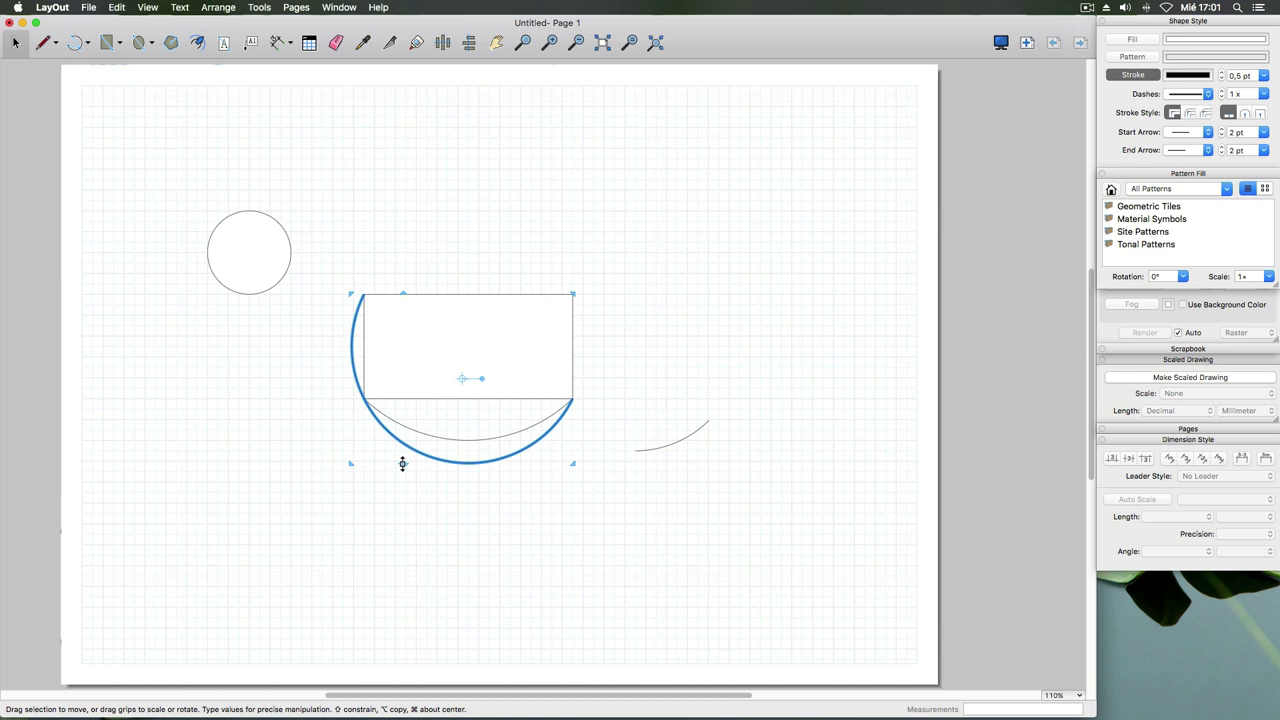
pyautogui.press('Delete')
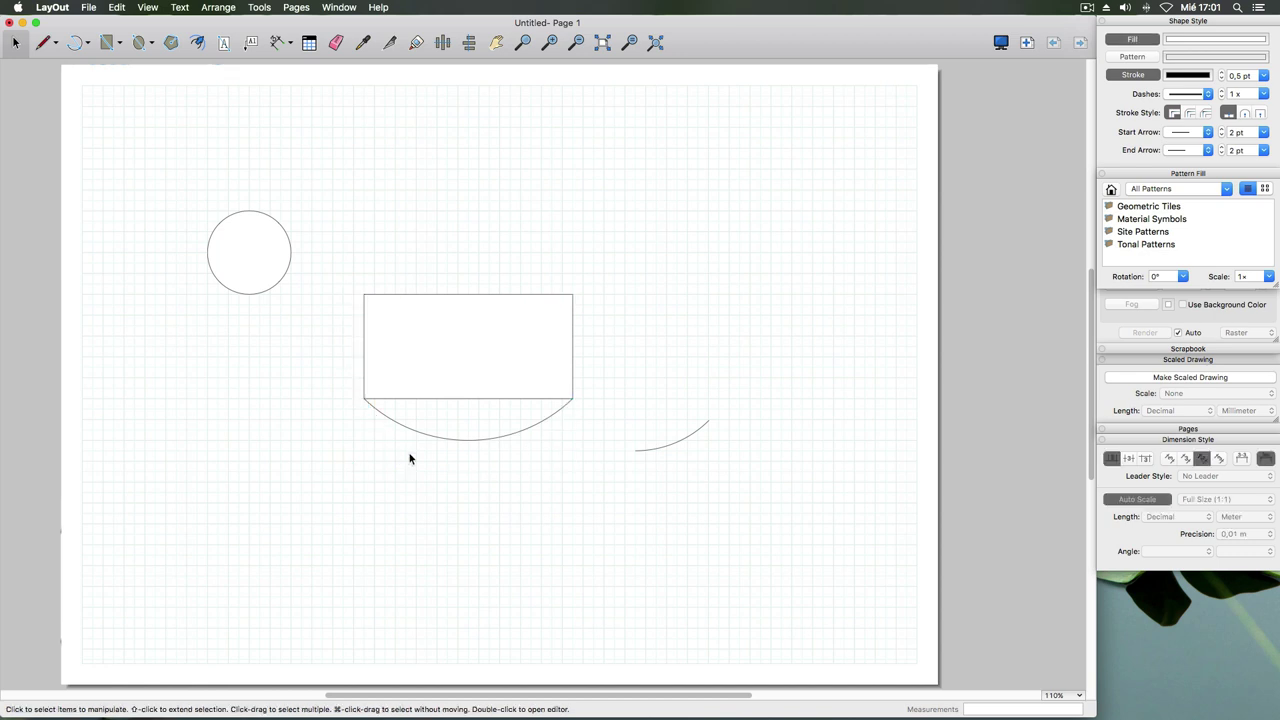
pyautogui.click(423, 431)
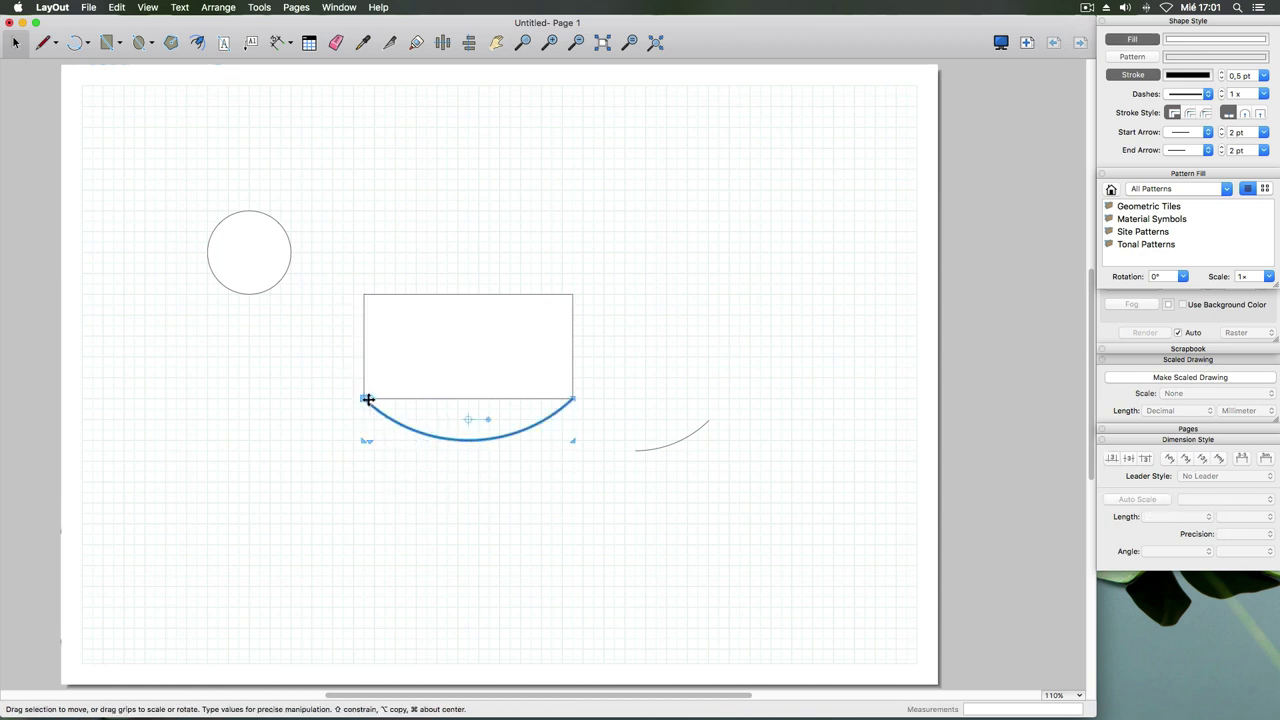
pyautogui.click(322, 272)
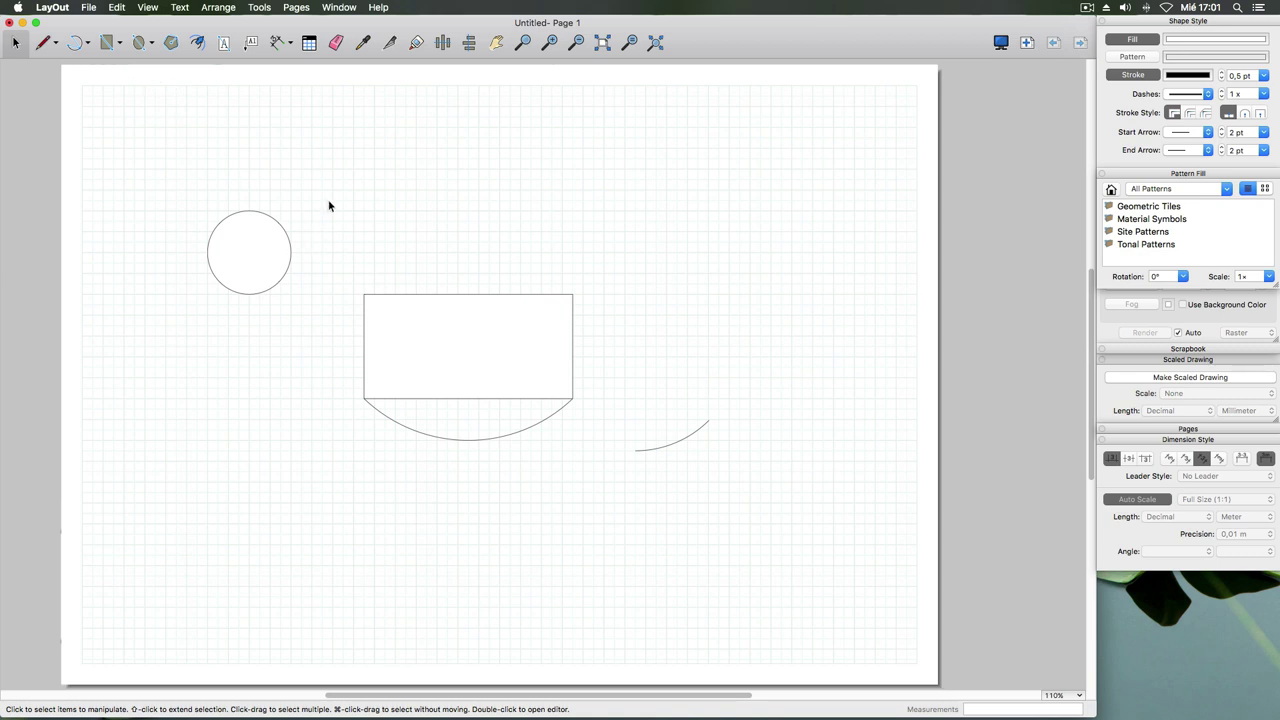
pyautogui.click(487, 365)
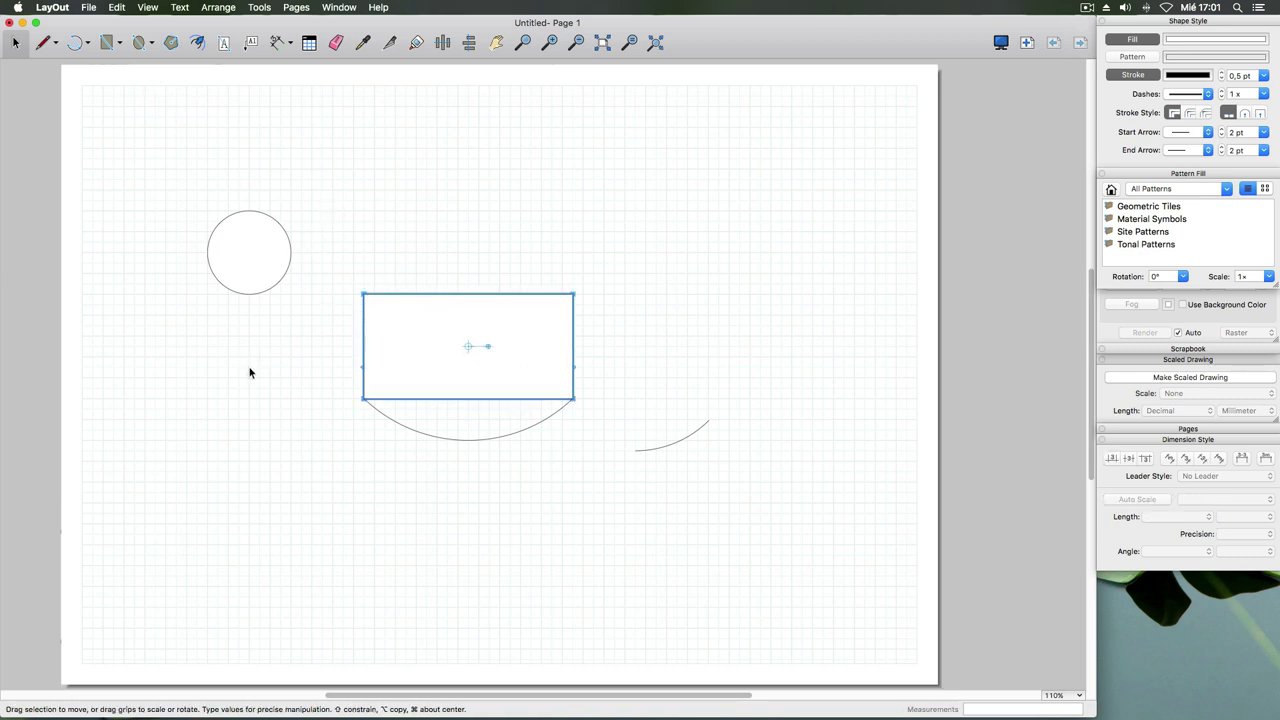
pyautogui.click(326, 213)
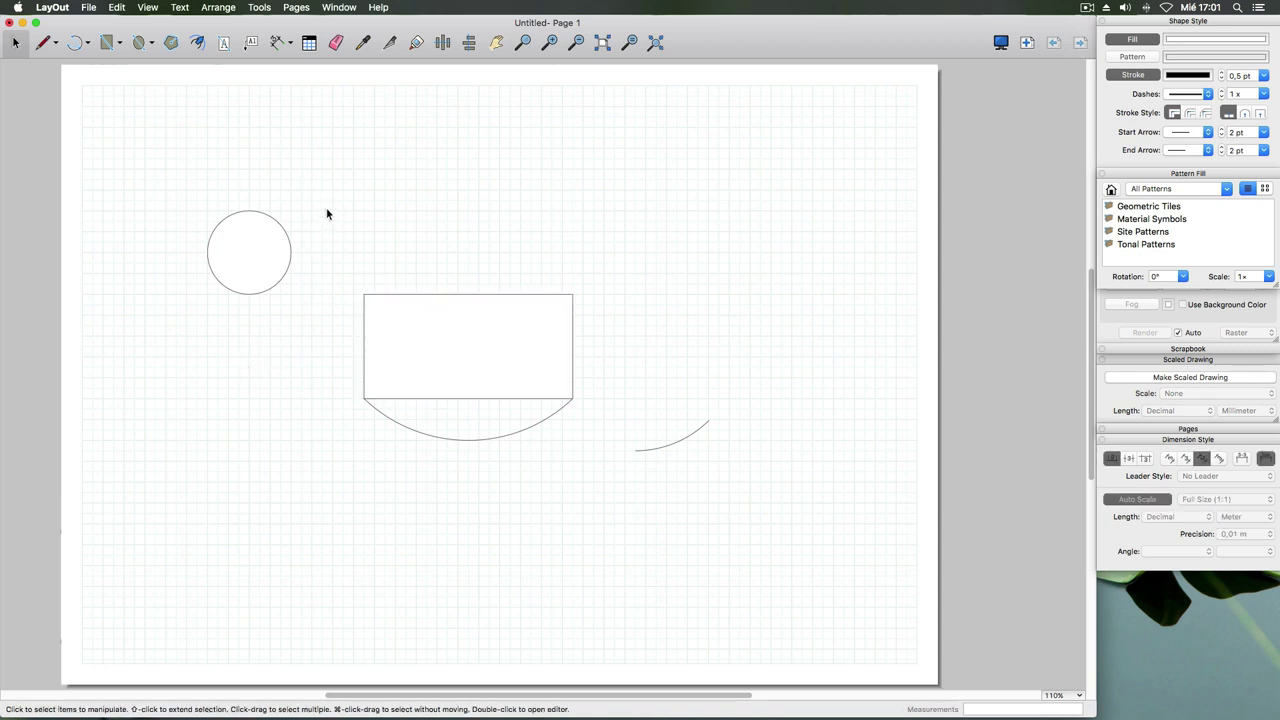
pyautogui.click(89, 45)
pyautogui.click(95, 86)
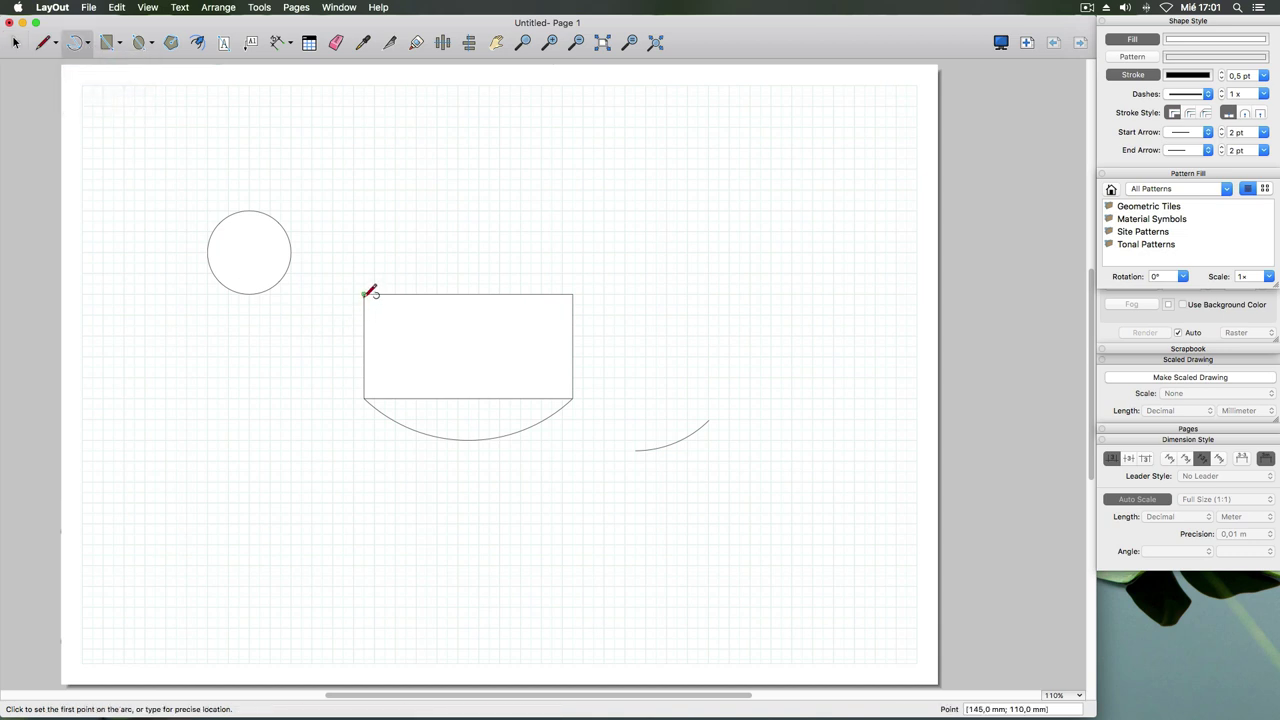
pyautogui.click(365, 294)
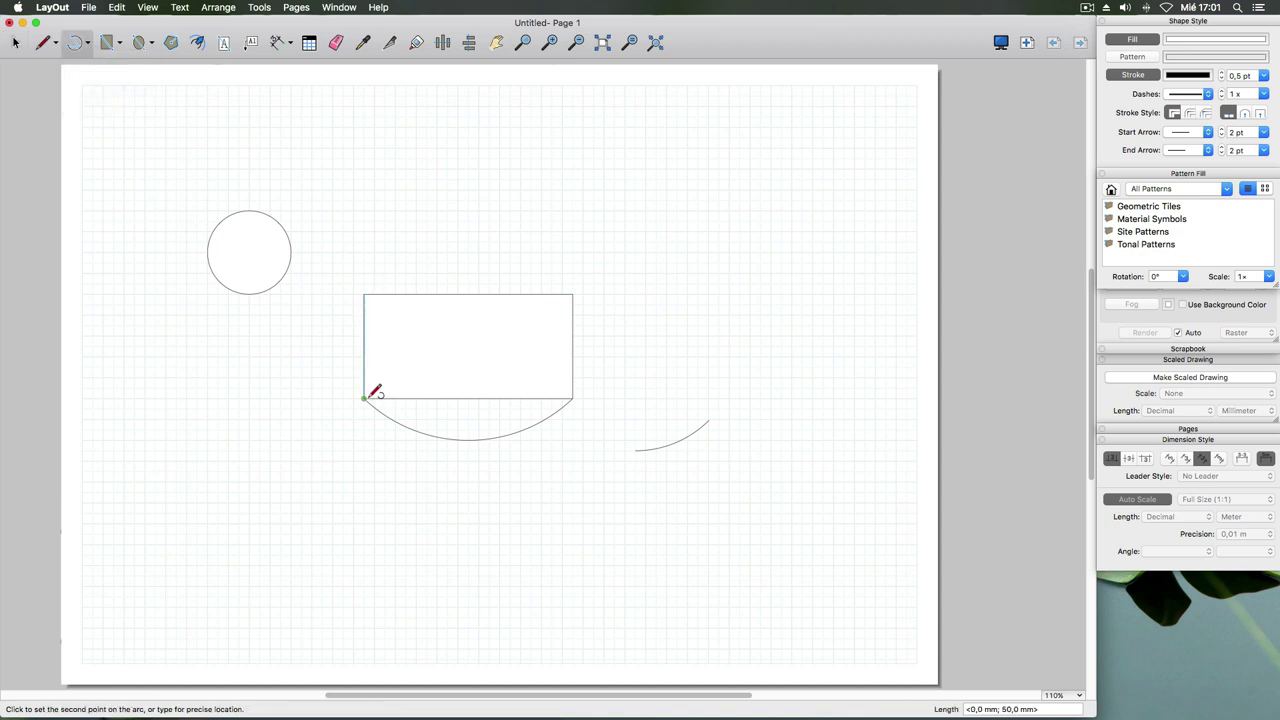
pyautogui.click(367, 396)
pyautogui.click(569, 403)
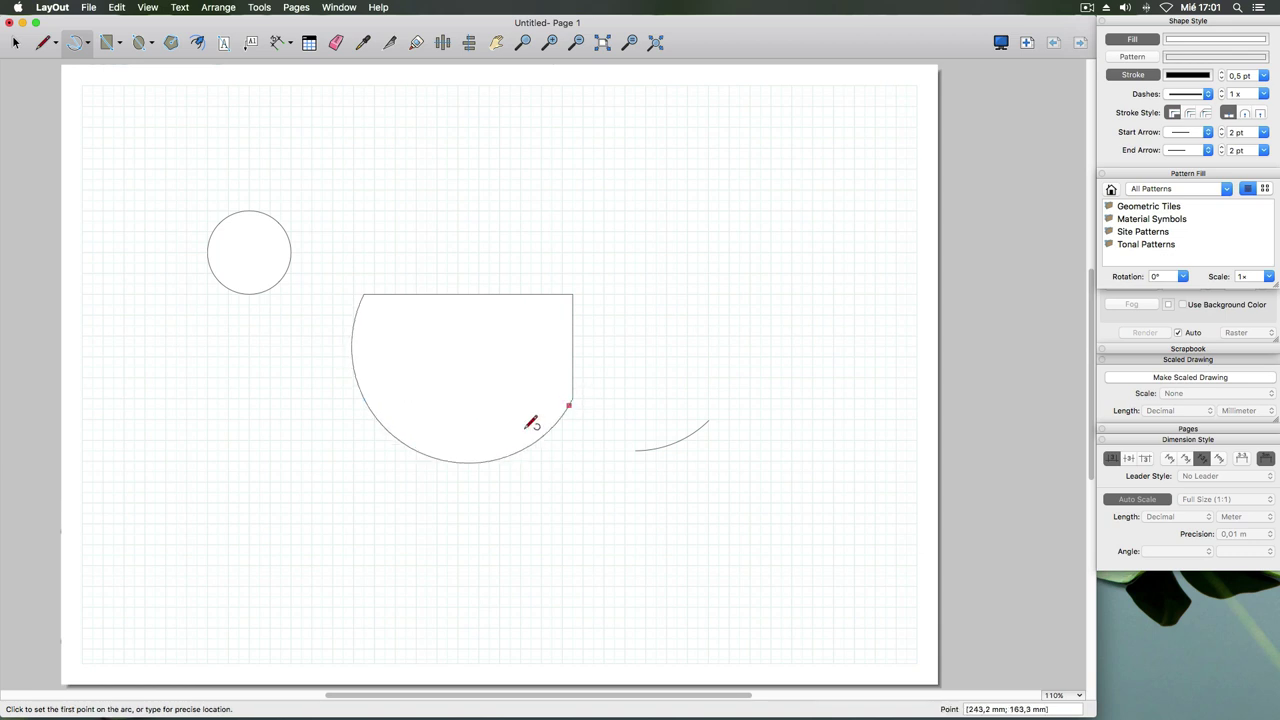
pyautogui.click(15, 44)
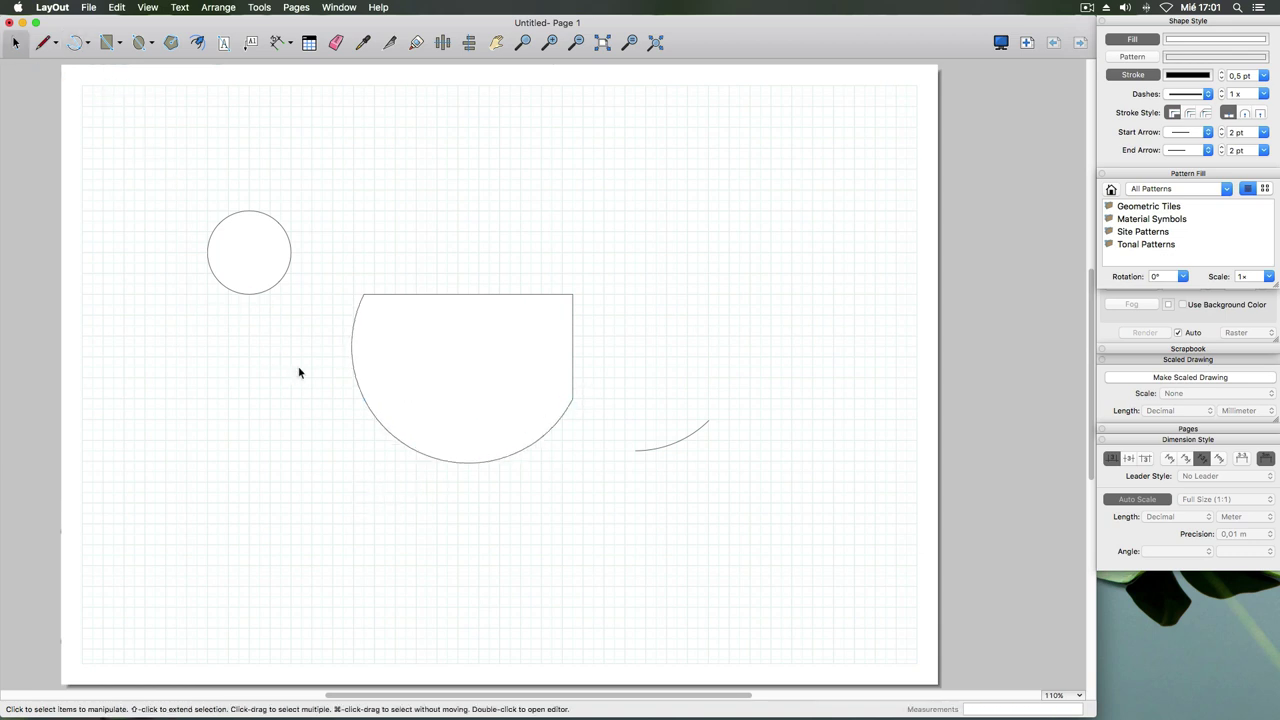
pyautogui.click(351, 371)
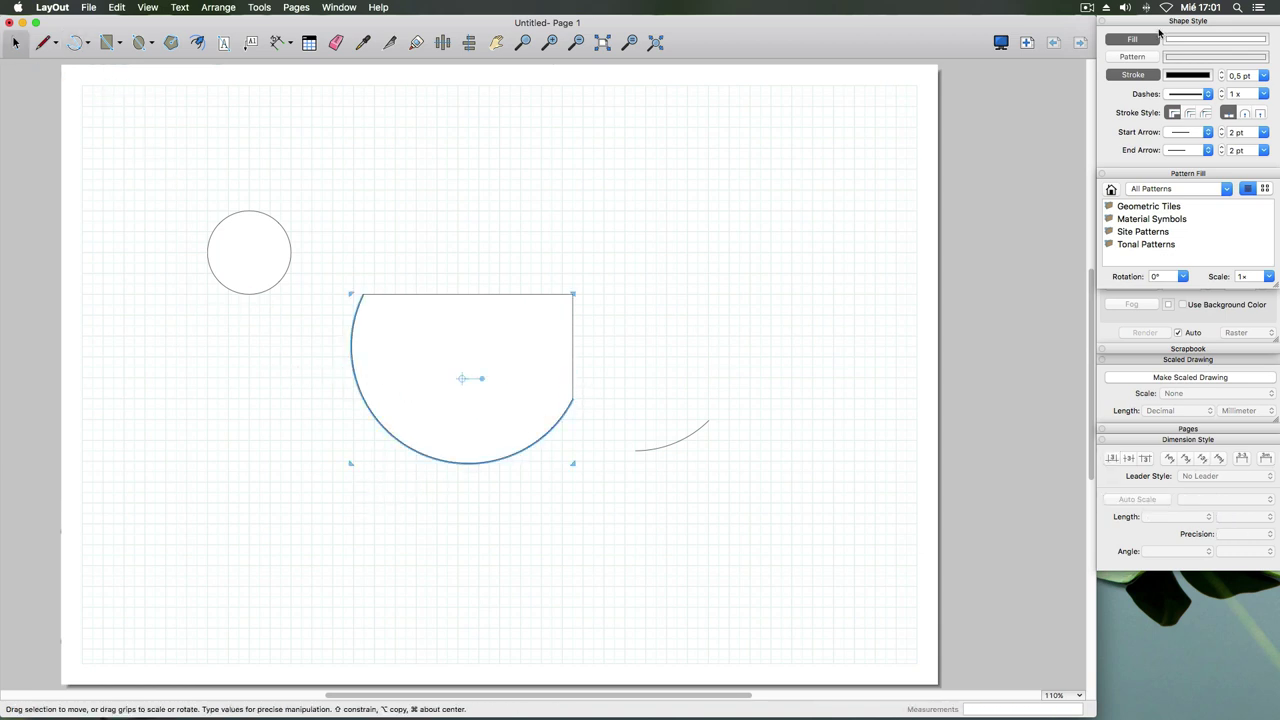
pyautogui.click(746, 294)
pyautogui.click(464, 465)
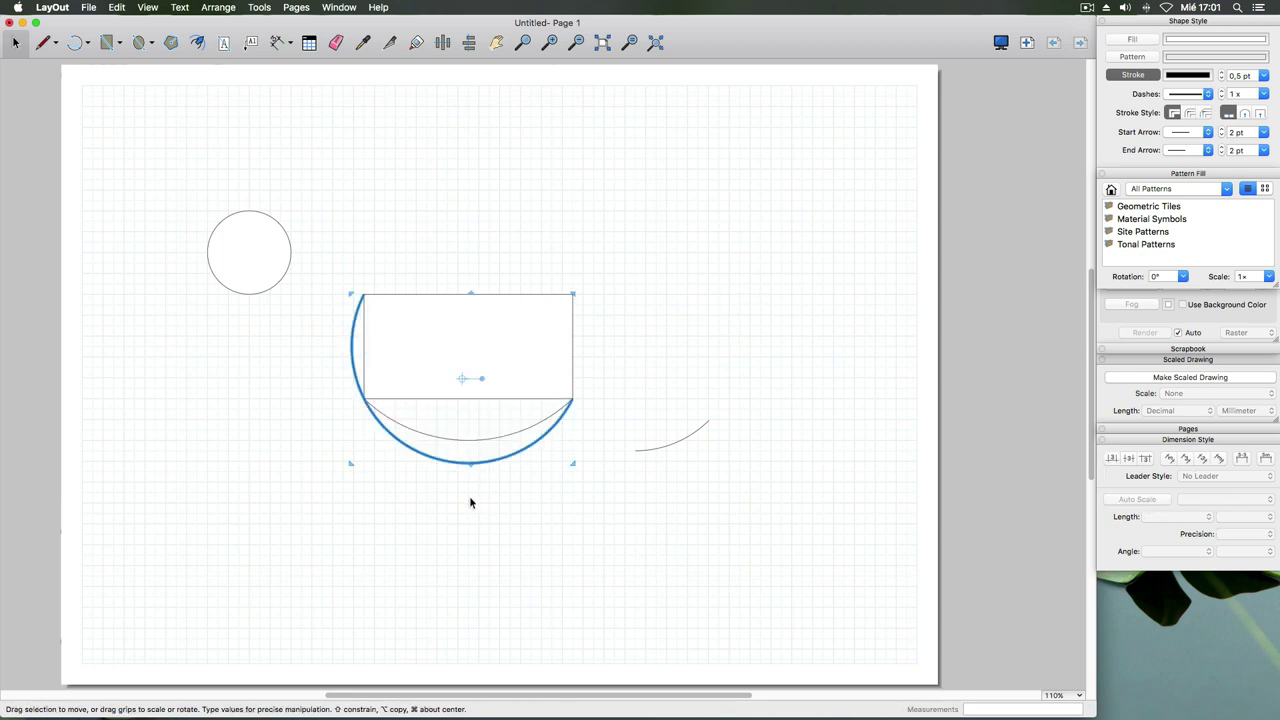
pyautogui.press('Delete')
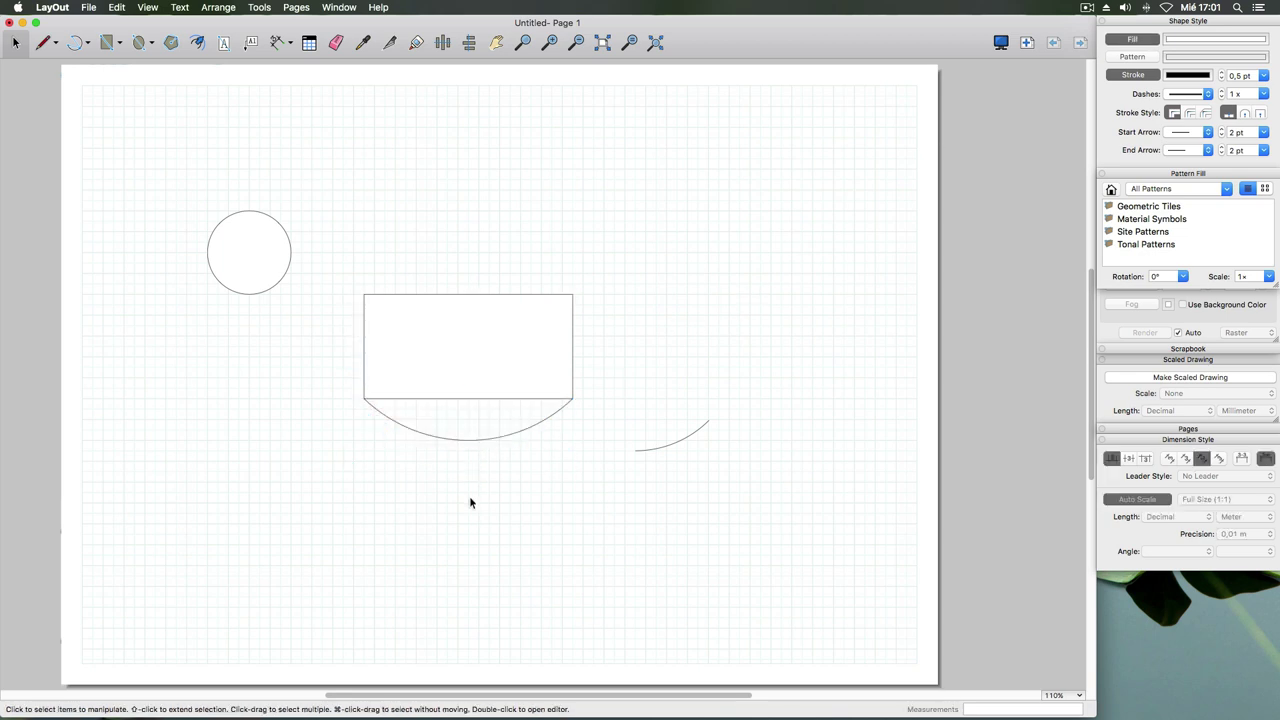
pyautogui.click(88, 44)
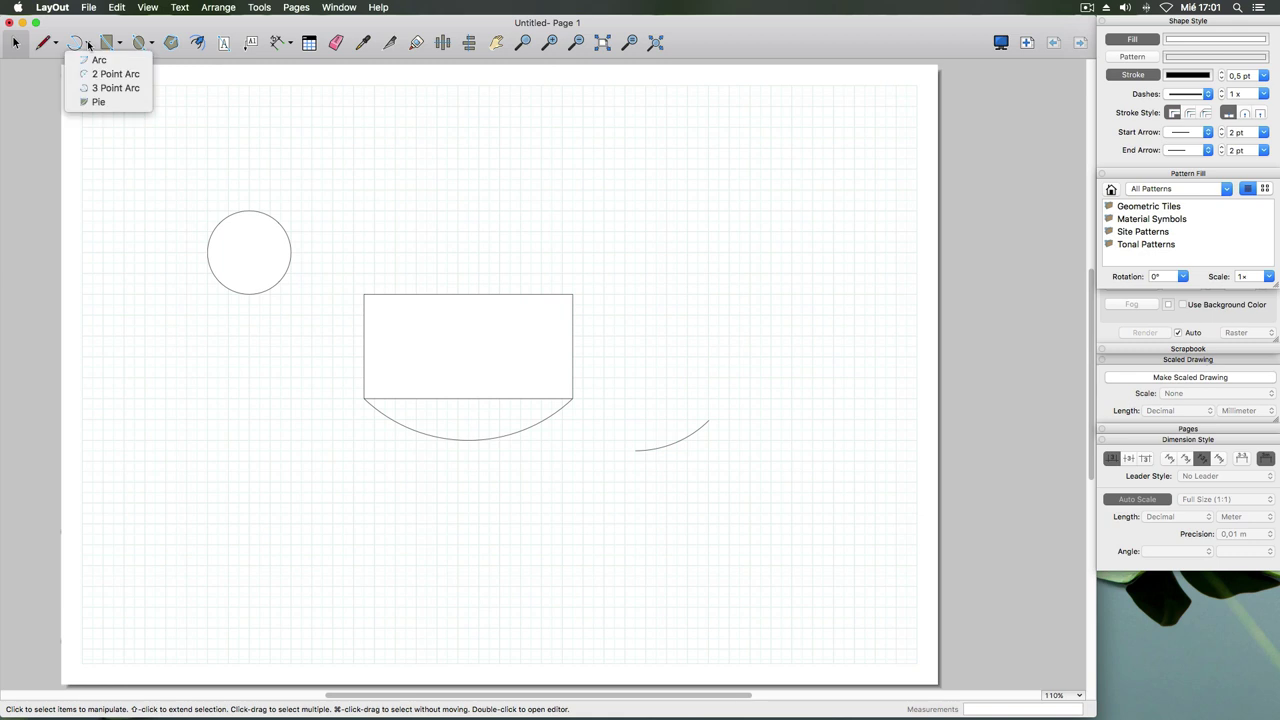
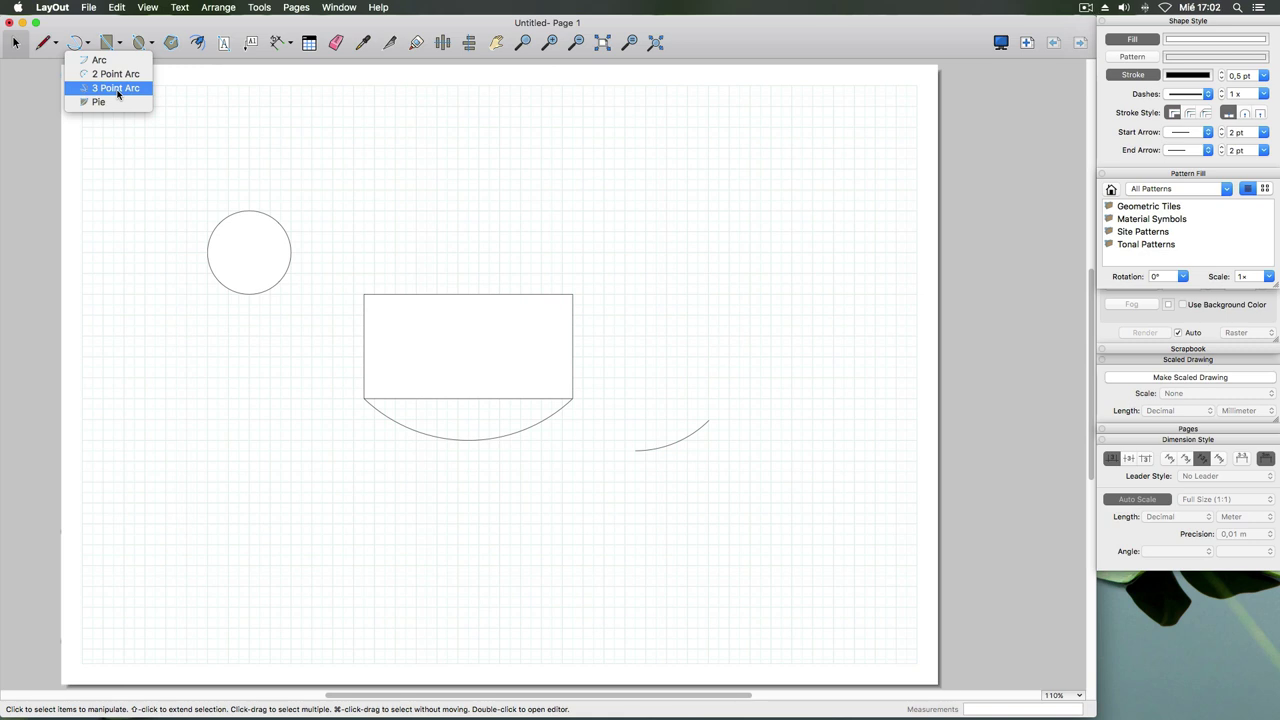
# - Draw a quarter-circle pie with a 40 mm radius and 90° sweep at the lower left
pyautogui.click(107, 104)
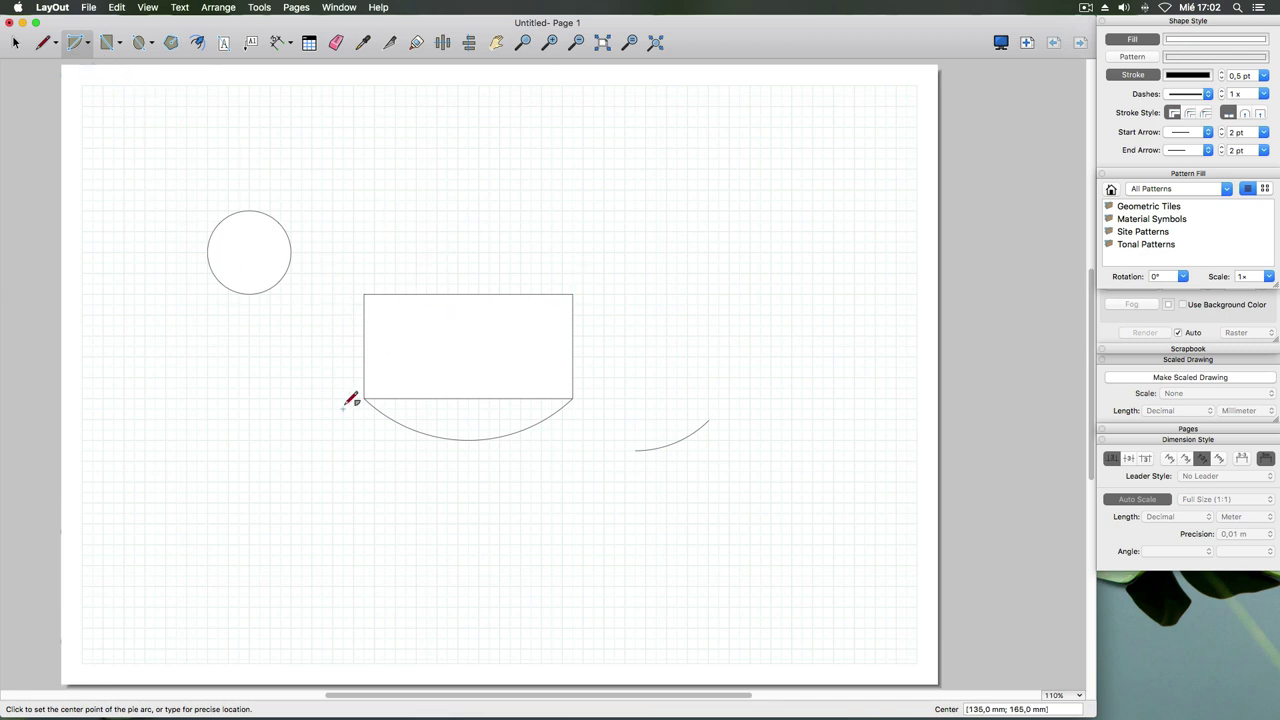
pyautogui.click(88, 45)
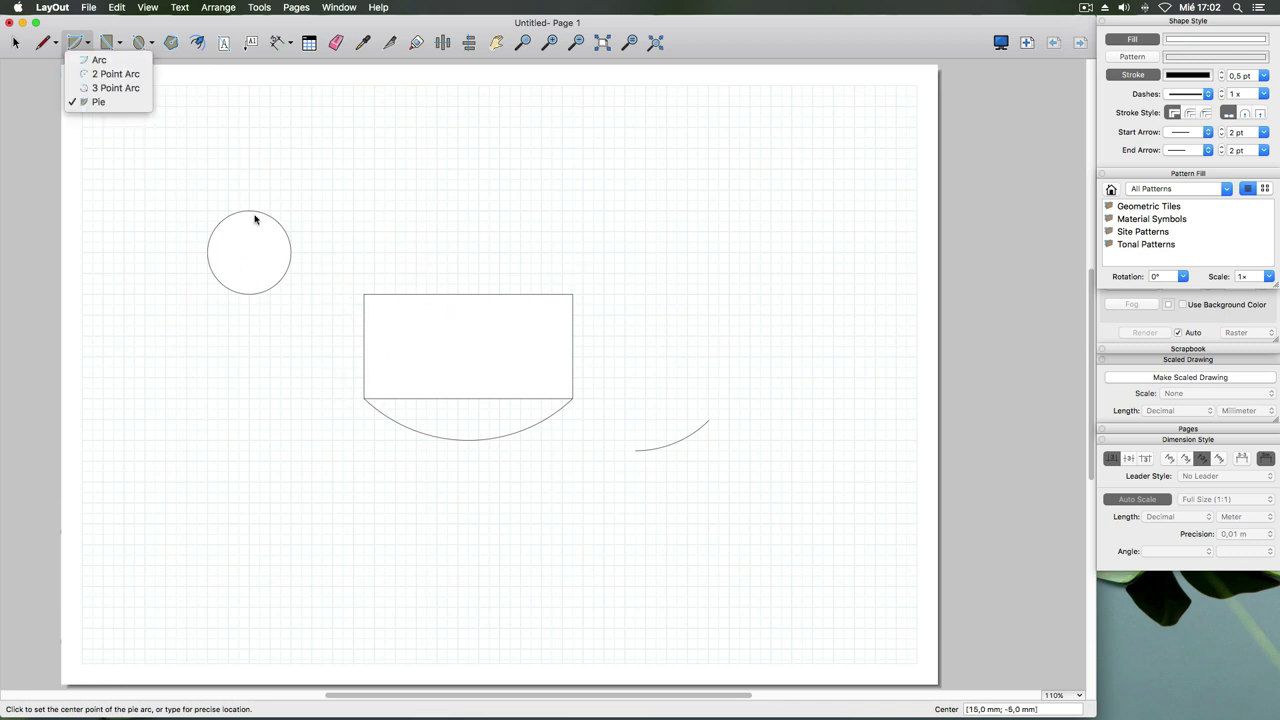
pyautogui.click(100, 102)
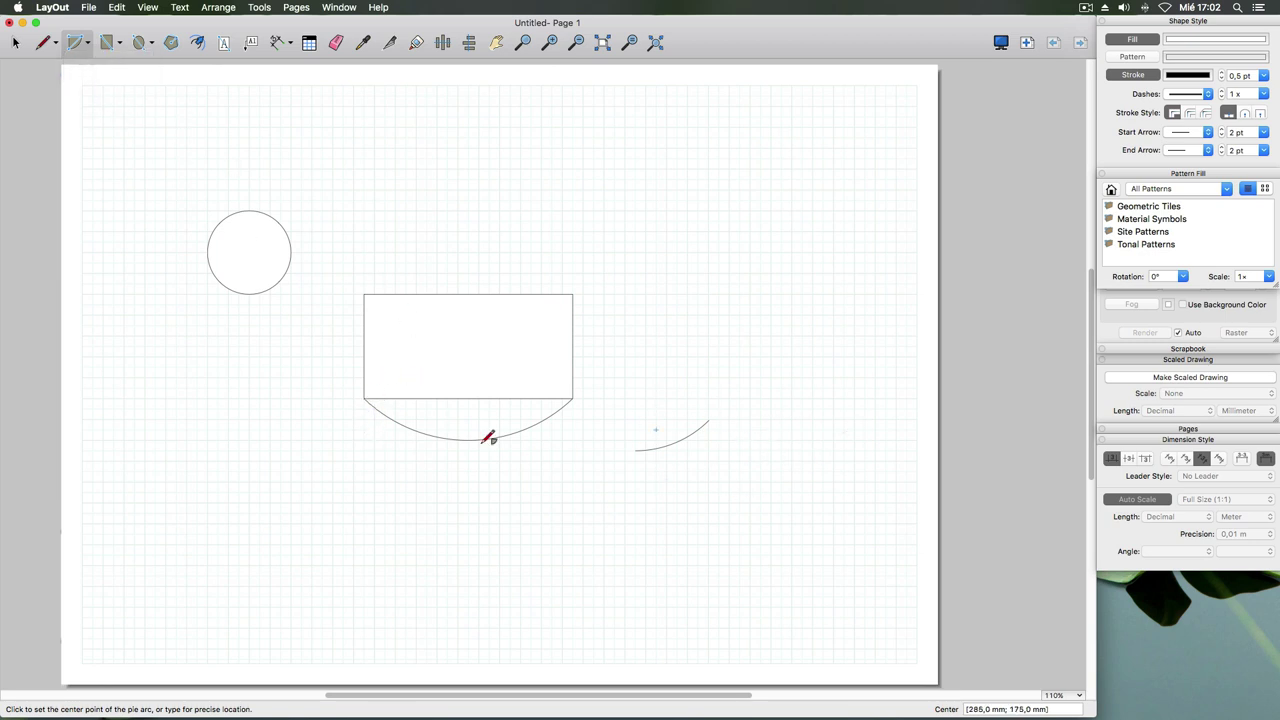
pyautogui.click(218, 554)
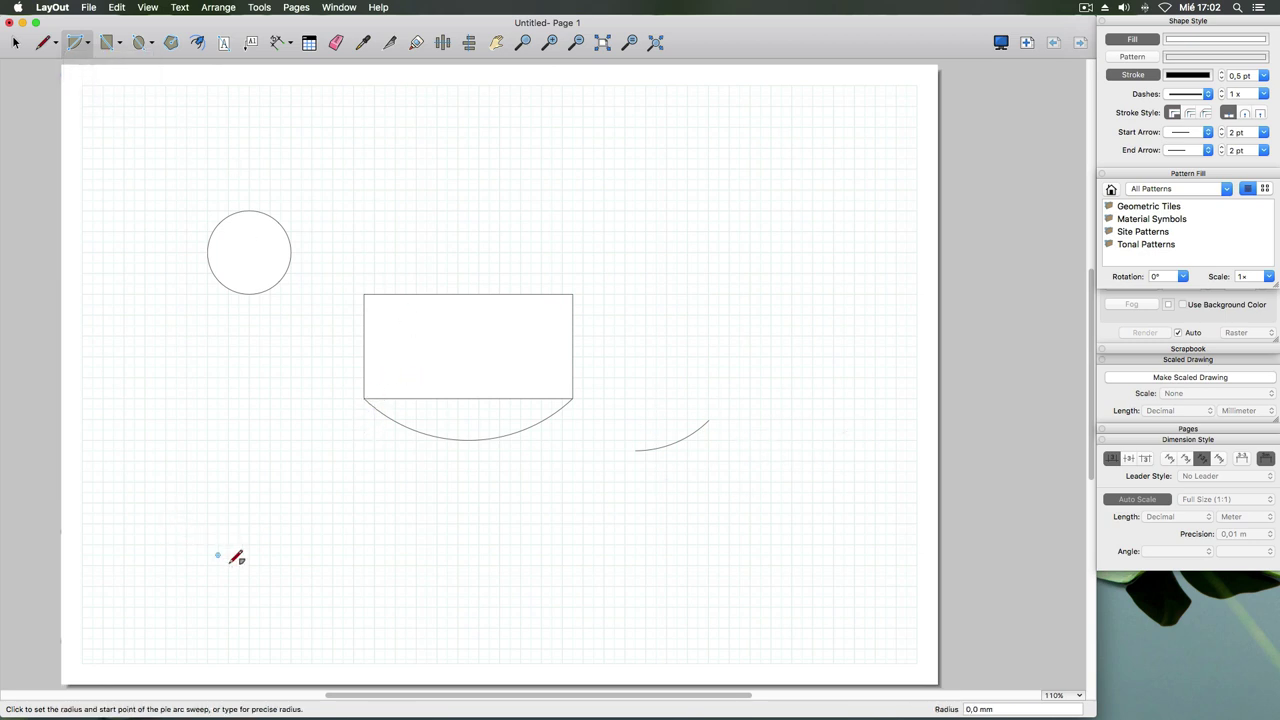
pyautogui.click(301, 554)
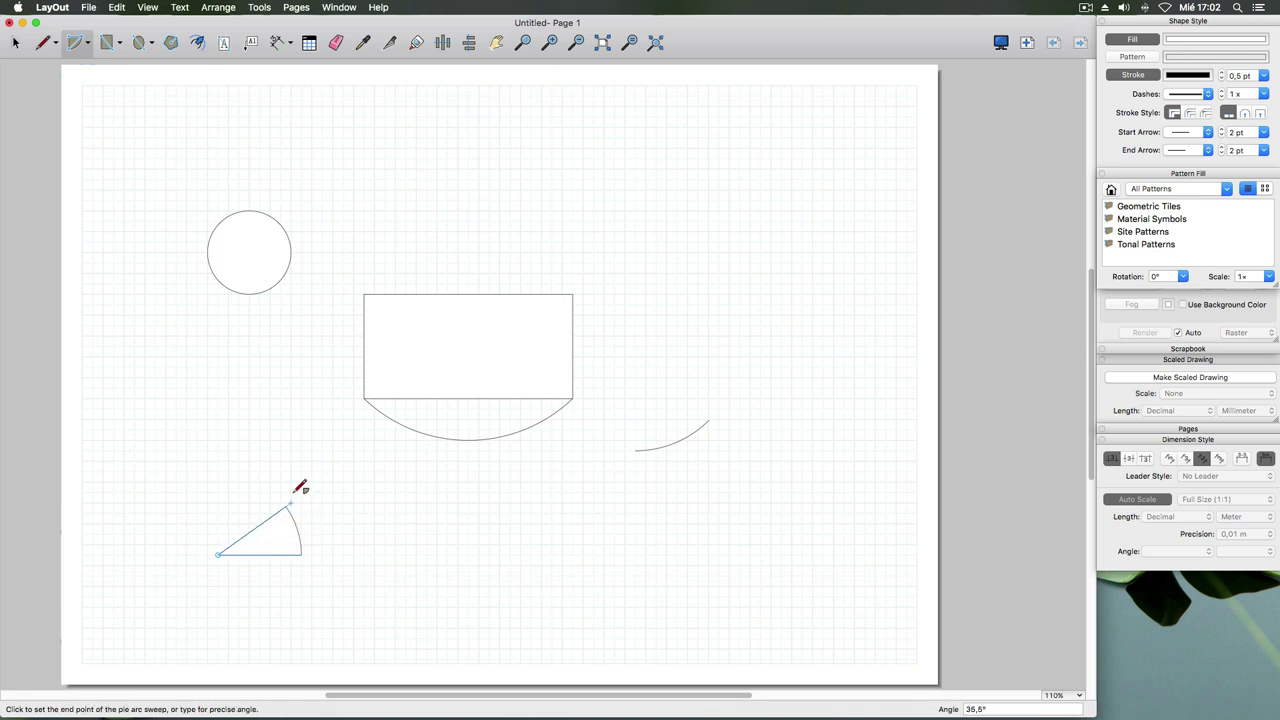
pyautogui.click(226, 472)
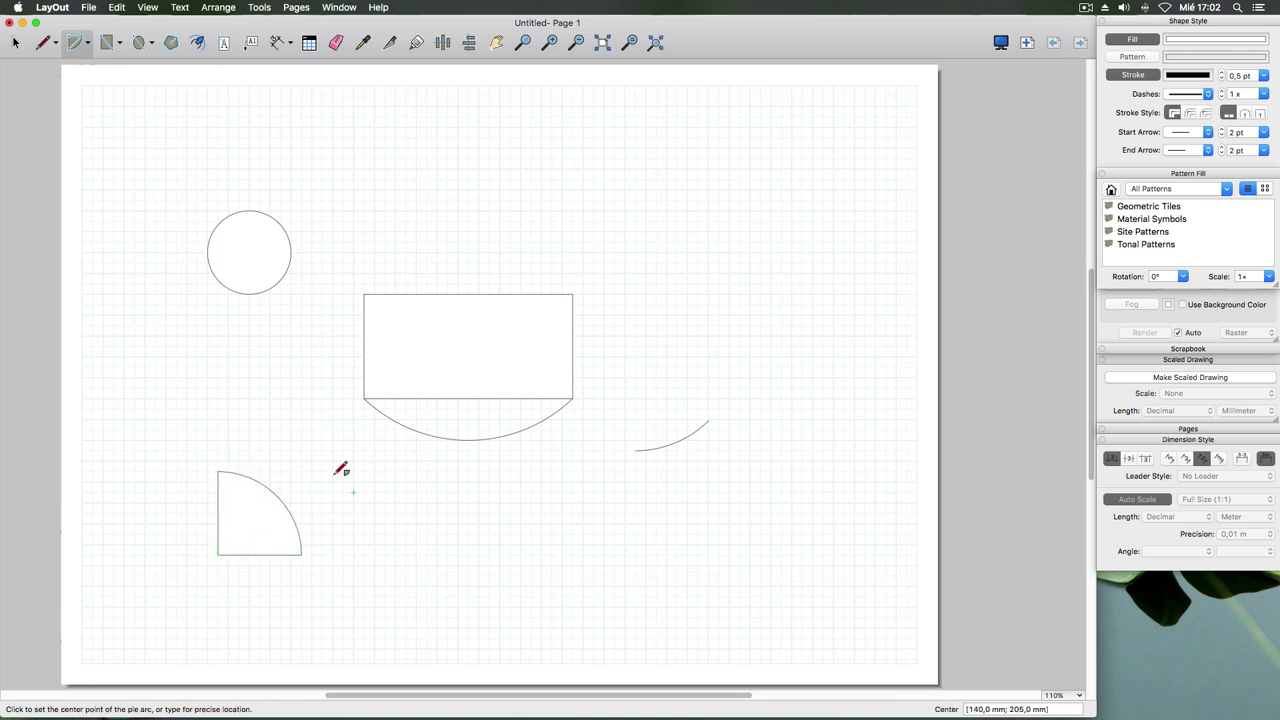
# - Fill the quarter-circle pie with Blueberry blue from the Colors panel
pyautogui.click(15, 42)
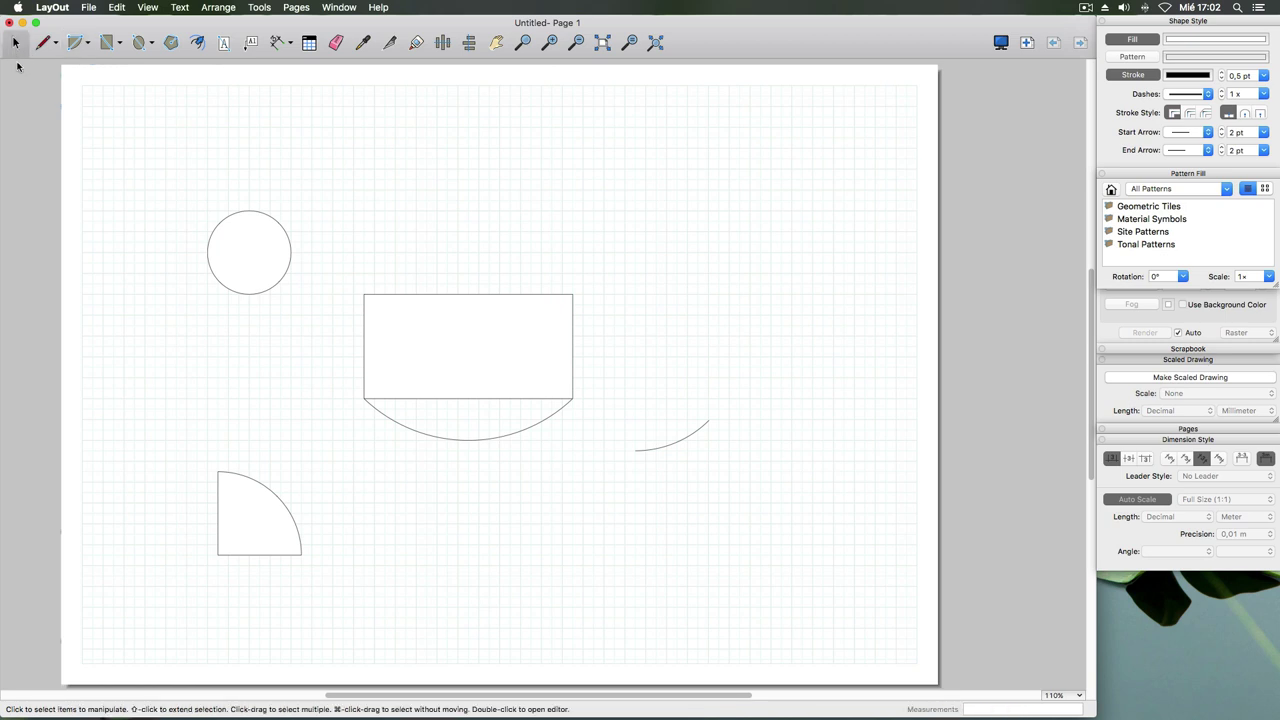
pyautogui.click(240, 487)
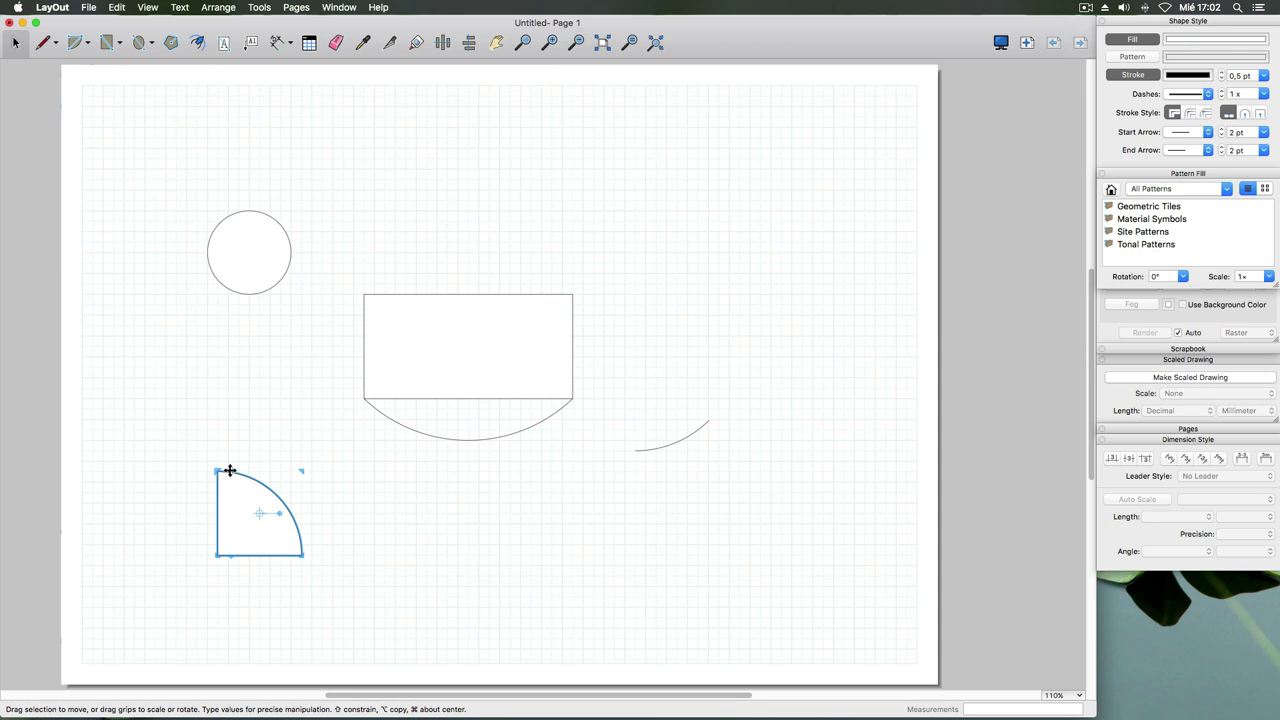
pyautogui.click(1175, 40)
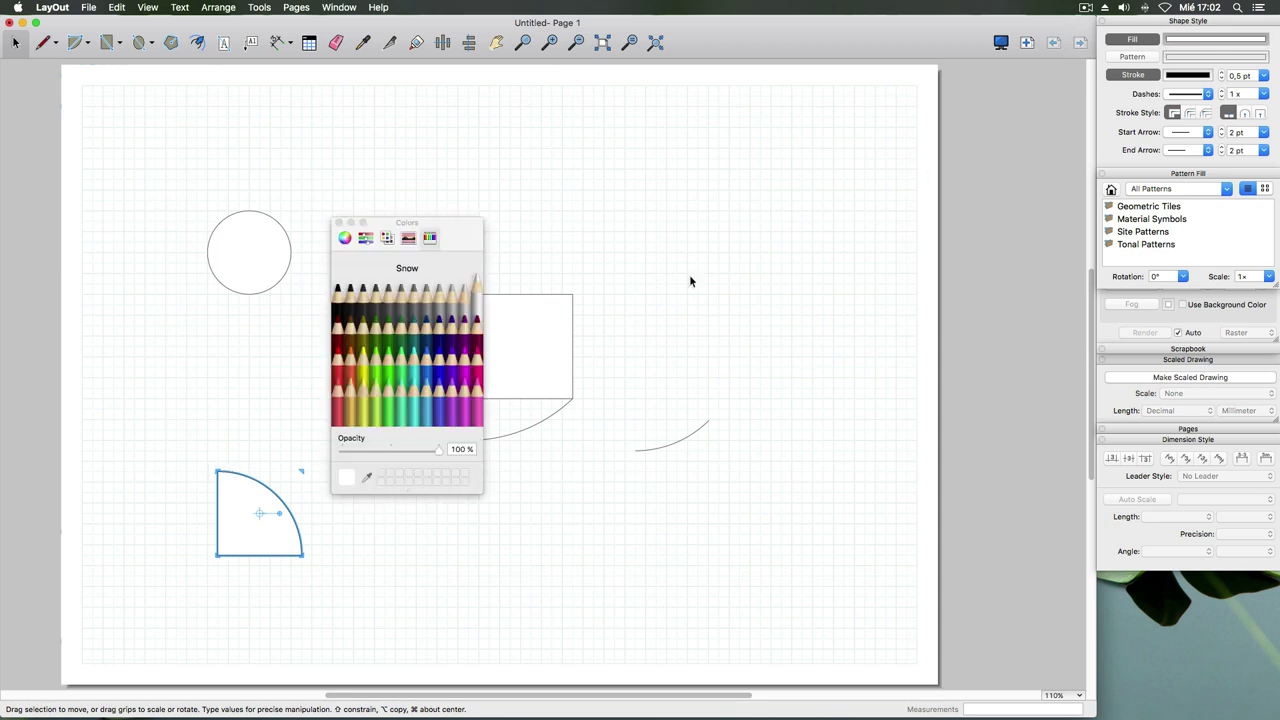
pyautogui.click(440, 377)
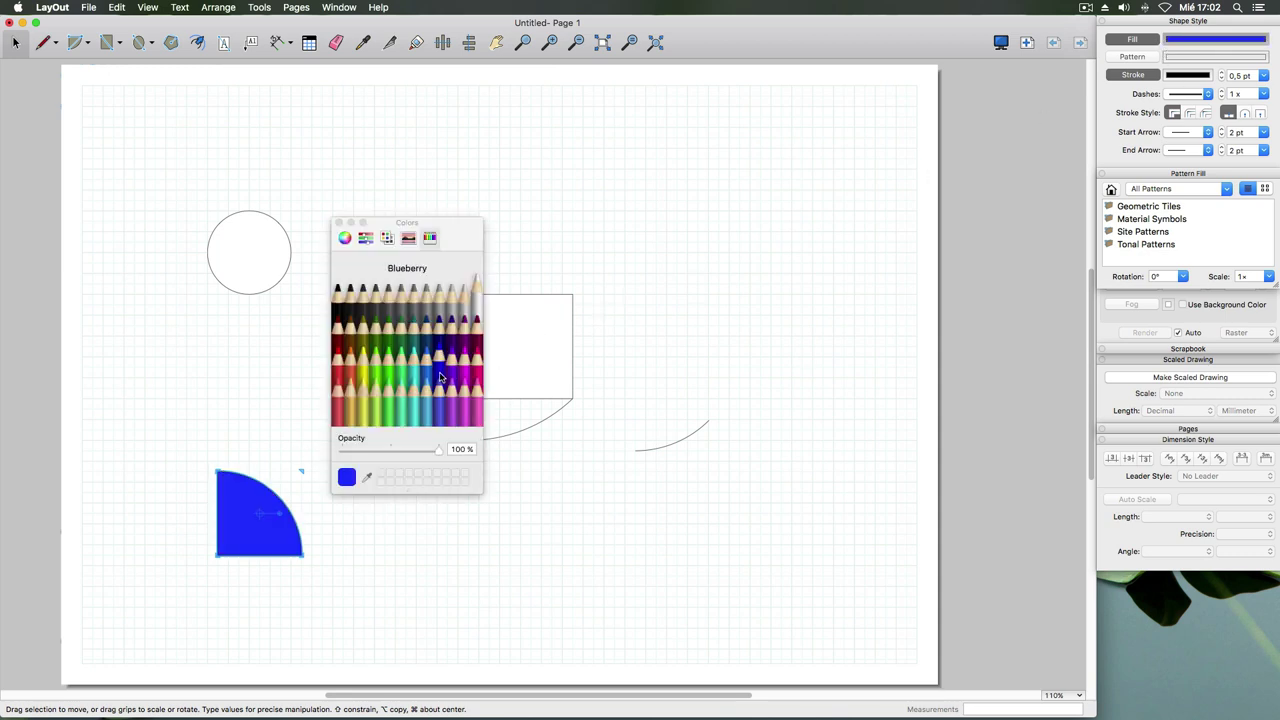
pyautogui.click(338, 222)
# - Reselect the blue pie and delete it
pyautogui.click(328, 462)
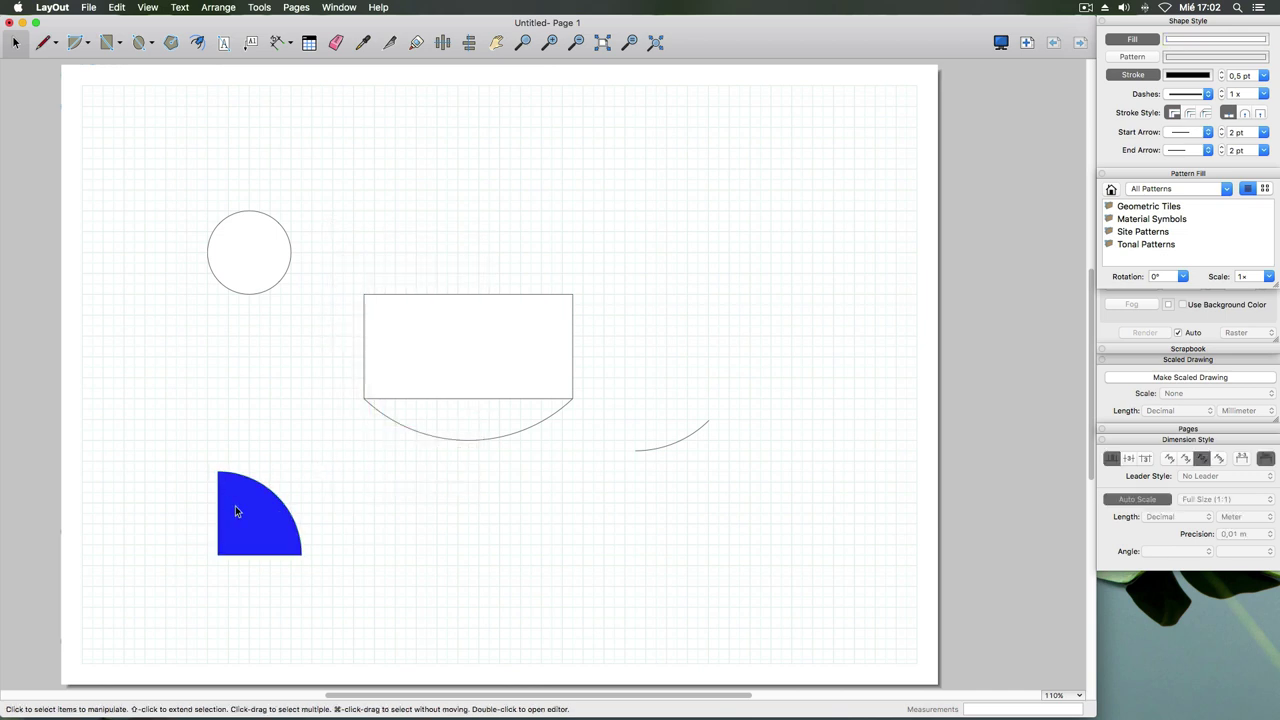
pyautogui.click(225, 541)
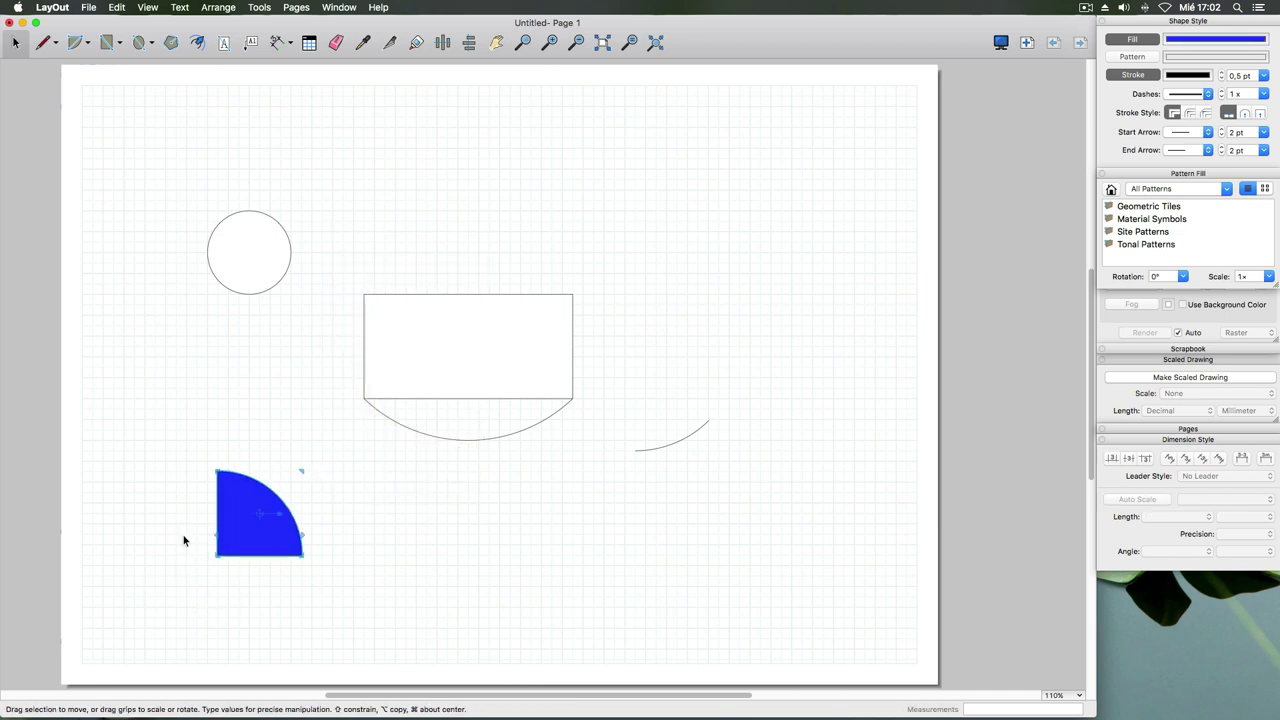
pyautogui.press('Delete')
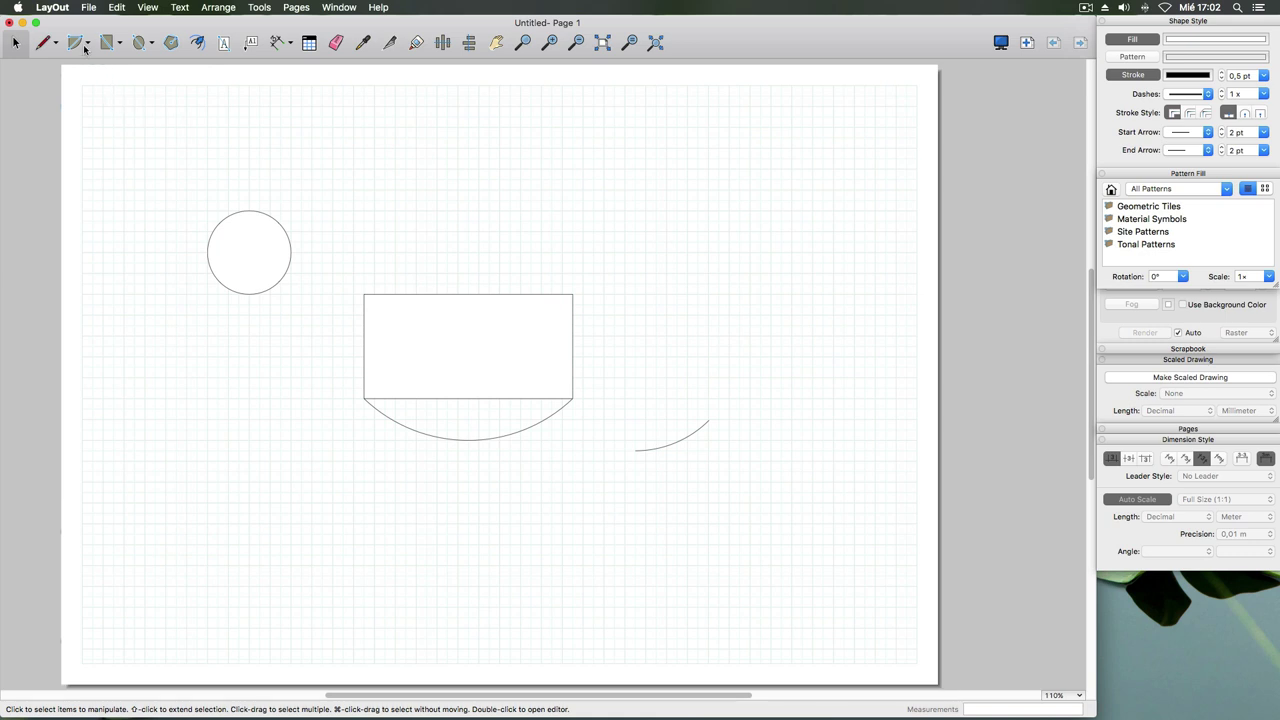
# - Draw a pentagon at the lower left, below the circle
pyautogui.click(172, 44)
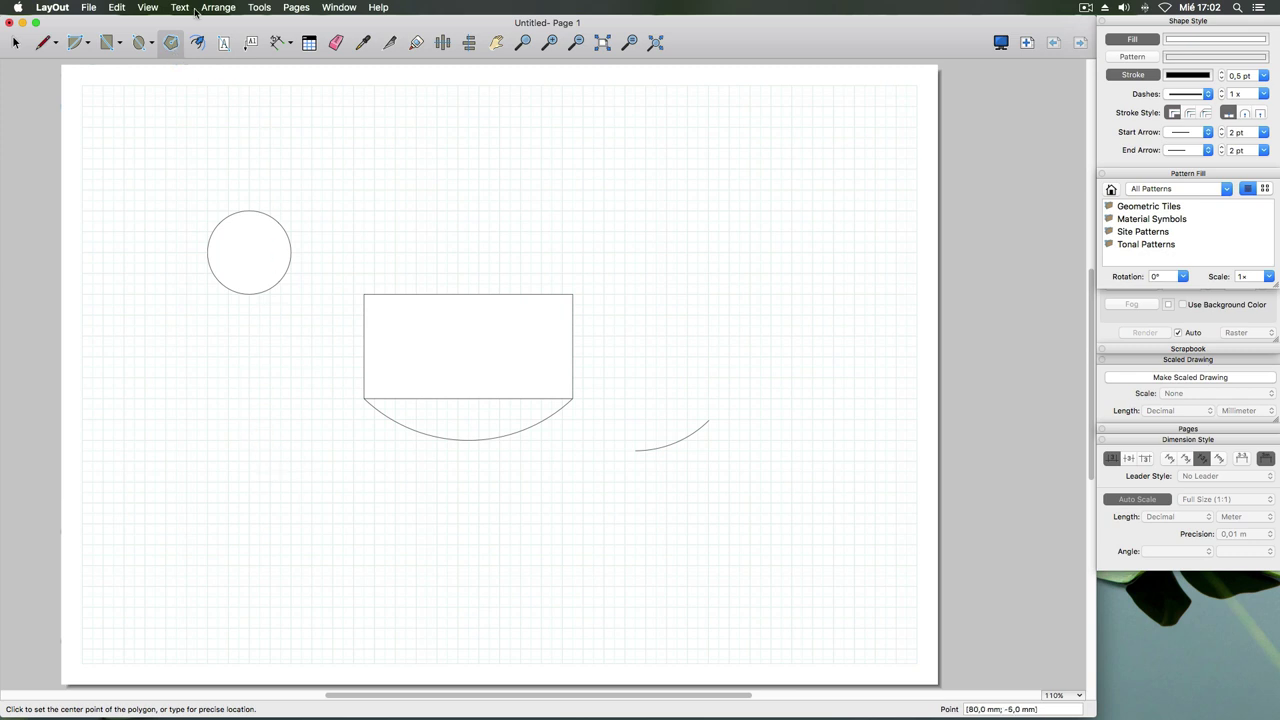
pyautogui.click(248, 459)
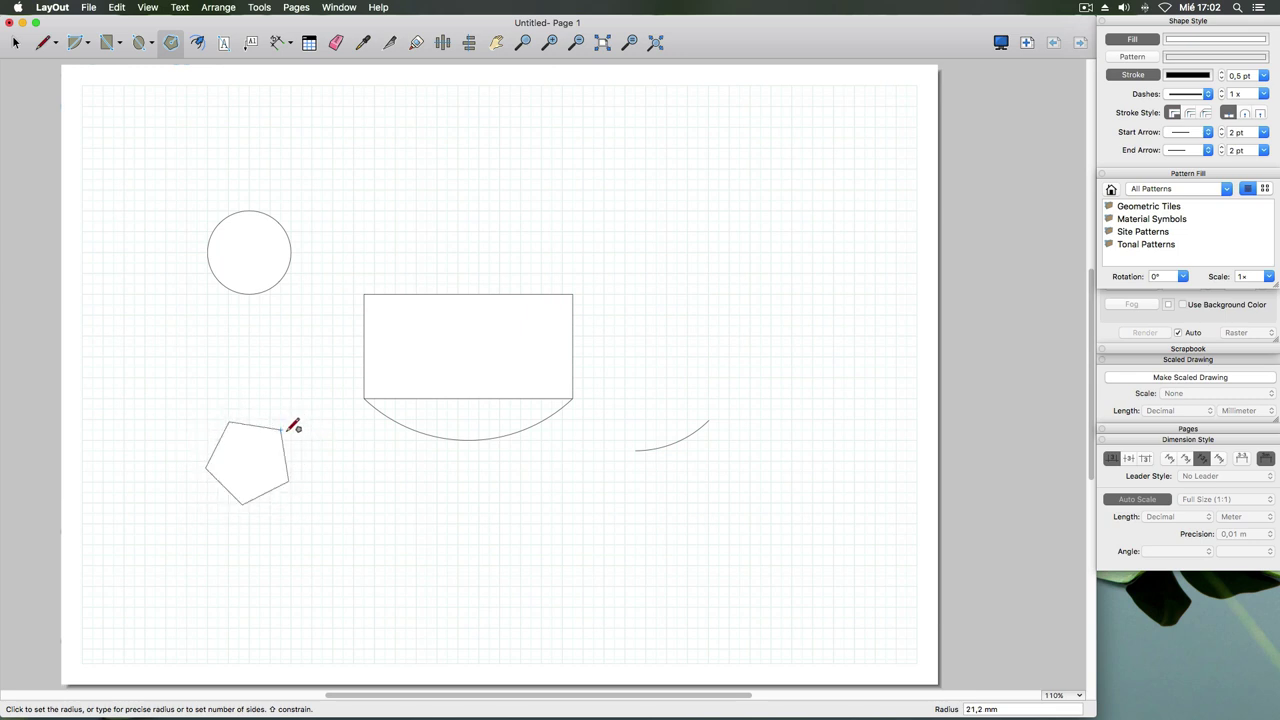
pyautogui.click(301, 436)
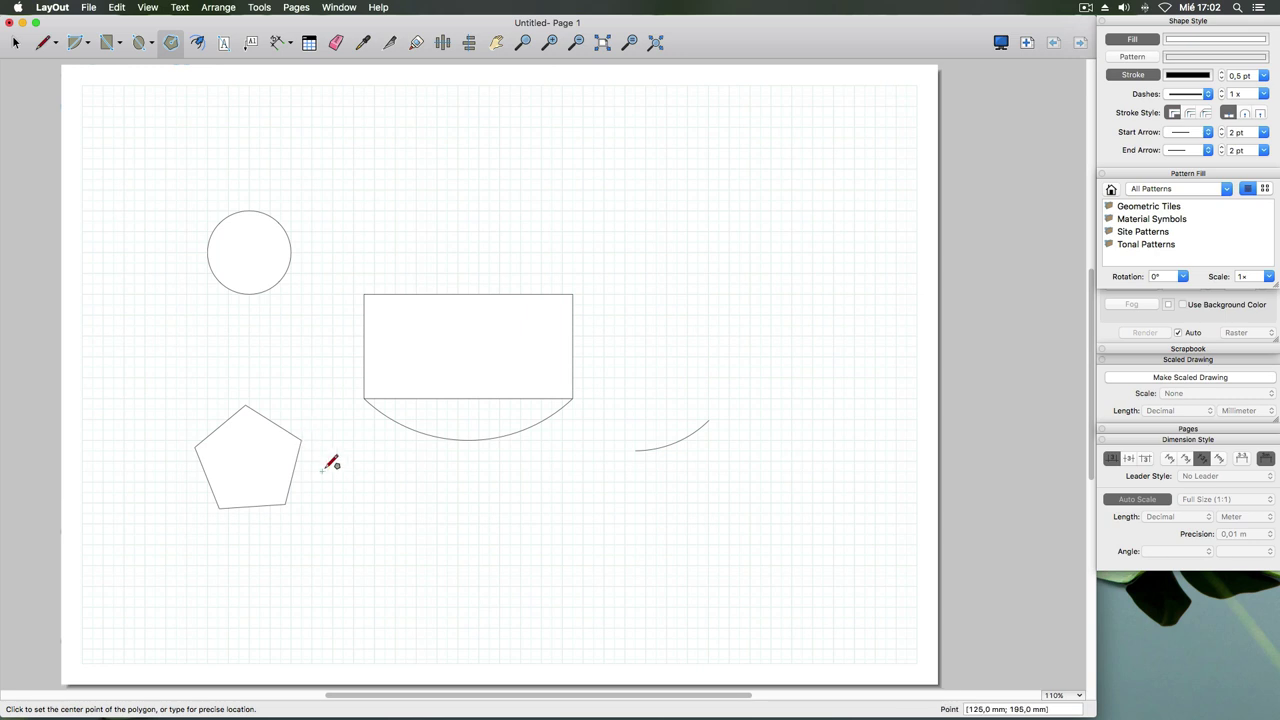
pyautogui.click(173, 45)
pyautogui.rightClick(173, 45)
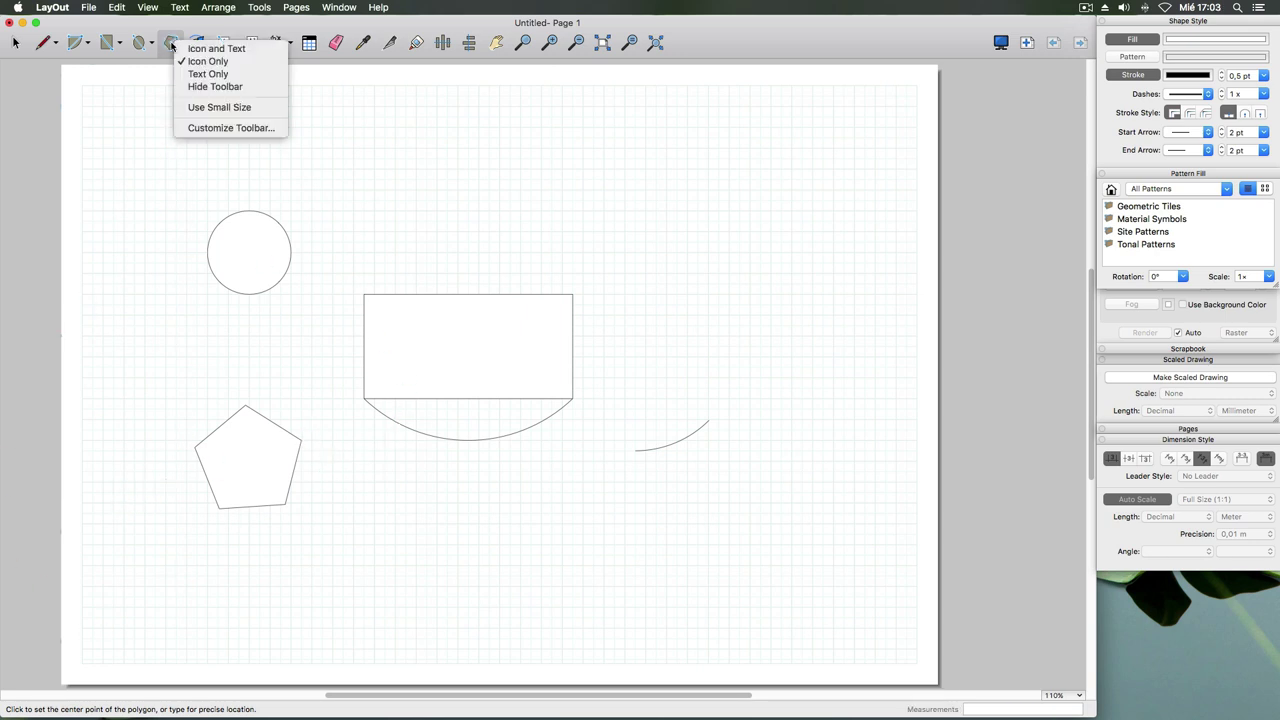
pyautogui.press('Escape')
# - Edit the pentagon's points and nudge its top vertex slightly upward
pyautogui.click(15, 42)
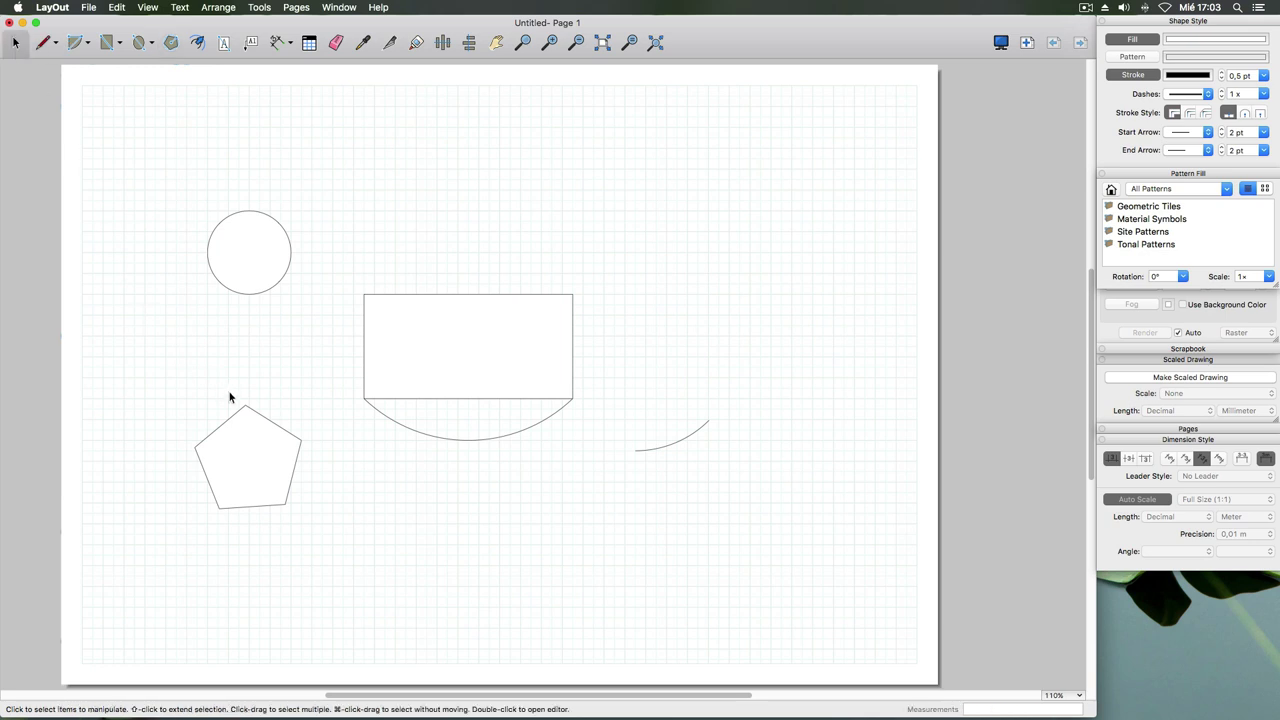
pyautogui.click(240, 407)
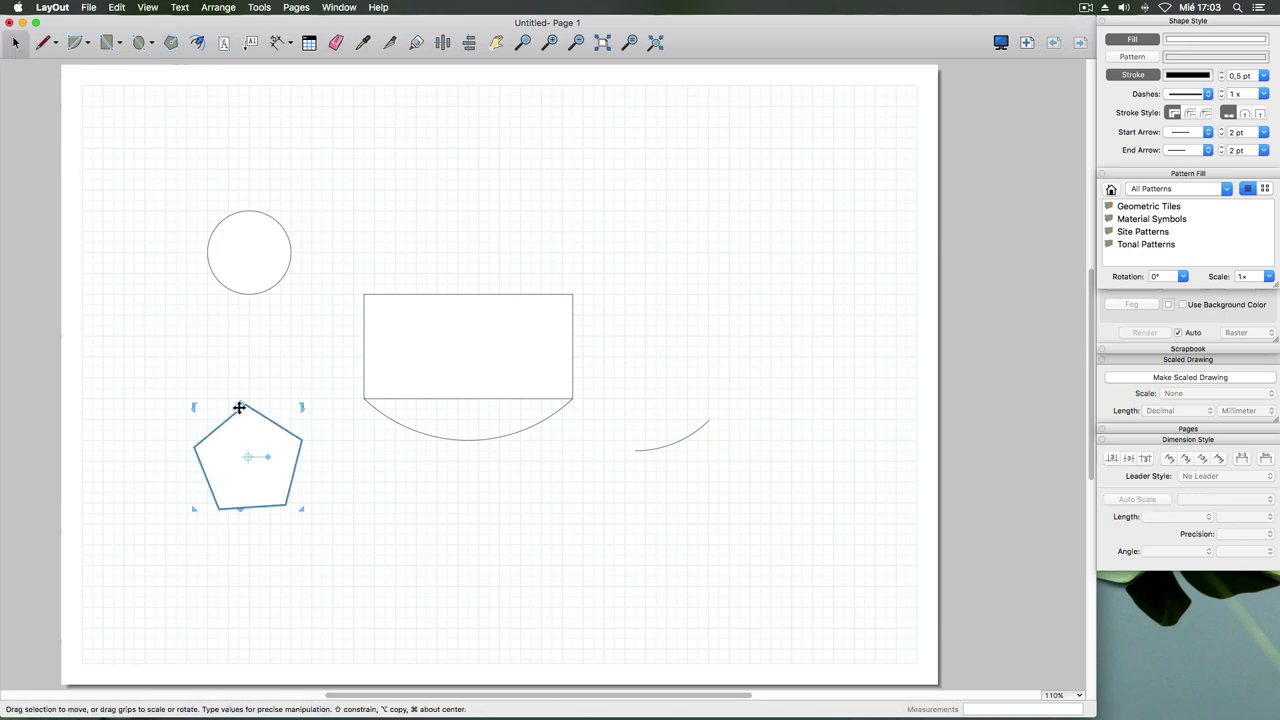
pyautogui.rightClick(240, 407)
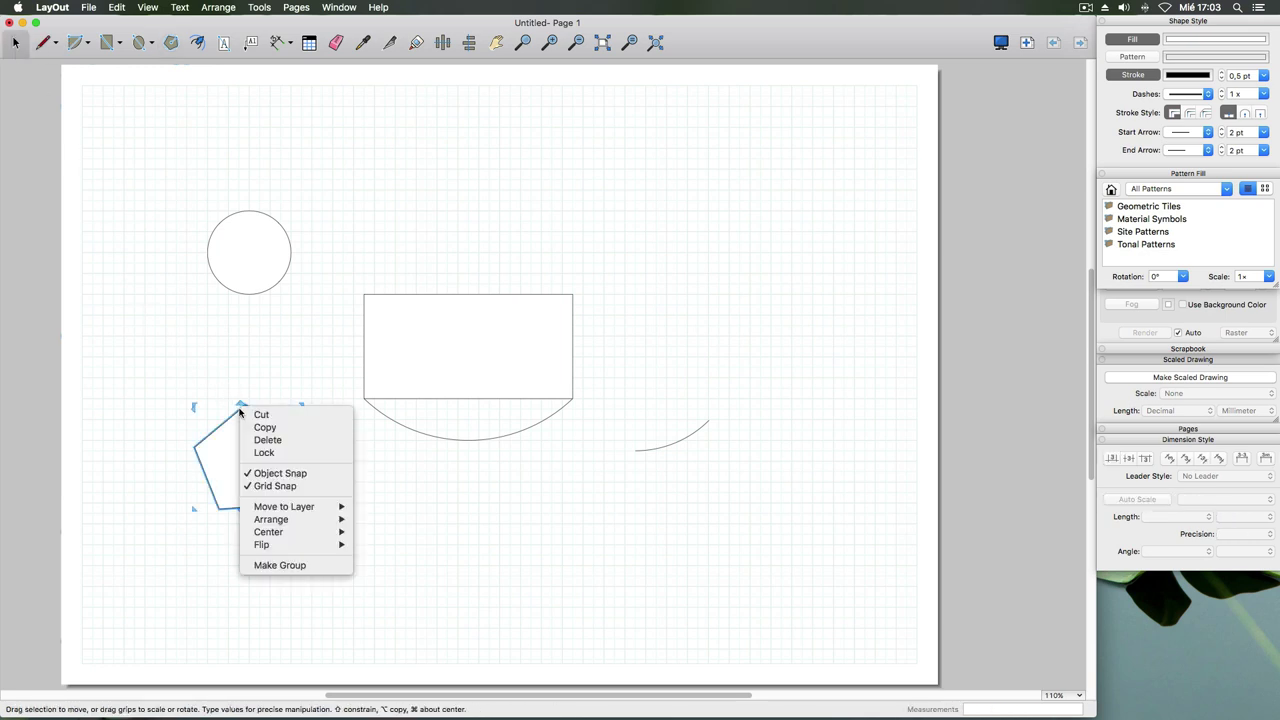
pyautogui.click(229, 417)
pyautogui.doubleClick(231, 426)
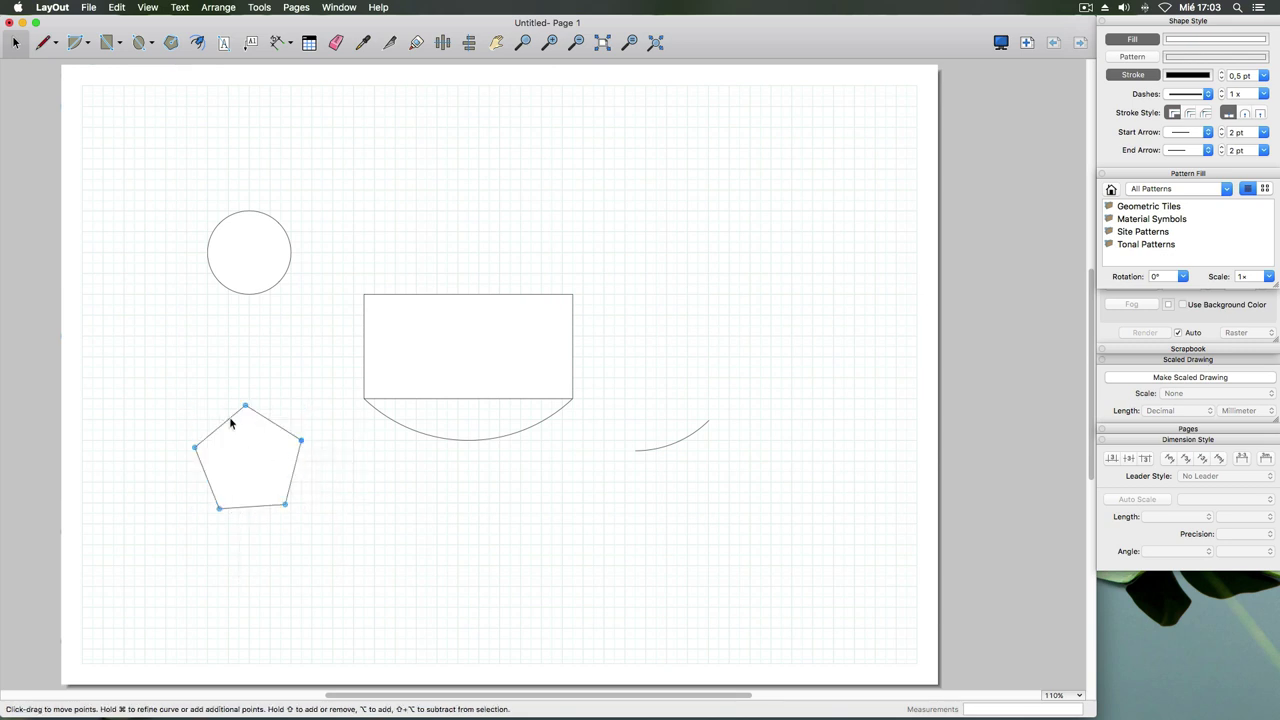
pyautogui.moveTo(245, 406); pyautogui.dragTo(243, 401)
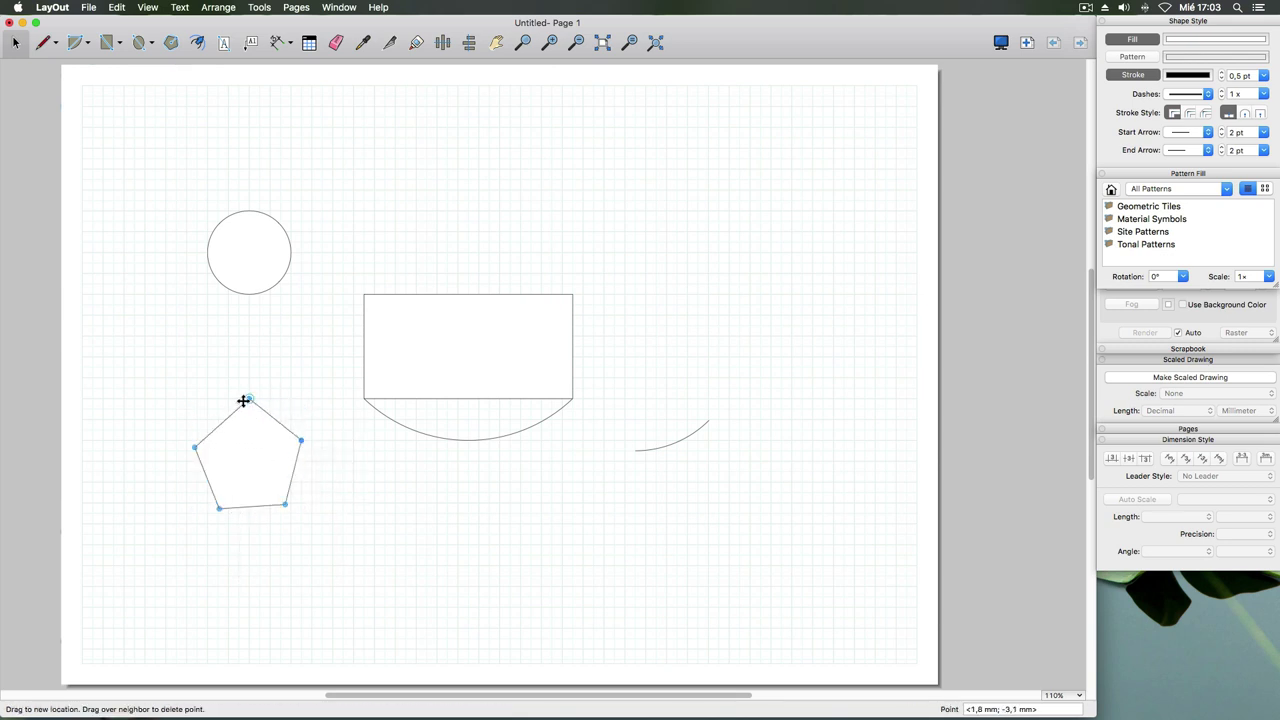
pyautogui.click(130, 242)
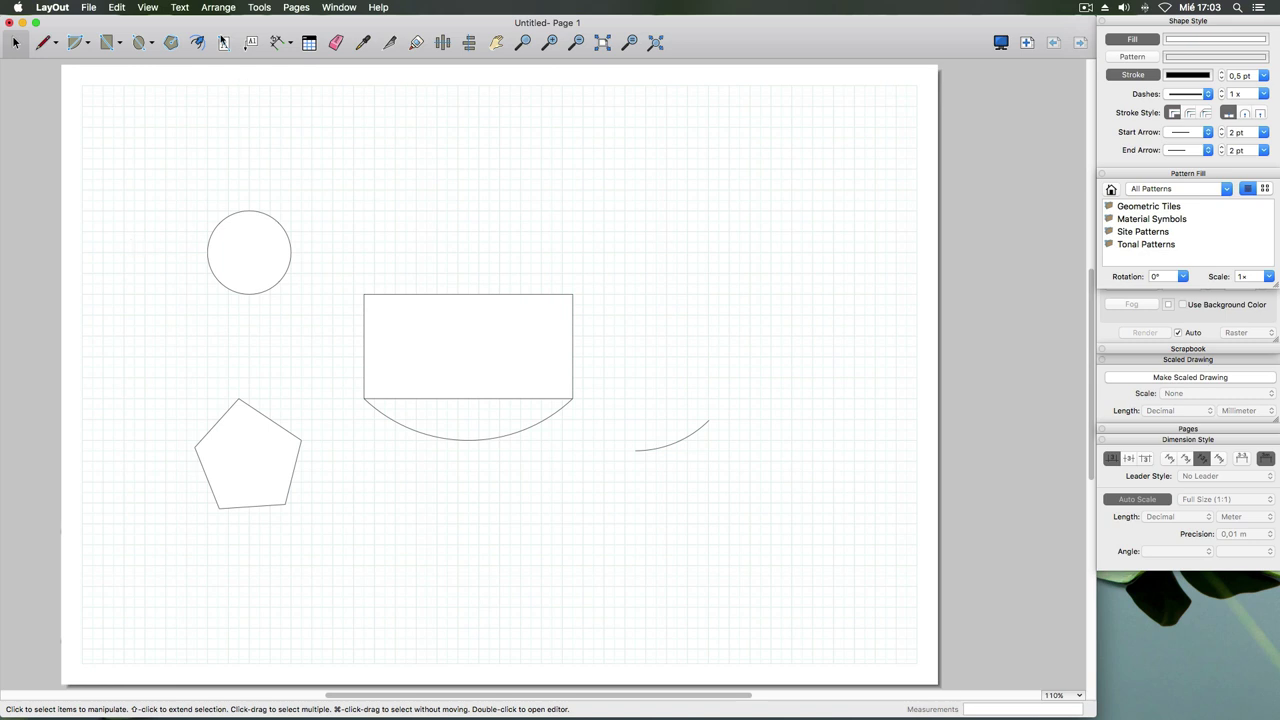
pyautogui.click(171, 45)
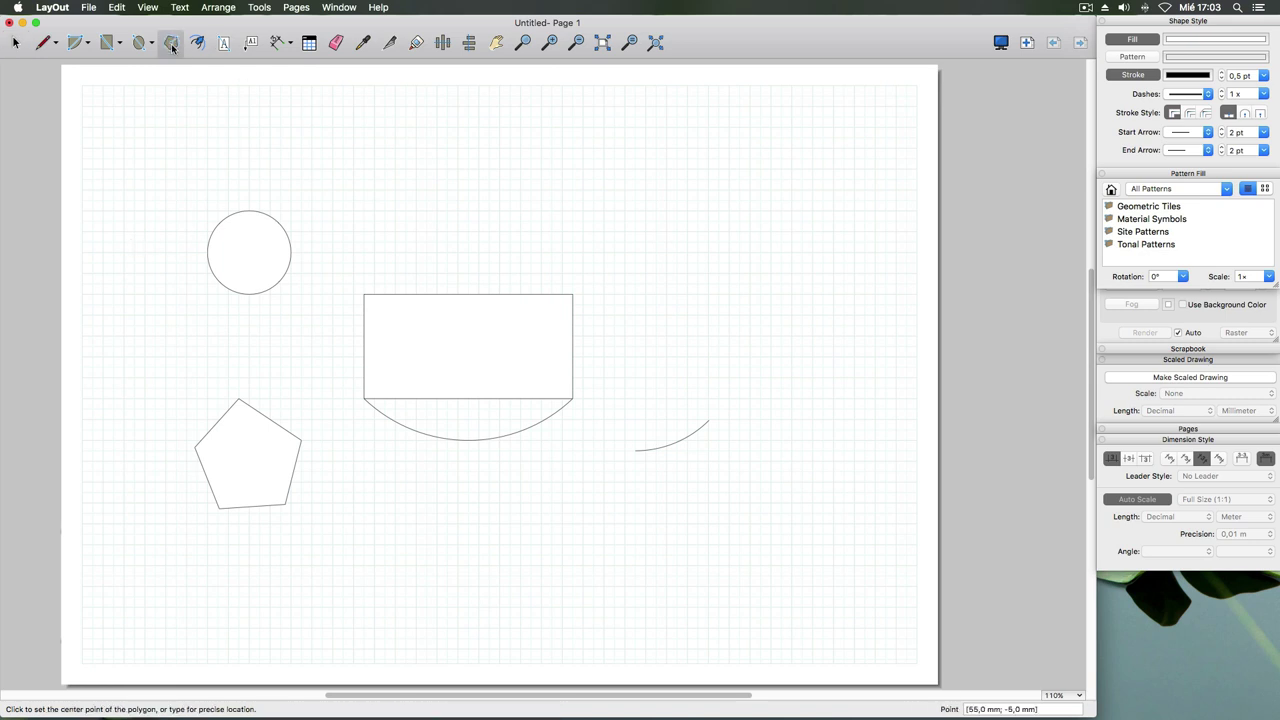
# - Draw a second pentagon below the circle, then delete both pentagons
pyautogui.rightClick(172, 47)
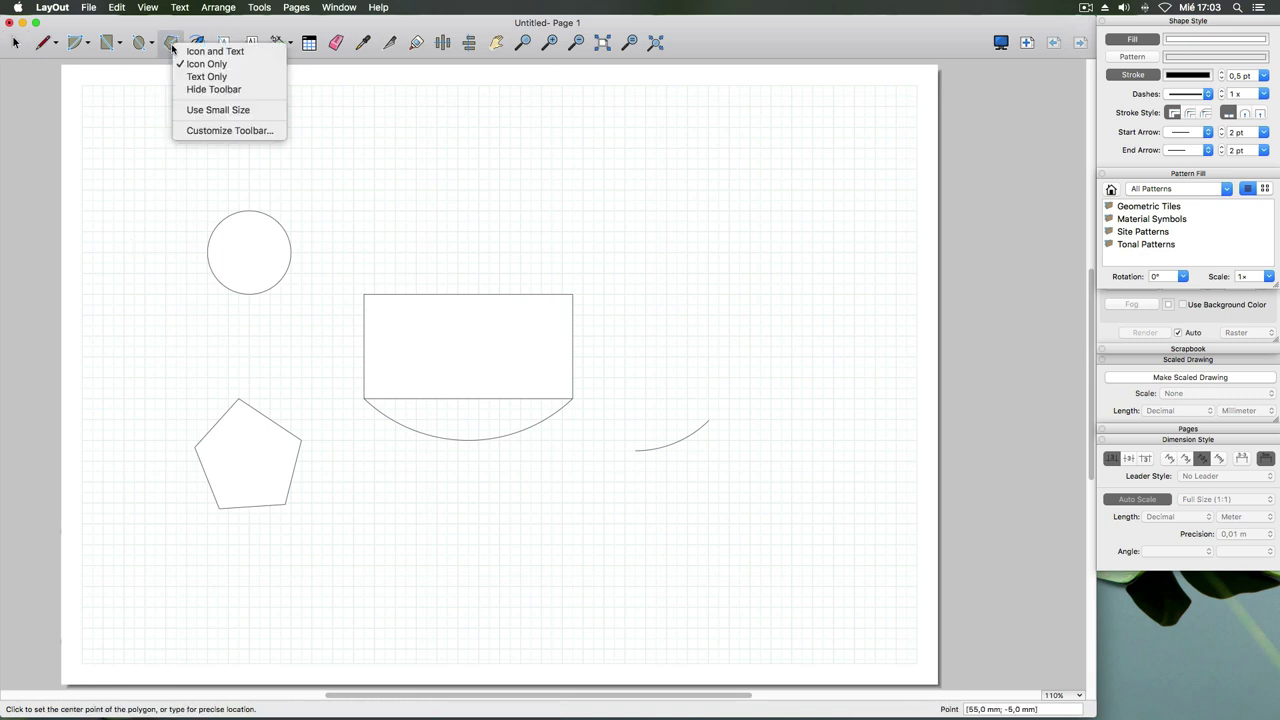
pyautogui.click(172, 47)
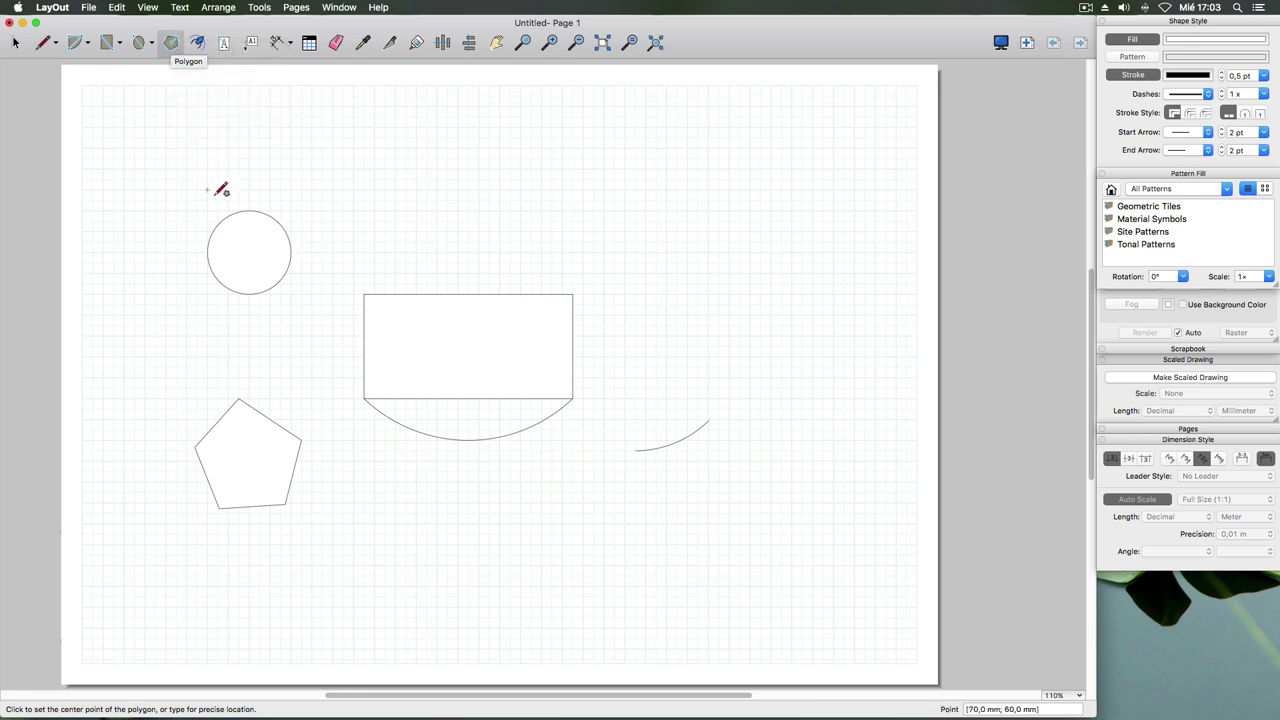
pyautogui.click(241, 344)
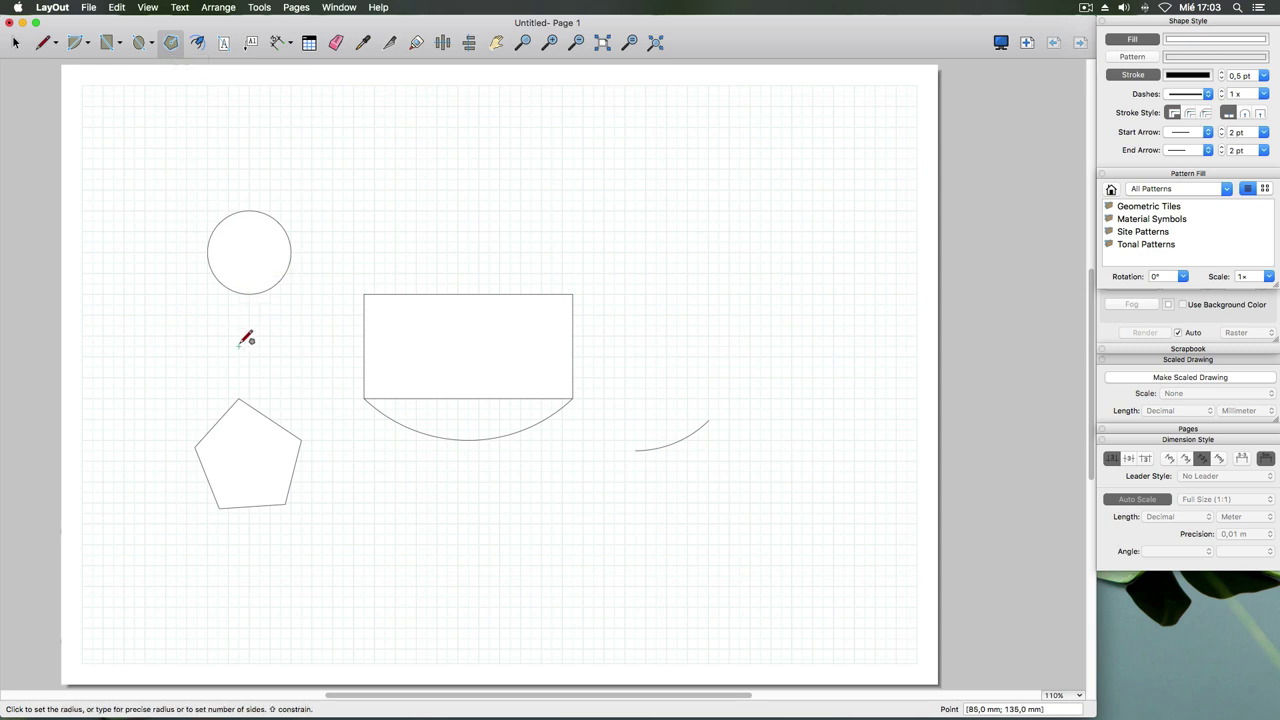
pyautogui.click(290, 346)
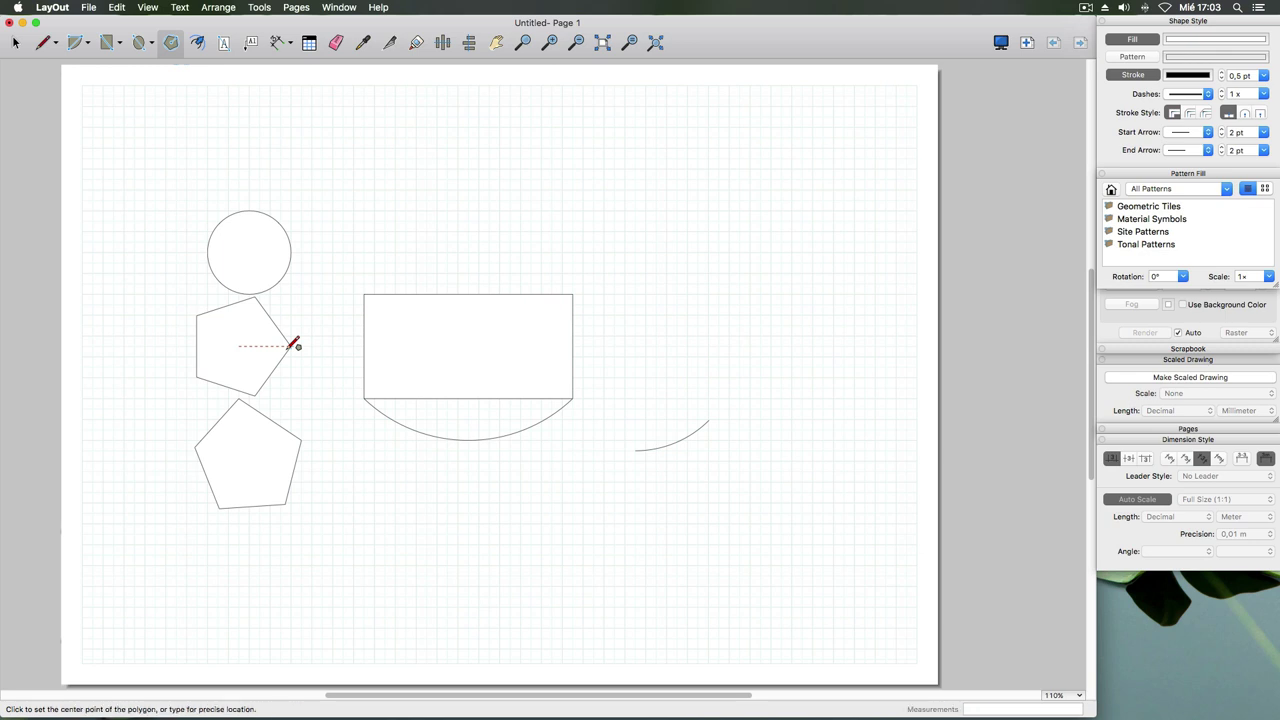
pyautogui.click(17, 46)
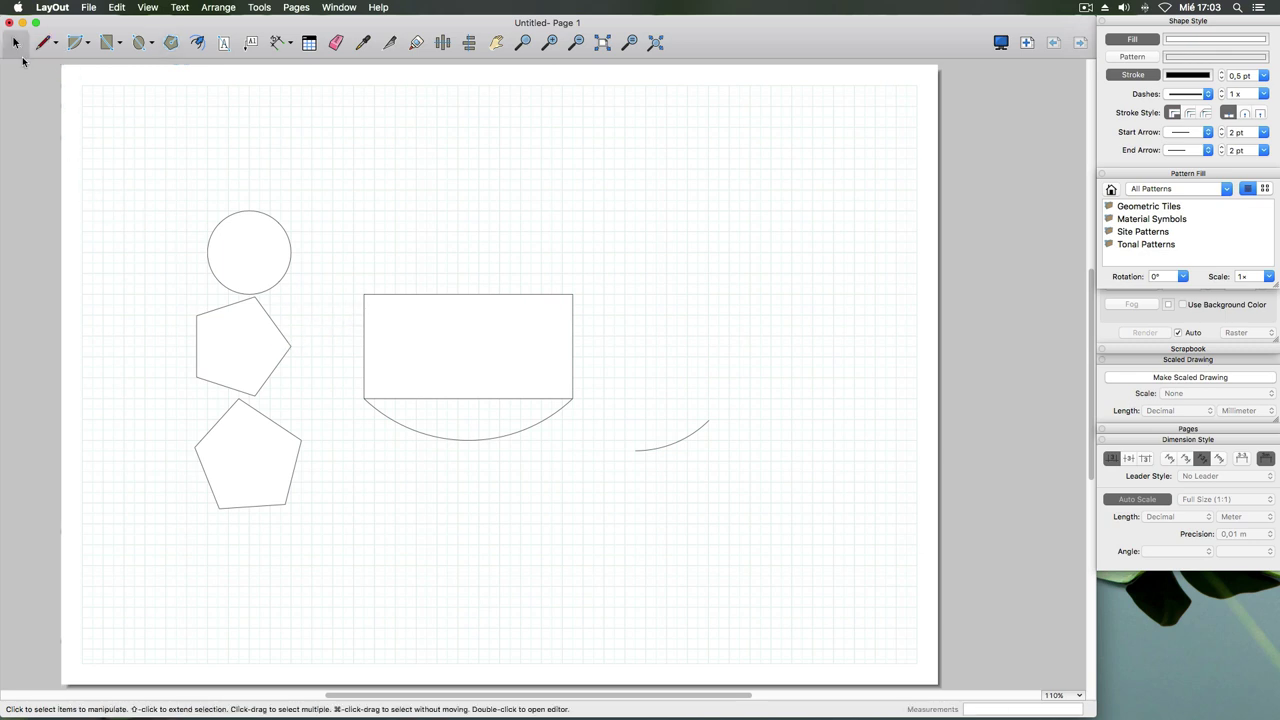
pyautogui.moveTo(306, 371); pyautogui.dragTo(155, 497)
pyautogui.press('Delete')
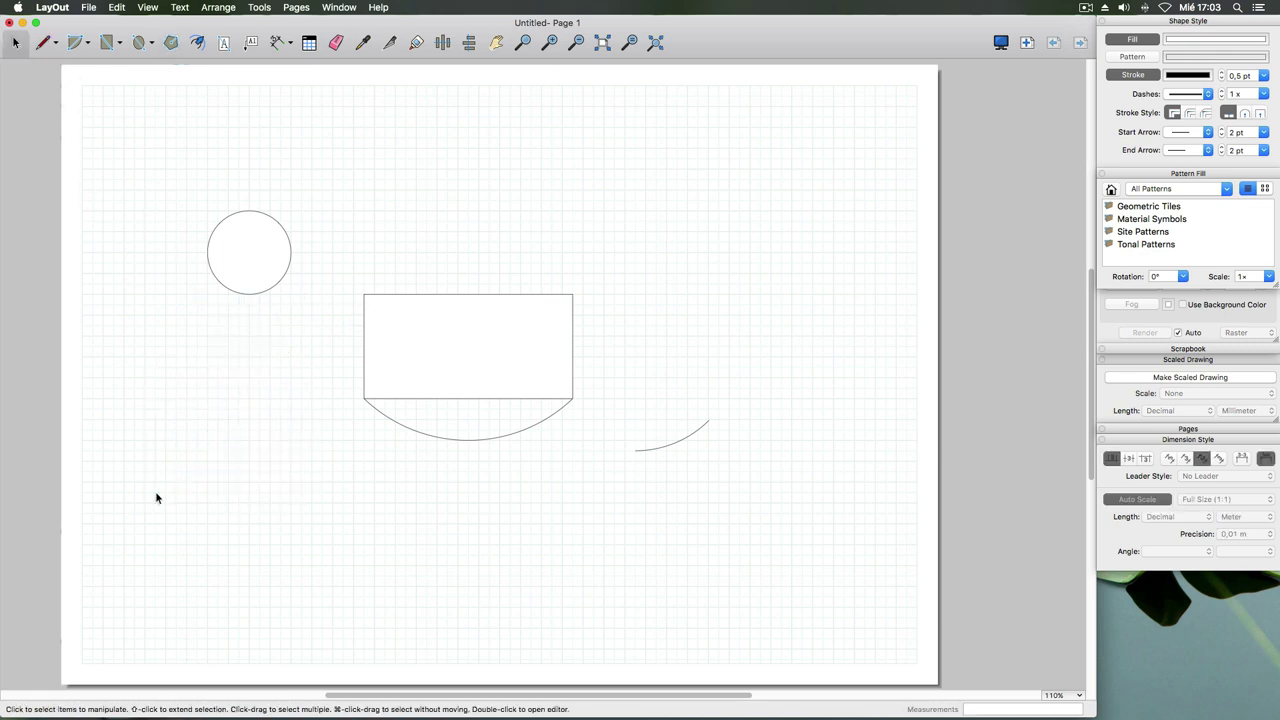
# - Draw a new 30 mm-radius pentagon at the lower left, one corner pointing right
pyautogui.click(172, 44)
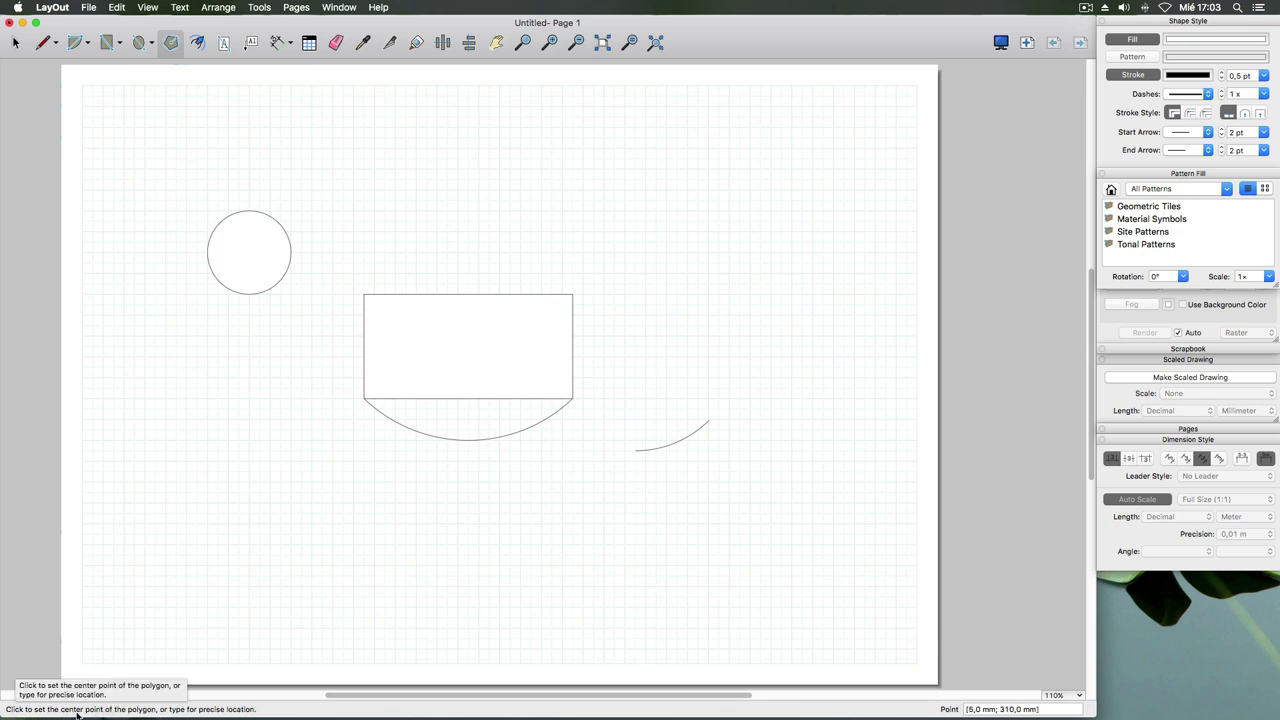
pyautogui.click(276, 491)
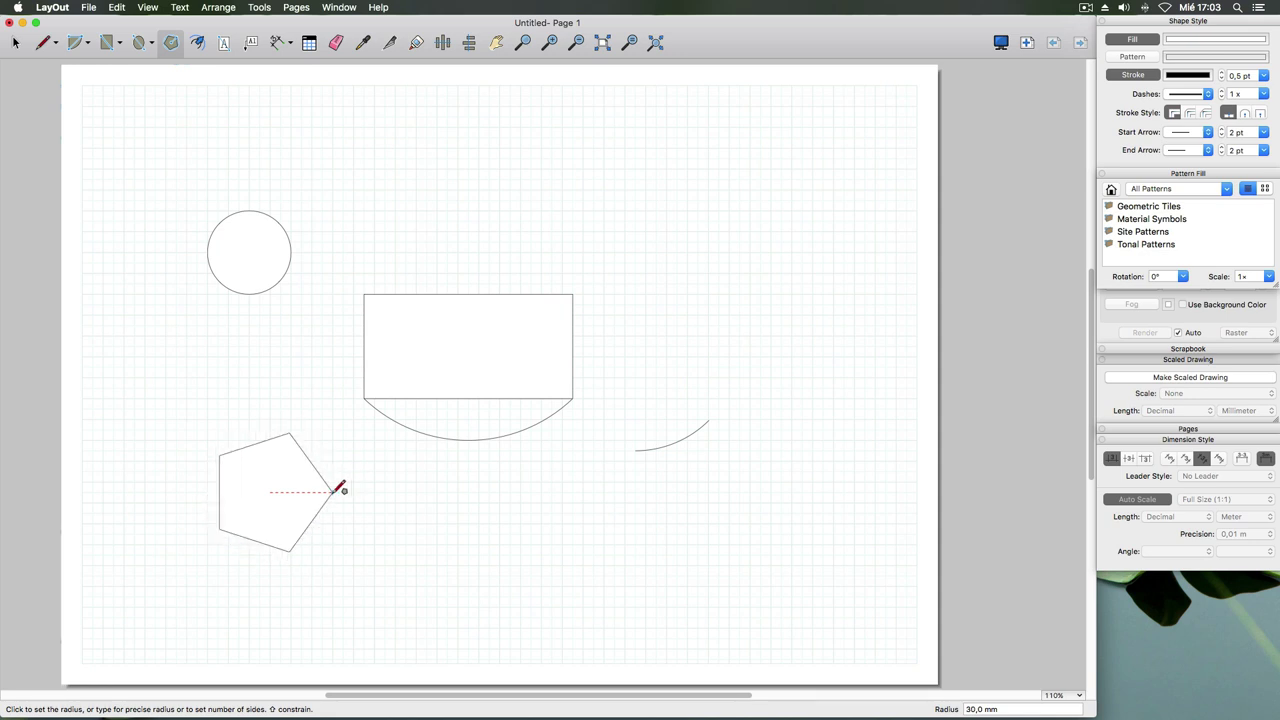
pyautogui.click(339, 491)
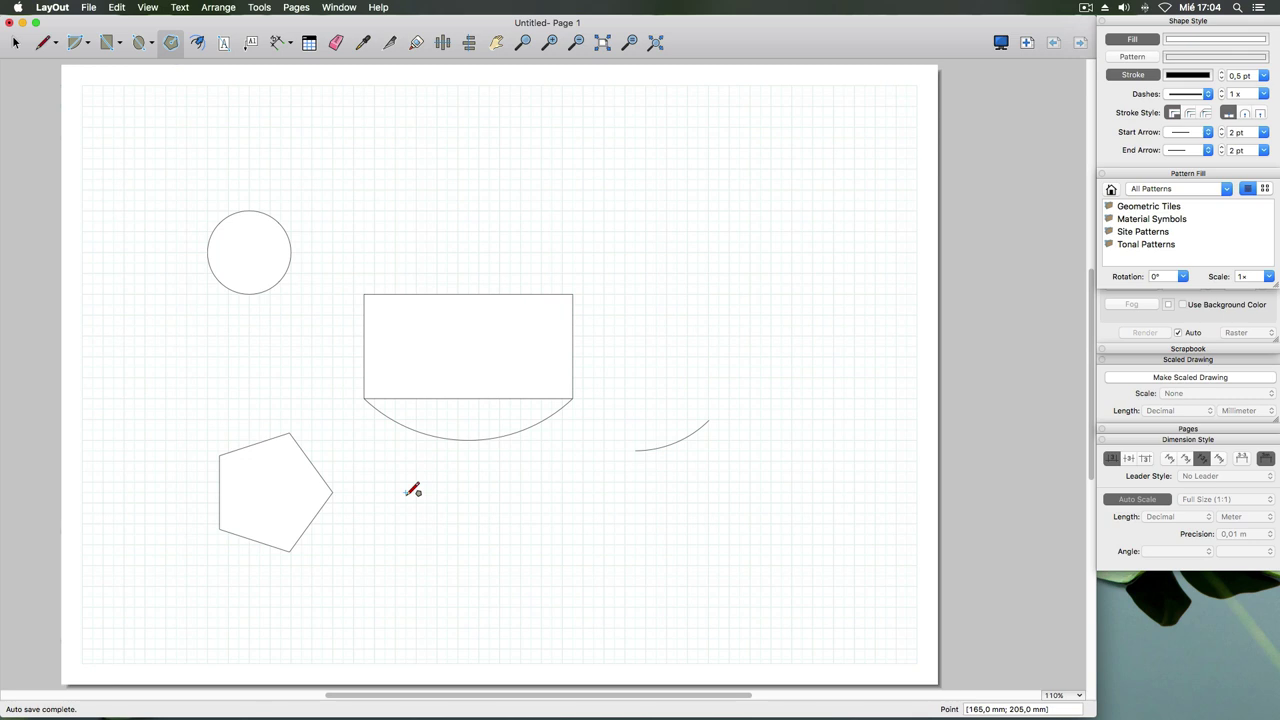
pyautogui.click(15, 42)
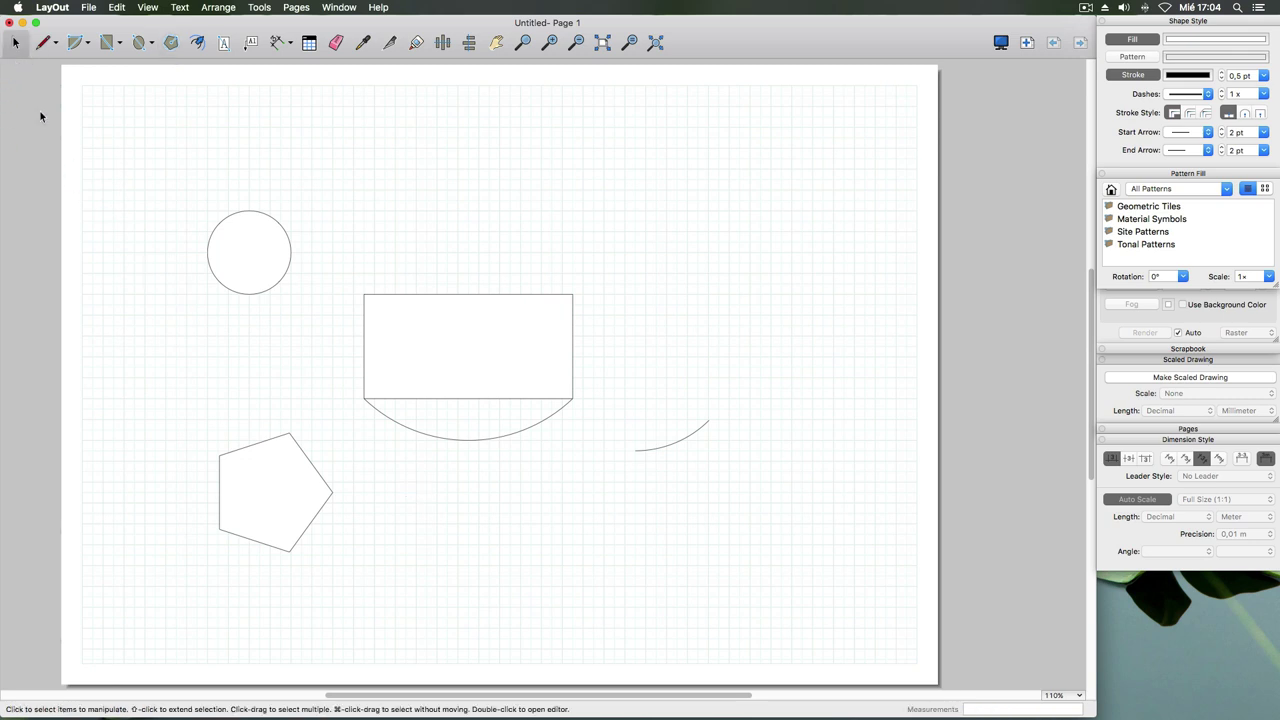
pyautogui.click(261, 443)
pyautogui.rightClick(262, 447)
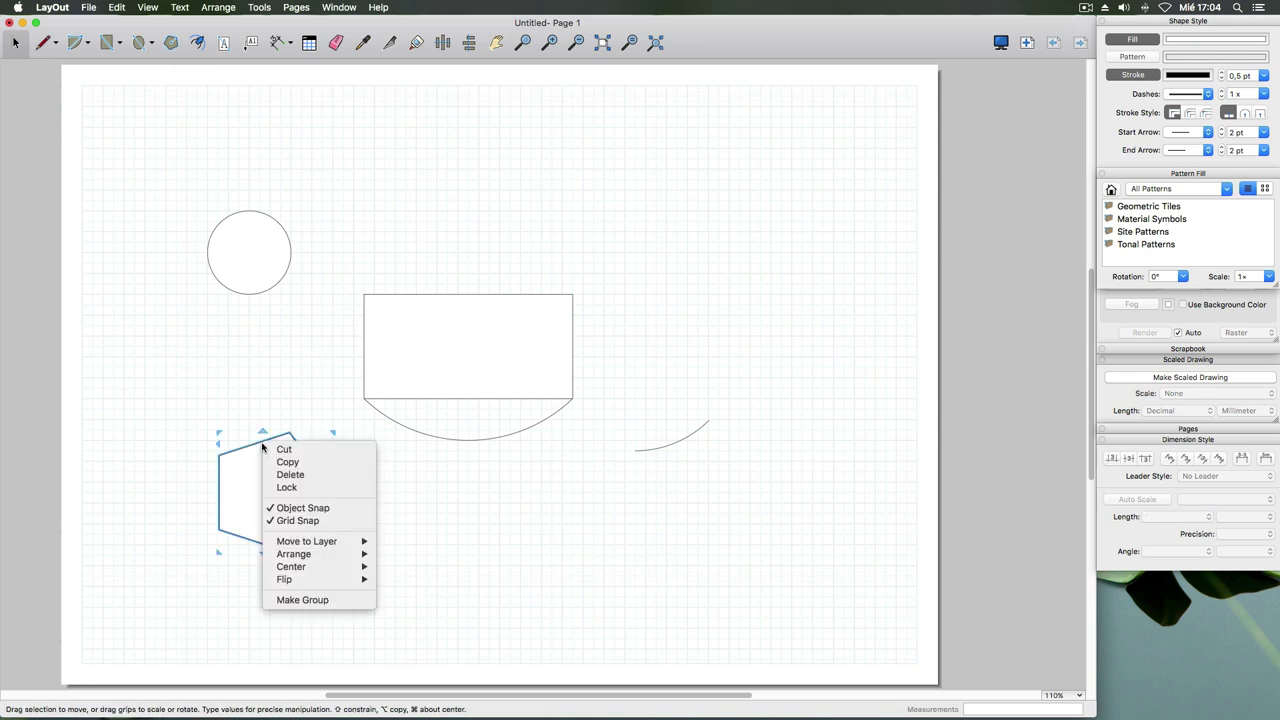
pyautogui.click(229, 446)
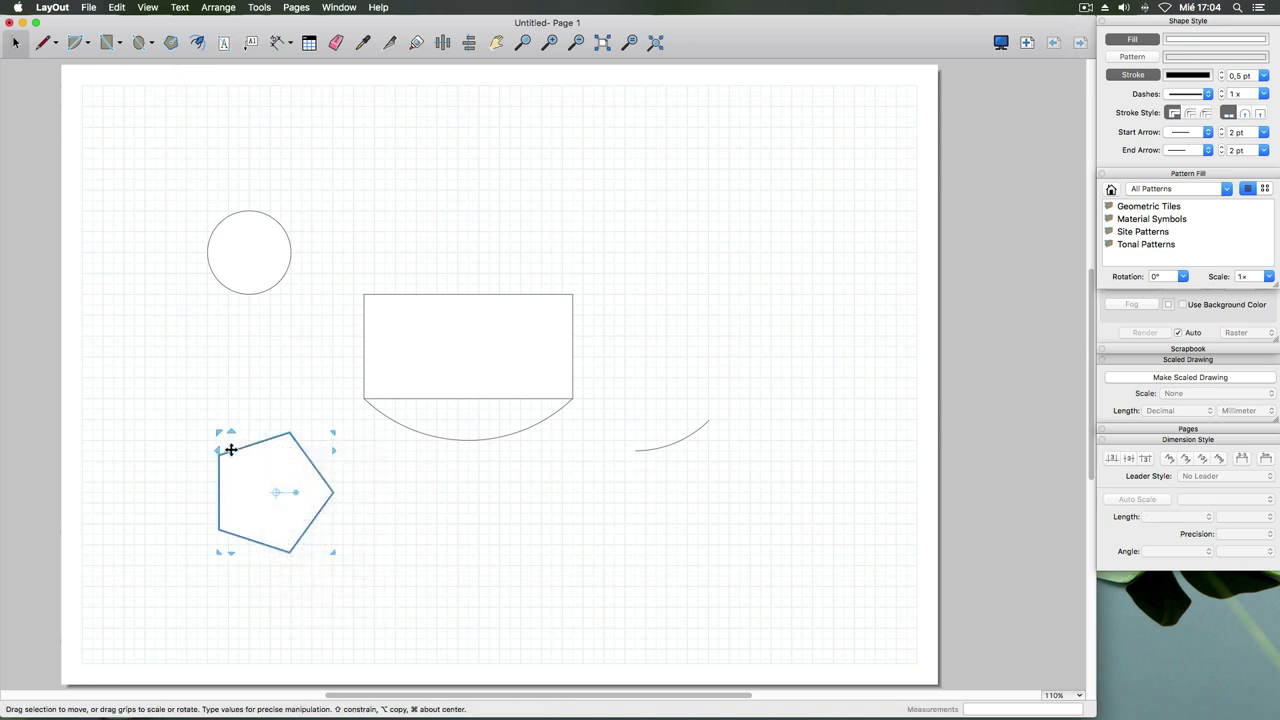
pyautogui.doubleClick(232, 456)
pyautogui.press('Escape')
pyautogui.doubleClick(220, 449)
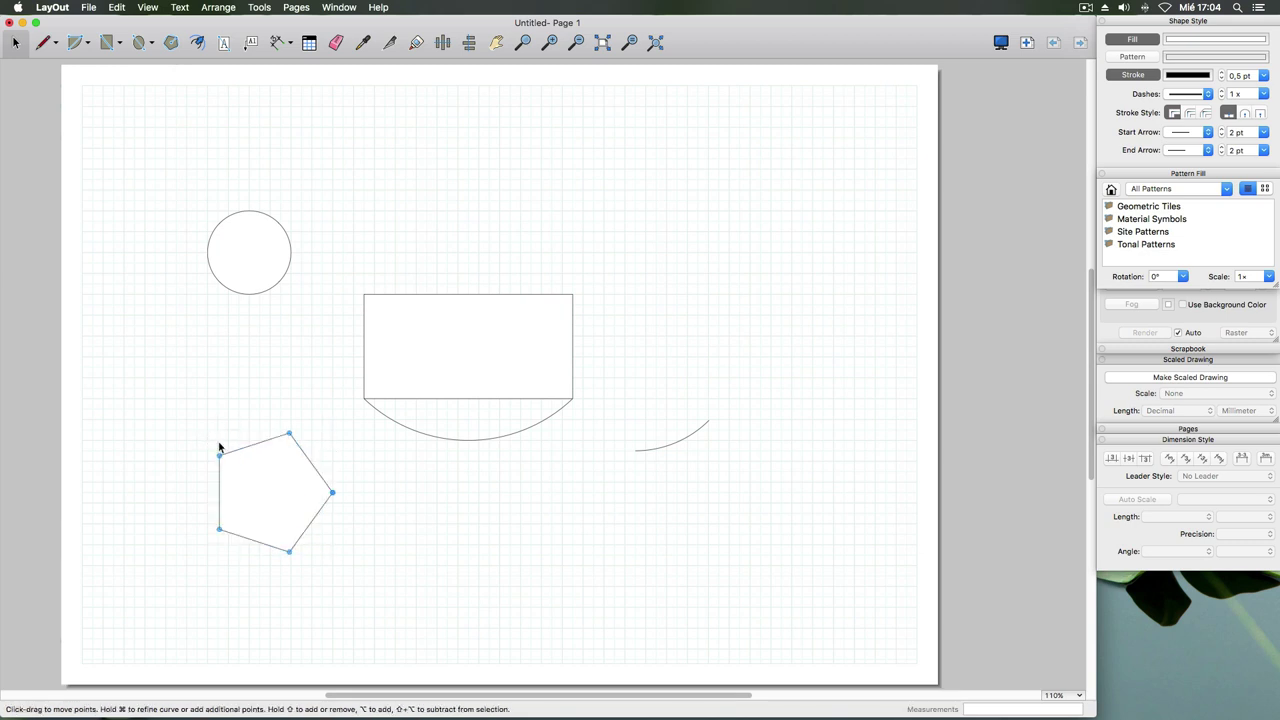
pyautogui.press('Escape')
pyautogui.doubleClick(221, 425)
pyautogui.click(245, 448)
pyautogui.click(154, 312)
pyautogui.click(304, 453)
pyautogui.click(252, 413)
pyautogui.press('Escape')
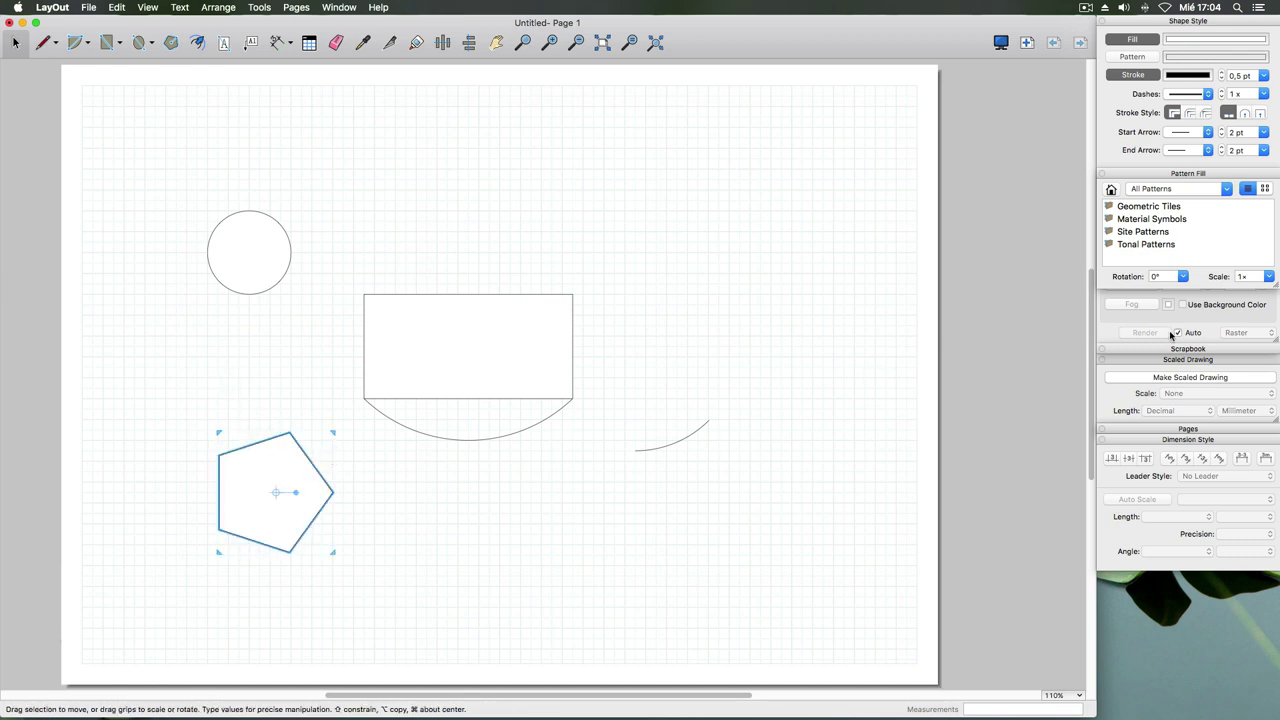
# - Expand and collapse the Pages, Scaled Drawing, Scrapbook and SketchUp Model tray panels
pyautogui.click(1162, 440)
pyautogui.click(1163, 431)
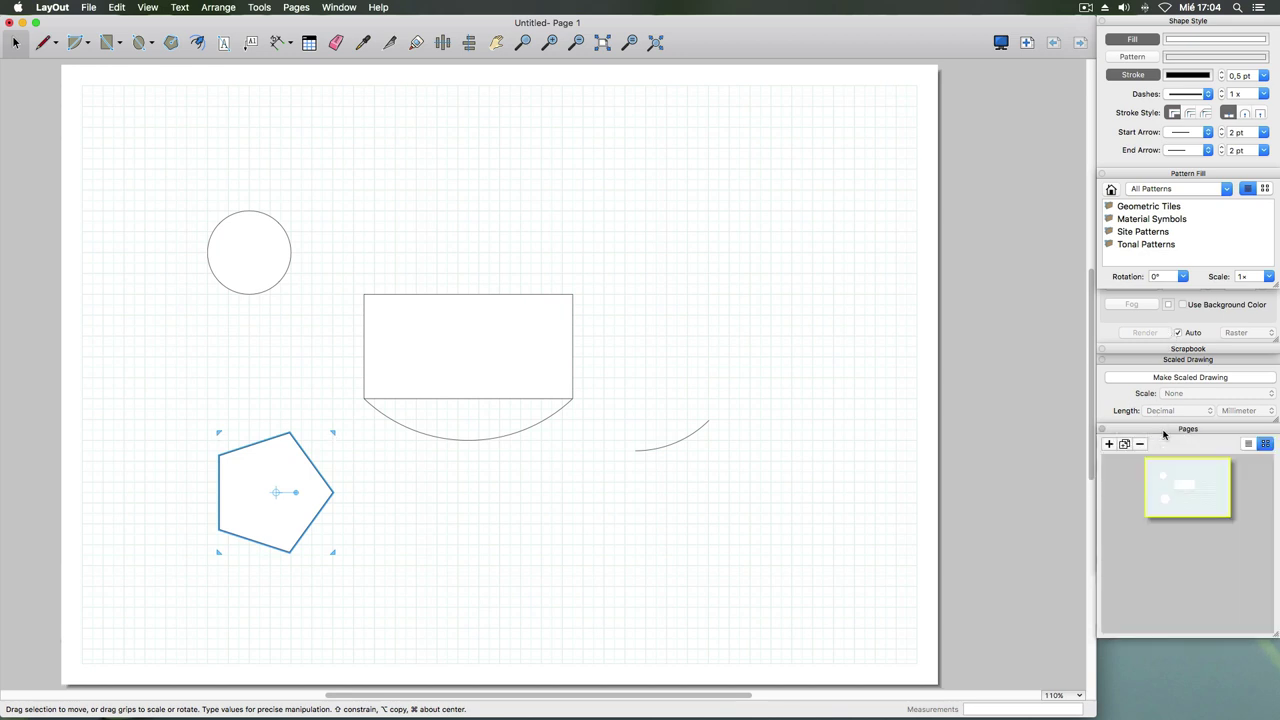
pyautogui.click(1163, 431)
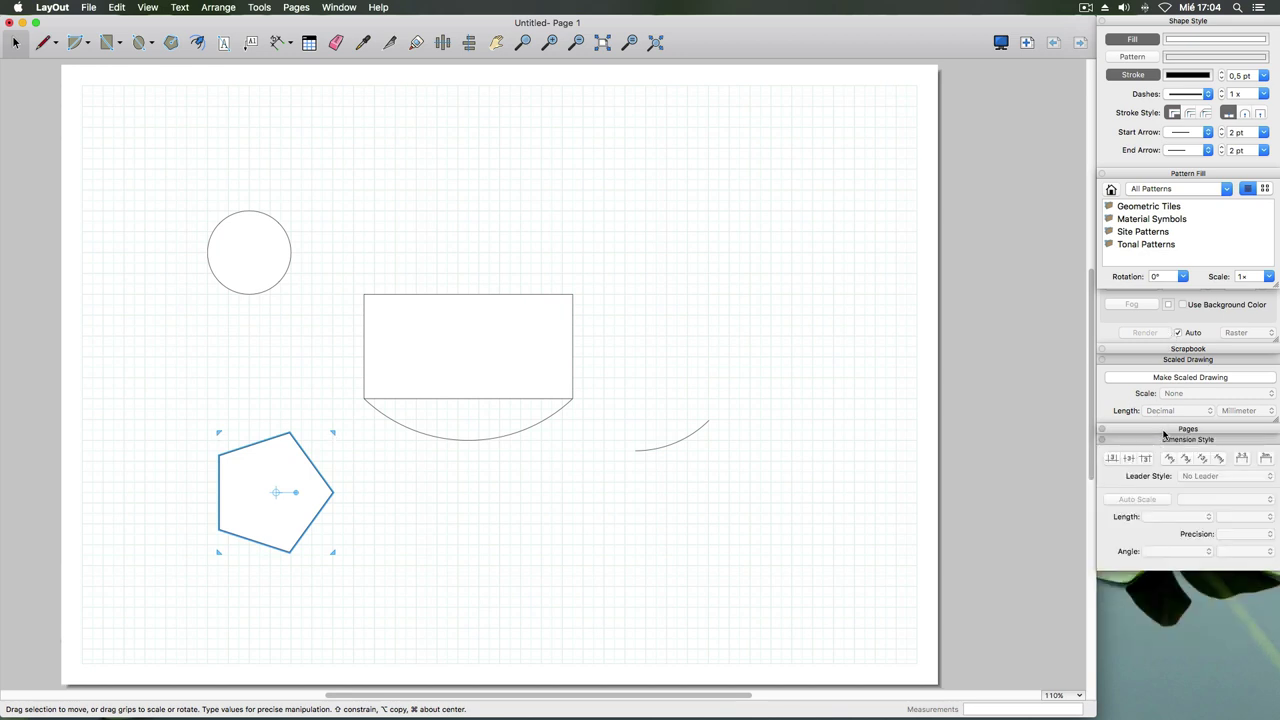
pyautogui.click(1167, 362)
pyautogui.click(1167, 362)
pyautogui.click(1166, 349)
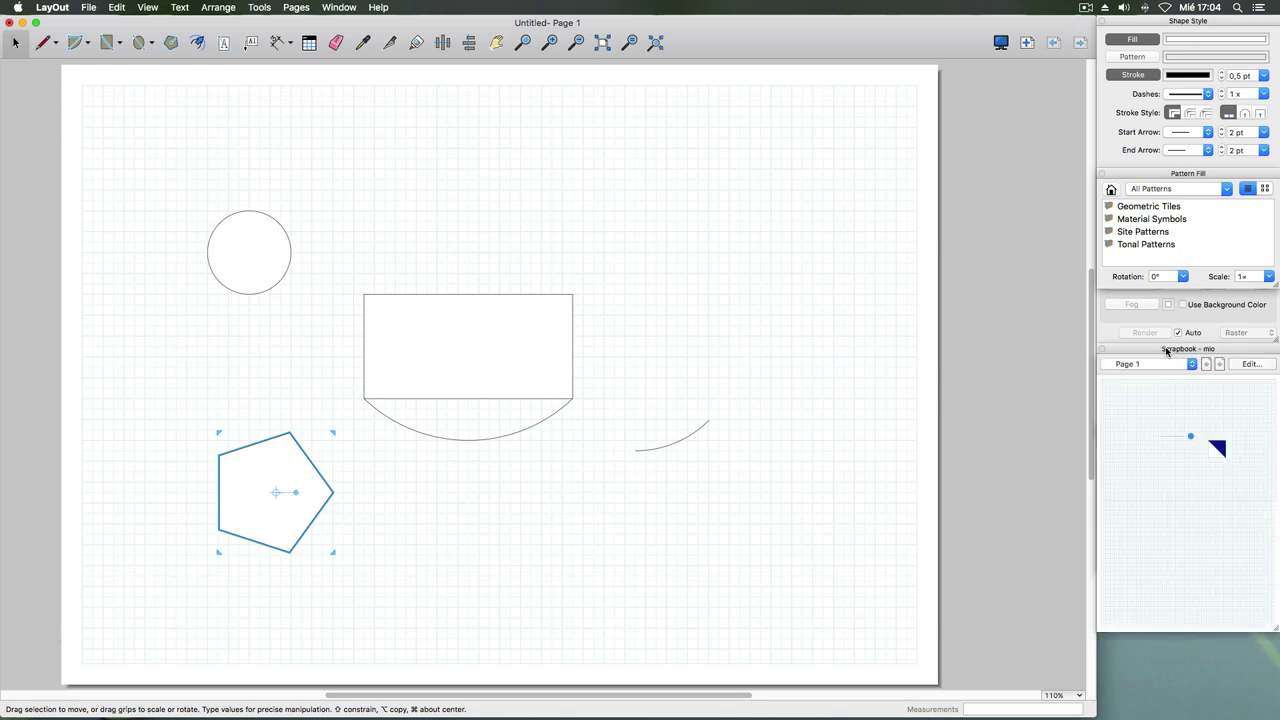
pyautogui.click(1166, 349)
pyautogui.click(1166, 312)
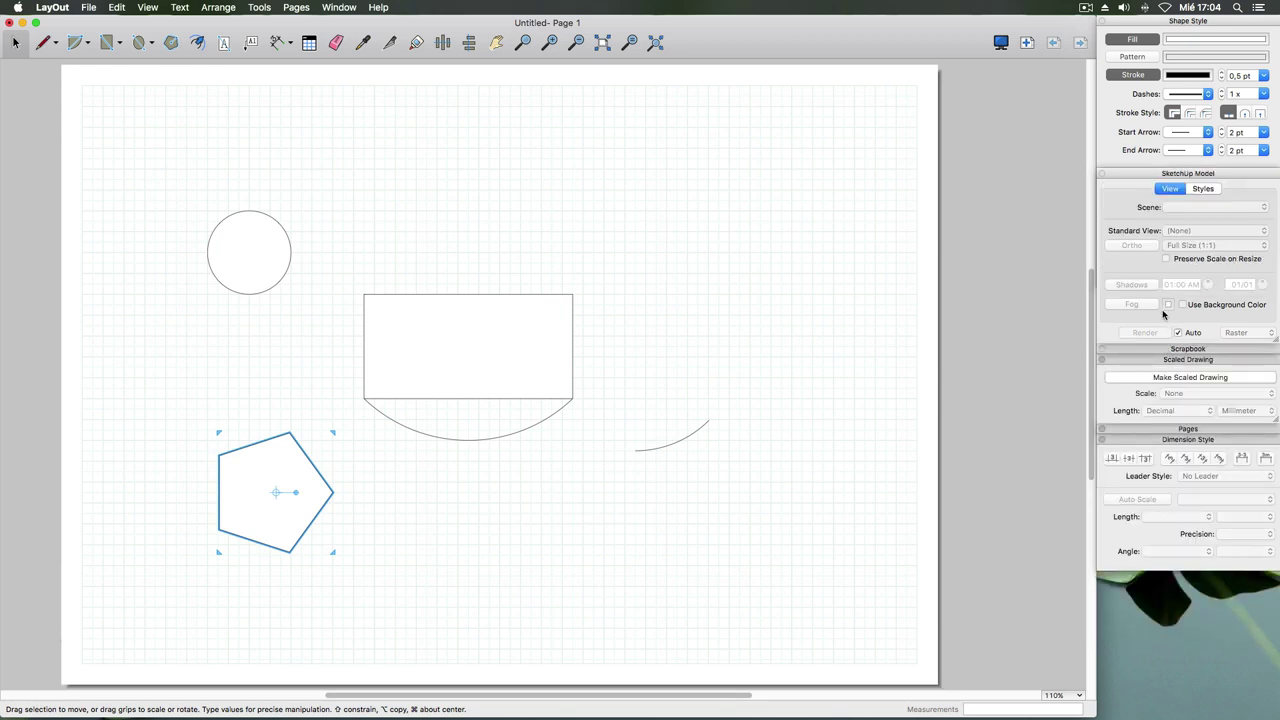
pyautogui.click(1203, 192)
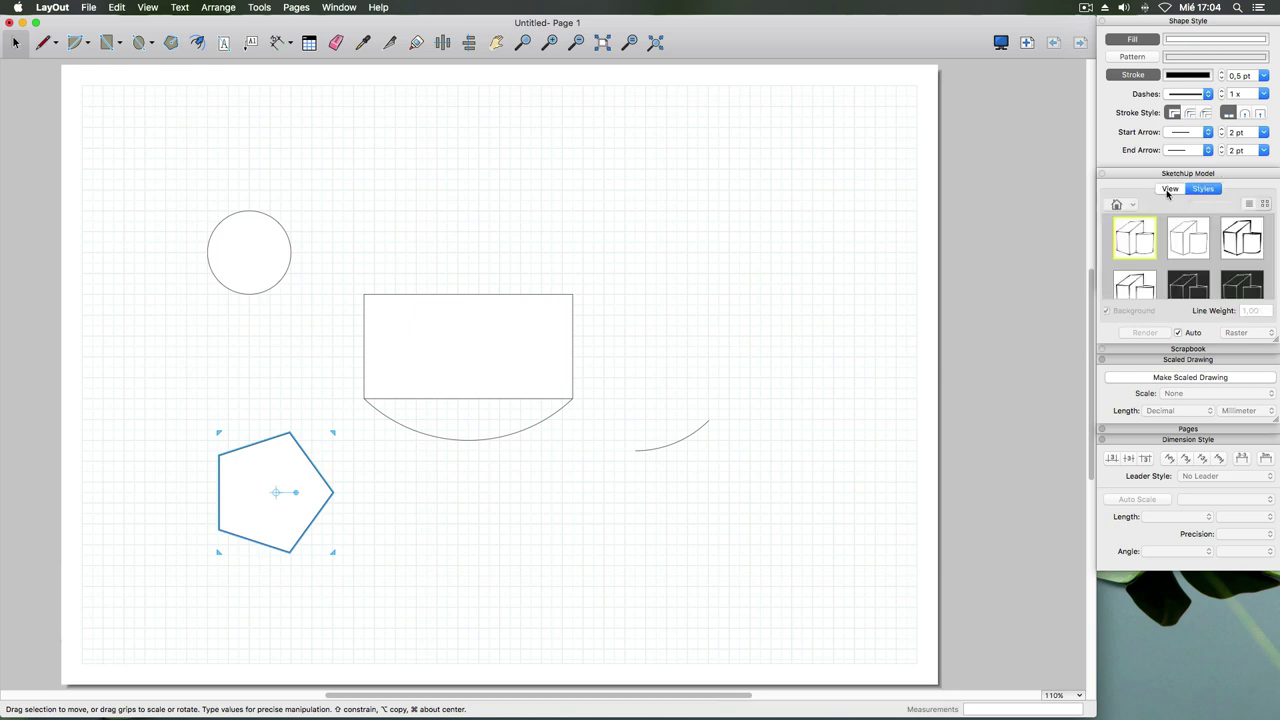
pyautogui.click(1168, 192)
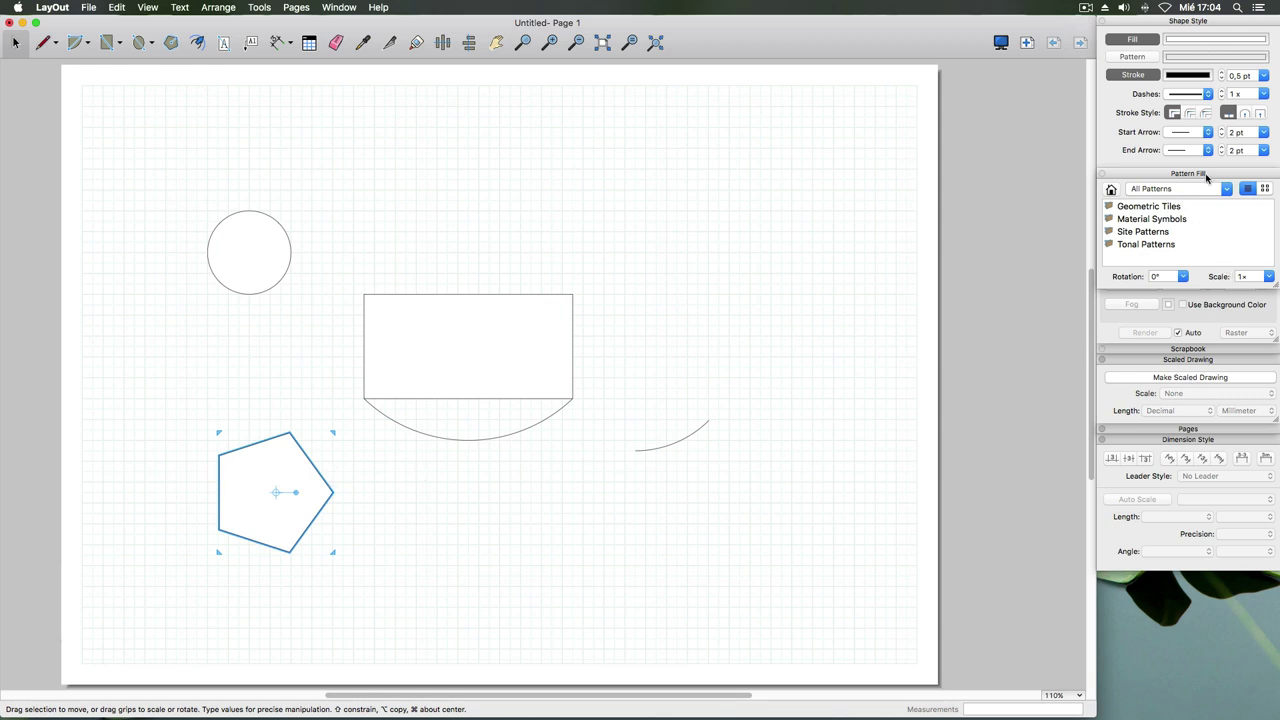
# - Pick the Polygon tool and bring up the Window menu's panel list
pyautogui.click(173, 44)
pyautogui.click(173, 44)
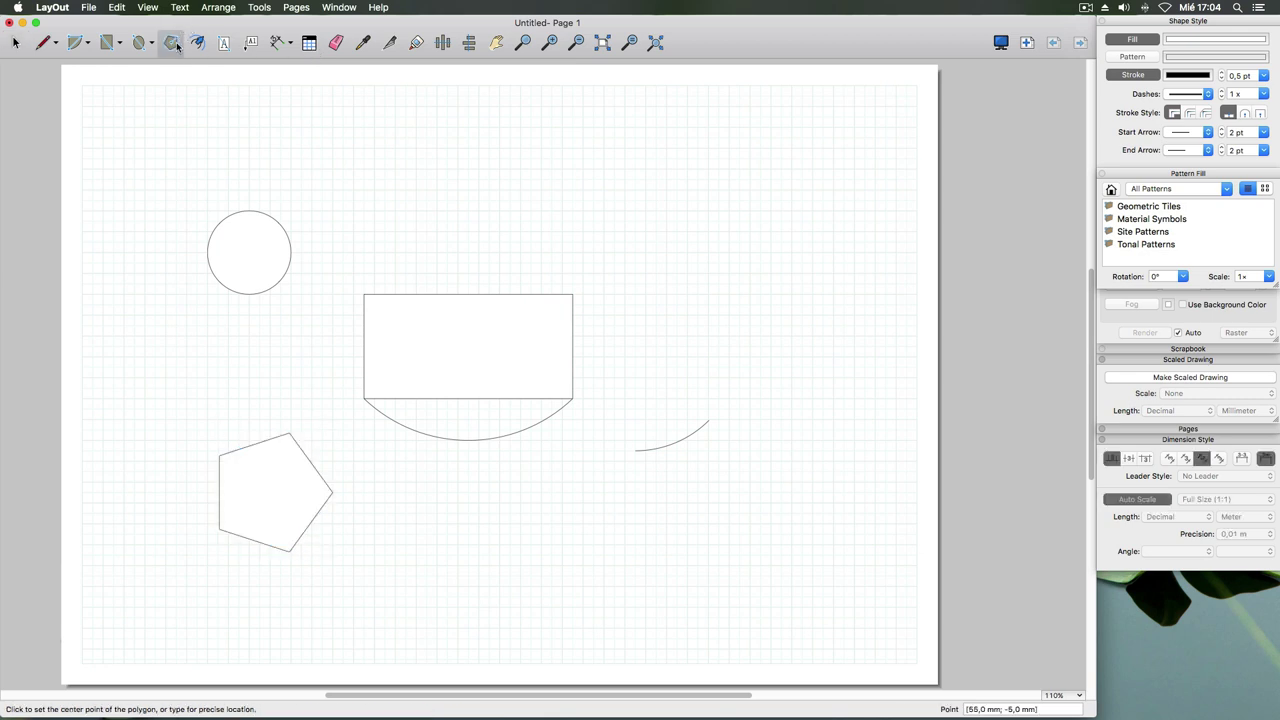
pyautogui.click(331, 8)
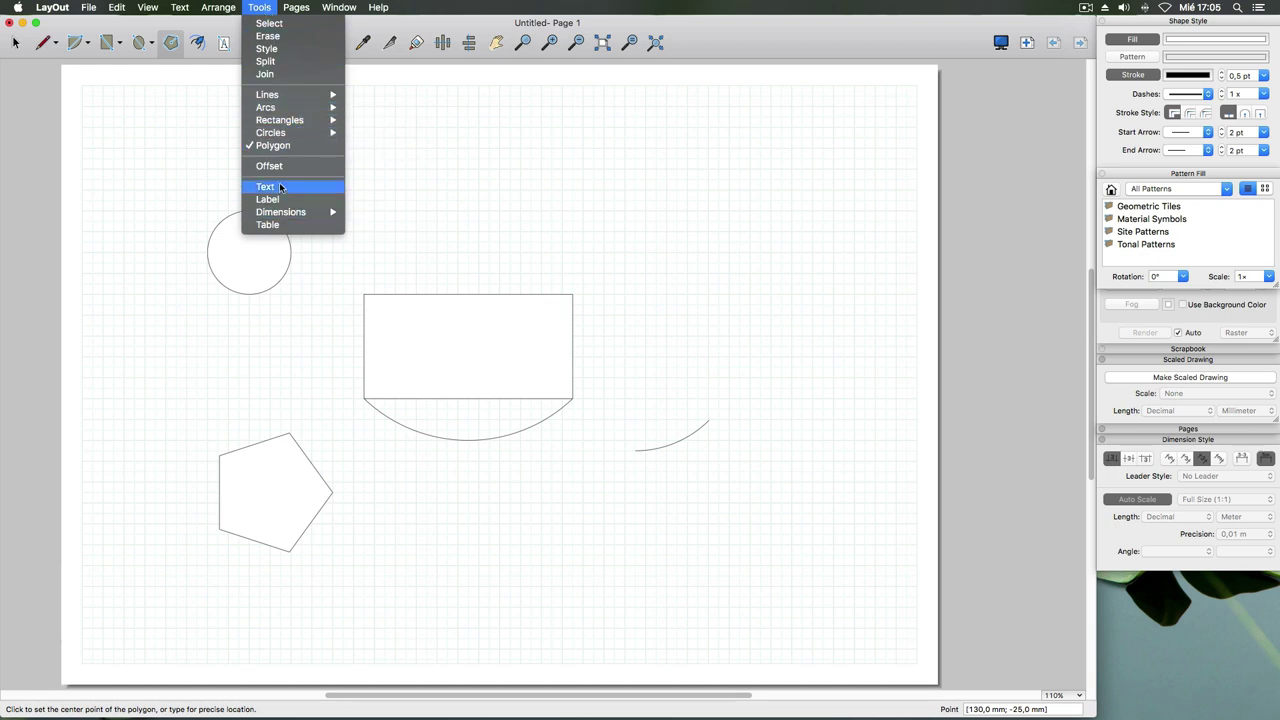
# - Draw a small extra pentagon next to the 30 mm pentagon
pyautogui.click(172, 50)
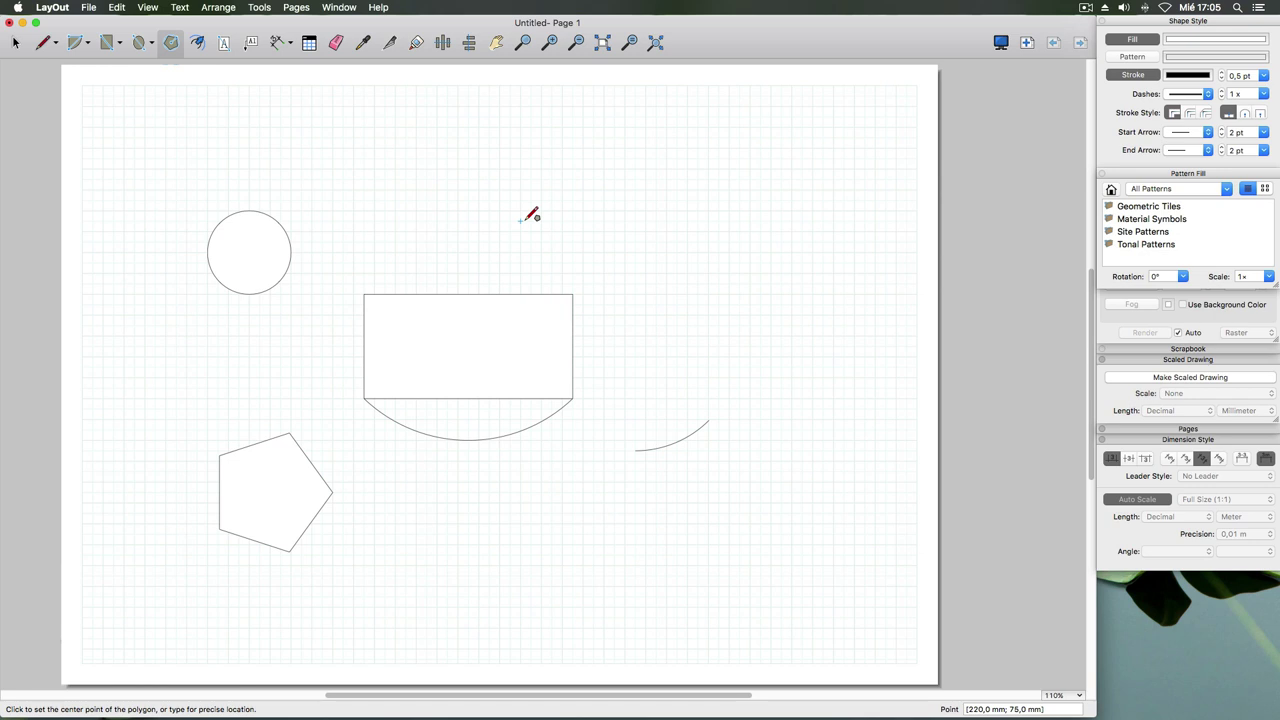
pyautogui.write('6')
pyautogui.press('Return')
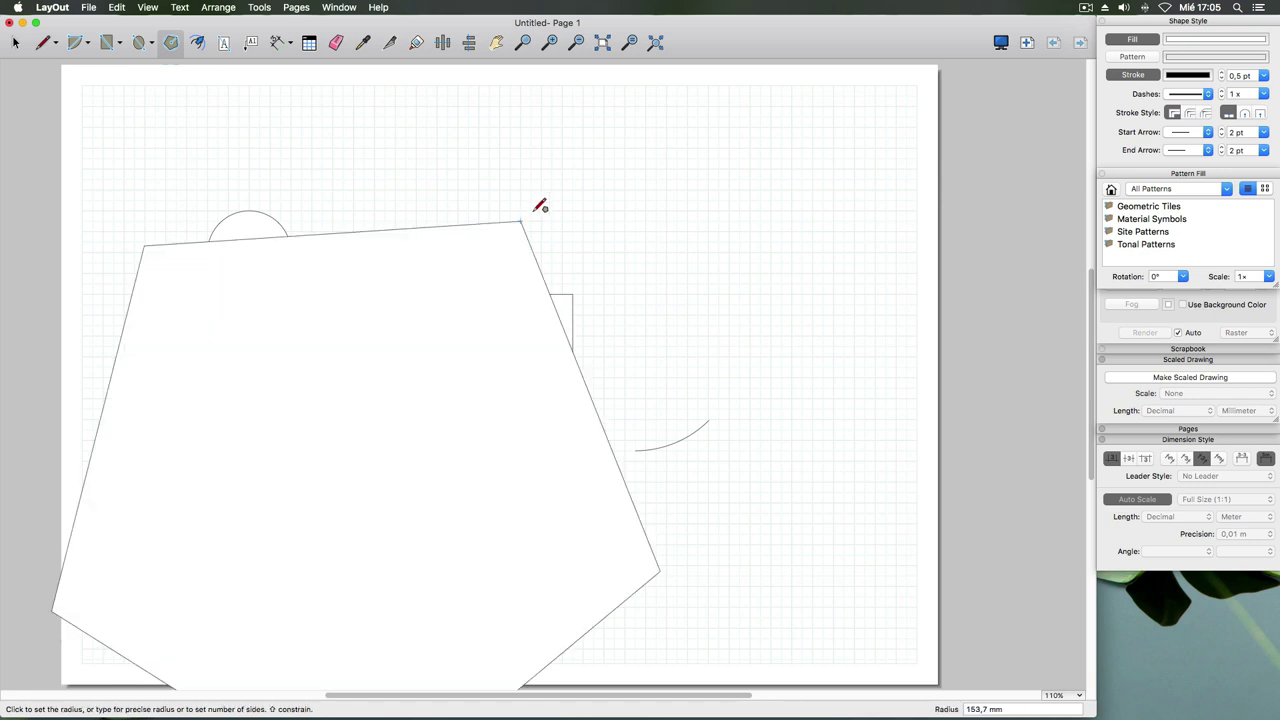
pyautogui.click(369, 400)
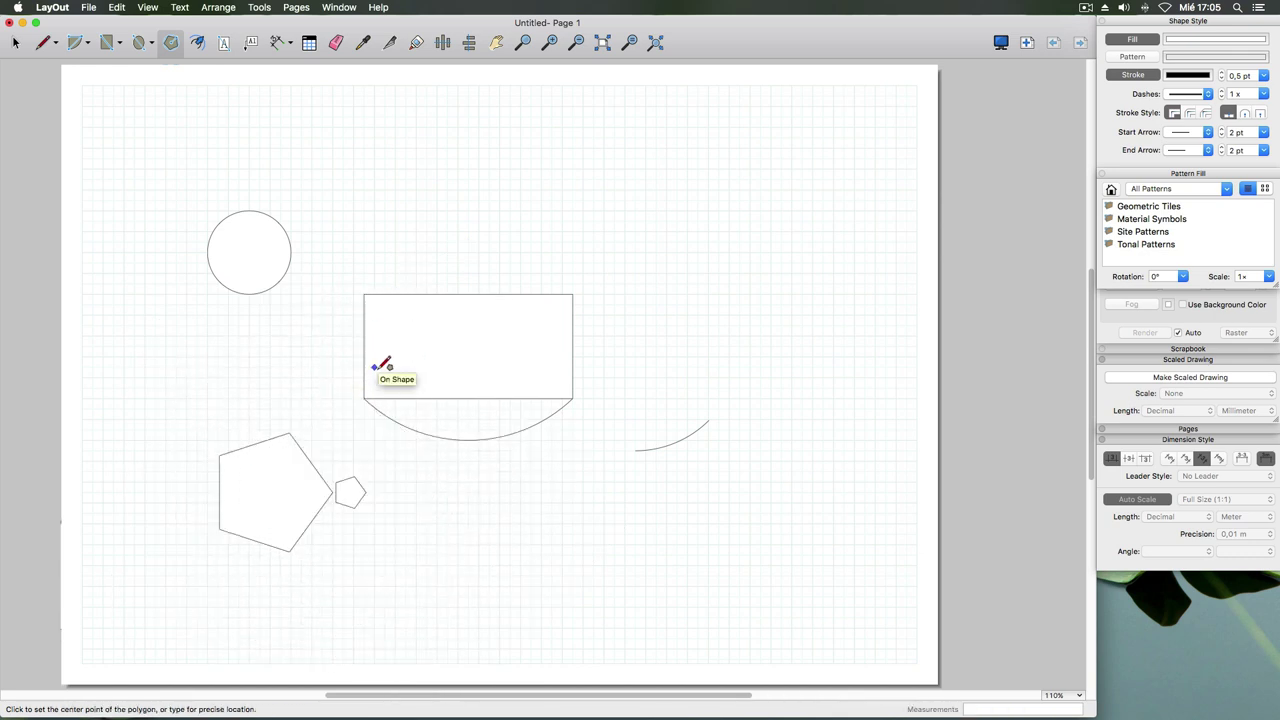
# - Marquee-select both pentagons and delete them
pyautogui.press('space')
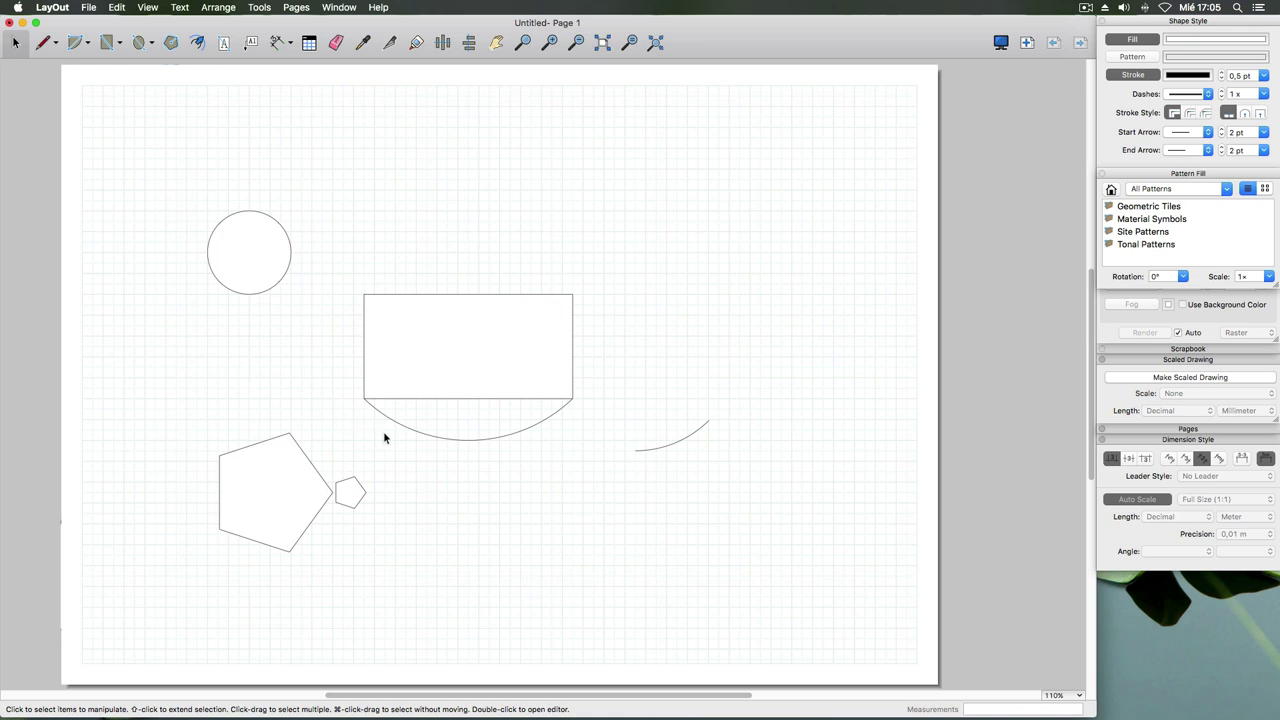
pyautogui.moveTo(384, 432); pyautogui.dragTo(222, 604)
pyautogui.press('Delete')
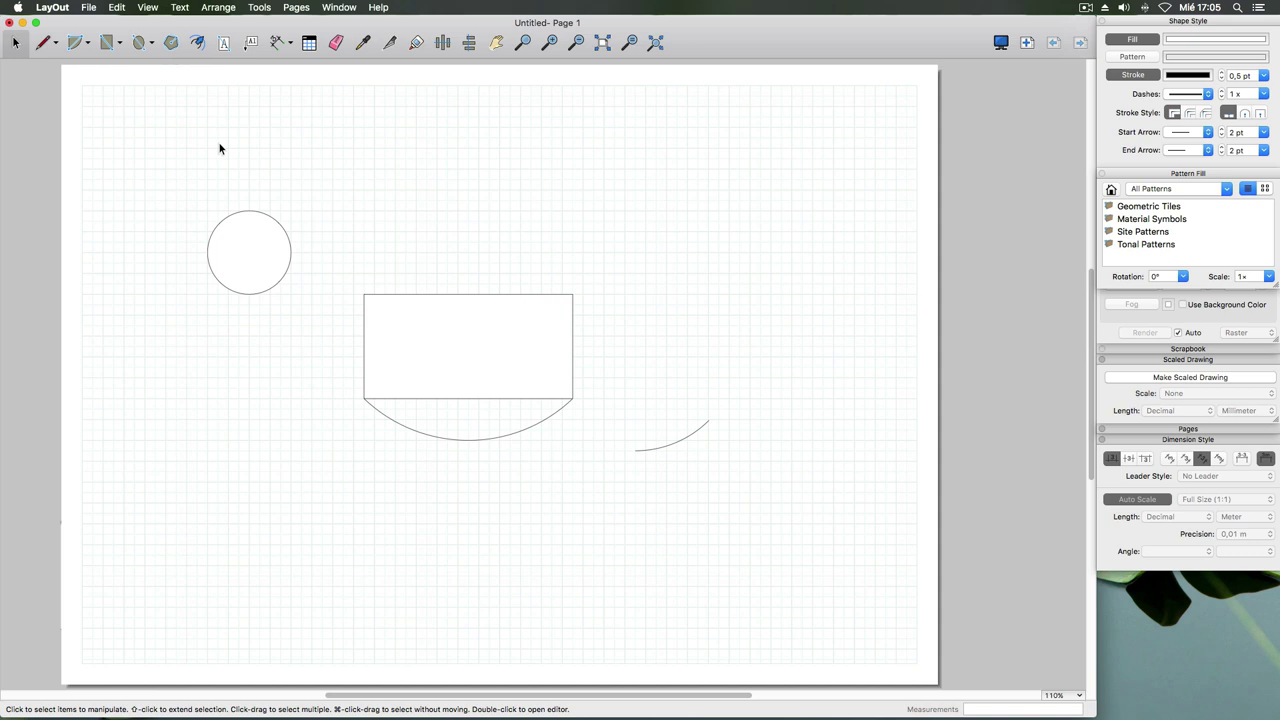
pyautogui.click(261, 8)
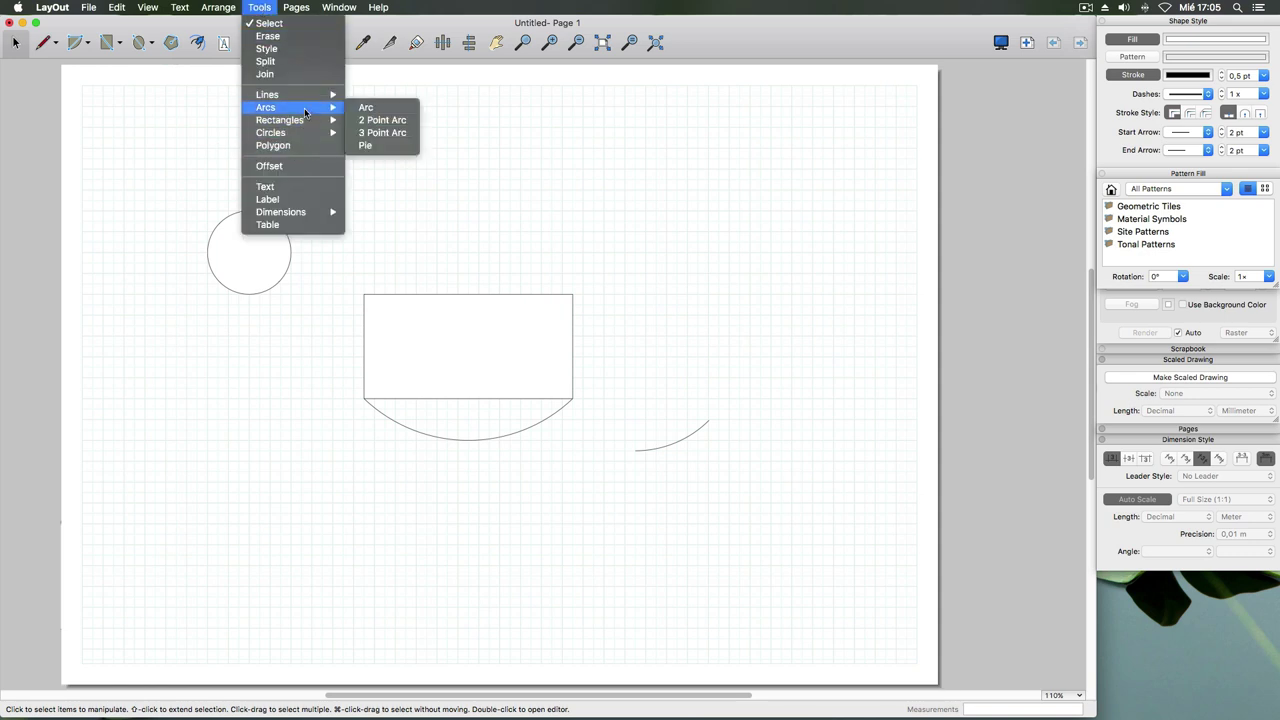
pyautogui.click(695, 50)
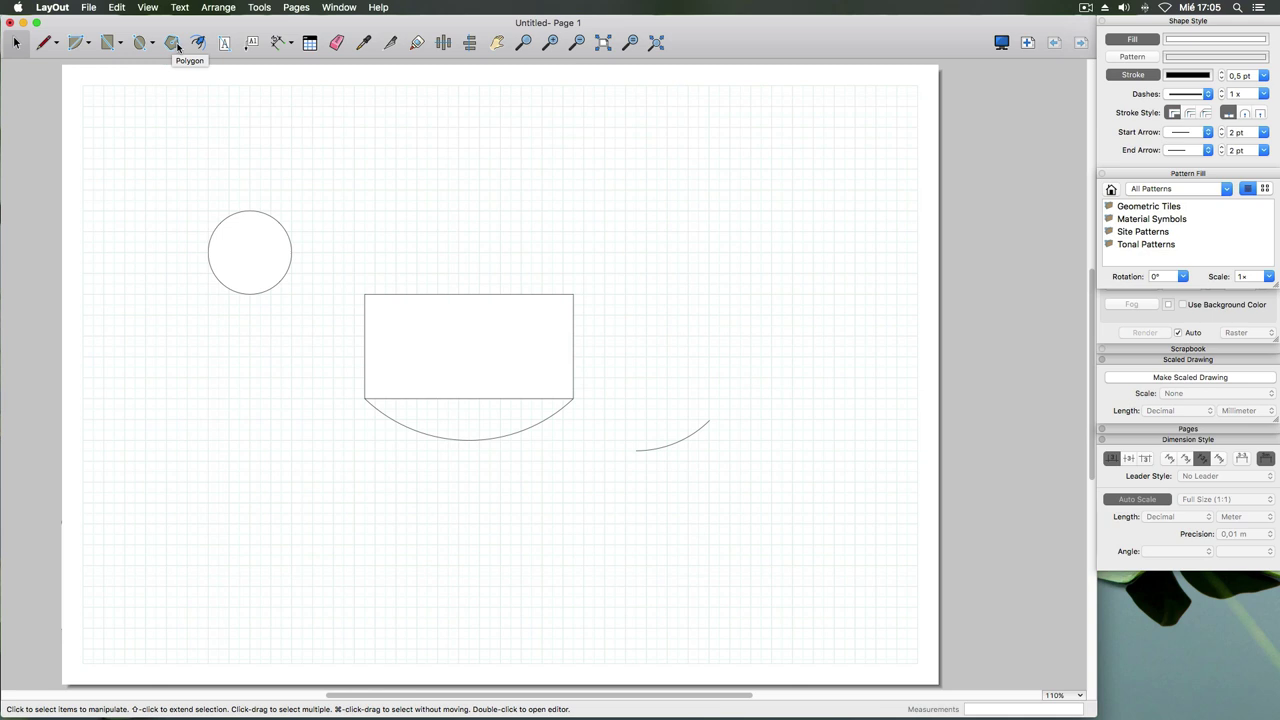
pyautogui.click(118, 8)
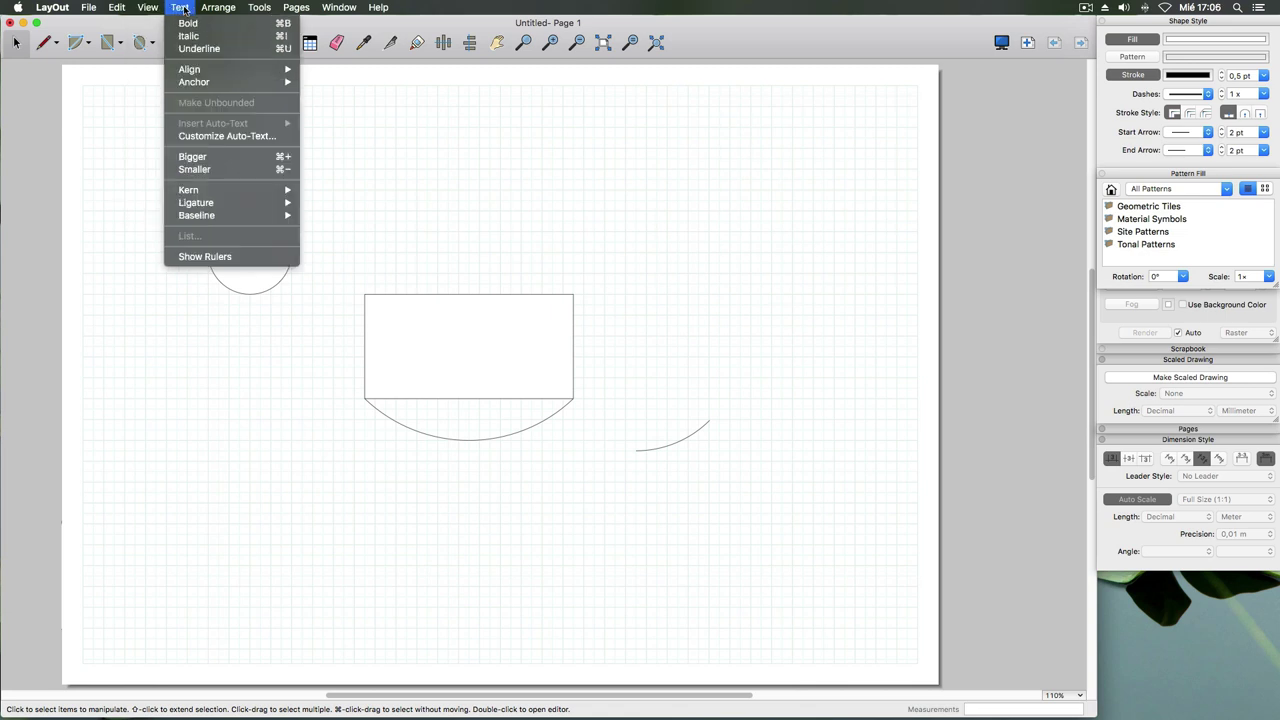
pyautogui.moveTo(296, 7)
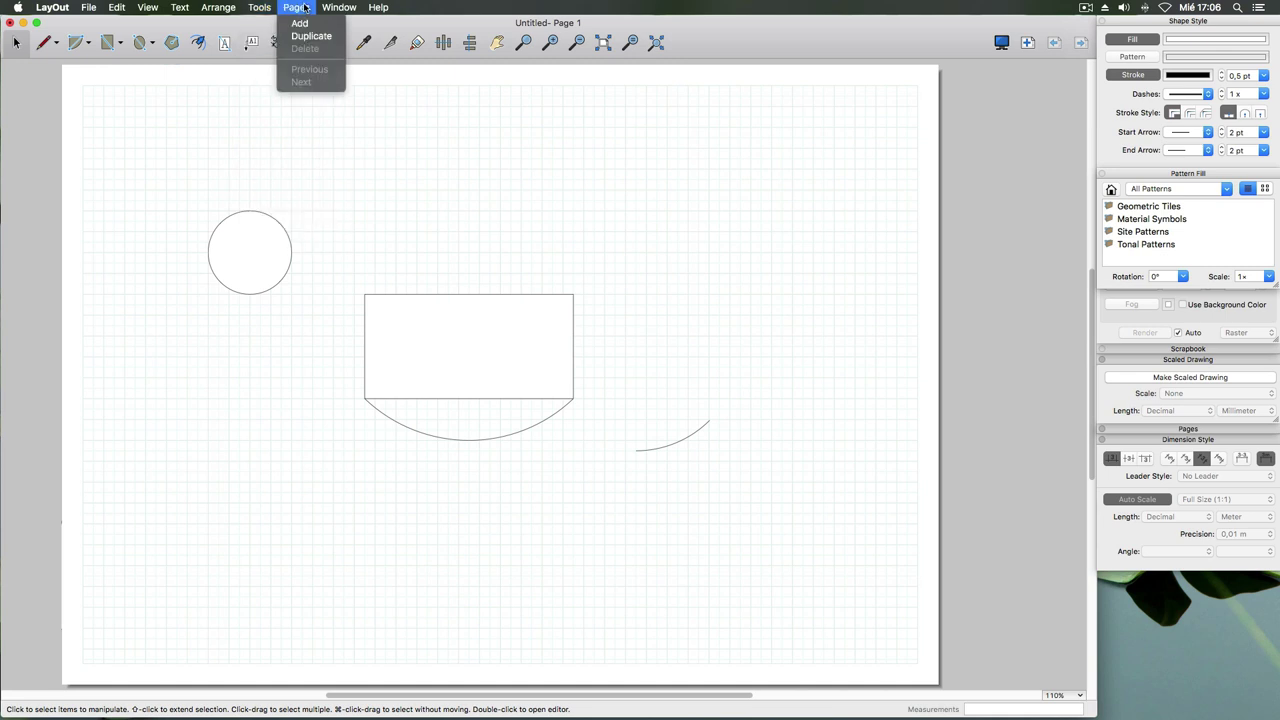
pyautogui.click(340, 10)
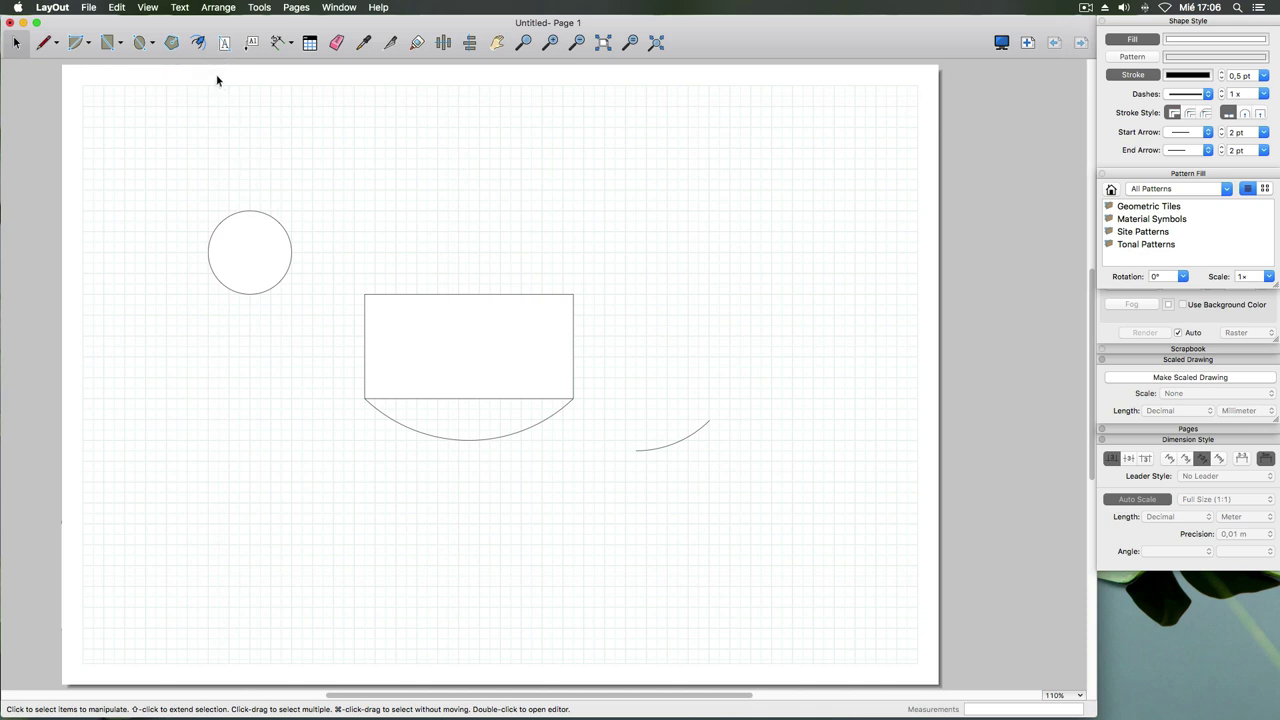
# - After a trial 2 mm offset of the circle, offset the lower arc about 23 mm downward
pyautogui.click(199, 43)
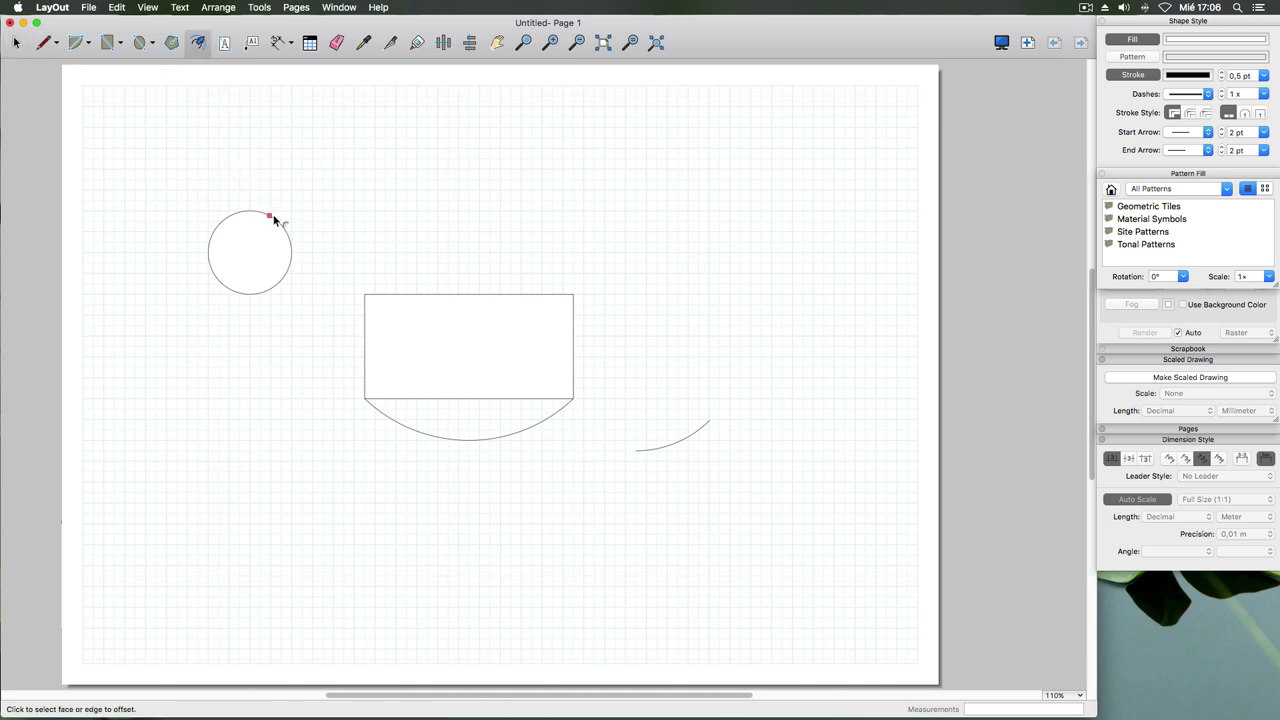
pyautogui.click(273, 219)
pyautogui.write('2')
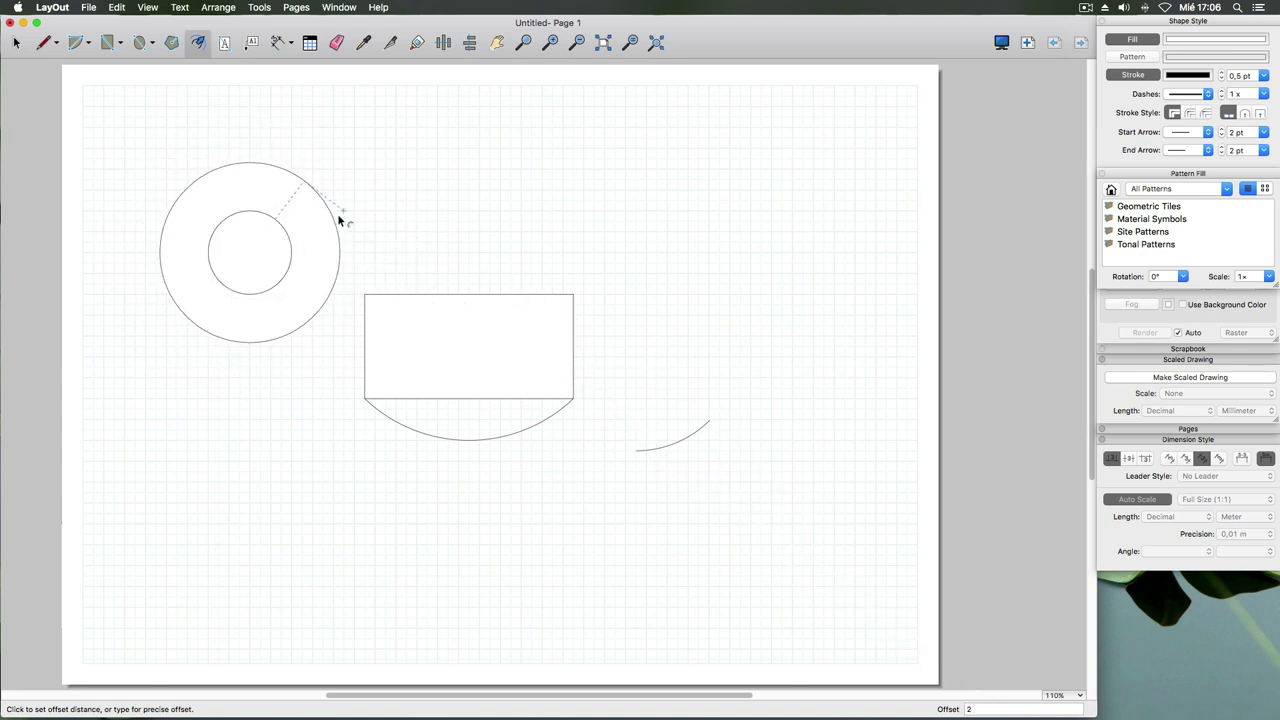
pyautogui.press('Return')
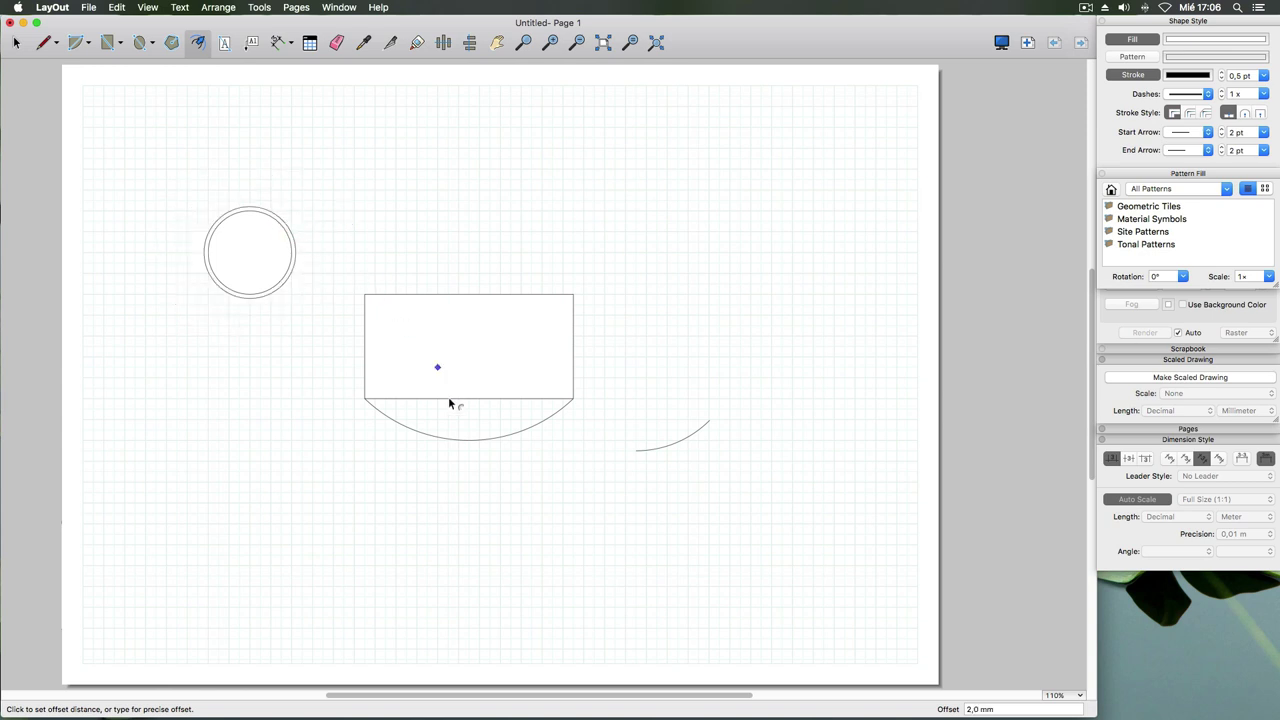
pyautogui.click(419, 432)
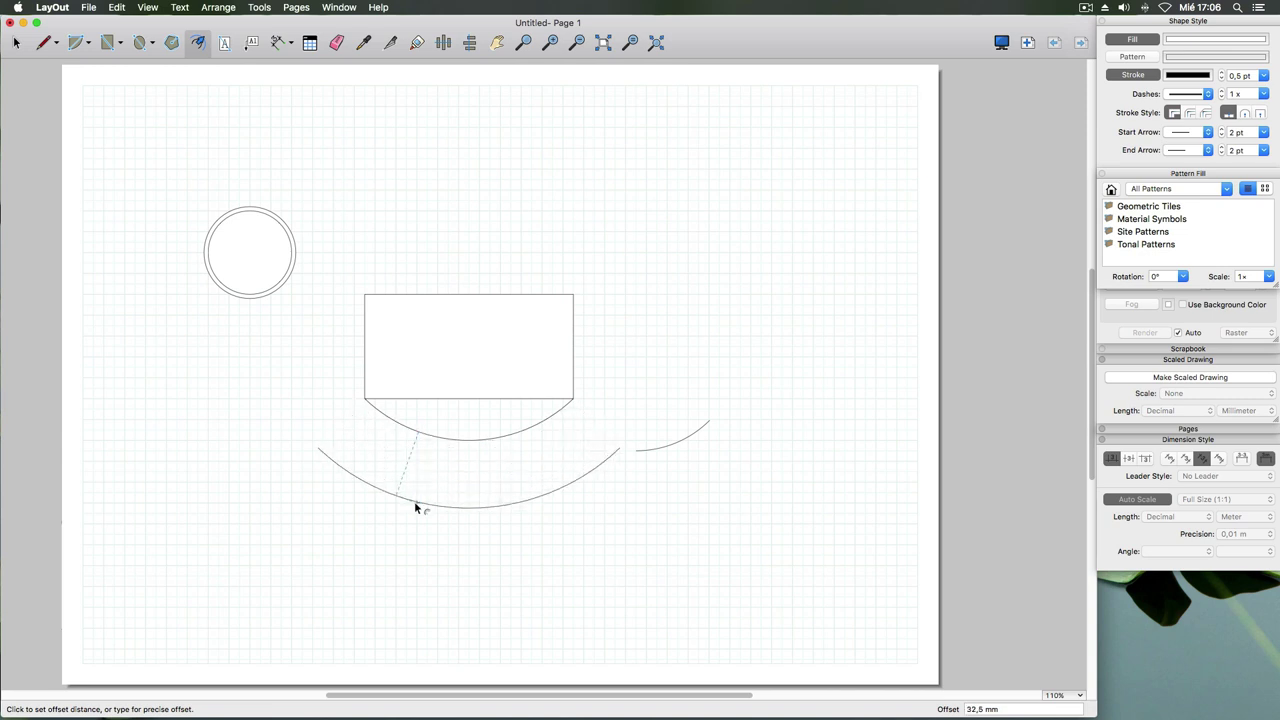
pyautogui.click(417, 486)
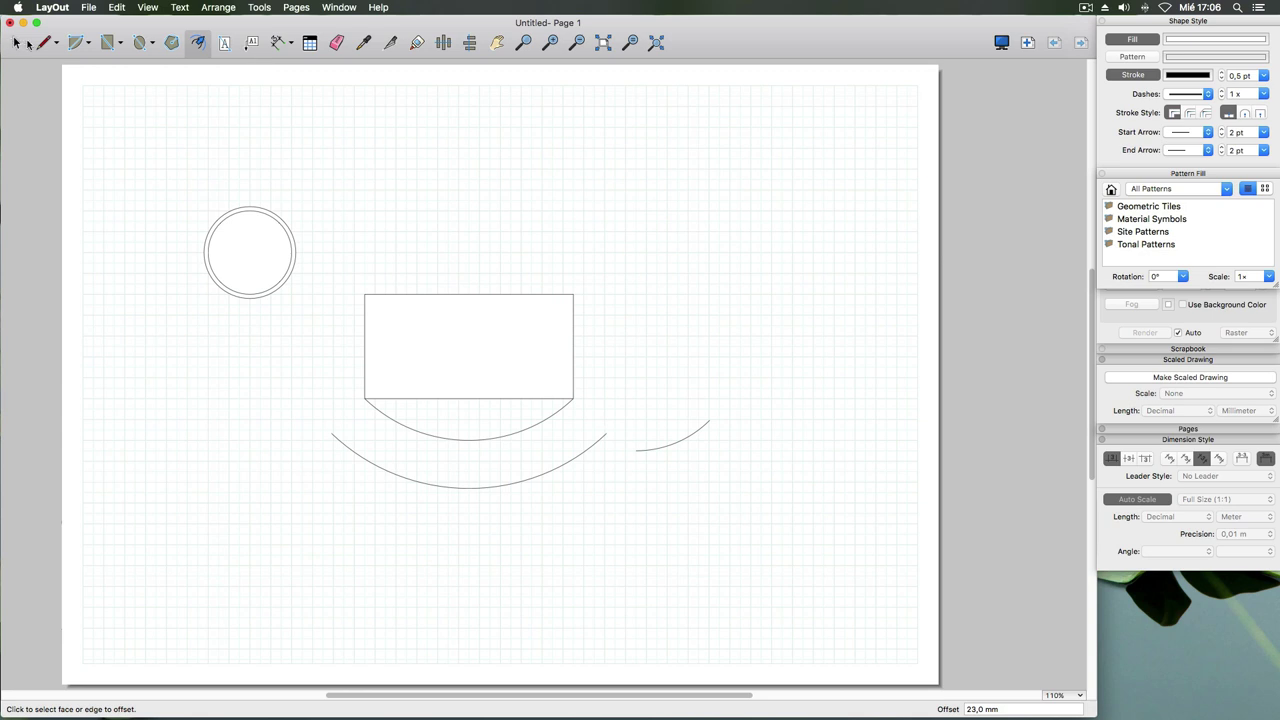
# - Join the left and right ends of the two arcs with straight lines
pyautogui.click(44, 42)
pyautogui.click(331, 433)
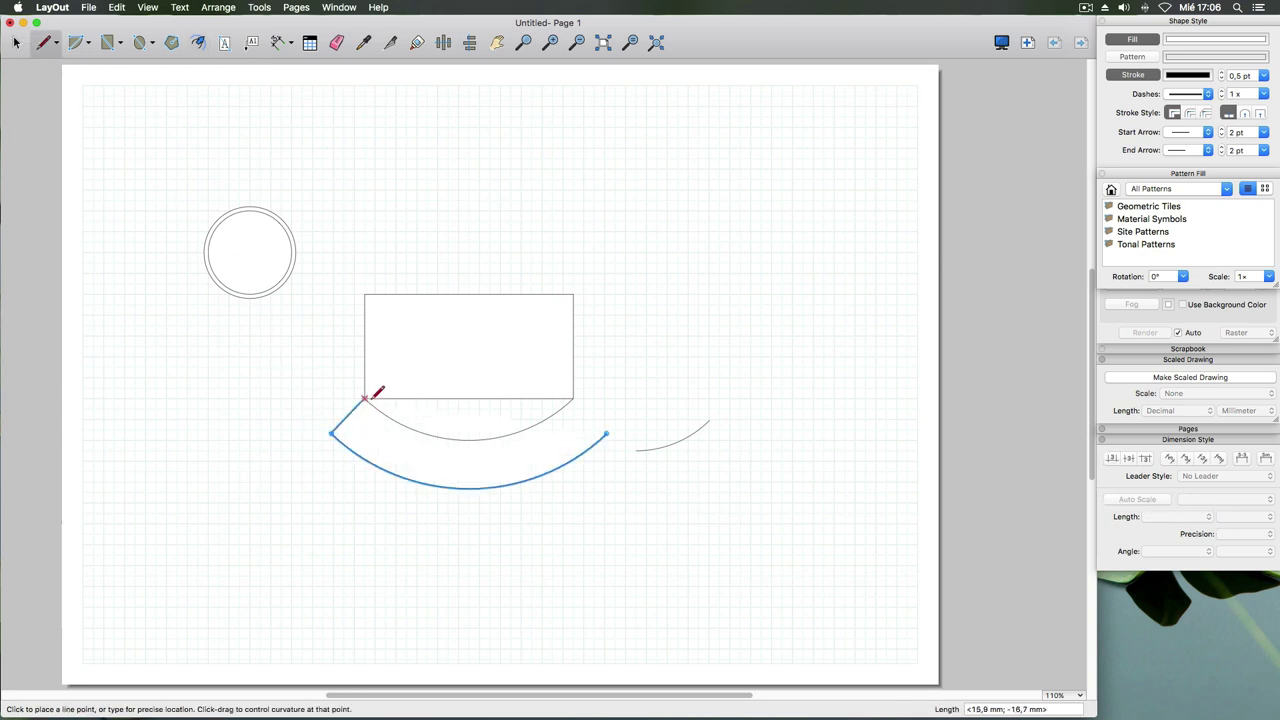
pyautogui.click(365, 398)
pyautogui.press('Escape')
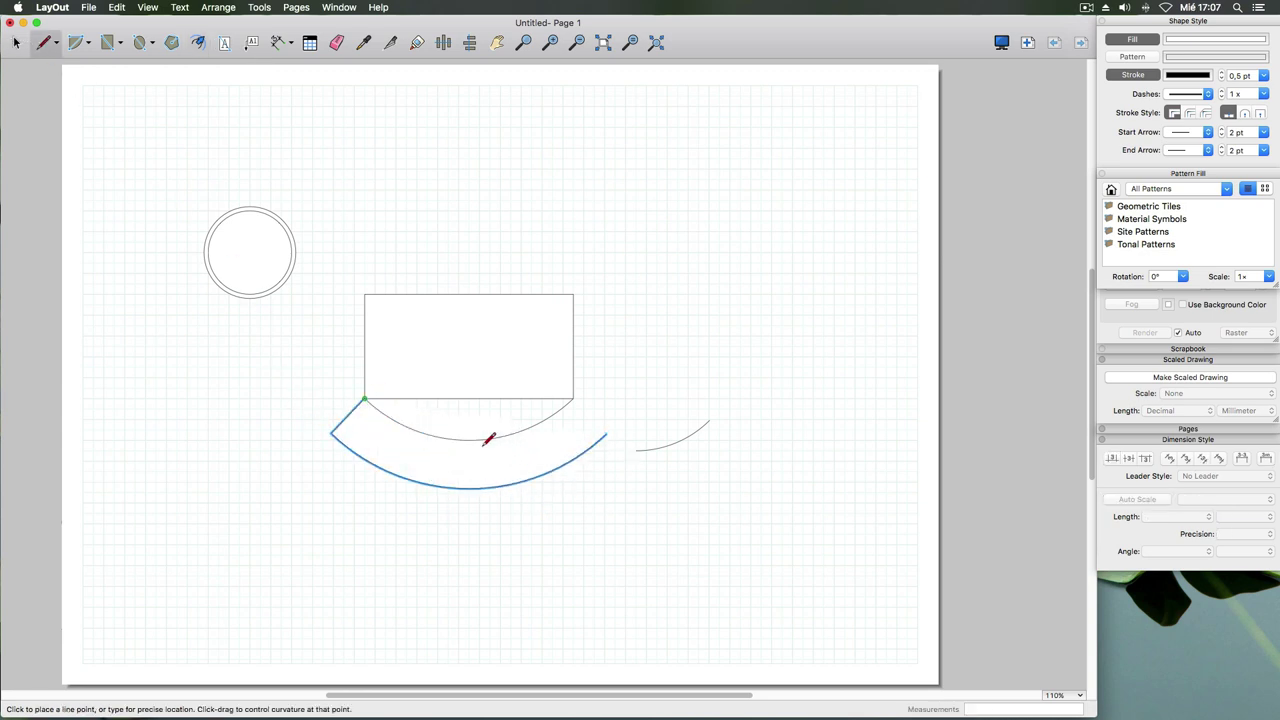
pyautogui.click(573, 398)
pyautogui.click(605, 432)
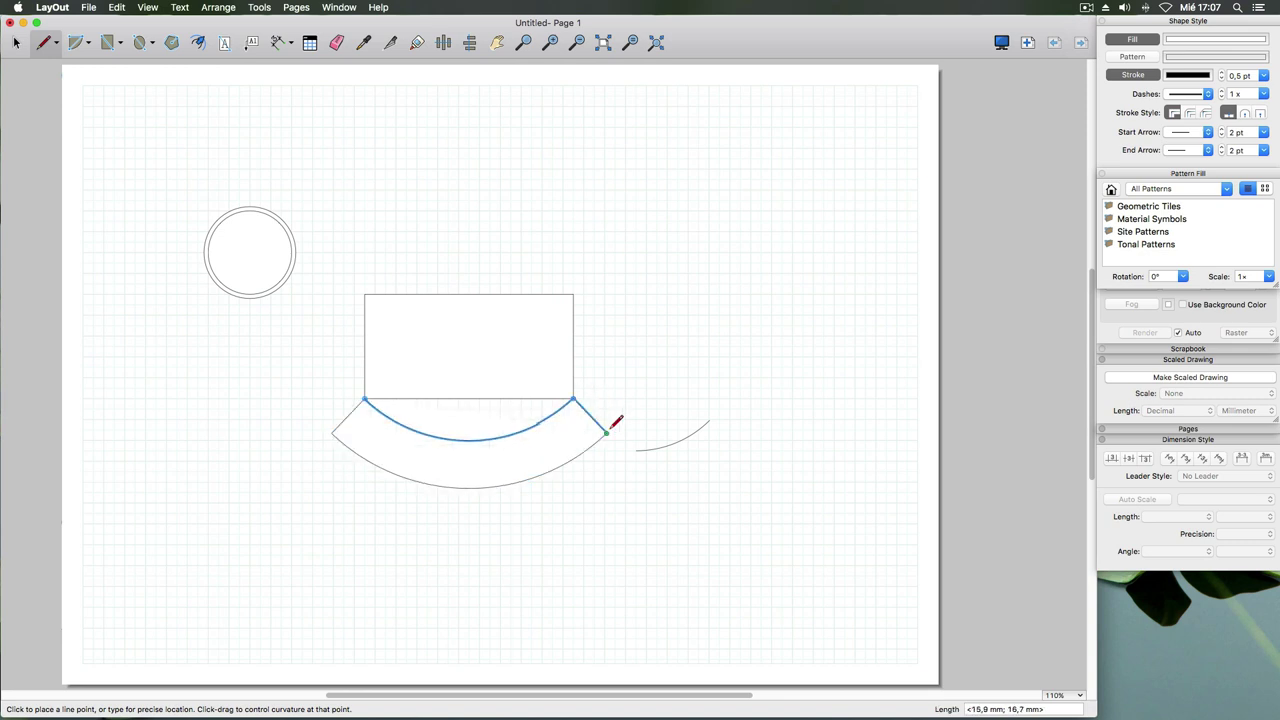
pyautogui.press('Escape')
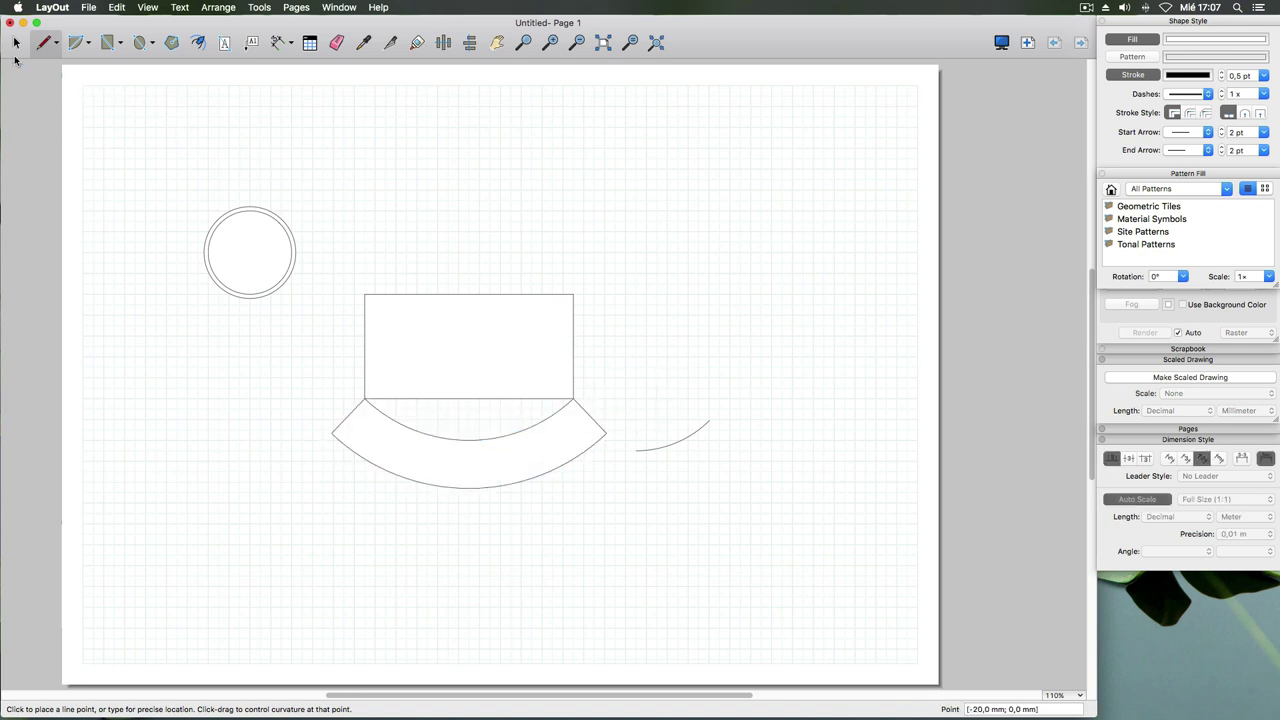
# - Move the closed curved band down and left, away from the rectangle
pyautogui.click(16, 43)
pyautogui.click(383, 437)
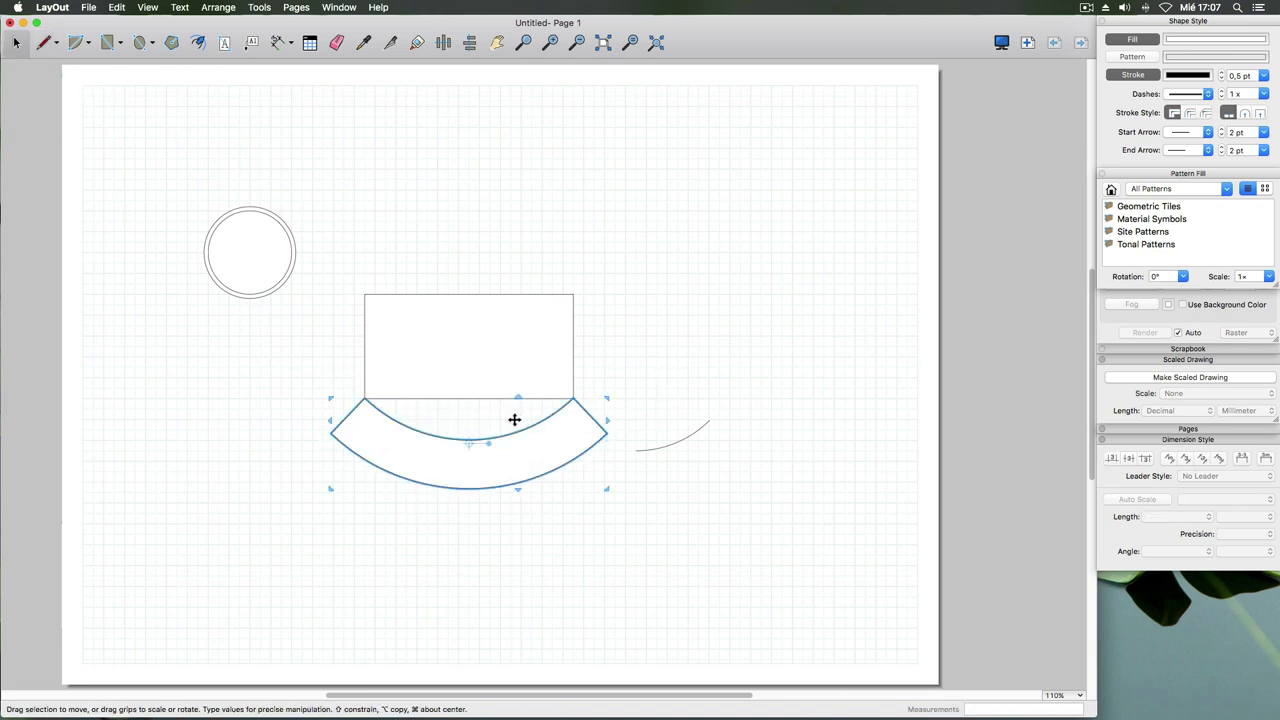
pyautogui.moveTo(457, 438); pyautogui.dragTo(434, 494)
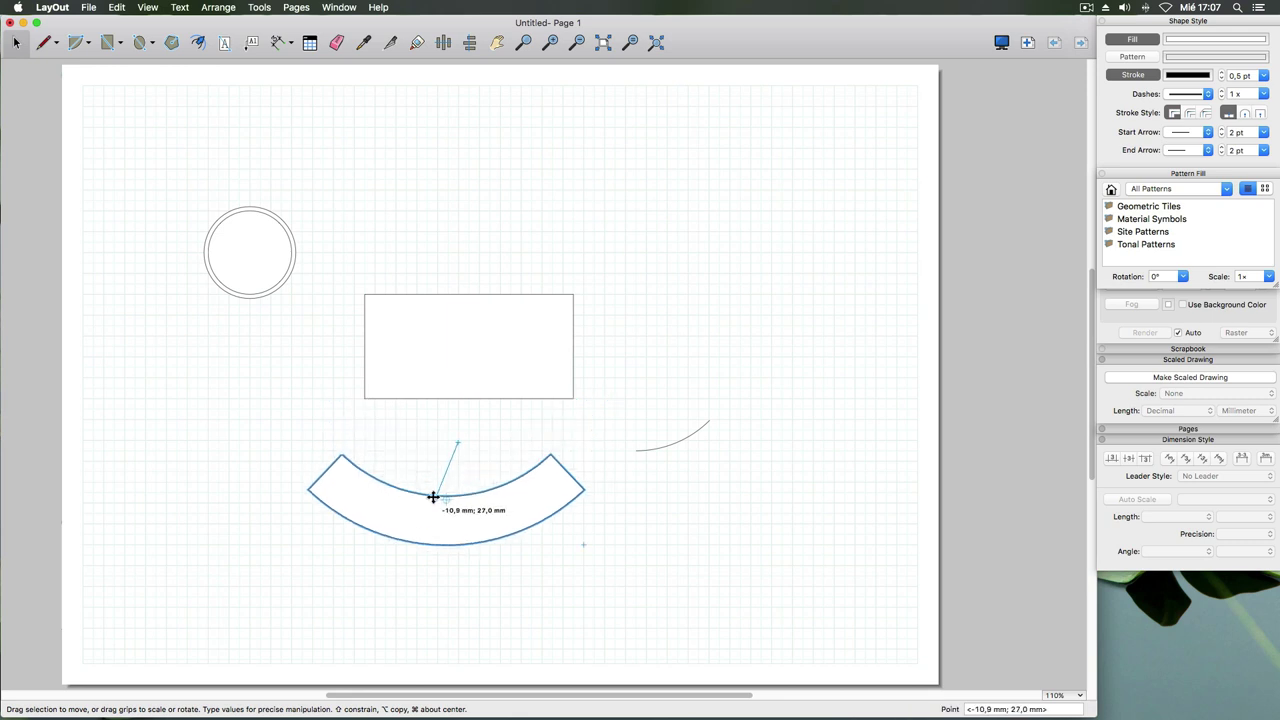
pyautogui.click(375, 422)
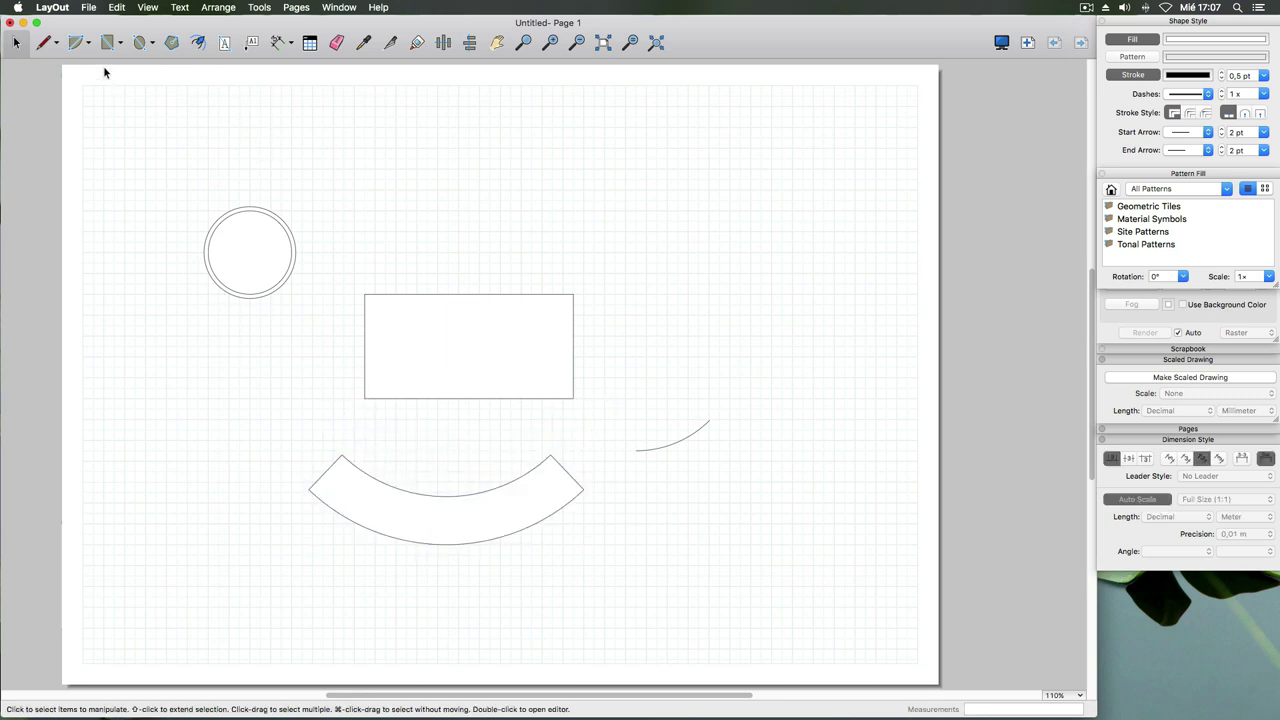
# - Draw a peaked two-segment line and a 3 Point Arc connecting its ends
pyautogui.click(46, 44)
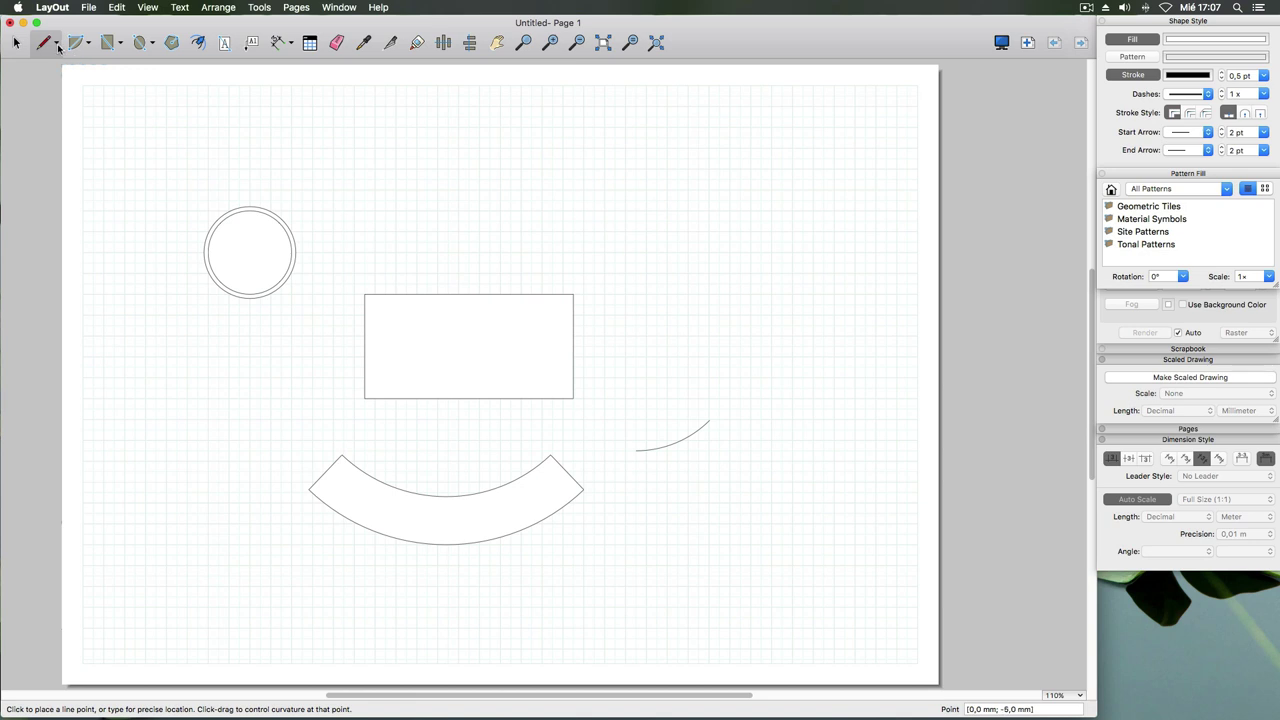
pyautogui.click(343, 200)
pyautogui.click(417, 149)
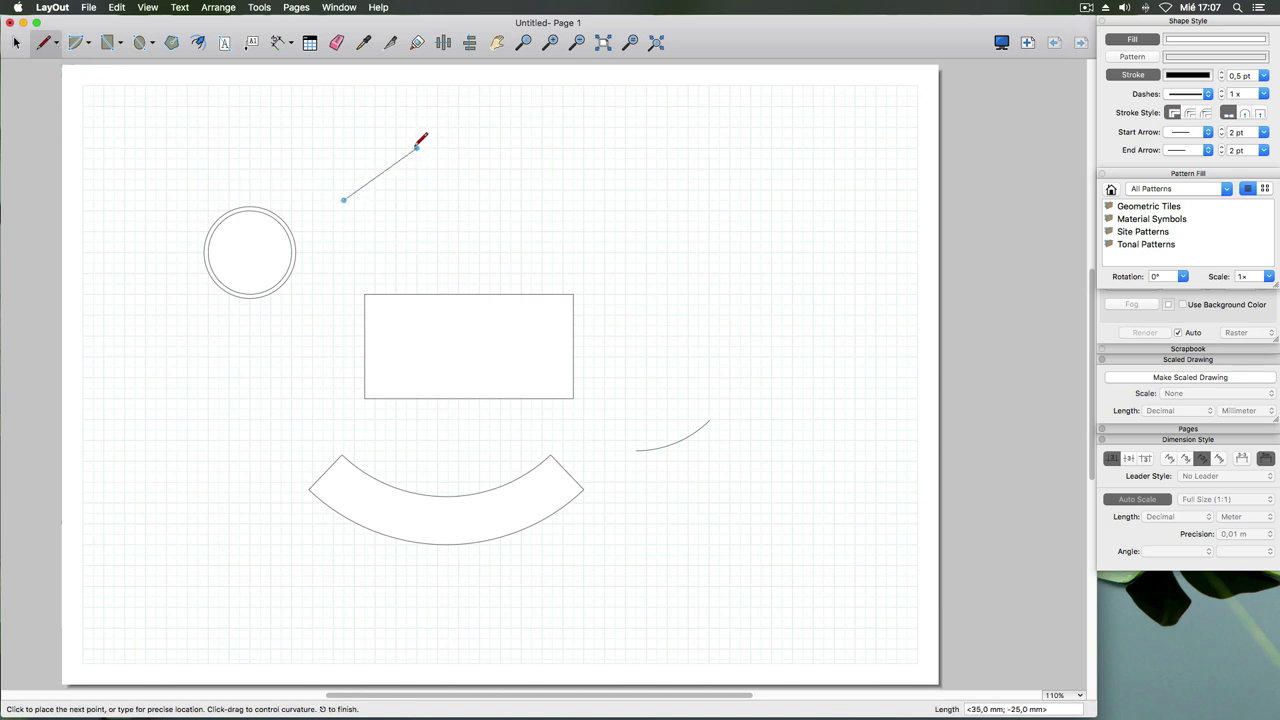
pyautogui.click(562, 241)
pyautogui.press('Return')
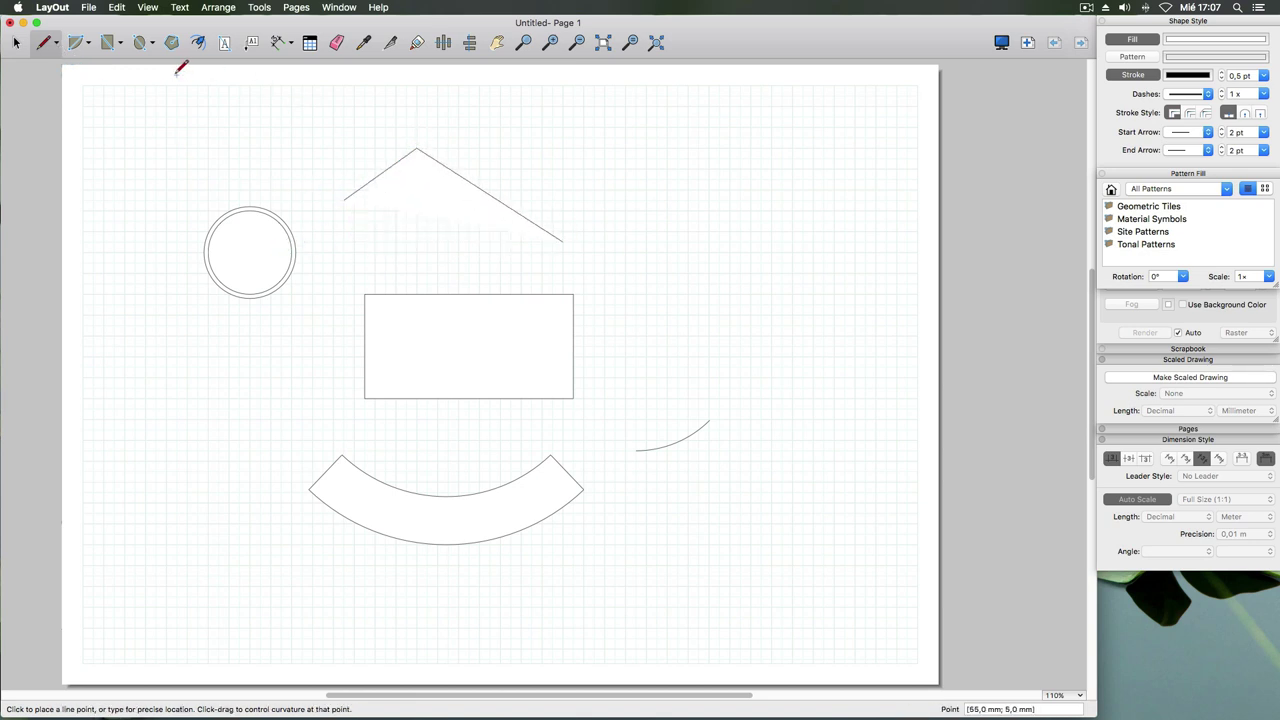
pyautogui.click(88, 43)
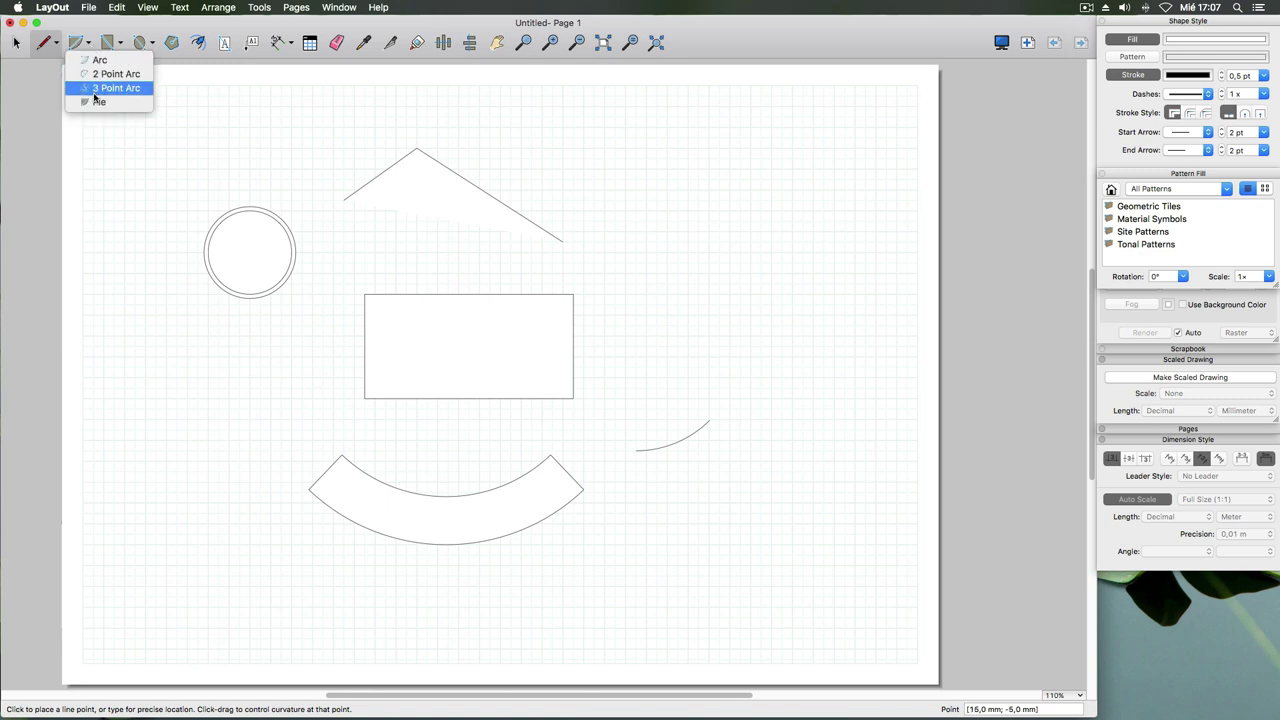
pyautogui.click(100, 88)
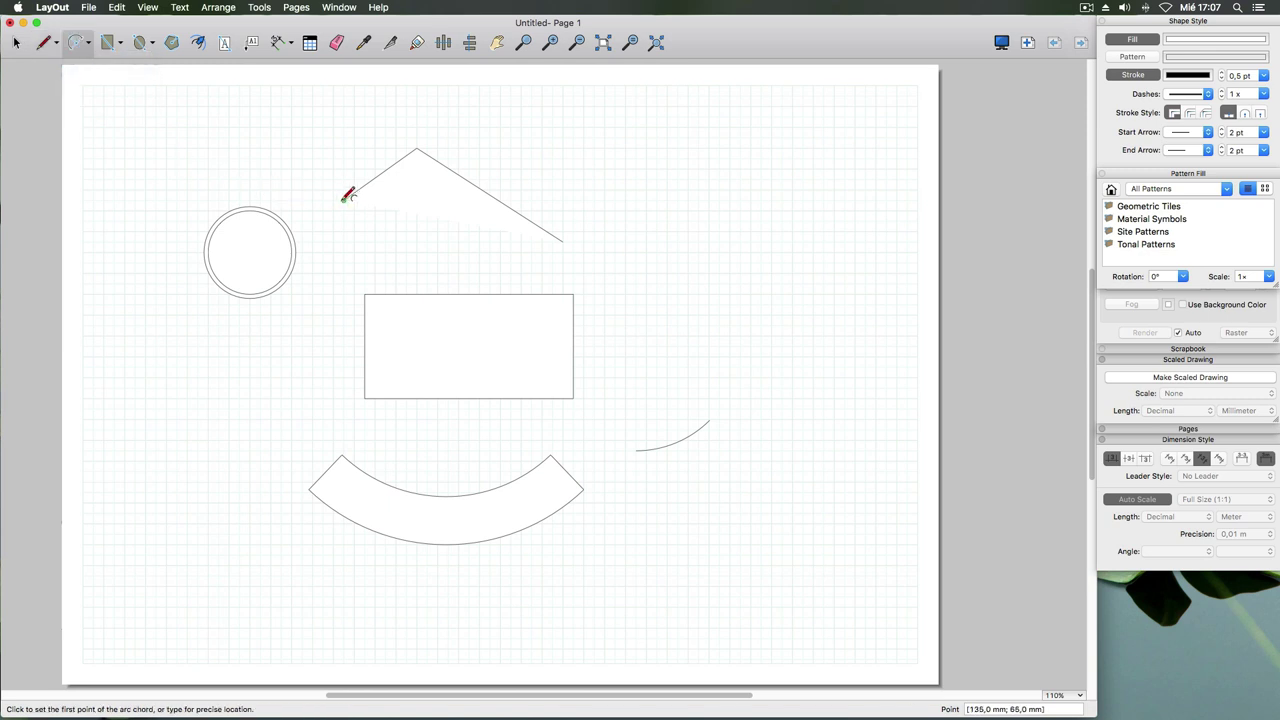
pyautogui.click(343, 200)
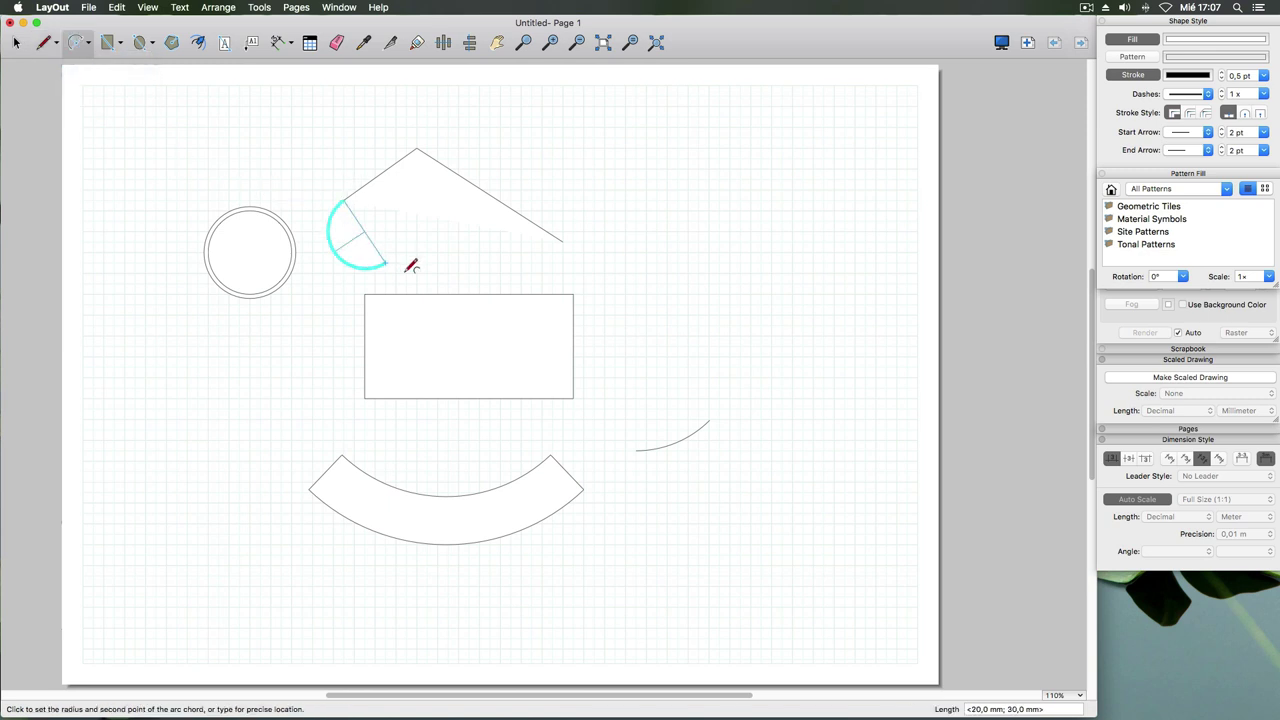
pyautogui.click(563, 241)
pyautogui.click(478, 249)
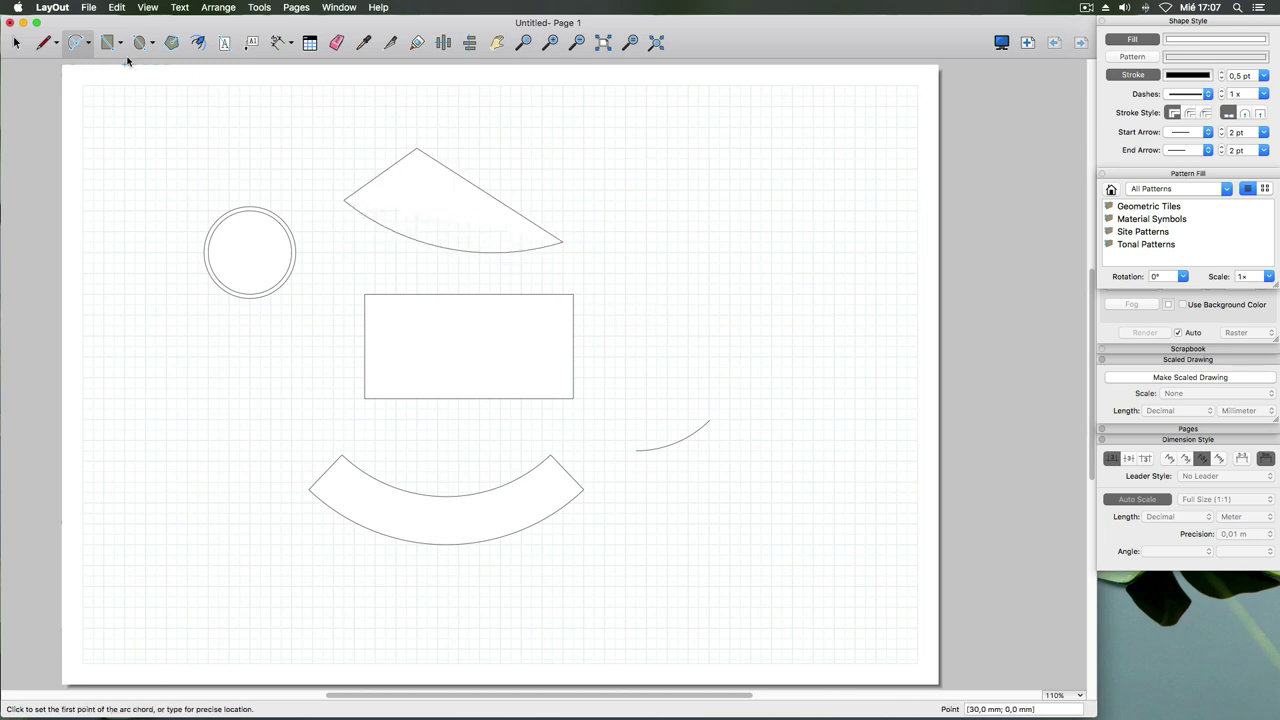
# - Join the straight edges and the arc into one closed wedge
pyautogui.click(17, 44)
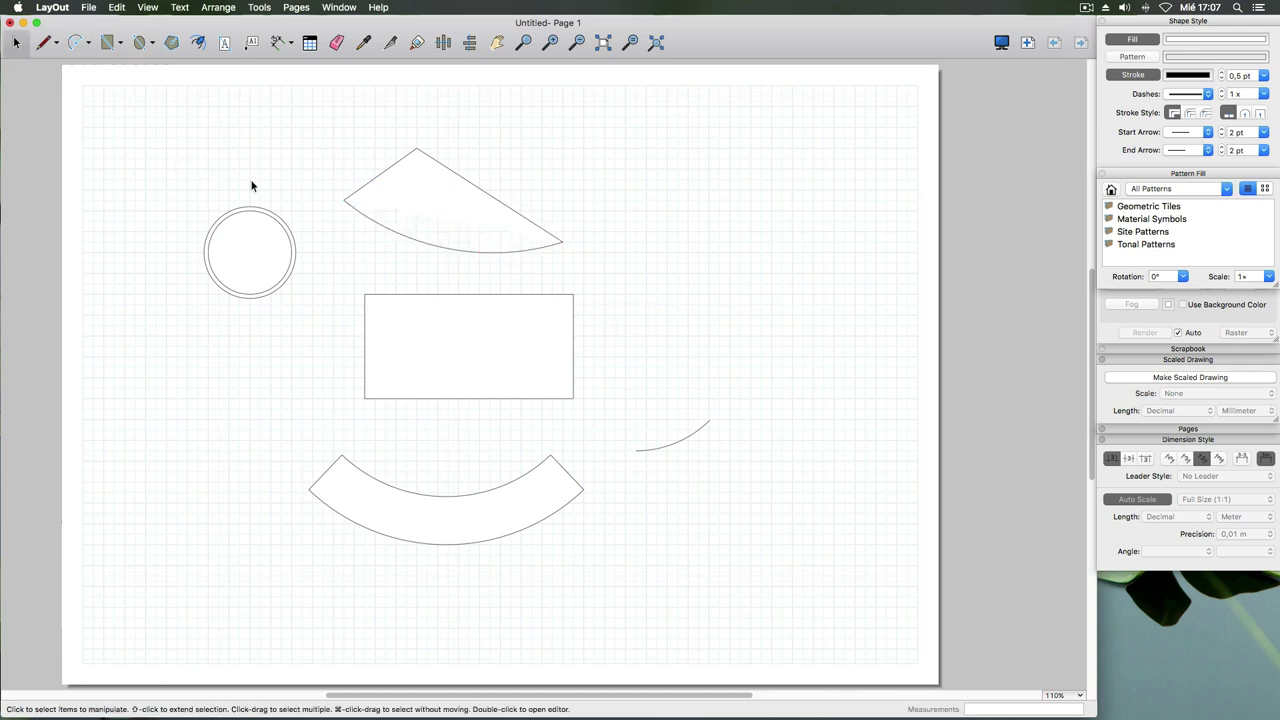
pyautogui.click(353, 198)
pyautogui.moveTo(351, 205); pyautogui.dragTo(354, 214)
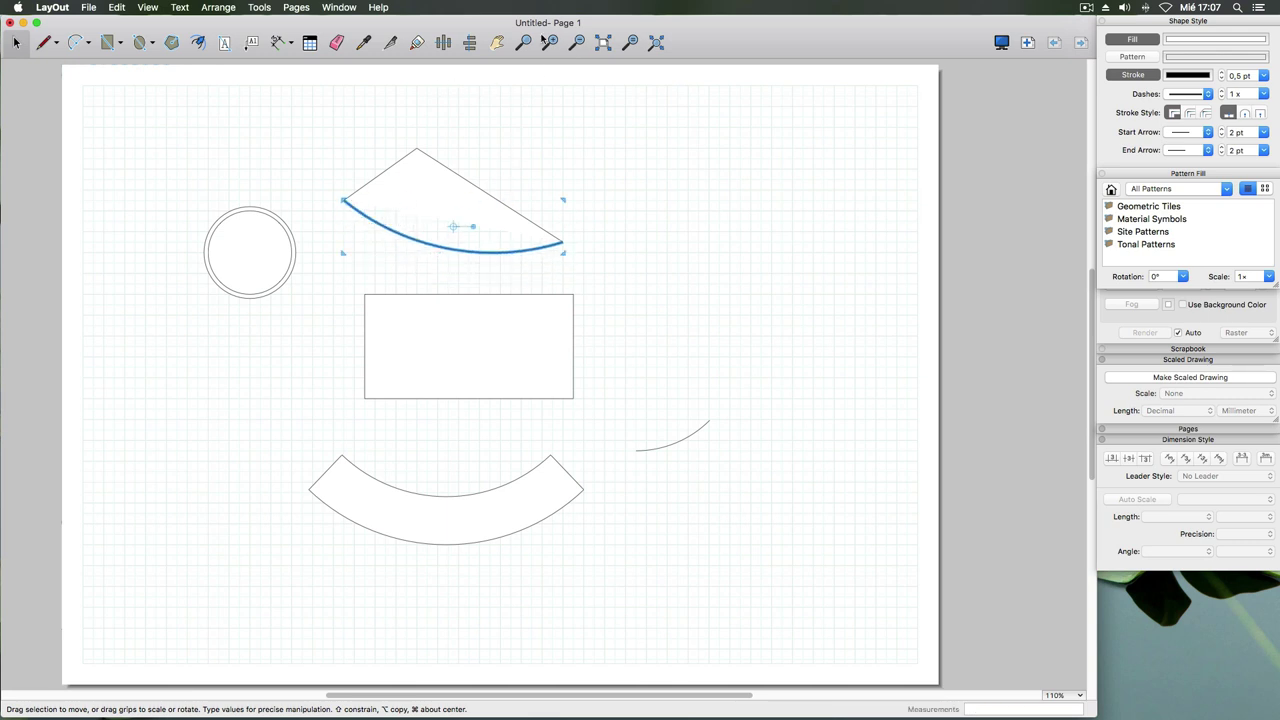
pyautogui.click(418, 44)
pyautogui.click(367, 183)
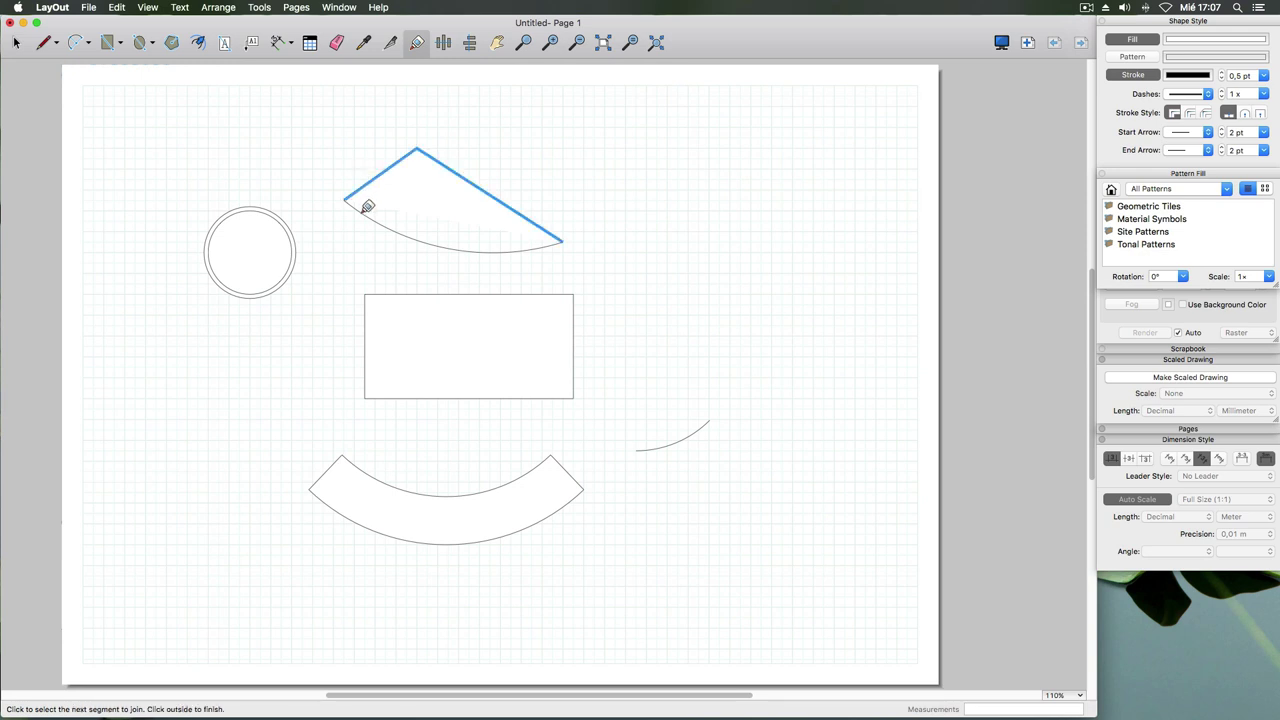
pyautogui.click(367, 210)
pyautogui.click(296, 98)
# - Drag the joined wedge to the right
pyautogui.click(16, 42)
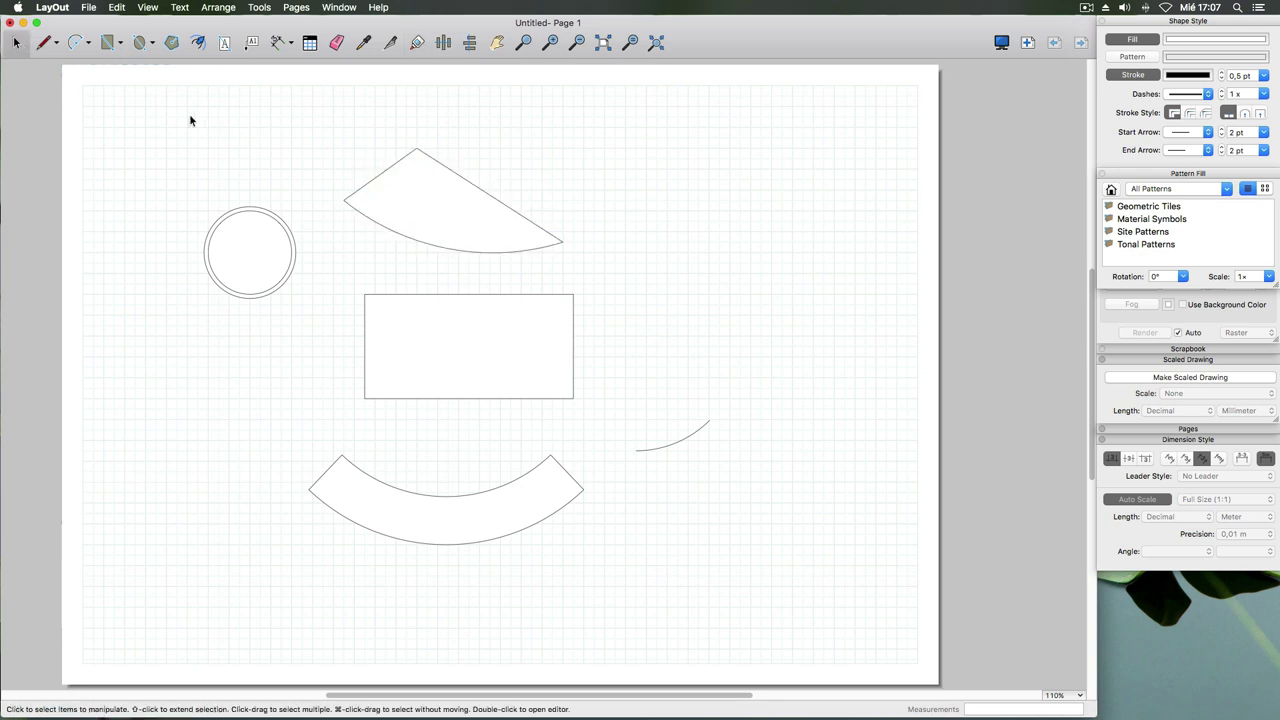
pyautogui.click(380, 198)
pyautogui.moveTo(371, 177); pyautogui.dragTo(519, 177)
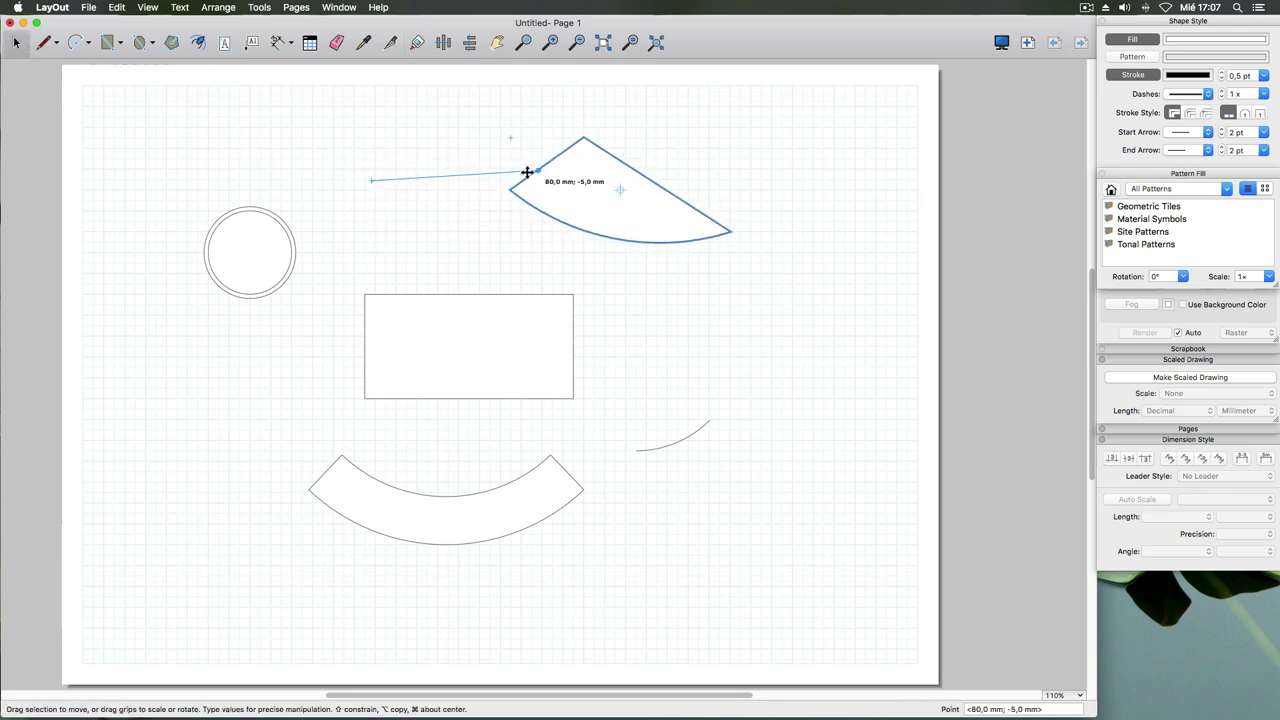
pyautogui.click(474, 172)
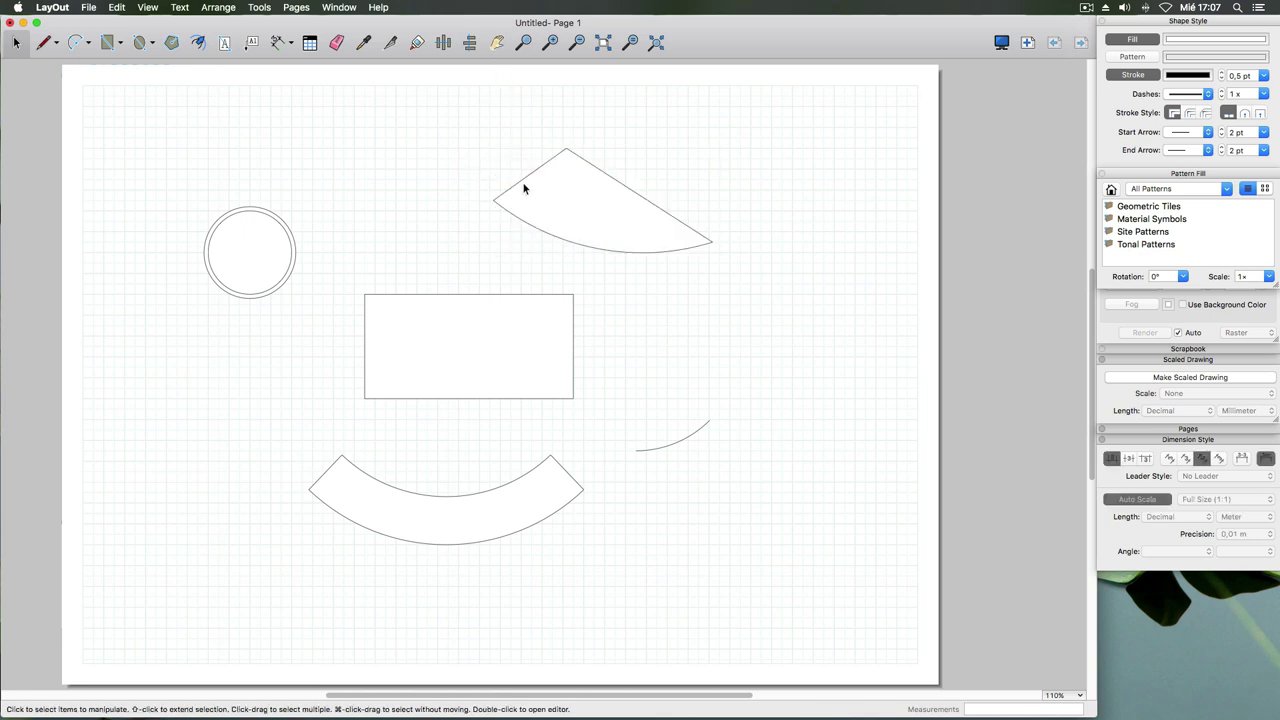
pyautogui.click(514, 219)
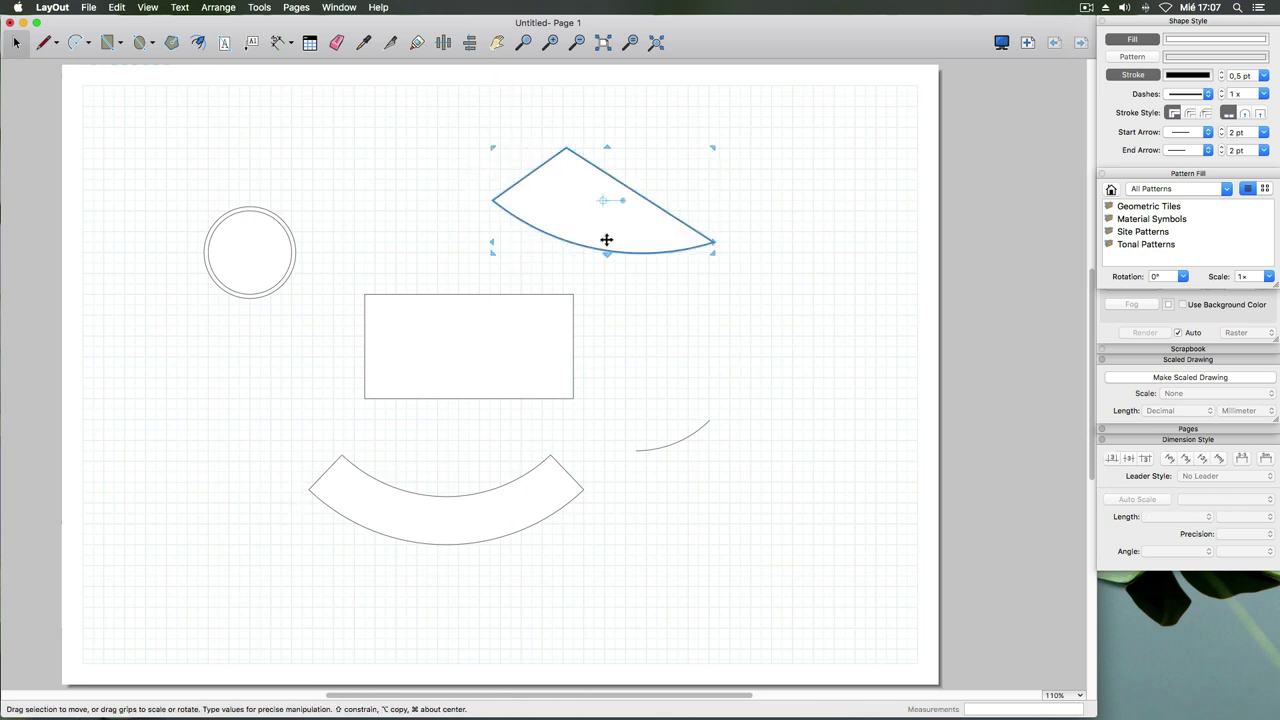
# - Delete the wedge and draw a new arc above the rectangle
pyautogui.press('Delete')
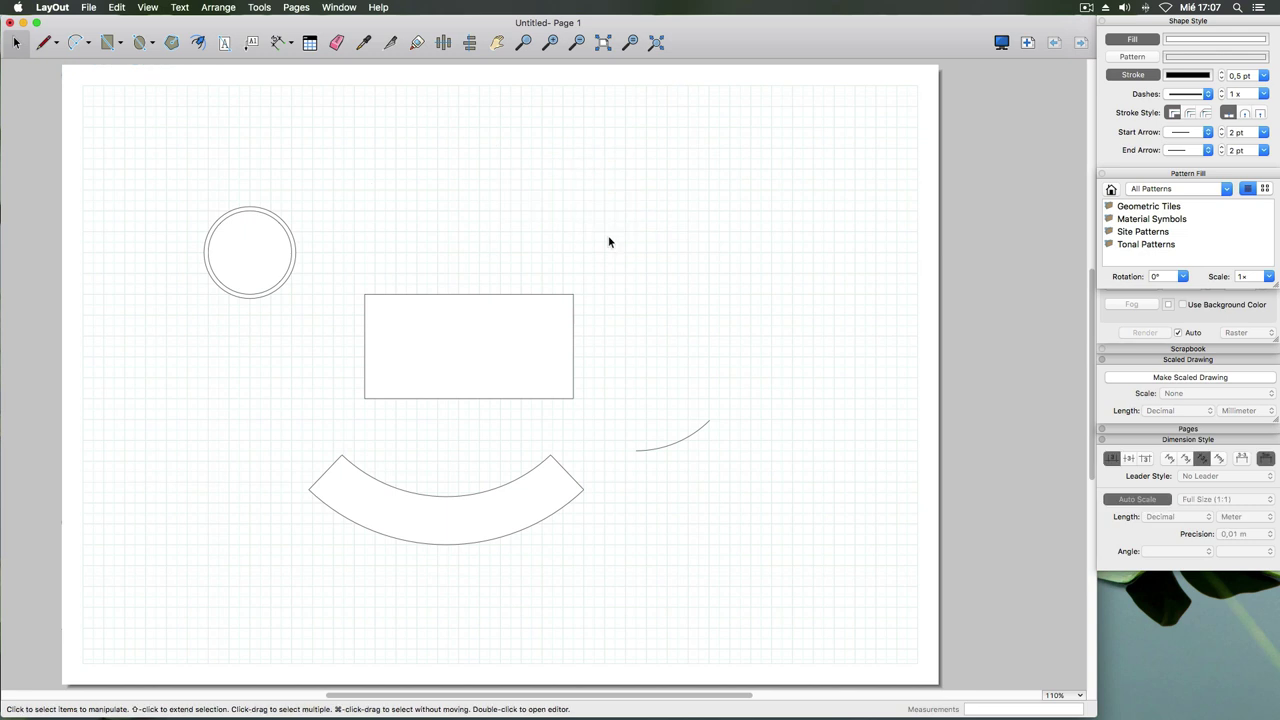
pyautogui.click(77, 46)
pyautogui.click(469, 200)
pyautogui.click(670, 268)
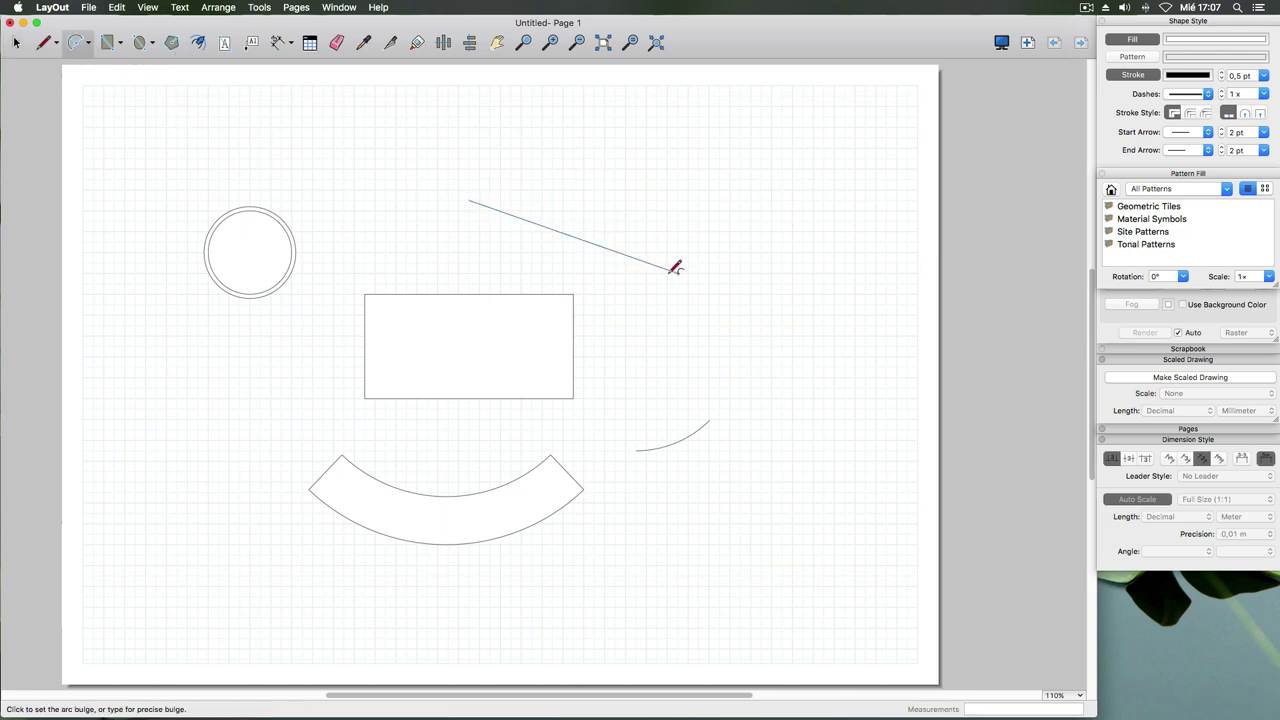
pyautogui.click(556, 255)
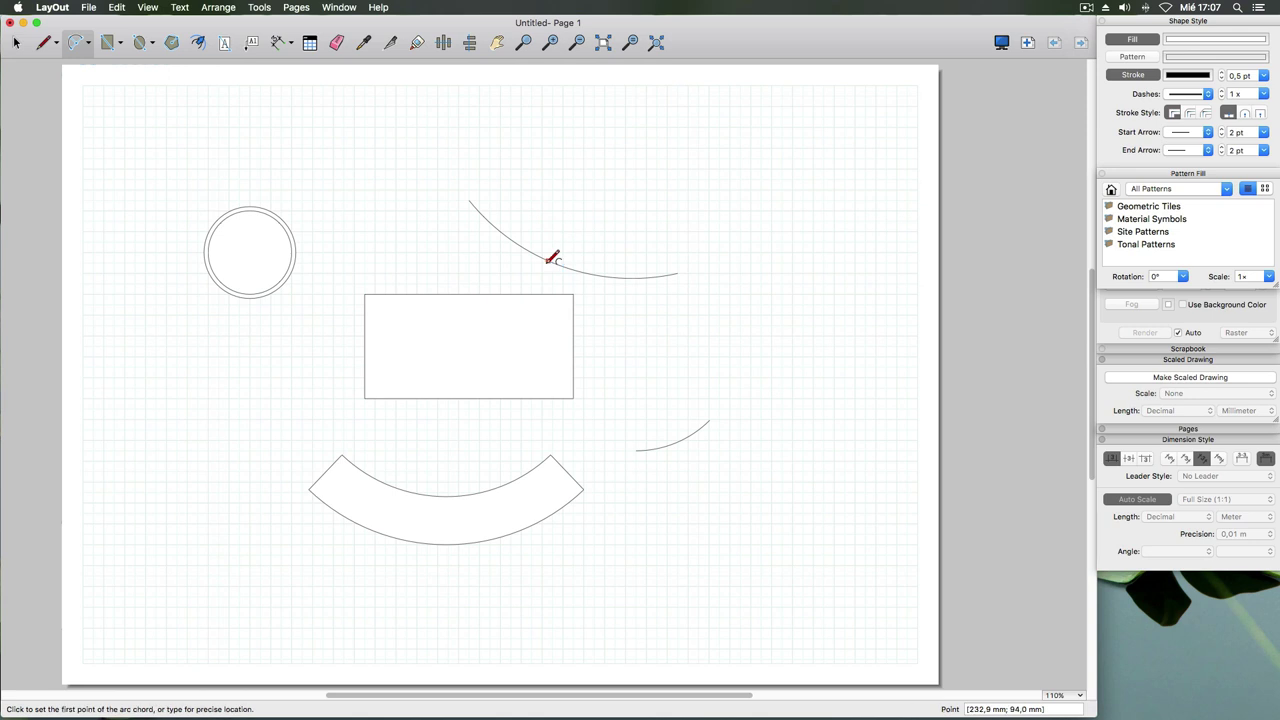
# - Offset the new arc upward and close both arcs into a band with lines
pyautogui.click(200, 46)
pyautogui.click(565, 268)
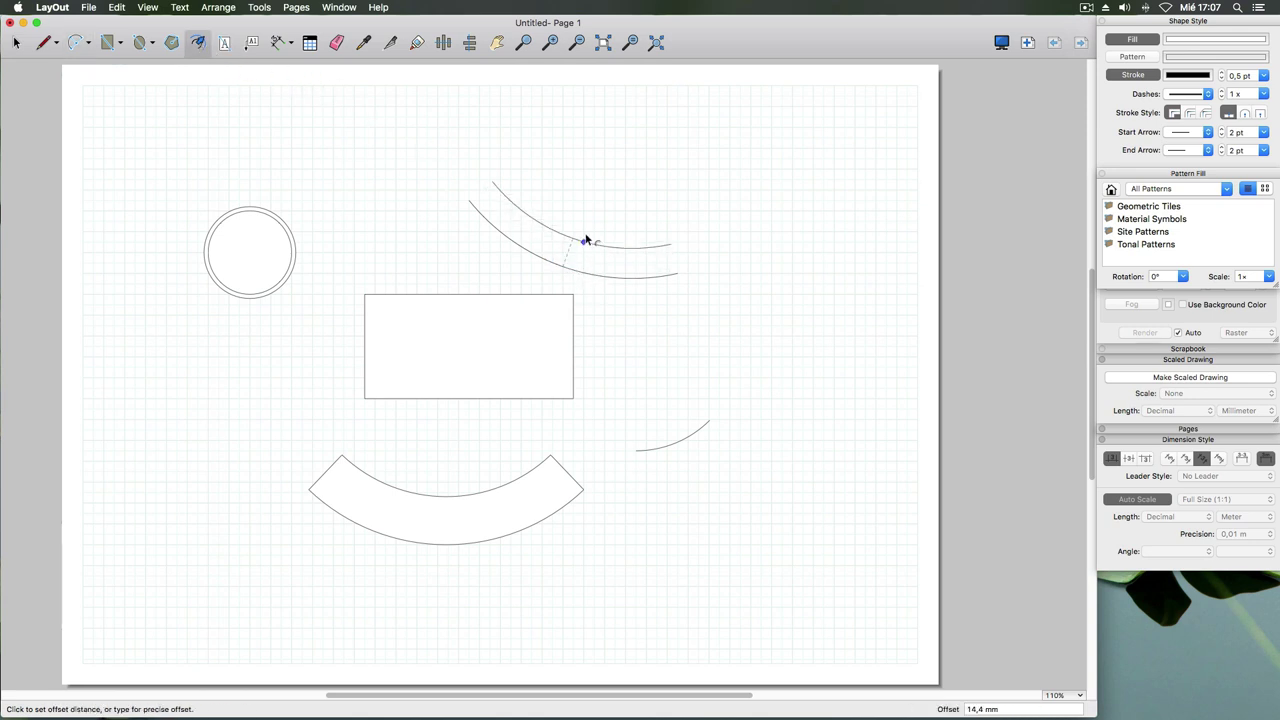
pyautogui.click(43, 42)
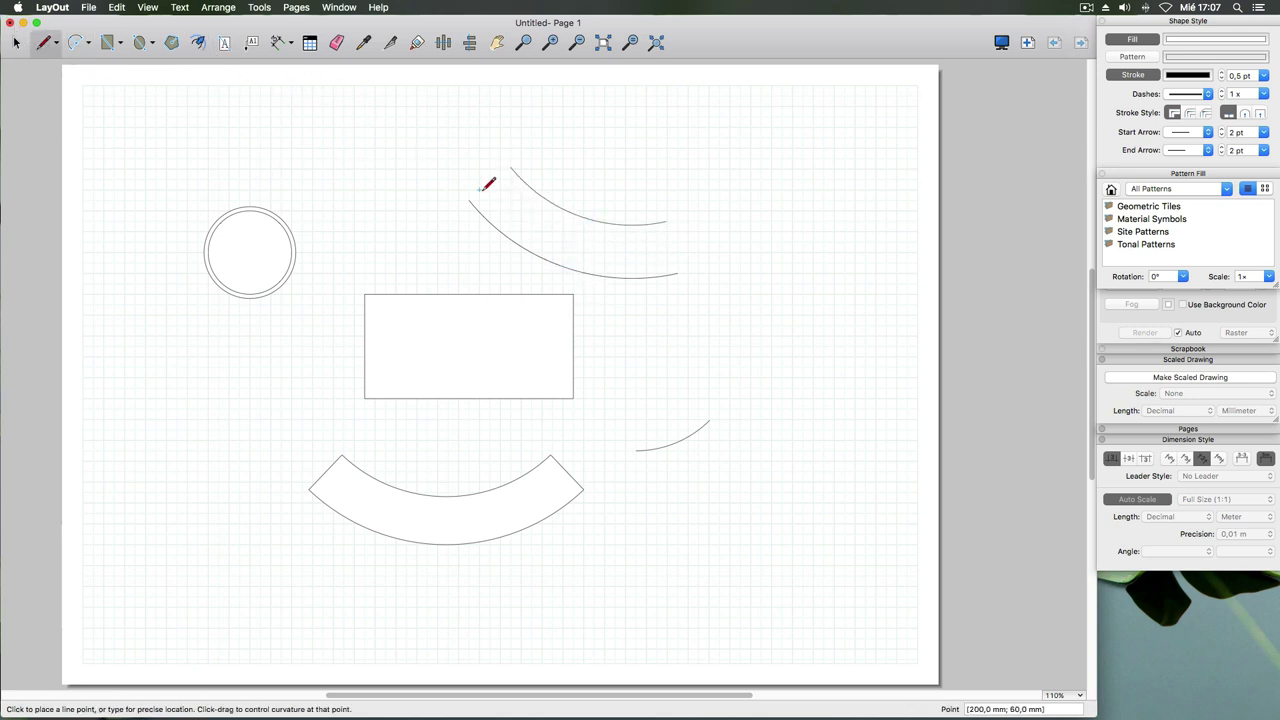
pyautogui.click(469, 200)
pyautogui.click(510, 165)
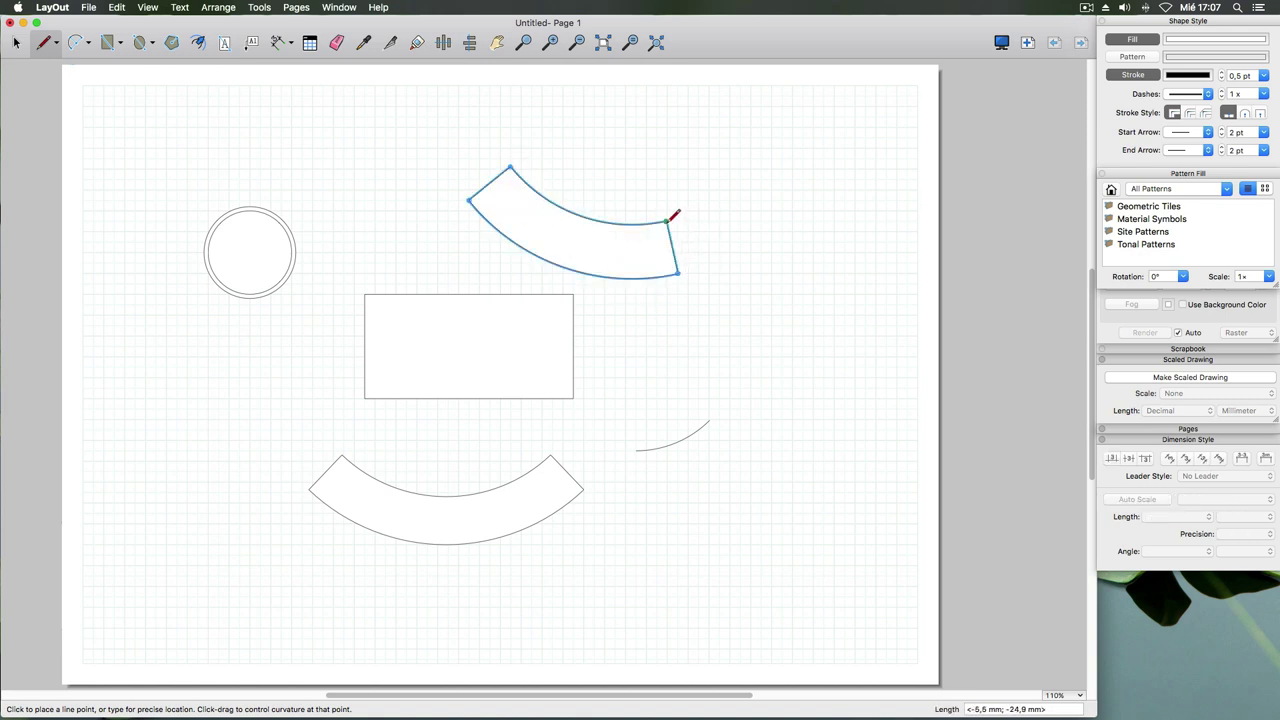
pyautogui.click(667, 222)
# - Delete the upper band and draw a fresh arc near the page top
pyautogui.click(13, 41)
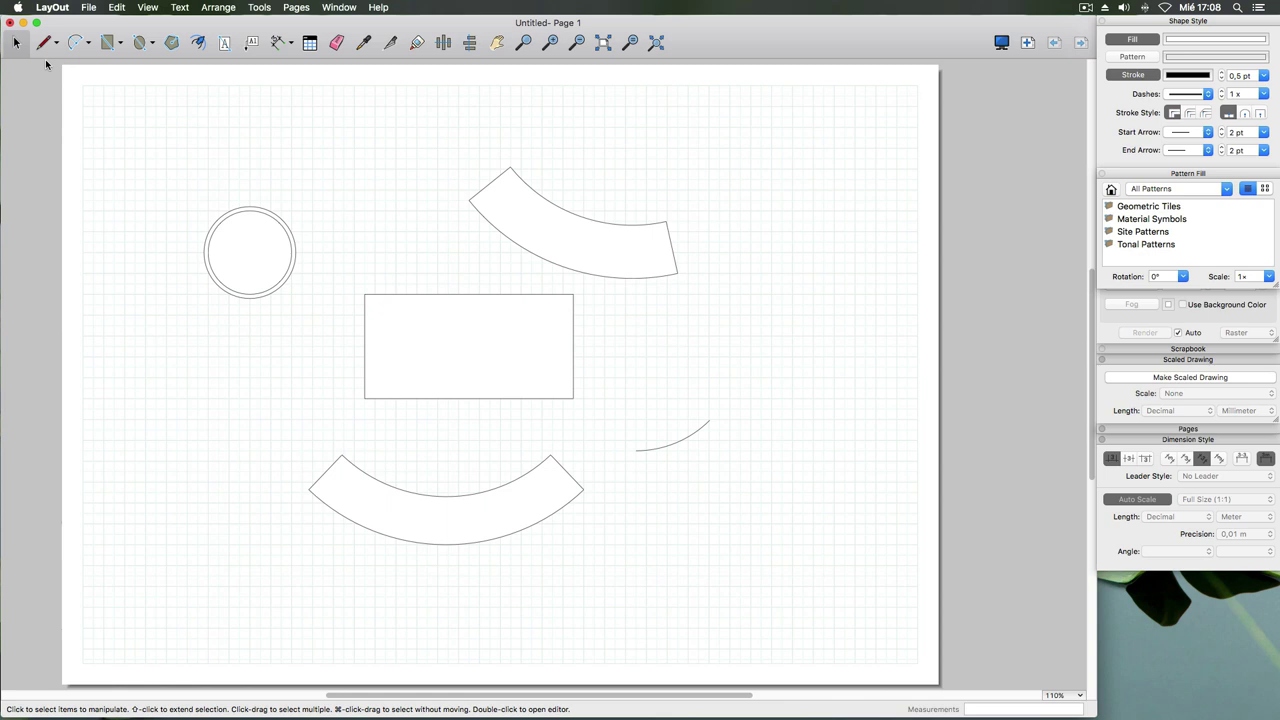
pyautogui.click(524, 208)
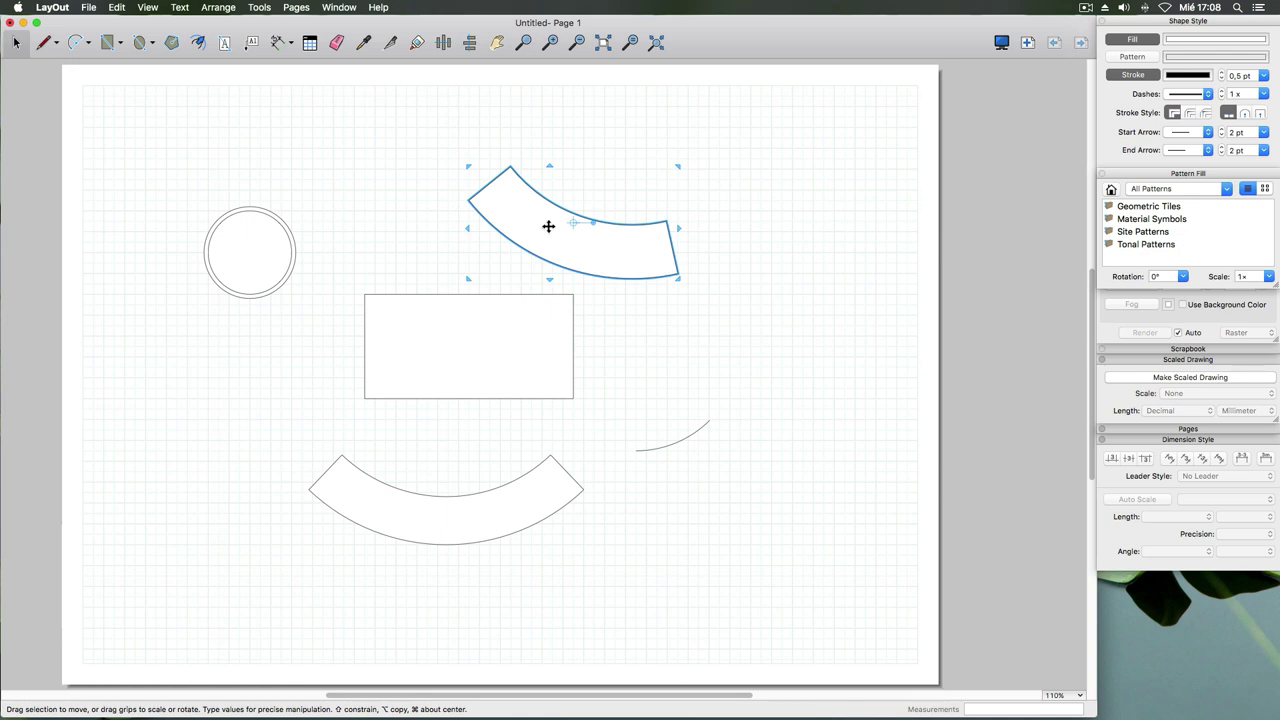
pyautogui.press('Delete')
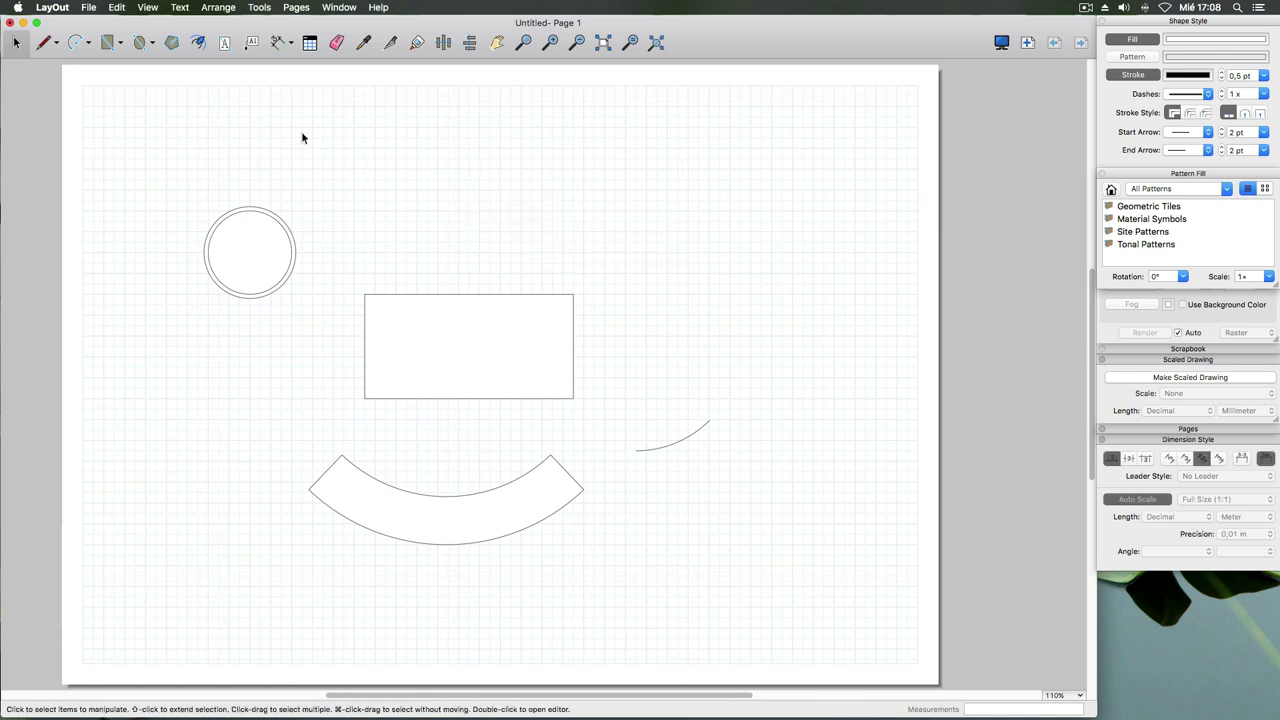
pyautogui.click(75, 43)
pyautogui.click(500, 180)
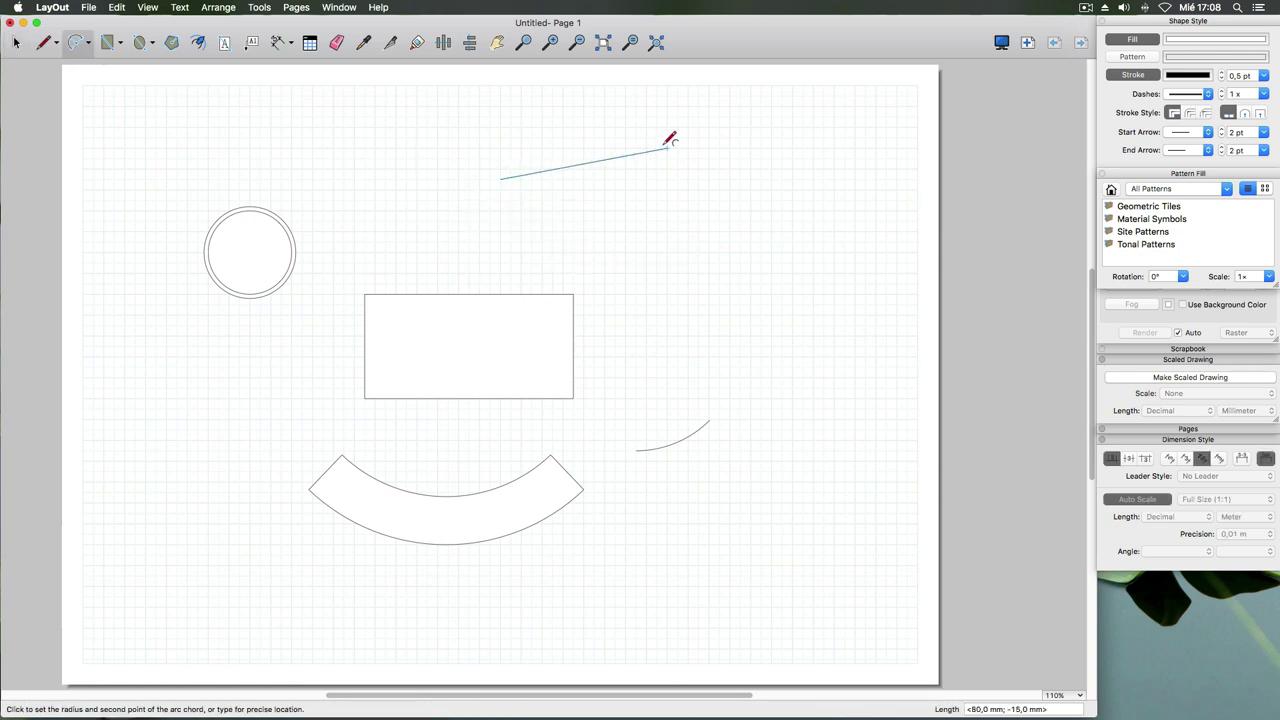
pyautogui.click(719, 263)
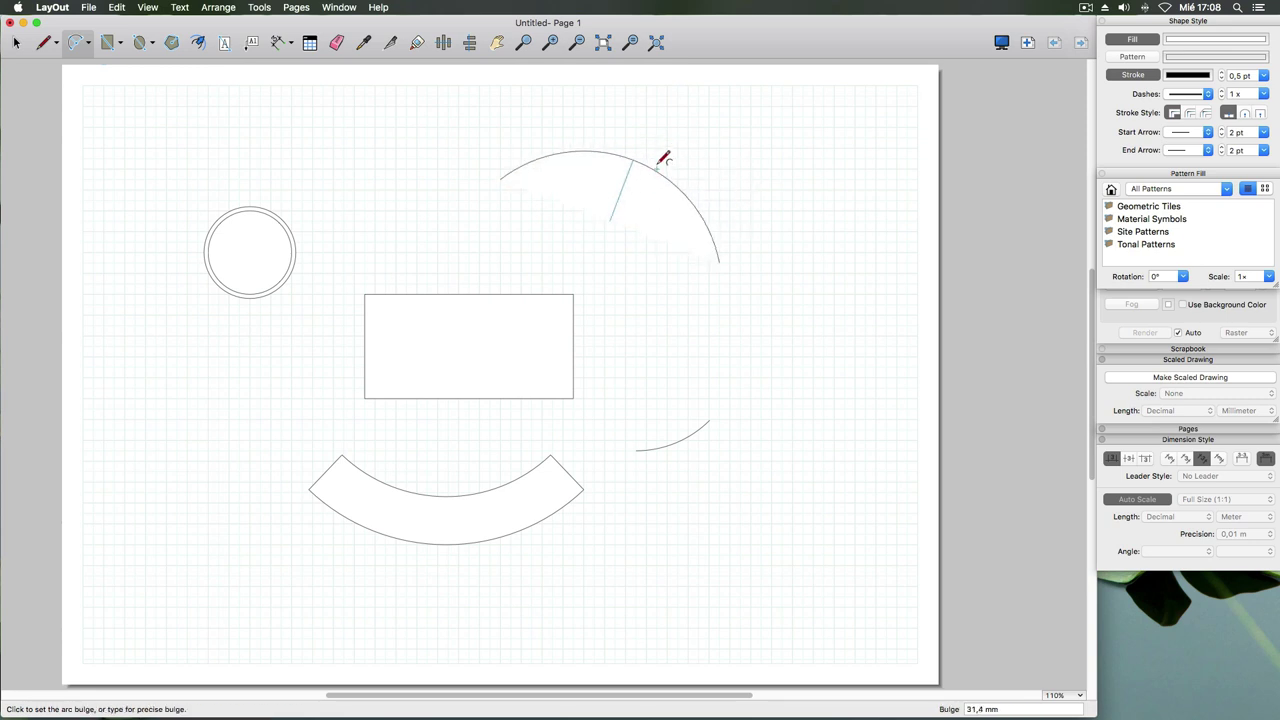
pyautogui.click(663, 157)
# - Close the arc with two straight lines into a sector and select it
pyautogui.click(44, 43)
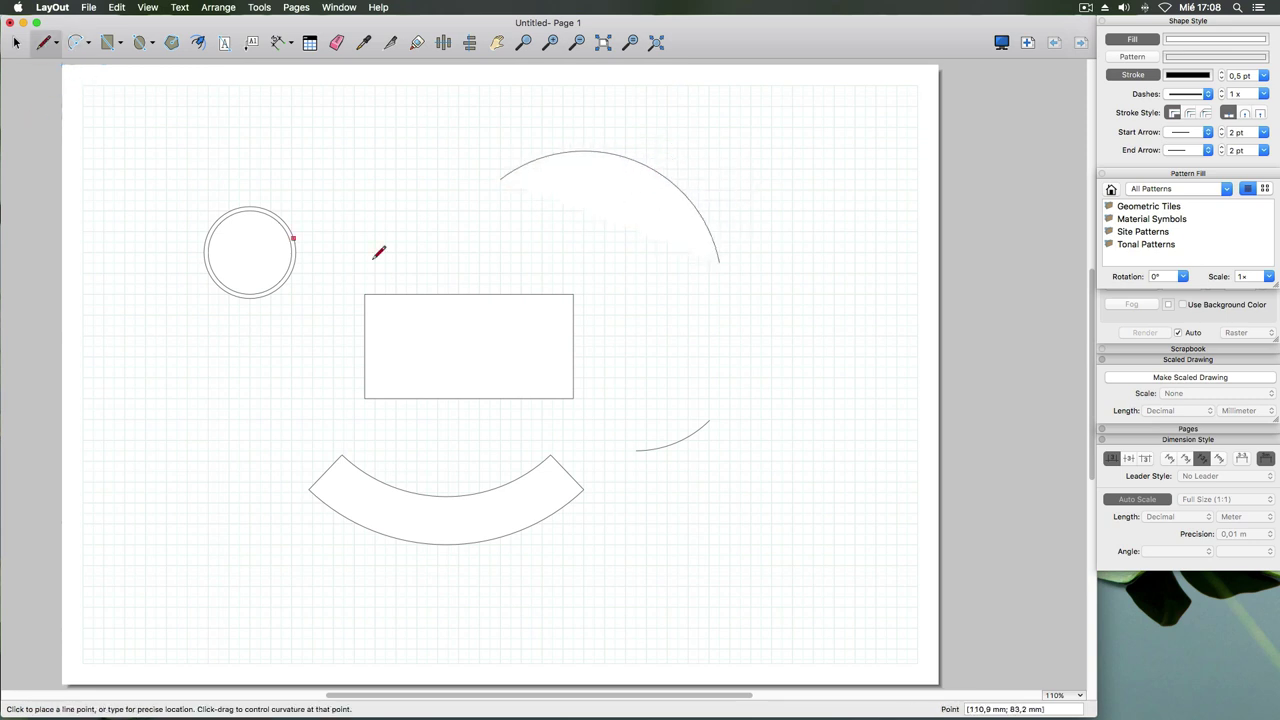
pyautogui.click(531, 262)
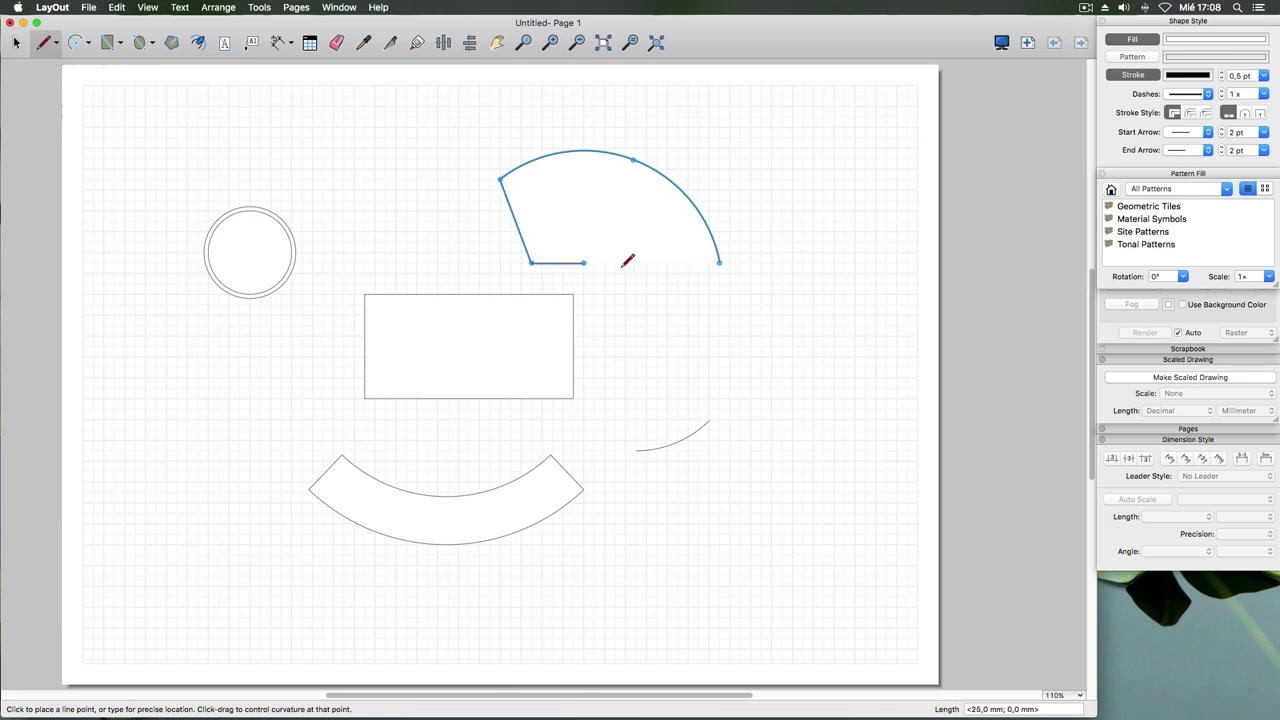
pyautogui.click(718, 262)
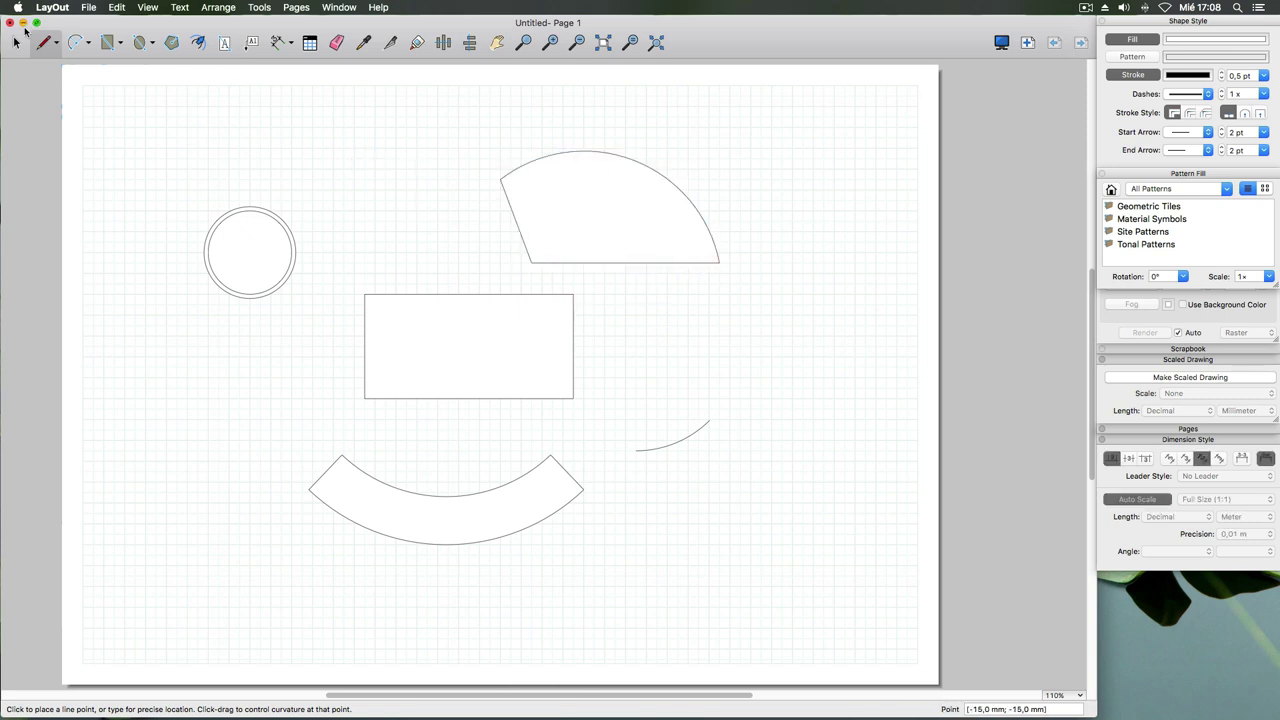
pyautogui.click(18, 42)
pyautogui.click(537, 205)
# - Delete the wedge-shaped sector shape above the rectangle
pyautogui.scroll(1, 537, 205)
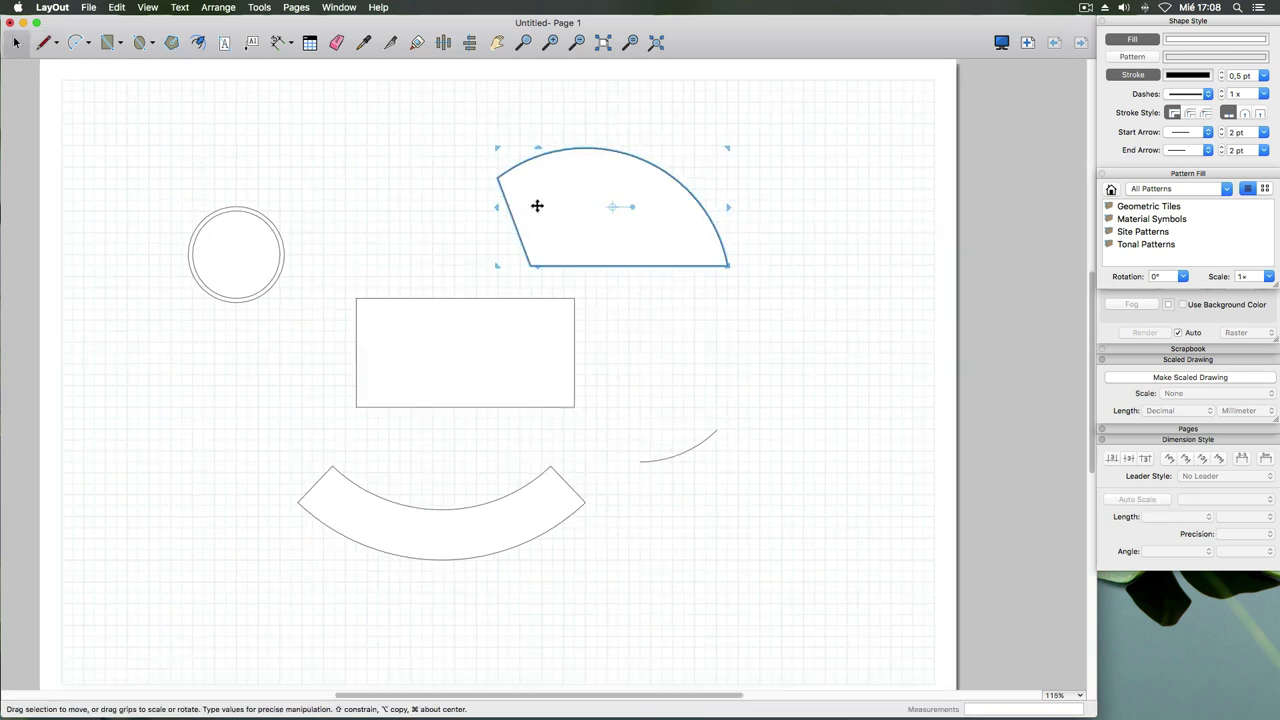
pyautogui.press('Delete')
pyautogui.scroll(1, 537, 205)
pyautogui.scroll(2, 389, 429)
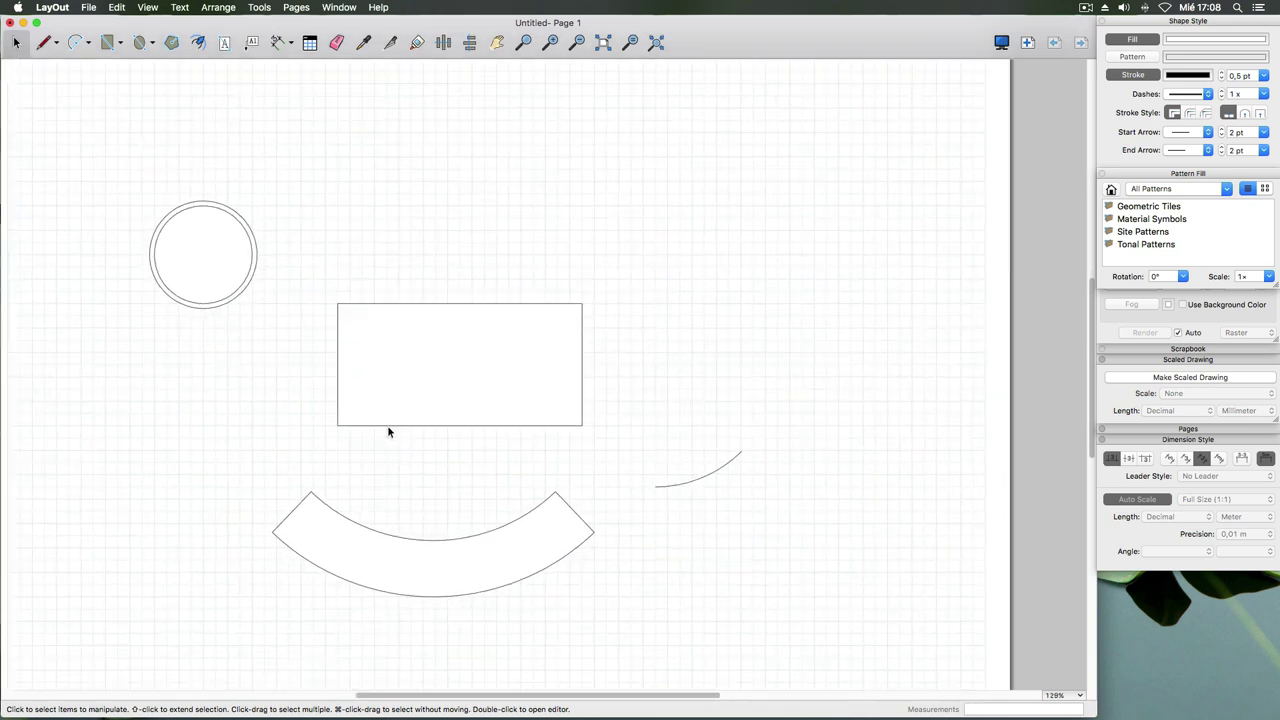
pyautogui.scroll(-2, 522, 444)
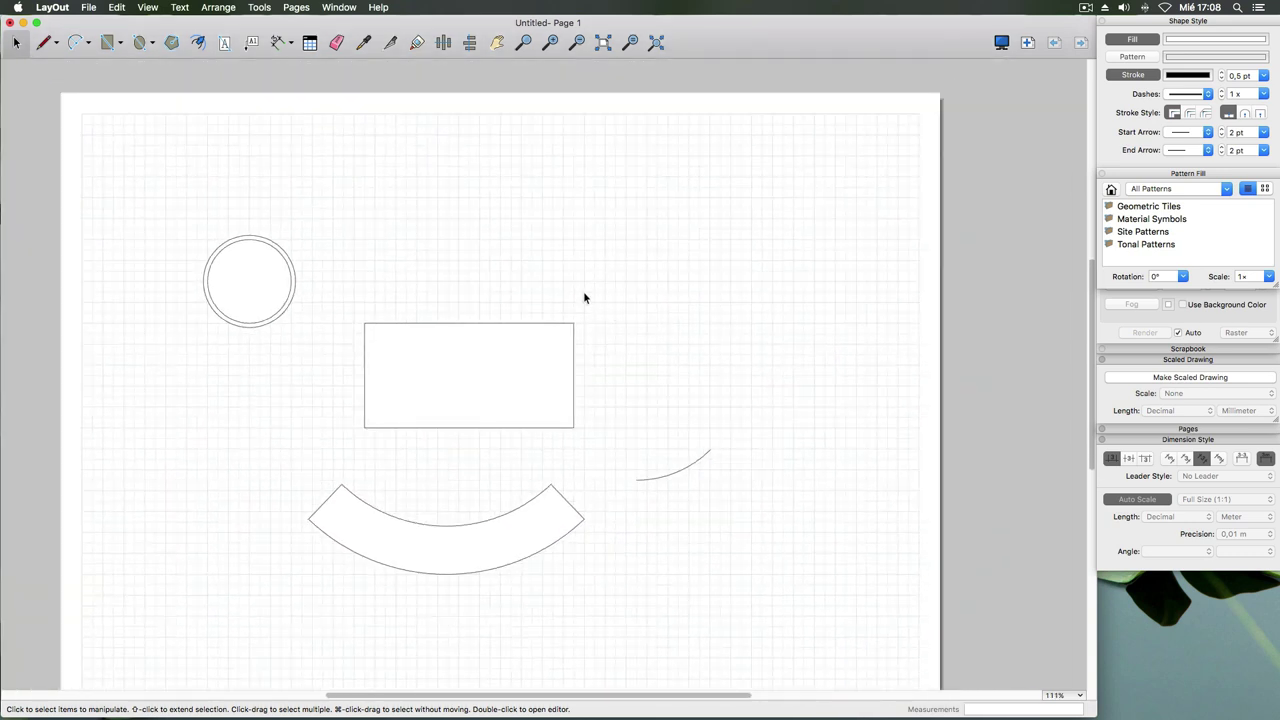
# - Pan the page view up and to the right
pyautogui.click(500, 43)
pyautogui.moveTo(534, 263); pyautogui.dragTo(557, 245)
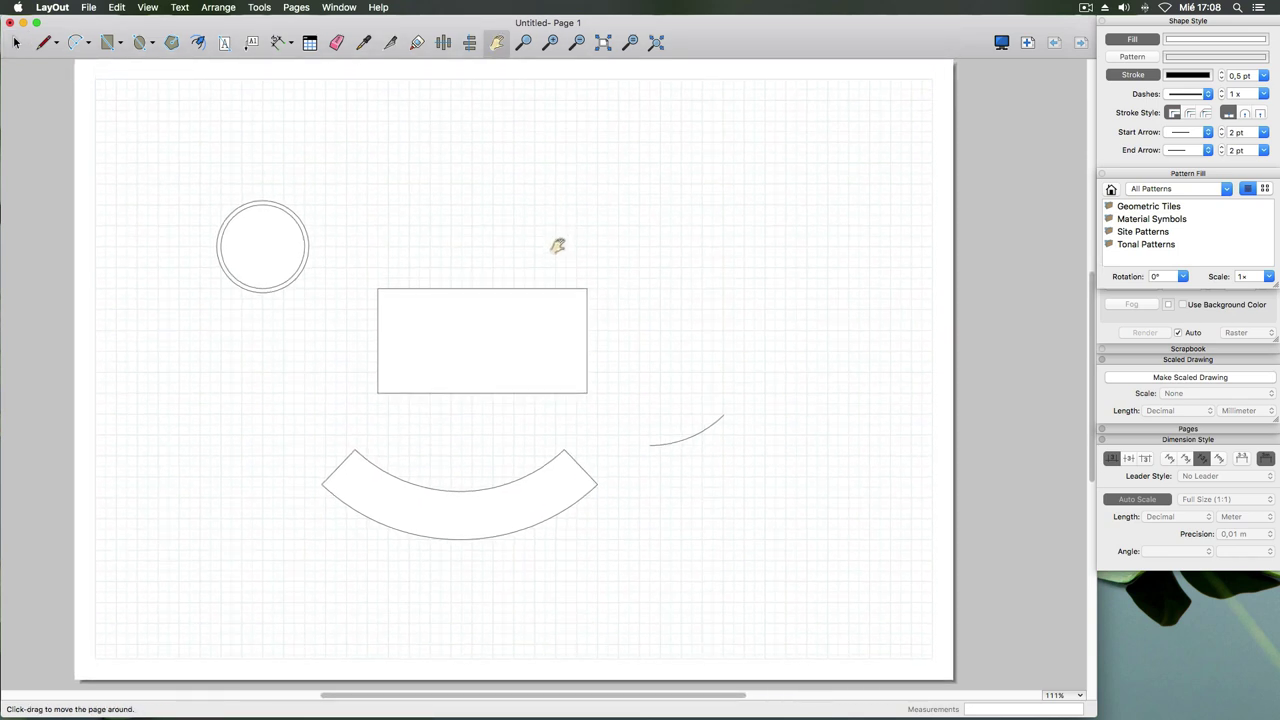
pyautogui.rightClick(557, 245)
pyautogui.click(97, 22)
# - Drag-select the lower curved band and delete it, keeping the rectangle and small arc
pyautogui.press('space')
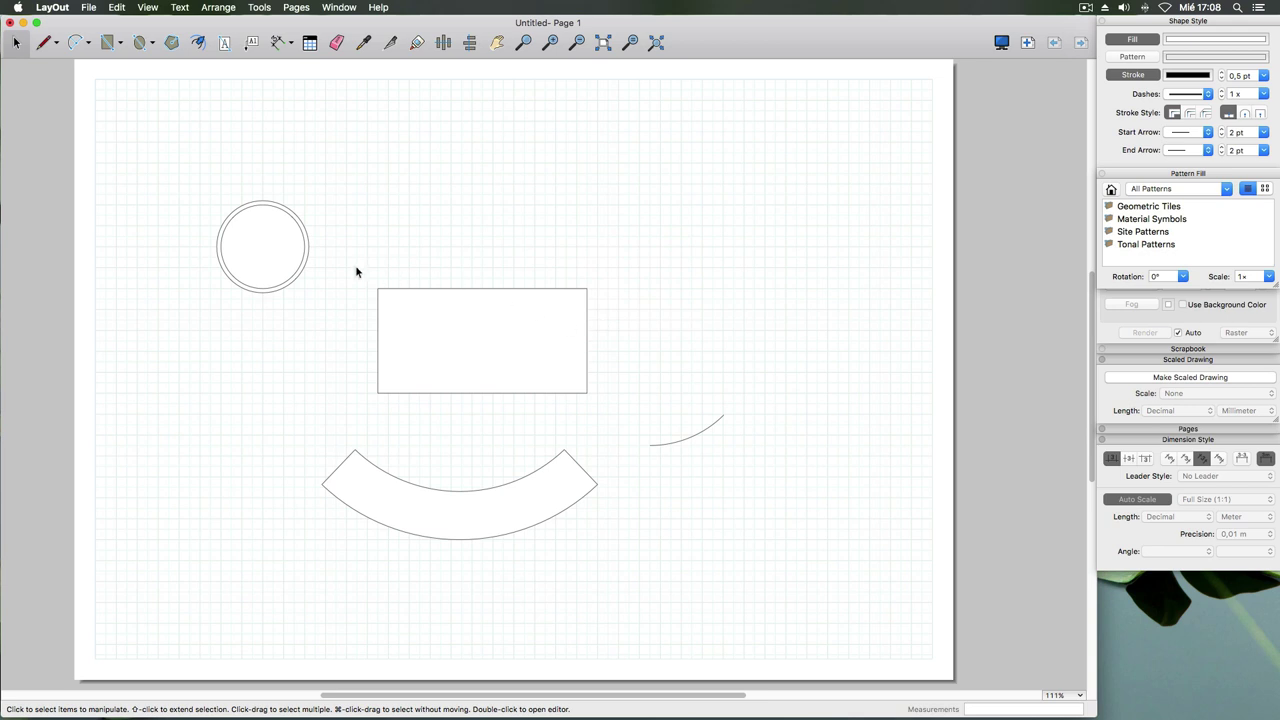
pyautogui.moveTo(355, 265); pyautogui.dragTo(631, 419)
pyautogui.moveTo(297, 430); pyautogui.dragTo(608, 603)
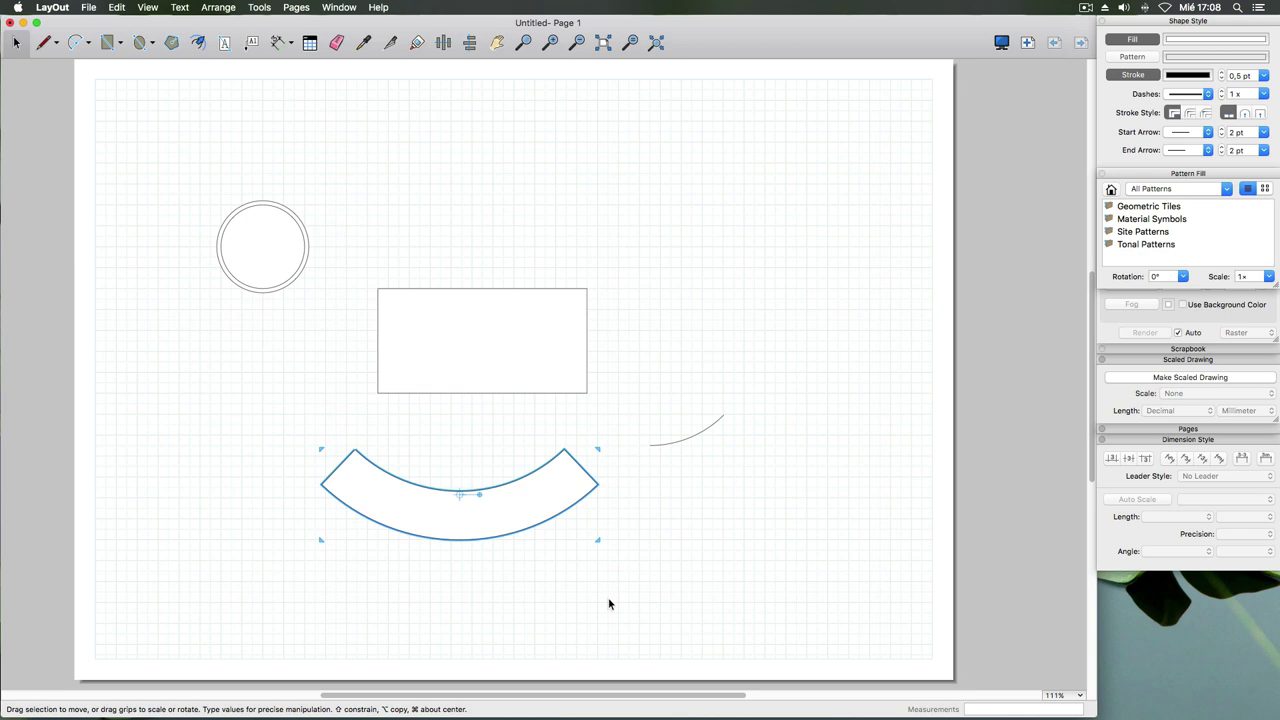
pyautogui.press('Delete')
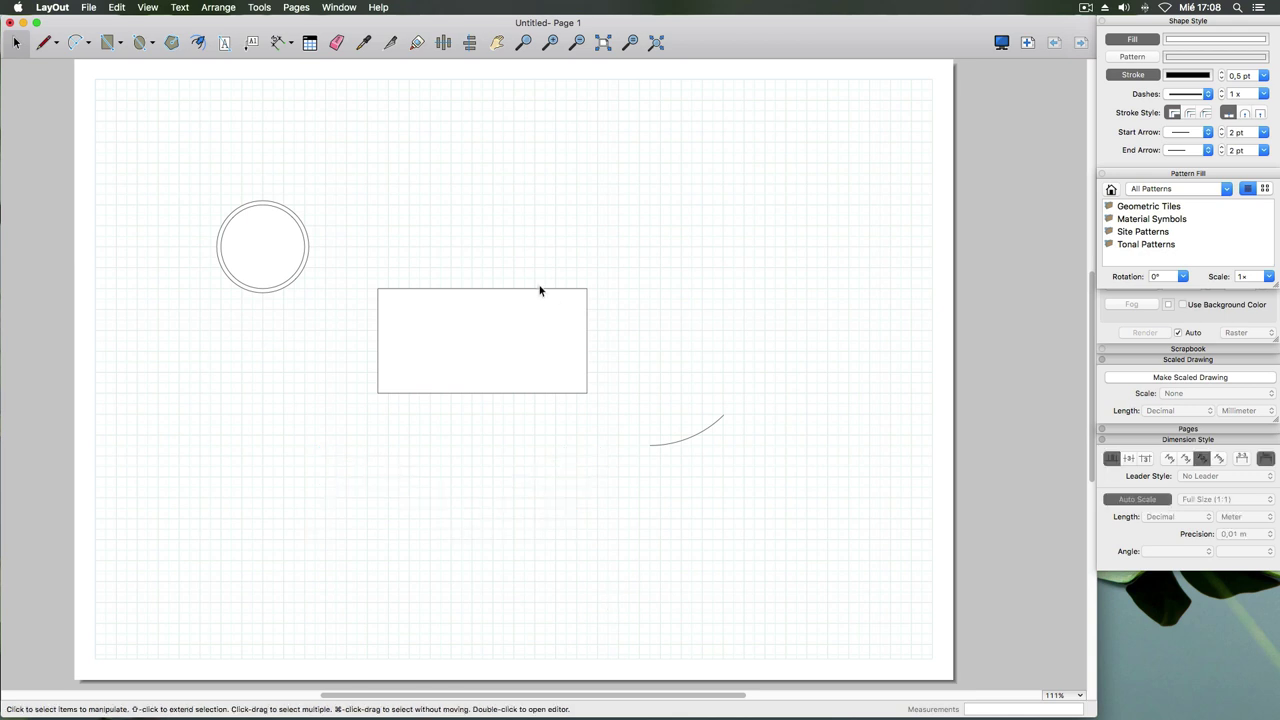
pyautogui.click(706, 438)
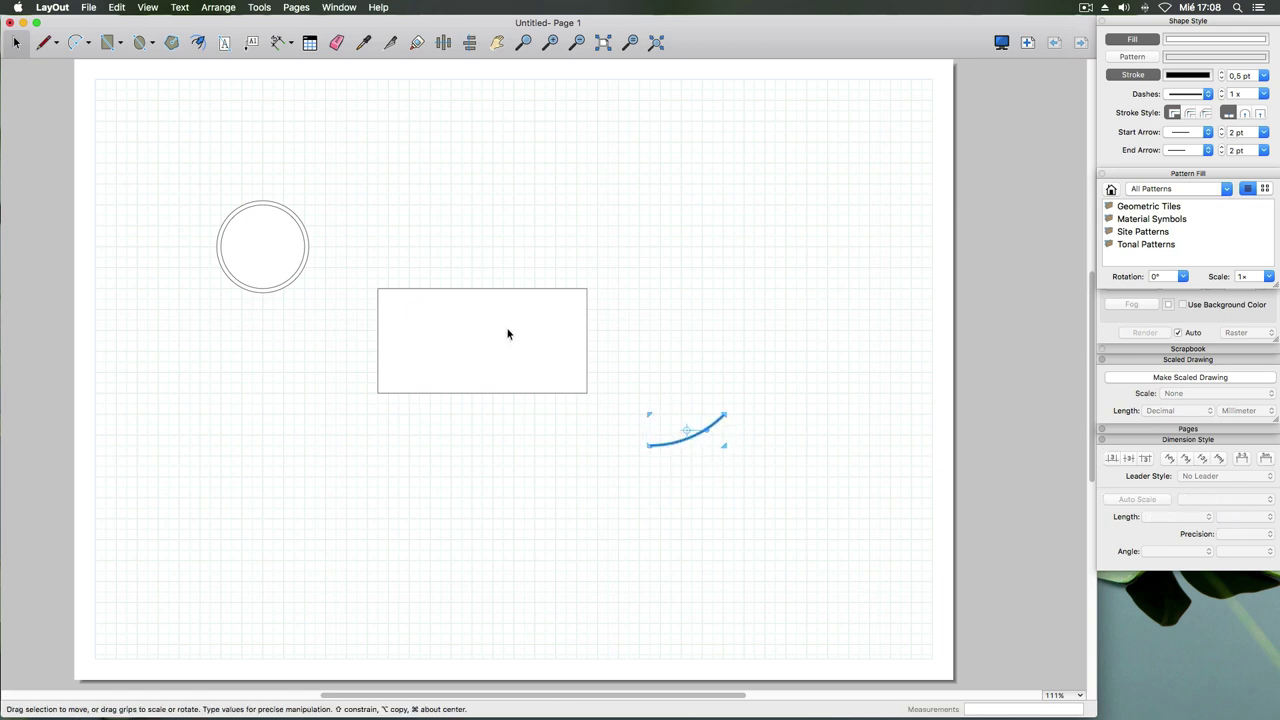
pyautogui.click(485, 241)
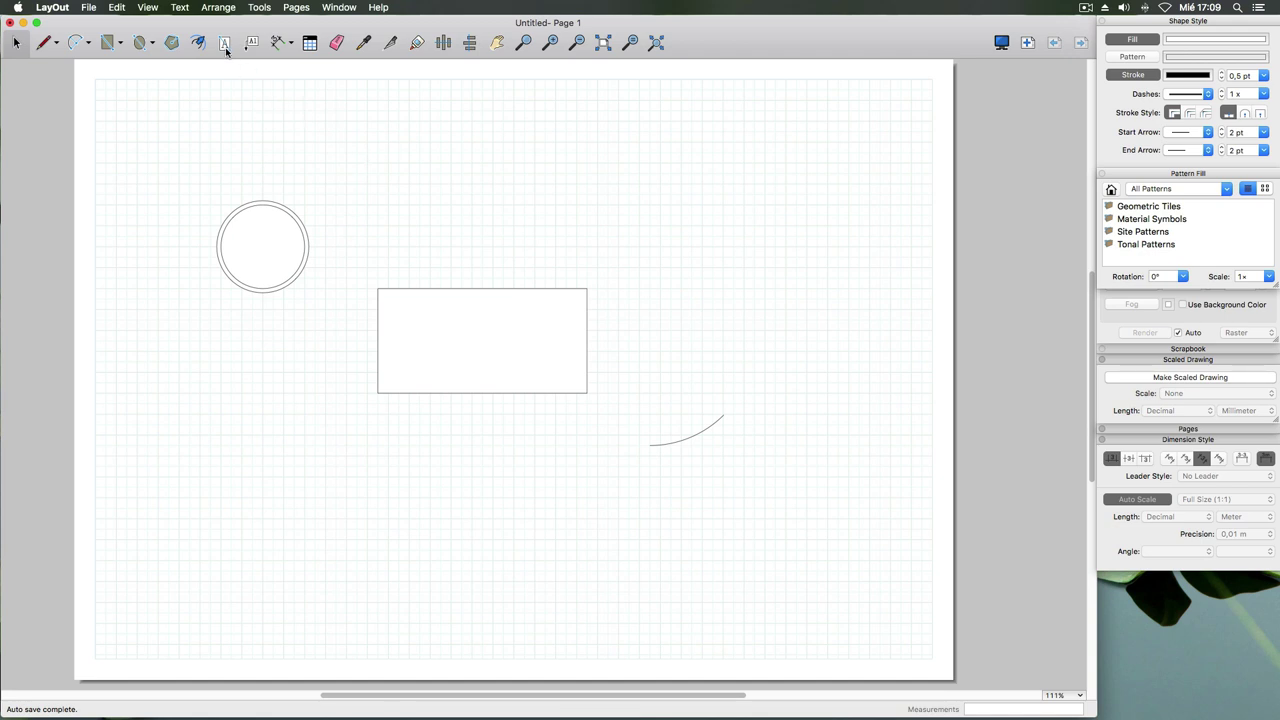
# - Offset the rectangle outward several times to make enclosing outlines
pyautogui.click(198, 42)
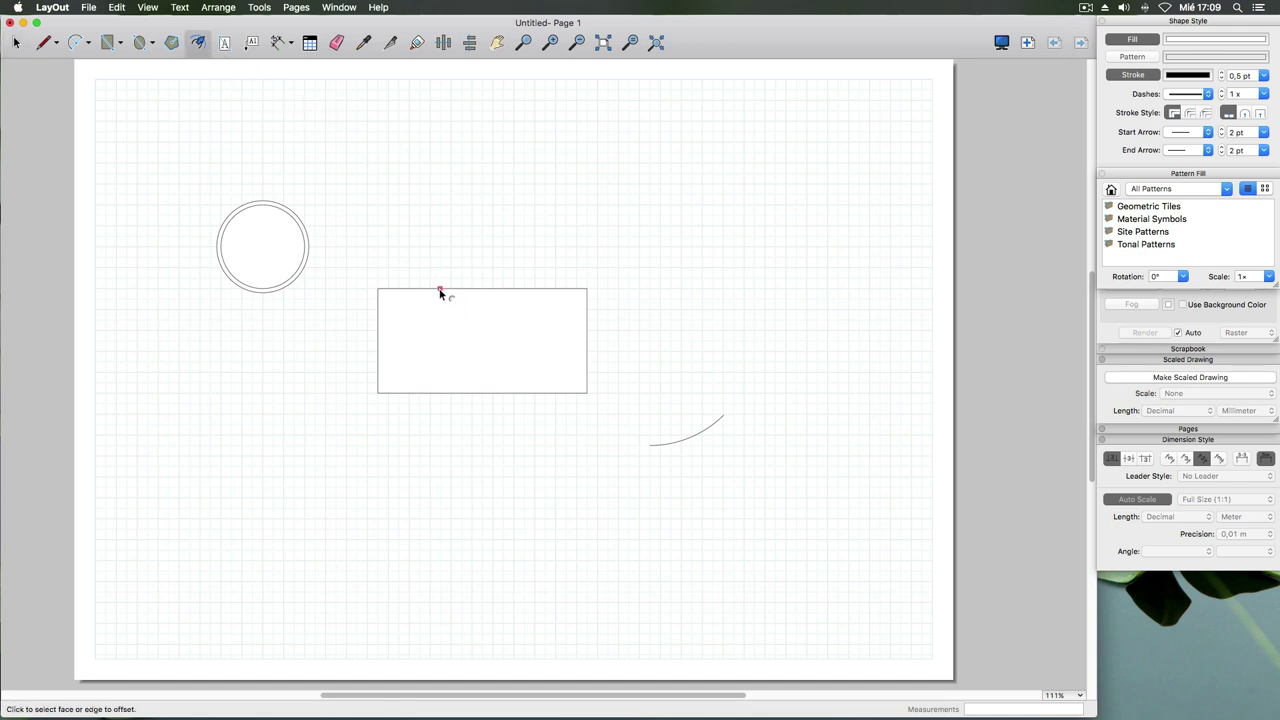
pyautogui.click(445, 289)
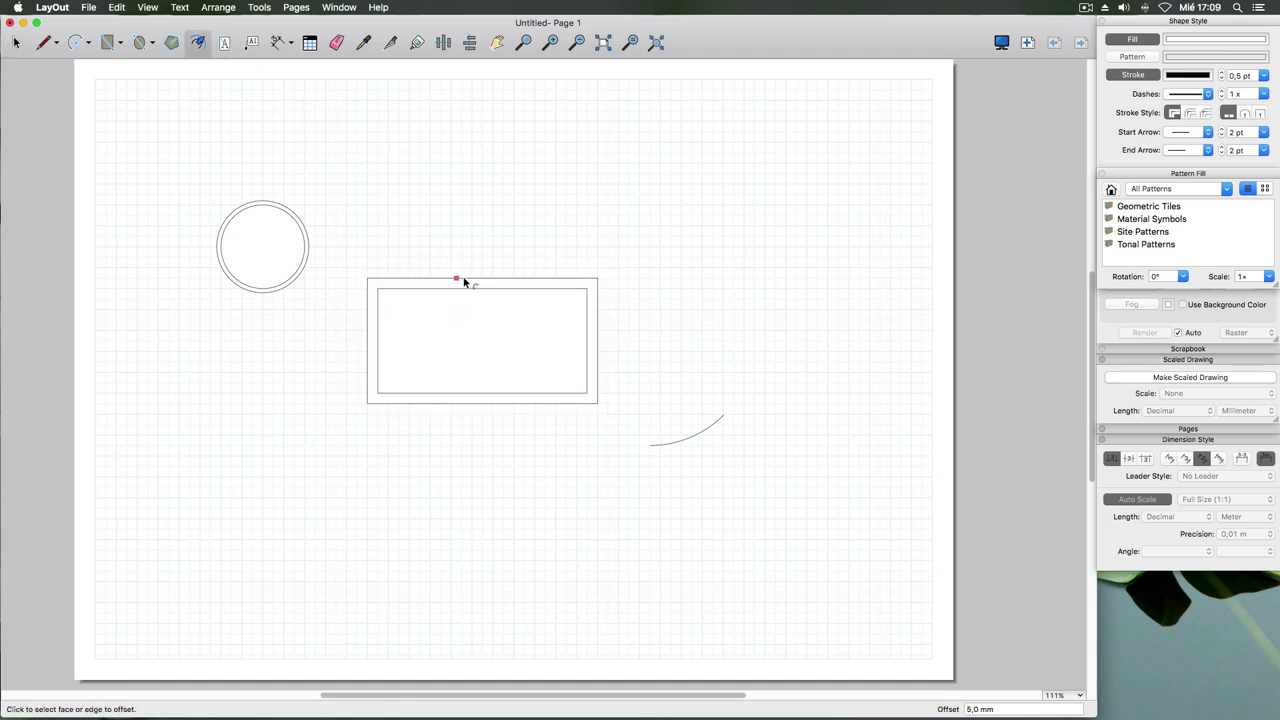
pyautogui.click(466, 260)
pyautogui.click(482, 259)
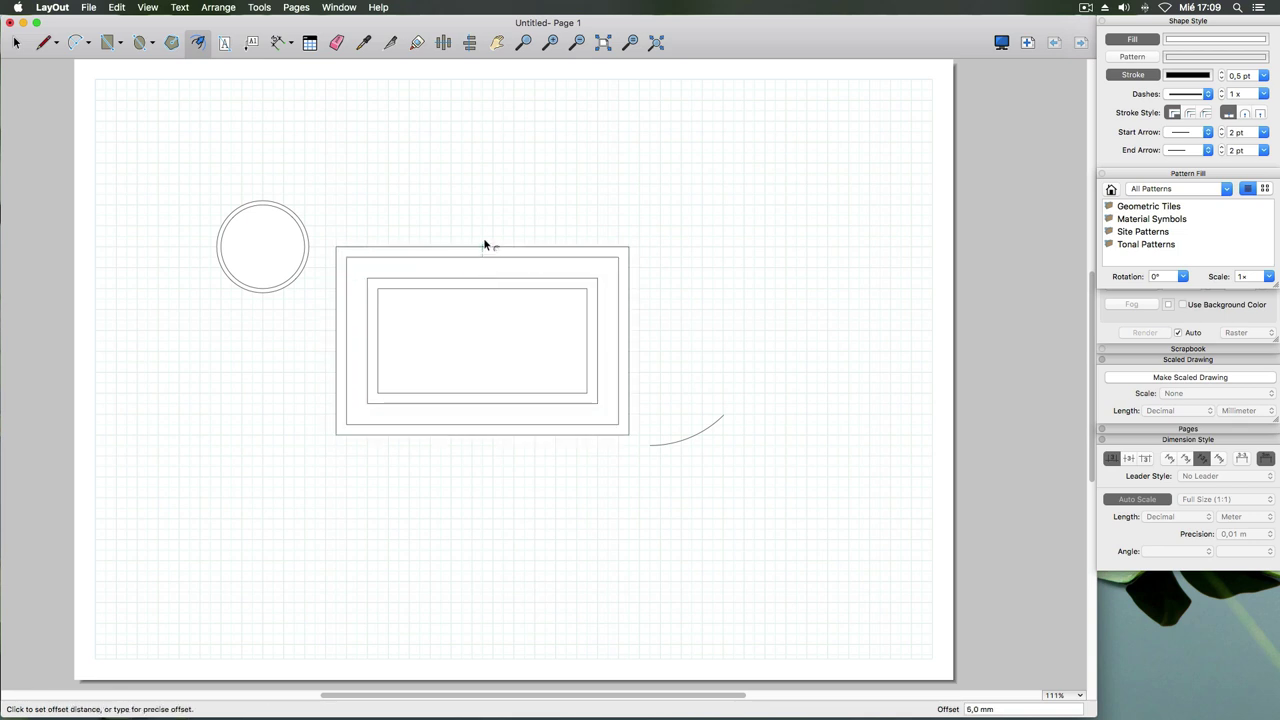
pyautogui.click(483, 237)
# - Add inward offsets 6 mm and 15 mm inside the rectangle, then drag-select all nested outlines
pyautogui.click(477, 289)
pyautogui.click(476, 299)
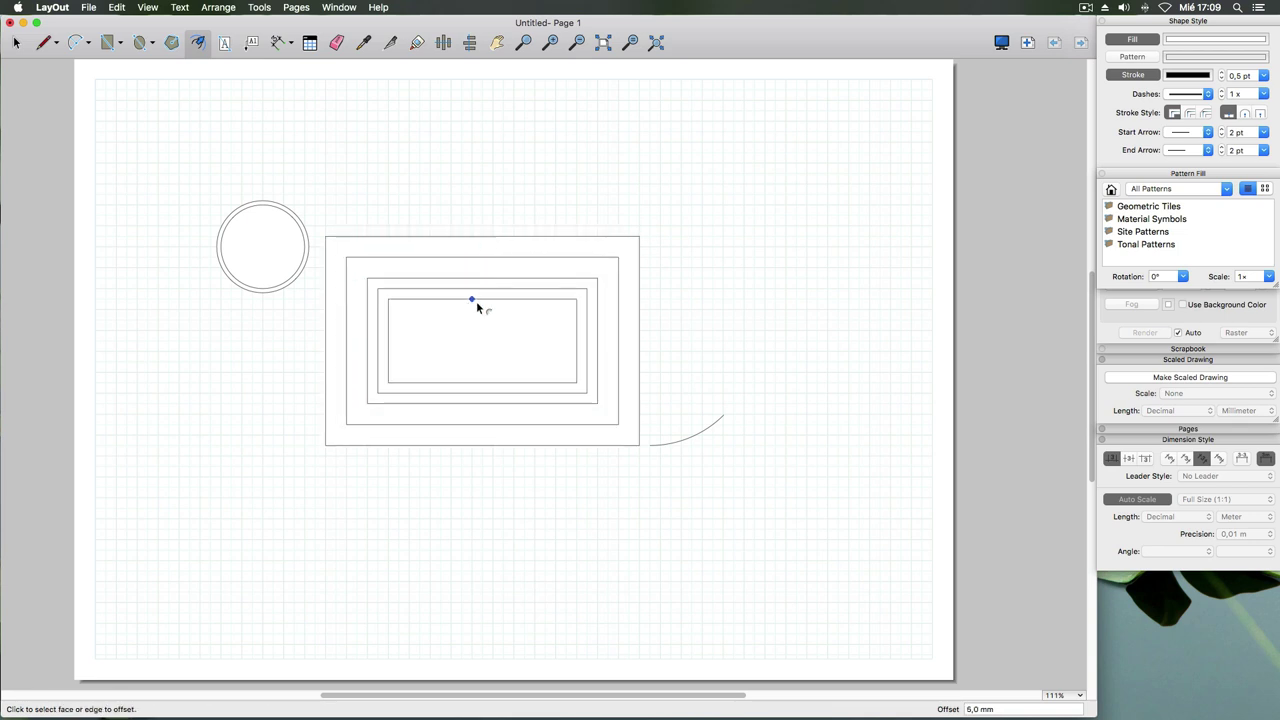
pyautogui.click(483, 300)
pyautogui.click(481, 335)
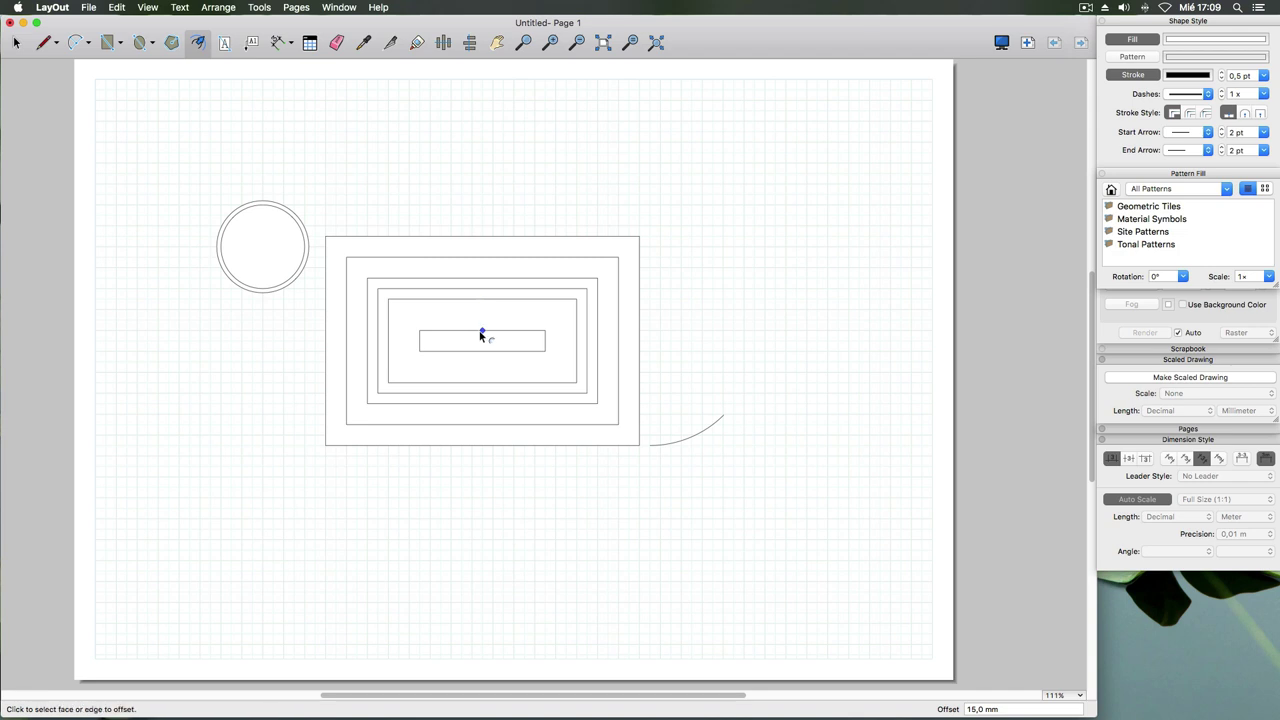
pyautogui.click(475, 332)
pyautogui.click(474, 344)
pyautogui.click(17, 41)
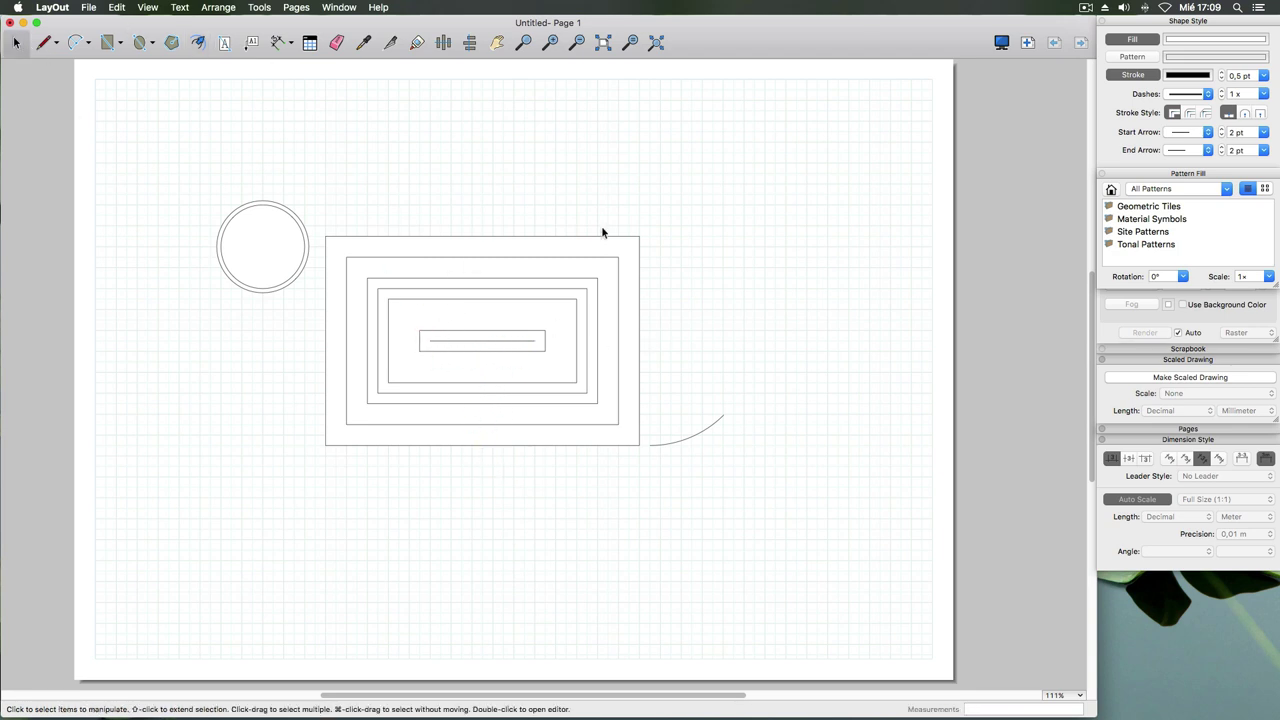
pyautogui.moveTo(566, 203); pyautogui.dragTo(465, 465)
# - Delete the nested rectangles and create a 'Hola a todos' text box right of the circle
pyautogui.press('Delete')
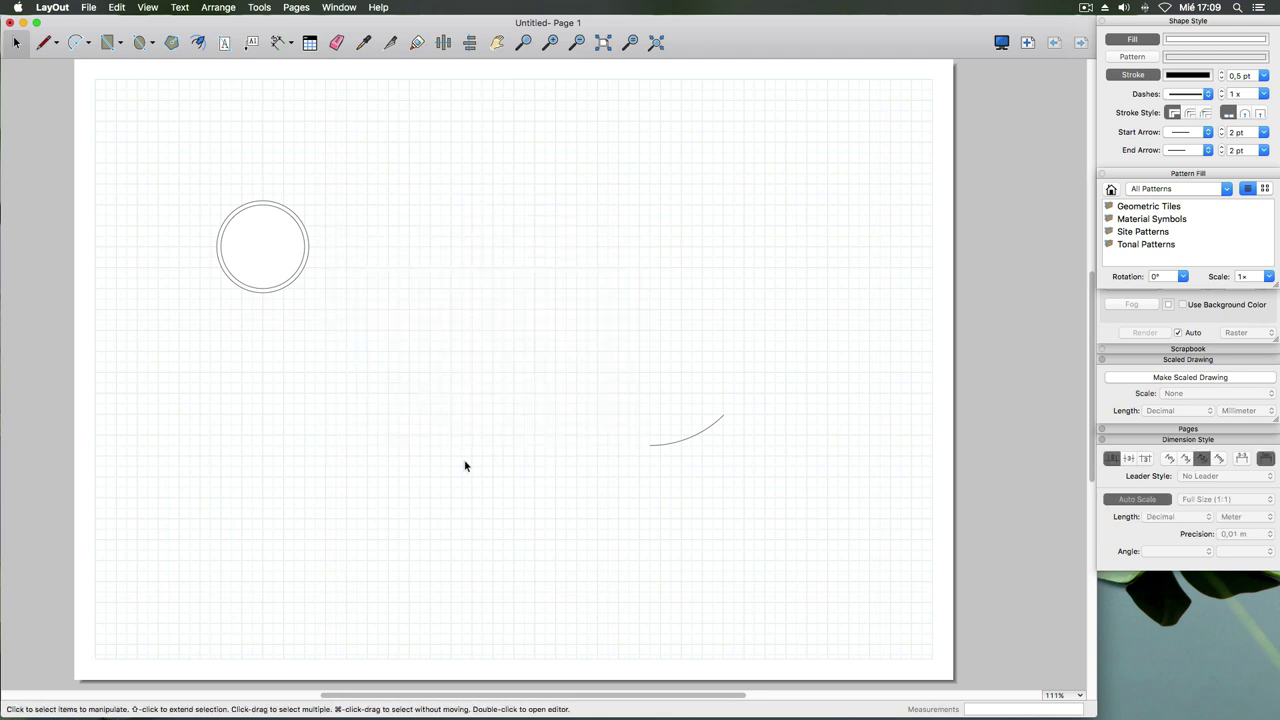
pyautogui.click(225, 43)
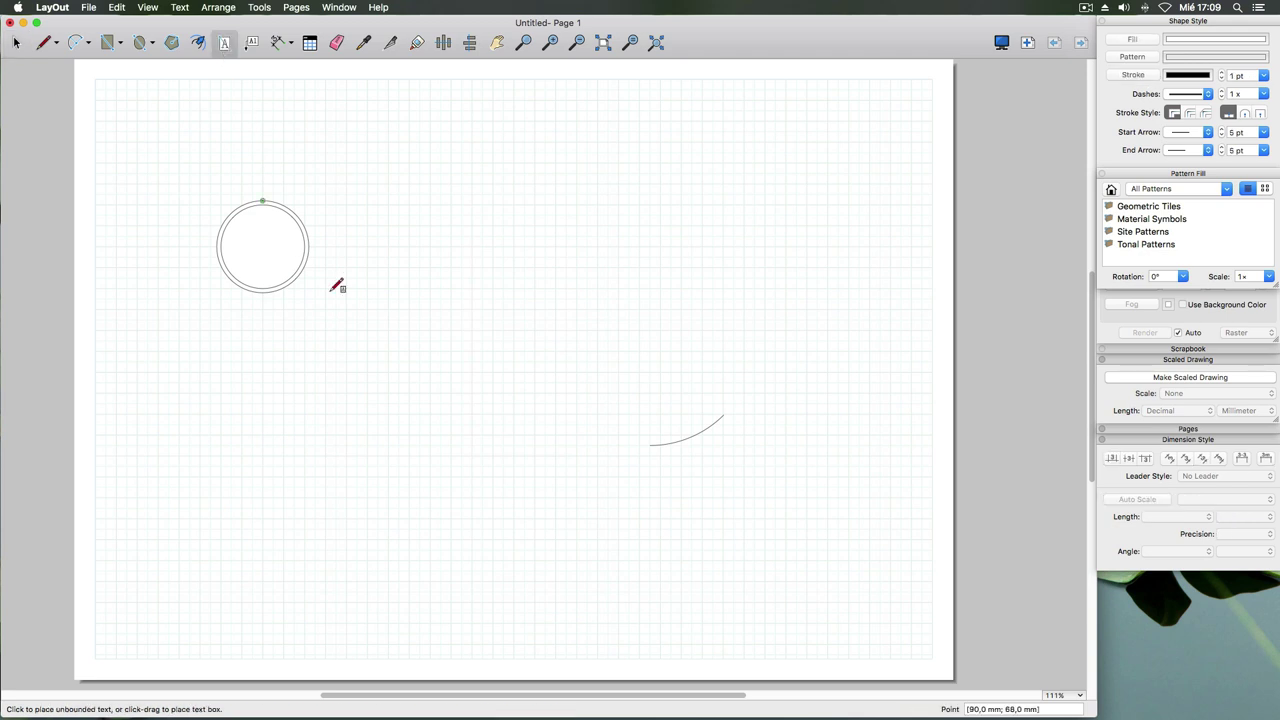
pyautogui.moveTo(441, 298); pyautogui.dragTo(765, 226)
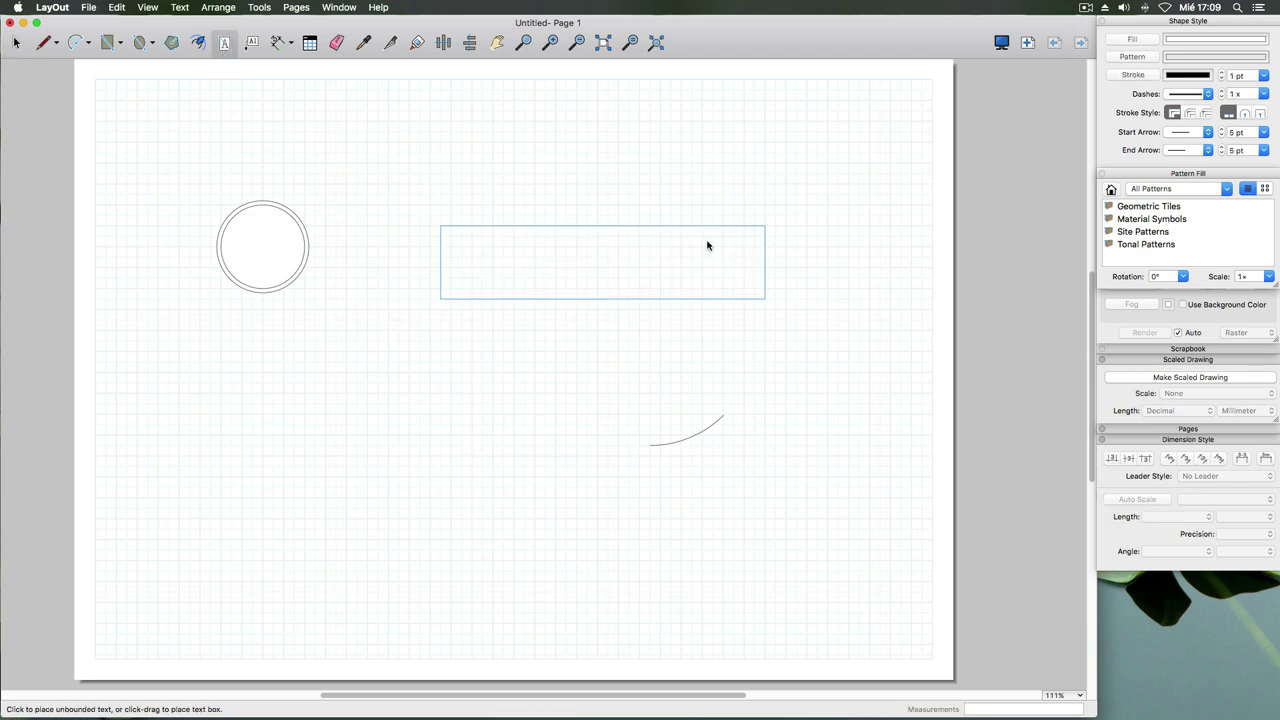
pyautogui.write('R')
pyautogui.write('Hola a todos')
# - Move the 'Hola a todos' text box to the lower left and shrink it
pyautogui.click(16, 43)
pyautogui.click(484, 303)
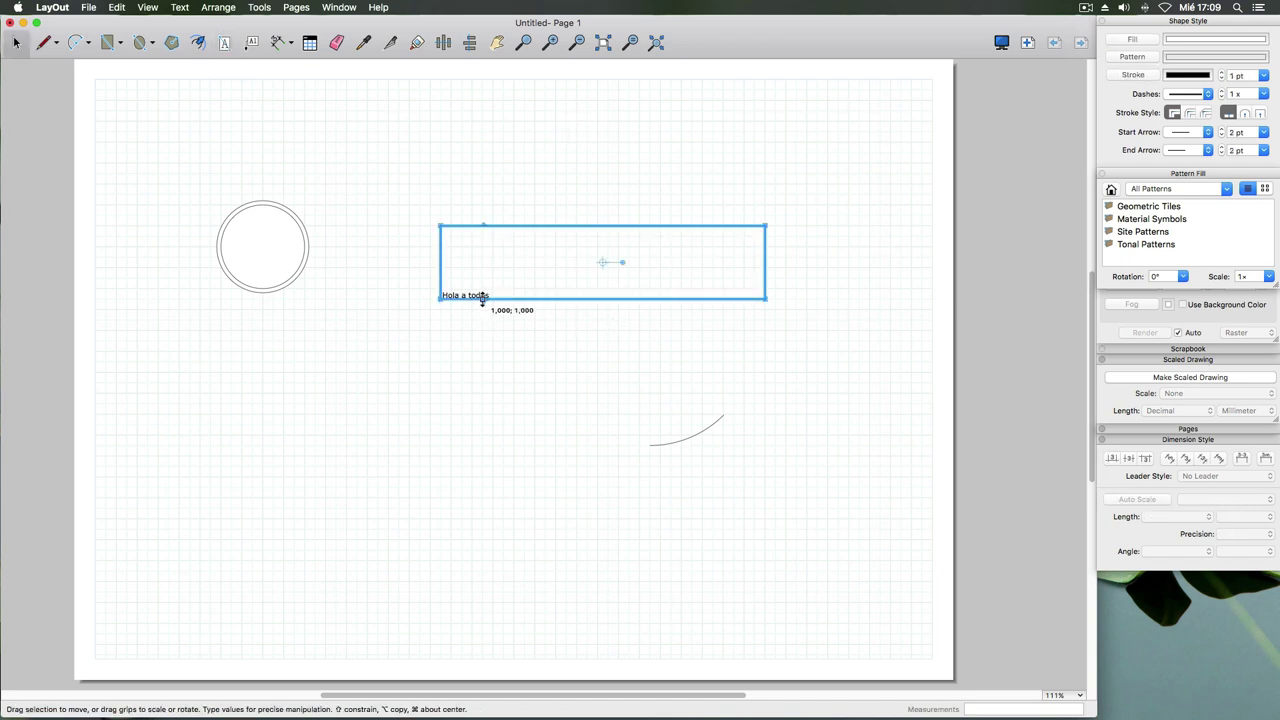
pyautogui.moveTo(761, 228); pyautogui.dragTo(564, 483)
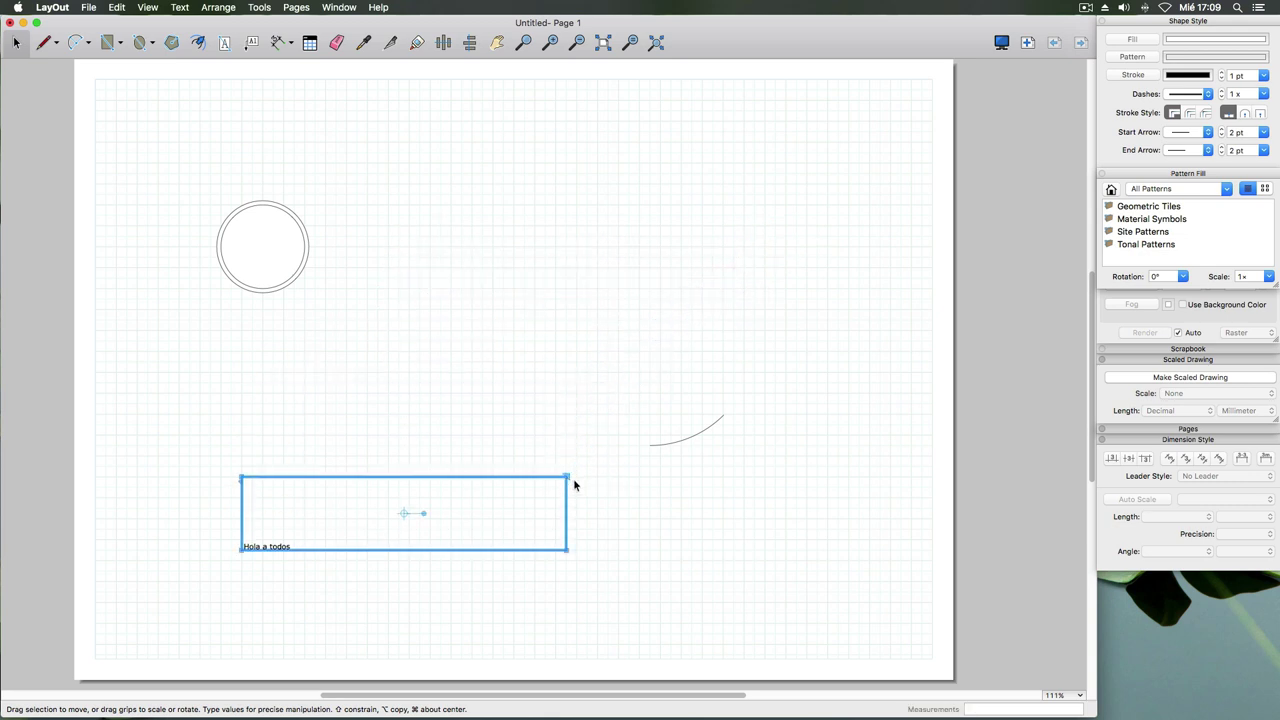
pyautogui.moveTo(566, 477); pyautogui.dragTo(306, 538)
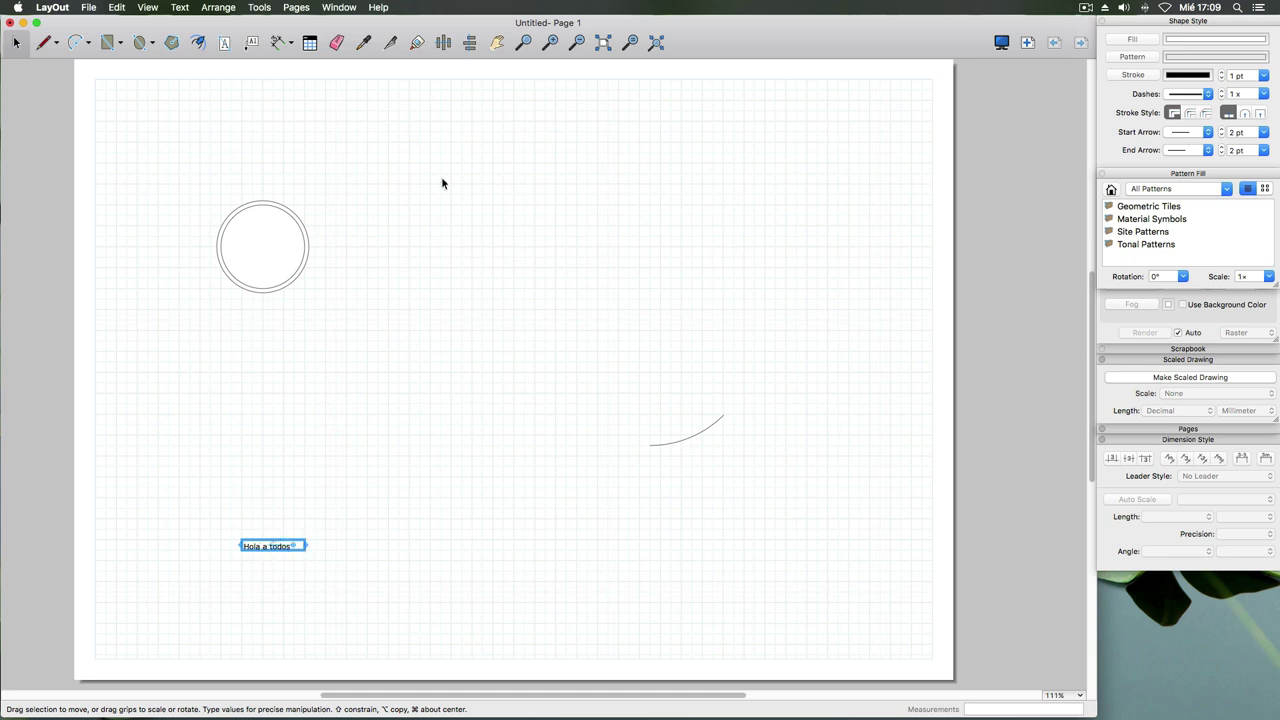
# - Show the Fonts panel, move it higher, and set the text font to Arial Black
pyautogui.click(334, 7)
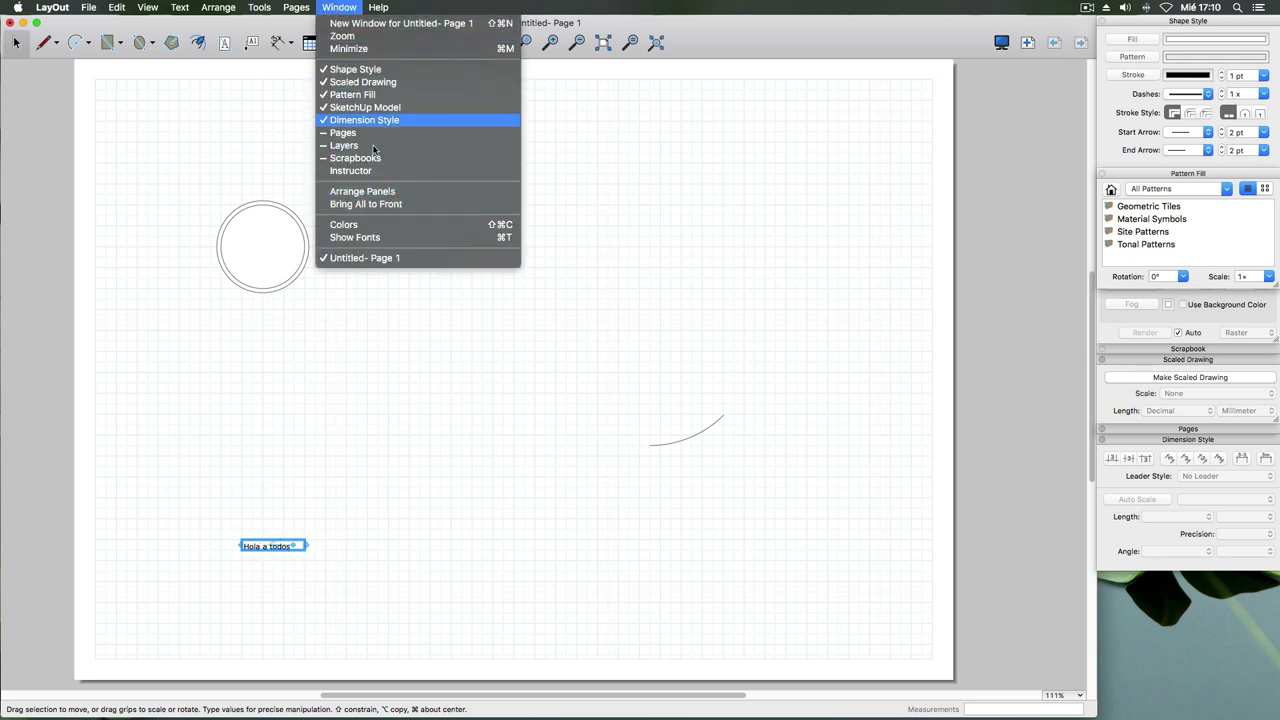
pyautogui.click(373, 238)
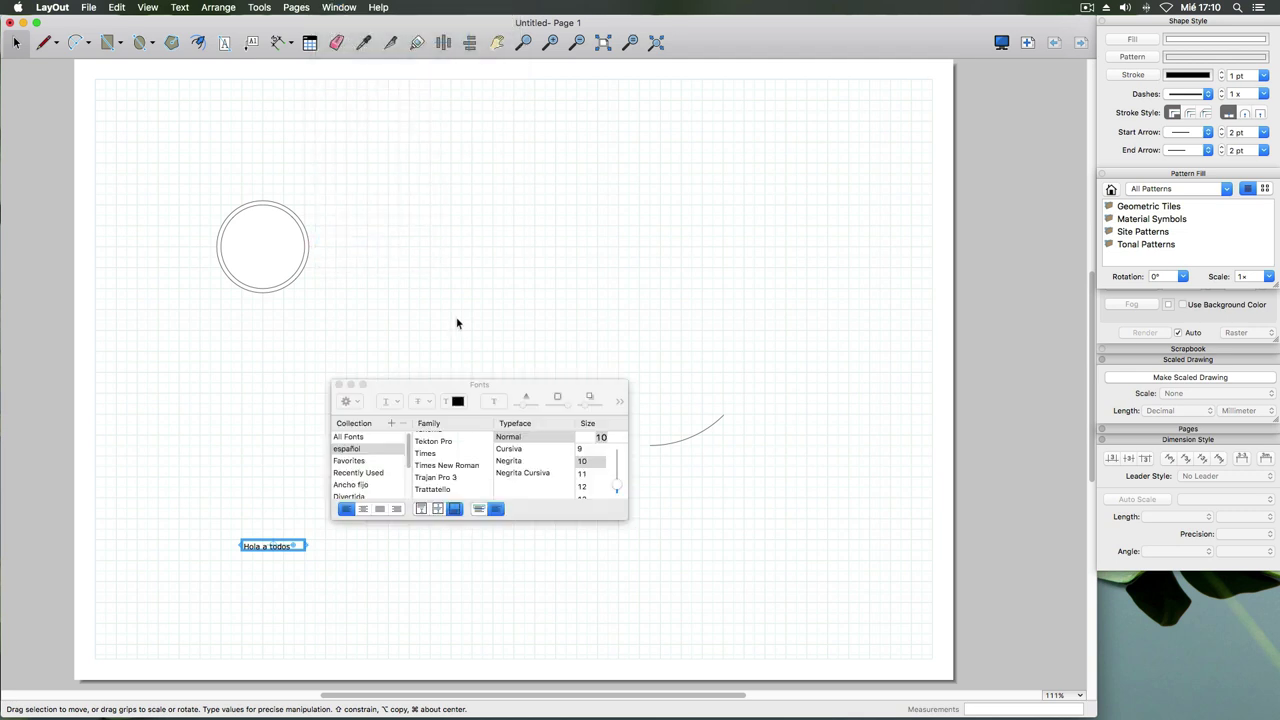
pyautogui.moveTo(460, 390); pyautogui.dragTo(452, 298)
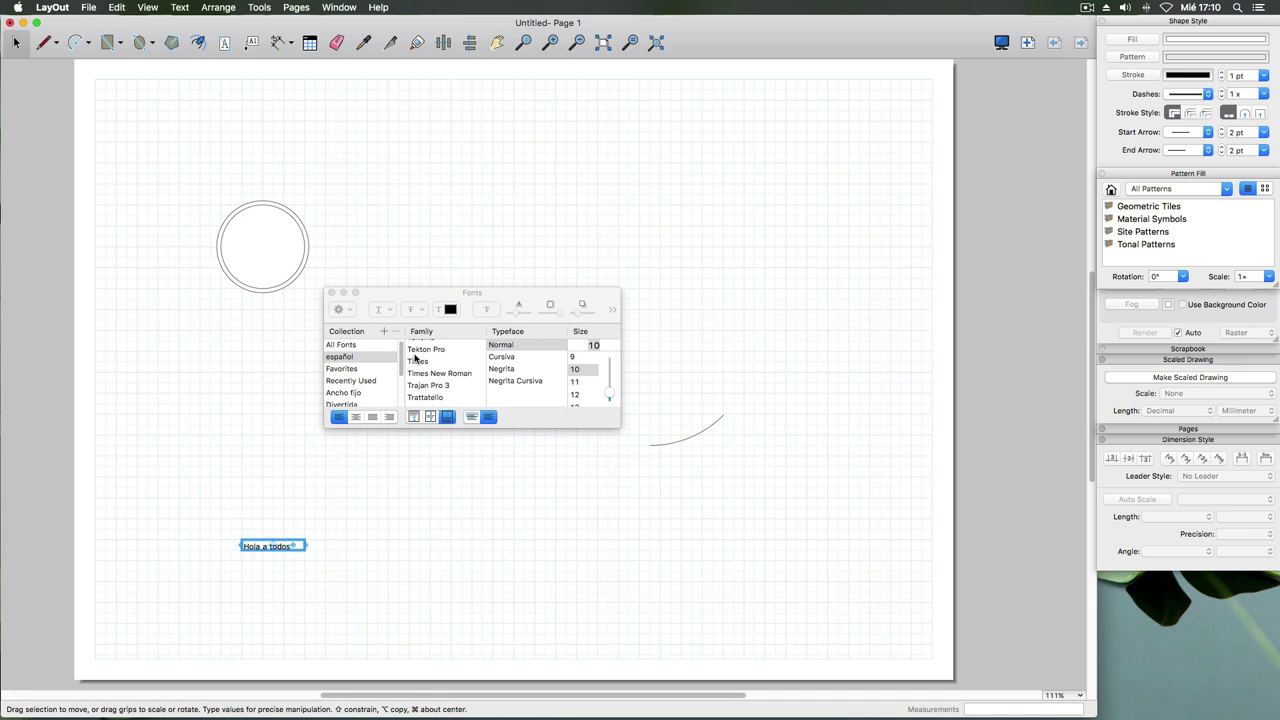
pyautogui.scroll(5, 443, 371)
pyautogui.scroll(5, 443, 371)
pyautogui.scroll(5, 446, 372)
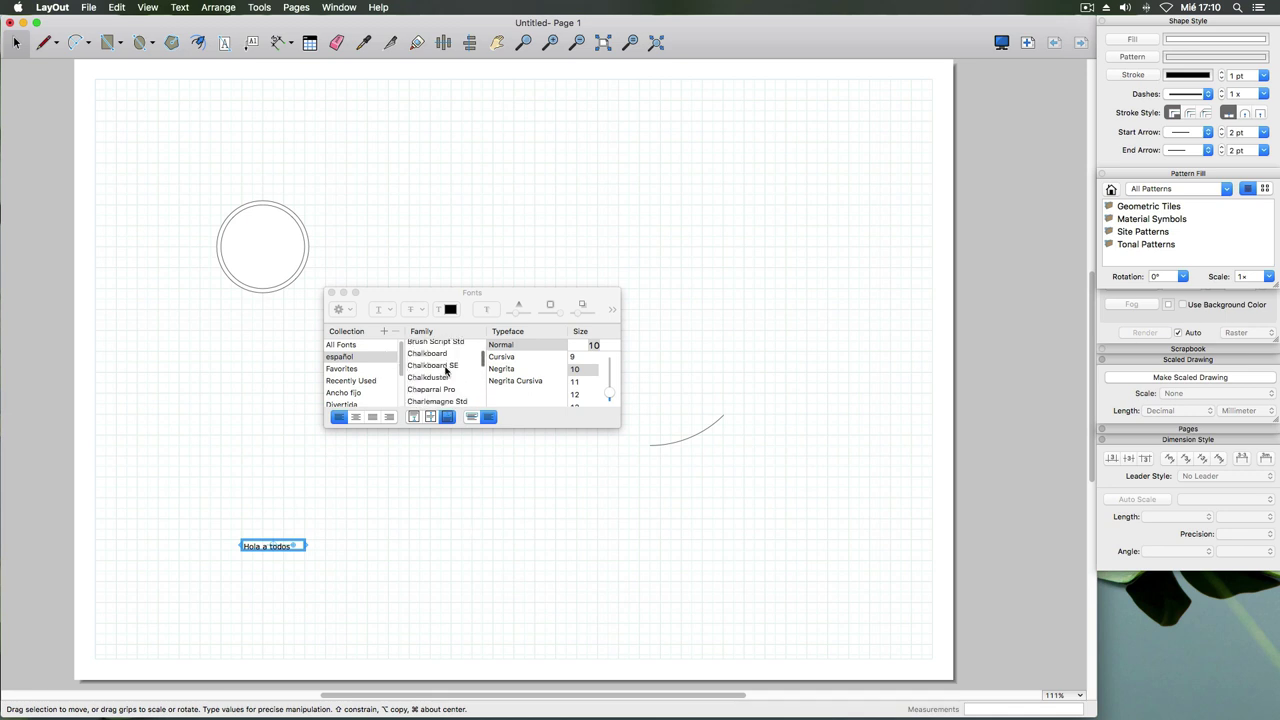
pyautogui.scroll(5, 446, 371)
pyautogui.scroll(3, 430, 372)
pyautogui.click(420, 381)
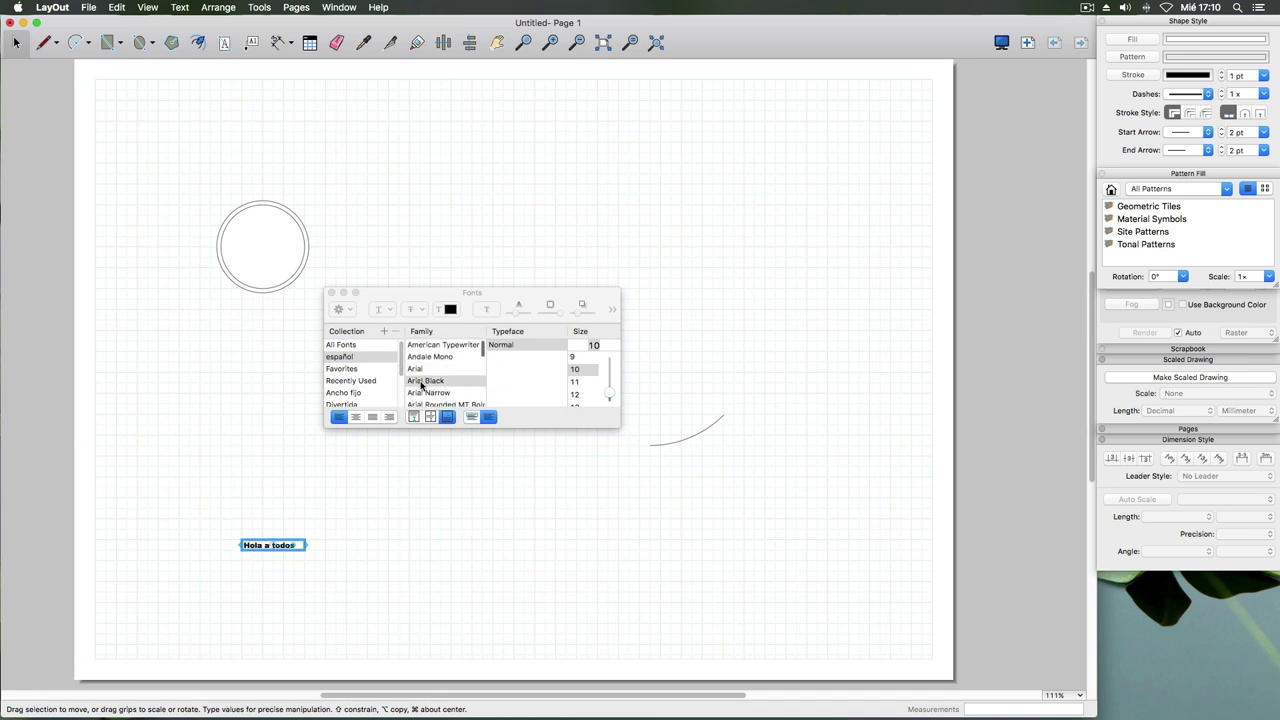
# - Raise the 'Hola a todos' font size to 100 pt and reselect the text box
pyautogui.click(598, 345)
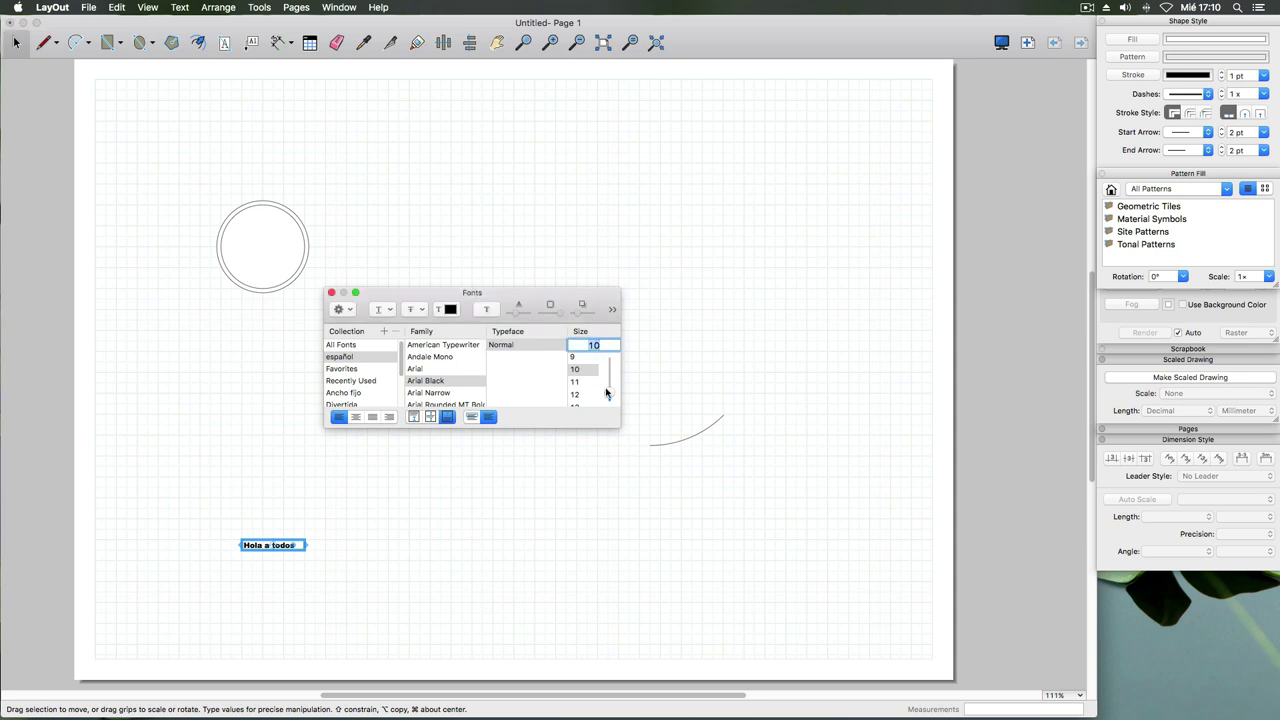
pyautogui.press('BackSpace')
pyautogui.scroll(-2, 584, 404)
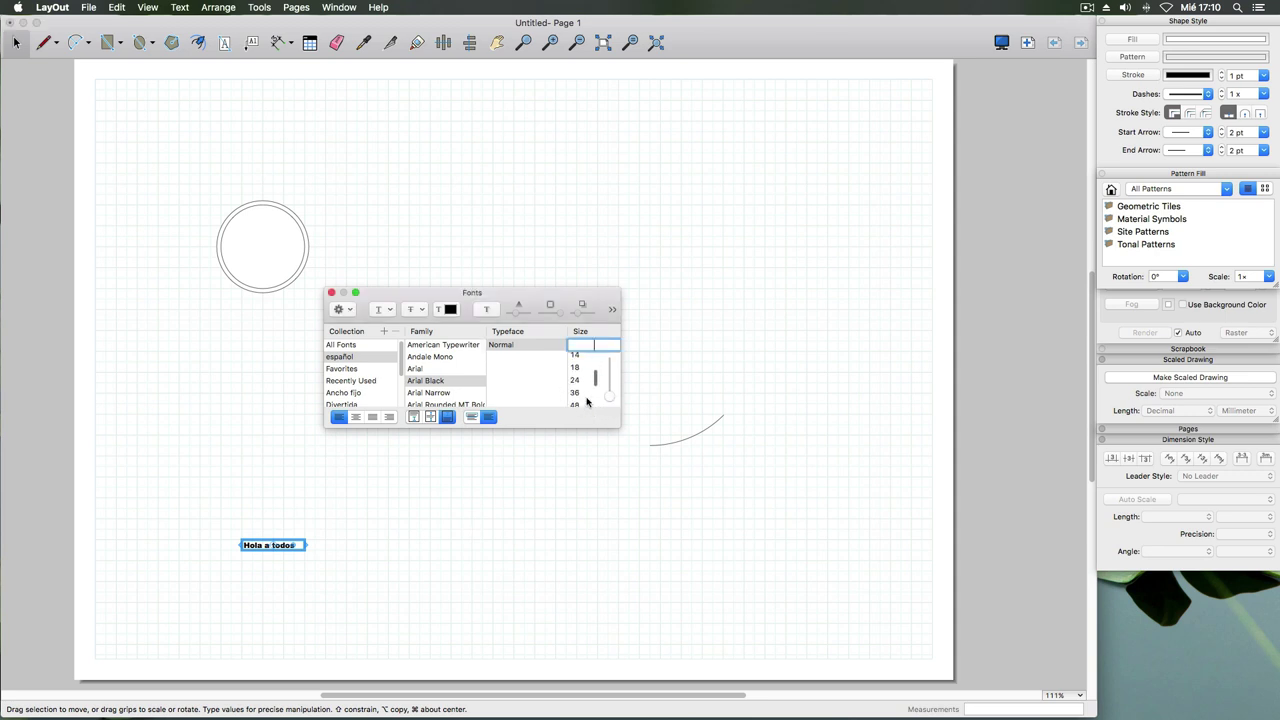
pyautogui.scroll(-2, 585, 403)
pyautogui.scroll(-2, 586, 403)
pyautogui.scroll(-2, 587, 402)
pyautogui.scroll(2, 587, 402)
pyautogui.scroll(2, 587, 402)
pyautogui.scroll(2, 588, 402)
pyautogui.moveTo(612, 402); pyautogui.dragTo(610, 360)
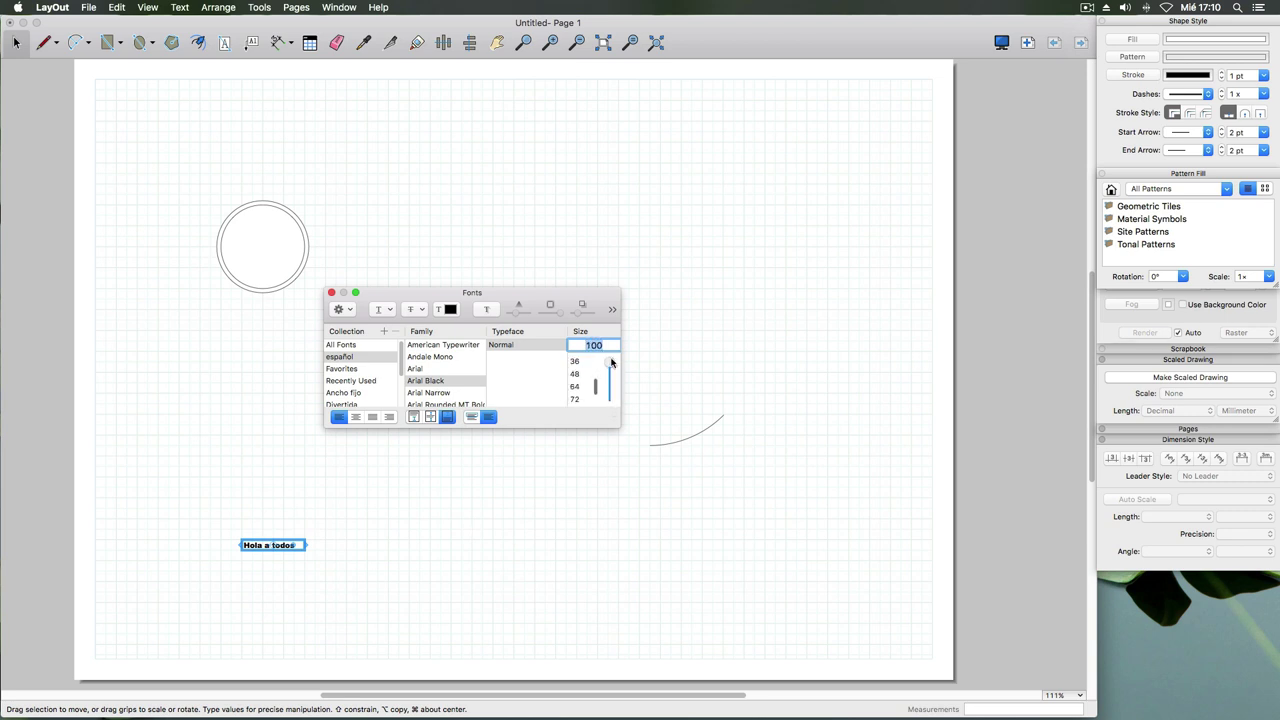
pyautogui.click(276, 547)
# - Set the 'Hola a todos' text size to 30 pt in the Fonts panel
pyautogui.click(313, 545)
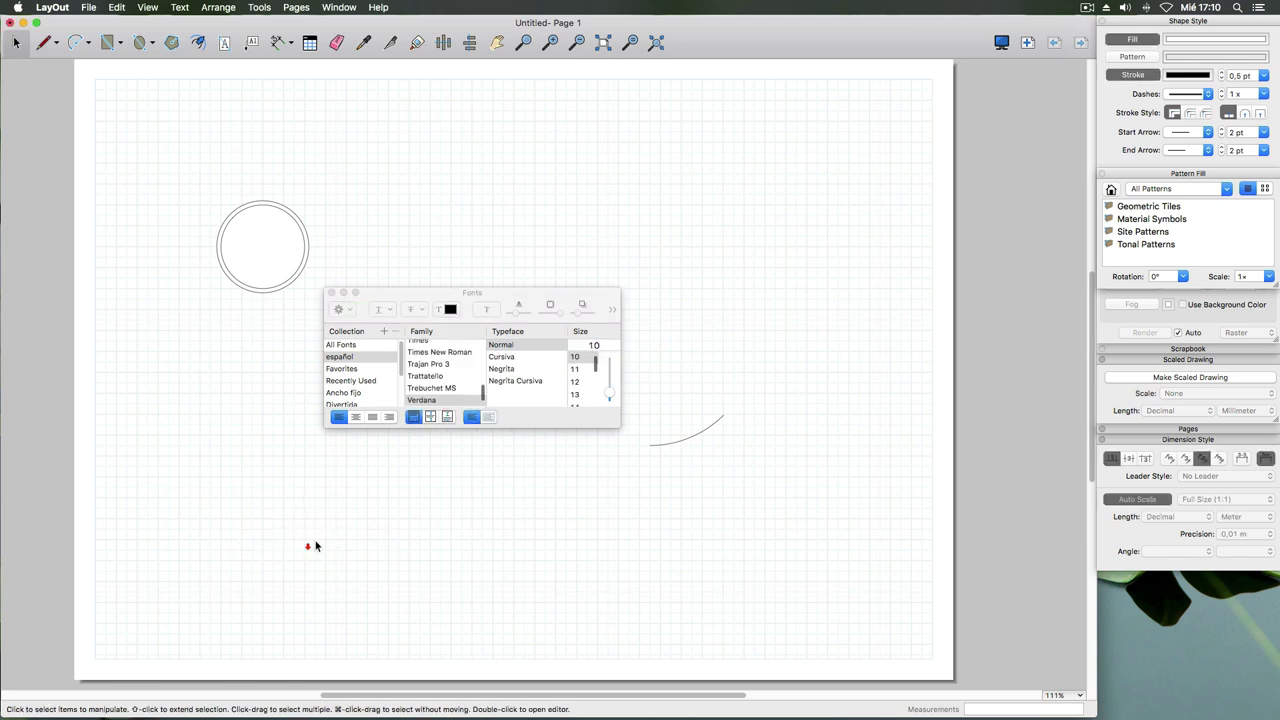
pyautogui.click(295, 545)
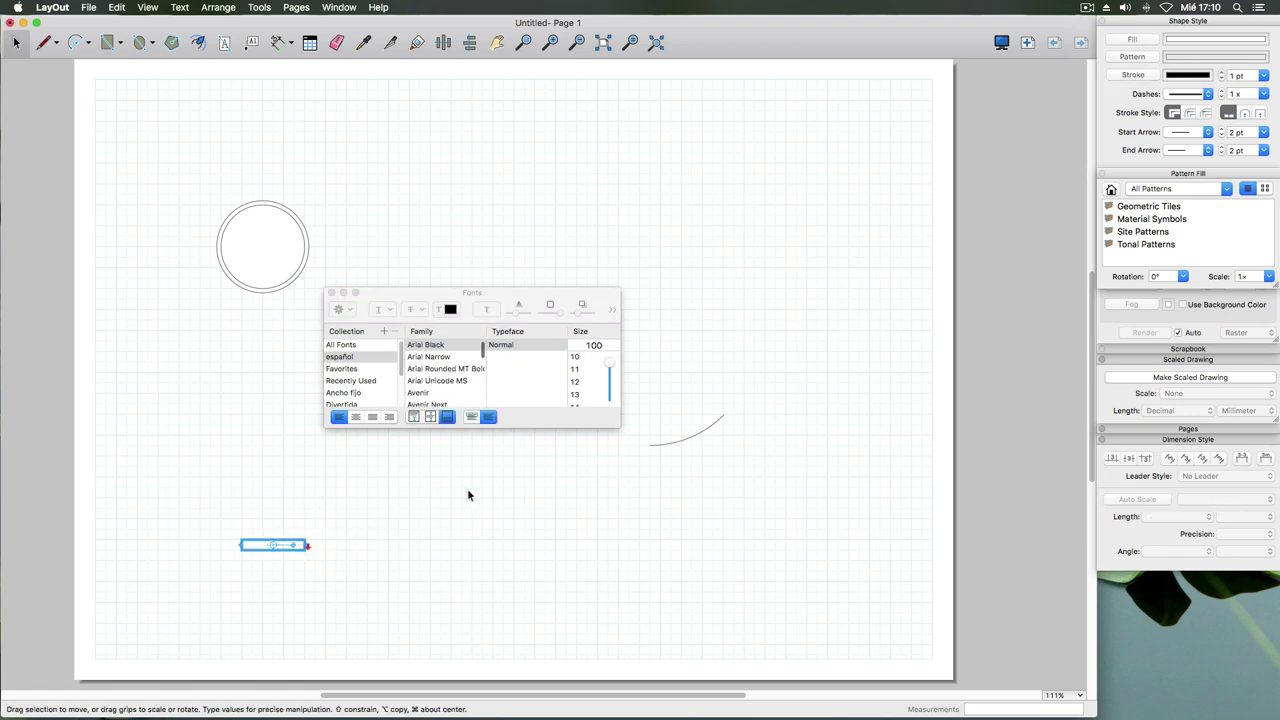
pyautogui.click(598, 346)
pyautogui.write('39')
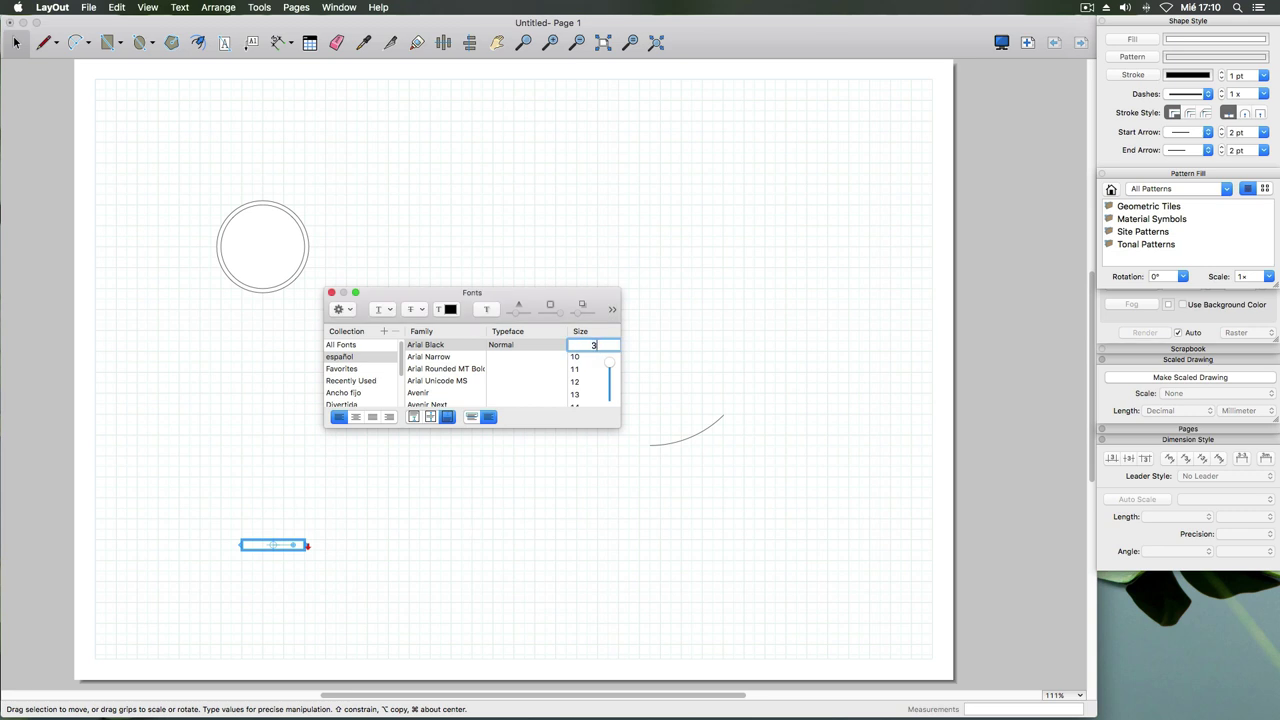
pyautogui.write('0')
pyautogui.press('Return')
# - Resize the text box so the phrase fits snugly on one line
pyautogui.click(306, 543)
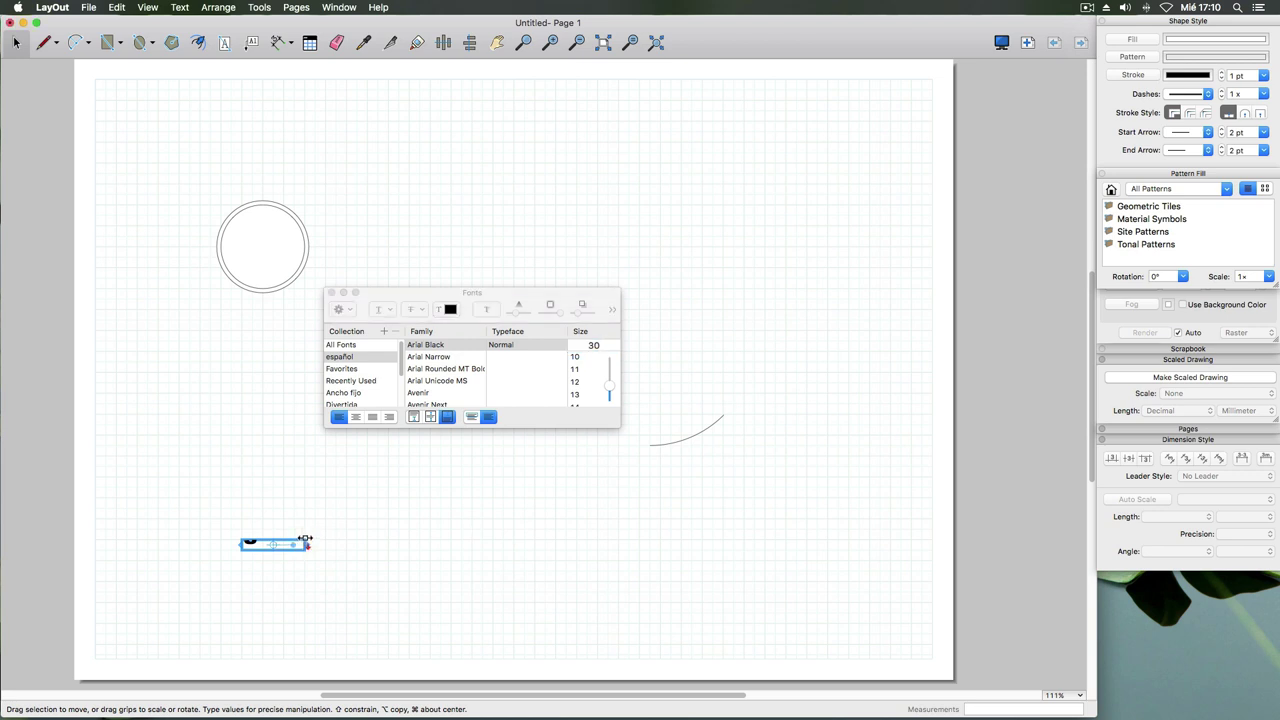
pyautogui.moveTo(306, 538); pyautogui.dragTo(655, 533)
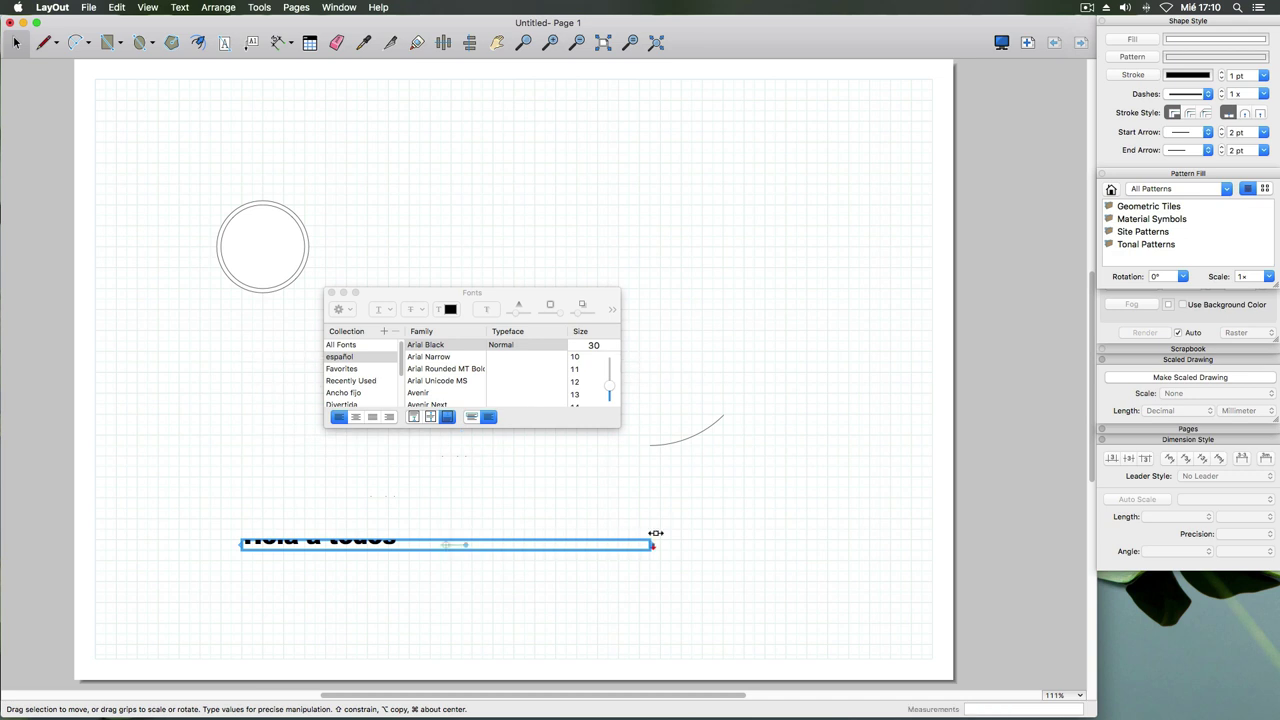
pyautogui.moveTo(433, 538); pyautogui.dragTo(418, 514)
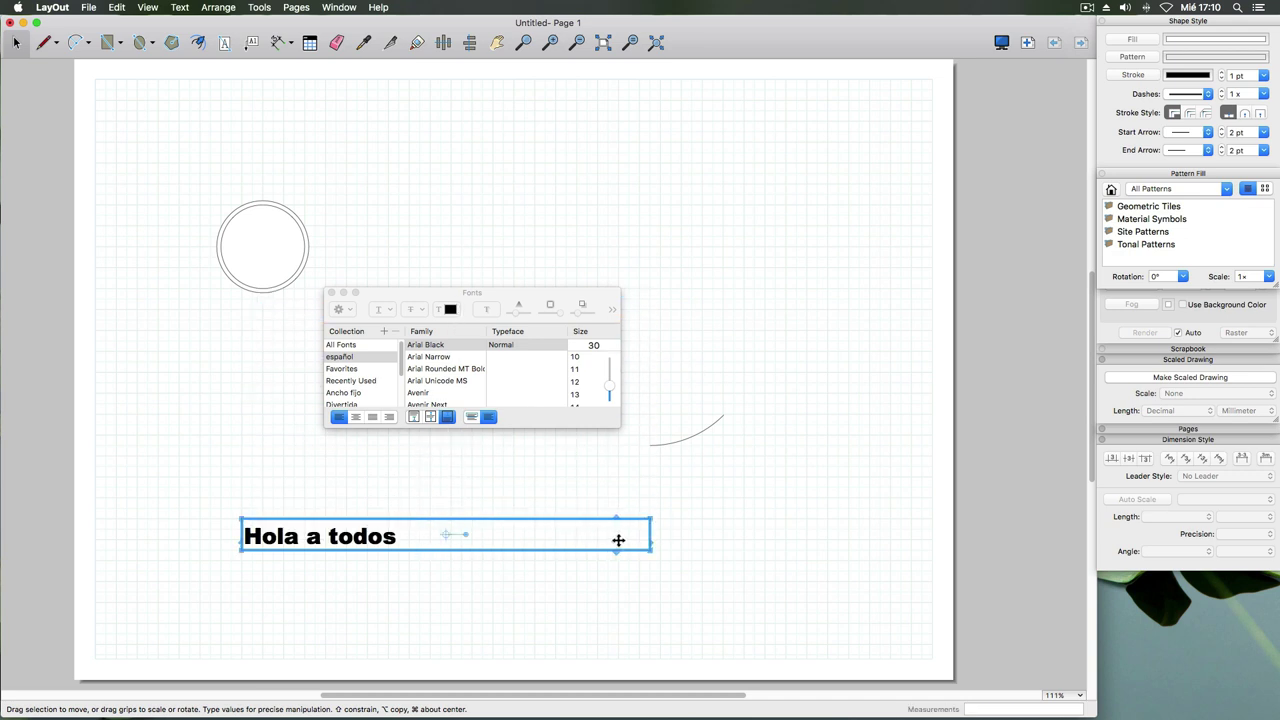
pyautogui.moveTo(651, 535)
pyautogui.mouseDown()
pyautogui.moveTo(389, 536)
pyautogui.moveTo(432, 536)
pyautogui.mouseUp()
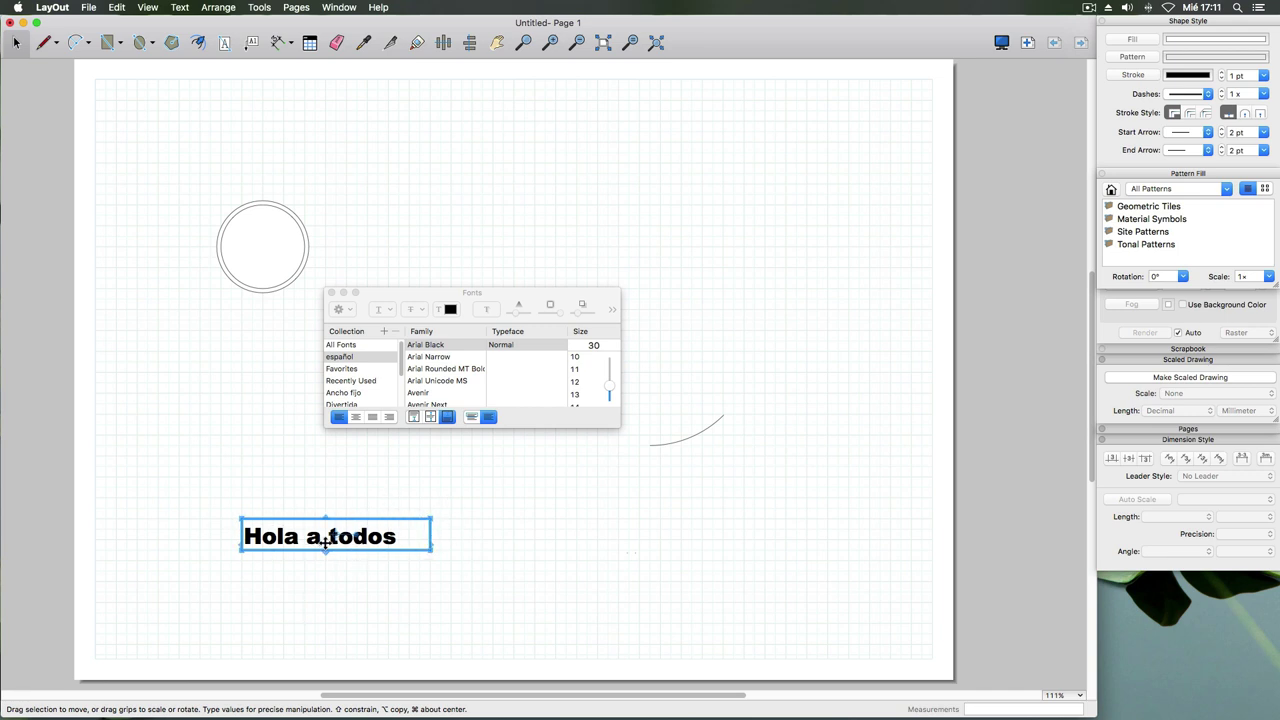
# - Add a second line 'que tal estais?' below 'Hola a todos'
pyautogui.scroll(1, 330, 530)
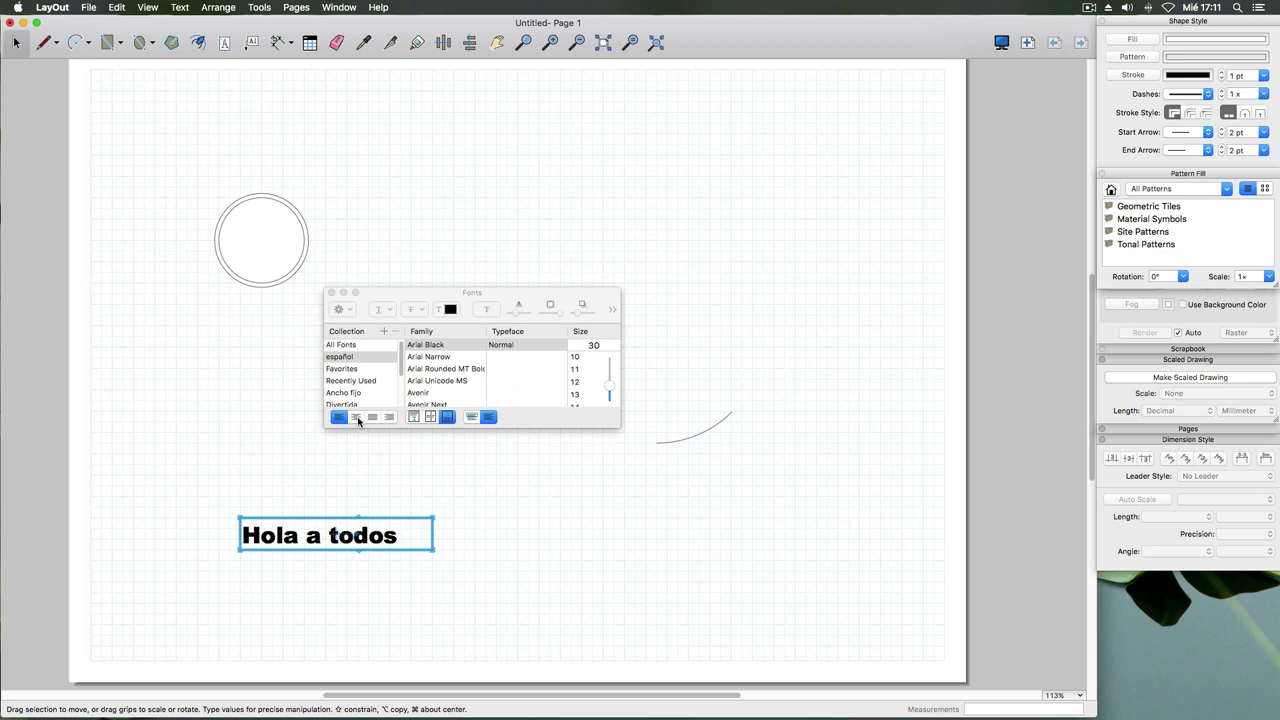
pyautogui.click(356, 418)
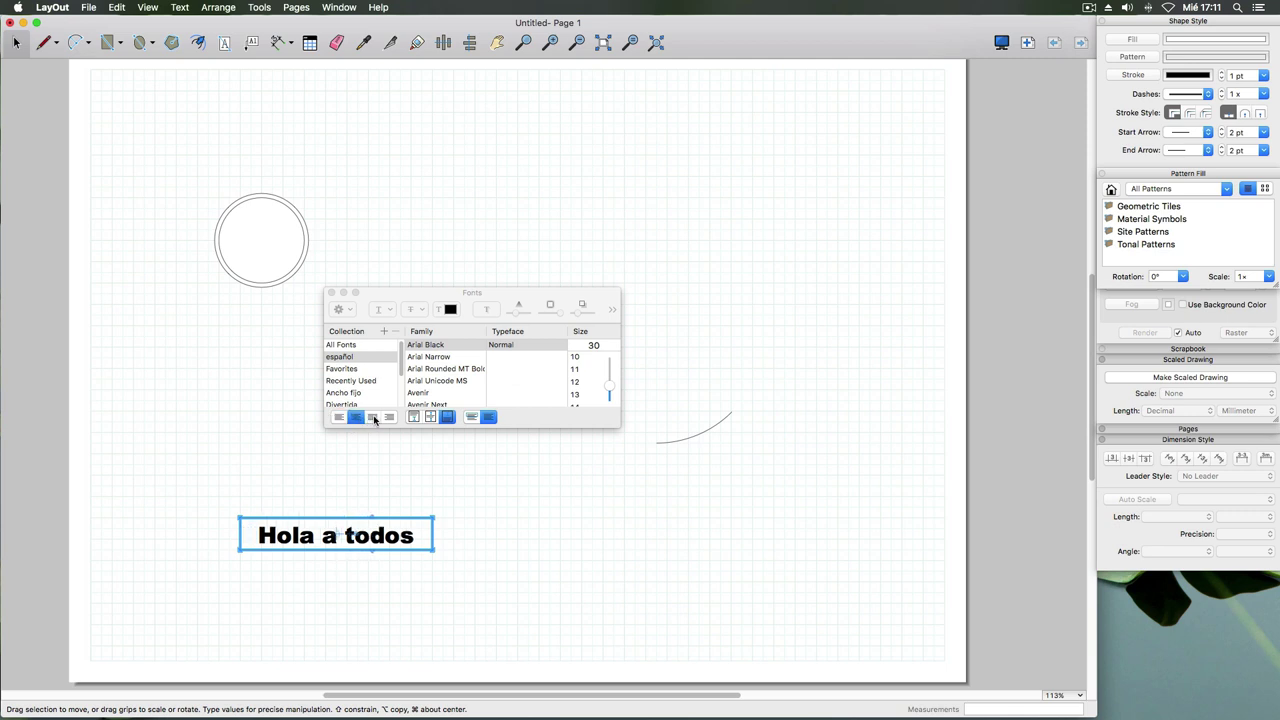
pyautogui.doubleClick(407, 537)
pyautogui.click(414, 536)
pyautogui.press('Return')
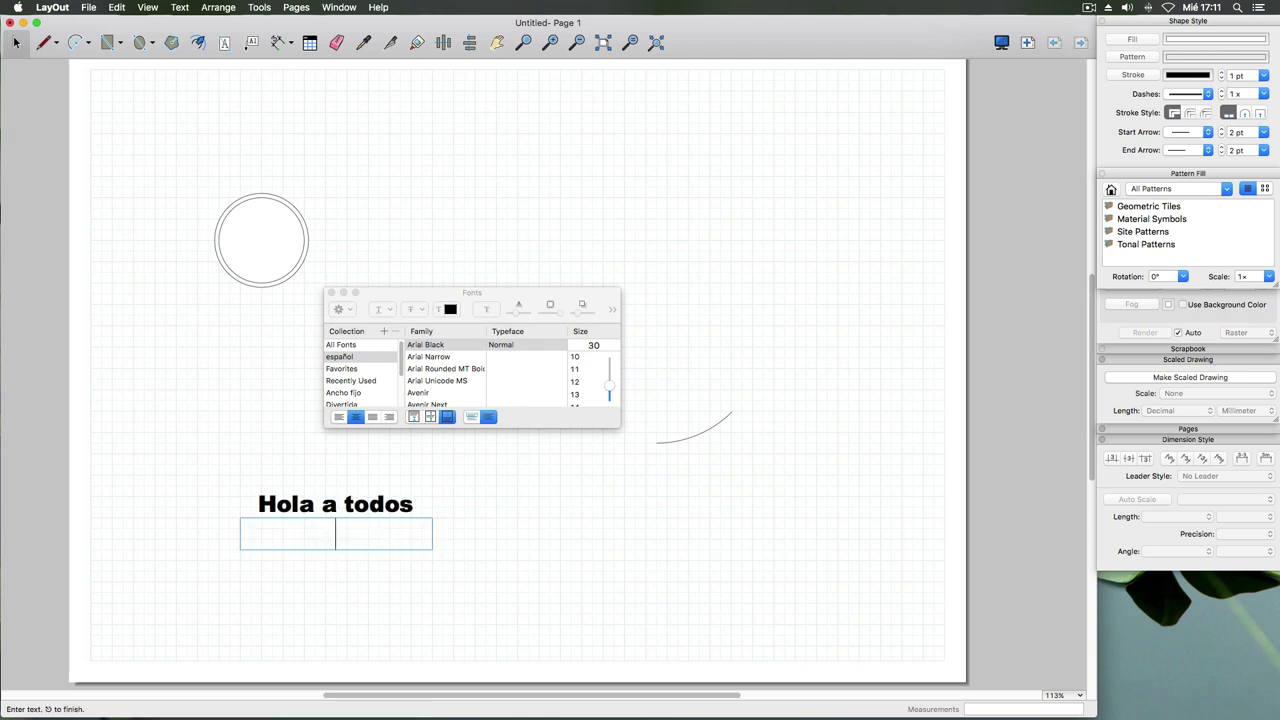
pyautogui.write('1u')
pyautogui.press('BackSpace')
pyautogui.press('BackSpace')
pyautogui.write('q')
pyautogui.write('ue tal esta')
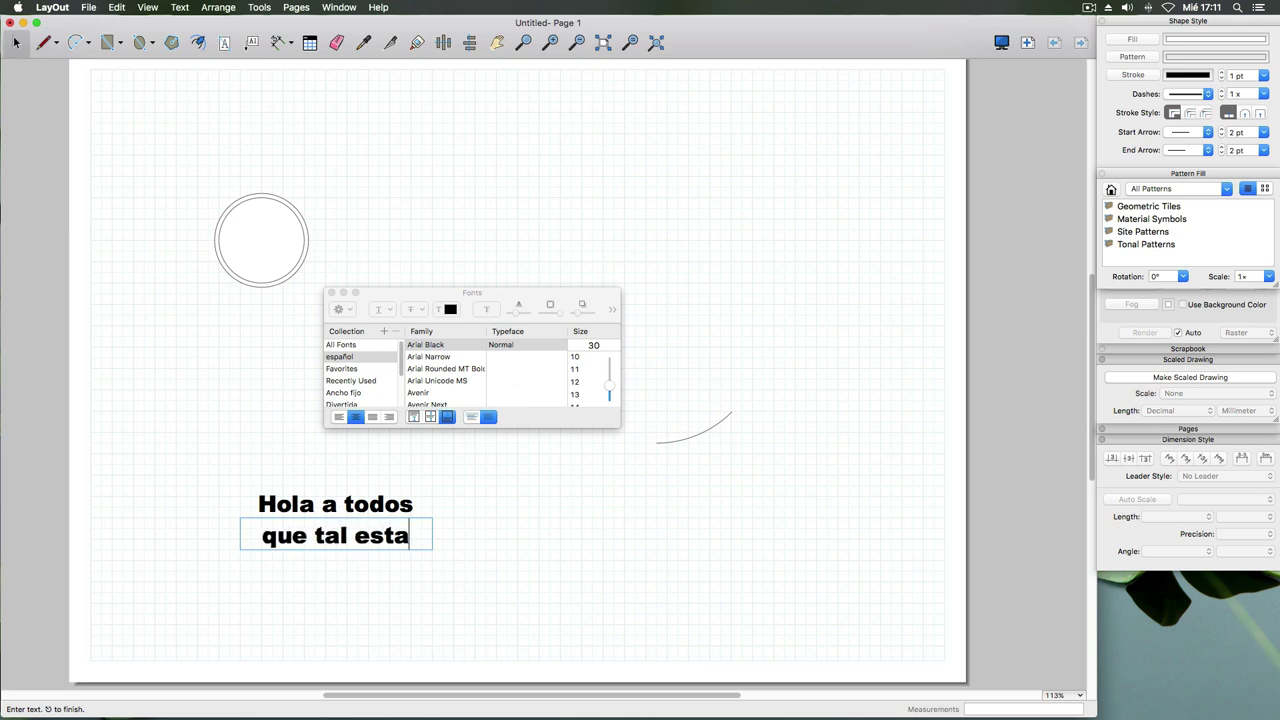
pyautogui.write('is?')
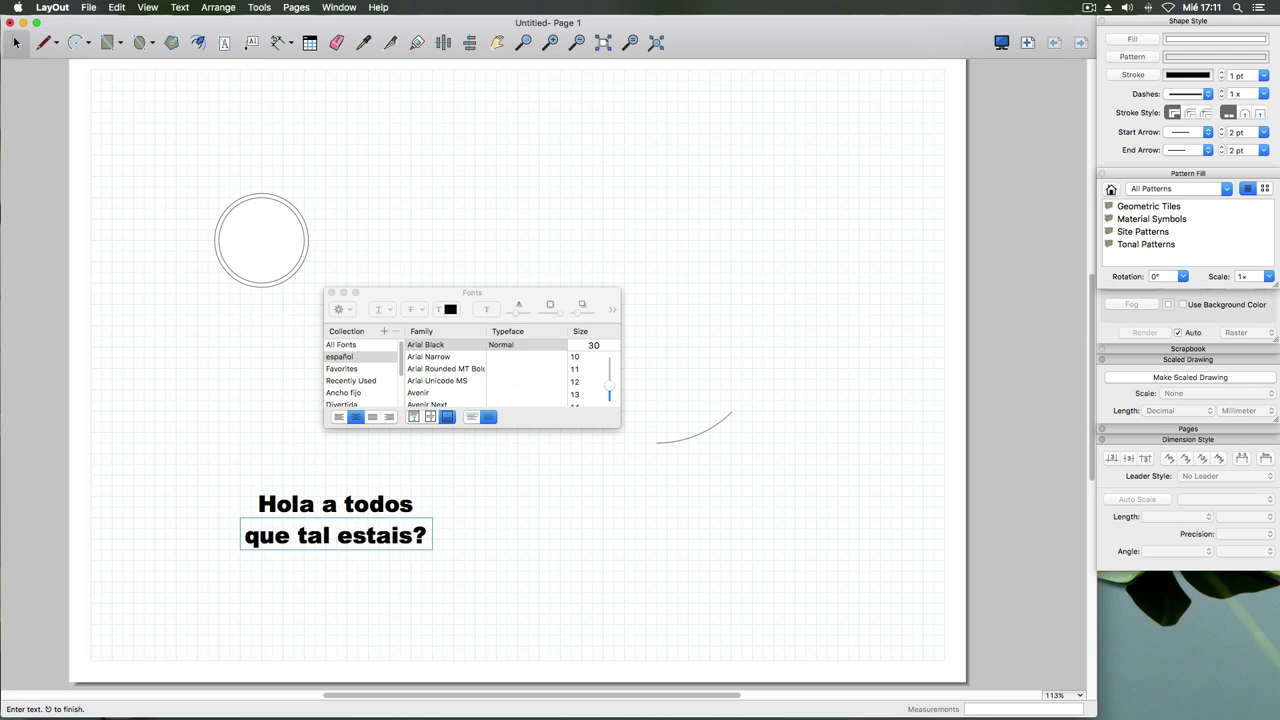
# - Try left, centred and justified alignment, then enlarge the box so both lines show
pyautogui.scroll(1, 404, 537)
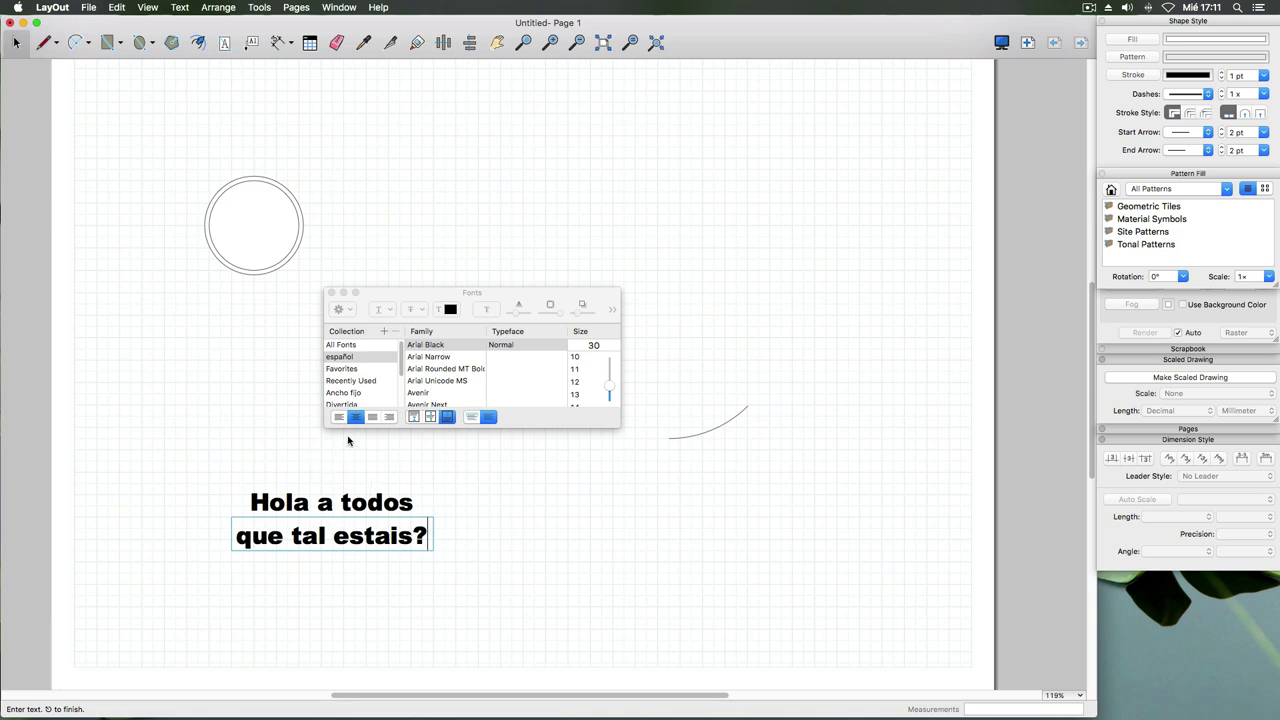
pyautogui.click(339, 417)
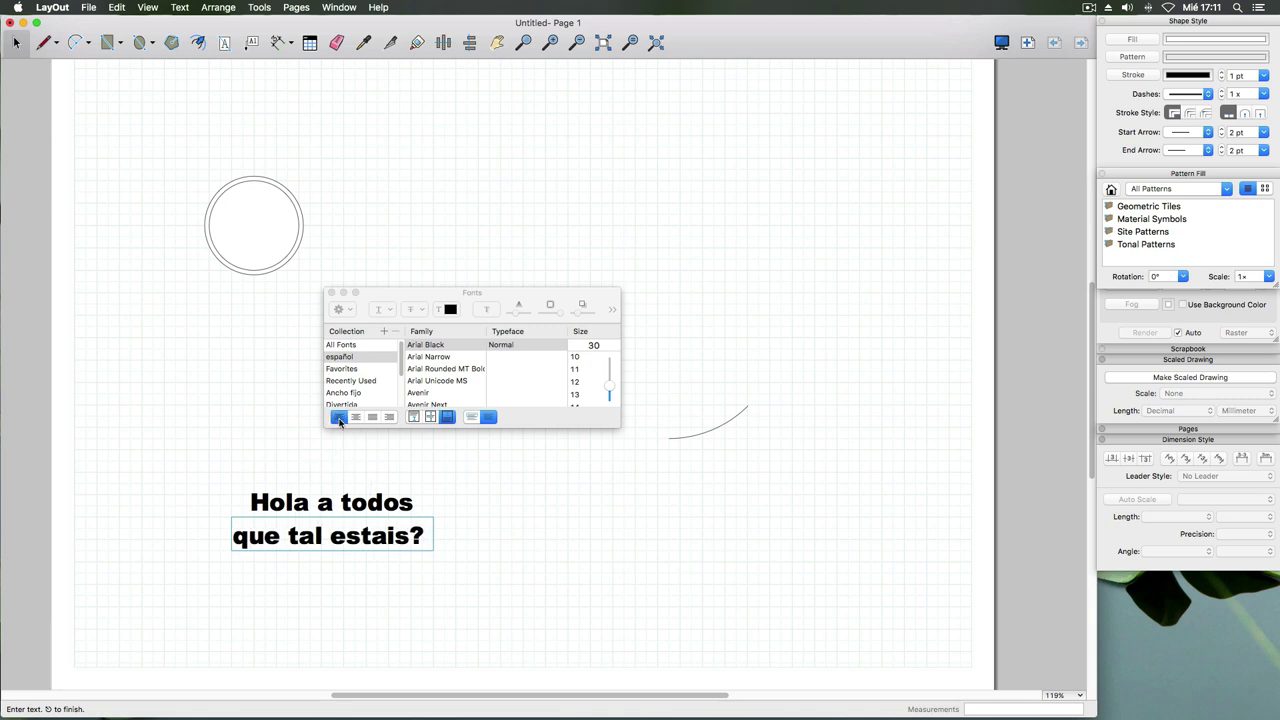
pyautogui.click(356, 418)
pyautogui.click(373, 418)
pyautogui.click(16, 43)
pyautogui.click(310, 533)
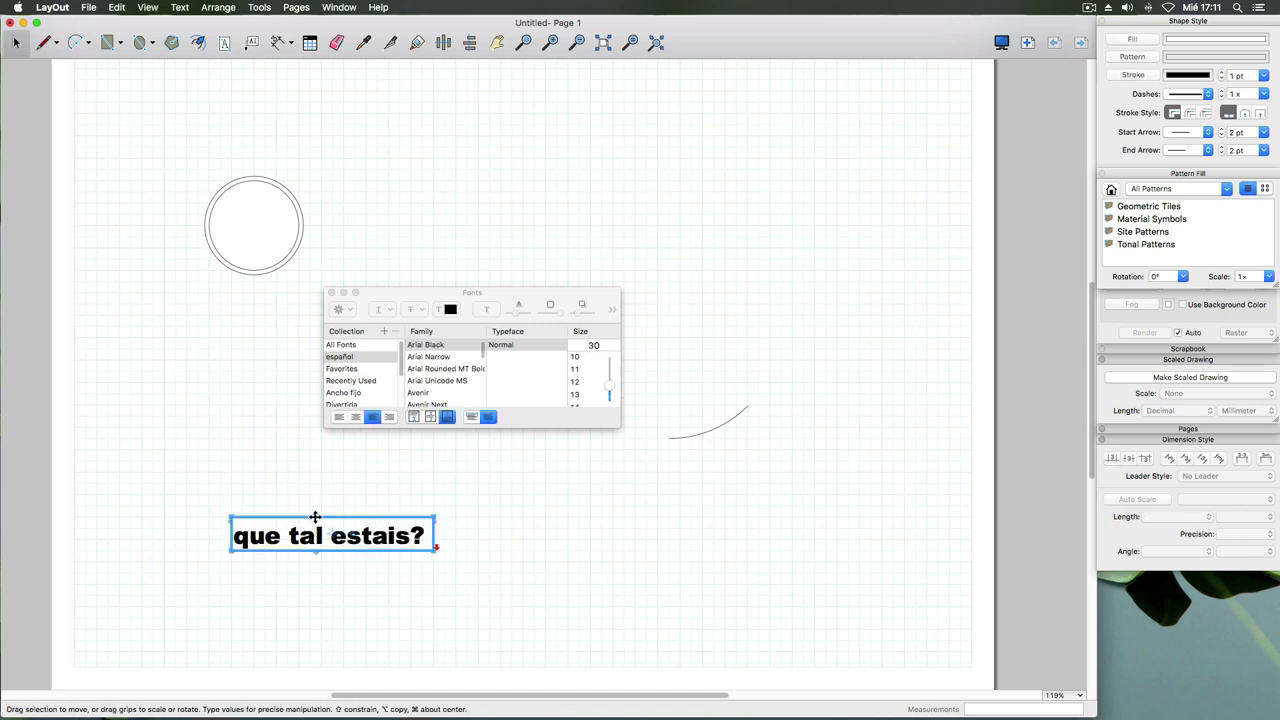
pyautogui.moveTo(312, 517)
pyautogui.mouseDown()
pyautogui.moveTo(310, 463)
pyautogui.moveTo(310, 484)
pyautogui.mouseUp()
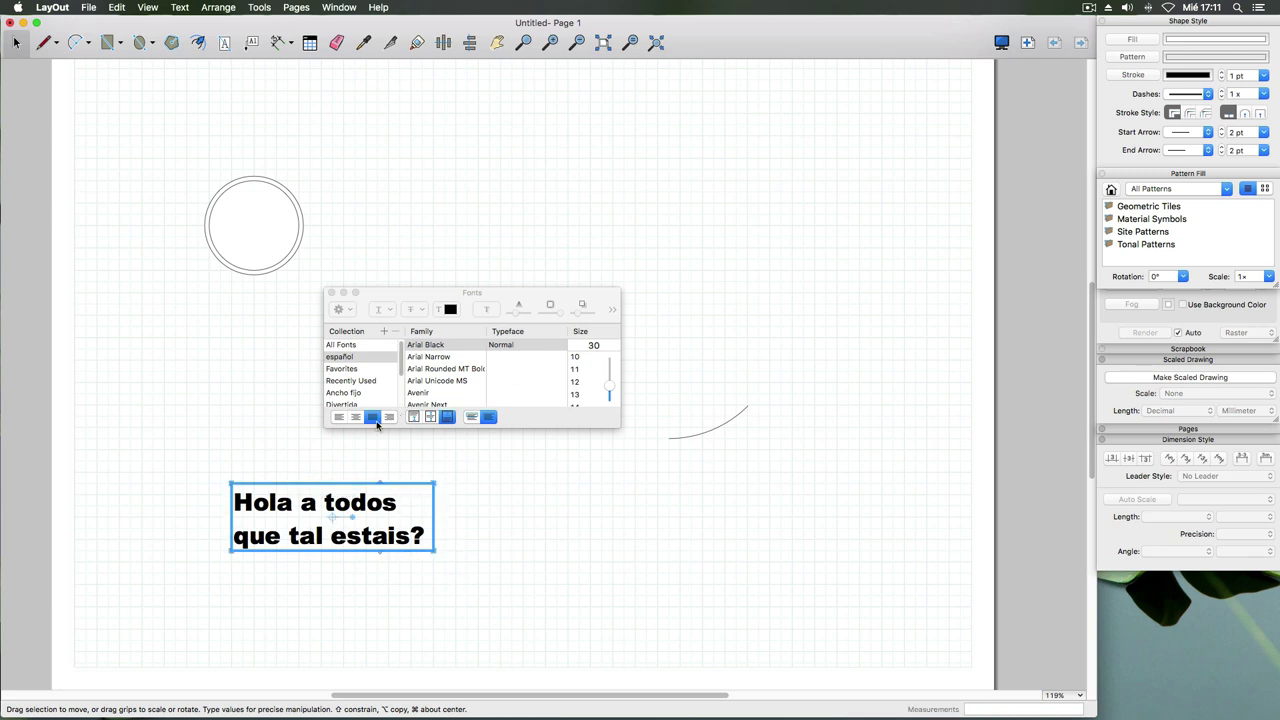
# - Return the text to left alignment, then select and delete the whole text block
pyautogui.click(356, 418)
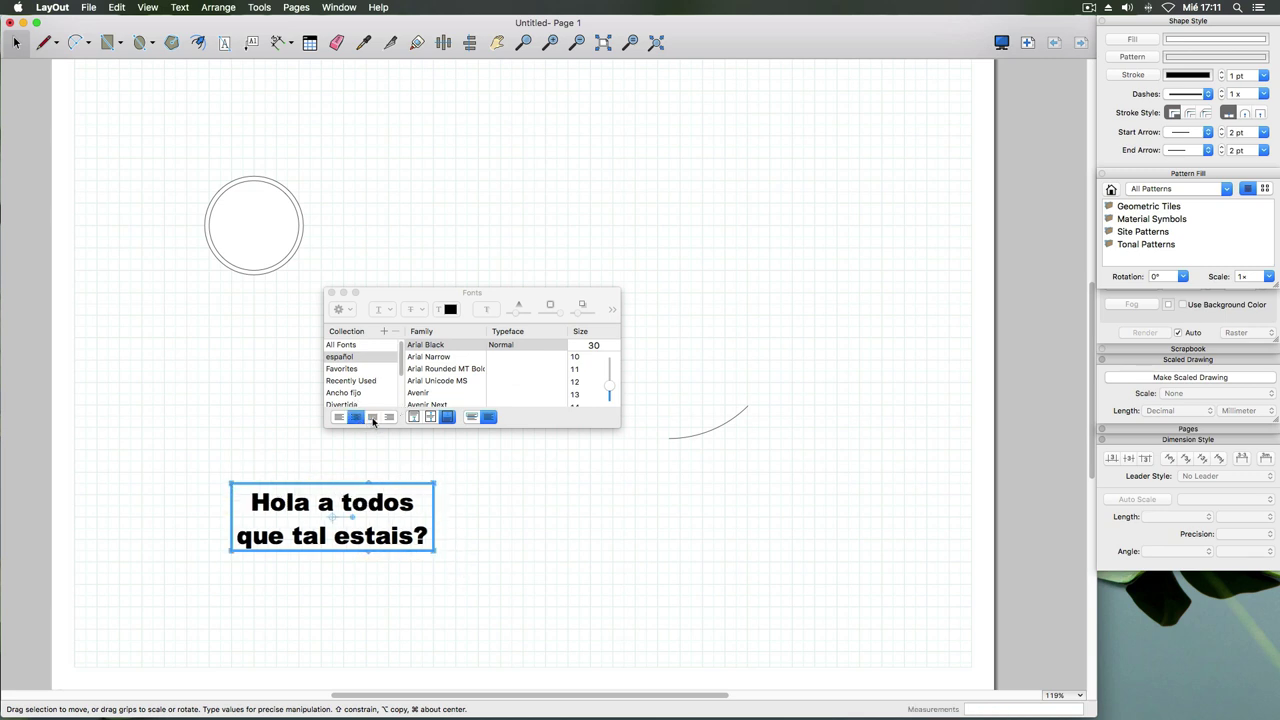
pyautogui.click(374, 418)
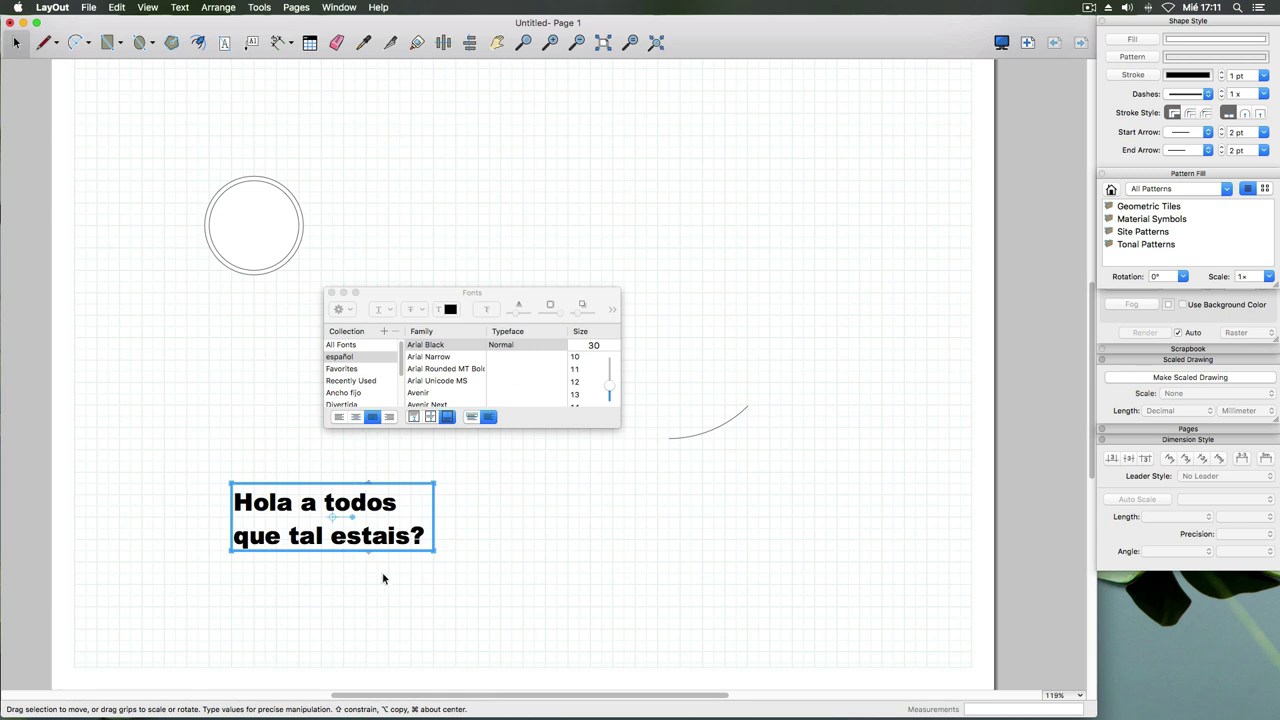
pyautogui.click(390, 418)
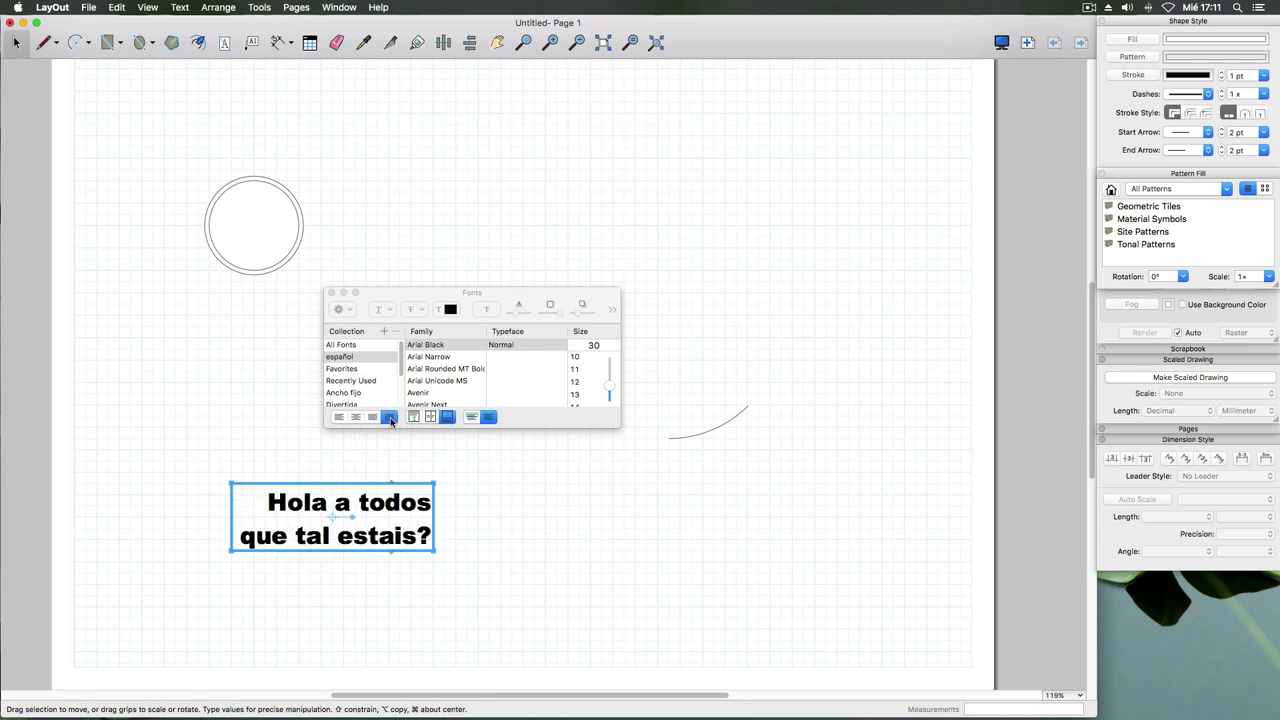
pyautogui.click(338, 417)
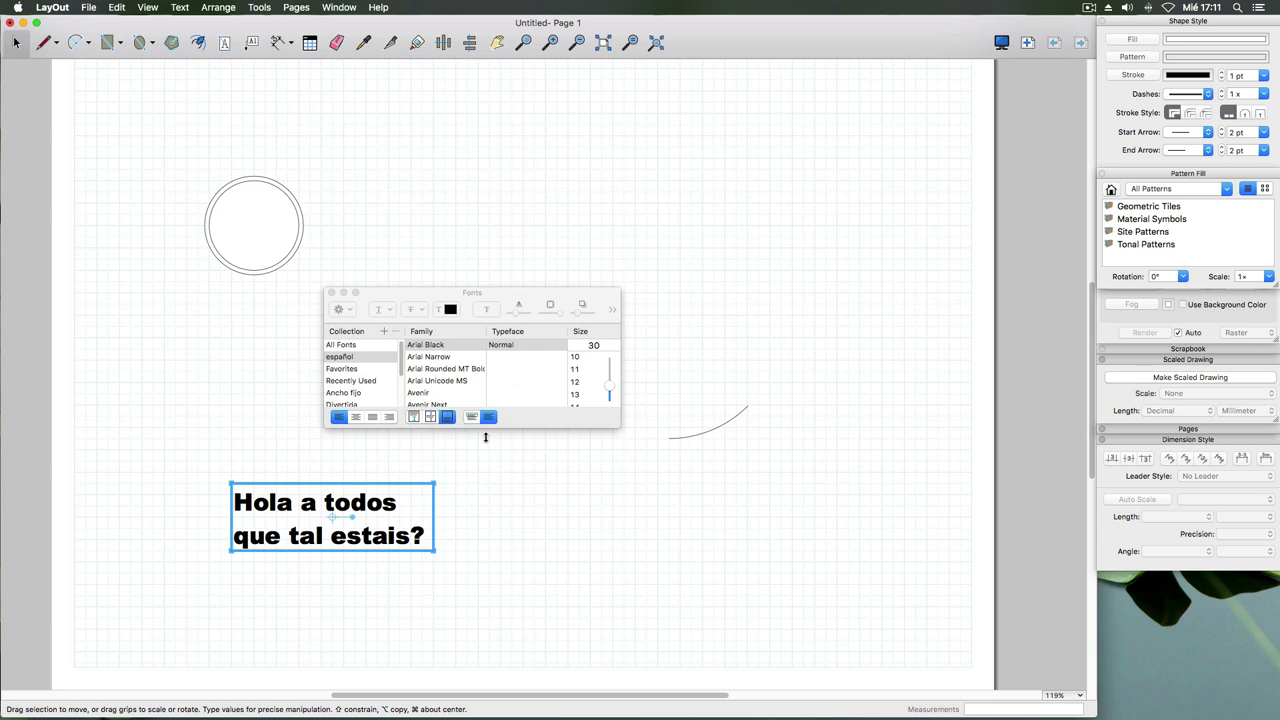
pyautogui.click(458, 482)
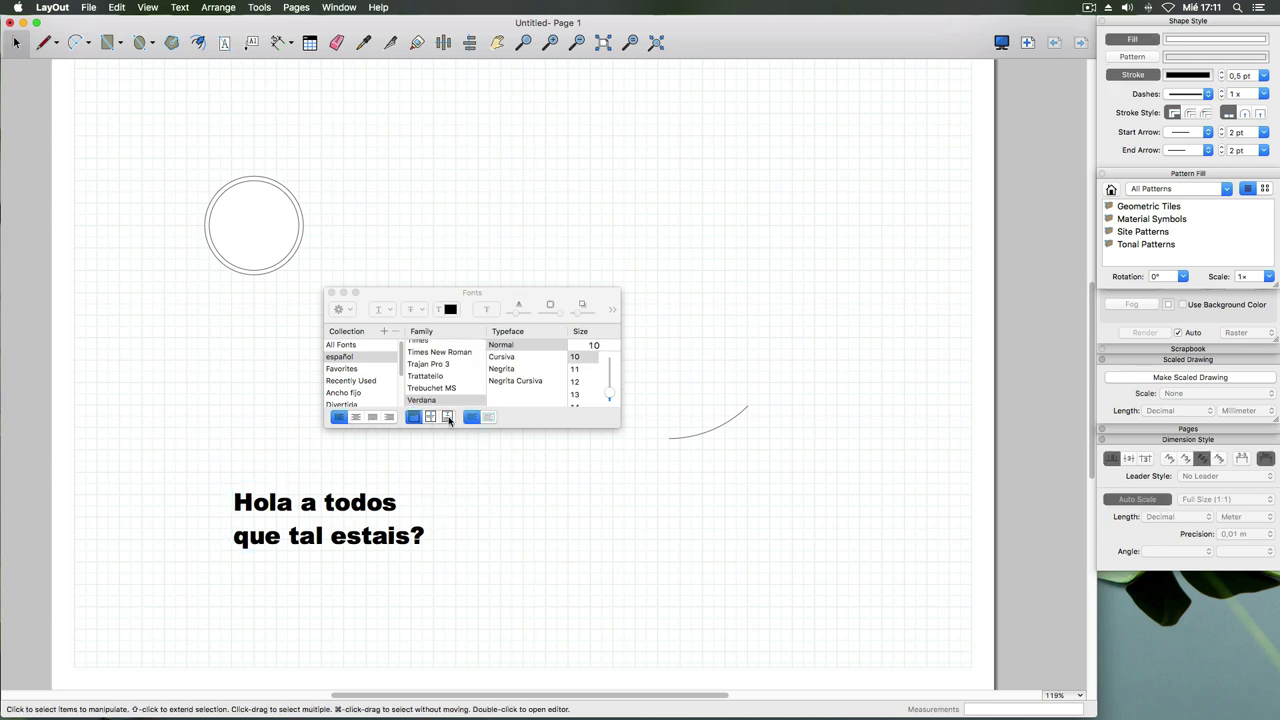
pyautogui.click(395, 505)
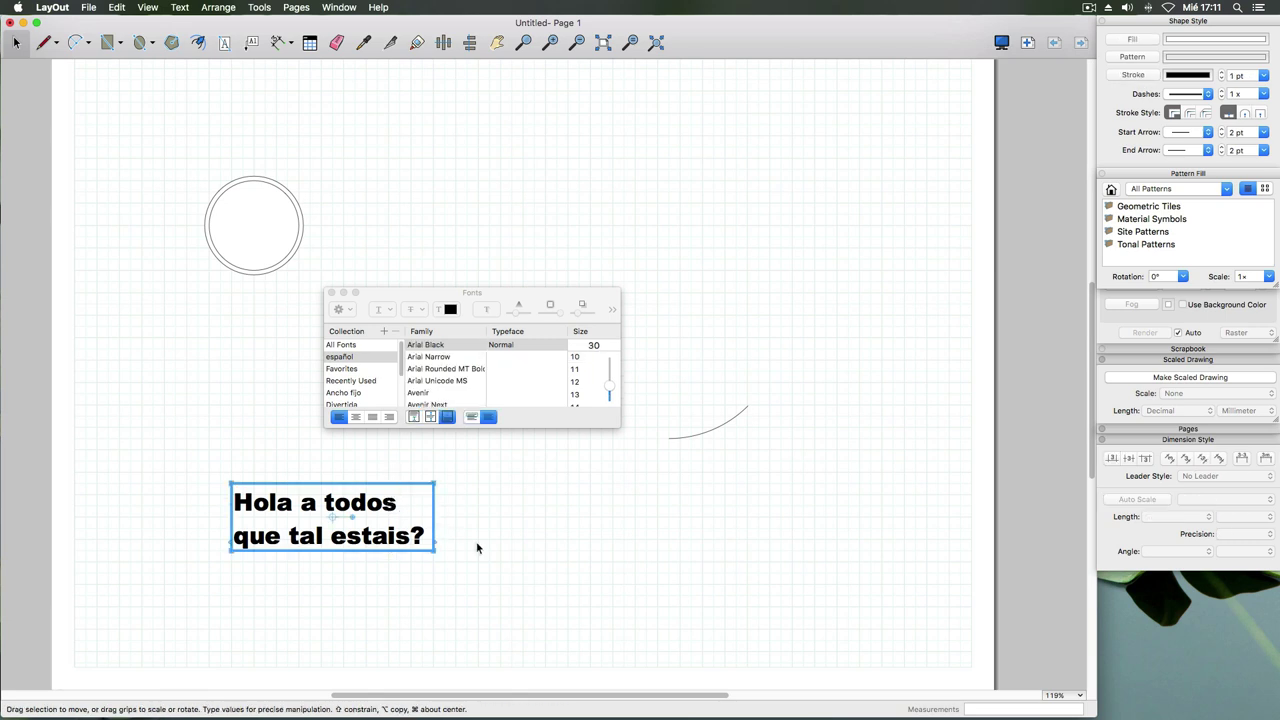
pyautogui.press('Delete')
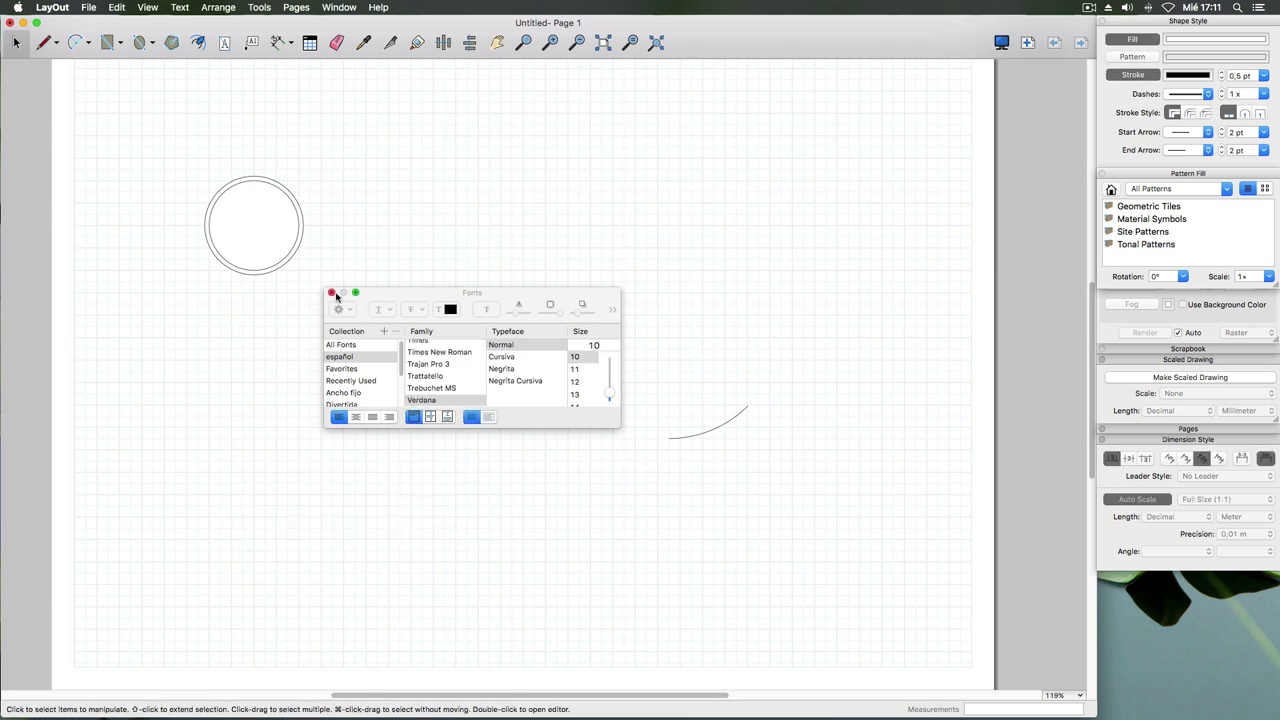
# - Close the Fonts panel and place a leader label anchored on the circle's edge
pyautogui.click(331, 292)
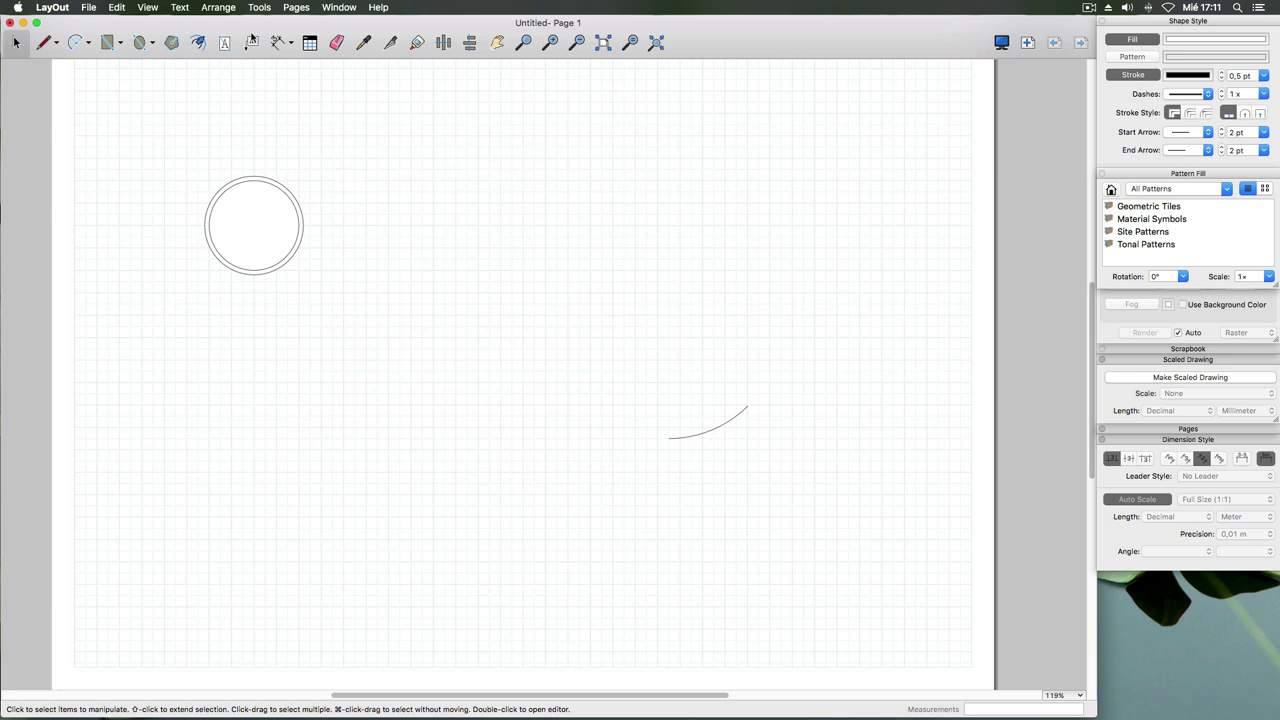
pyautogui.click(251, 43)
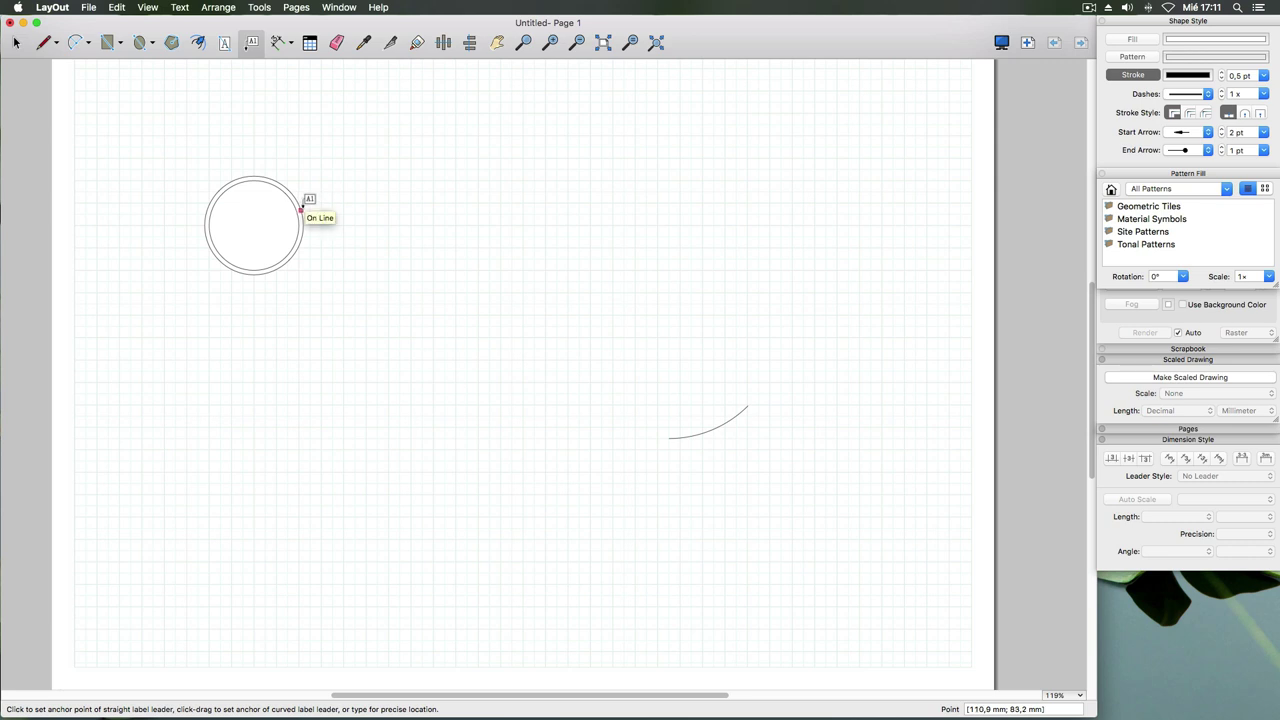
pyautogui.click(301, 209)
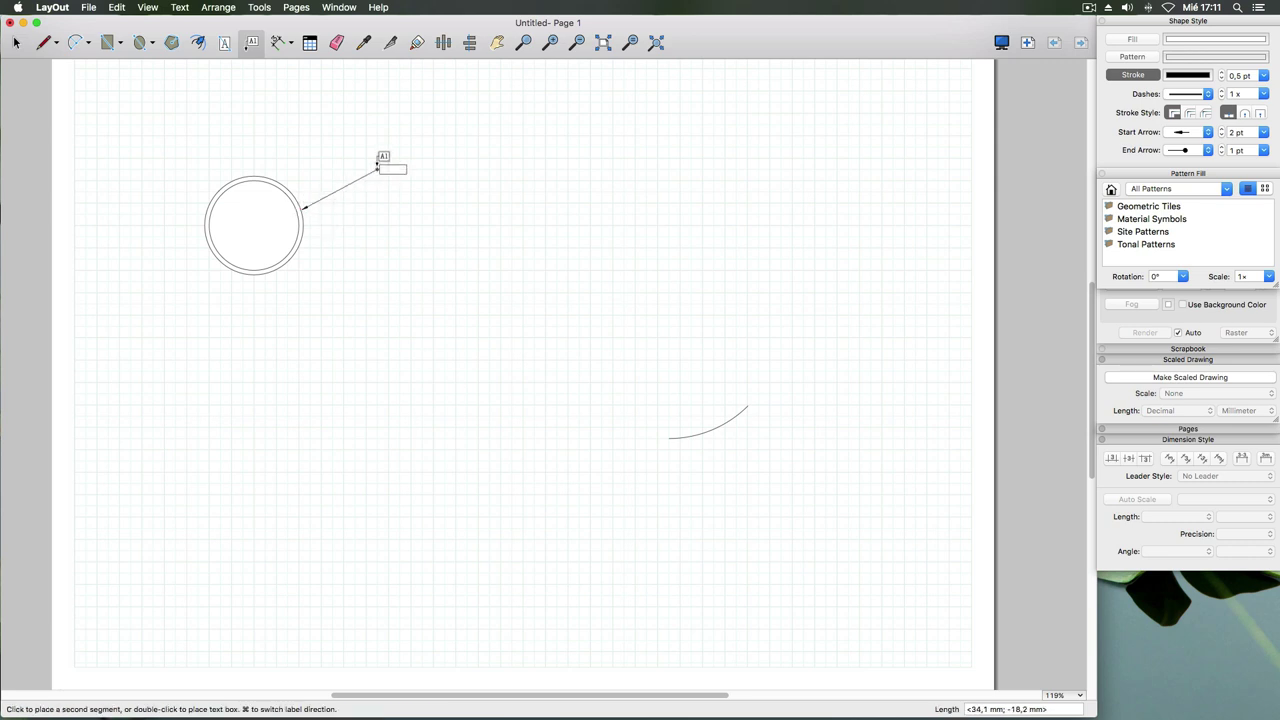
pyautogui.click(377, 167)
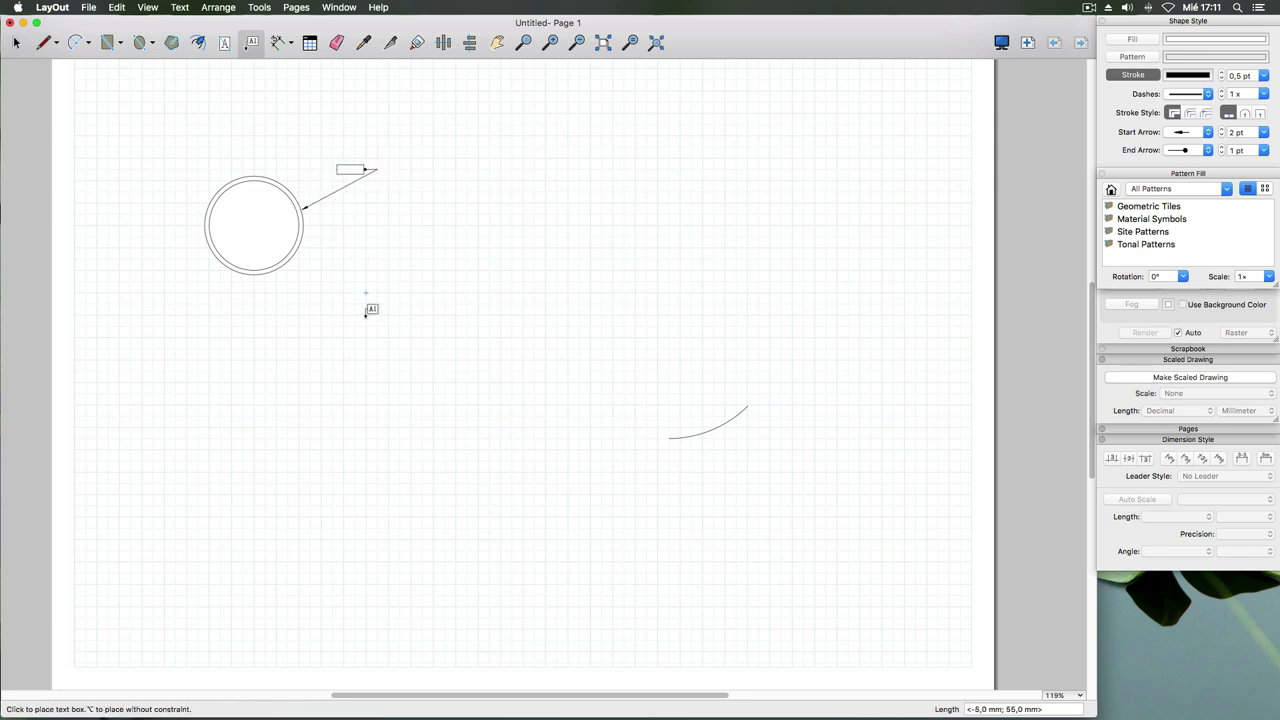
pyautogui.click(405, 195)
# - Replace the label's placeholder text with 'circulo' and select the label
pyautogui.doubleClick(439, 171)
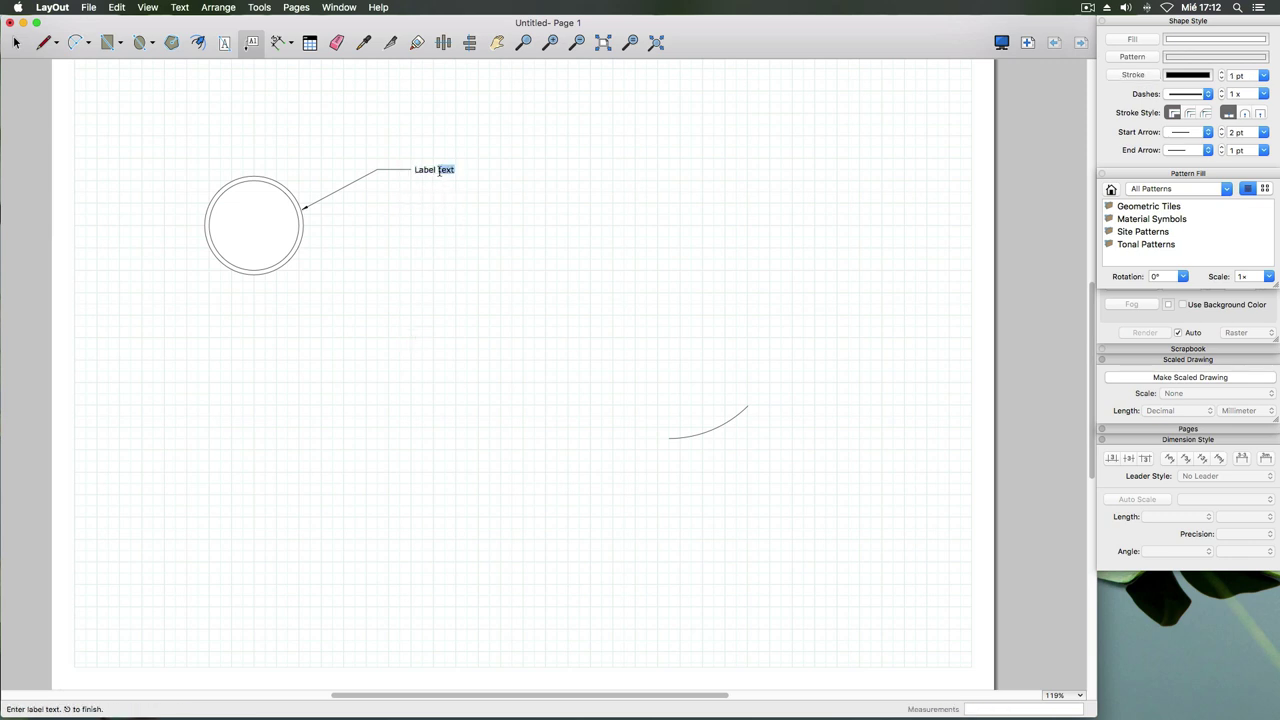
pyautogui.moveTo(455, 172); pyautogui.dragTo(414, 171)
pyautogui.write('d')
pyautogui.click(16, 42)
pyautogui.click(423, 176)
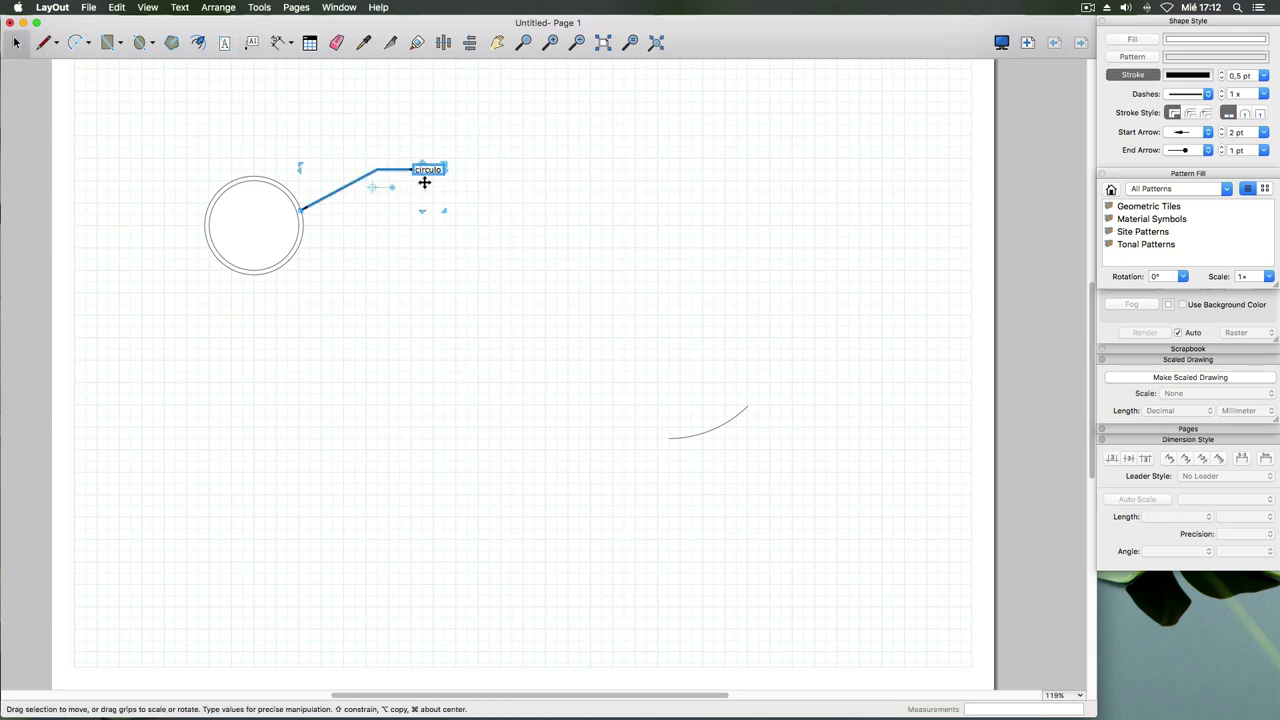
pyautogui.click(297, 9)
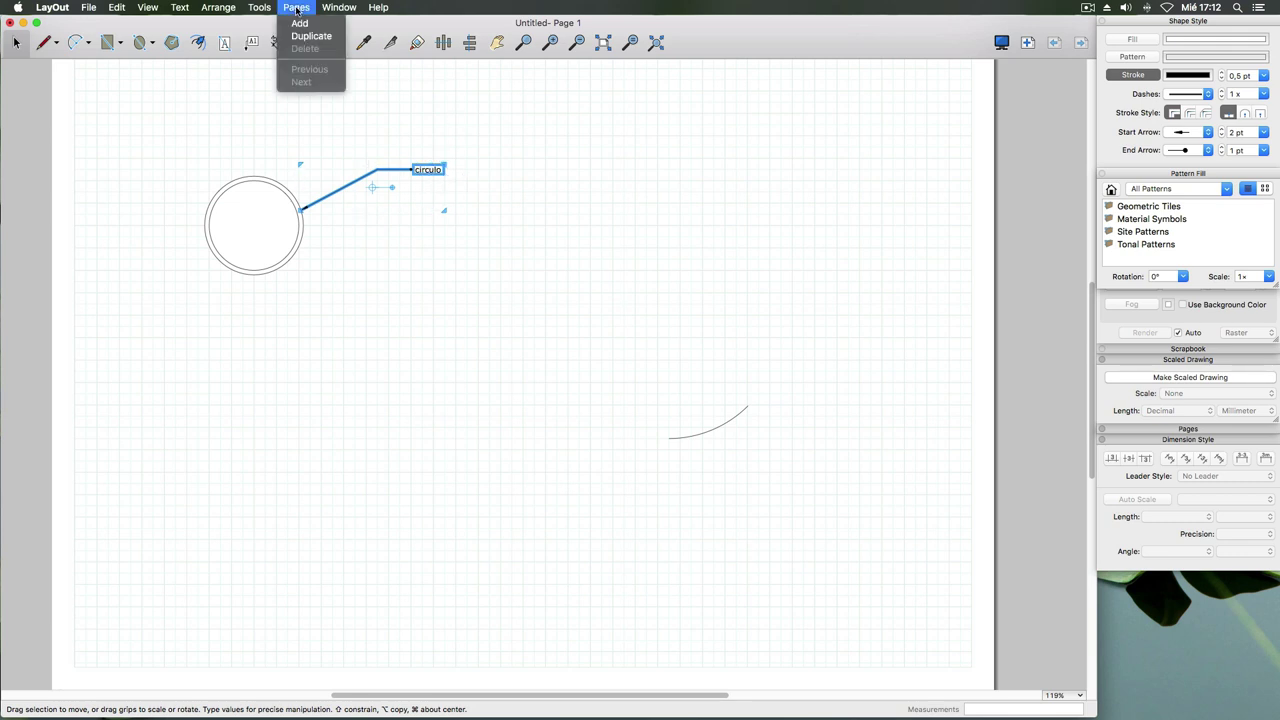
# - Make the circulo label text 18 pt and red
pyautogui.click(368, 238)
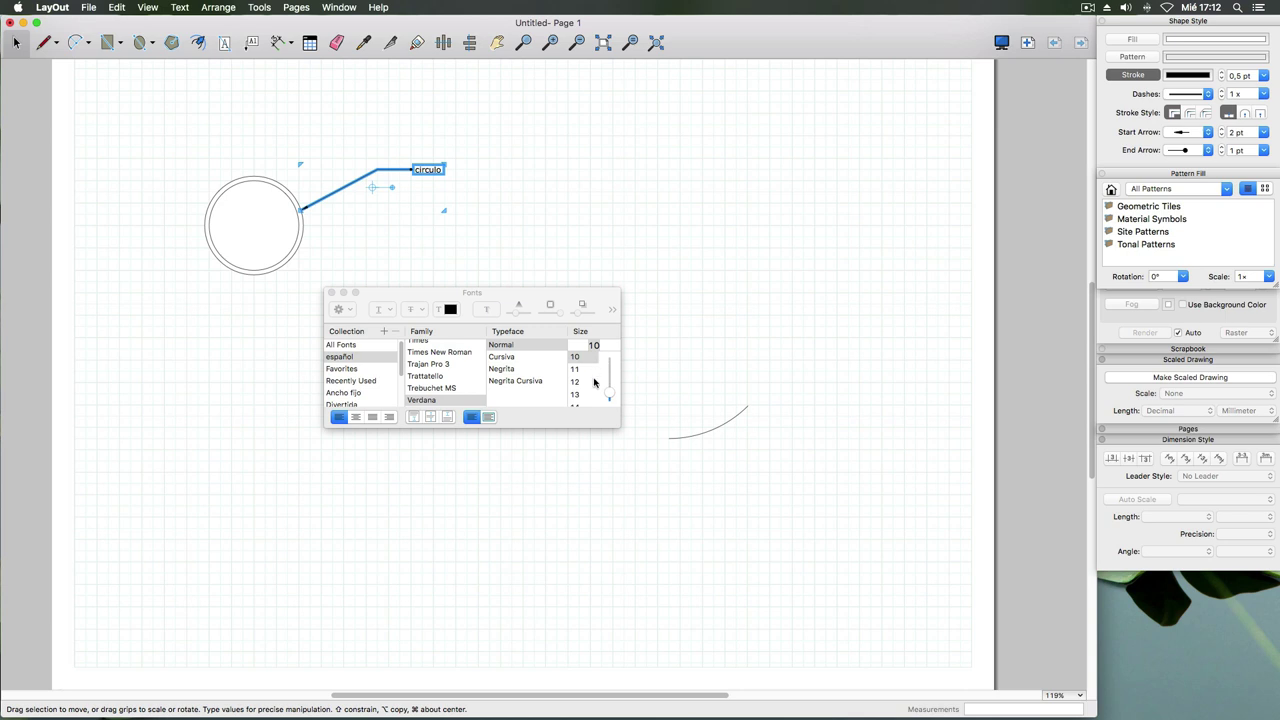
pyautogui.scroll(-2, 590, 397)
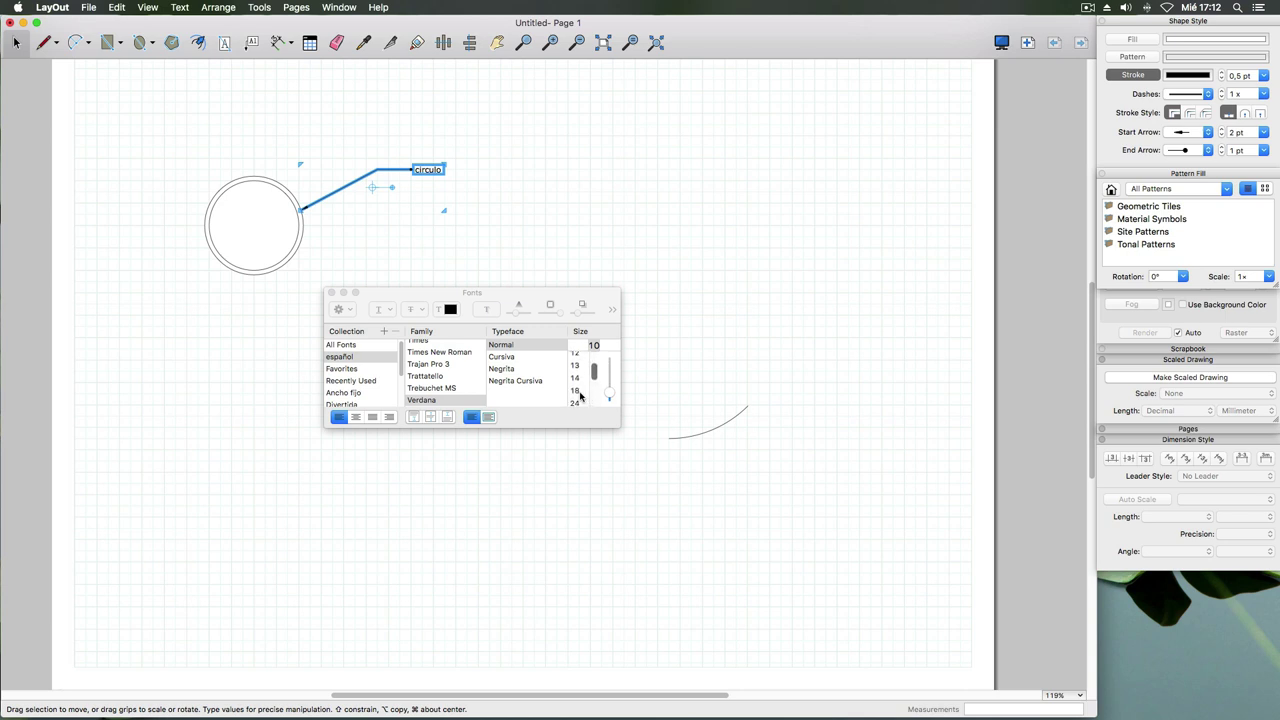
pyautogui.click(577, 395)
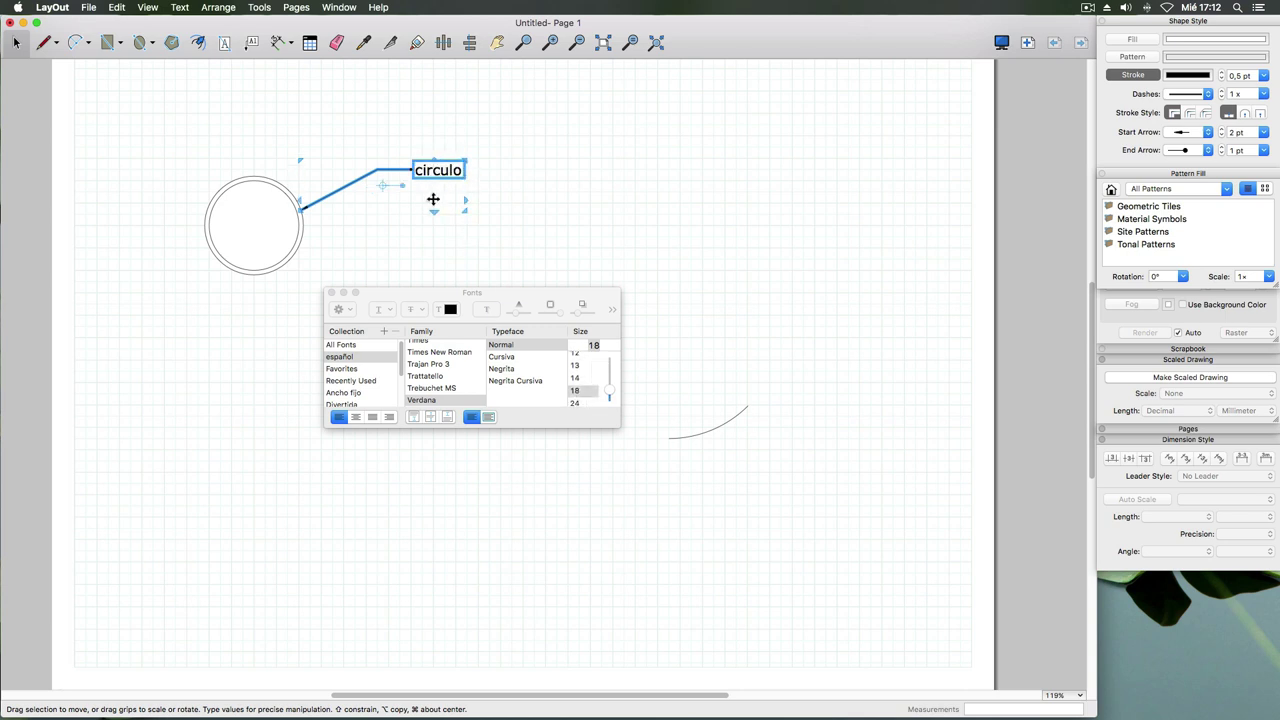
pyautogui.click(450, 311)
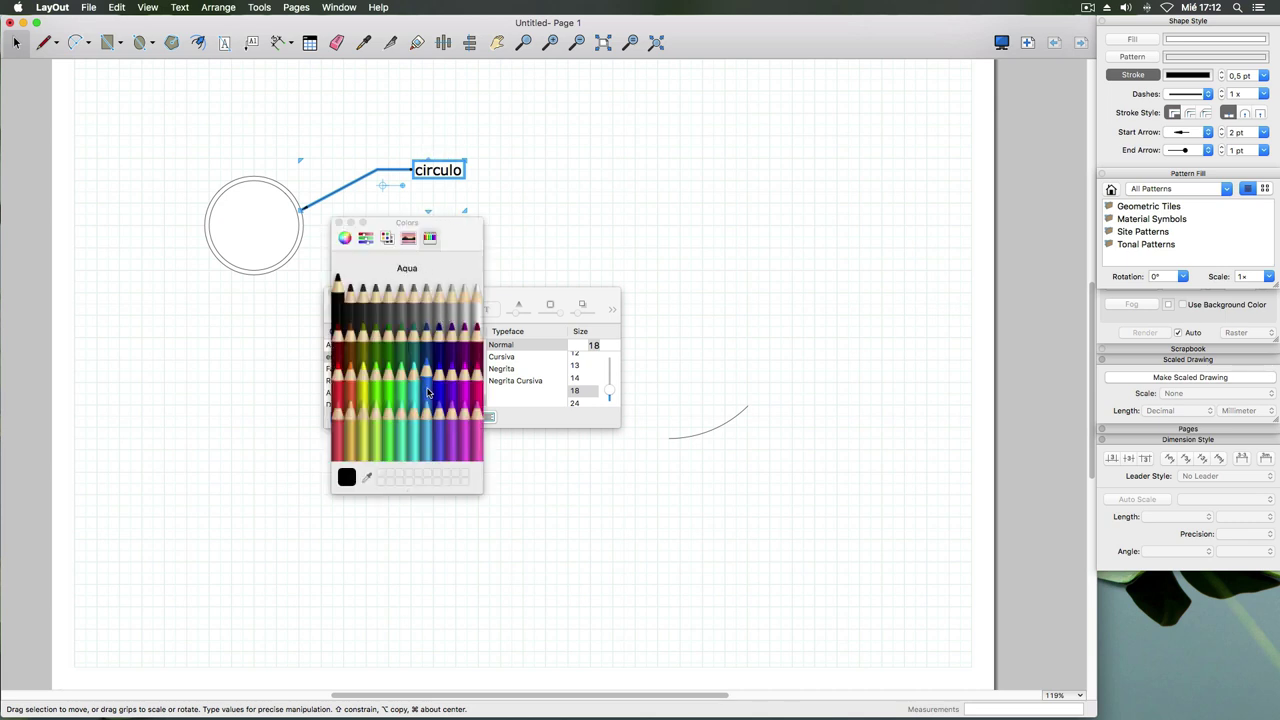
pyautogui.click(428, 392)
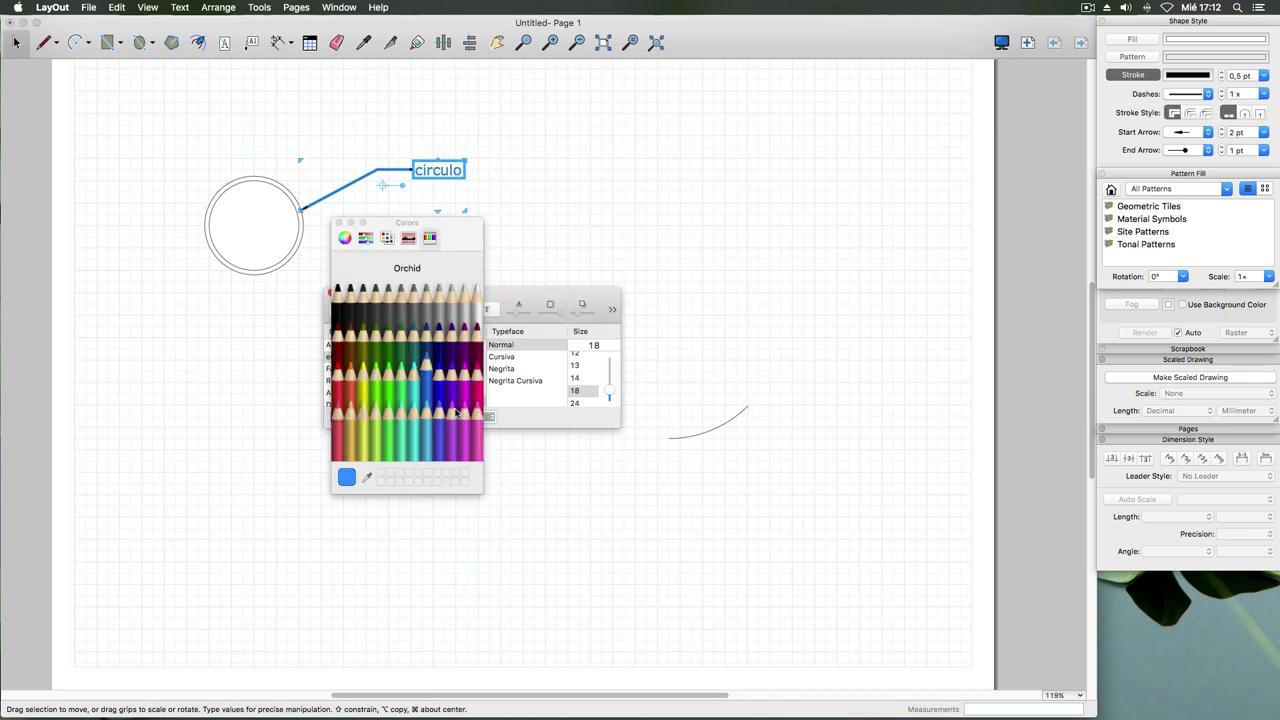
pyautogui.click(342, 372)
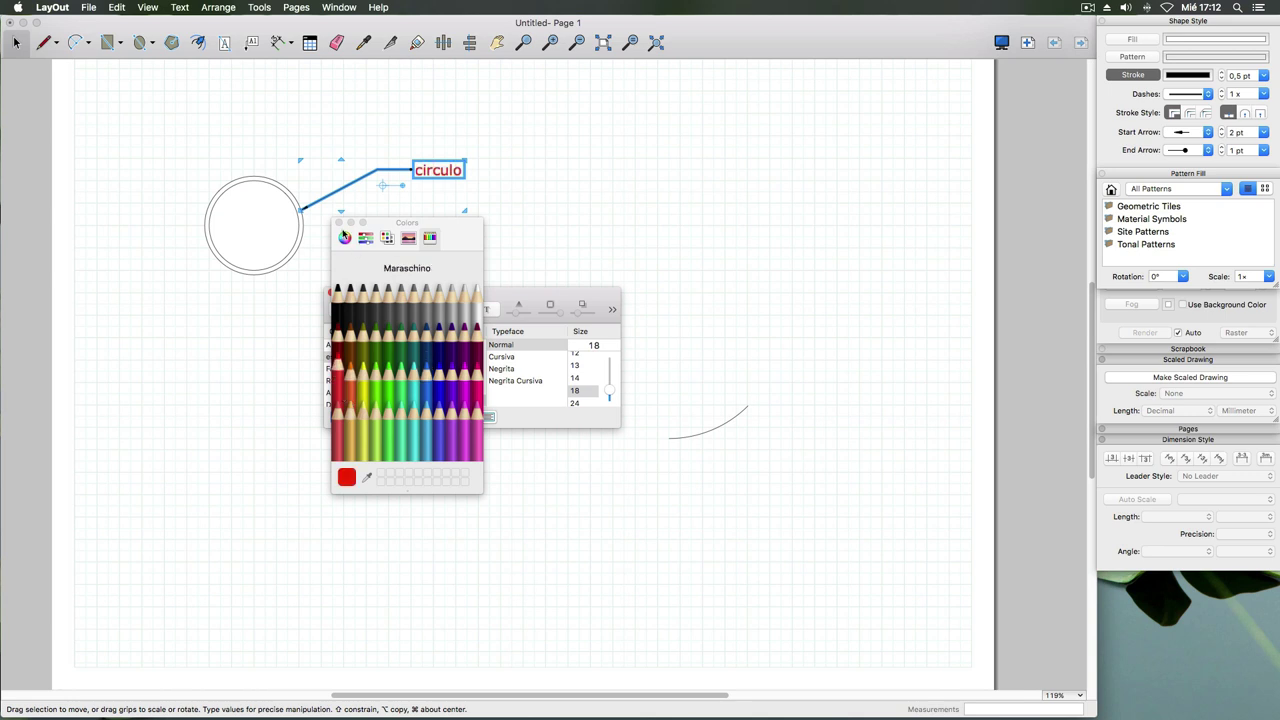
# - Close the Colors and Fonts panels and deselect the circulo label
pyautogui.click(338, 222)
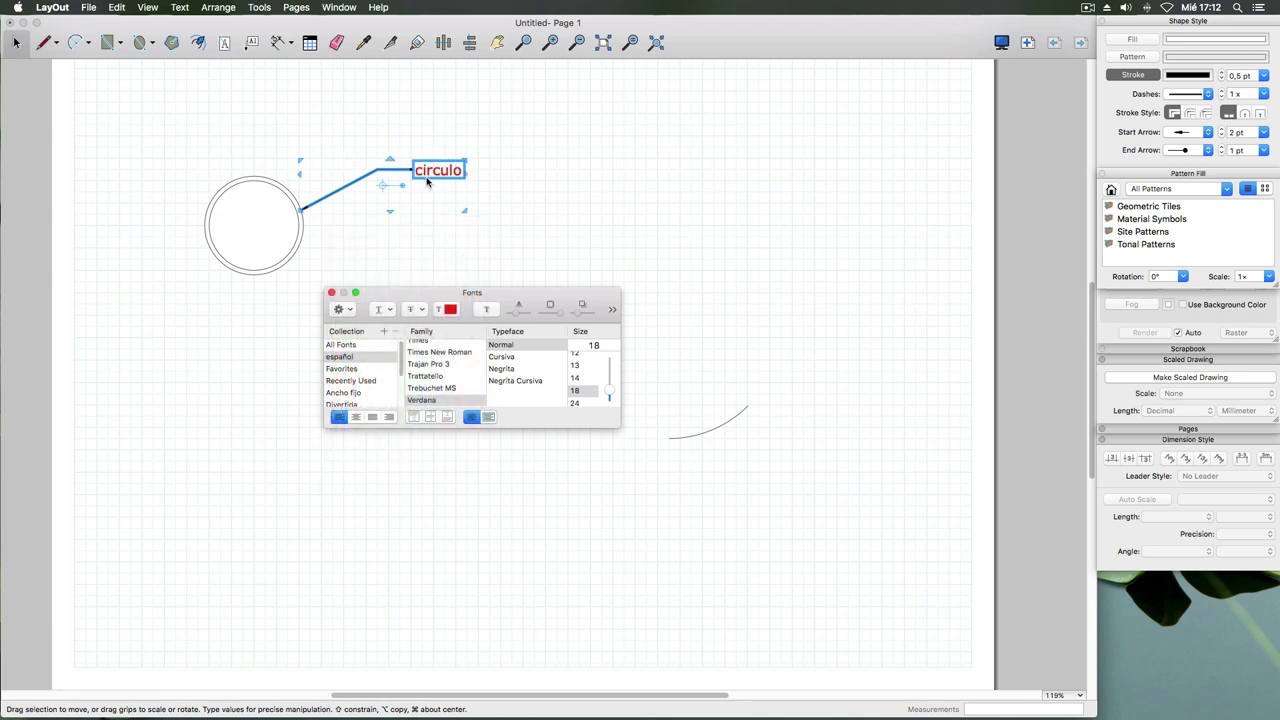
pyautogui.click(332, 292)
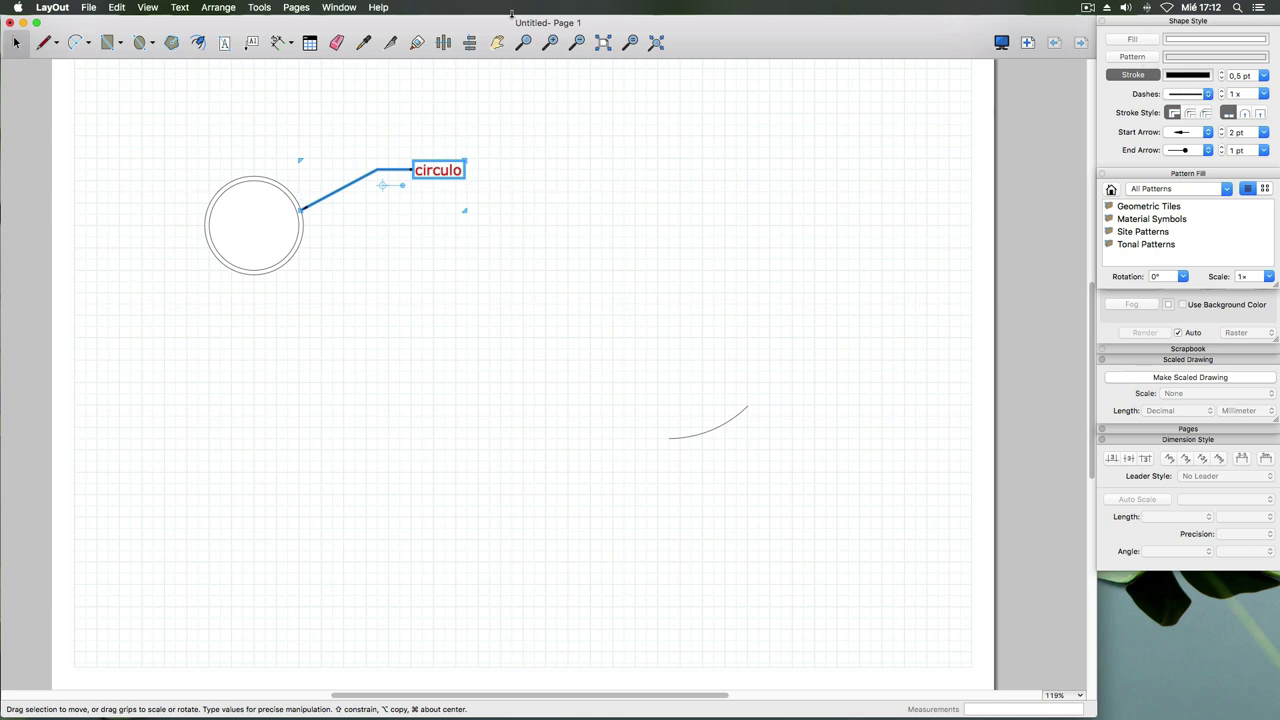
pyautogui.click(340, 8)
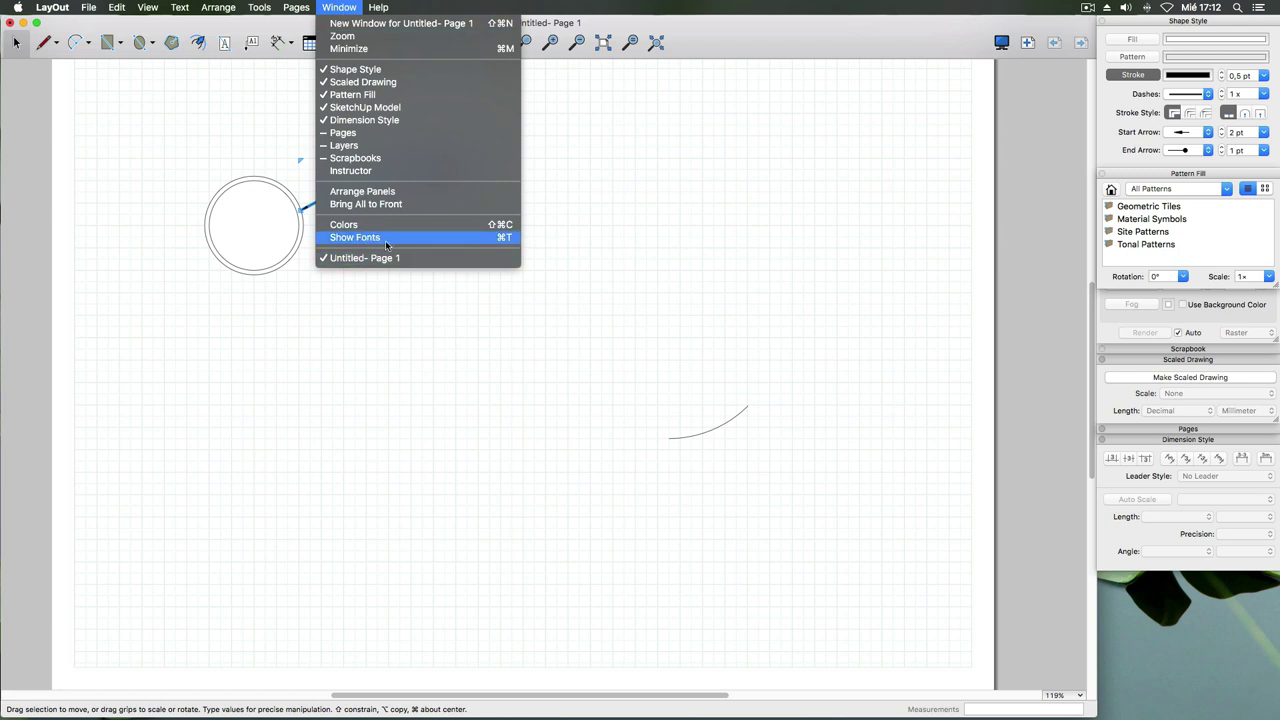
pyautogui.click(595, 267)
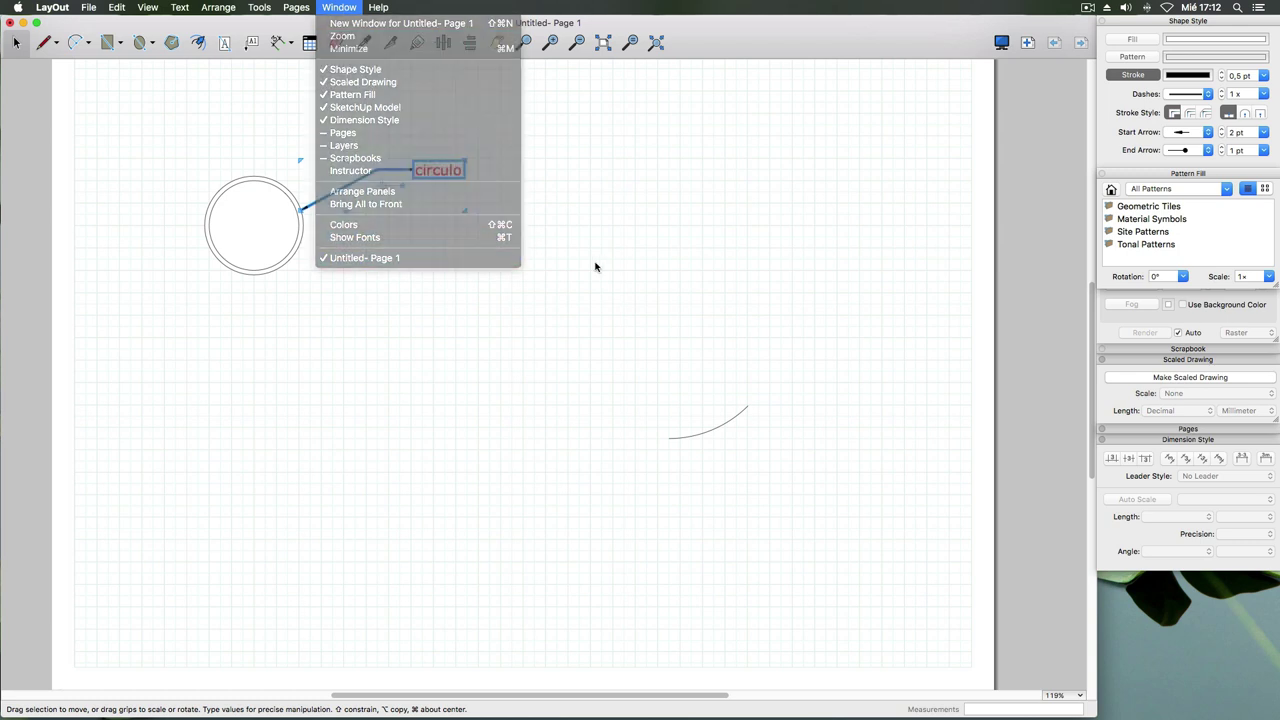
pyautogui.click(523, 255)
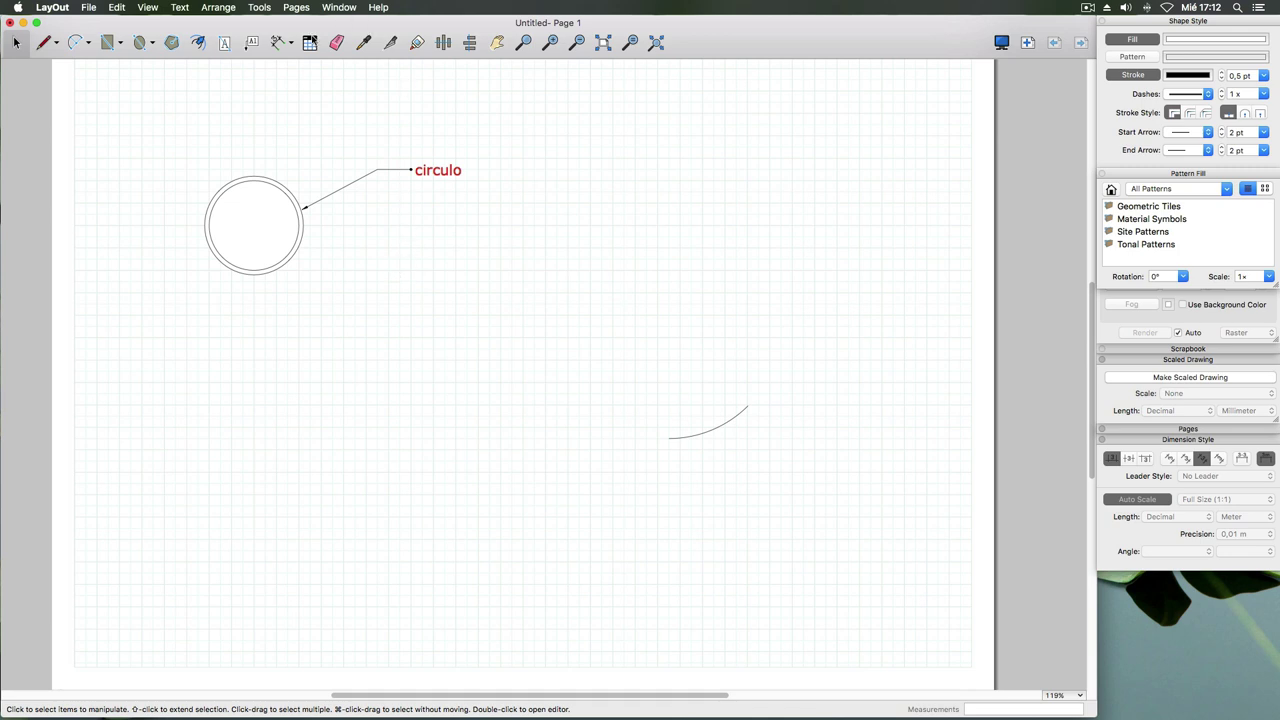
pyautogui.click(293, 46)
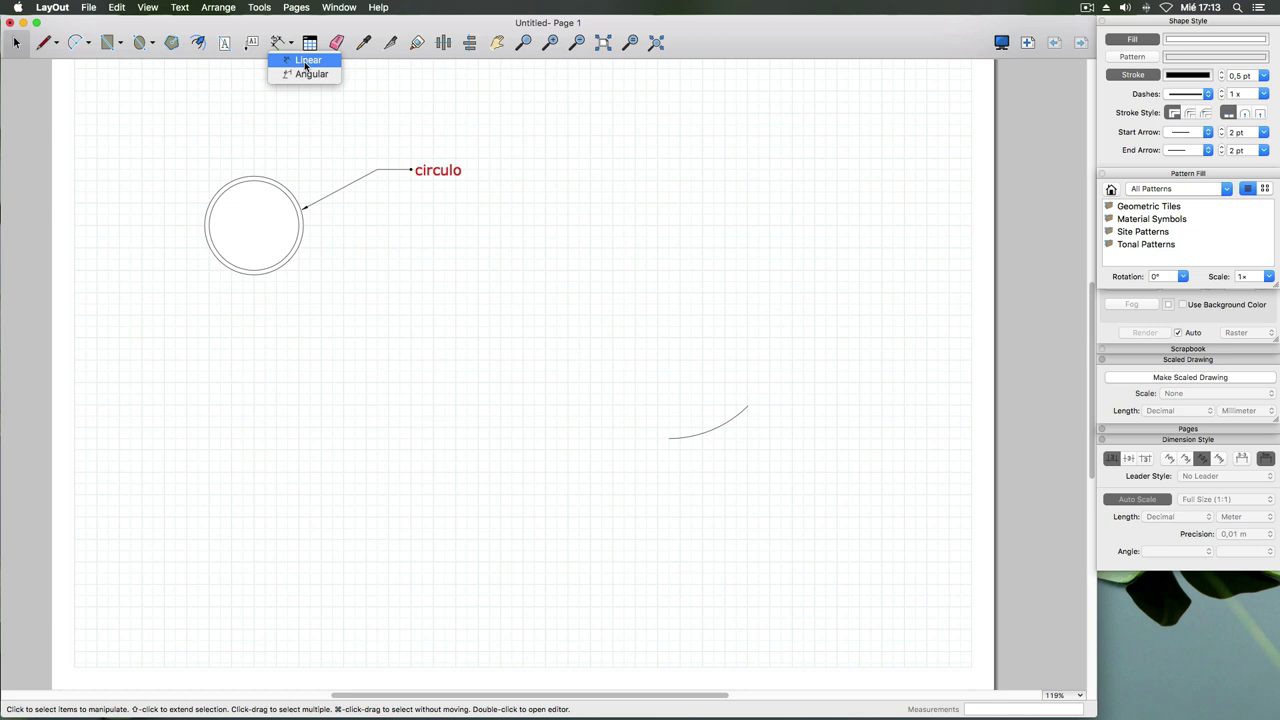
pyautogui.click(304, 78)
pyautogui.click(310, 64)
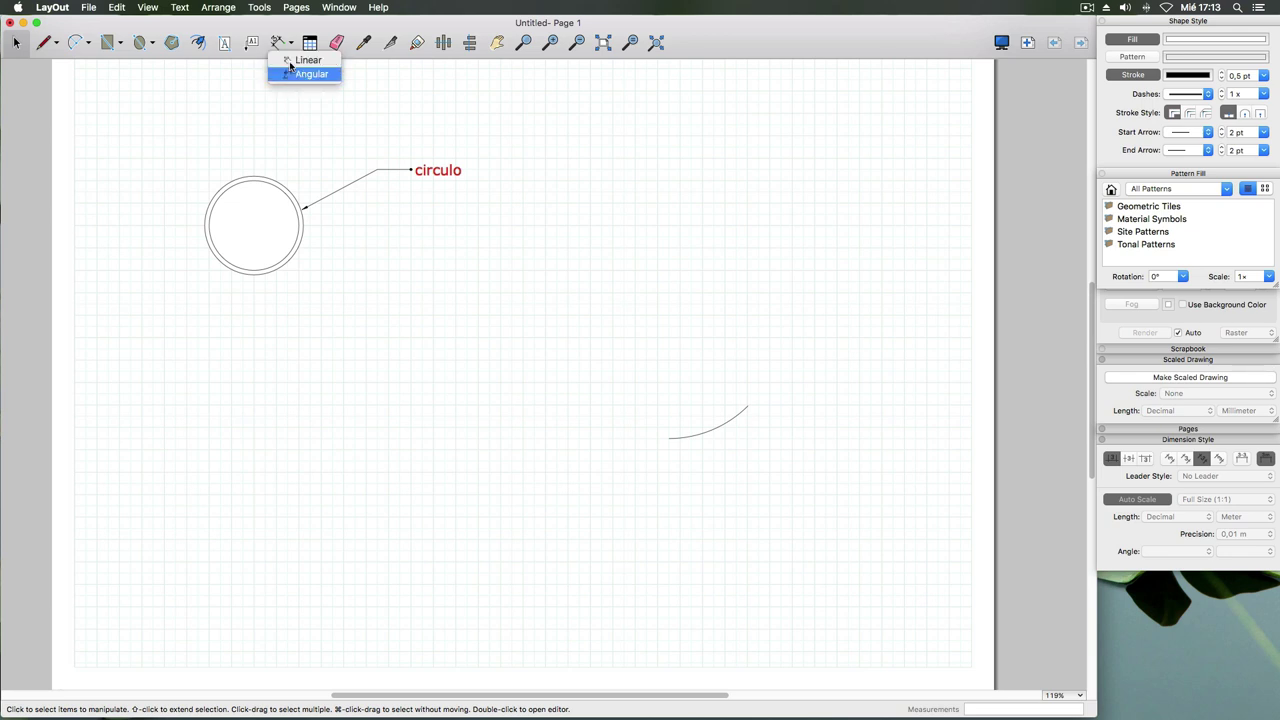
pyautogui.click(351, 28)
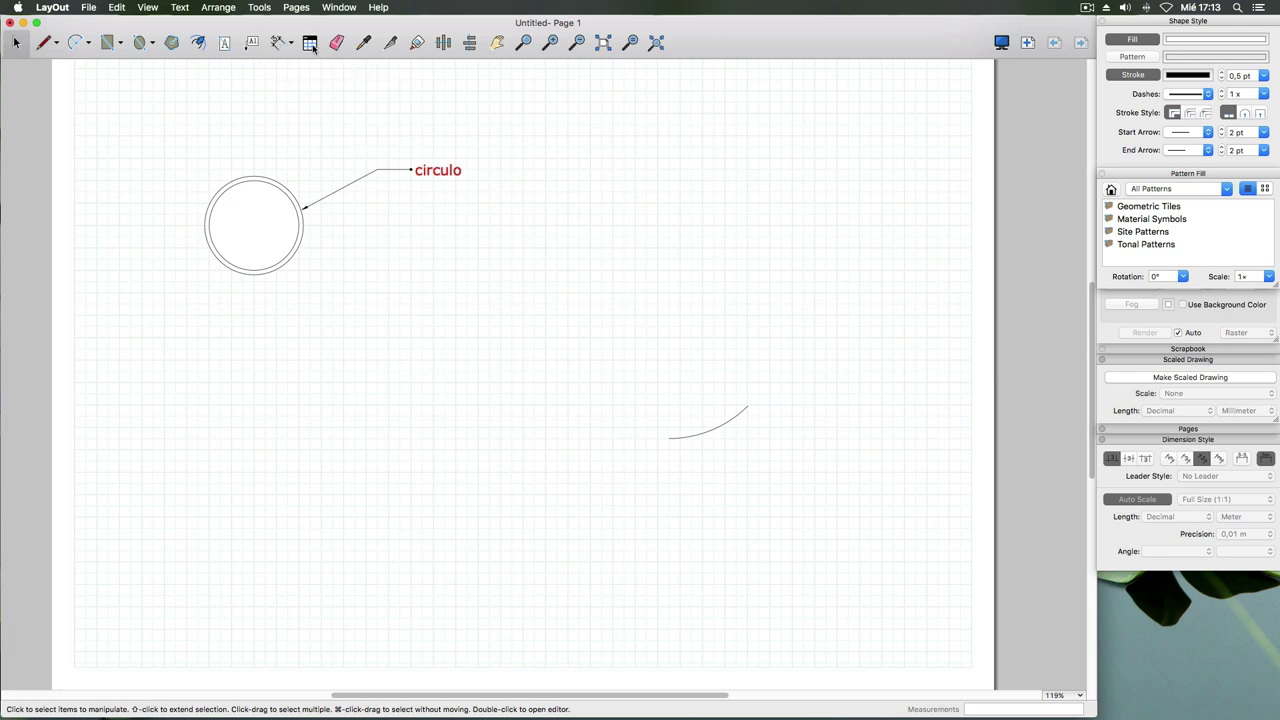
# - Draw a 10-column, 15-row table beside the circle, then delete it
pyautogui.click(311, 44)
pyautogui.click(433, 226)
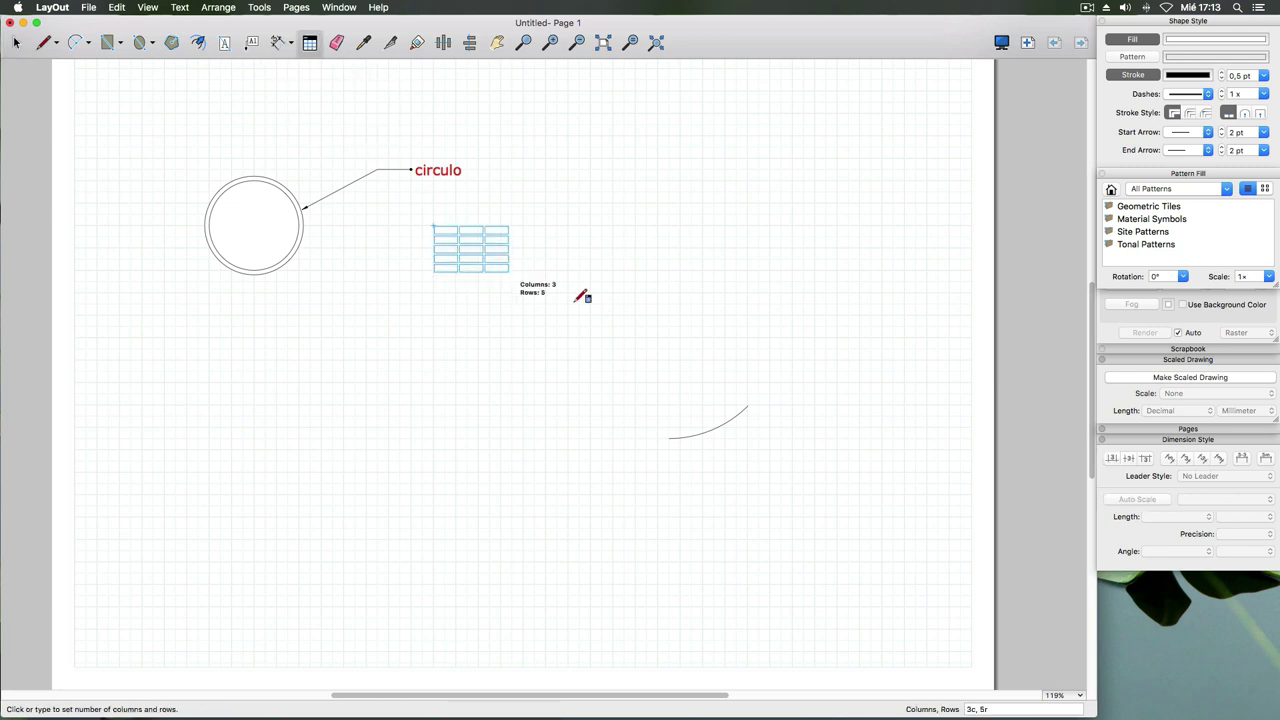
pyautogui.click(709, 384)
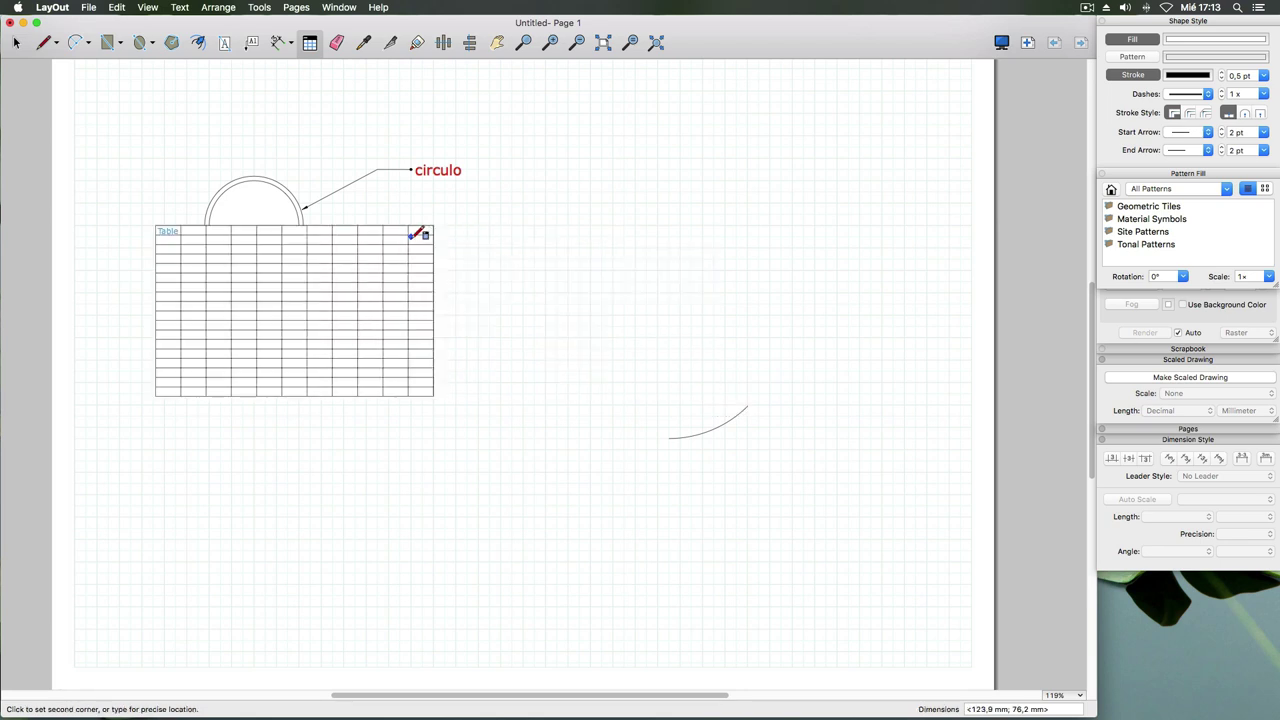
pyautogui.click(588, 287)
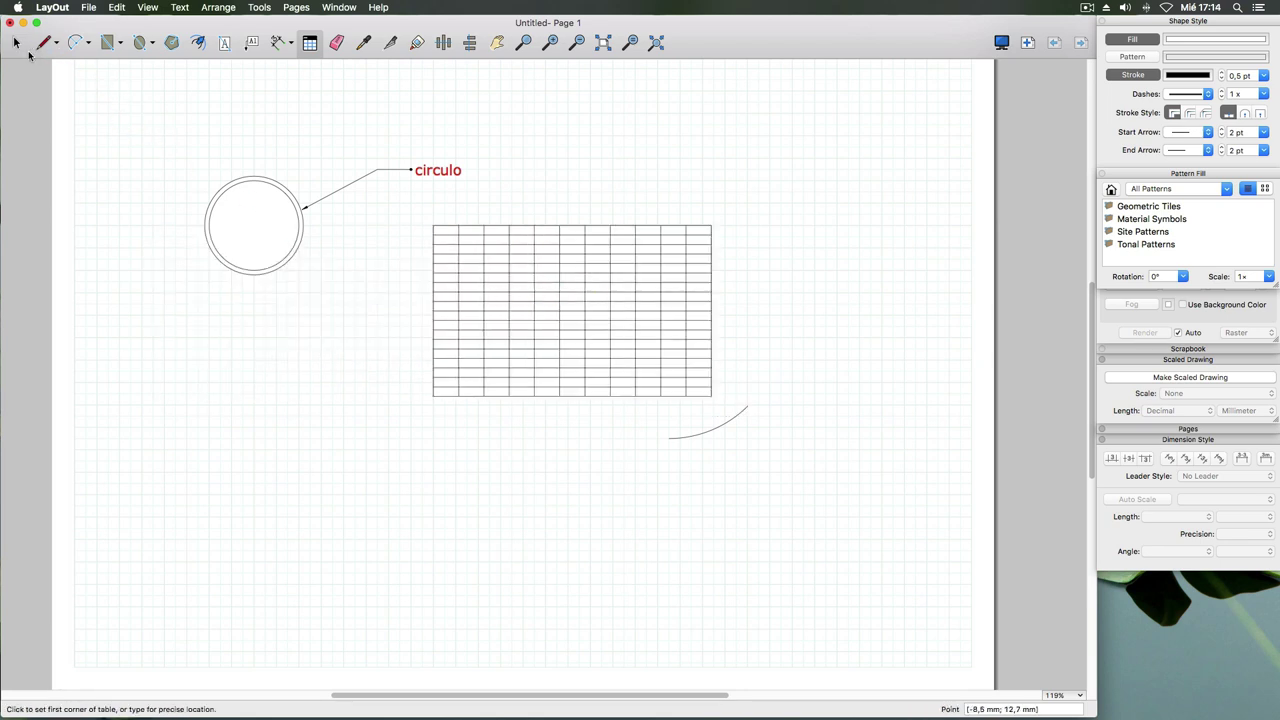
pyautogui.click(15, 43)
pyautogui.click(487, 268)
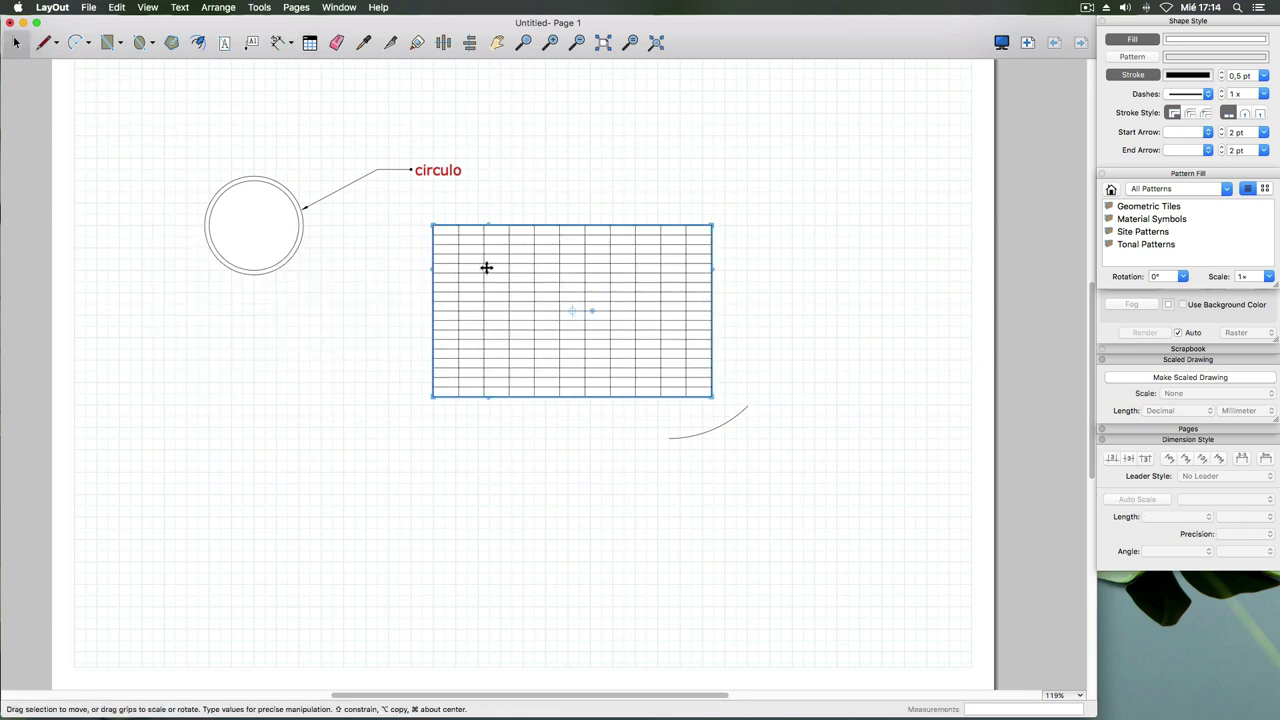
pyautogui.press('Delete')
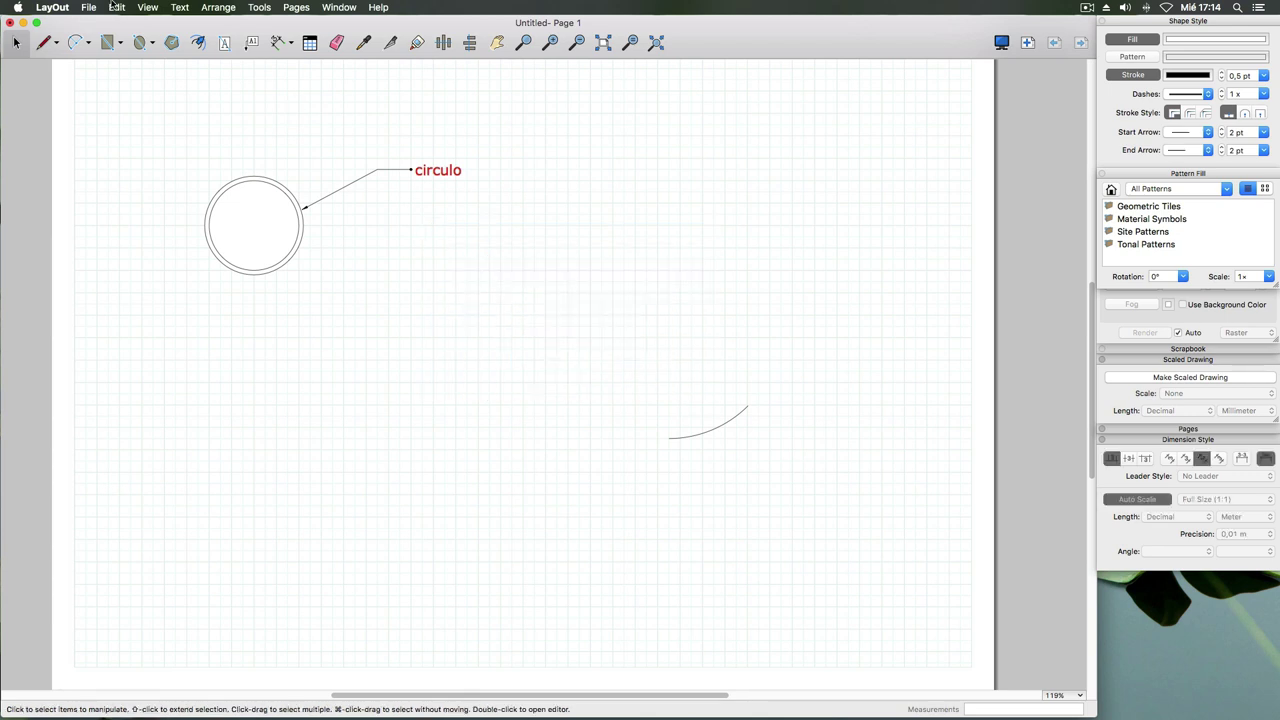
# - Draw a six-column, eleven-row table stretched across the page below the circle
pyautogui.click(310, 42)
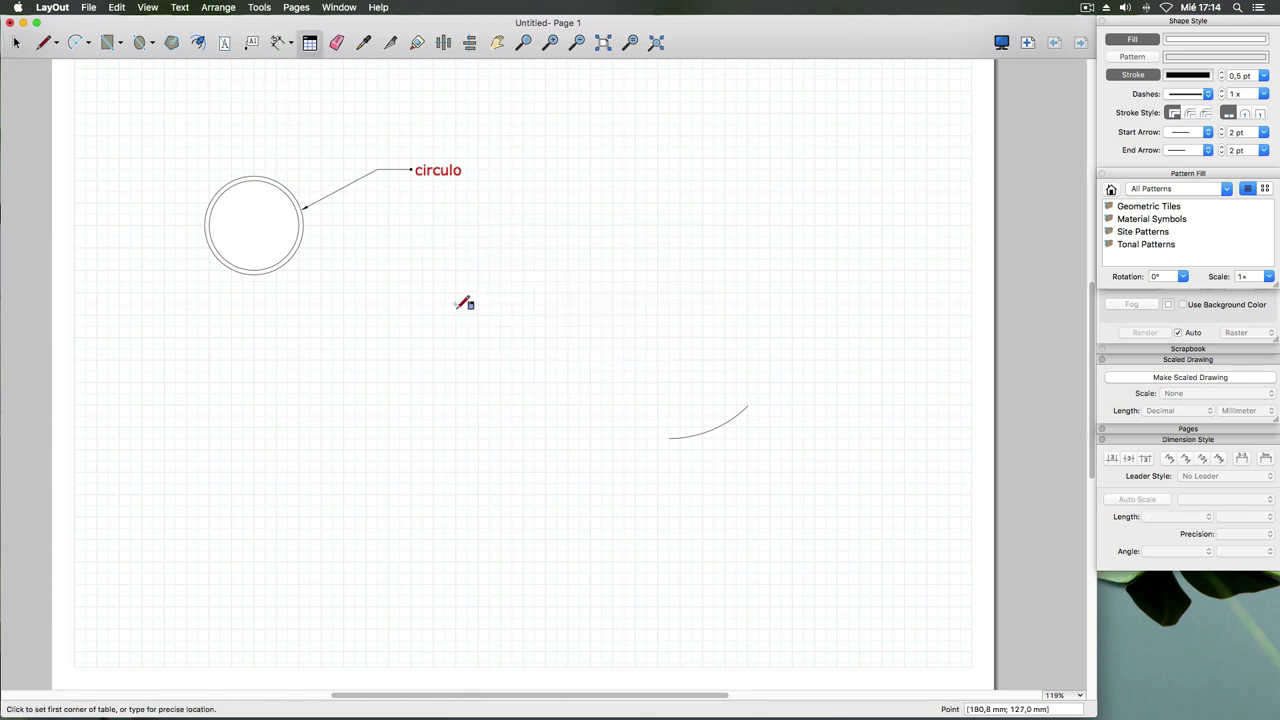
pyautogui.click(355, 316)
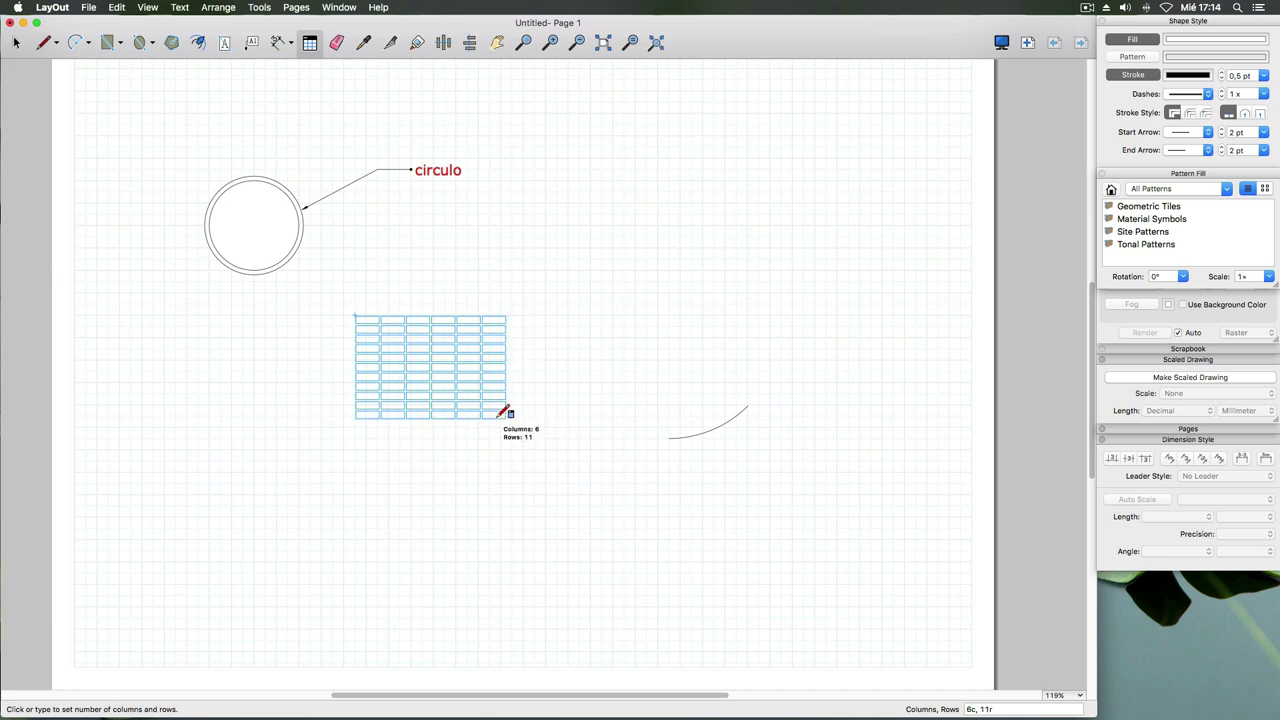
pyautogui.click(500, 416)
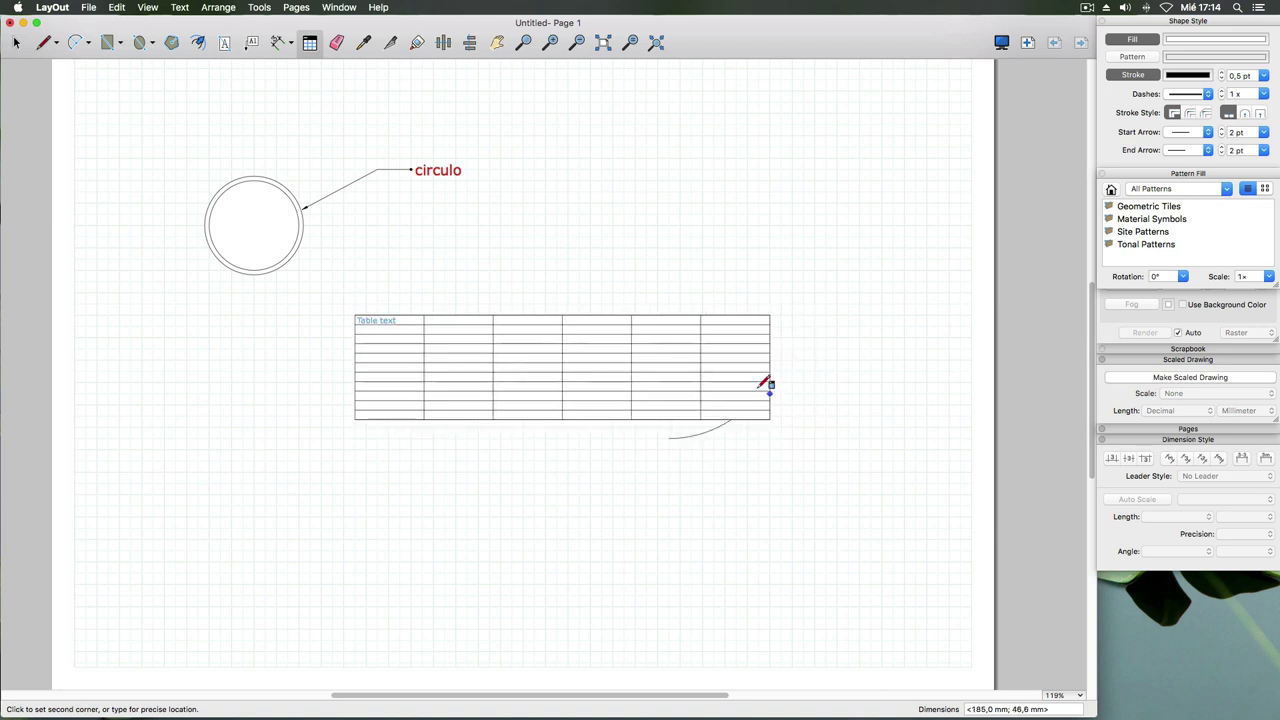
pyautogui.click(837, 331)
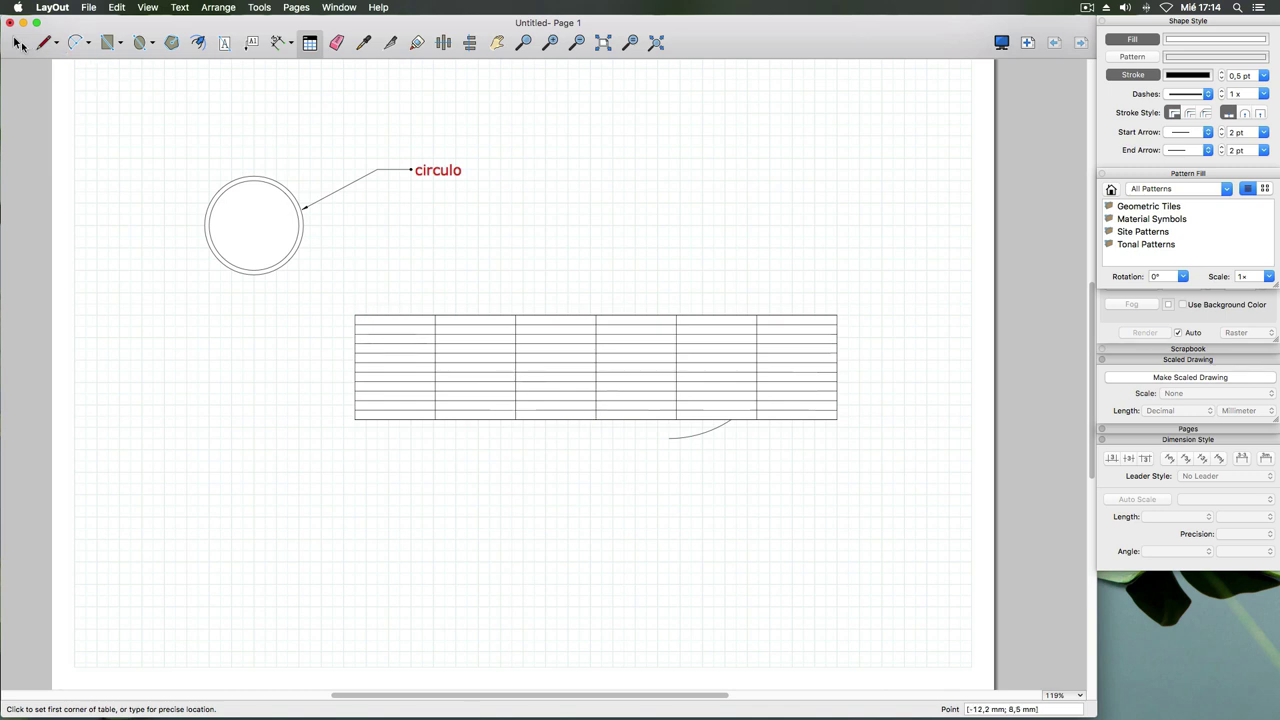
# - Enter filler text 'fjsdlkfjsdlkfjlsdk' in the table's first cell
pyautogui.click(16, 43)
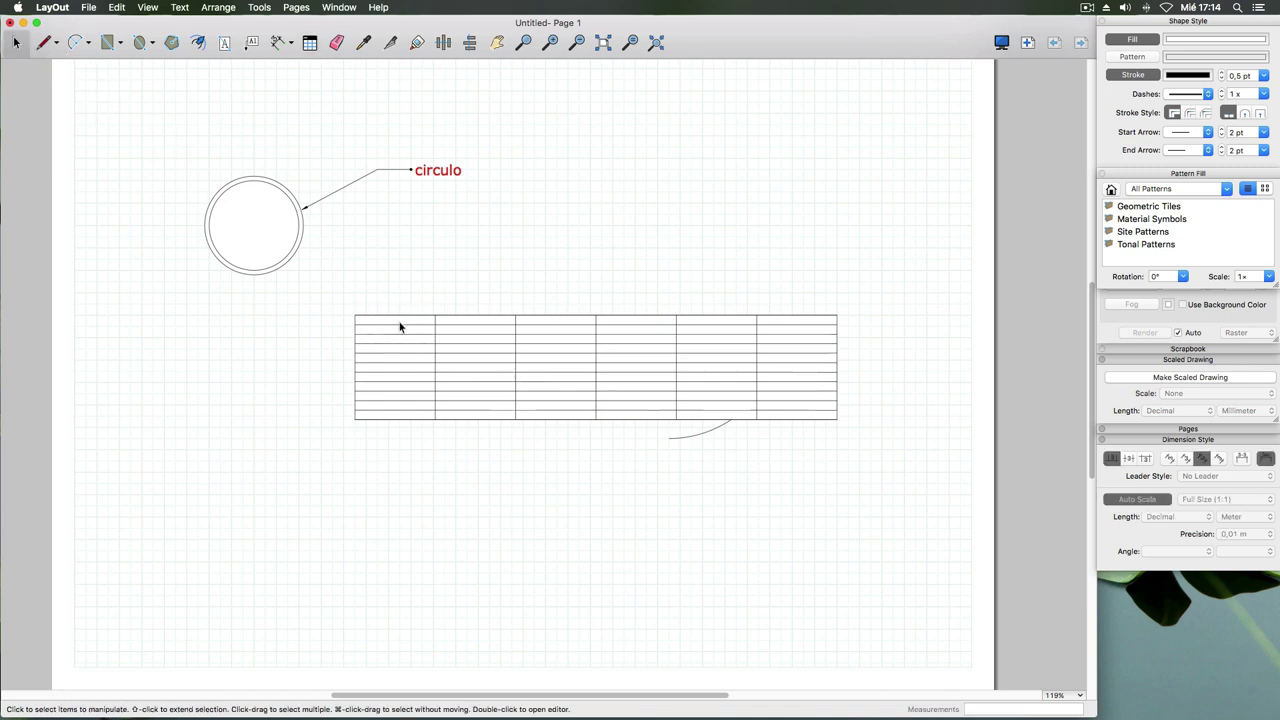
pyautogui.click(395, 322)
pyautogui.doubleClick(390, 318)
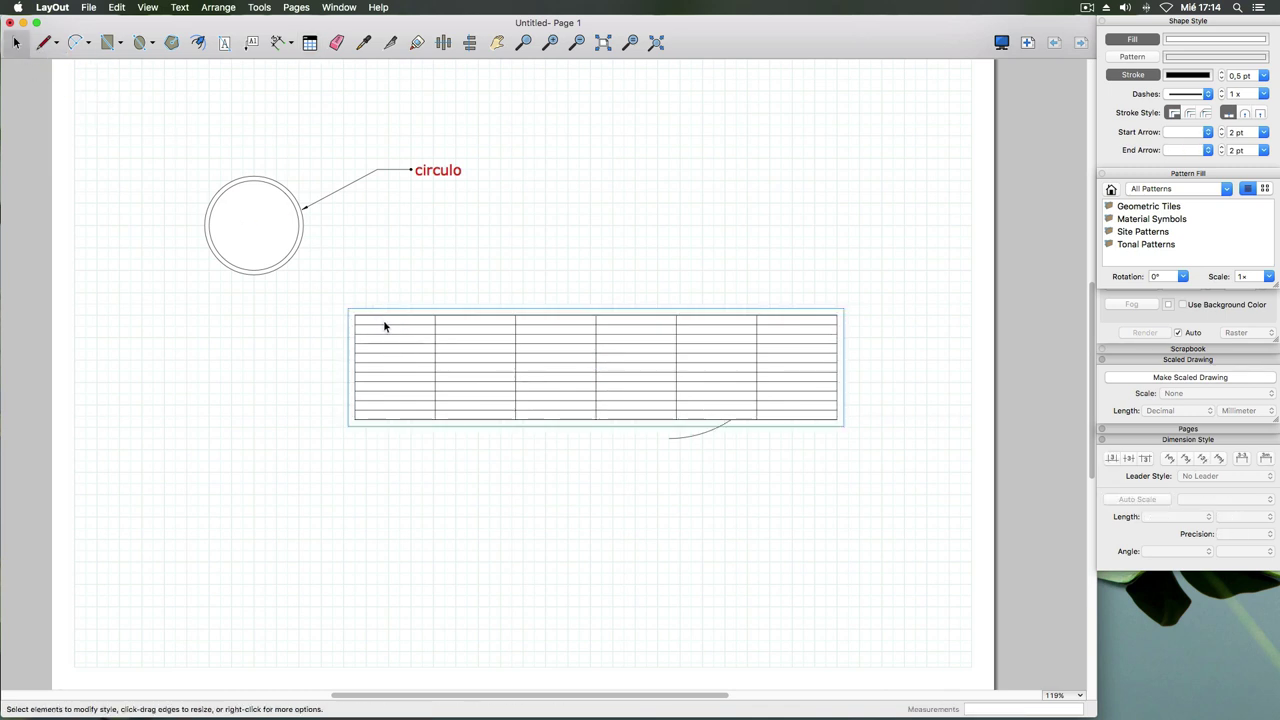
pyautogui.doubleClick(394, 320)
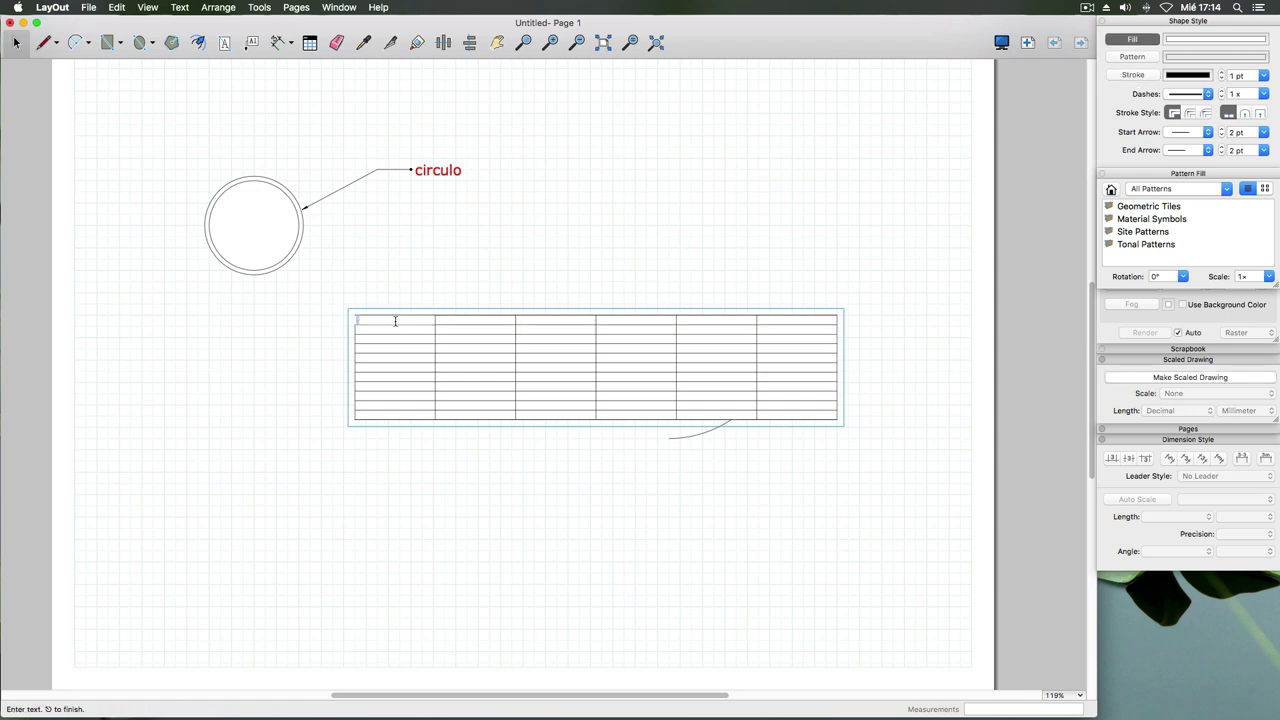
pyautogui.write('fjsdlkfjsdlkf')
pyautogui.write('jlsdk')
pyautogui.press('Escape')
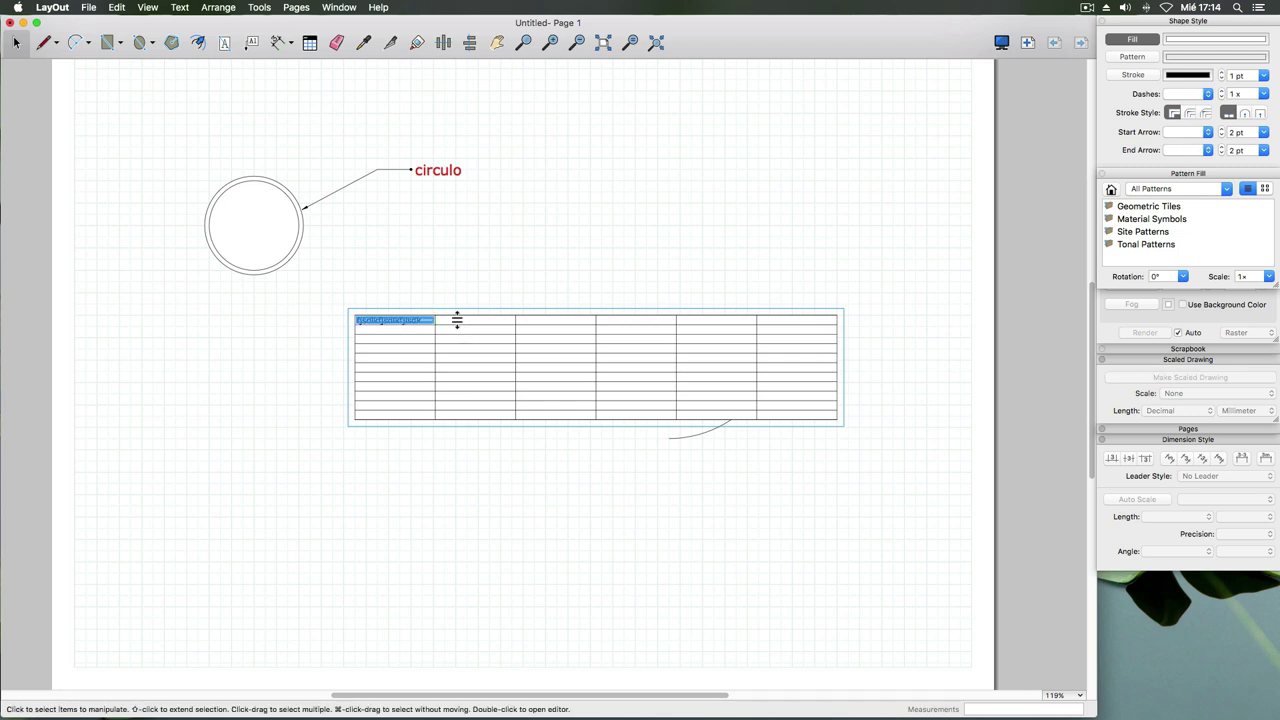
# - Fill the second and fifth top-row cells with 'fdsgdfgdf' and 'bvdfbvdfbdf', then reselect the table
pyautogui.doubleClick(457, 320)
pyautogui.write('fdsgdfgdf')
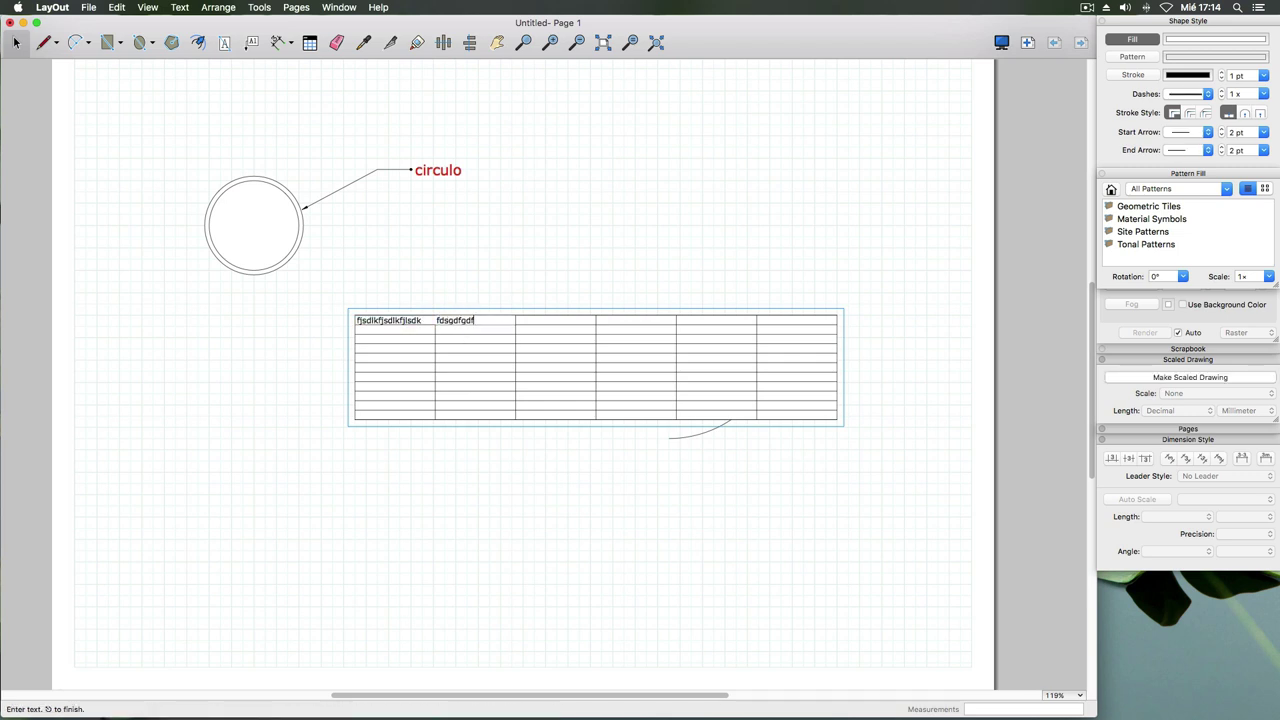
pyautogui.press('Tab')
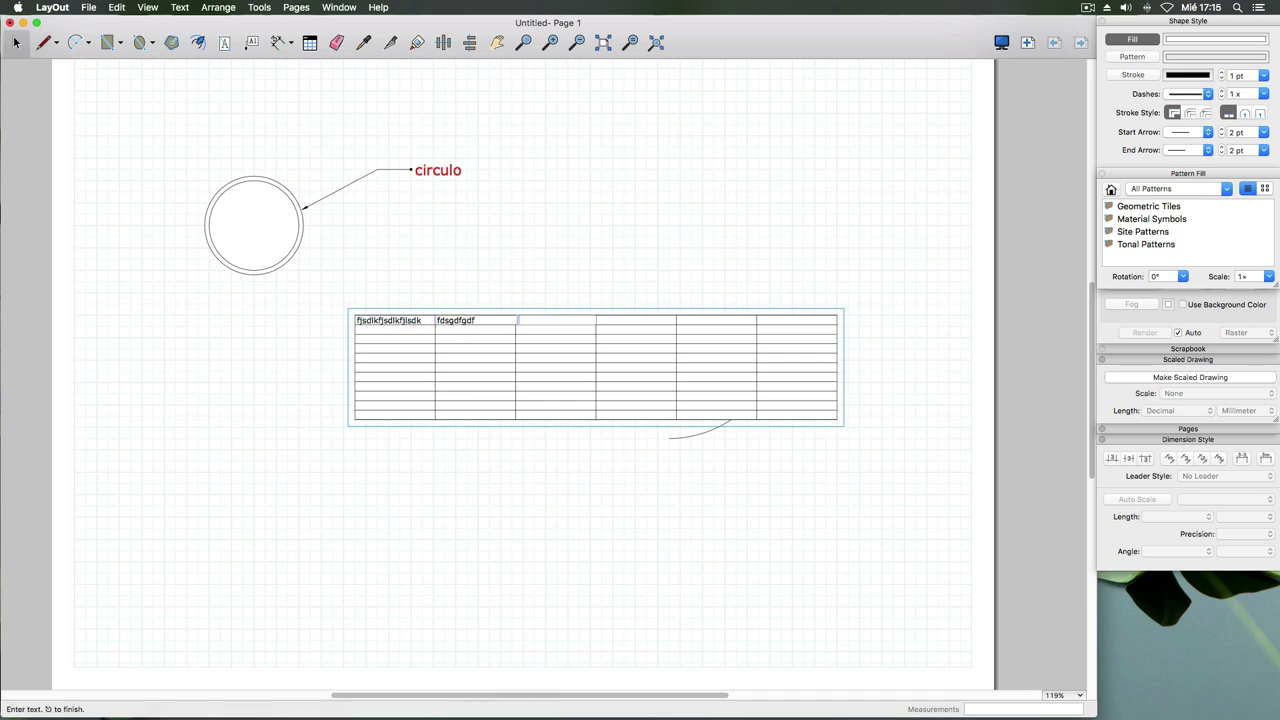
pyautogui.write('fsdfsdfds')
pyautogui.press('Tab')
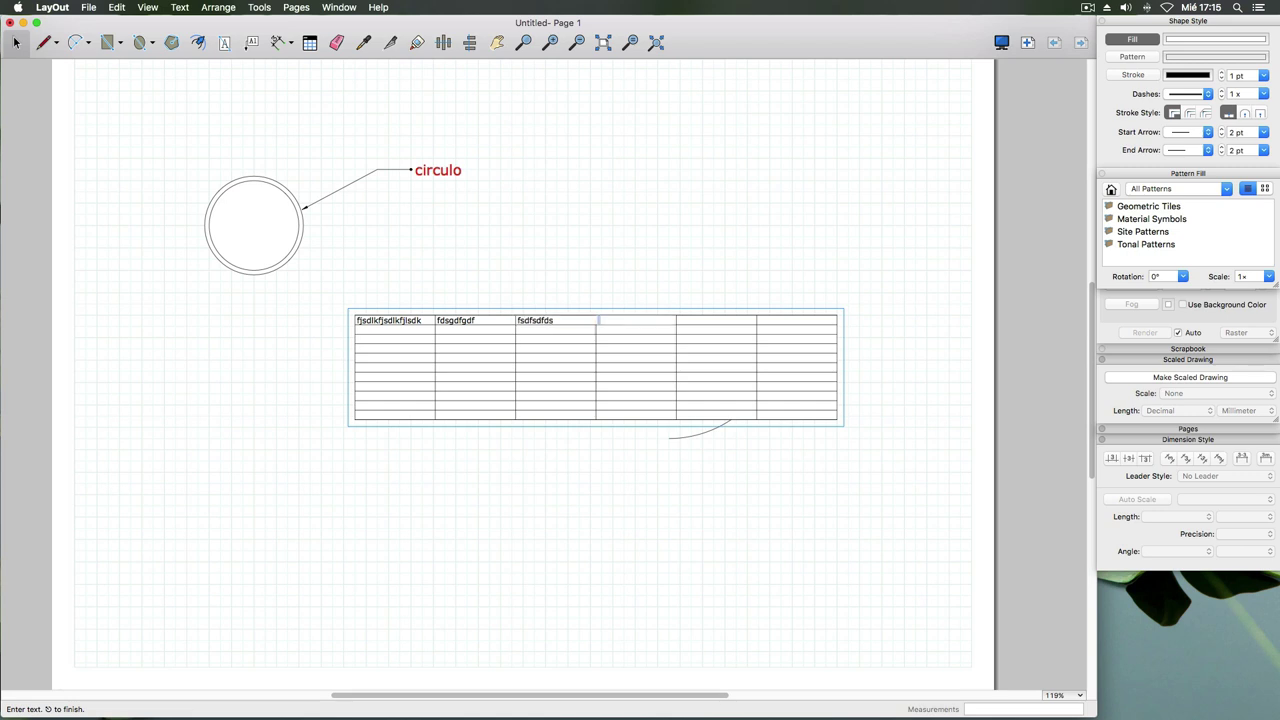
pyautogui.write('fdsfdsfsd')
pyautogui.press('Tab')
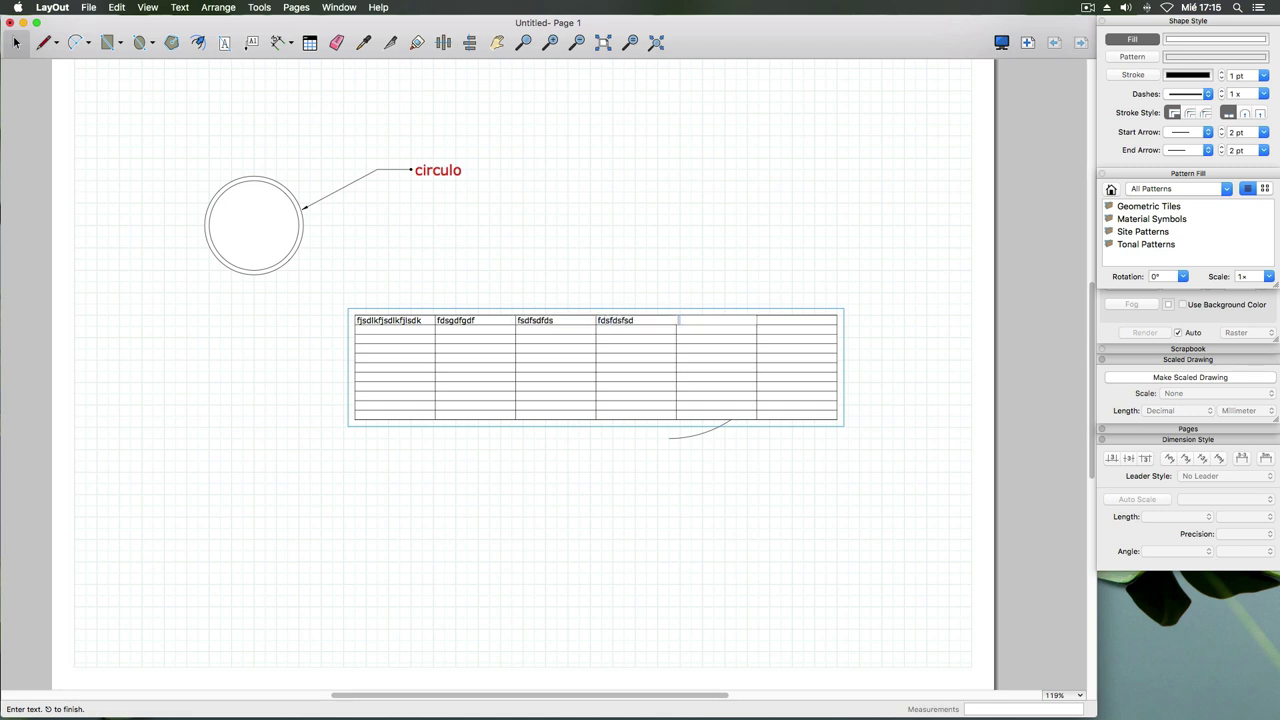
pyautogui.write('bvdfbvdfbdf')
pyautogui.click(201, 265)
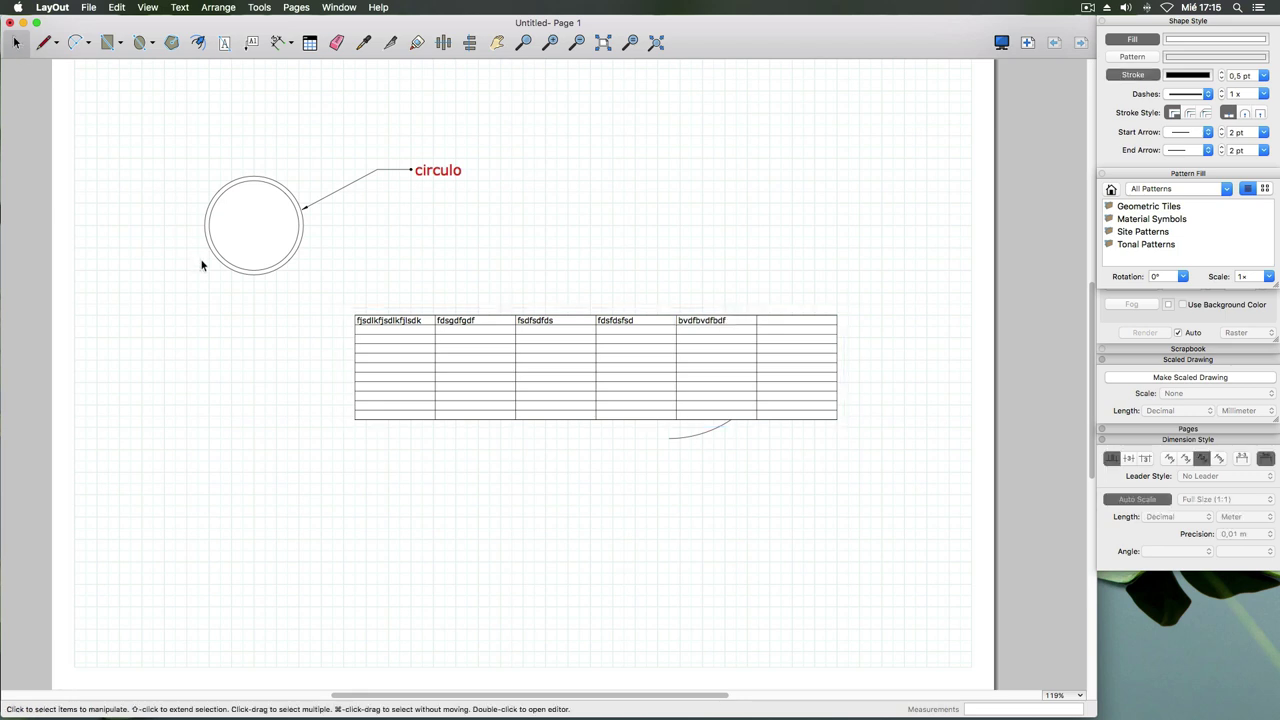
pyautogui.click(538, 328)
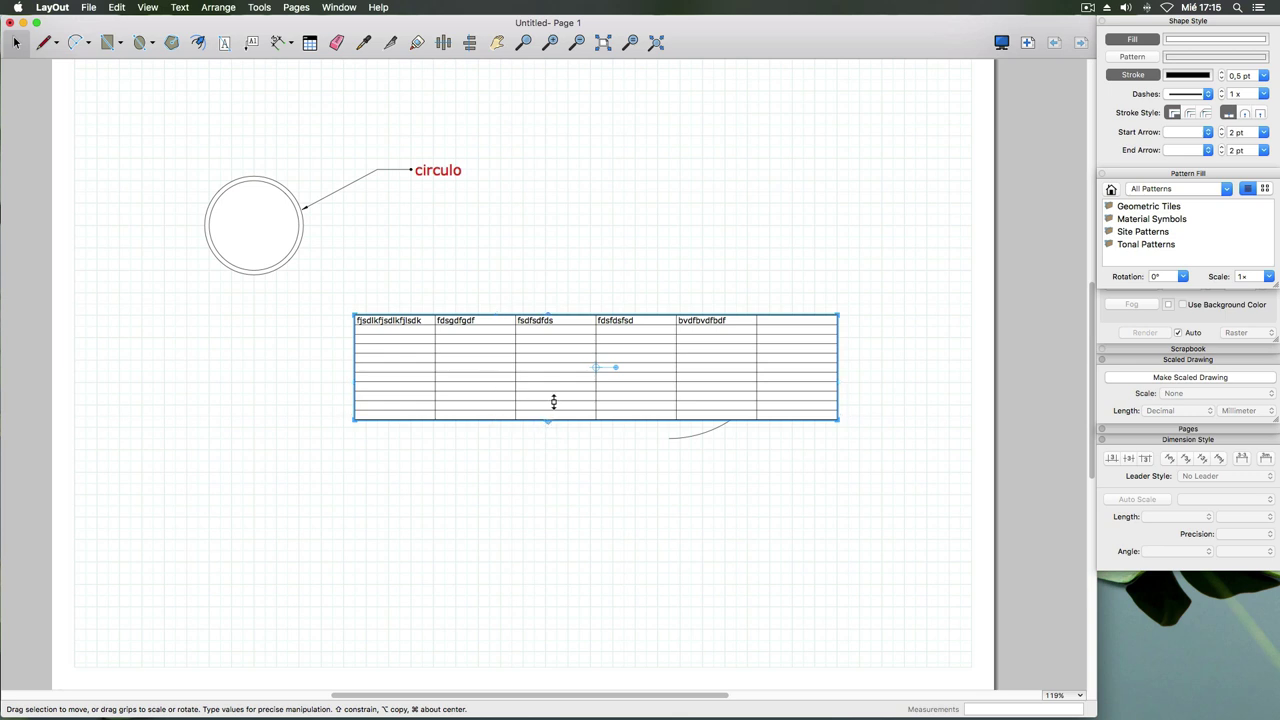
# - Drag the bottom border of the table's second row well down so that row becomes much taller
pyautogui.doubleClick(504, 345)
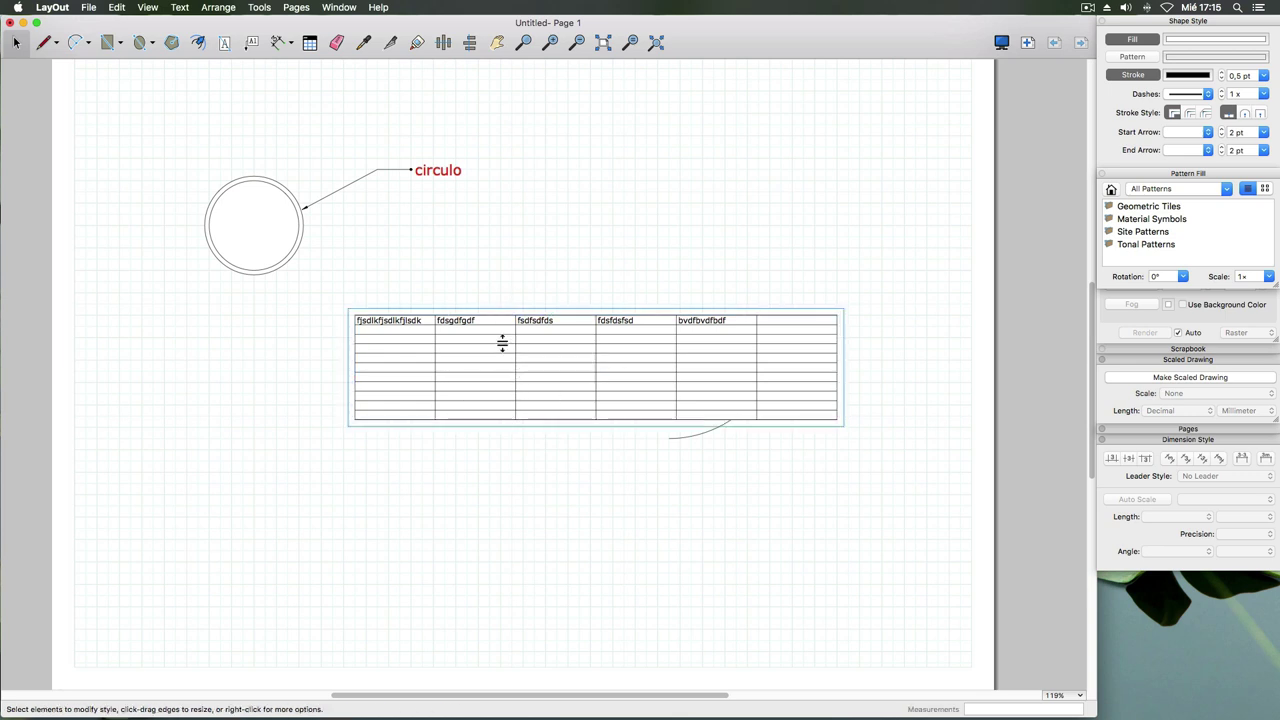
pyautogui.moveTo(502, 343); pyautogui.dragTo(500, 363)
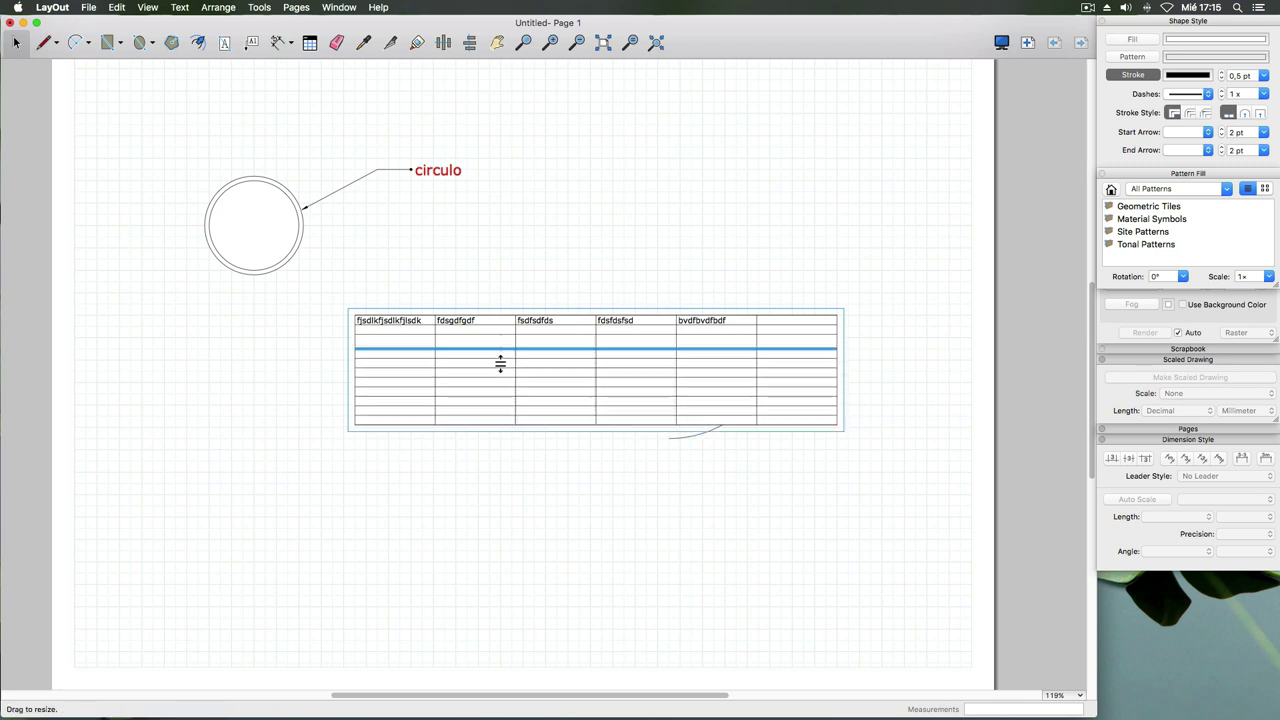
pyautogui.moveTo(500, 363); pyautogui.dragTo(500, 415)
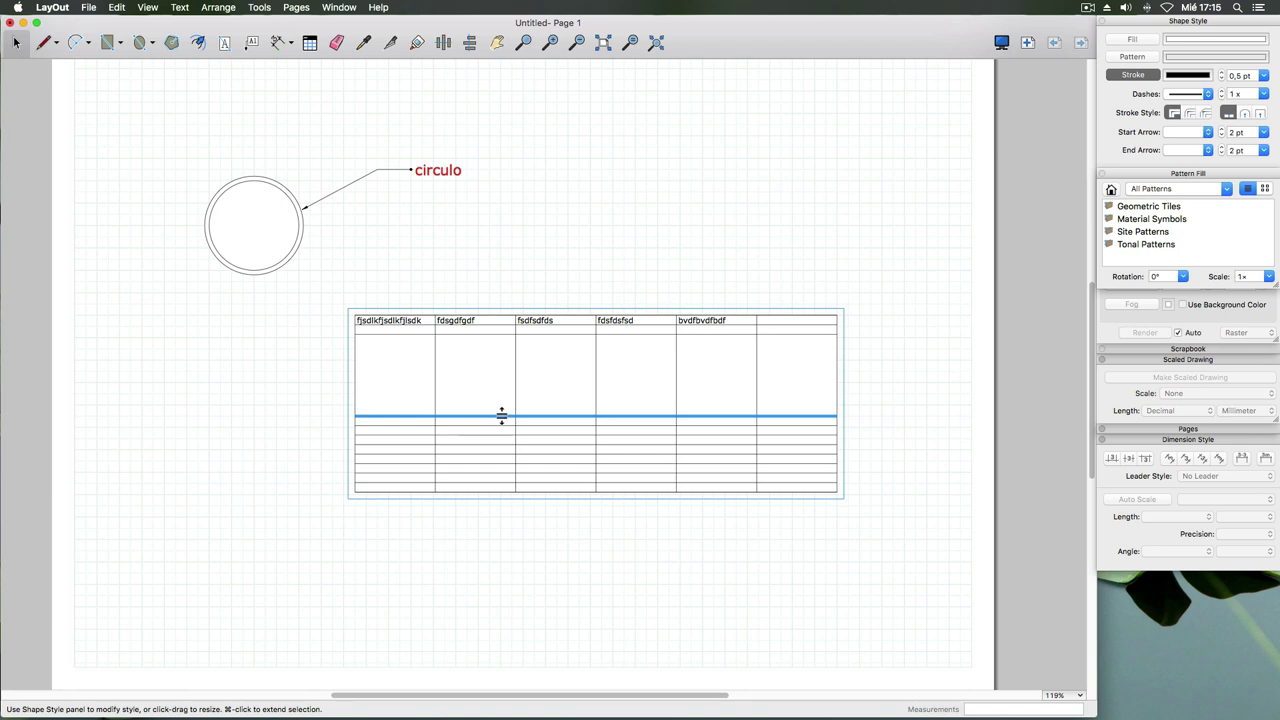
pyautogui.rightClick(502, 416)
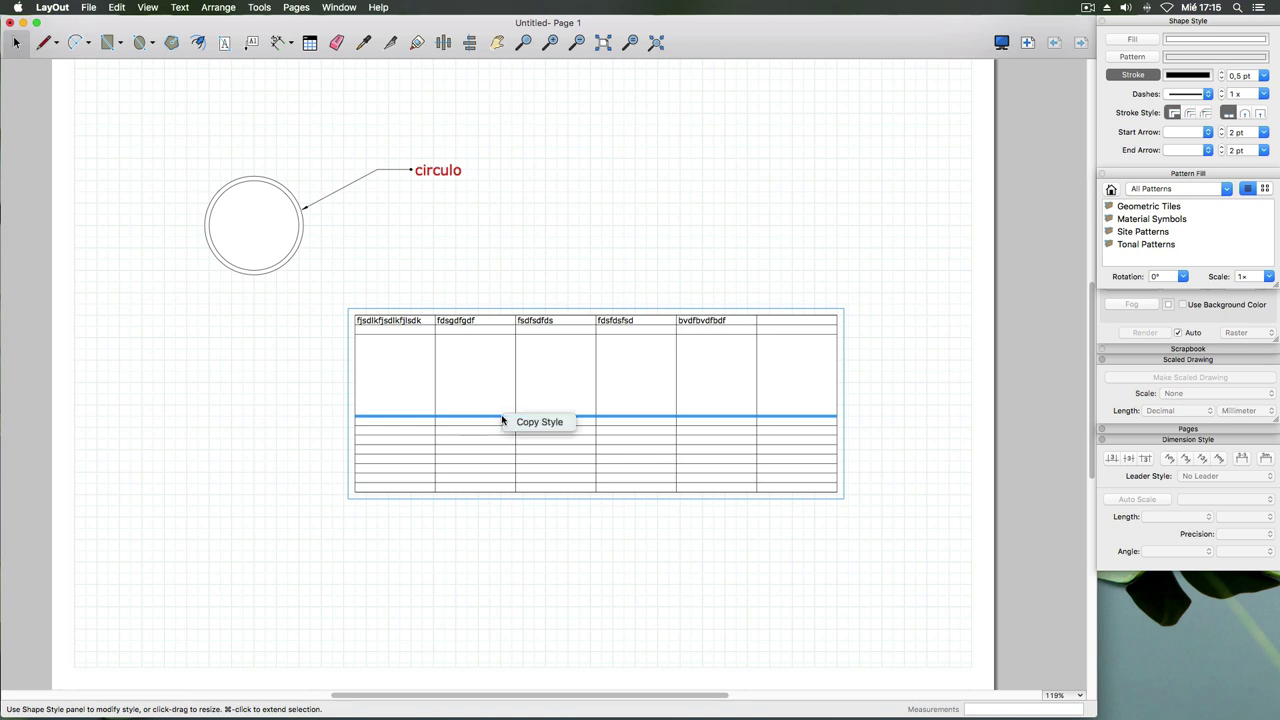
pyautogui.click(496, 408)
# - Try resizing the tall row's border again, then reselect the table and the first cell below it
pyautogui.click(494, 400)
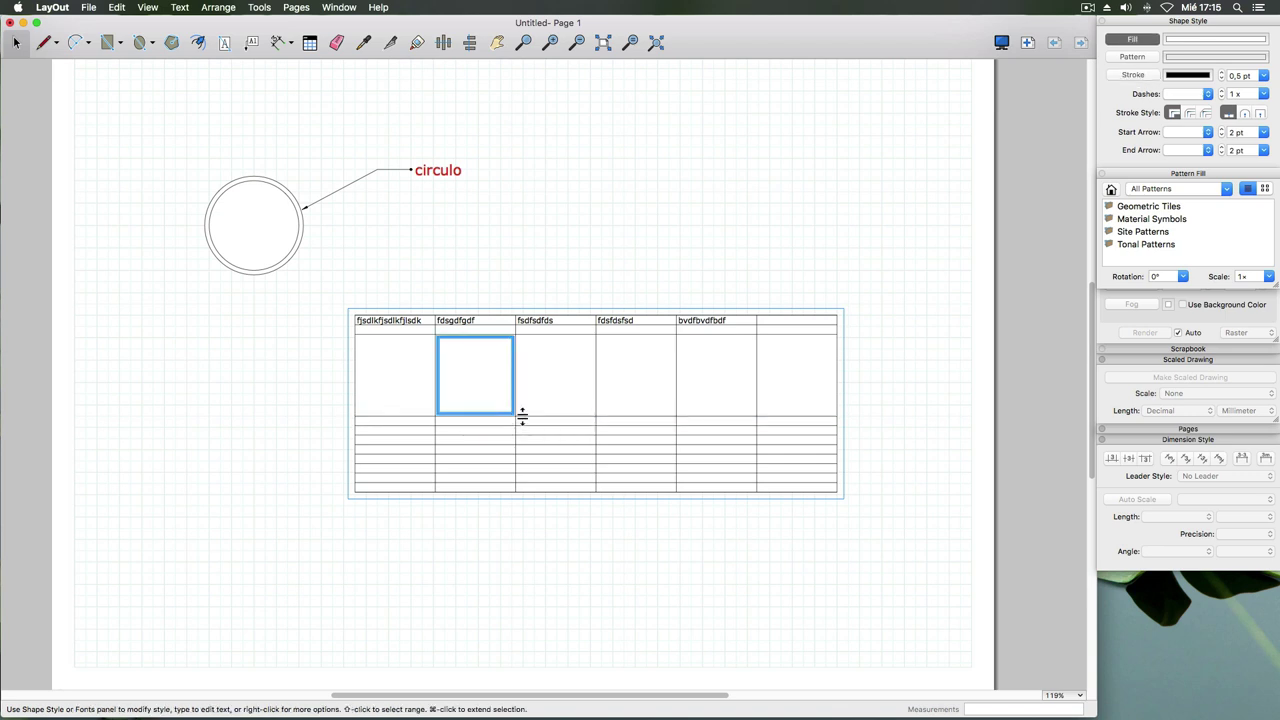
pyautogui.click(523, 416)
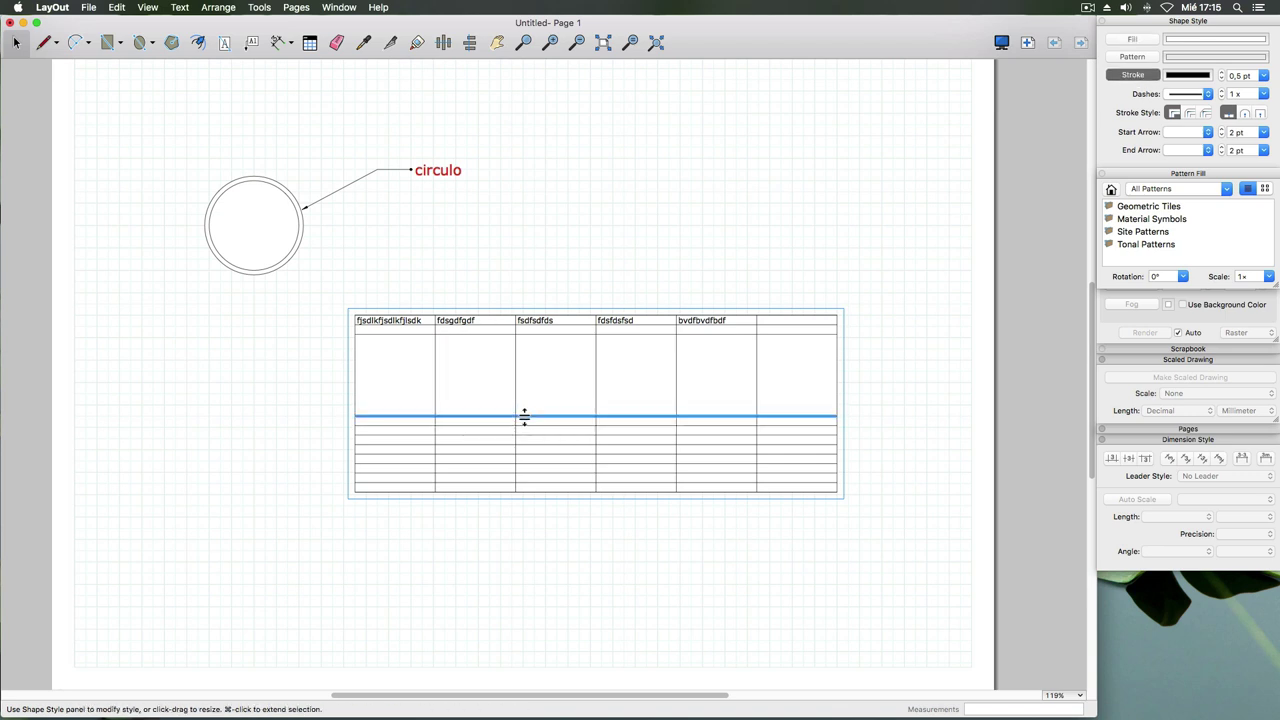
pyautogui.moveTo(524, 416); pyautogui.dragTo(525, 418)
pyautogui.rightClick(528, 417)
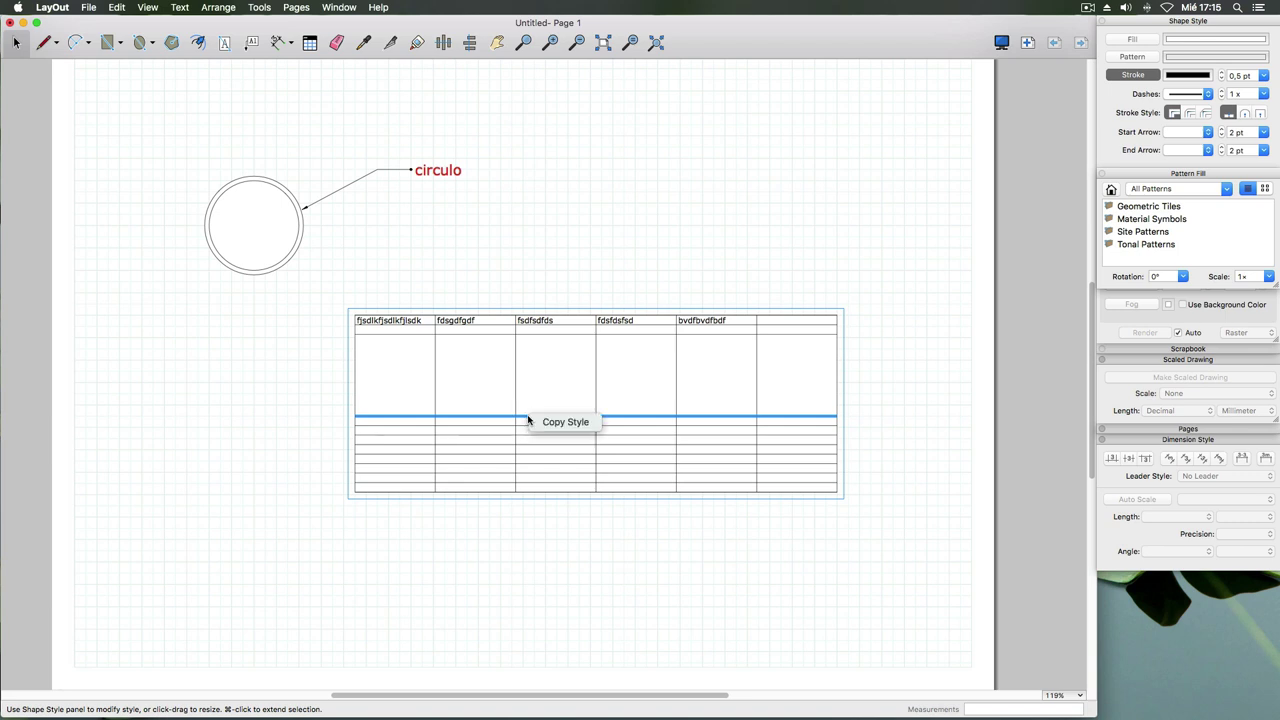
pyautogui.click(526, 414)
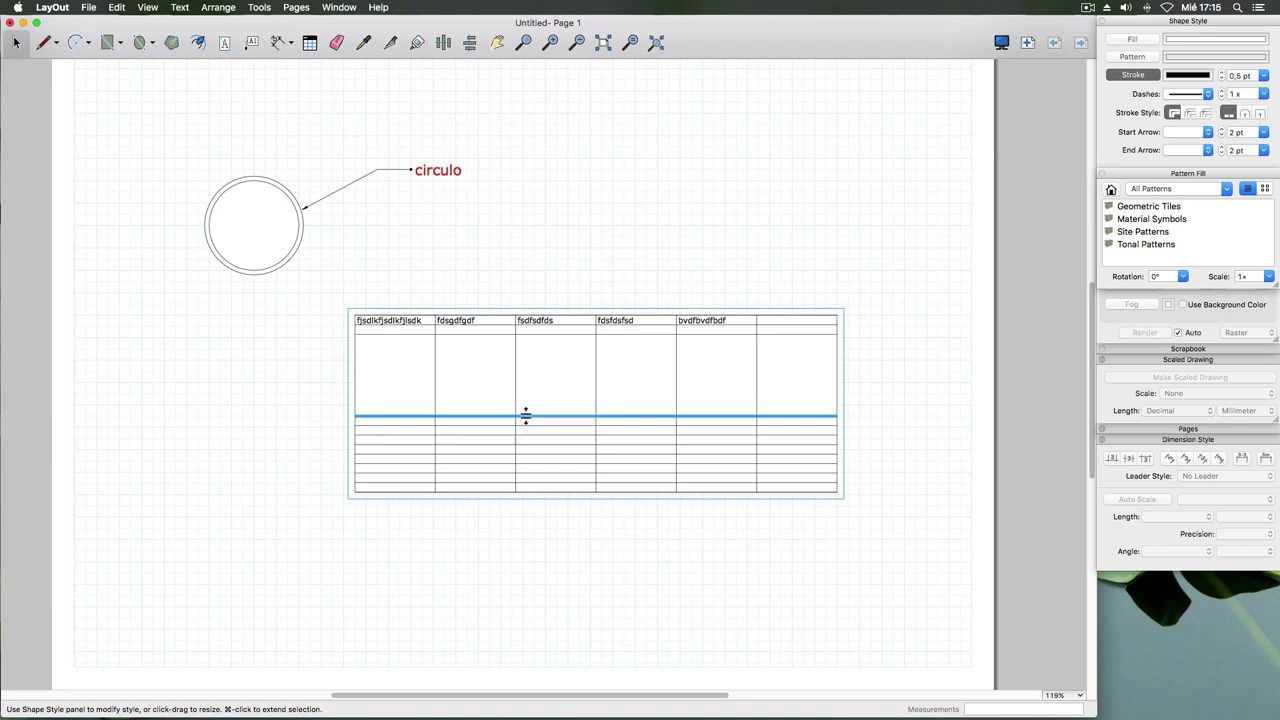
pyautogui.click(741, 246)
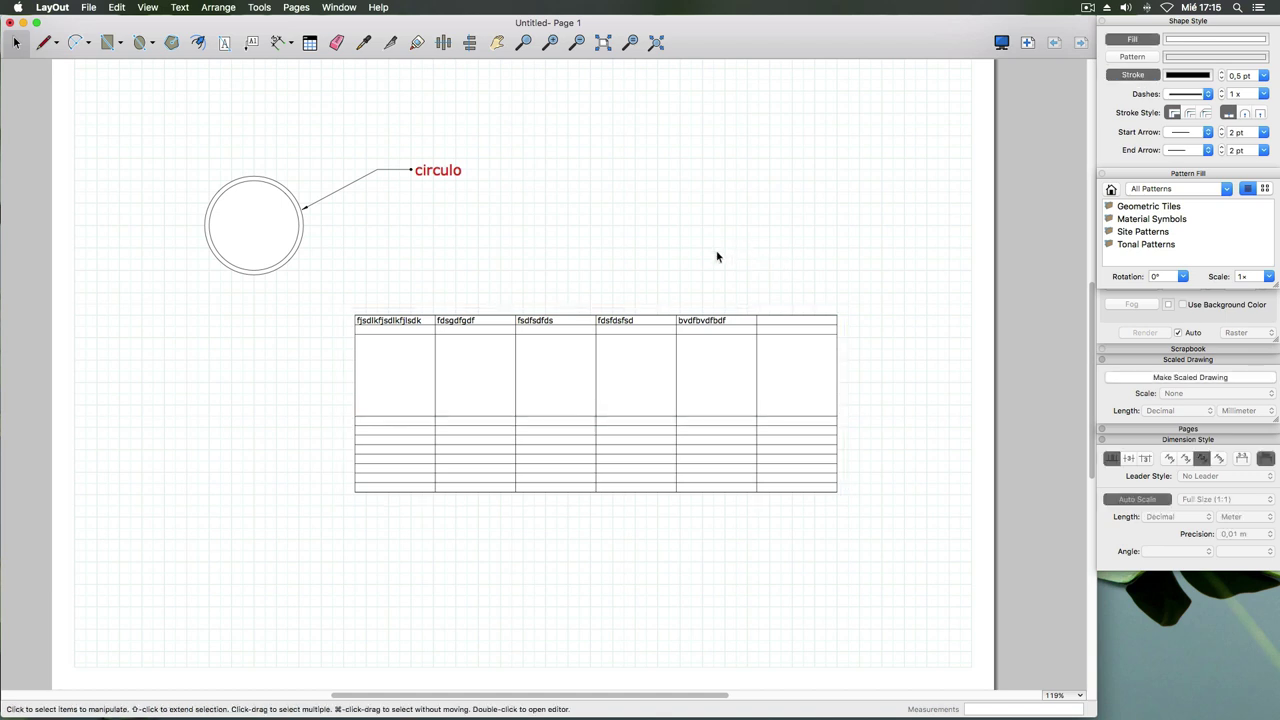
pyautogui.click(494, 425)
pyautogui.click(422, 424)
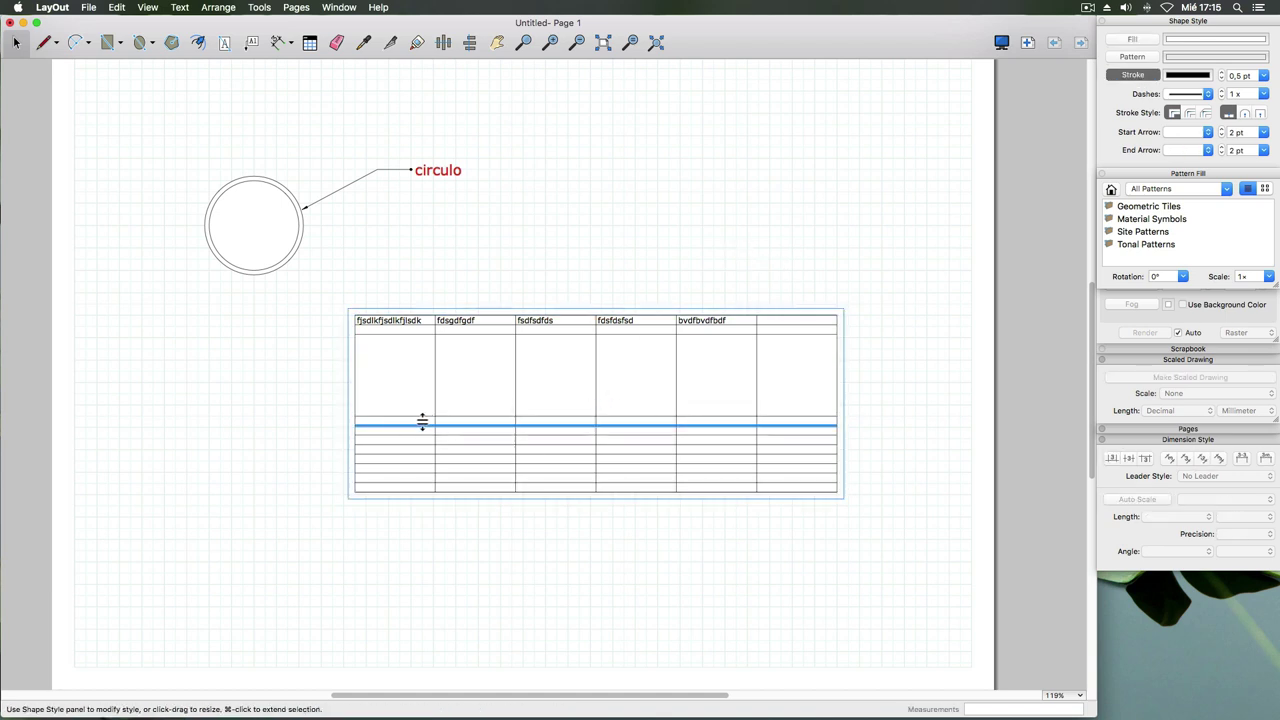
pyautogui.click(395, 416)
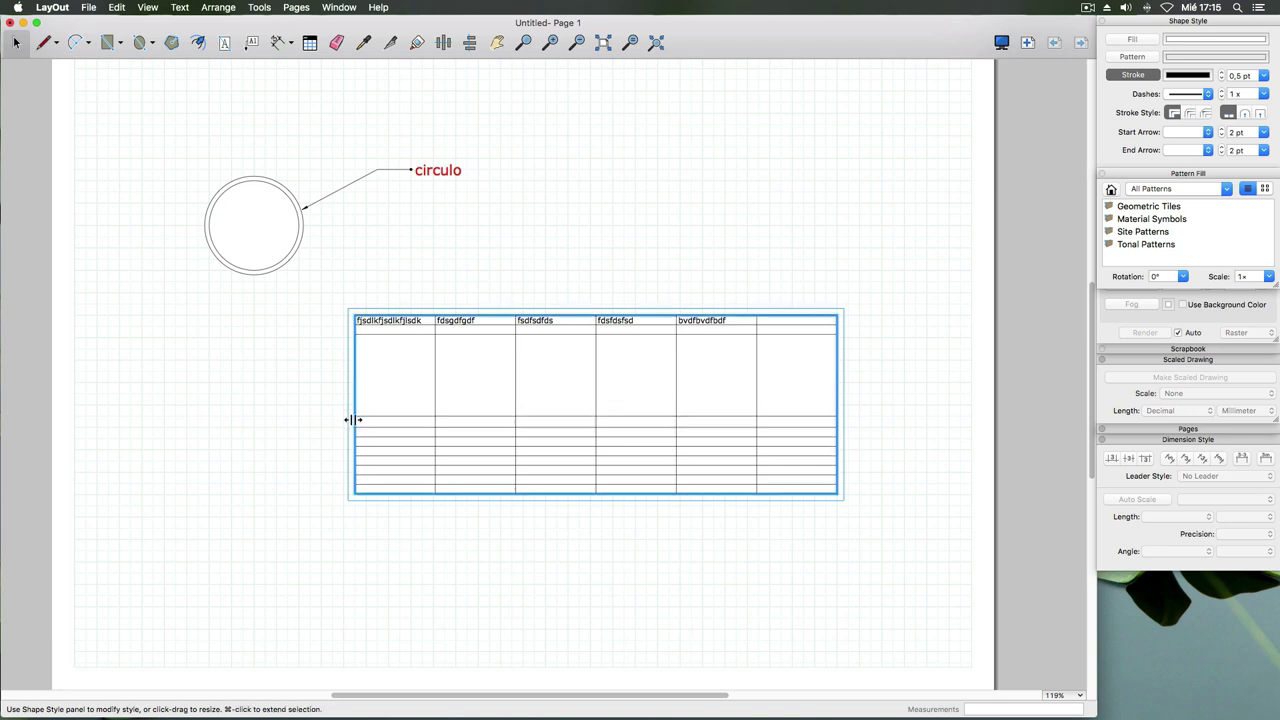
pyautogui.click(364, 426)
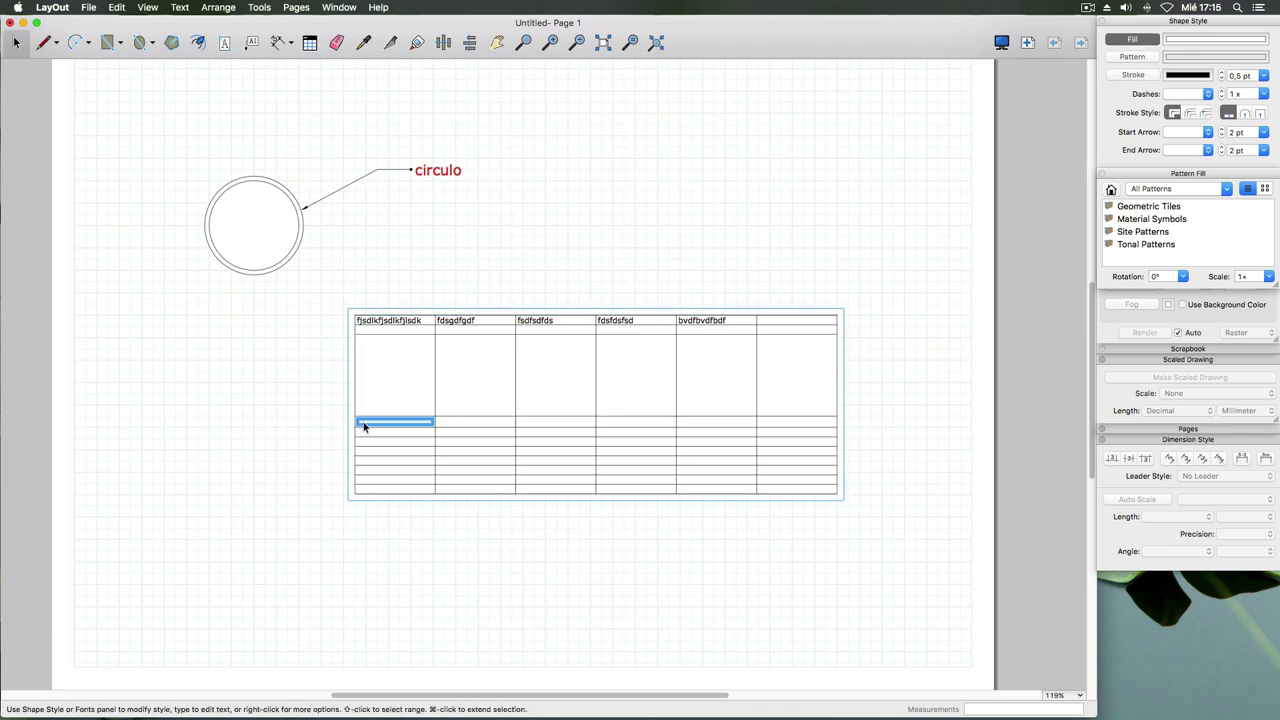
# - Enter and then leave text editing in the first cell below the tall row
pyautogui.doubleClick(364, 426)
pyautogui.rightClick(383, 424)
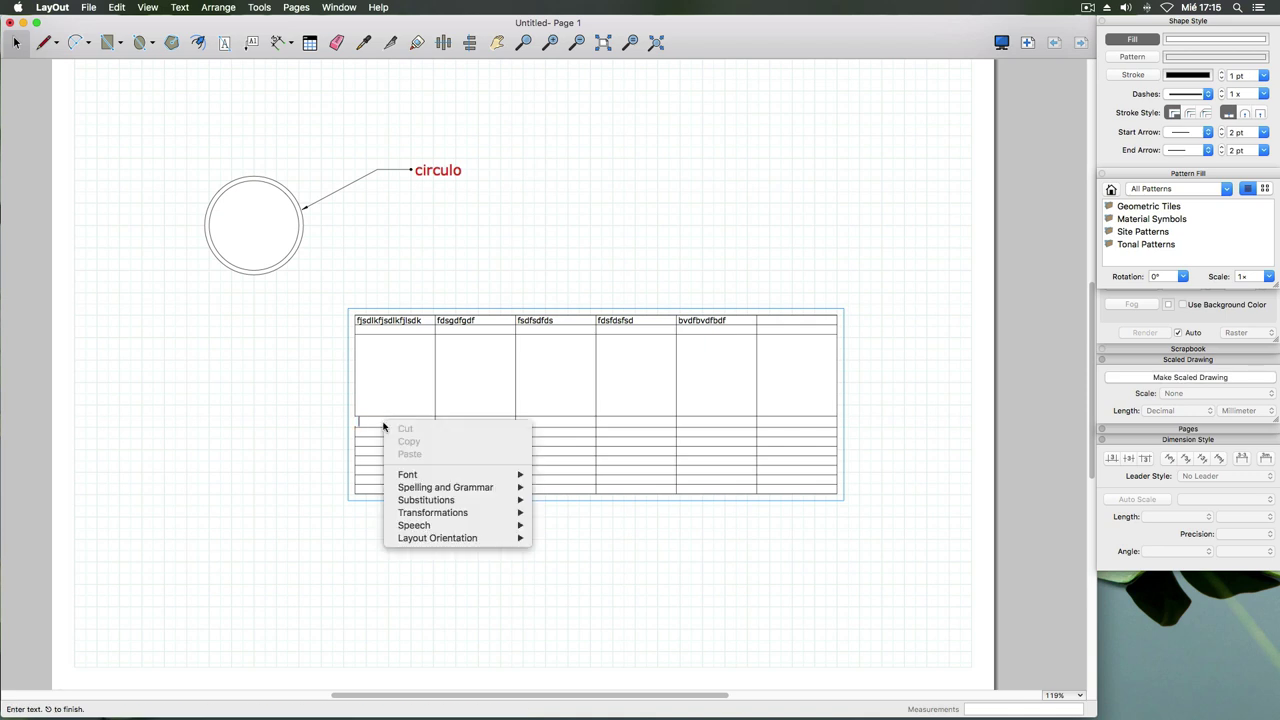
pyautogui.click(371, 425)
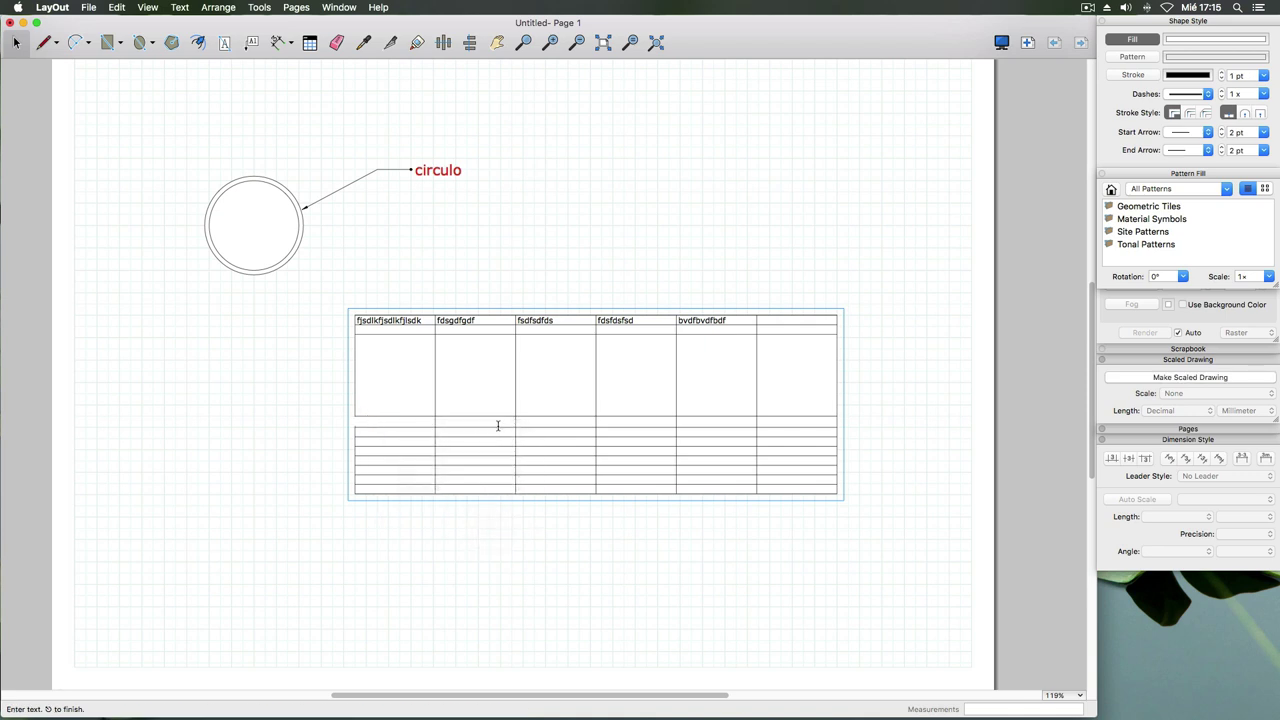
pyautogui.press('Escape')
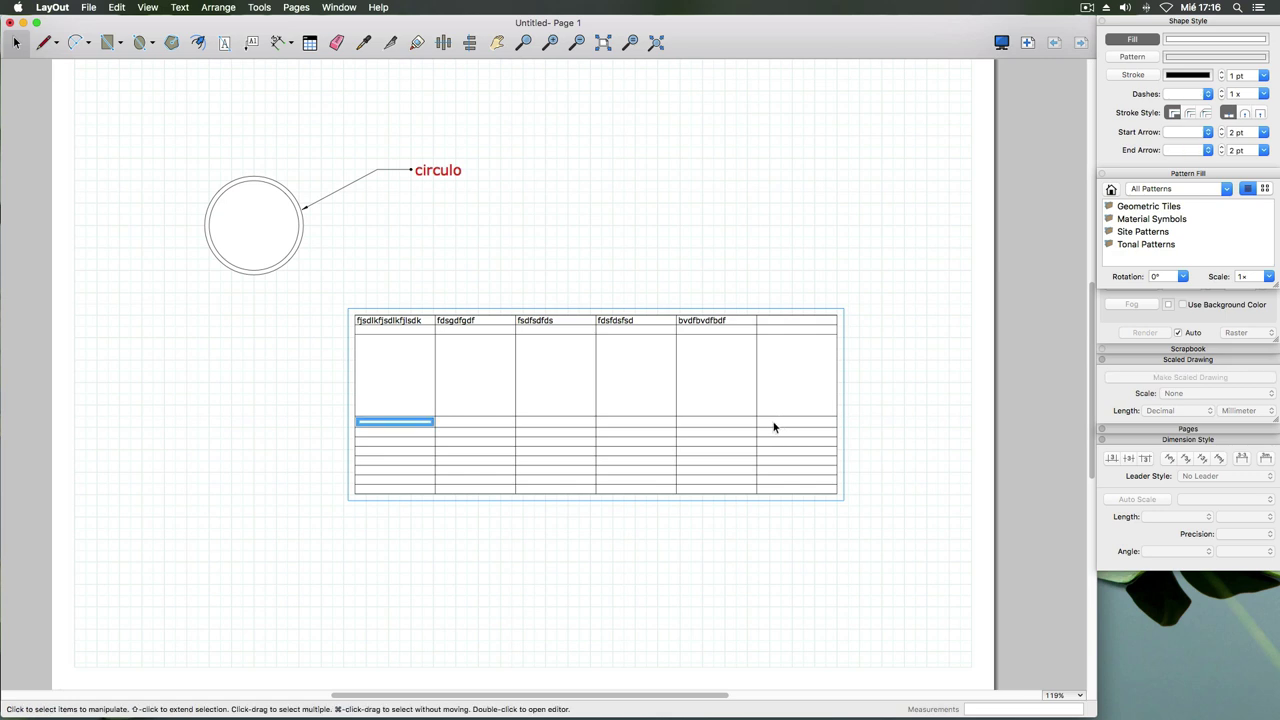
# - Delete the table row directly under the tall row
pyautogui.keyDown('shift'); pyautogui.click(780, 425); pyautogui.keyUp('shift')
pyautogui.rightClick(780, 425)
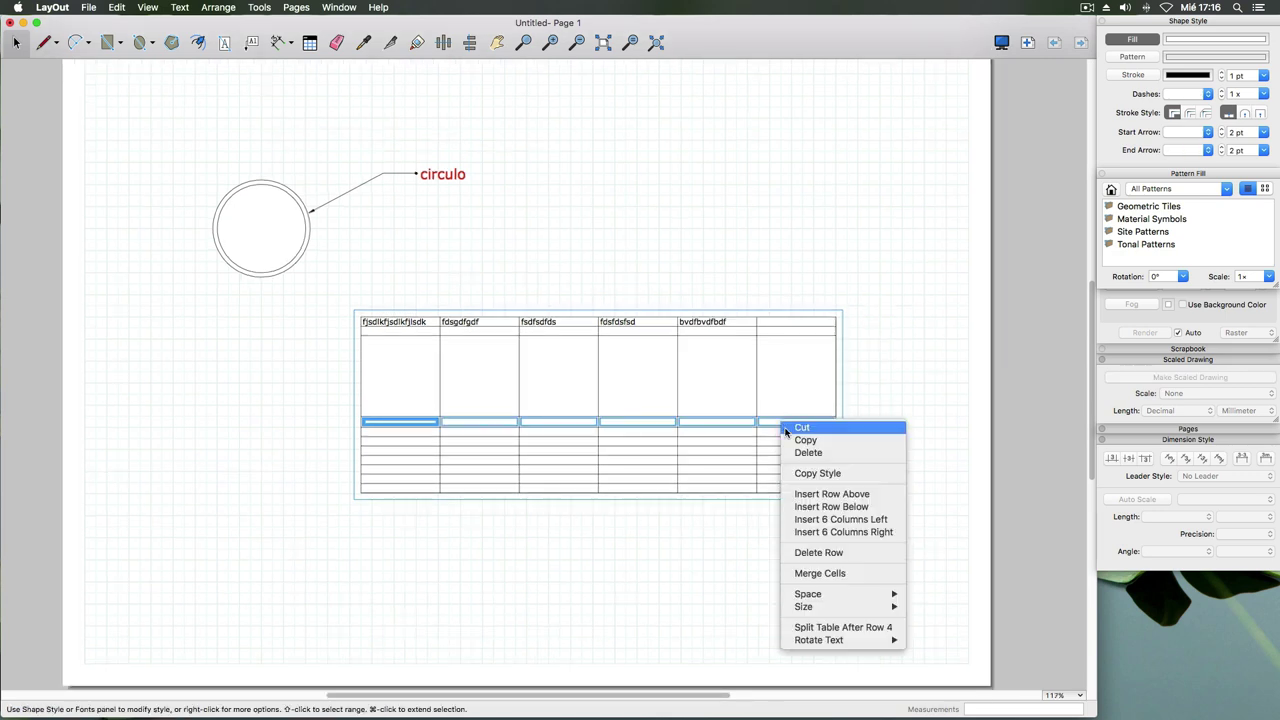
pyautogui.click(797, 452)
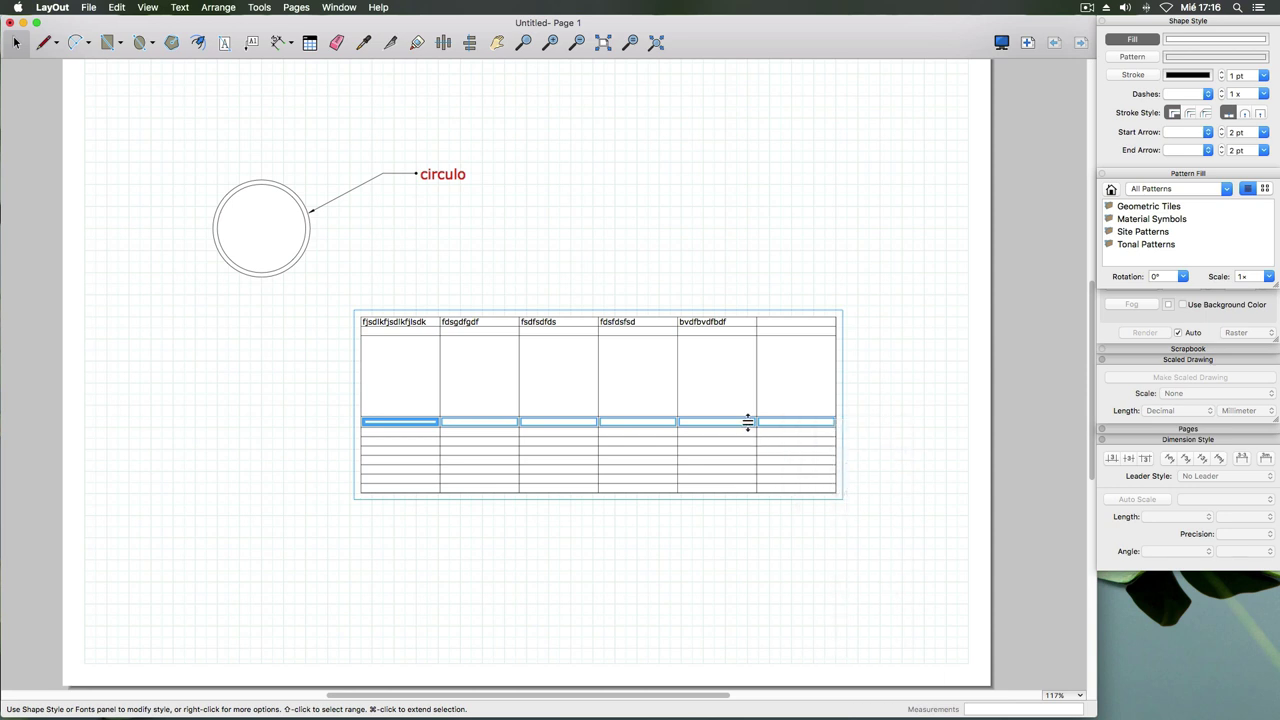
pyautogui.rightClick(777, 422)
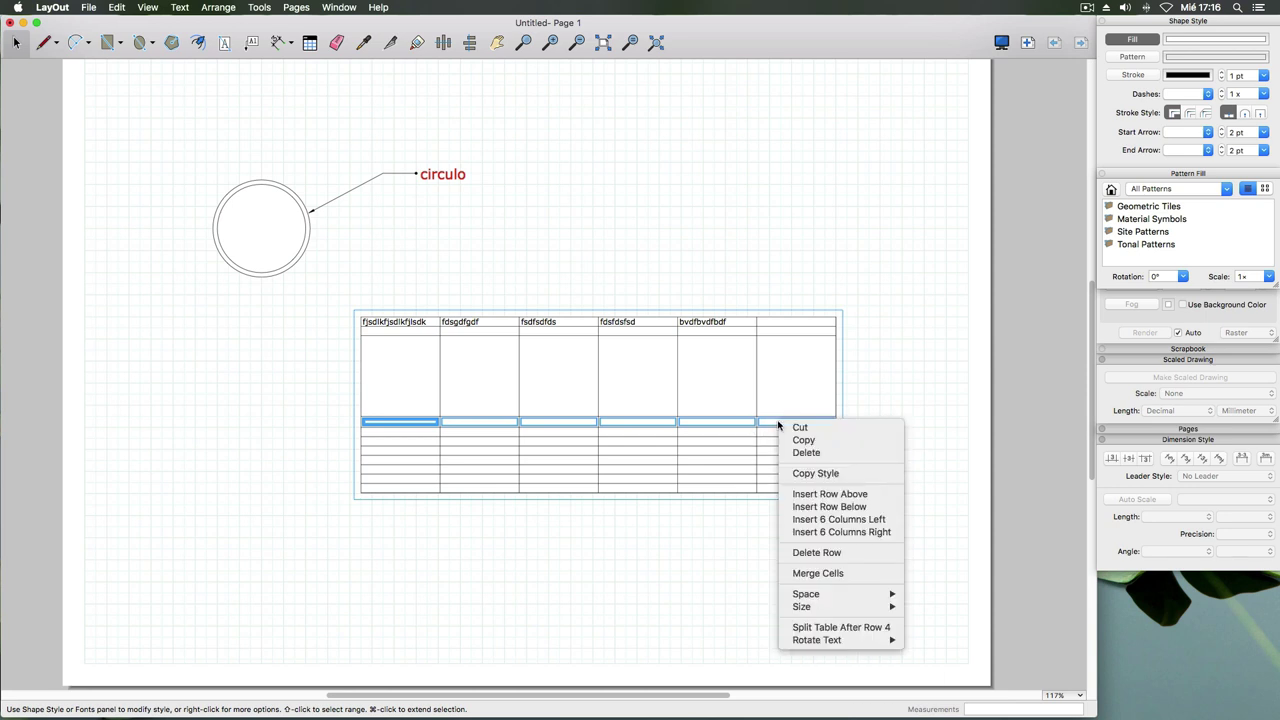
pyautogui.click(837, 453)
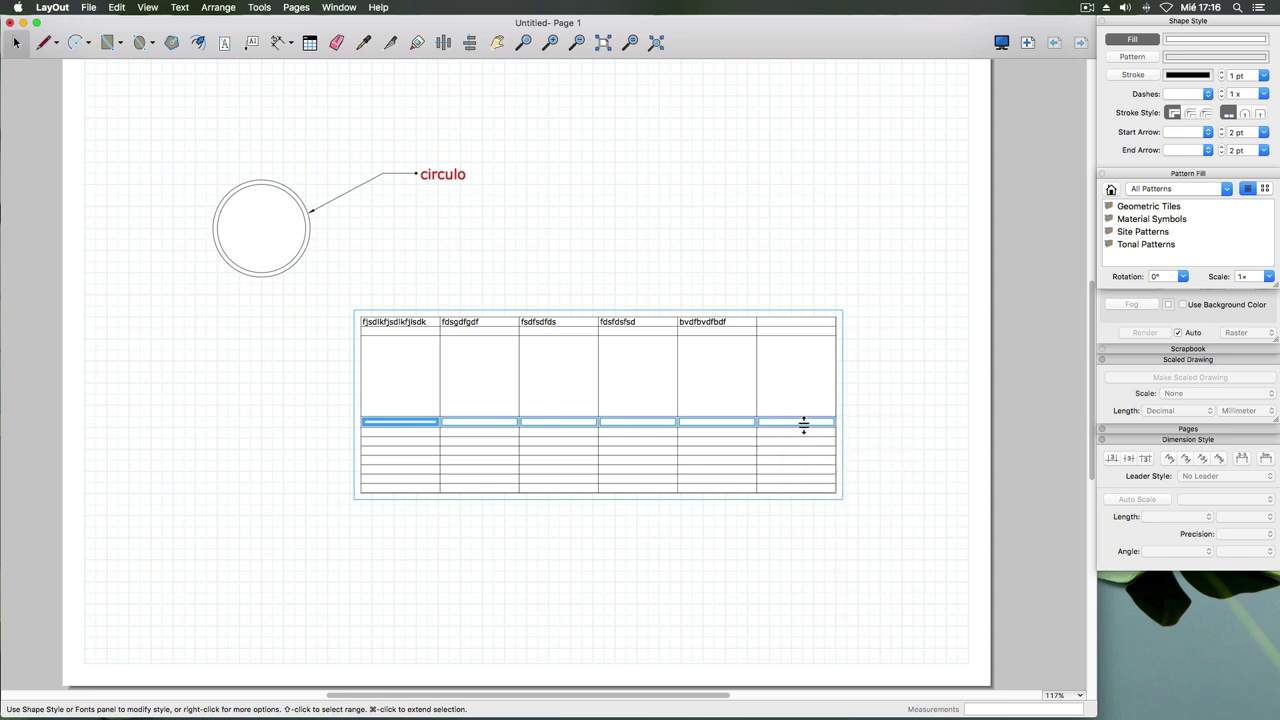
pyautogui.rightClick(802, 427)
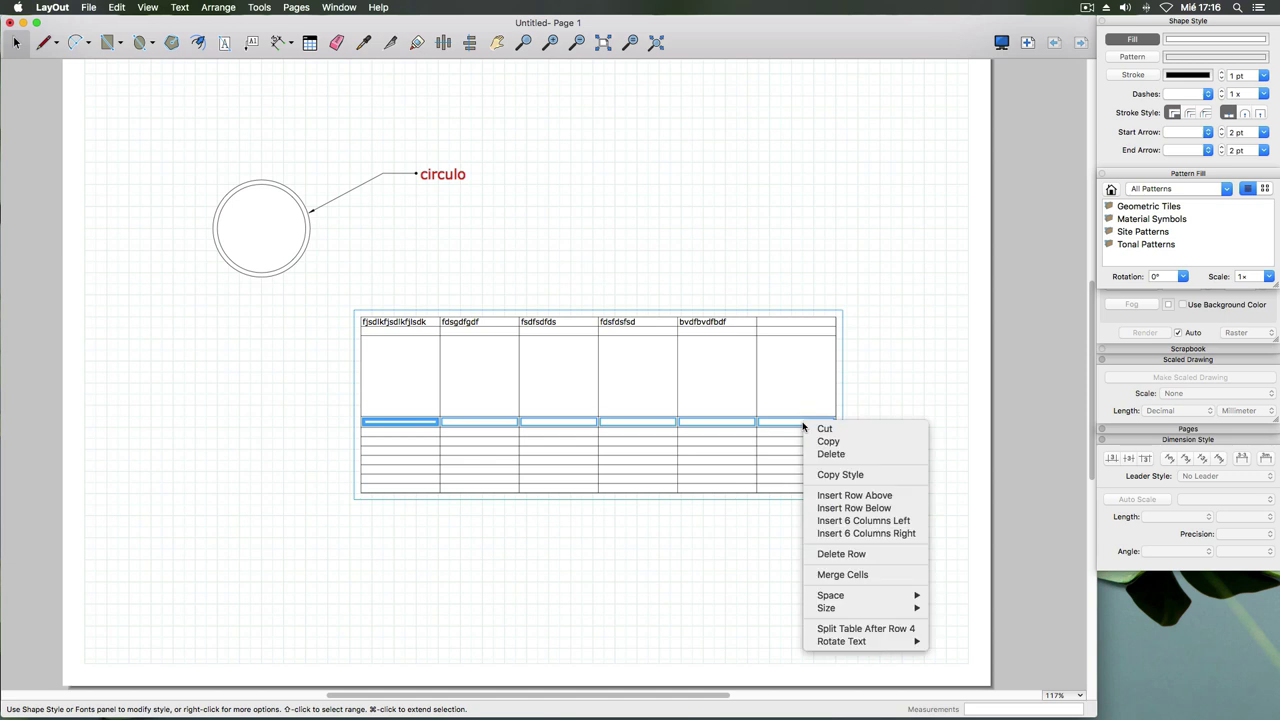
pyautogui.click(849, 556)
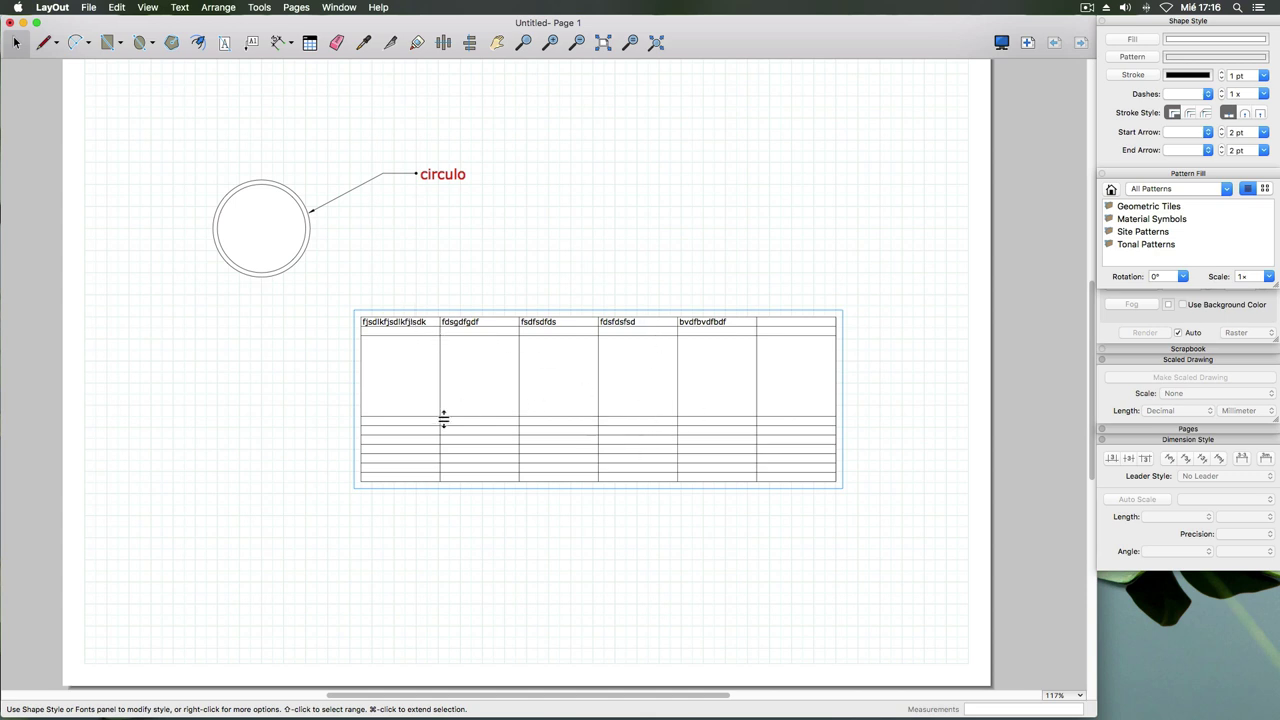
# - Delete a second table row the same way
pyautogui.click(411, 422)
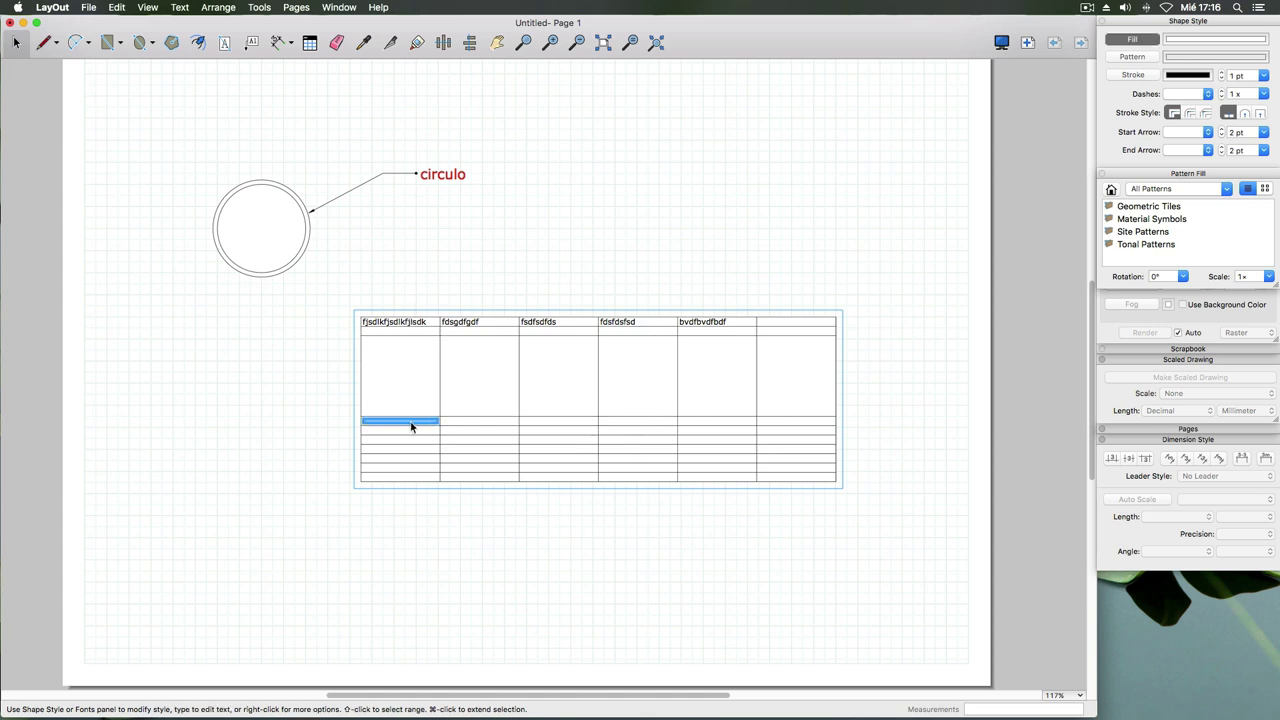
pyautogui.keyDown('shift'); pyautogui.click(784, 421); pyautogui.keyUp('shift')
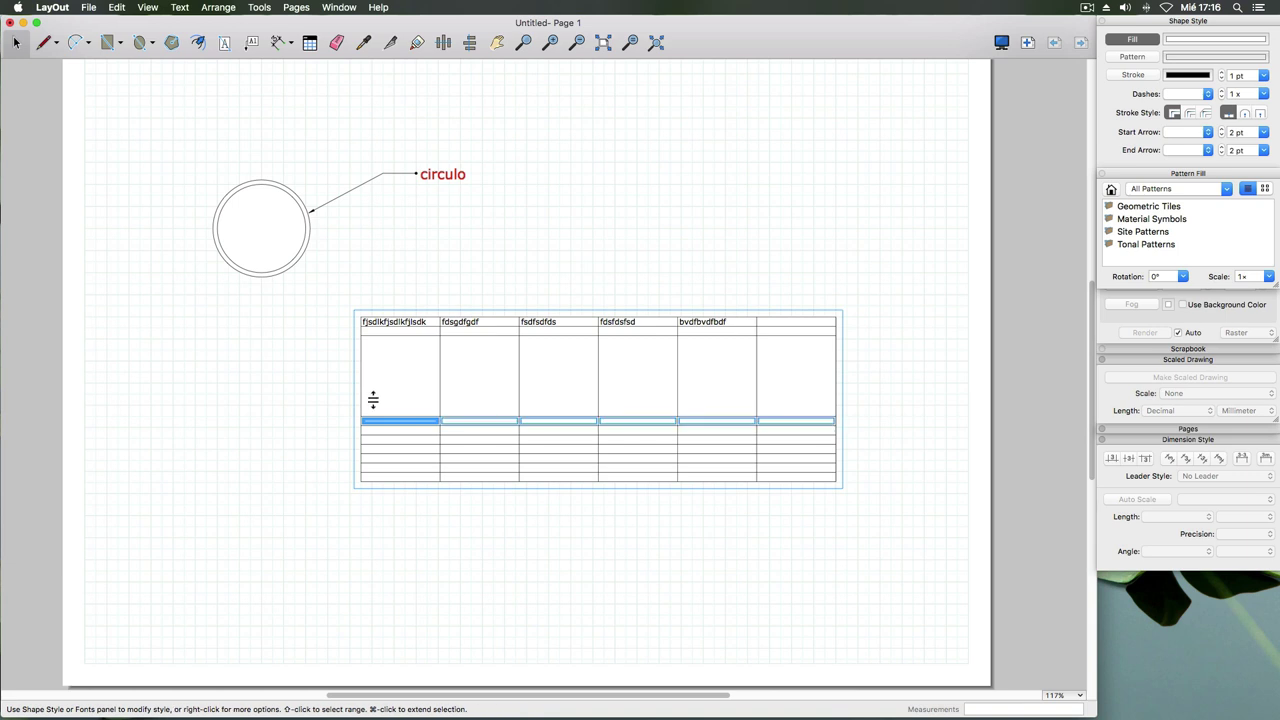
pyautogui.rightClick(790, 419)
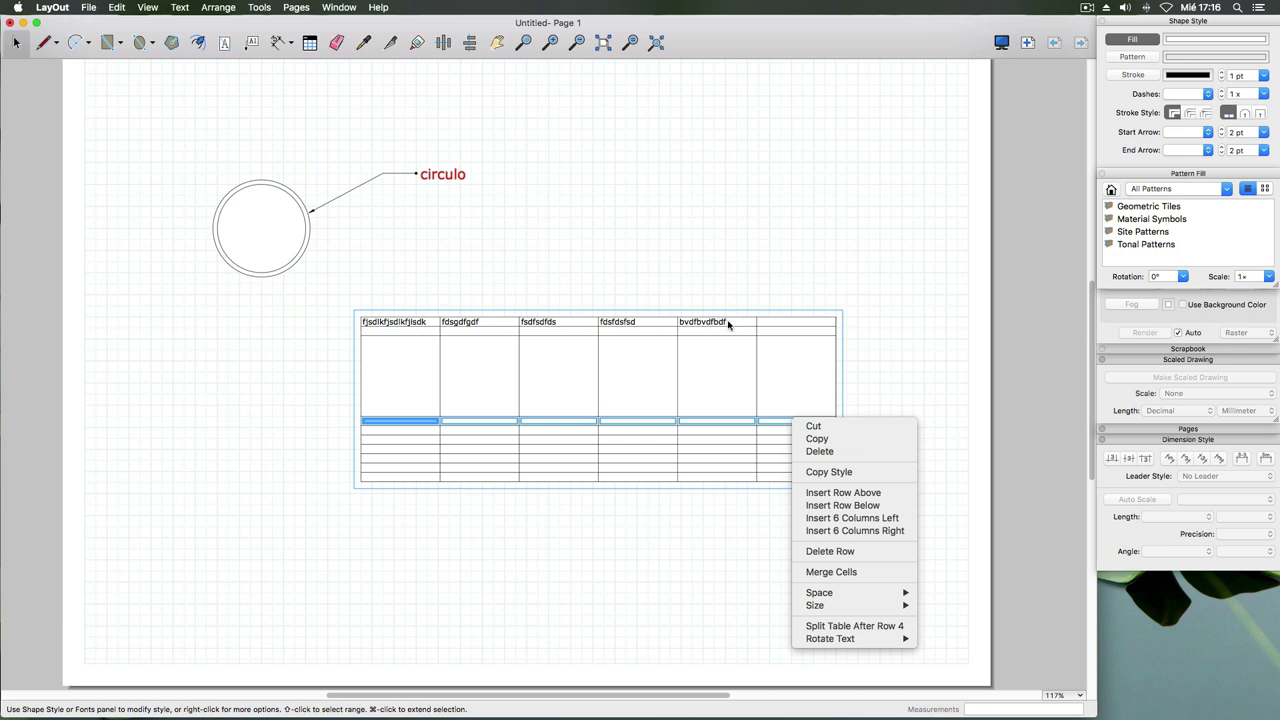
pyautogui.click(837, 553)
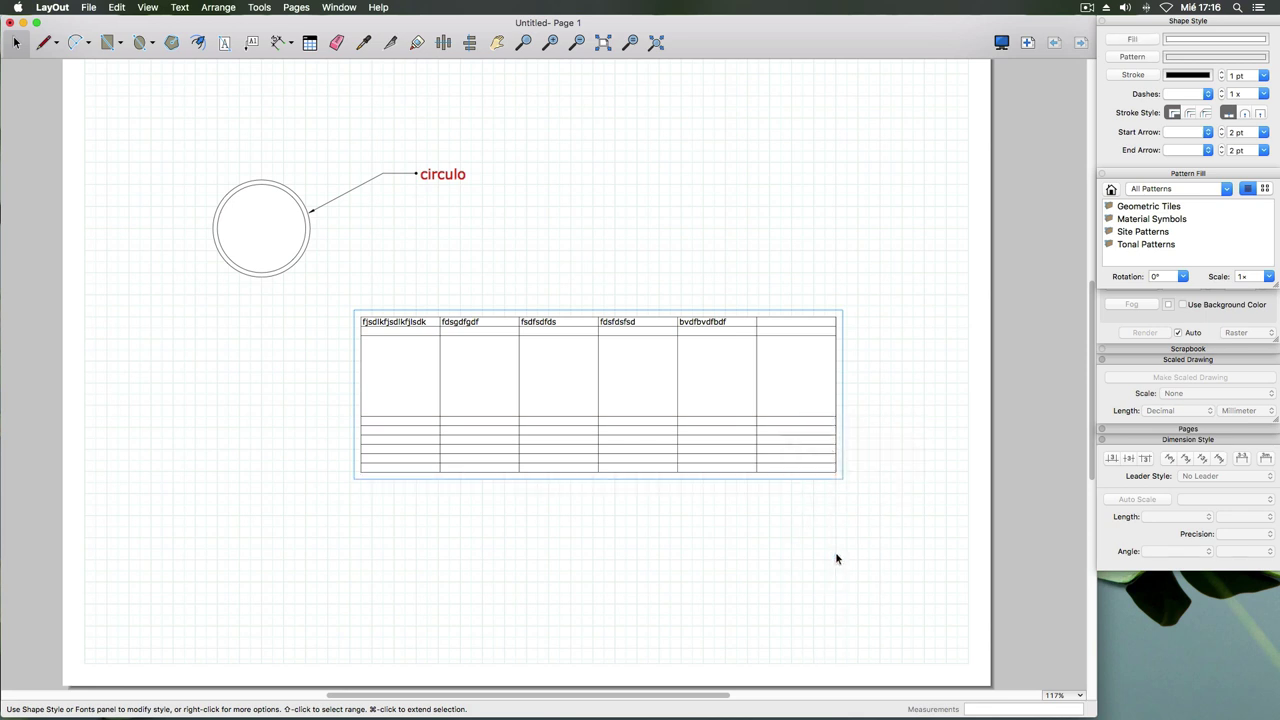
# - Merge the first-column cells of the lower rows into one cell
pyautogui.click(411, 422)
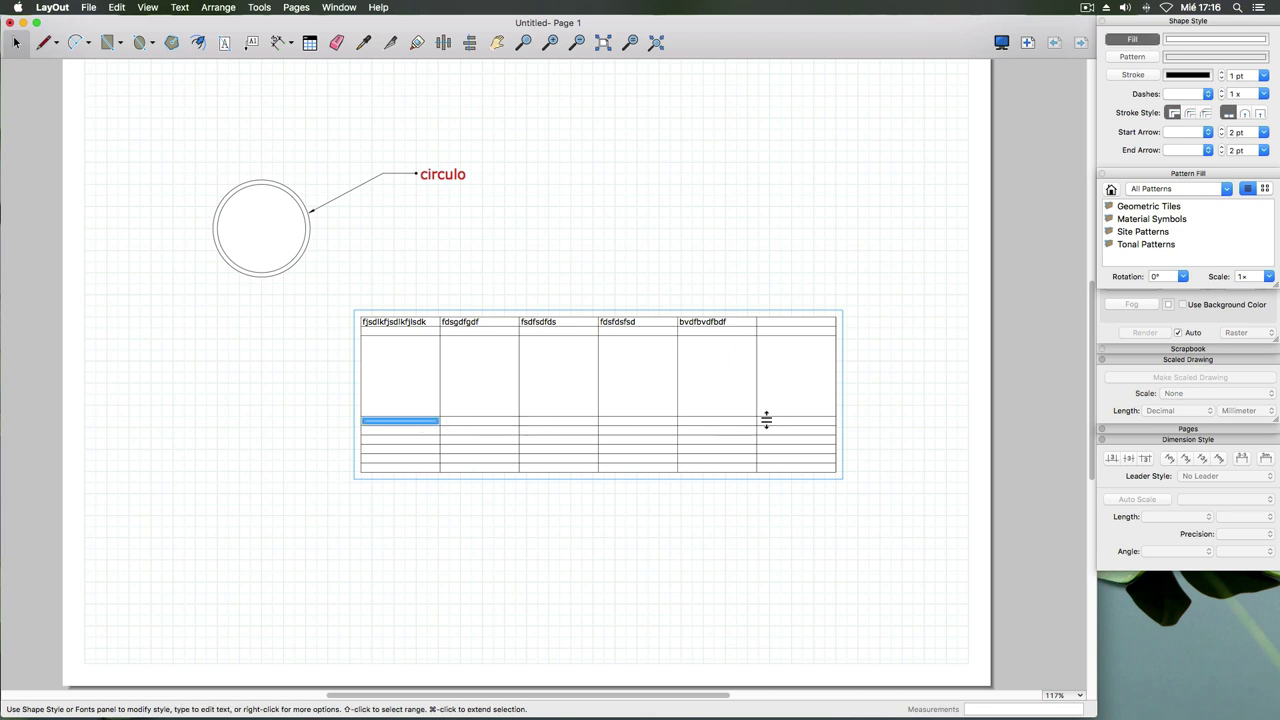
pyautogui.keyDown('shift'); pyautogui.click(432, 466); pyautogui.keyUp('shift')
pyautogui.rightClick(411, 446)
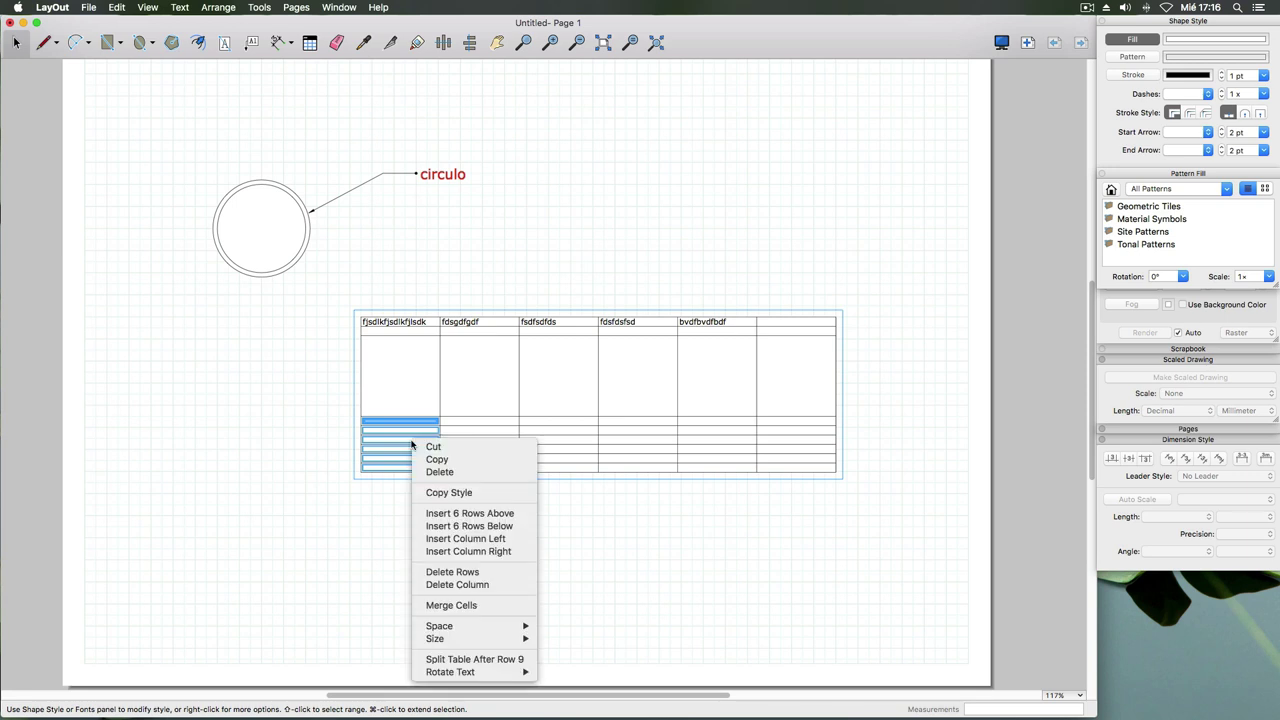
pyautogui.click(483, 609)
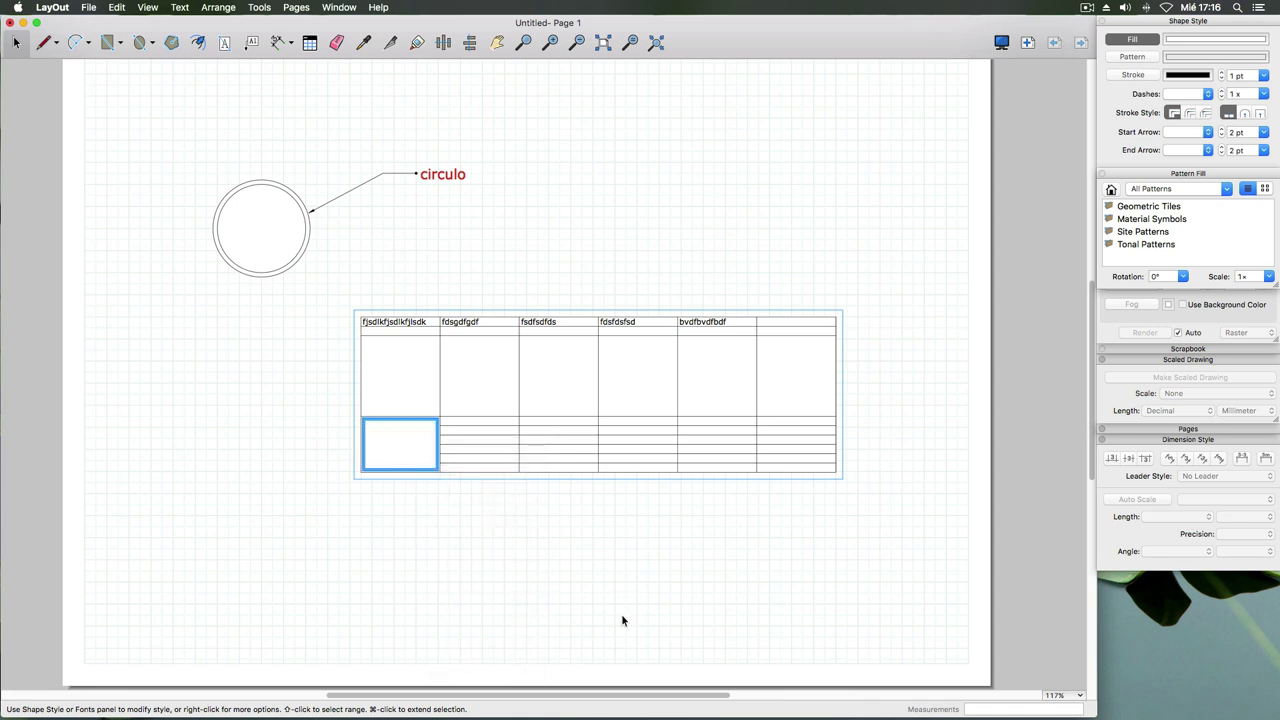
pyautogui.click(467, 559)
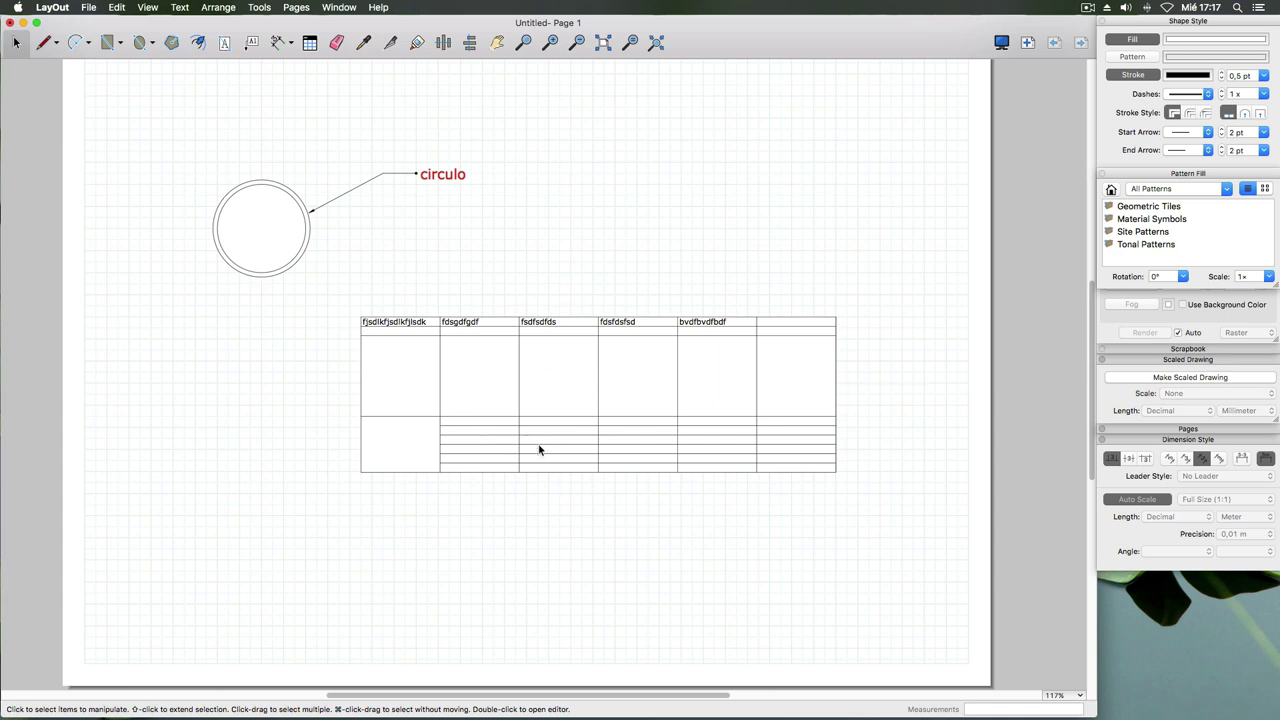
pyautogui.scroll(1, 538, 449)
pyautogui.scroll(1, 538, 449)
# - Select the whole table and delete it from the page
pyautogui.click(489, 412)
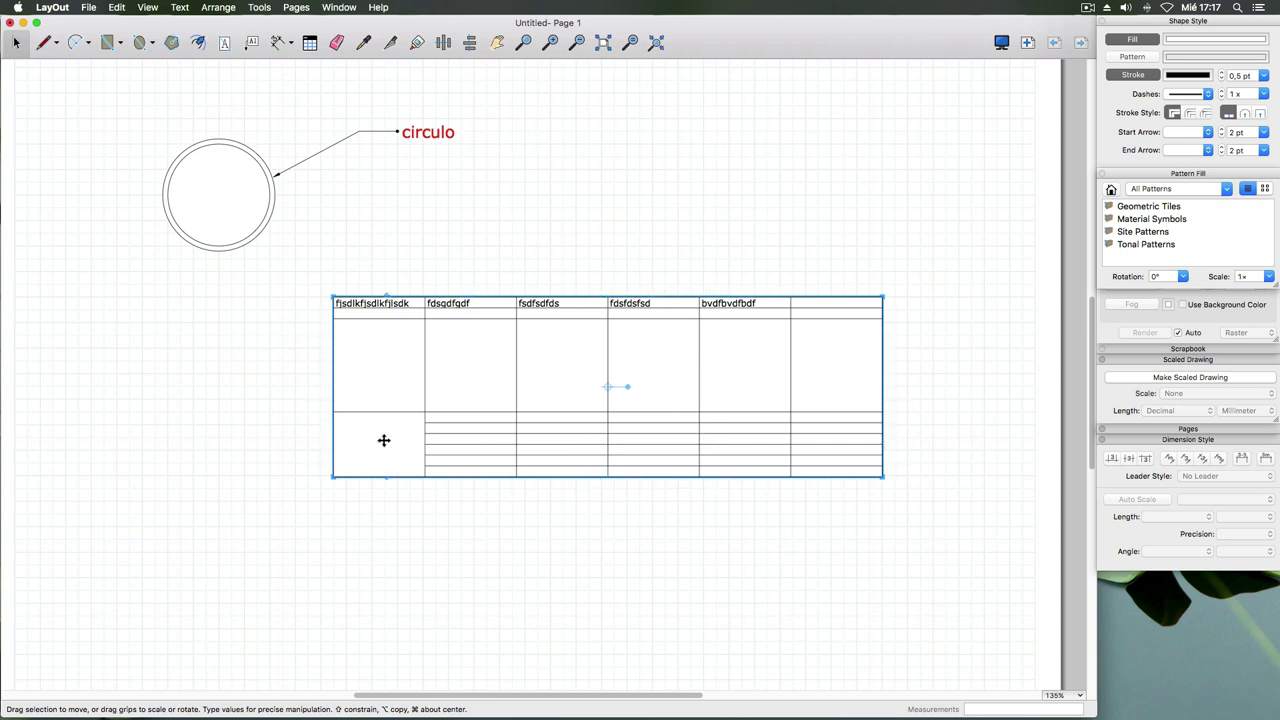
pyautogui.press('Delete')
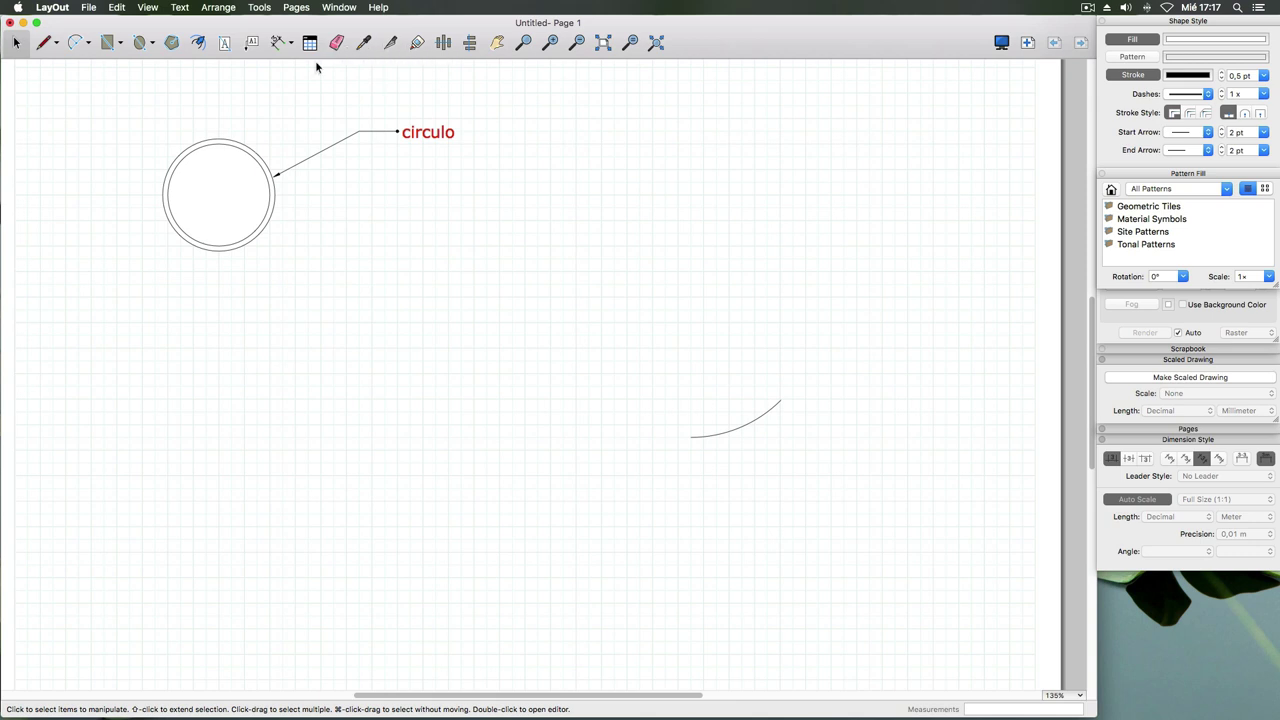
# - Draw a closed four-sided test shape with the Line tool
pyautogui.click(47, 45)
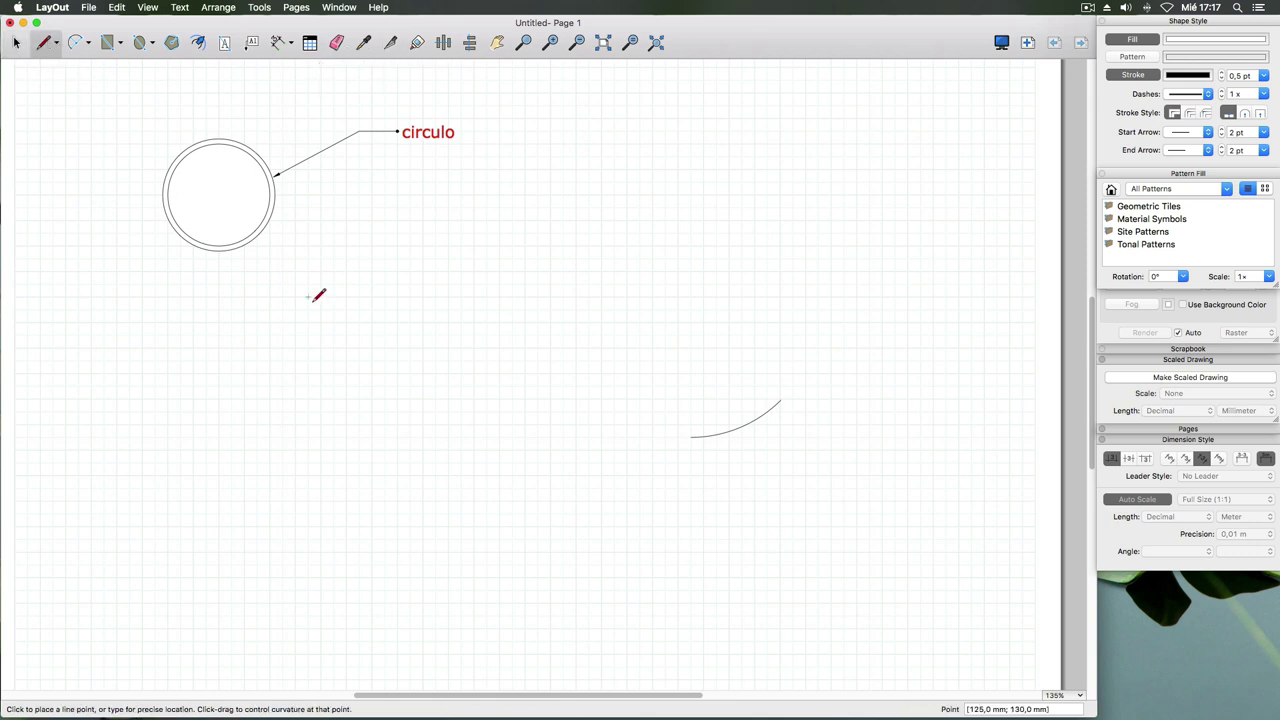
pyautogui.click(308, 297)
pyautogui.click(423, 411)
pyautogui.click(563, 297)
pyautogui.click(448, 271)
pyautogui.click(423, 259)
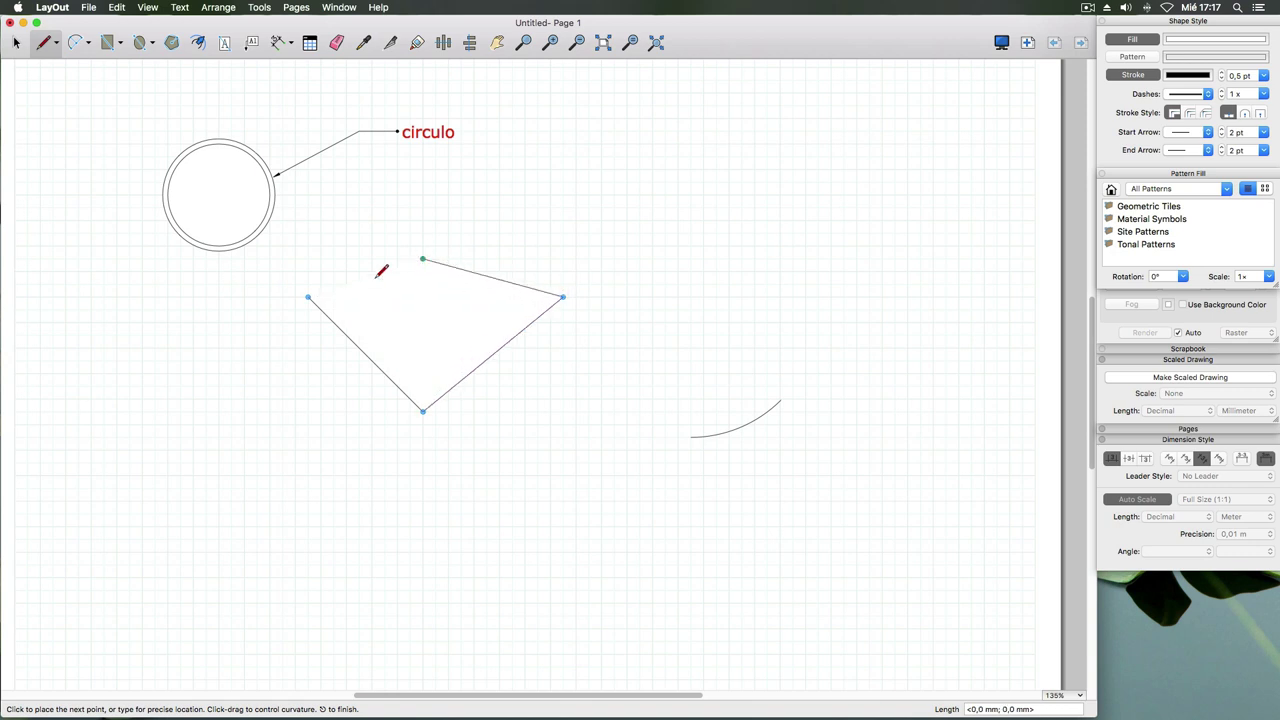
pyautogui.click(308, 297)
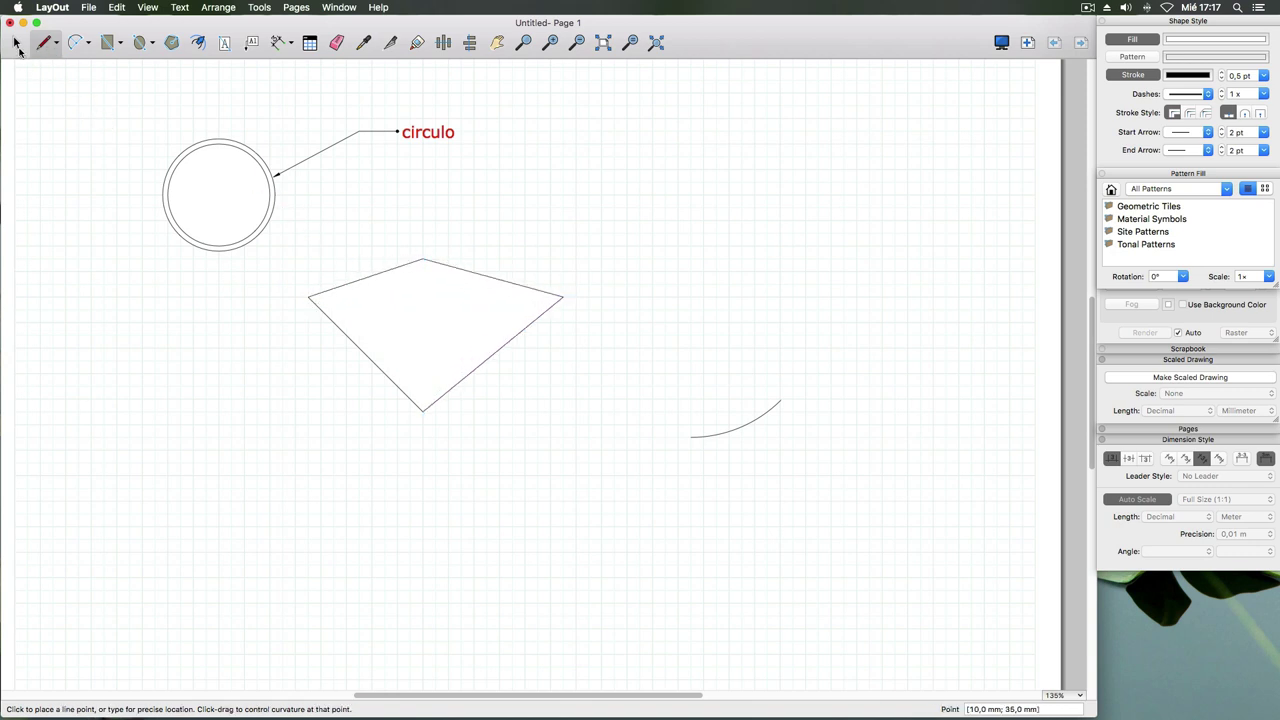
# - Erase the test shape, undoing an accidental erase of the circle's outer ring
pyautogui.click(18, 46)
pyautogui.click(337, 42)
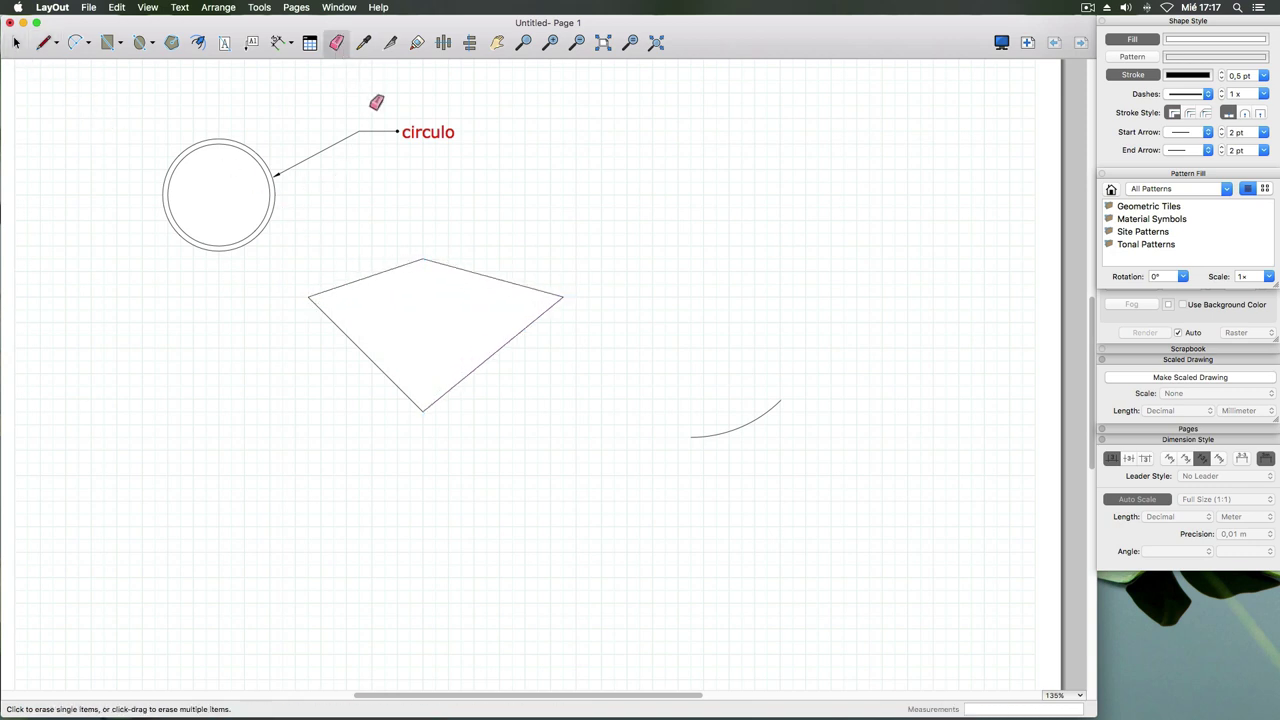
pyautogui.click(396, 268)
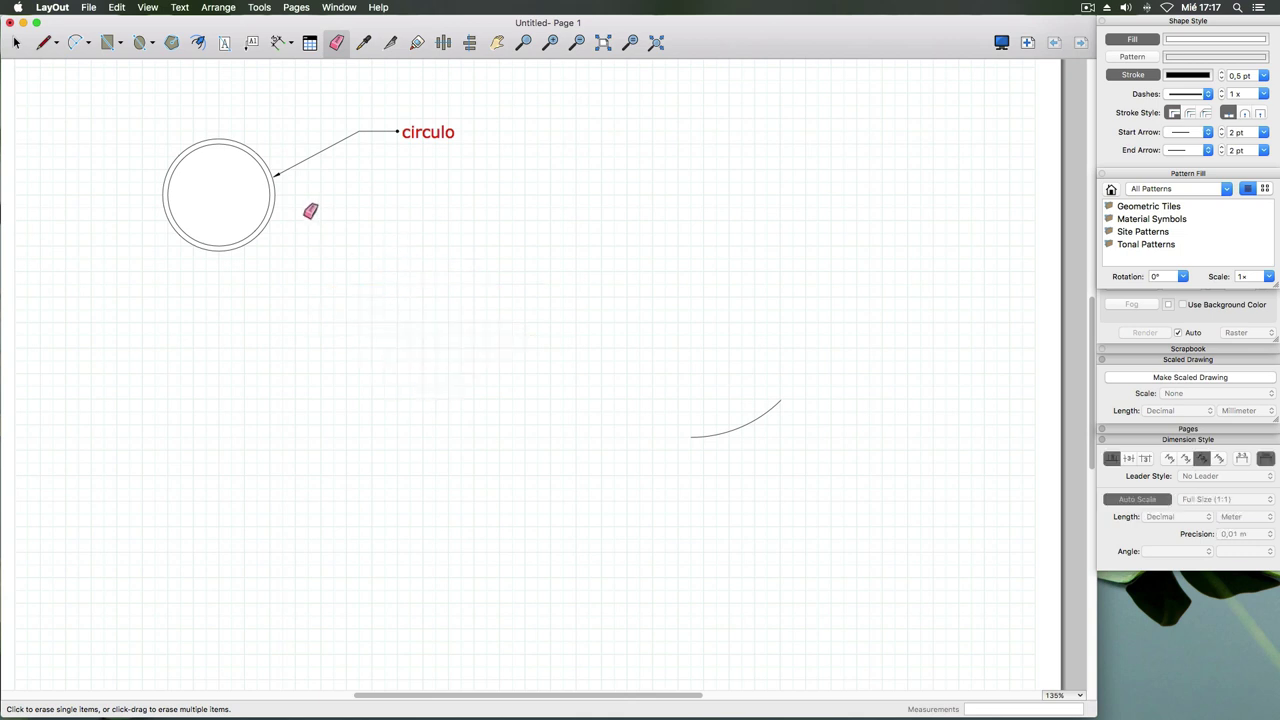
pyautogui.click(275, 201)
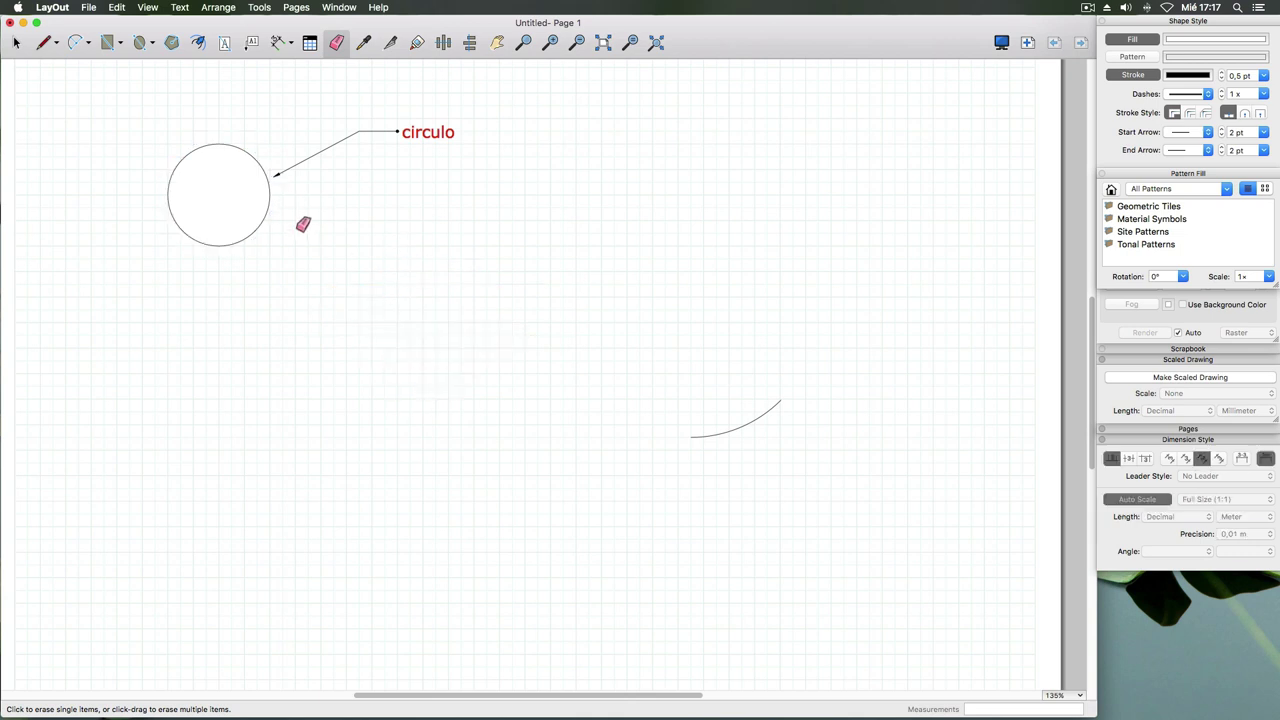
pyautogui.click(117, 7)
pyautogui.click(130, 22)
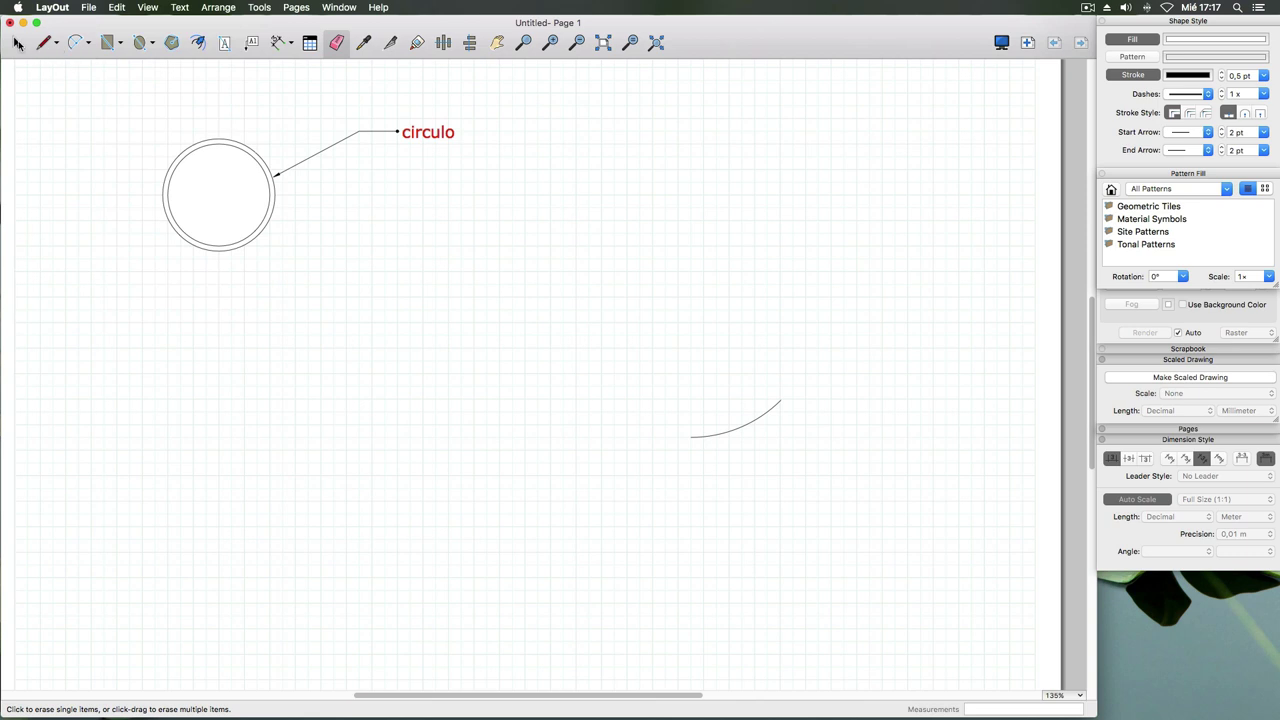
# - Box-select the arc on the right of the page and delete it
pyautogui.click(17, 43)
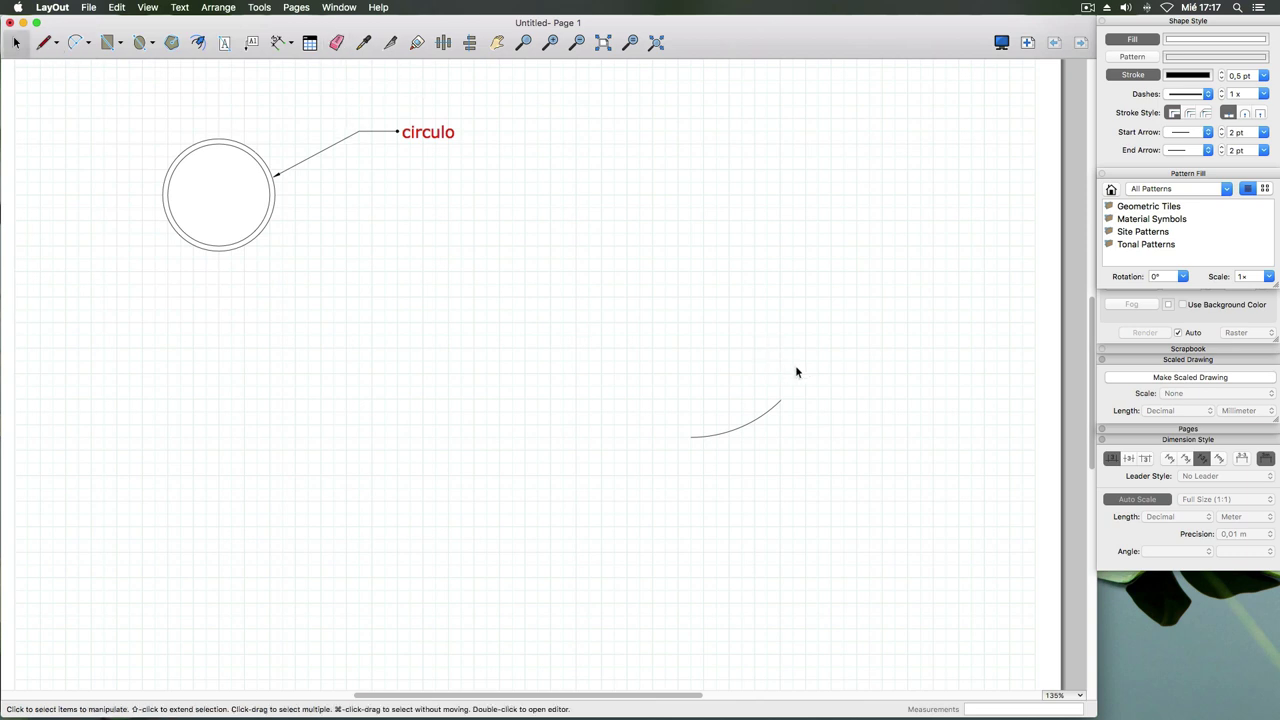
pyautogui.moveTo(808, 362); pyautogui.dragTo(648, 488)
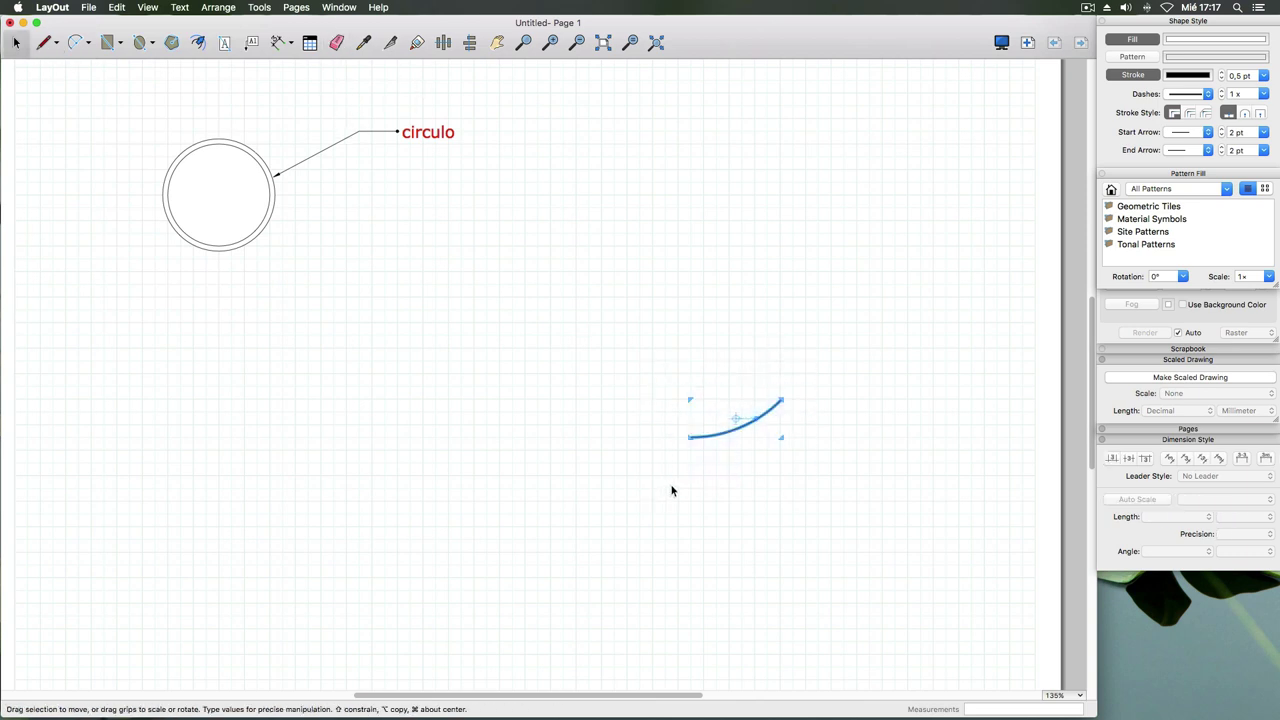
pyautogui.press('Delete')
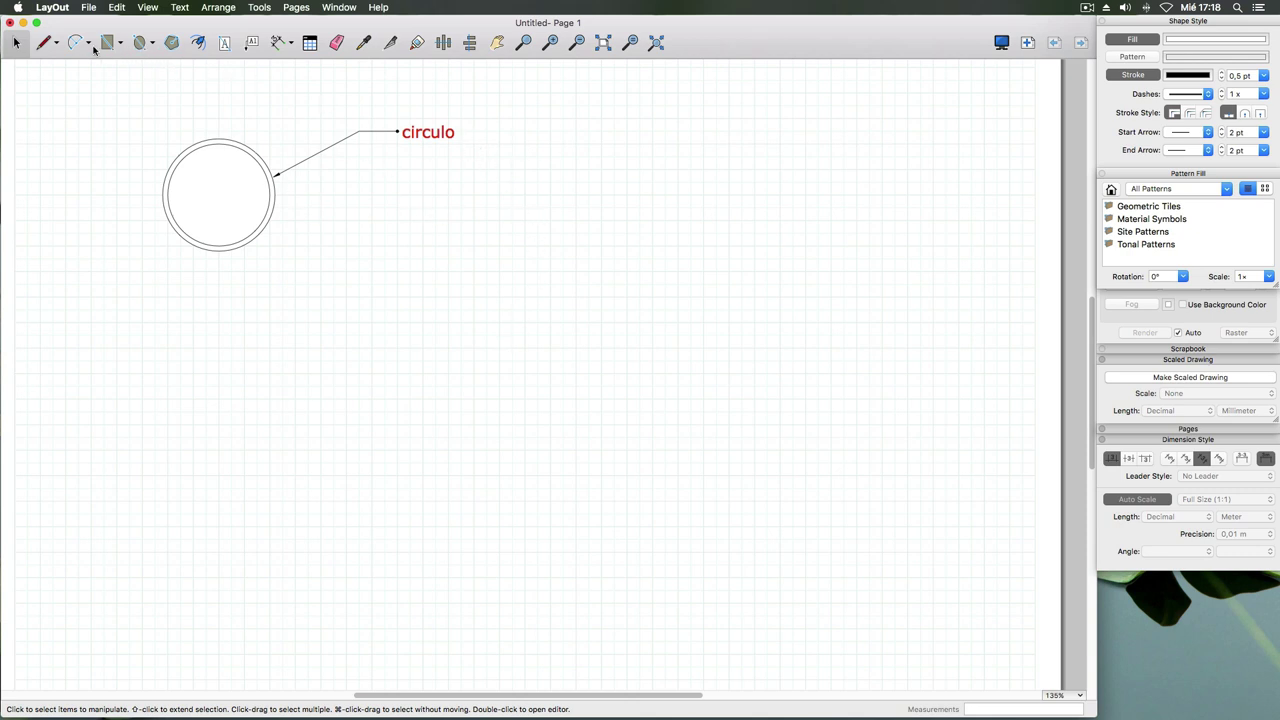
# - Draw a bent line below the circle, from the page centre up to a peak and down to the lower right
pyautogui.click(43, 44)
pyautogui.click(435, 424)
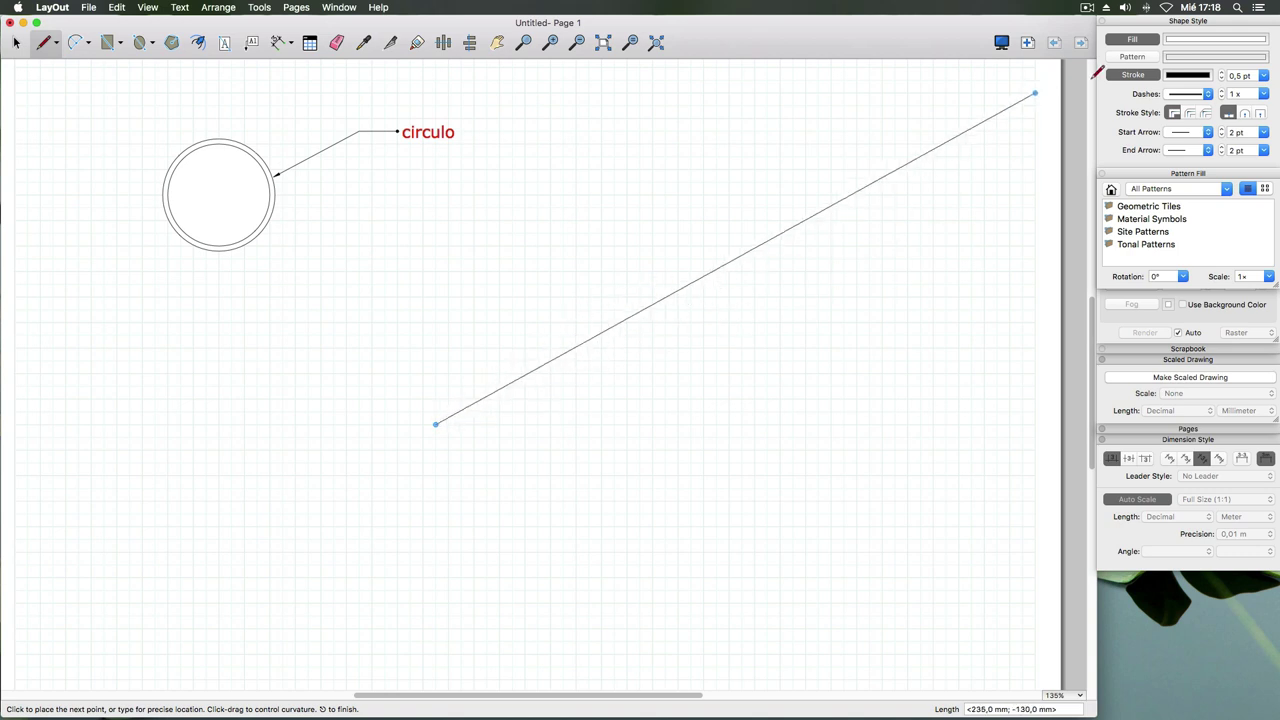
pyautogui.click(639, 335)
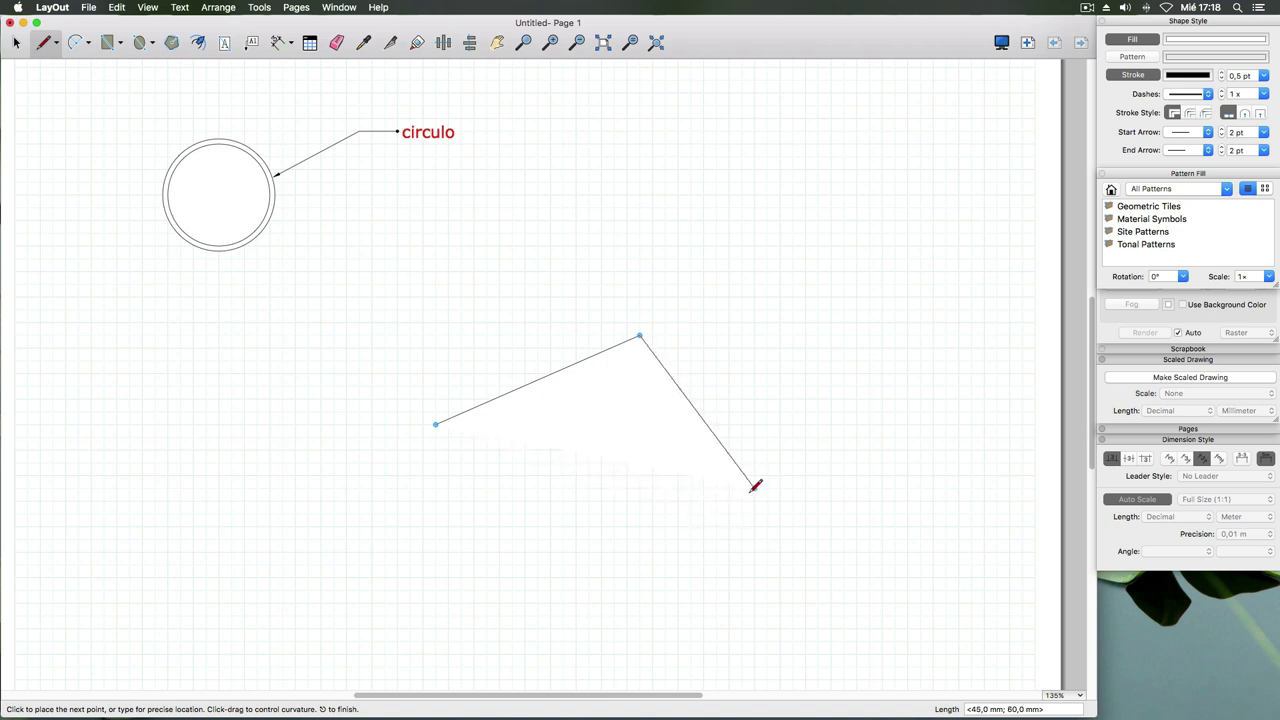
pyautogui.click(755, 513)
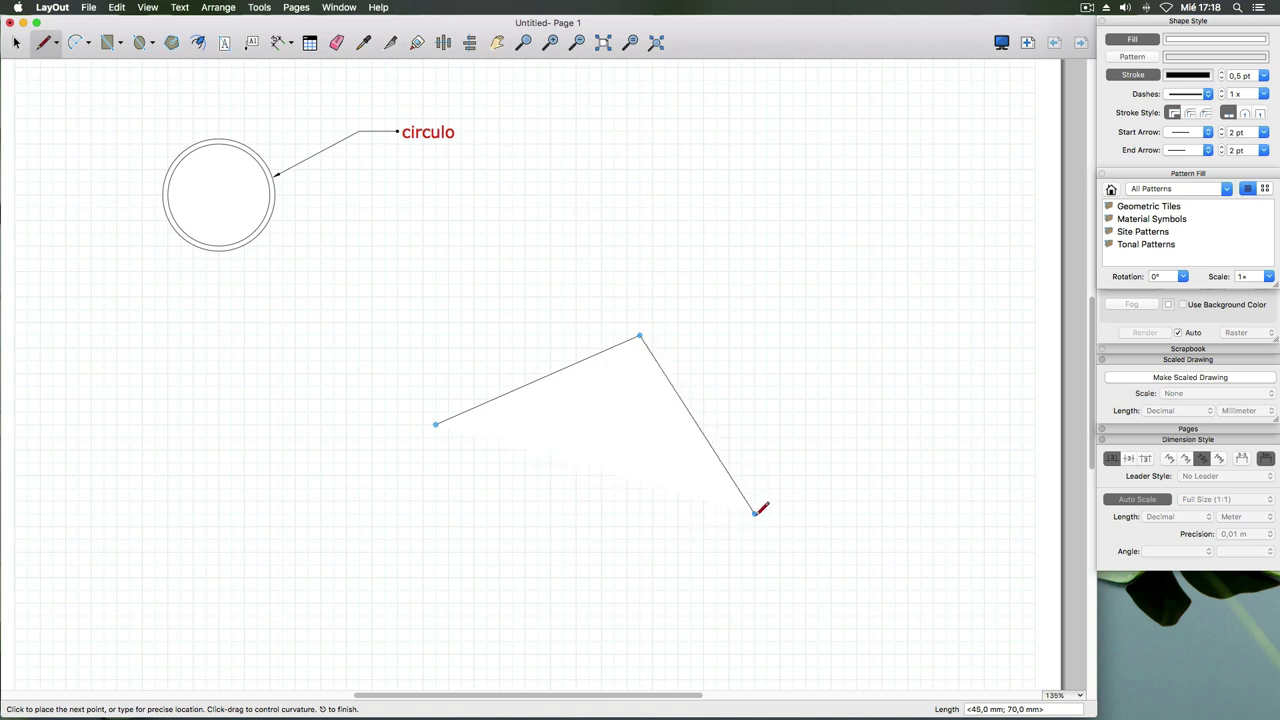
pyautogui.click(730, 500)
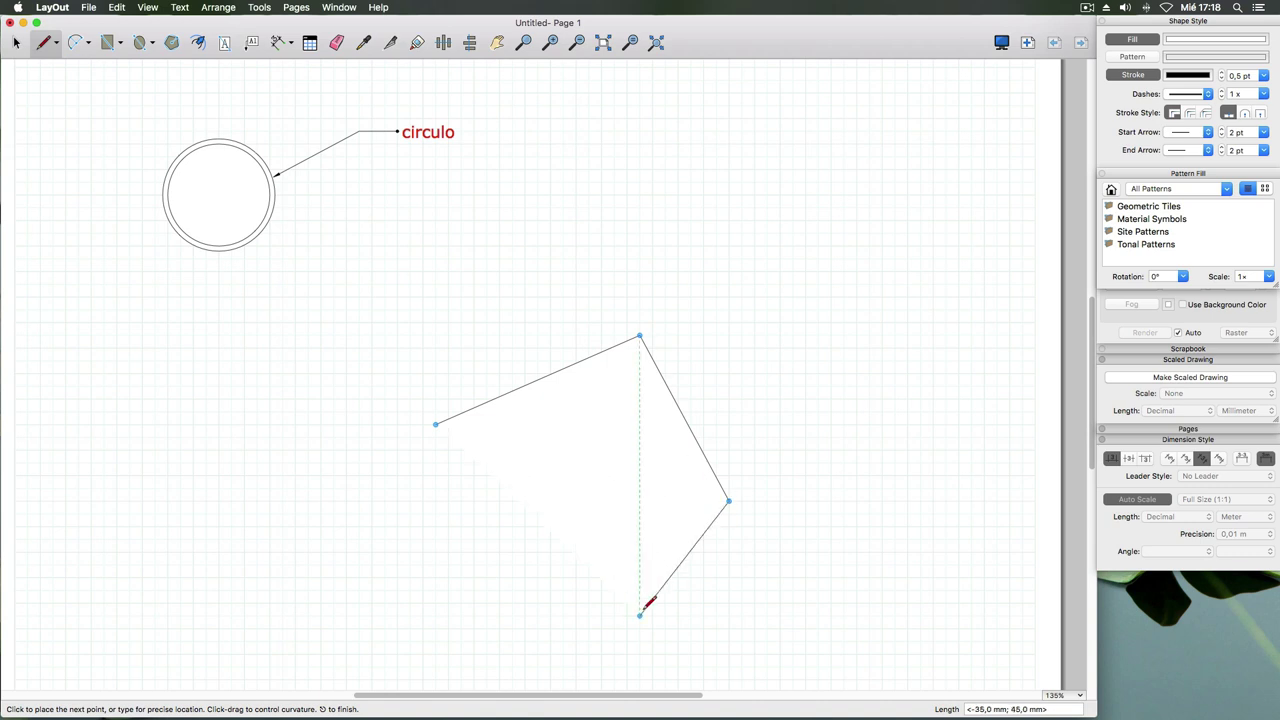
pyautogui.press('Escape')
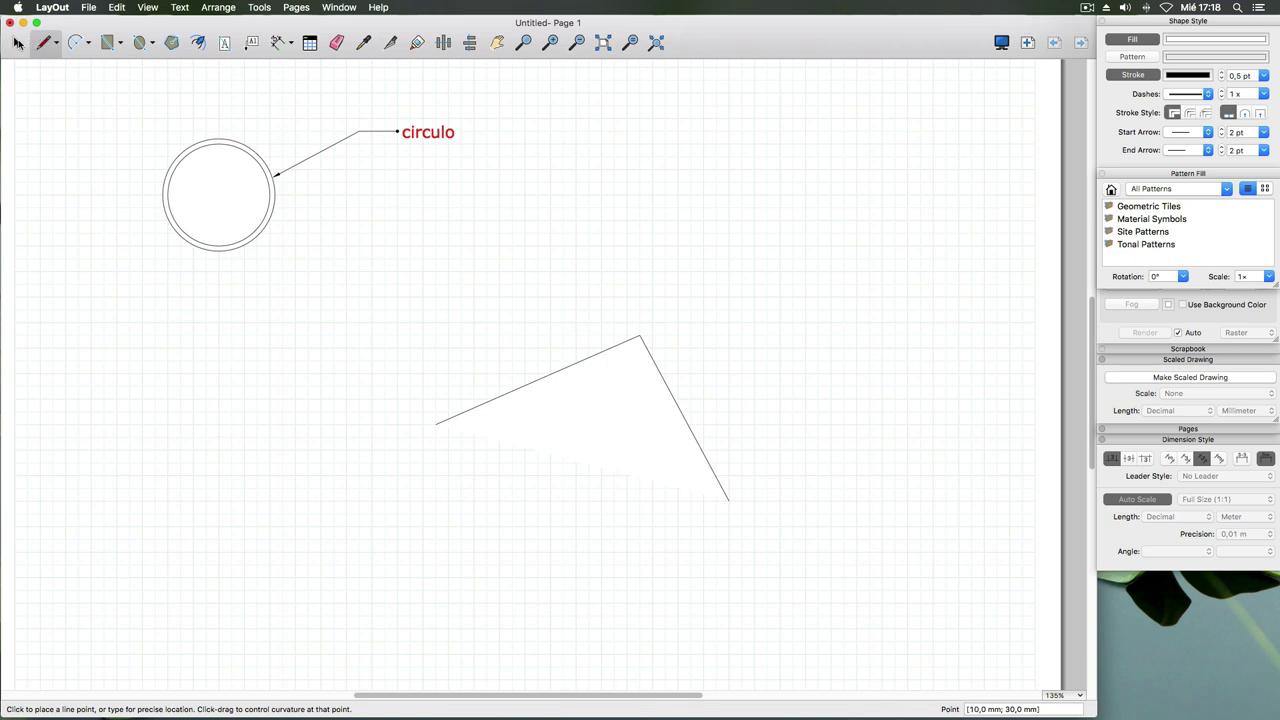
pyautogui.click(17, 42)
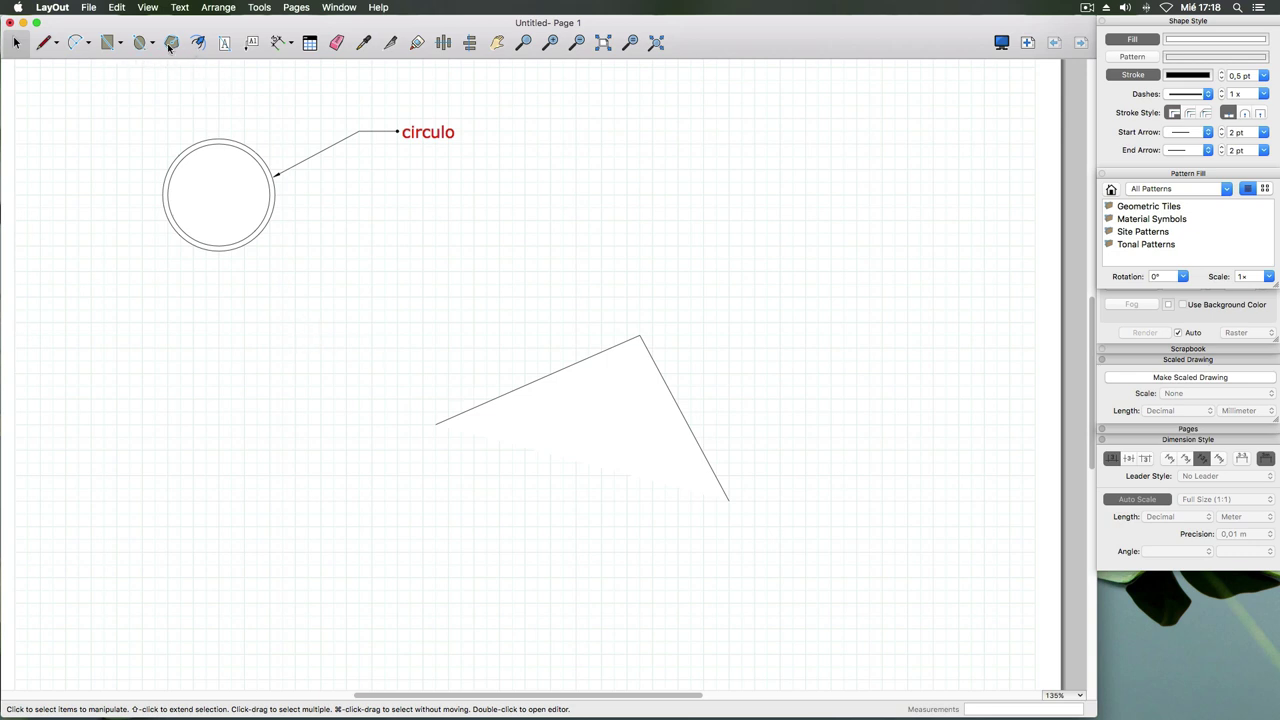
# - Draw a rectangle overlapping the bent line
pyautogui.click(110, 44)
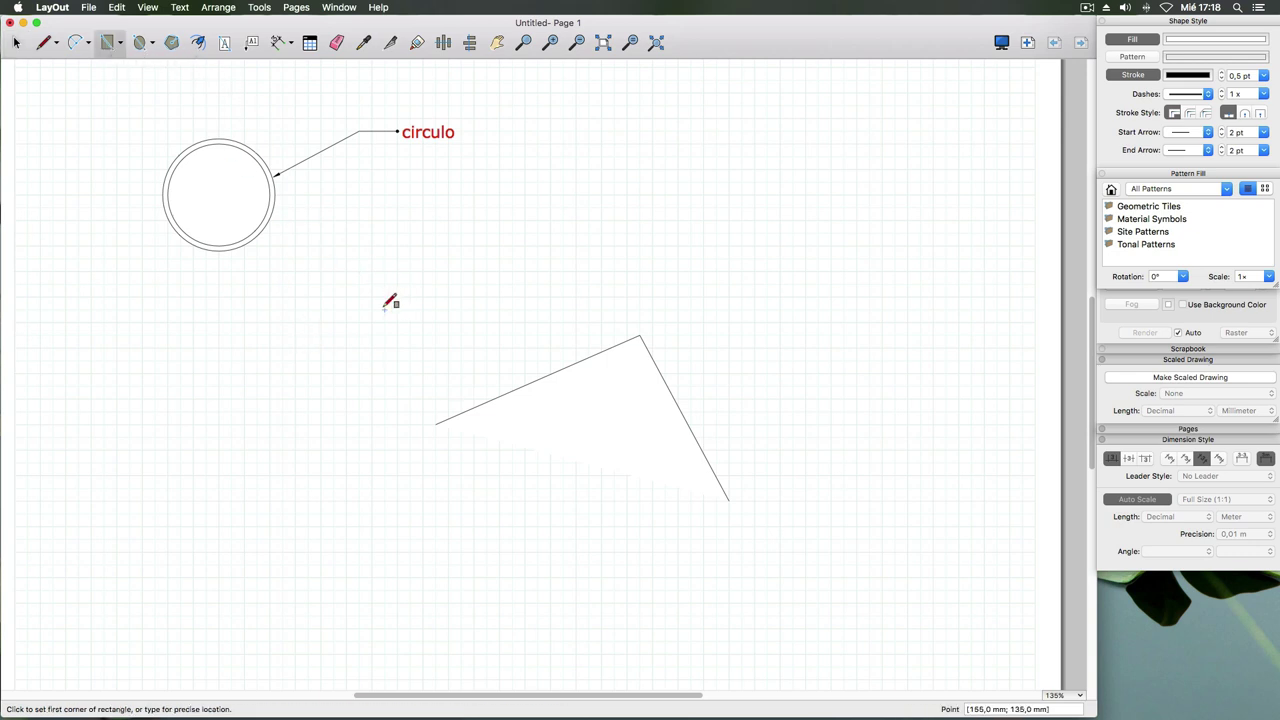
pyautogui.click(391, 342)
pyautogui.click(550, 488)
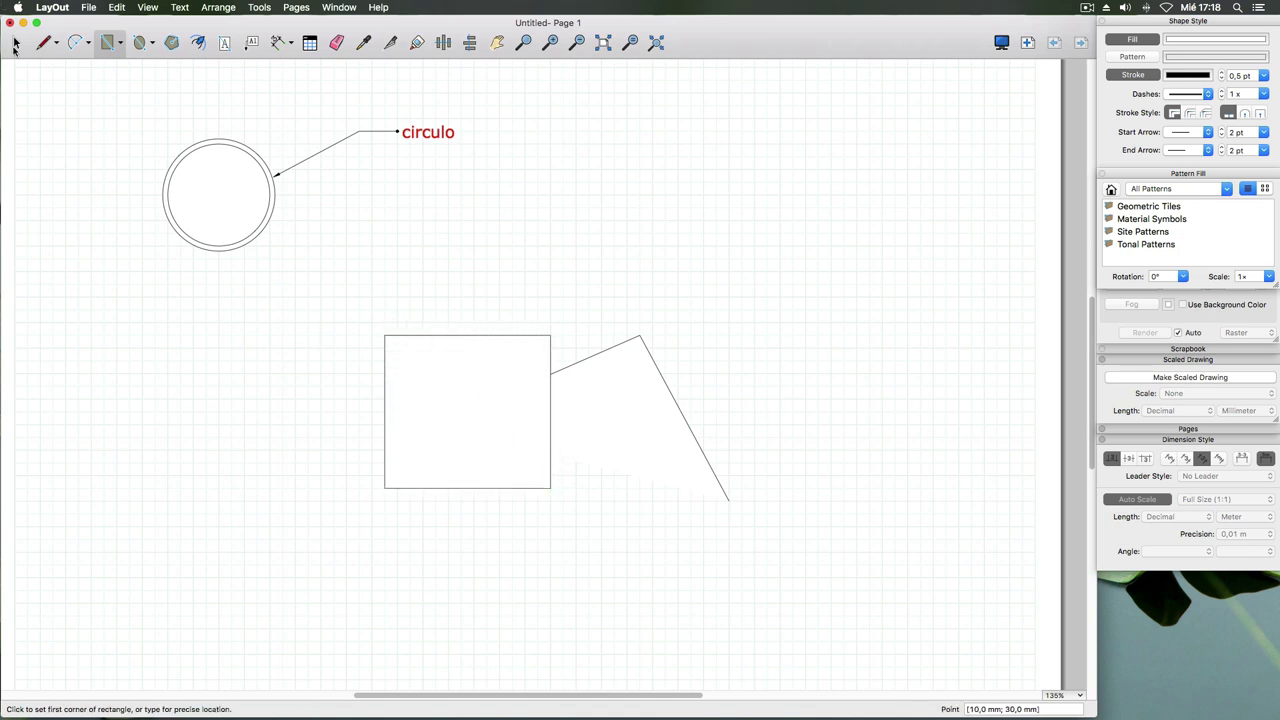
pyautogui.click(15, 43)
# - Send the rectangle to the back, behind the bent line
pyautogui.click(486, 337)
pyautogui.rightClick(487, 340)
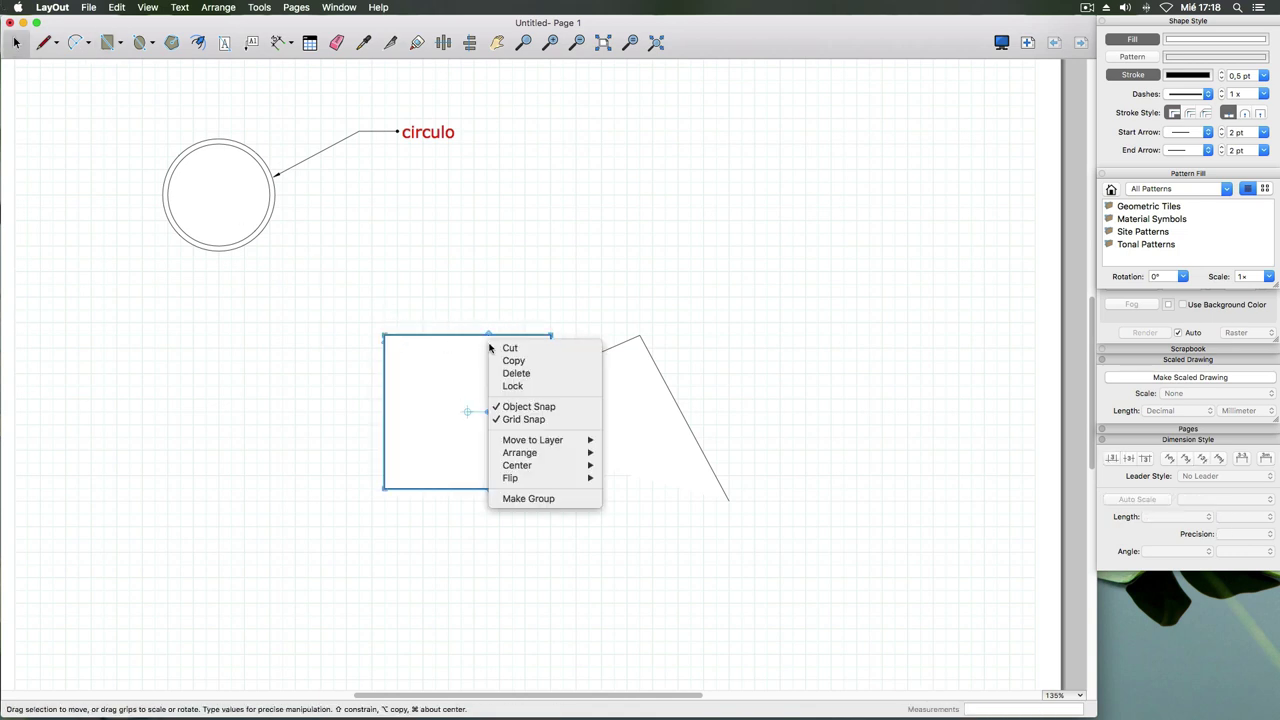
pyautogui.moveTo(530, 453)
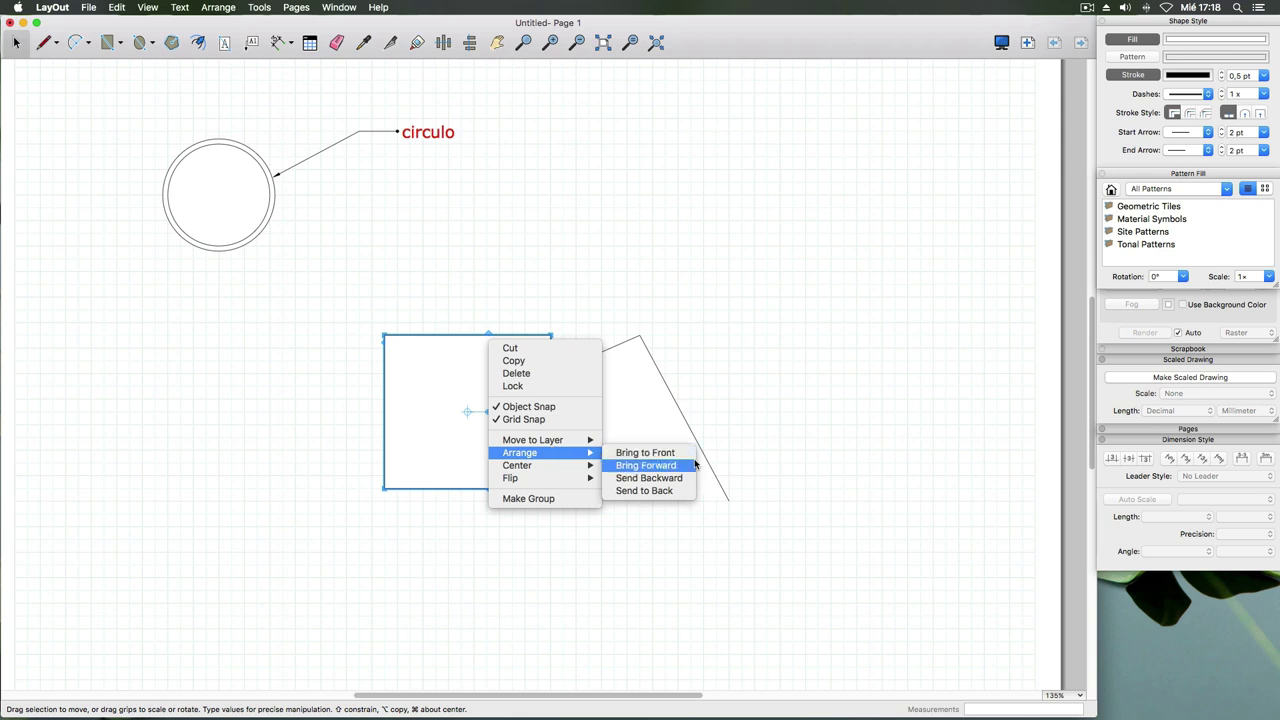
pyautogui.click(672, 490)
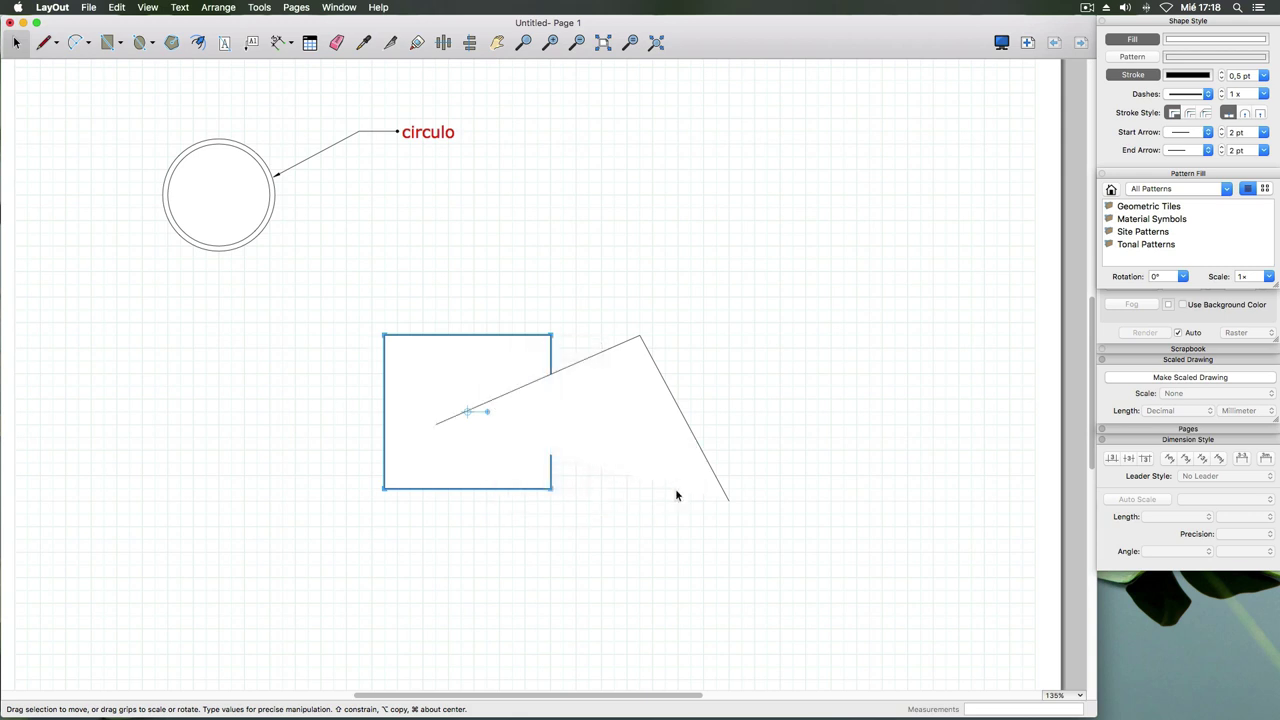
pyautogui.click(806, 403)
pyautogui.click(524, 334)
pyautogui.click(600, 356)
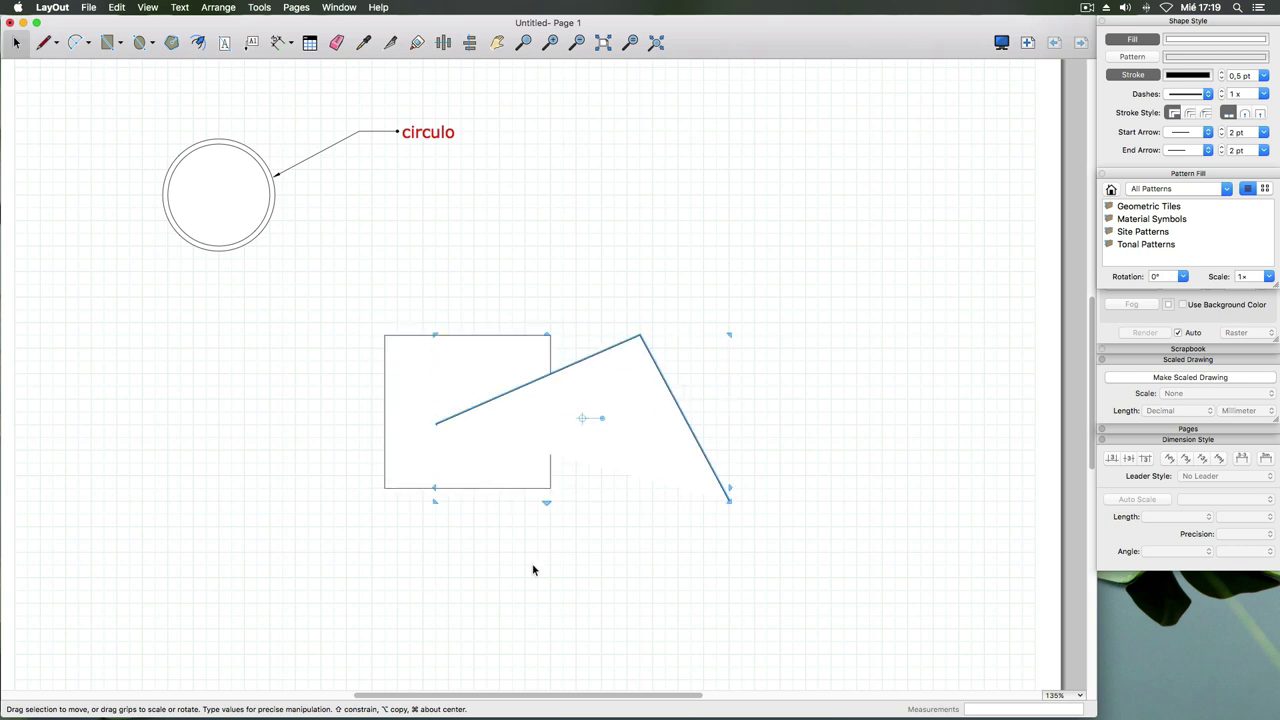
pyautogui.click(565, 485)
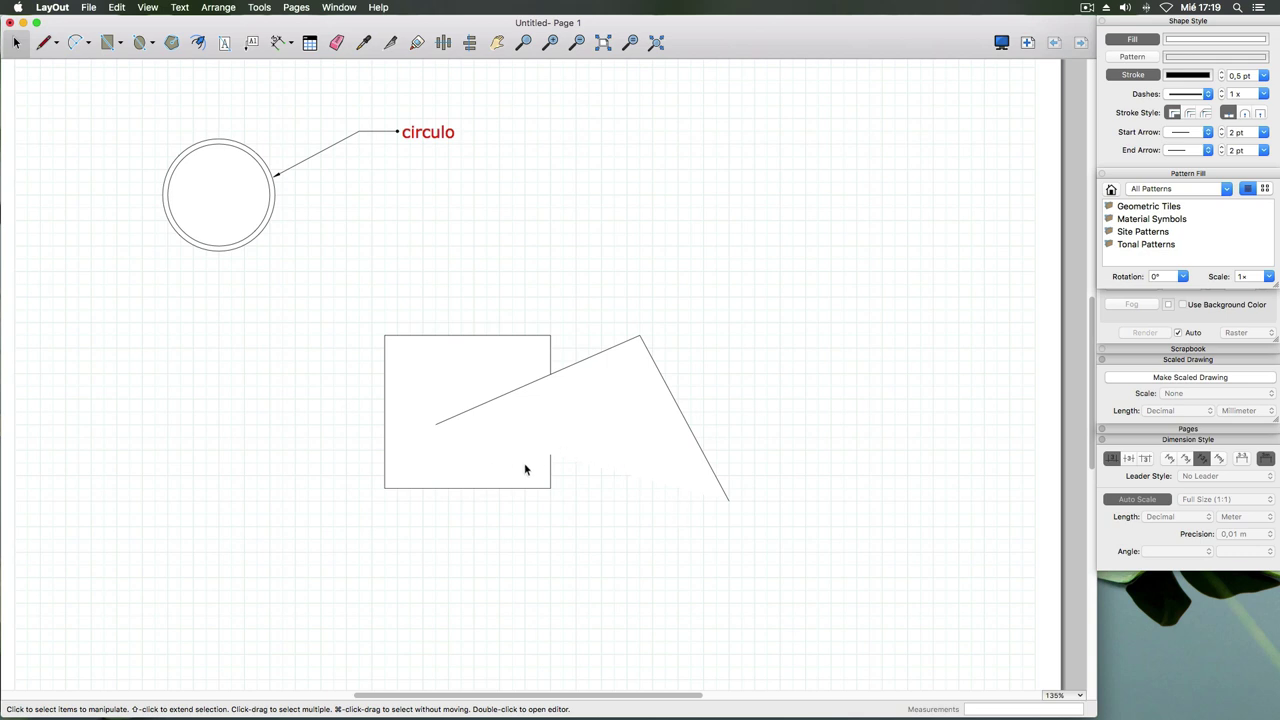
# - Turn off the bent line's white fill in Shape Style
pyautogui.click(598, 354)
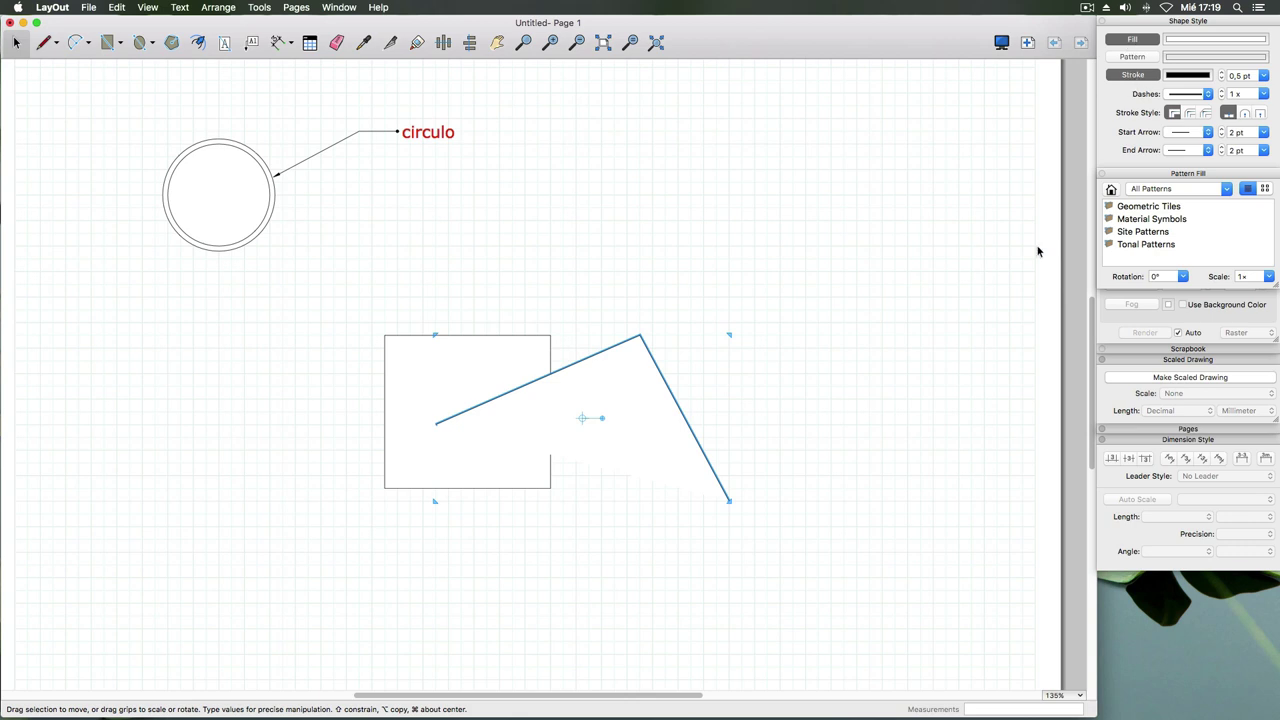
pyautogui.click(1135, 40)
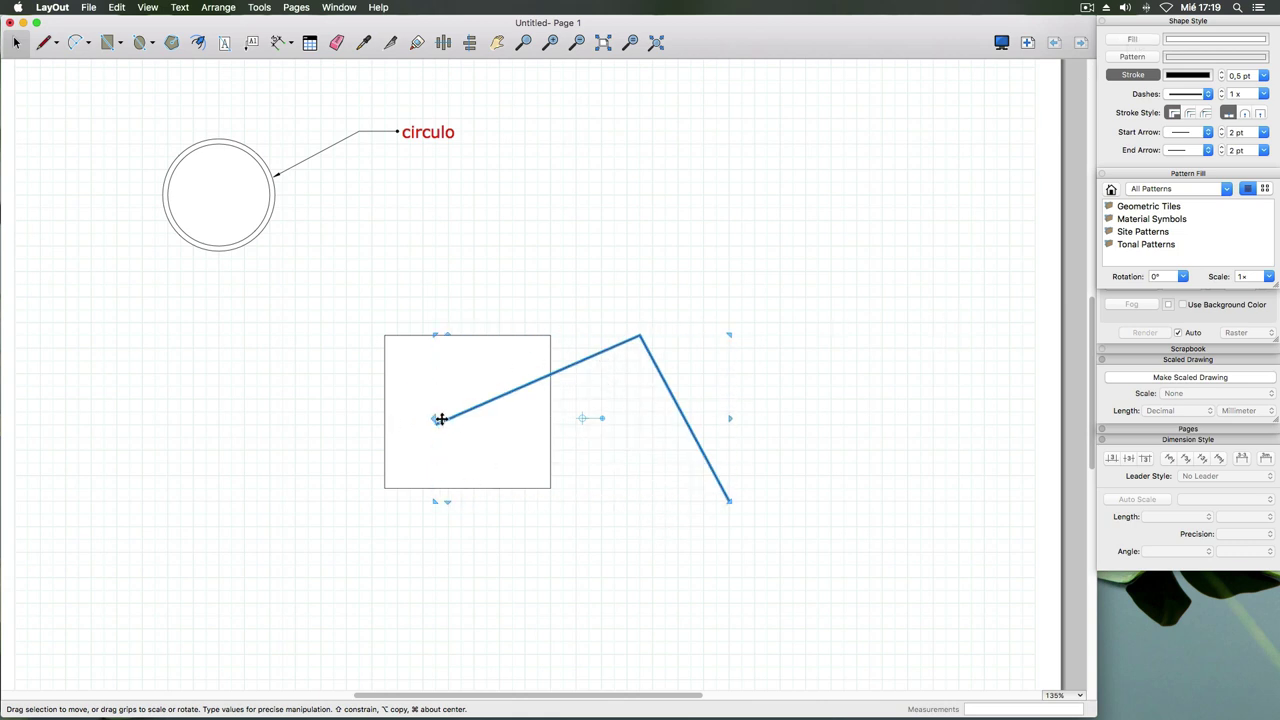
pyautogui.click(811, 309)
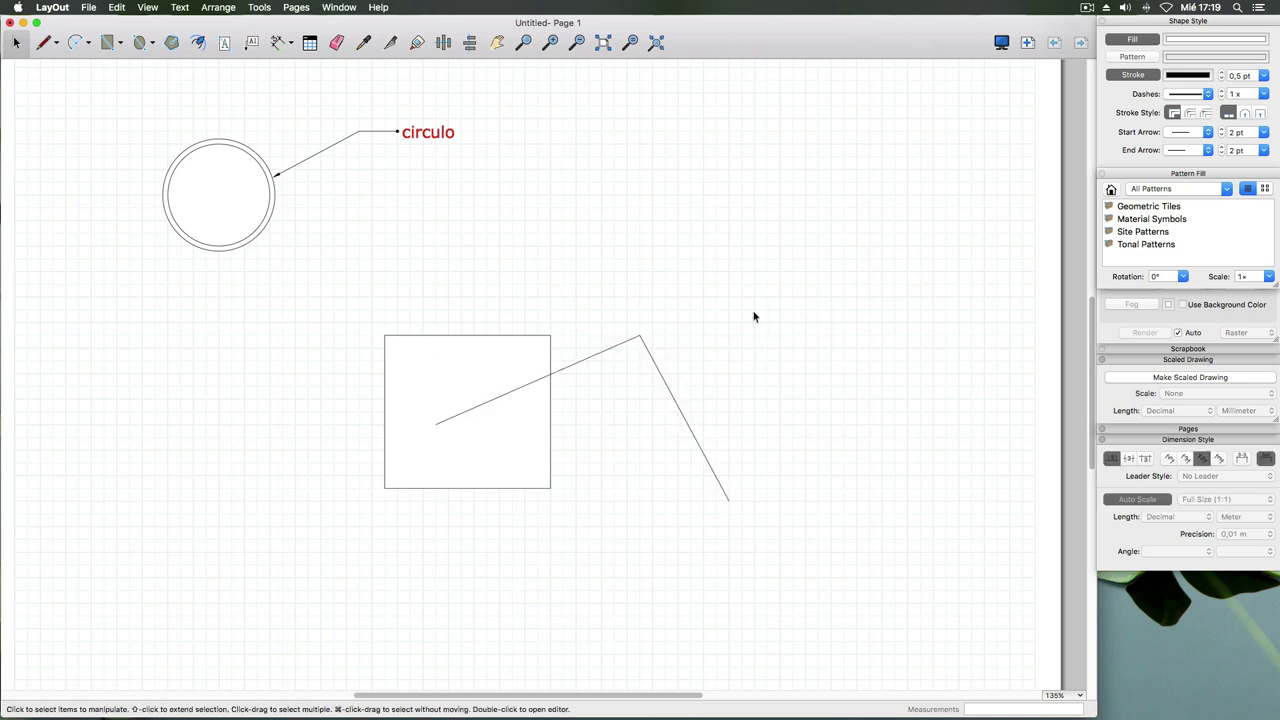
pyautogui.click(640, 339)
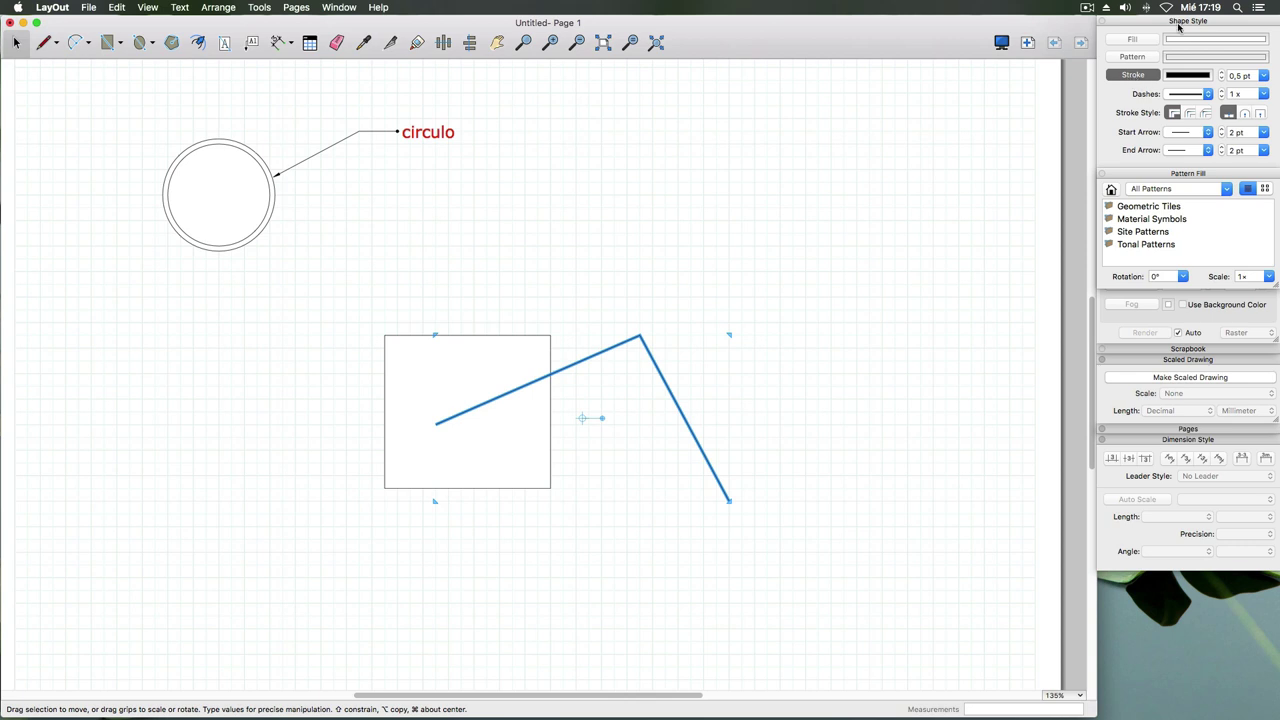
# - Show the Pages panel from the Window menu to see the page thumbnail
pyautogui.click(340, 8)
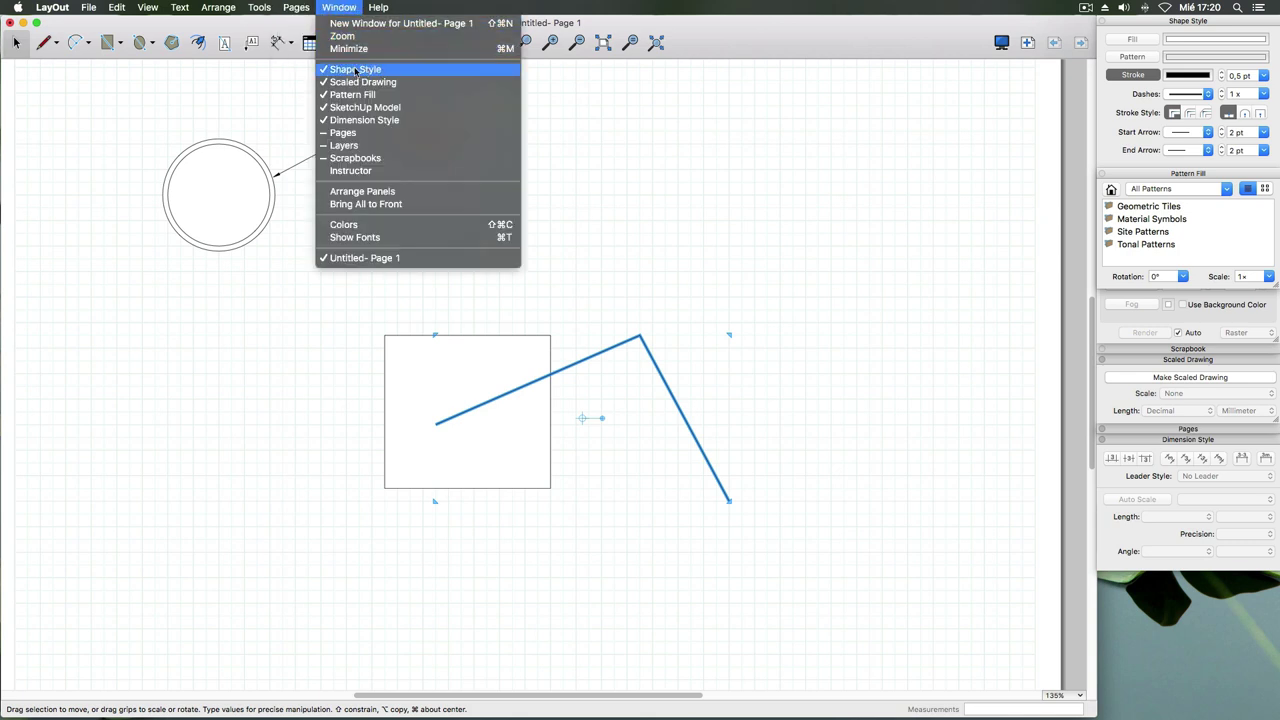
pyautogui.click(735, 44)
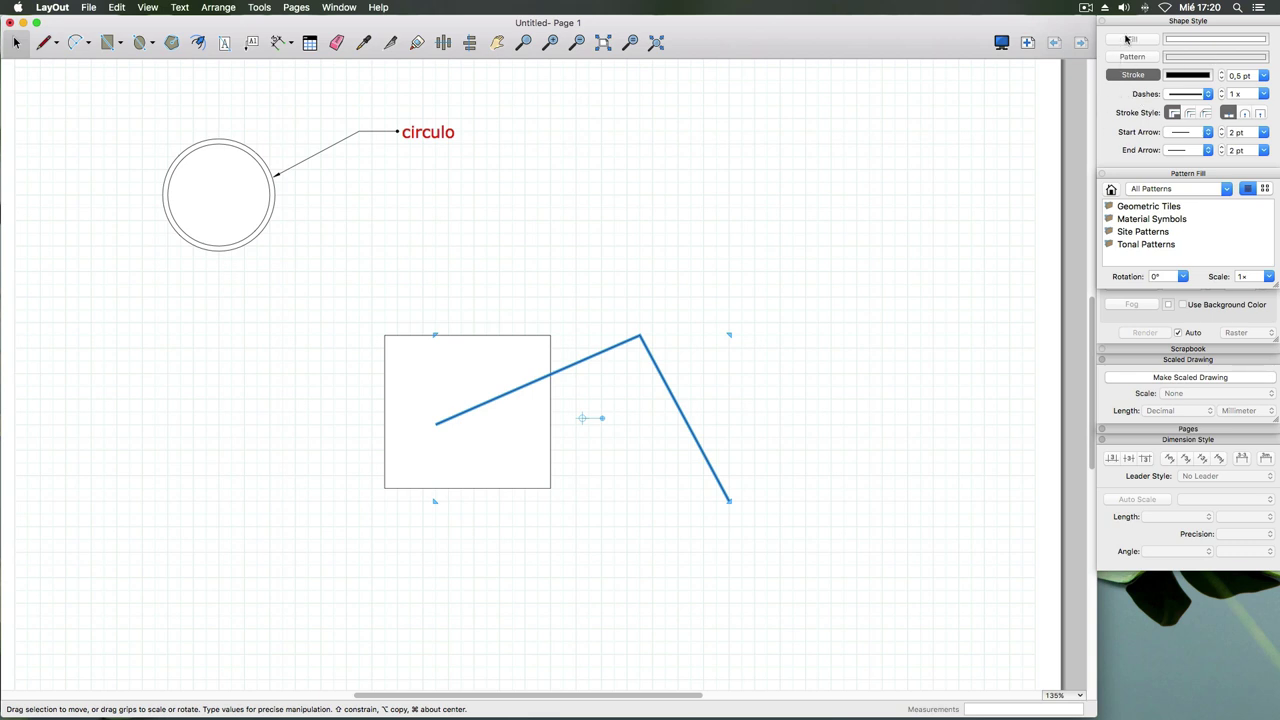
pyautogui.click(339, 7)
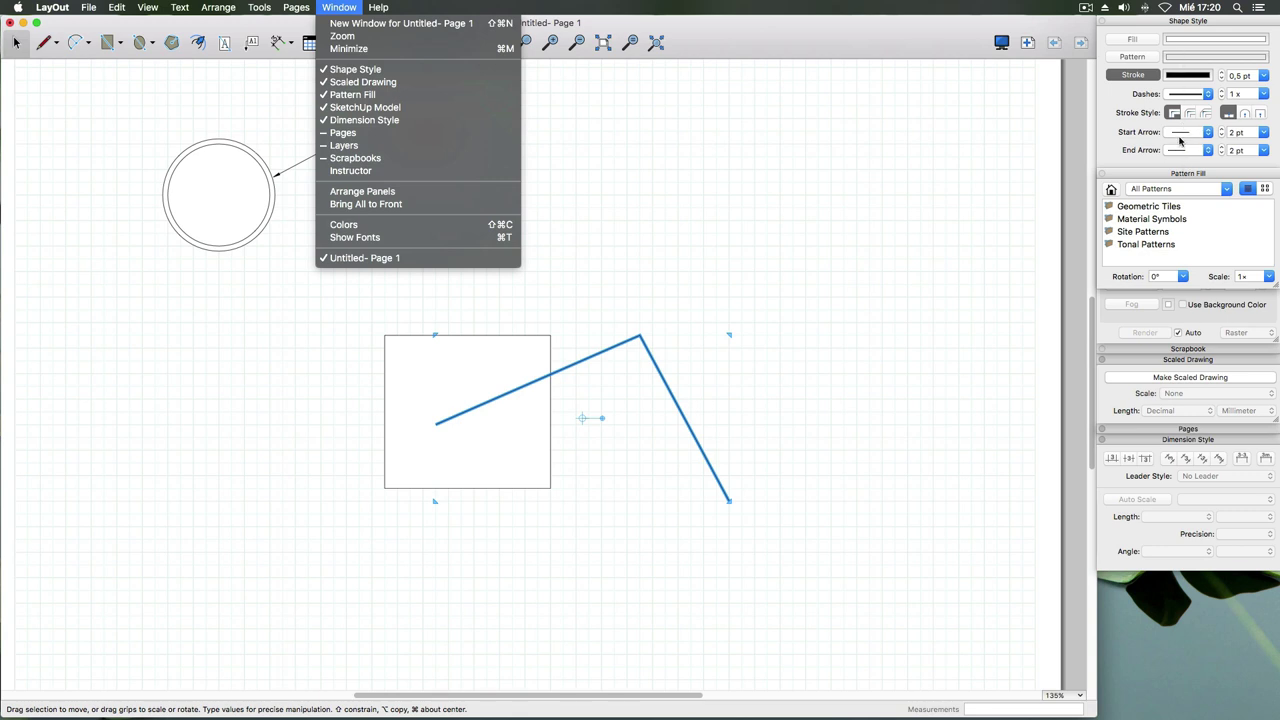
pyautogui.click(326, 138)
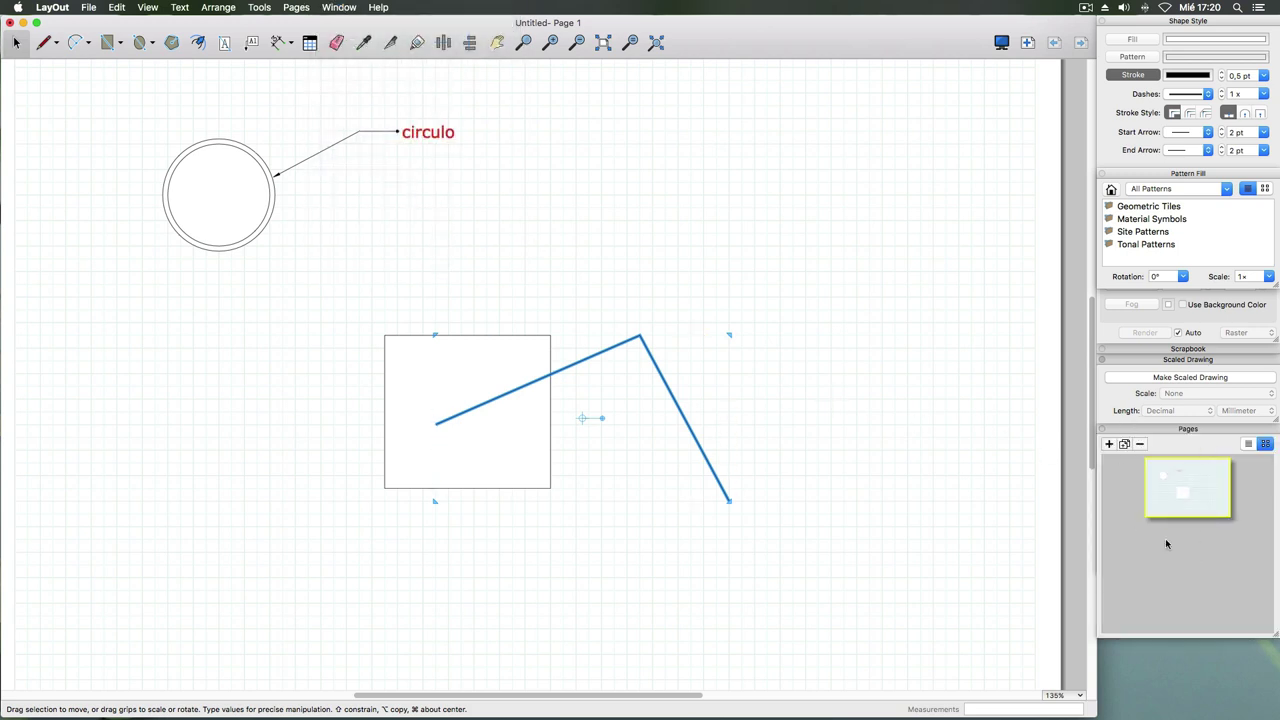
pyautogui.click(336, 8)
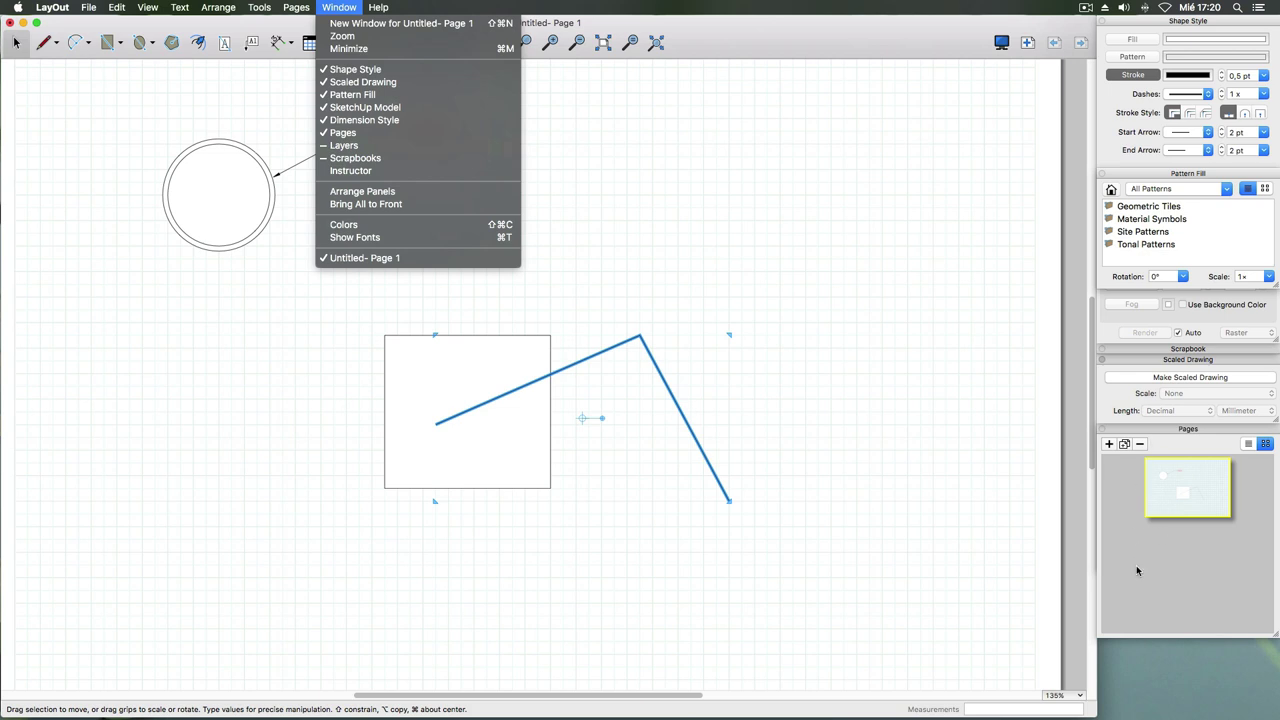
pyautogui.click(735, 62)
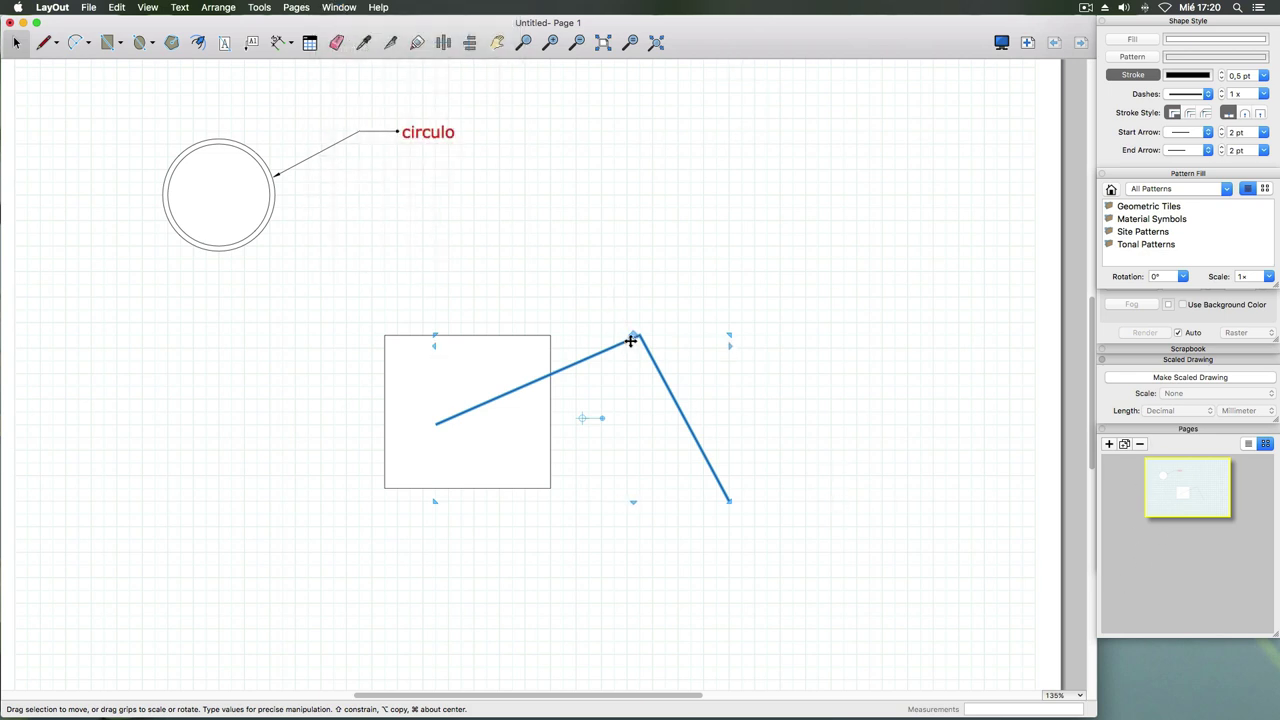
# - Fill the bent line lime green, then turn the fill back off
pyautogui.click(1135, 41)
pyautogui.click(1189, 42)
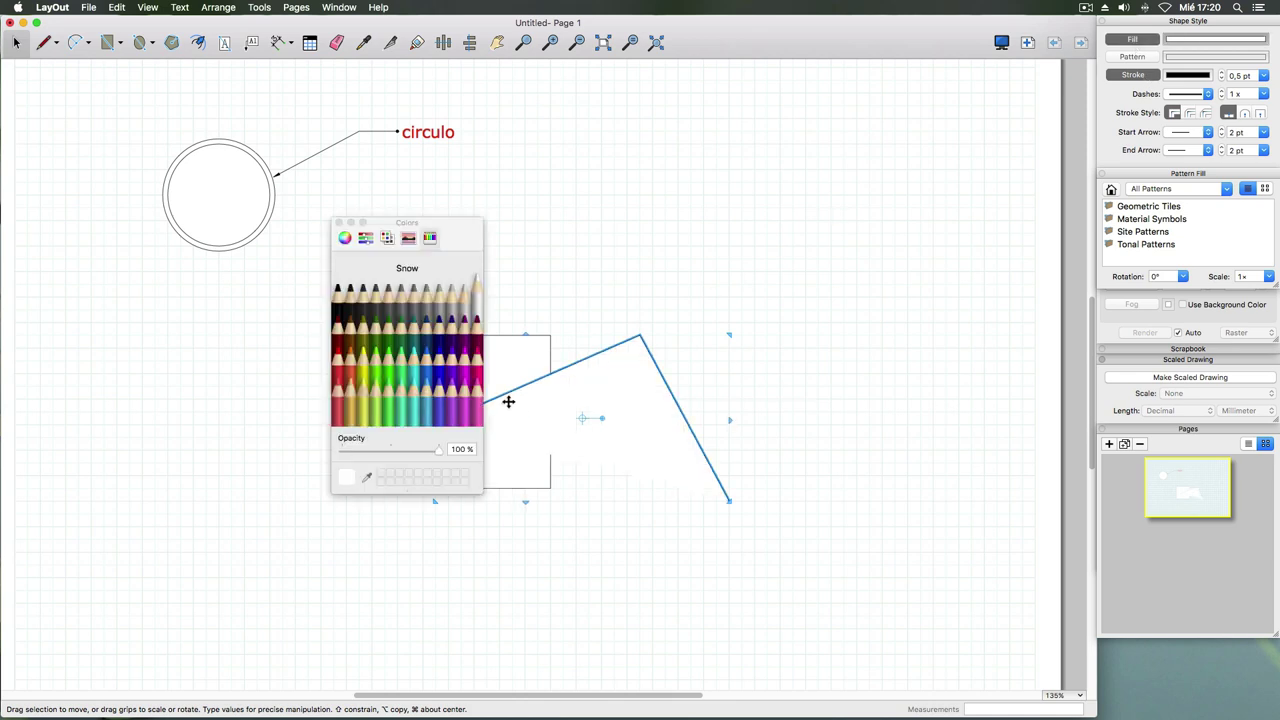
pyautogui.click(377, 375)
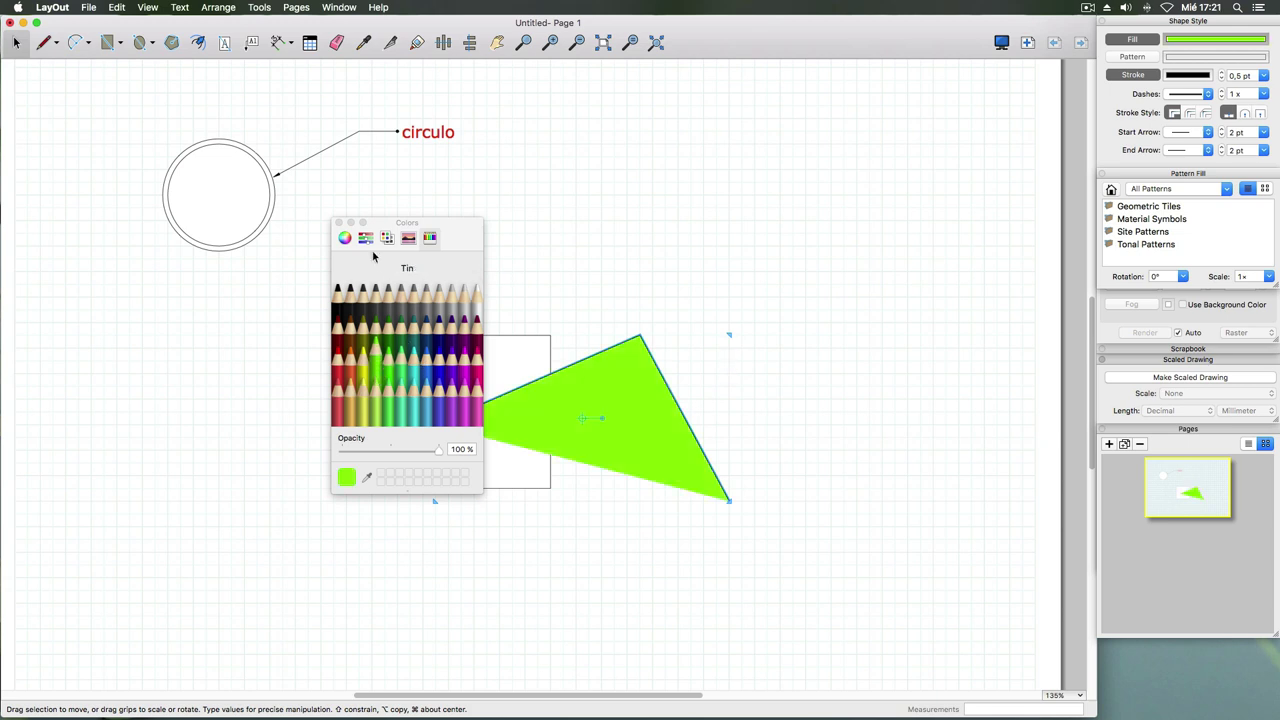
pyautogui.click(339, 223)
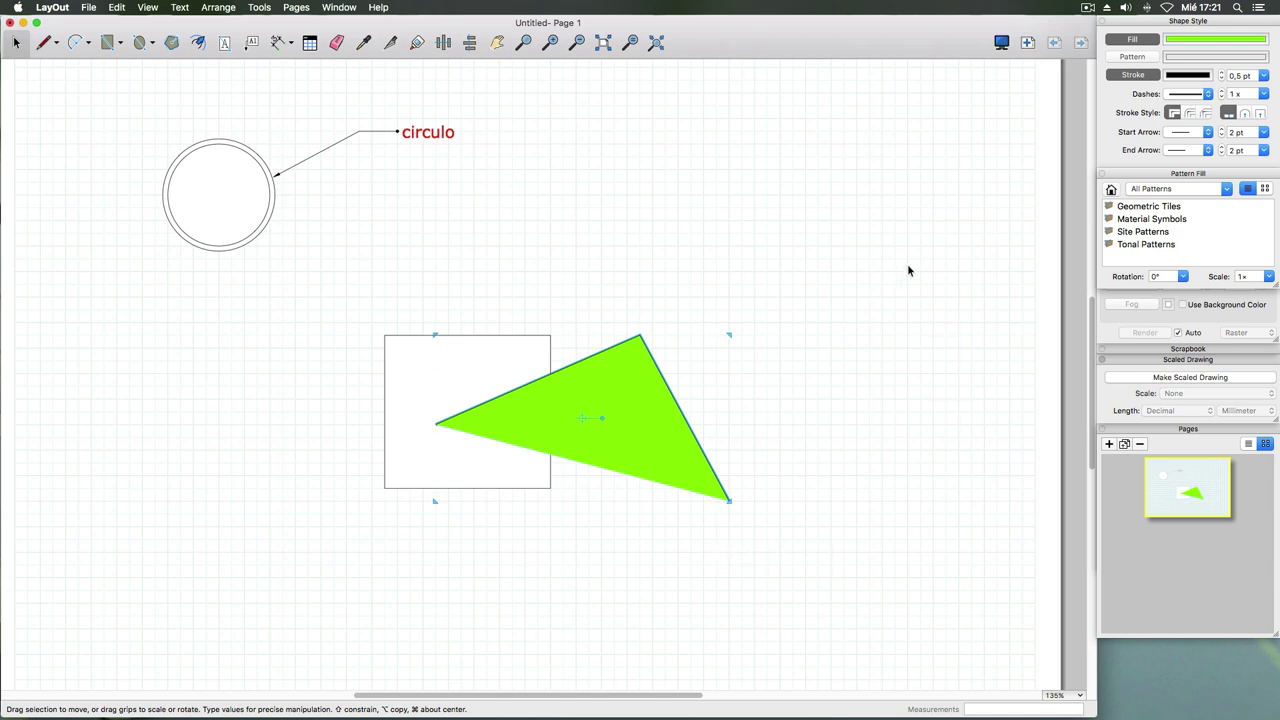
pyautogui.click(1133, 41)
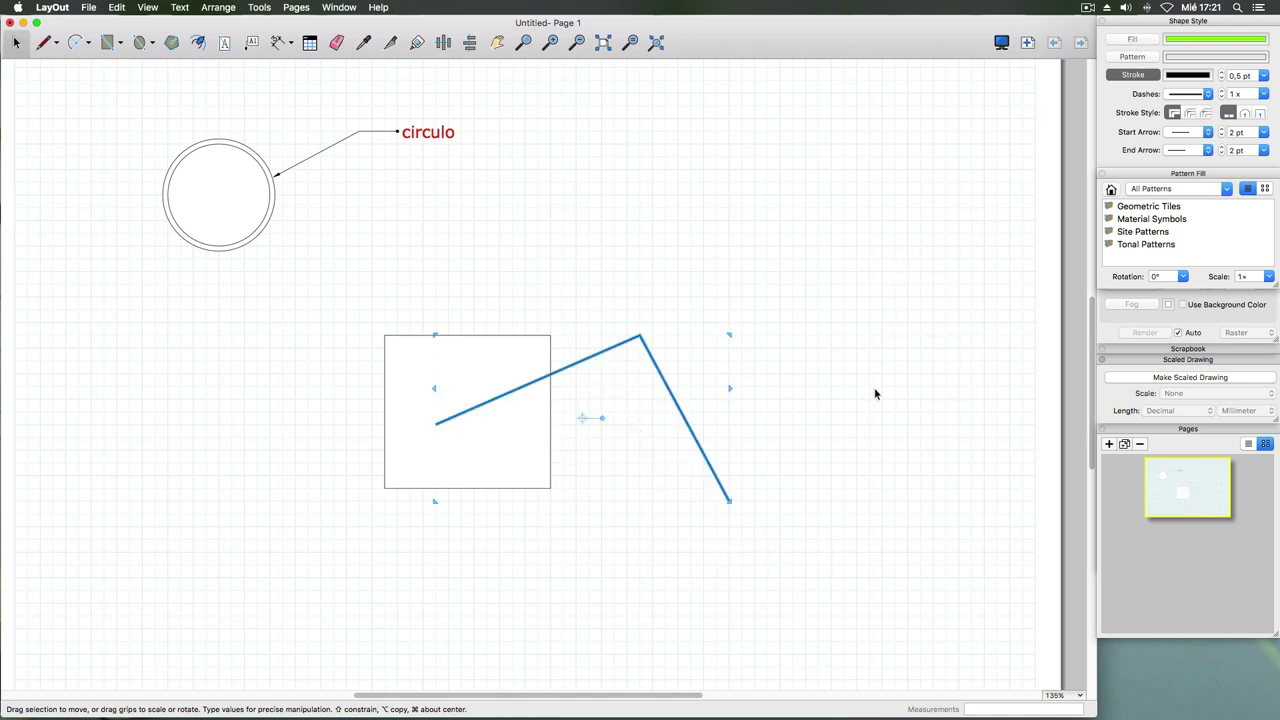
pyautogui.click(1136, 78)
# - Reselect the bent line and fill it green again, forming a green triangle
pyautogui.click(977, 336)
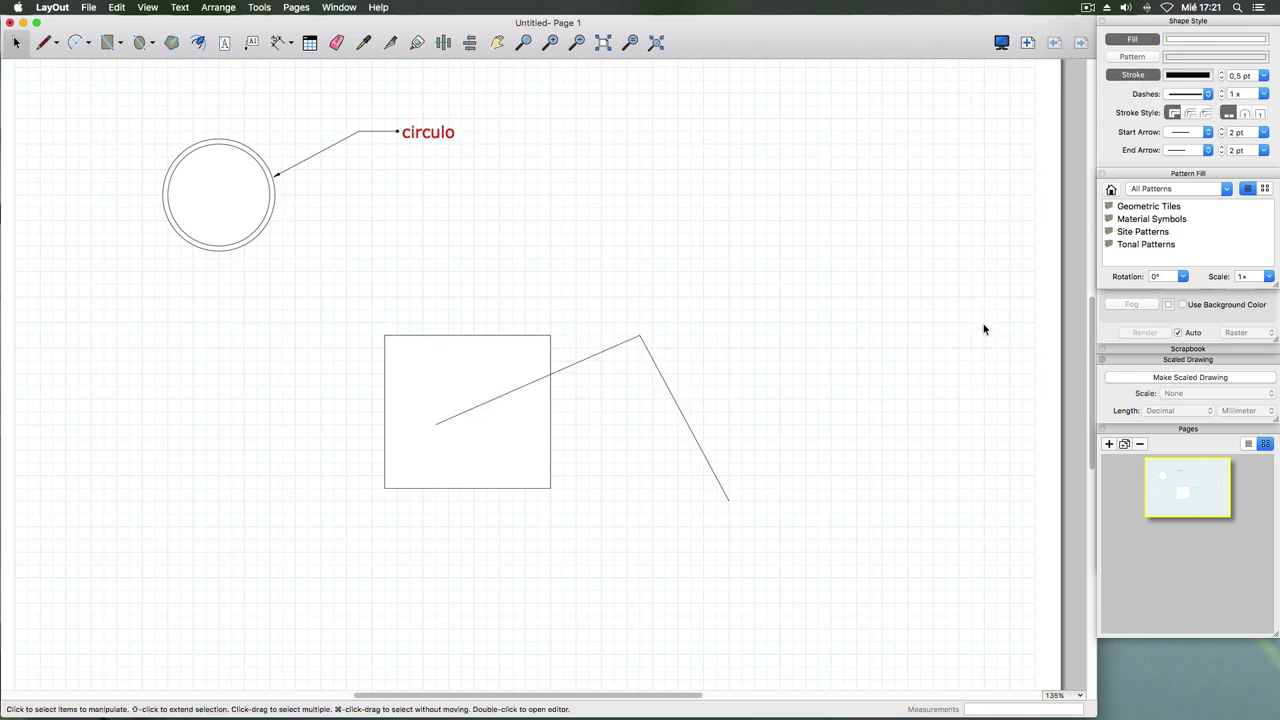
pyautogui.click(648, 350)
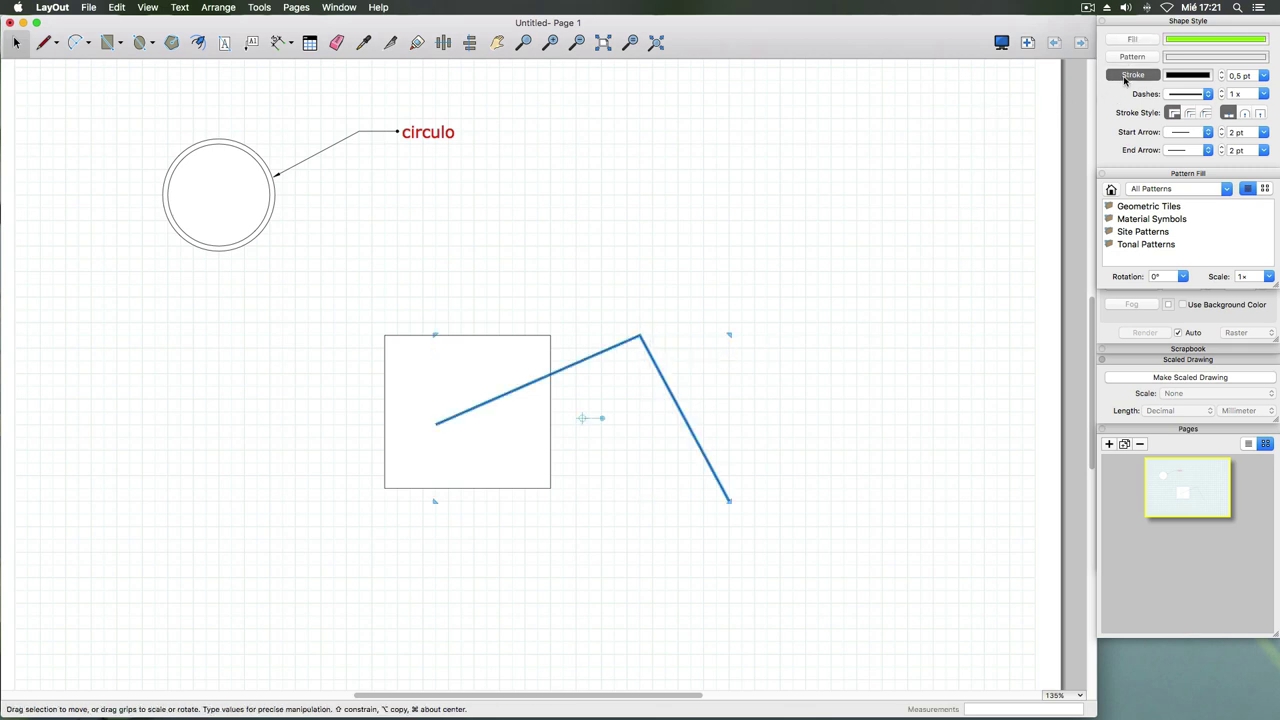
pyautogui.click(686, 372)
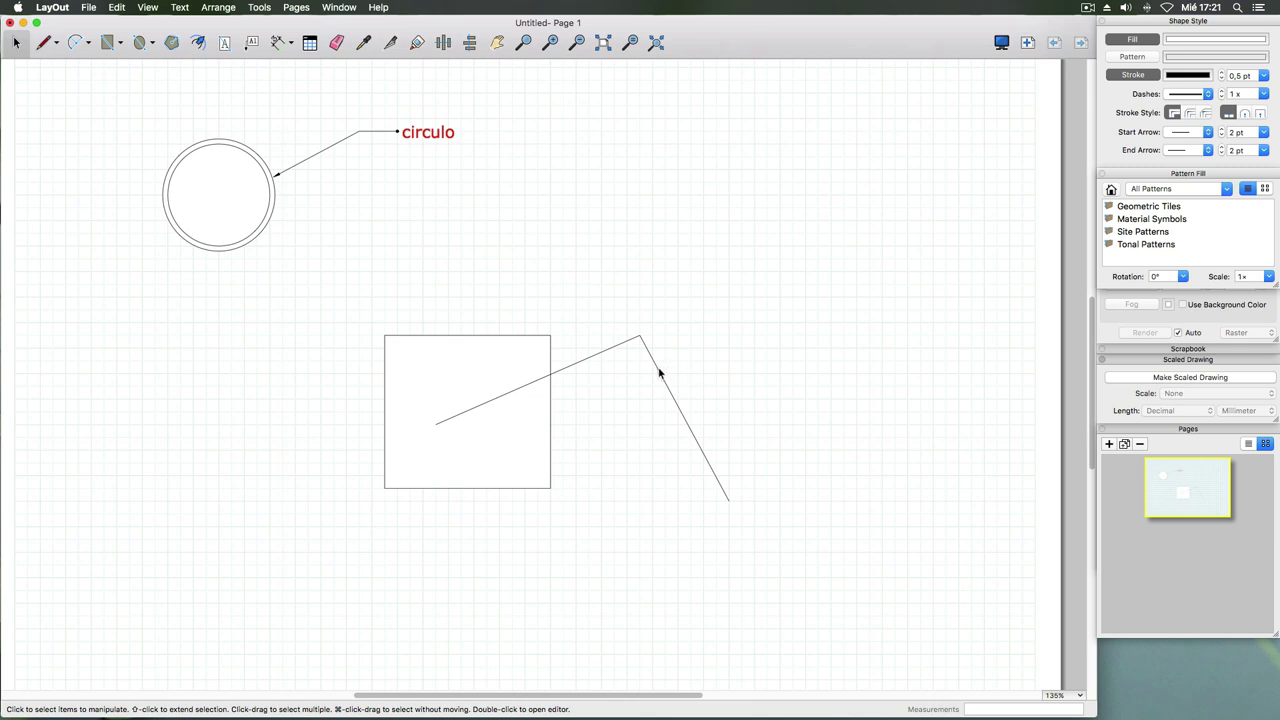
pyautogui.click(660, 373)
pyautogui.click(1135, 39)
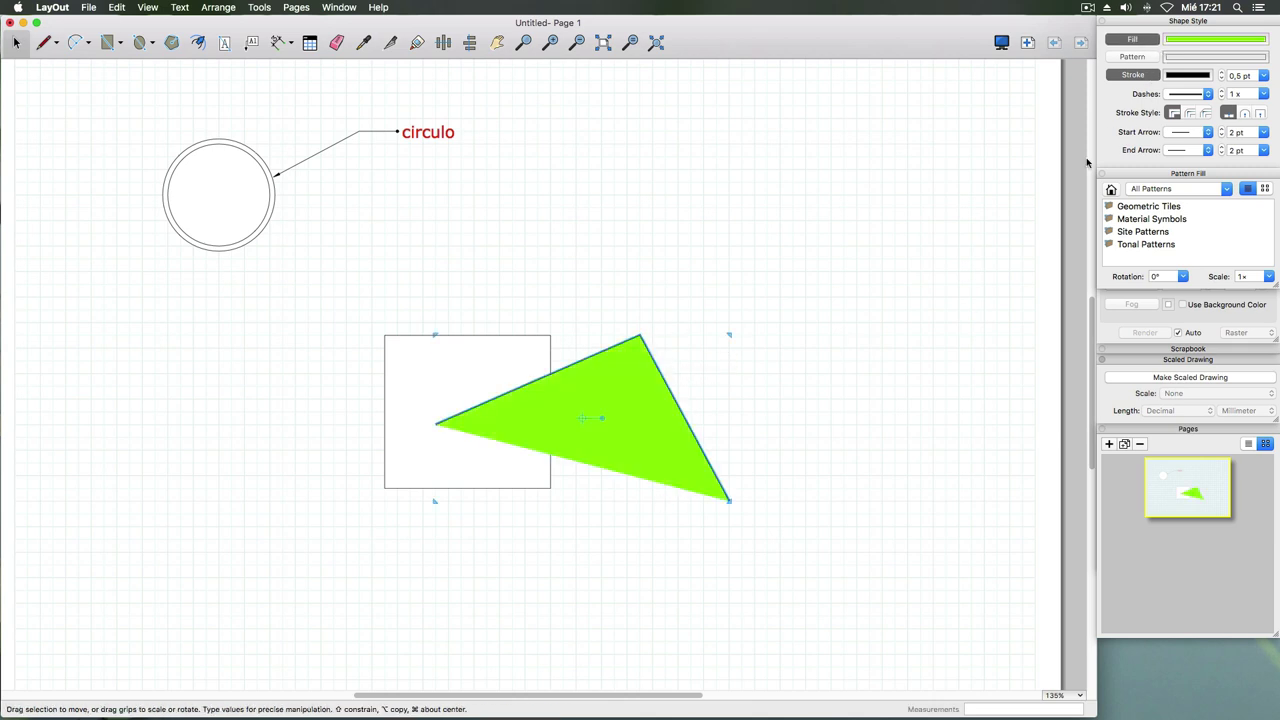
pyautogui.click(876, 349)
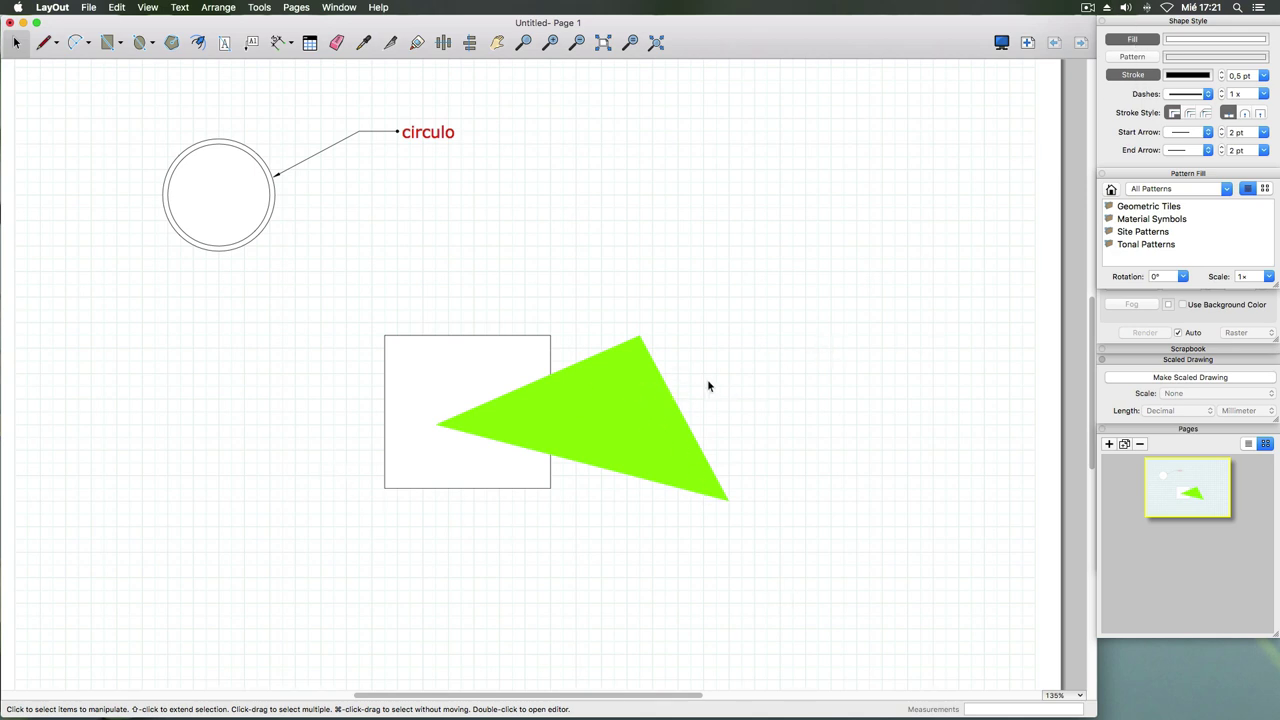
# - Toggle the triangle's stroke and fill, leaving the bent line unfilled with a thin outline
pyautogui.click(663, 386)
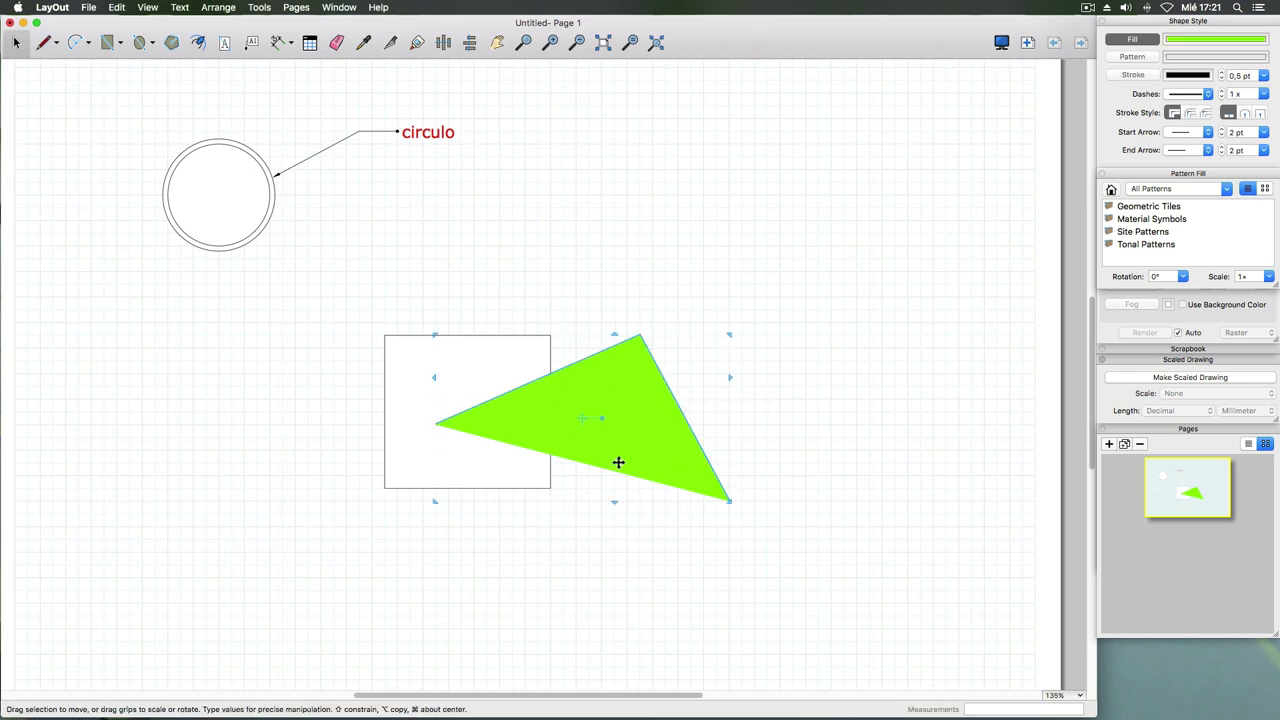
pyautogui.click(1133, 76)
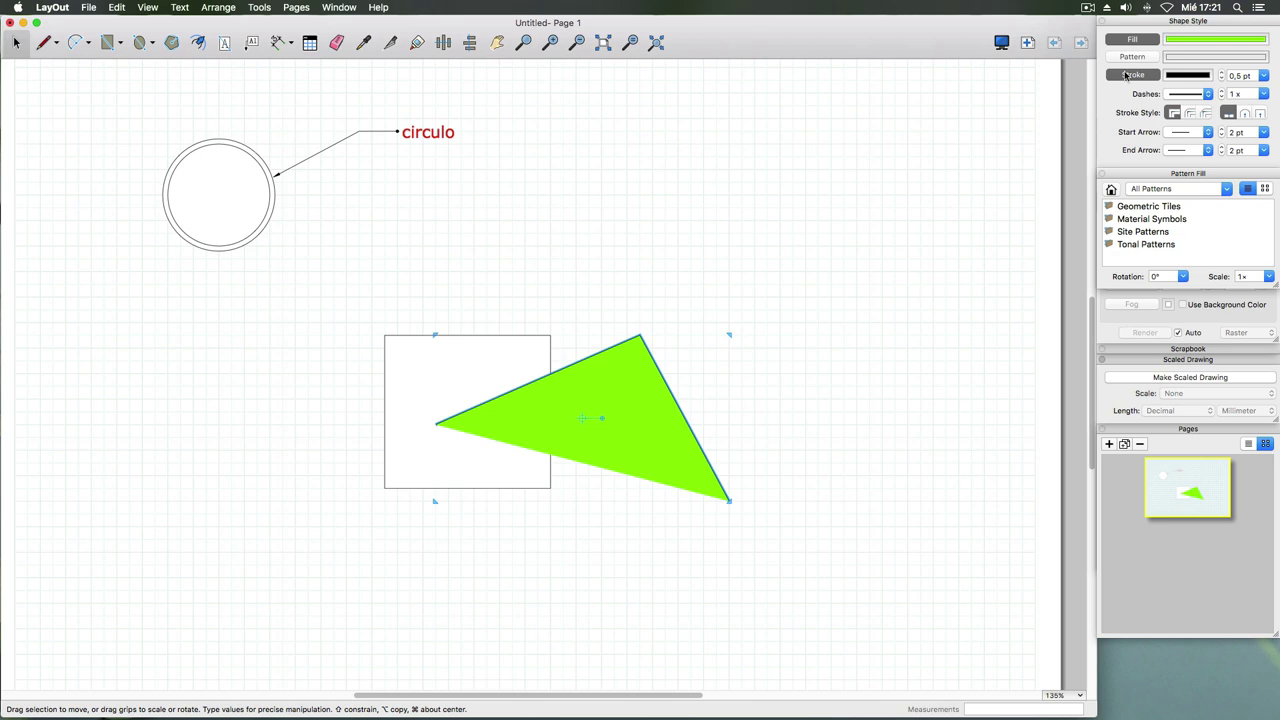
pyautogui.click(1133, 40)
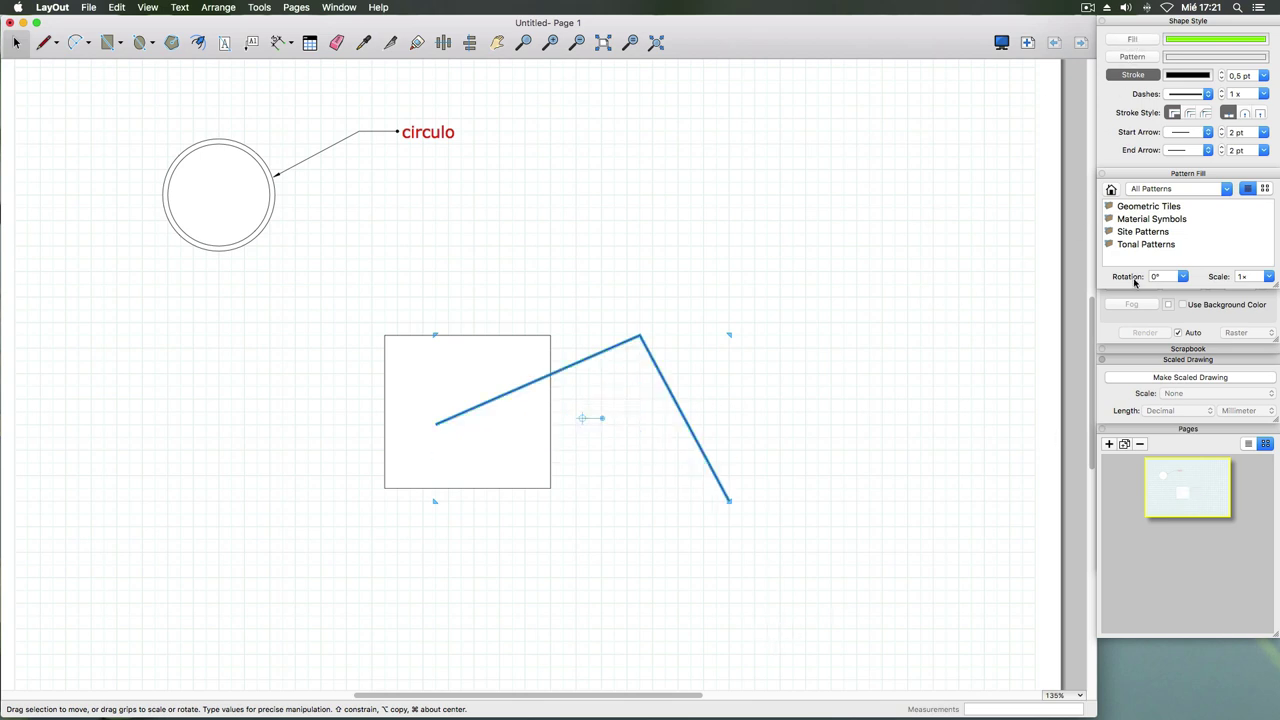
pyautogui.click(1127, 41)
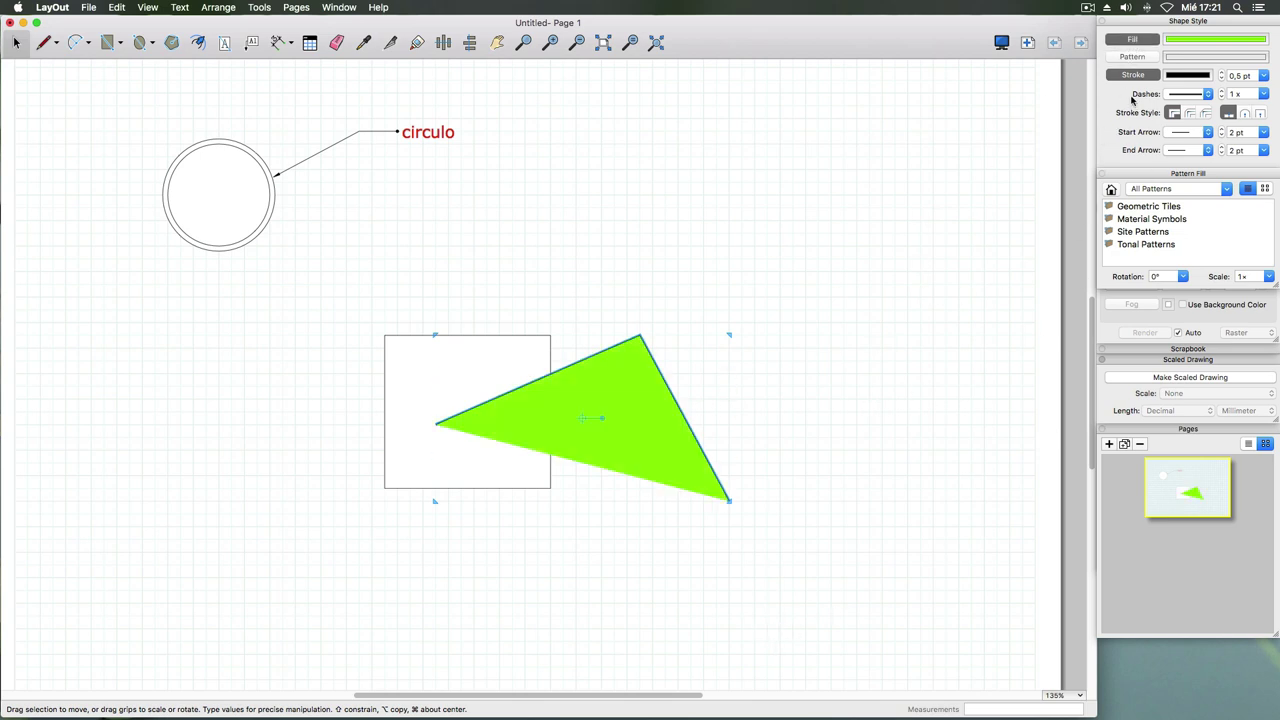
pyautogui.click(780, 405)
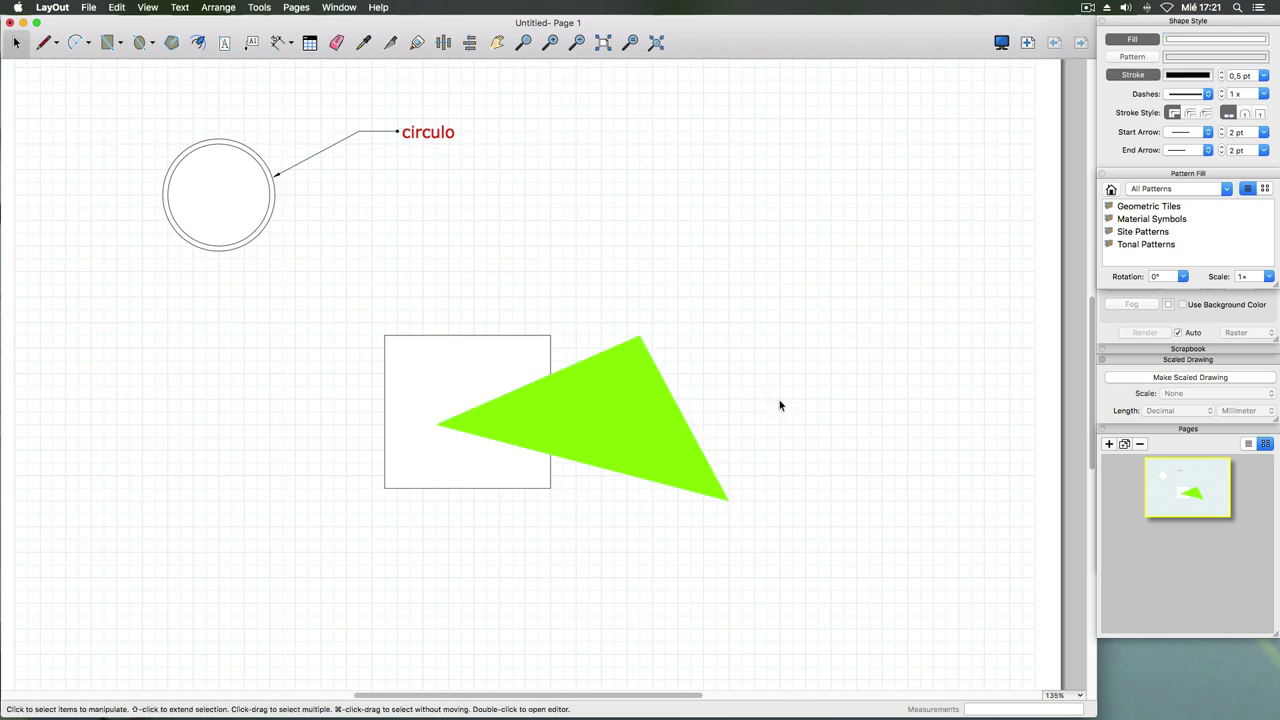
pyautogui.click(634, 442)
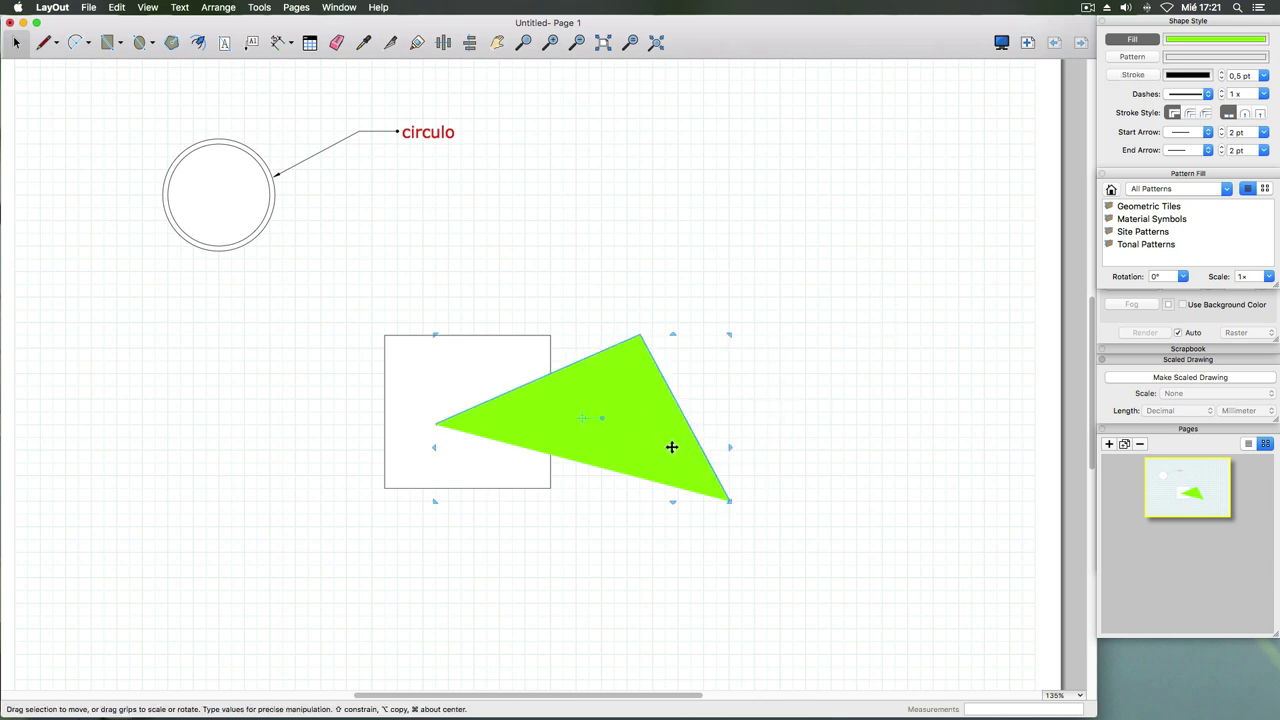
pyautogui.click(1136, 41)
pyautogui.click(1133, 78)
pyautogui.click(1150, 42)
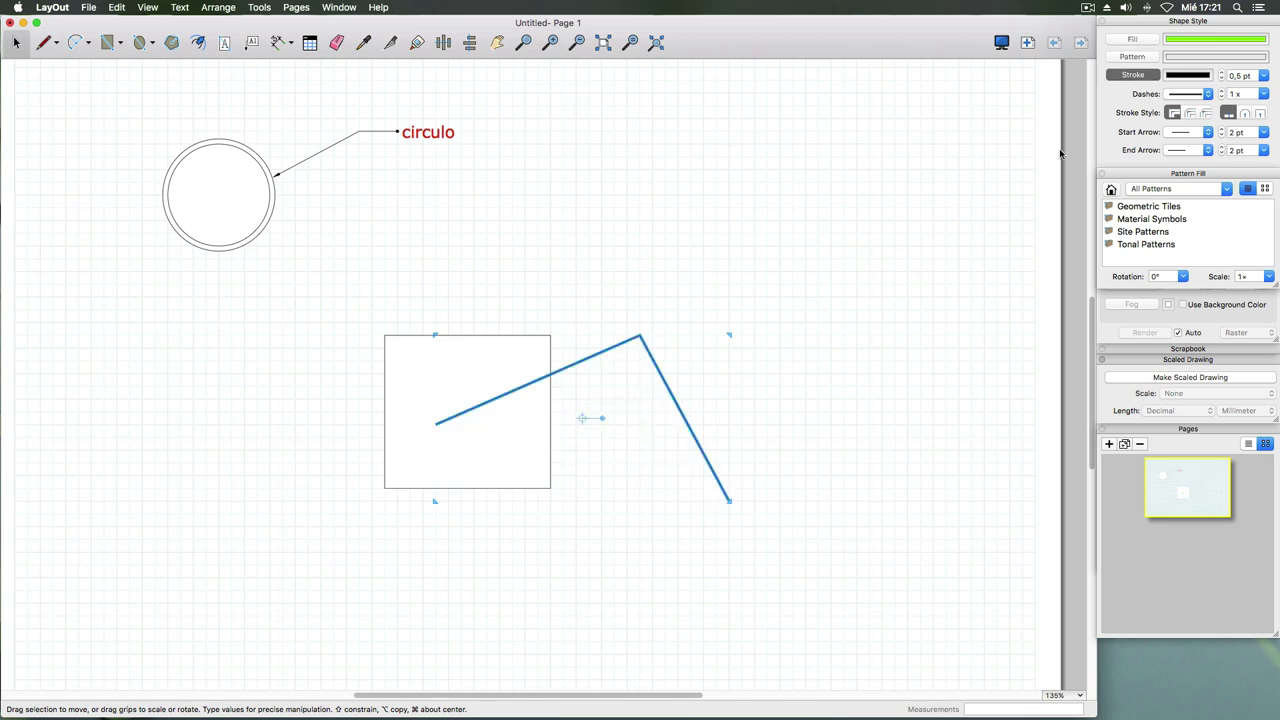
pyautogui.click(867, 490)
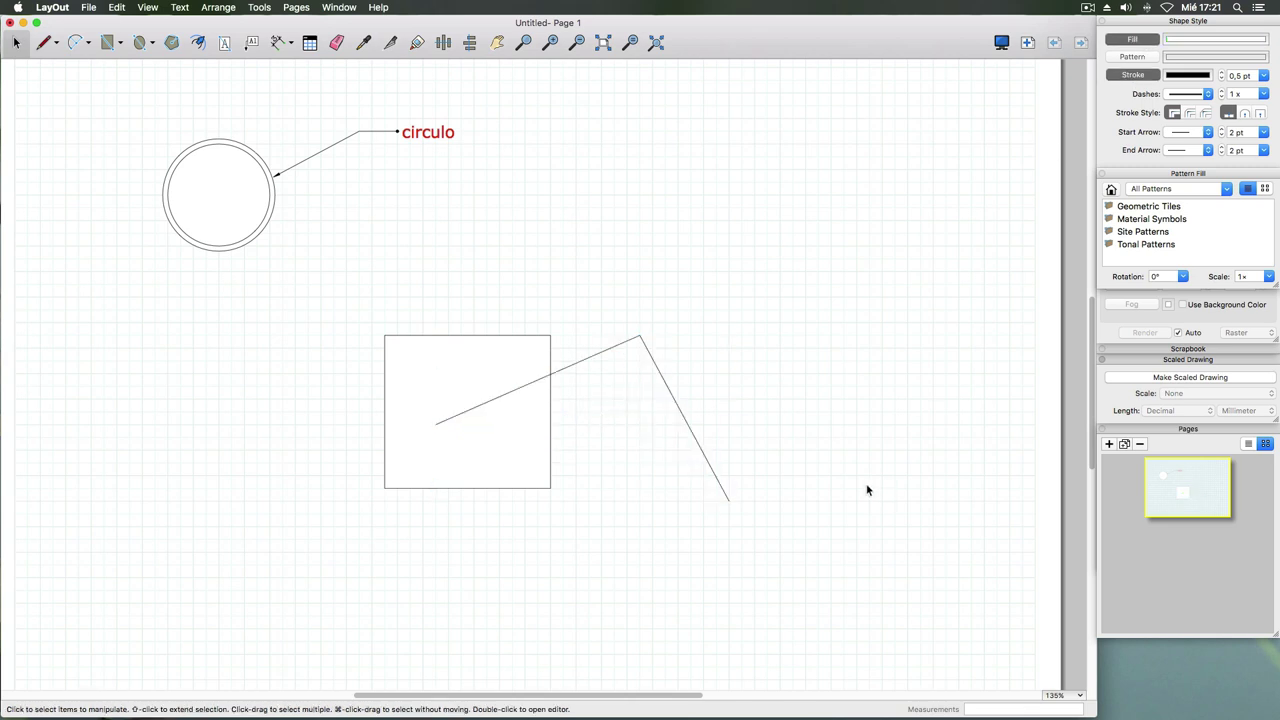
# - Draw an unfilled half-circle arc at the upper right
pyautogui.click(1133, 40)
pyautogui.click(75, 42)
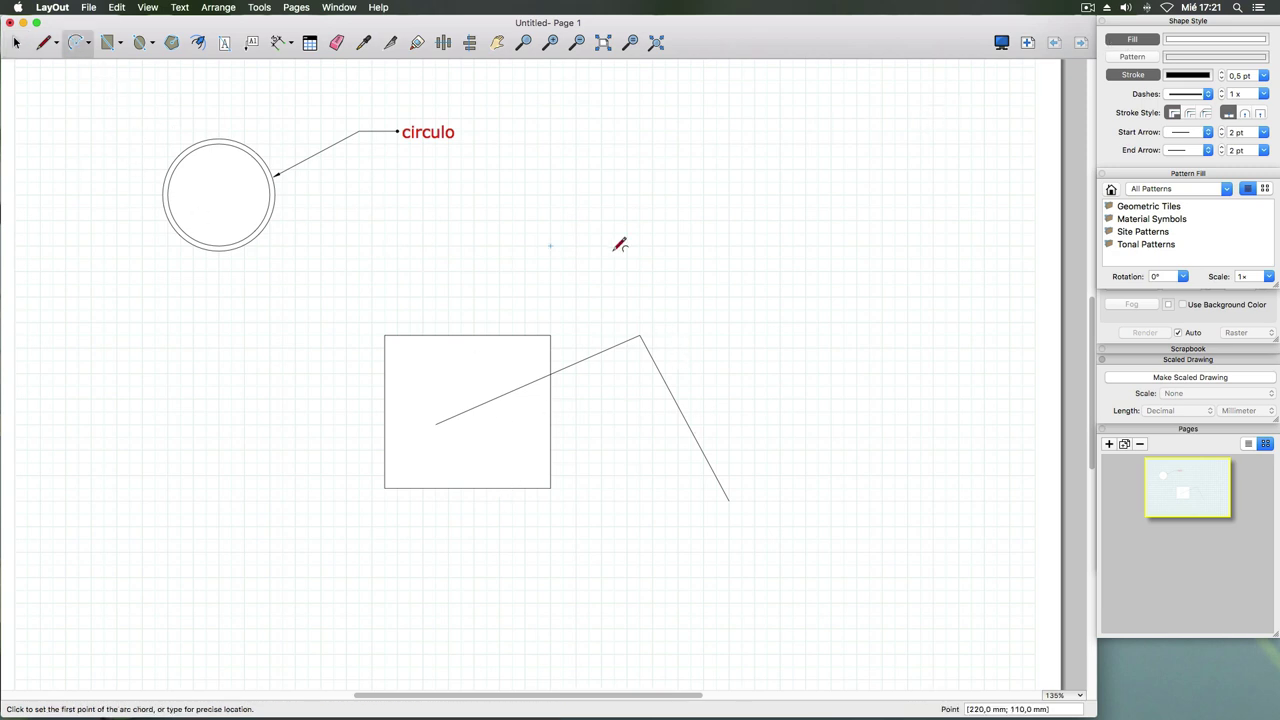
pyautogui.click(640, 258)
pyautogui.click(845, 258)
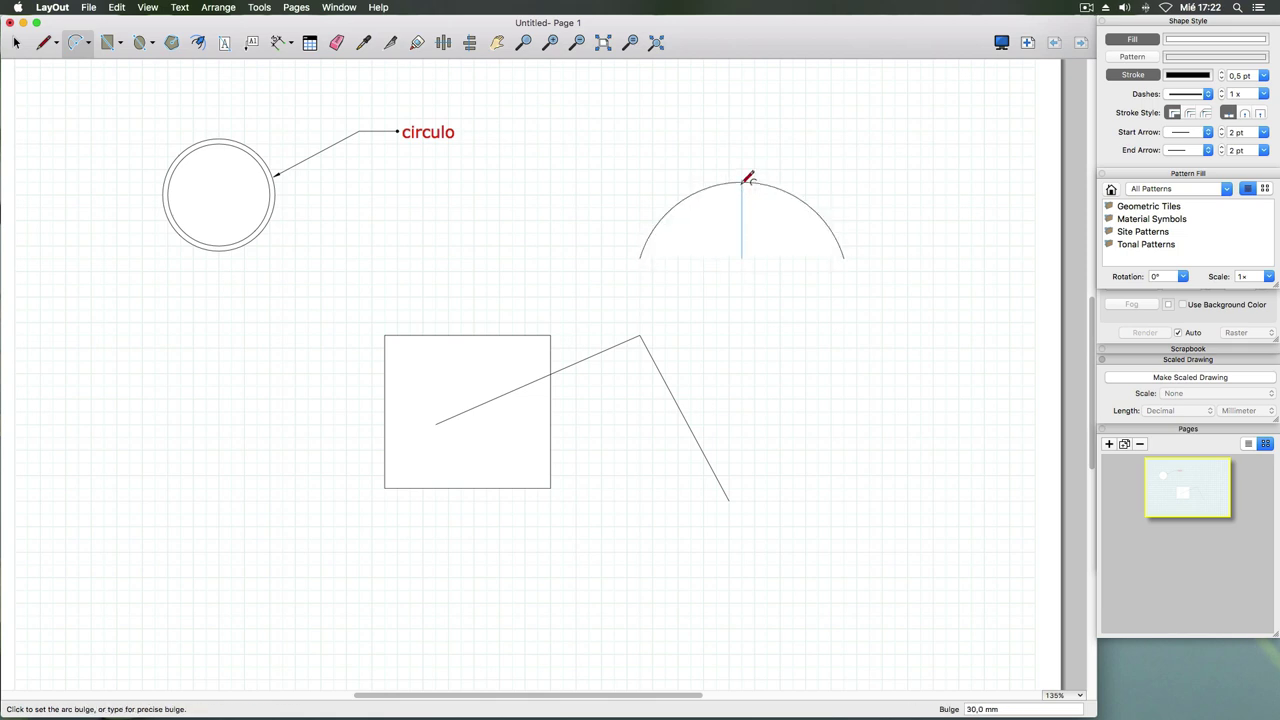
pyautogui.click(743, 182)
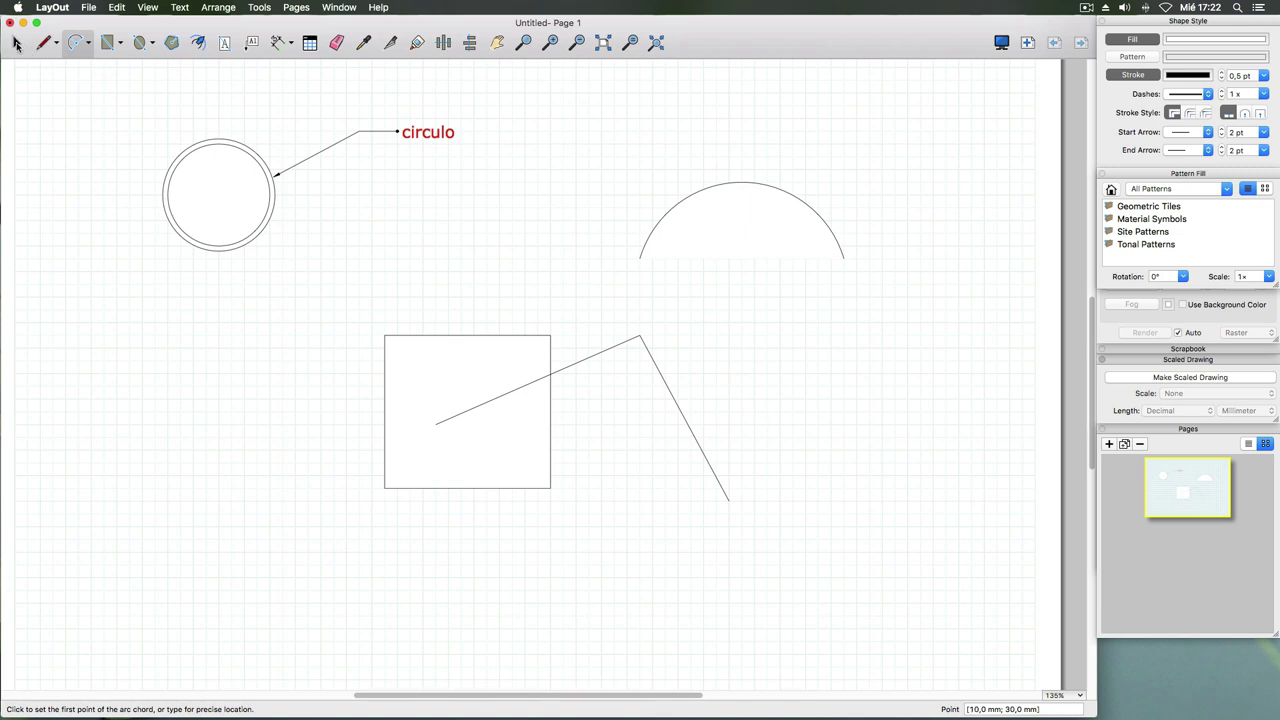
pyautogui.click(17, 44)
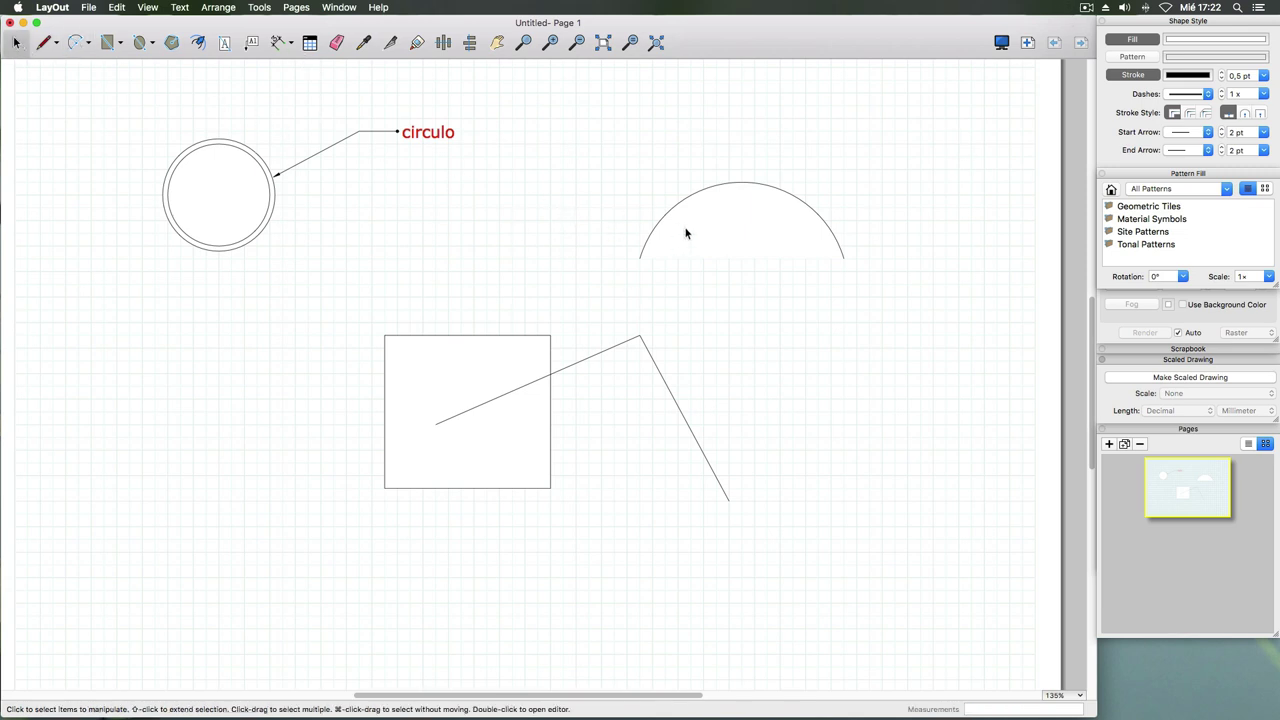
# - With fill off, draw a second, wider arc above the square
pyautogui.click(1138, 44)
pyautogui.click(75, 44)
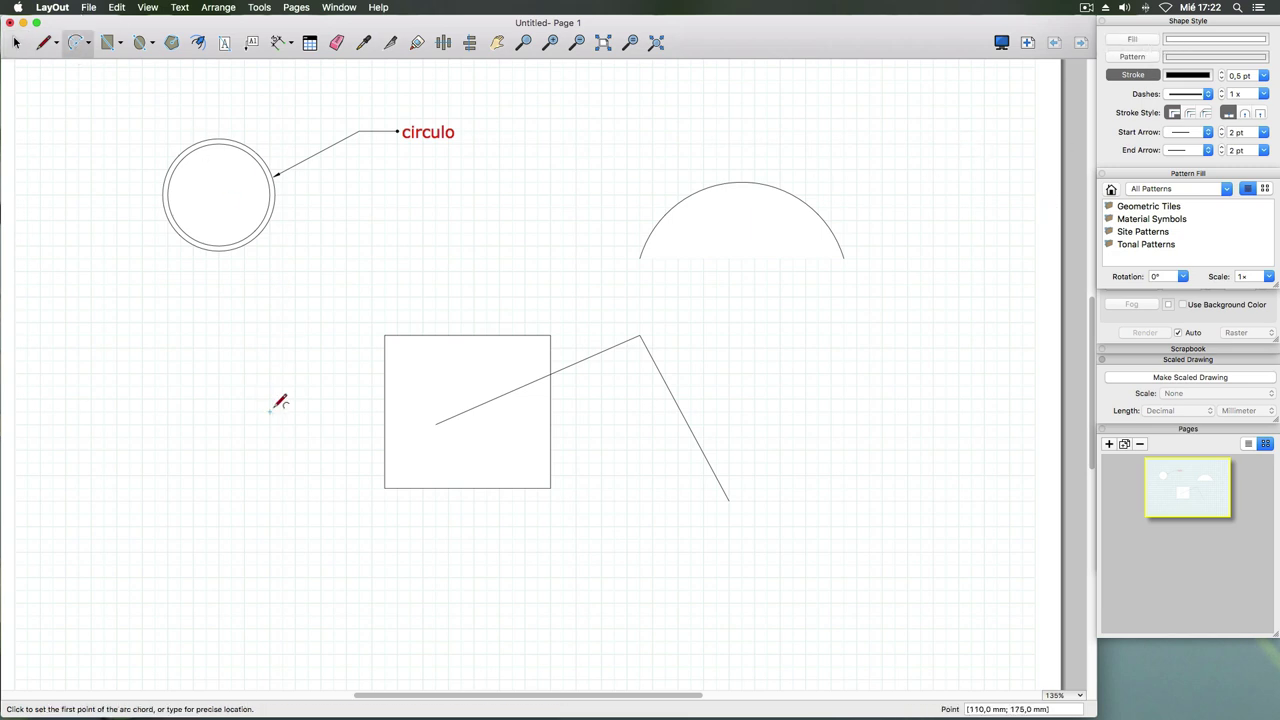
pyautogui.click(359, 283)
pyautogui.click(601, 283)
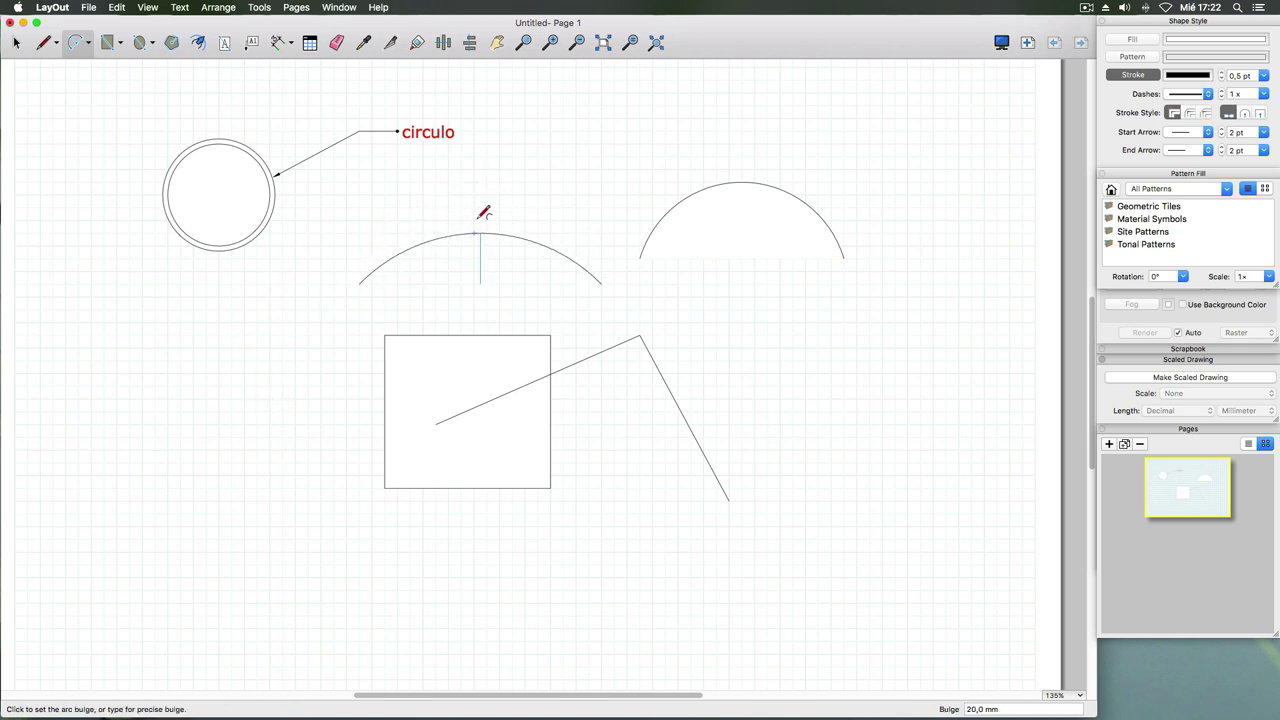
pyautogui.click(481, 207)
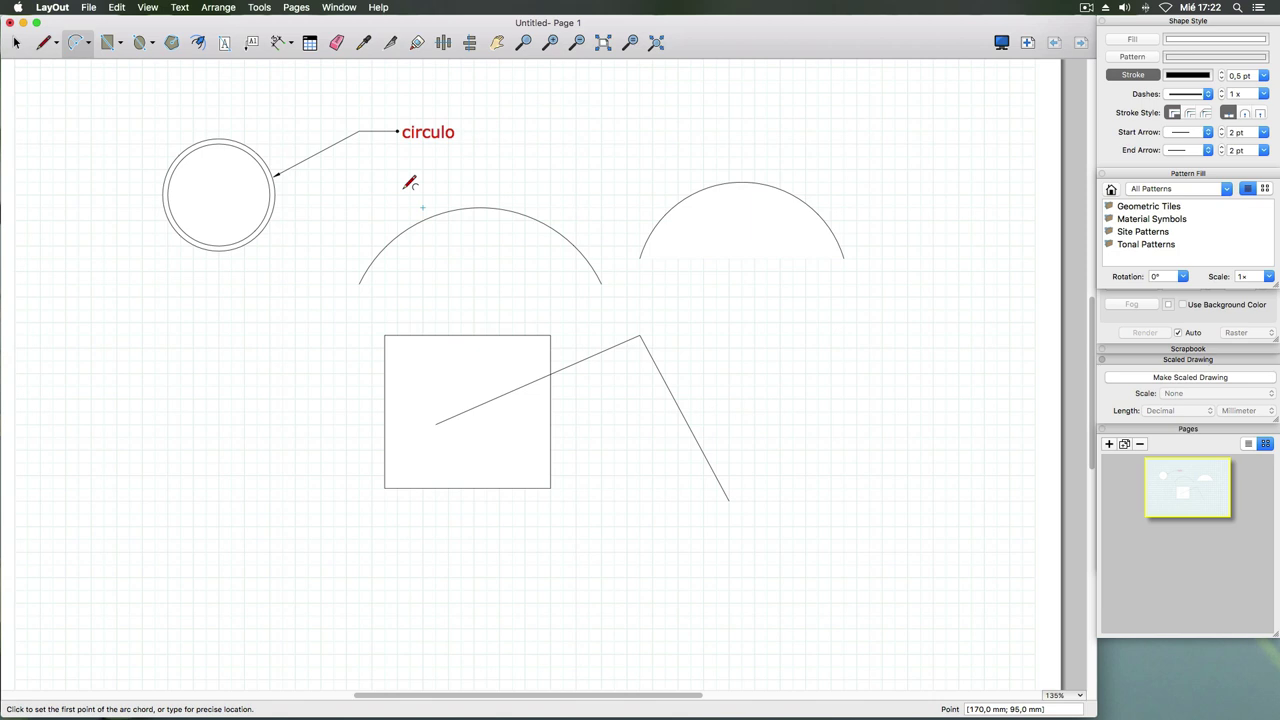
# - Draw a rectangle to the left of the square
pyautogui.click(108, 43)
pyautogui.click(142, 310)
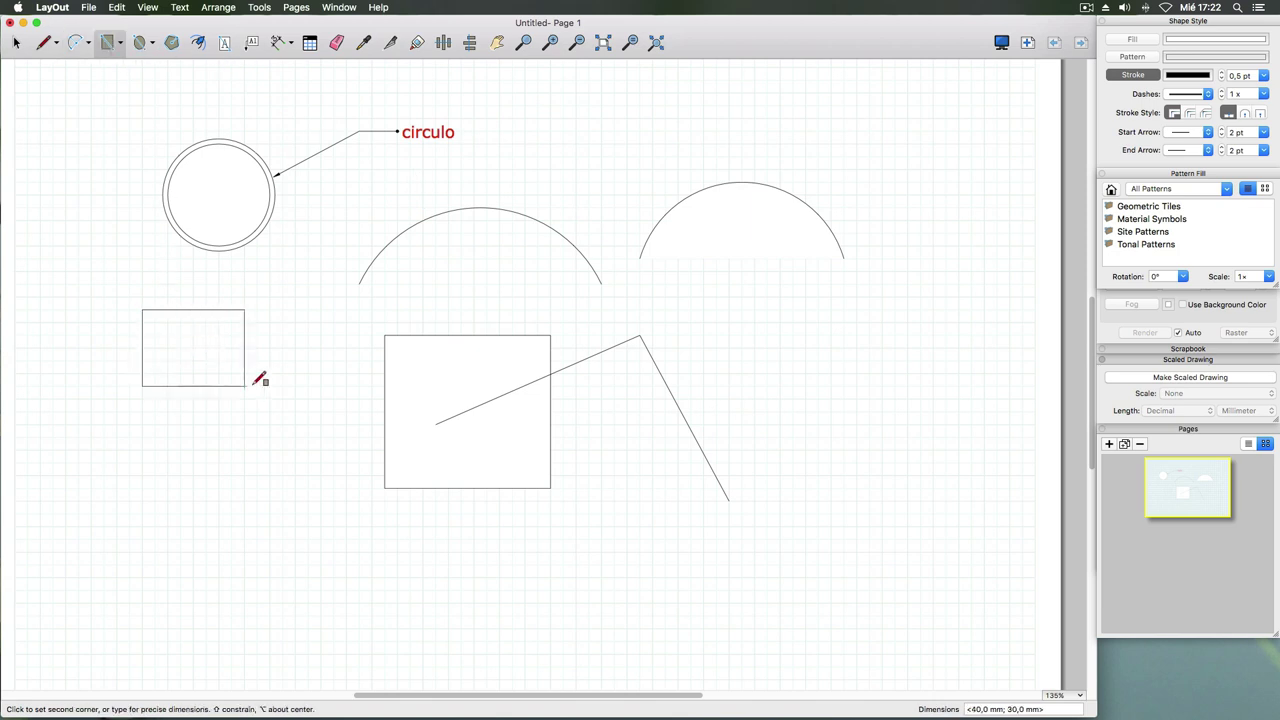
pyautogui.click(321, 437)
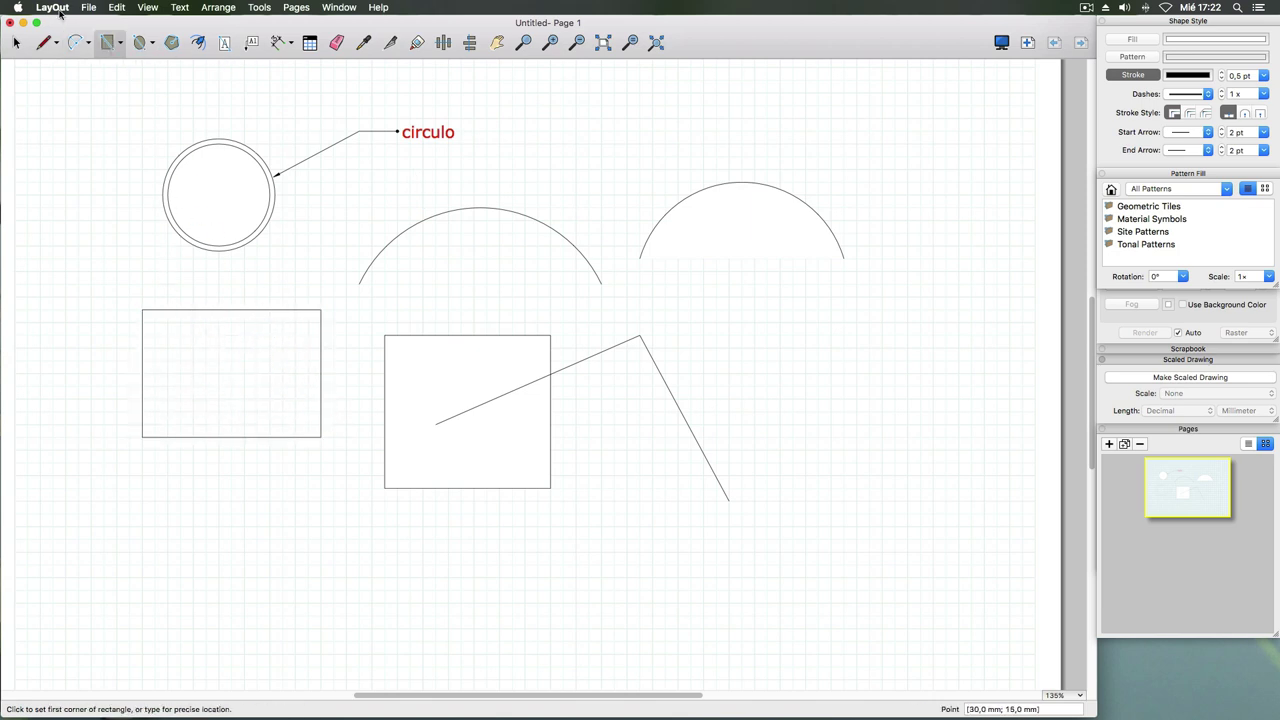
pyautogui.click(17, 44)
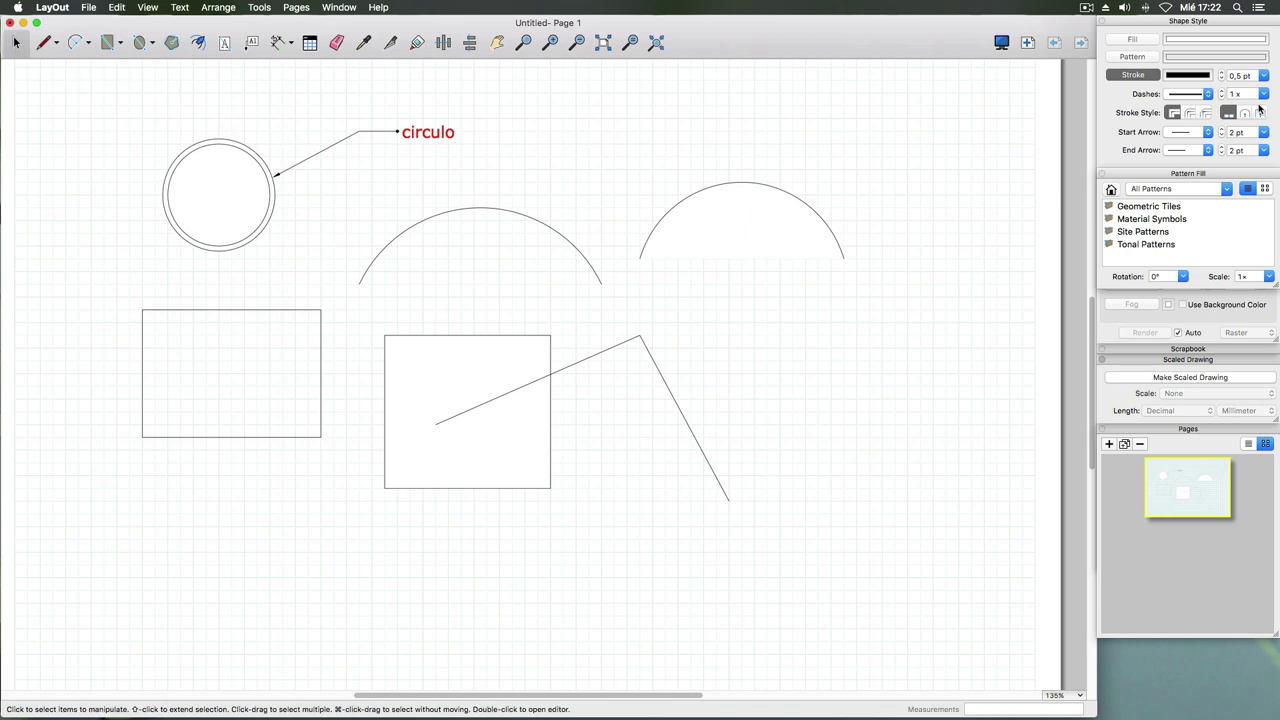
# - With fill on, draw a rectangle over the circle, then delete it
pyautogui.click(1140, 42)
pyautogui.click(105, 44)
pyautogui.click(91, 208)
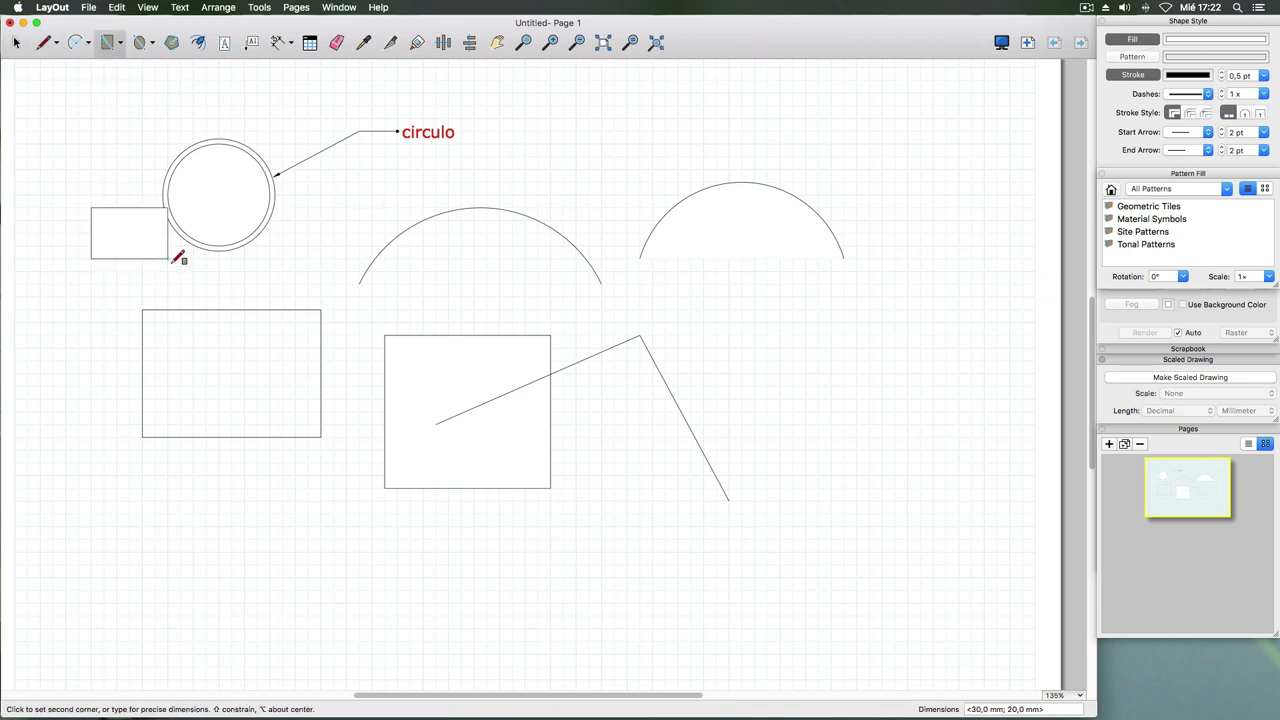
pyautogui.click(233, 335)
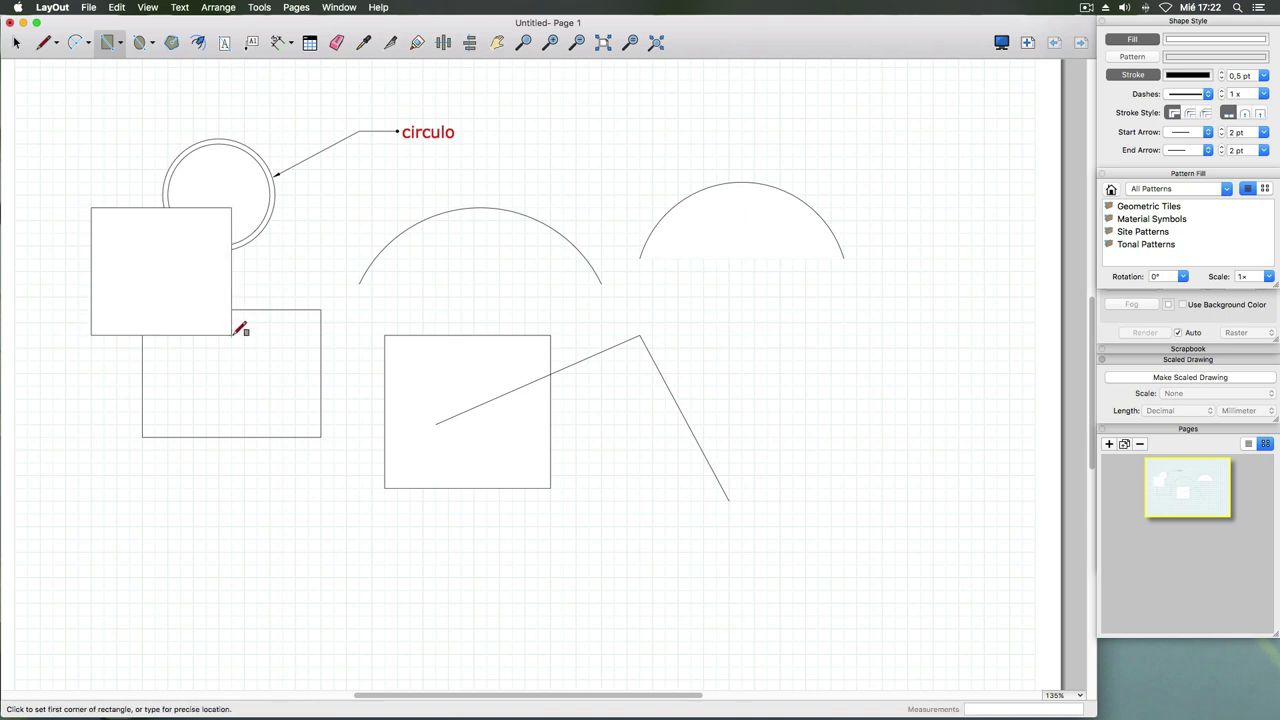
pyautogui.click(15, 44)
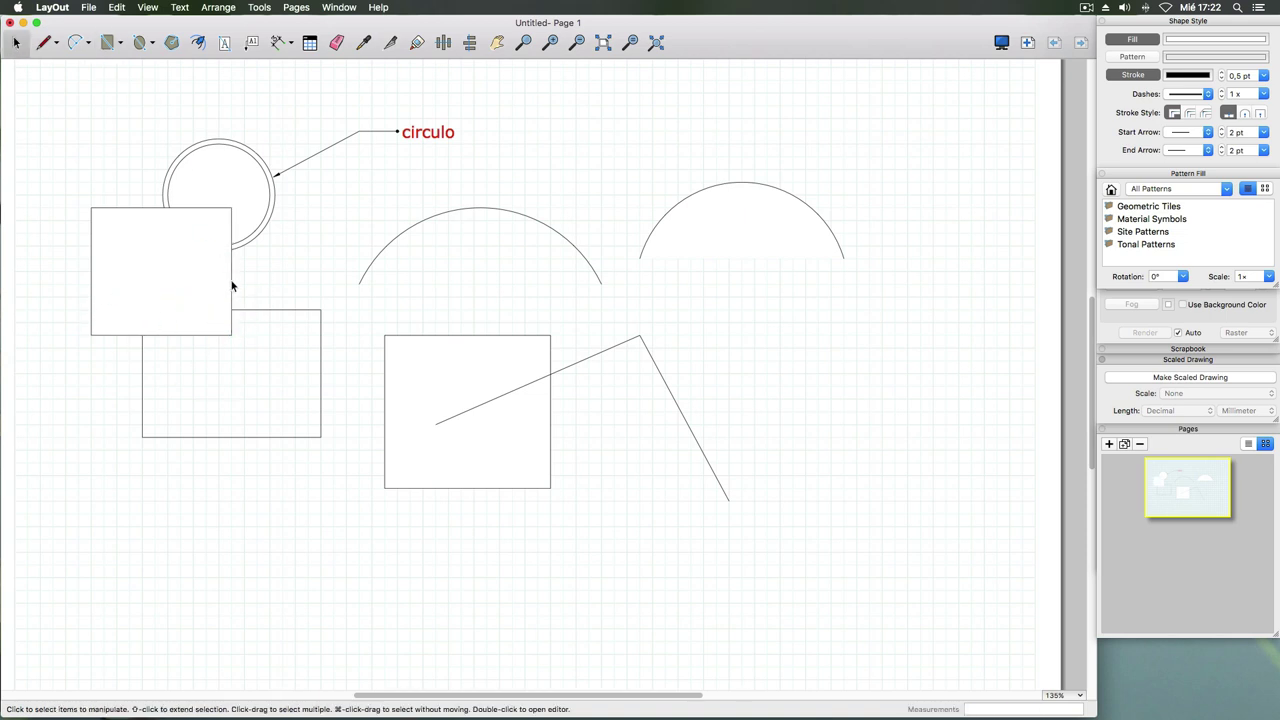
pyautogui.click(176, 271)
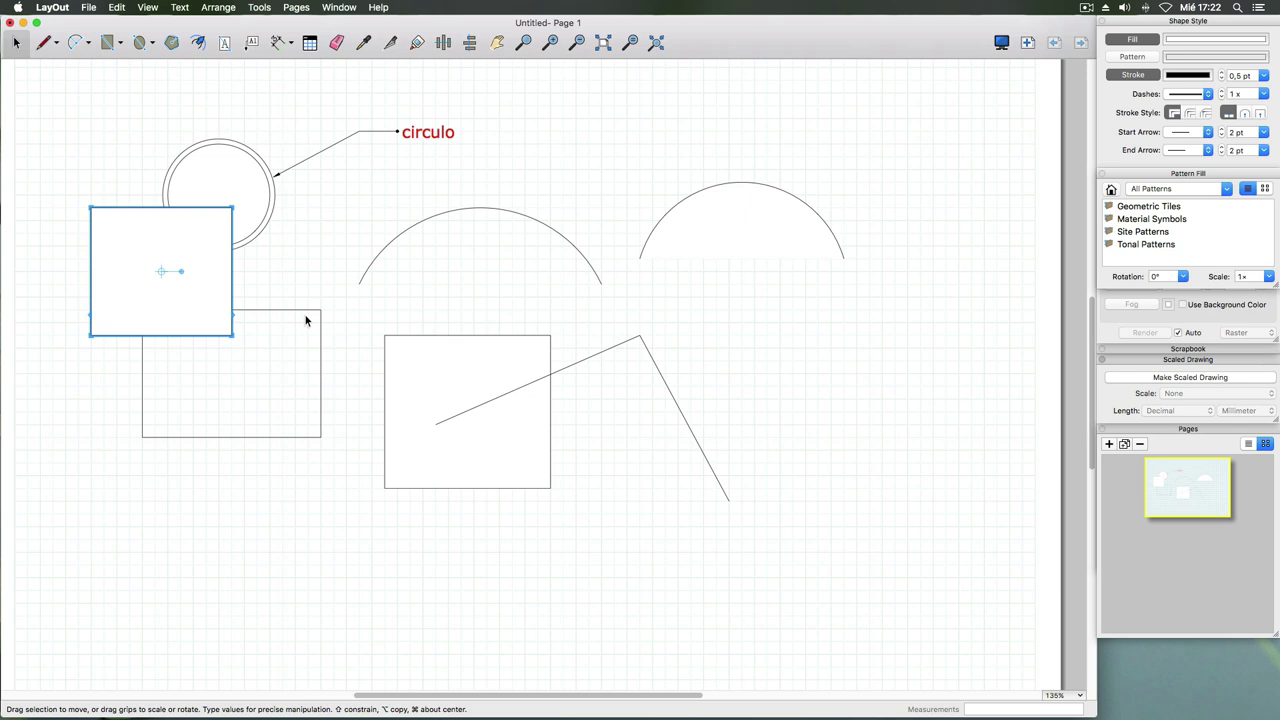
pyautogui.press('Delete')
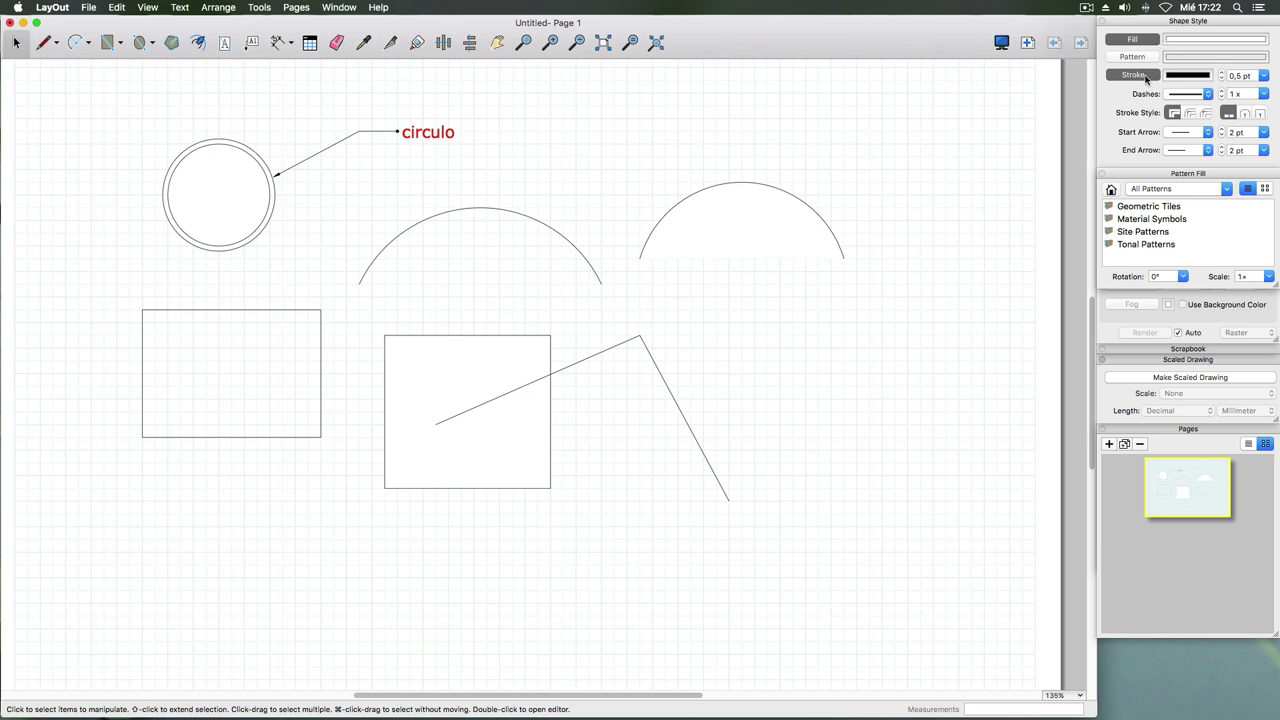
# - Set the upper-right arc's stroke width to 5 mm and turn off its fill
pyautogui.click(797, 205)
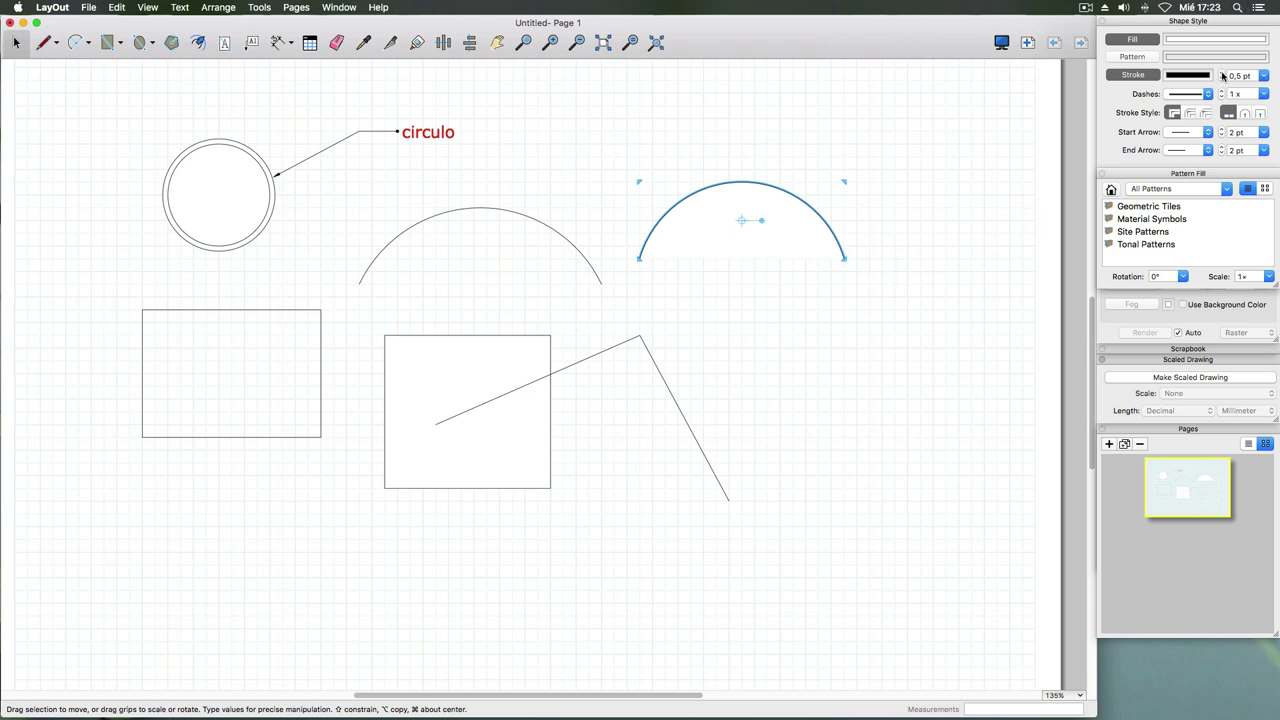
pyautogui.click(1221, 73)
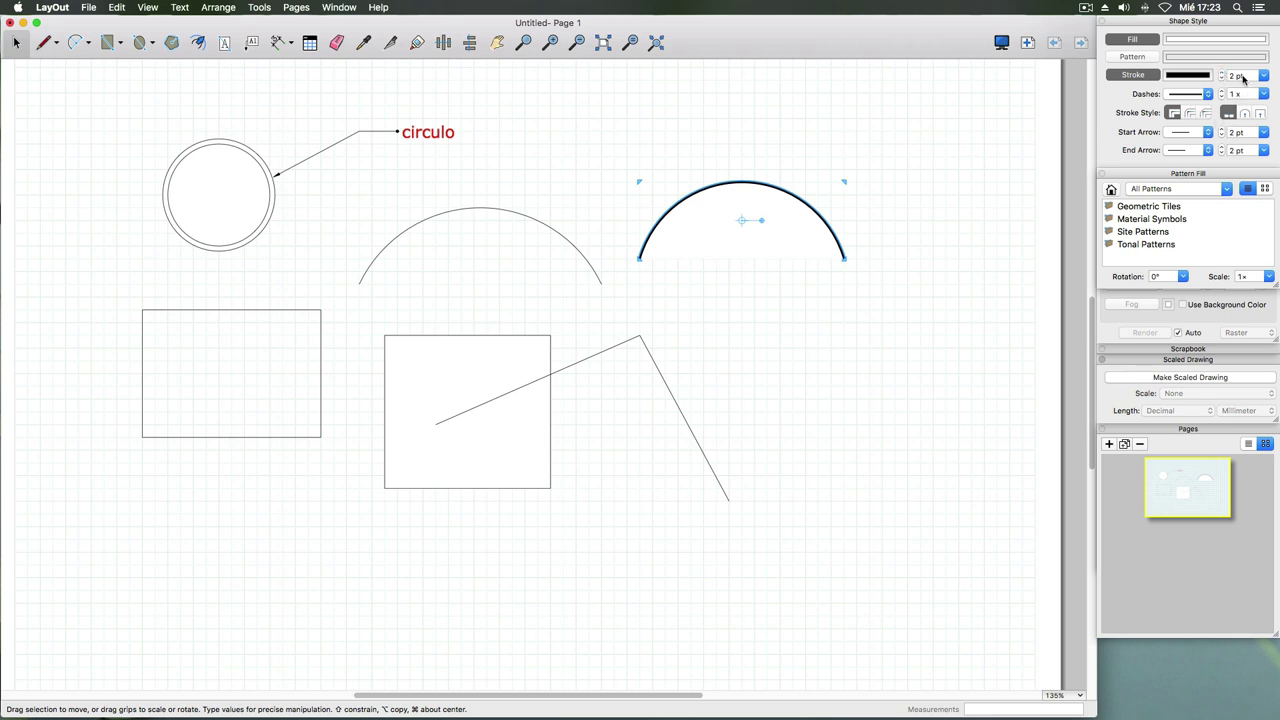
pyautogui.click(1264, 77)
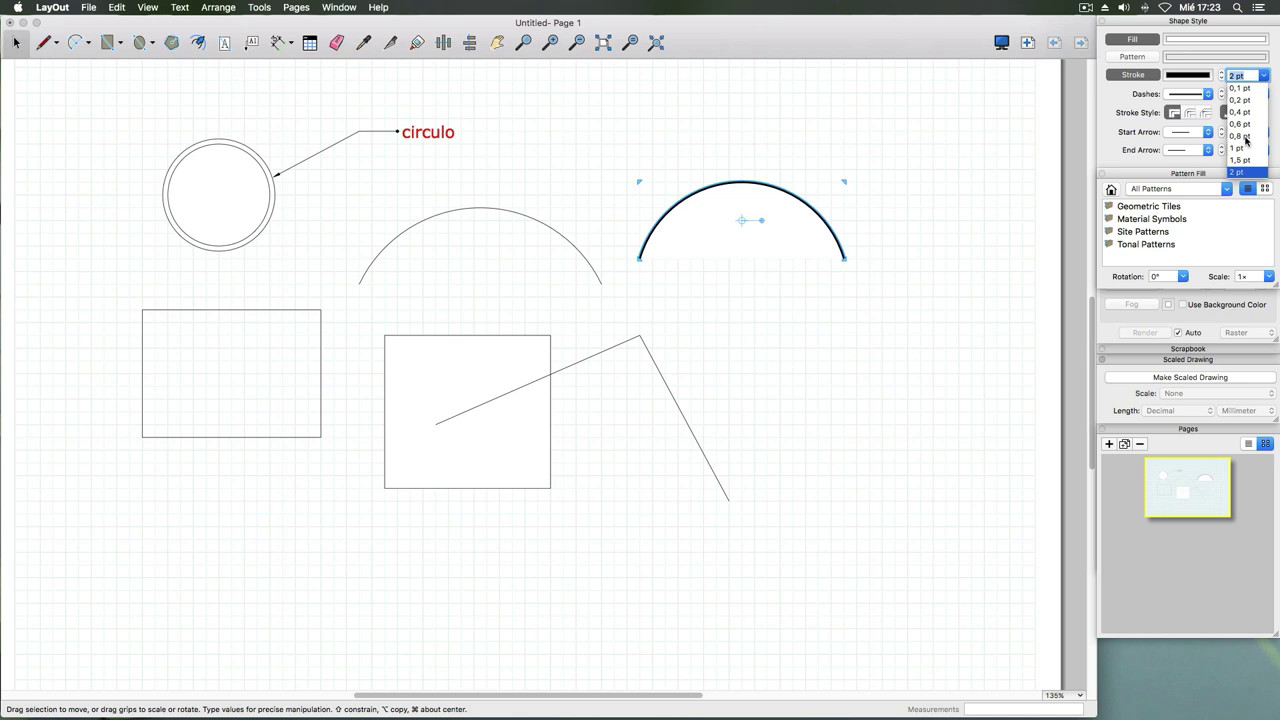
pyautogui.click(1245, 136)
pyautogui.click(1245, 79)
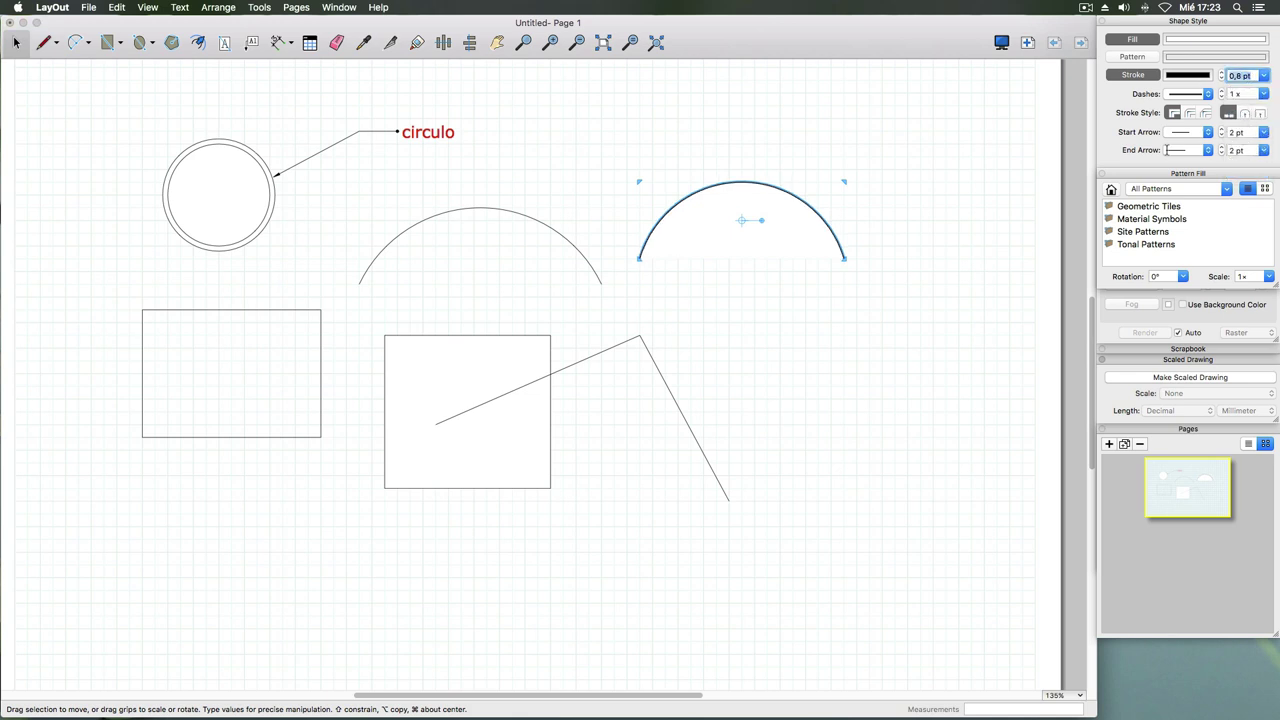
pyautogui.write('5mm')
pyautogui.press('Return')
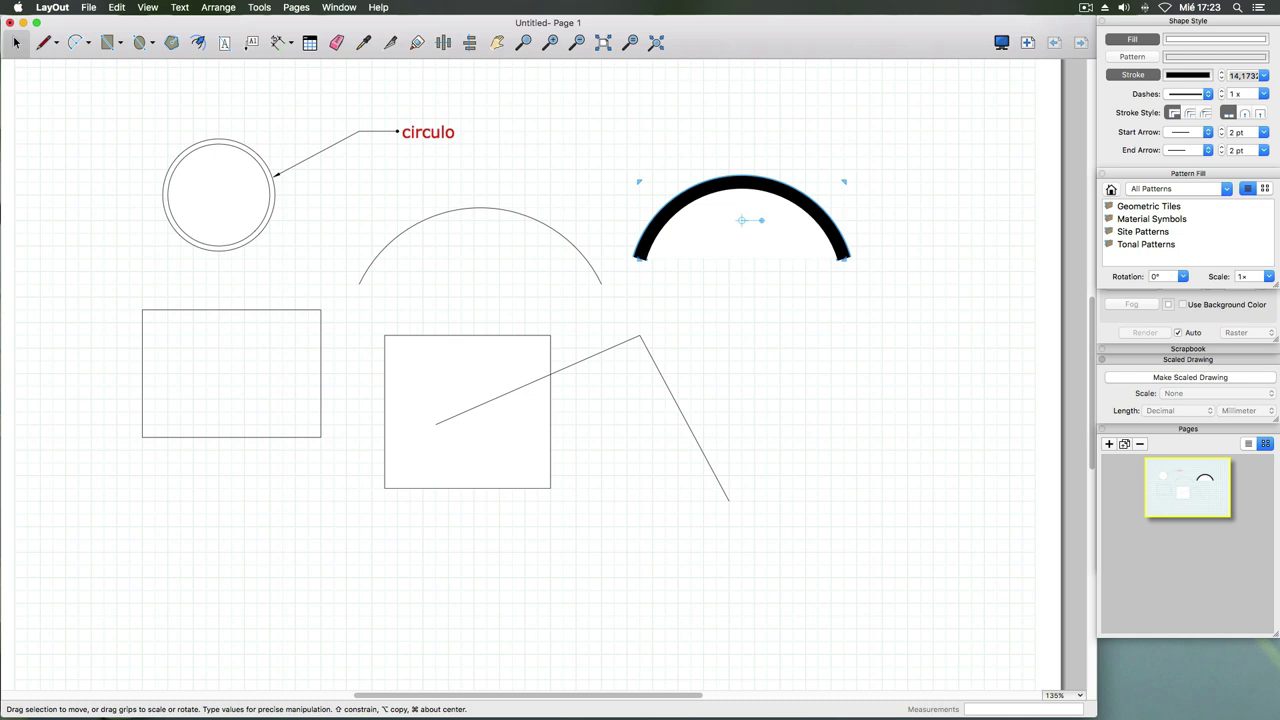
pyautogui.click(1138, 40)
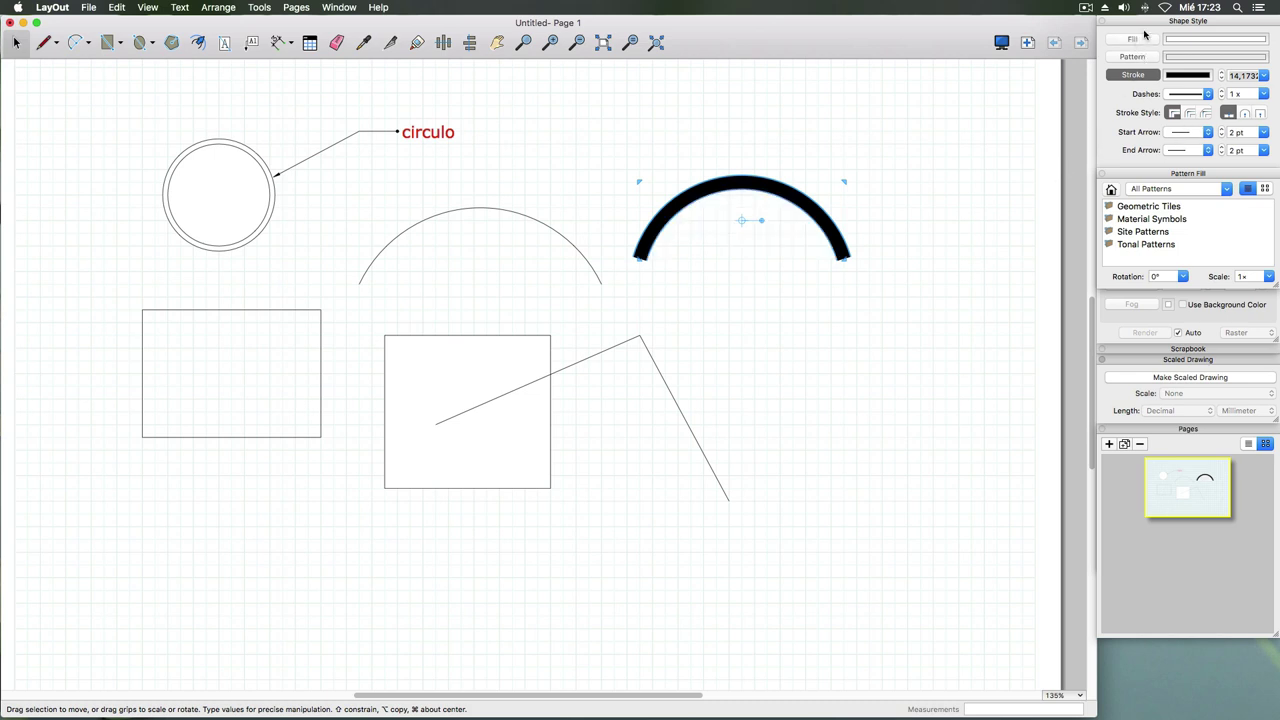
pyautogui.click(868, 250)
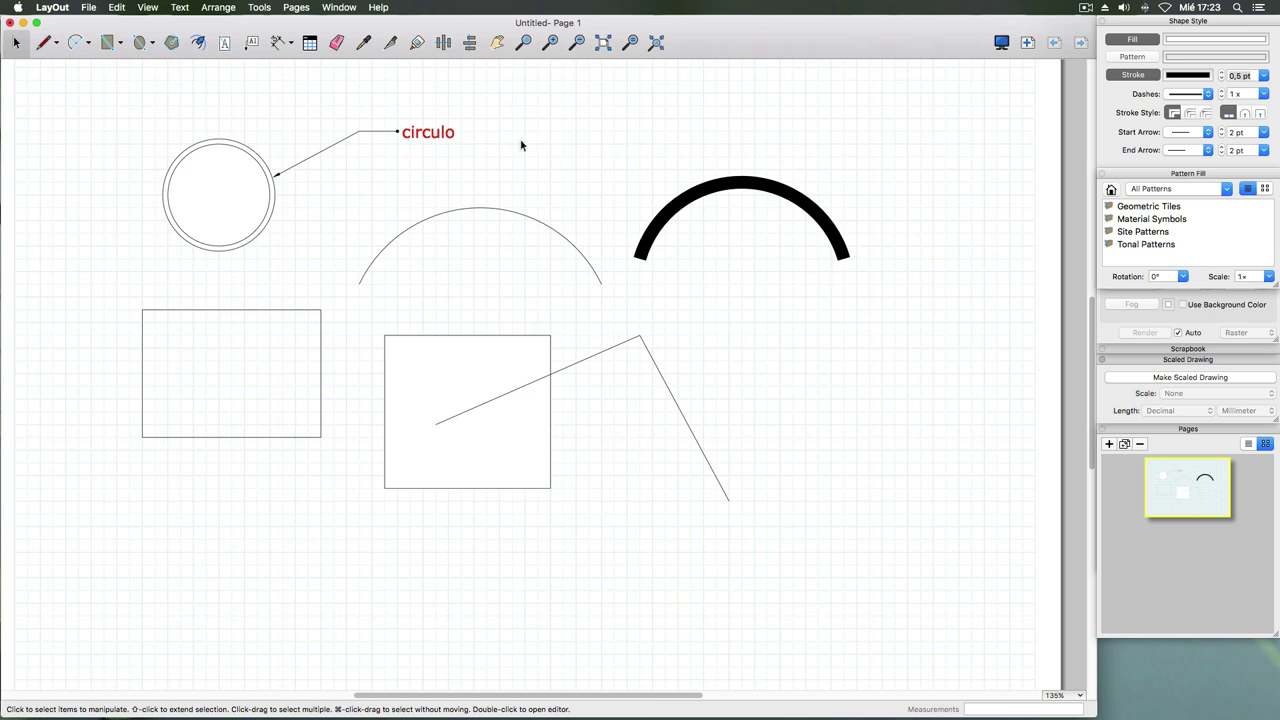
# - Draw a horizontal line below the shapes
pyautogui.click(46, 46)
pyautogui.click(346, 577)
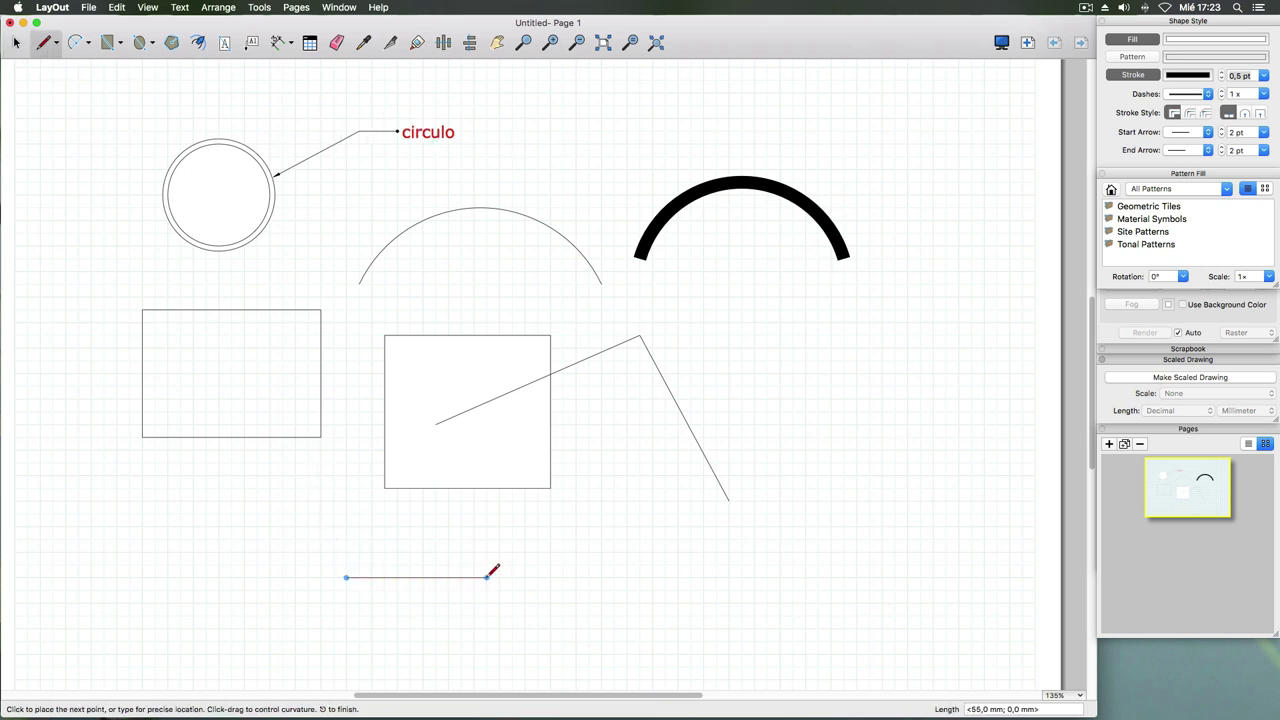
pyautogui.click(538, 577)
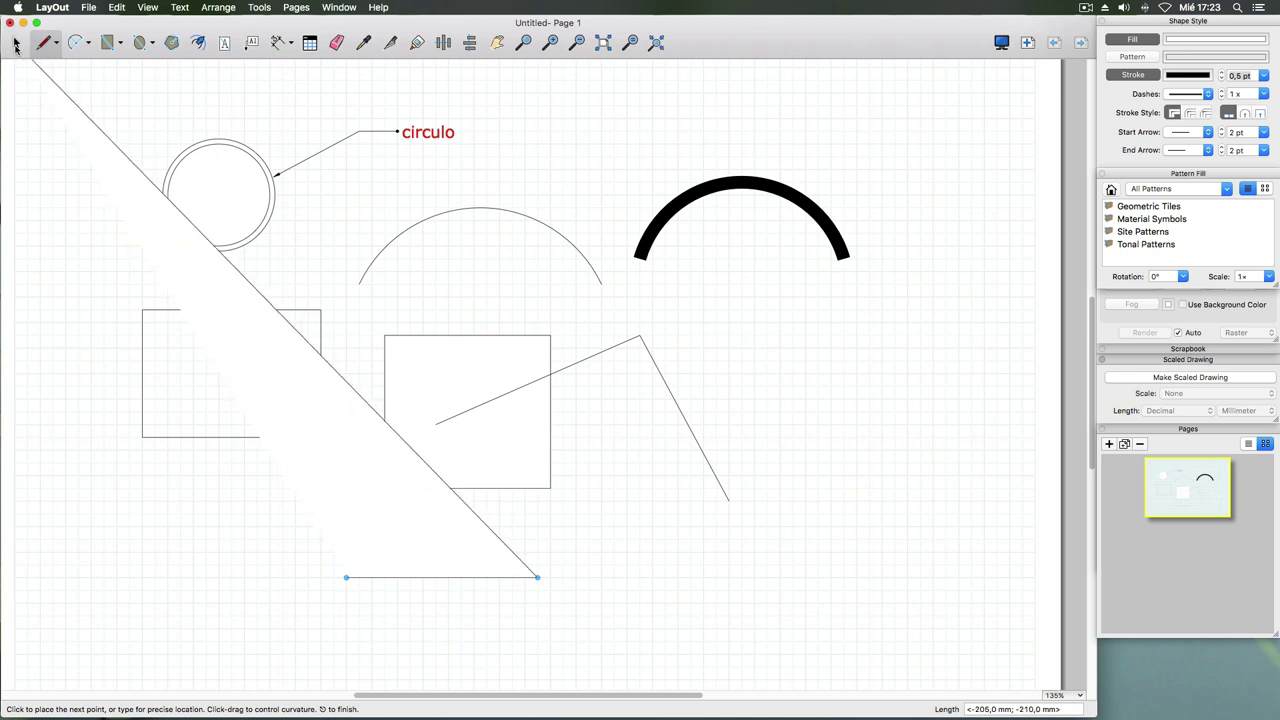
pyautogui.click(15, 42)
# - Turn off the line's fill and set its stroke width to 1 cm
pyautogui.click(432, 577)
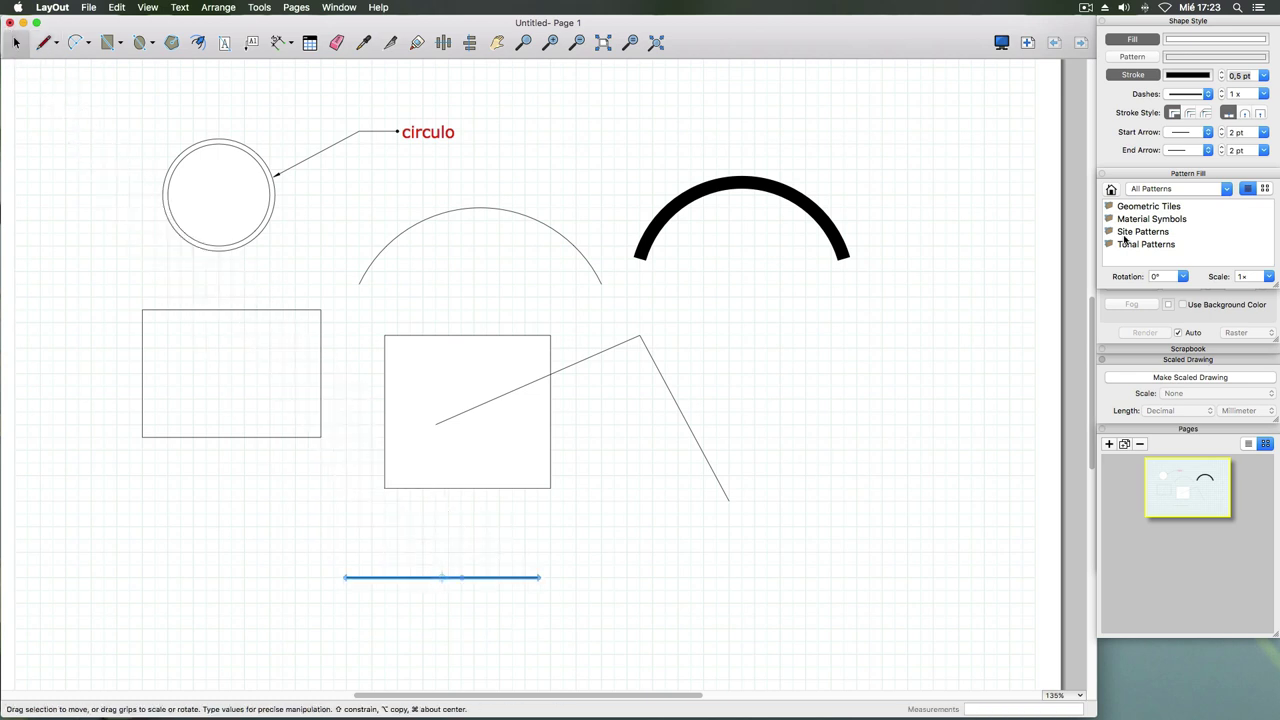
pyautogui.click(1134, 41)
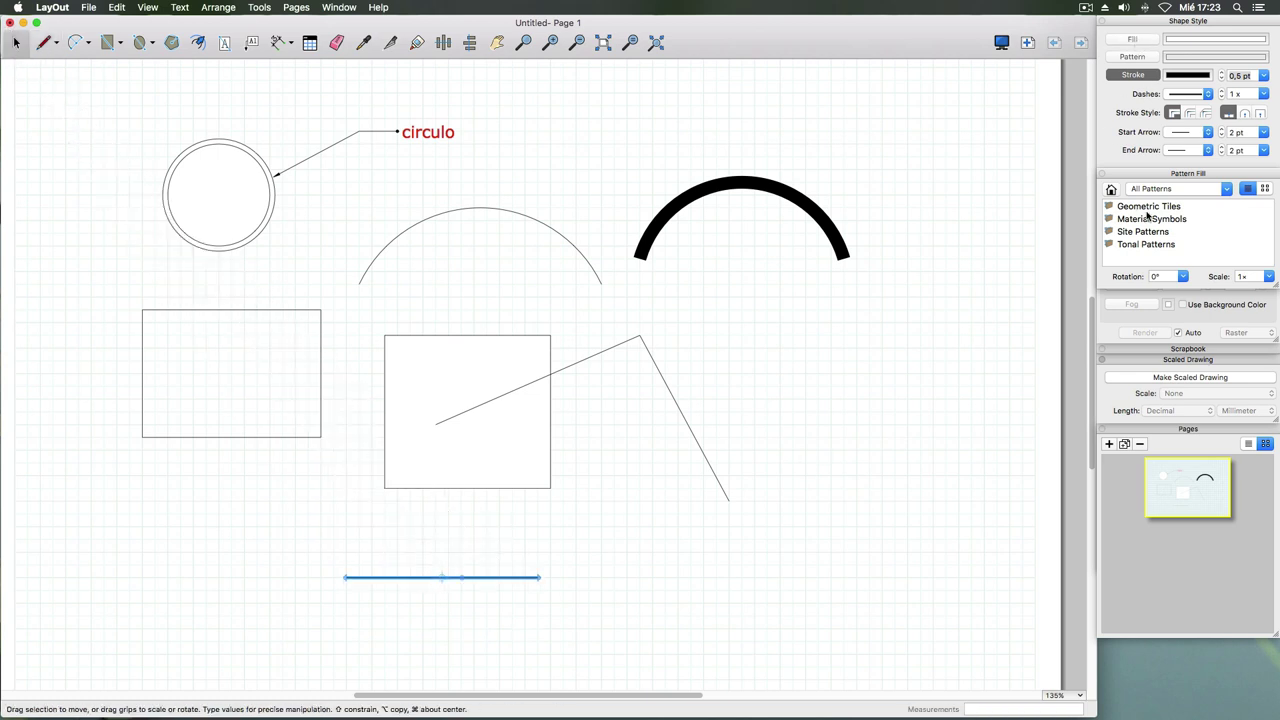
pyautogui.click(1249, 77)
pyautogui.write('1')
pyautogui.press('Return')
pyautogui.press('Return')
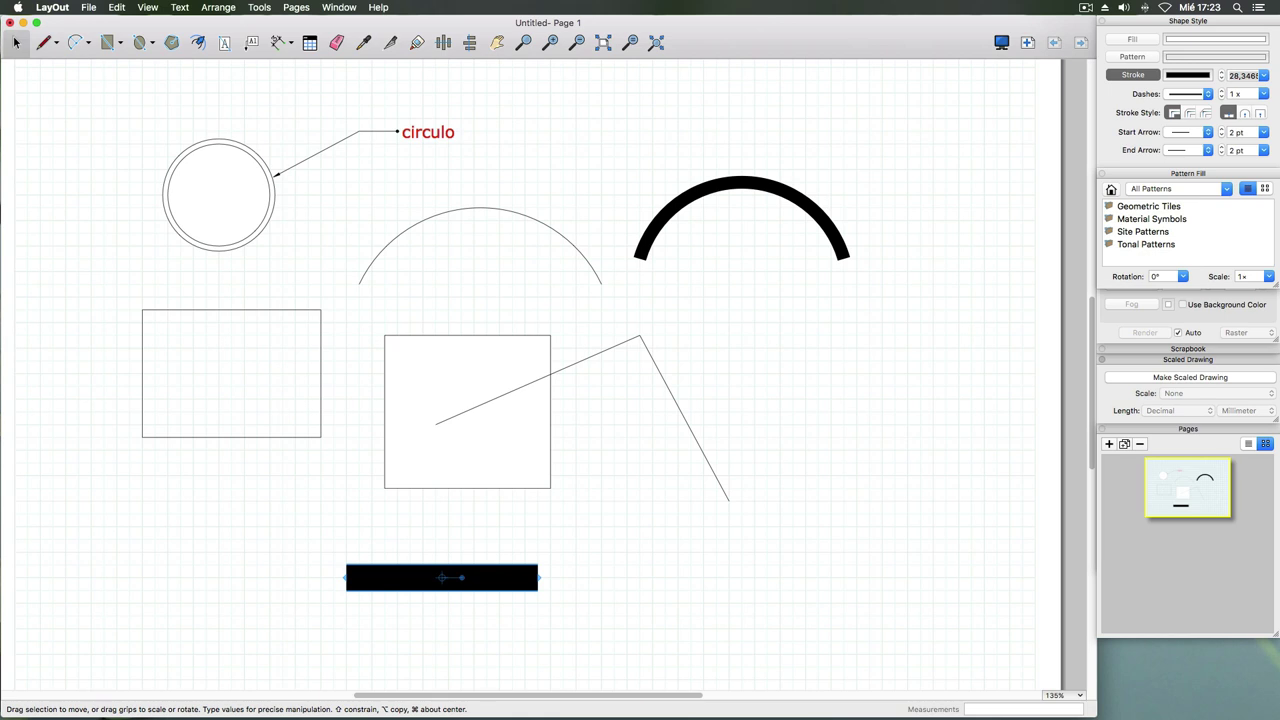
pyautogui.click(603, 507)
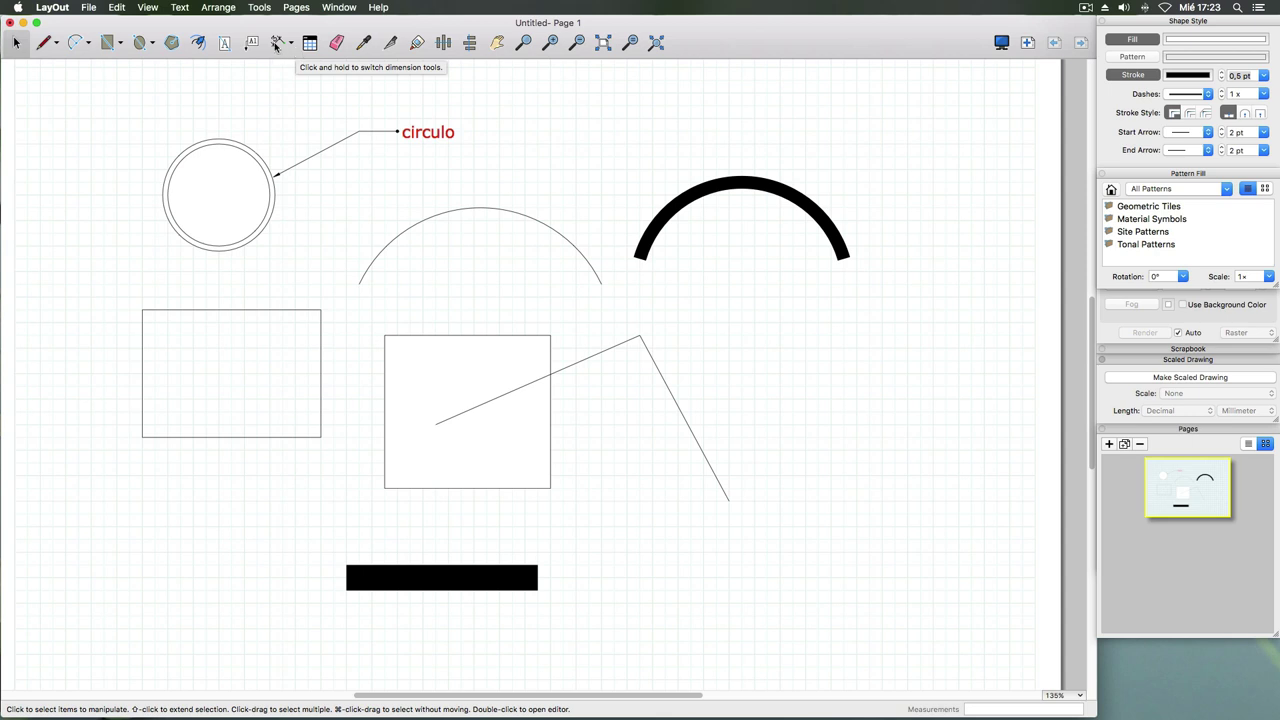
# - Dimension the black bar's right-end thickness, placing a 10,00 mm vertical dimension beside it
pyautogui.click(276, 46)
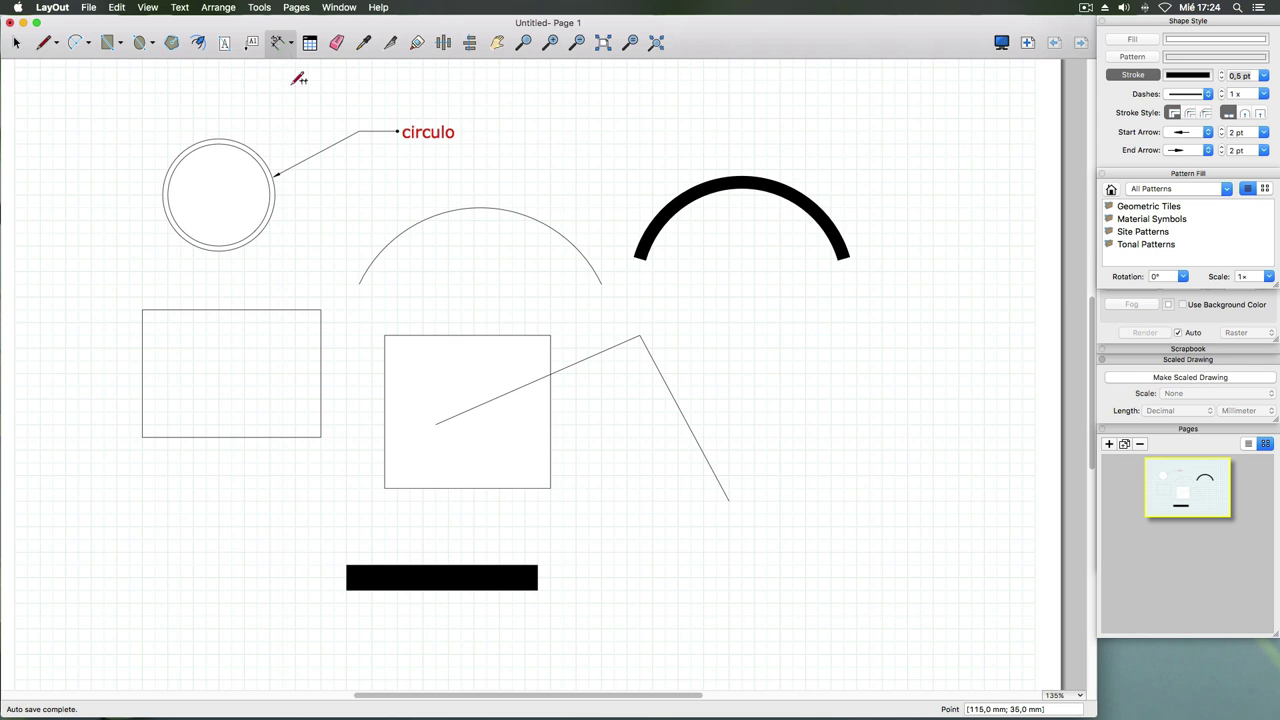
pyautogui.click(539, 566)
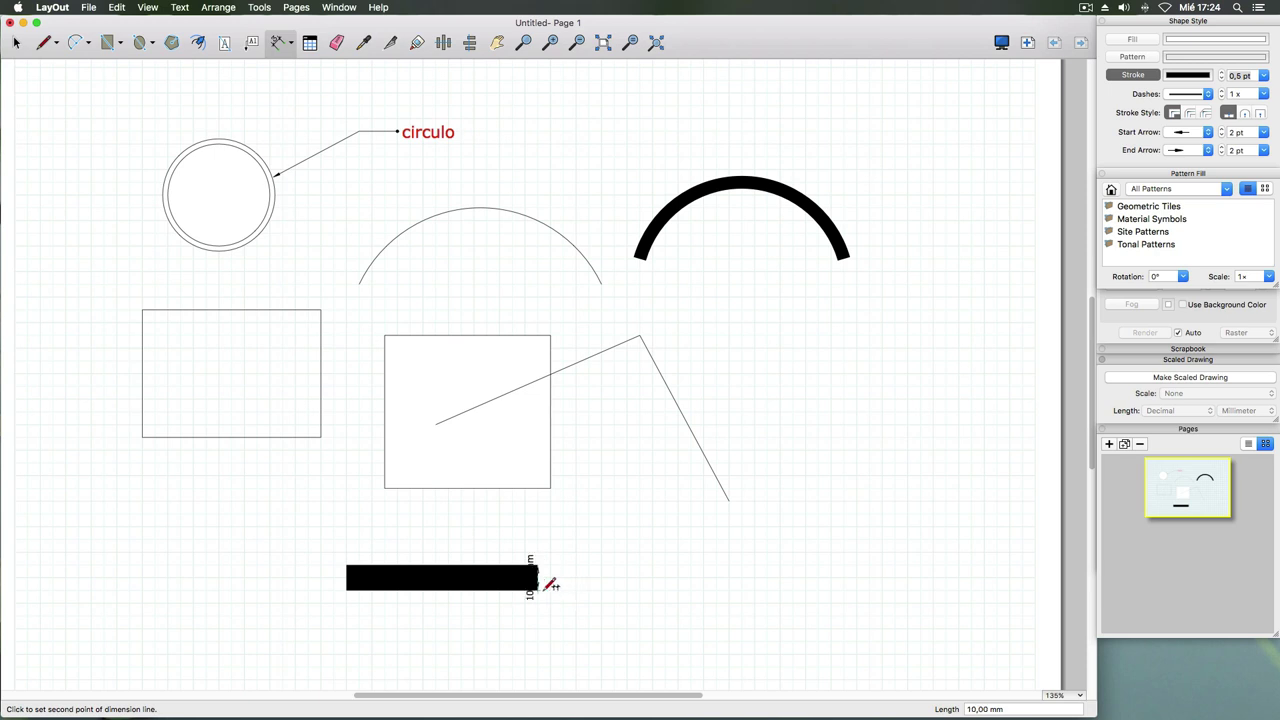
pyautogui.scroll(2, 551, 585)
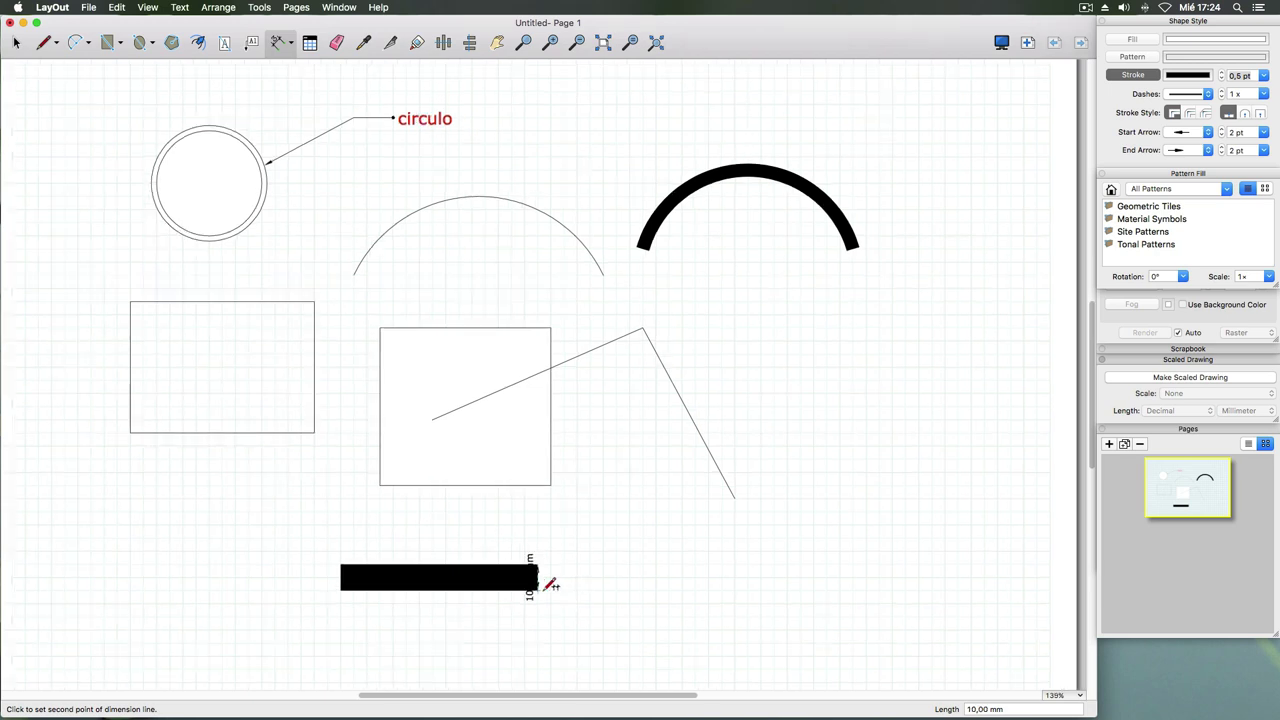
pyautogui.scroll(2, 551, 585)
pyautogui.scroll(2, 551, 585)
pyautogui.scroll(2, 551, 585)
pyautogui.scroll(2, 551, 585)
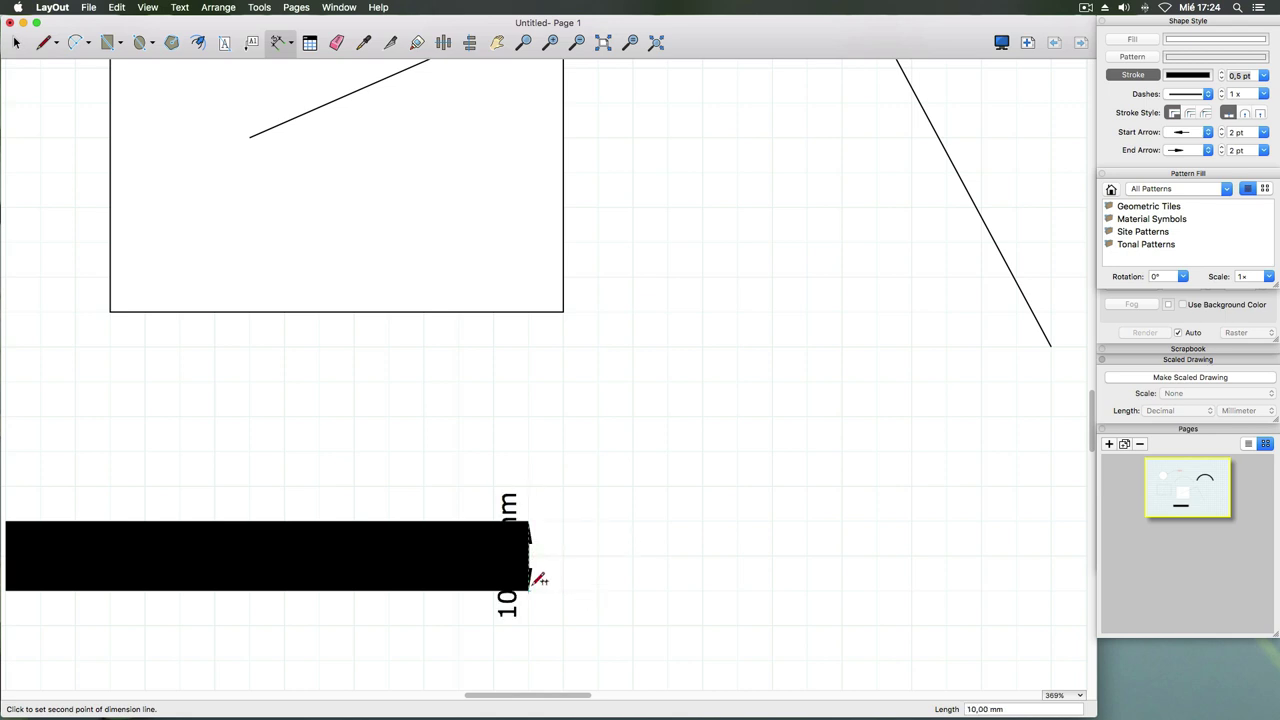
pyautogui.click(536, 581)
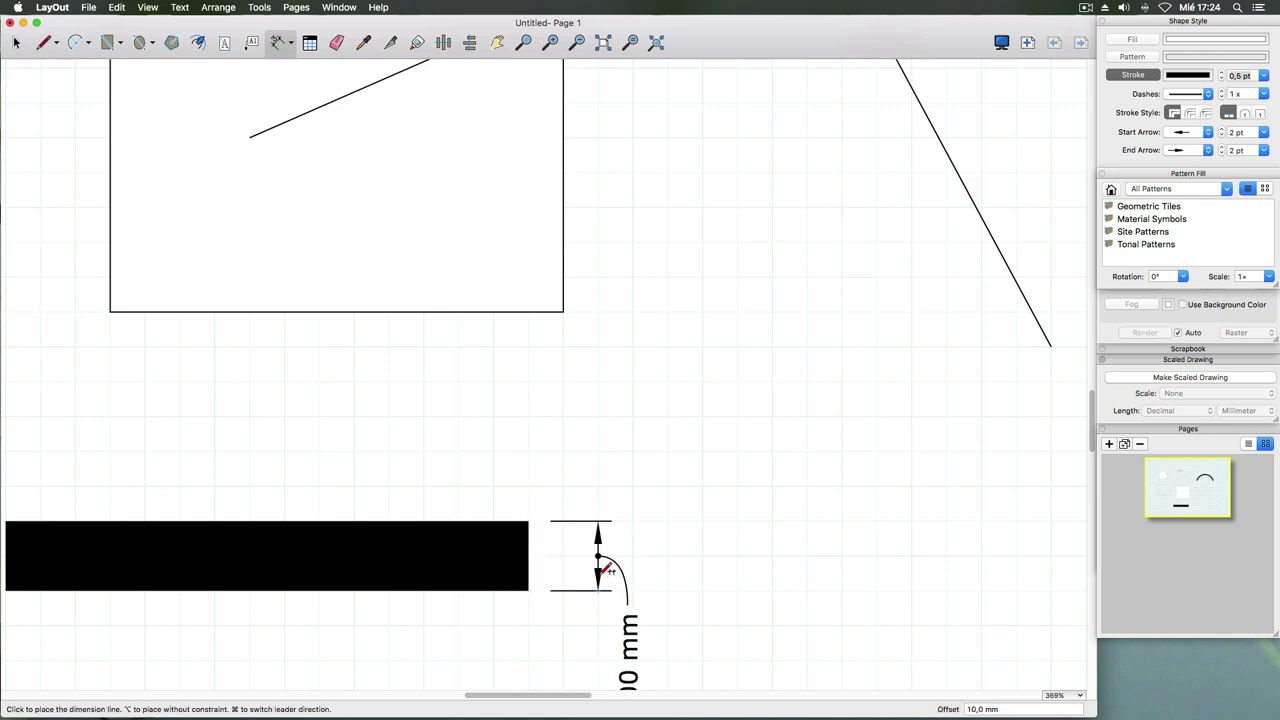
pyautogui.click(600, 572)
pyautogui.scroll(-2, 648, 516)
pyautogui.scroll(-2, 648, 516)
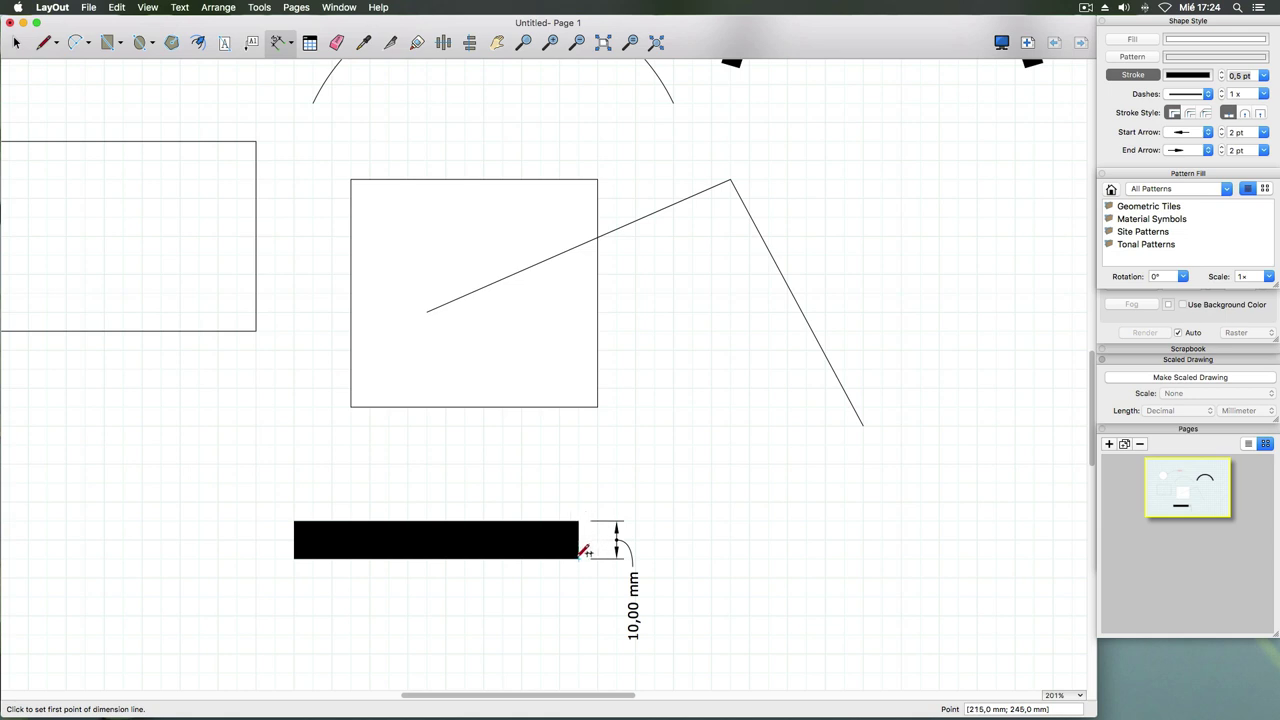
# - Thin the black bar's stroke width by entering 2pt
pyautogui.press('space')
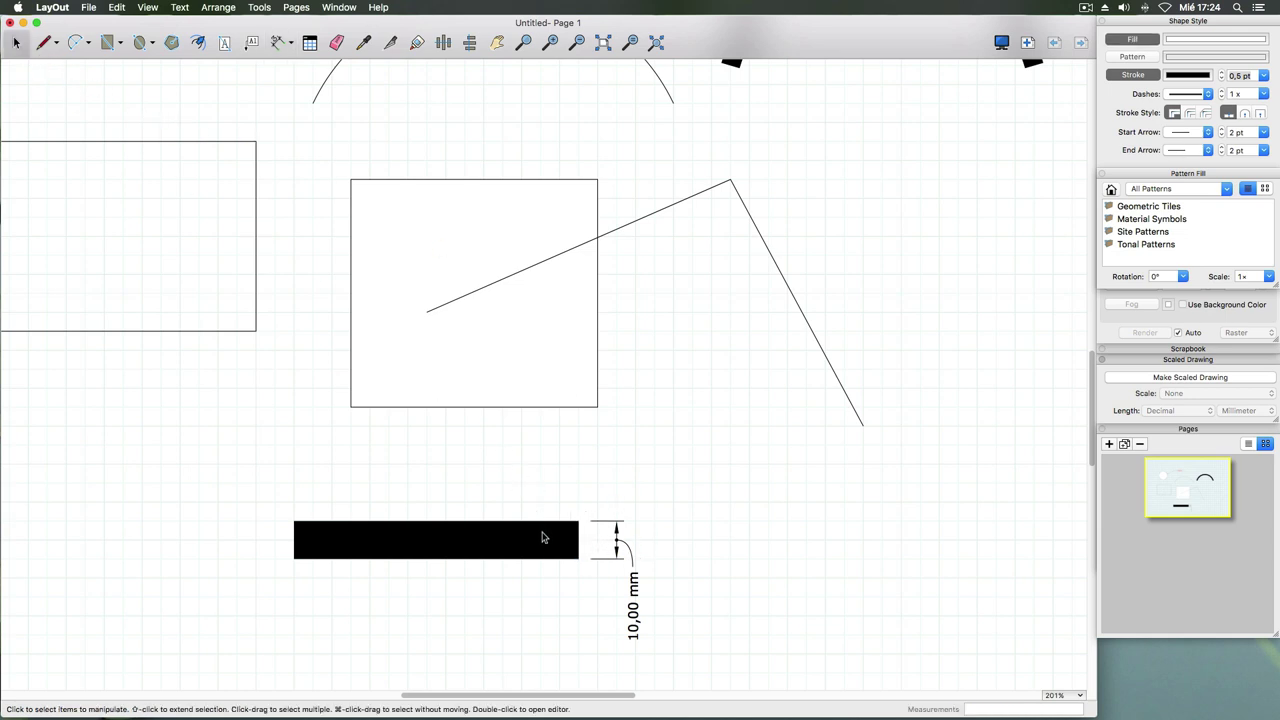
pyautogui.click(565, 549)
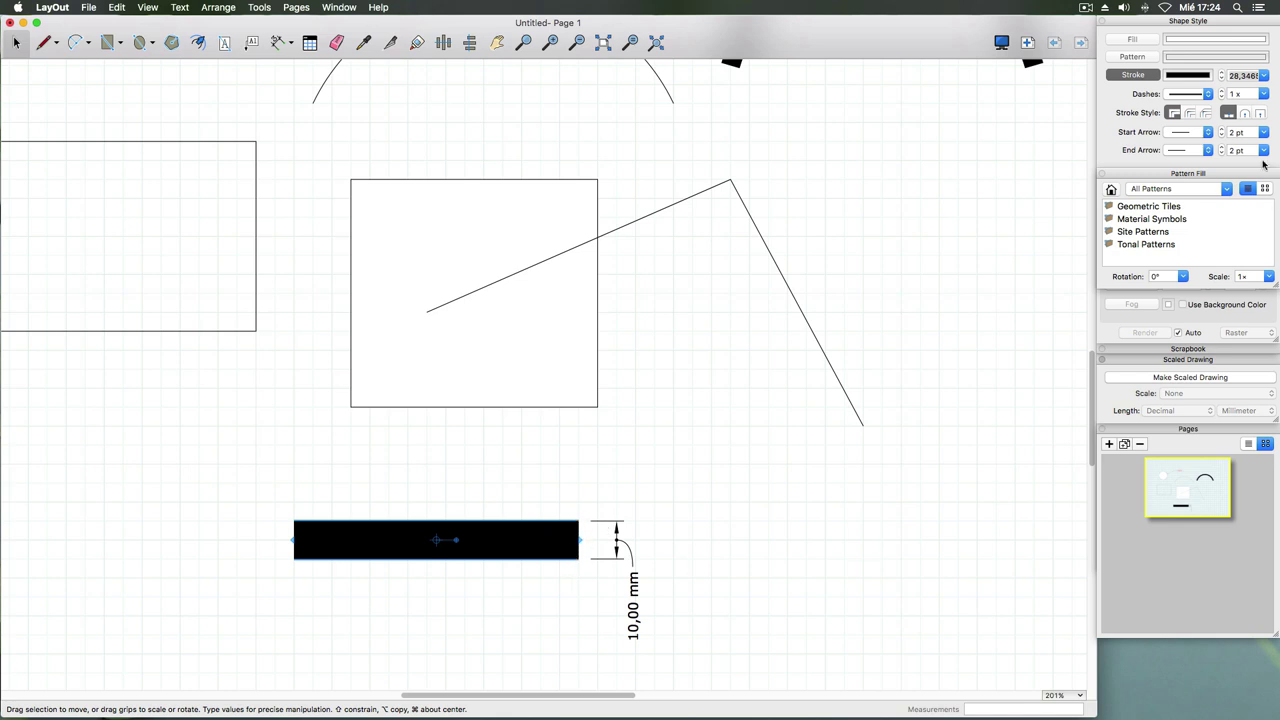
pyautogui.click(1236, 76)
pyautogui.write('2pt')
pyautogui.press('Return')
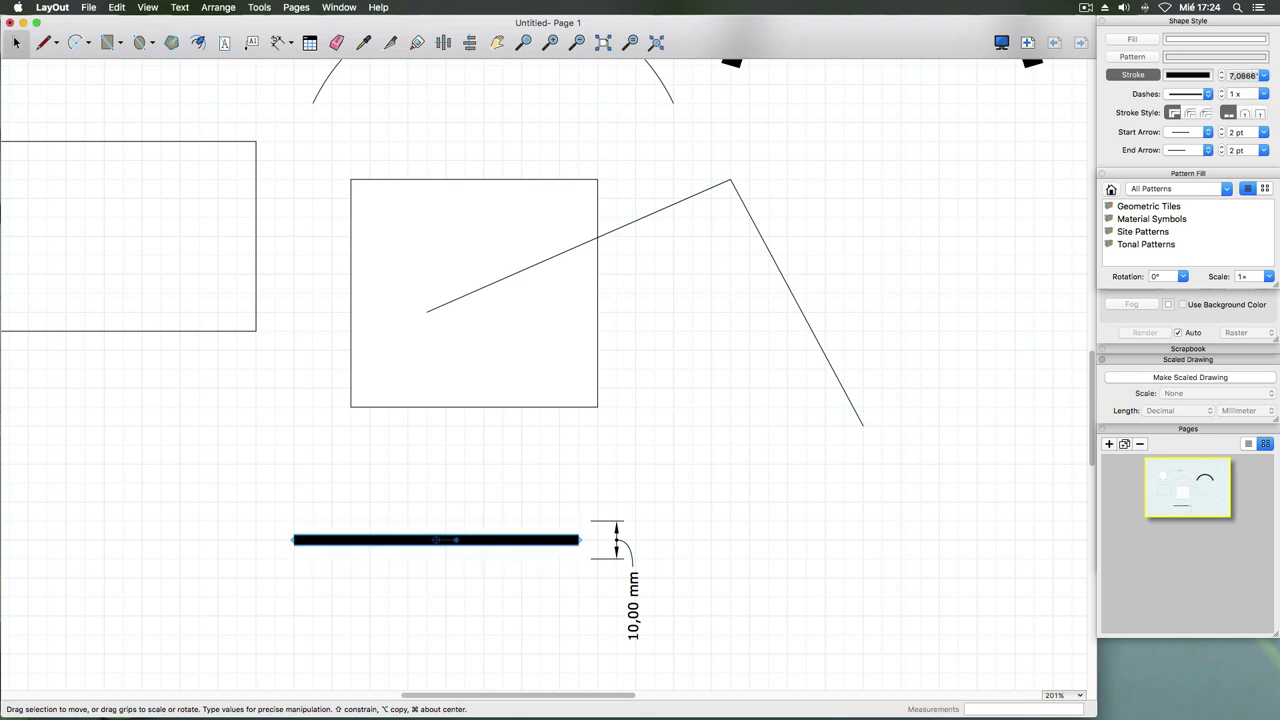
# - Reposition the bar beside its dimension, then delete the 10,00 mm height dimension
pyautogui.click(737, 511)
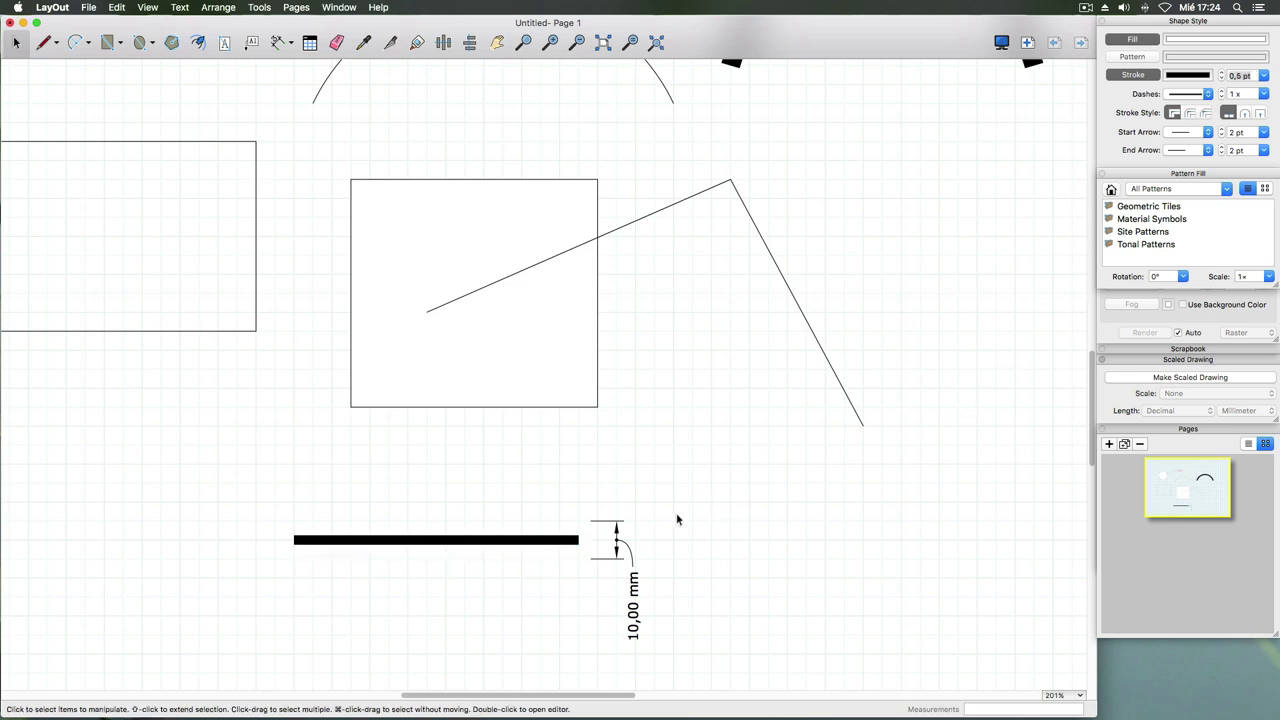
pyautogui.click(617, 531)
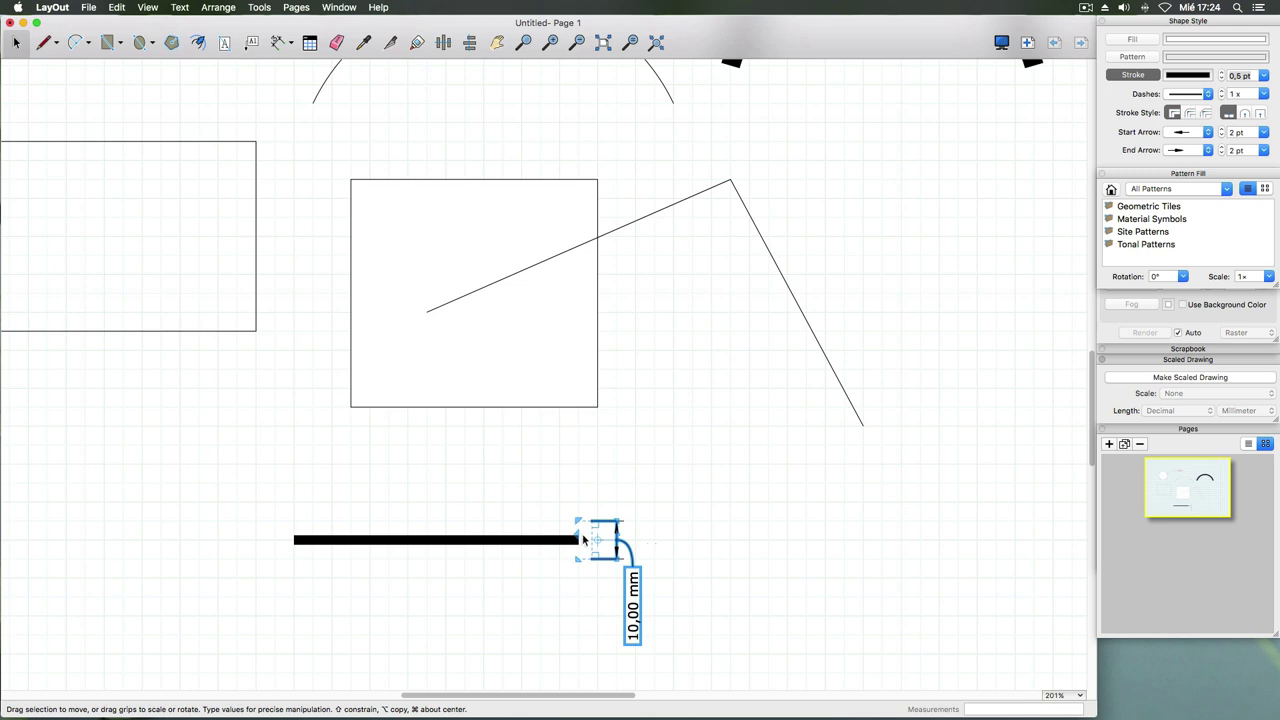
pyautogui.scroll(2, 579, 525)
pyautogui.scroll(2, 579, 525)
pyautogui.scroll(2, 579, 525)
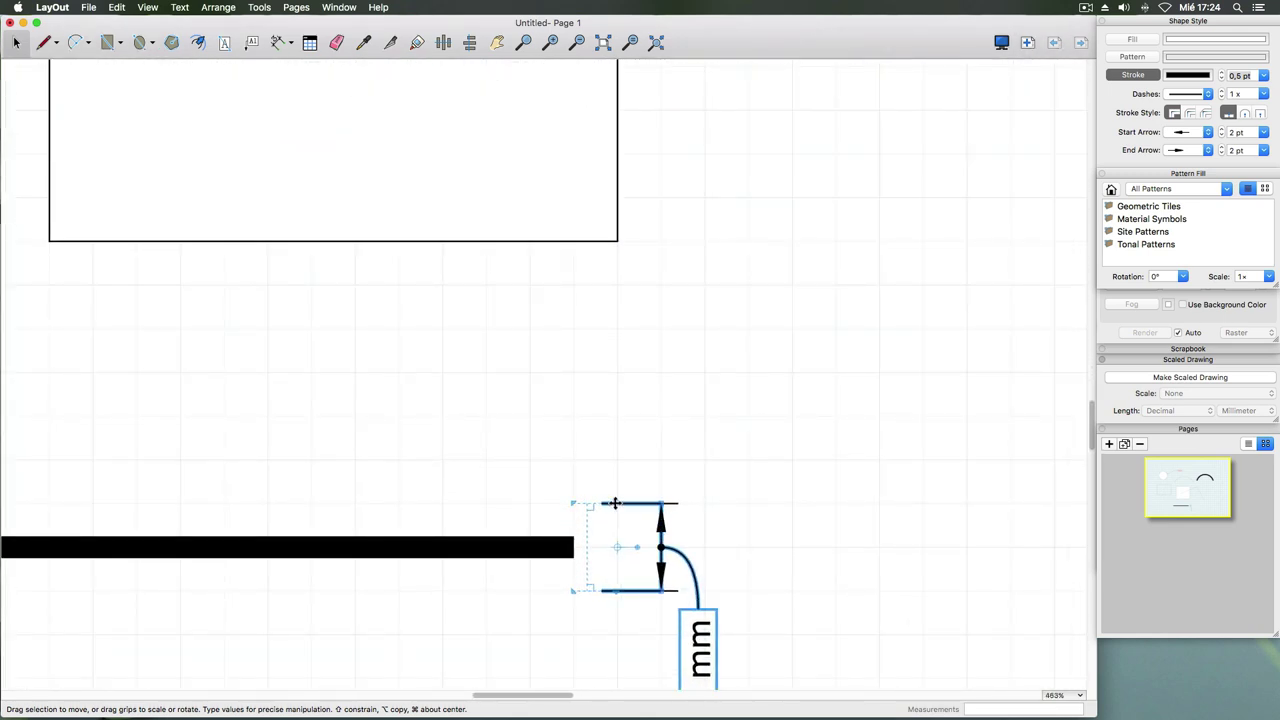
pyautogui.moveTo(615, 505)
pyautogui.mouseDown()
pyautogui.moveTo(574, 536)
pyautogui.moveTo(616, 493)
pyautogui.mouseUp()
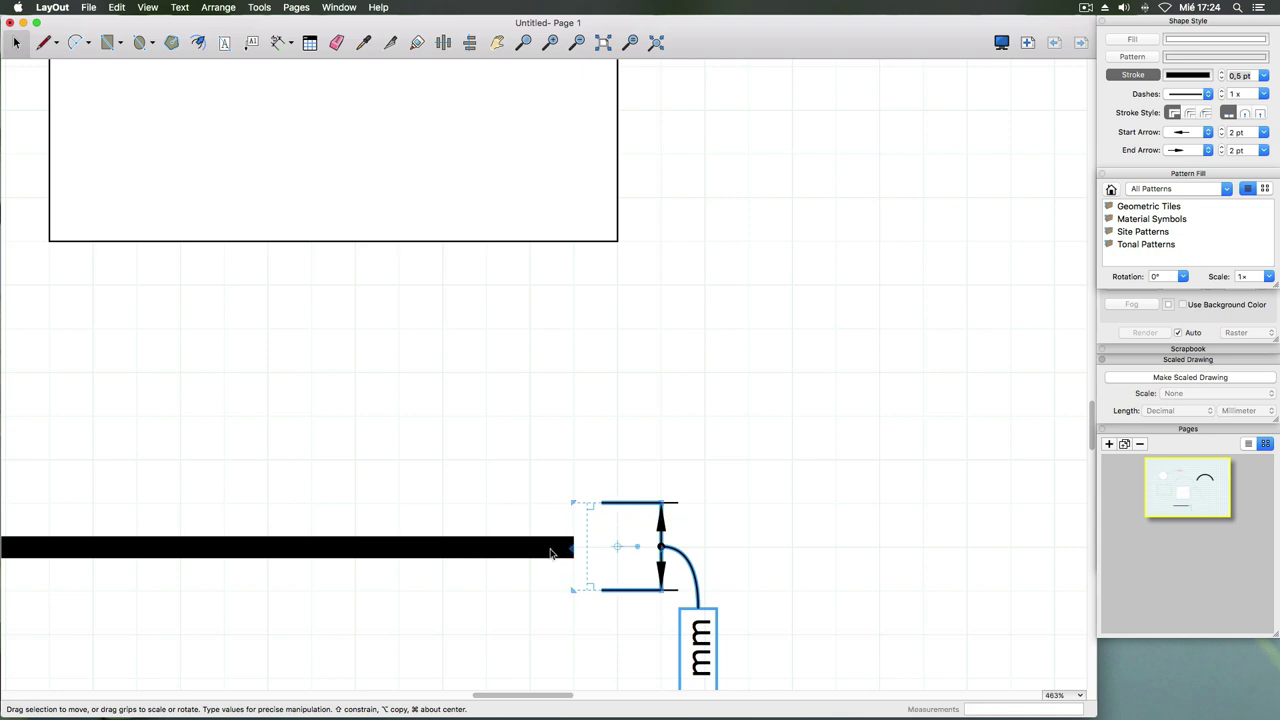
pyautogui.moveTo(549, 548); pyautogui.dragTo(535, 521)
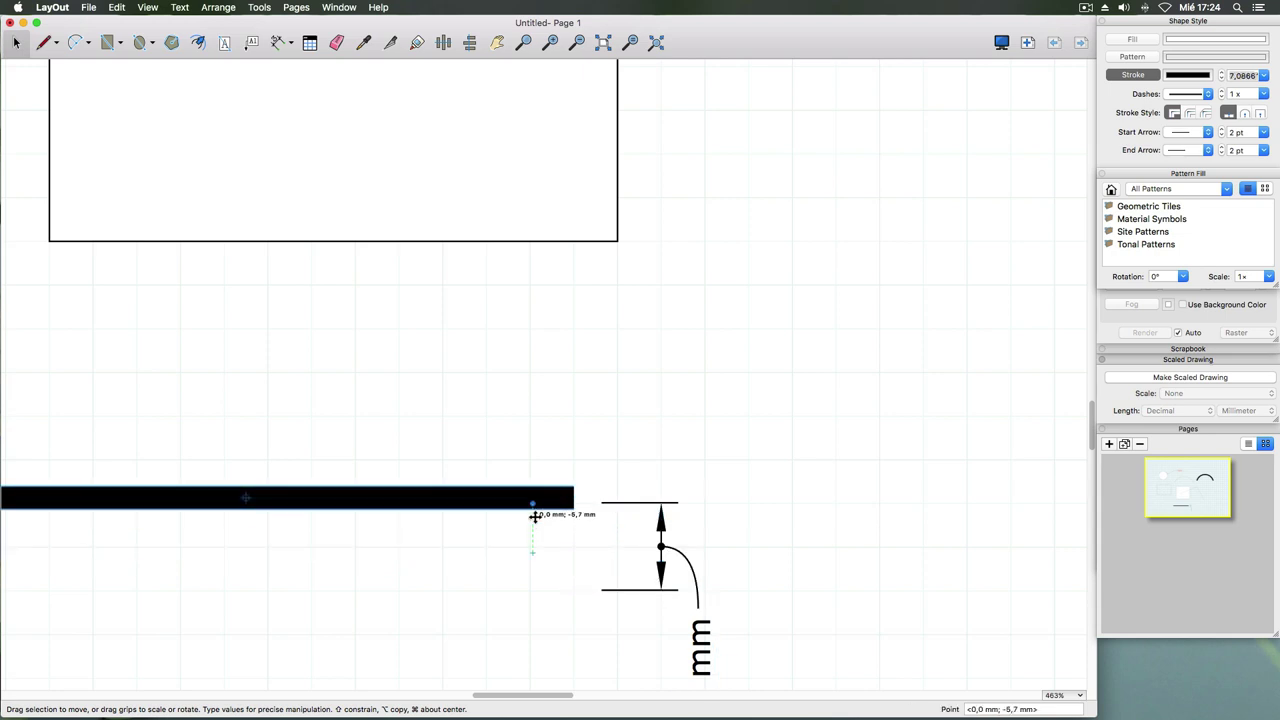
pyautogui.moveTo(535, 515); pyautogui.dragTo(535, 540)
pyautogui.click(610, 503)
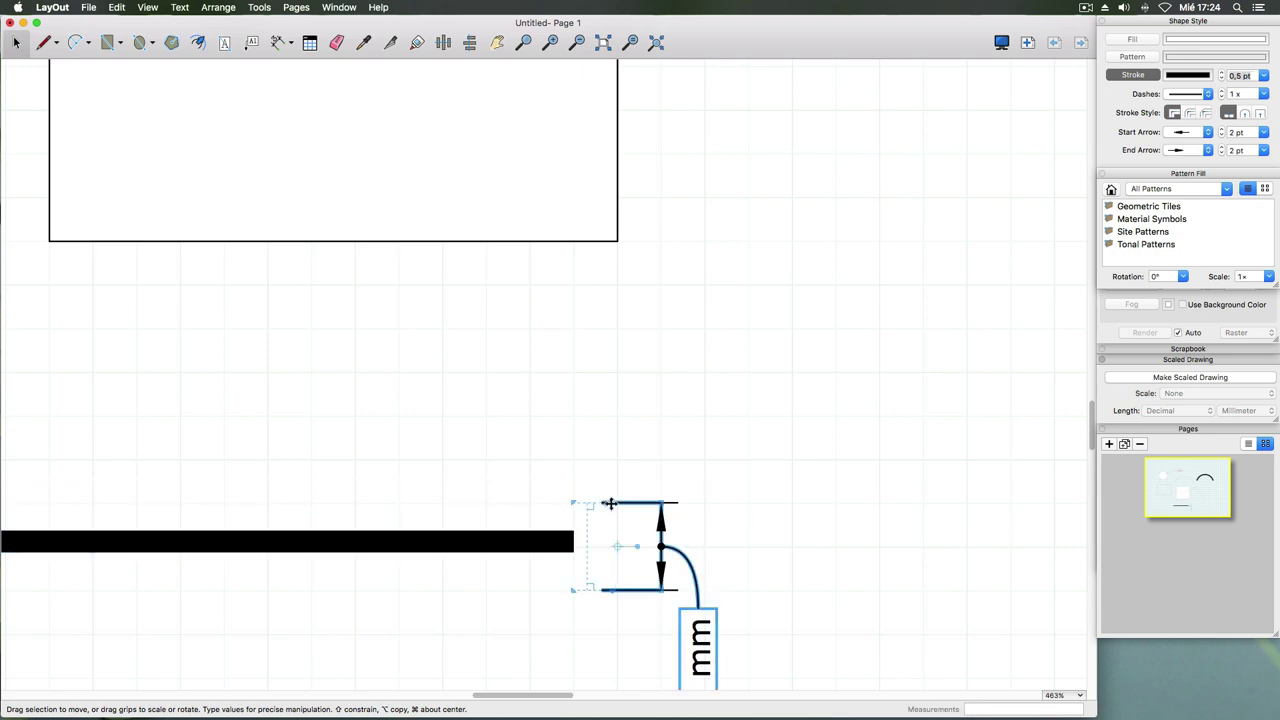
pyautogui.press('Delete')
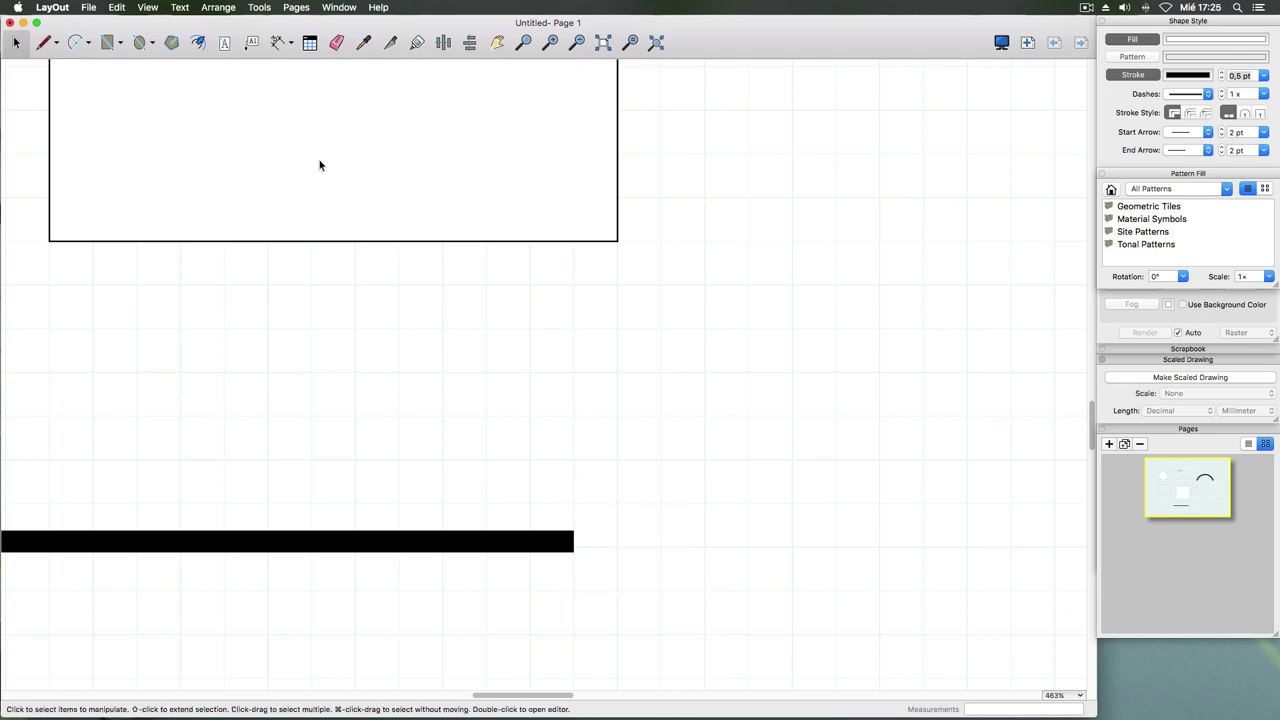
pyautogui.click(279, 43)
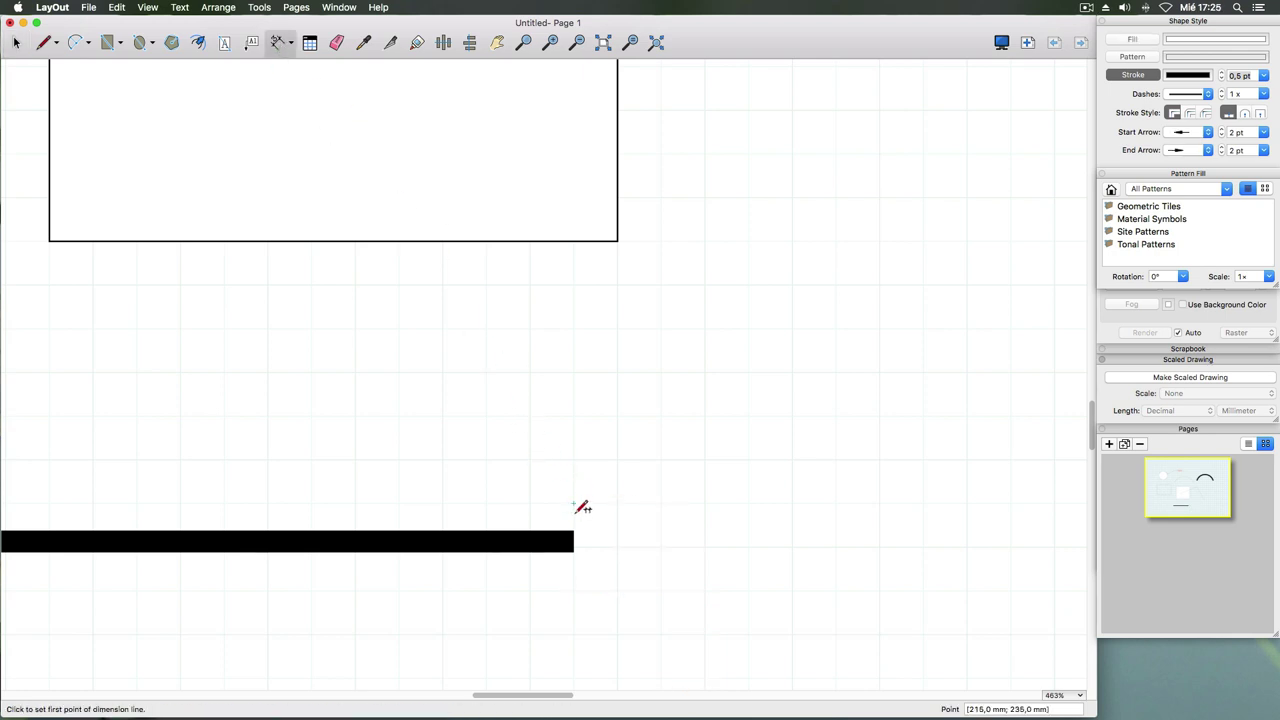
pyautogui.click(306, 7)
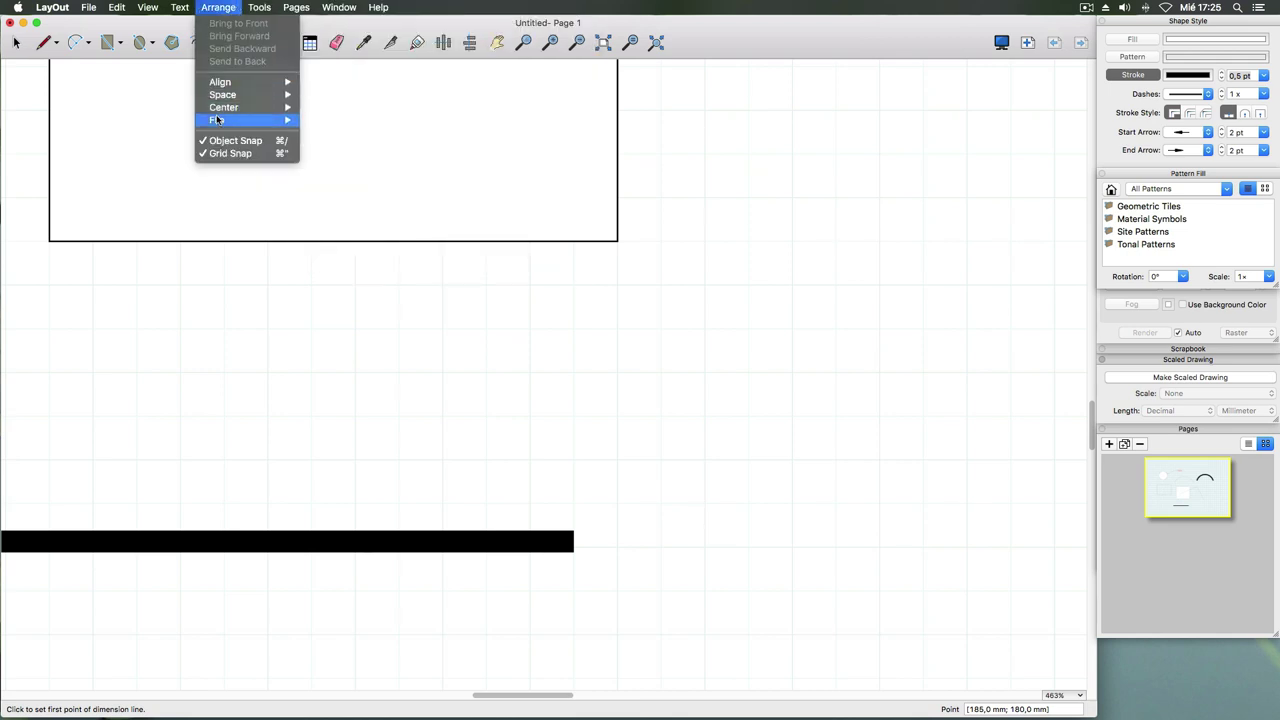
pyautogui.click(228, 154)
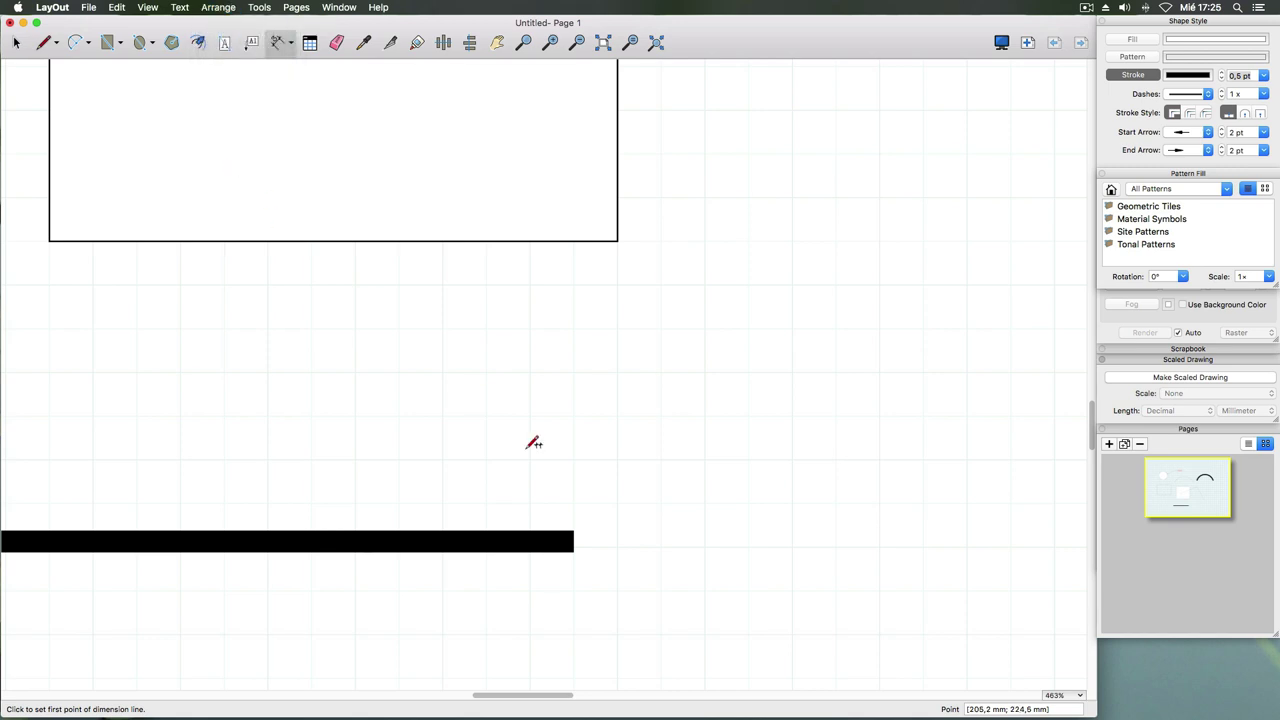
pyautogui.click(578, 525)
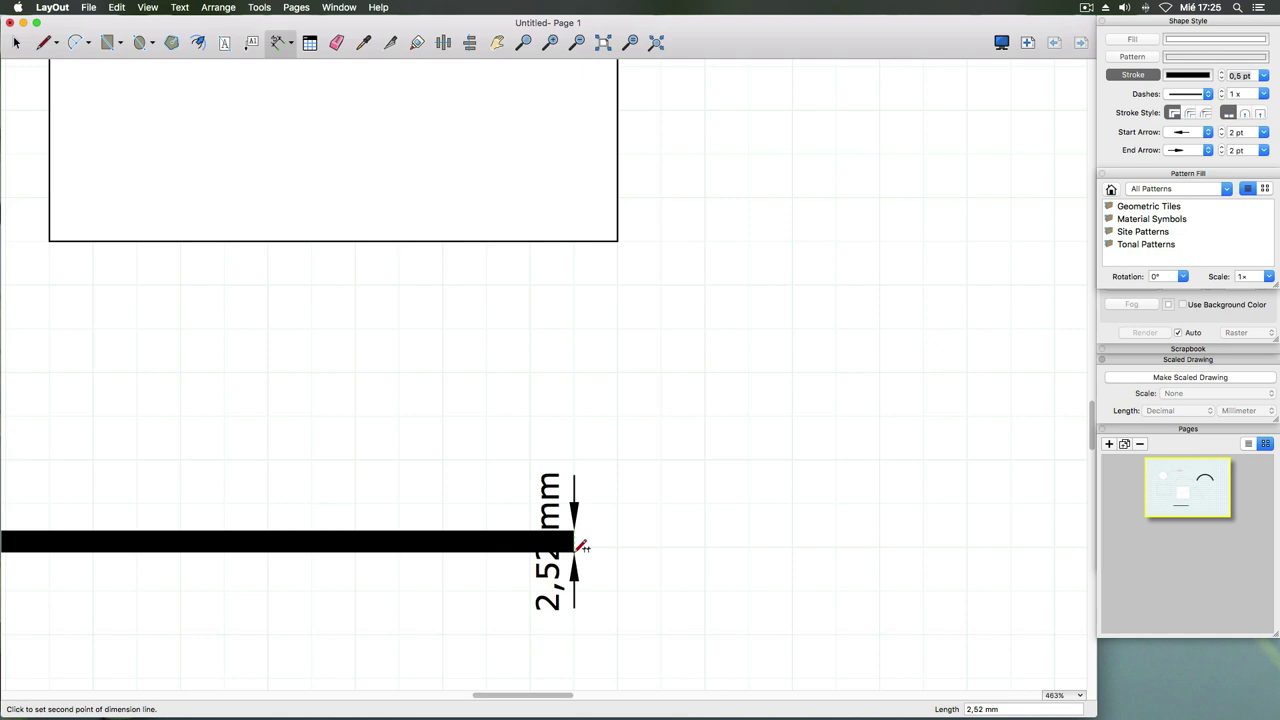
pyautogui.press('Escape')
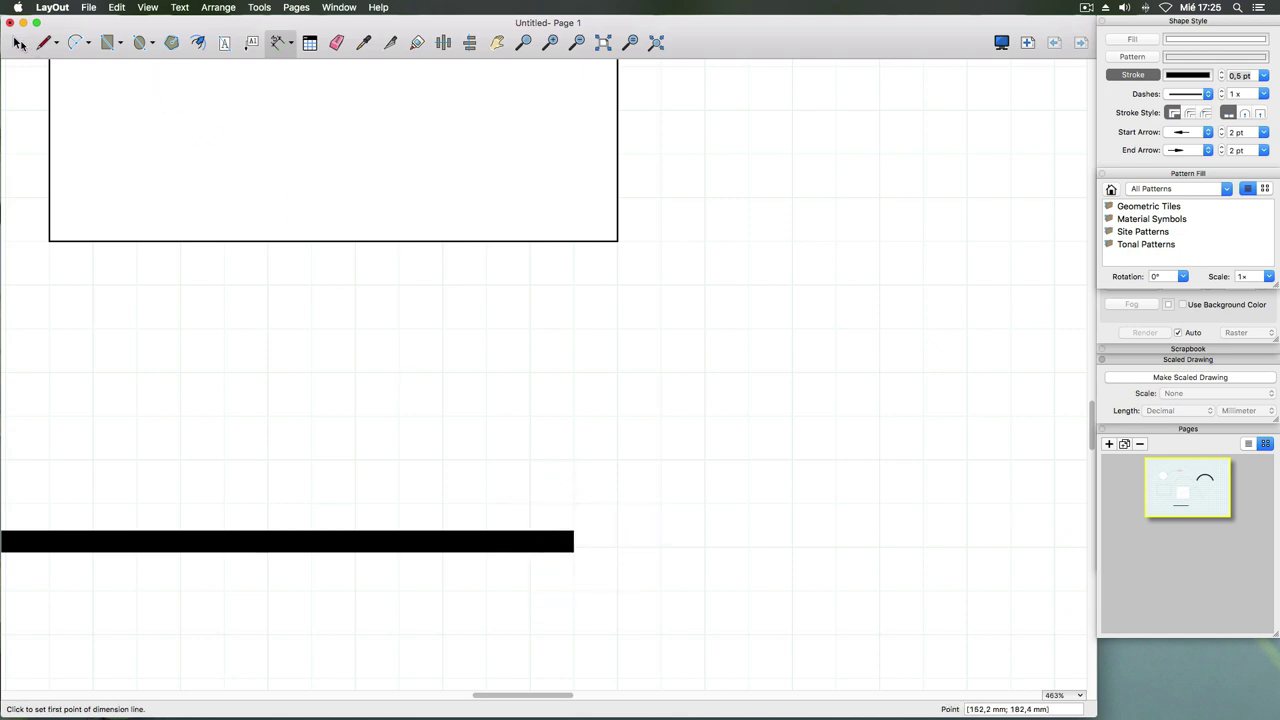
pyautogui.click(18, 44)
pyautogui.click(410, 538)
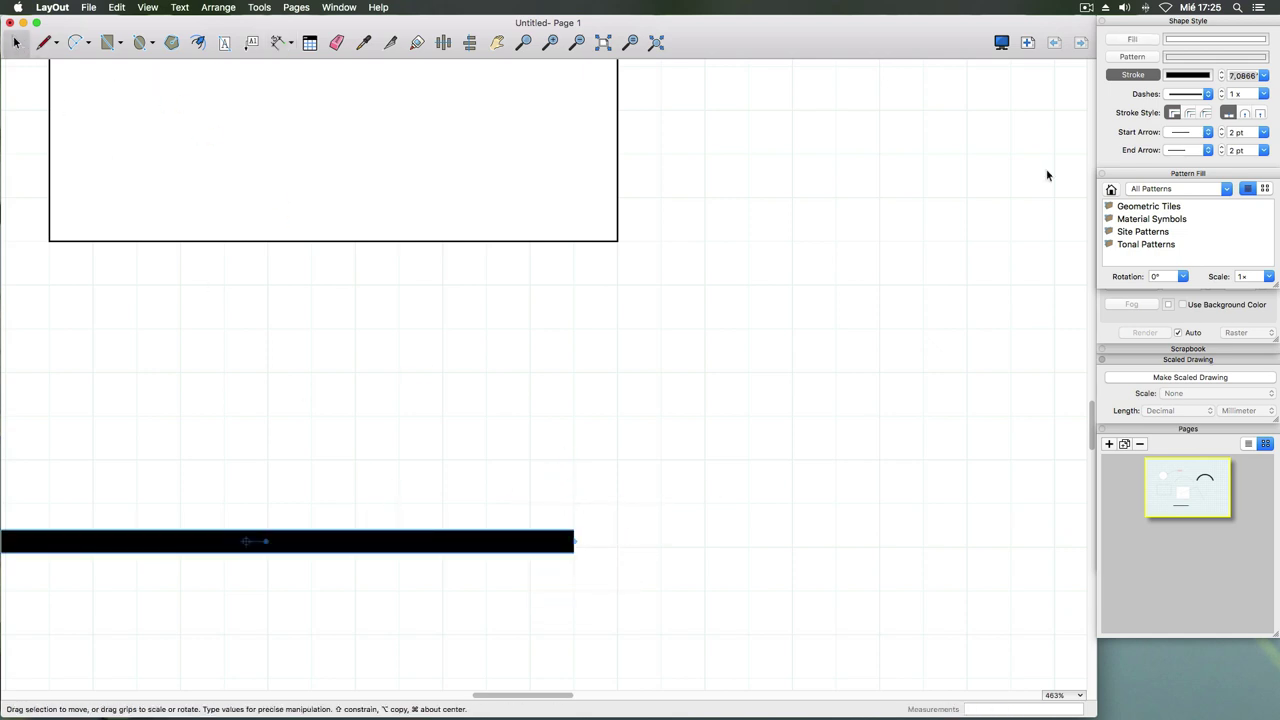
# - Set the black bar's stroke width to 5mm (about 14,17 pt)
pyautogui.doubleClick(1244, 76)
pyautogui.write('5')
pyautogui.write('mm')
pyautogui.press('Return')
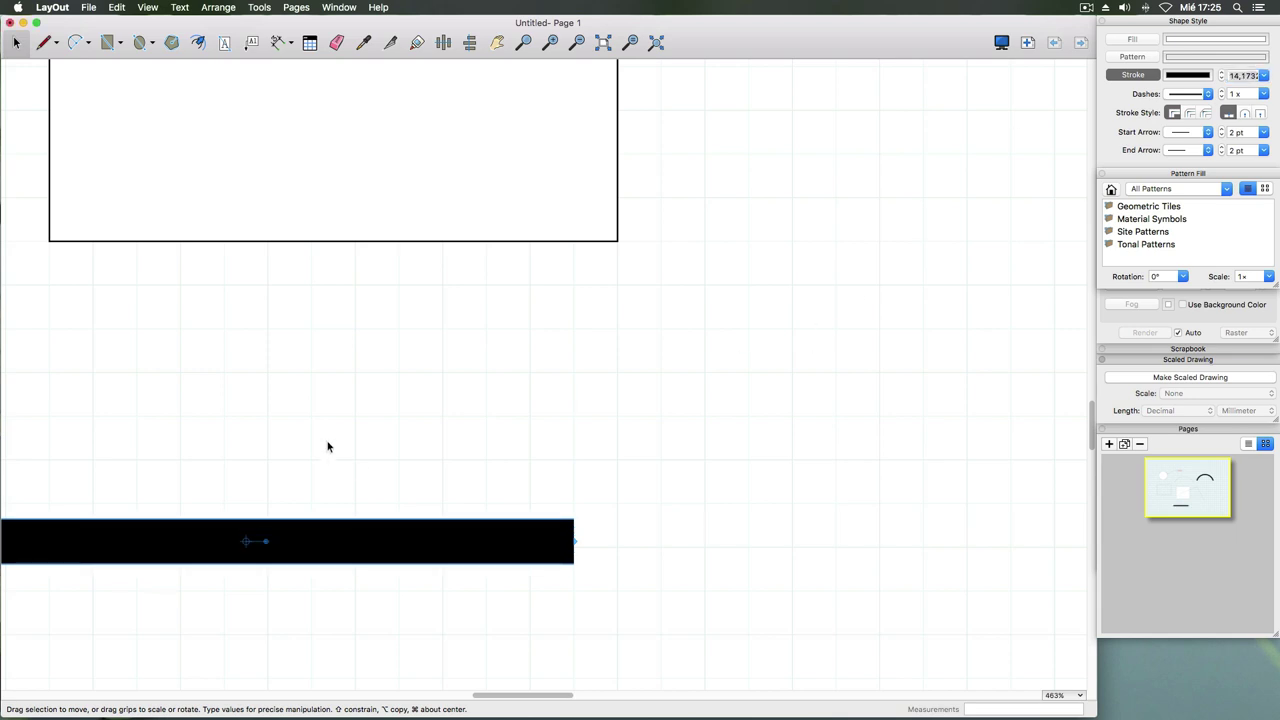
# - Start a dimension at the bar's top-right corner, then cancel it
pyautogui.click(279, 45)
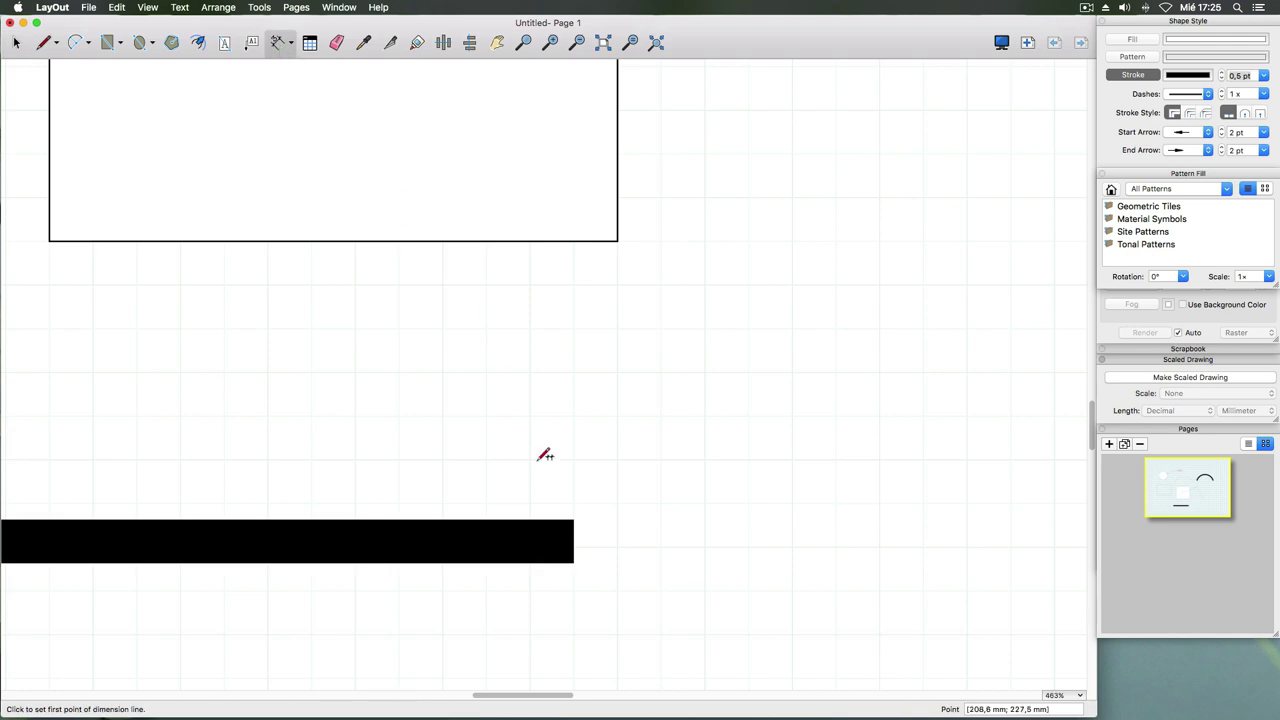
pyautogui.click(575, 519)
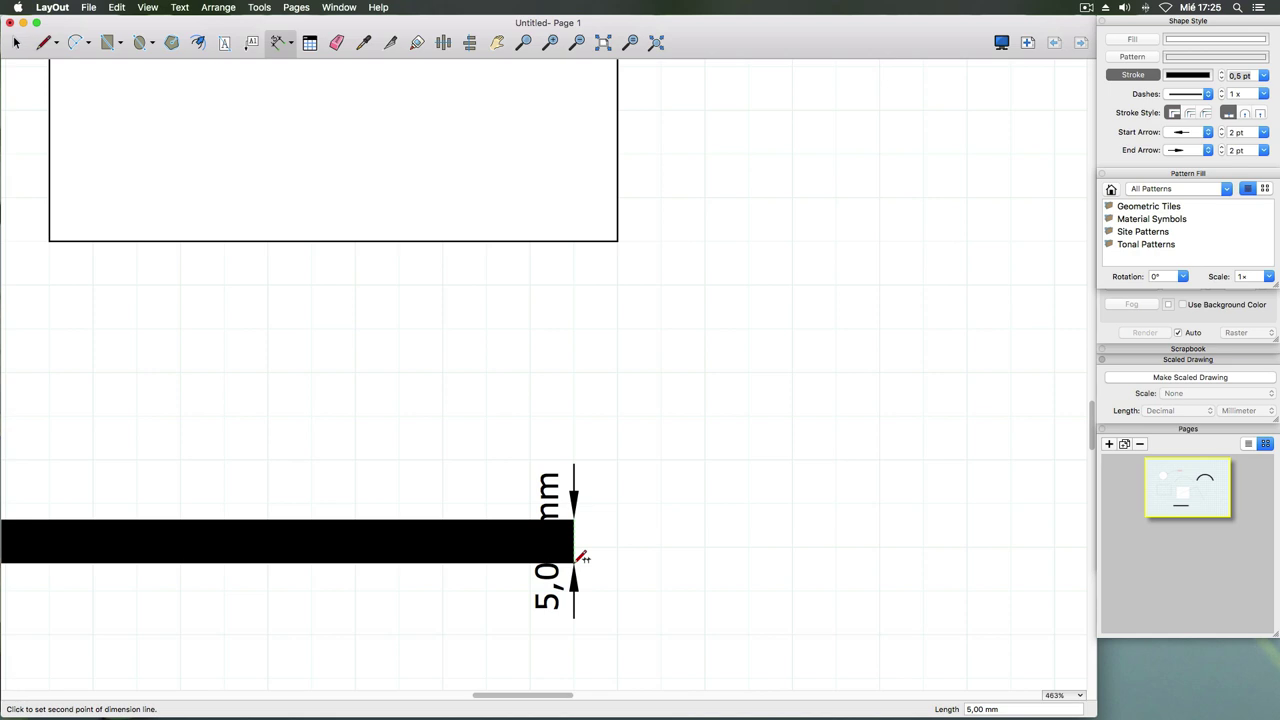
pyautogui.press('space')
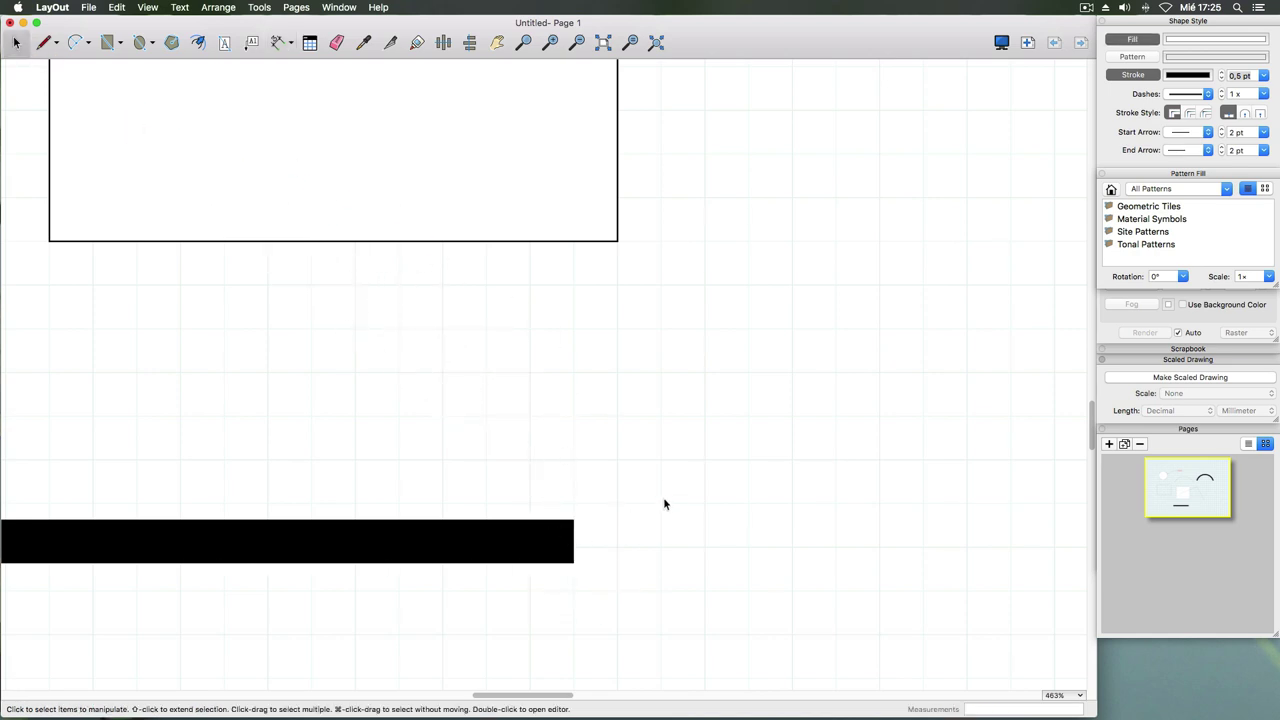
pyautogui.scroll(-1, 664, 499)
pyautogui.scroll(-2, 664, 499)
pyautogui.scroll(-2, 664, 499)
pyautogui.scroll(-2, 664, 499)
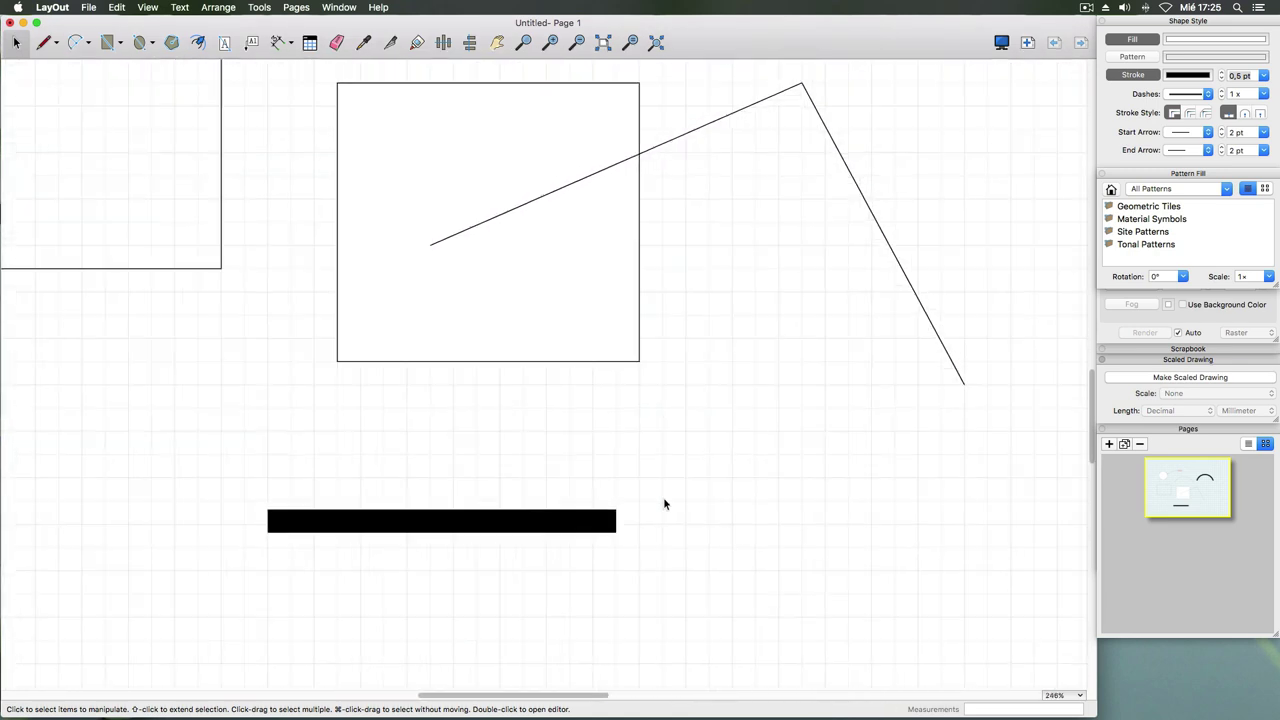
pyautogui.scroll(-1, 664, 500)
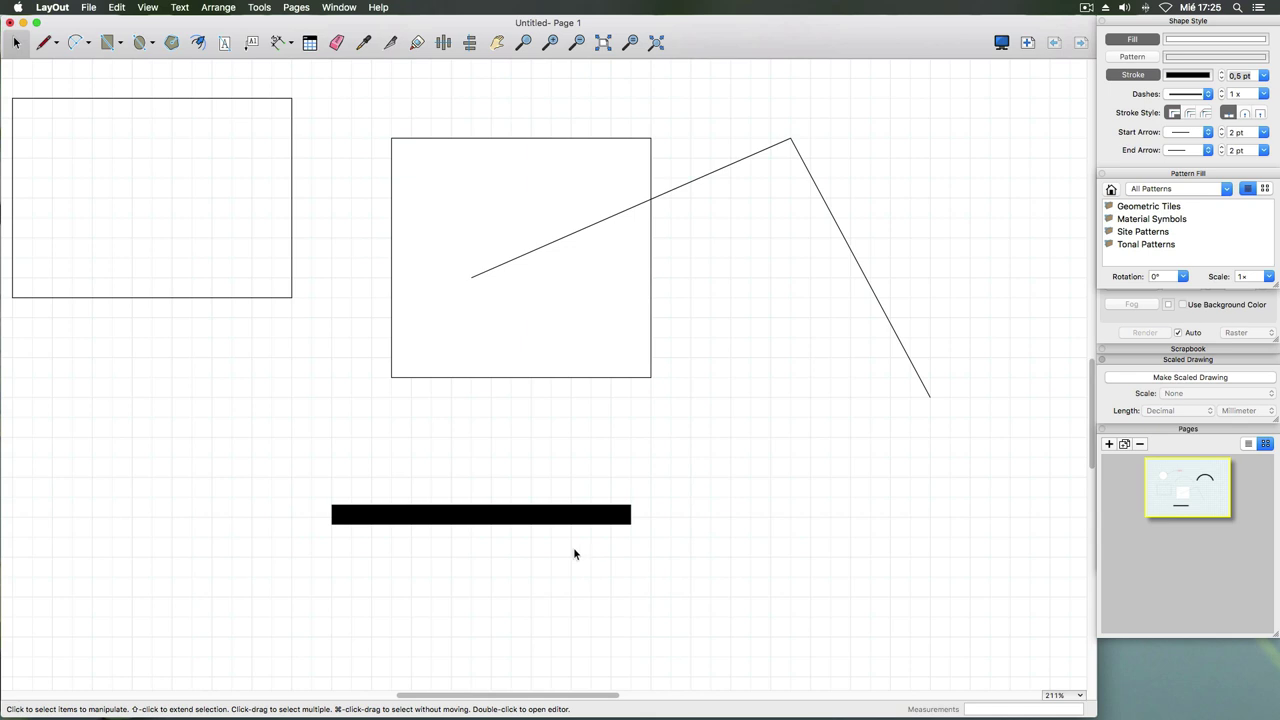
pyautogui.click(1256, 75)
pyautogui.click(1250, 75)
pyautogui.press('BackSpace')
pyautogui.press('BackSpace')
pyautogui.press('BackSpace')
pyautogui.press('BackSpace')
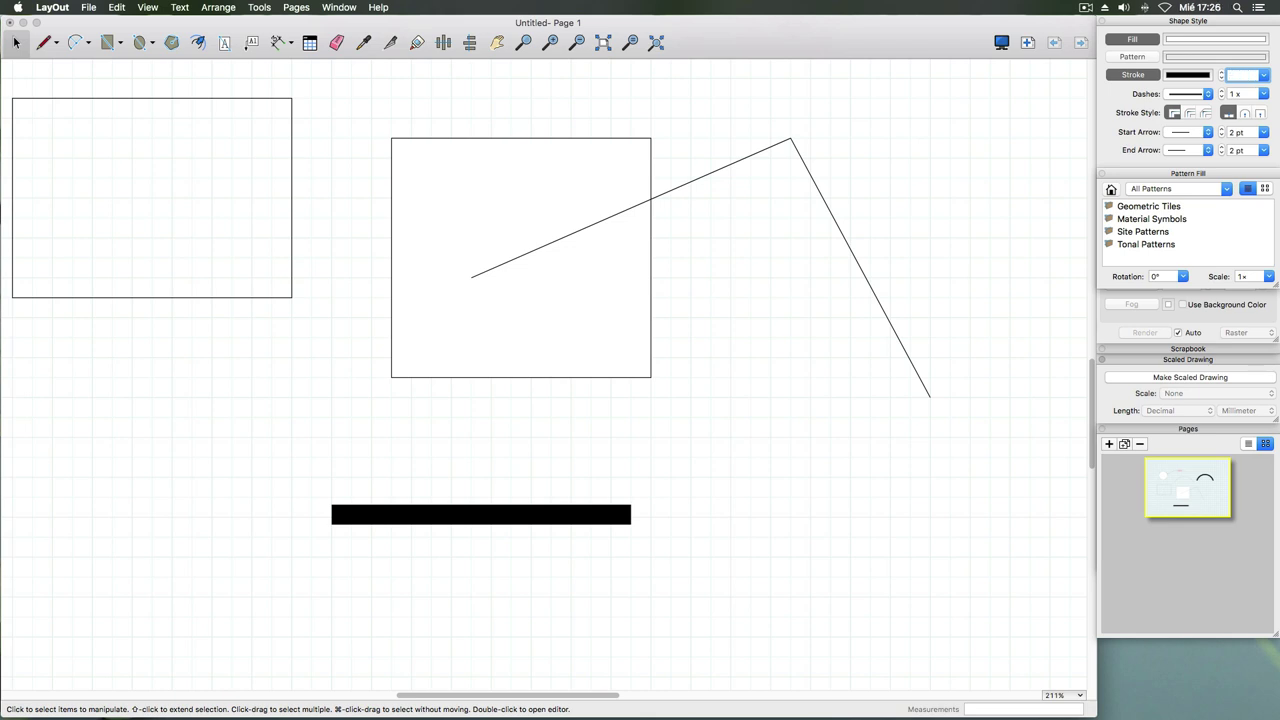
pyautogui.write('1')
pyautogui.press('Return')
pyautogui.press('BackSpace')
pyautogui.press('Return')
pyautogui.click(580, 515)
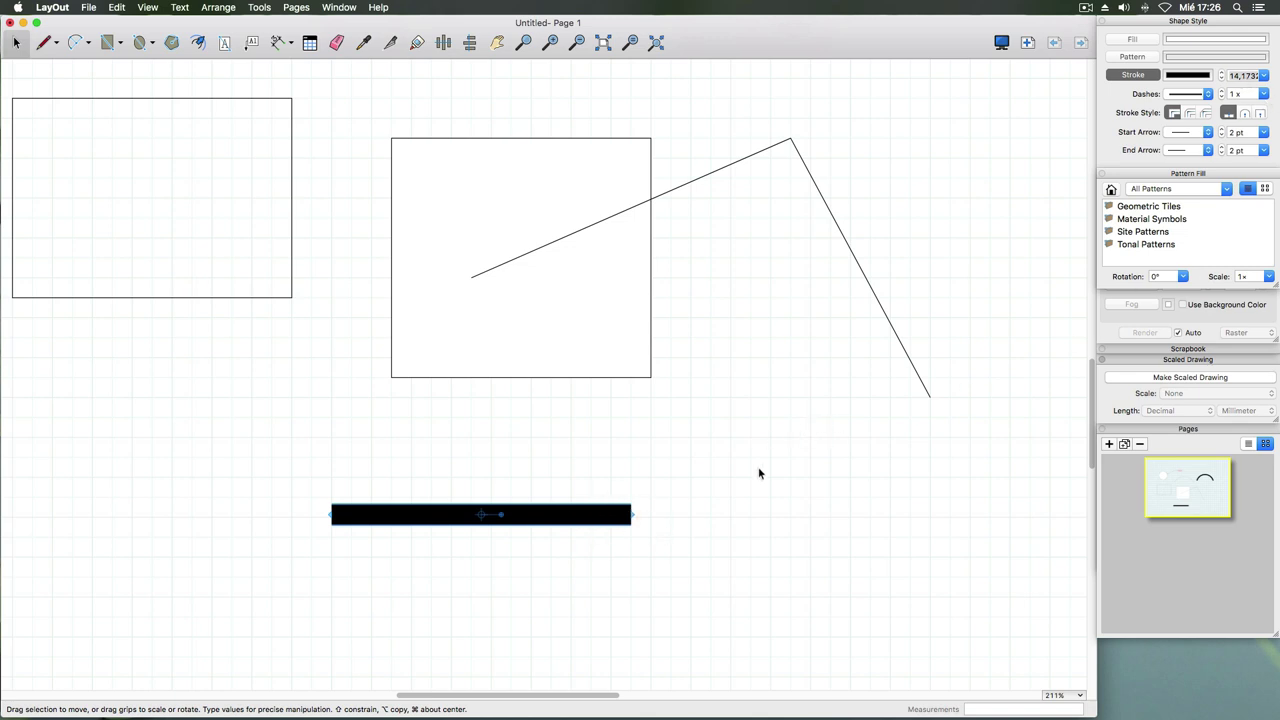
pyautogui.click(671, 495)
pyautogui.click(607, 515)
pyautogui.doubleClick(1240, 76)
pyautogui.moveTo(1240, 76); pyautogui.dragTo(1241, 75)
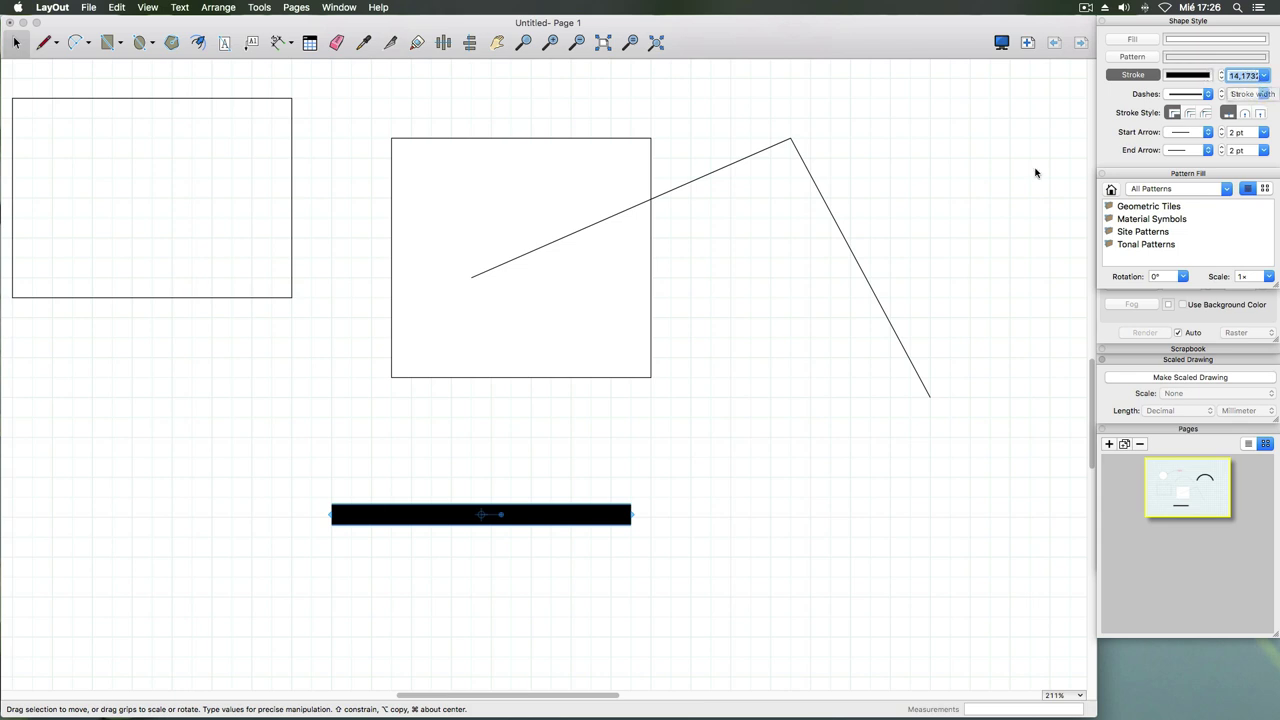
pyautogui.press('Return')
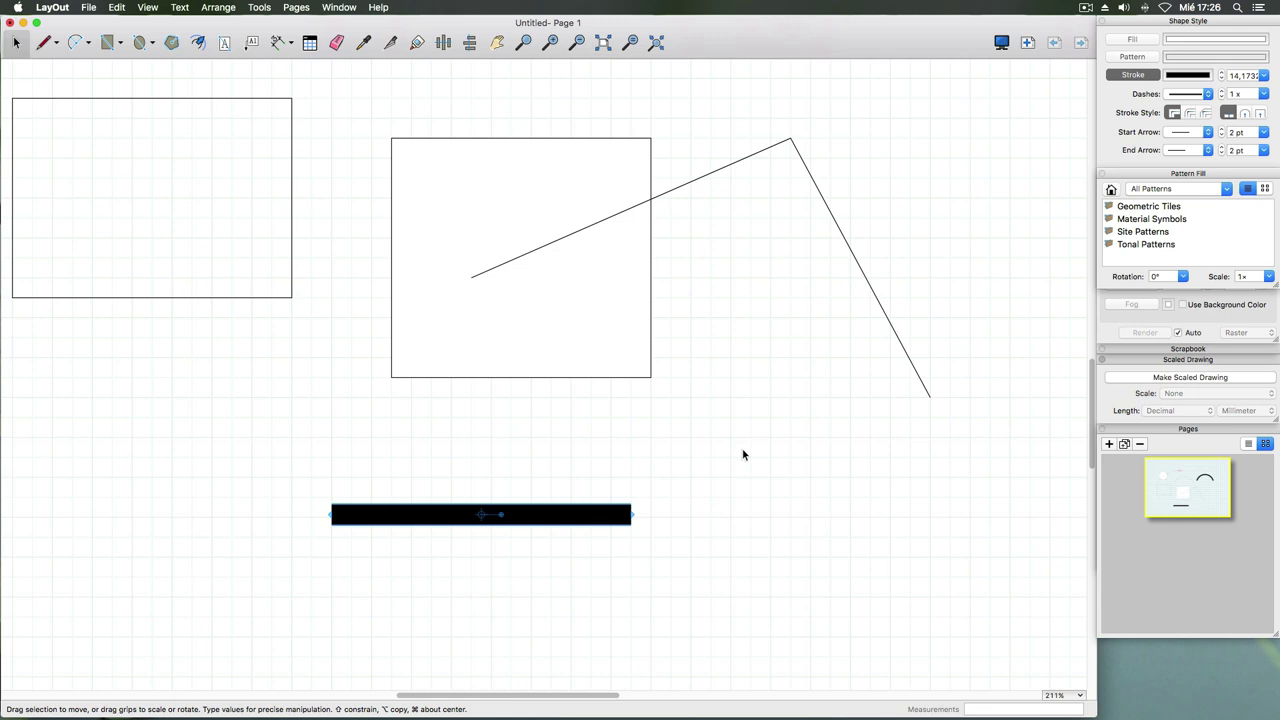
pyautogui.click(661, 475)
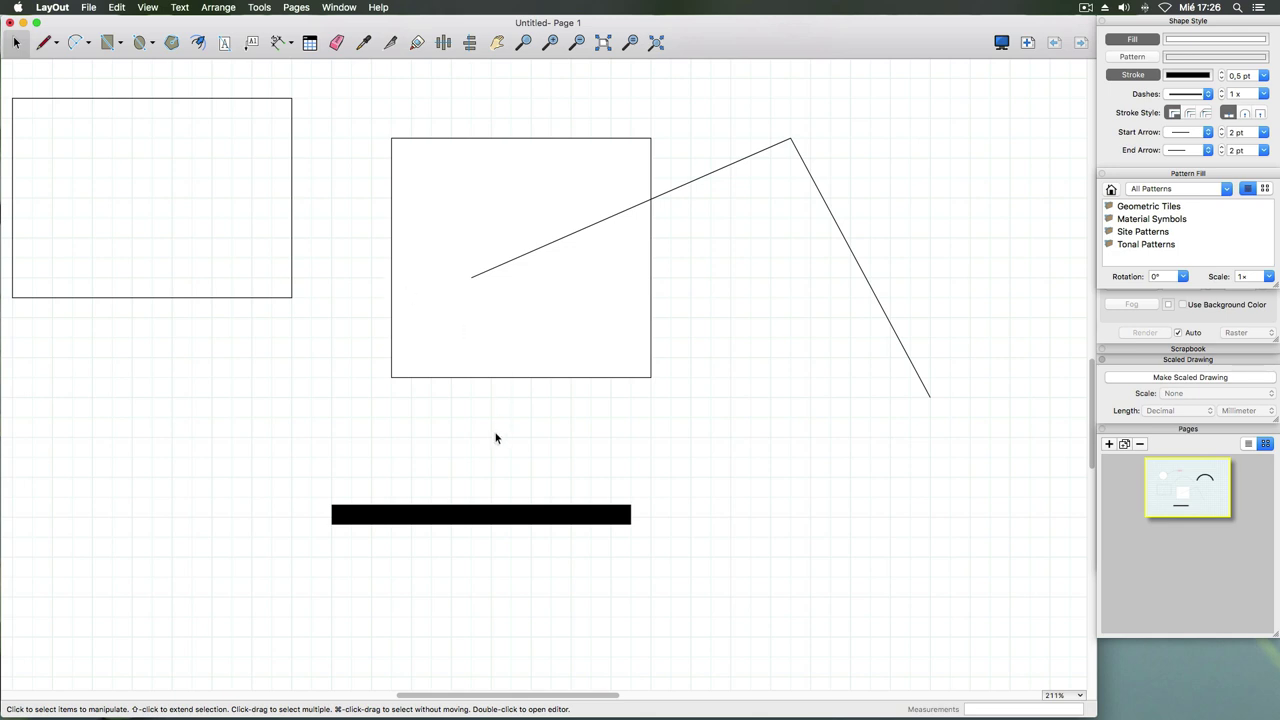
pyautogui.click(515, 512)
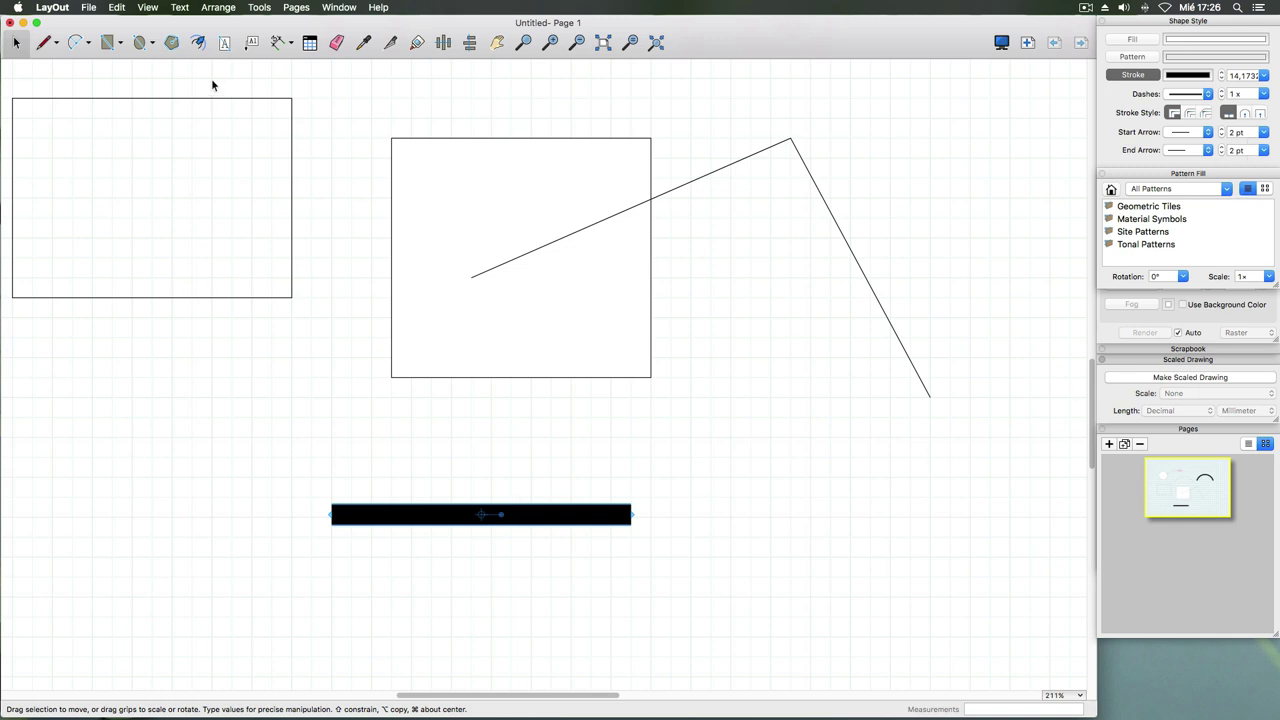
pyautogui.click(83, 9)
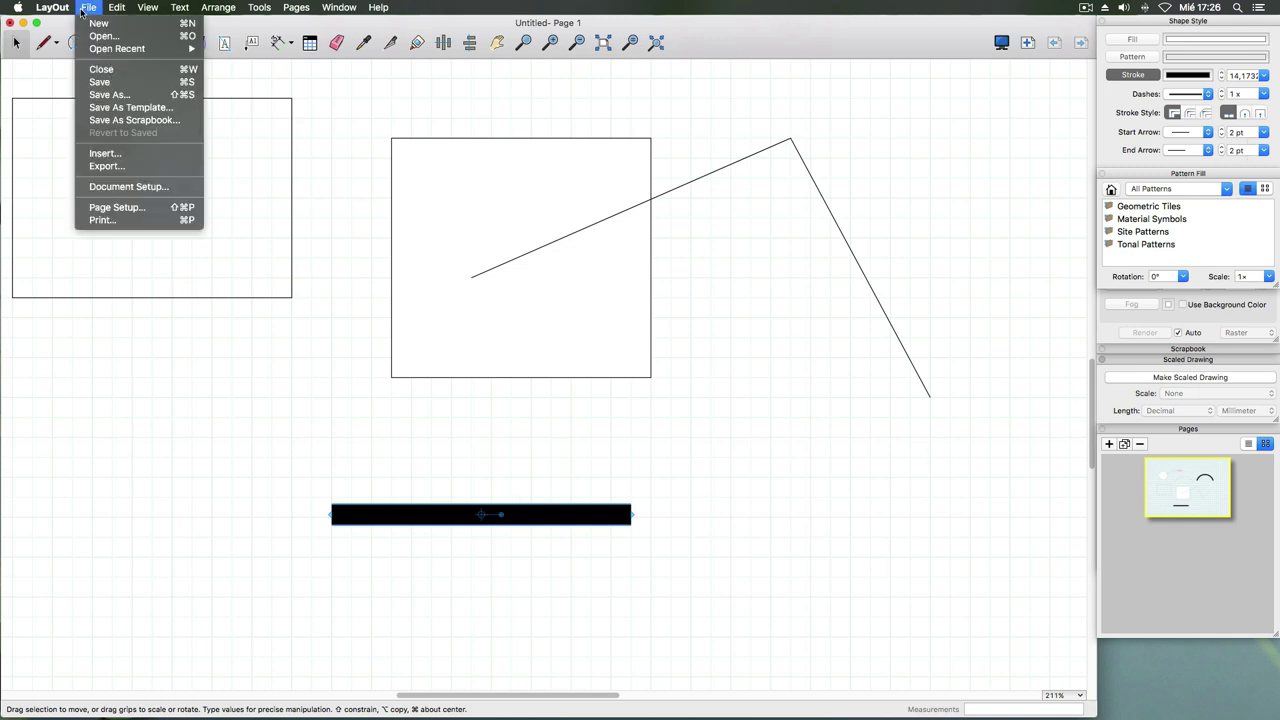
pyautogui.click(109, 187)
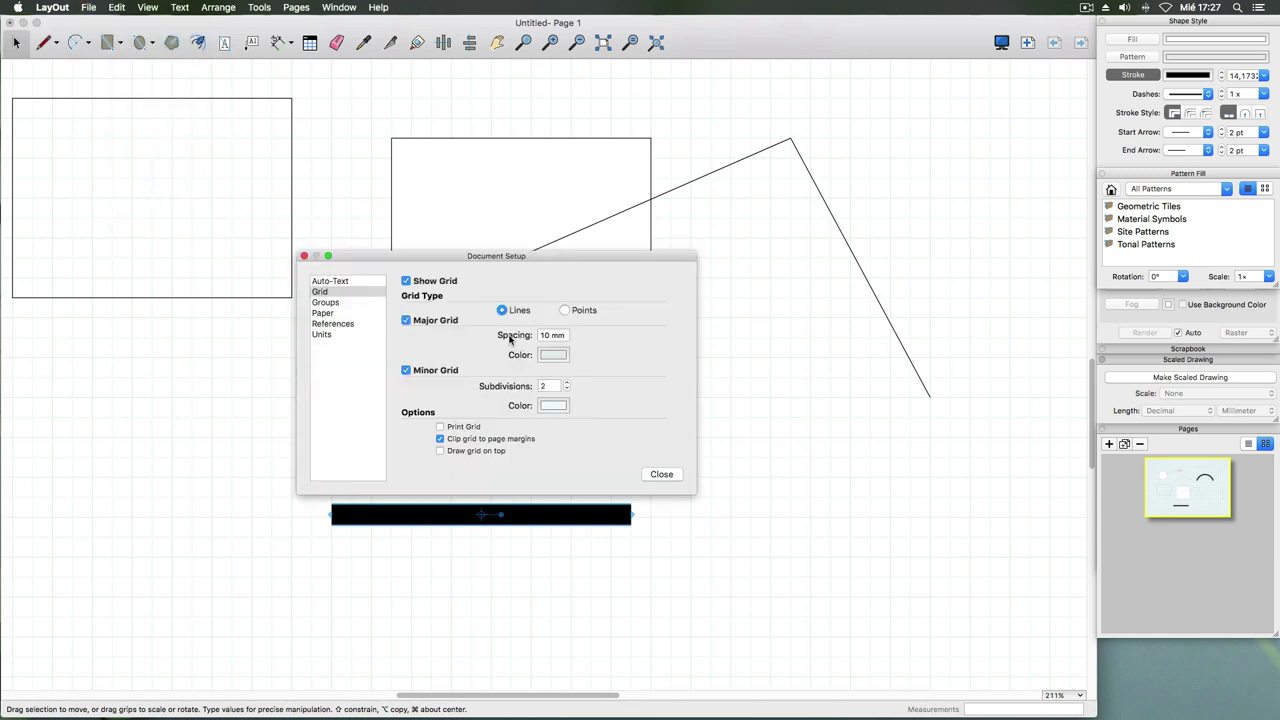
pyautogui.click(334, 282)
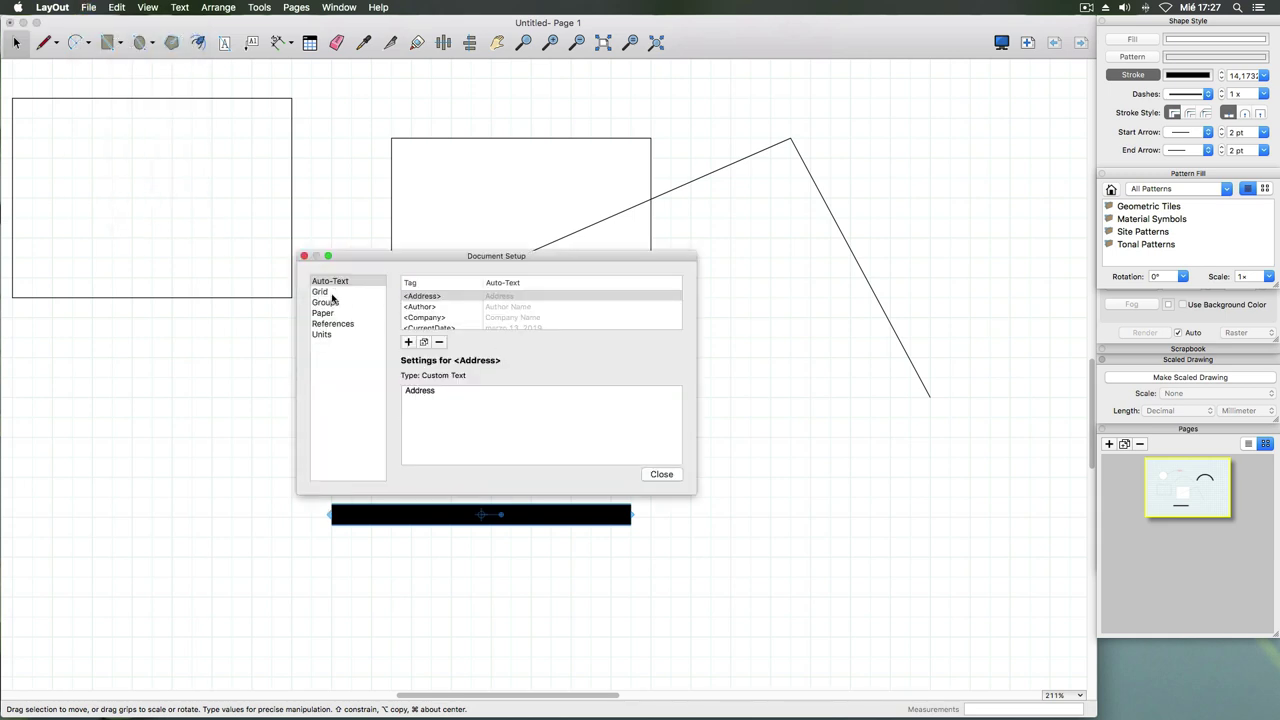
pyautogui.click(330, 292)
pyautogui.click(329, 304)
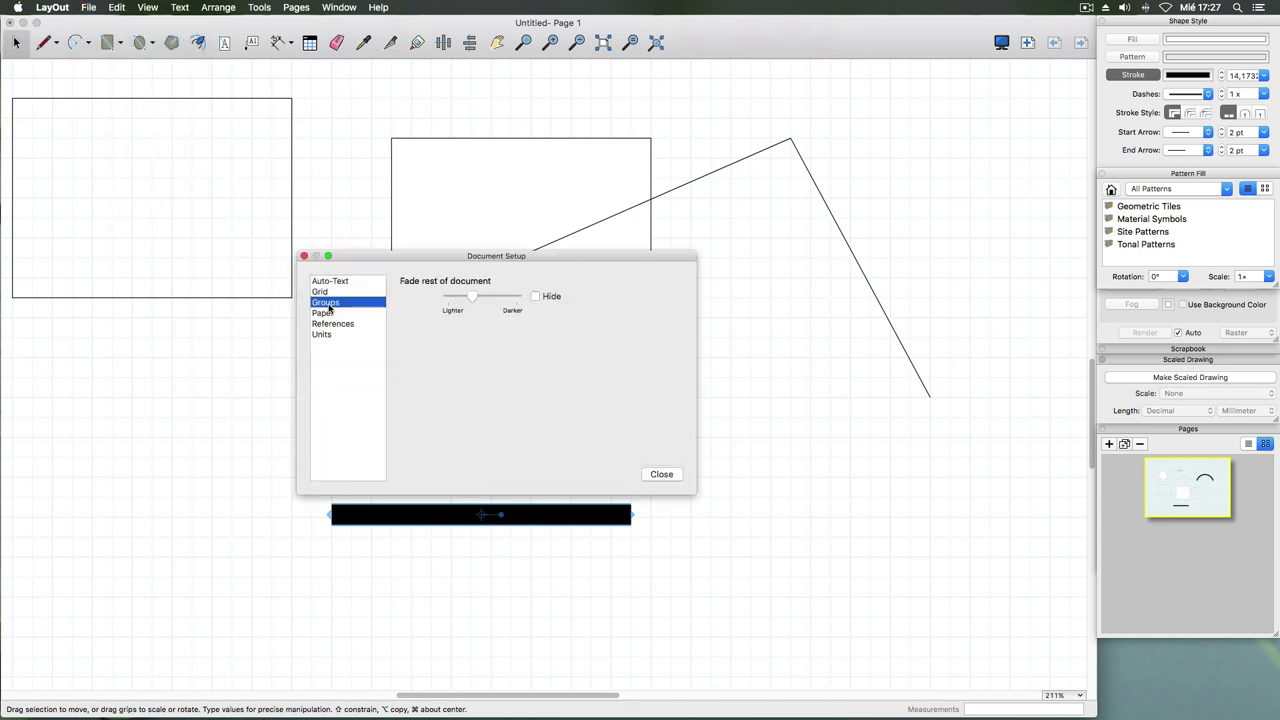
pyautogui.click(330, 315)
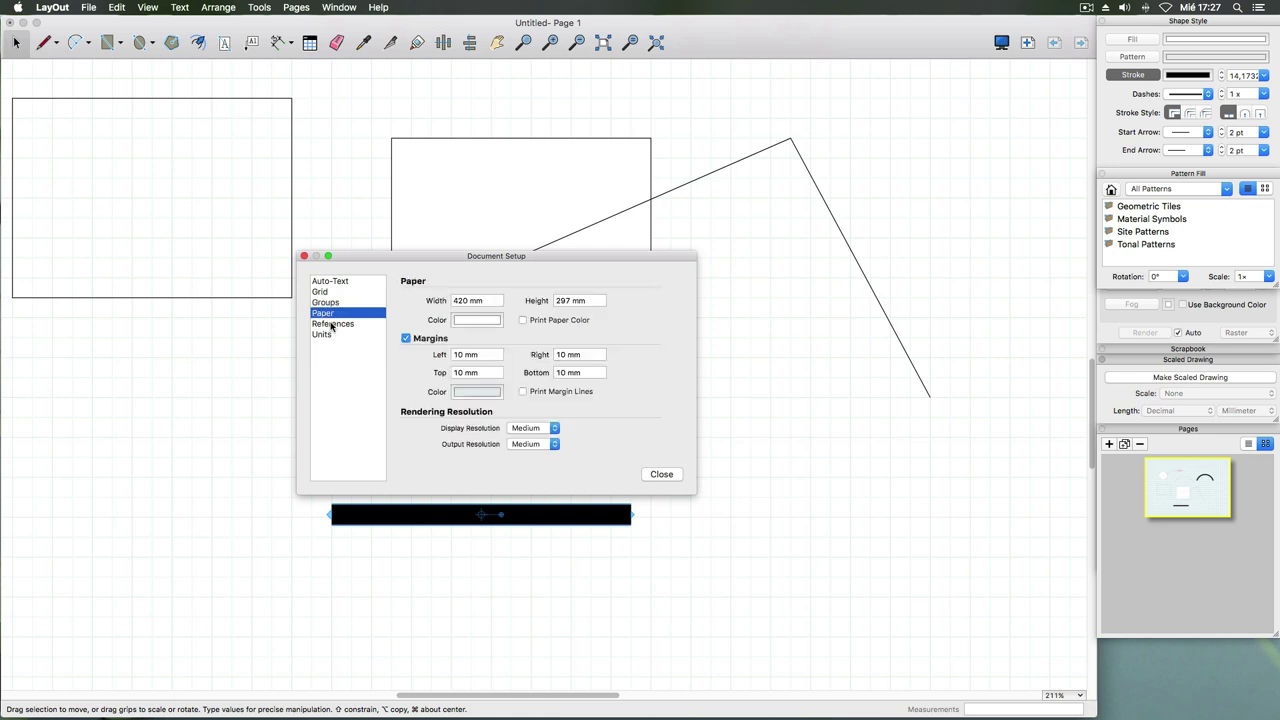
pyautogui.click(331, 324)
pyautogui.click(329, 336)
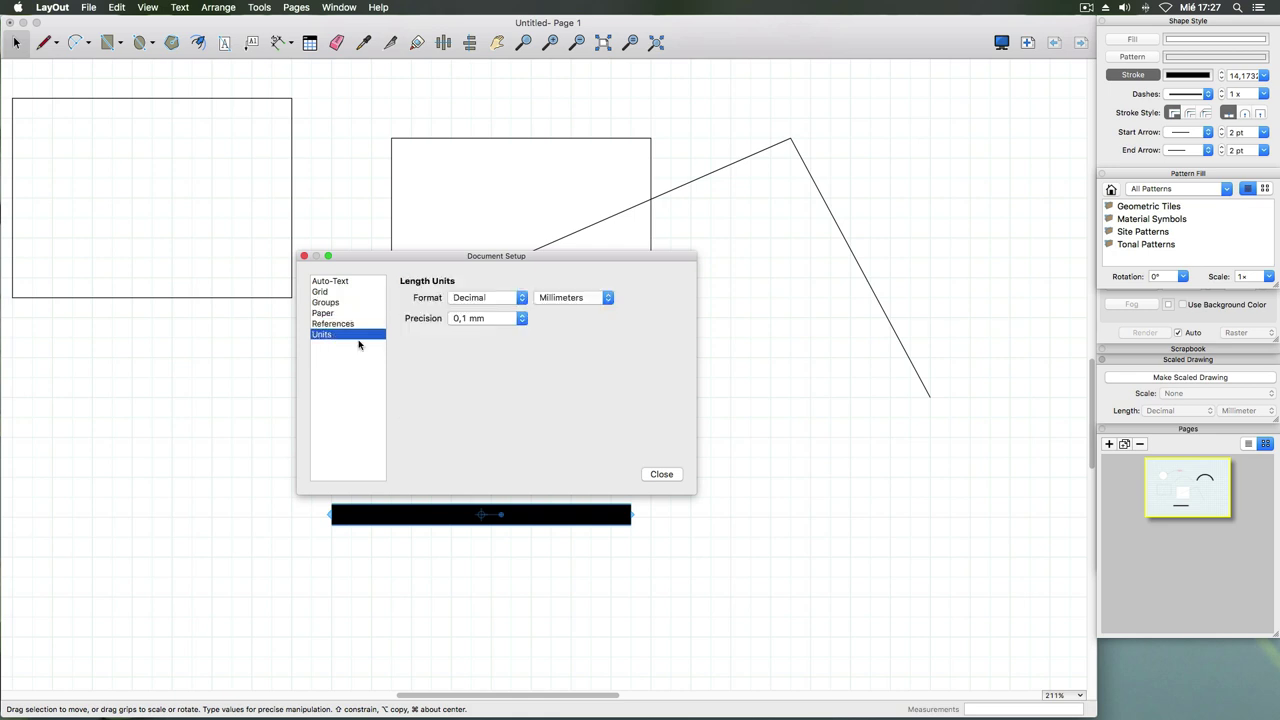
pyautogui.click(499, 303)
pyautogui.click(604, 303)
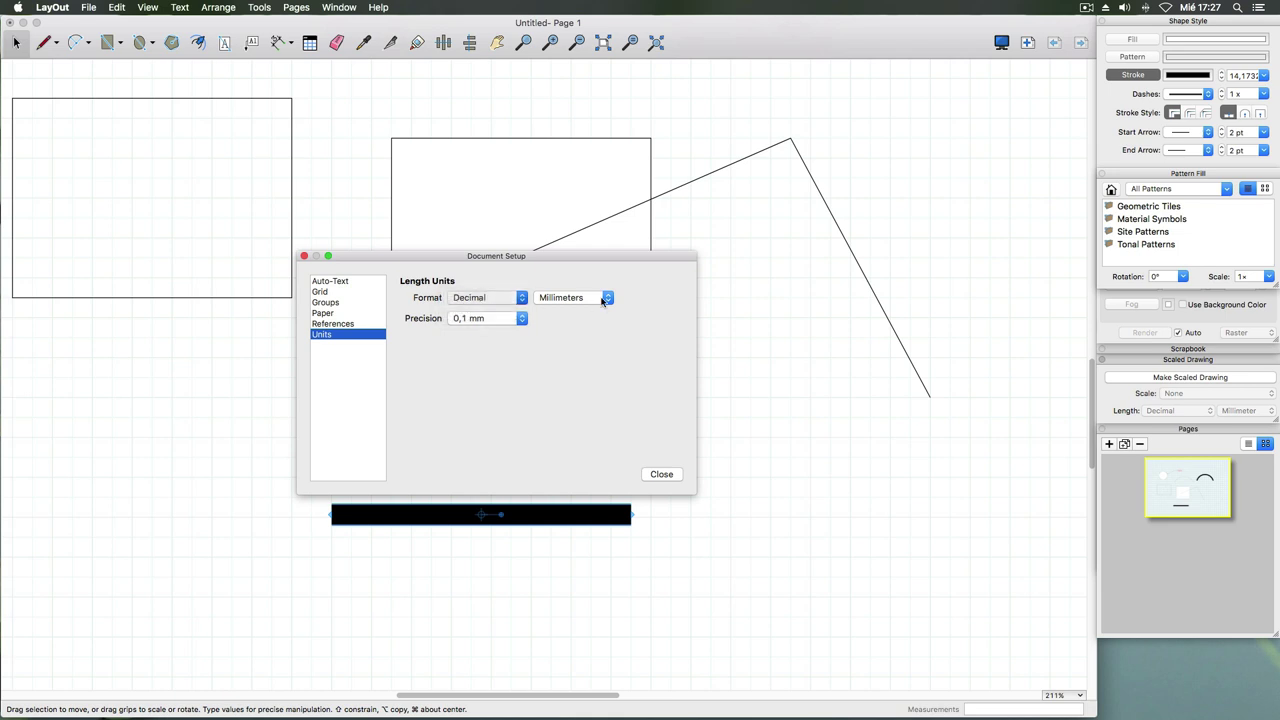
pyautogui.click(604, 303)
pyautogui.click(566, 298)
pyautogui.click(653, 475)
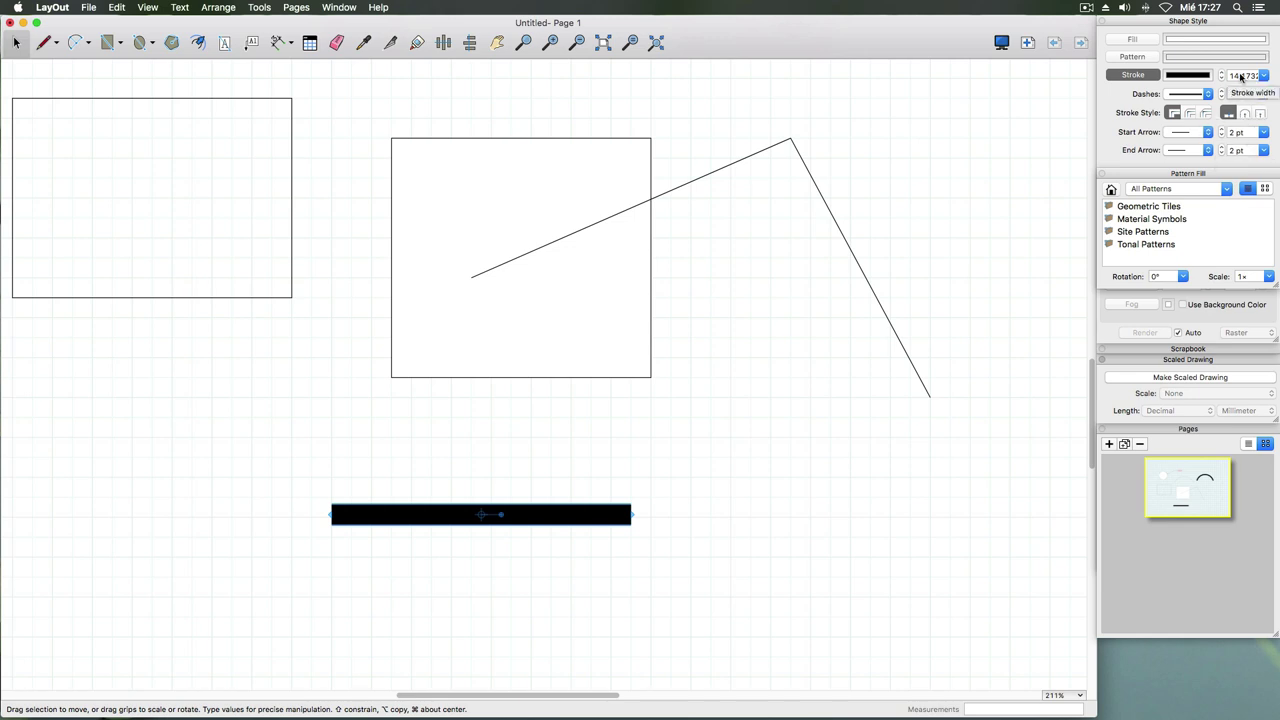
# - Give the bottom black bar a dashed pattern with a 0,4 pt stroke width
pyautogui.click(564, 467)
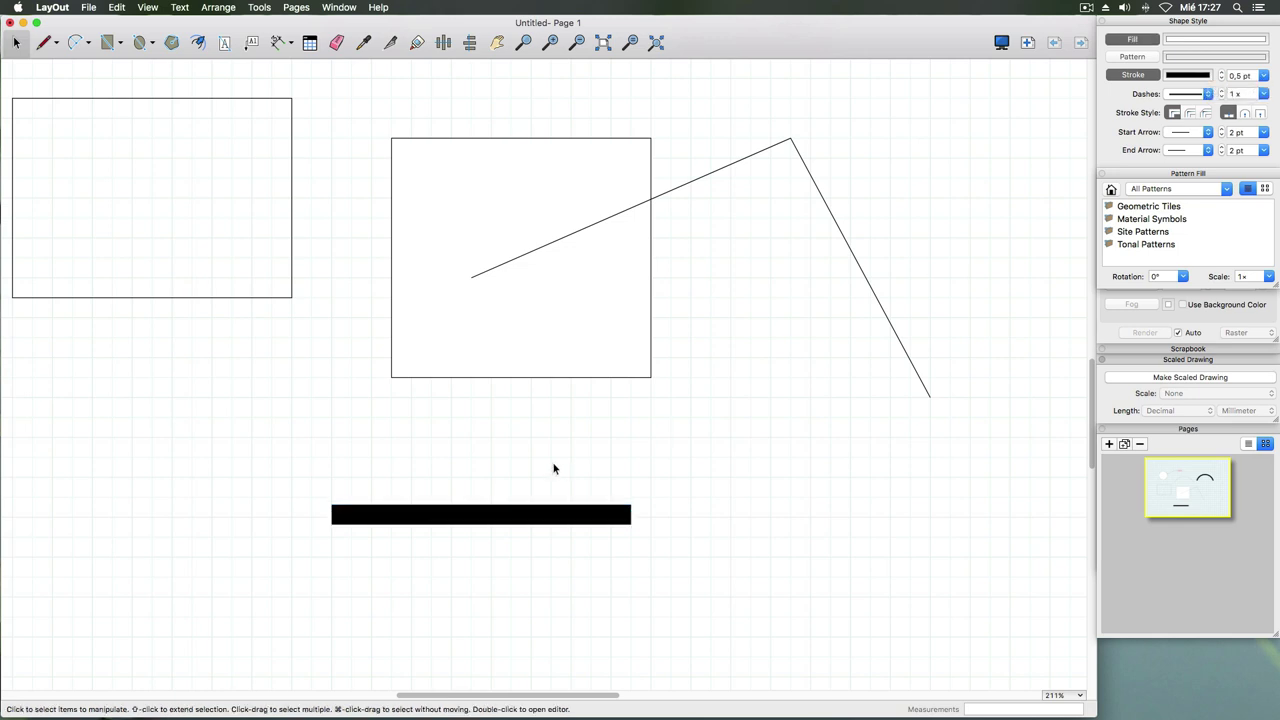
pyautogui.click(554, 514)
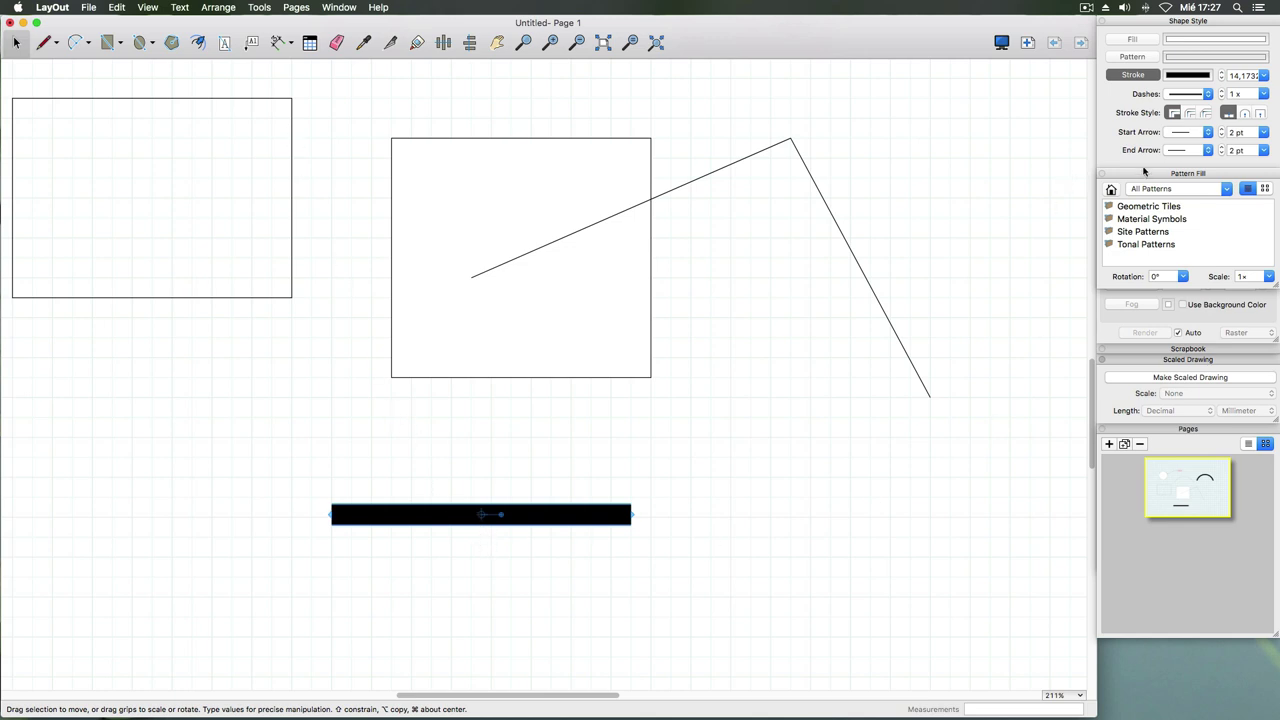
pyautogui.click(1208, 94)
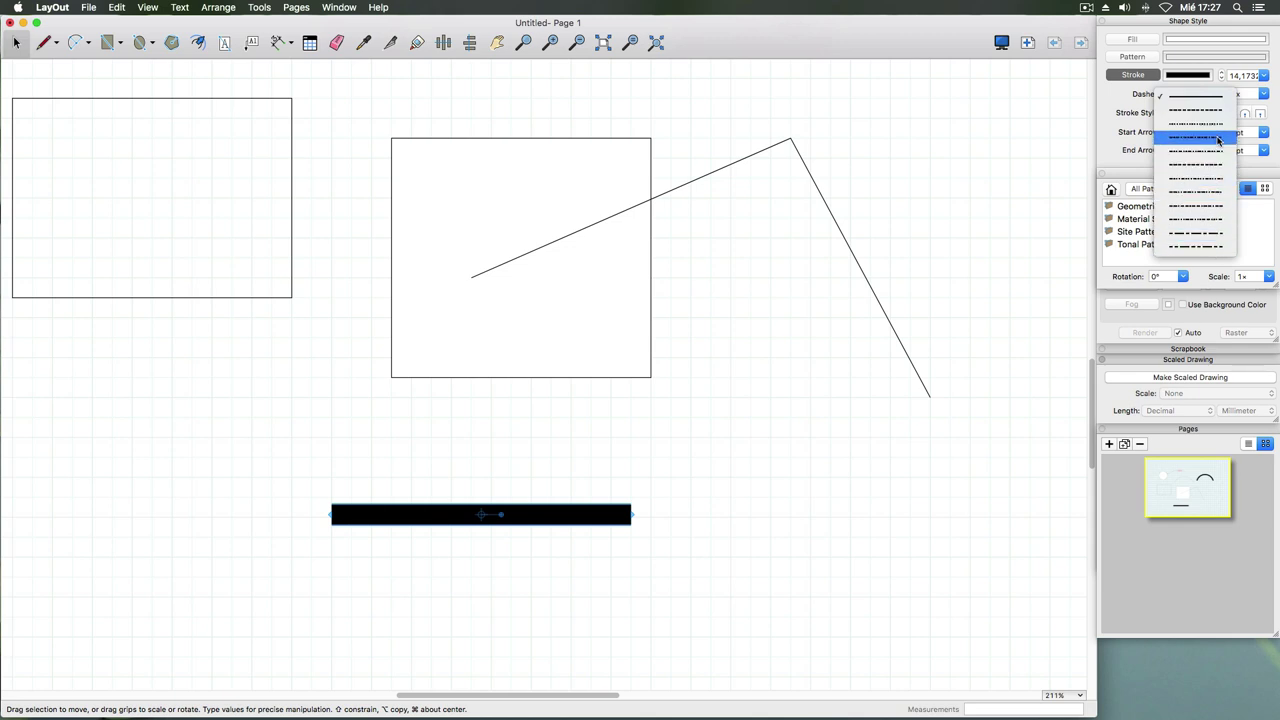
pyautogui.click(1217, 116)
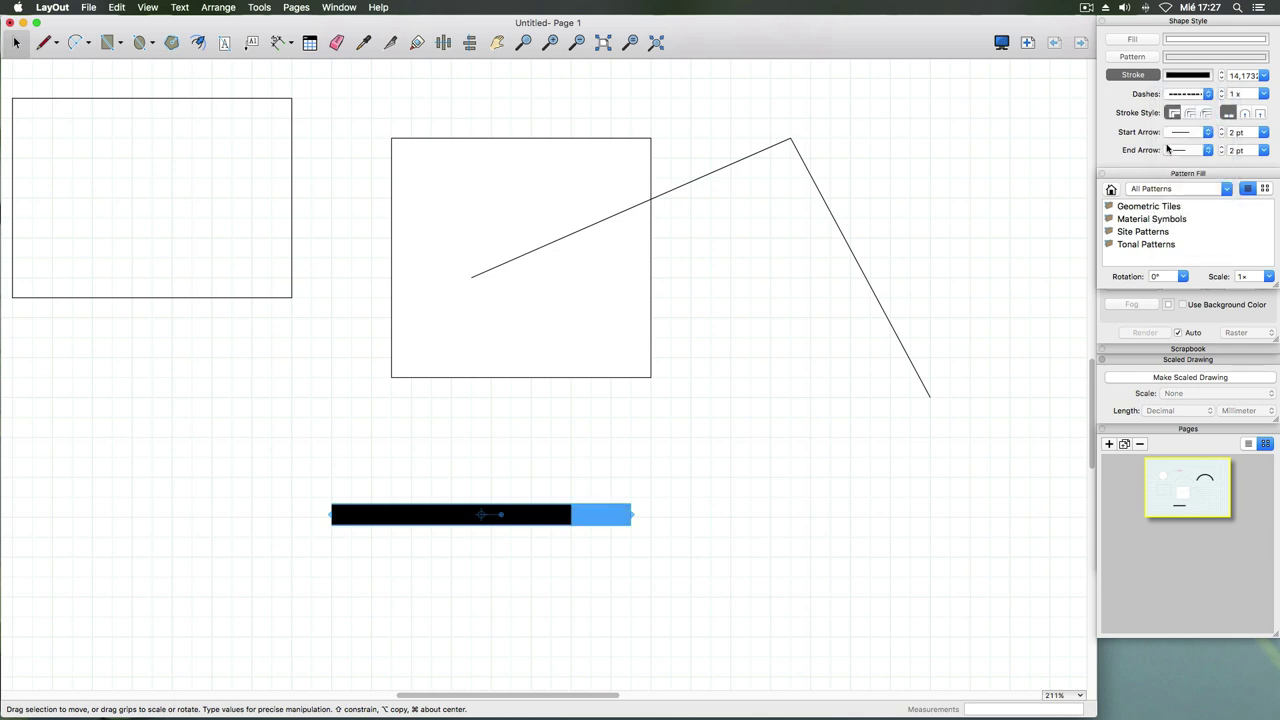
pyautogui.click(1265, 76)
pyautogui.click(1246, 90)
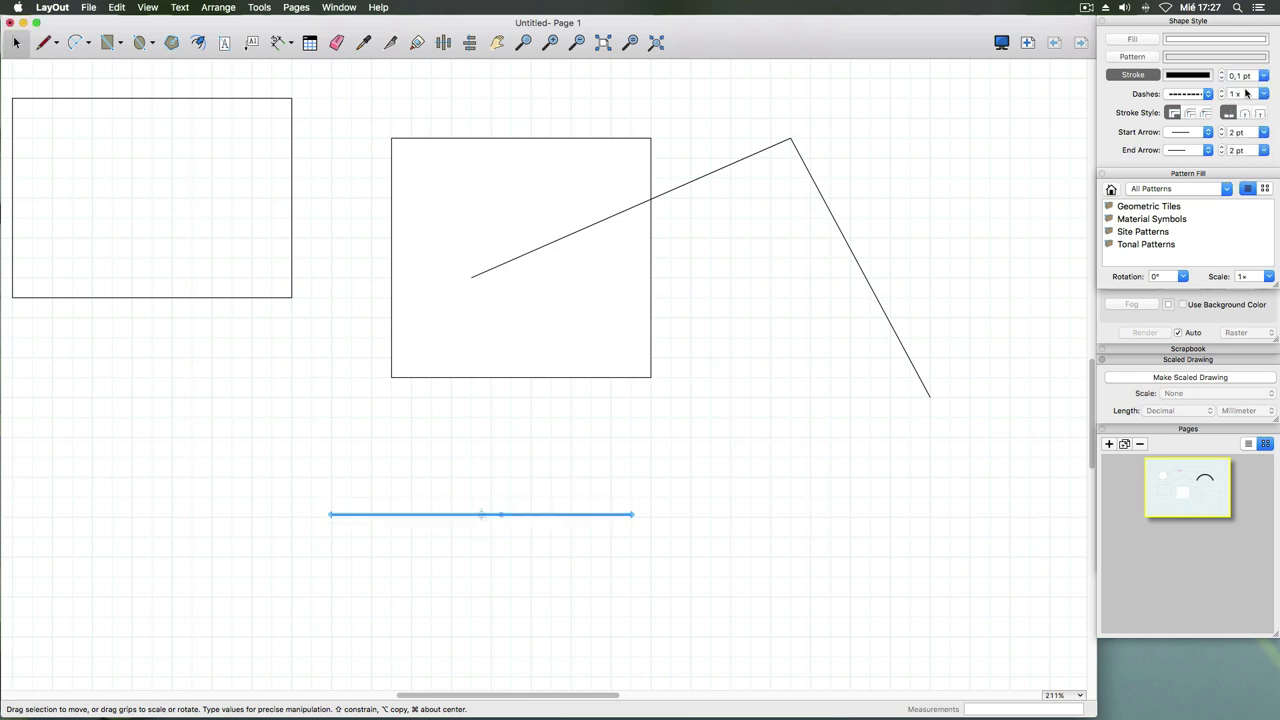
pyautogui.click(1264, 76)
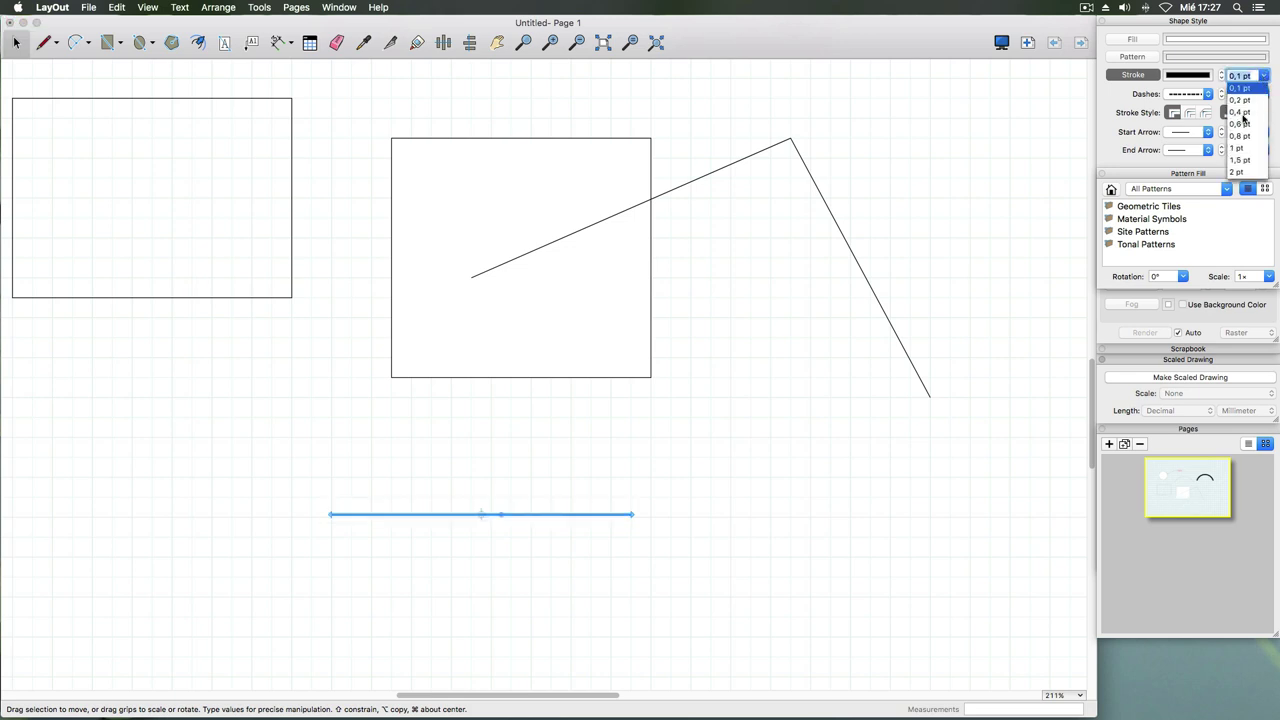
pyautogui.click(1244, 116)
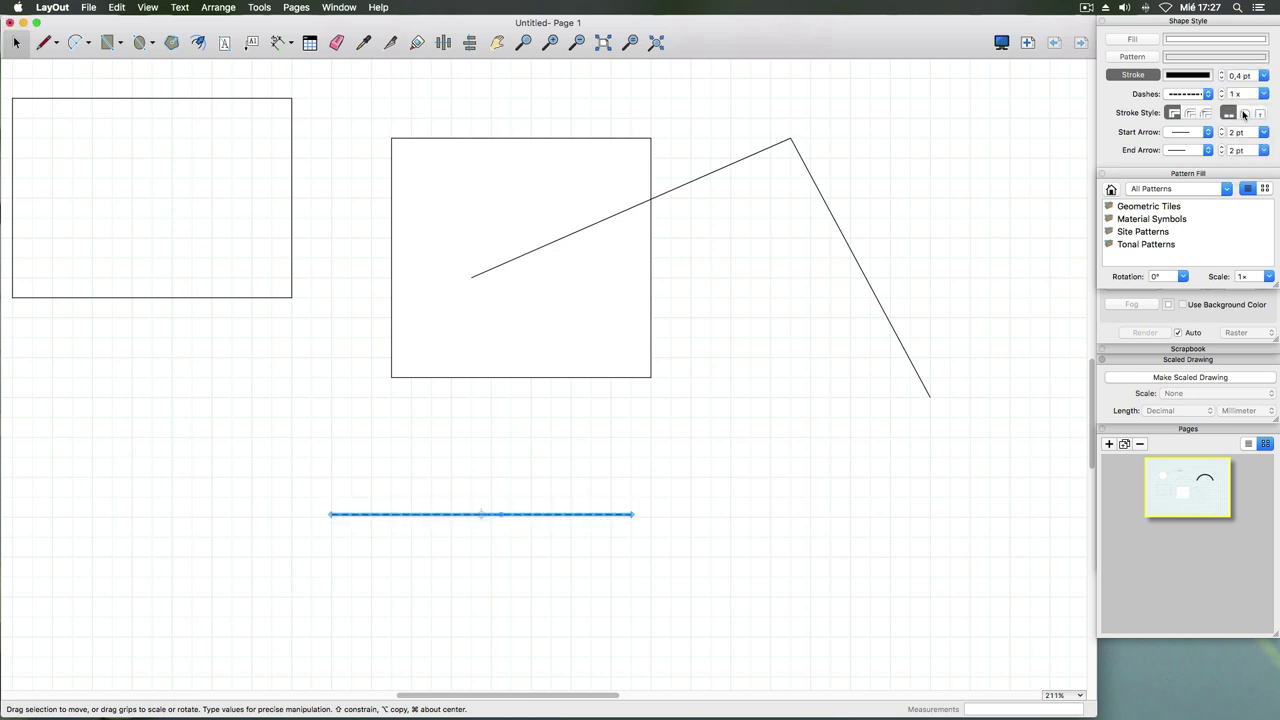
pyautogui.click(625, 471)
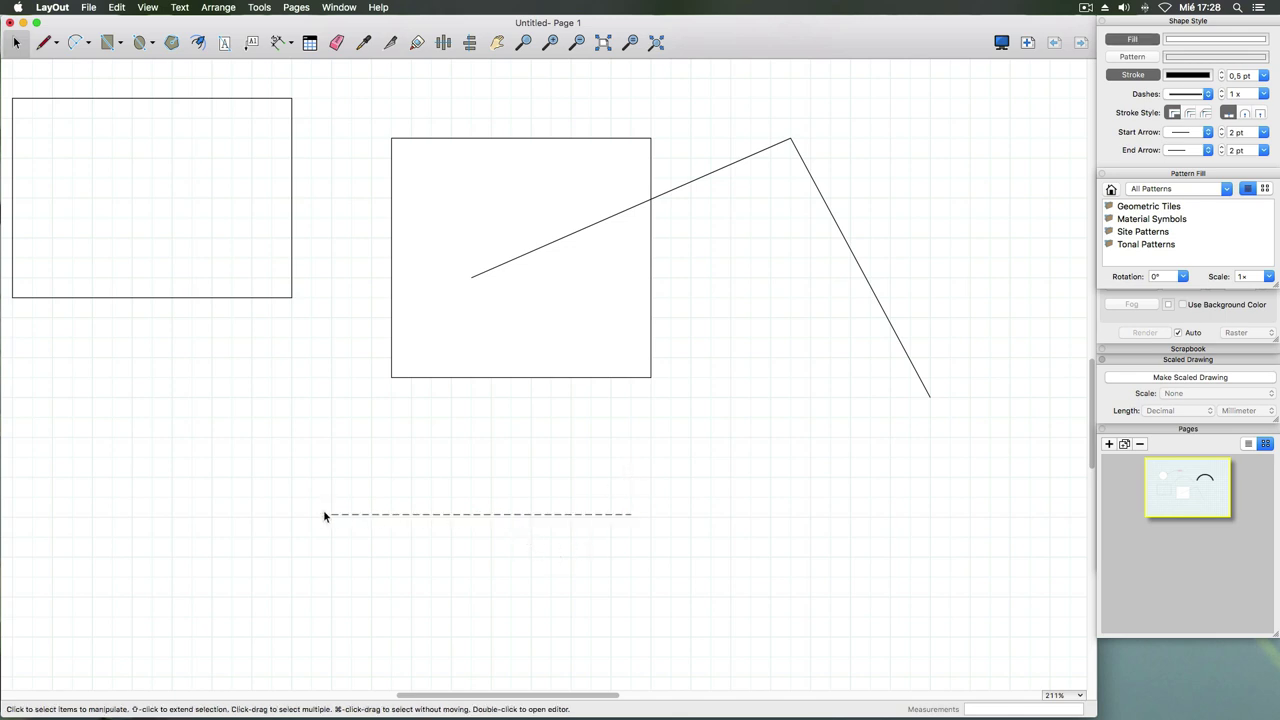
pyautogui.click(569, 514)
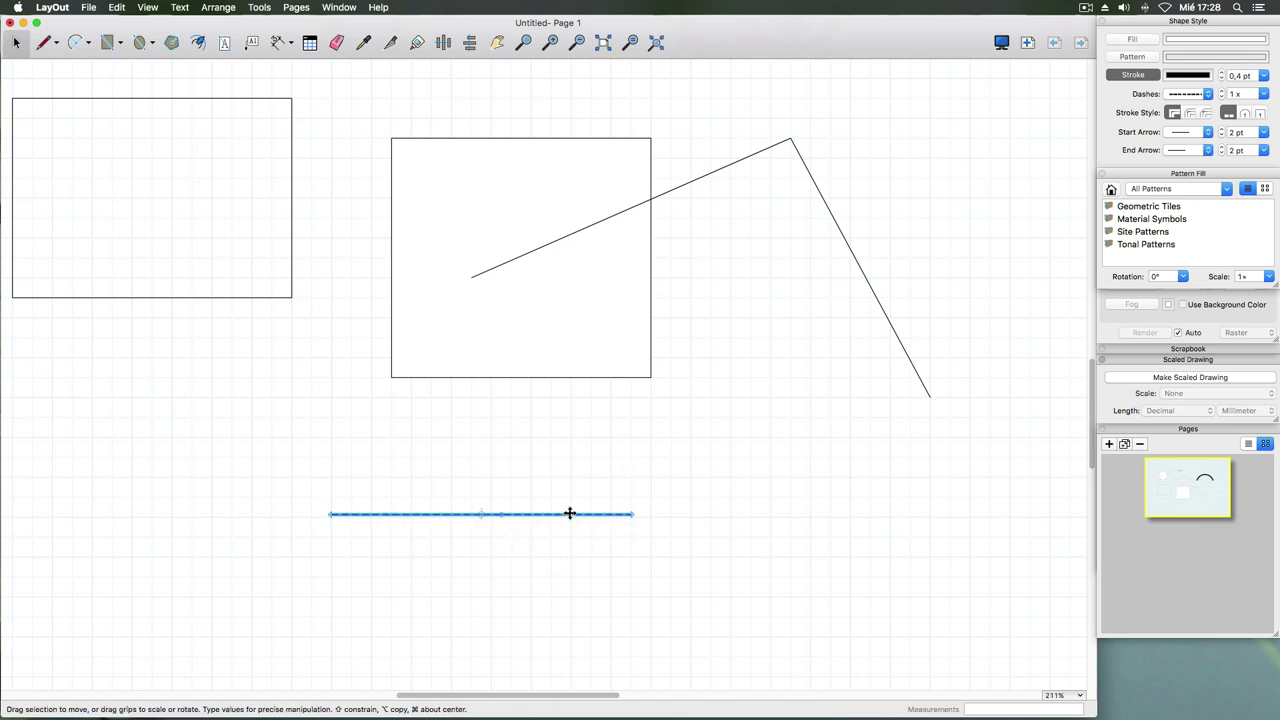
# - Set the dashed line's stroke to 2 mm (5,6693 pt), keeping its dash pattern and scale
pyautogui.click(1245, 77)
pyautogui.write('2mm')
pyautogui.press('Return')
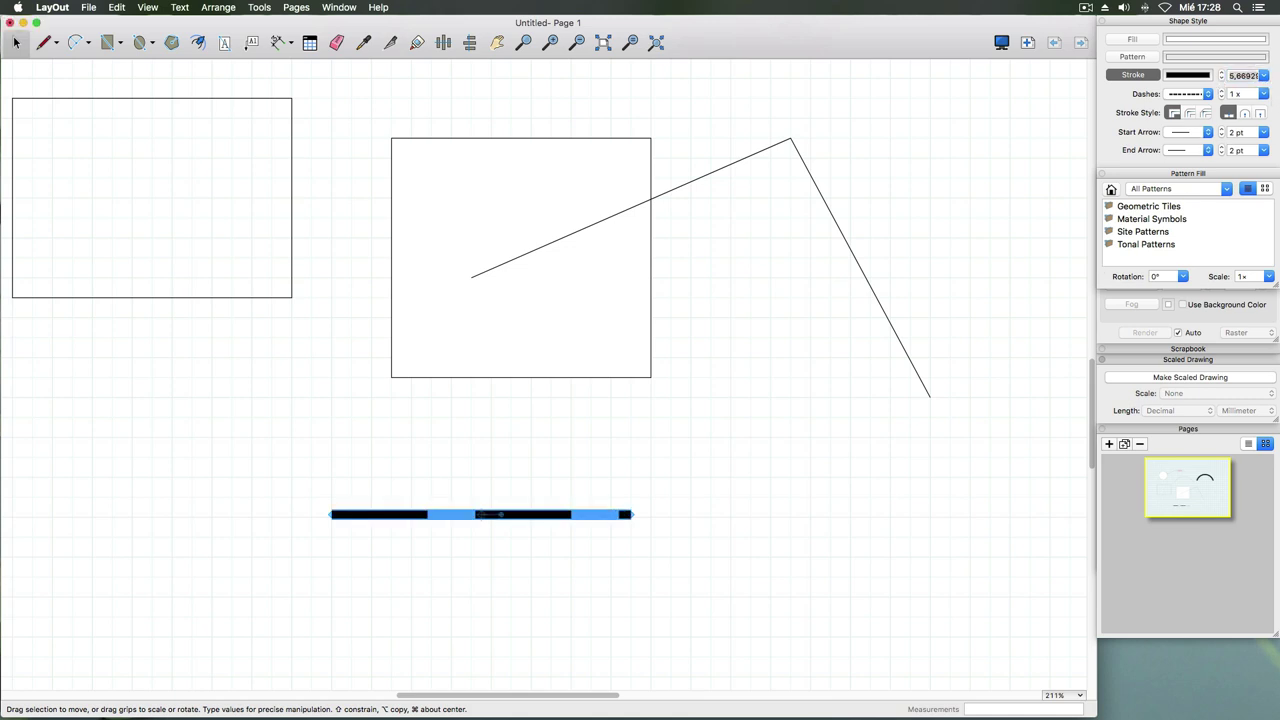
pyautogui.click(840, 453)
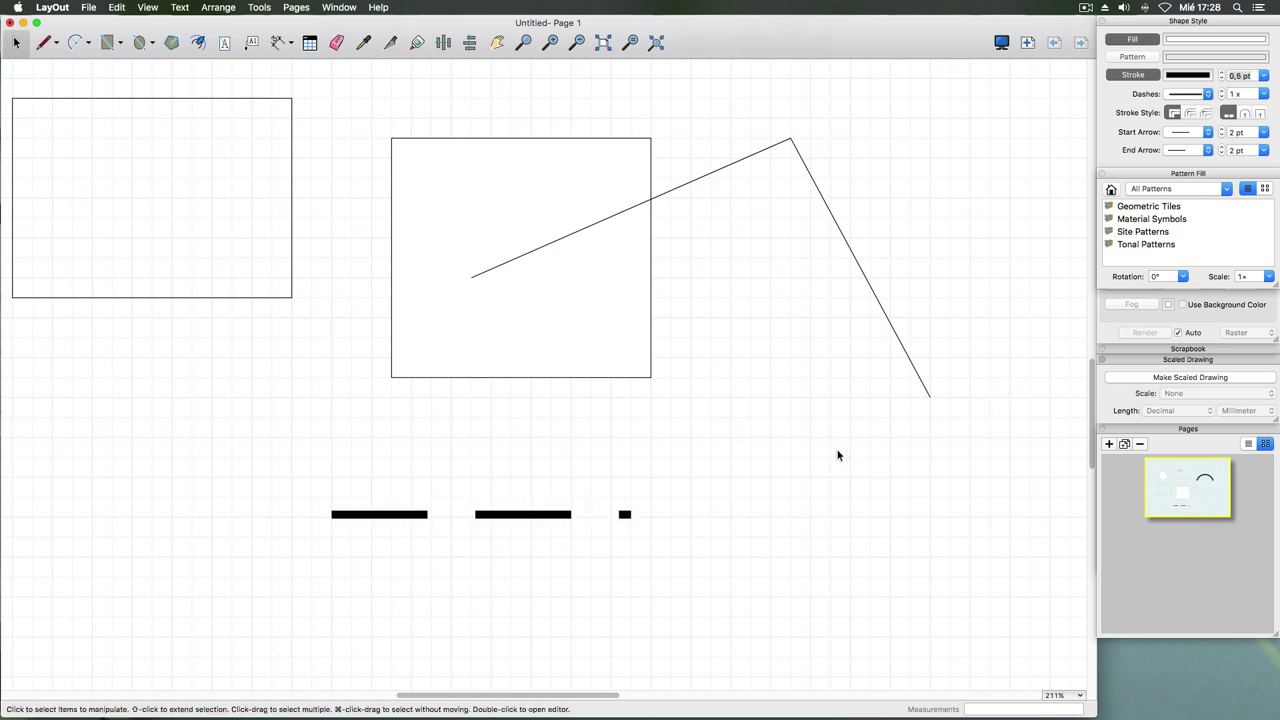
pyautogui.click(556, 515)
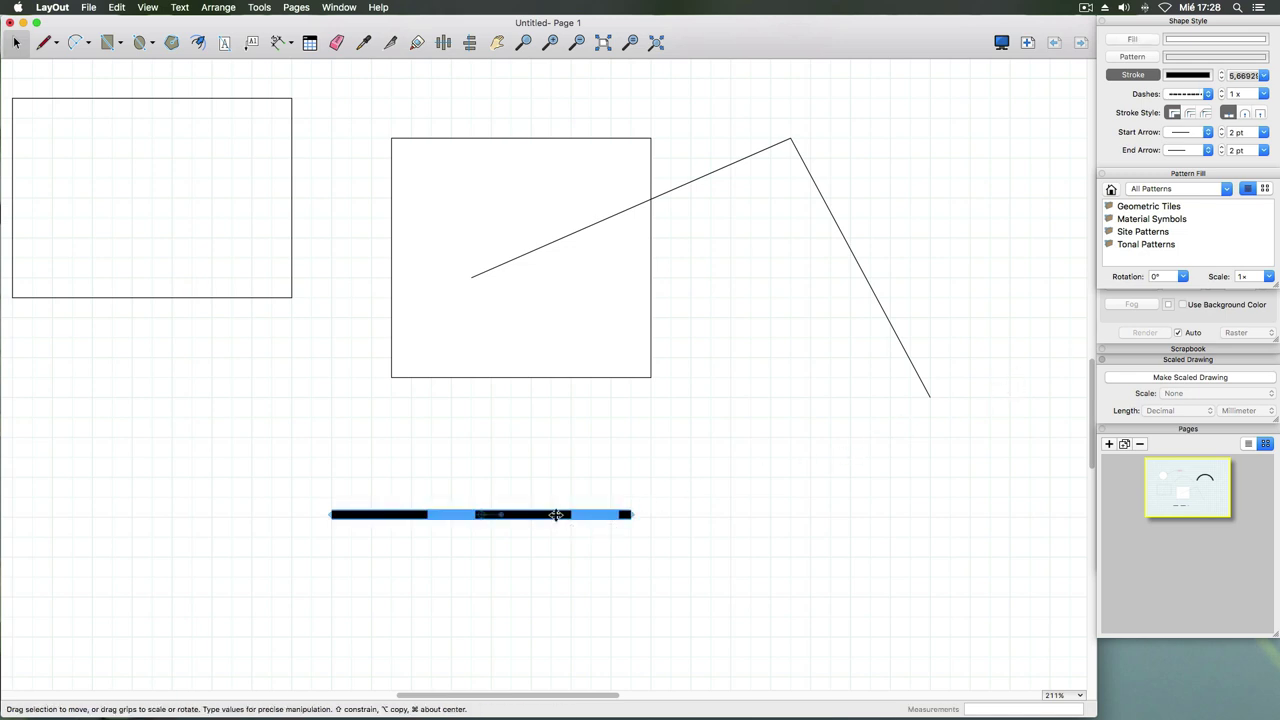
pyautogui.click(1240, 93)
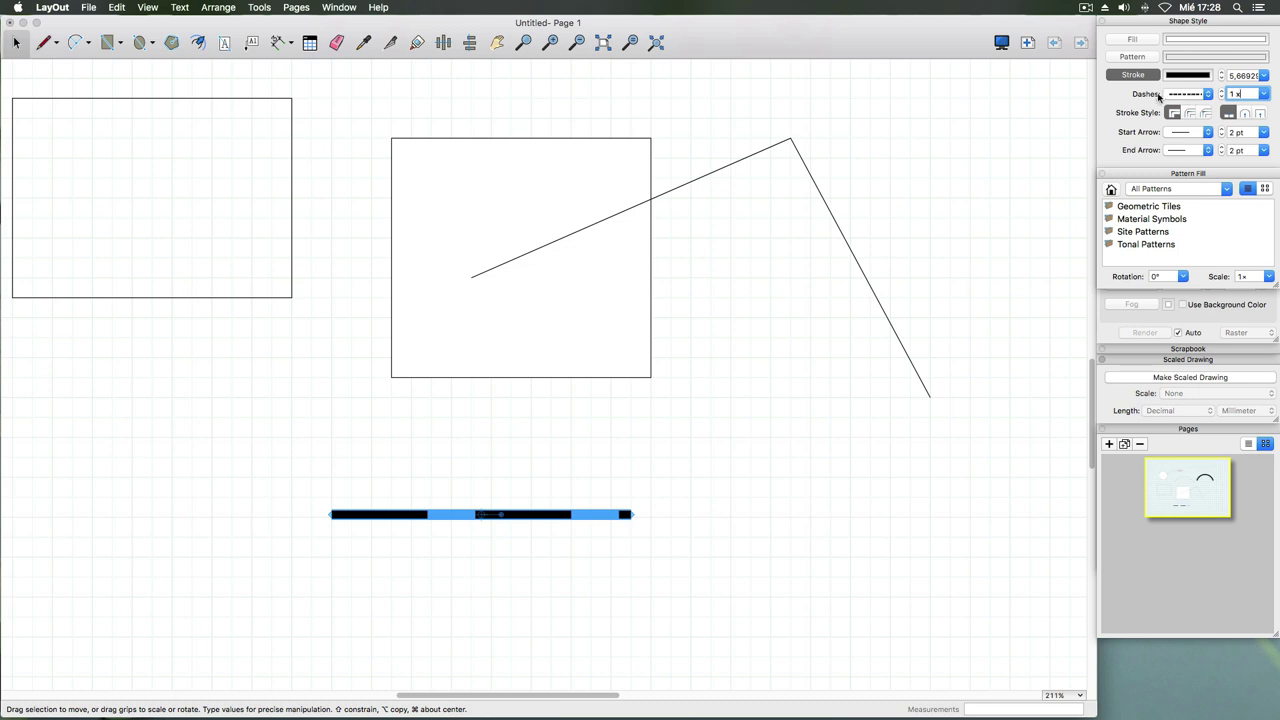
pyautogui.click(1203, 97)
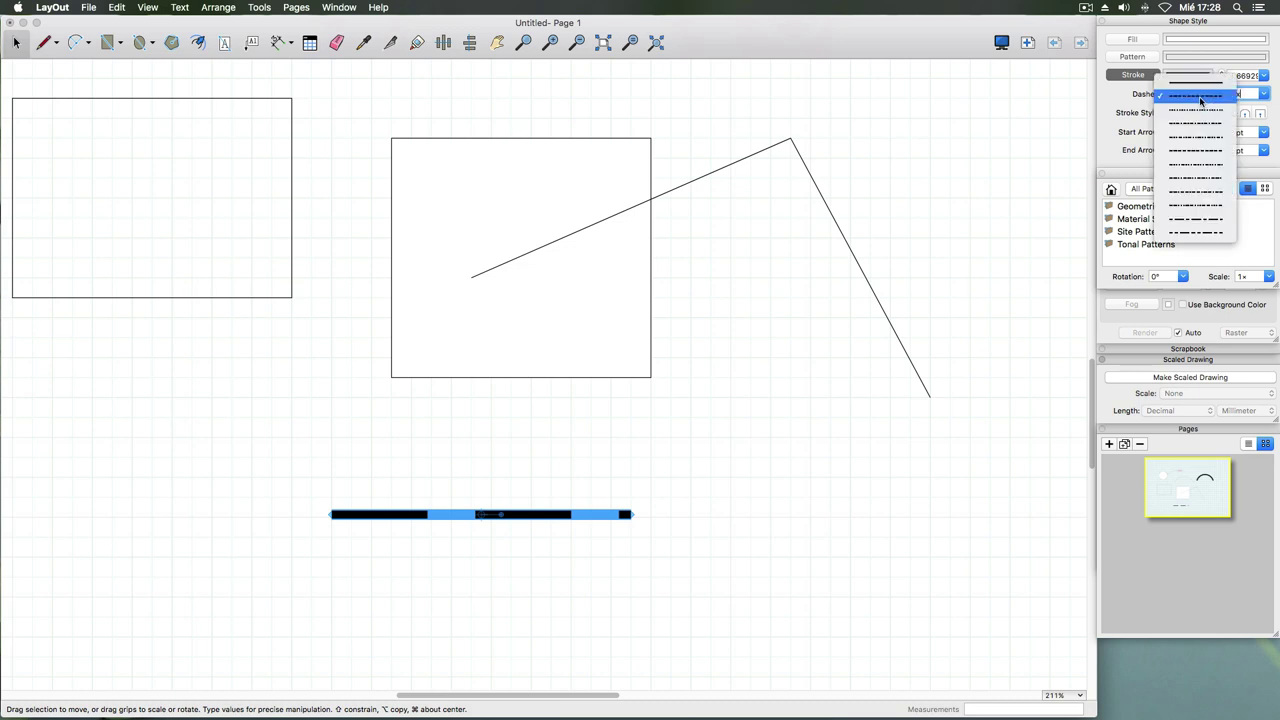
pyautogui.click(1200, 107)
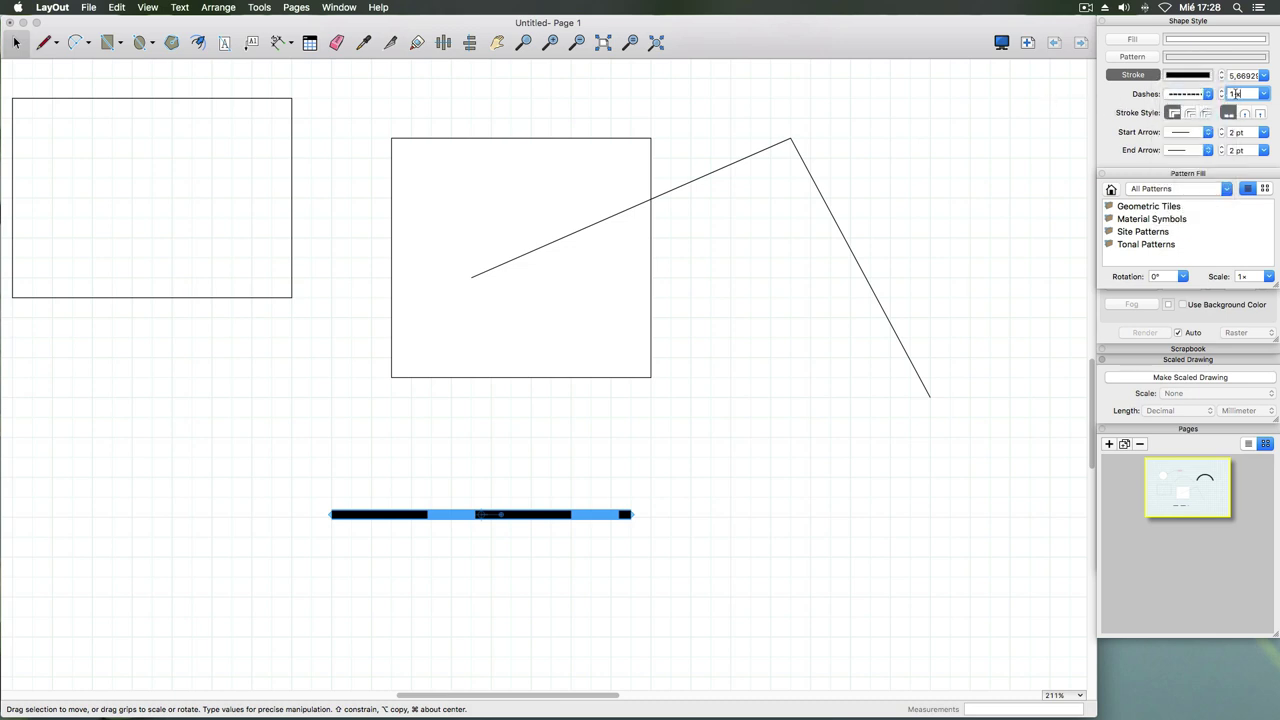
pyautogui.click(1240, 93)
pyautogui.press('Return')
pyautogui.click(888, 392)
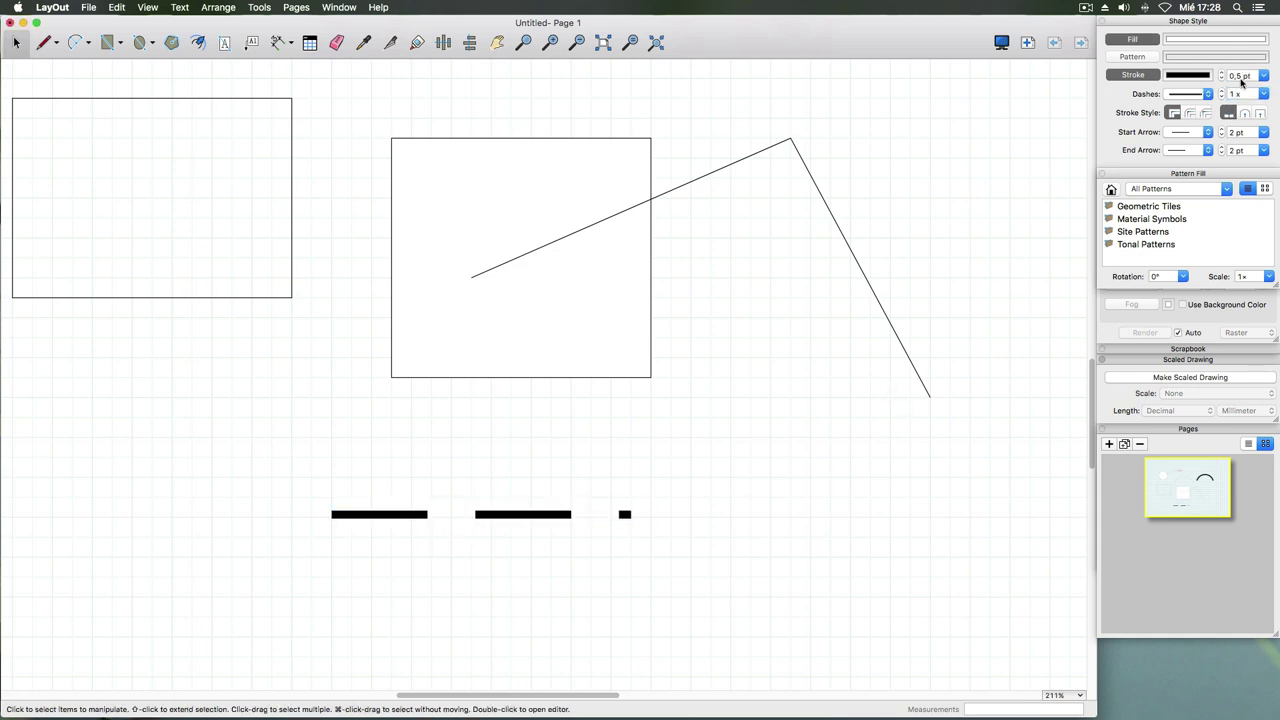
pyautogui.click(277, 44)
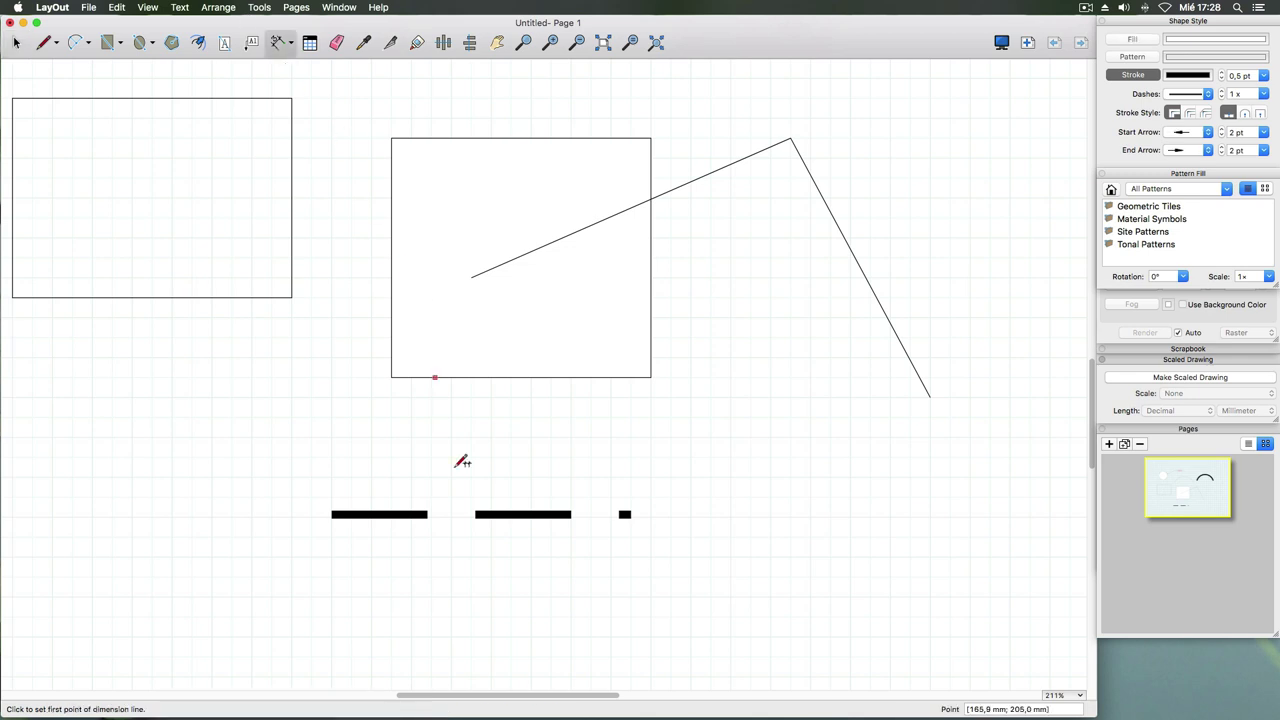
pyautogui.click(429, 516)
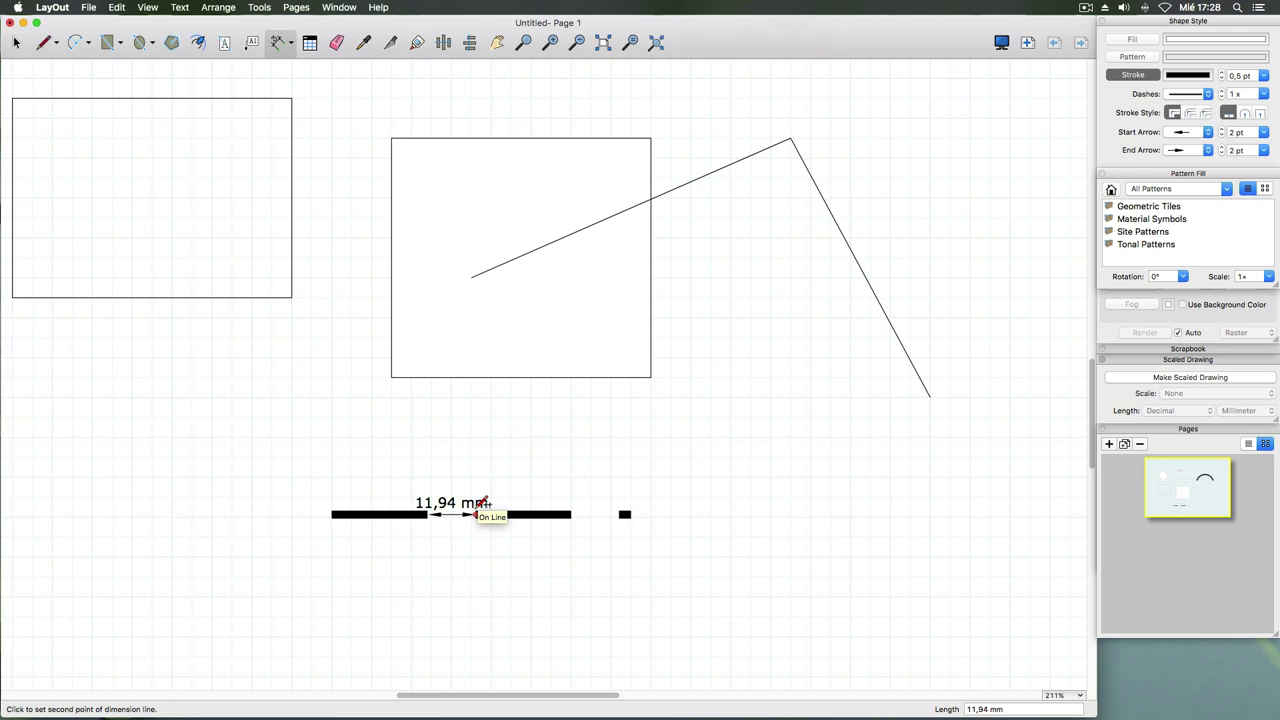
pyautogui.press('Escape')
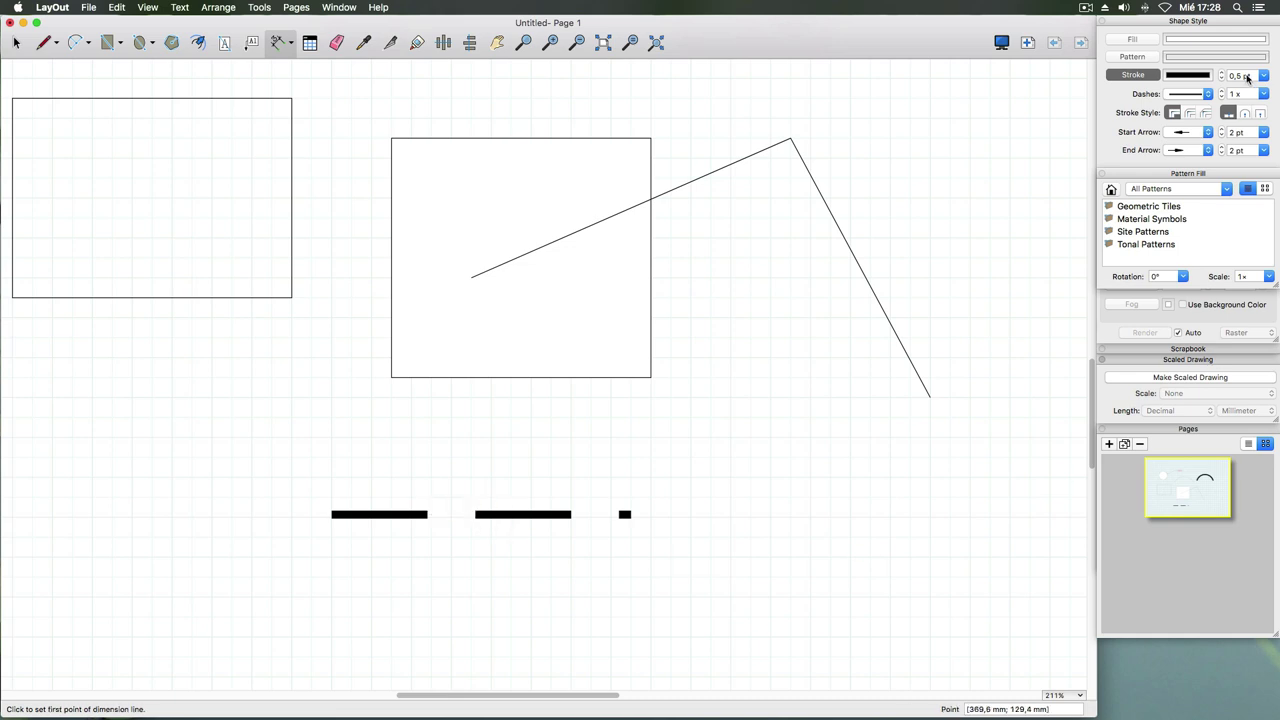
pyautogui.click(1232, 93)
pyautogui.click(1231, 76)
pyautogui.moveTo(1230, 76); pyautogui.dragTo(1258, 75)
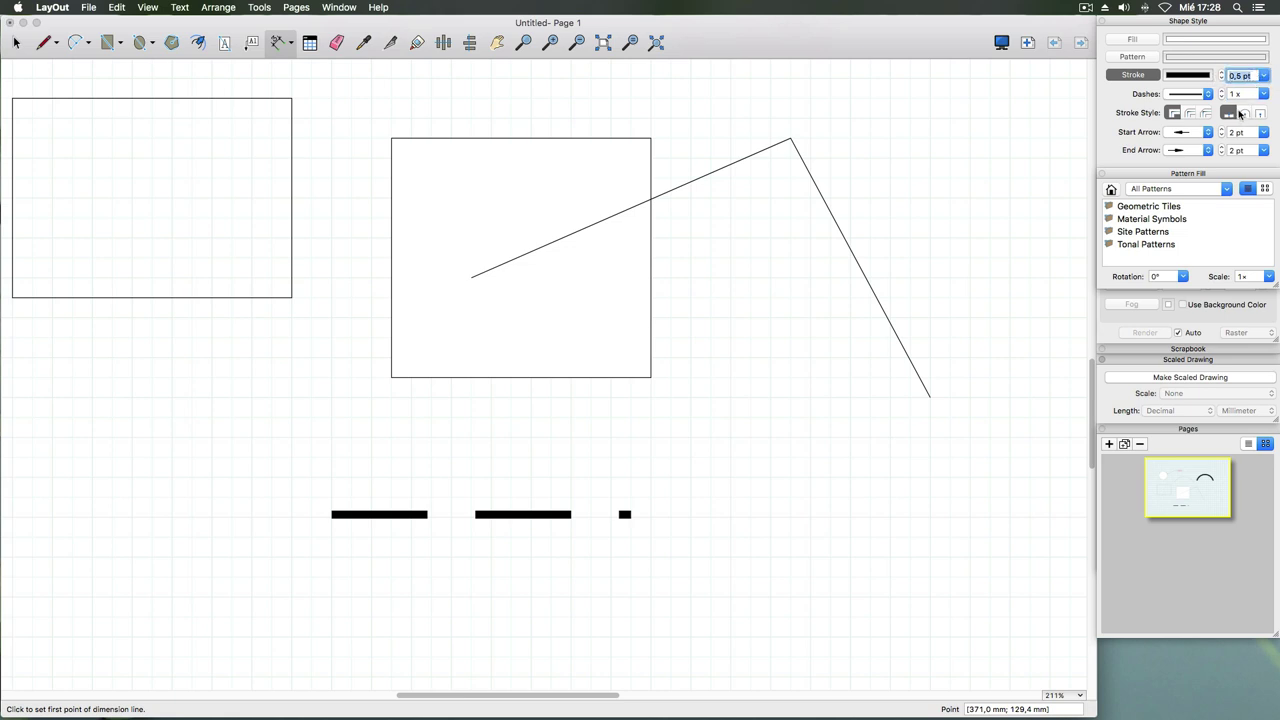
pyautogui.click(279, 44)
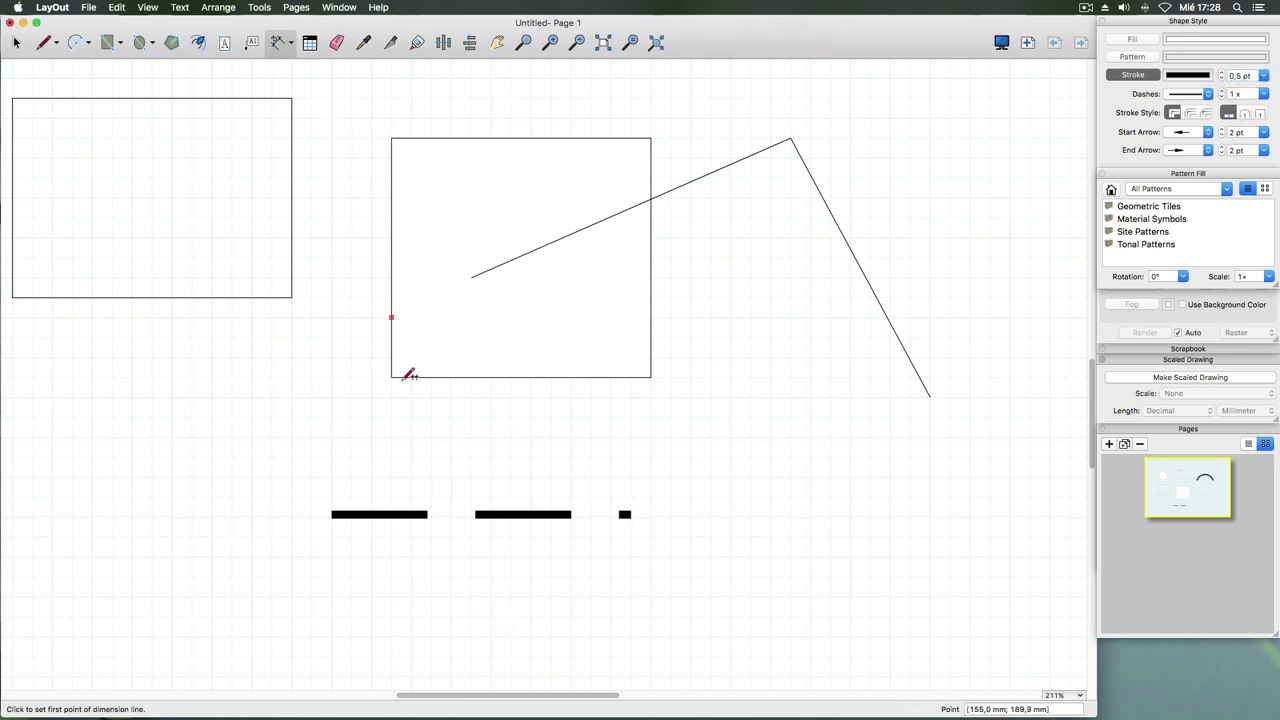
pyautogui.click(429, 515)
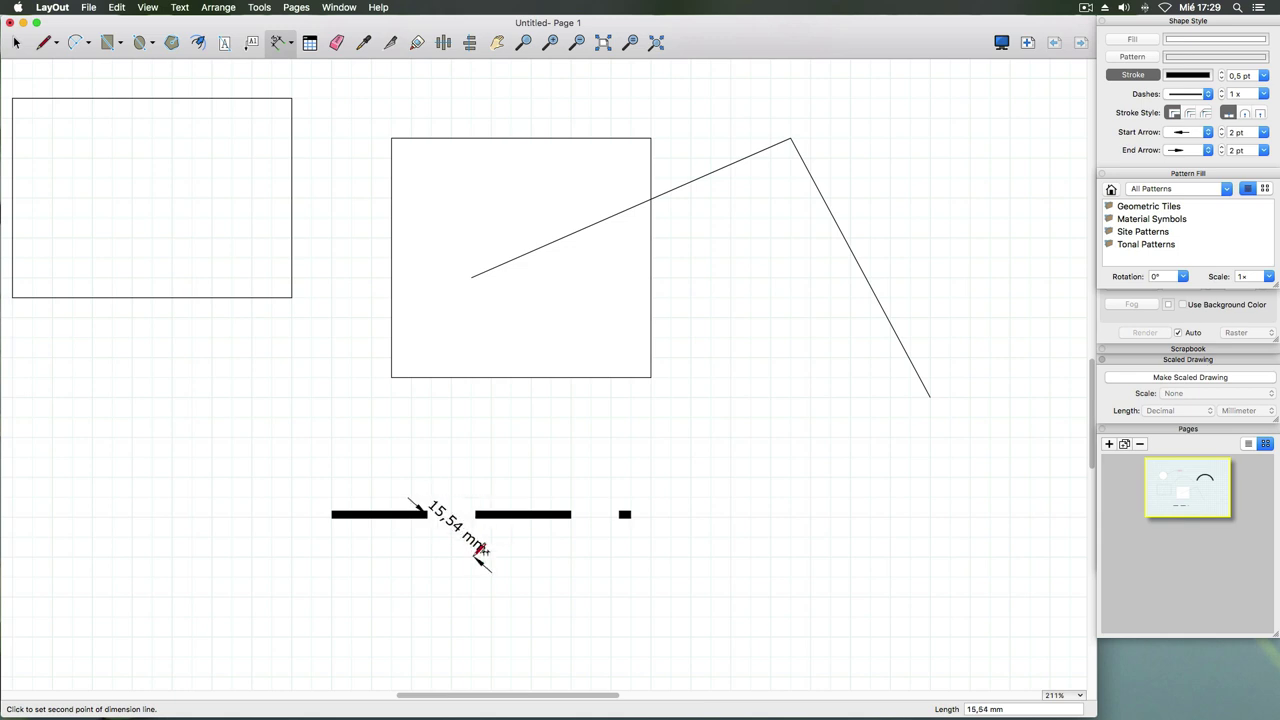
pyautogui.press('Escape')
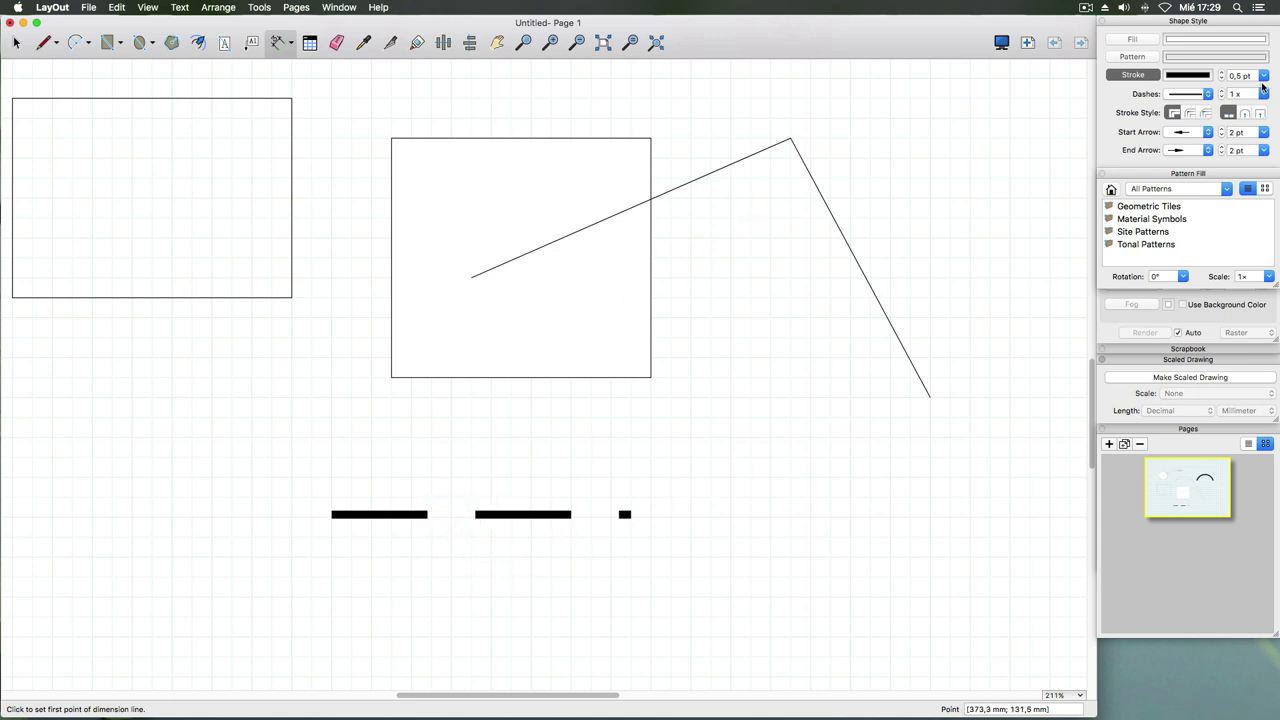
# - Dimension the 11,55 mm gap between the first two dashes, placed below the line
pyautogui.click(18, 44)
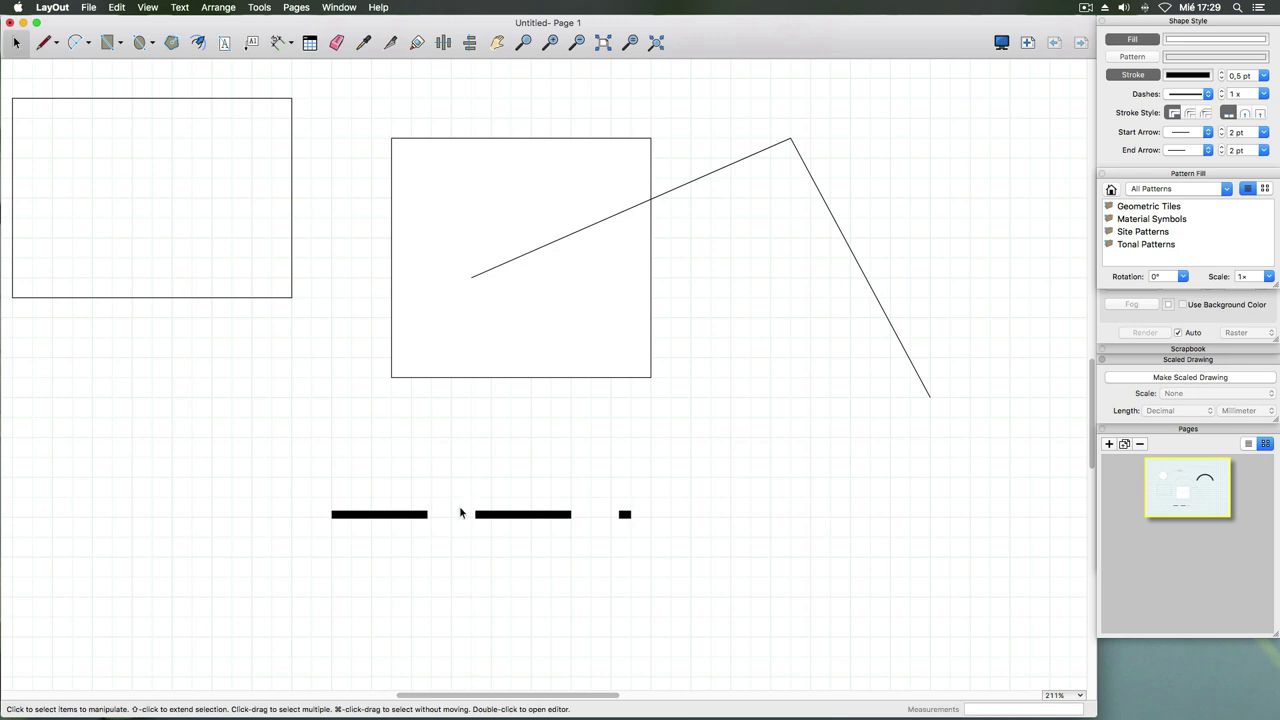
pyautogui.click(455, 514)
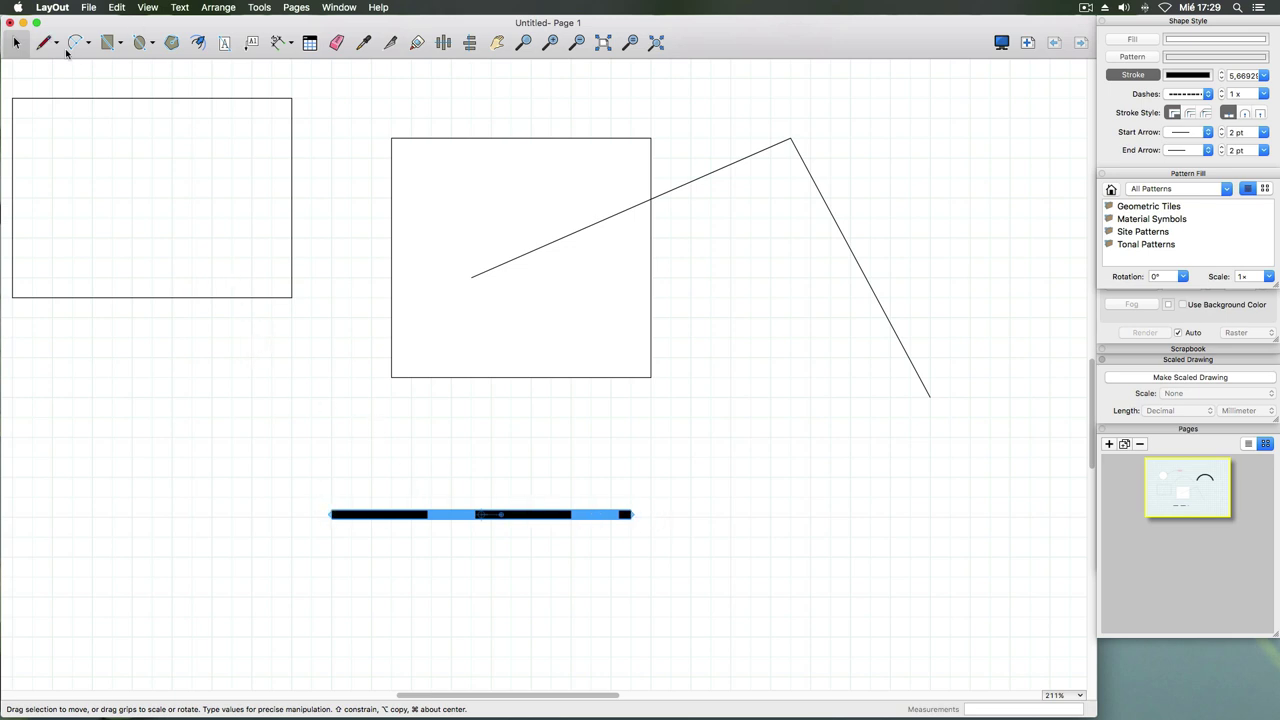
pyautogui.click(278, 43)
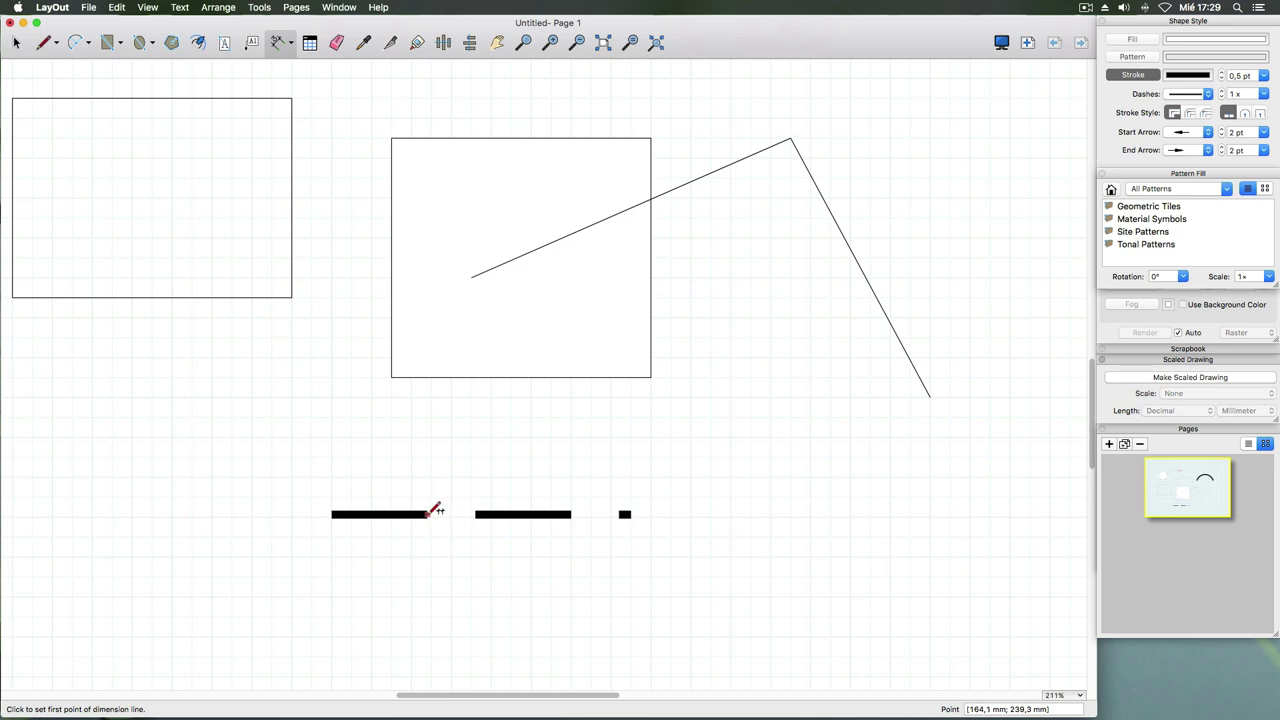
pyautogui.click(428, 514)
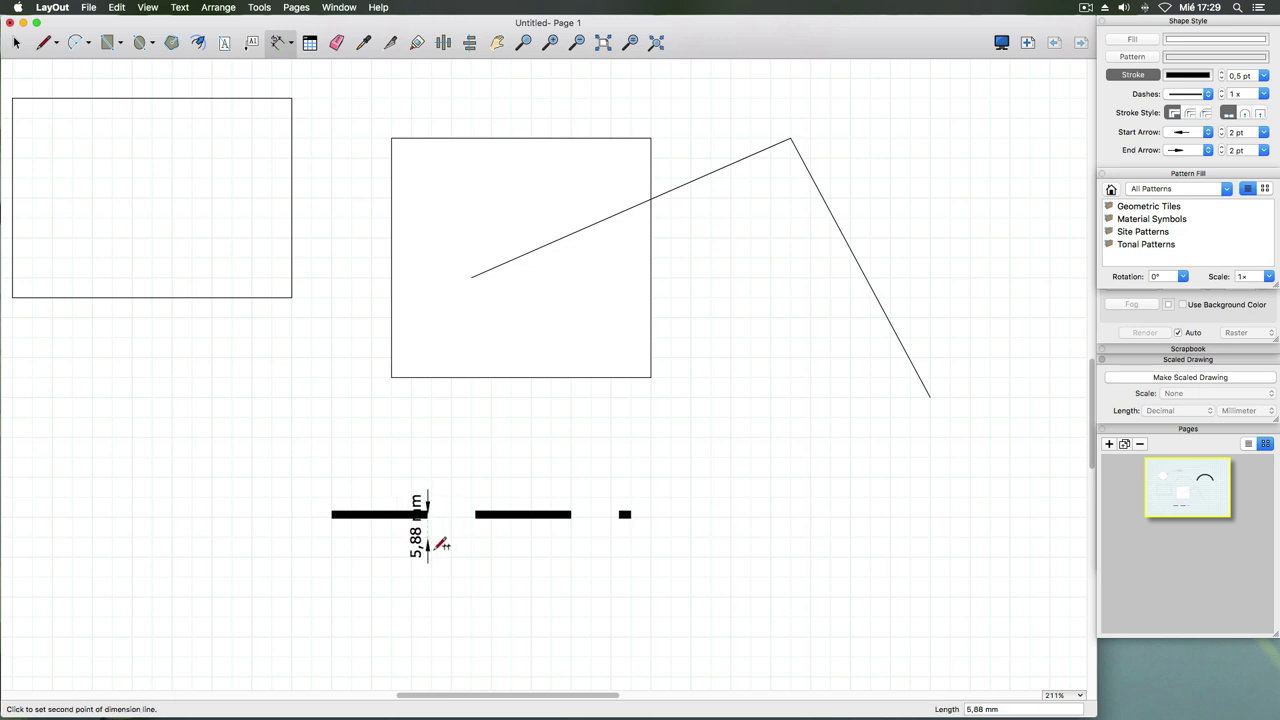
pyautogui.click(478, 512)
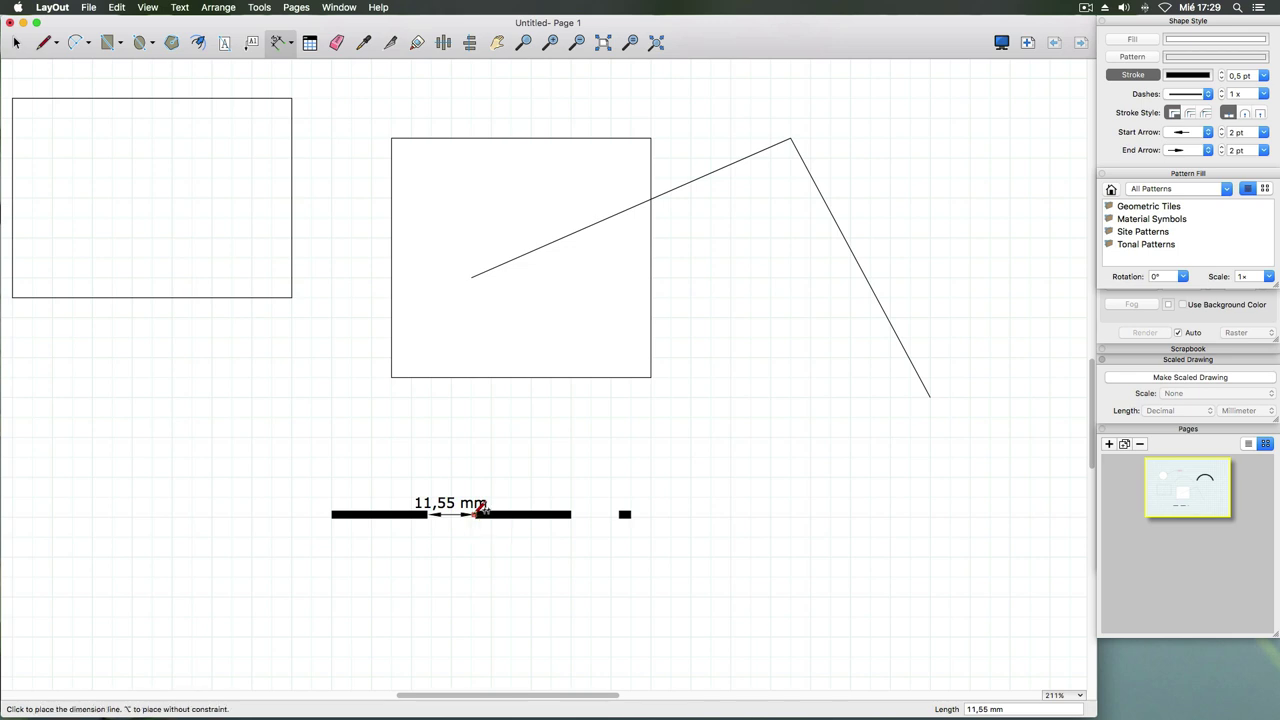
pyautogui.click(488, 578)
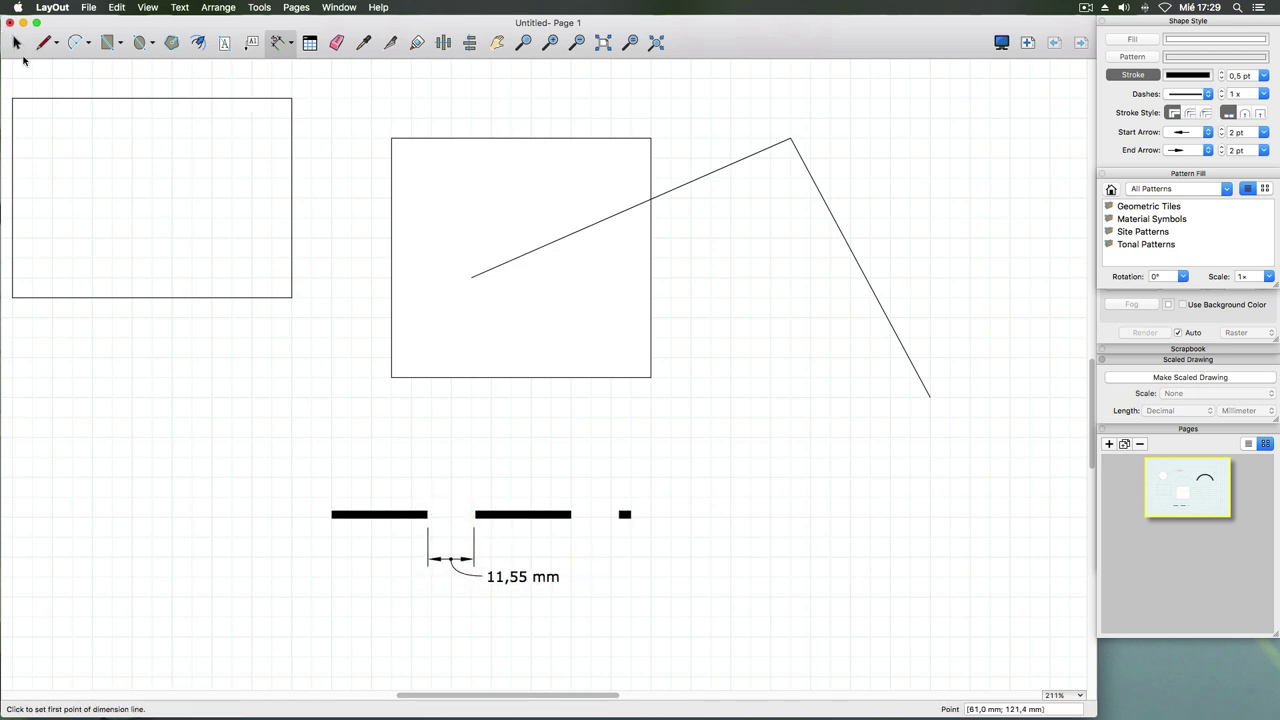
pyautogui.click(16, 42)
# - Try 0,25 x, 0,5 x and 0,75 x dash scales on the short bar, settling on 0,25 x
pyautogui.click(511, 514)
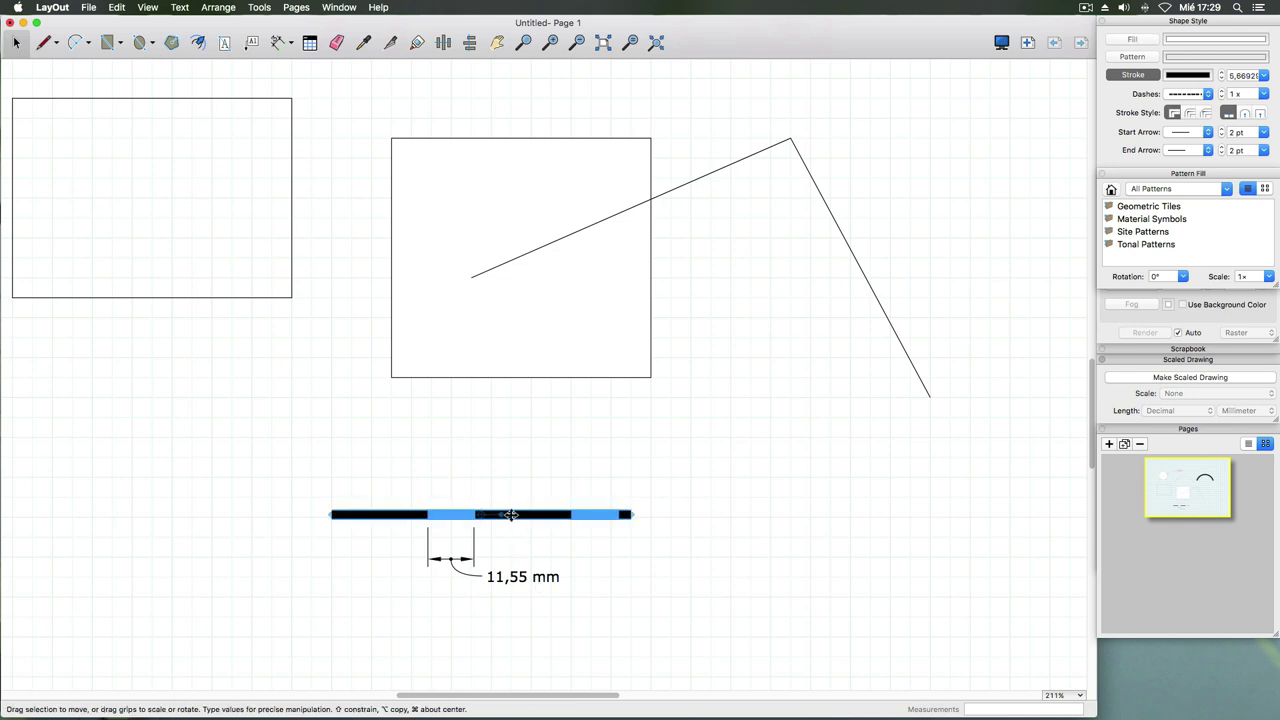
pyautogui.doubleClick(1244, 94)
pyautogui.press('Return')
pyautogui.click(1264, 94)
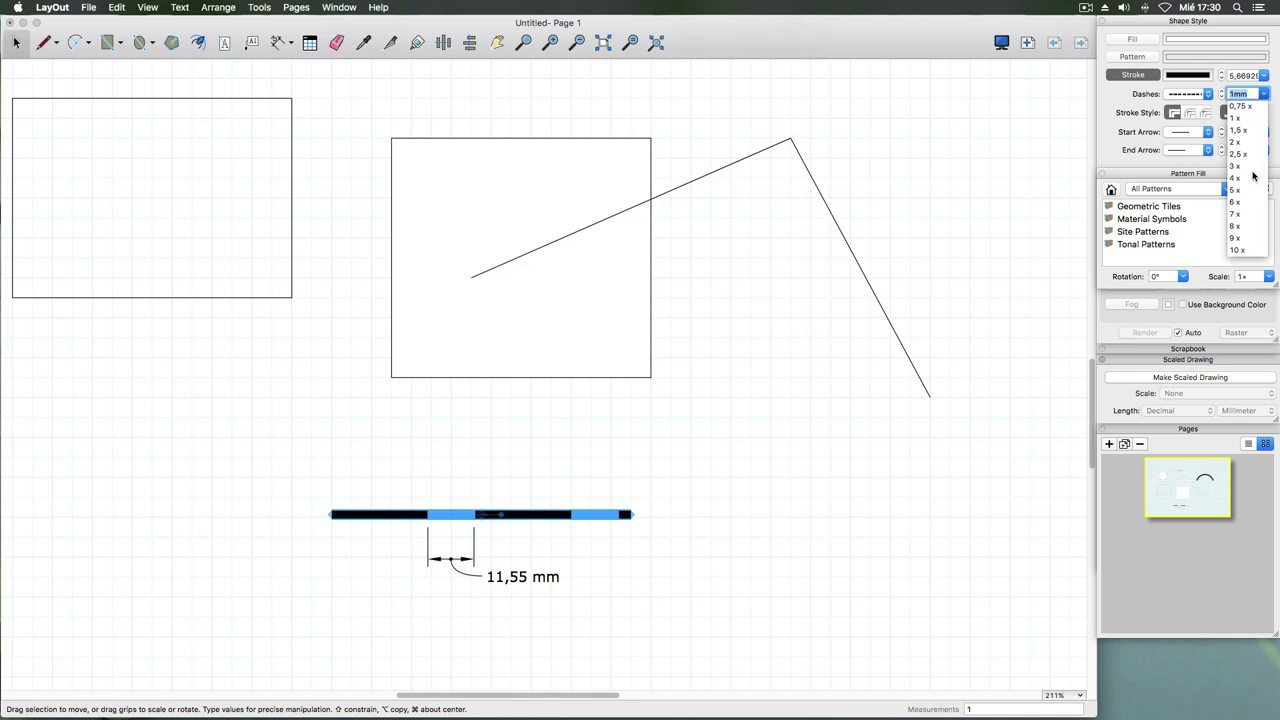
pyautogui.click(1245, 110)
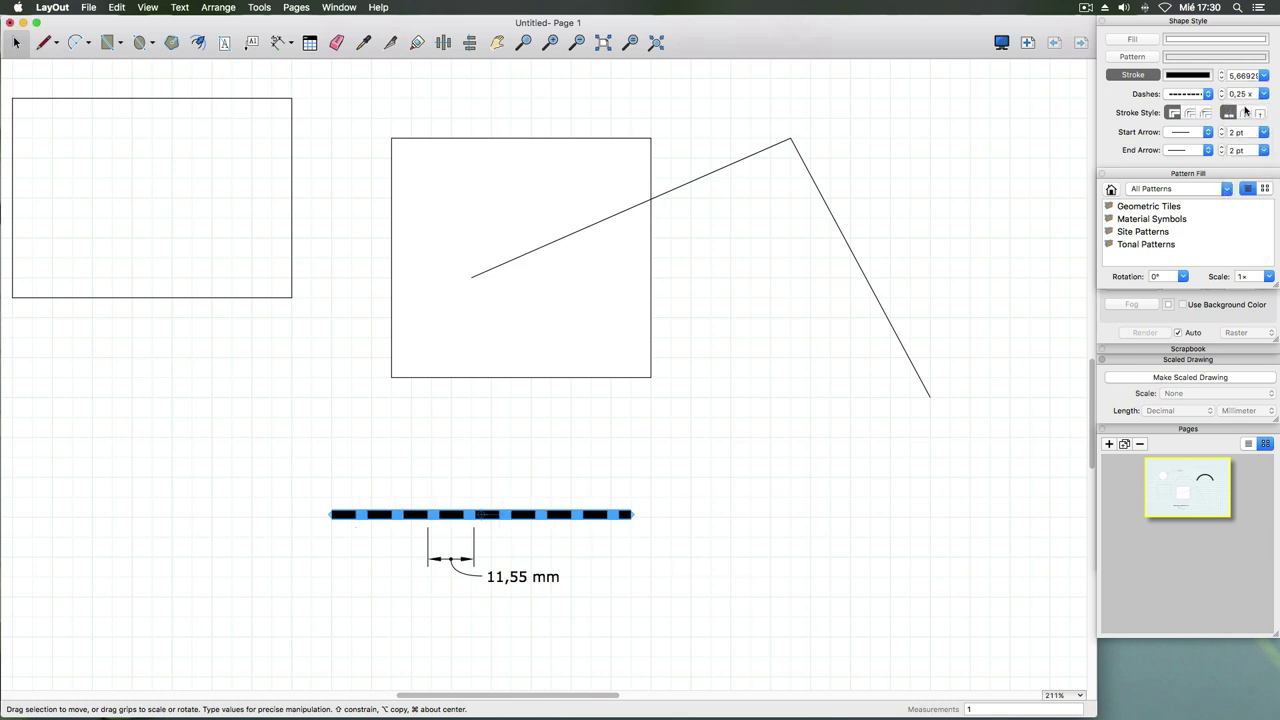
pyautogui.click(1264, 94)
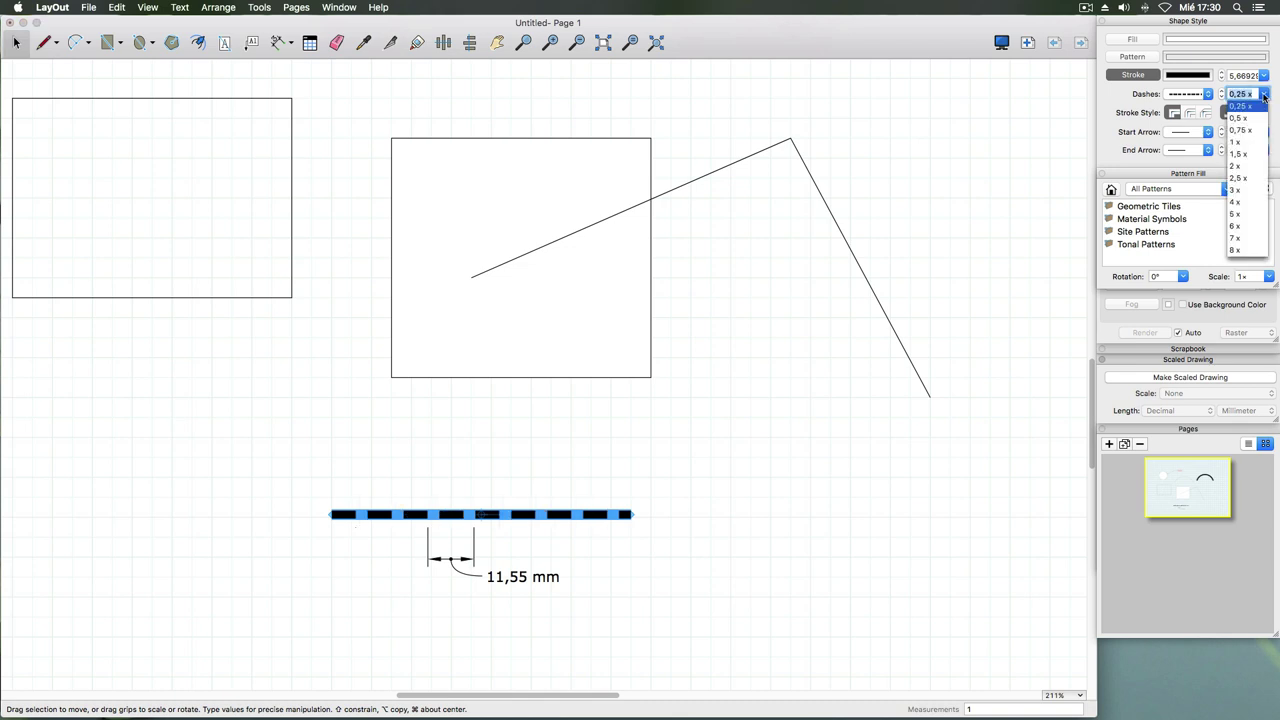
pyautogui.click(1241, 119)
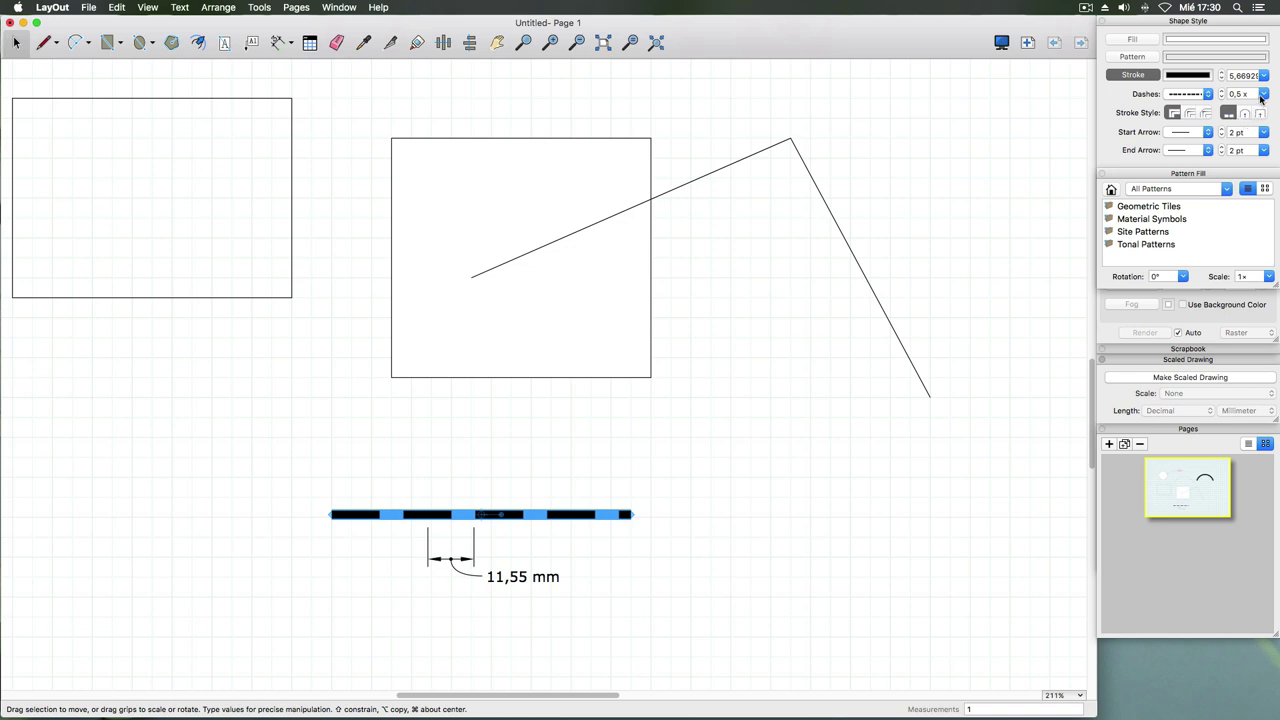
pyautogui.click(1264, 94)
pyautogui.click(1245, 121)
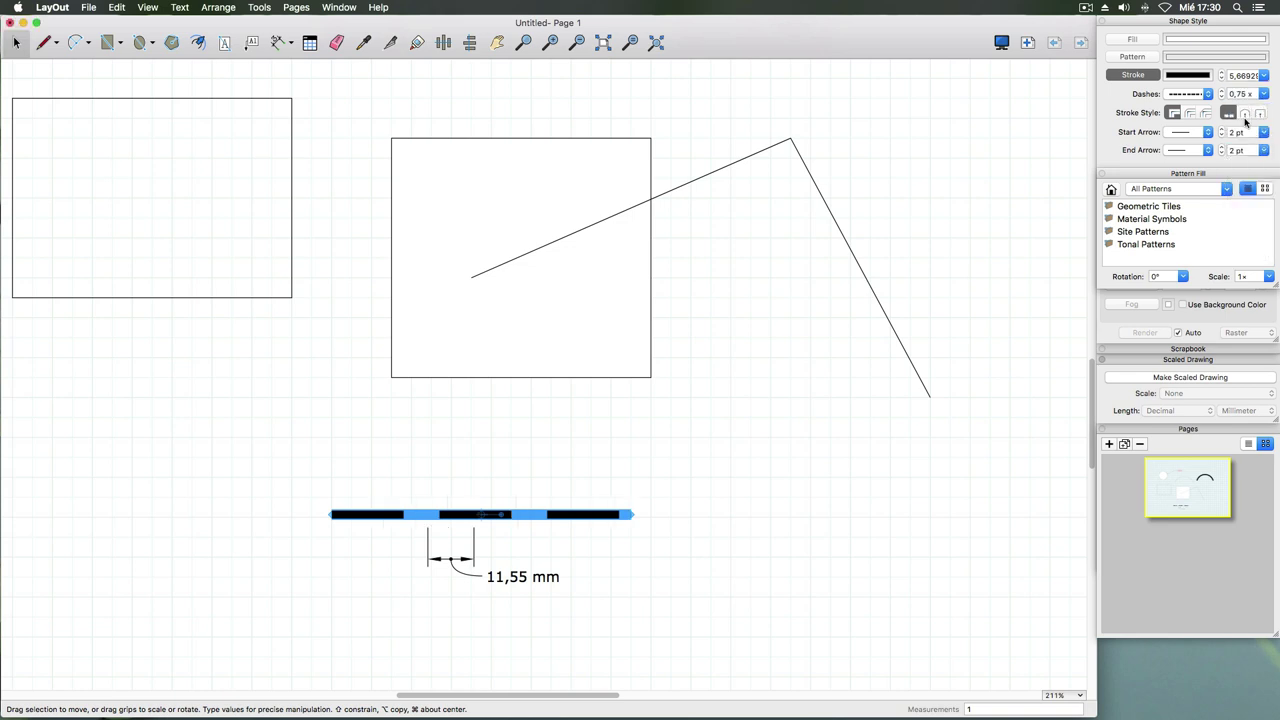
pyautogui.click(1264, 94)
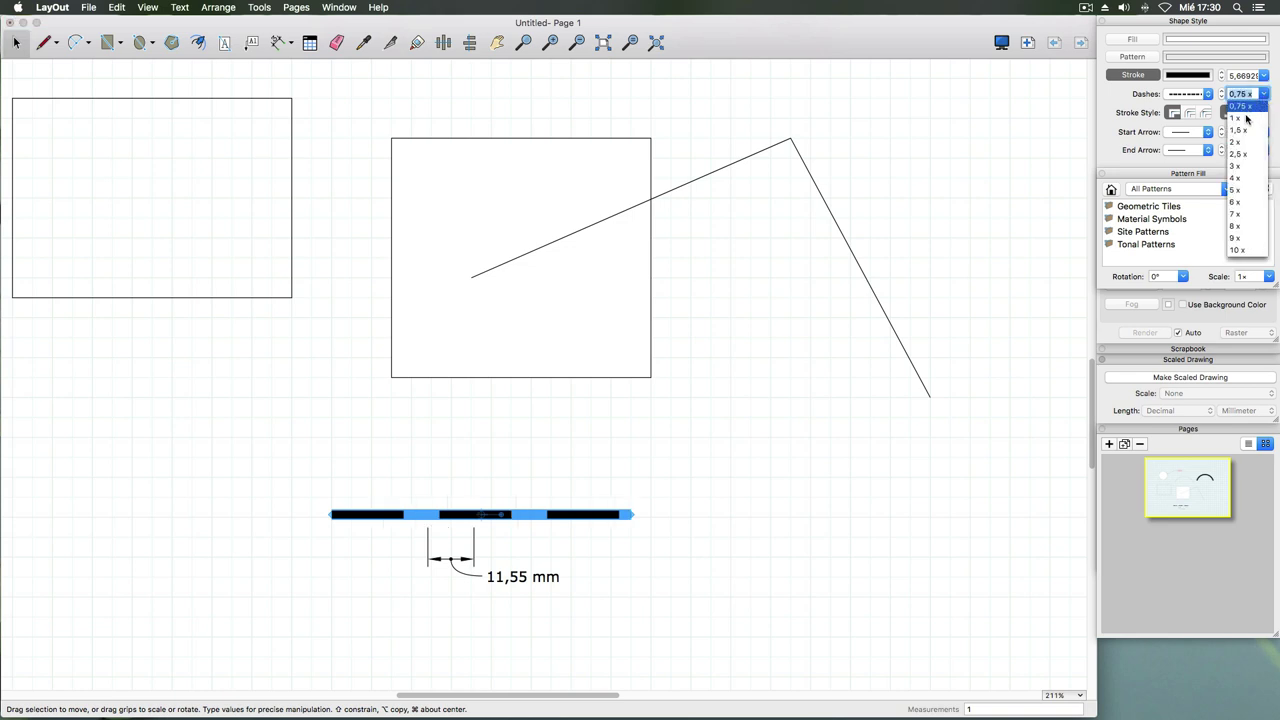
pyautogui.scroll(2, 1246, 119)
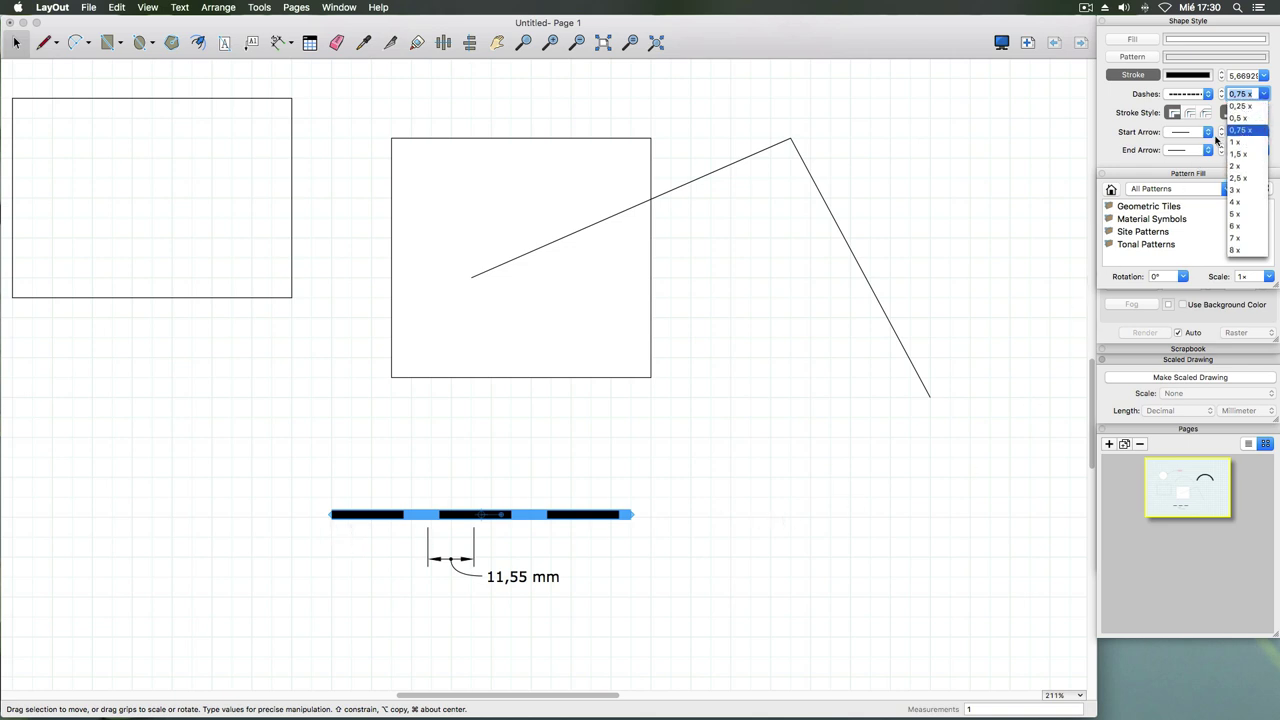
pyautogui.click(1244, 106)
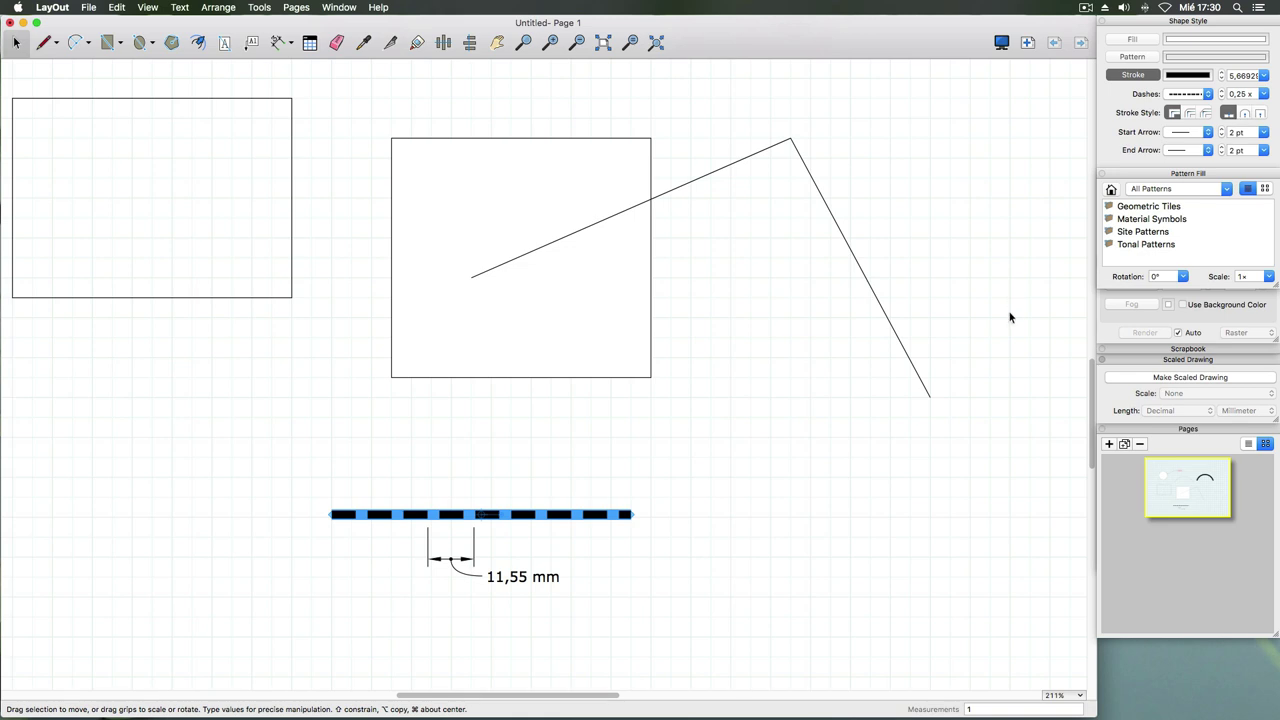
pyautogui.click(696, 493)
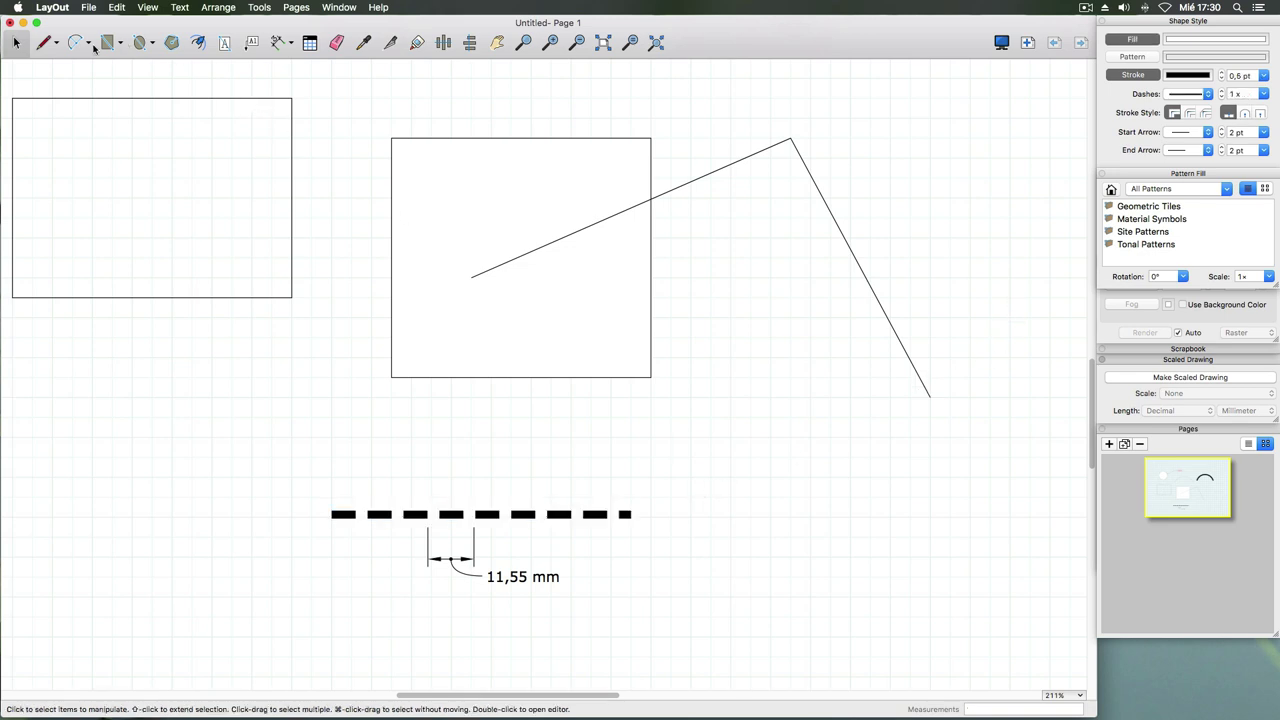
# - Draw a long horizontal line above the short dashed bar
pyautogui.click(41, 45)
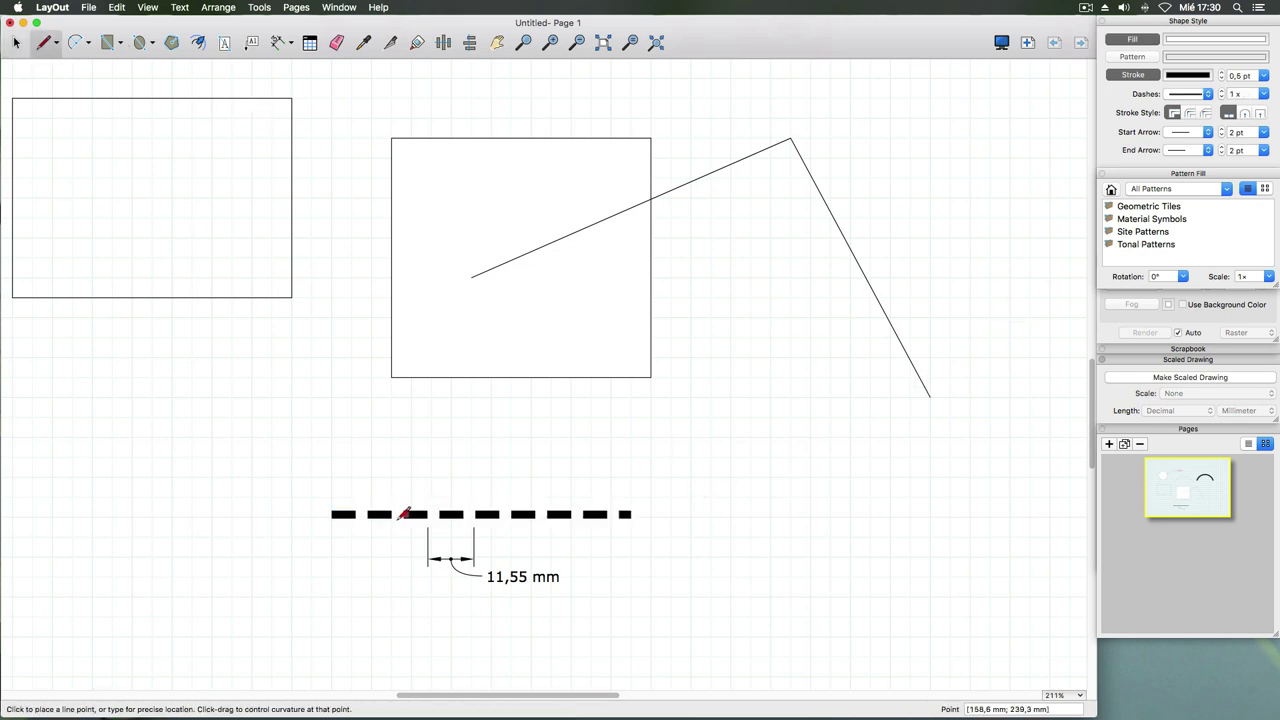
pyautogui.click(332, 476)
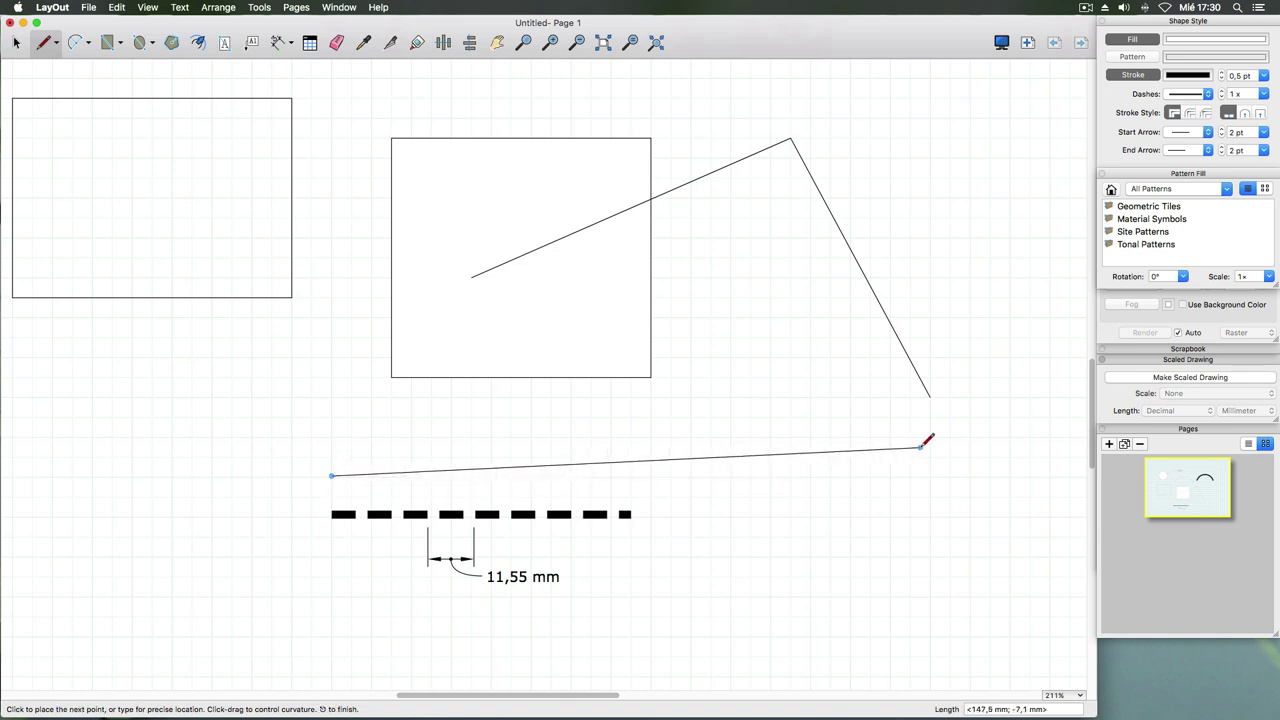
pyautogui.click(971, 475)
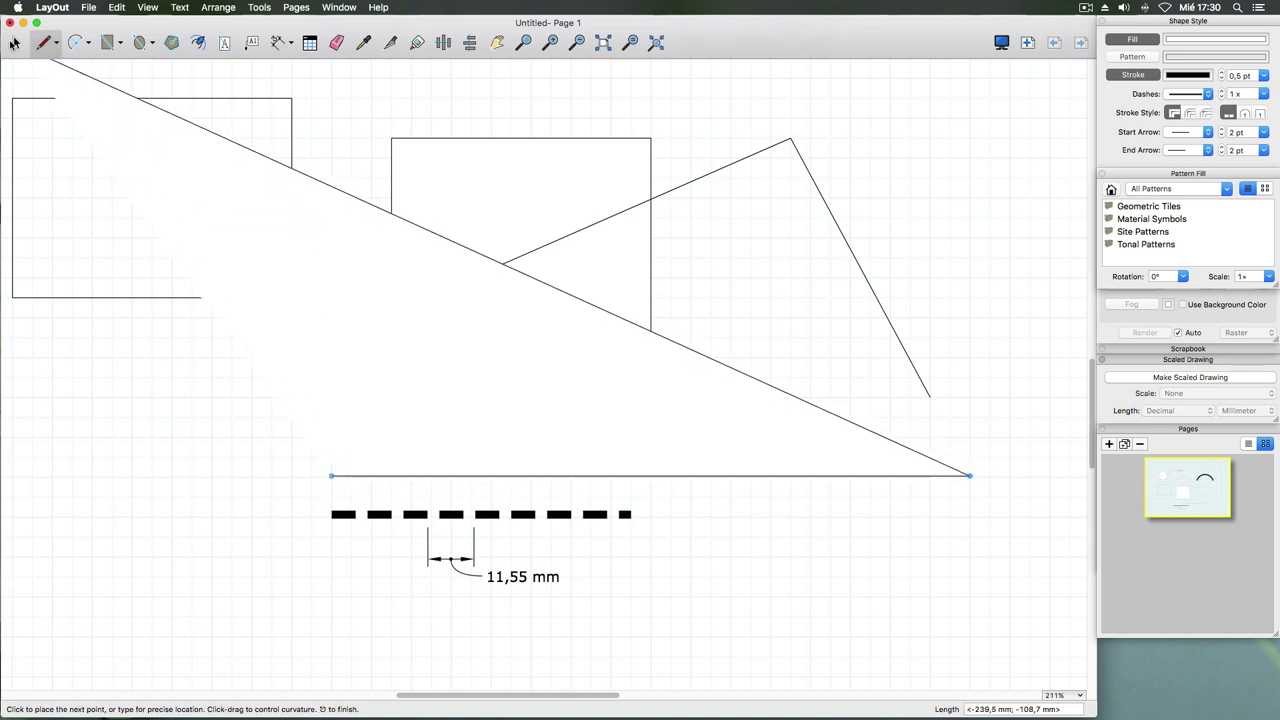
pyautogui.click(14, 43)
pyautogui.click(548, 476)
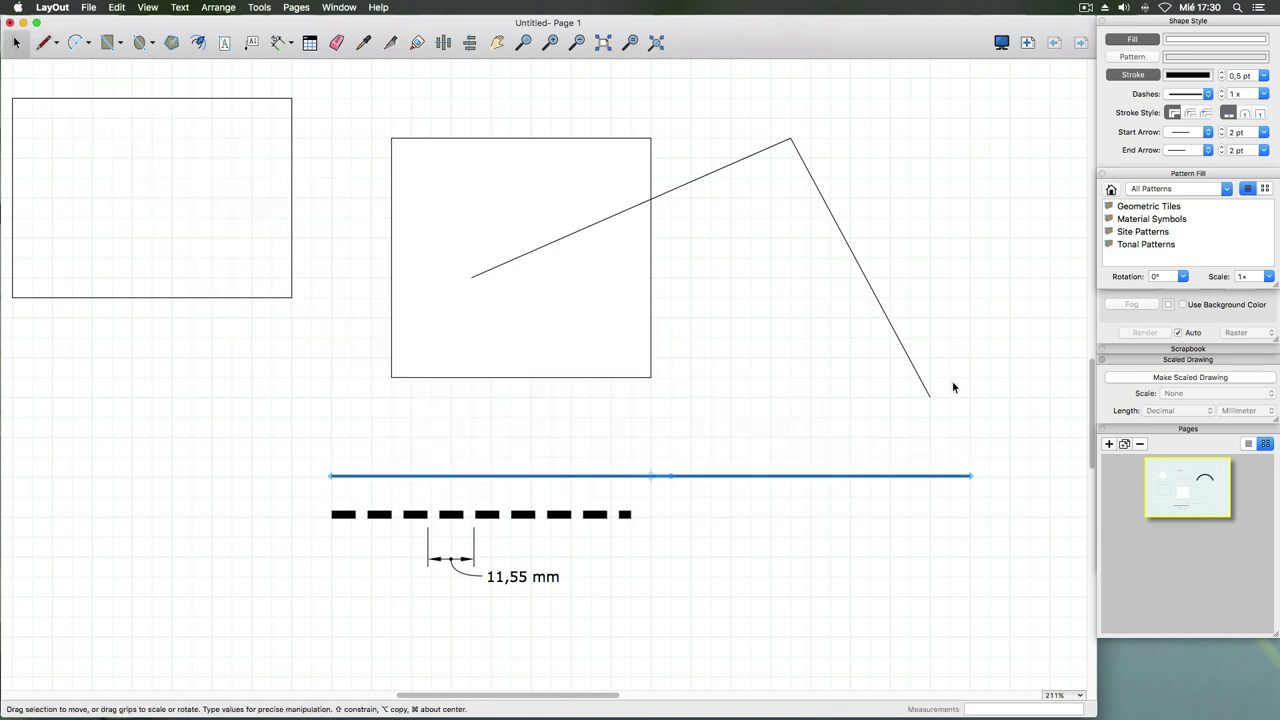
# - Give the new line a stroke width of 2 and a dashed pattern
pyautogui.click(1253, 76)
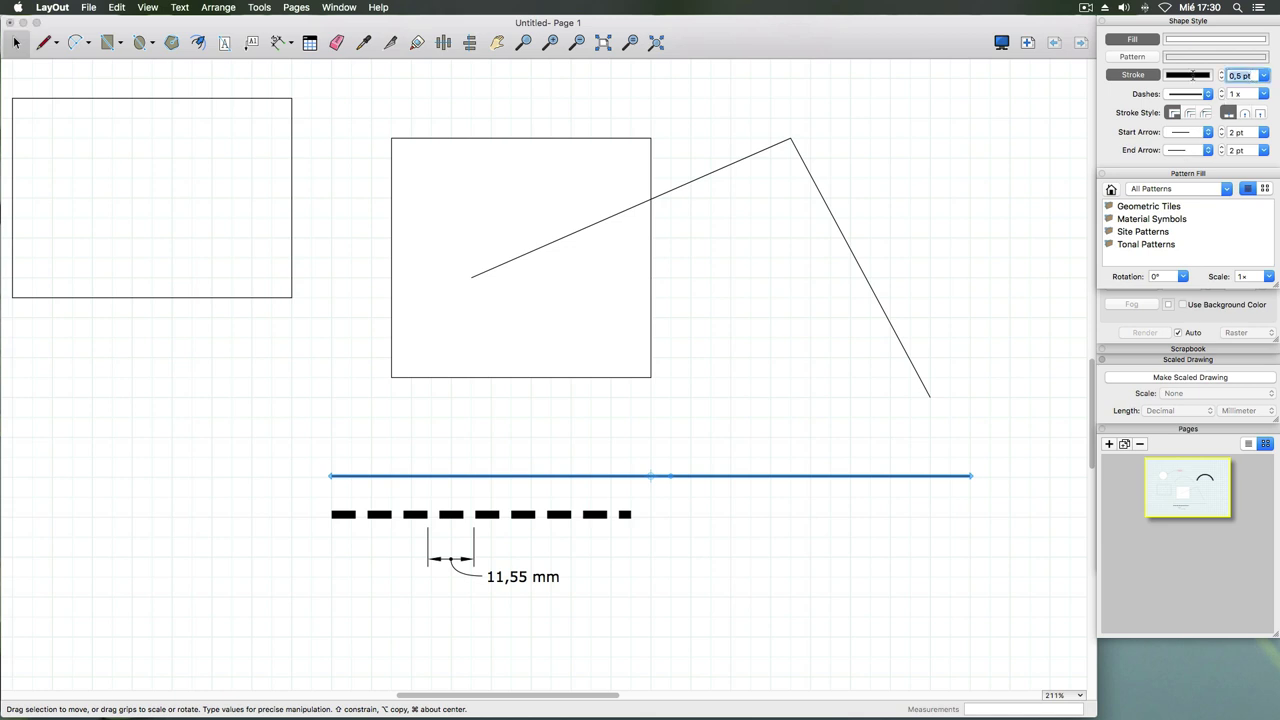
pyautogui.write('2')
pyautogui.press('Return')
pyautogui.press('Return')
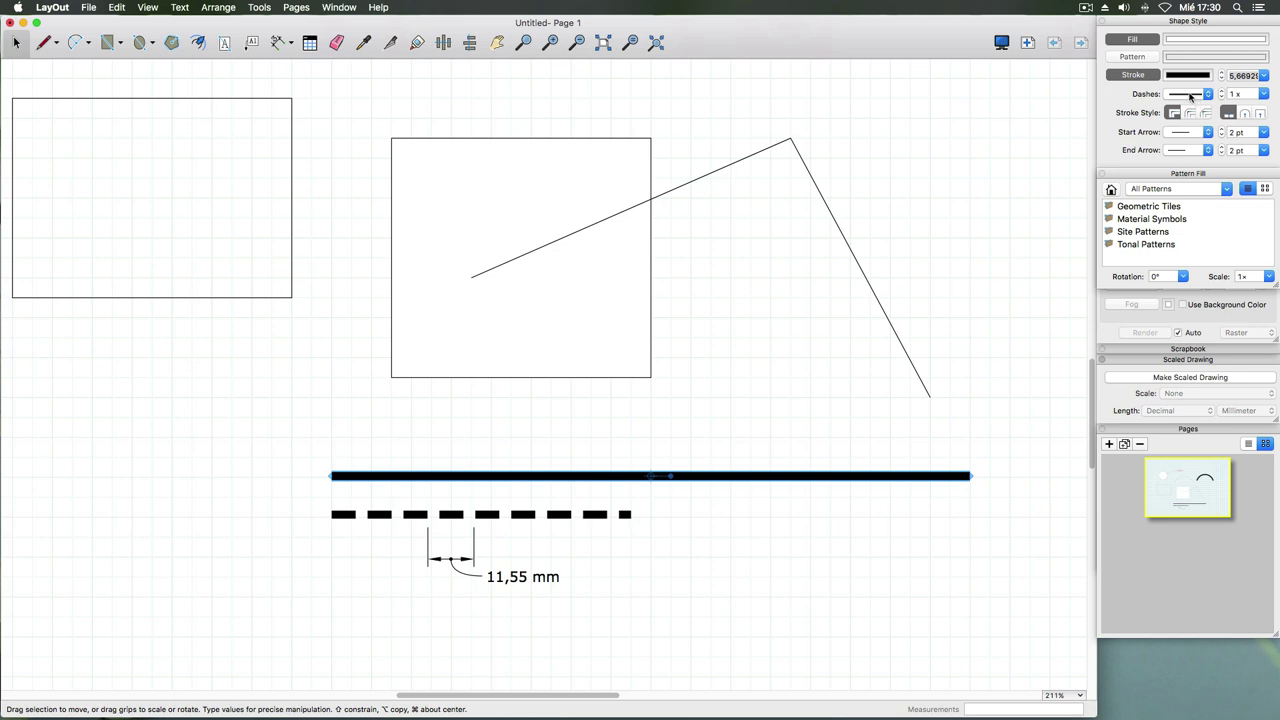
pyautogui.click(1190, 95)
pyautogui.click(1188, 110)
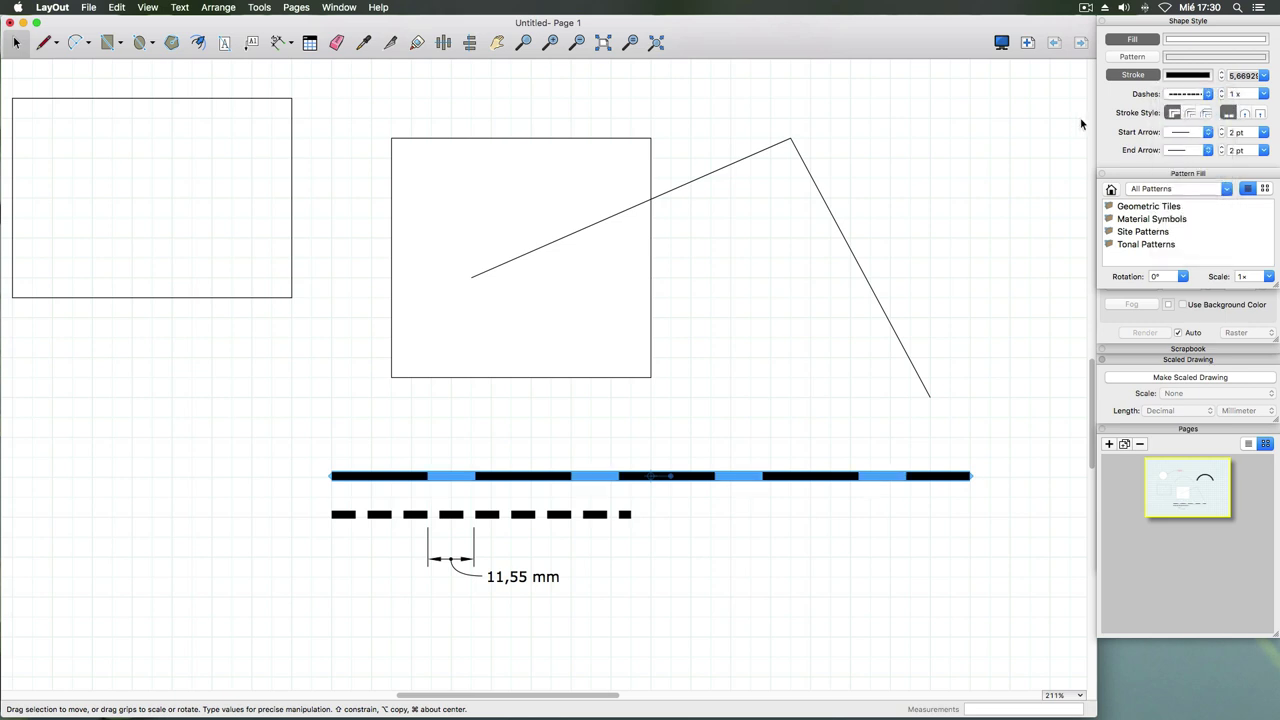
# - Adjust the long line's dash scale, trying 0,25 x and ending at 2 x
pyautogui.click(512, 515)
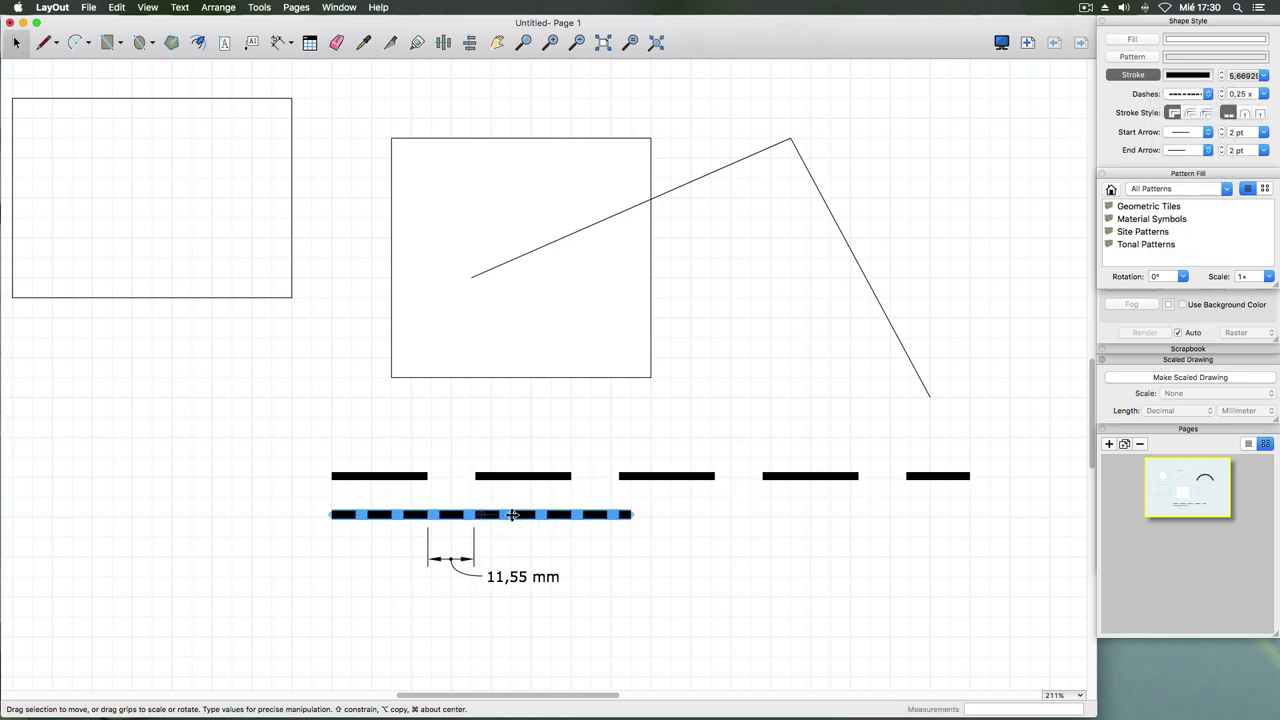
pyautogui.click(516, 476)
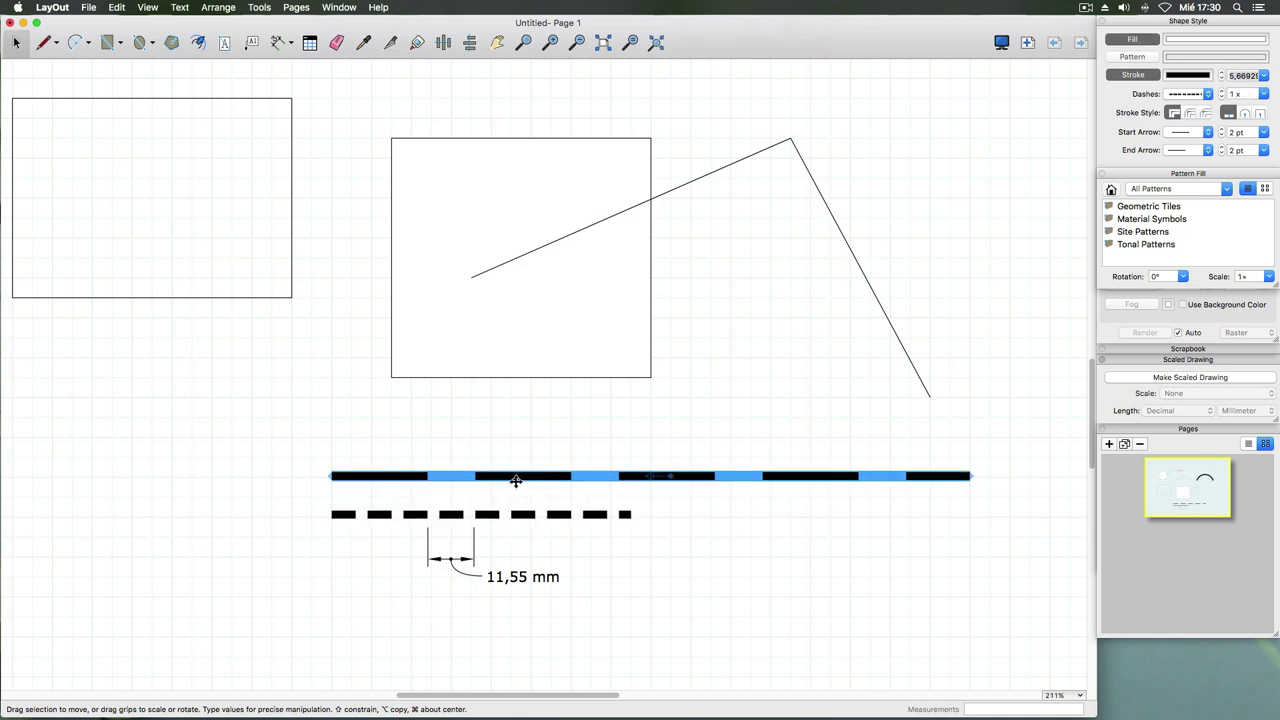
pyautogui.click(1264, 93)
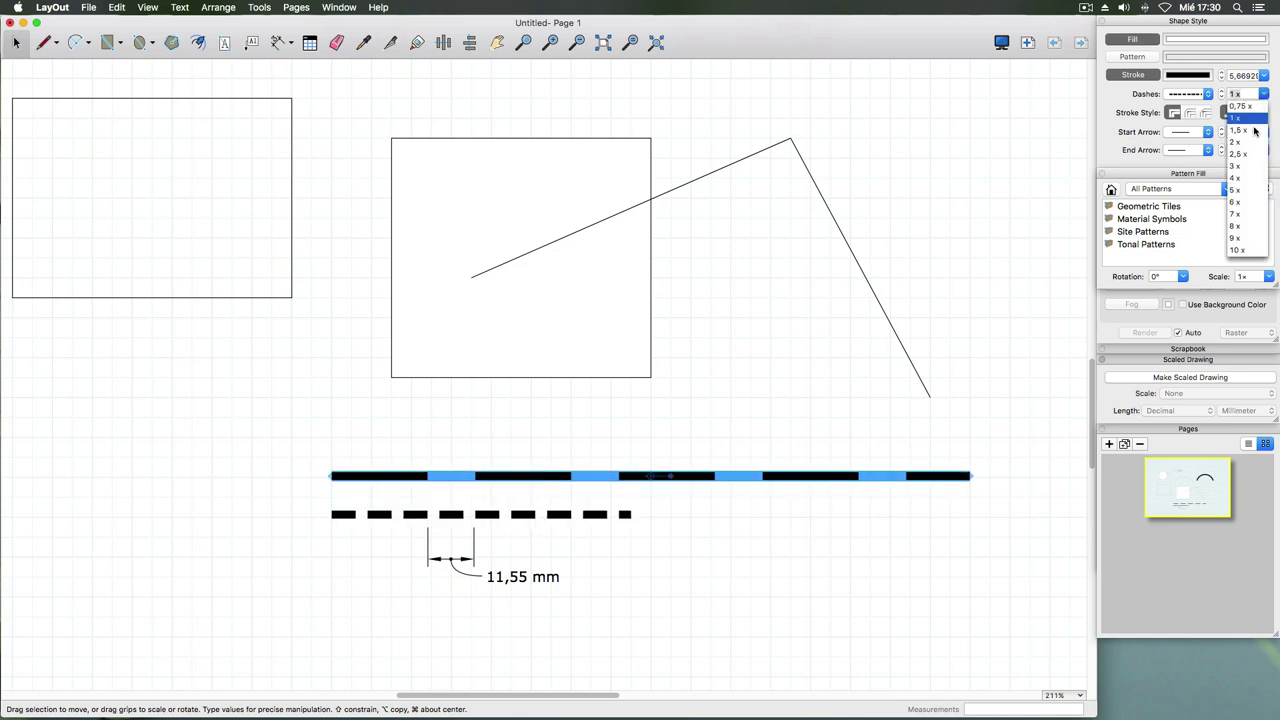
pyautogui.click(1245, 106)
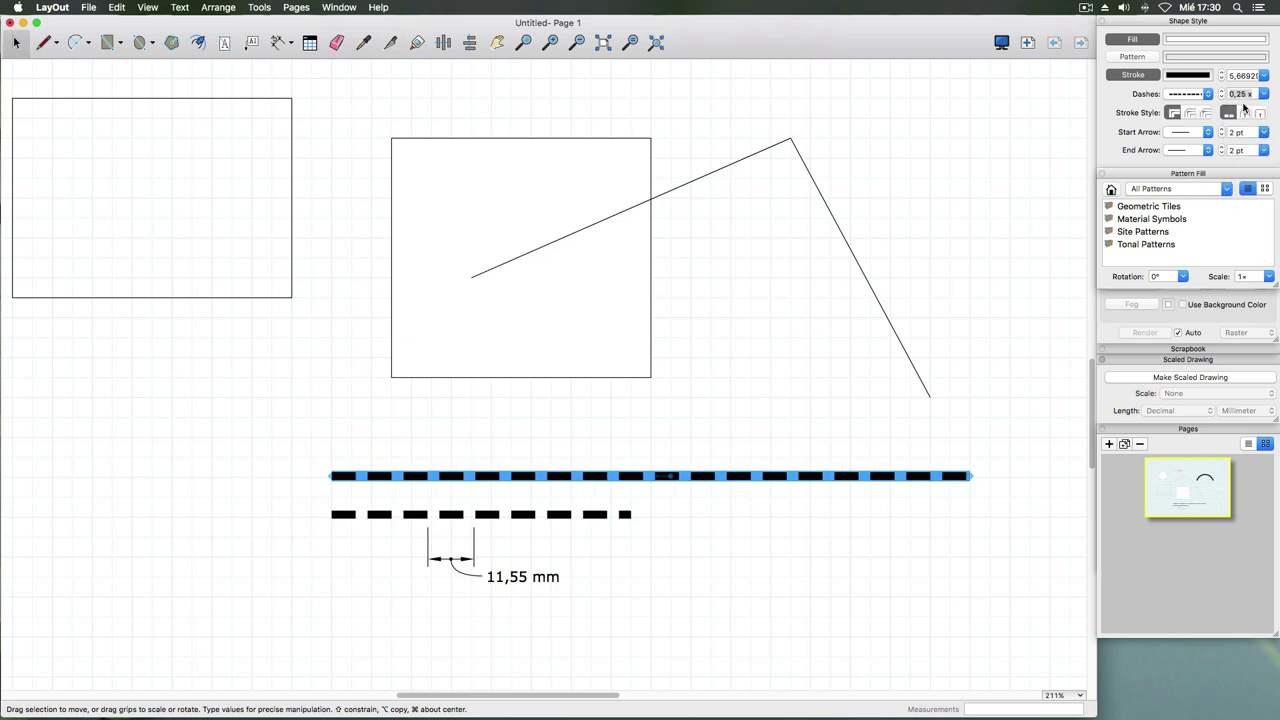
pyautogui.click(905, 516)
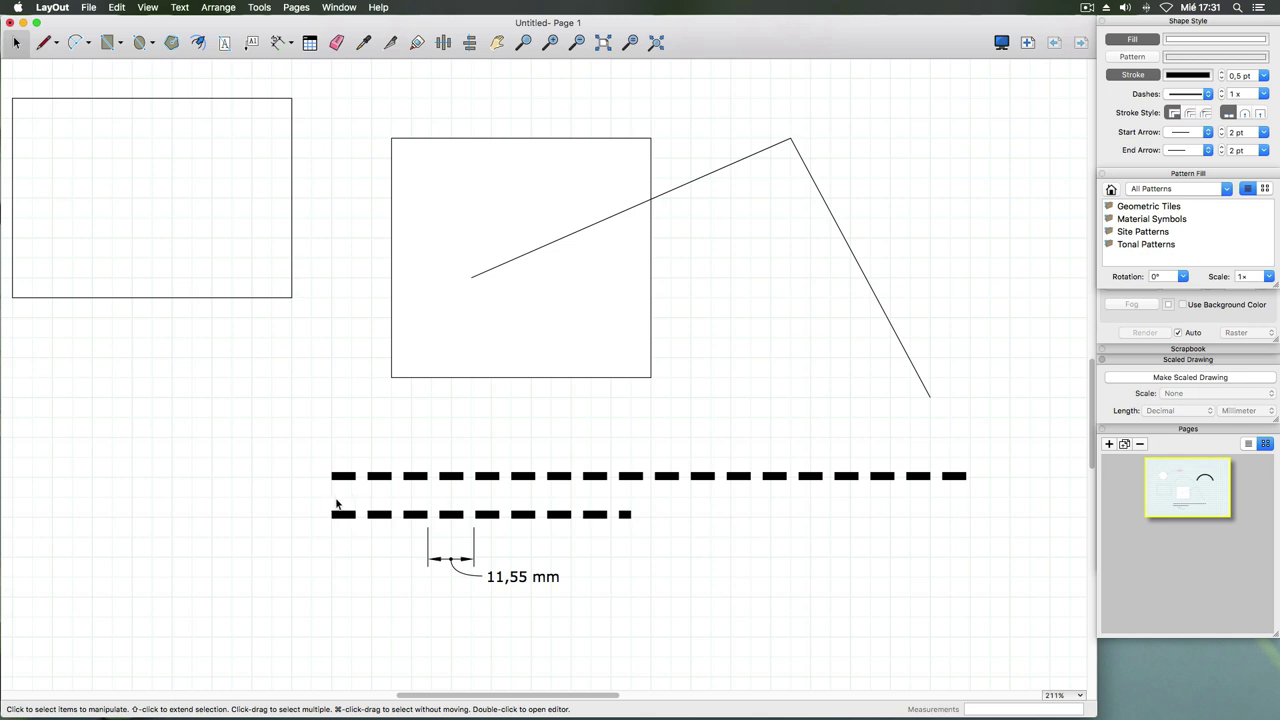
pyautogui.click(1265, 94)
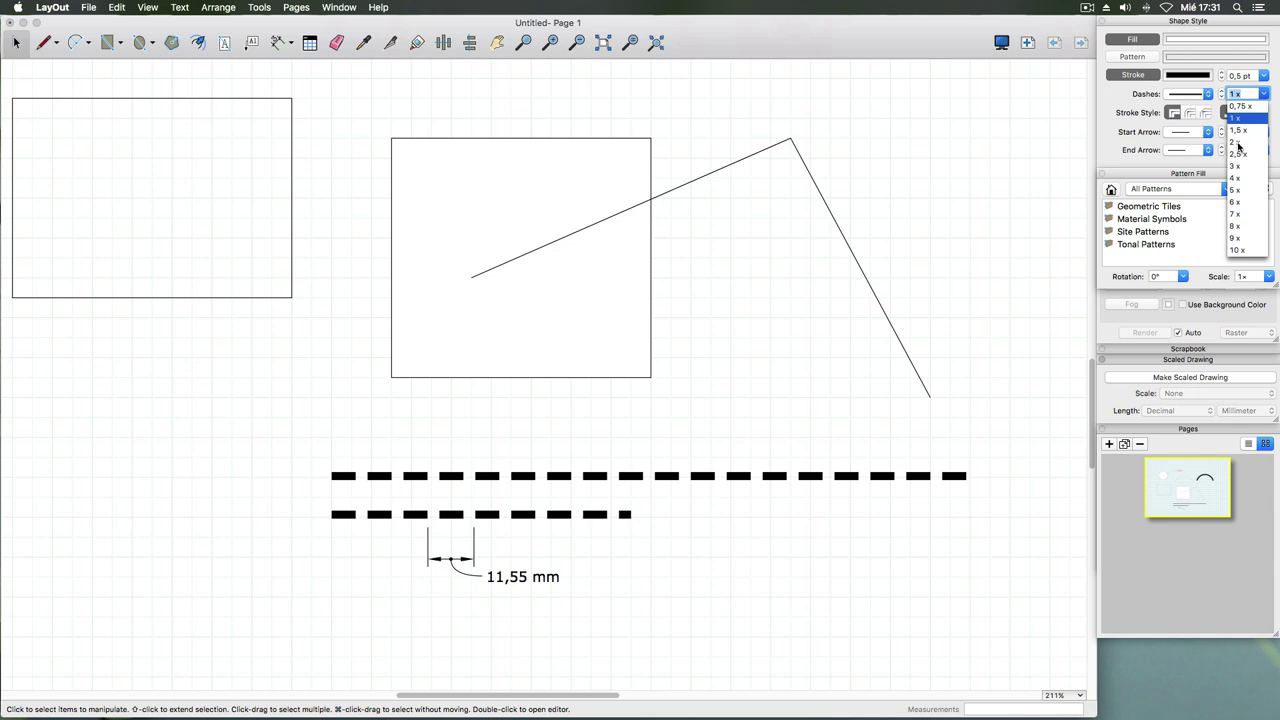
pyautogui.click(696, 488)
pyautogui.click(698, 478)
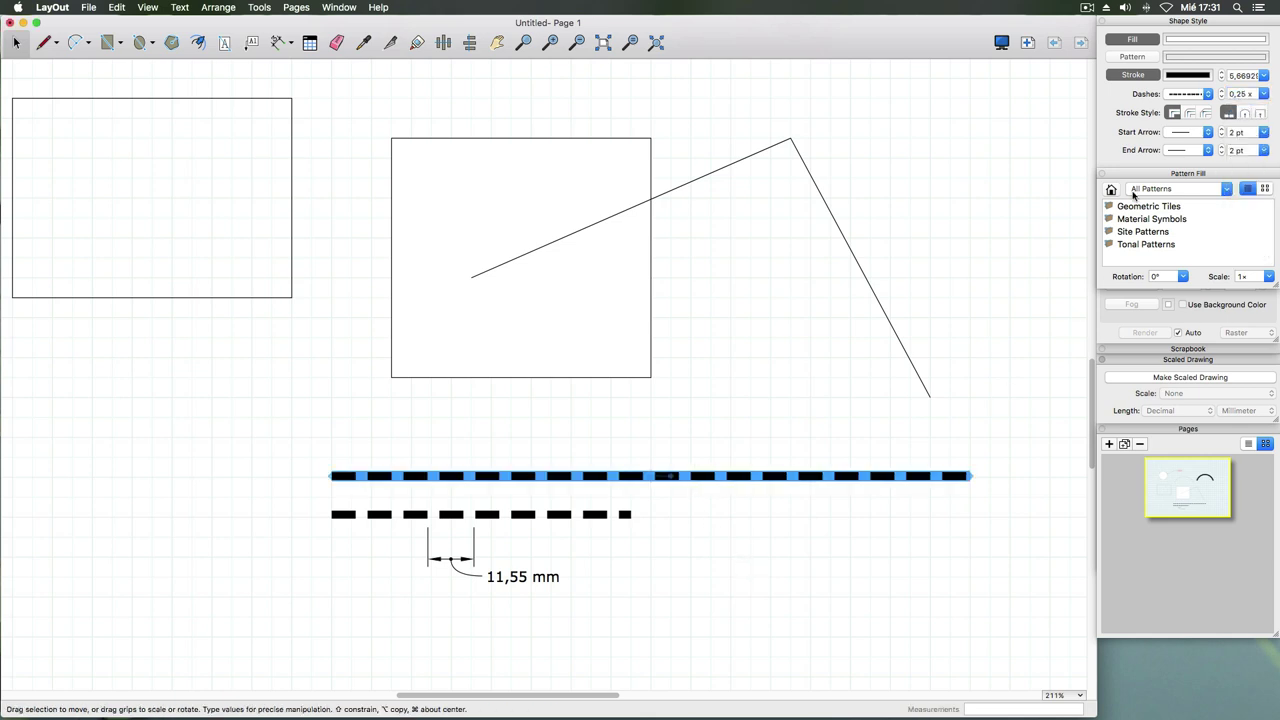
pyautogui.click(1265, 133)
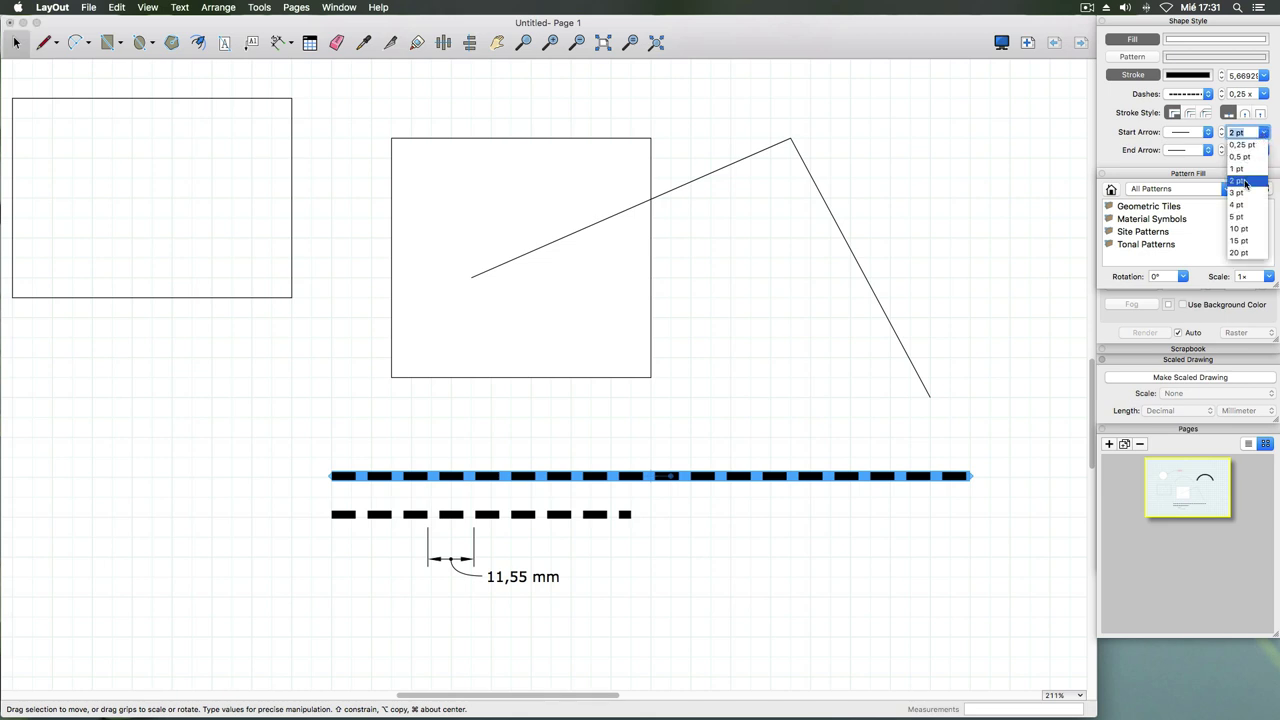
pyautogui.click(1245, 183)
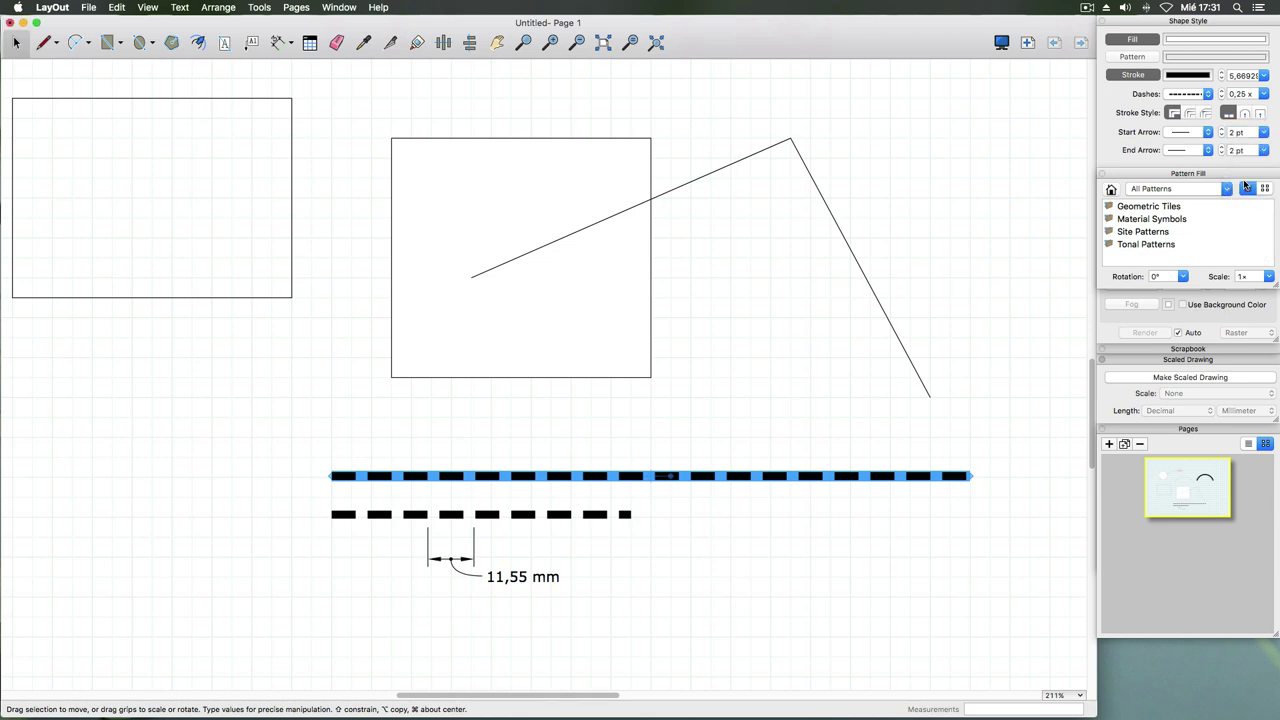
pyautogui.click(1263, 94)
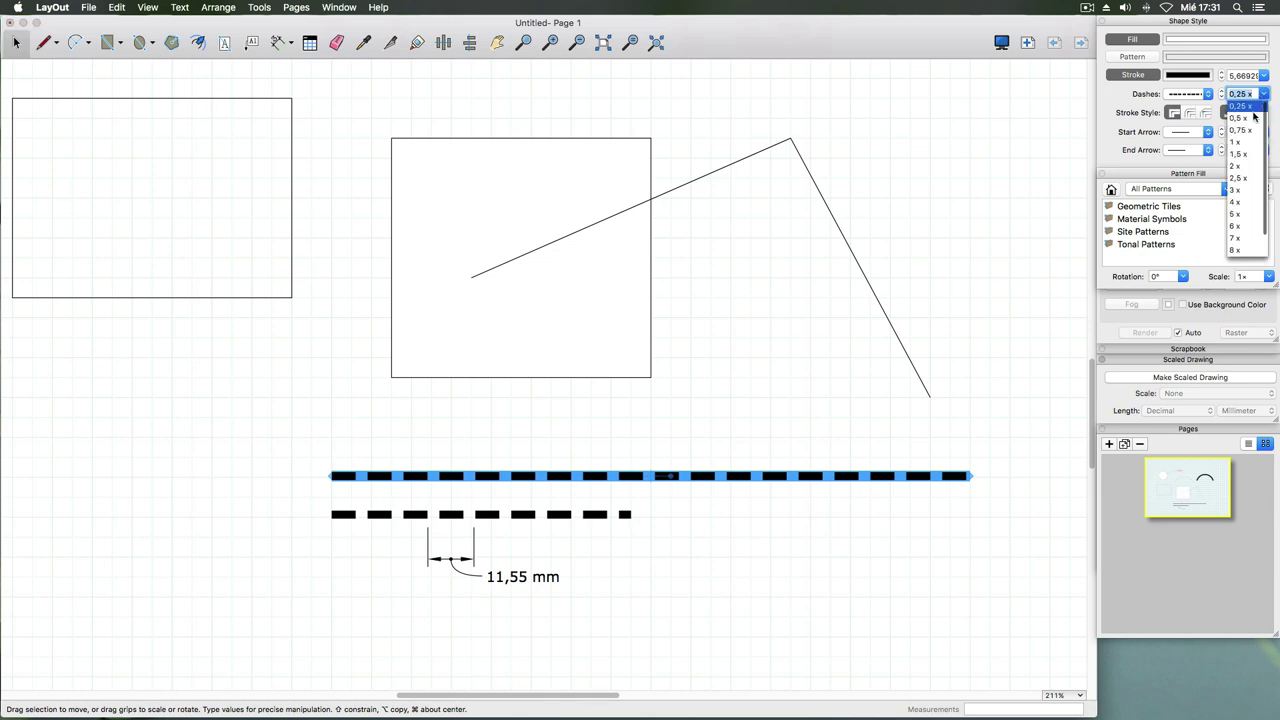
pyautogui.click(1238, 167)
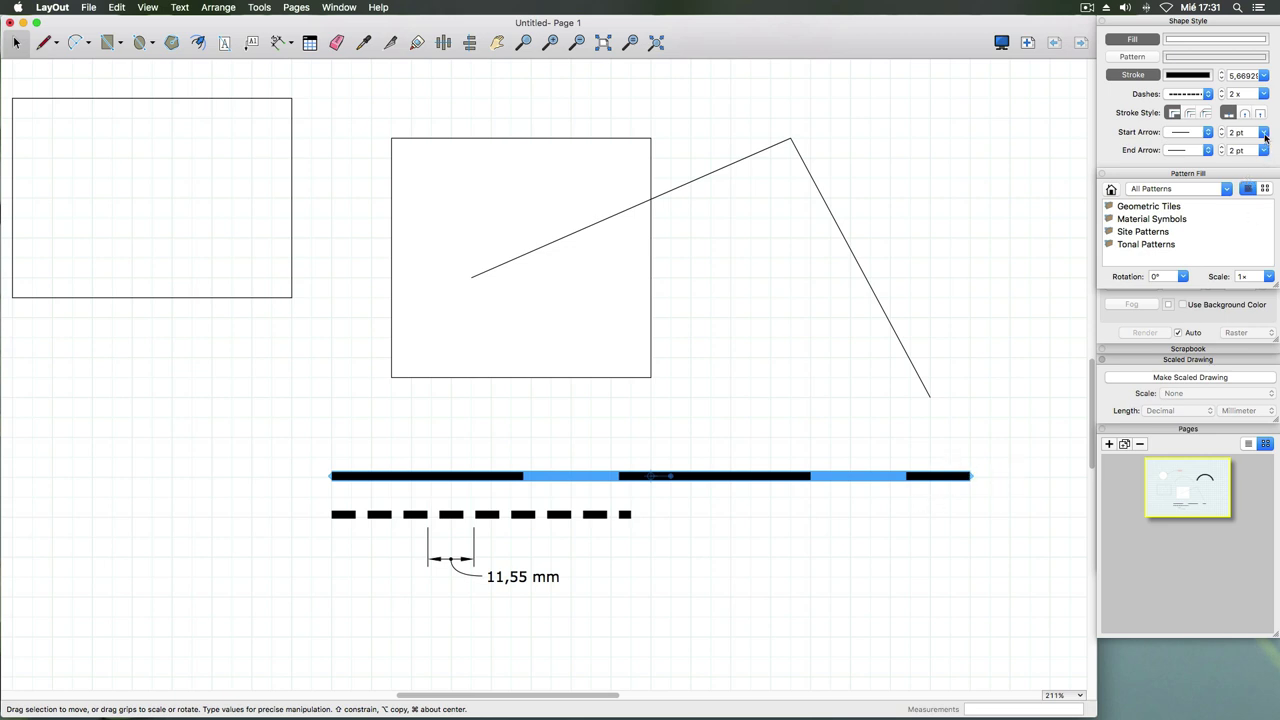
# - Cycle the long line's dash scale through 8 x, 2 x and 0,75 x, then close the list
pyautogui.click(1264, 94)
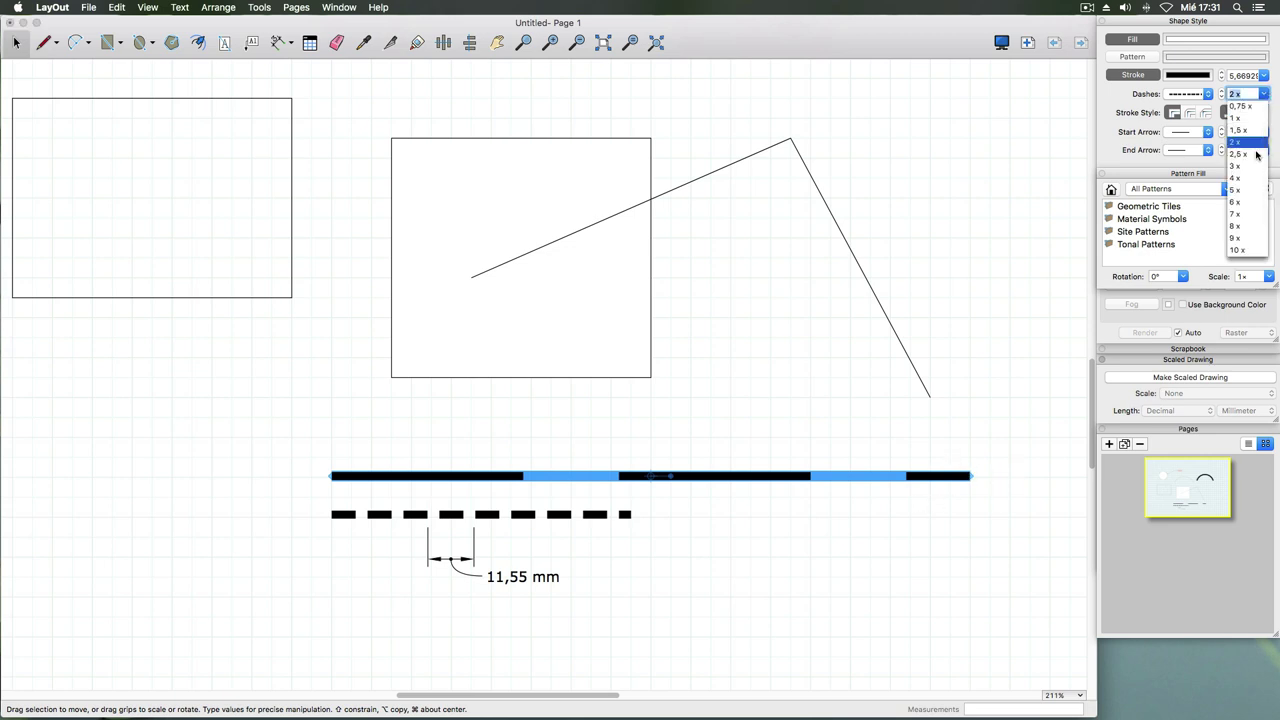
pyautogui.click(1236, 250)
pyautogui.click(1265, 94)
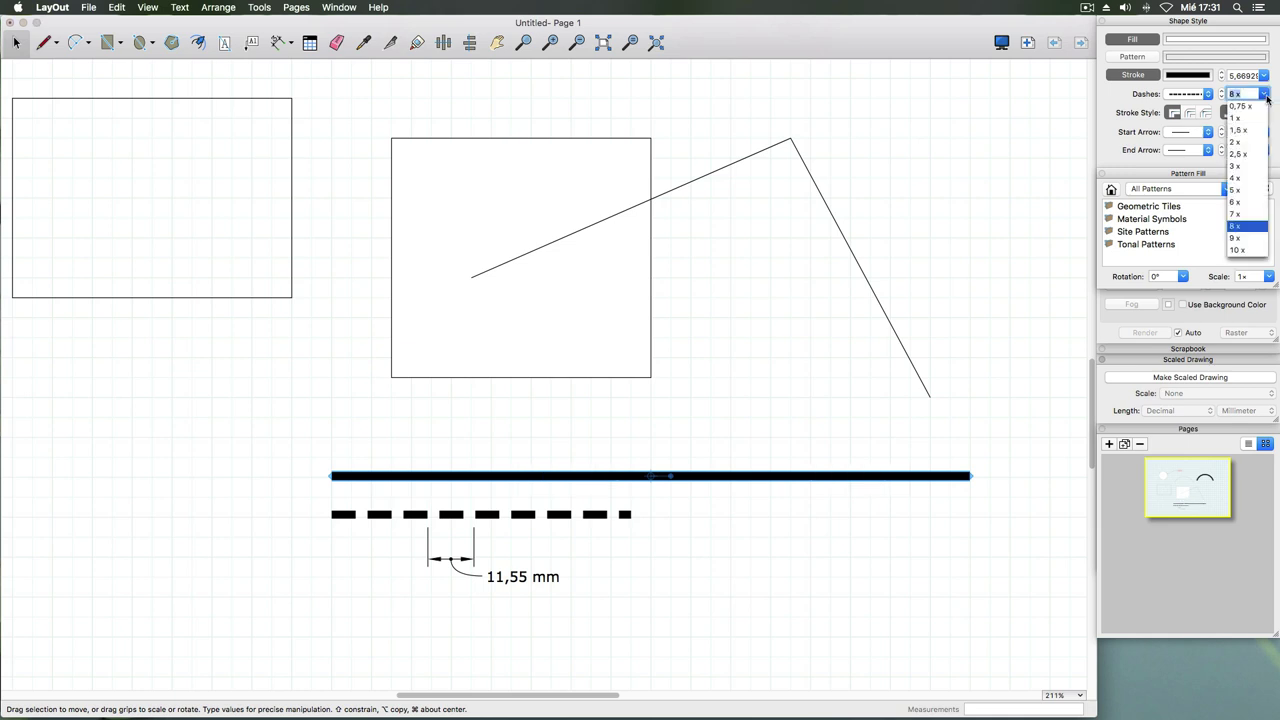
pyautogui.click(1243, 144)
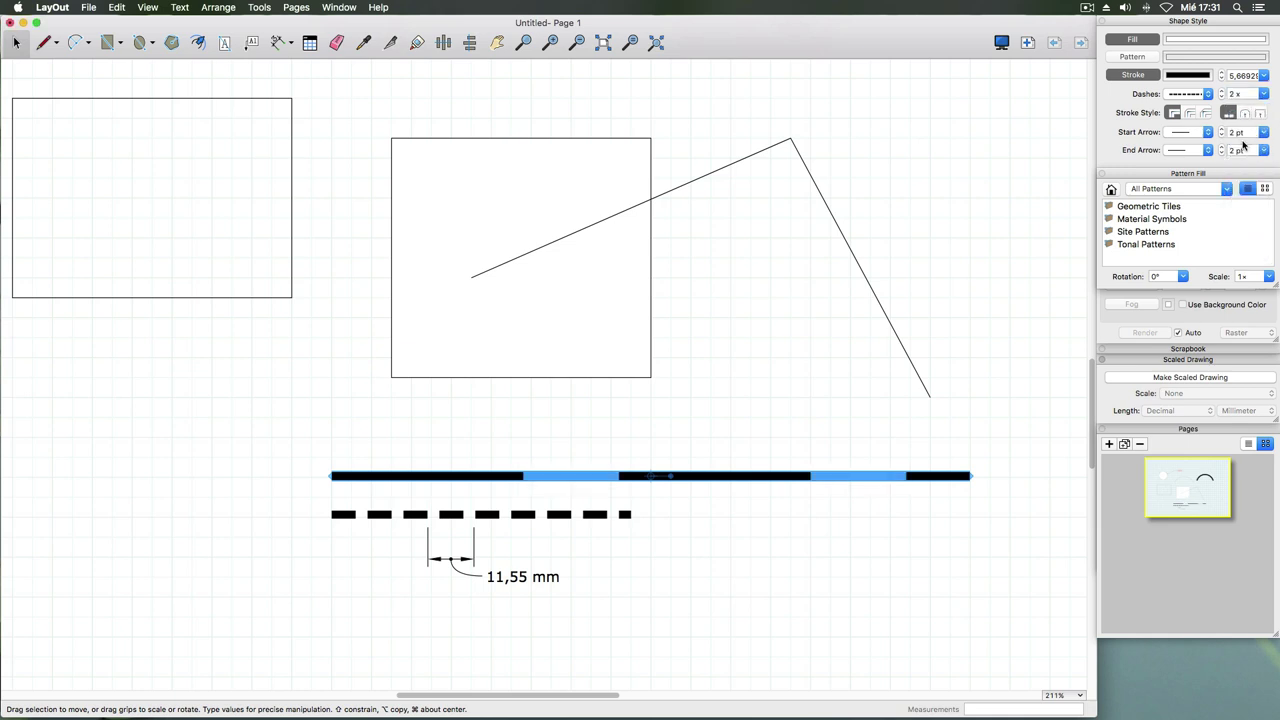
pyautogui.click(1265, 94)
pyautogui.click(1246, 106)
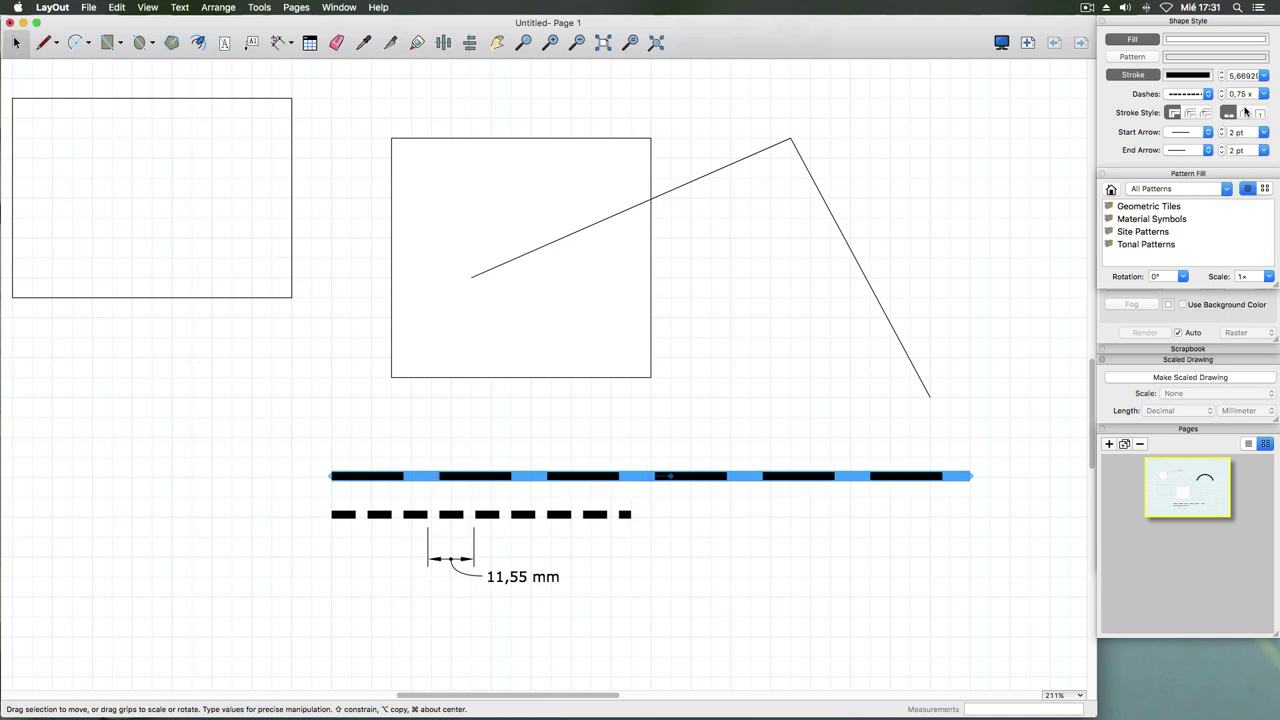
pyautogui.click(702, 522)
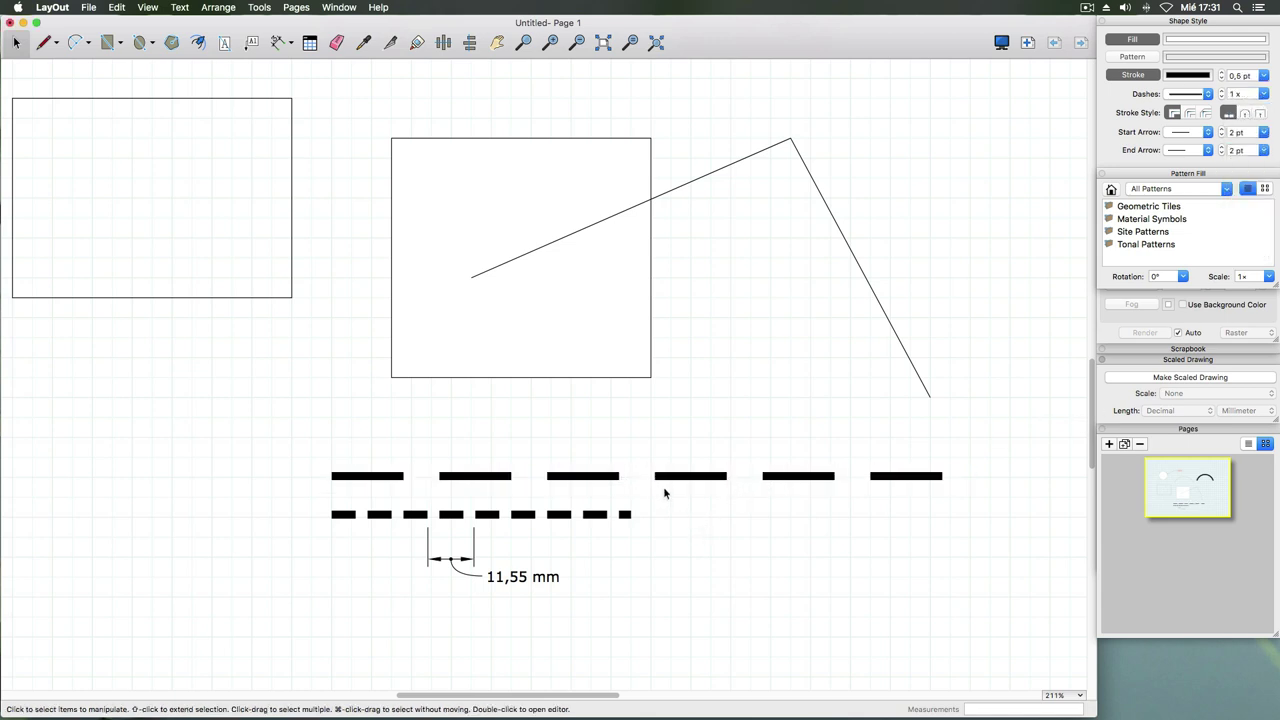
pyautogui.click(1264, 94)
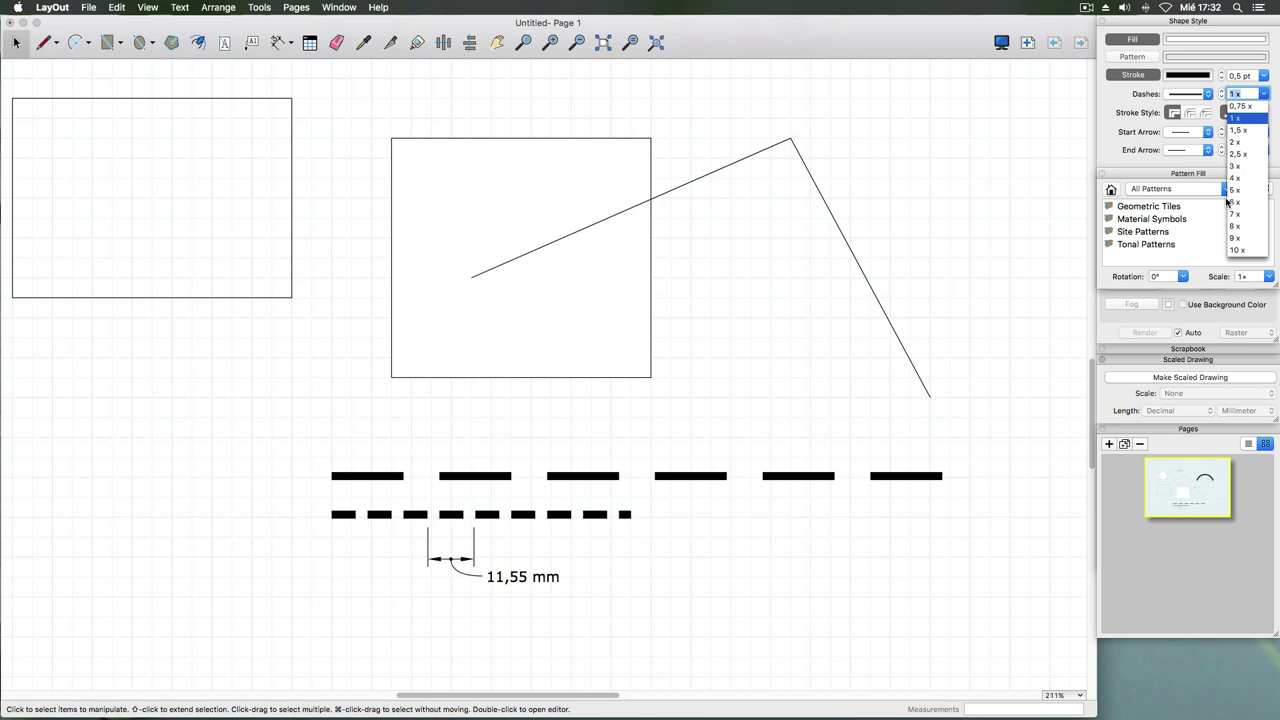
pyautogui.click(912, 462)
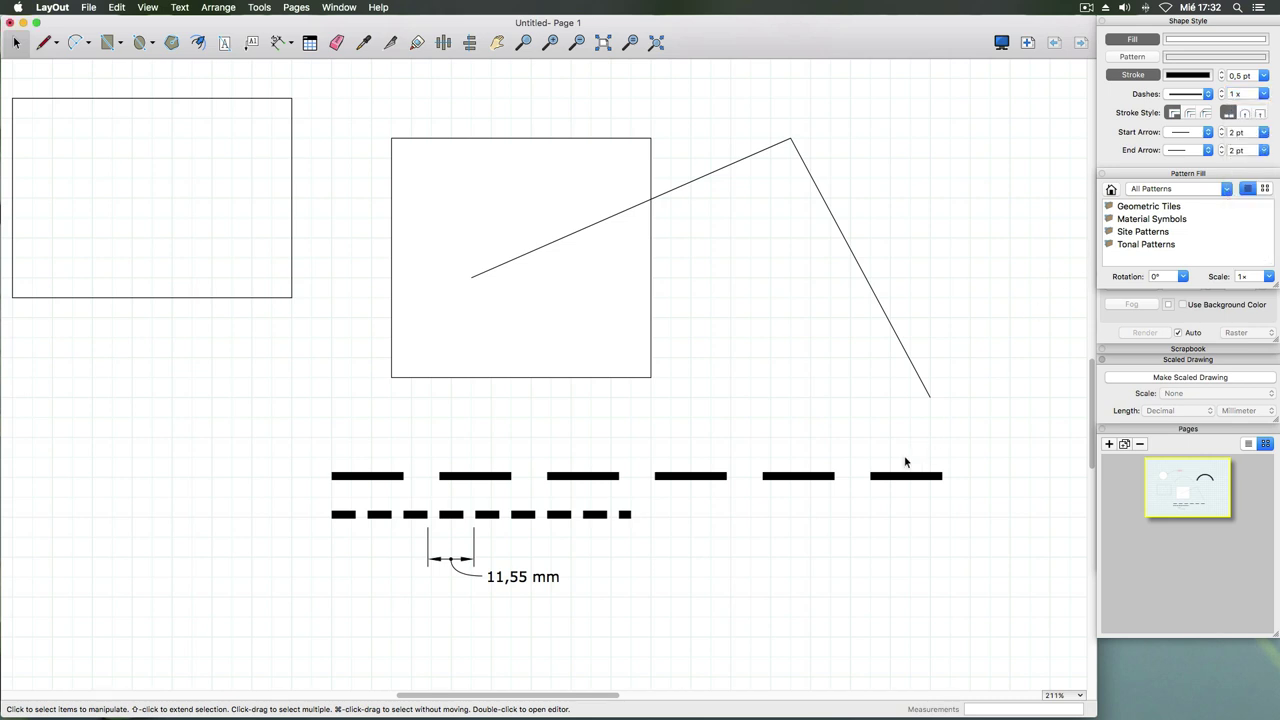
pyautogui.click(910, 476)
# - Try several dash patterns on the long top bar, settling on dash-dot
pyautogui.click(1210, 93)
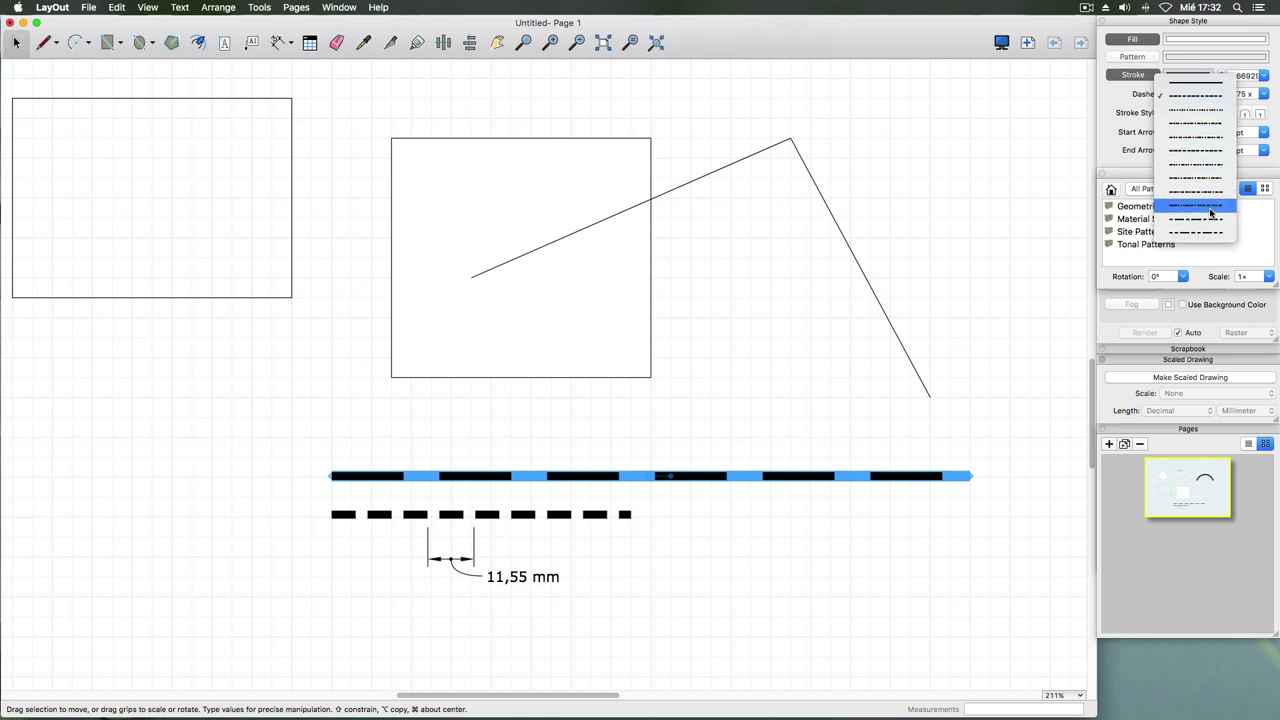
pyautogui.click(1195, 208)
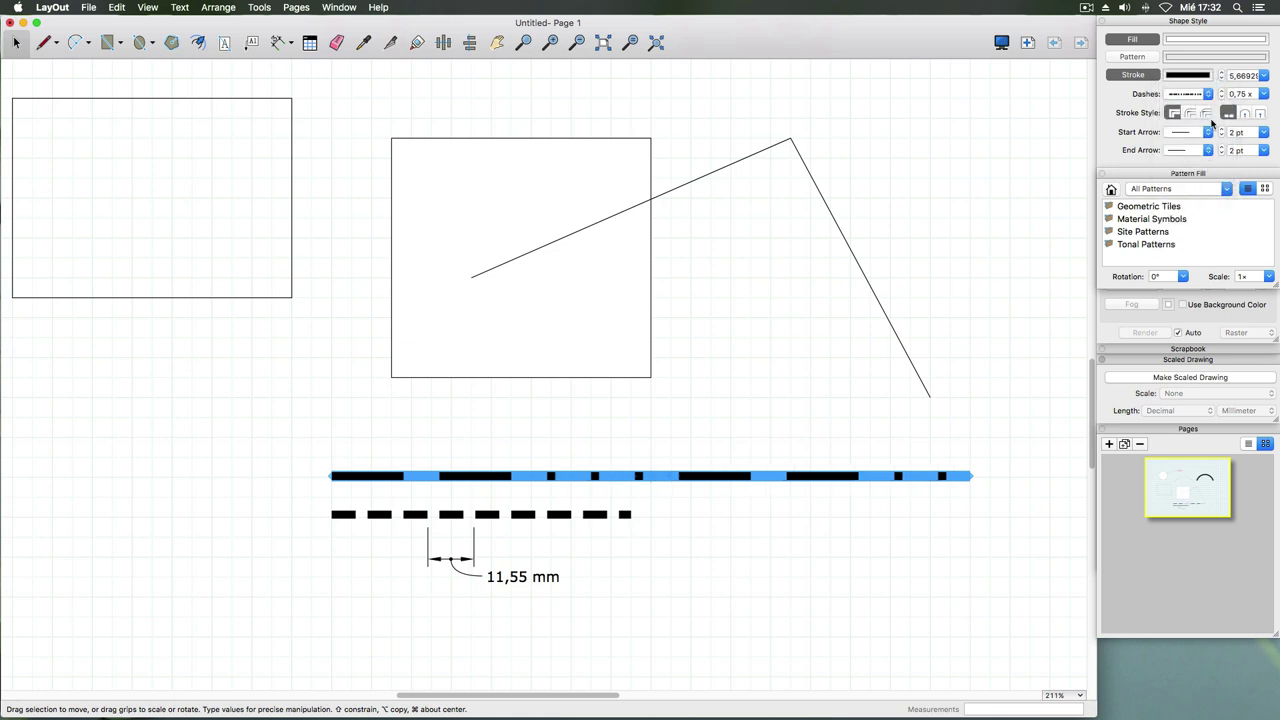
pyautogui.click(1208, 95)
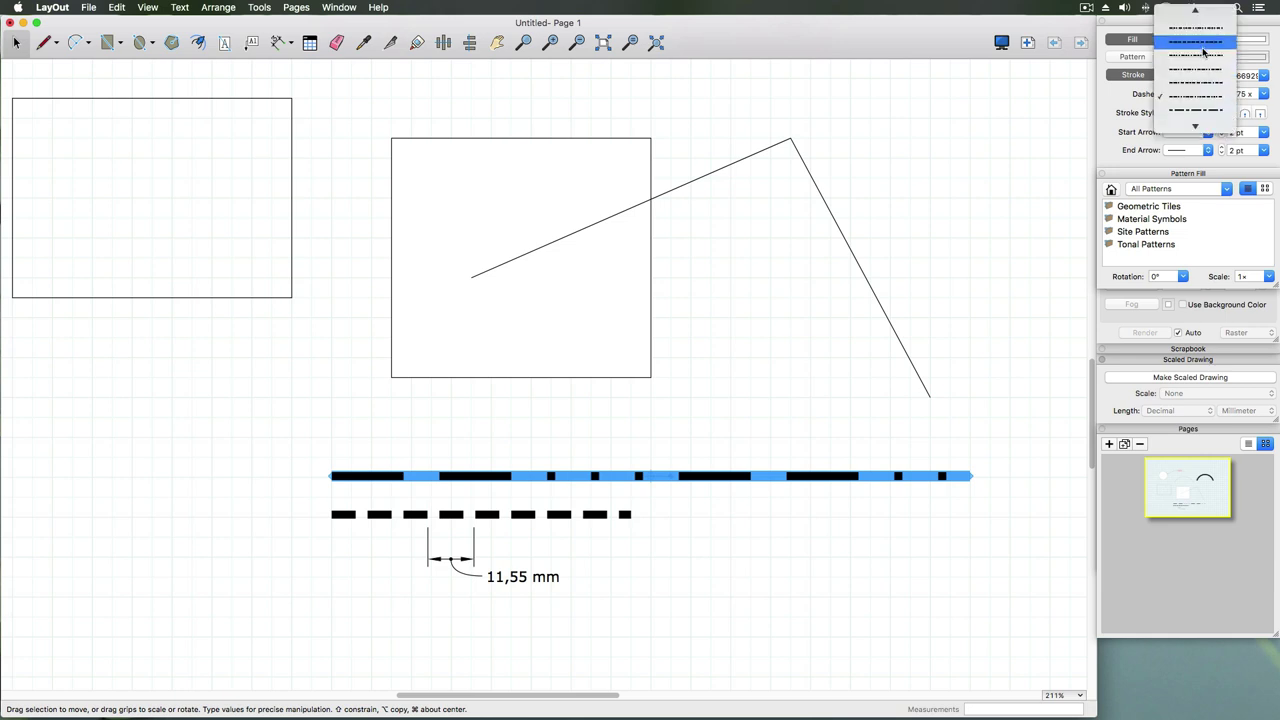
pyautogui.click(1203, 57)
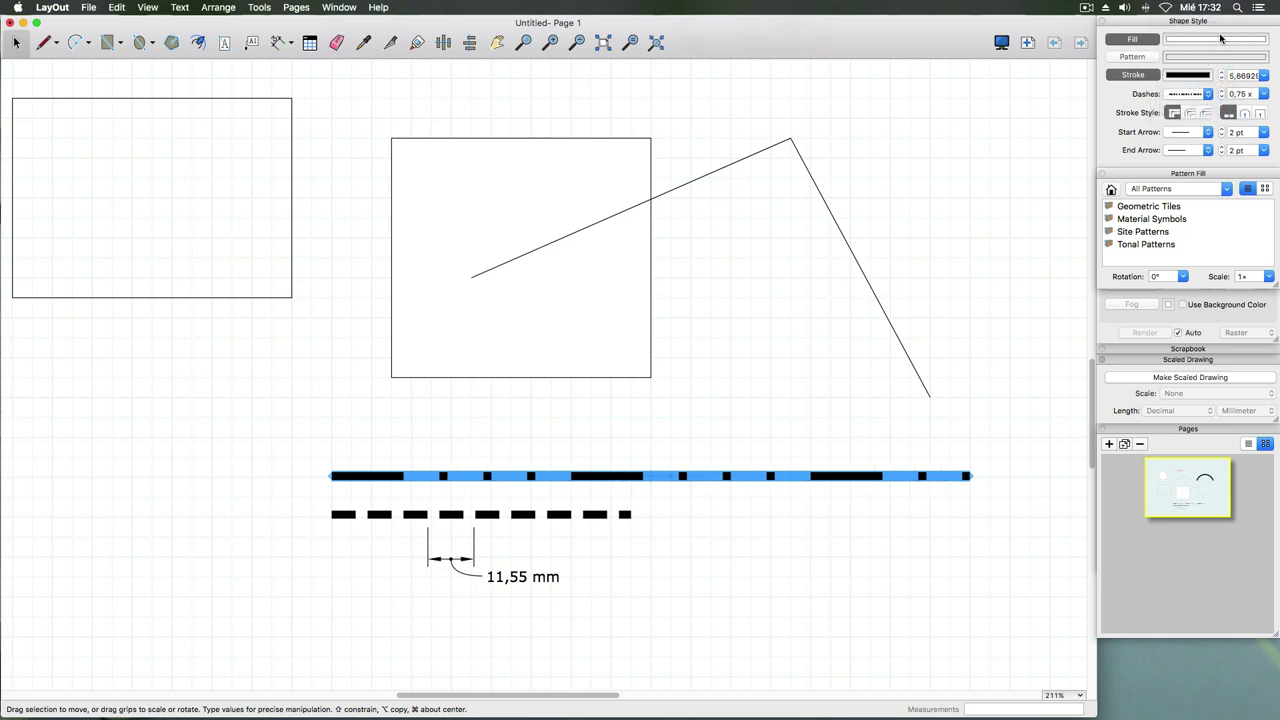
pyautogui.click(1196, 94)
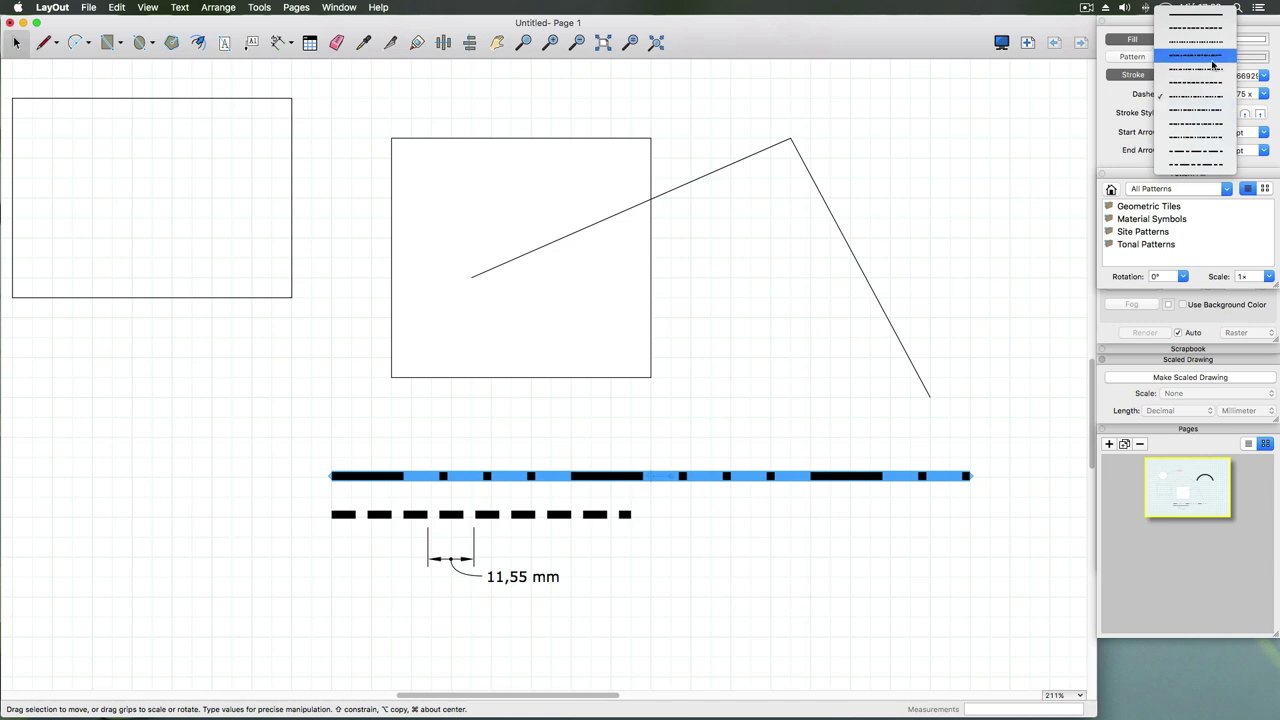
pyautogui.click(1208, 43)
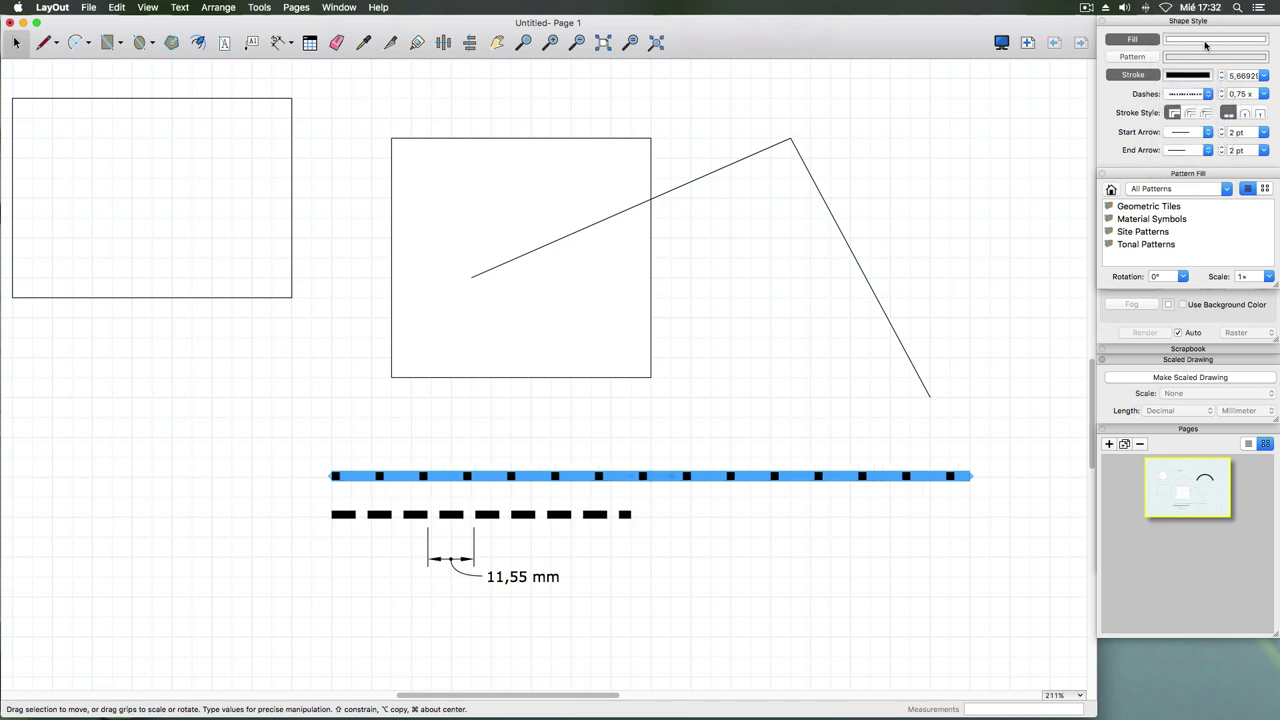
pyautogui.click(1197, 94)
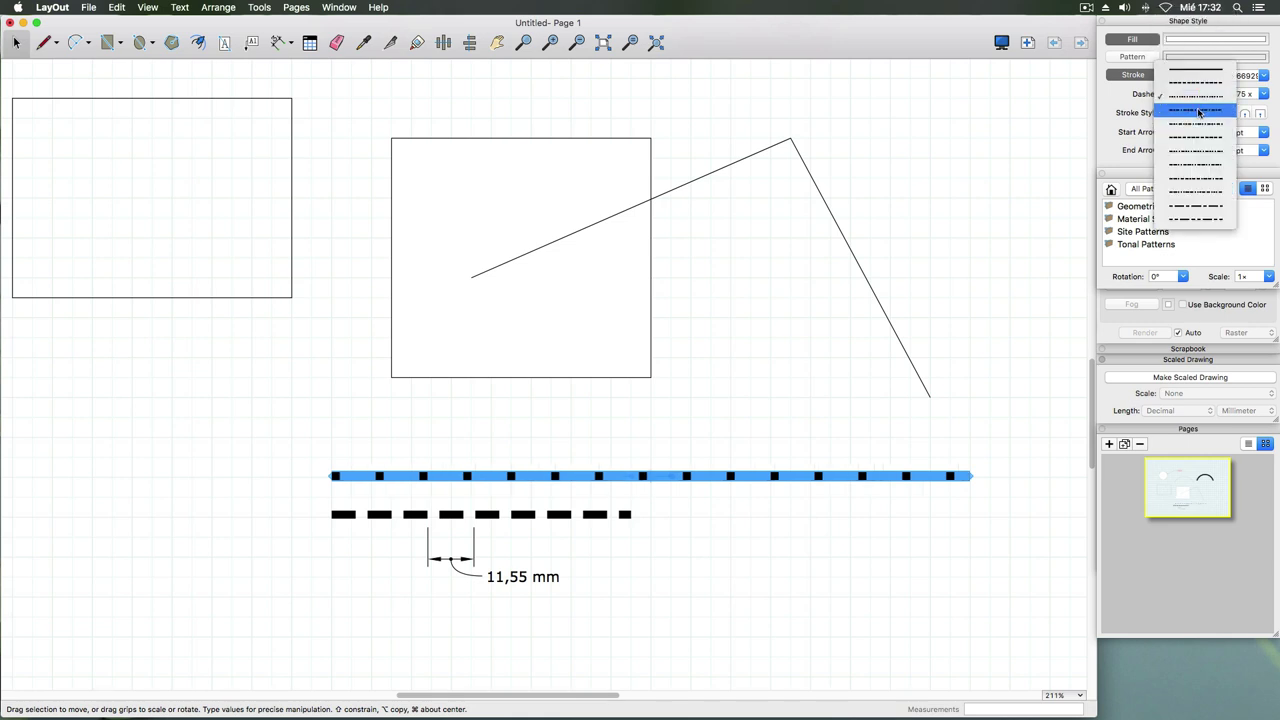
pyautogui.click(1200, 113)
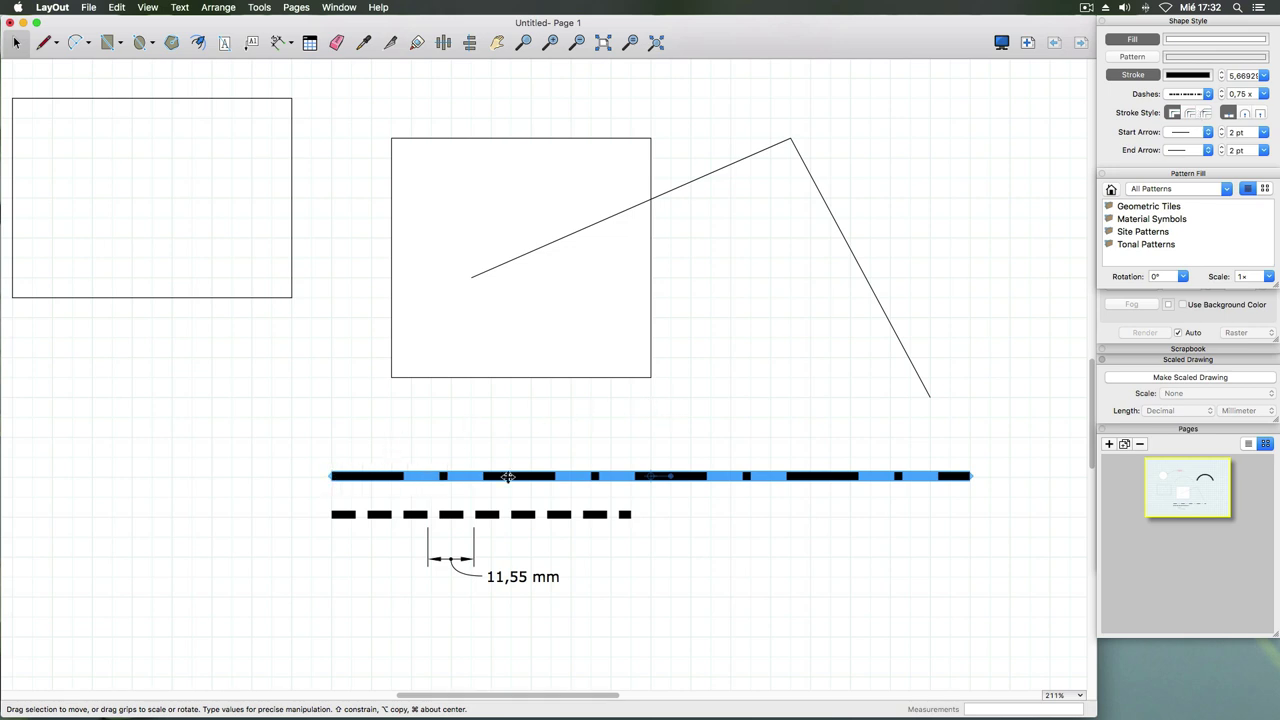
pyautogui.click(705, 528)
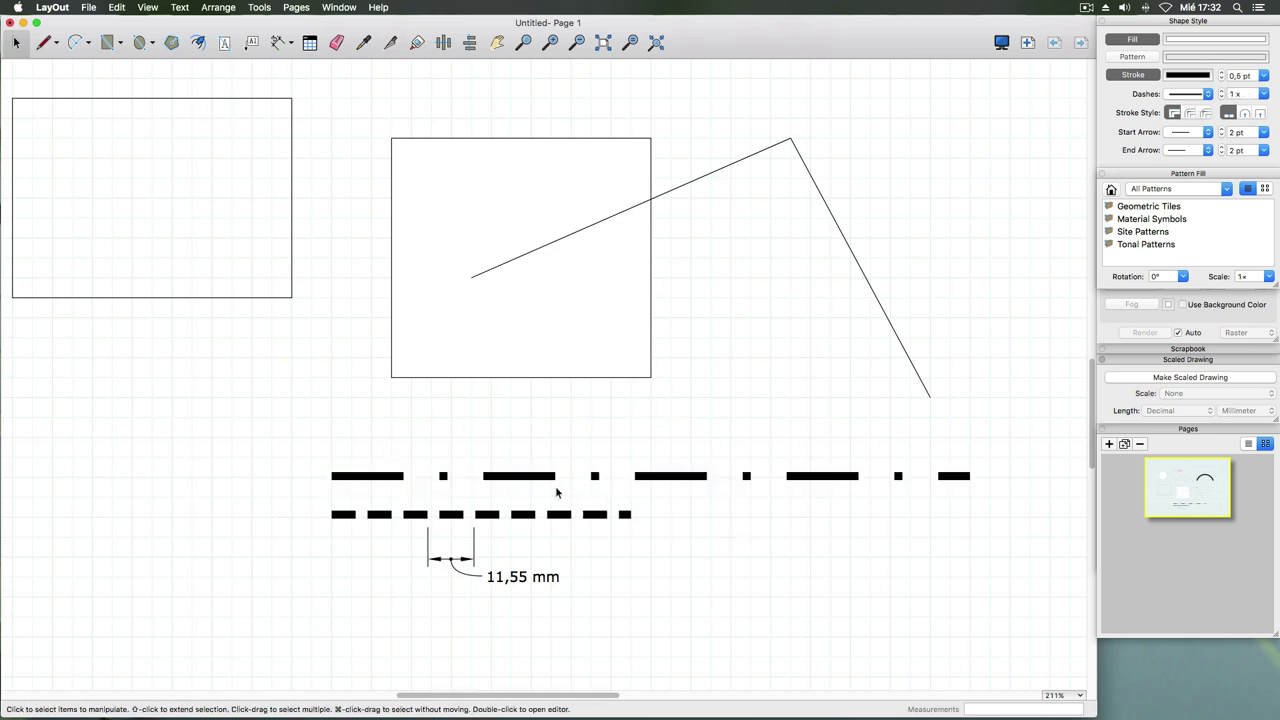
pyautogui.click(392, 475)
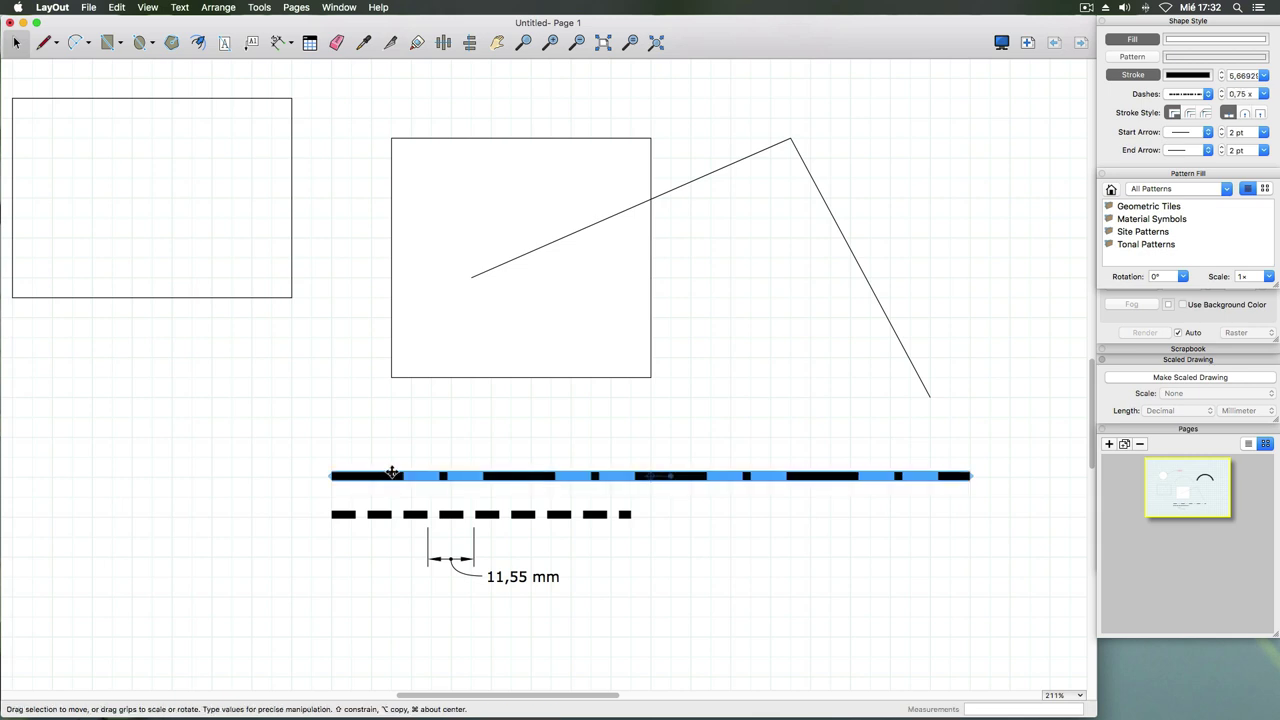
pyautogui.click(458, 516)
pyautogui.click(1206, 94)
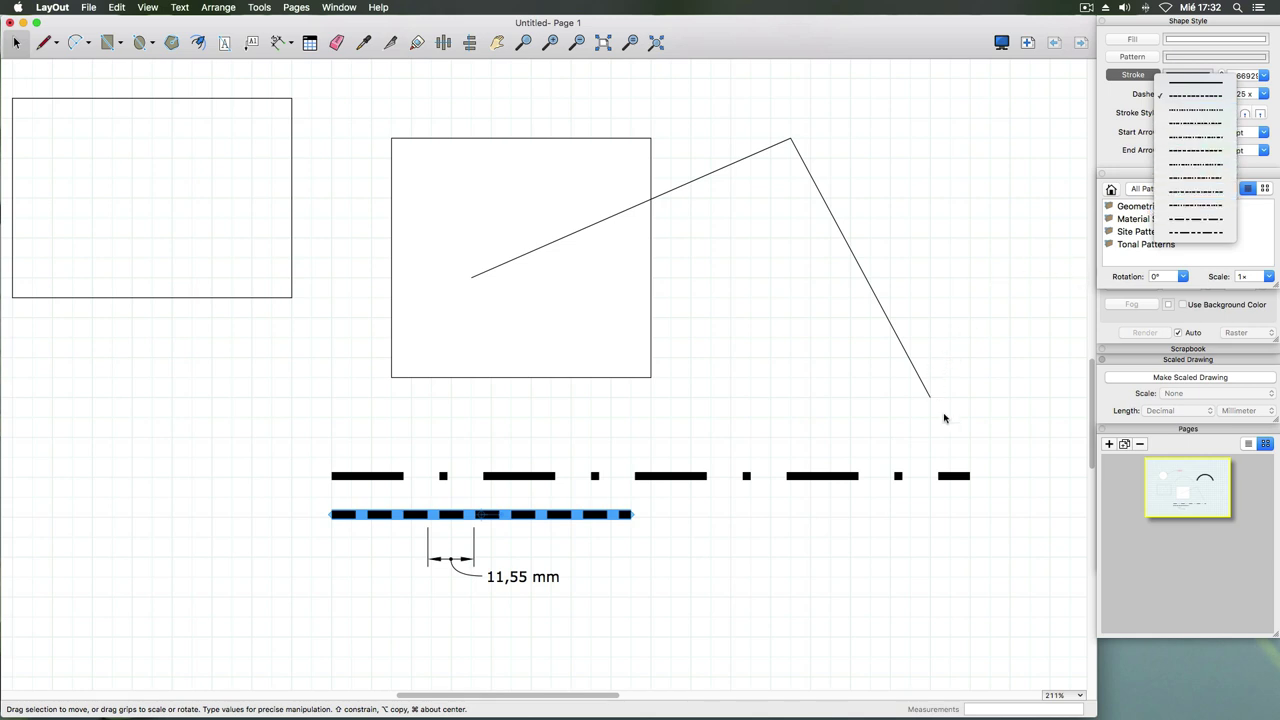
# - Close the lower bar's dash pattern list unchanged and deselect it
pyautogui.click(955, 430)
pyautogui.click(707, 467)
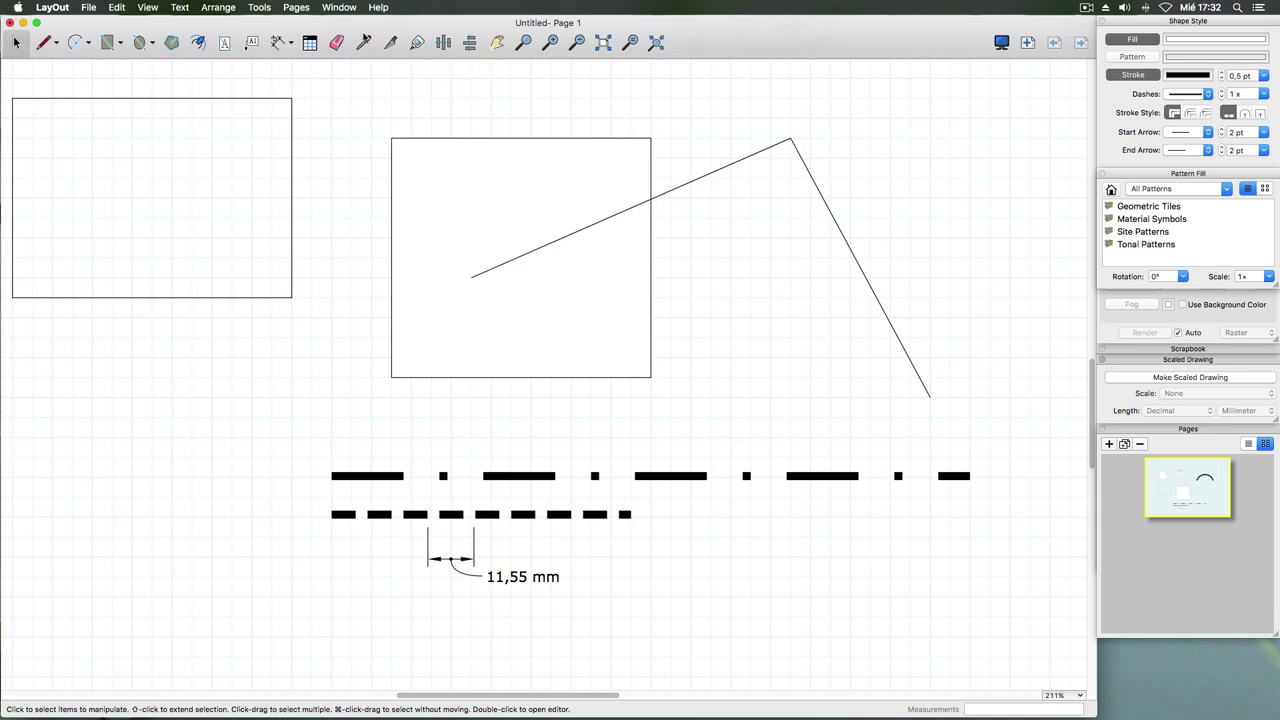
# - Fill the empty square with an olive green crayon colour
pyautogui.click(480, 178)
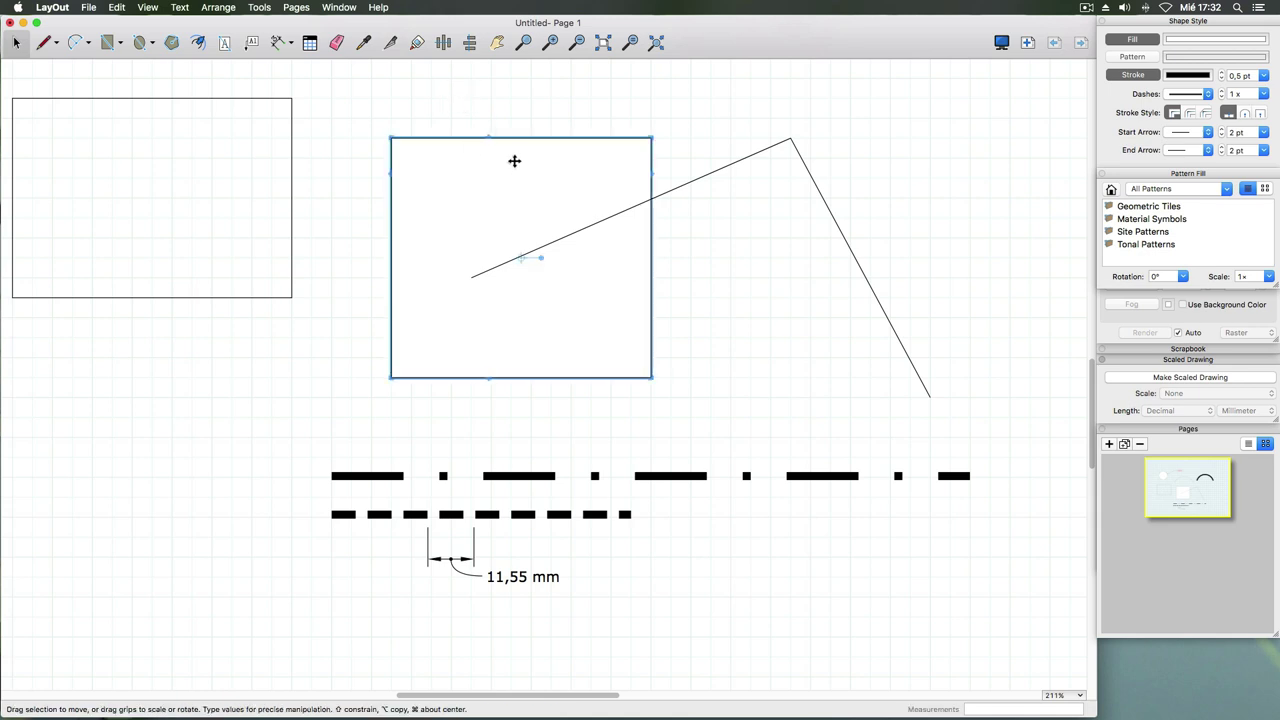
pyautogui.click(1188, 40)
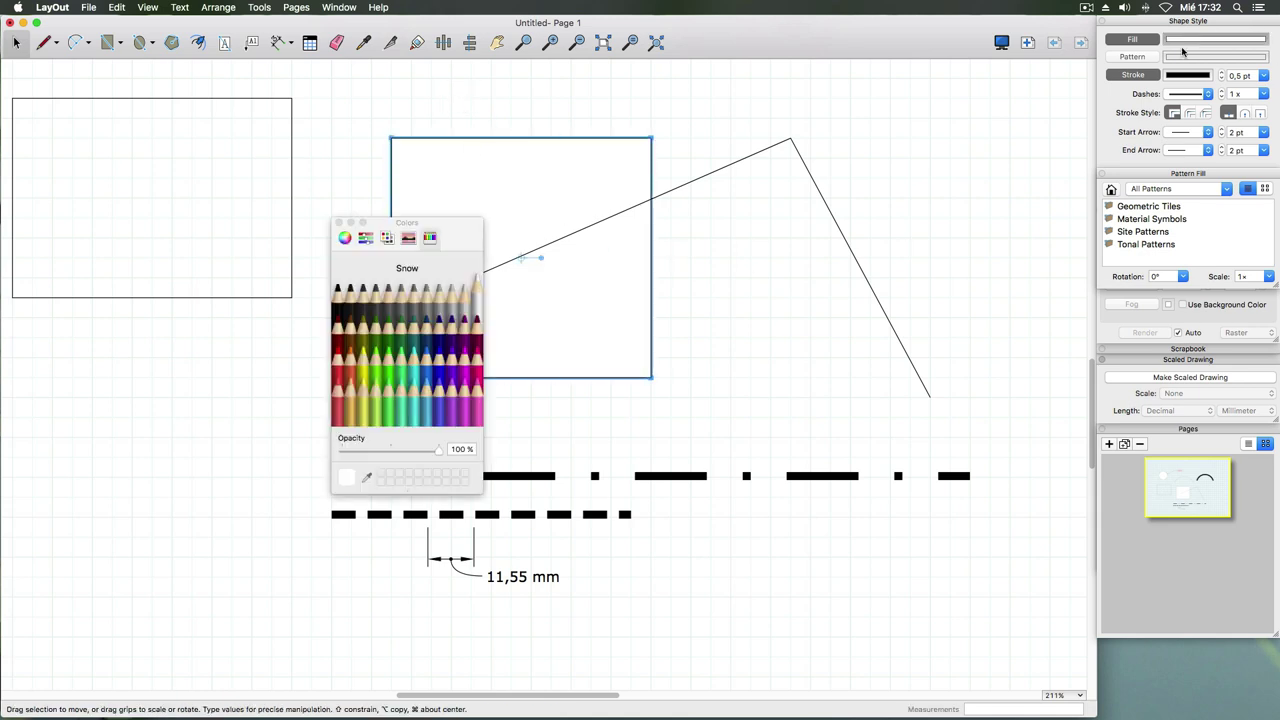
pyautogui.click(362, 320)
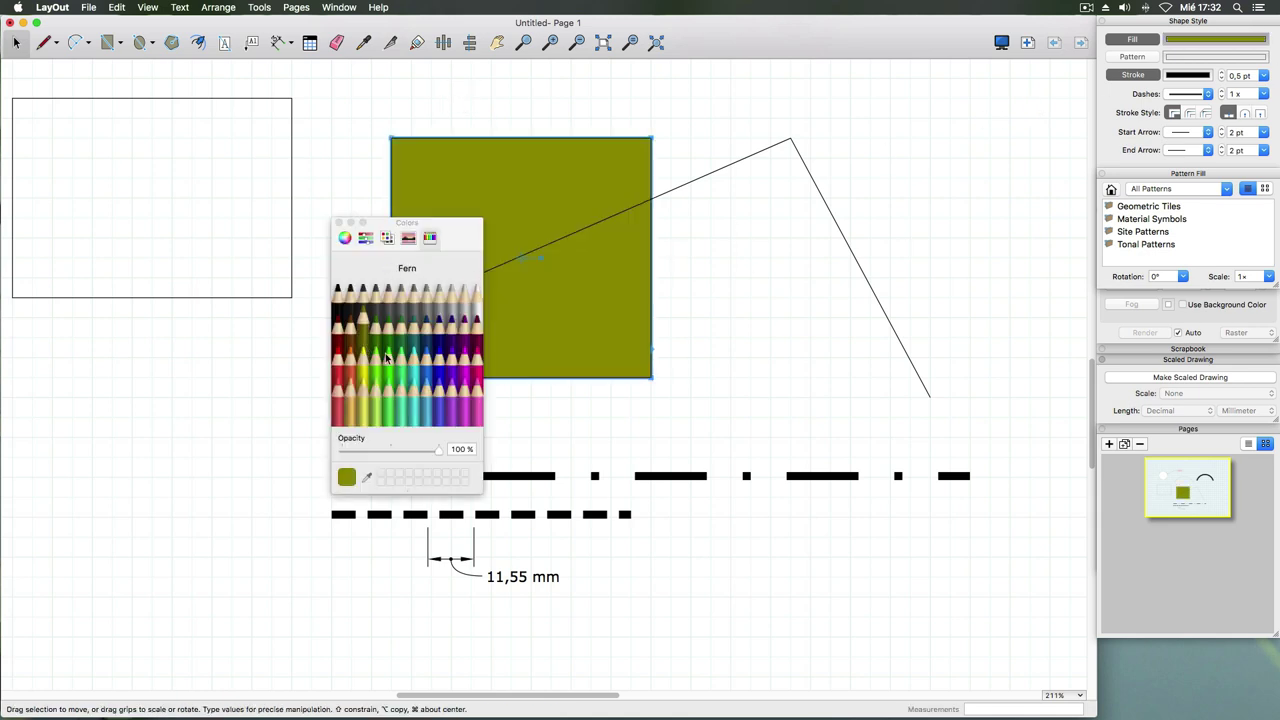
pyautogui.click(339, 222)
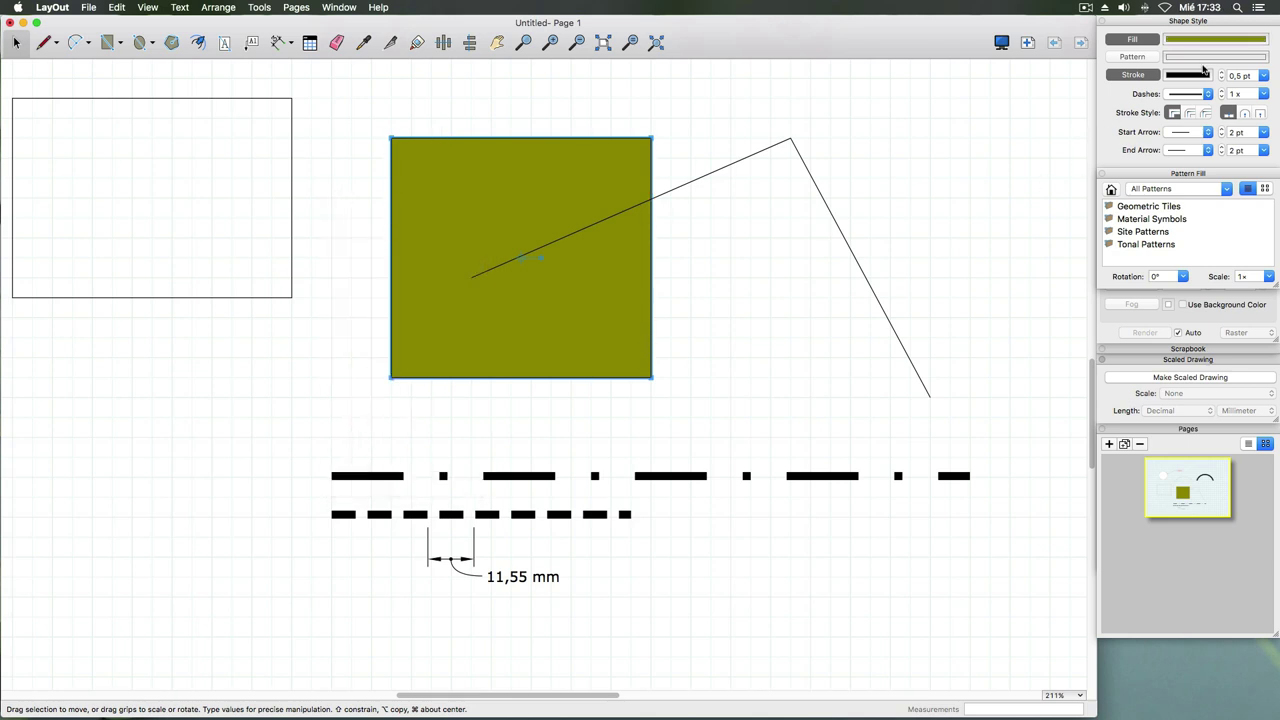
# - Set the square's outline stroke width to 2 pt
pyautogui.click(1264, 76)
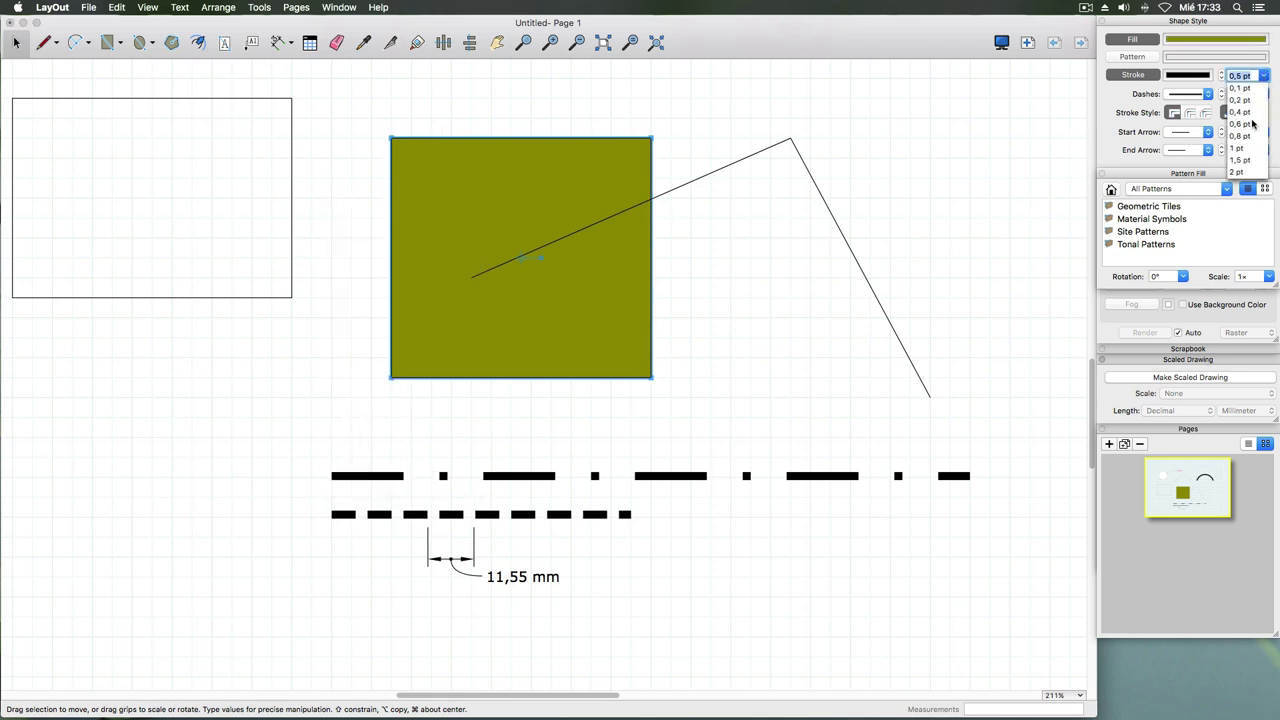
pyautogui.click(1240, 172)
pyautogui.click(710, 121)
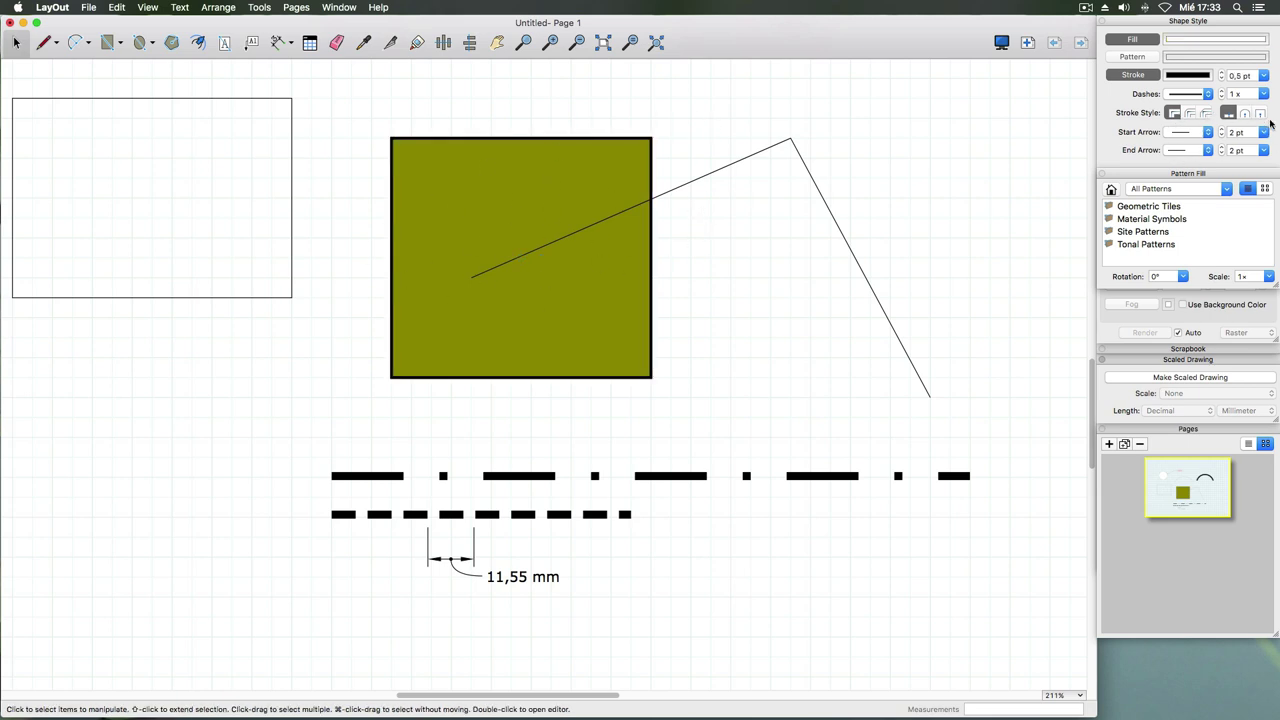
# - Try each of the three stroke corner join styles on the olive square, comparing the corners
pyautogui.click(653, 141)
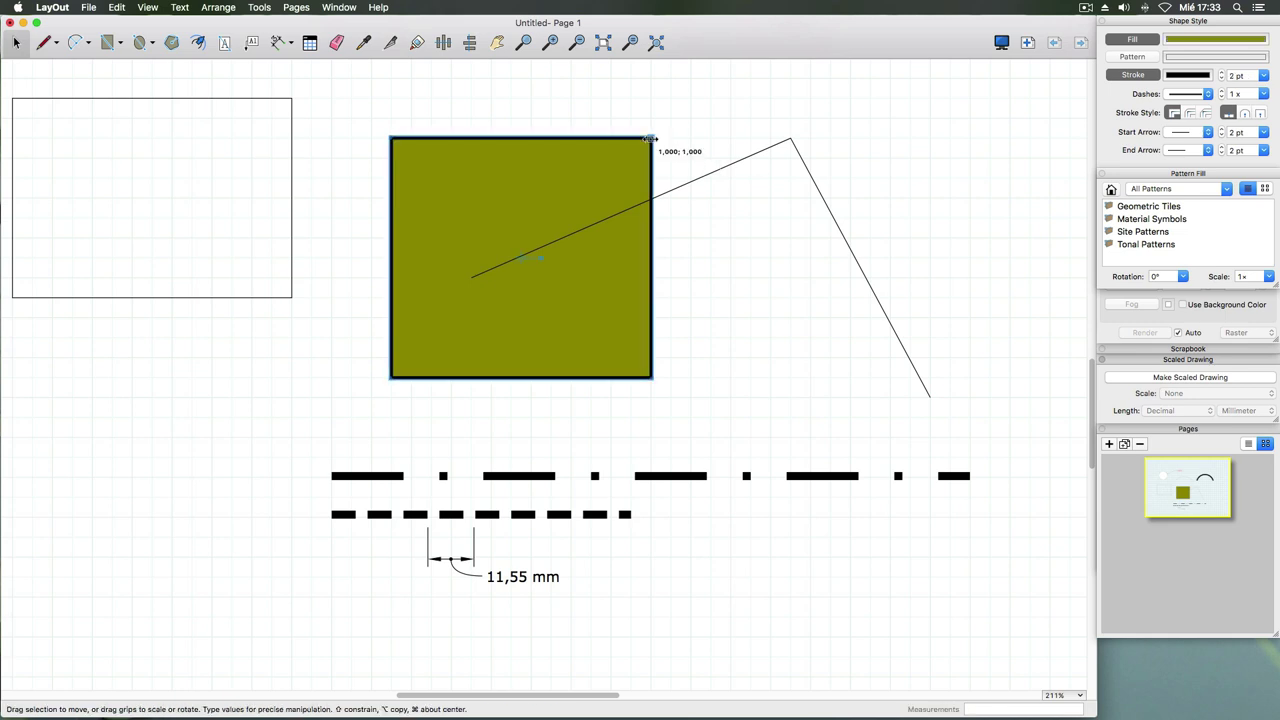
pyautogui.click(1189, 113)
pyautogui.click(990, 166)
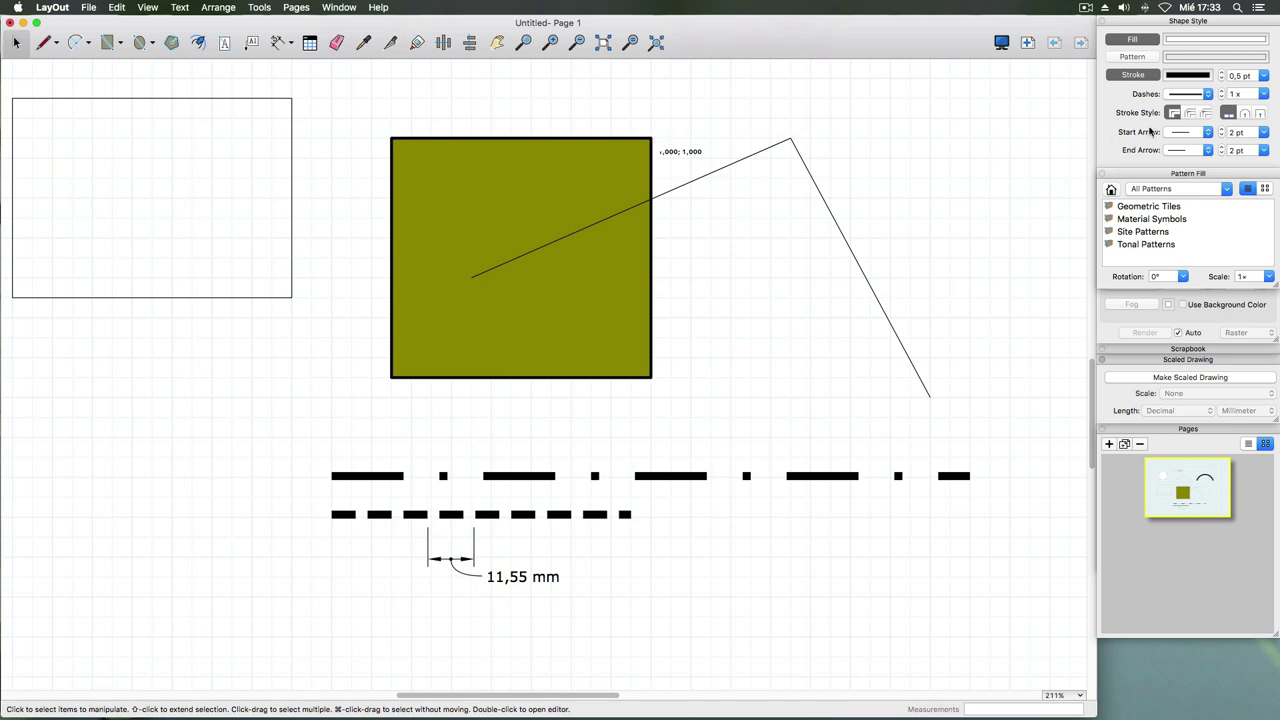
pyautogui.click(648, 163)
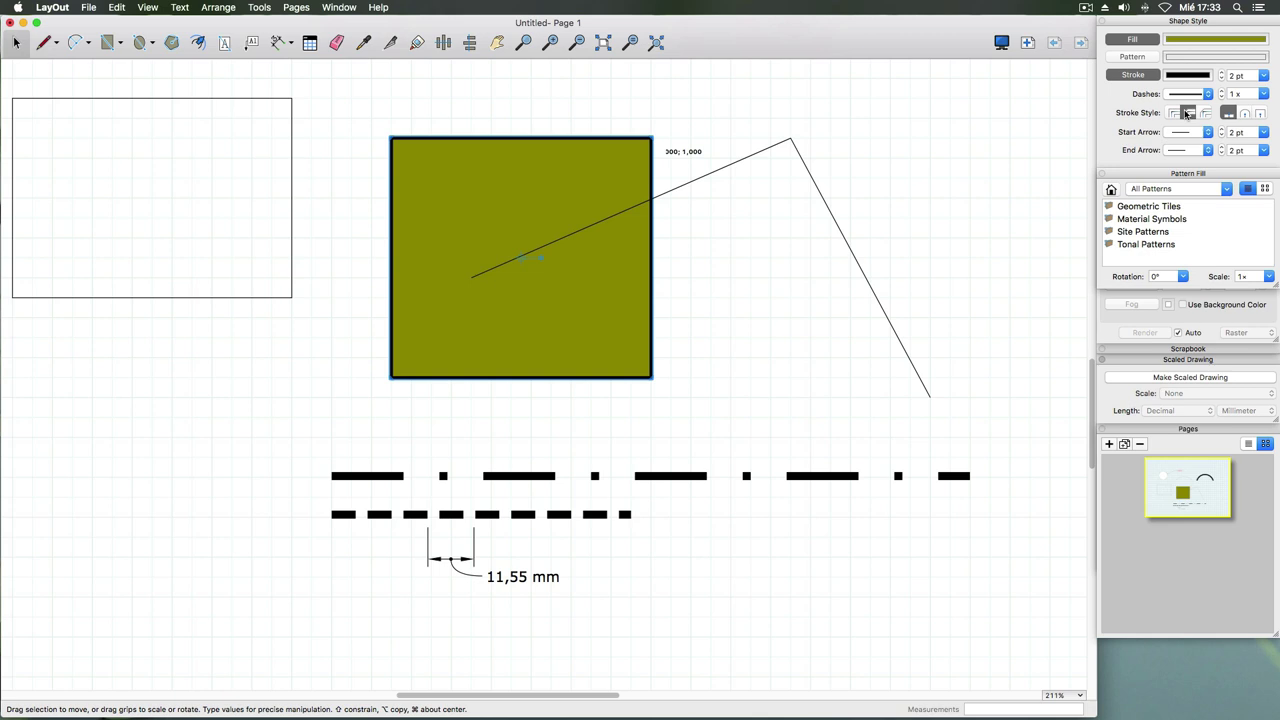
pyautogui.click(858, 187)
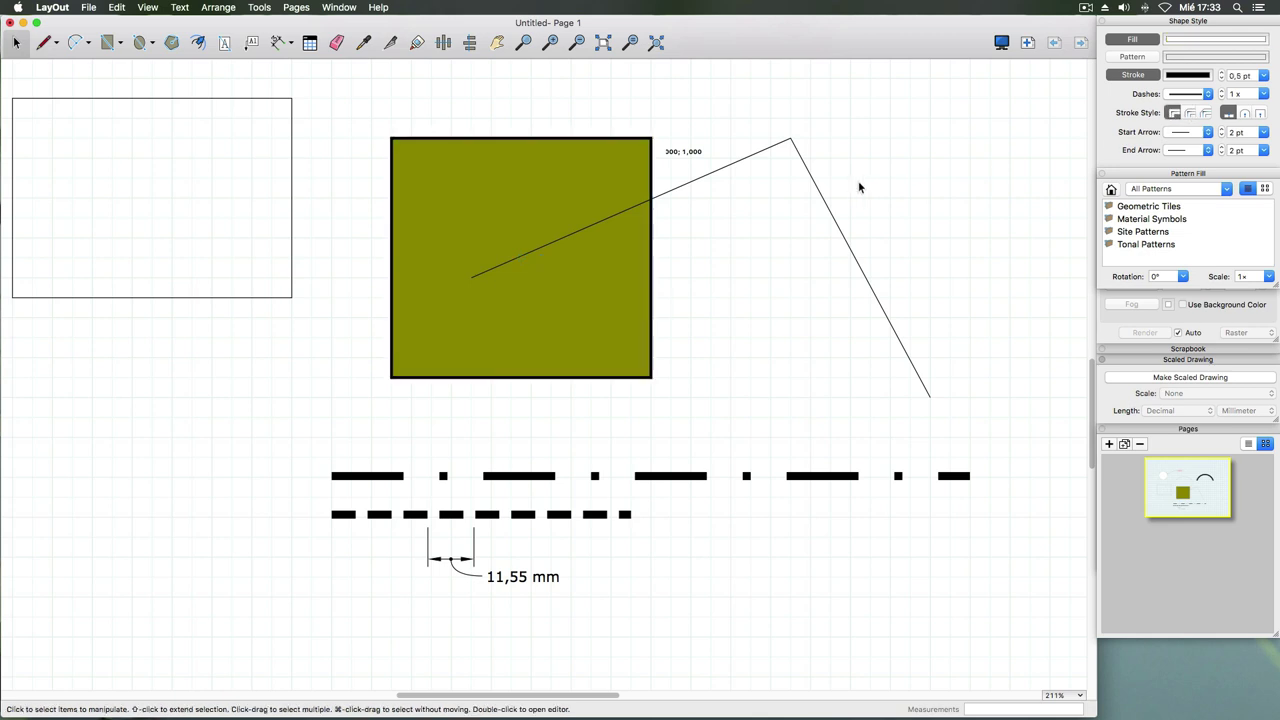
pyautogui.click(651, 153)
pyautogui.click(1189, 114)
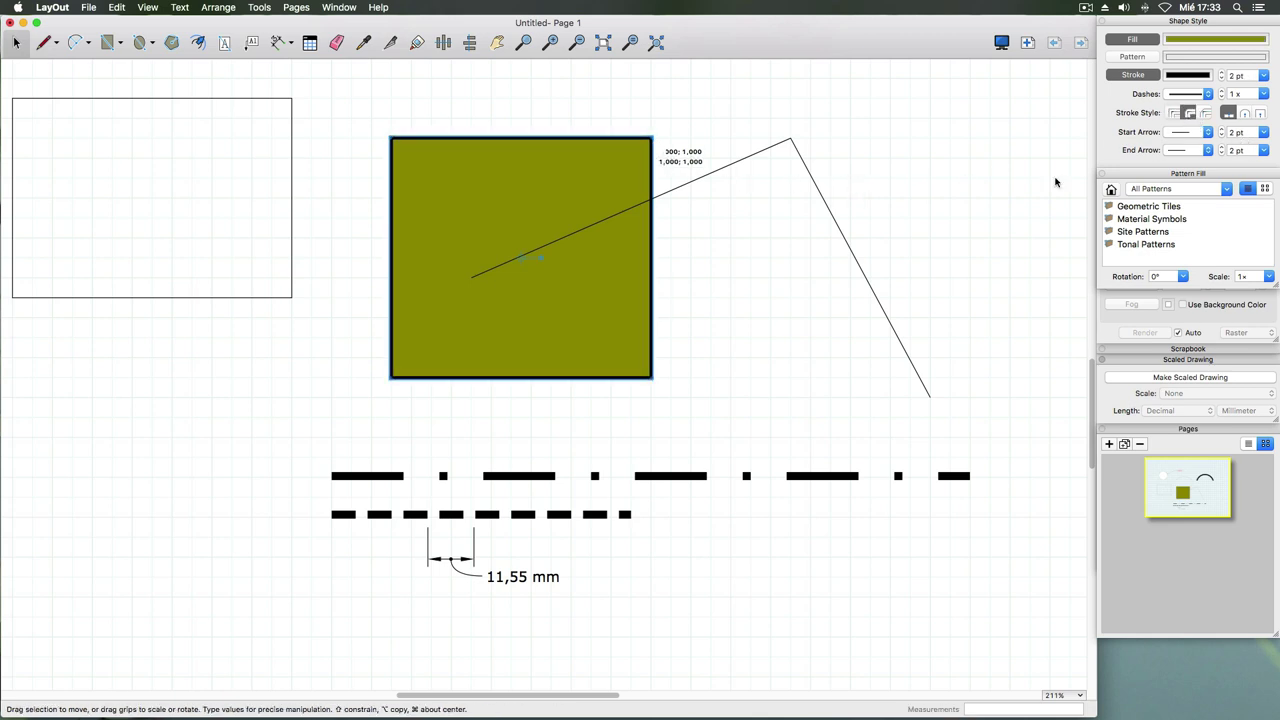
pyautogui.click(739, 216)
pyautogui.click(653, 146)
pyautogui.click(1203, 113)
pyautogui.click(773, 222)
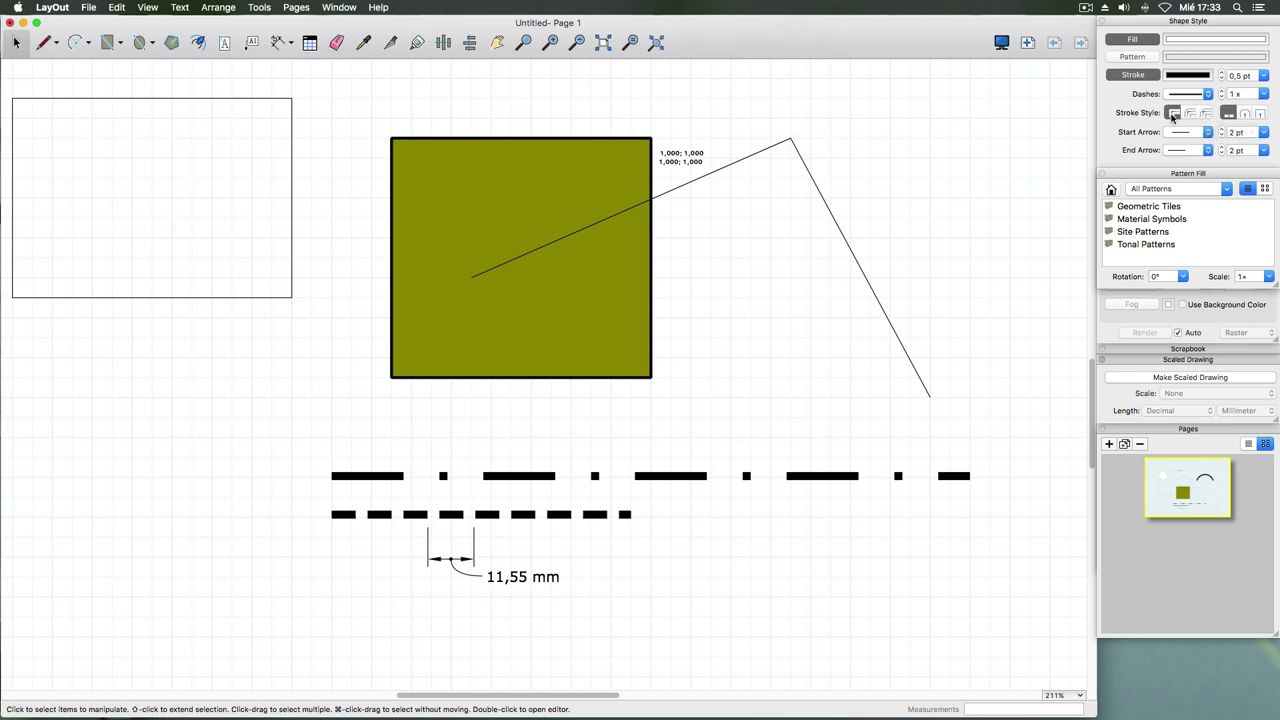
# - Give the olive square a thick 28,346 pt outline
pyautogui.click(628, 145)
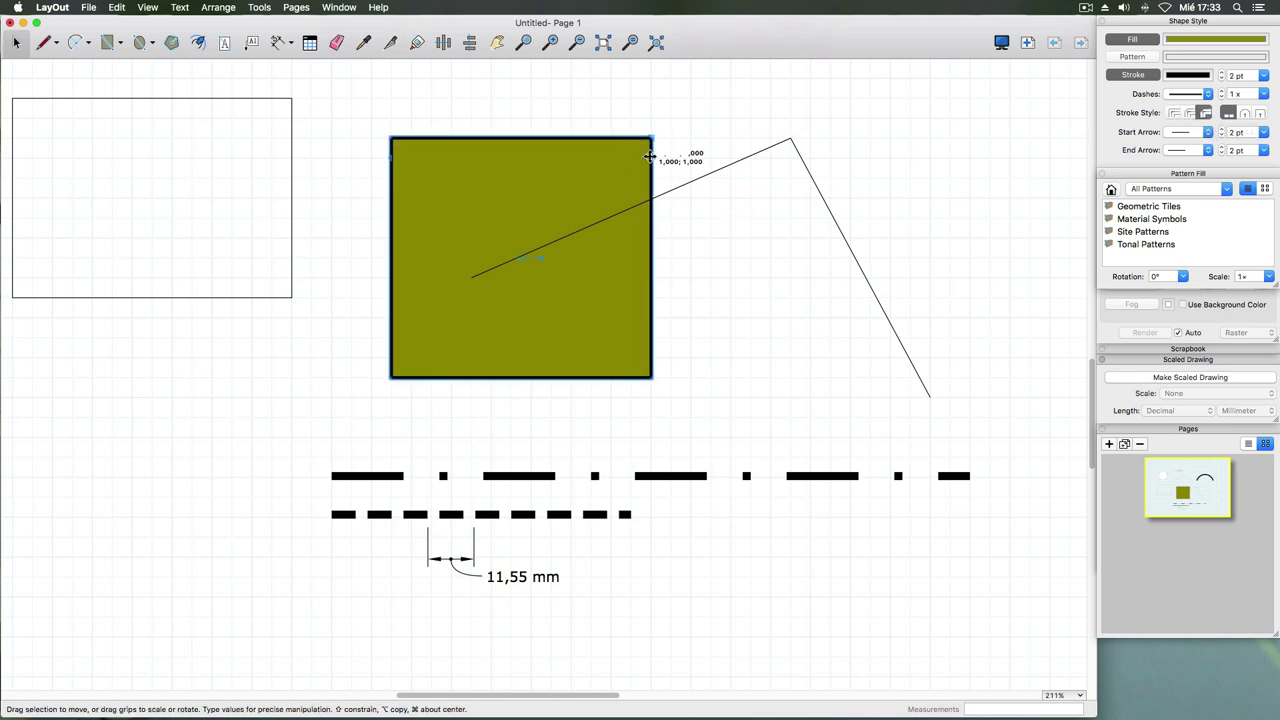
pyautogui.click(1238, 76)
pyautogui.write('19')
pyautogui.press('Return')
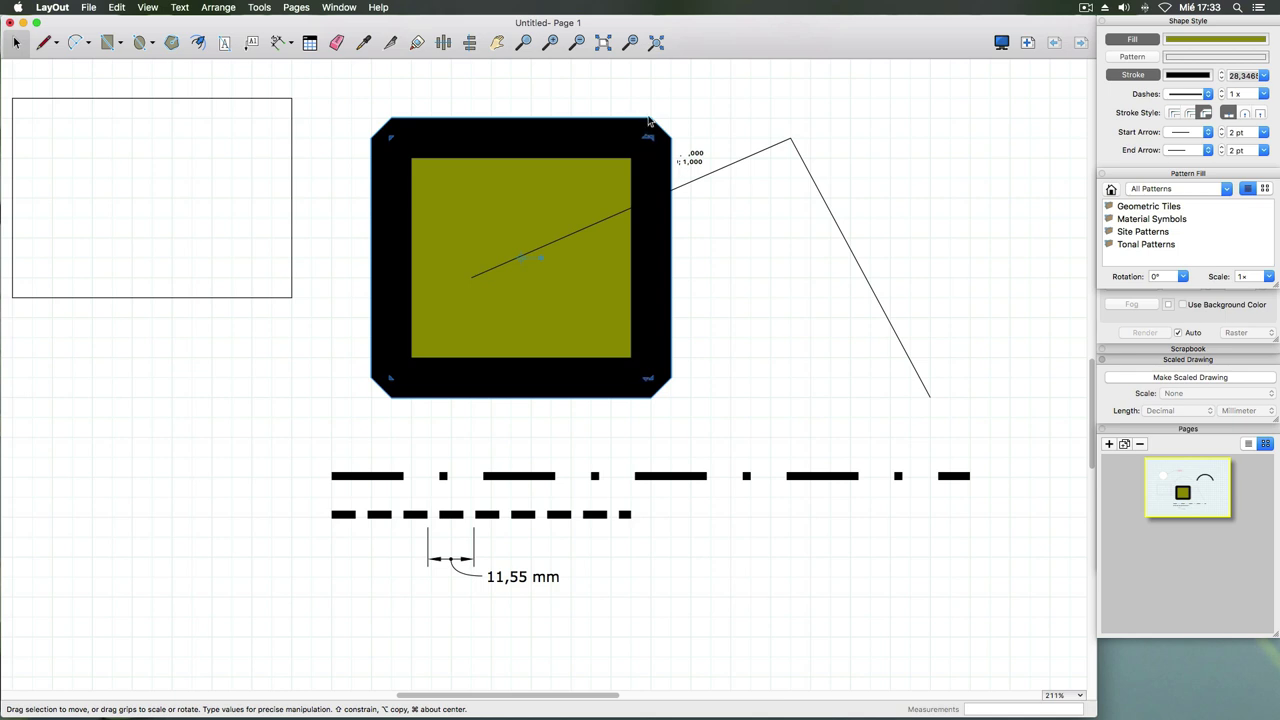
# - Compare the round, sharp and bevel corner joins and settle on rounded corners
pyautogui.click(1188, 113)
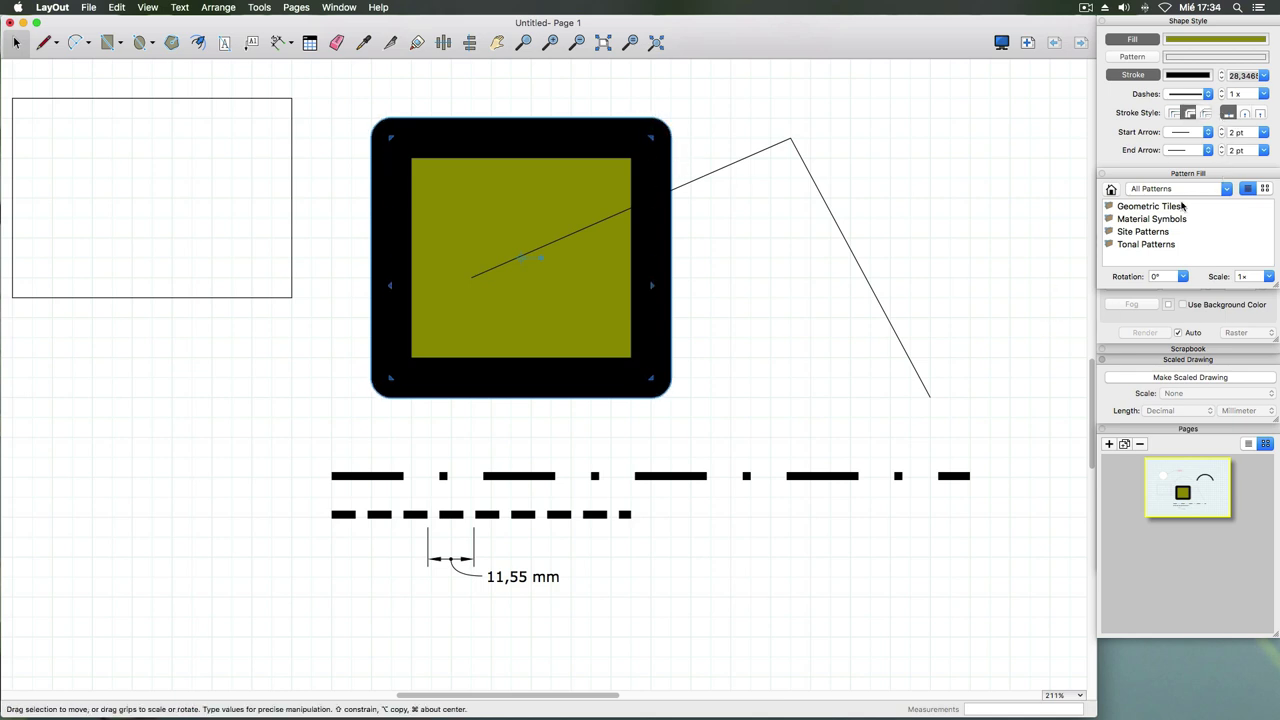
pyautogui.click(1174, 113)
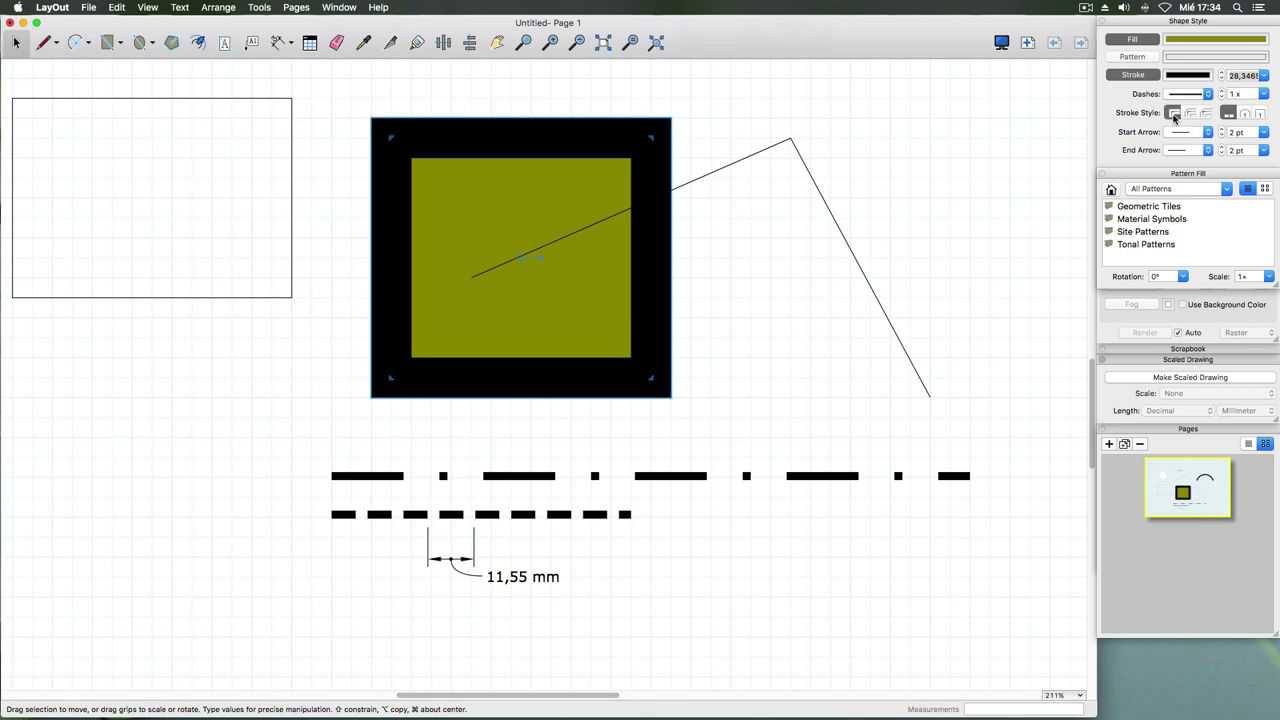
pyautogui.click(1190, 114)
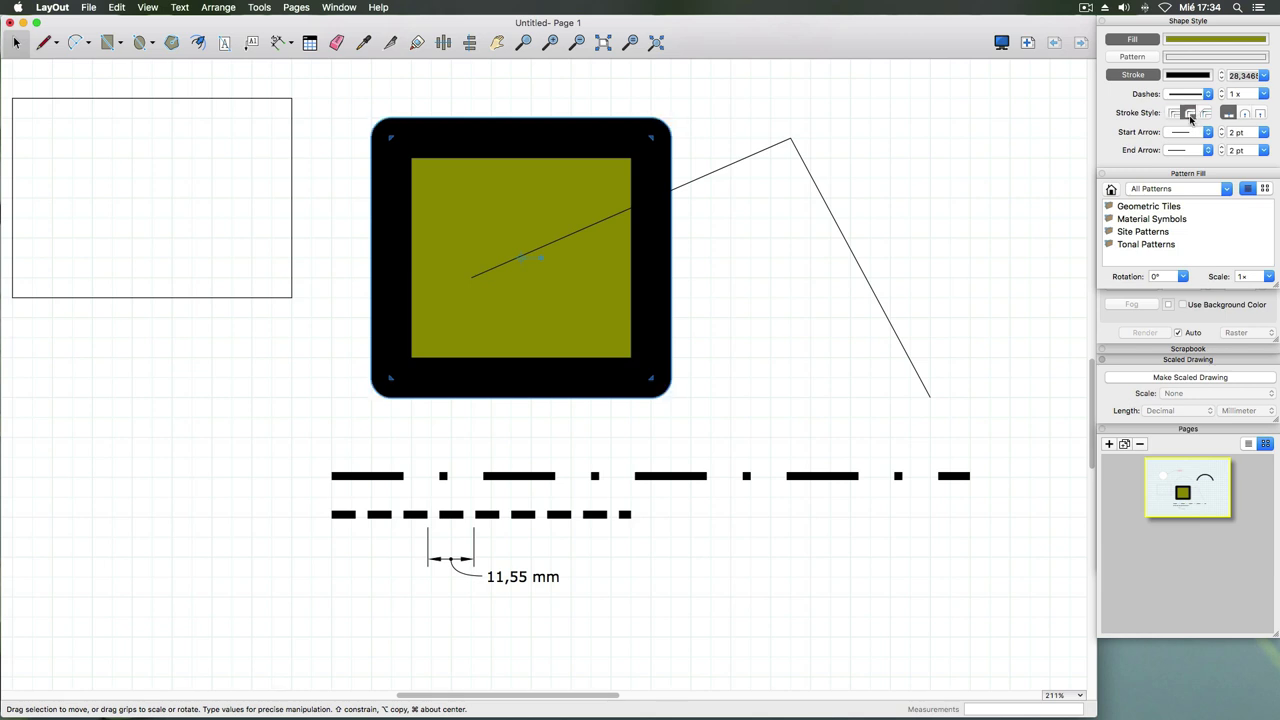
pyautogui.click(1205, 116)
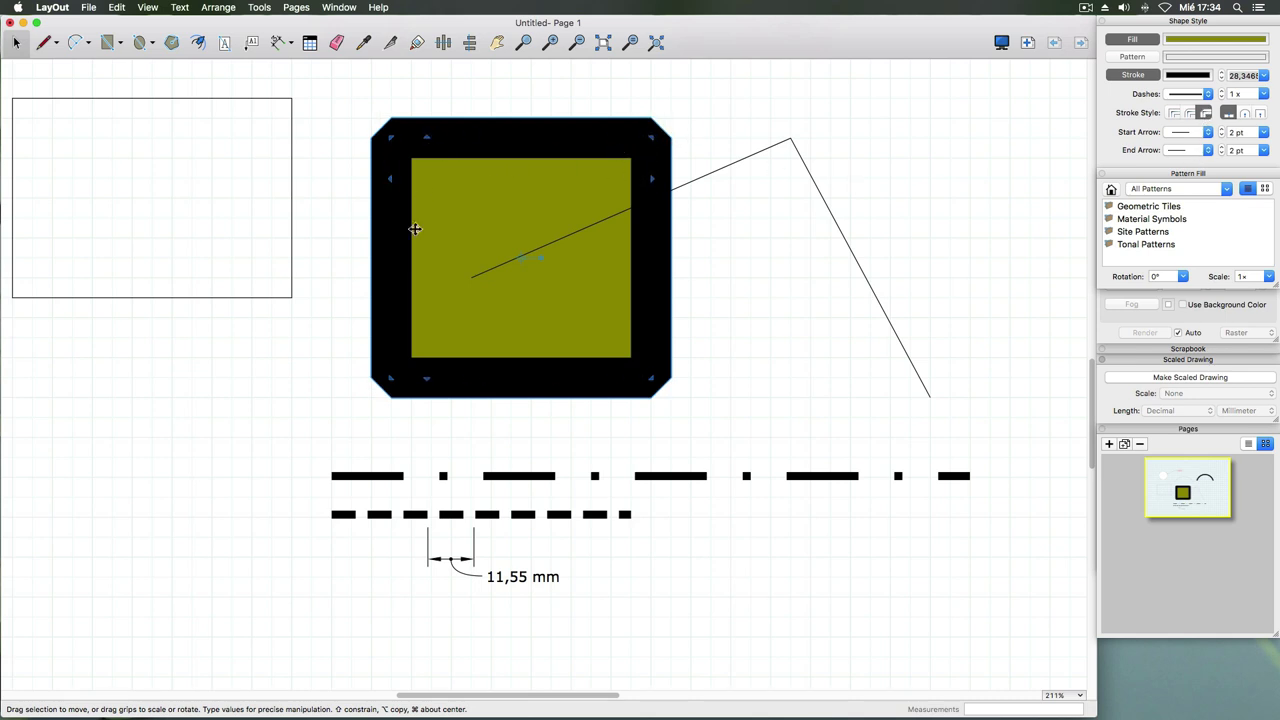
pyautogui.click(1173, 113)
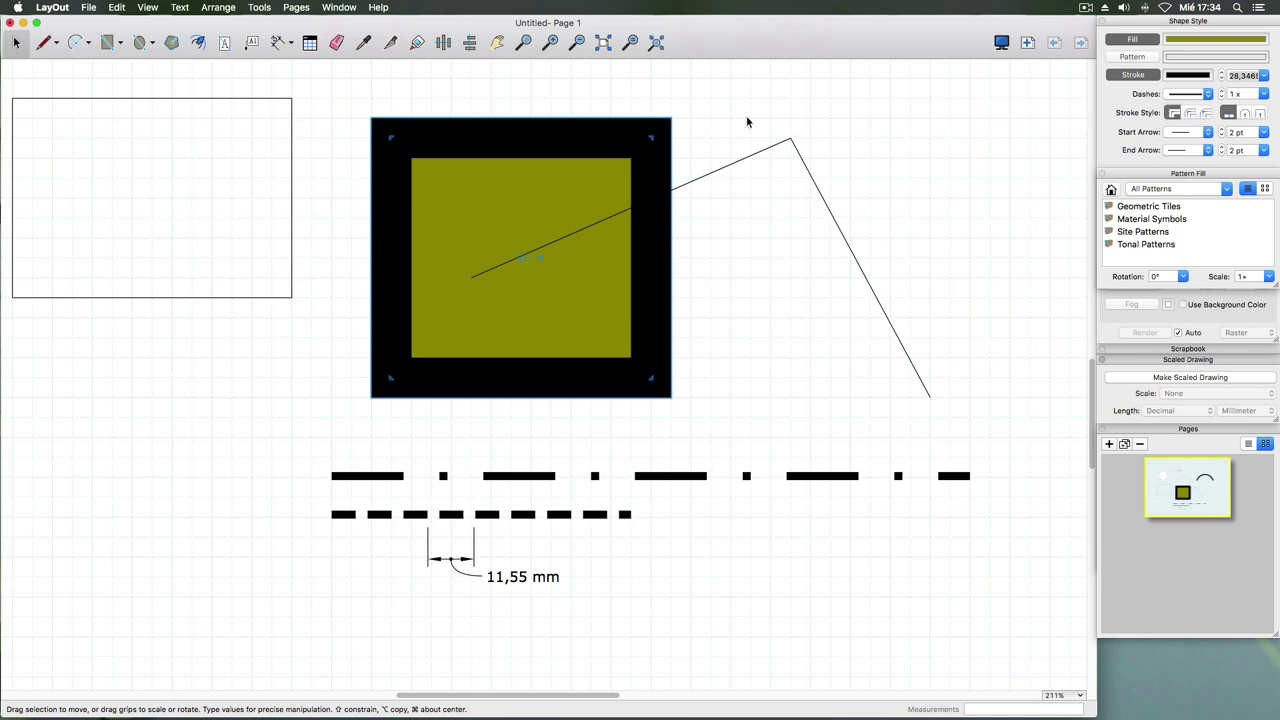
pyautogui.click(1188, 113)
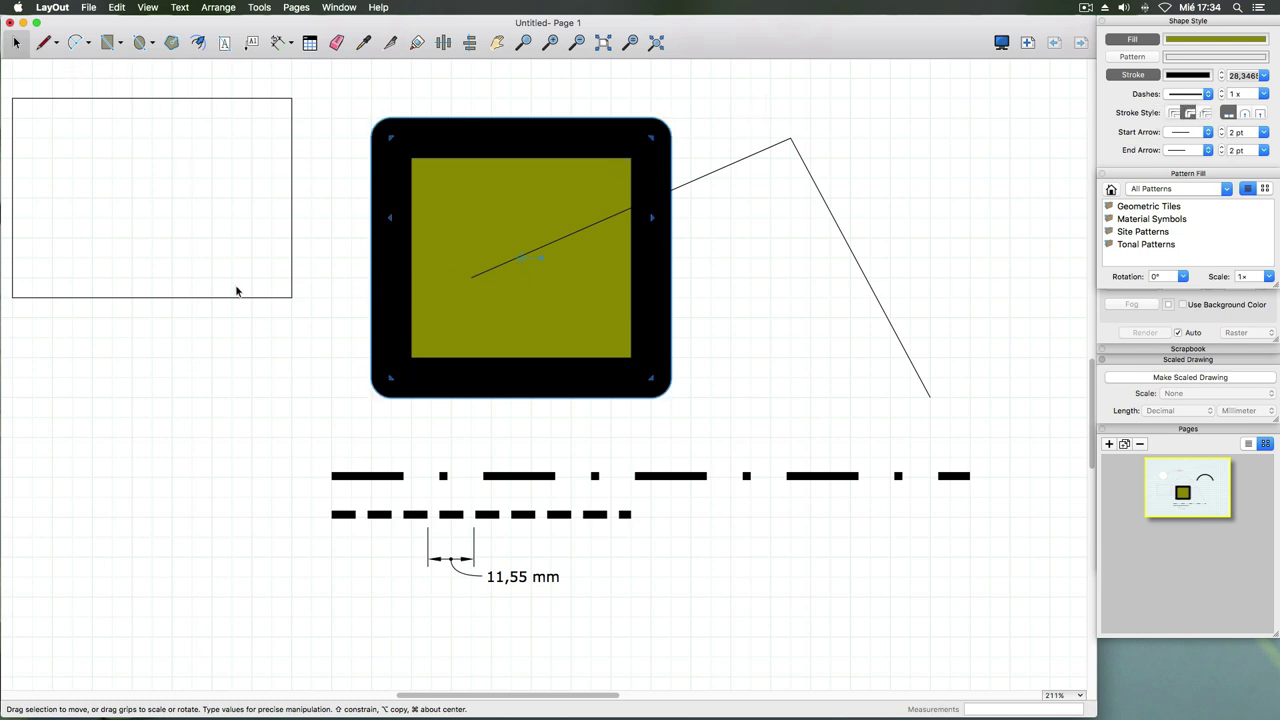
pyautogui.click(268, 344)
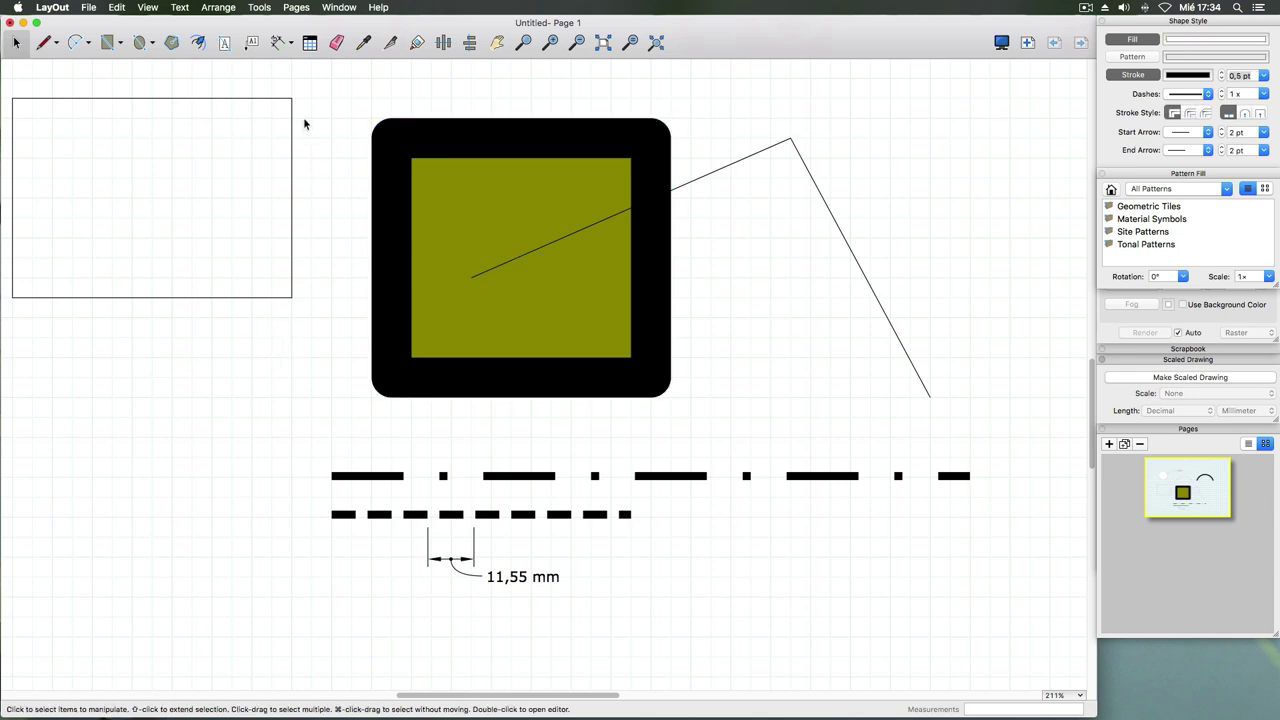
# - Pan and zoom out to bring the circle and its 'circulo' label into view
pyautogui.click(497, 42)
pyautogui.moveTo(379, 244); pyautogui.dragTo(581, 335)
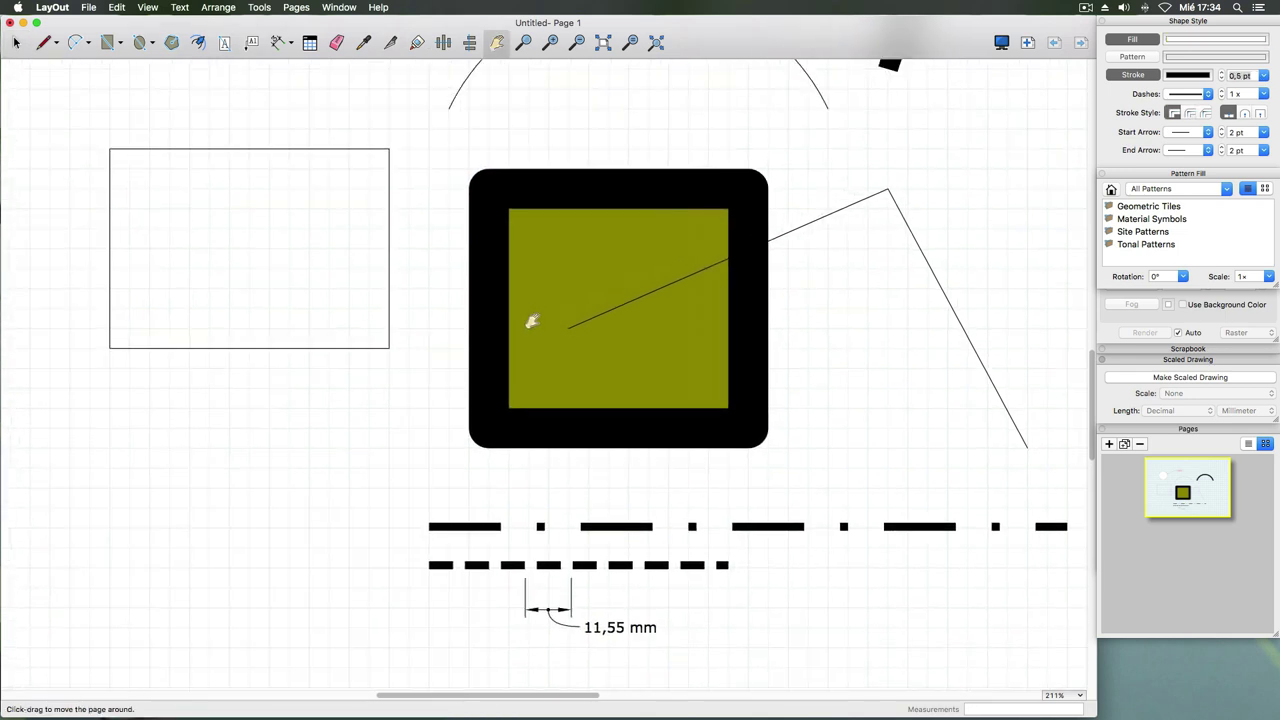
pyautogui.click(17, 45)
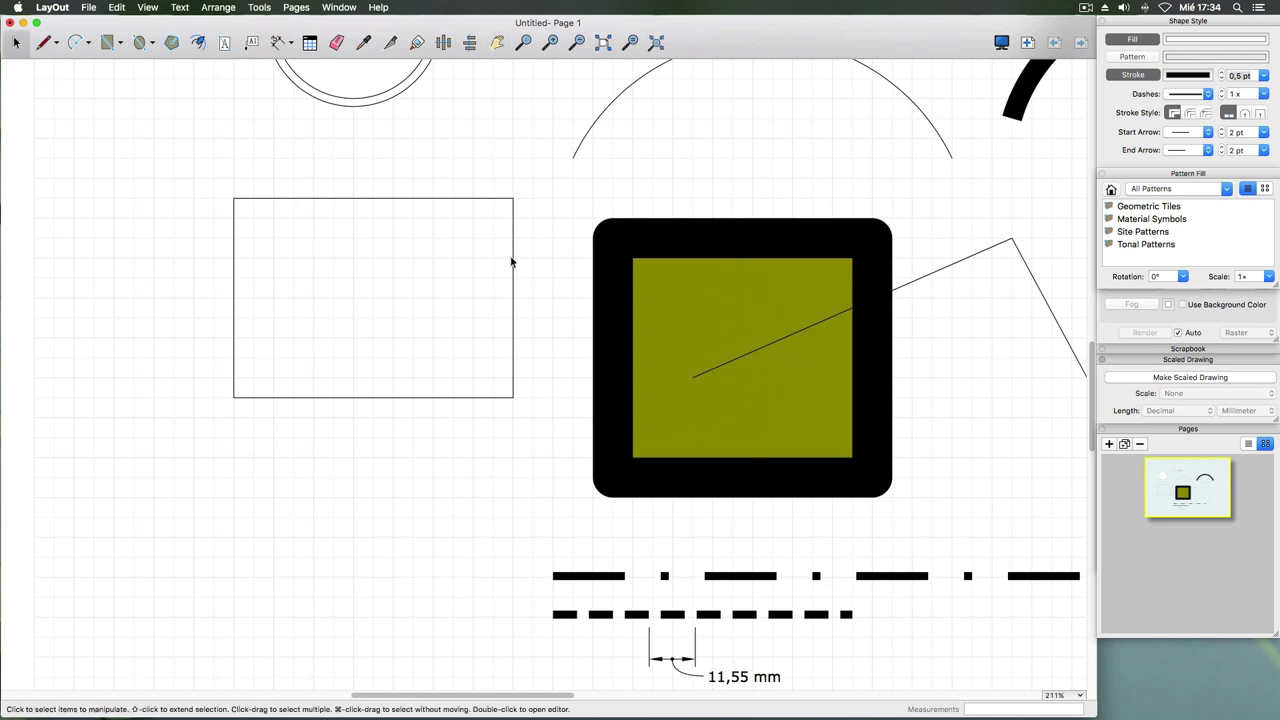
pyautogui.click(615, 250)
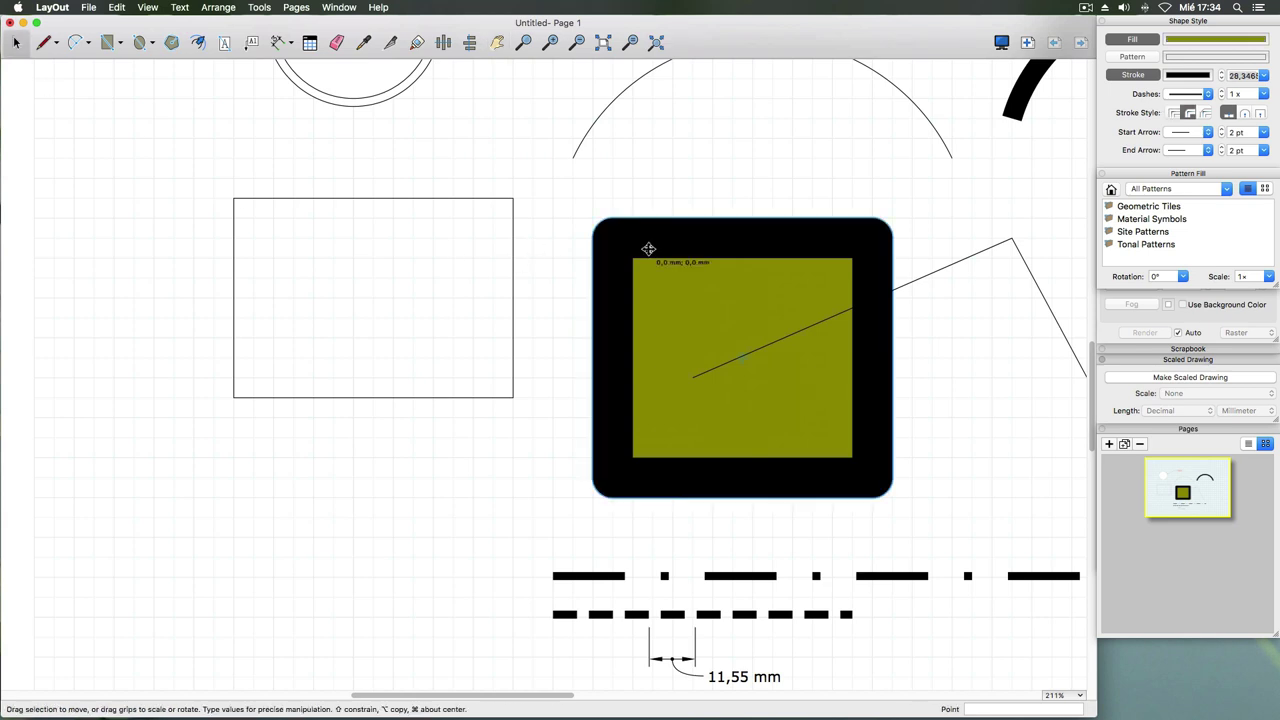
pyautogui.click(443, 152)
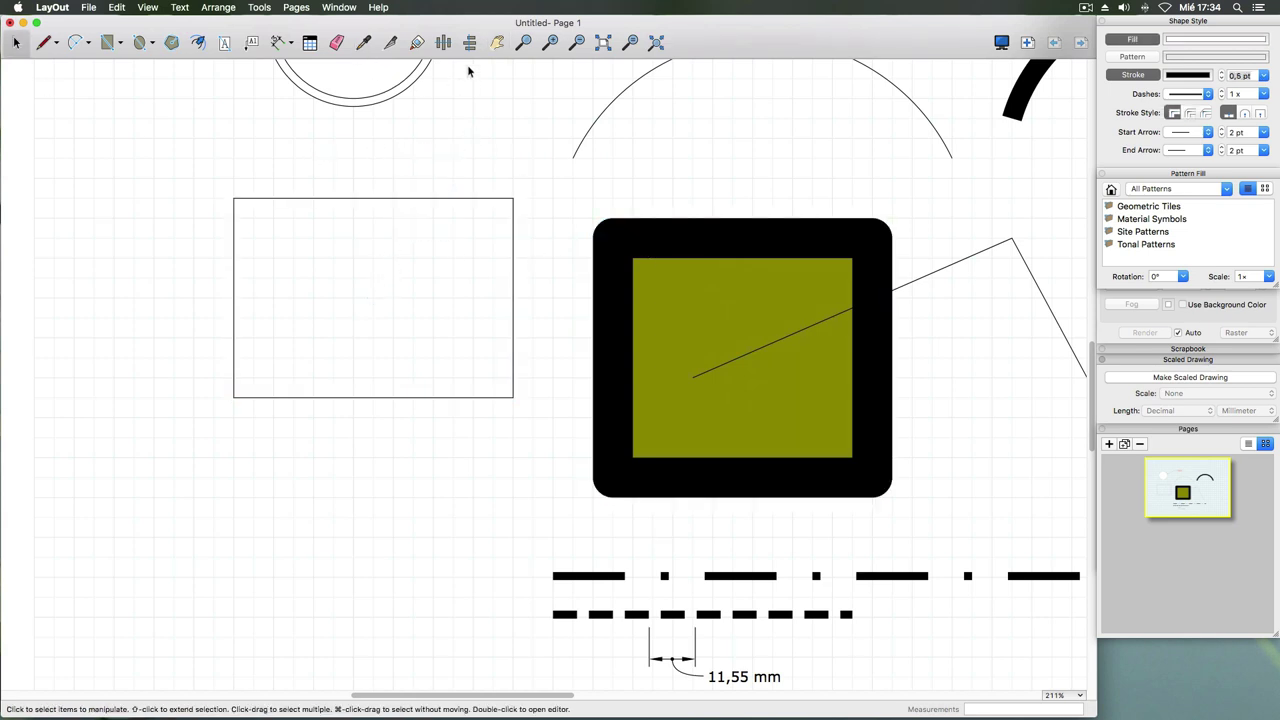
pyautogui.click(497, 45)
pyautogui.moveTo(511, 151); pyautogui.dragTo(463, 317)
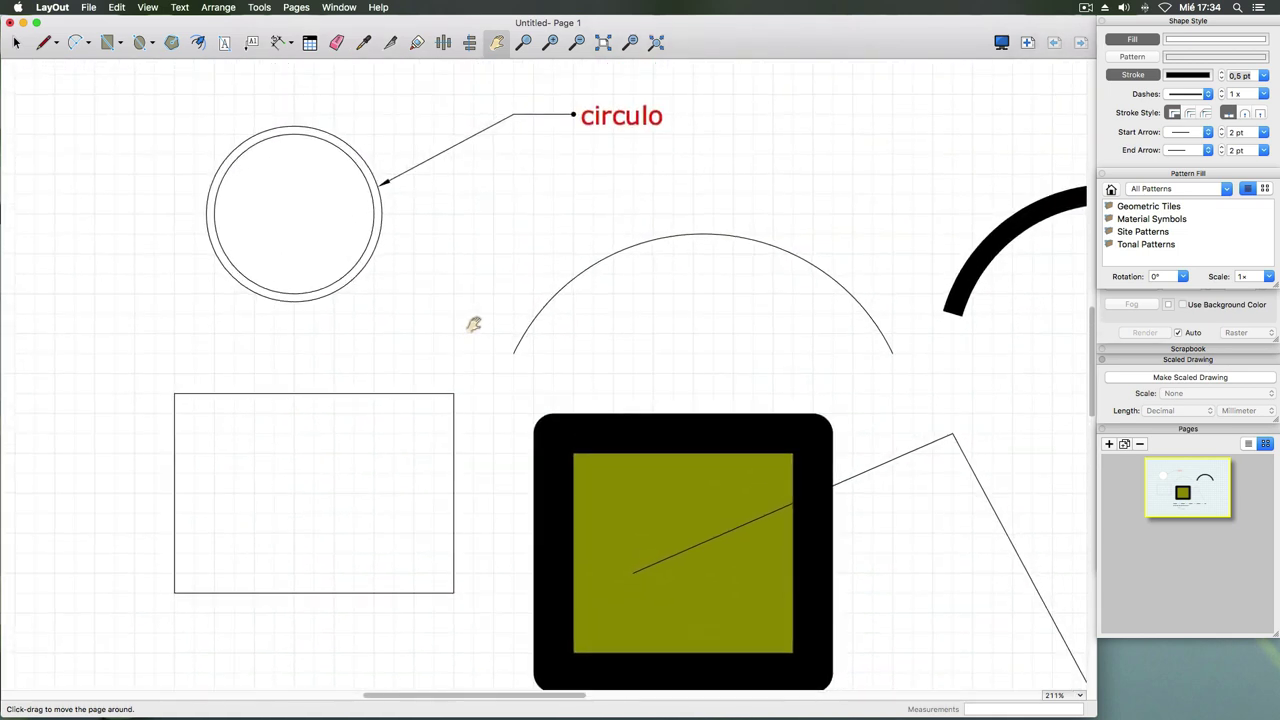
pyautogui.scroll(-2, 473, 324)
pyautogui.scroll(-2, 473, 324)
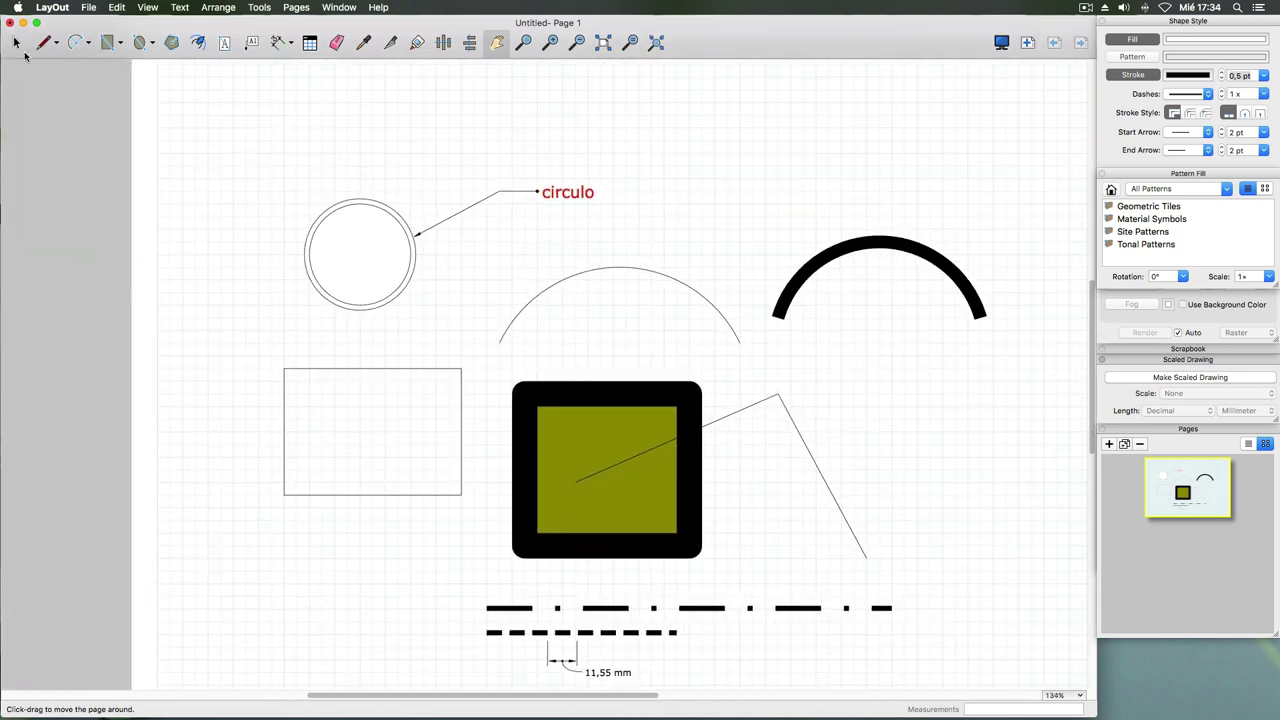
pyautogui.click(22, 50)
pyautogui.click(378, 242)
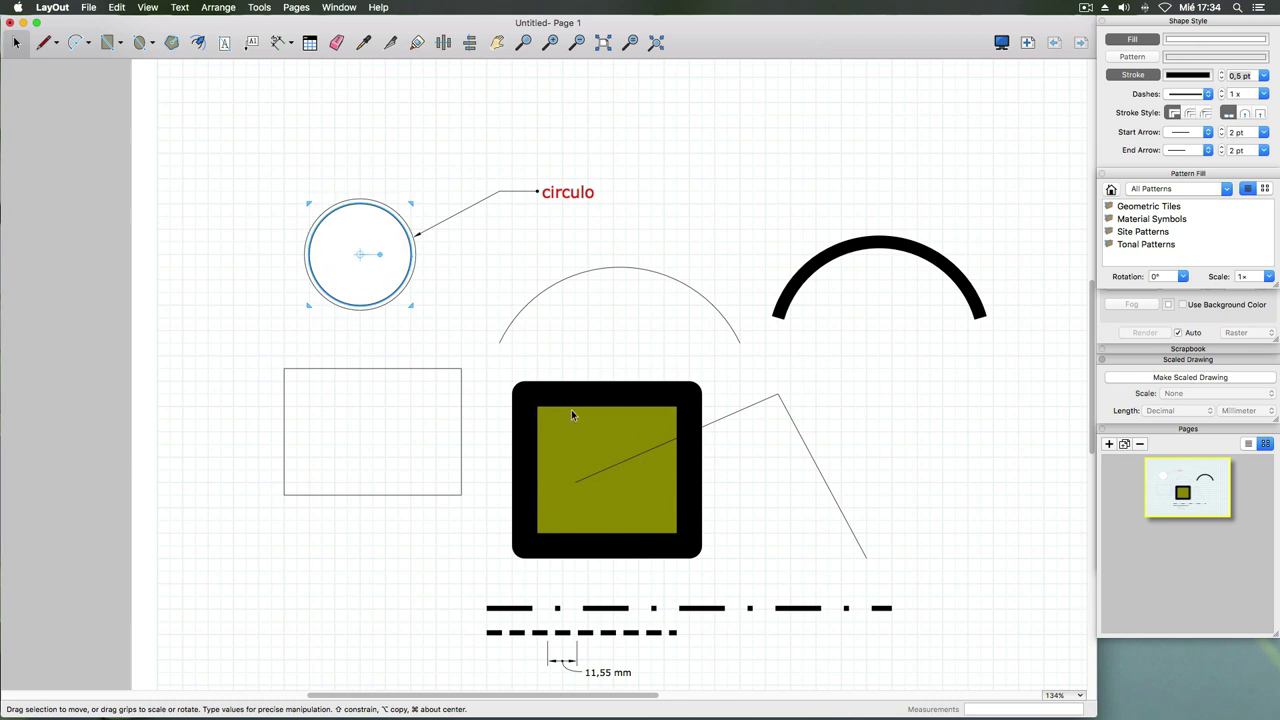
pyautogui.click(492, 294)
pyautogui.click(399, 232)
# - Copy the olive square's style onto the circle with the Style tool
pyautogui.click(364, 44)
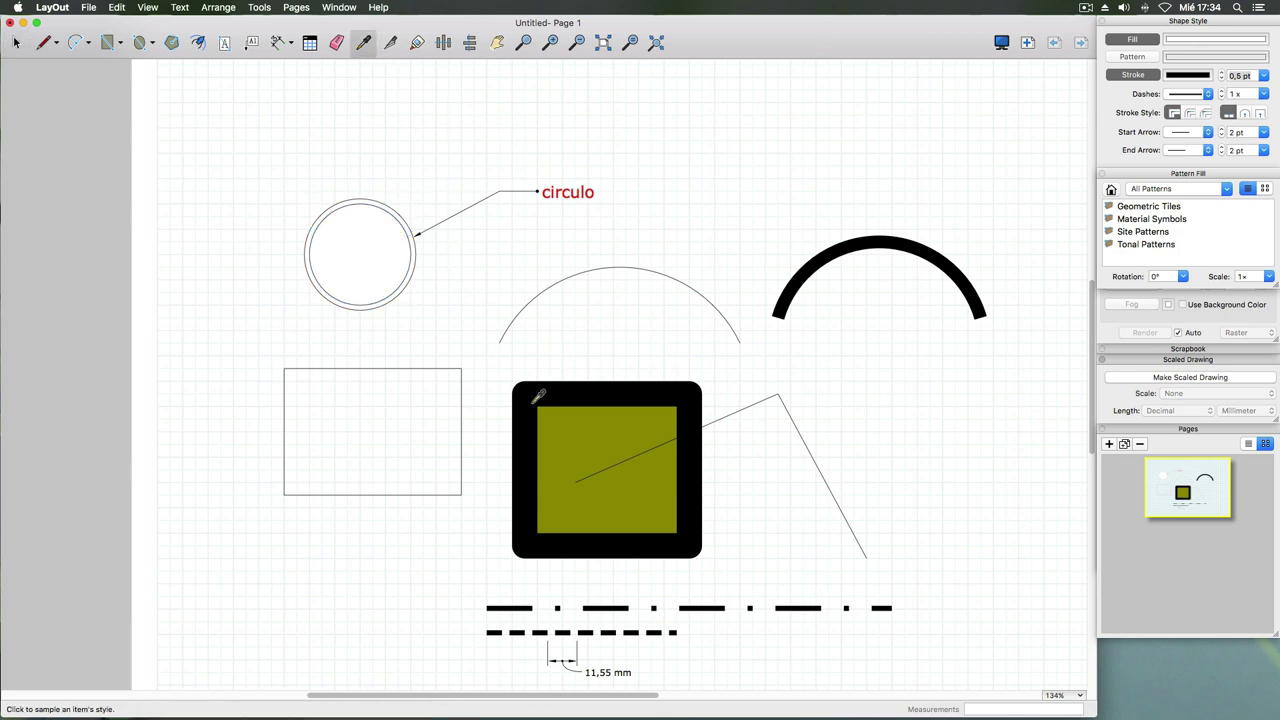
pyautogui.click(562, 414)
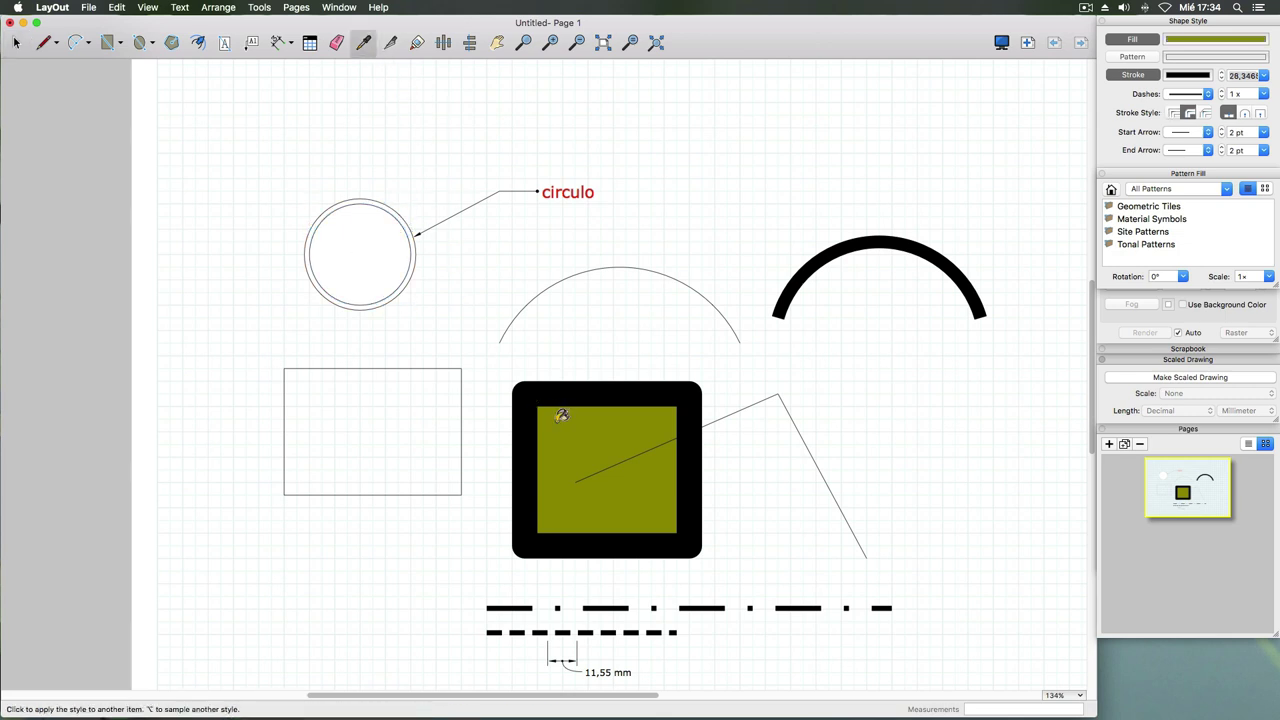
pyautogui.click(414, 258)
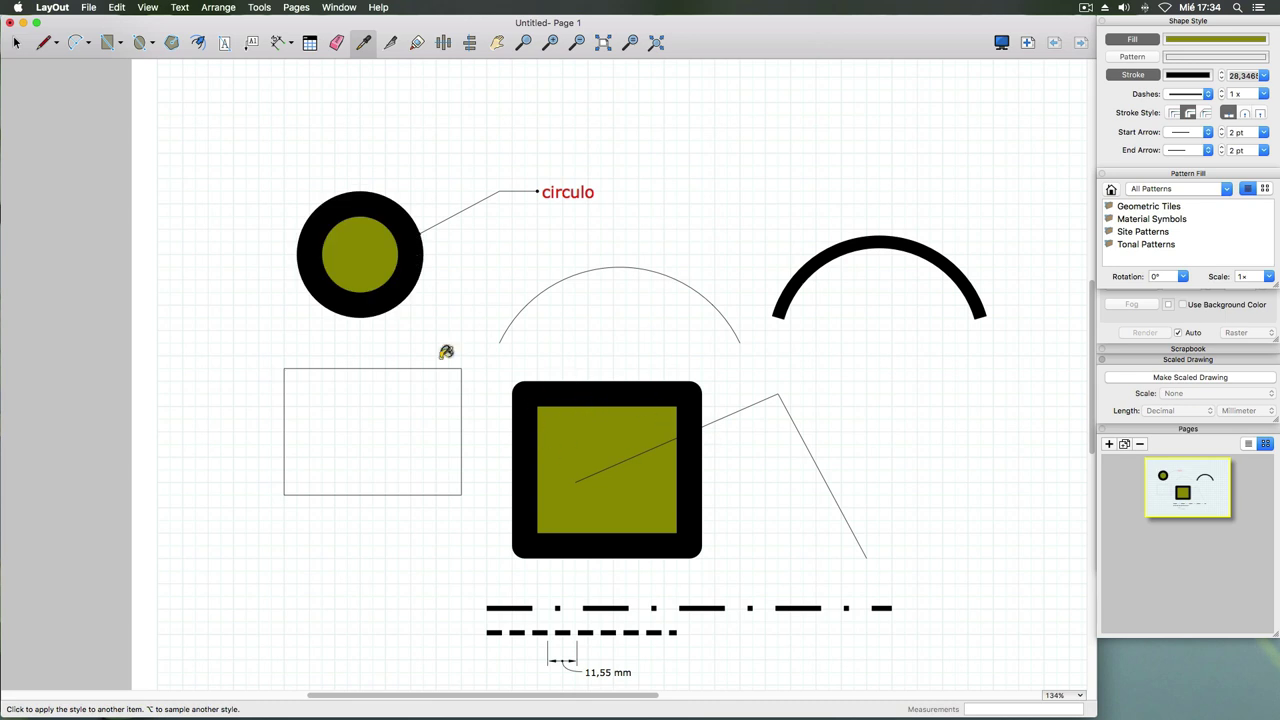
pyautogui.click(15, 42)
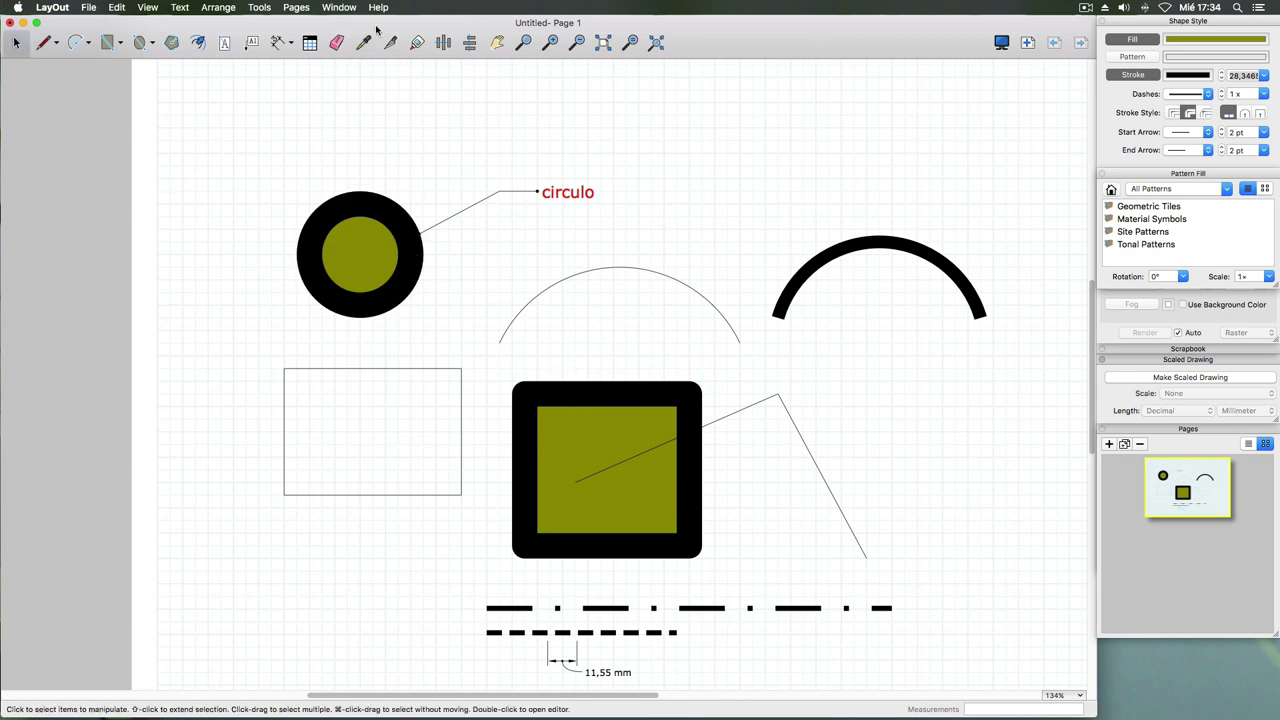
# - Give the thin arc a dashed stroke
pyautogui.click(523, 306)
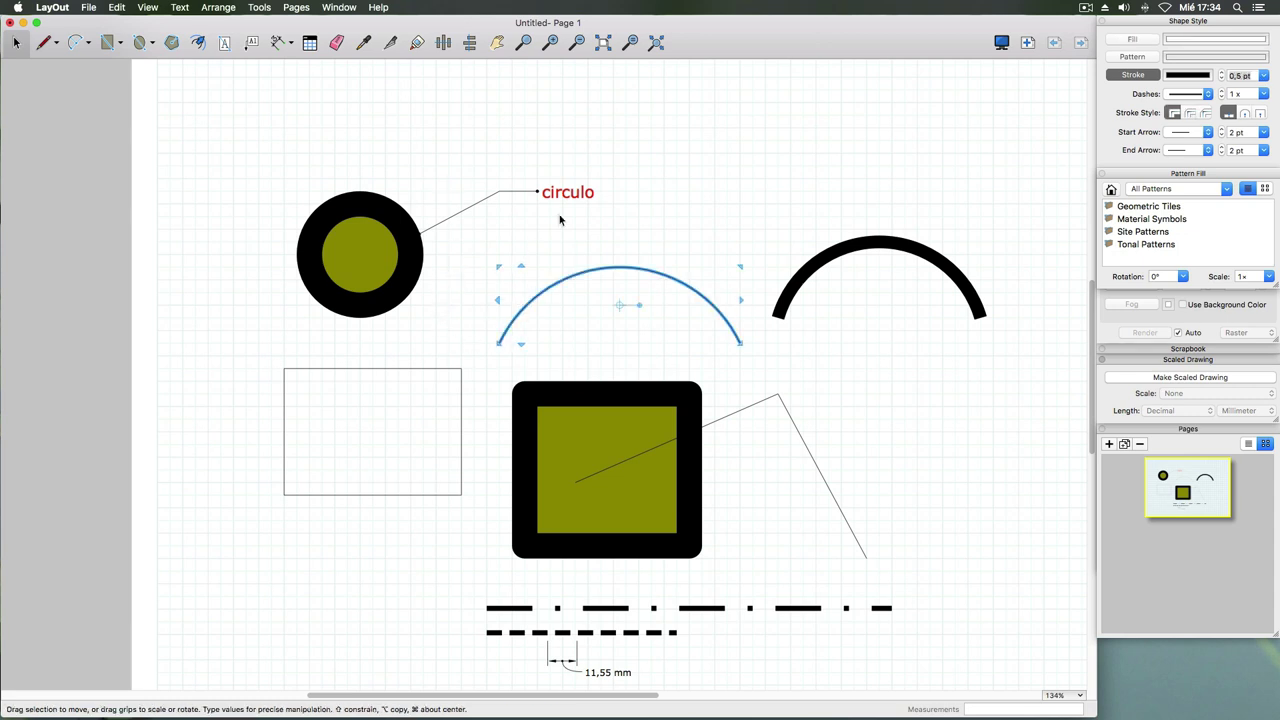
pyautogui.click(1208, 95)
pyautogui.click(1202, 118)
pyautogui.click(829, 204)
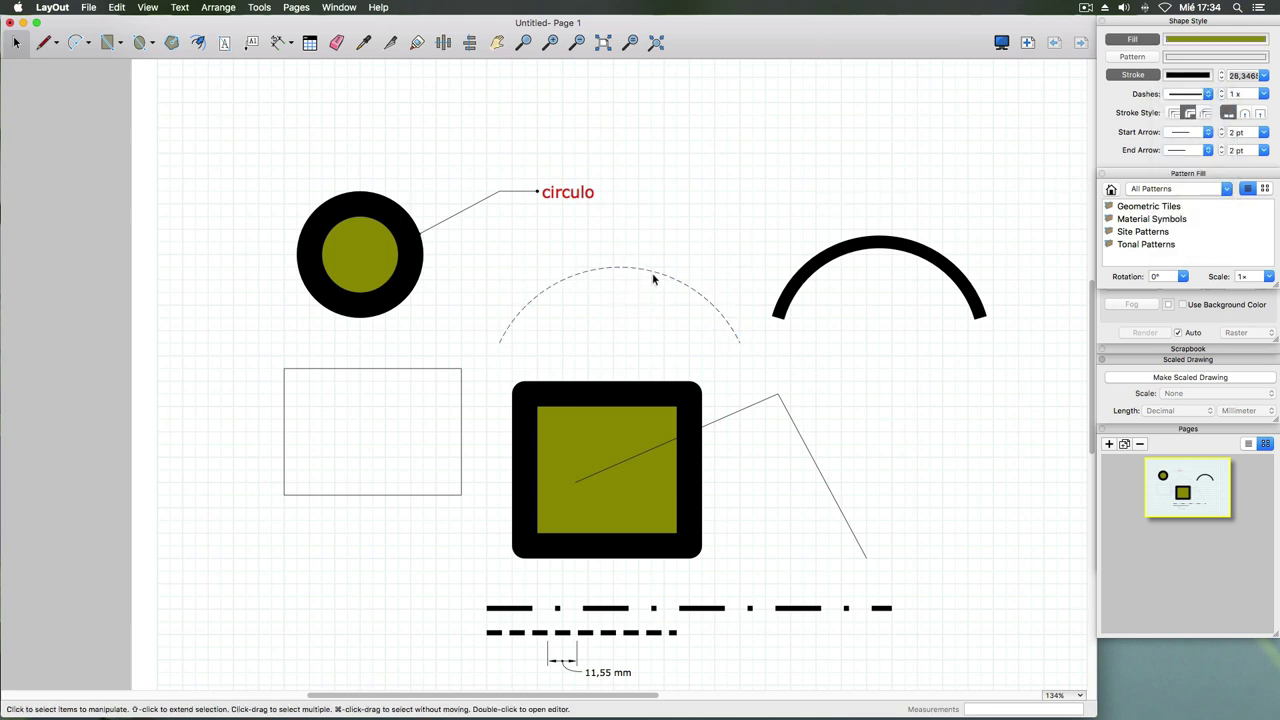
# - Make the dashed arc's outline red
pyautogui.click(652, 279)
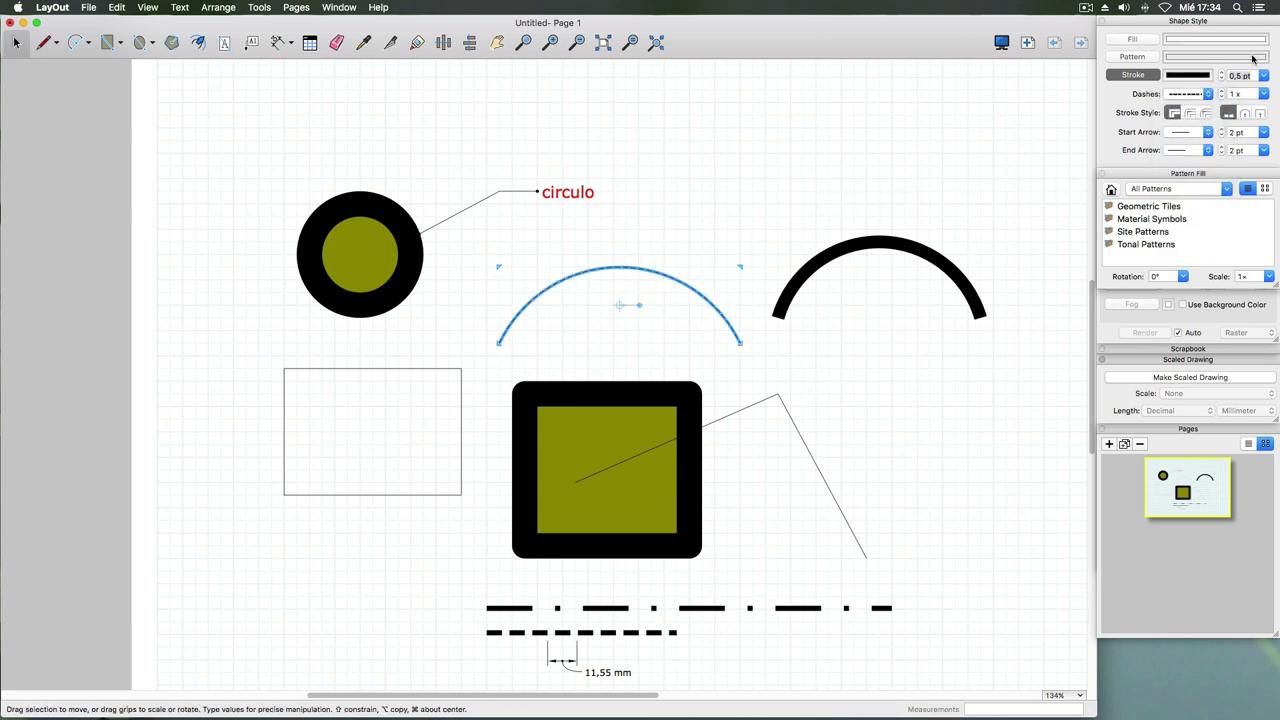
pyautogui.click(1187, 76)
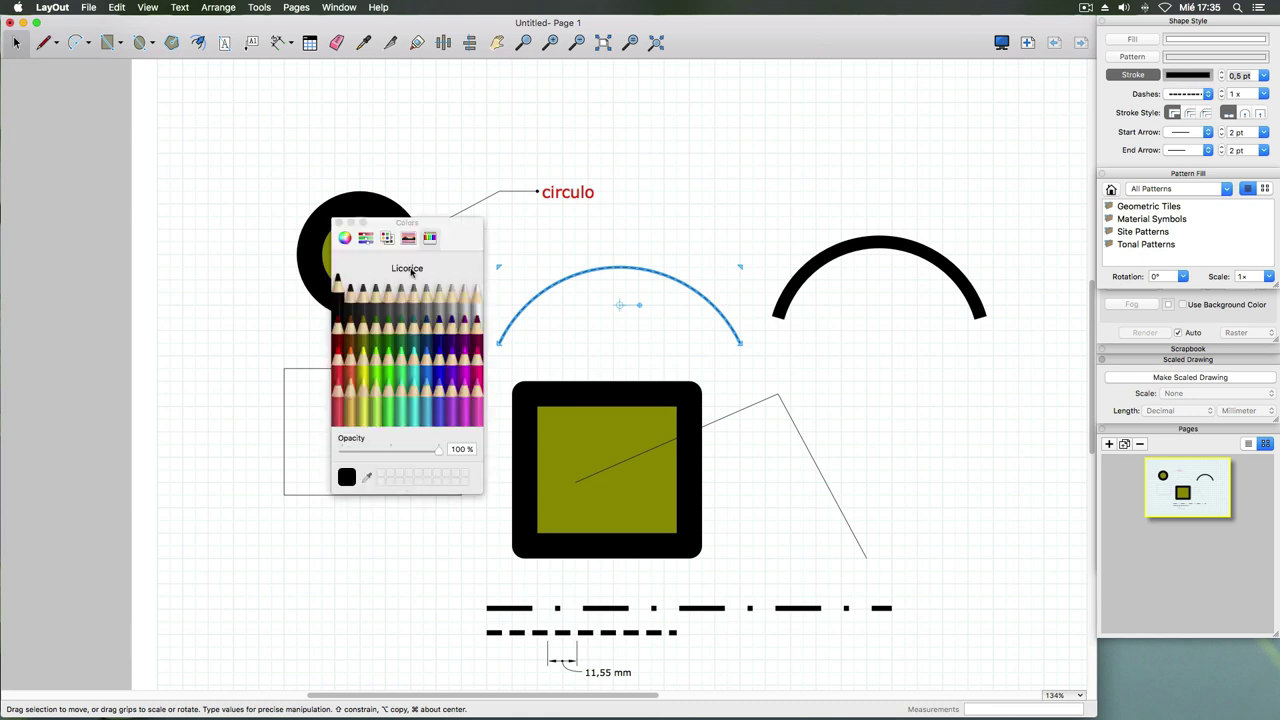
pyautogui.click(339, 370)
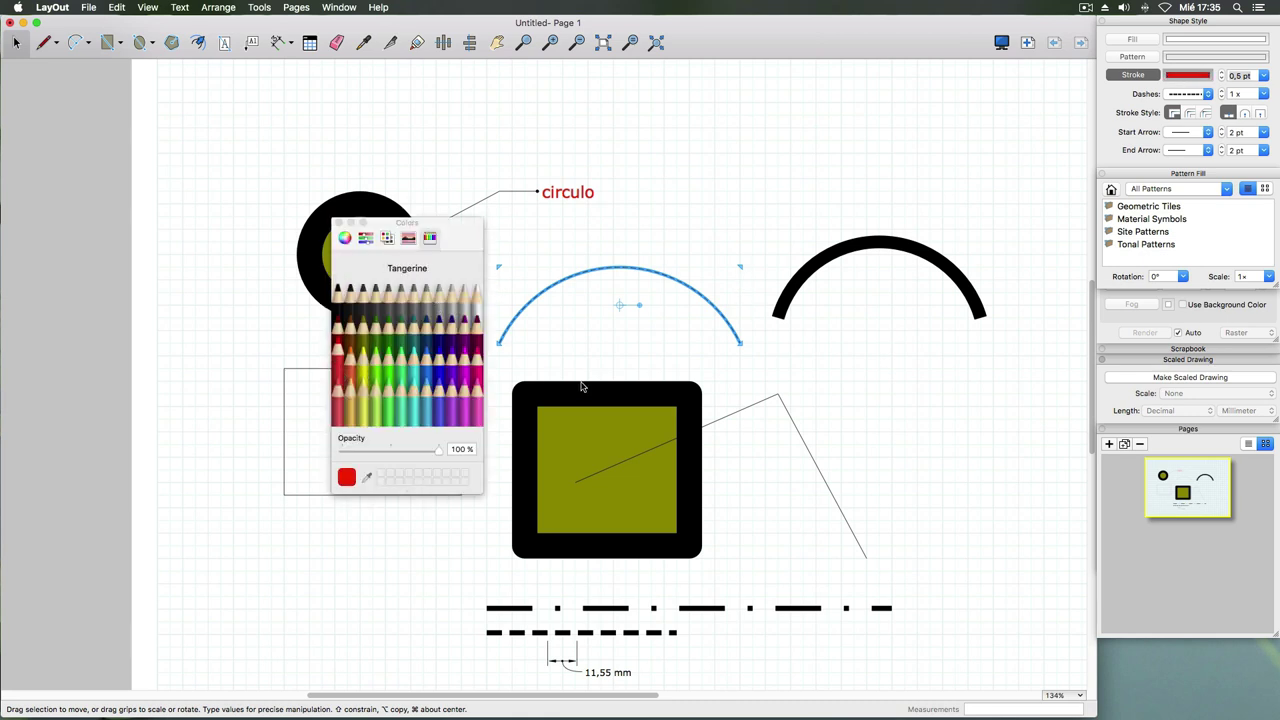
pyautogui.click(337, 222)
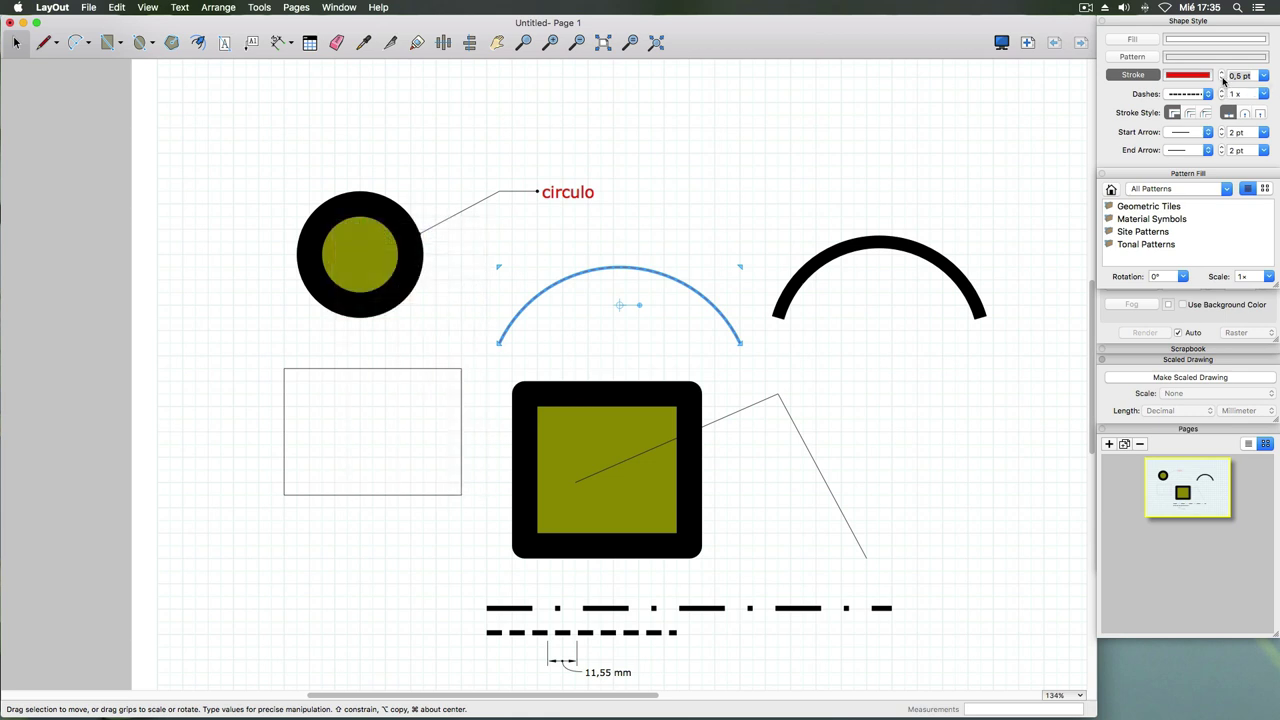
# - Set the arc's stroke width to 2 pt, then inspect the rectangle and dash-dot line
pyautogui.click(1264, 76)
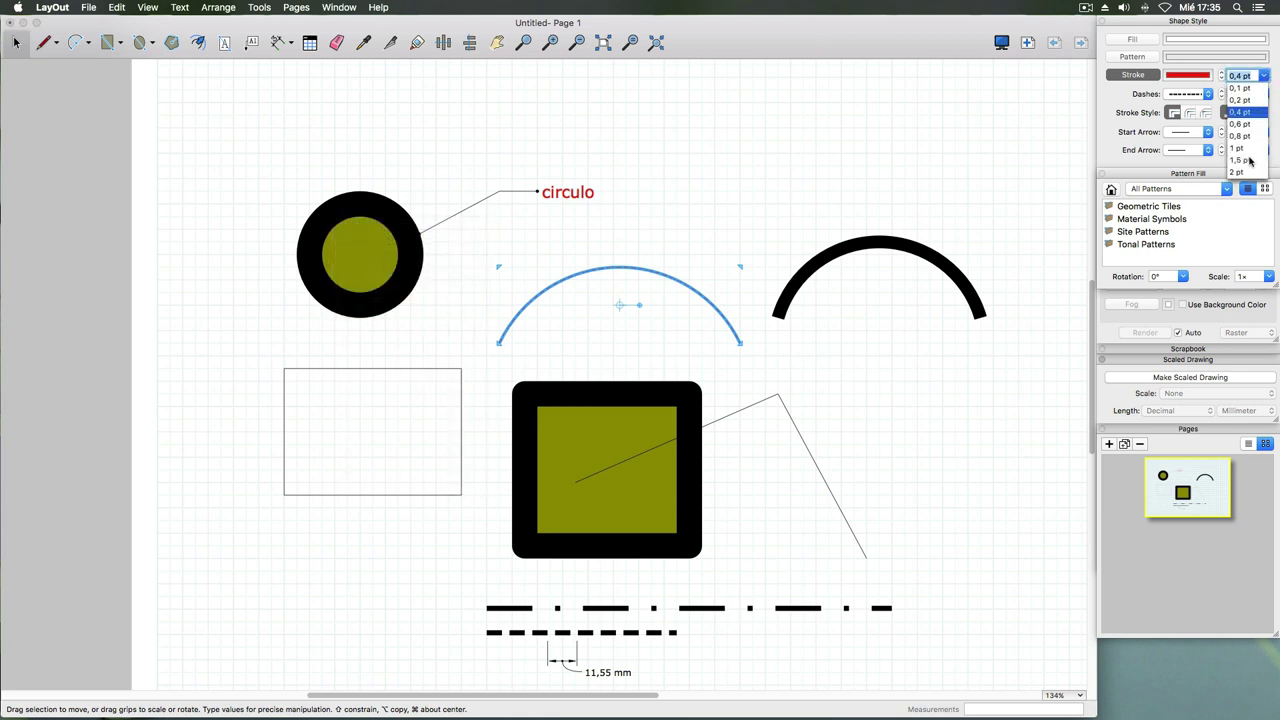
pyautogui.click(1249, 161)
pyautogui.click(1264, 76)
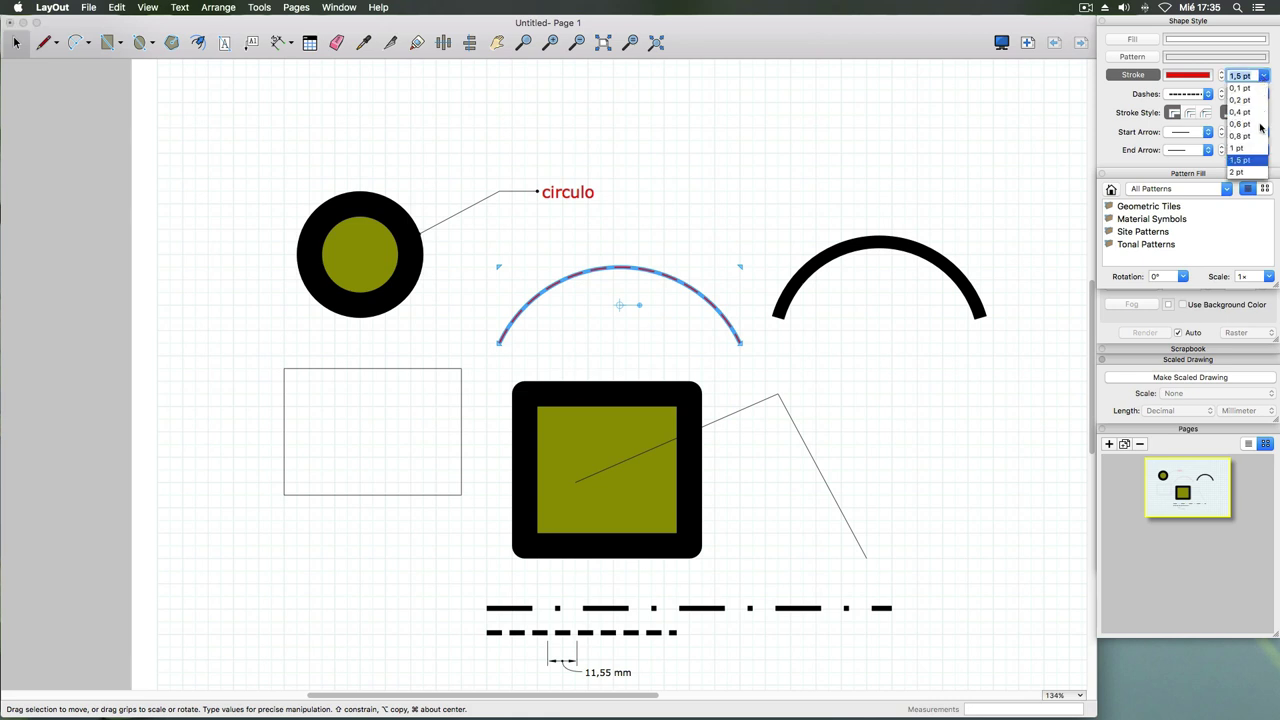
pyautogui.click(1240, 172)
pyautogui.click(752, 175)
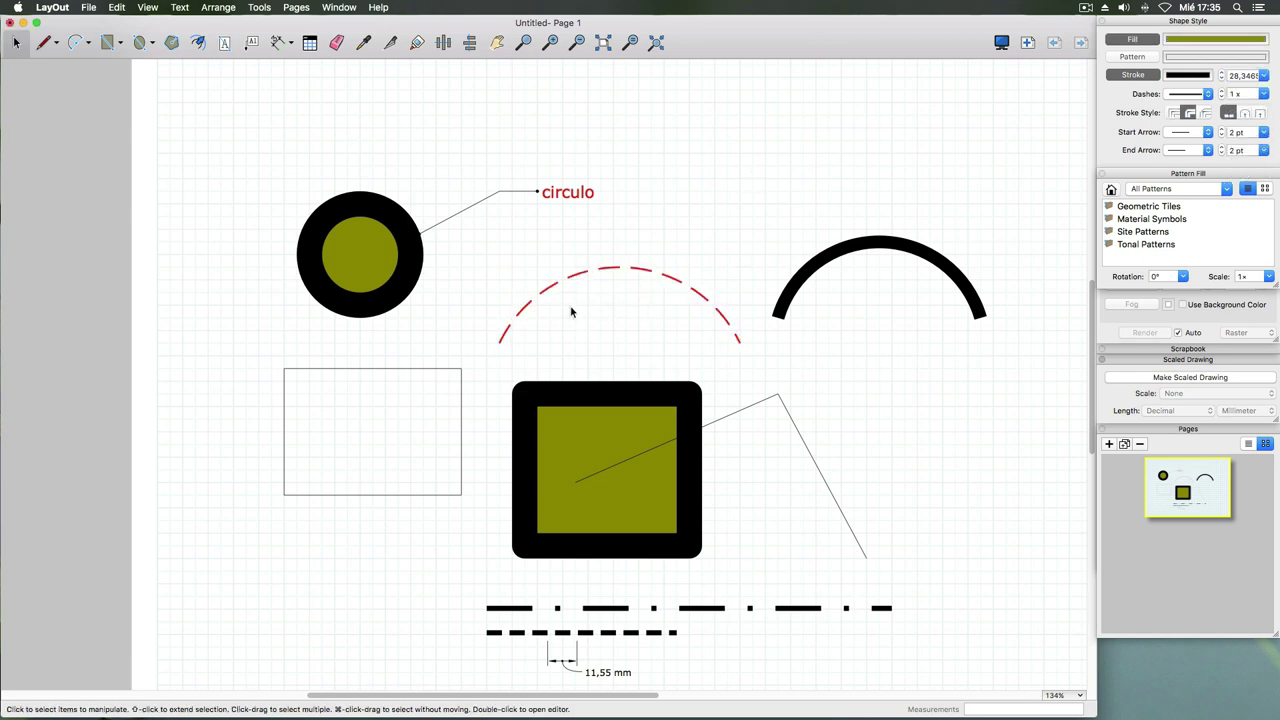
pyautogui.click(461, 405)
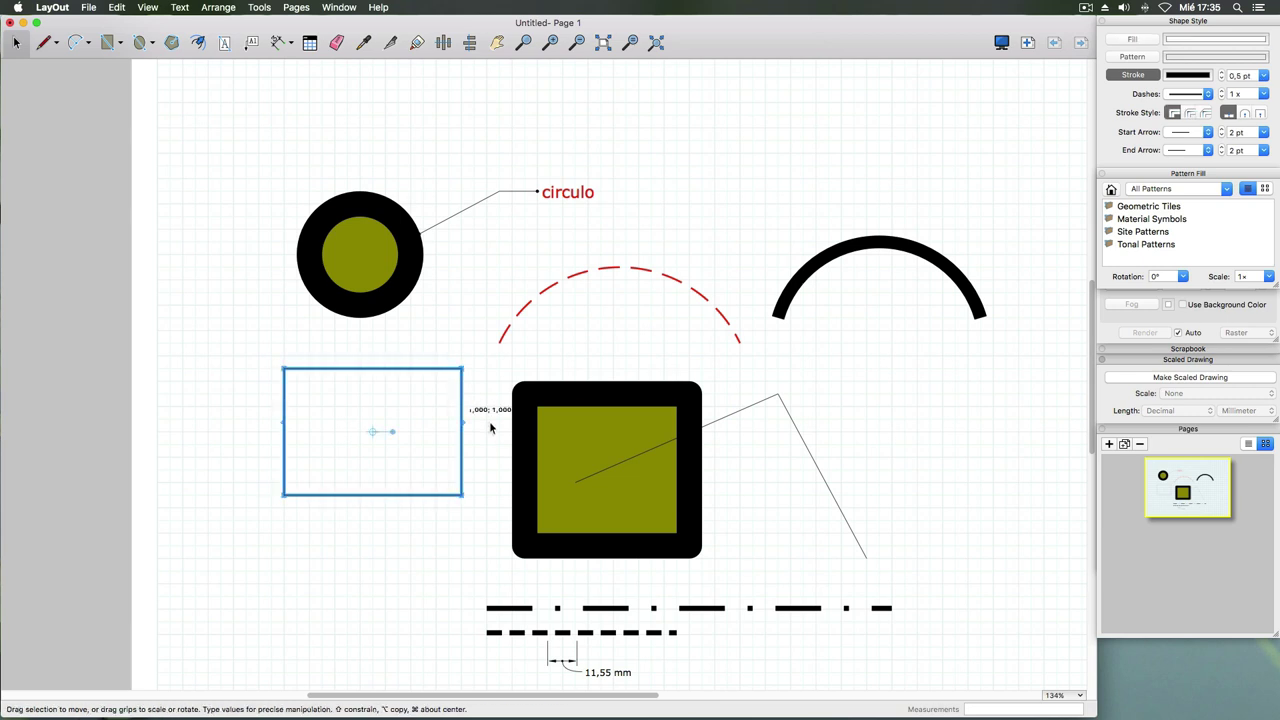
pyautogui.click(615, 608)
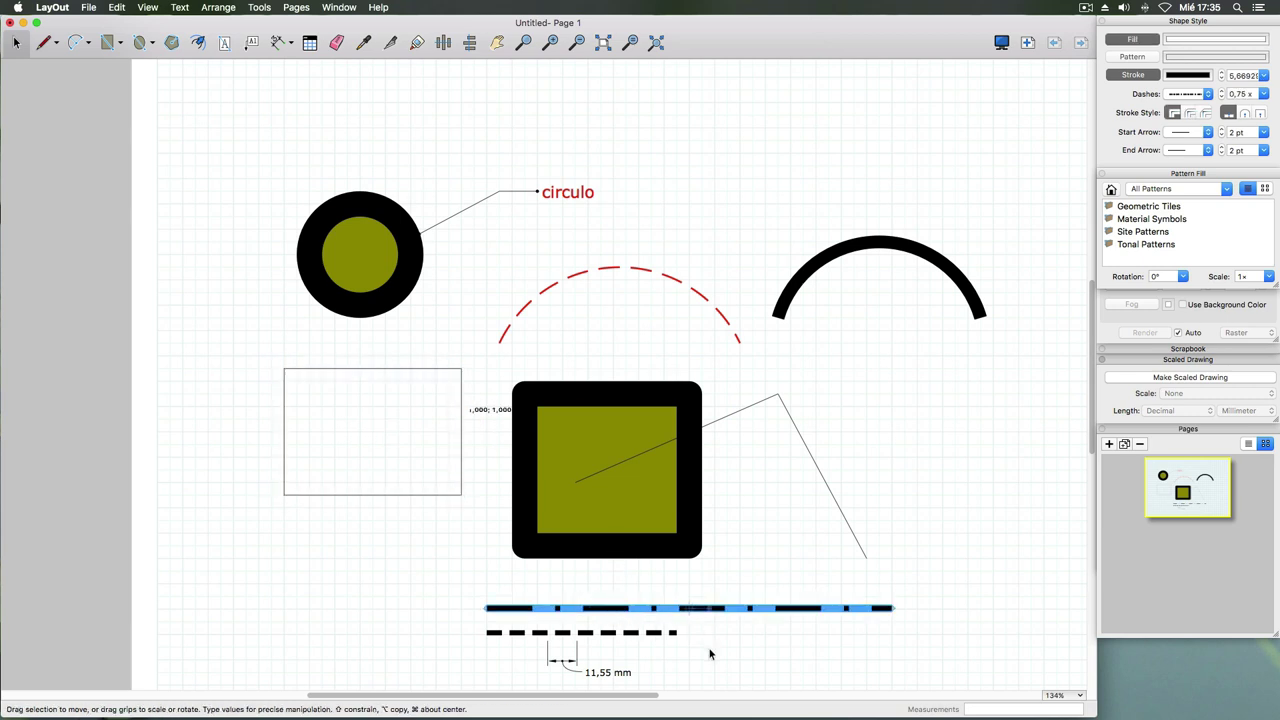
pyautogui.click(446, 165)
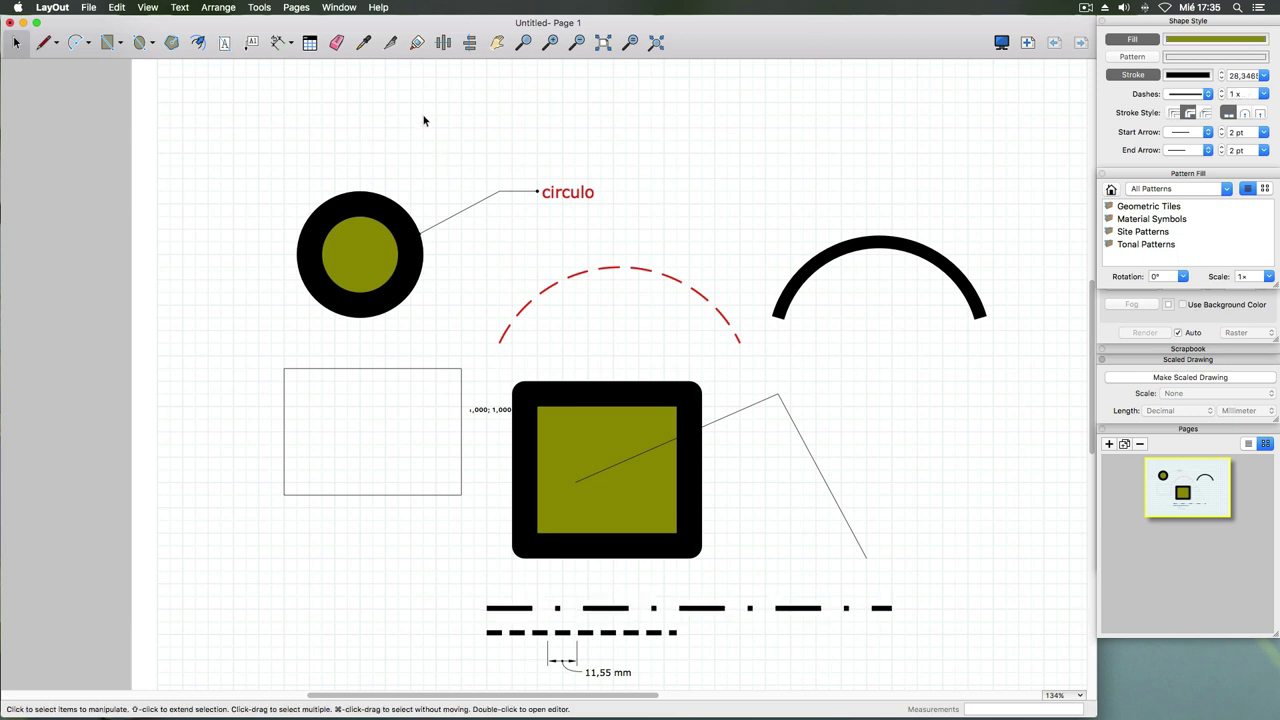
# - Copy the red dashed arc style onto the dash-dot line, angled line, rectangle and circle
pyautogui.click(365, 47)
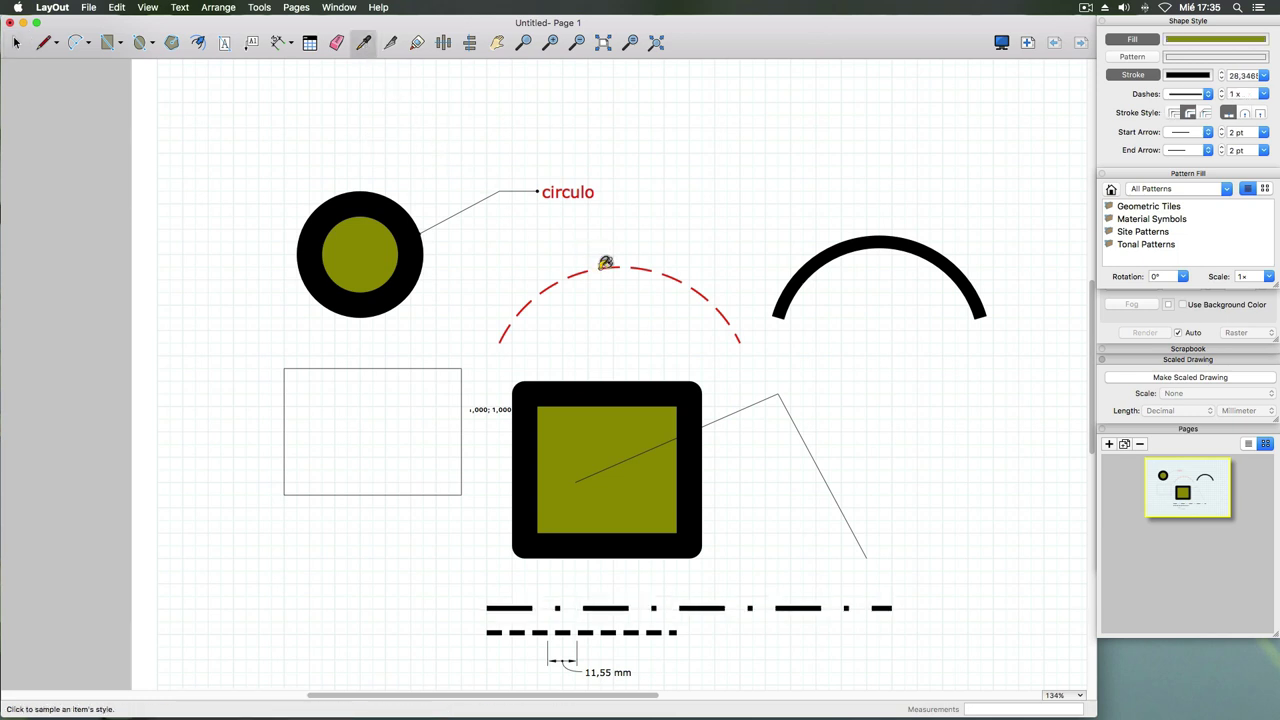
pyautogui.click(605, 263)
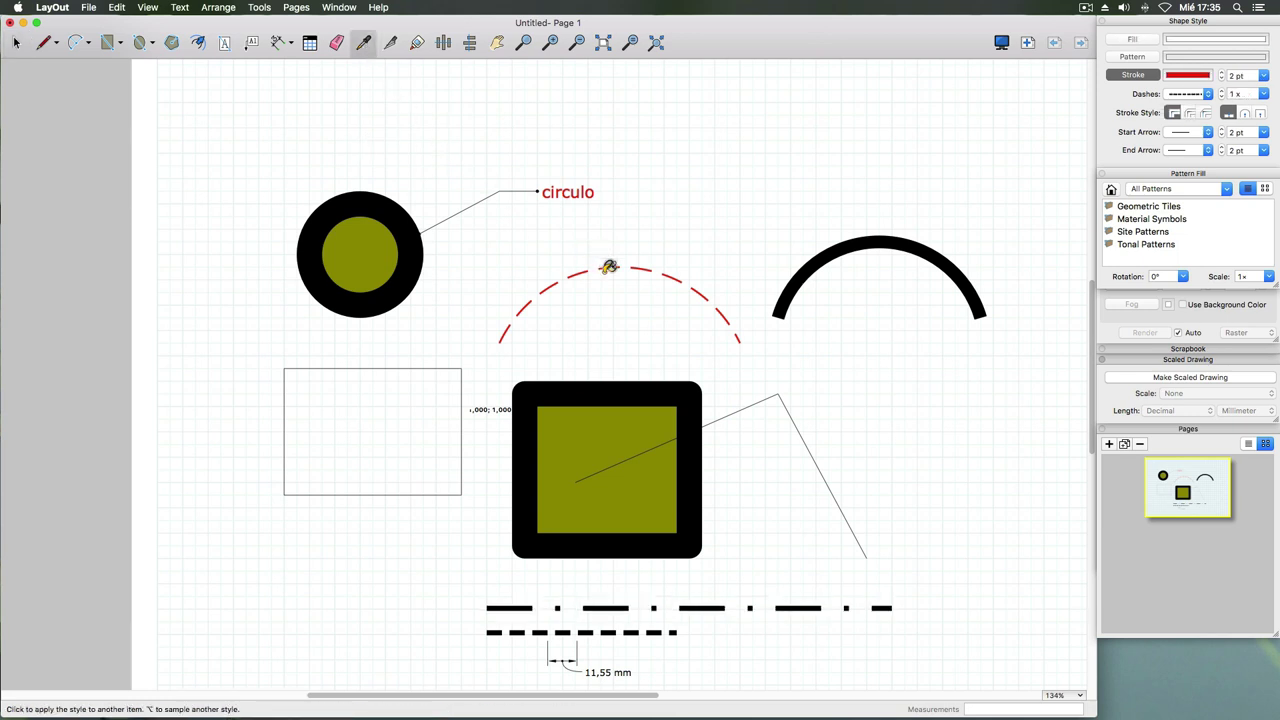
pyautogui.click(705, 606)
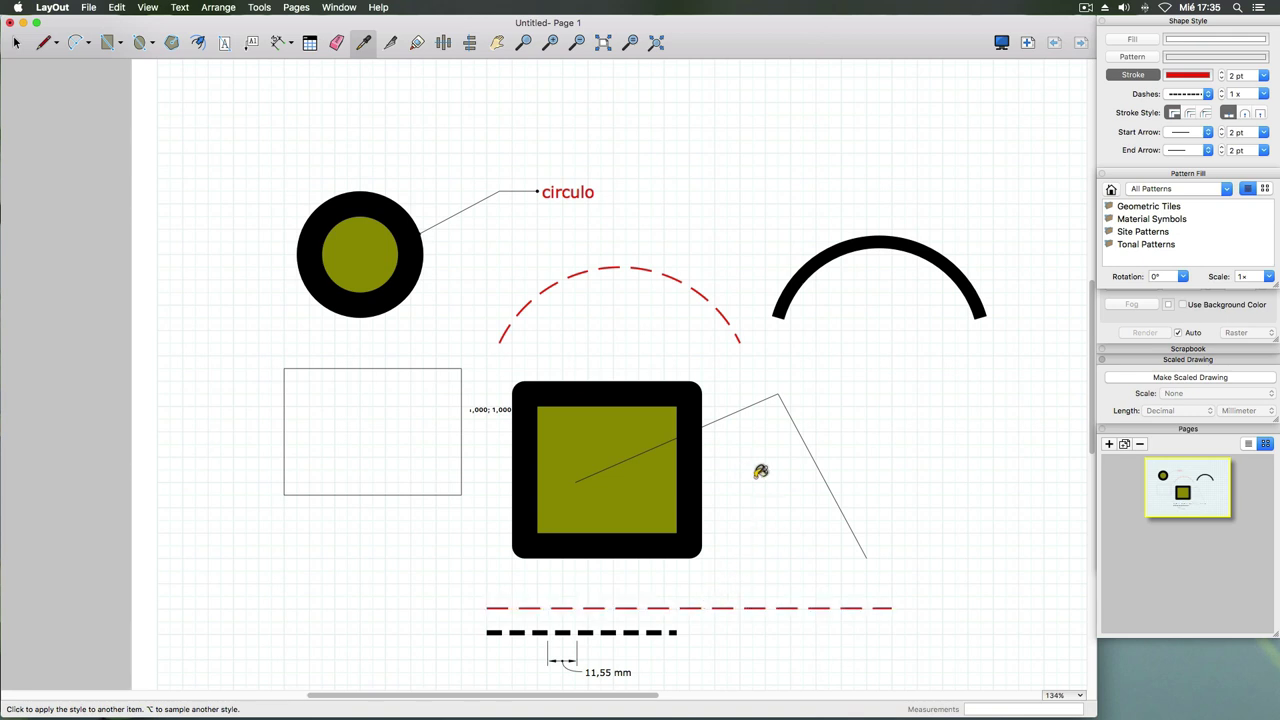
pyautogui.click(797, 420)
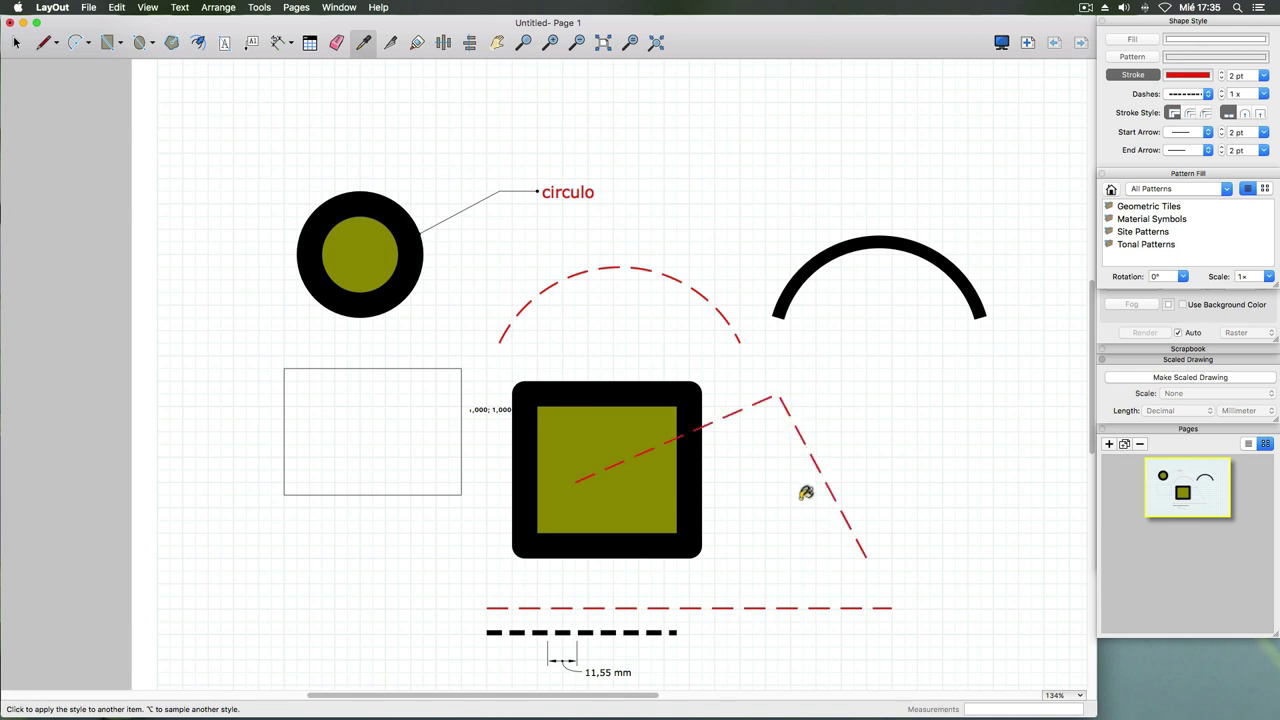
pyautogui.click(426, 368)
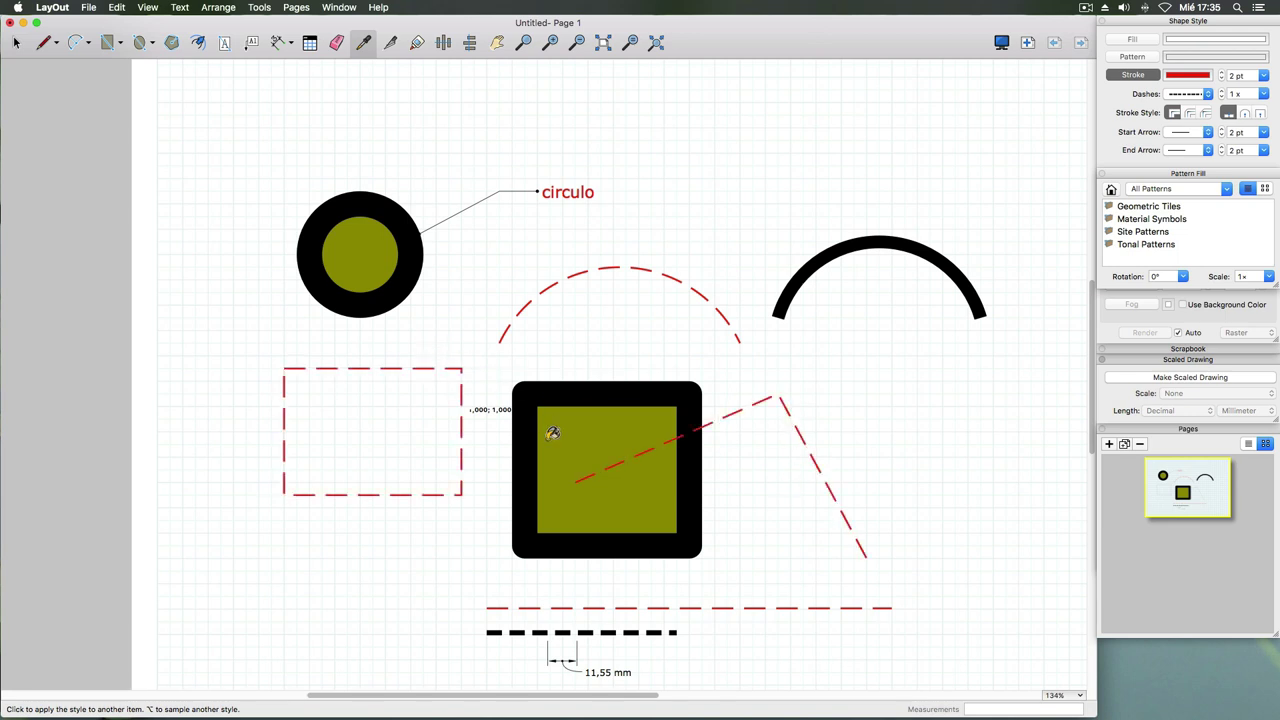
pyautogui.click(408, 262)
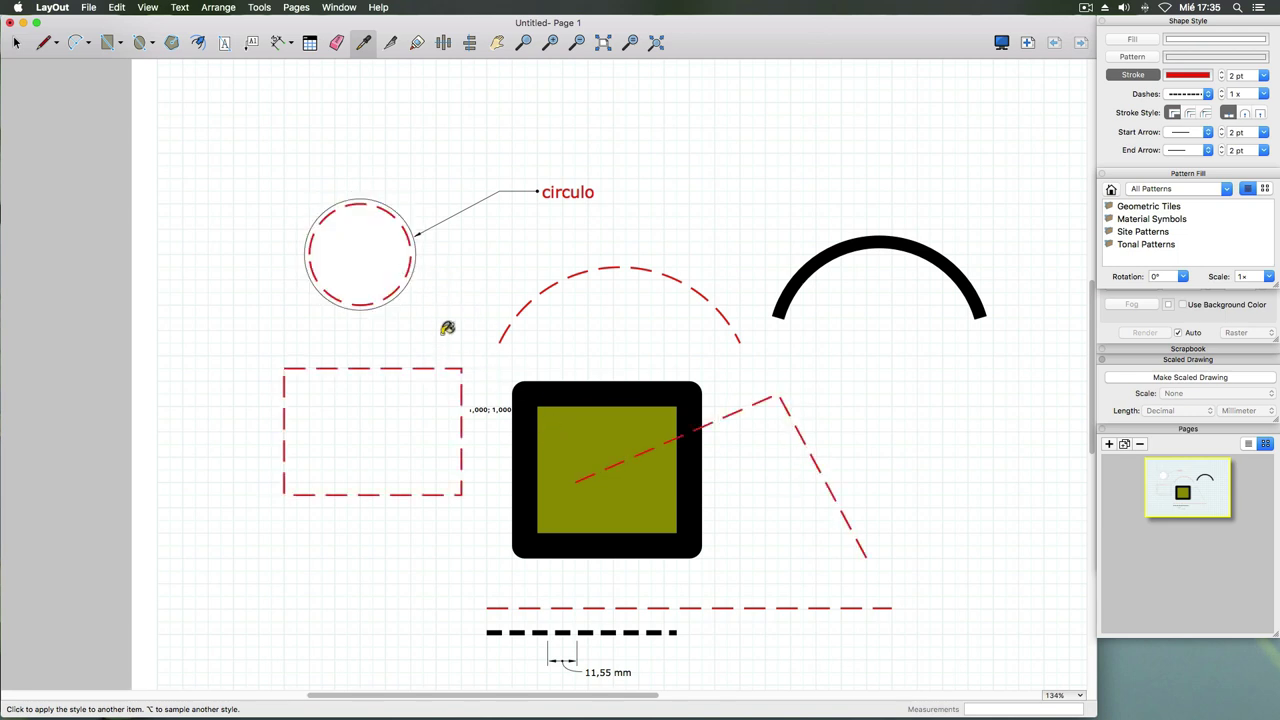
pyautogui.click(17, 44)
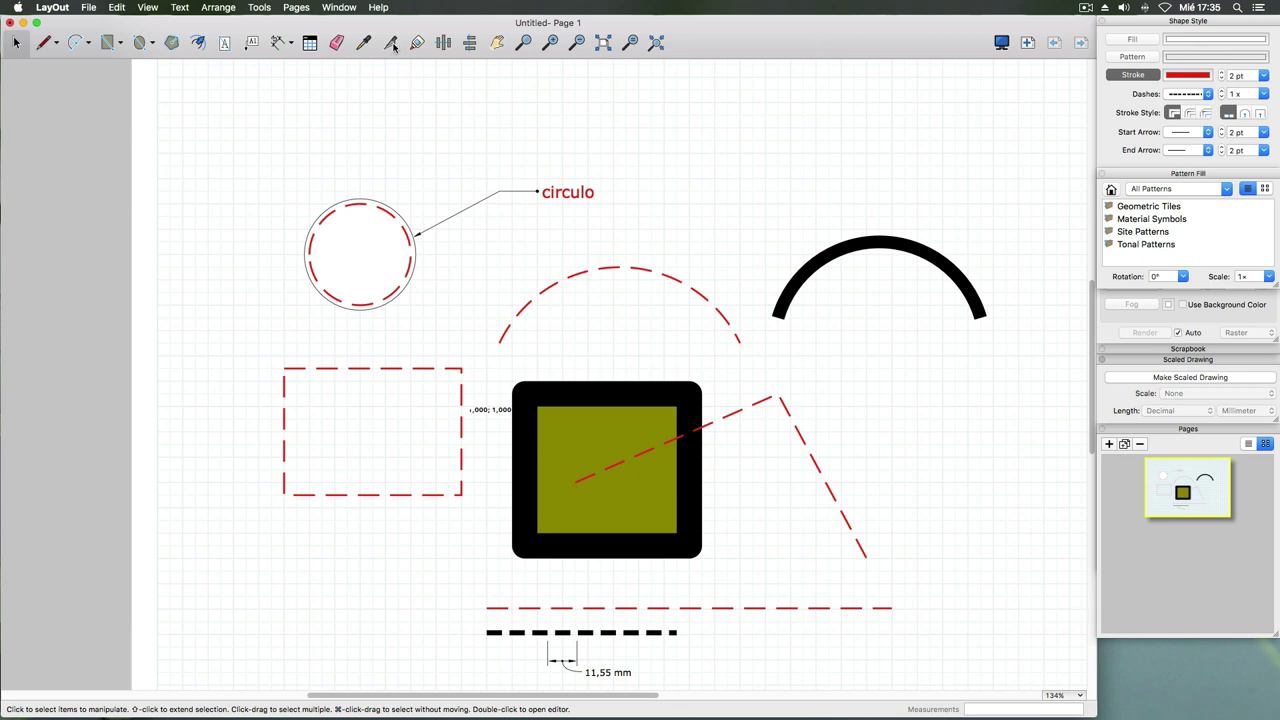
# - Make the rectangle's outline solid and black (Licorice)
pyautogui.click(389, 369)
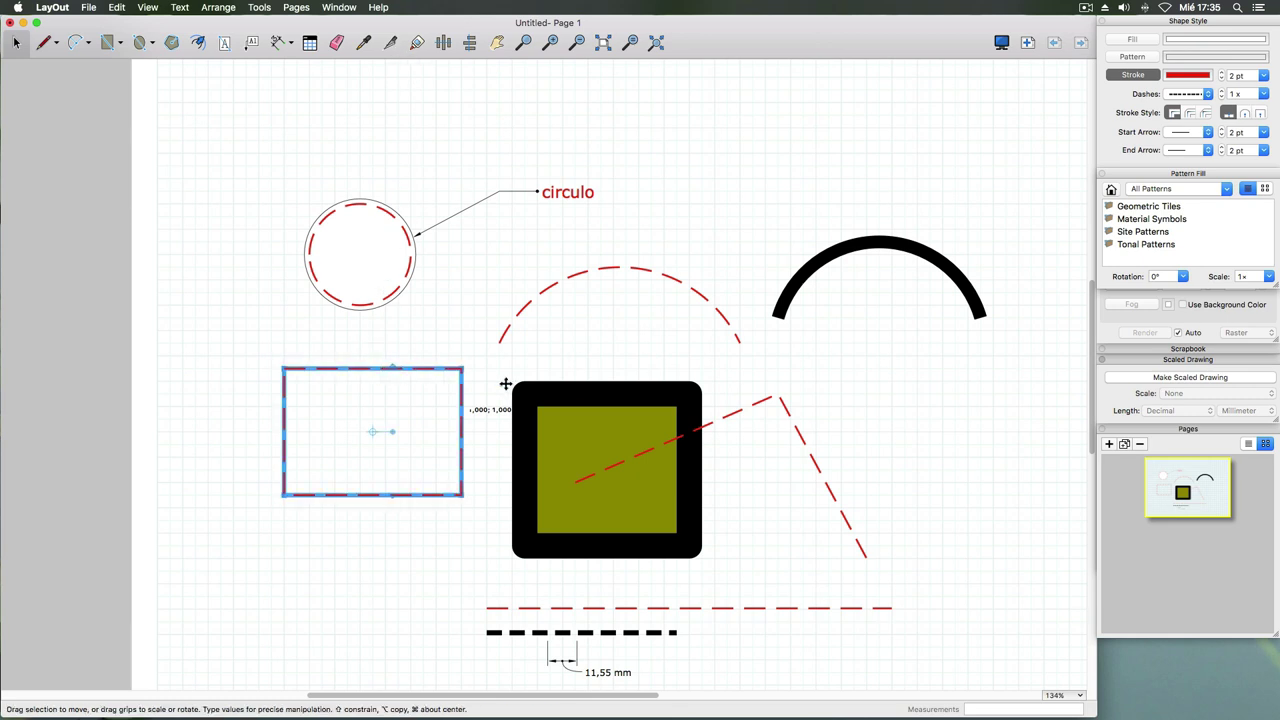
pyautogui.click(1207, 93)
pyautogui.click(1205, 89)
pyautogui.click(1190, 75)
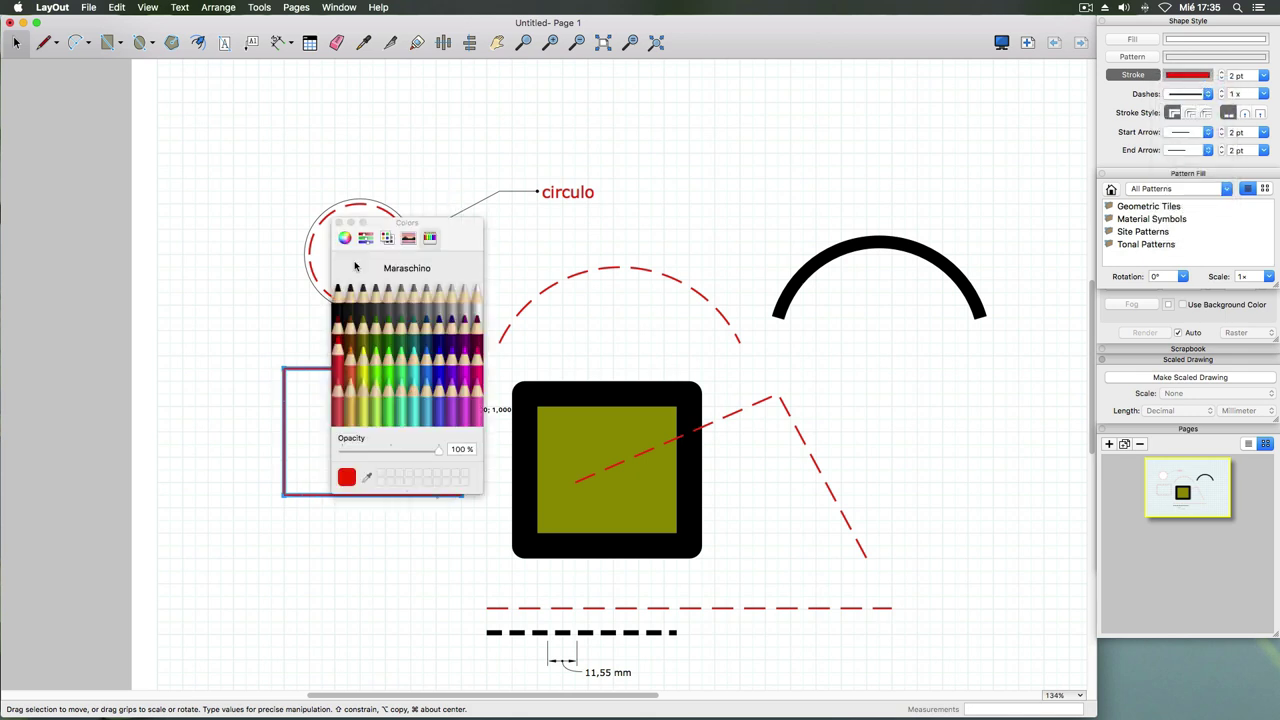
pyautogui.click(337, 292)
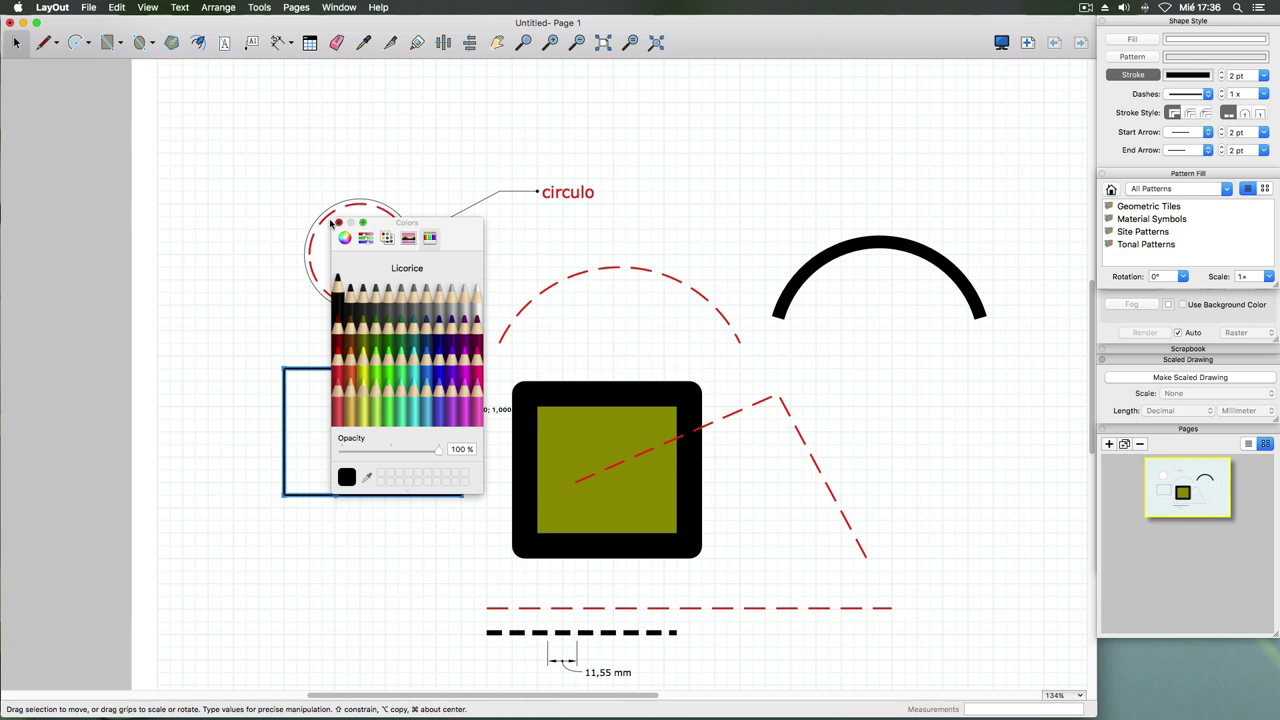
pyautogui.click(339, 222)
pyautogui.click(402, 314)
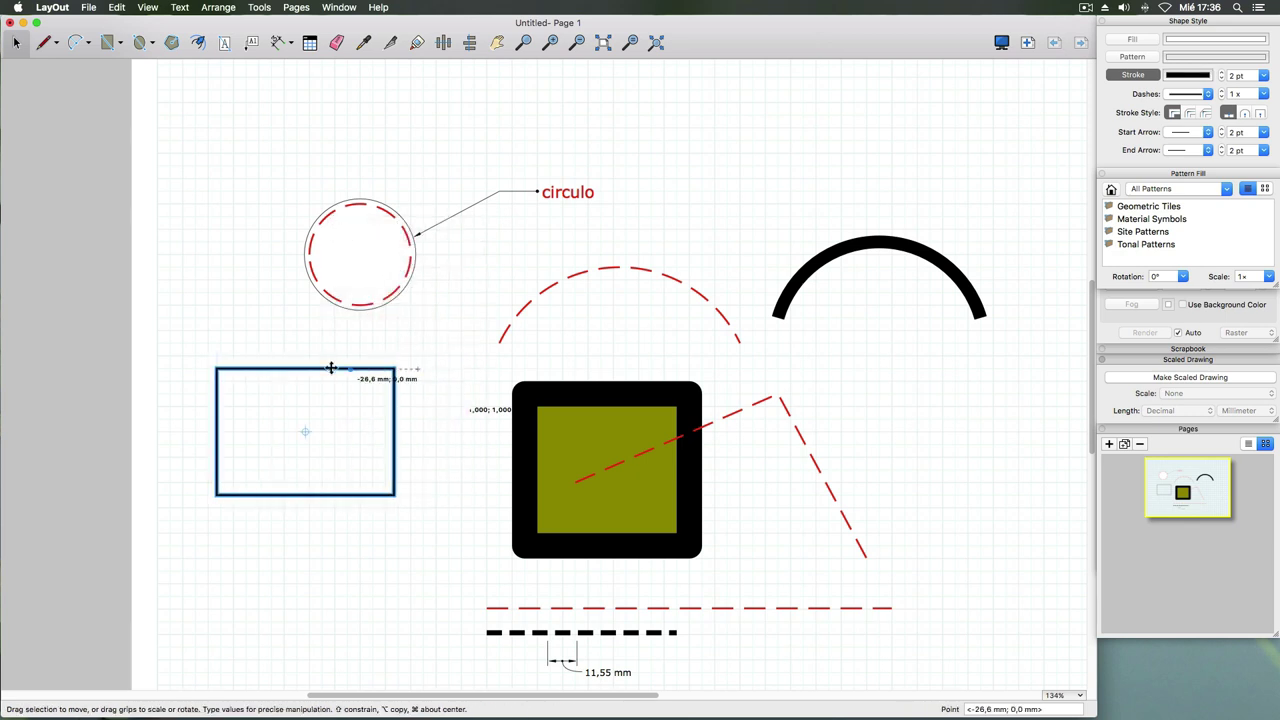
# - Move the rectangle left and down and give it a white (Snow) fill
pyautogui.moveTo(421, 374); pyautogui.dragTo(354, 427)
pyautogui.click(1176, 40)
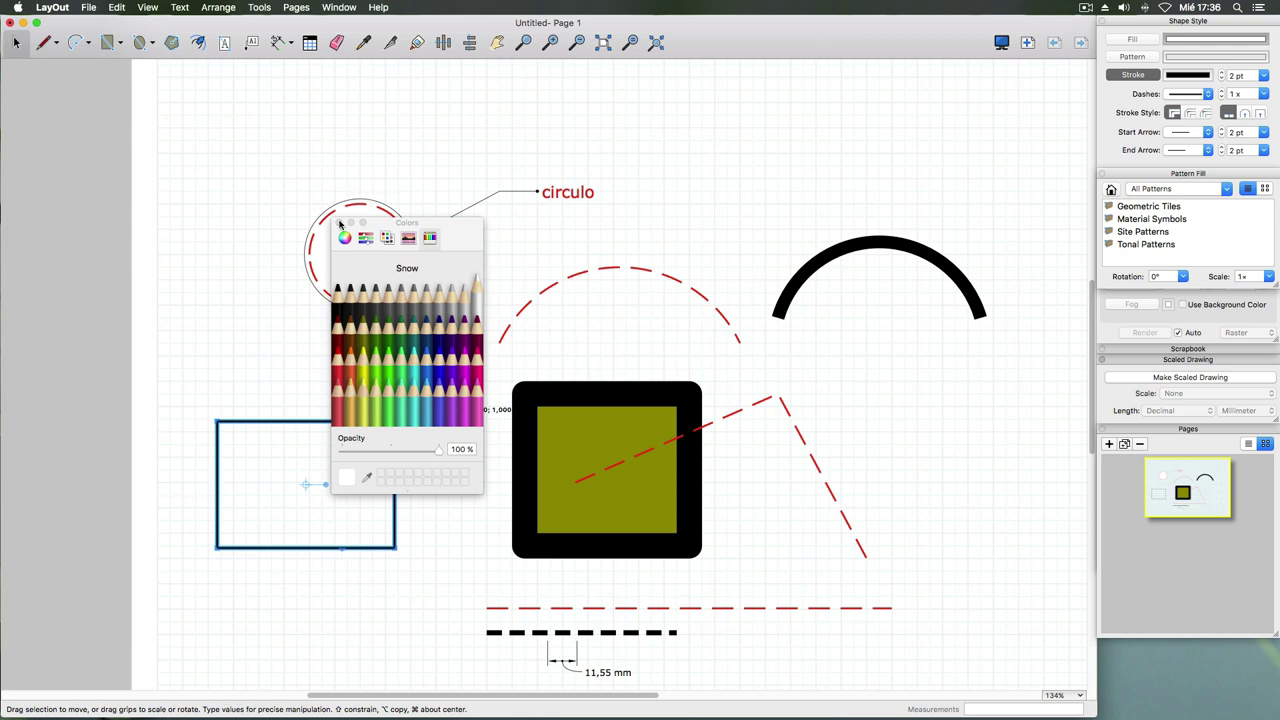
pyautogui.click(339, 222)
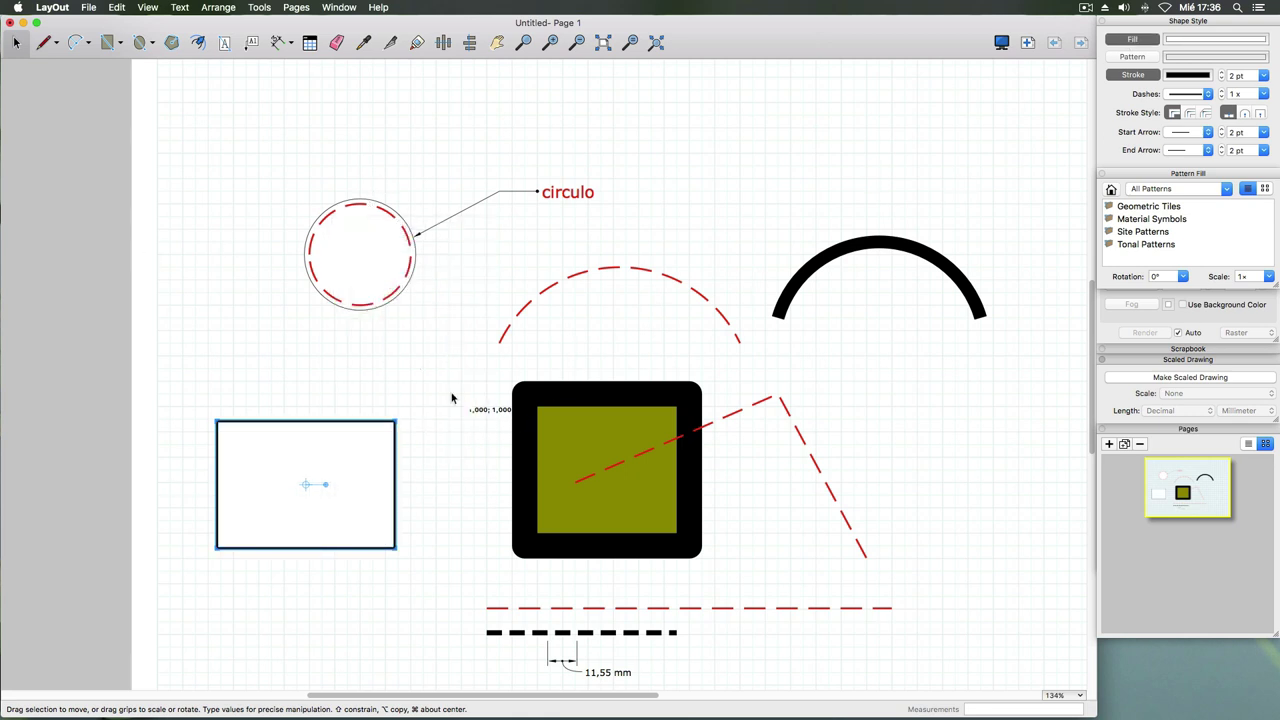
pyautogui.click(380, 386)
pyautogui.click(332, 423)
pyautogui.click(390, 42)
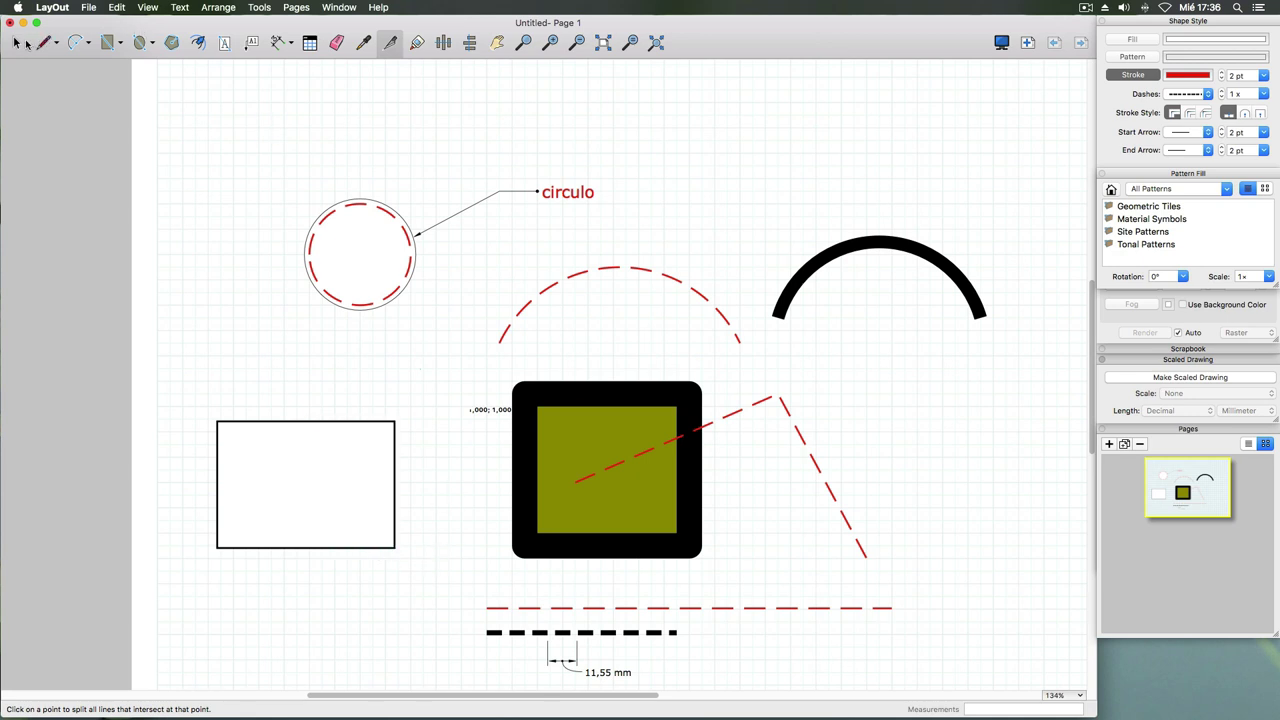
# - Move the right piece of the split rectangle to the right
pyautogui.click(27, 43)
pyautogui.click(366, 424)
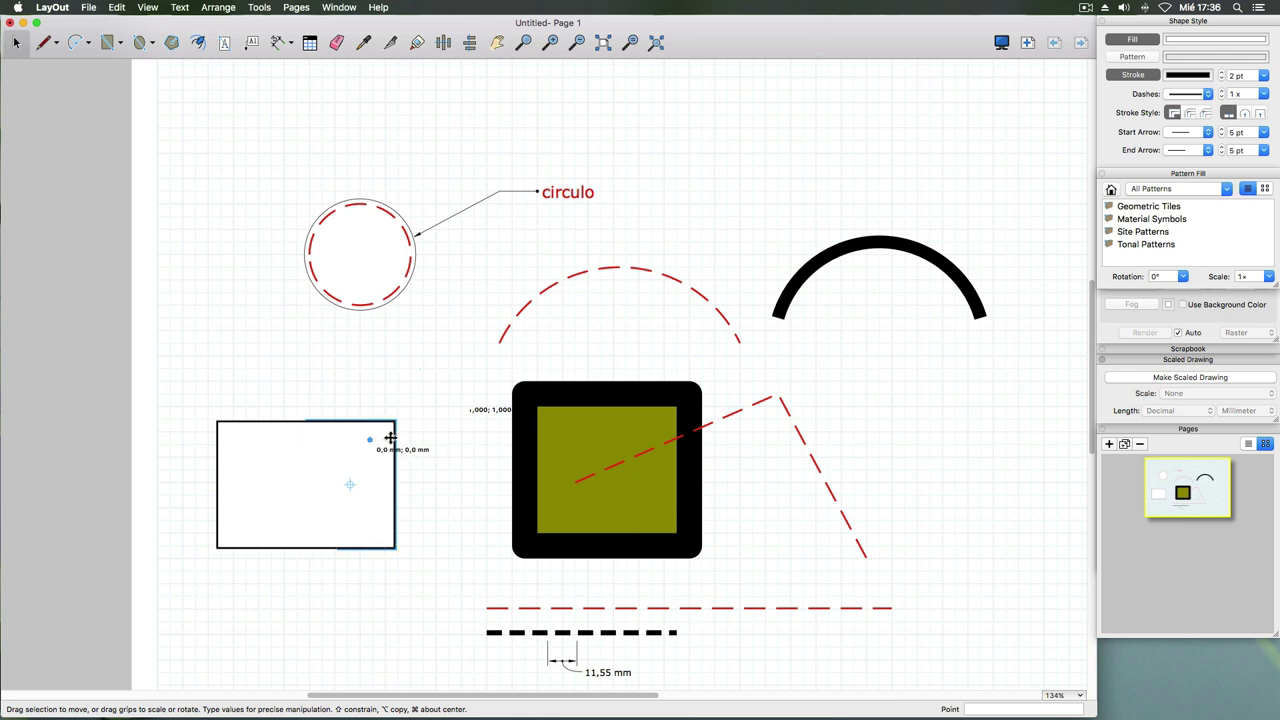
pyautogui.moveTo(379, 440); pyautogui.dragTo(455, 440)
pyautogui.click(347, 389)
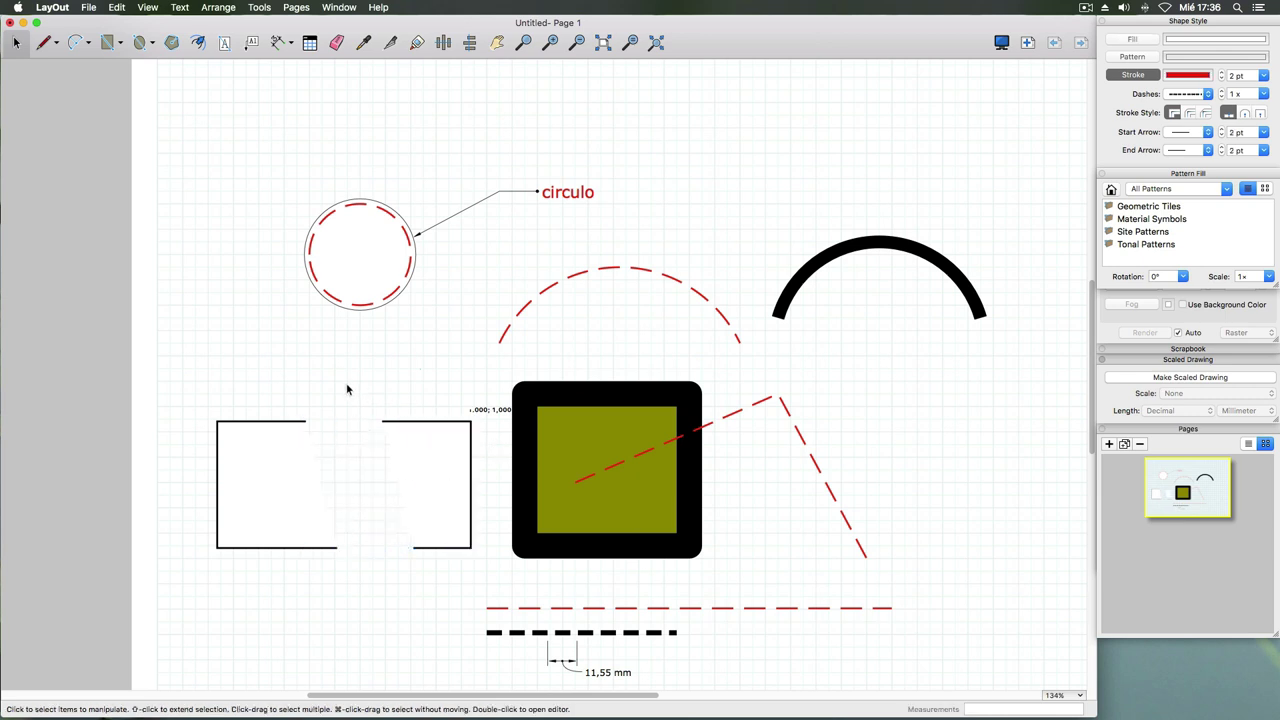
# - Turn off the fill on both rectangle pieces, then restore white fill on the left piece
pyautogui.click(298, 421)
pyautogui.click(1128, 40)
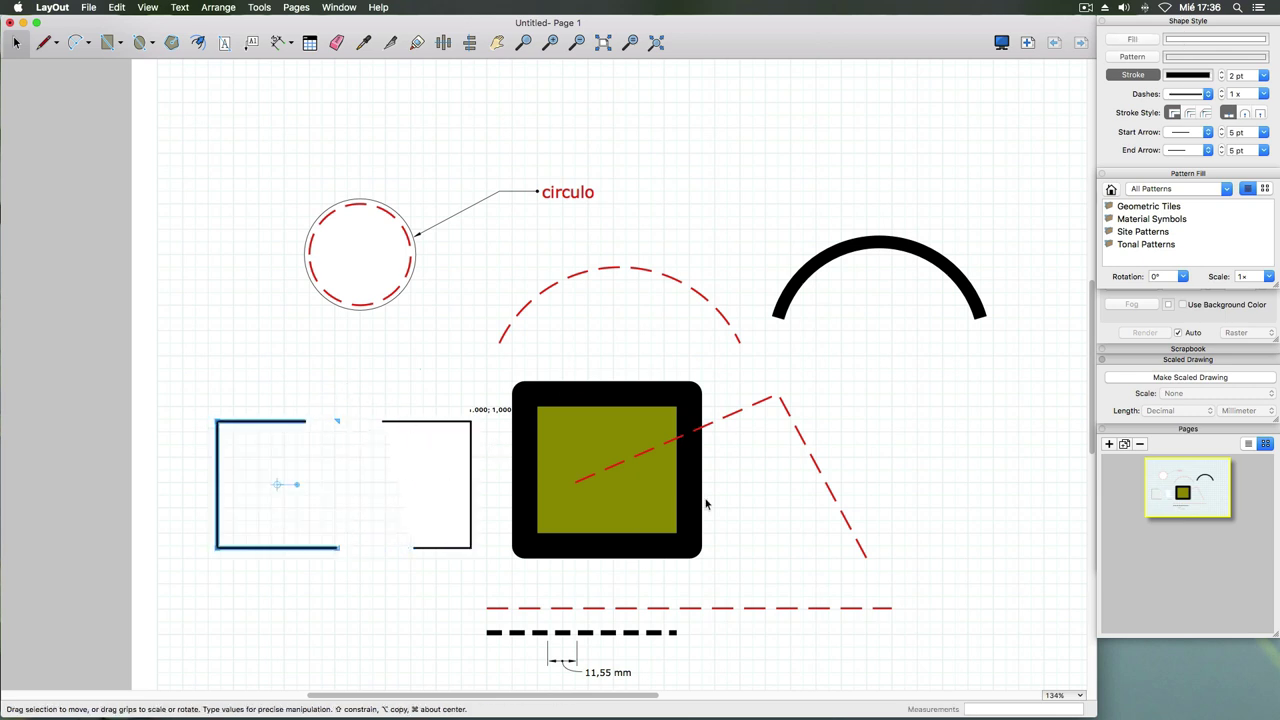
pyautogui.click(420, 422)
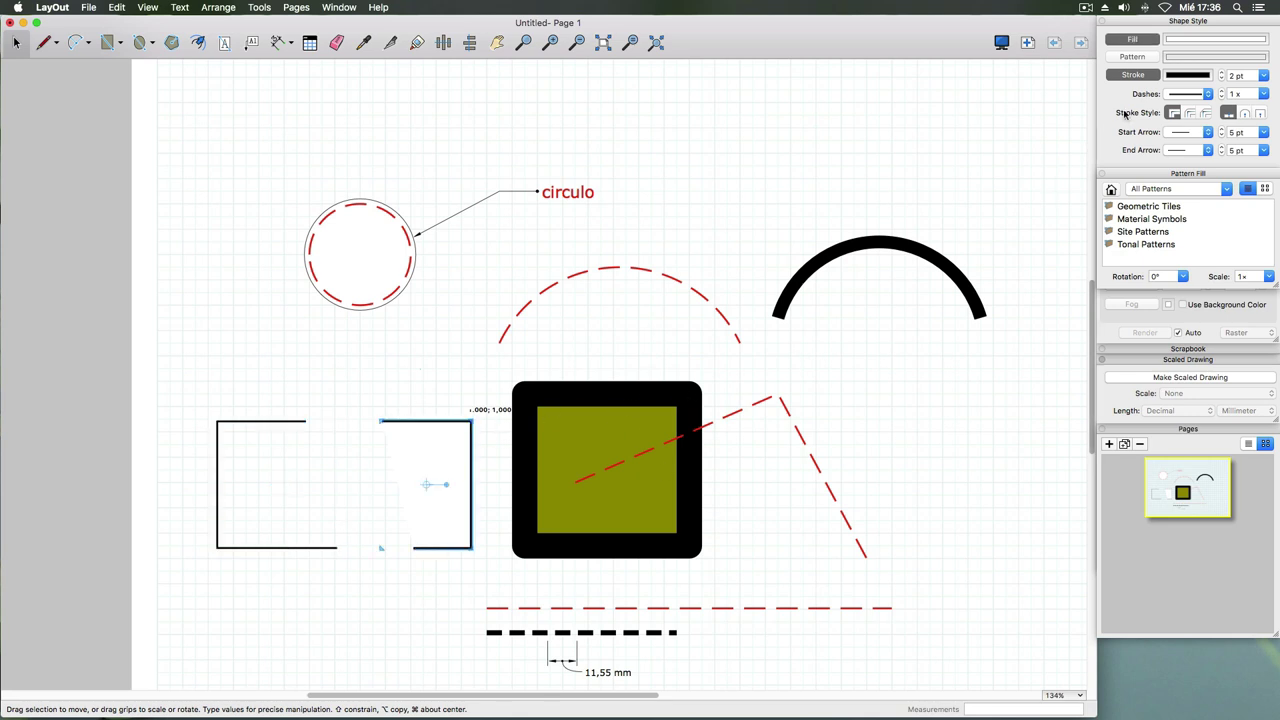
pyautogui.click(1132, 39)
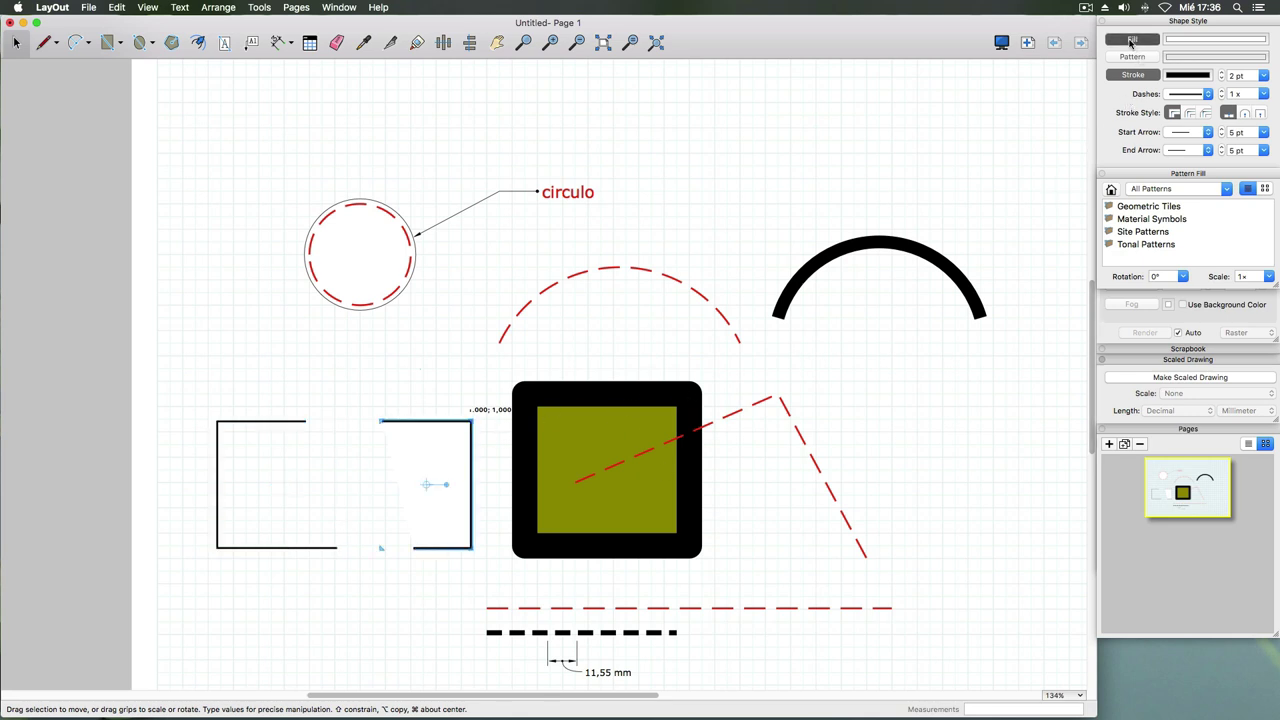
pyautogui.click(234, 404)
pyautogui.click(249, 424)
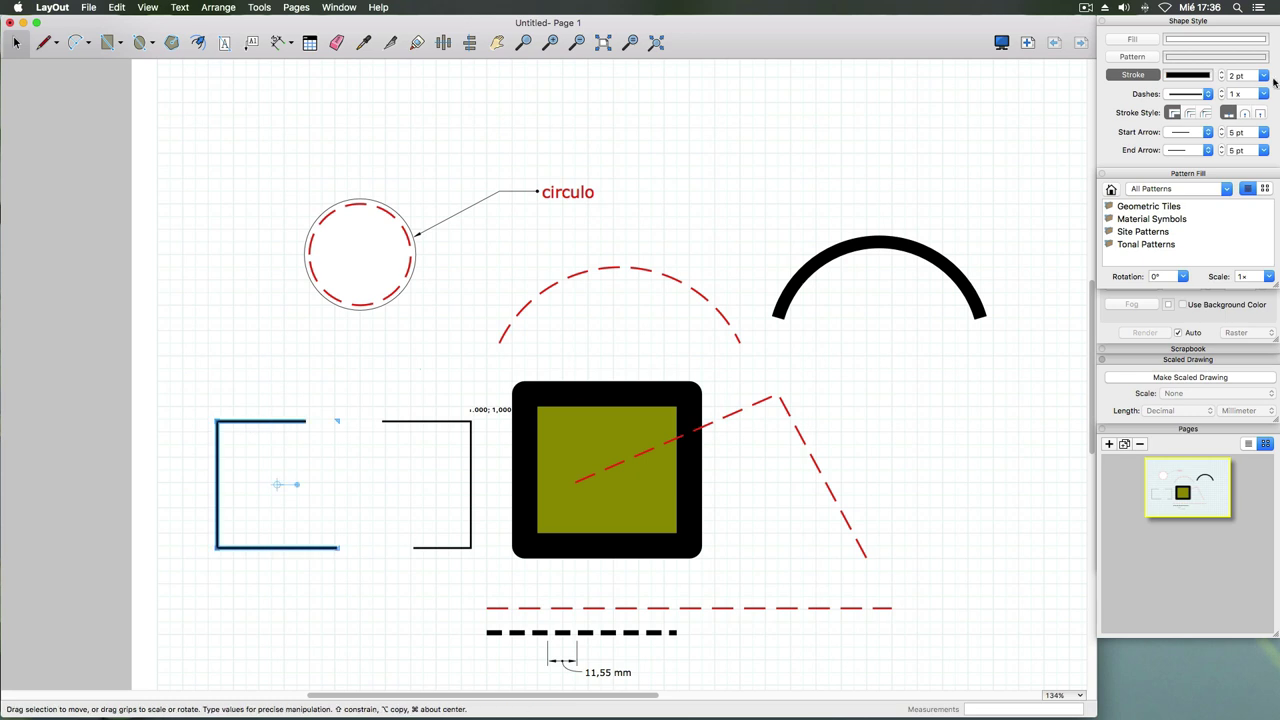
pyautogui.click(1132, 39)
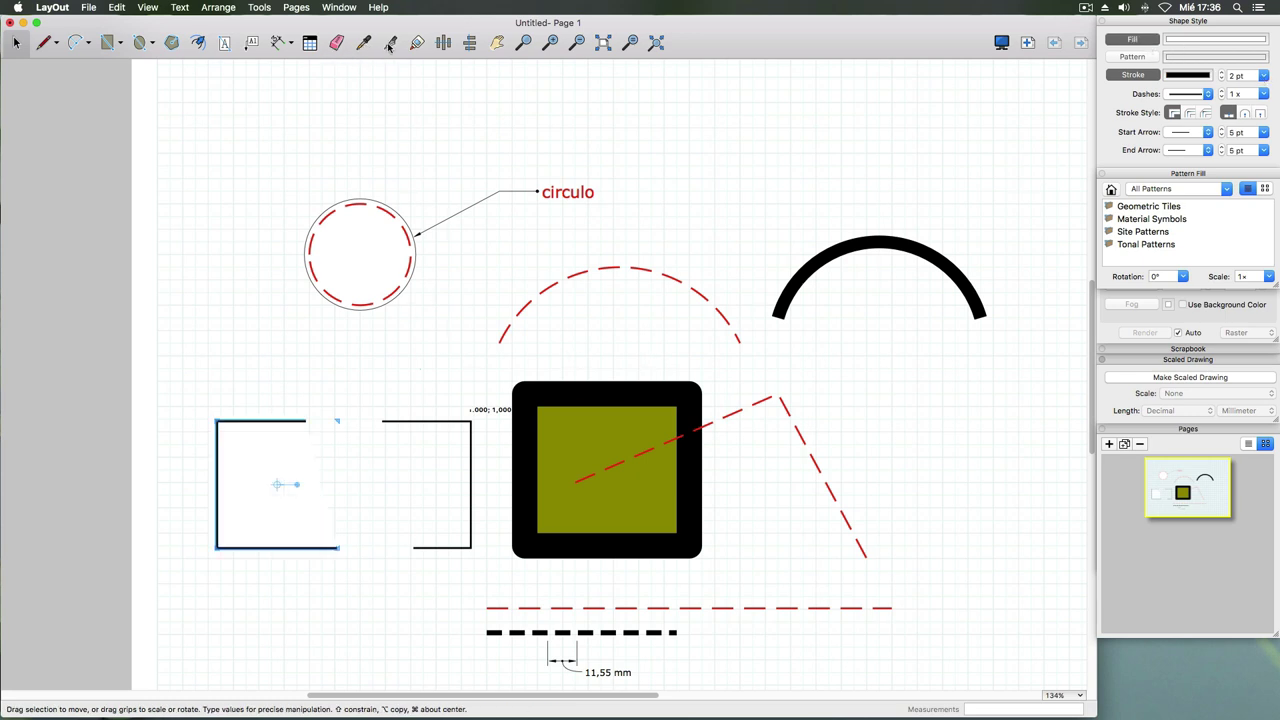
# - Split the outline further, shifting the lower-left corner piece down-right and the upper-left piece up
pyautogui.click(389, 43)
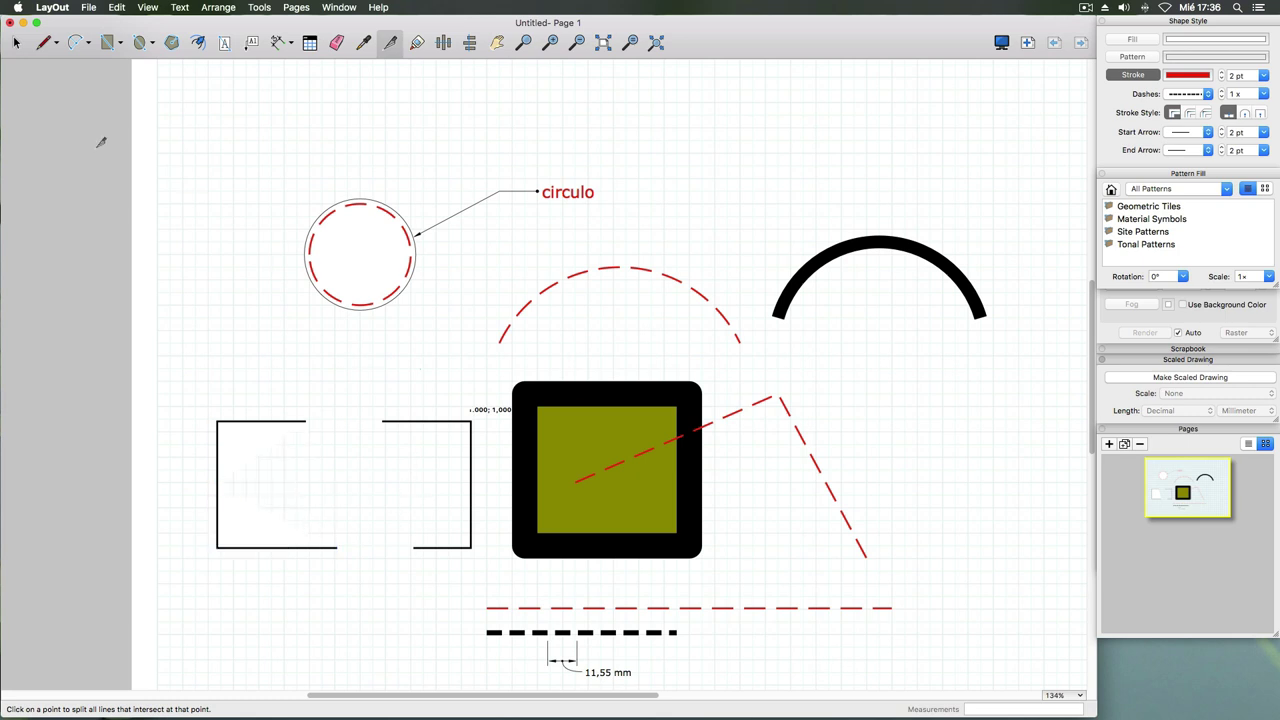
pyautogui.click(18, 44)
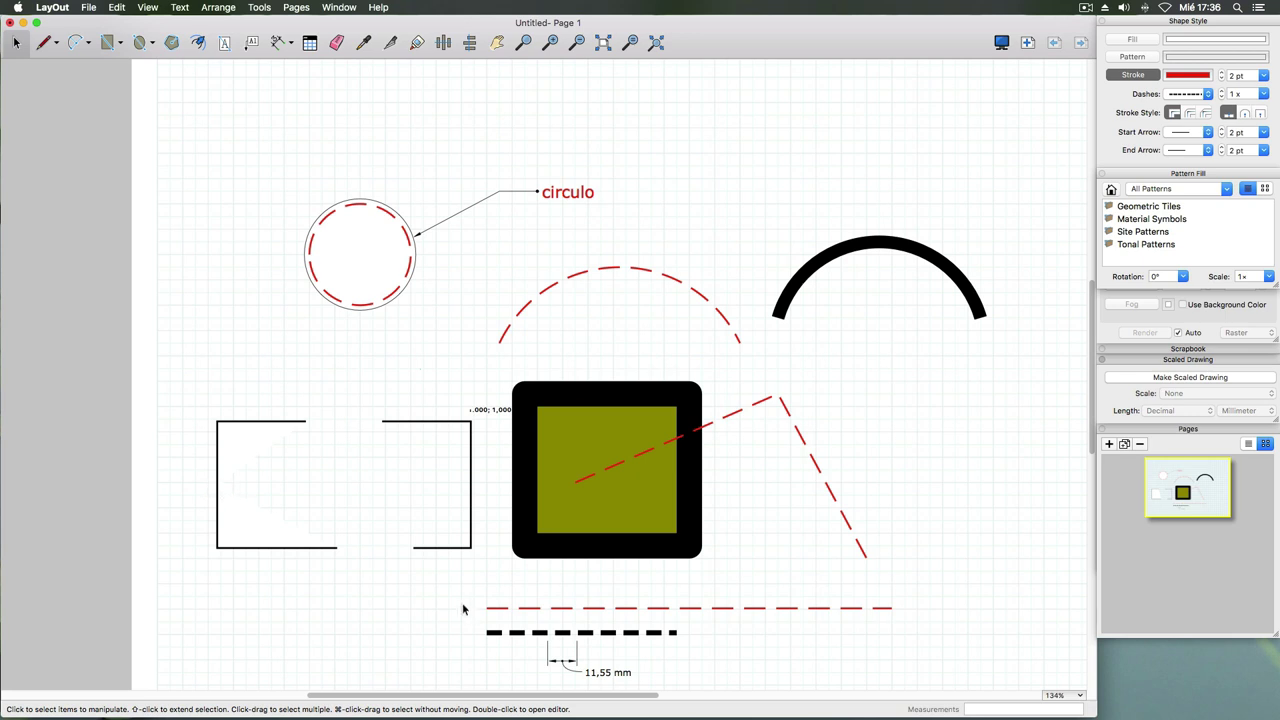
pyautogui.click(219, 514)
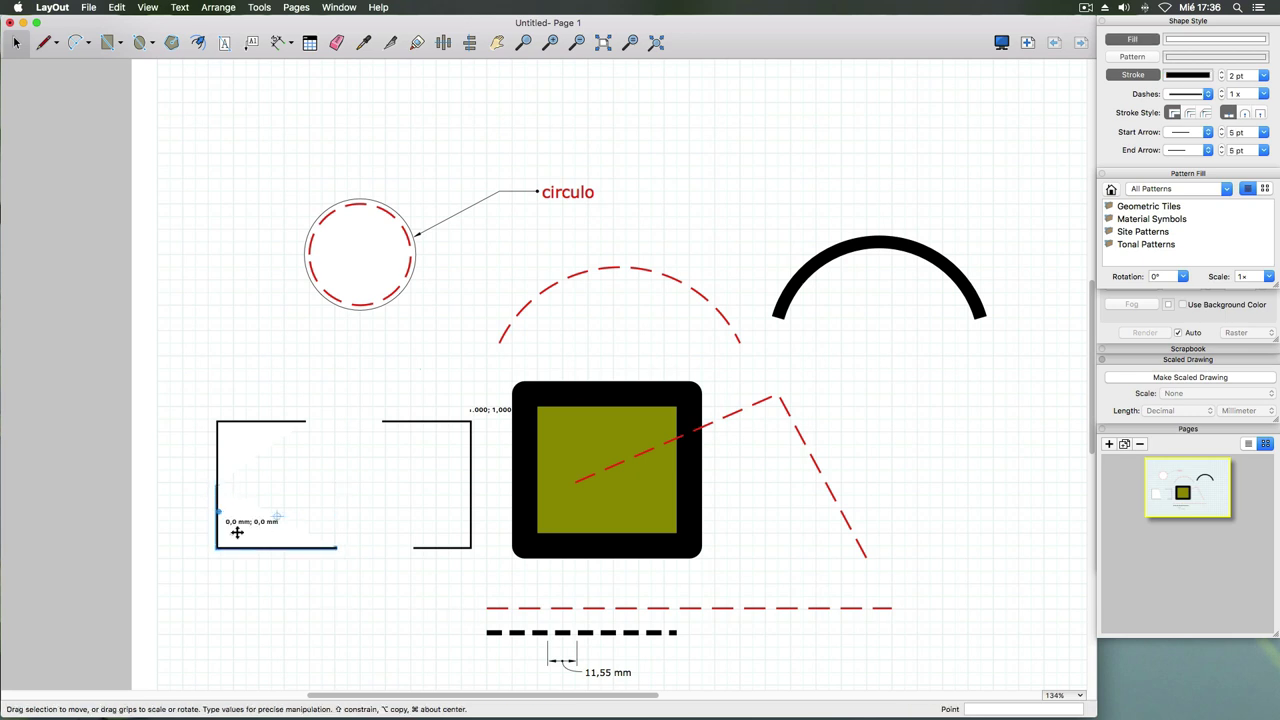
pyautogui.moveTo(237, 531); pyautogui.dragTo(278, 592)
pyautogui.click(229, 427)
pyautogui.moveTo(229, 427); pyautogui.dragTo(229, 363)
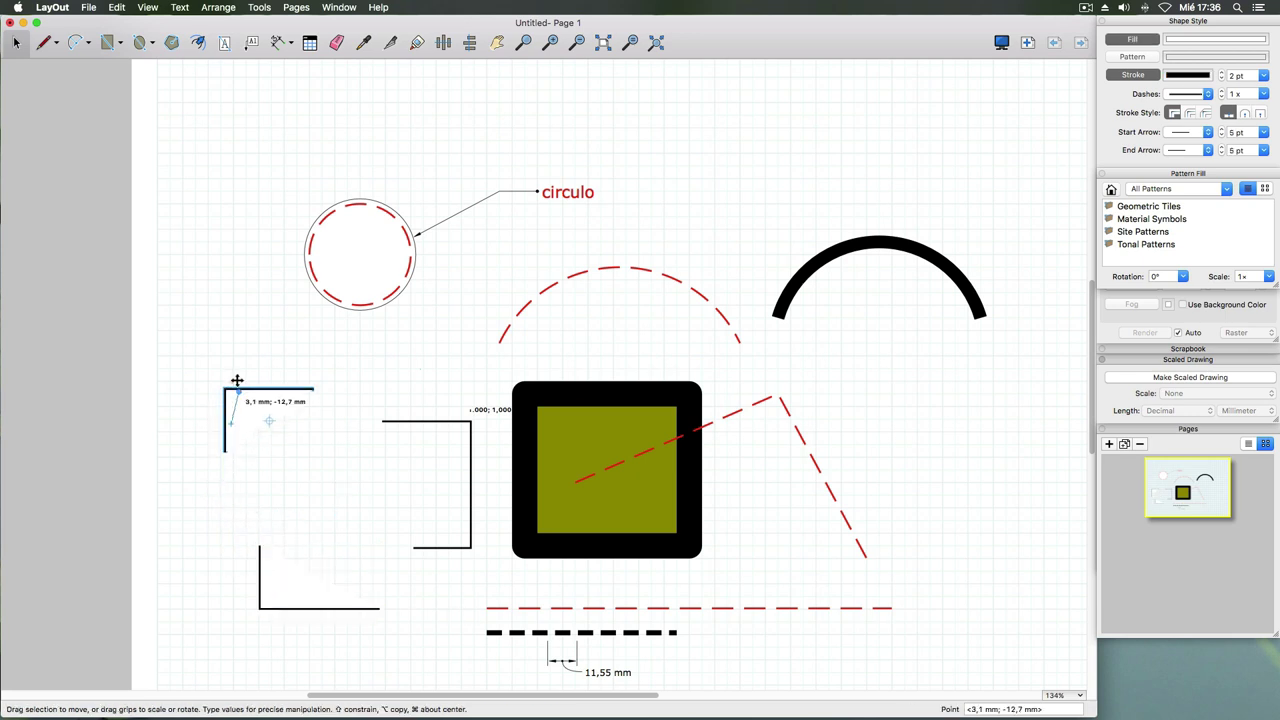
pyautogui.click(283, 433)
pyautogui.click(252, 358)
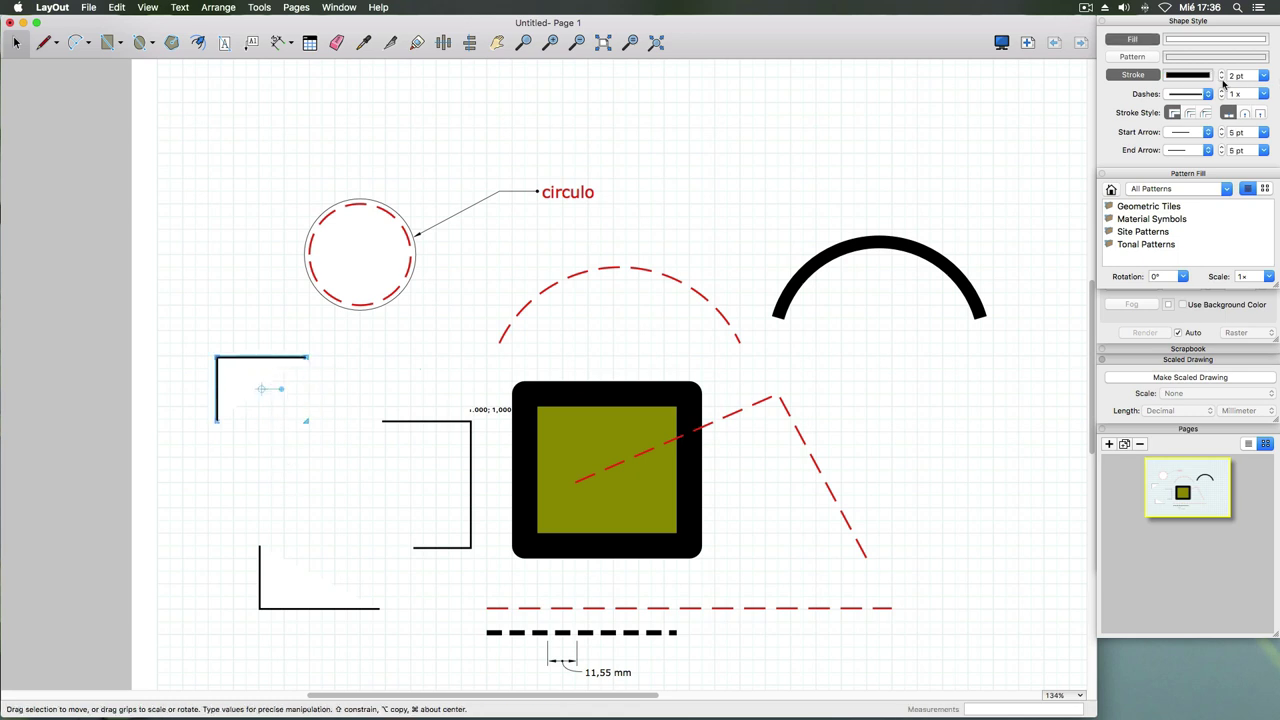
pyautogui.click(358, 506)
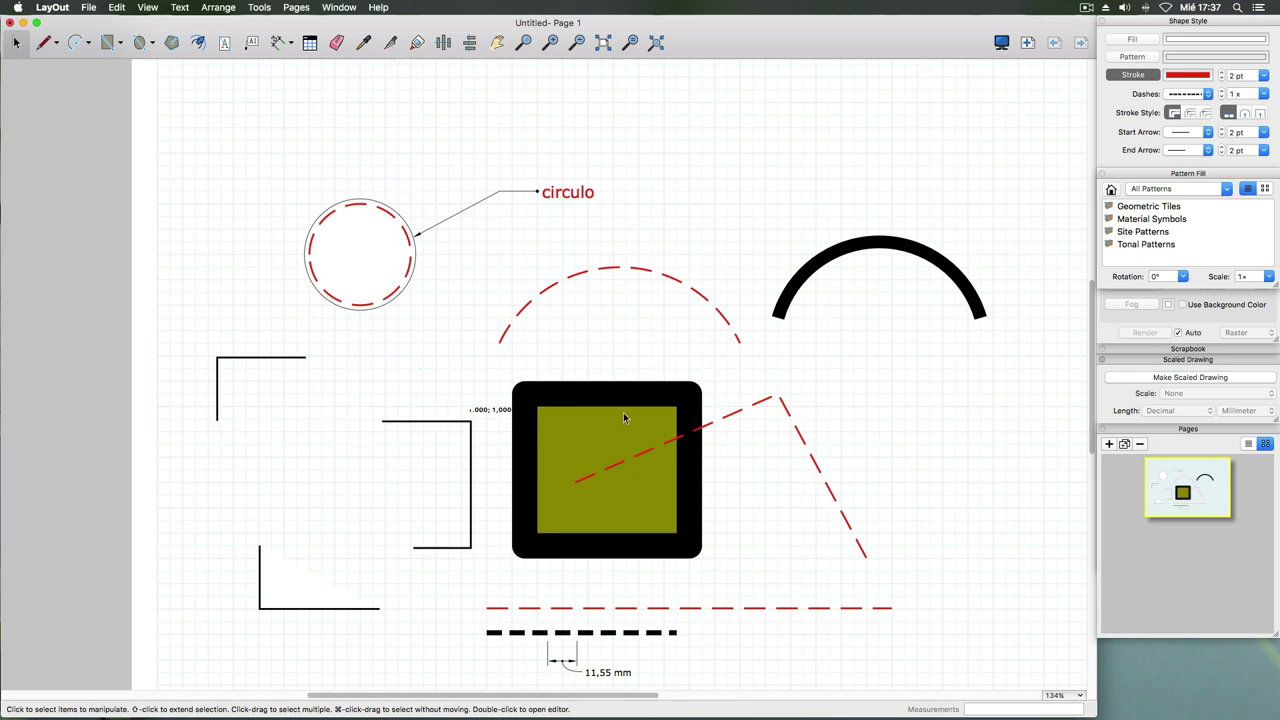
# - Split the long red dashed line and lift its middle section slightly upward
pyautogui.click(729, 608)
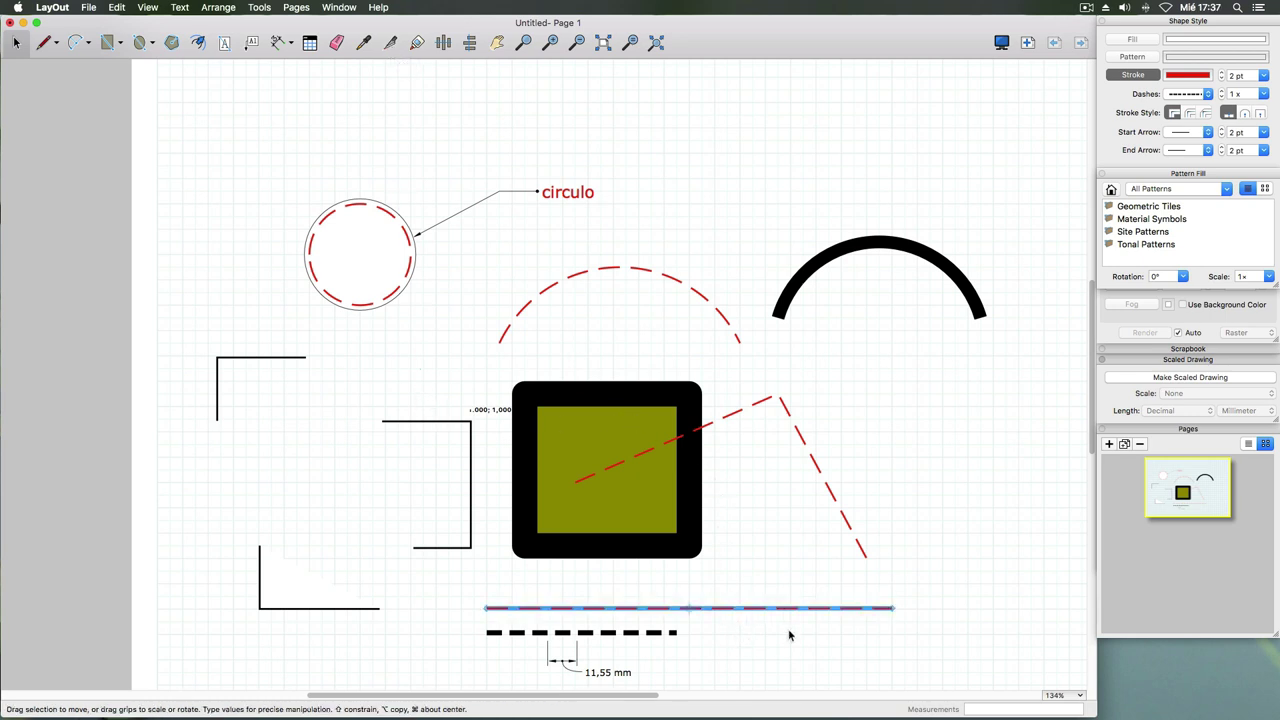
pyautogui.click(391, 43)
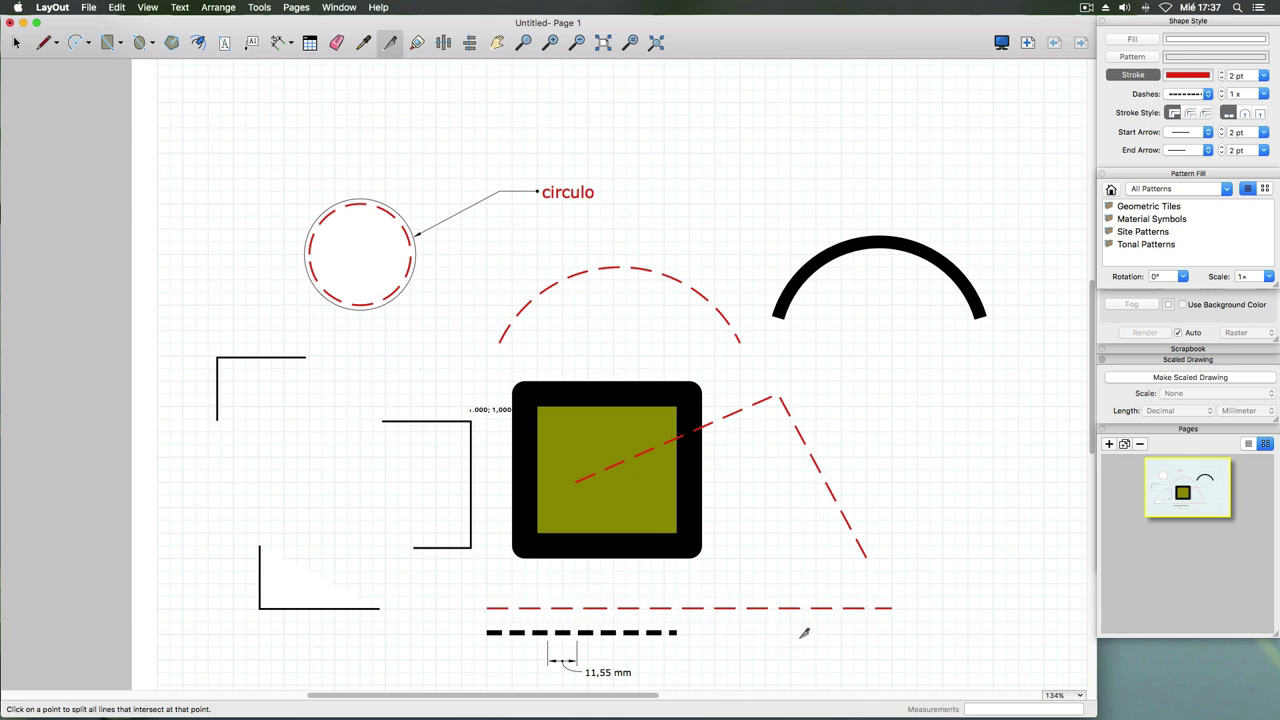
pyautogui.click(797, 606)
pyautogui.click(15, 42)
pyautogui.click(727, 607)
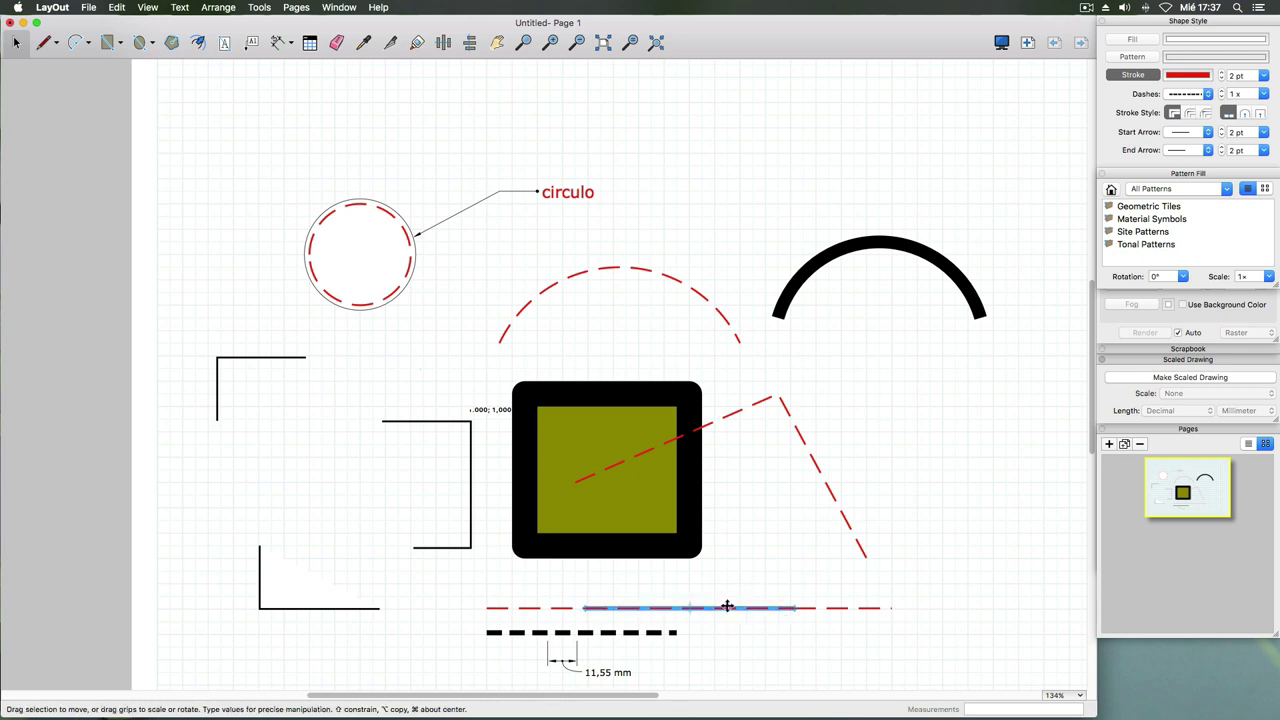
pyautogui.moveTo(727, 607); pyautogui.dragTo(727, 588)
pyautogui.click(772, 662)
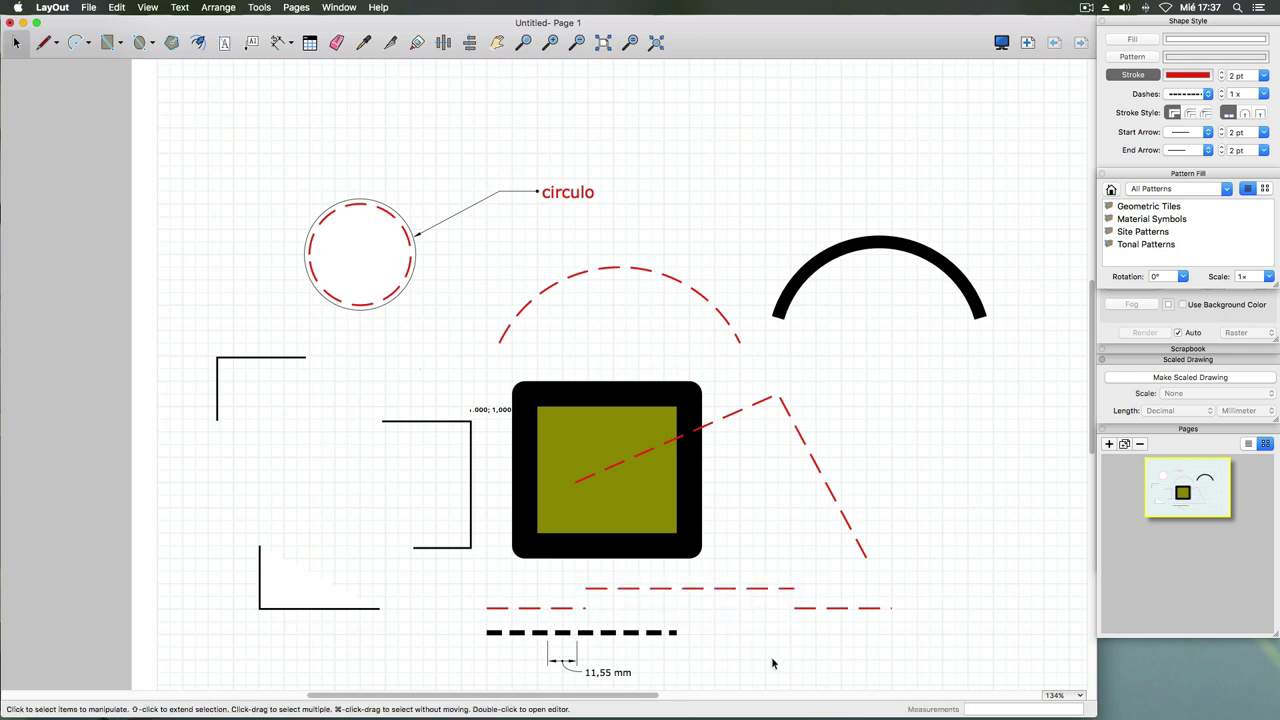
pyautogui.scroll(5, 771, 656)
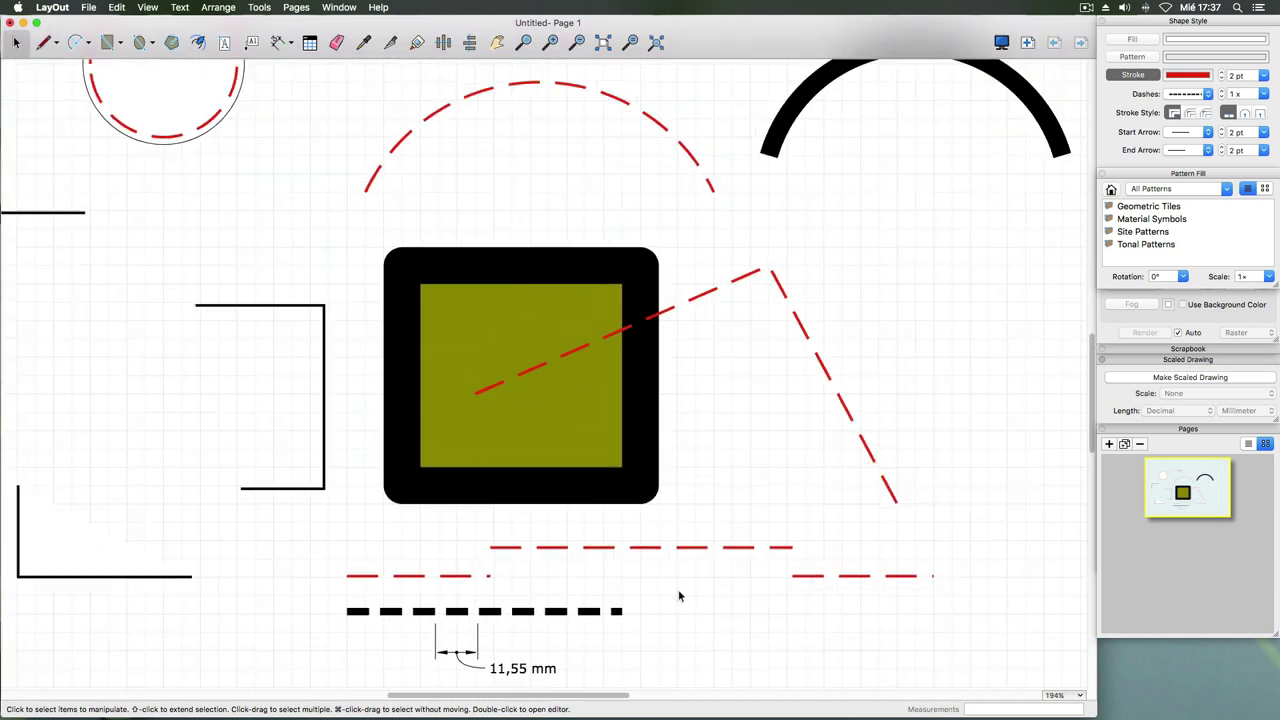
pyautogui.scroll(-3, 678, 596)
pyautogui.scroll(-2, 678, 596)
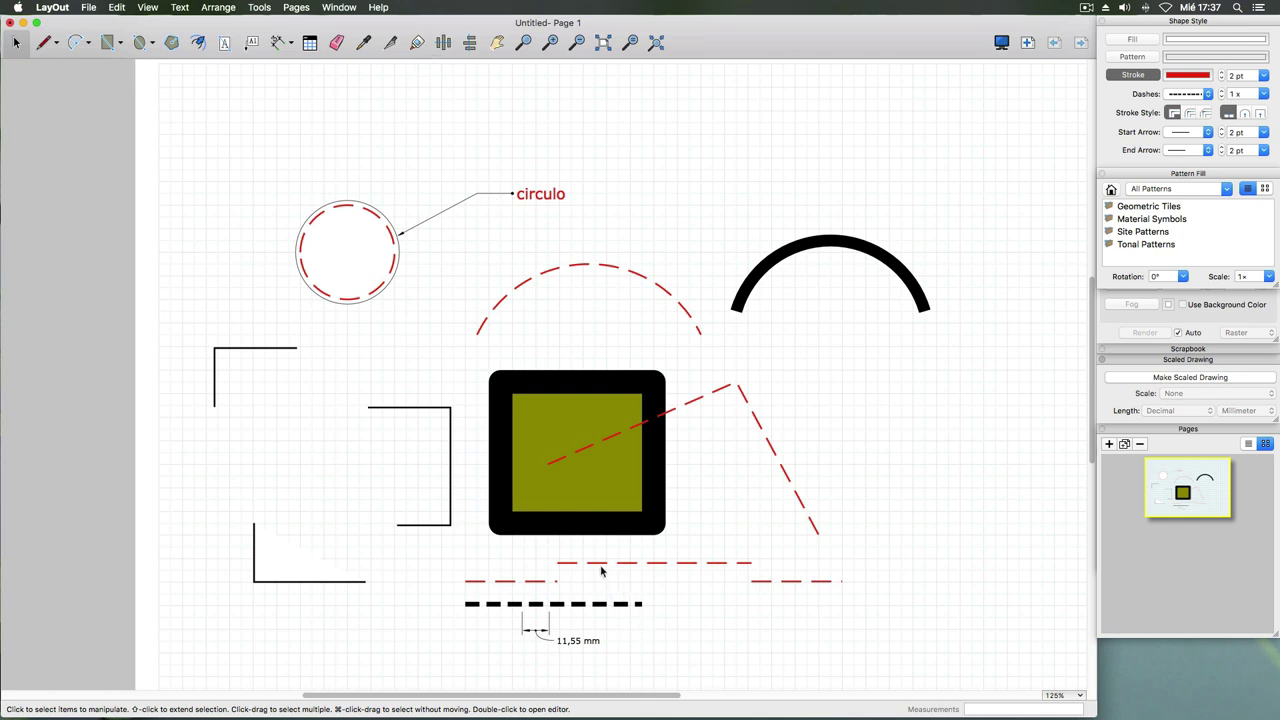
# - Drag the middle dashed section back into line and check each of the three pieces
pyautogui.moveTo(600, 568); pyautogui.dragTo(600, 575)
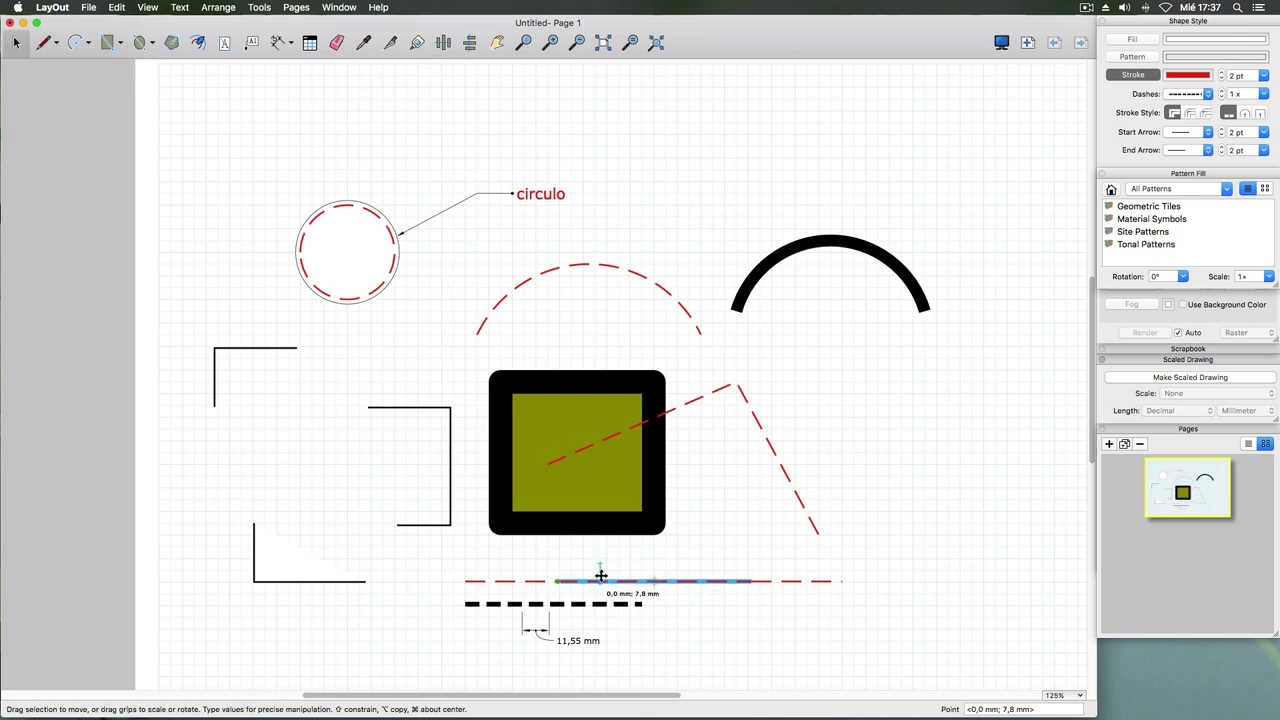
pyautogui.click(776, 592)
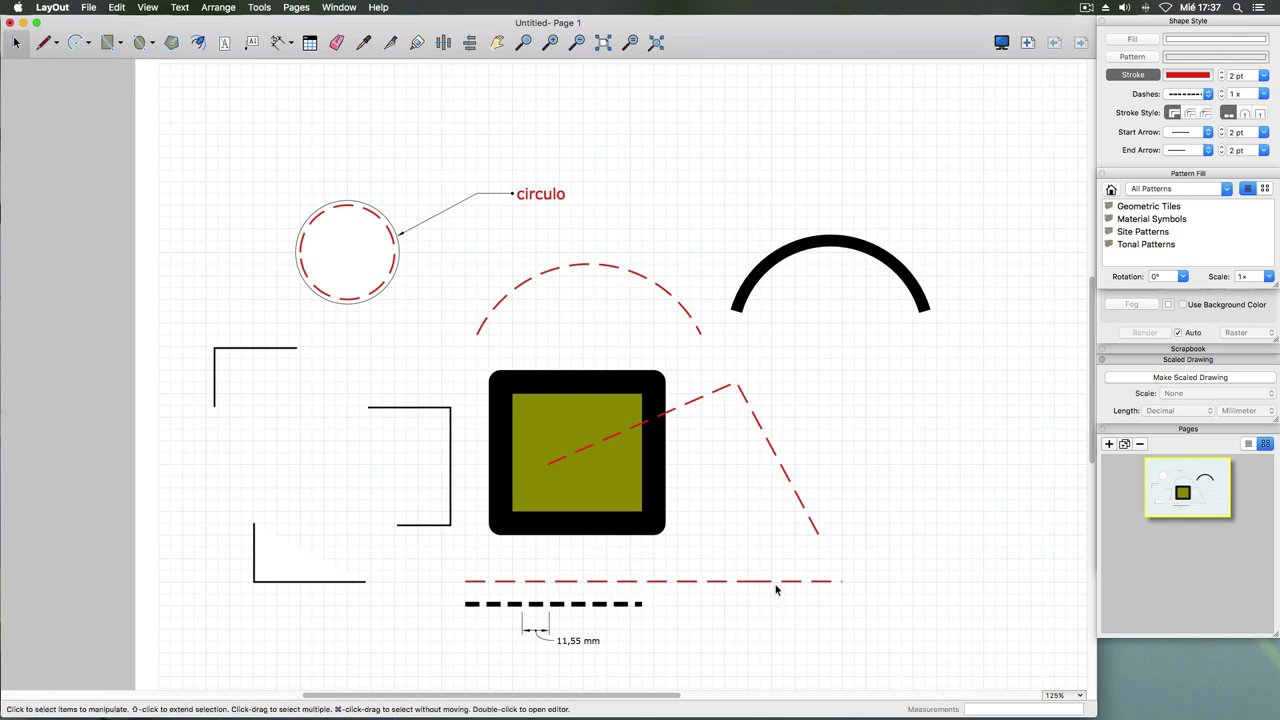
pyautogui.click(764, 585)
pyautogui.click(728, 582)
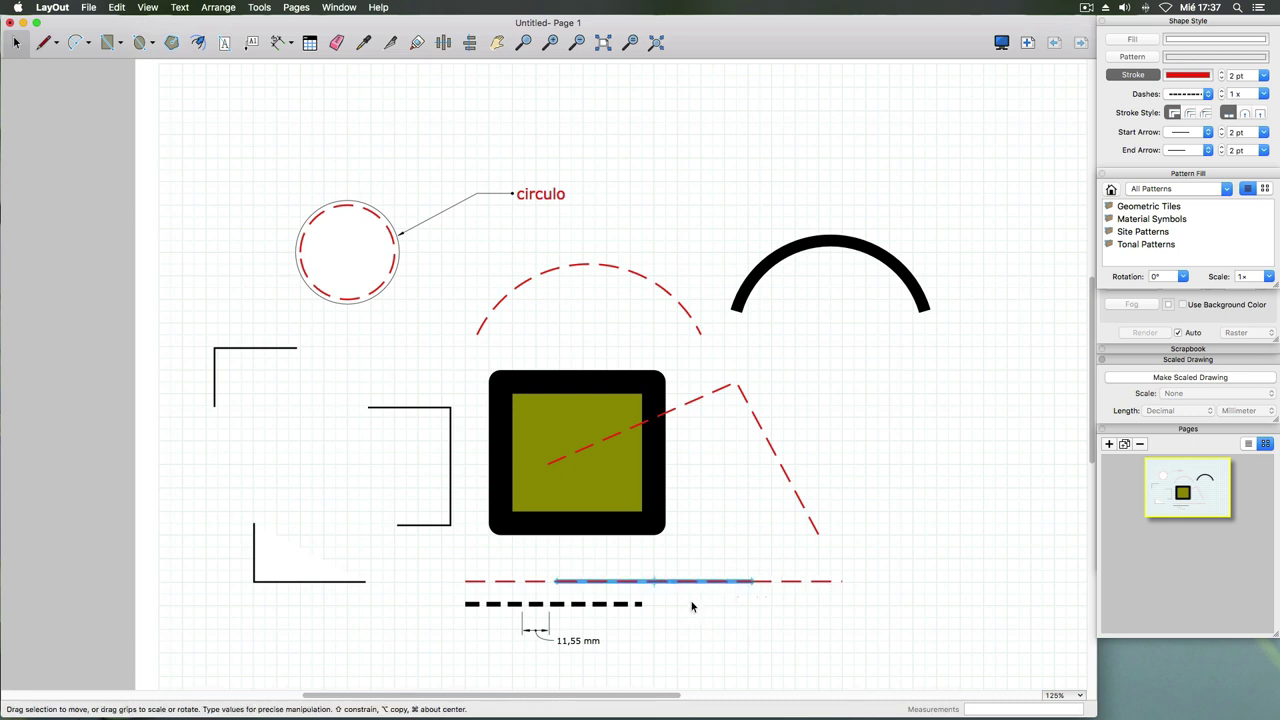
pyautogui.click(545, 586)
pyautogui.click(735, 622)
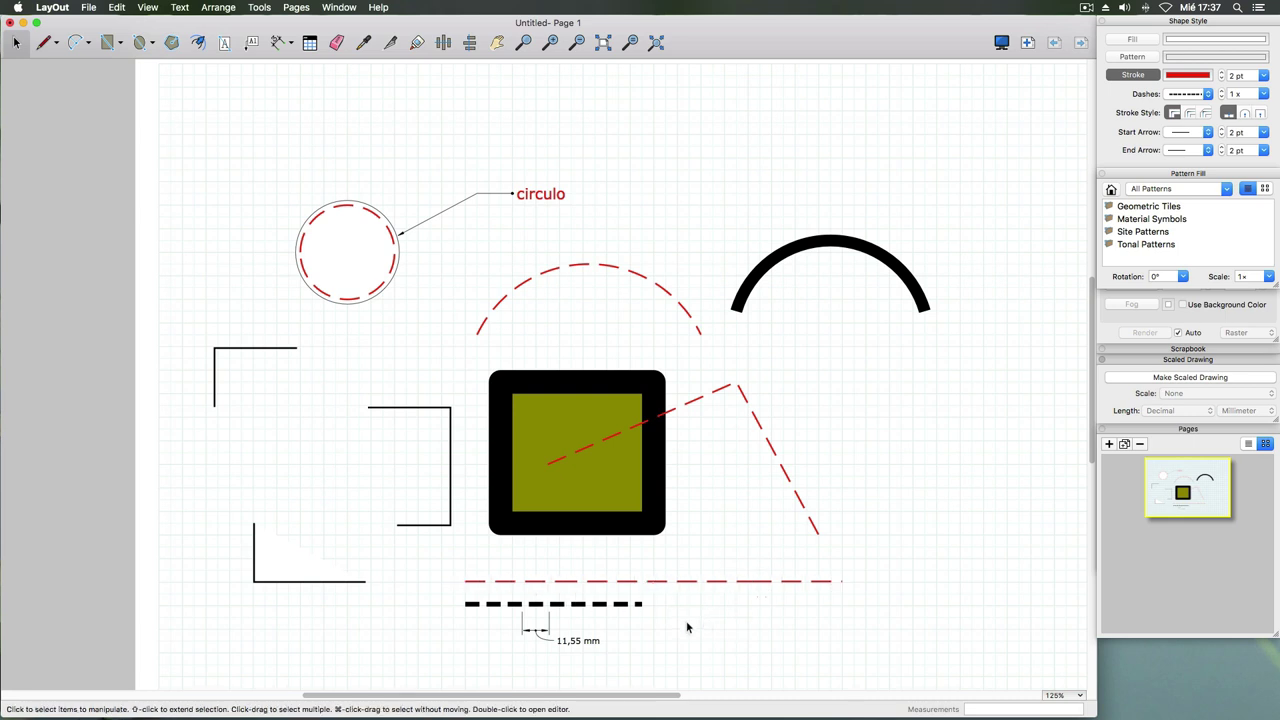
pyautogui.click(623, 584)
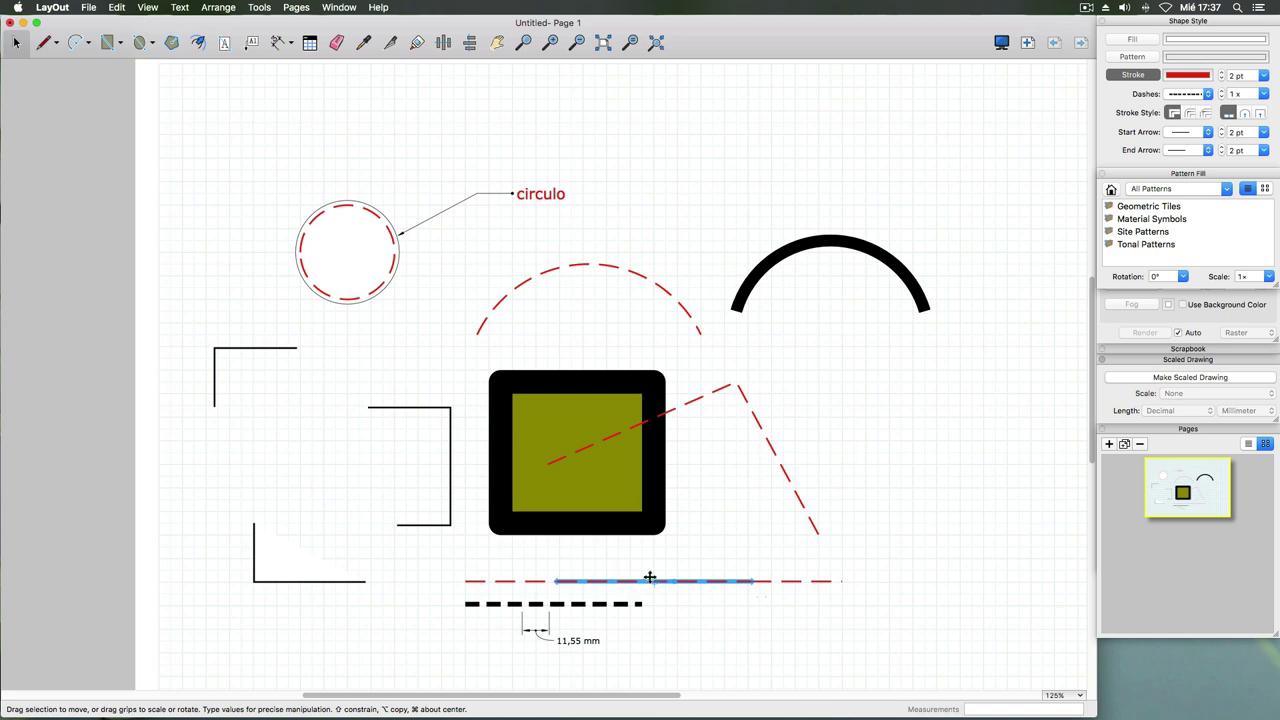
pyautogui.click(683, 568)
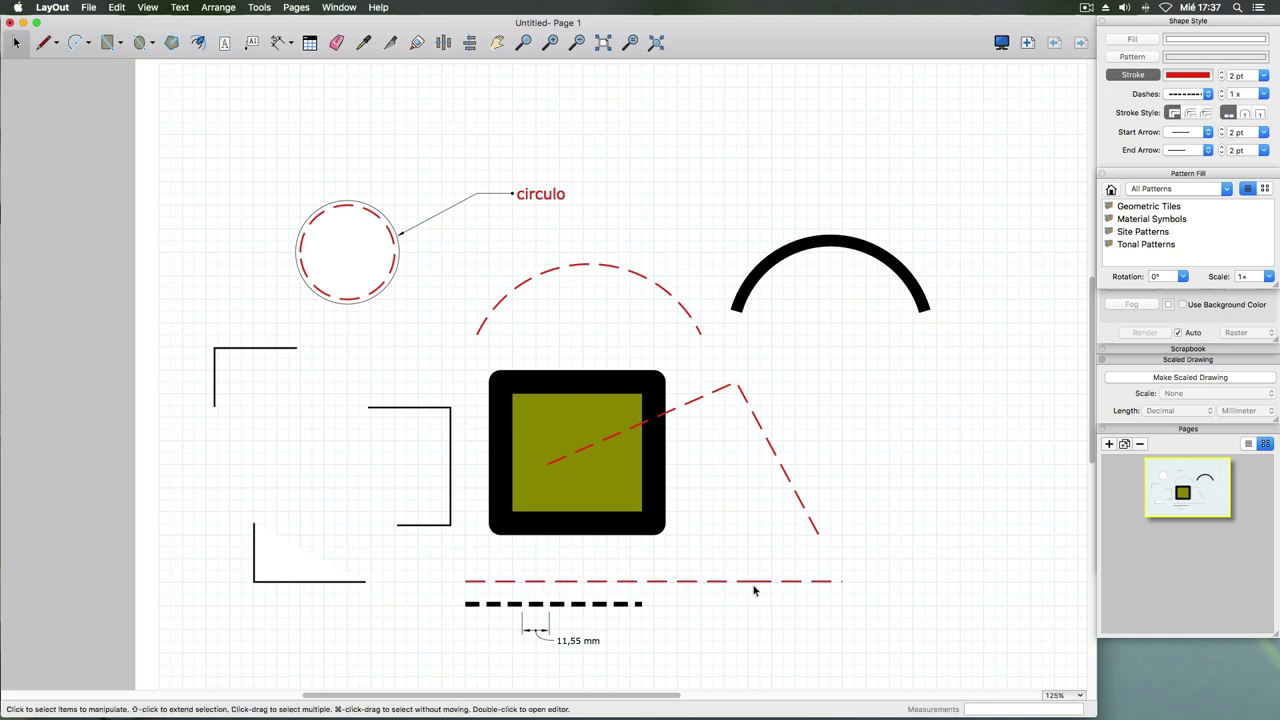
# - Rejoin the three dashed sections into one line and move it up and right
pyautogui.click(418, 43)
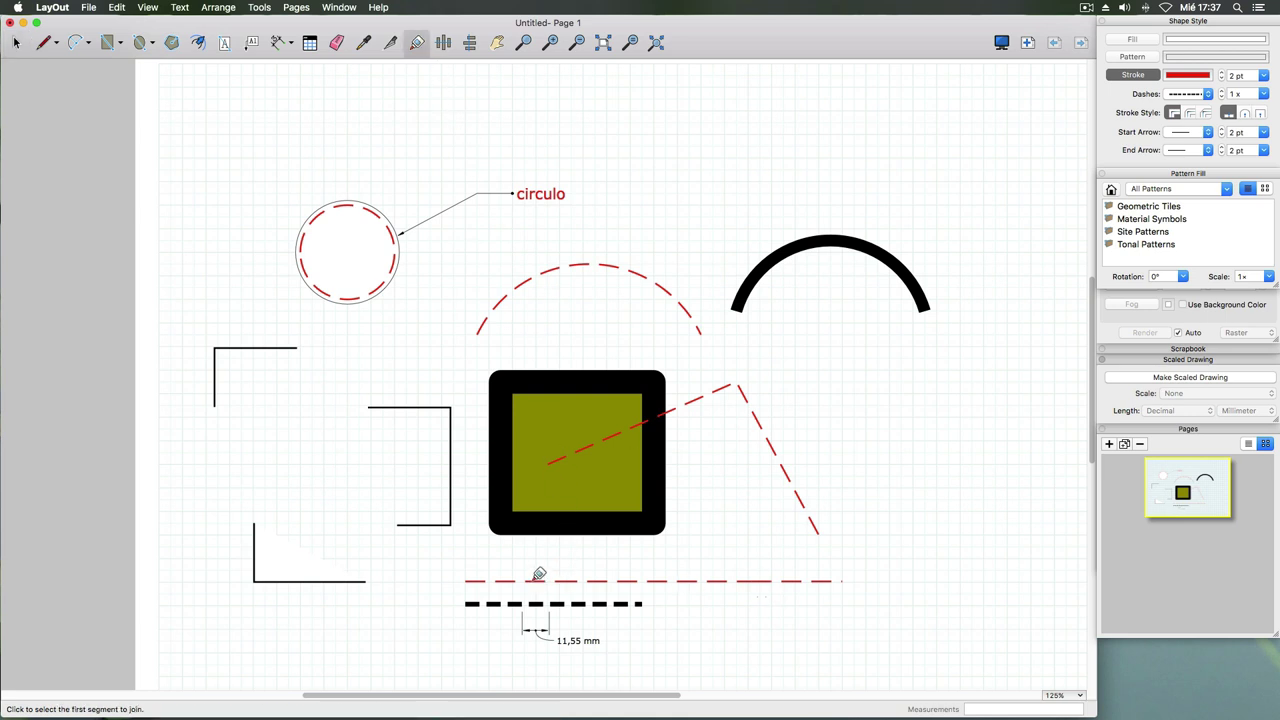
pyautogui.click(540, 580)
pyautogui.click(620, 579)
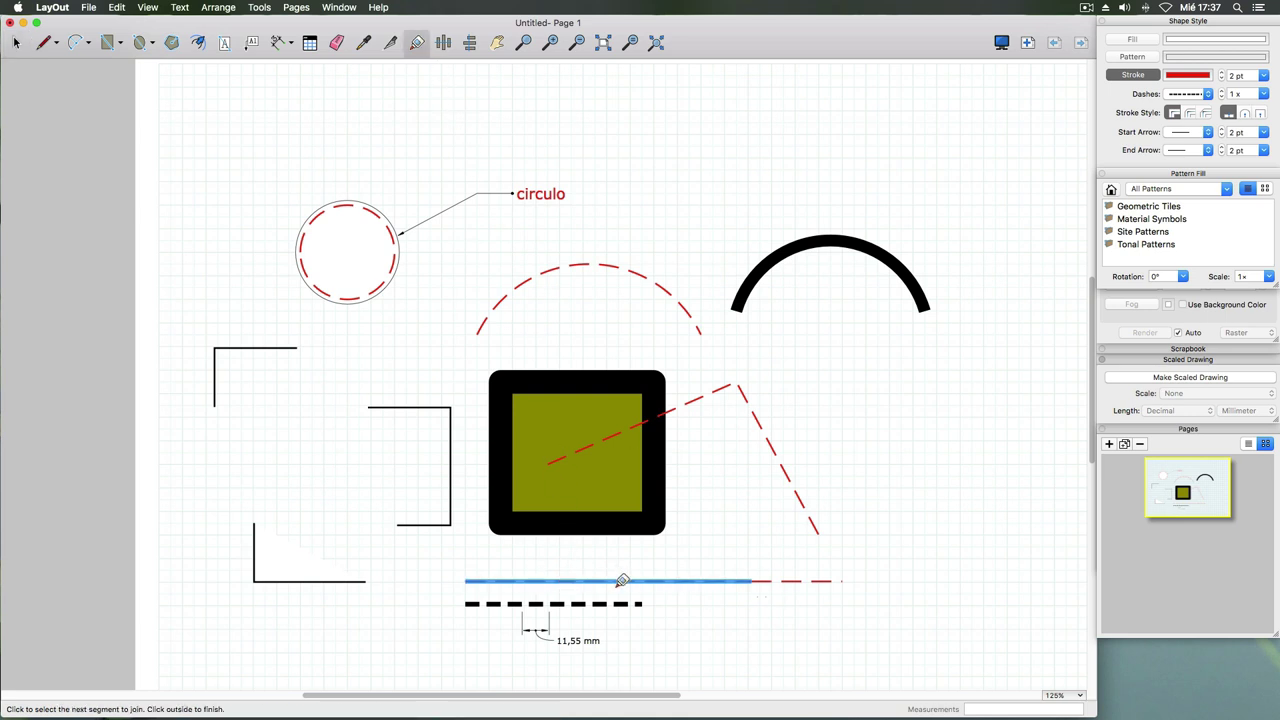
pyautogui.click(772, 579)
pyautogui.click(16, 44)
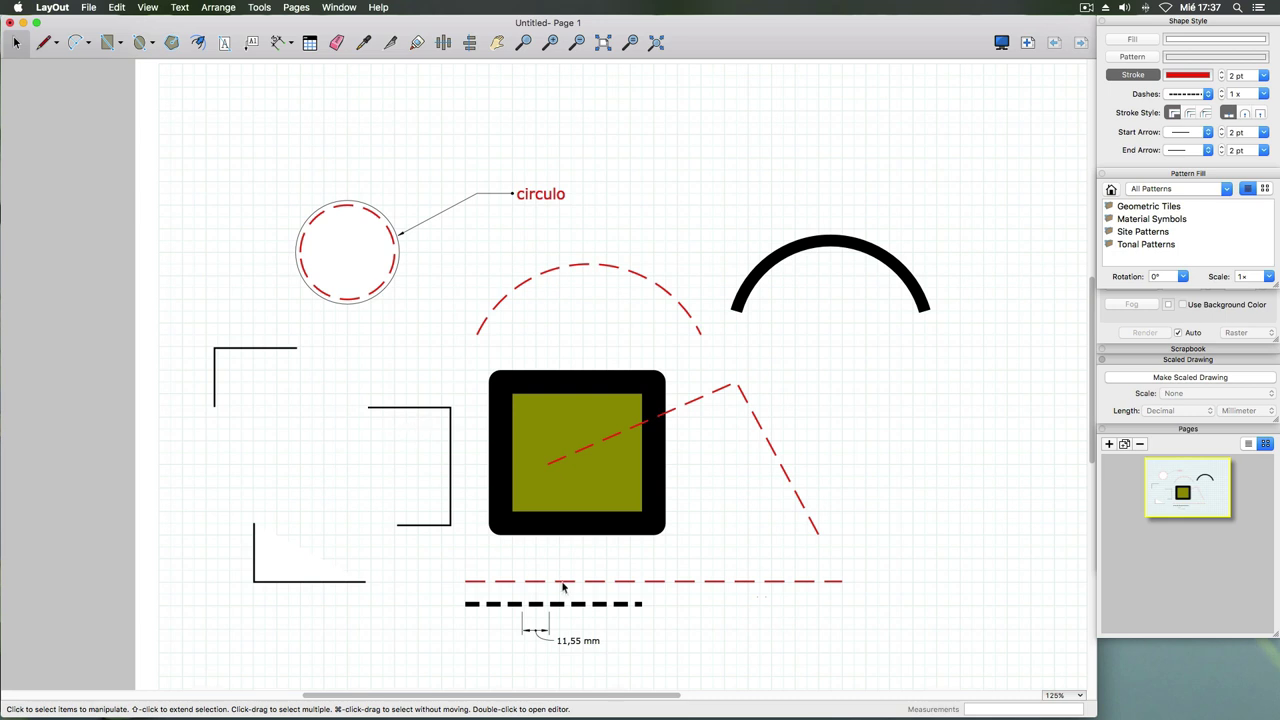
pyautogui.click(563, 583)
pyautogui.click(652, 606)
pyautogui.moveTo(626, 581); pyautogui.dragTo(684, 568)
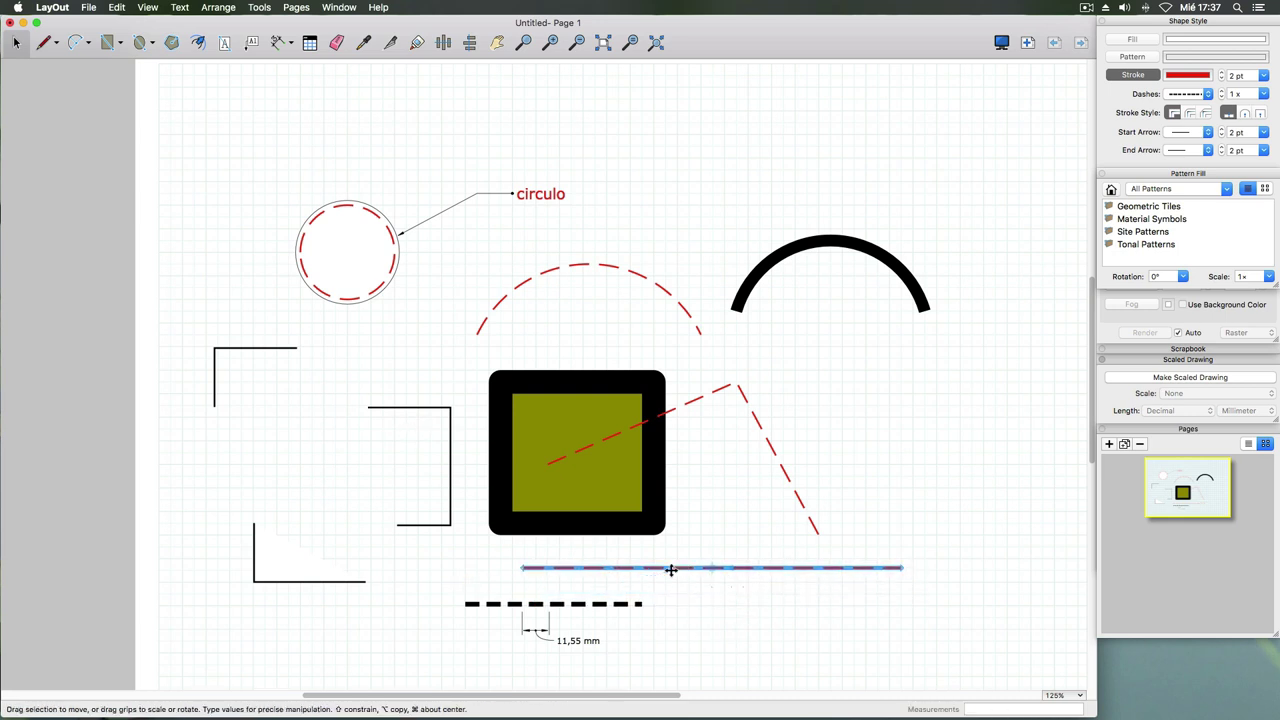
pyautogui.click(460, 580)
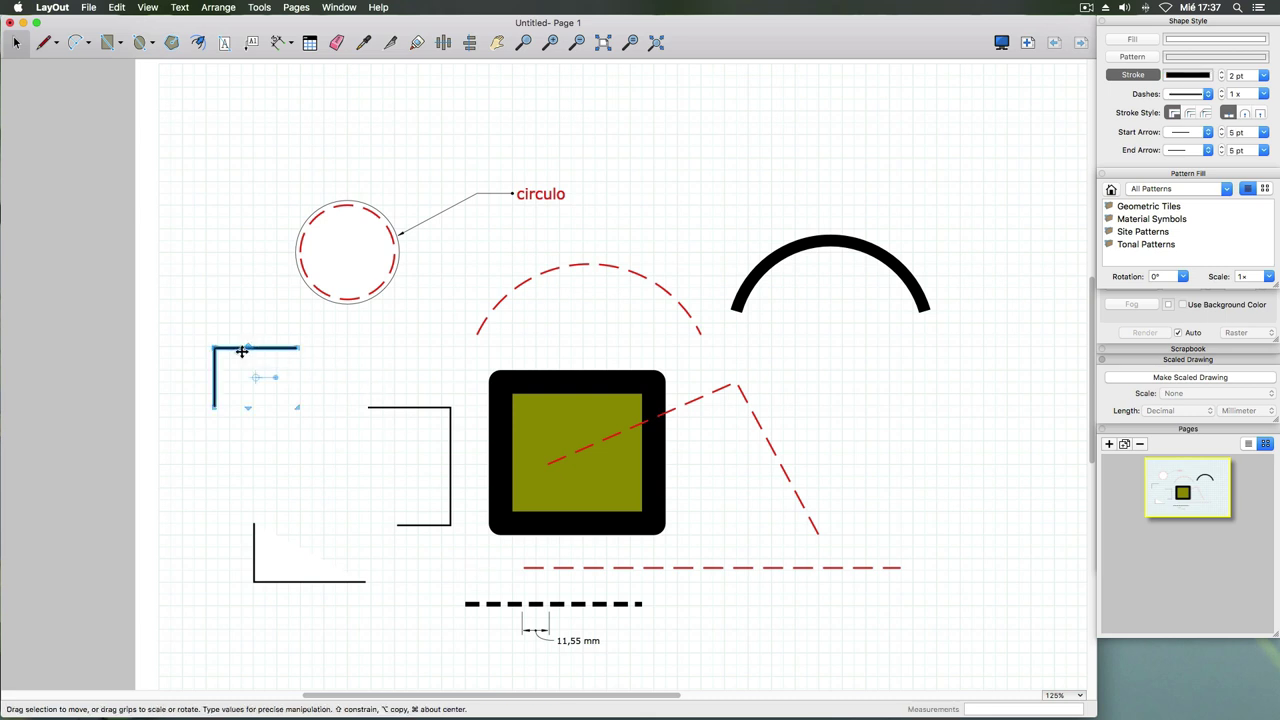
# - Close up the rectangle pieces and join the upper-left and lower-left corners
pyautogui.moveTo(237, 350); pyautogui.dragTo(276, 465)
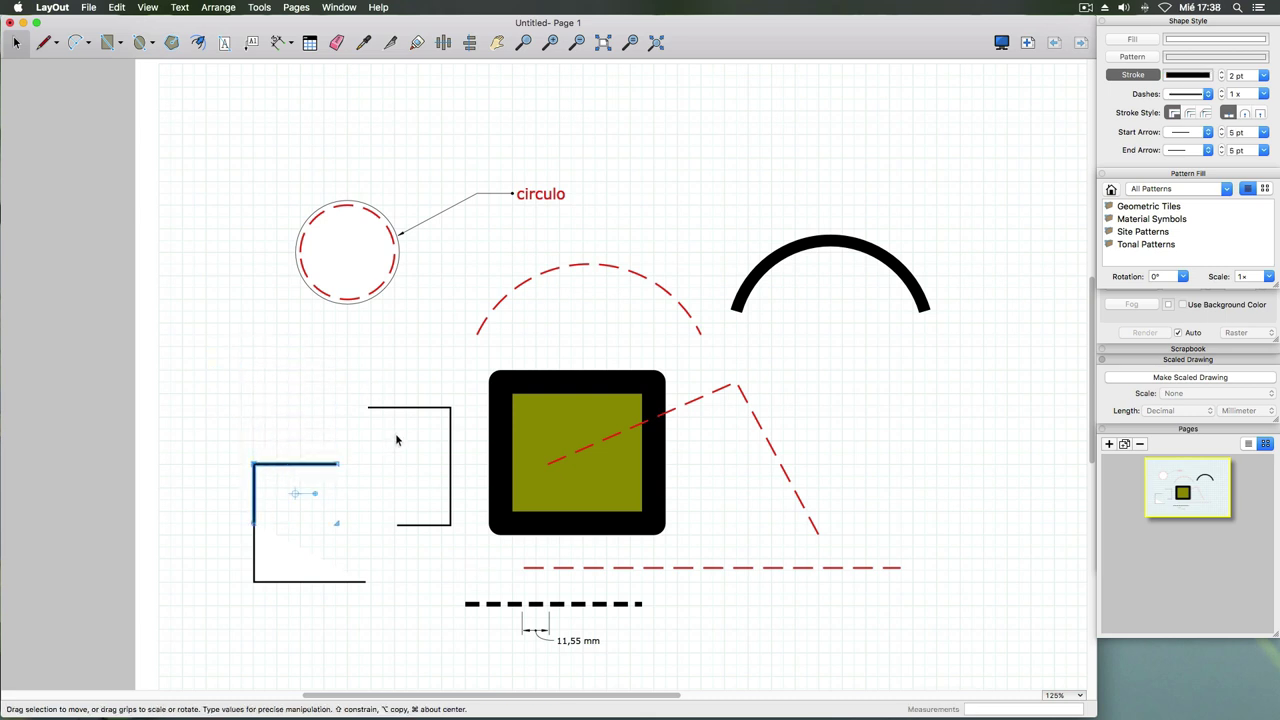
pyautogui.moveTo(396, 408)
pyautogui.mouseDown()
pyautogui.moveTo(392, 466)
pyautogui.moveTo(370, 466)
pyautogui.mouseUp()
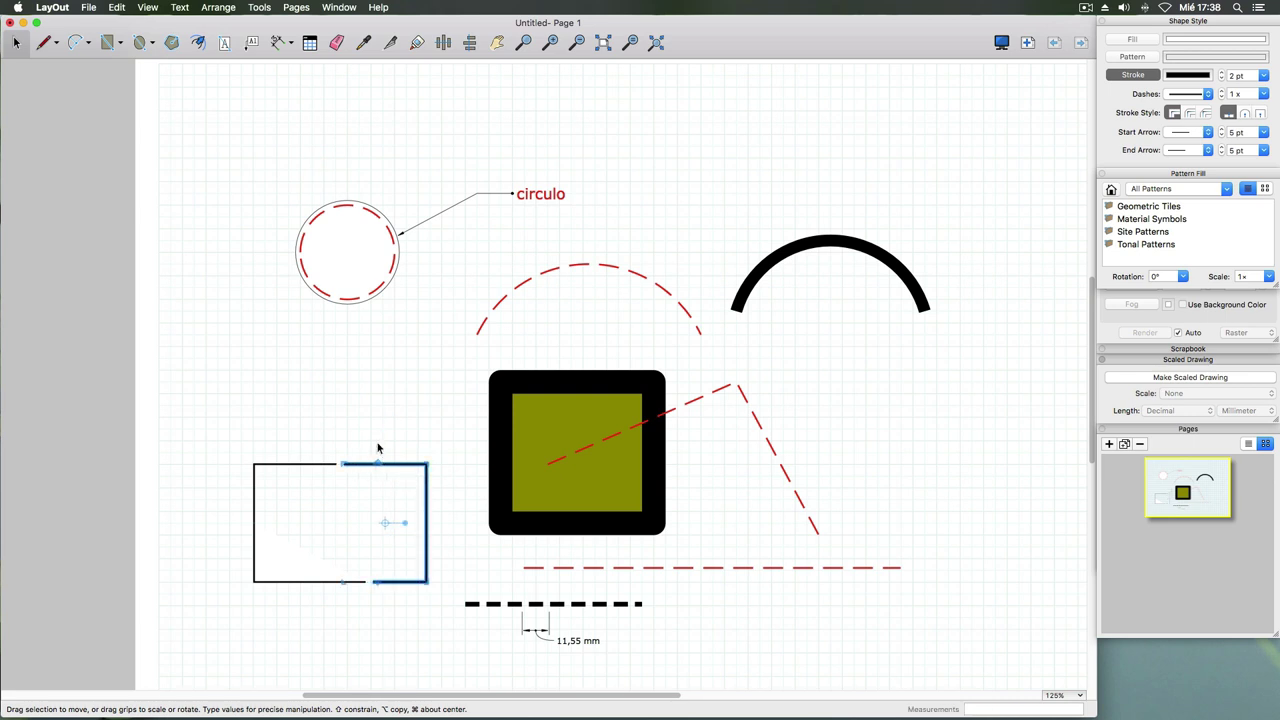
pyautogui.click(322, 407)
pyautogui.click(418, 44)
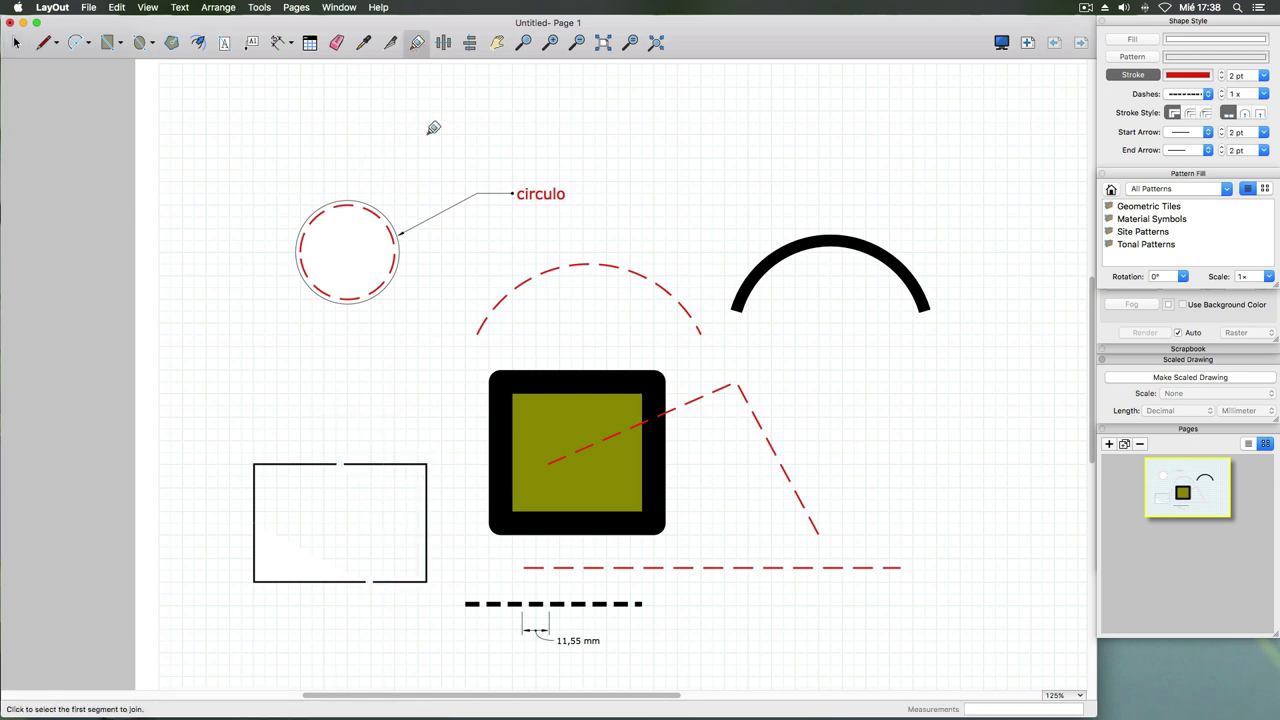
pyautogui.click(259, 464)
pyautogui.click(257, 543)
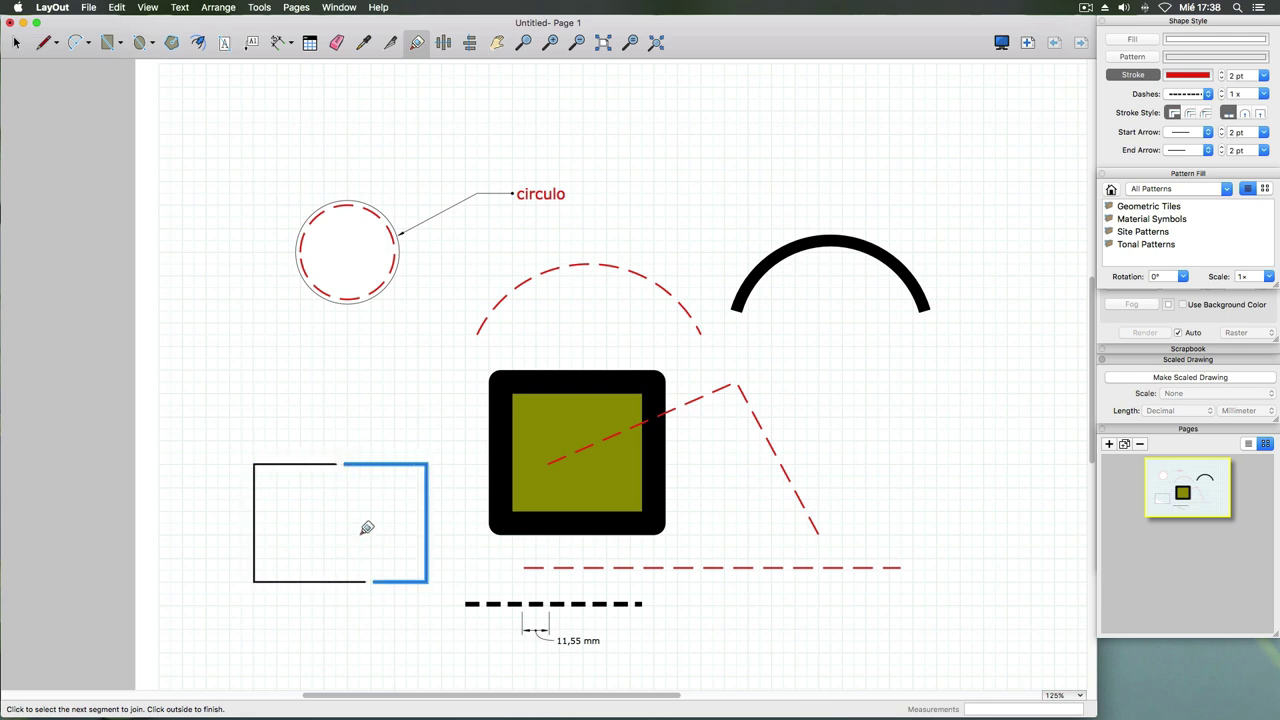
pyautogui.click(17, 43)
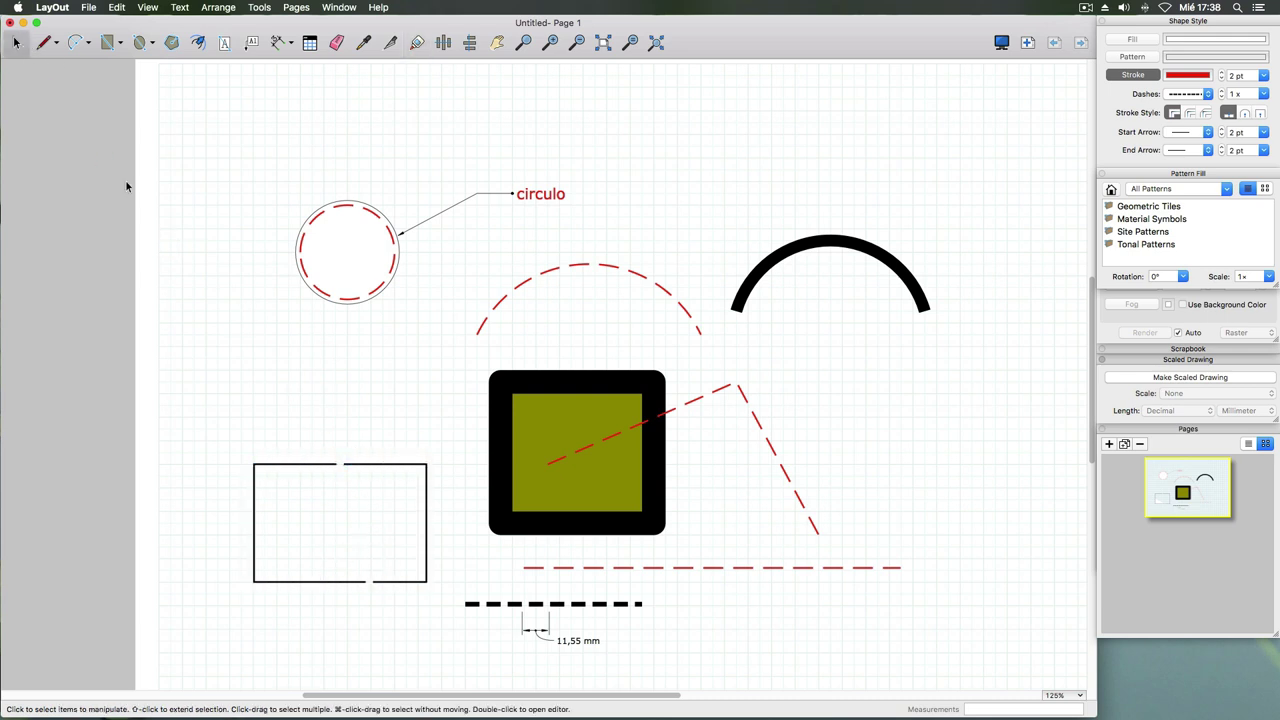
# - Shift the right bracket by 9.2 mm to form a narrower square outline
pyautogui.click(322, 466)
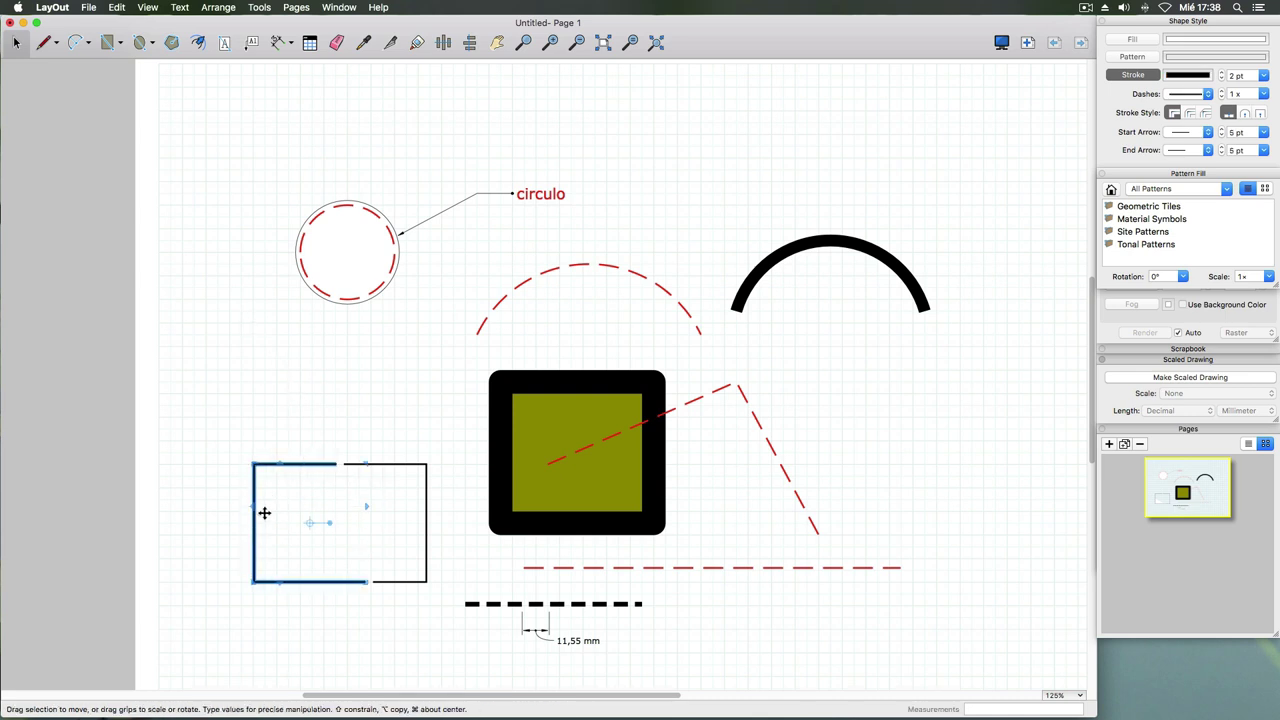
pyautogui.click(382, 420)
pyautogui.click(349, 466)
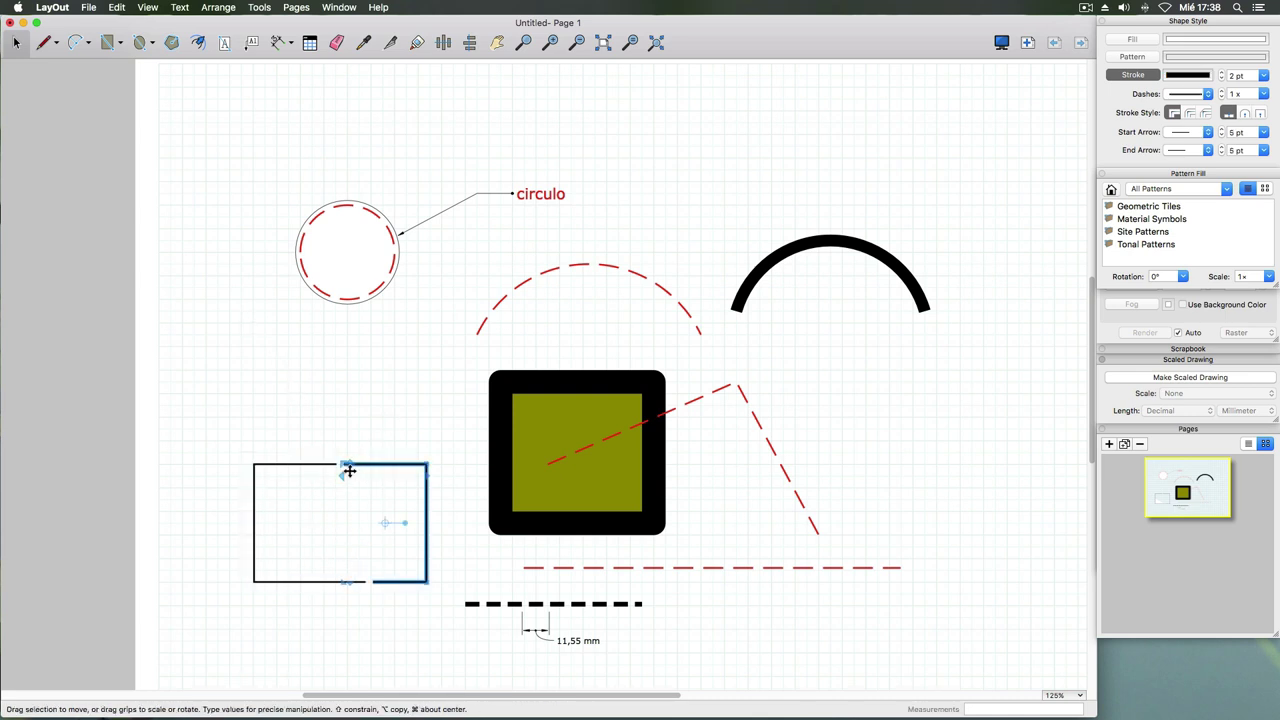
pyautogui.moveTo(349, 466)
pyautogui.mouseDown()
pyautogui.moveTo(383, 469)
pyautogui.moveTo(315, 469)
pyautogui.mouseUp()
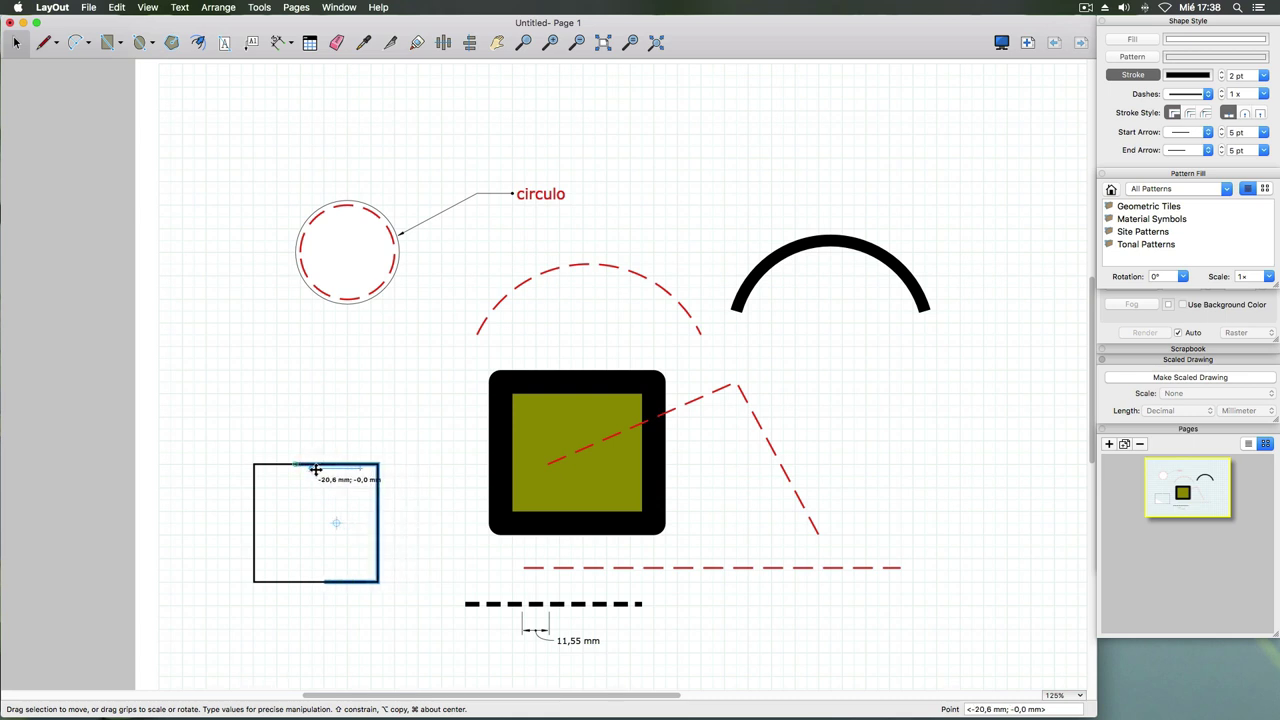
pyautogui.click(383, 429)
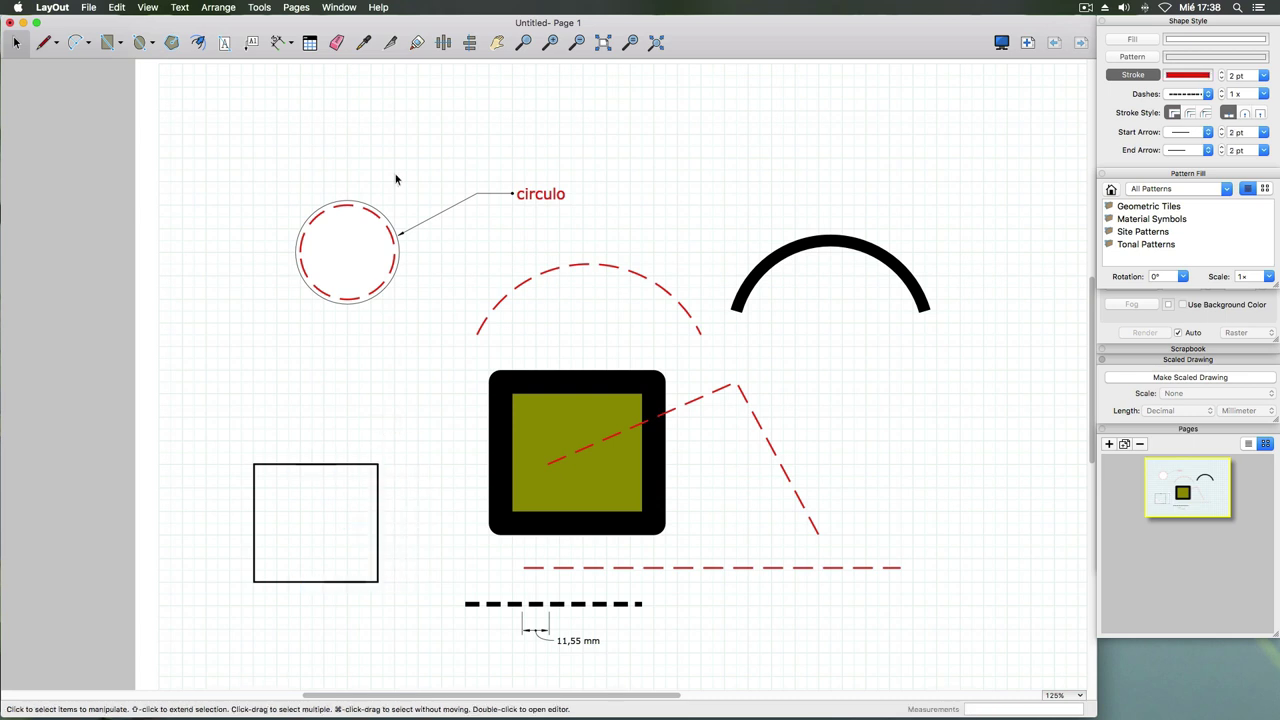
# - Drag the rectangle's right-hand piece outward to widen it
pyautogui.click(419, 44)
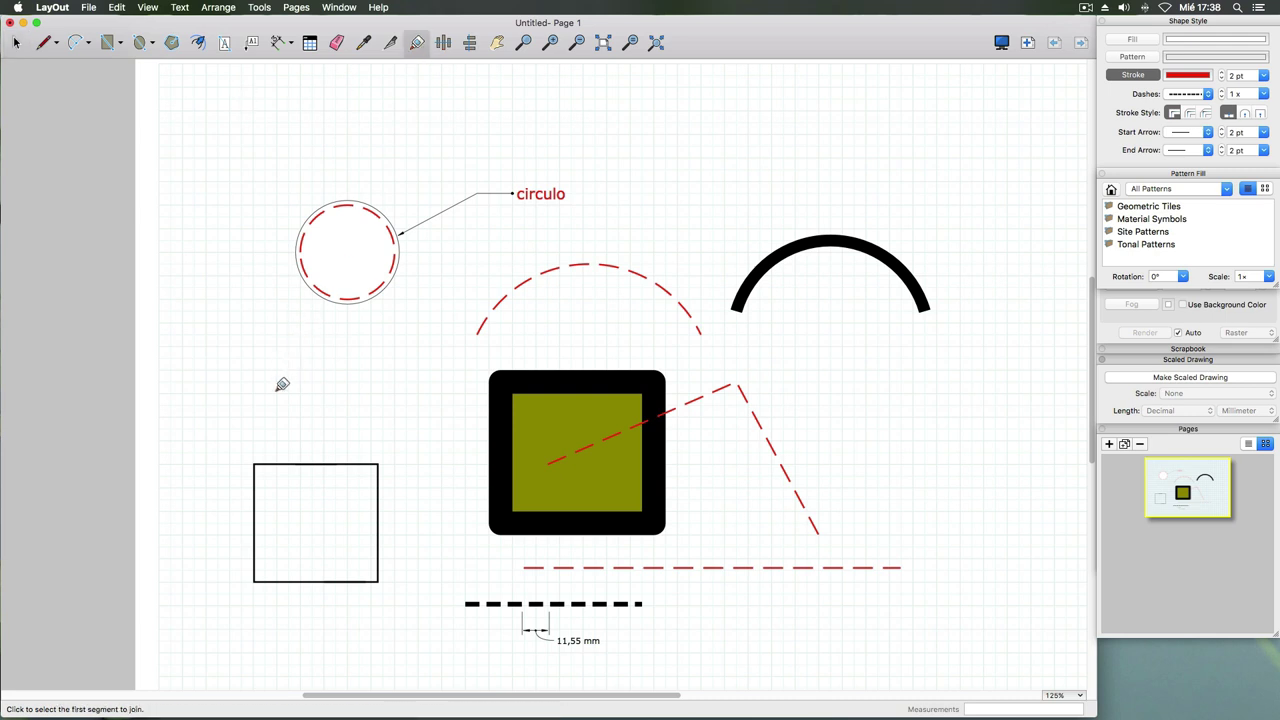
pyautogui.click(262, 463)
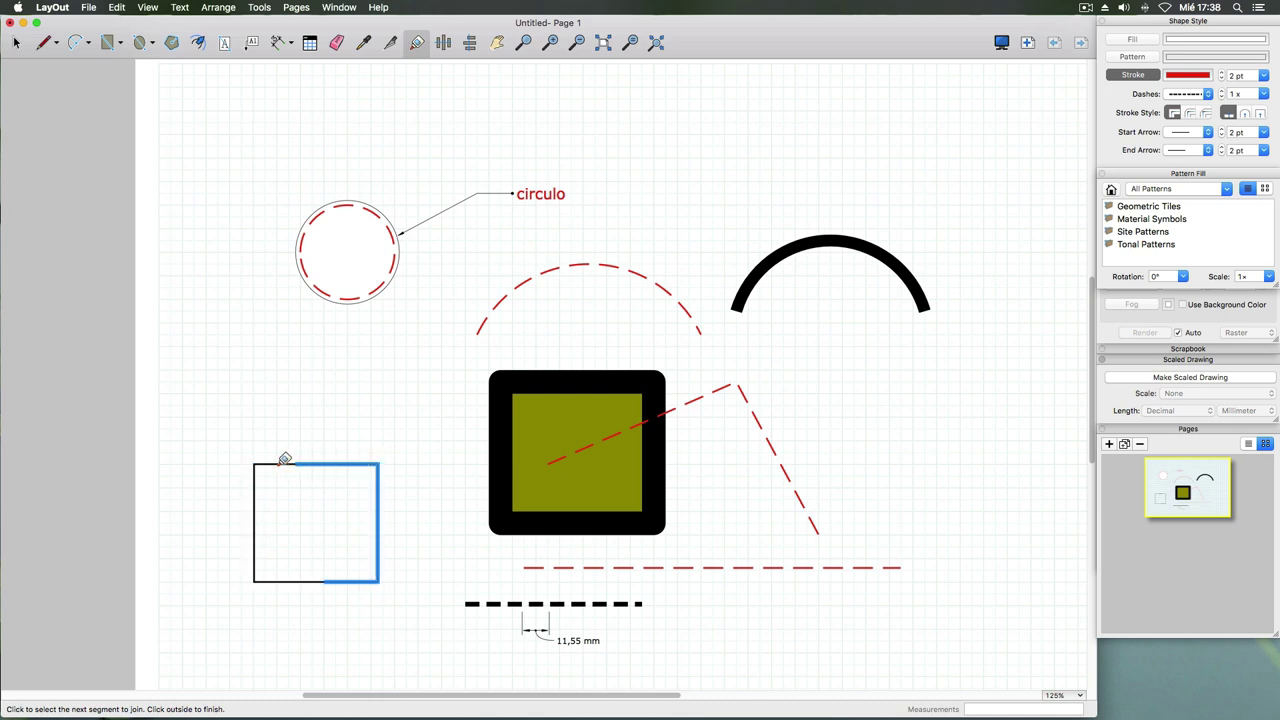
pyautogui.click(16, 42)
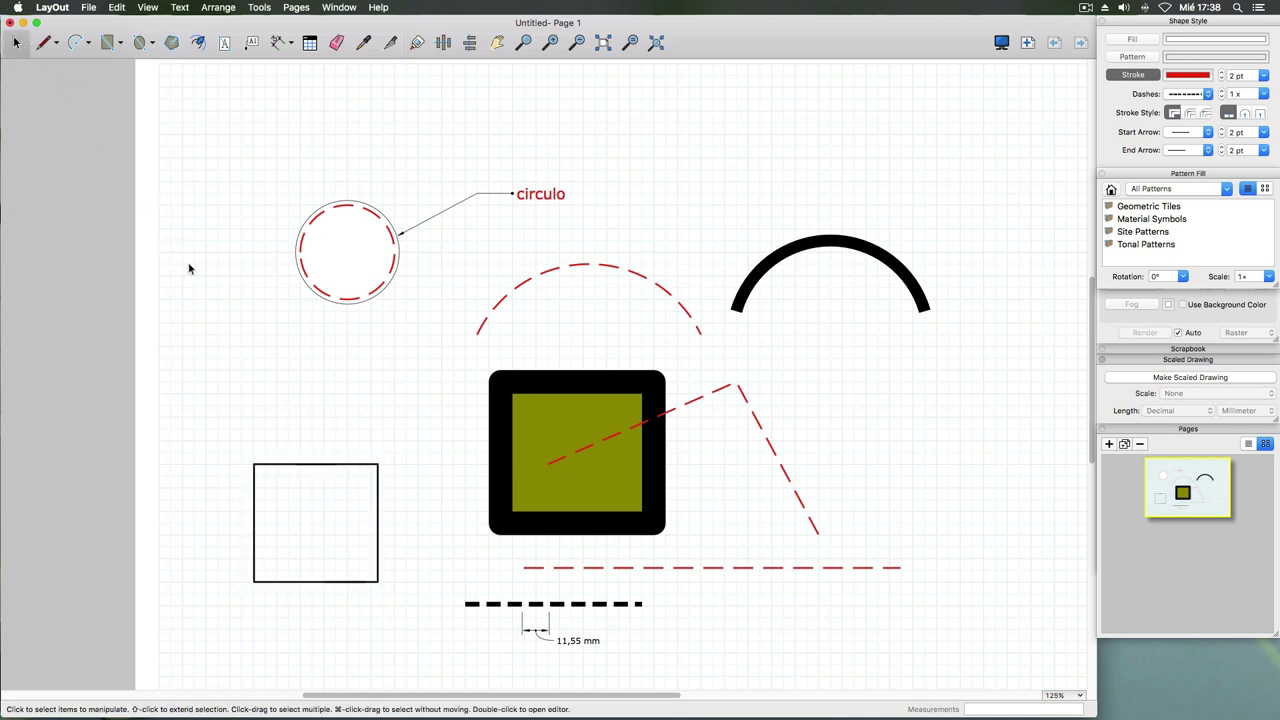
pyautogui.click(361, 469)
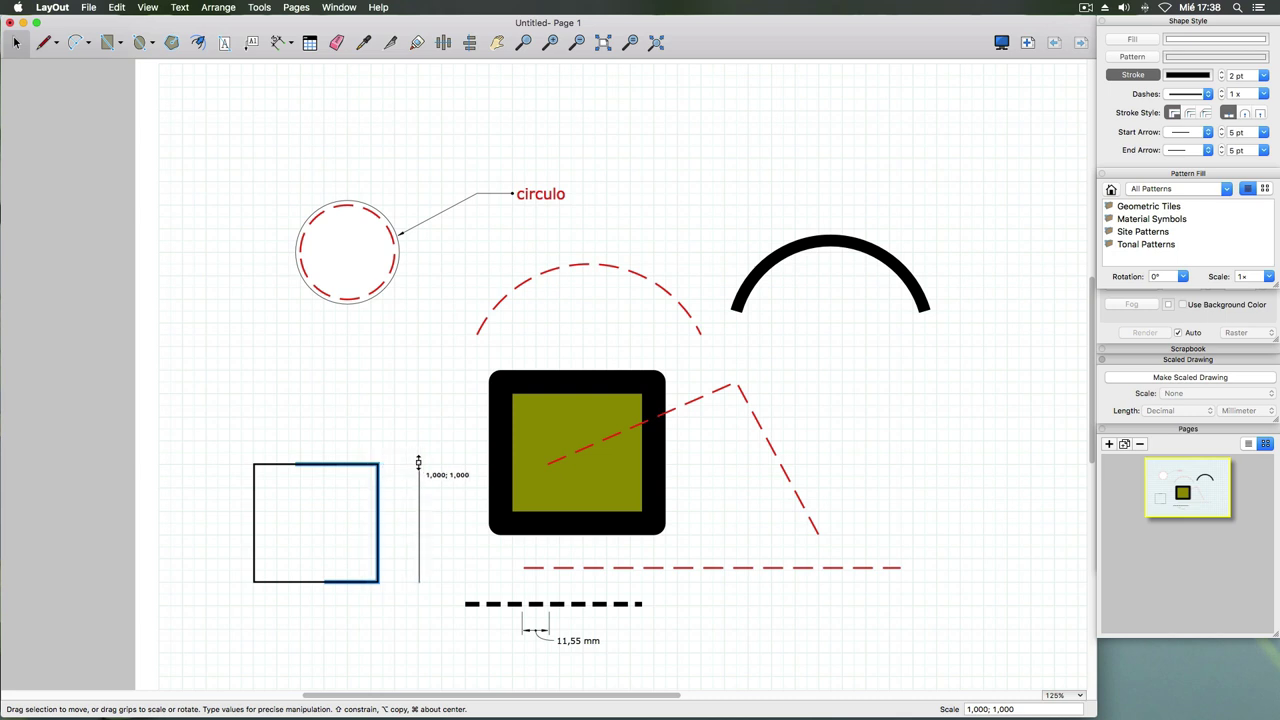
pyautogui.click(118, 8)
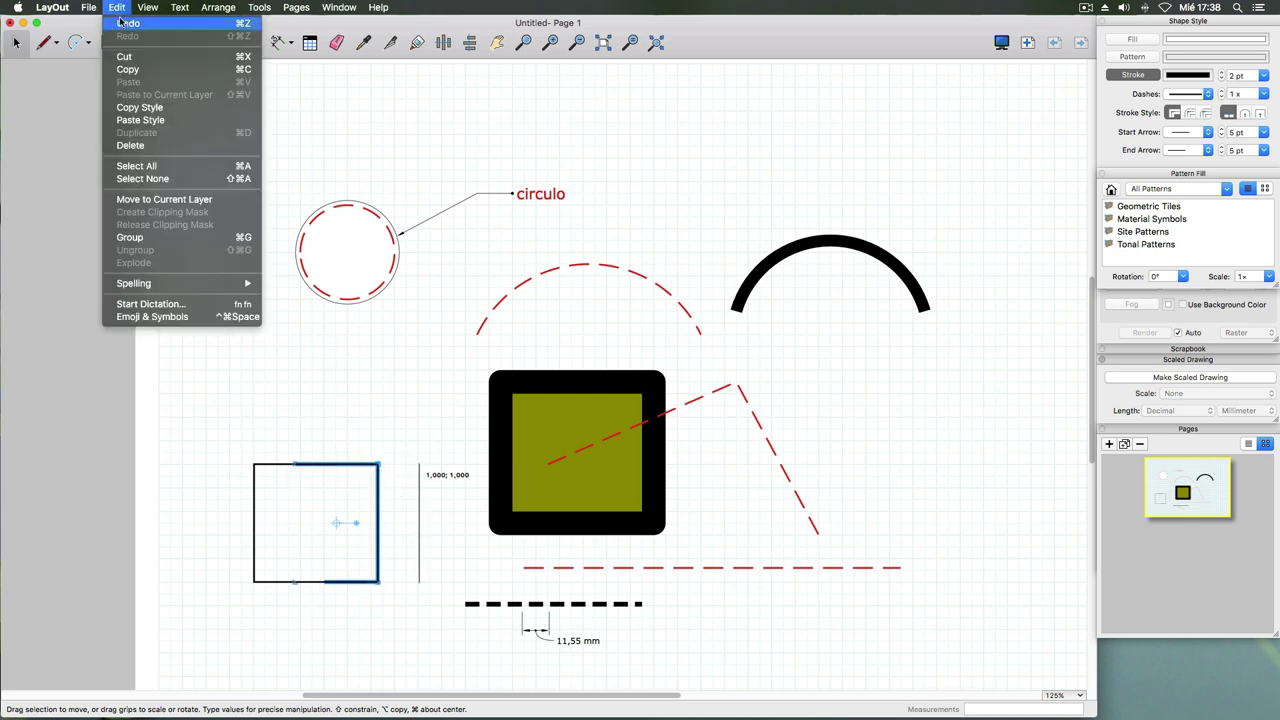
pyautogui.click(412, 458)
pyautogui.click(378, 482)
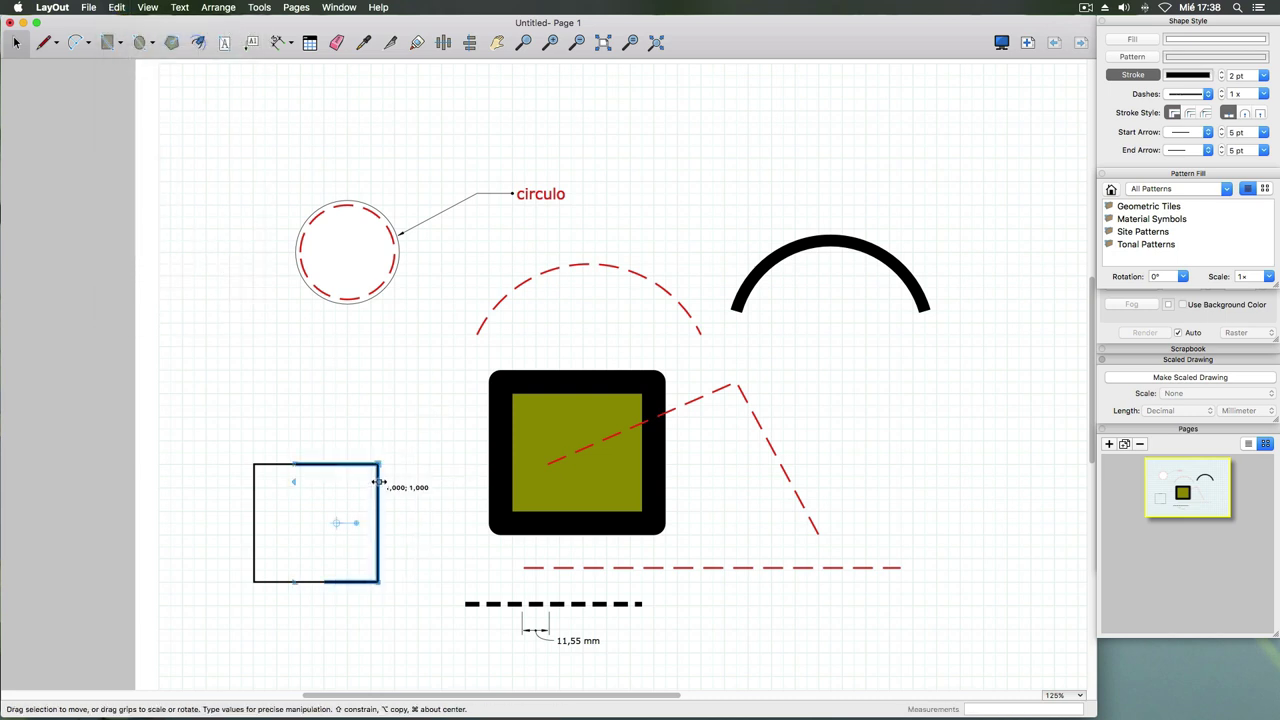
pyautogui.moveTo(356, 465); pyautogui.dragTo(401, 467)
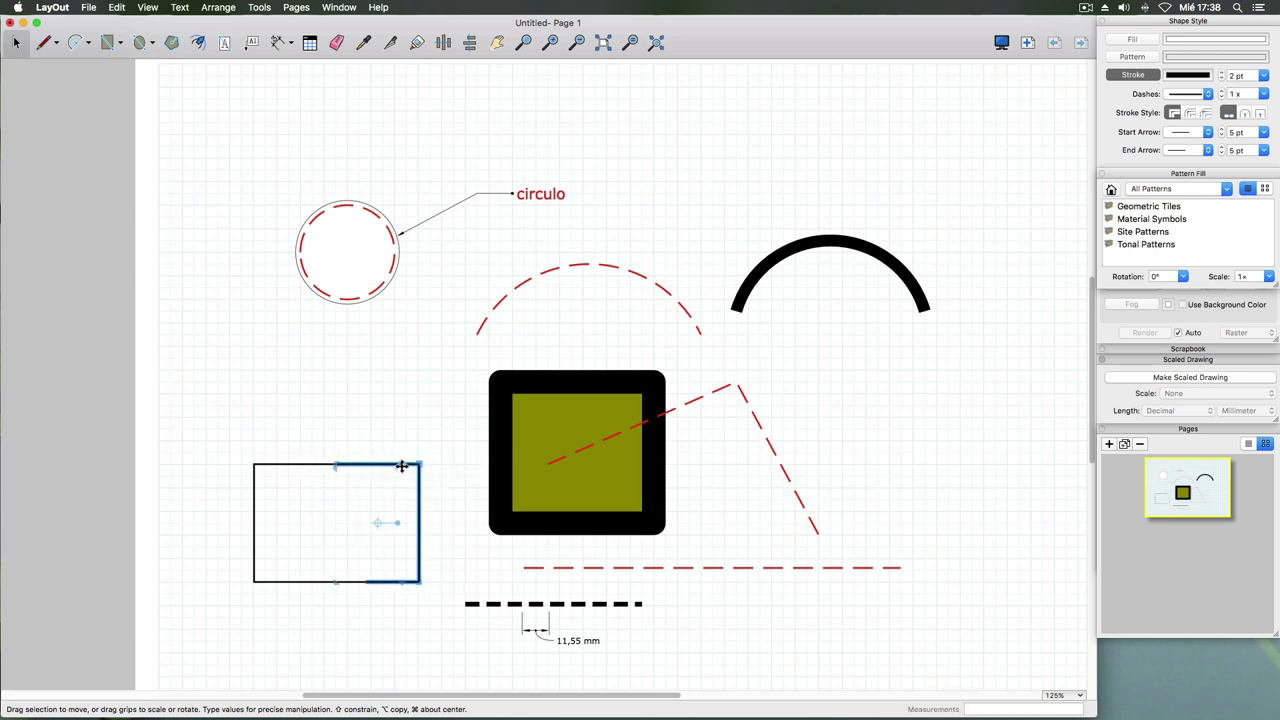
pyautogui.click(389, 430)
# - Join the right-hand piece with the rest and move the rectangle up and left
pyautogui.click(417, 44)
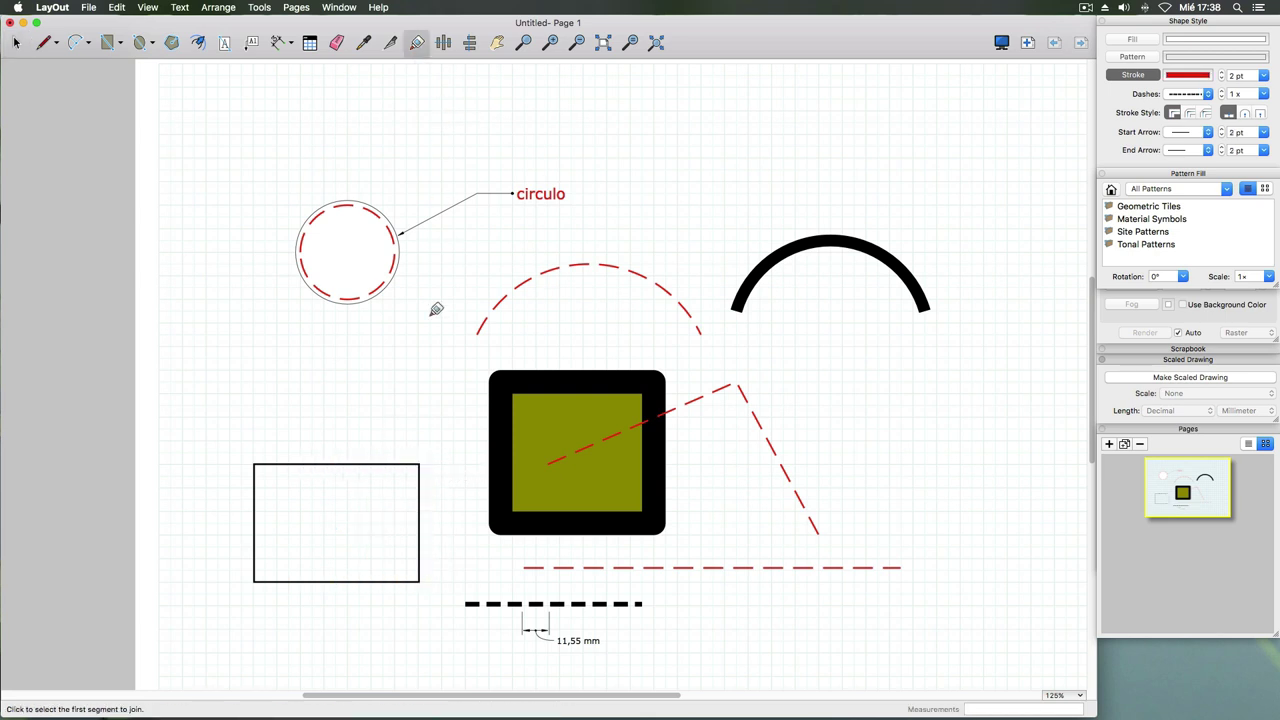
pyautogui.click(414, 462)
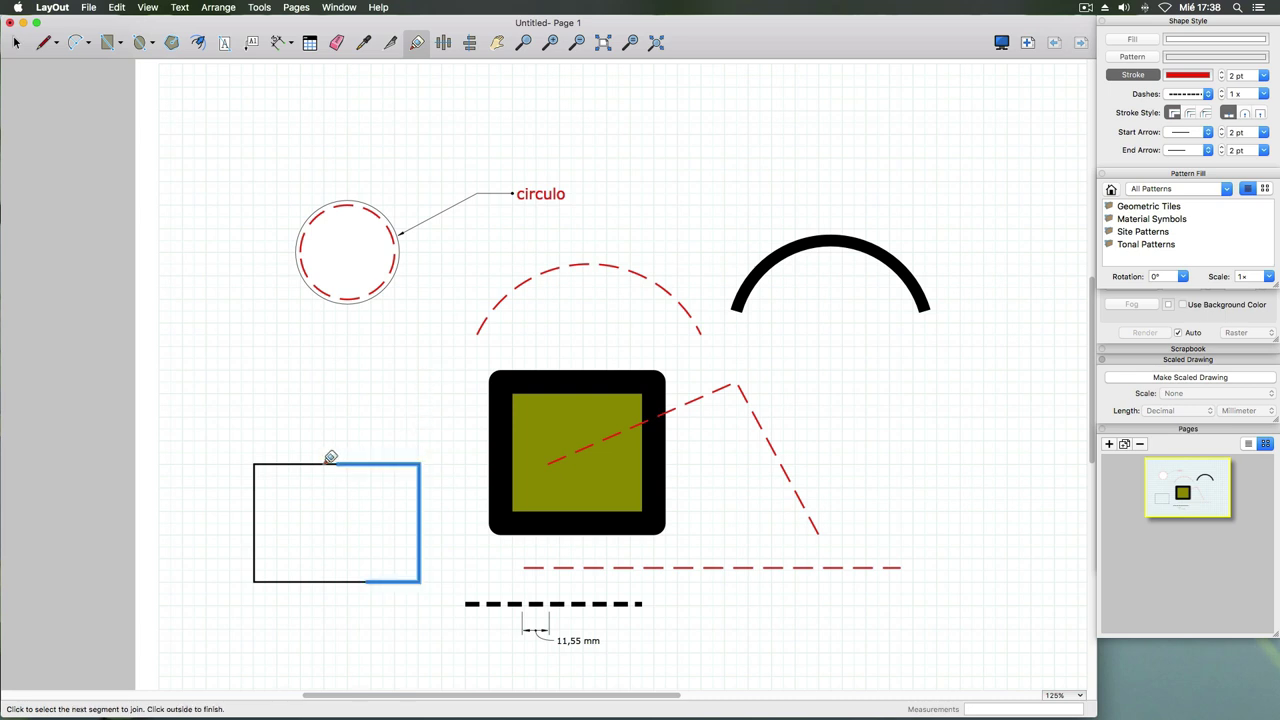
pyautogui.click(330, 462)
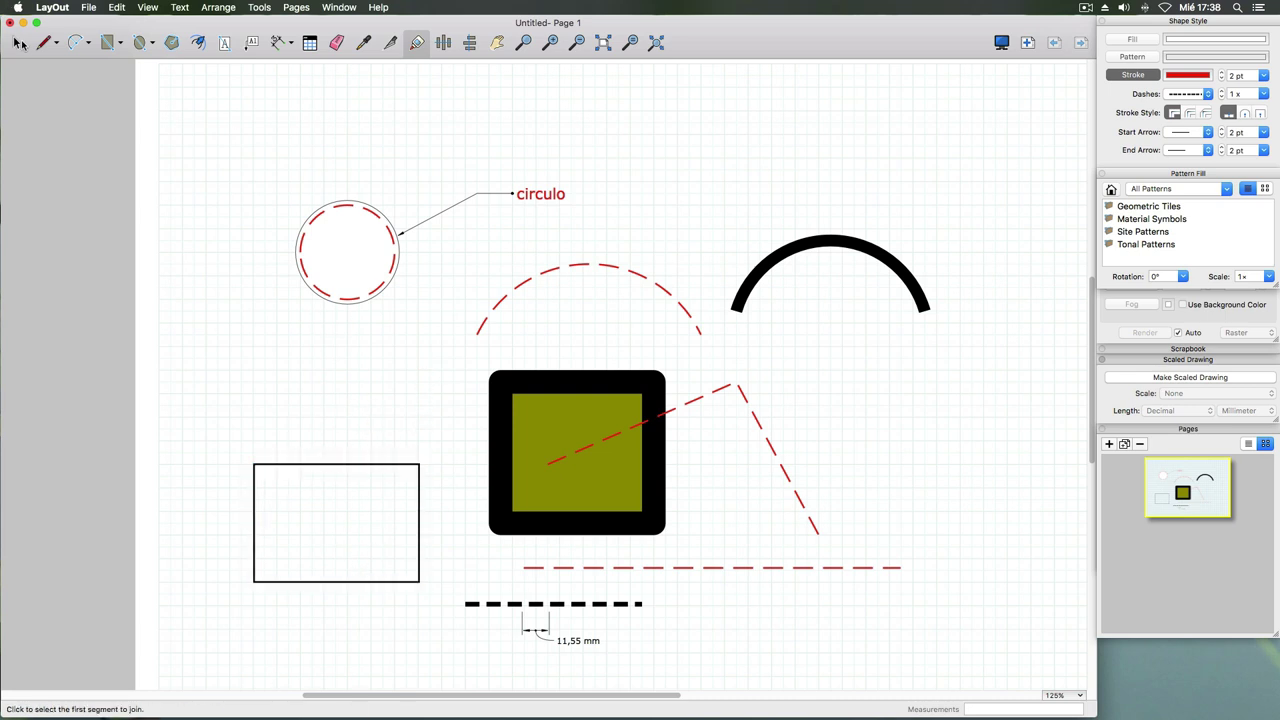
pyautogui.click(17, 43)
pyautogui.click(346, 463)
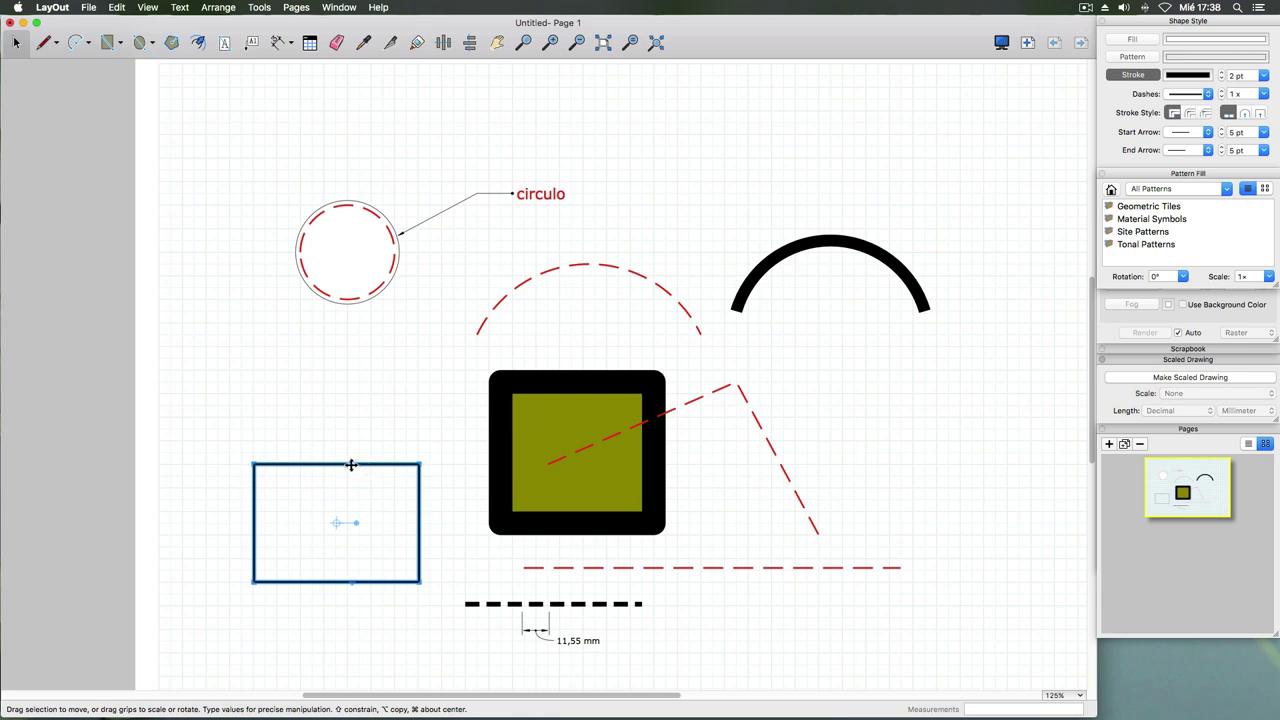
pyautogui.moveTo(351, 465); pyautogui.dragTo(325, 392)
# - Undo the rectangle's move, the join of its pieces, and the right-side widening
pyautogui.click(390, 561)
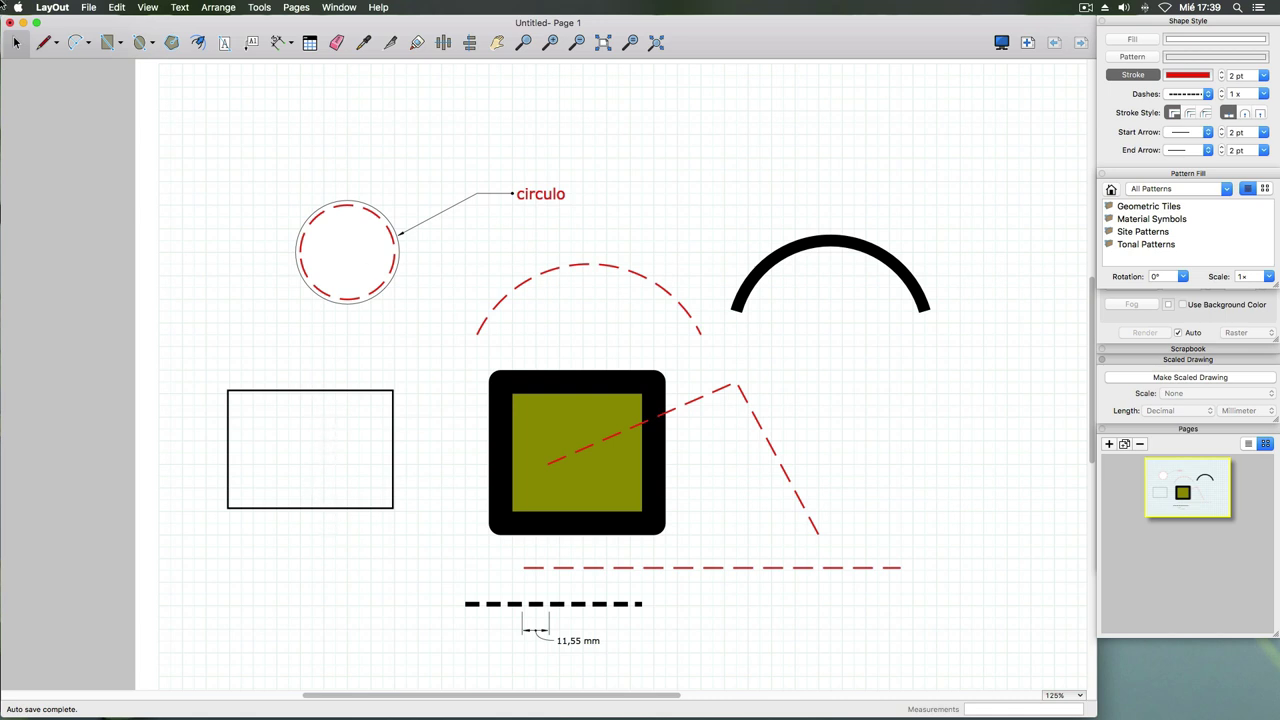
pyautogui.click(117, 7)
pyautogui.click(140, 23)
pyautogui.click(117, 7)
pyautogui.click(120, 23)
pyautogui.click(117, 7)
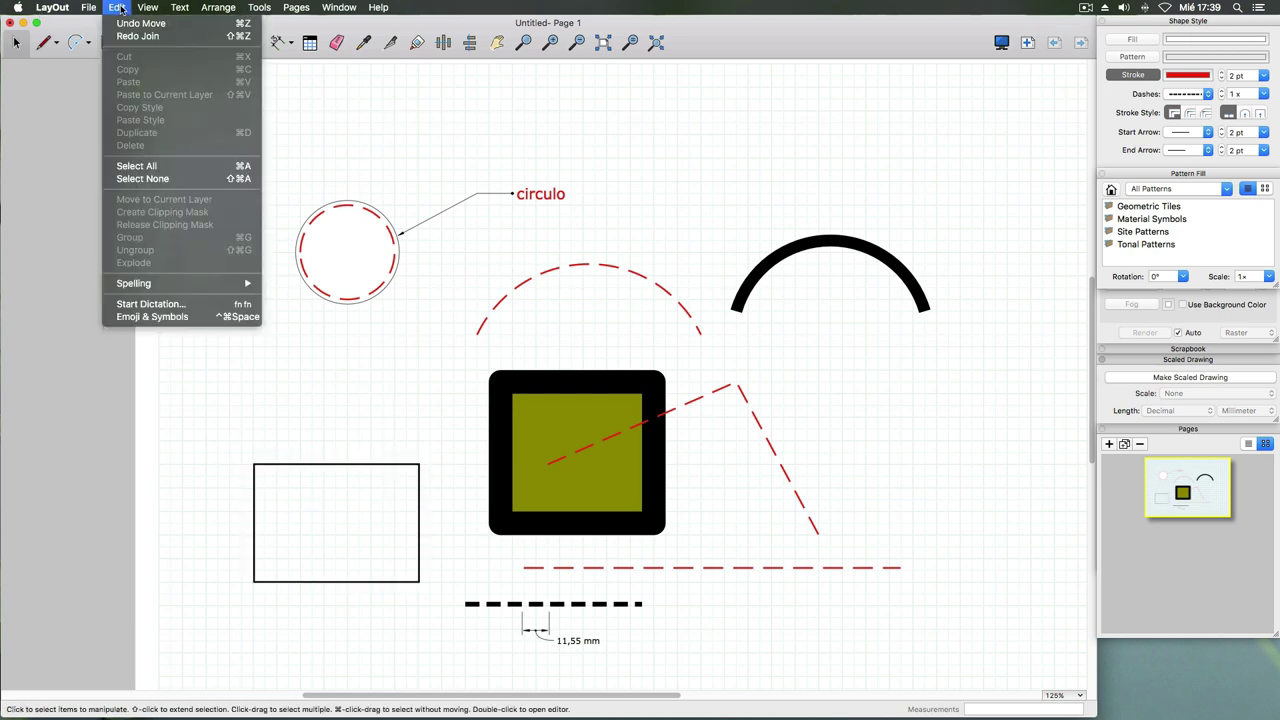
pyautogui.click(138, 23)
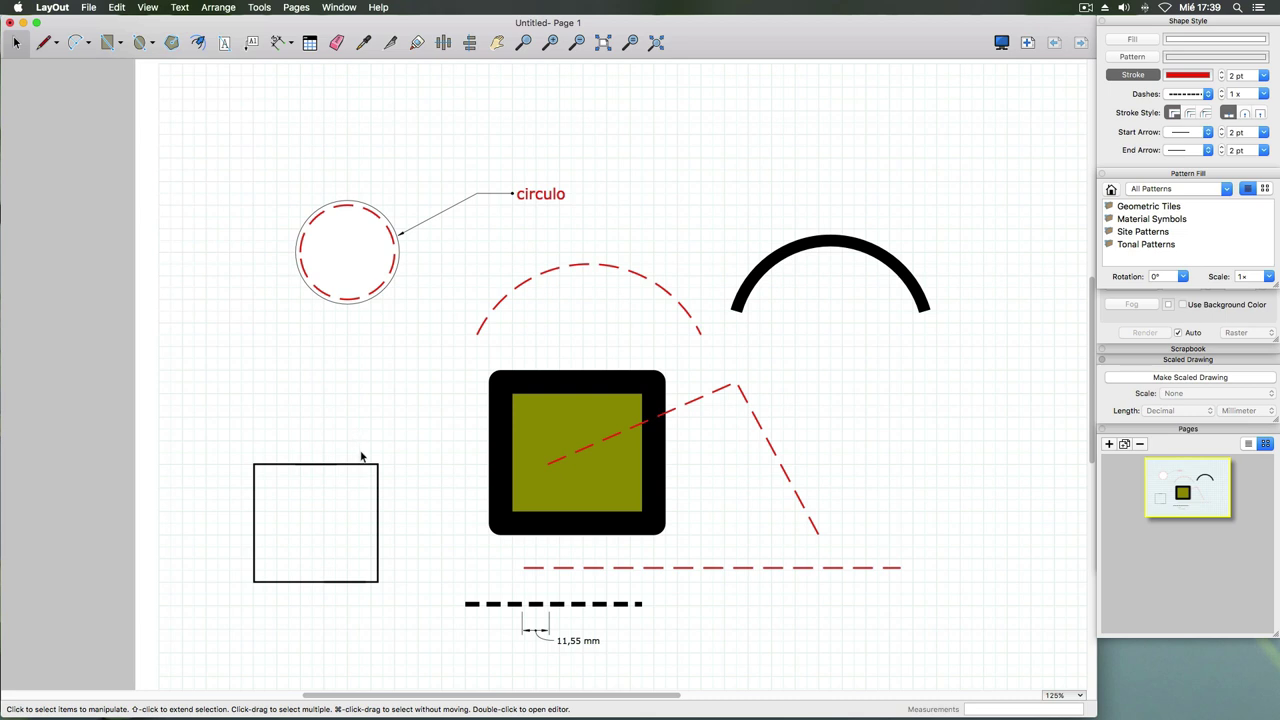
# - Stretch the rectangle's left side outward and join its left and right pieces
pyautogui.moveTo(351, 467); pyautogui.dragTo(291, 467)
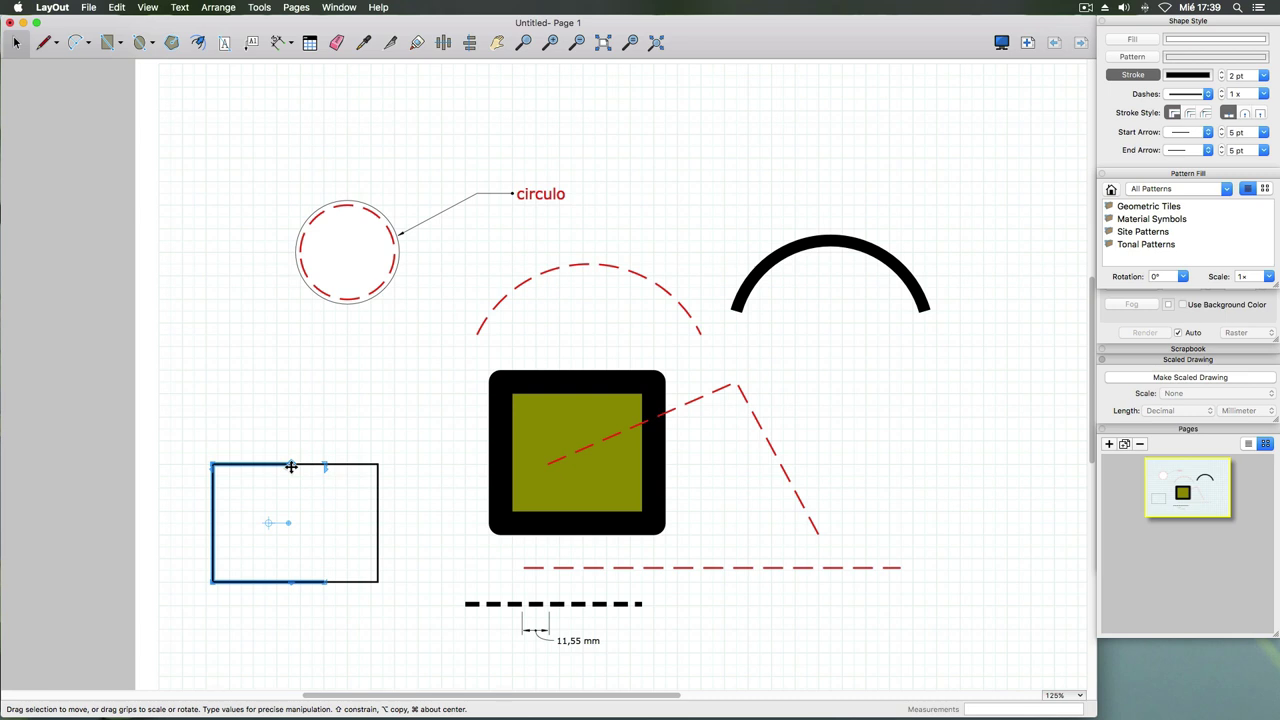
pyautogui.click(296, 457)
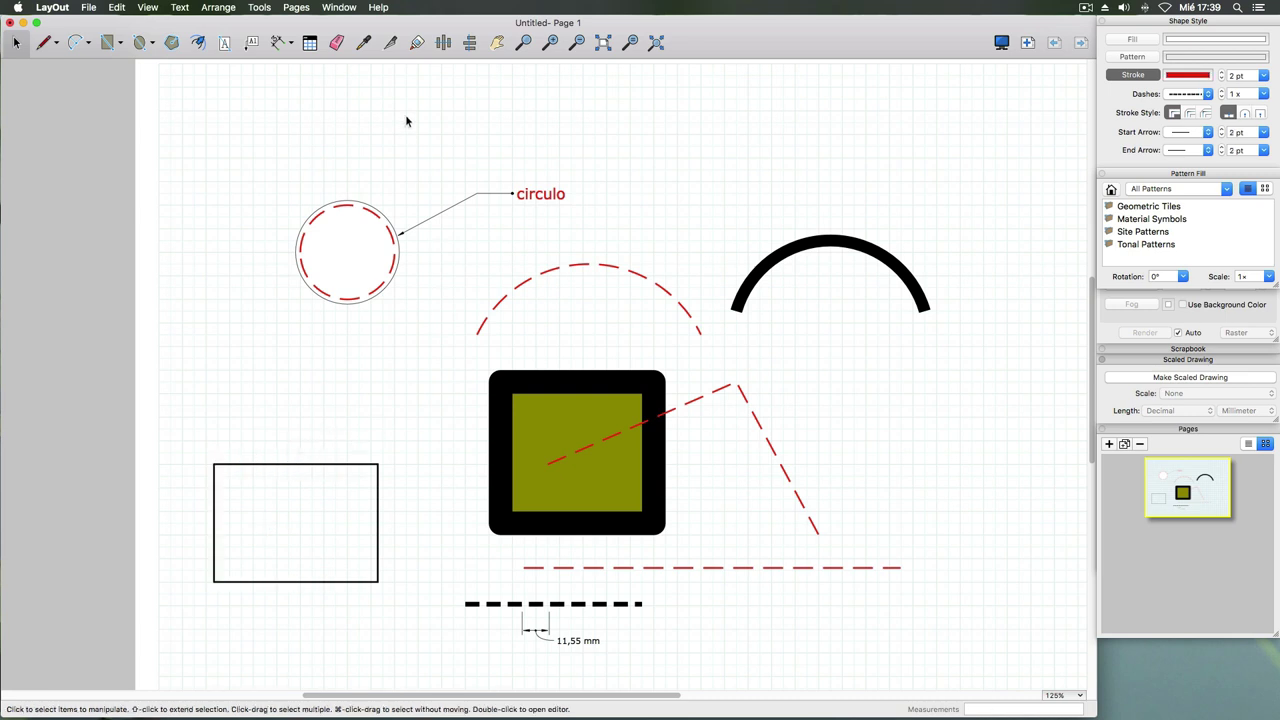
pyautogui.click(417, 42)
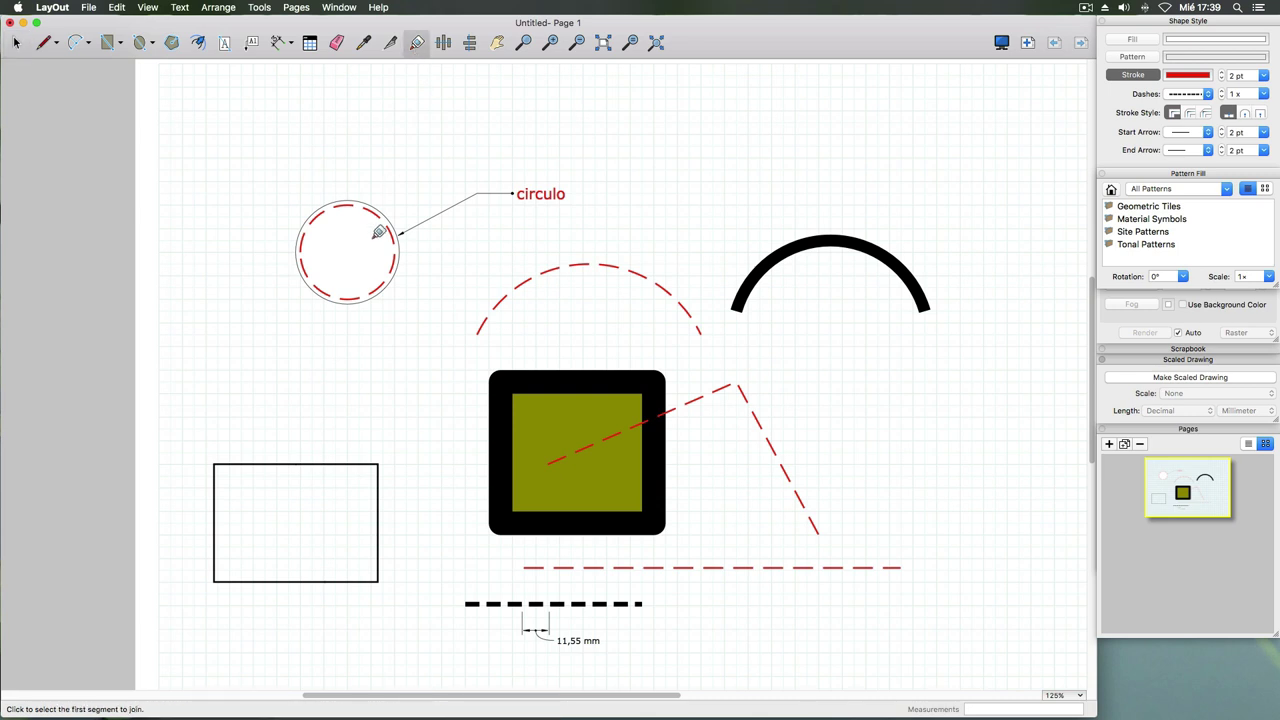
pyautogui.click(314, 463)
pyautogui.click(278, 462)
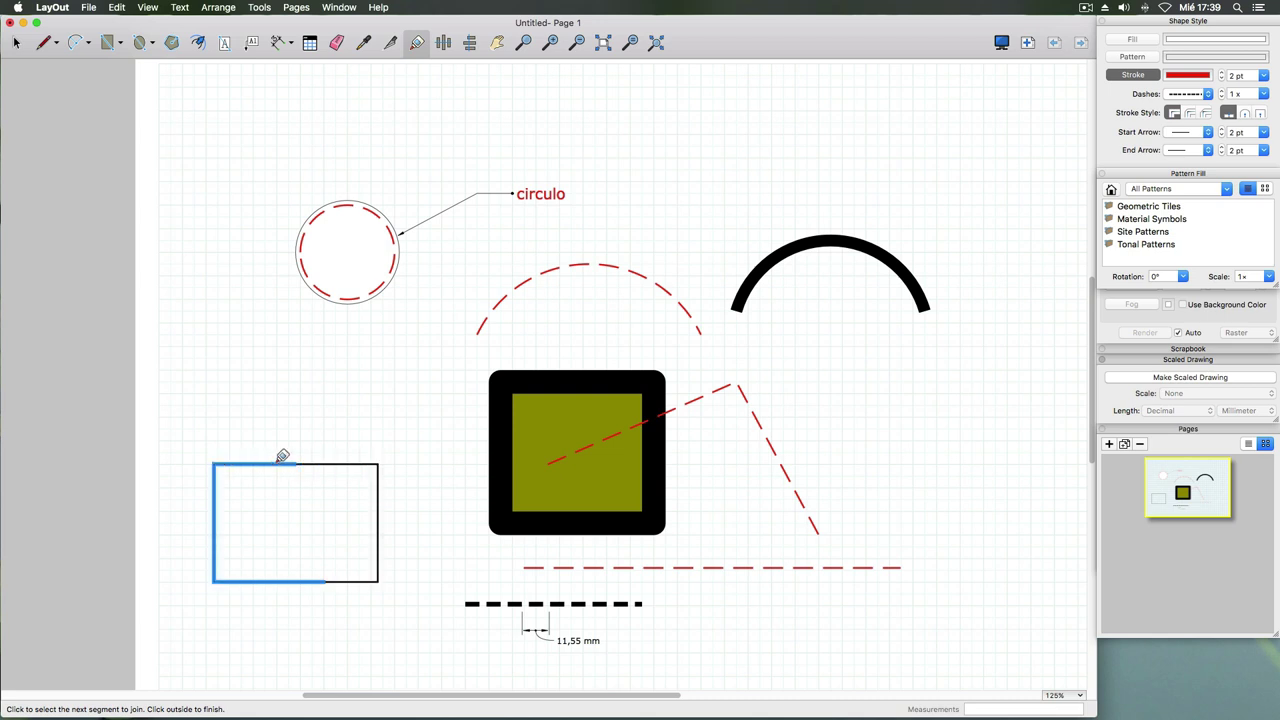
pyautogui.click(16, 42)
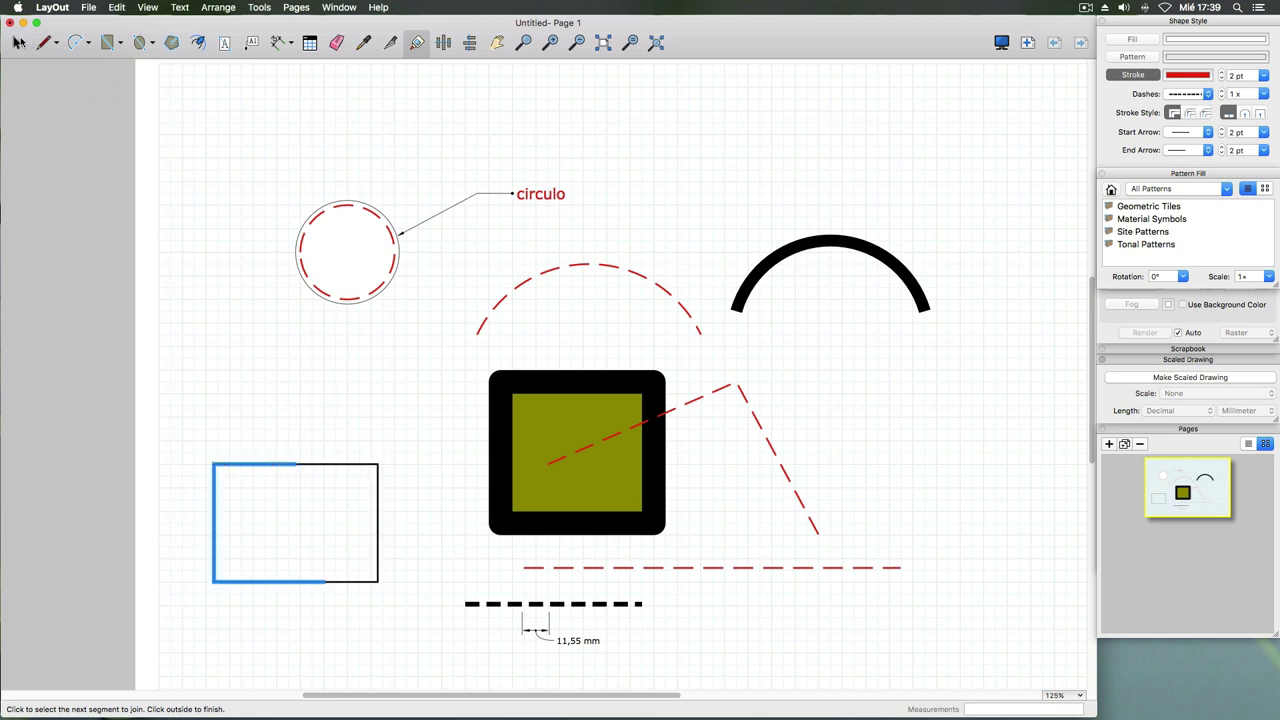
# - Adjust the rectangle's left side, moving it inward then back out slightly
pyautogui.click(264, 461)
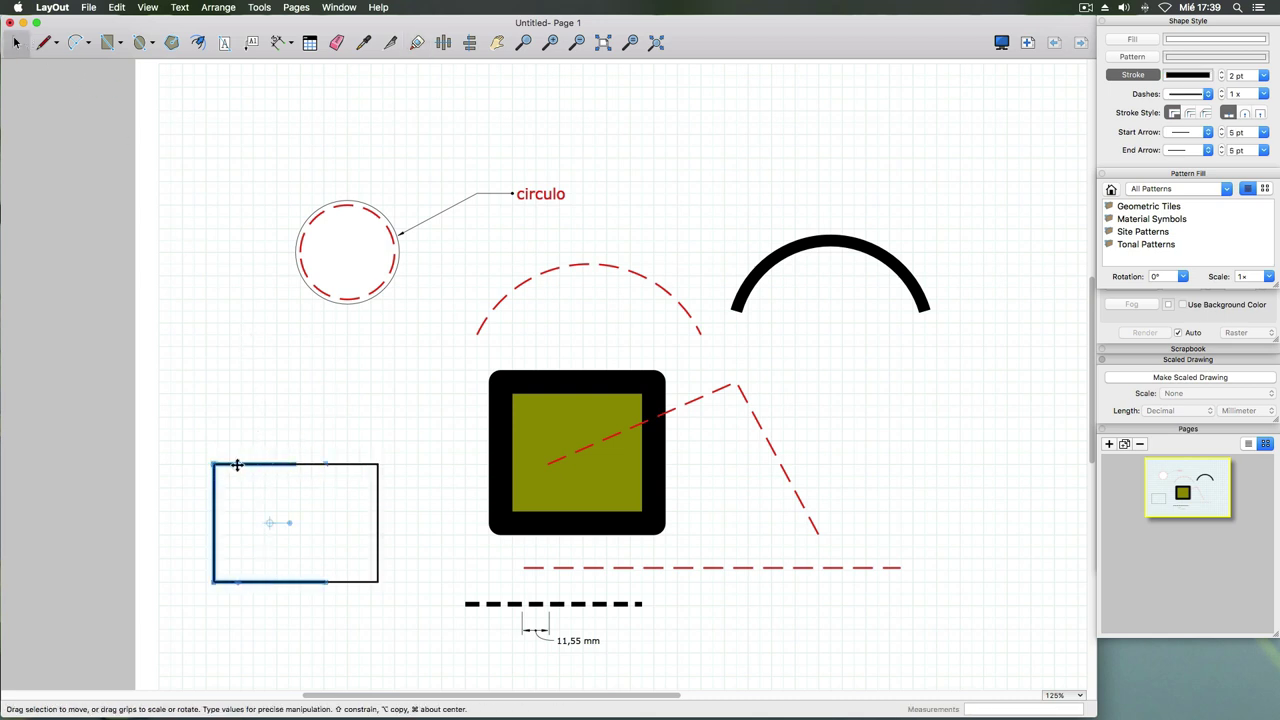
pyautogui.moveTo(237, 464); pyautogui.dragTo(277, 464)
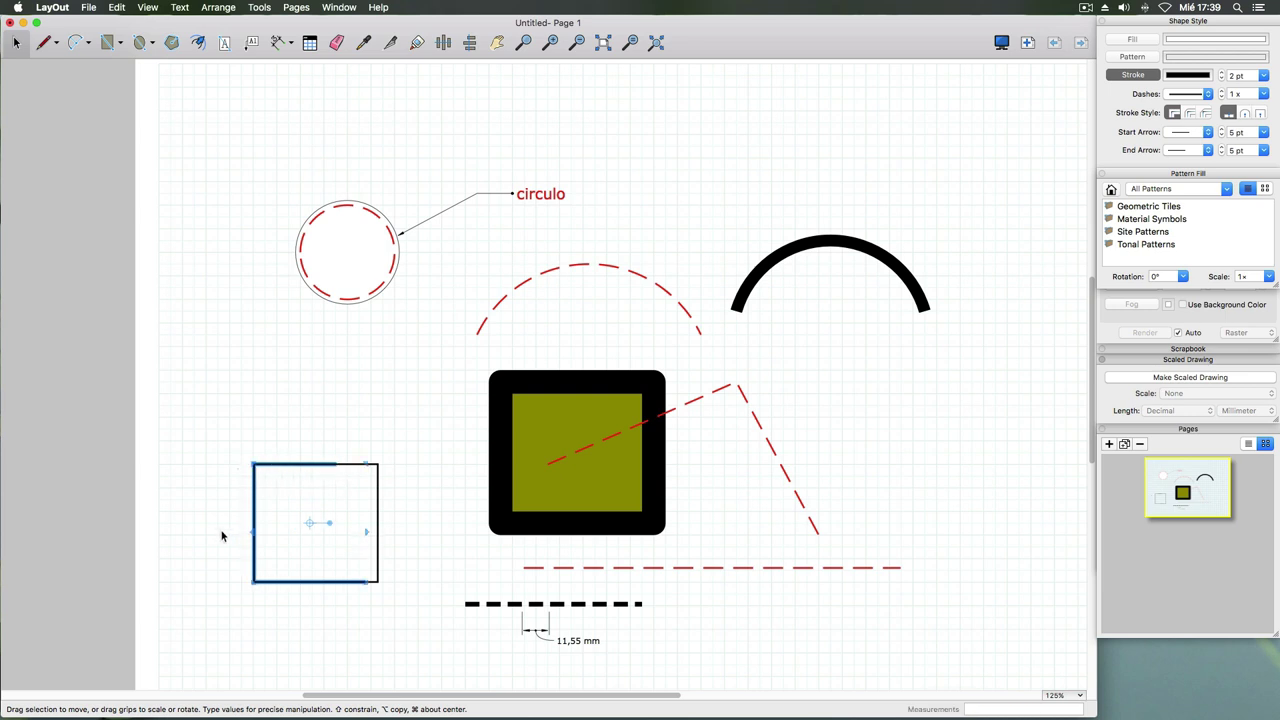
pyautogui.moveTo(255, 506); pyautogui.dragTo(226, 505)
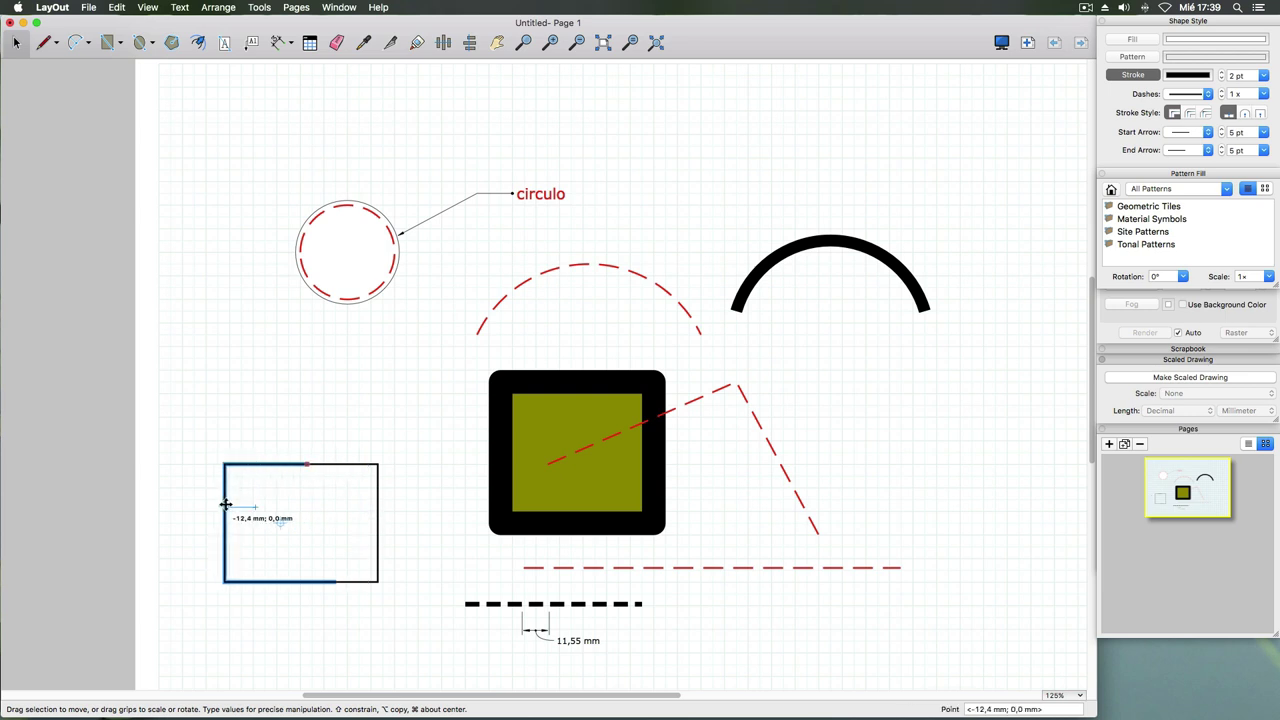
pyautogui.click(220, 381)
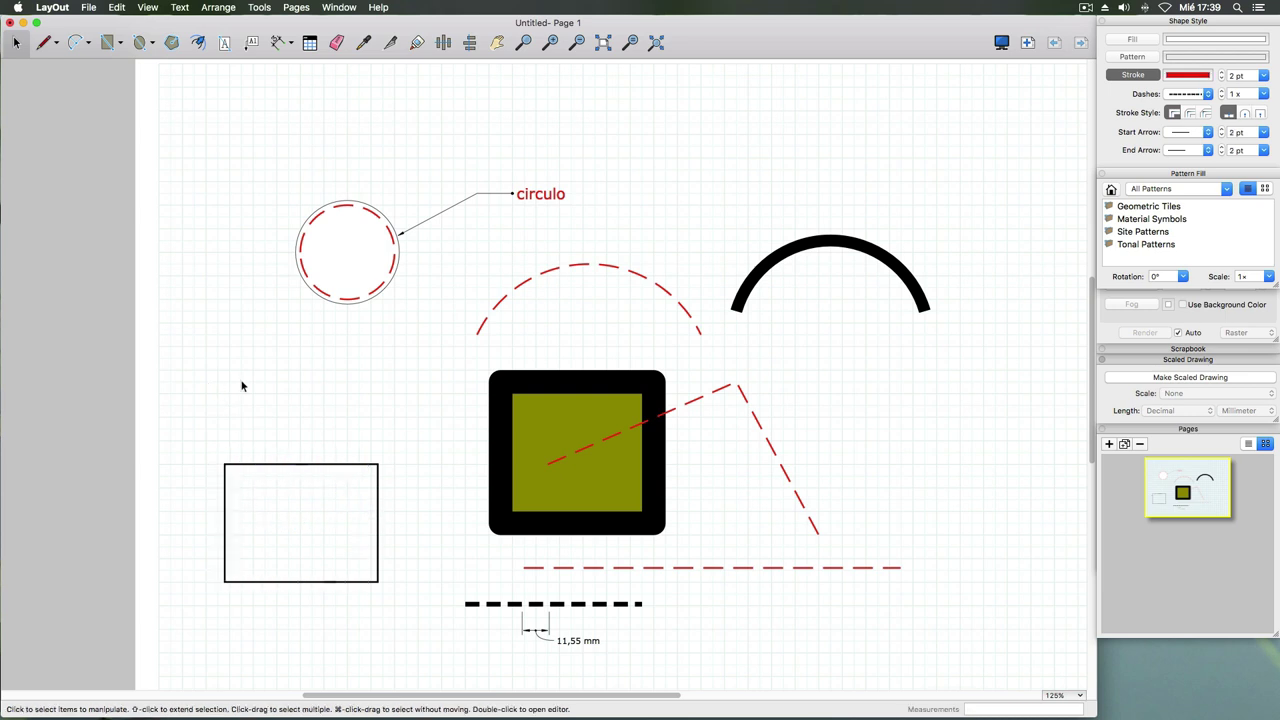
pyautogui.click(390, 42)
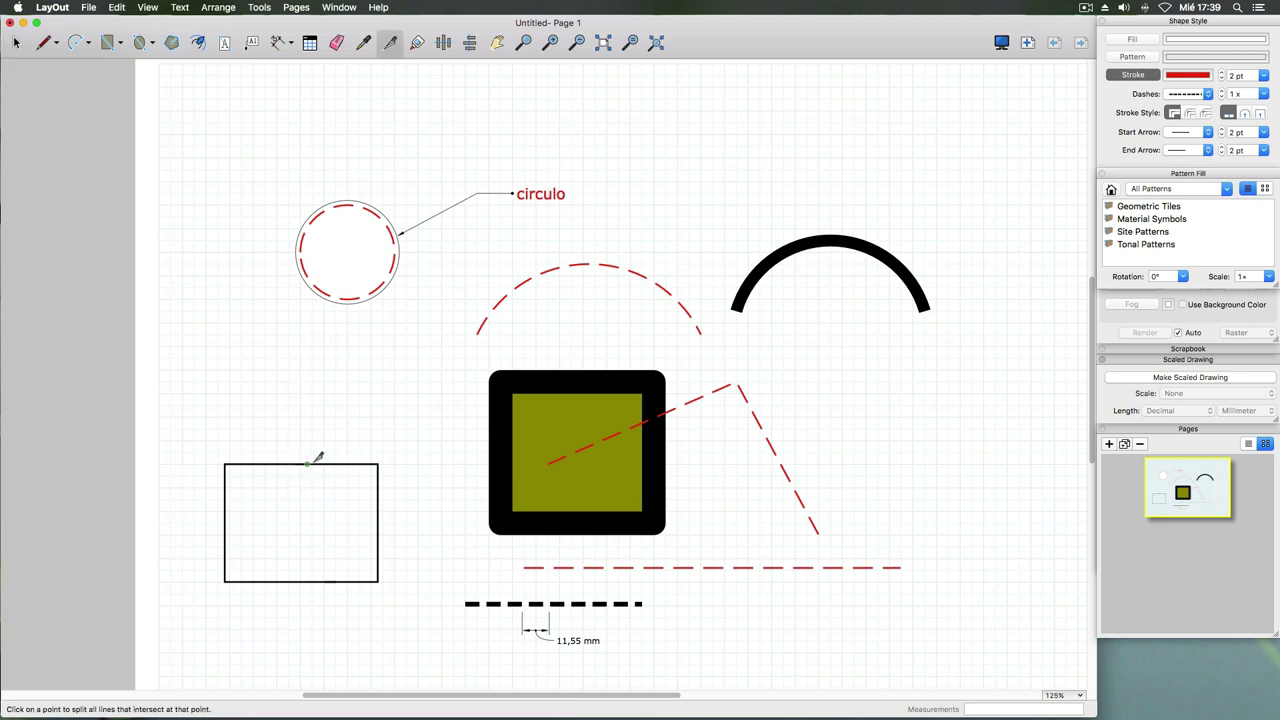
# - Split the rectangle's top and bottom edges and delete short pieces, opening gaps
pyautogui.click(267, 463)
pyautogui.click(283, 577)
pyautogui.press('space')
pyautogui.click(286, 463)
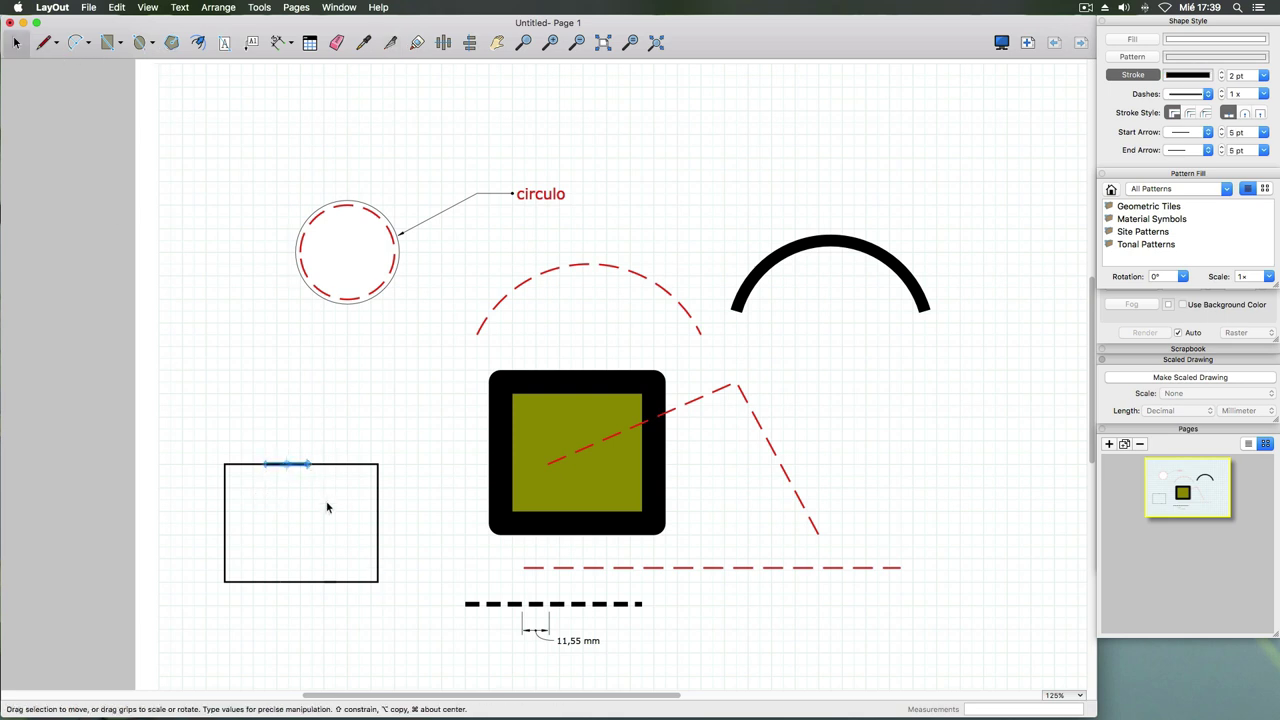
pyautogui.press('Delete')
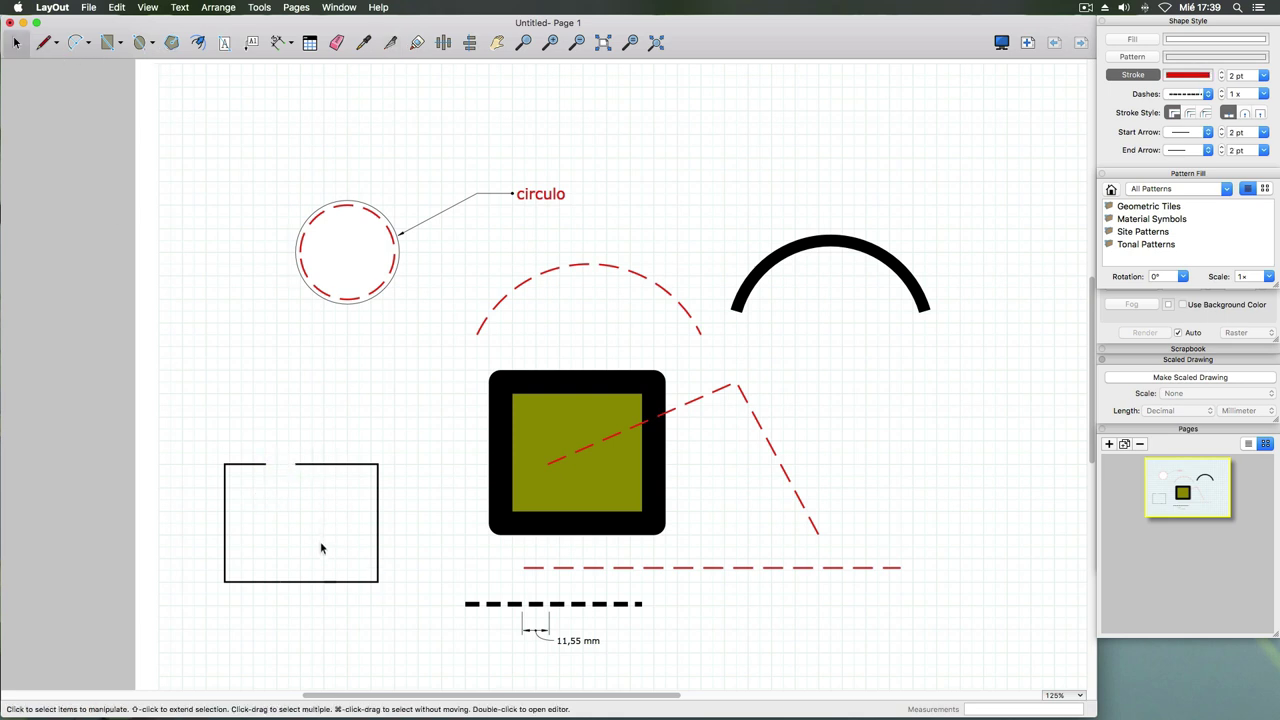
pyautogui.click(300, 581)
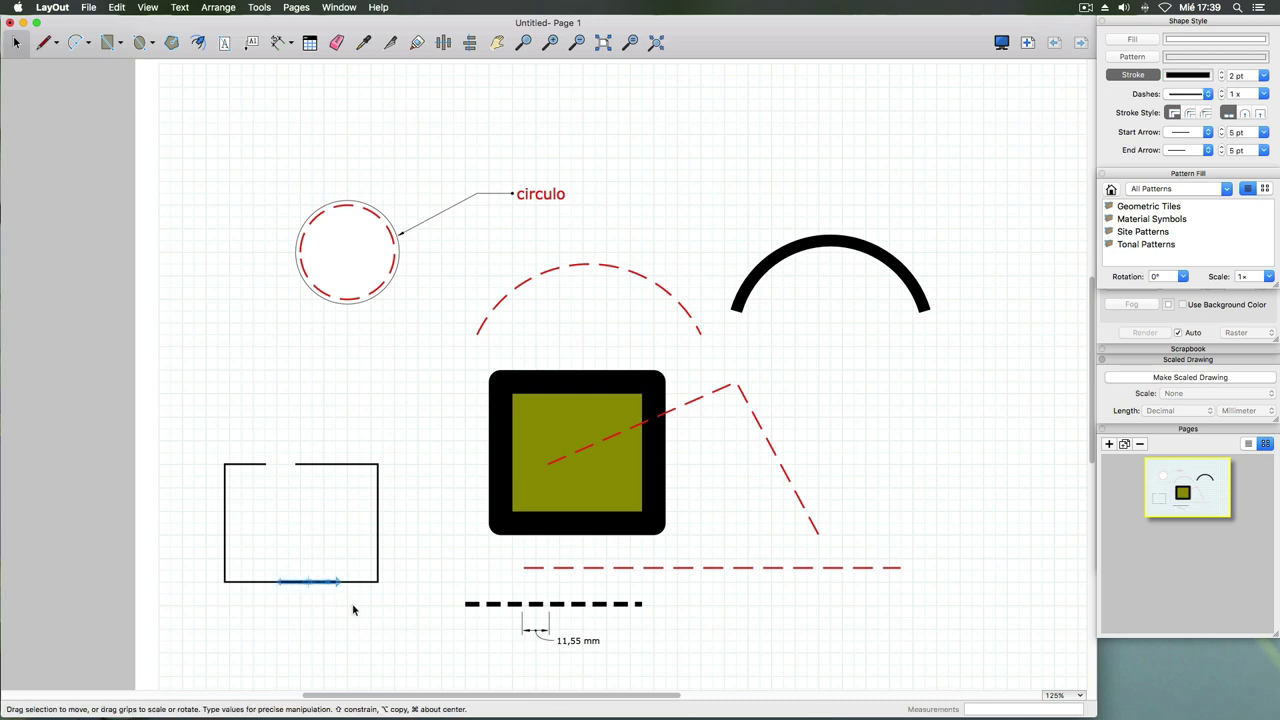
pyautogui.press('Delete')
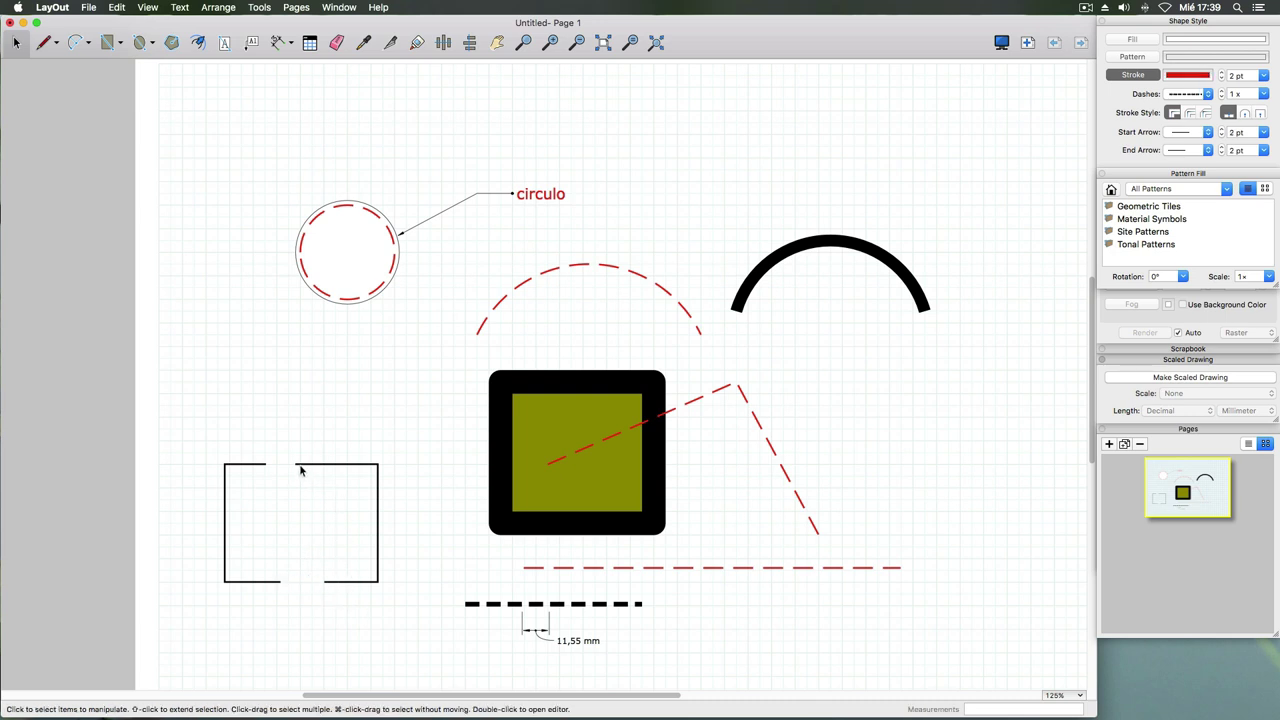
# - Stretch the right part leftward and move its bottom endpoint left to close the gap
pyautogui.click(300, 465)
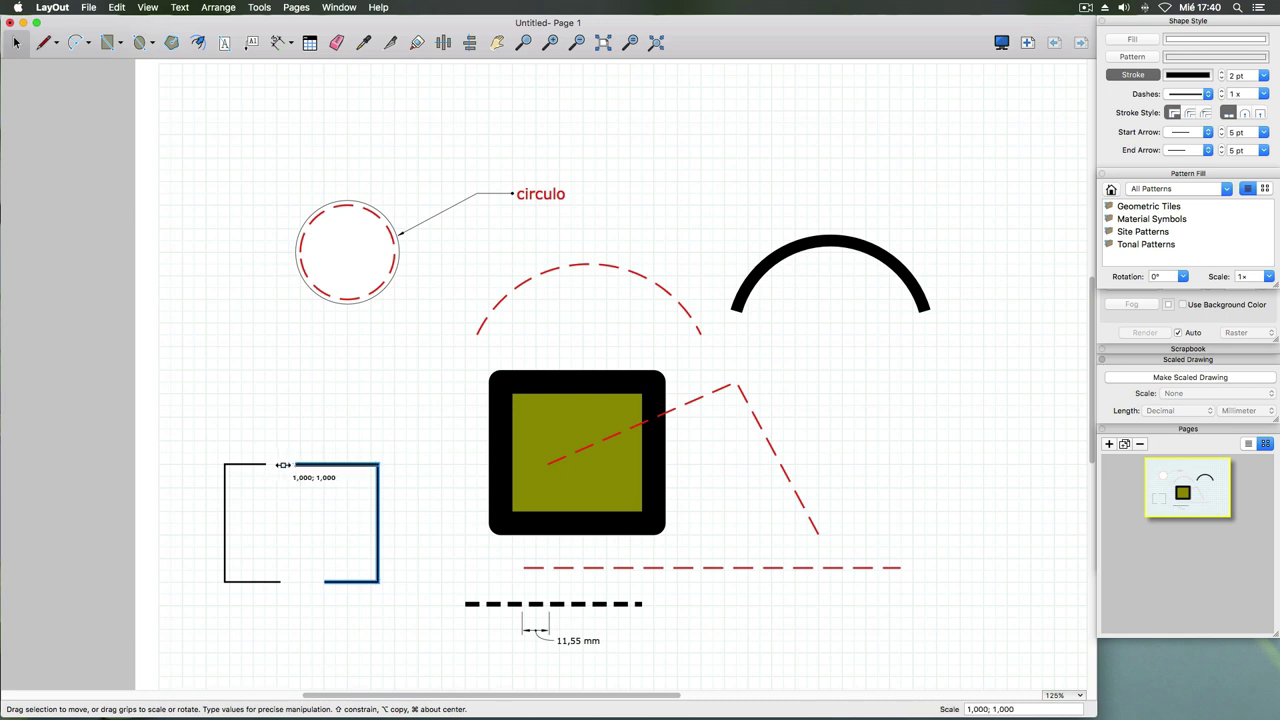
pyautogui.moveTo(283, 465); pyautogui.dragTo(256, 465)
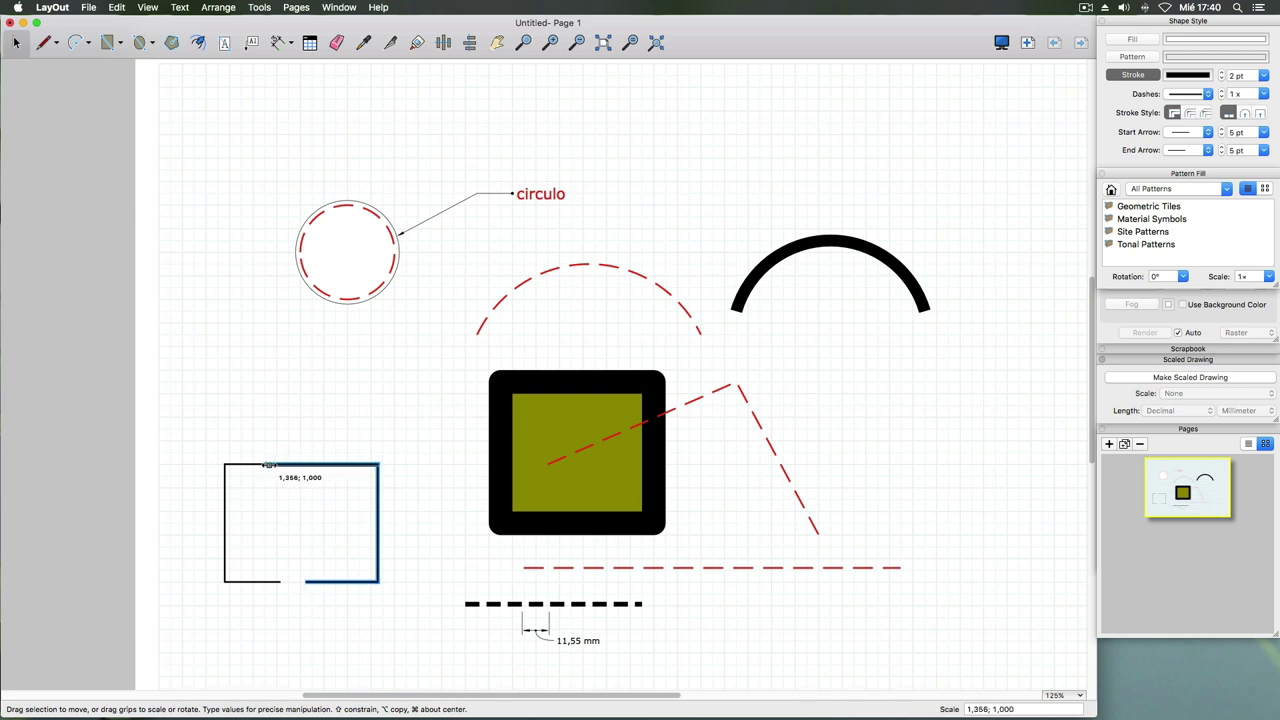
pyautogui.click(308, 591)
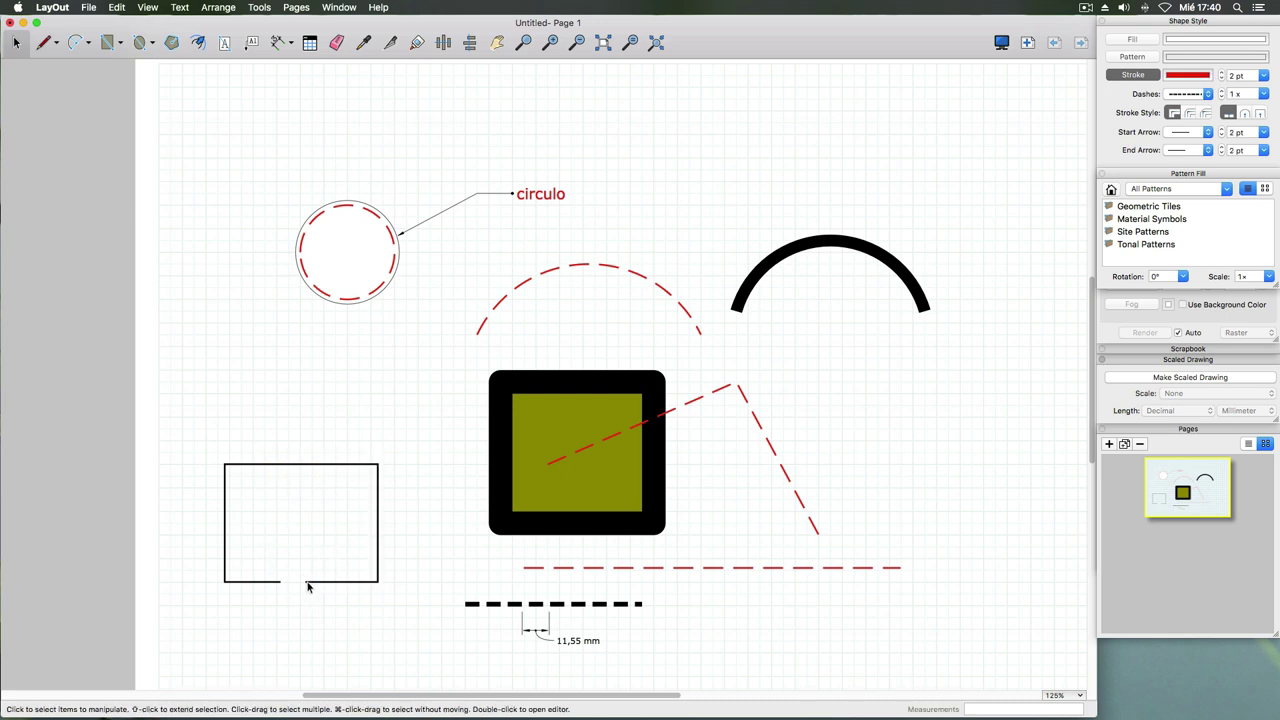
pyautogui.click(306, 582)
pyautogui.doubleClick(307, 581)
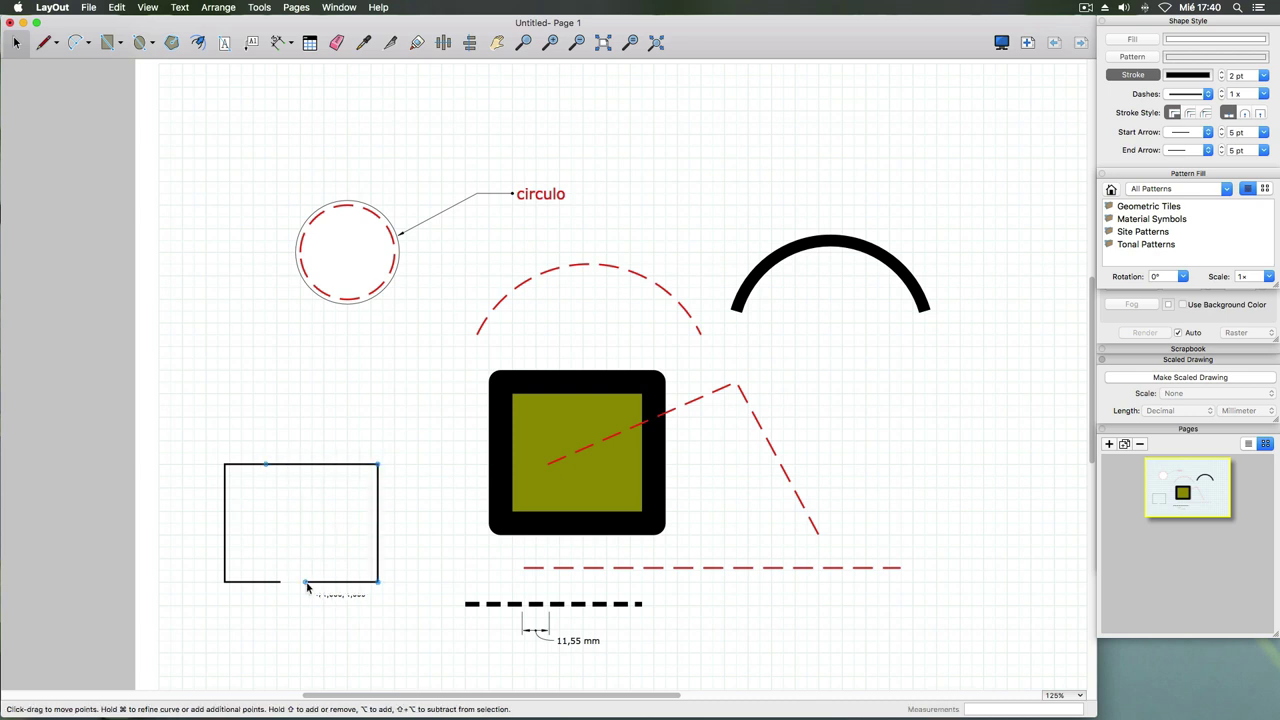
pyautogui.moveTo(306, 582); pyautogui.dragTo(280, 581)
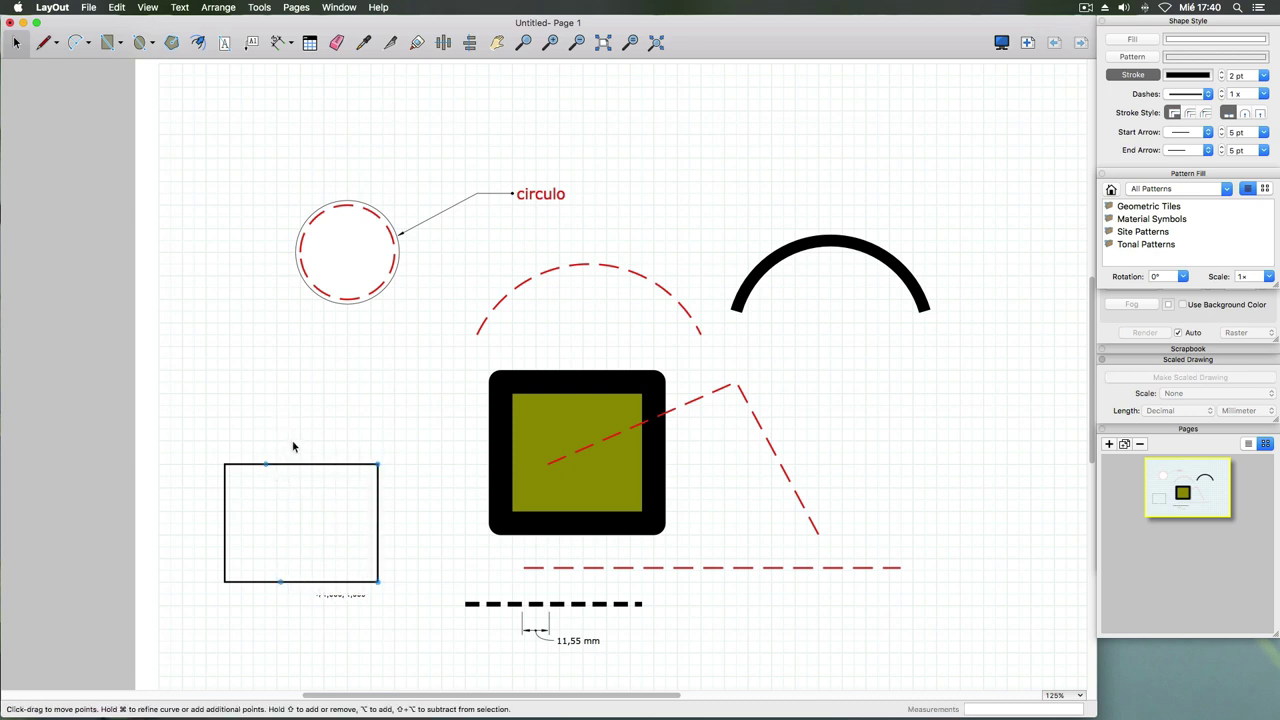
pyautogui.click(233, 391)
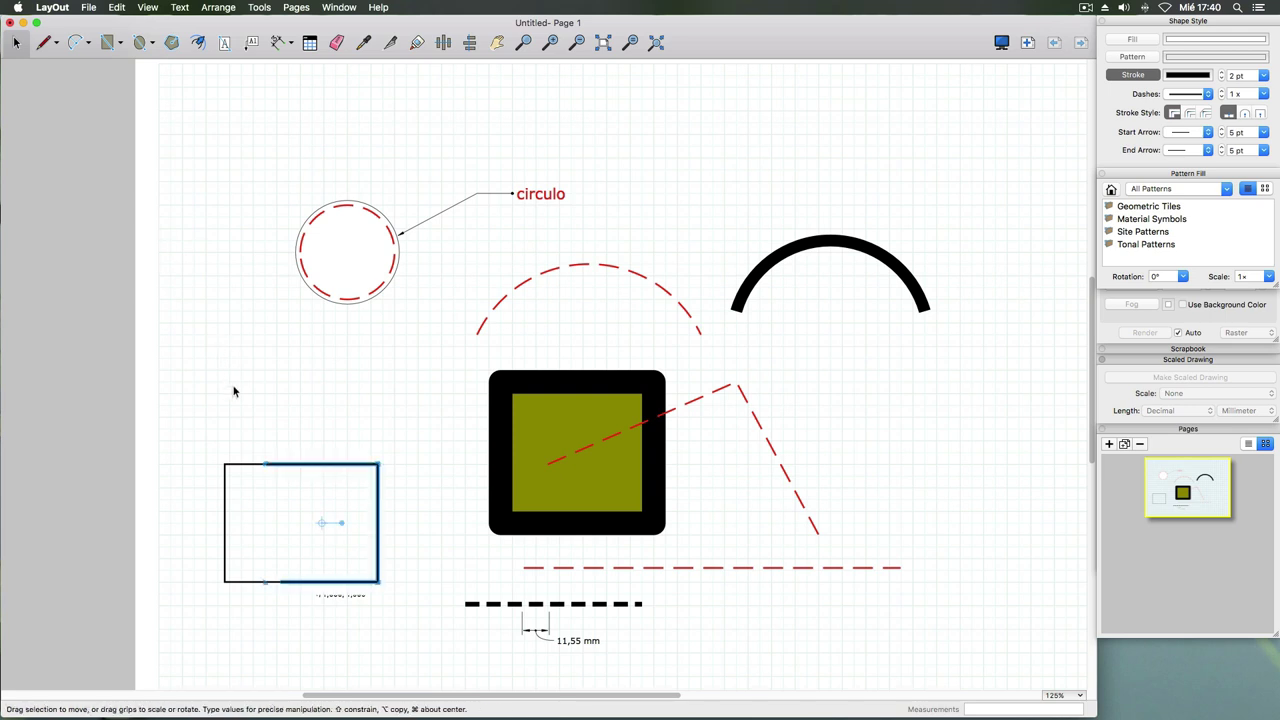
pyautogui.click(233, 391)
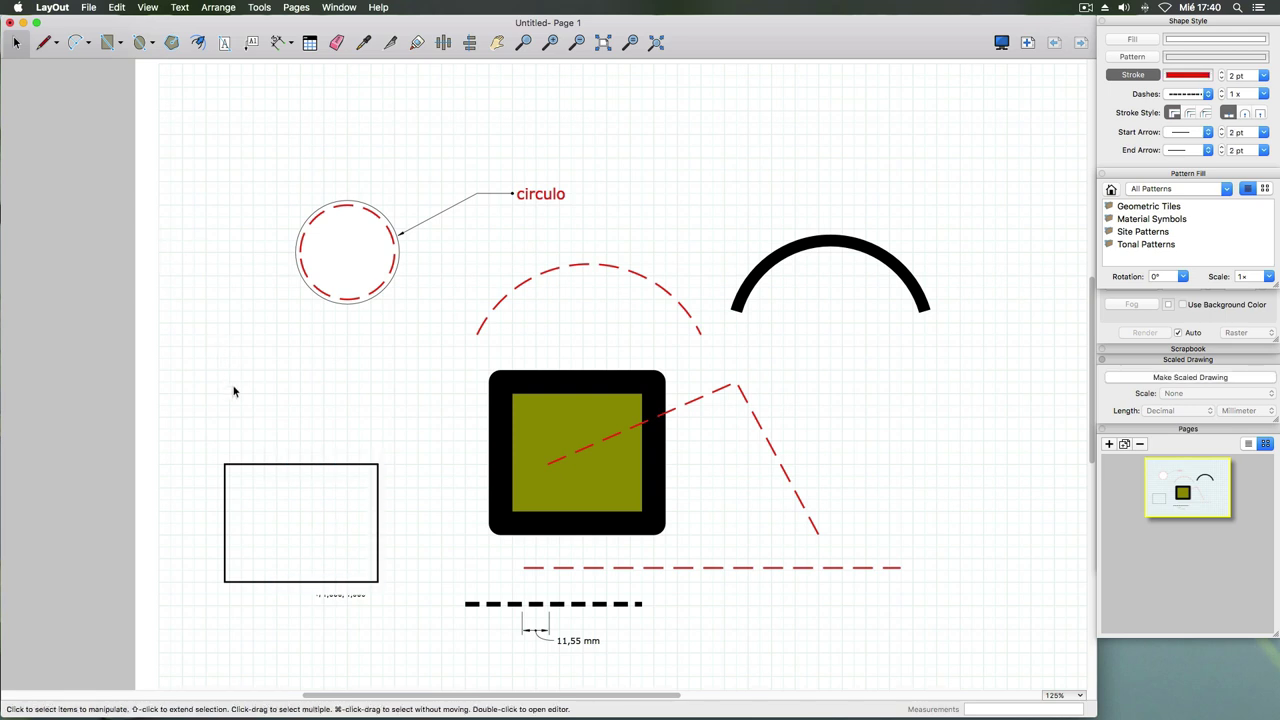
# - Join the rectangle's pieces into one outline and check the result
pyautogui.click(417, 42)
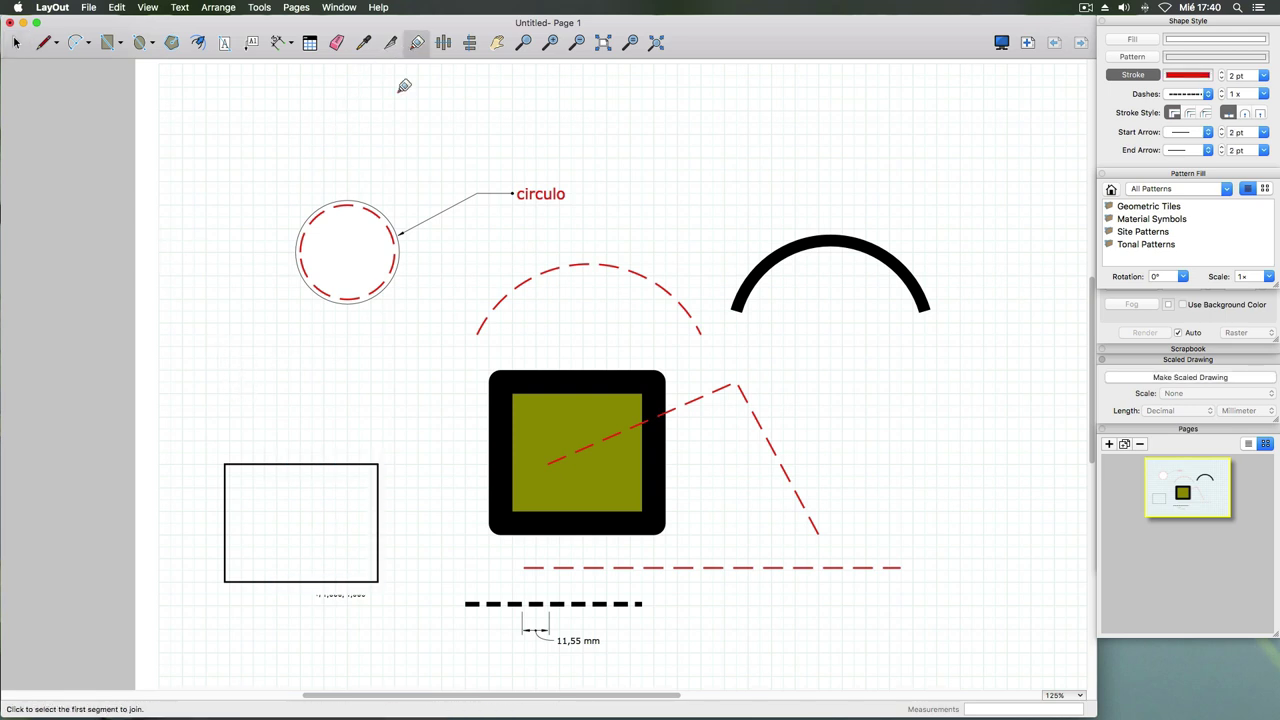
pyautogui.click(324, 463)
pyautogui.click(262, 462)
pyautogui.click(345, 362)
pyautogui.click(17, 46)
pyautogui.click(266, 464)
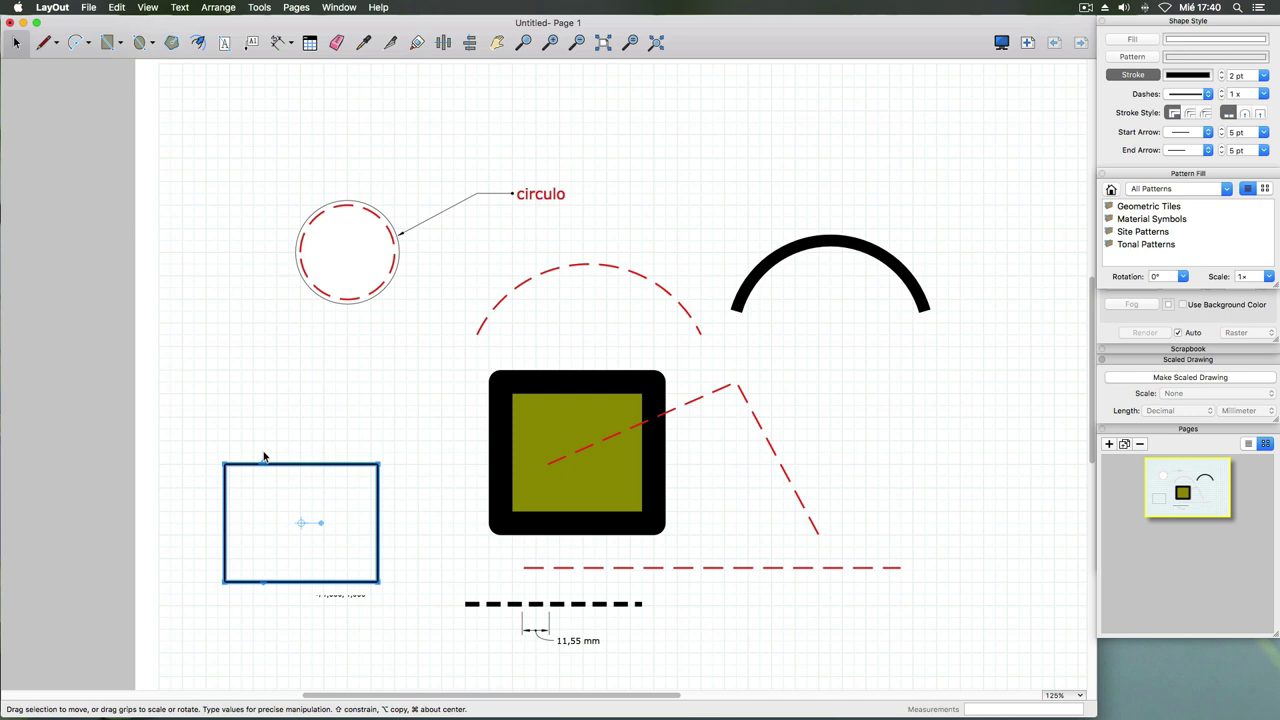
pyautogui.click(259, 438)
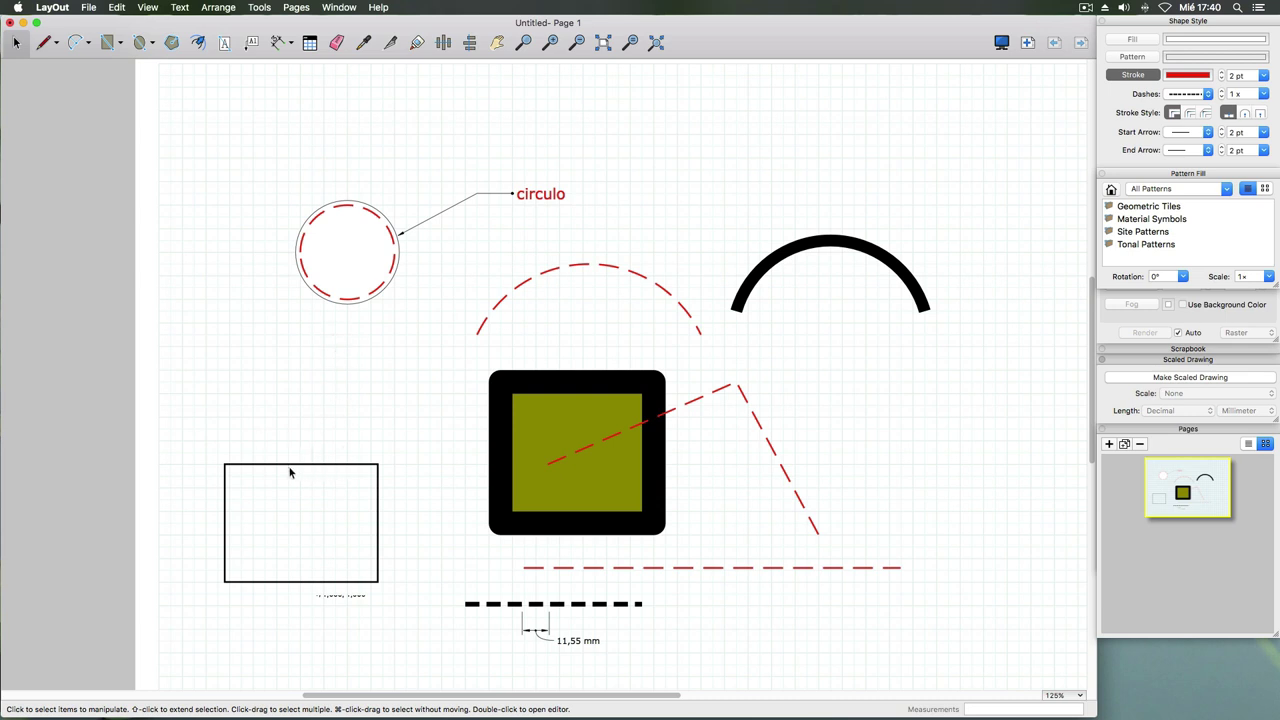
# - Draw a red dashed 2 pt square just above the black rectangle and select it
pyautogui.click(107, 45)
pyautogui.moveTo(249, 346); pyautogui.dragTo(352, 434)
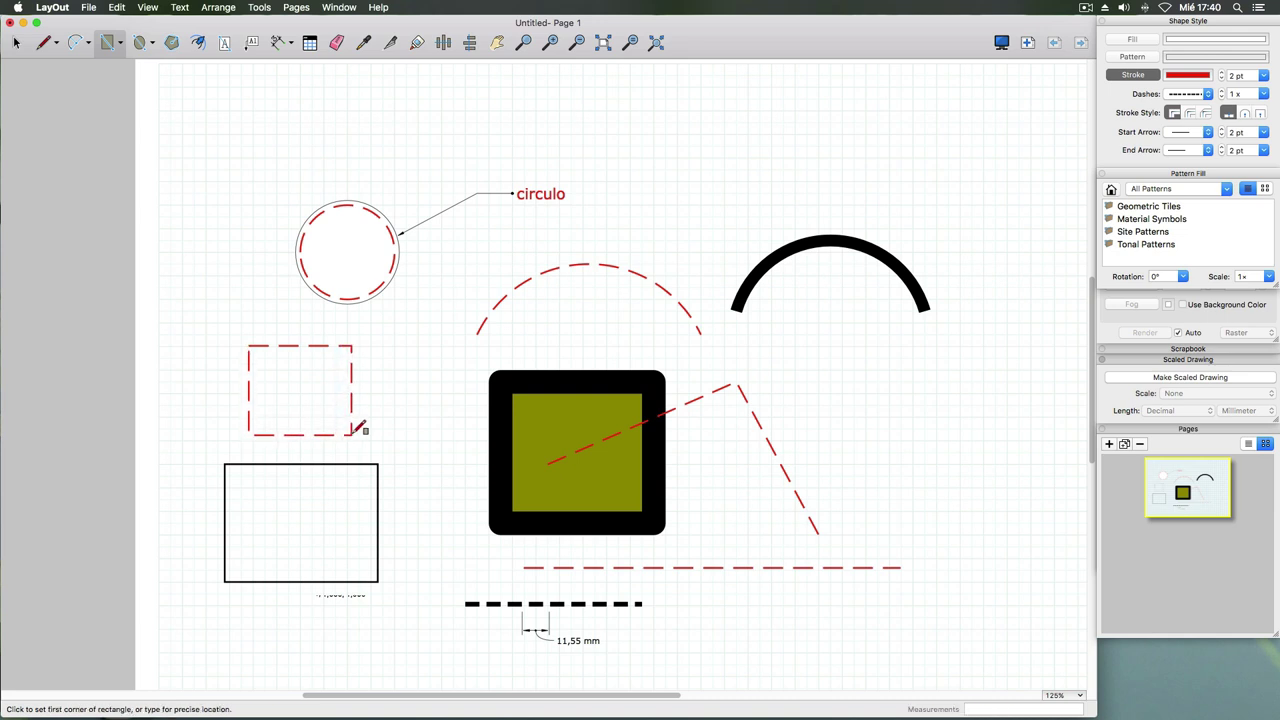
pyautogui.click(16, 43)
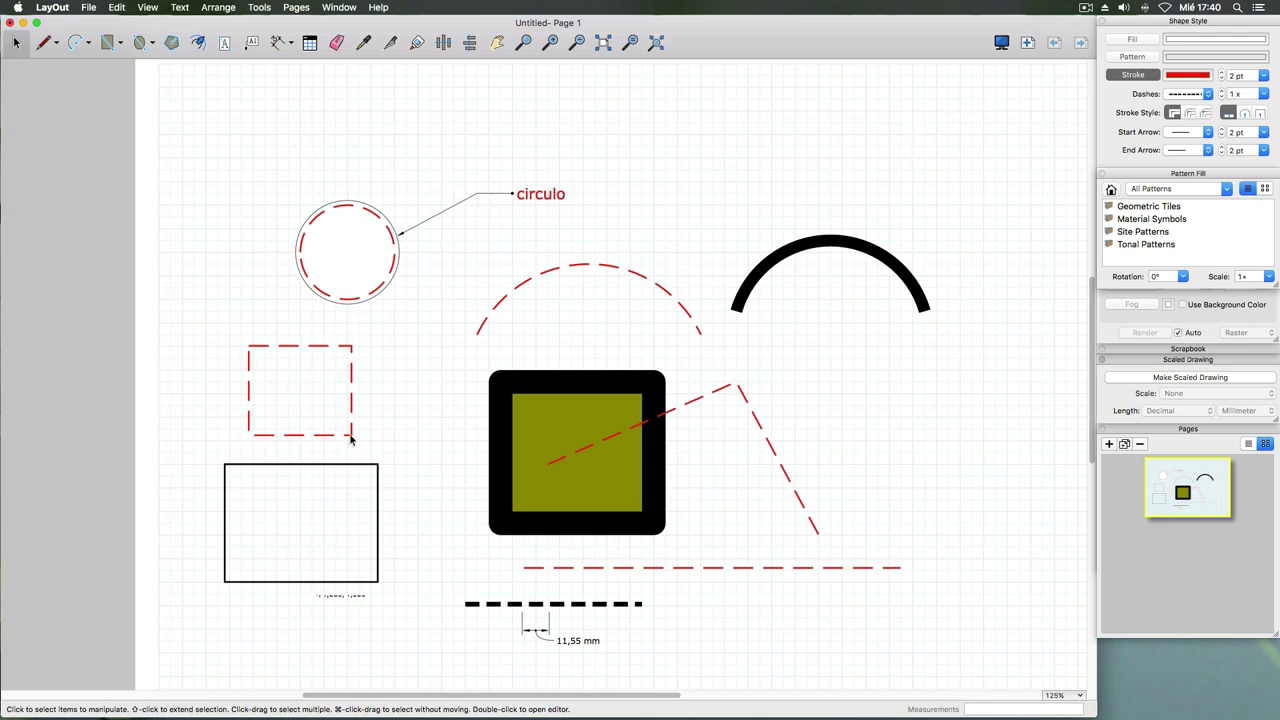
pyautogui.click(299, 351)
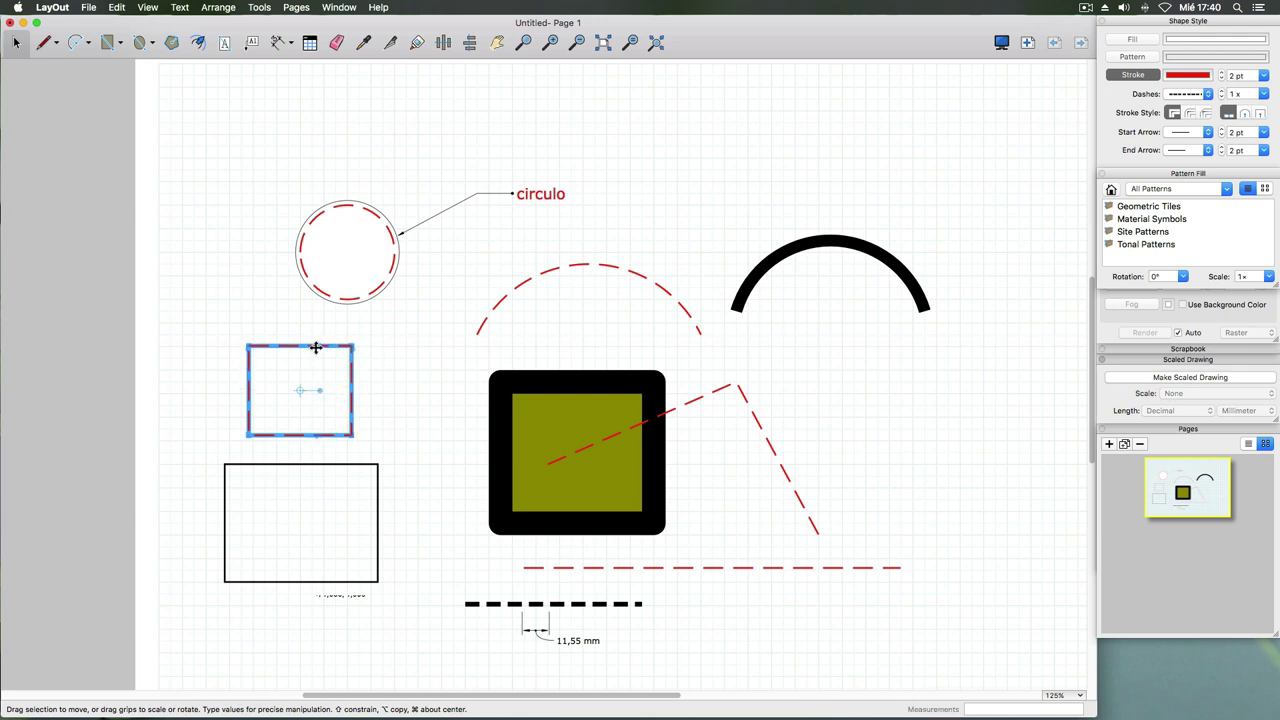
pyautogui.click(100, 225)
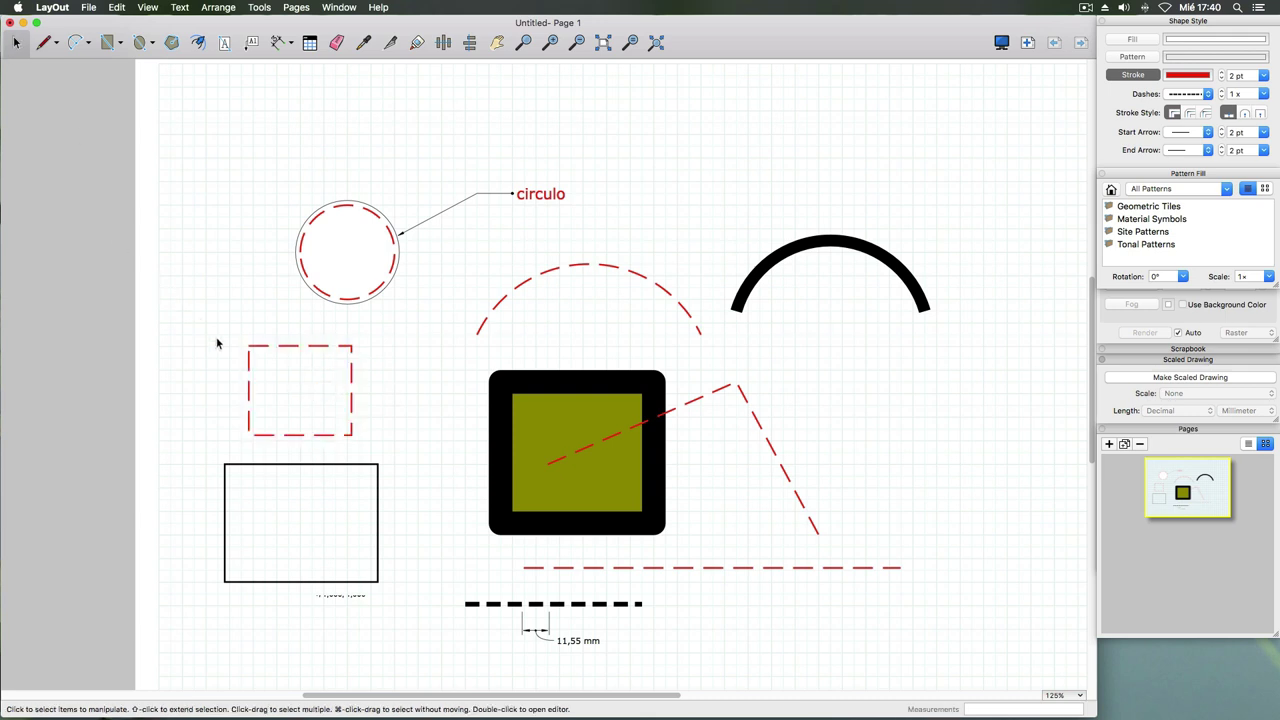
pyautogui.click(249, 360)
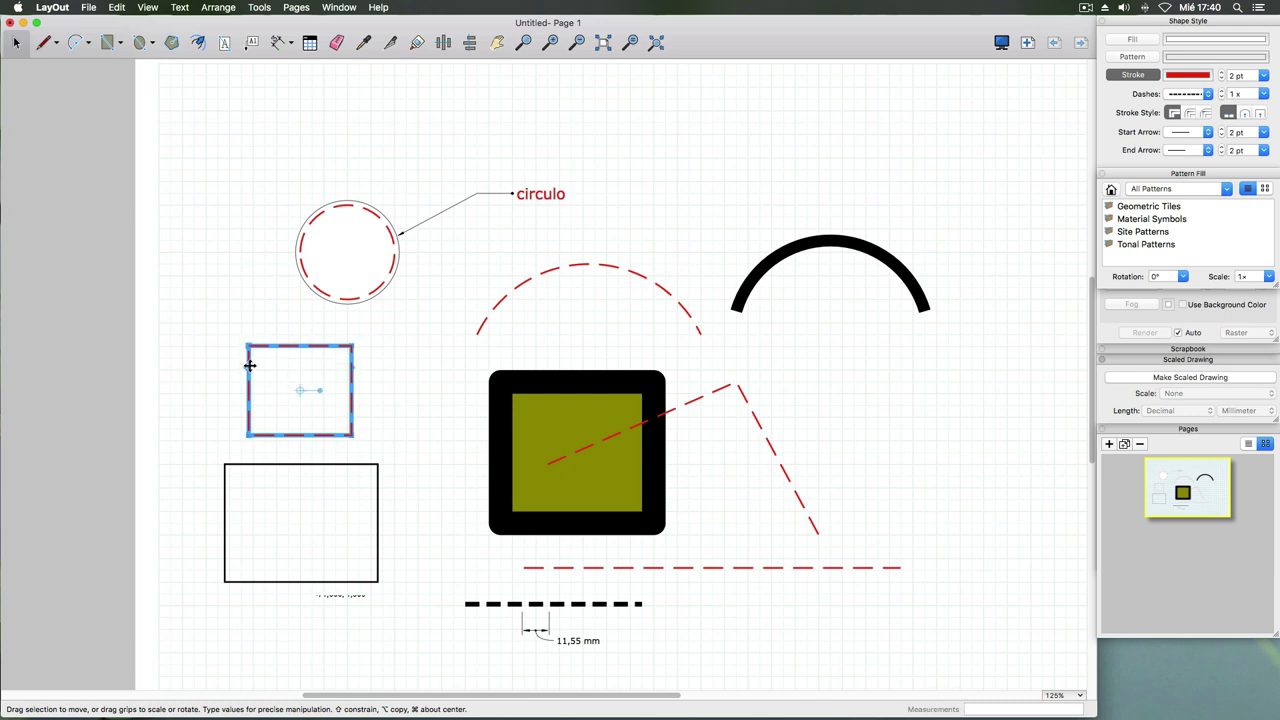
pyautogui.click(117, 7)
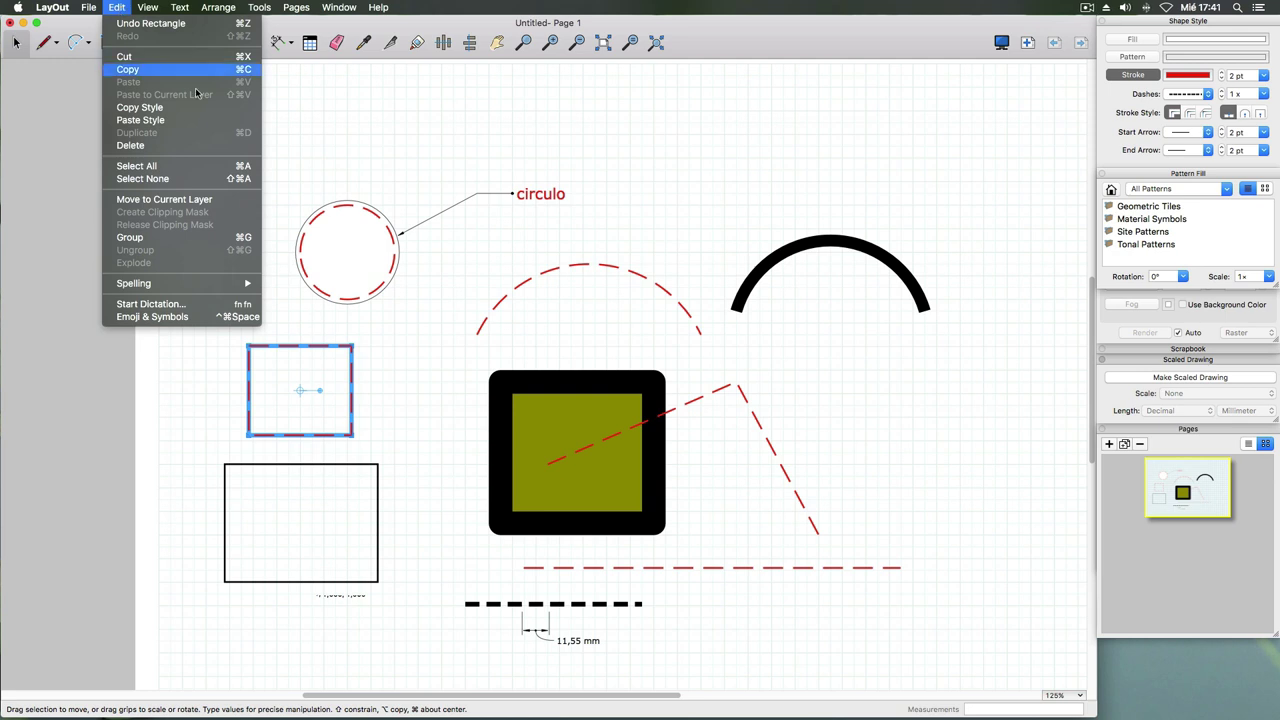
pyautogui.click(370, 58)
# - Split the dashed square's top edge and enter point editing on the square
pyautogui.click(390, 44)
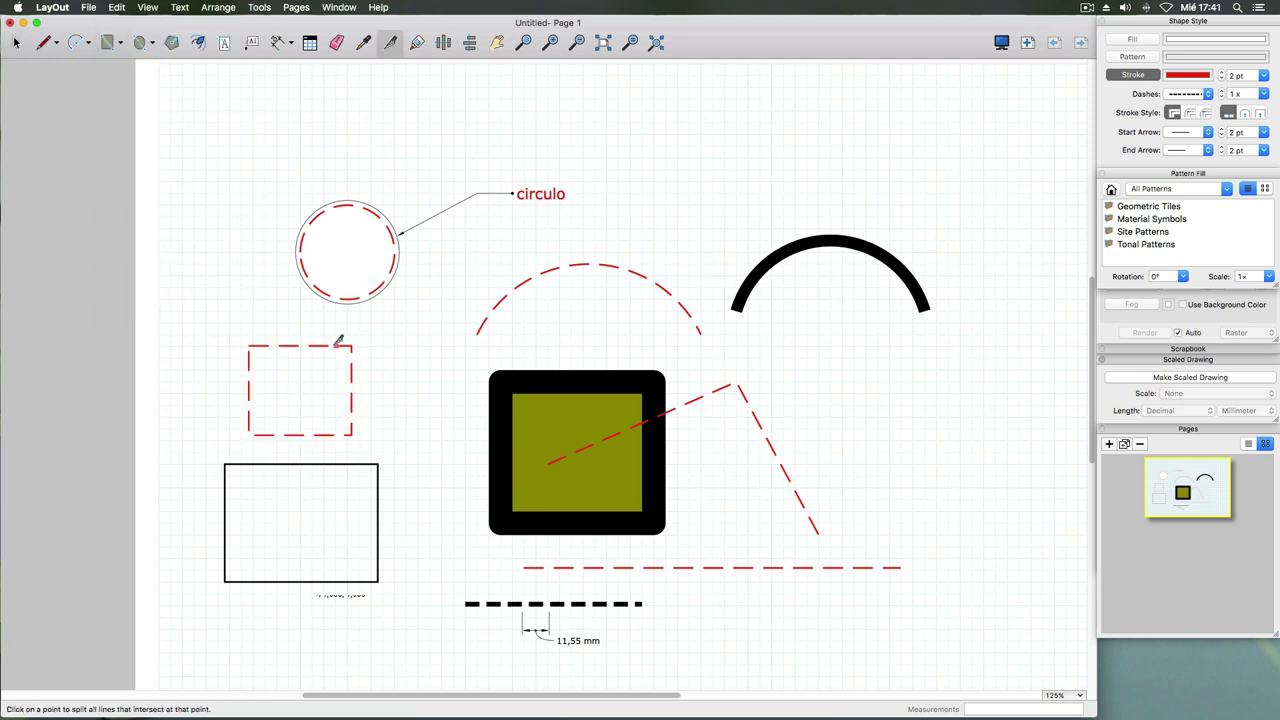
pyautogui.click(293, 345)
pyautogui.click(20, 45)
pyautogui.click(262, 345)
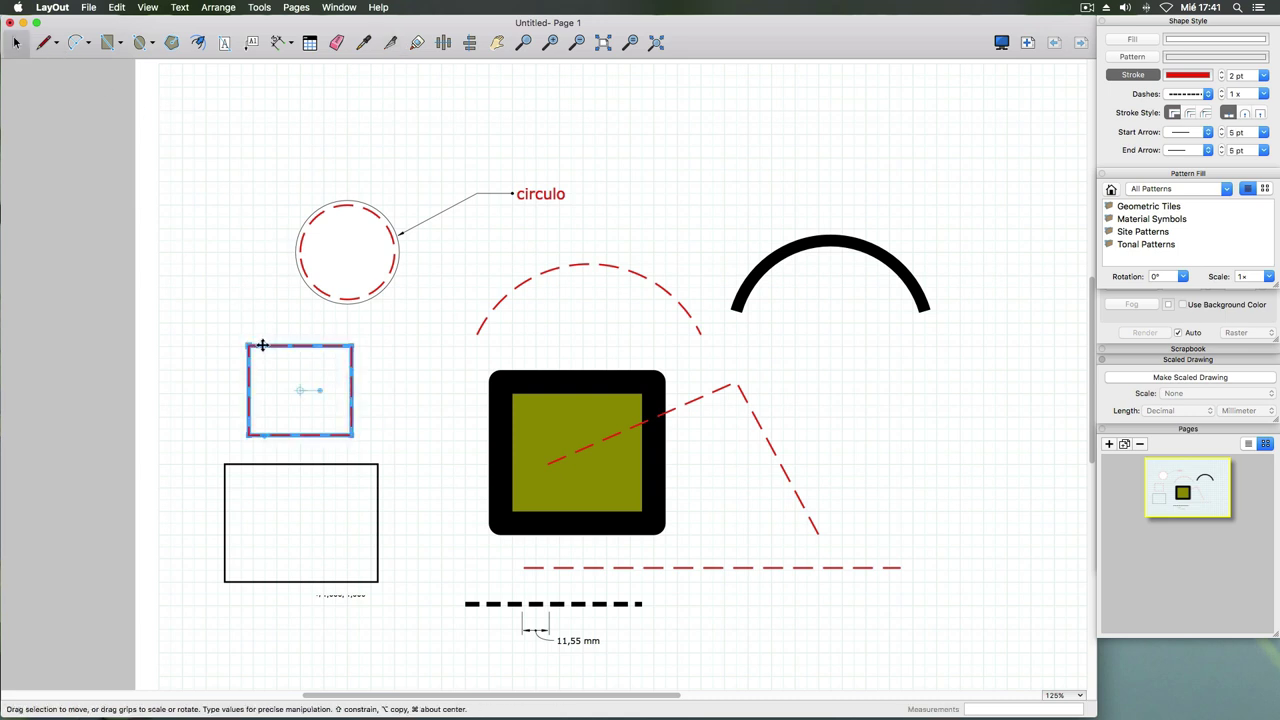
pyautogui.doubleClick(262, 346)
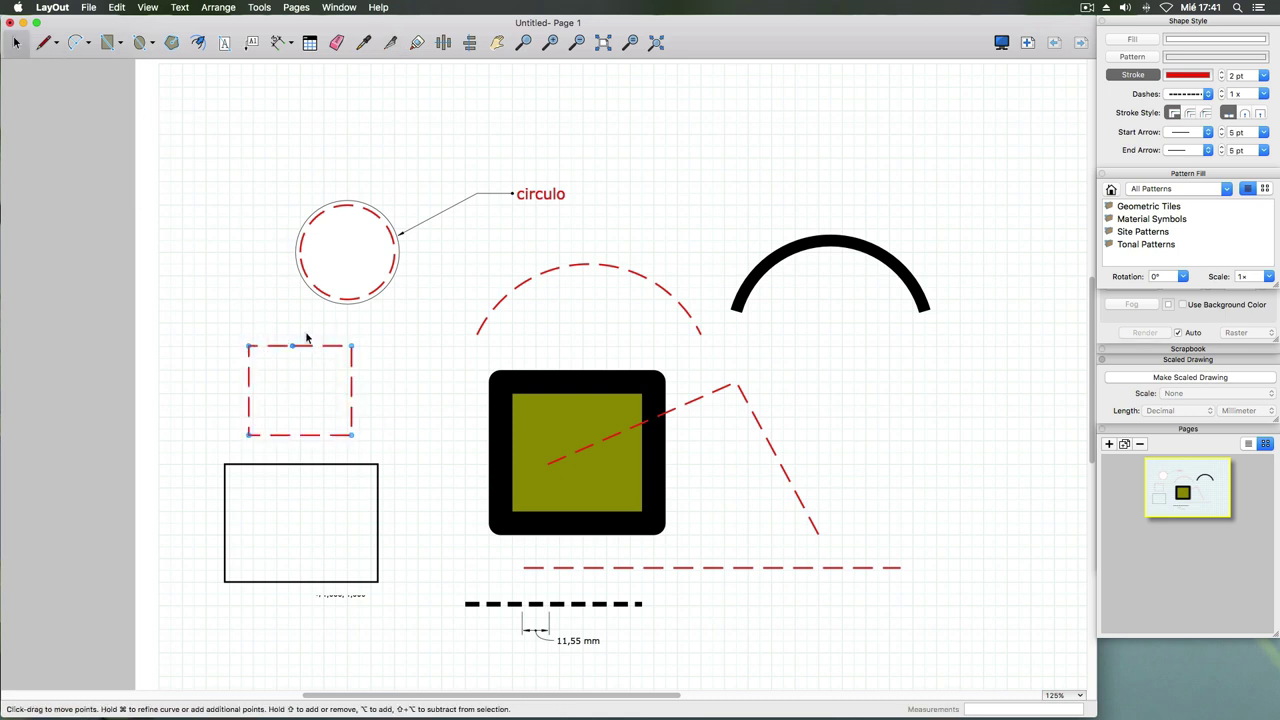
# - Raise a peak from the top edge and drag the corners into a tilted five-sided polygon
pyautogui.moveTo(293, 346); pyautogui.dragTo(272, 287)
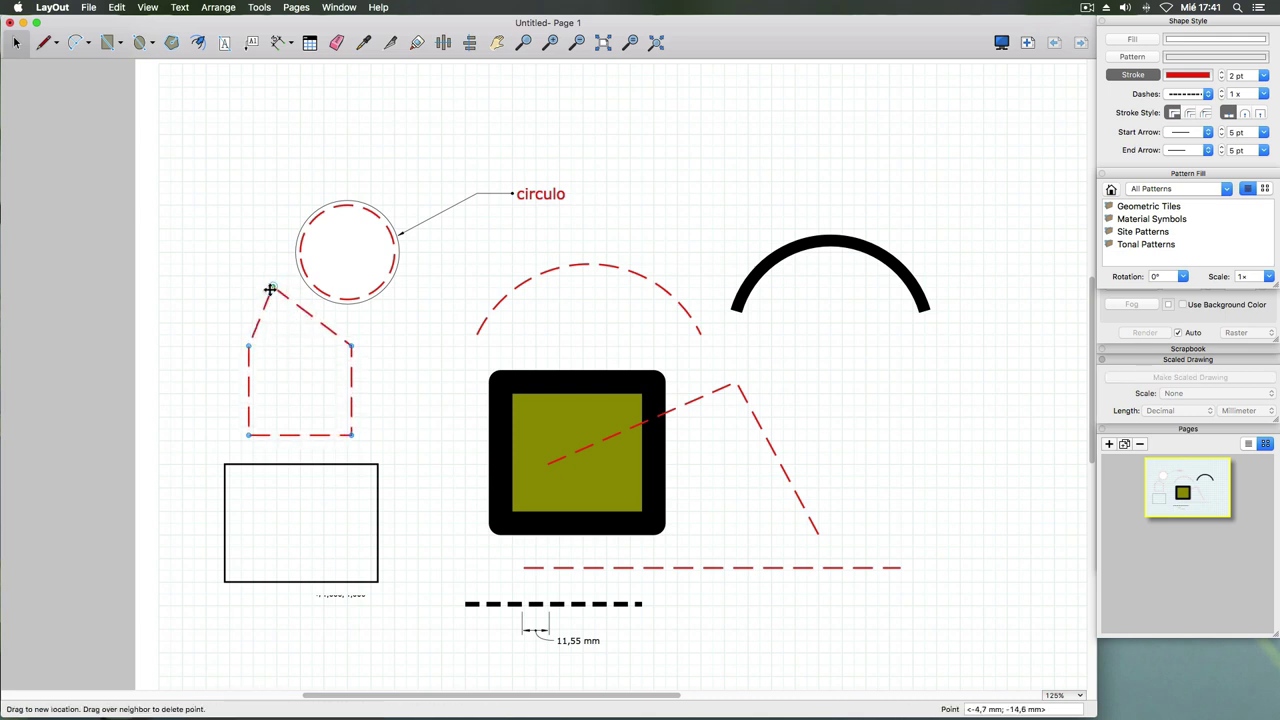
pyautogui.moveTo(248, 347); pyautogui.dragTo(205, 361)
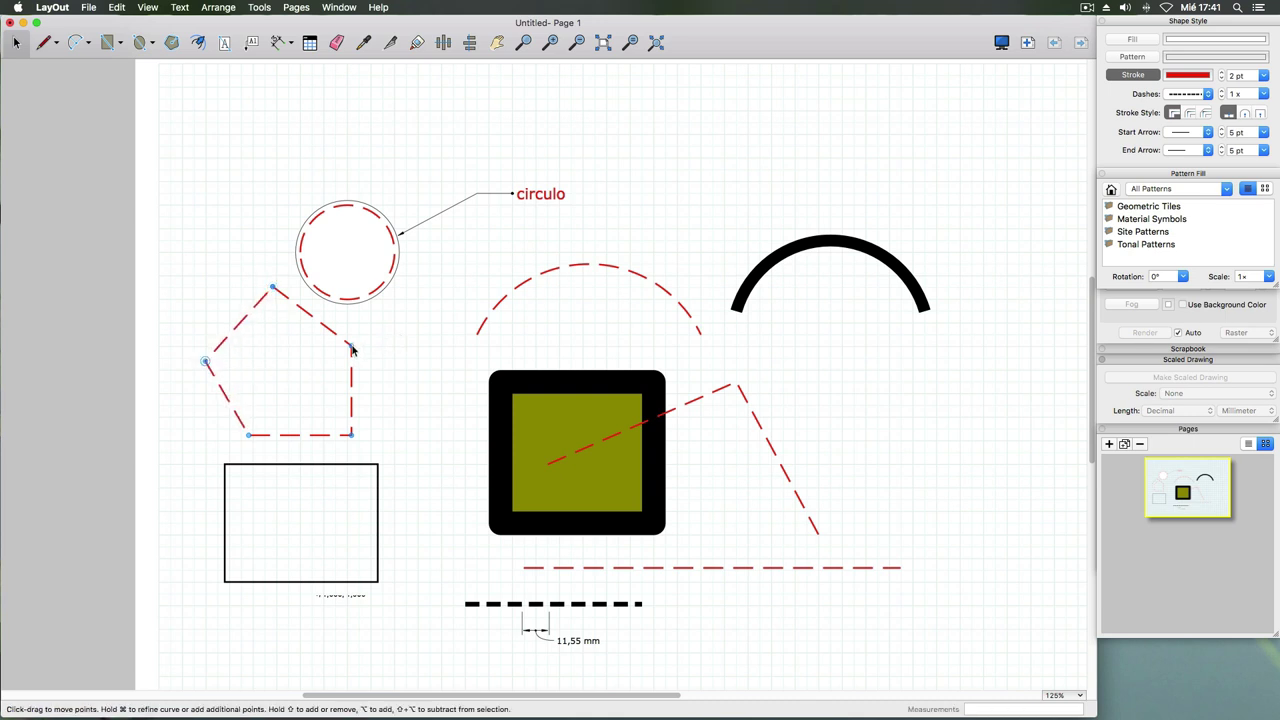
pyautogui.moveTo(352, 342); pyautogui.dragTo(394, 346)
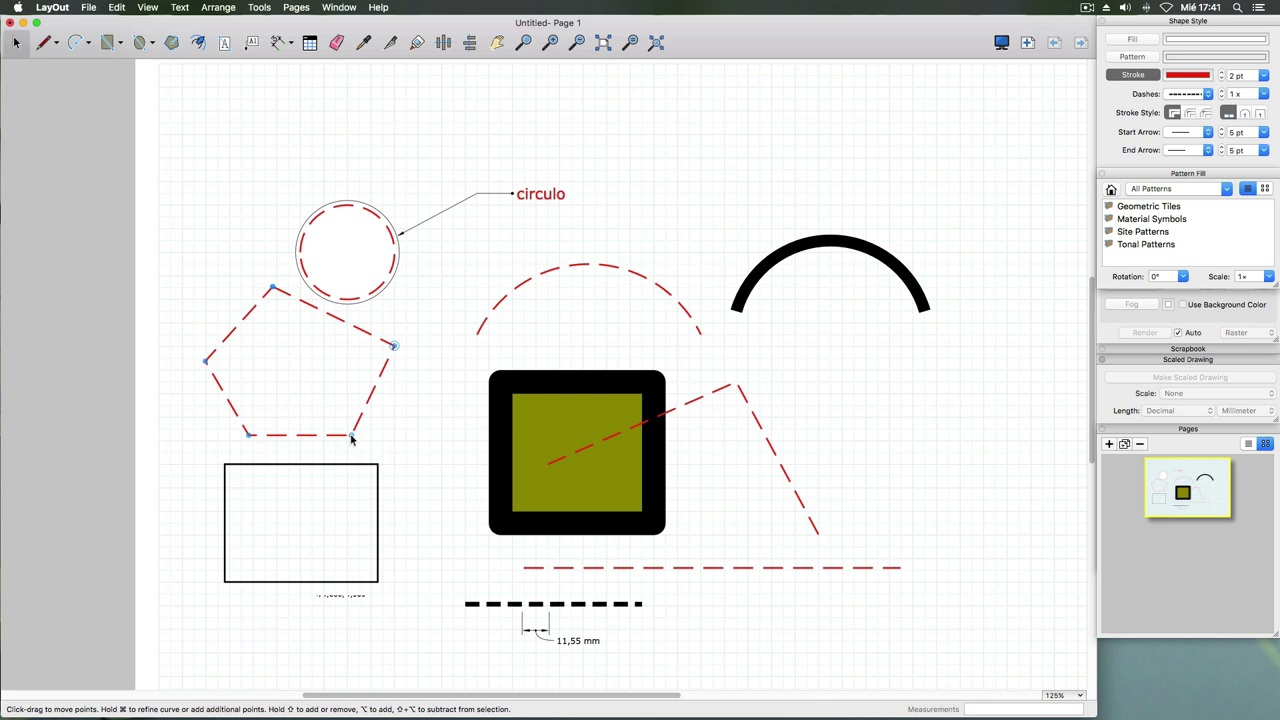
pyautogui.moveTo(351, 436); pyautogui.dragTo(321, 400)
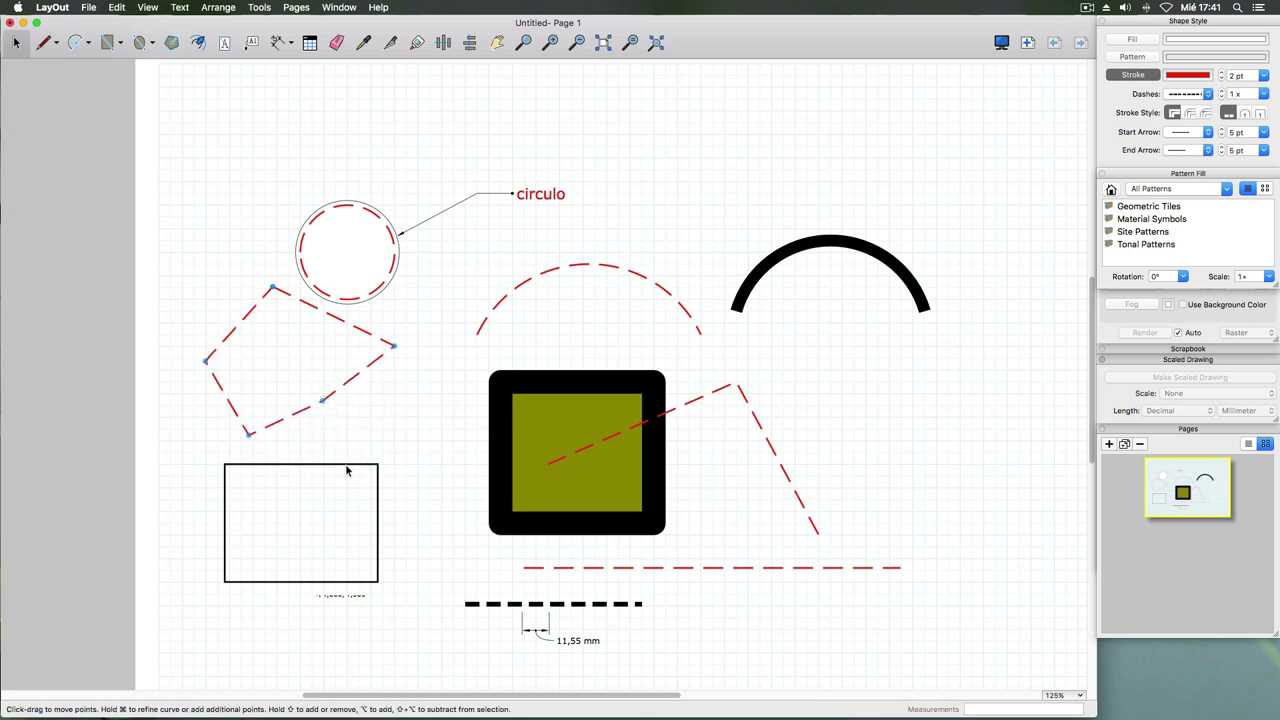
pyautogui.press('Escape')
pyautogui.click(389, 471)
pyautogui.click(374, 464)
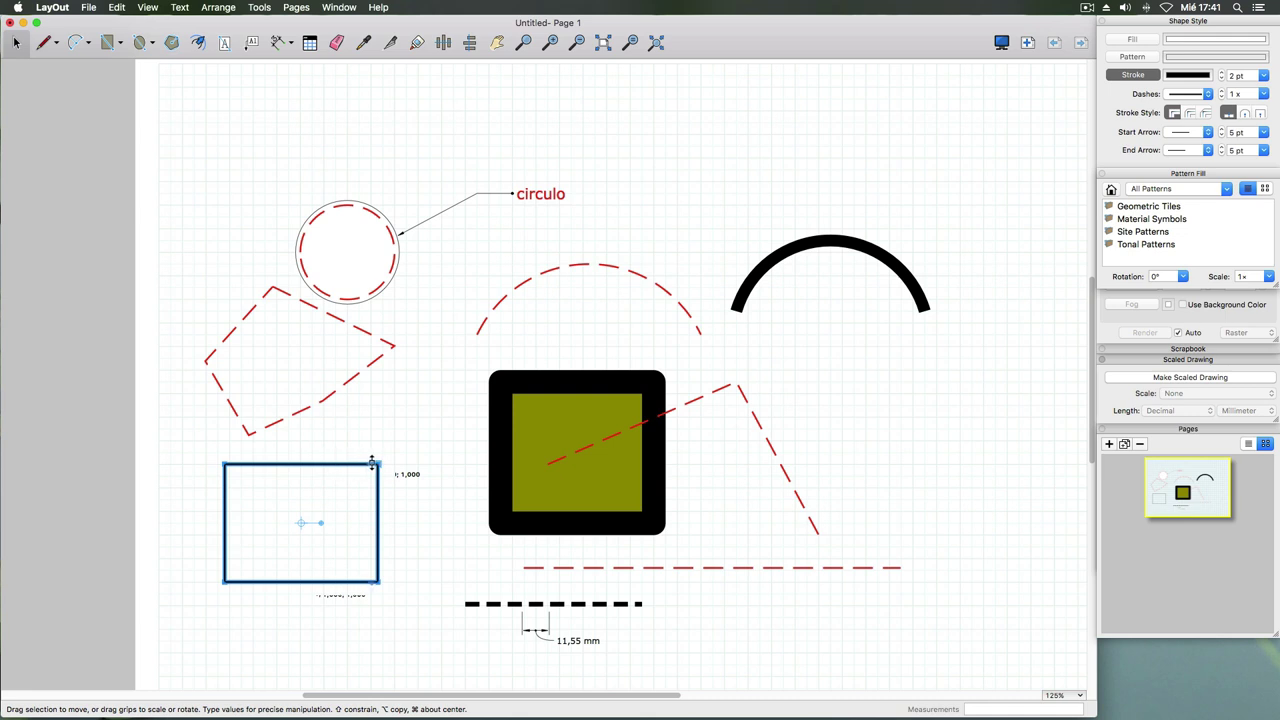
# - Shrink the black rectangle slightly and pull its top-right corner down and inward
pyautogui.moveTo(378, 463); pyautogui.dragTo(356, 470)
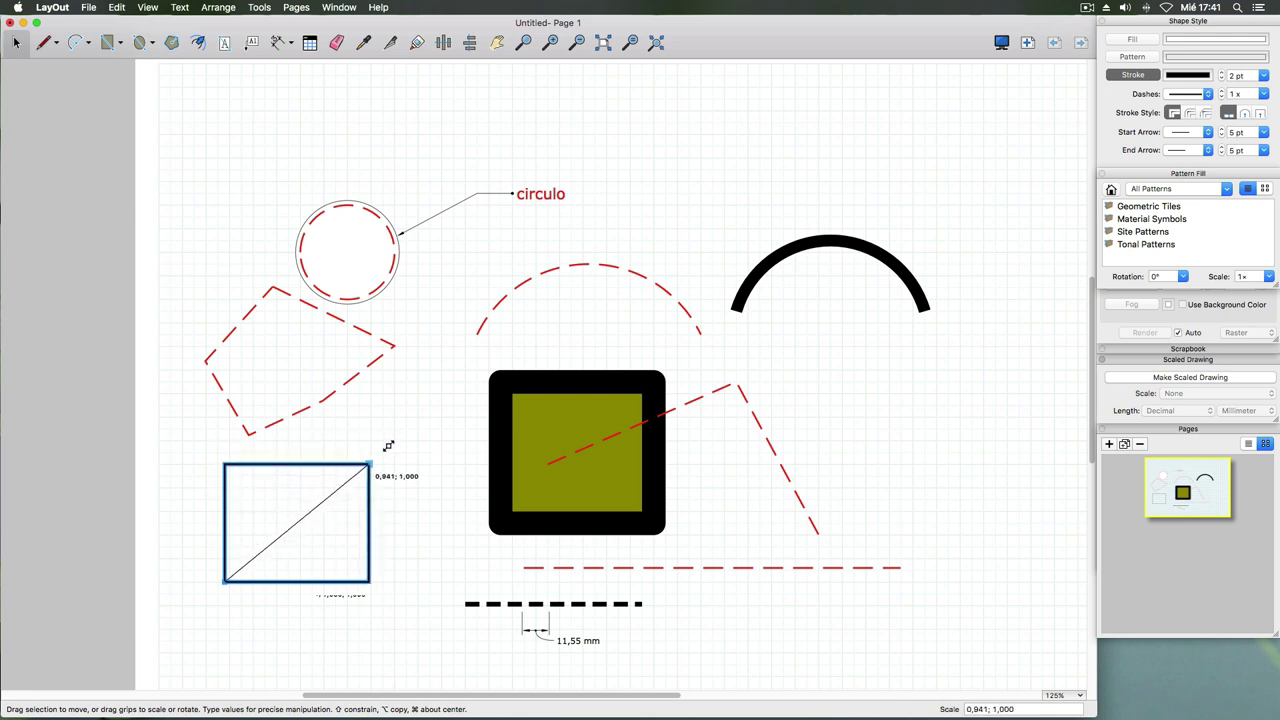
pyautogui.doubleClick(326, 473)
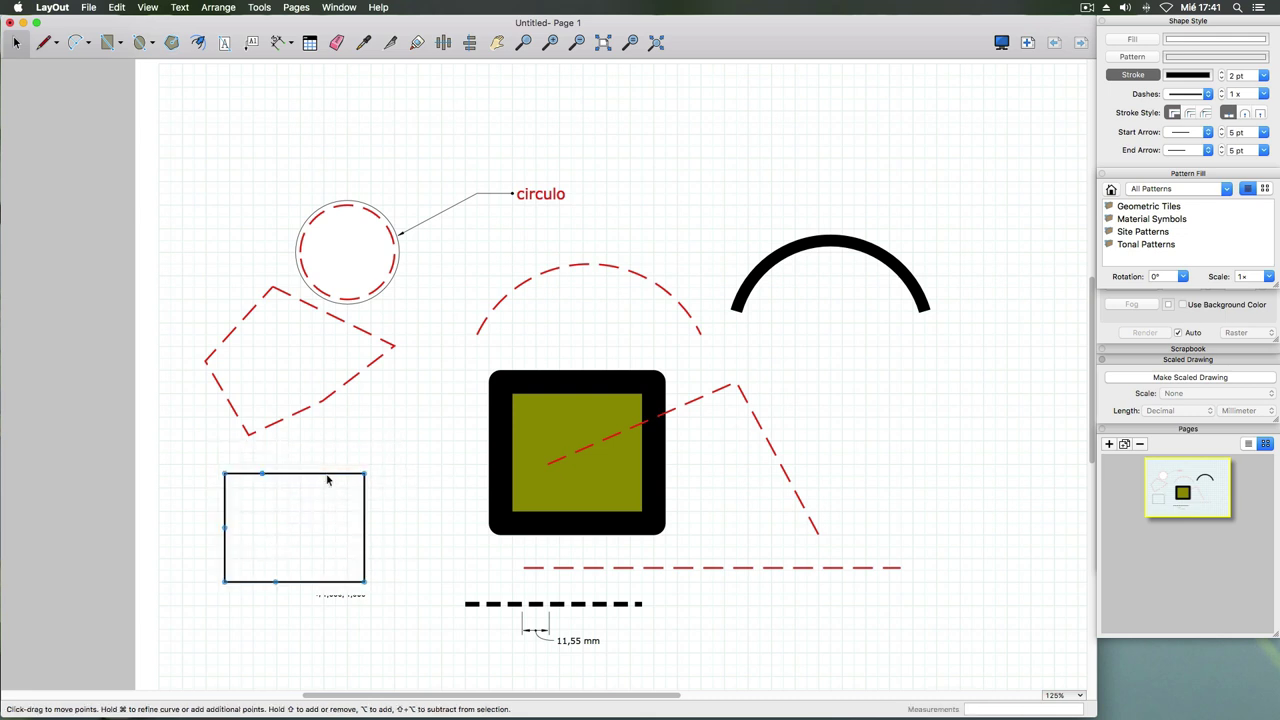
pyautogui.moveTo(262, 473)
pyautogui.mouseDown()
pyautogui.moveTo(289, 447)
pyautogui.moveTo(268, 473)
pyautogui.mouseUp()
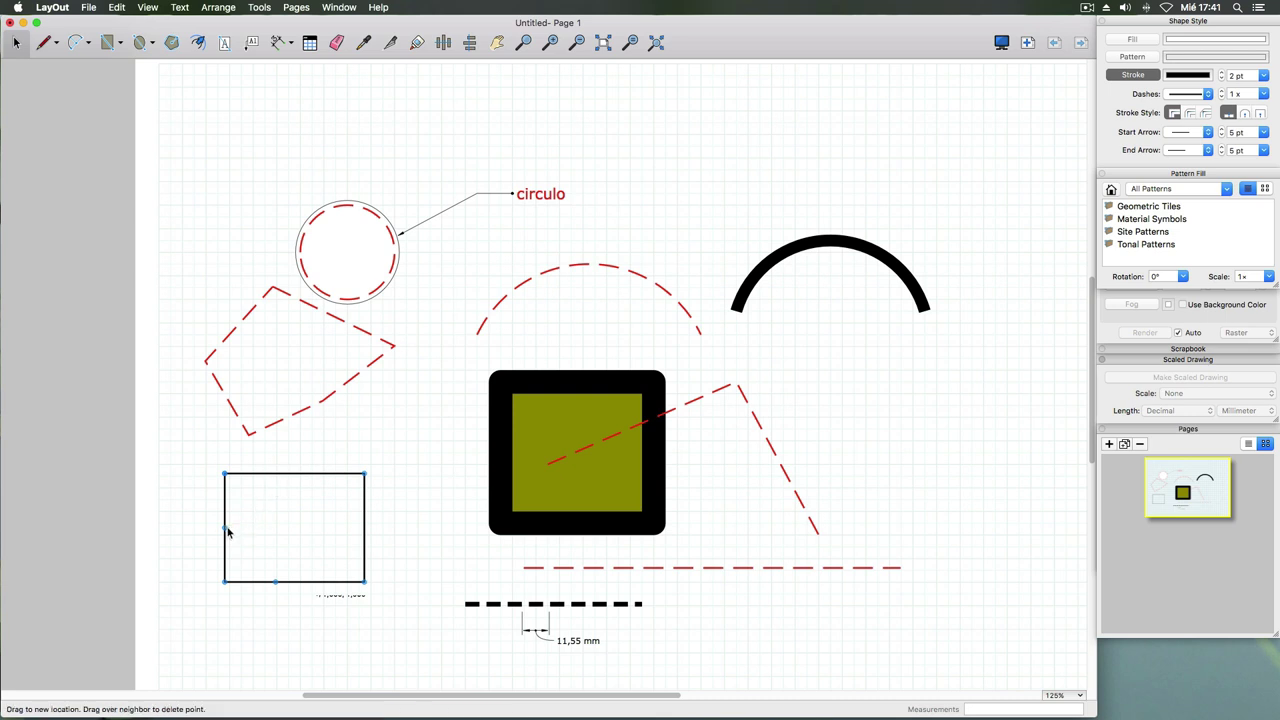
pyautogui.click(226, 529)
pyautogui.click(269, 531)
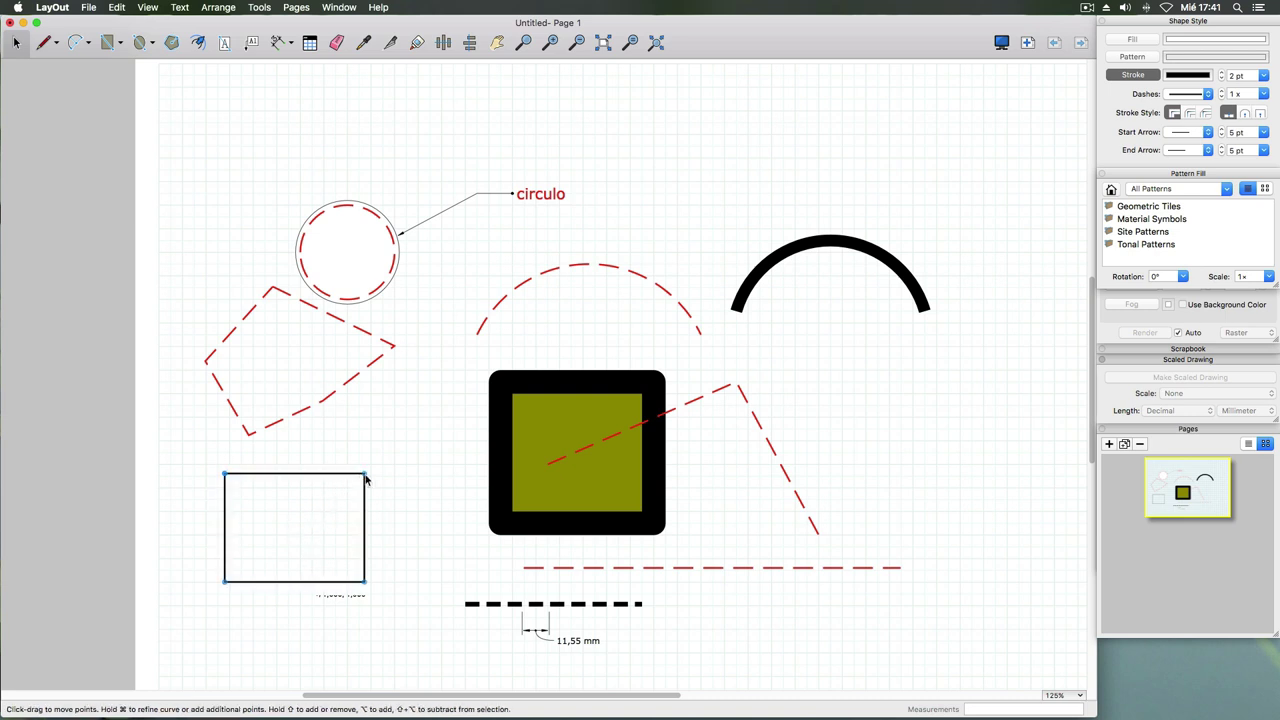
pyautogui.moveTo(365, 476); pyautogui.dragTo(332, 506)
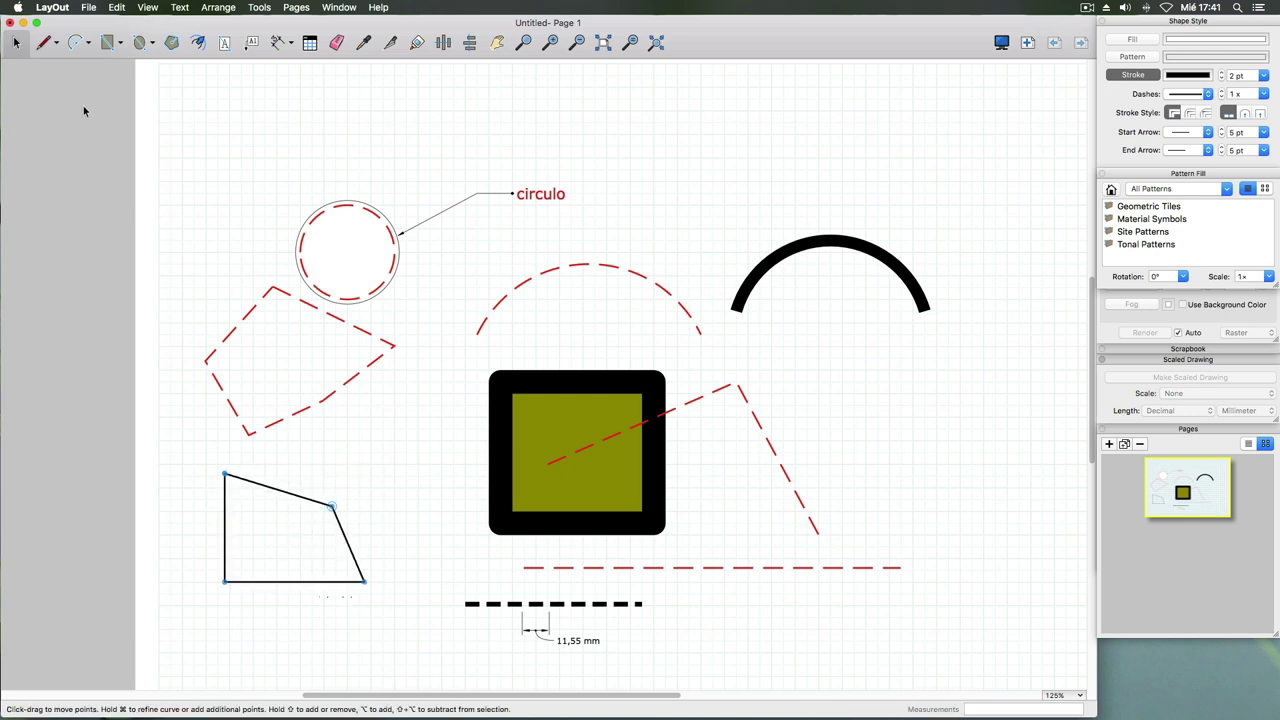
pyautogui.click(16, 42)
pyautogui.click(108, 42)
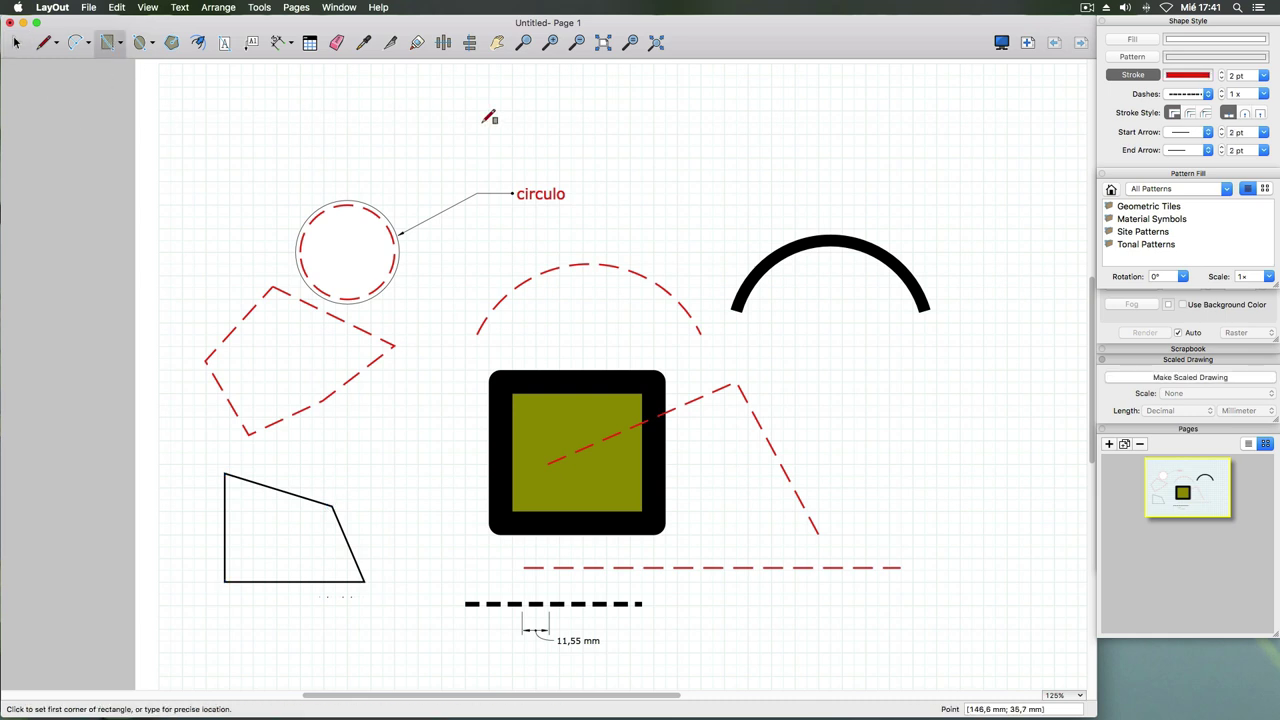
# - Draw a rectangle above the circulo label and make its red outline solid
pyautogui.moveTo(481, 125); pyautogui.dragTo(613, 183)
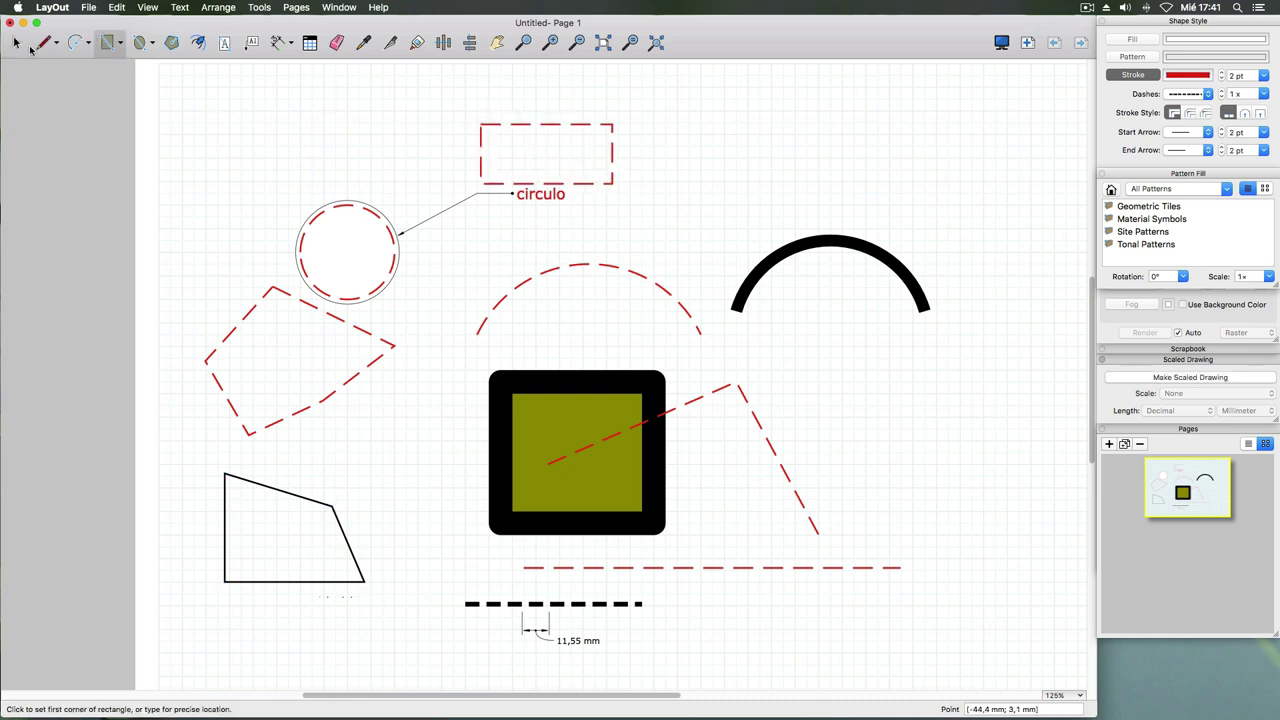
pyautogui.click(16, 43)
pyautogui.click(514, 127)
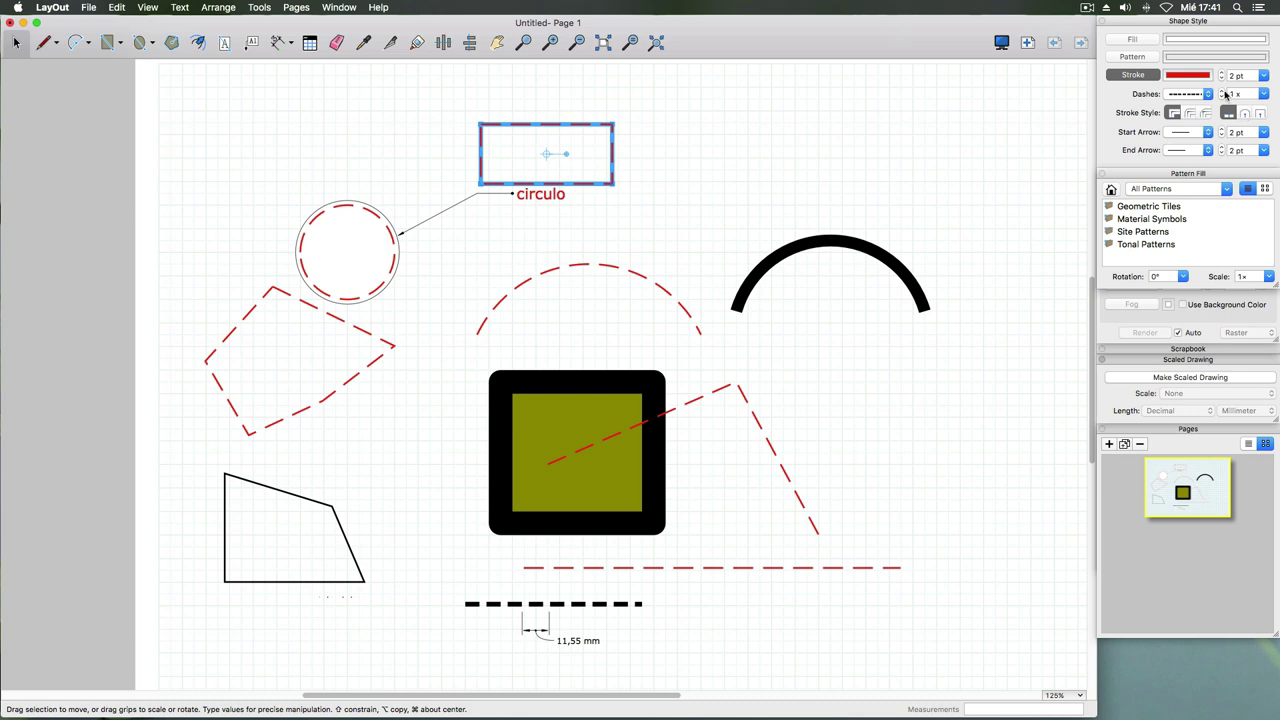
pyautogui.click(1188, 94)
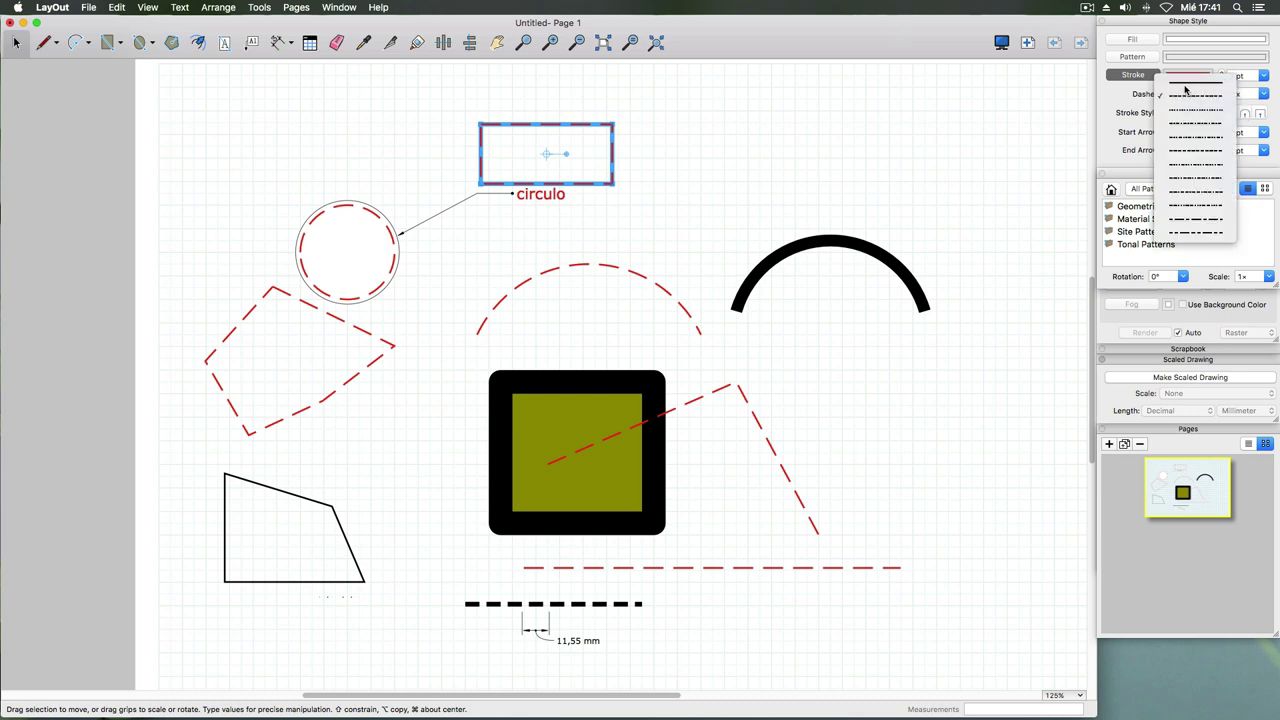
pyautogui.click(1185, 80)
pyautogui.click(929, 109)
pyautogui.click(1195, 90)
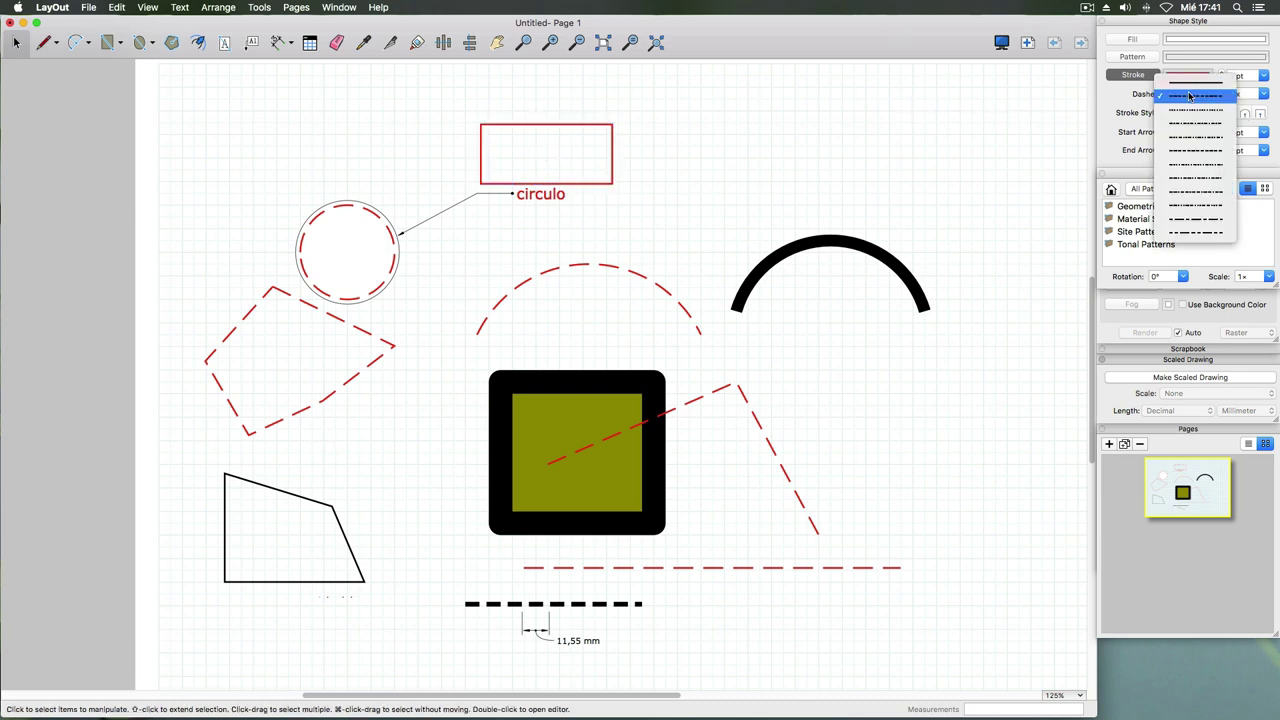
pyautogui.click(1172, 88)
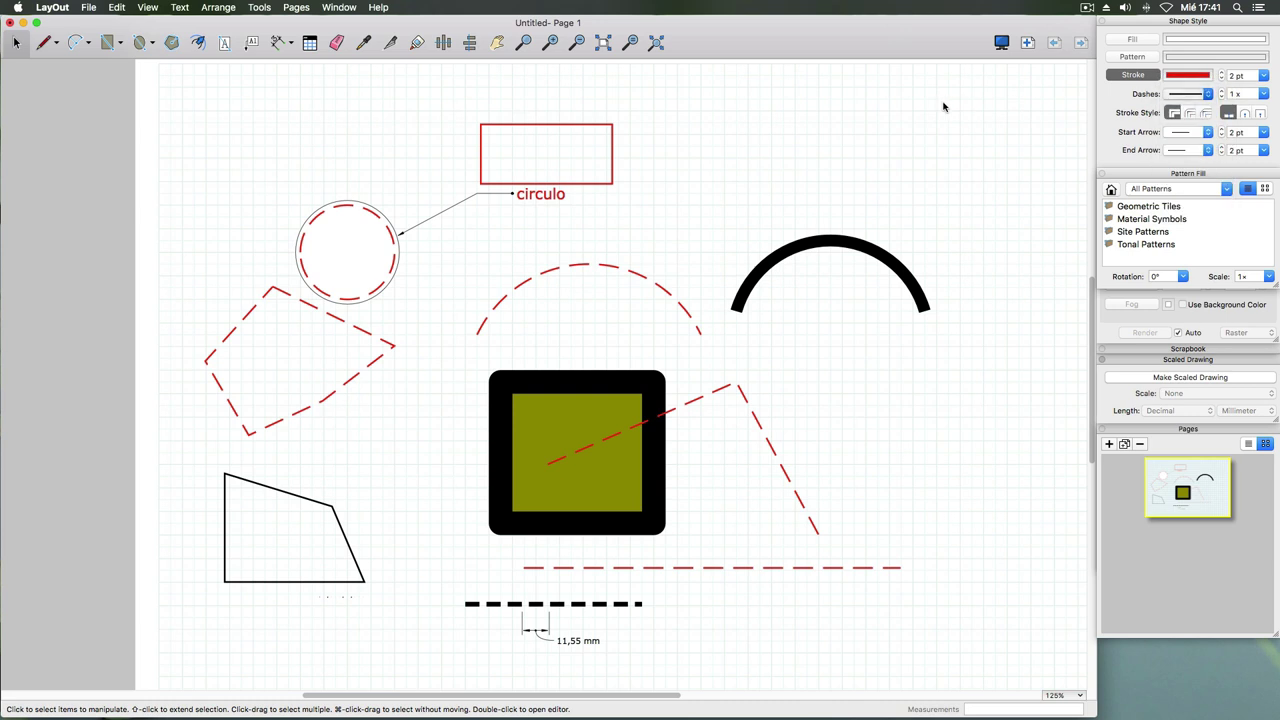
# - Move the red rectangle to the right near the top of the page
pyautogui.click(604, 126)
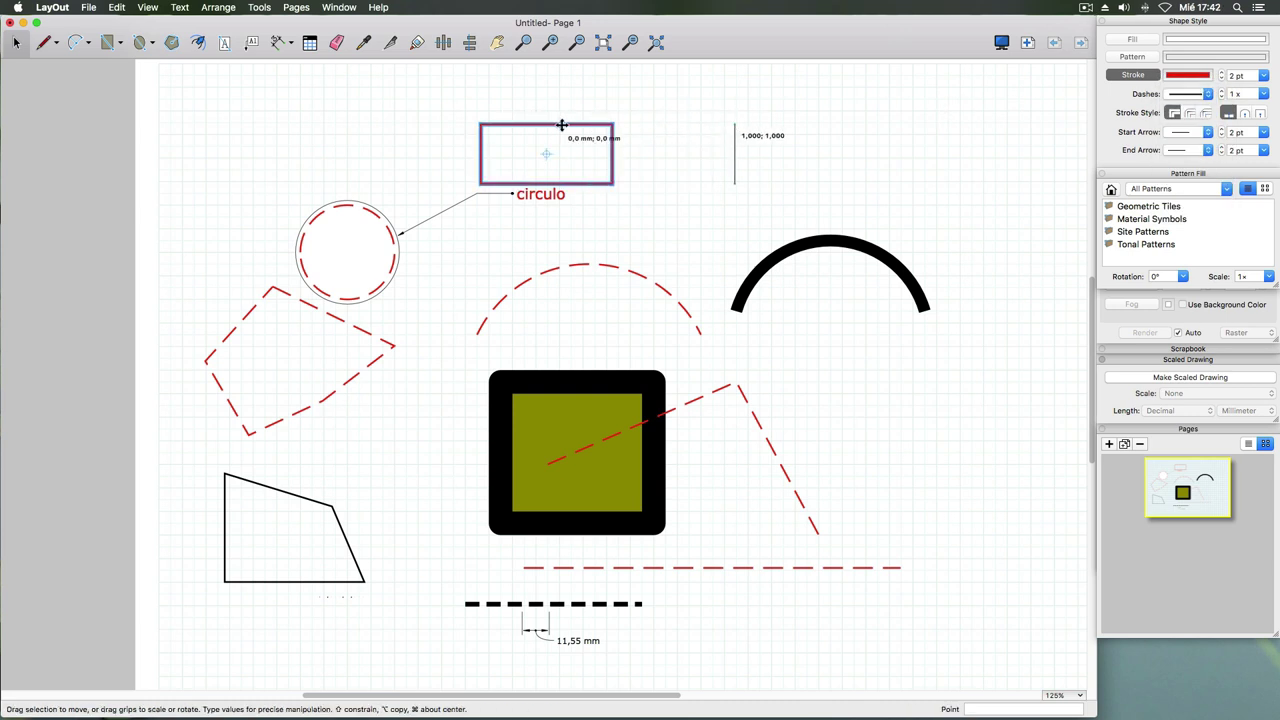
pyautogui.moveTo(563, 123); pyautogui.dragTo(733, 123)
pyautogui.click(628, 113)
pyautogui.click(654, 128)
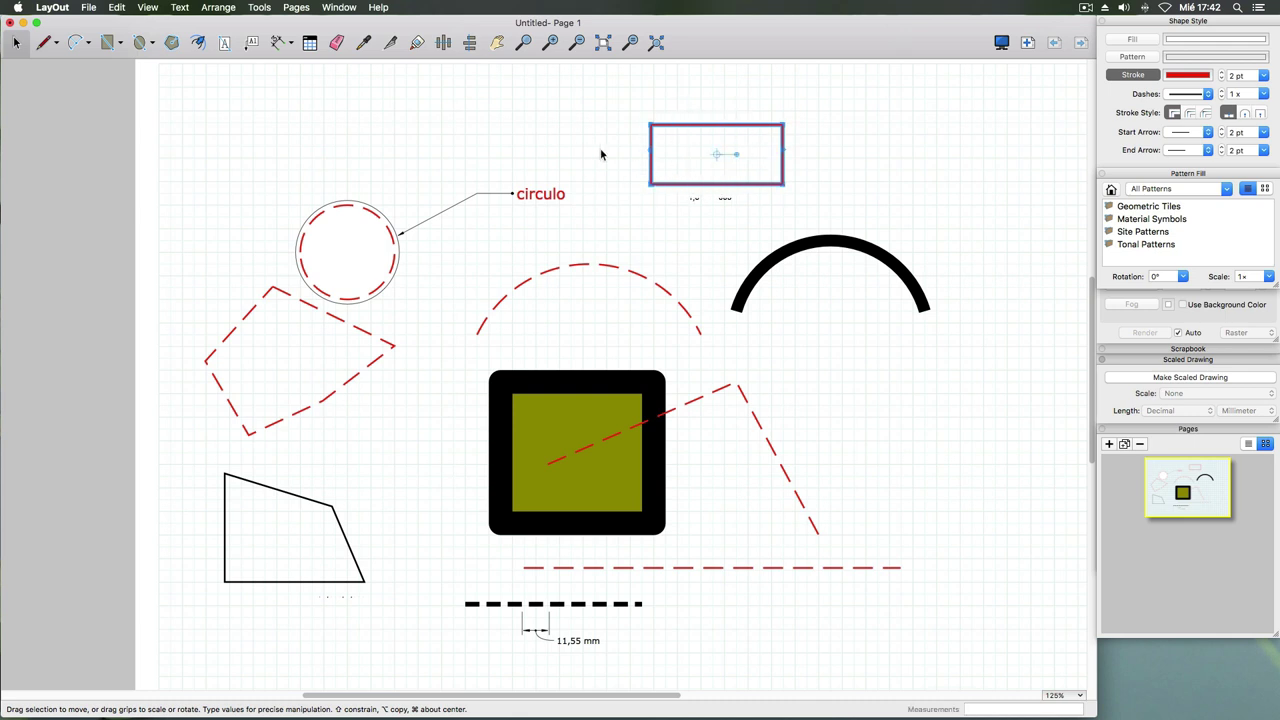
# - Drag the red rectangle's left corners, delete the bottom vertex, and shift the top-left vertex right
pyautogui.click(392, 45)
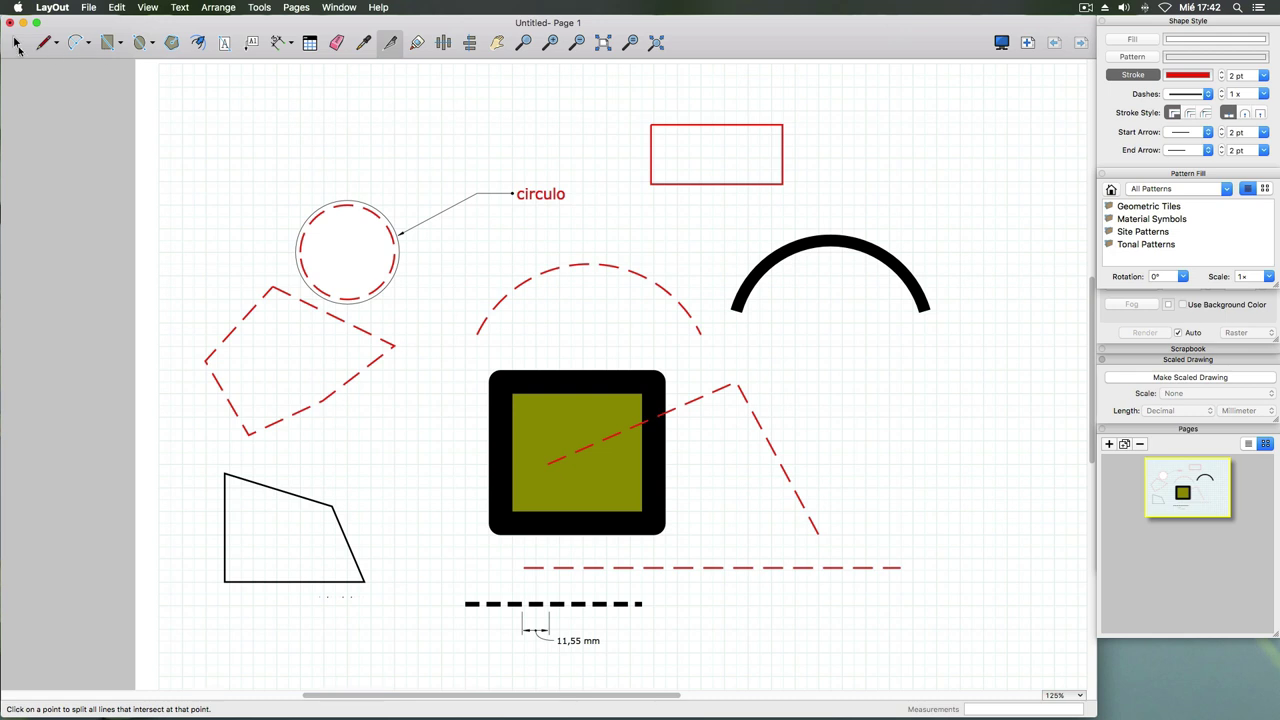
pyautogui.click(16, 44)
pyautogui.click(650, 153)
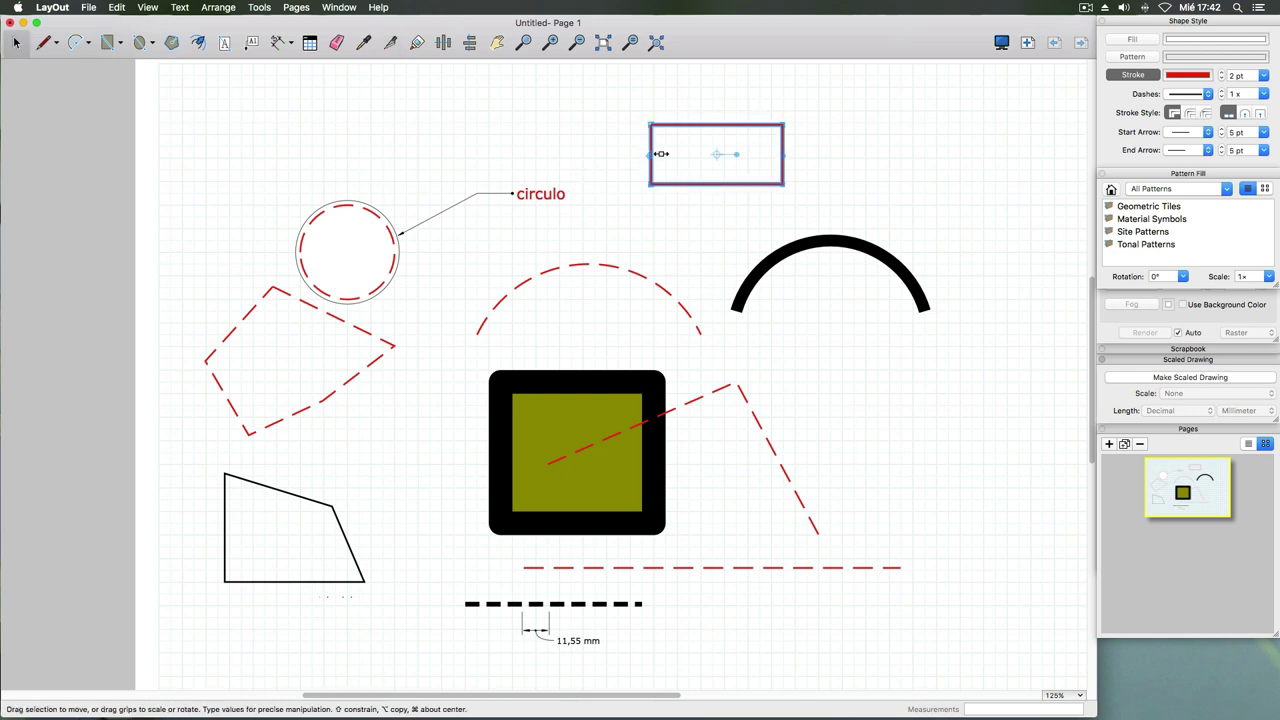
pyautogui.doubleClick(730, 127)
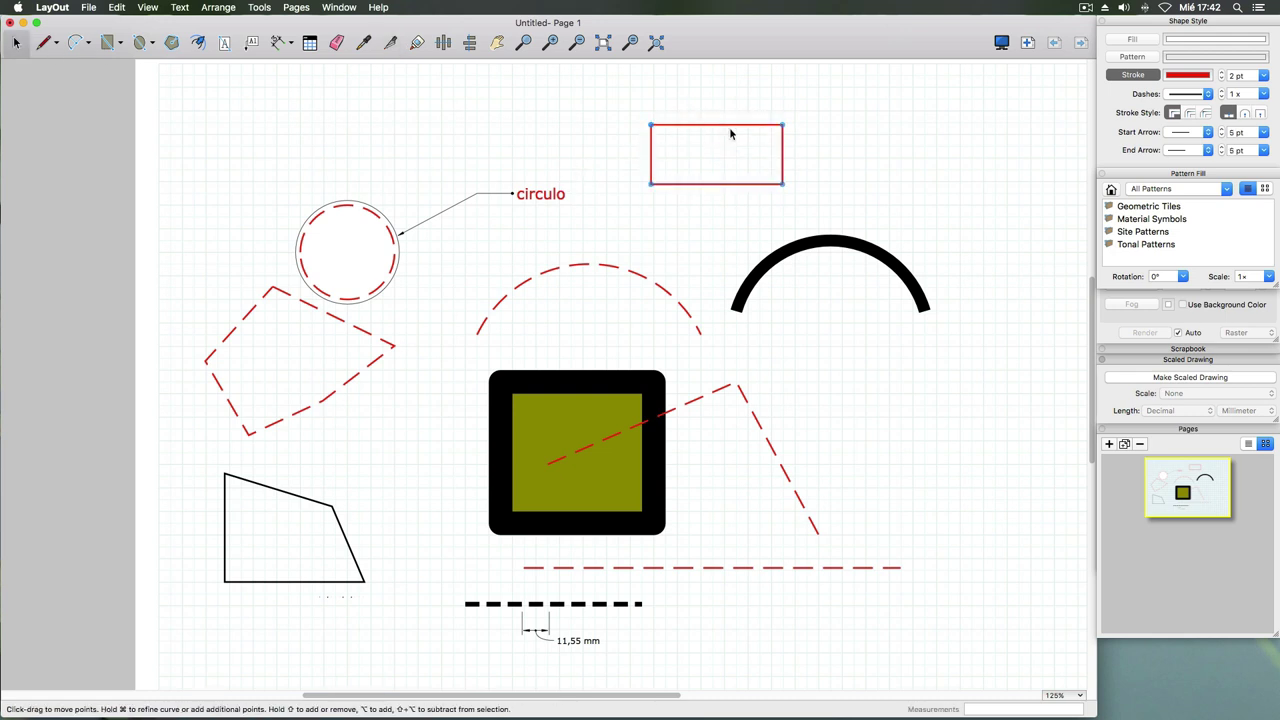
pyautogui.moveTo(651, 125)
pyautogui.mouseDown()
pyautogui.moveTo(683, 92)
pyautogui.moveTo(577, 125)
pyautogui.mouseUp()
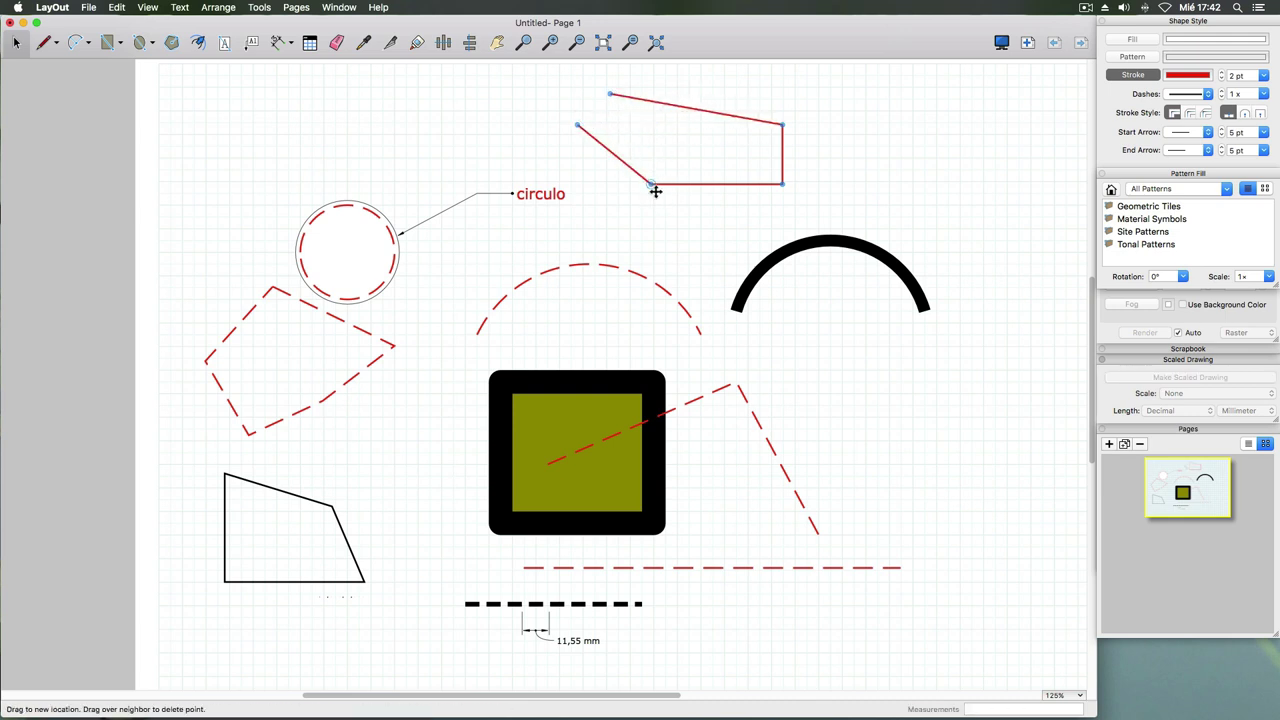
pyautogui.moveTo(650, 186); pyautogui.dragTo(687, 219)
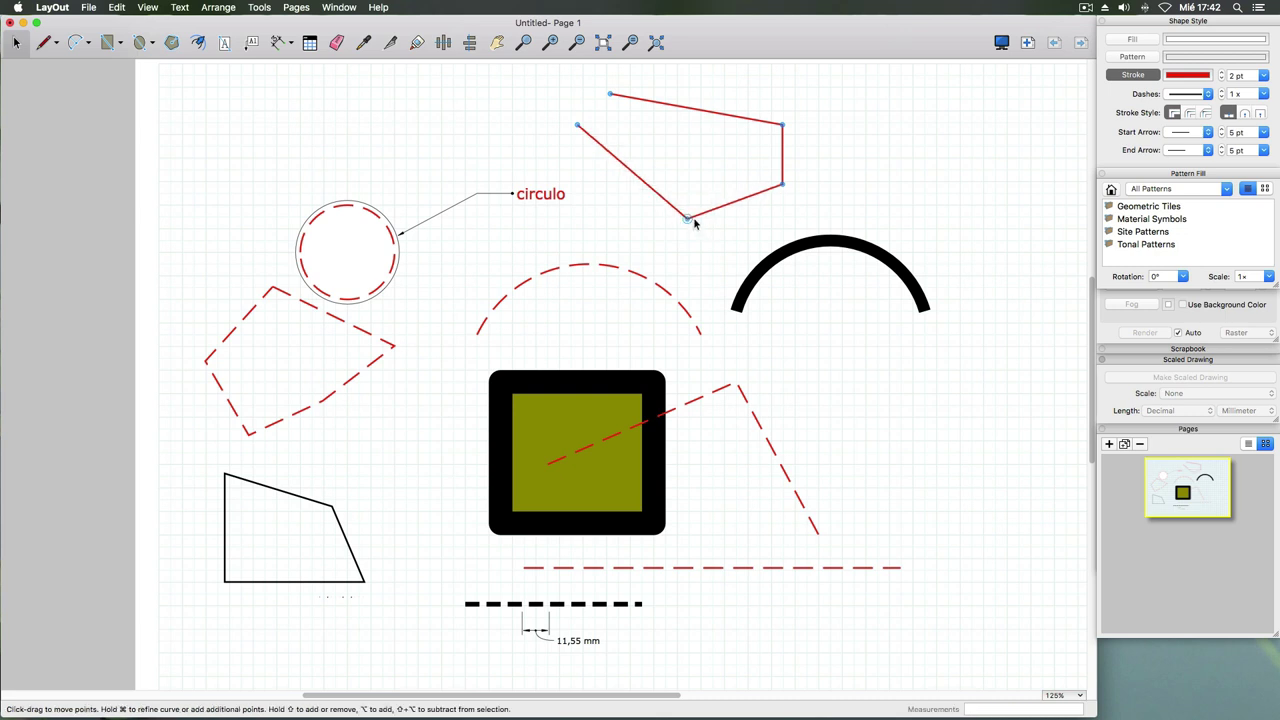
pyautogui.press('Delete')
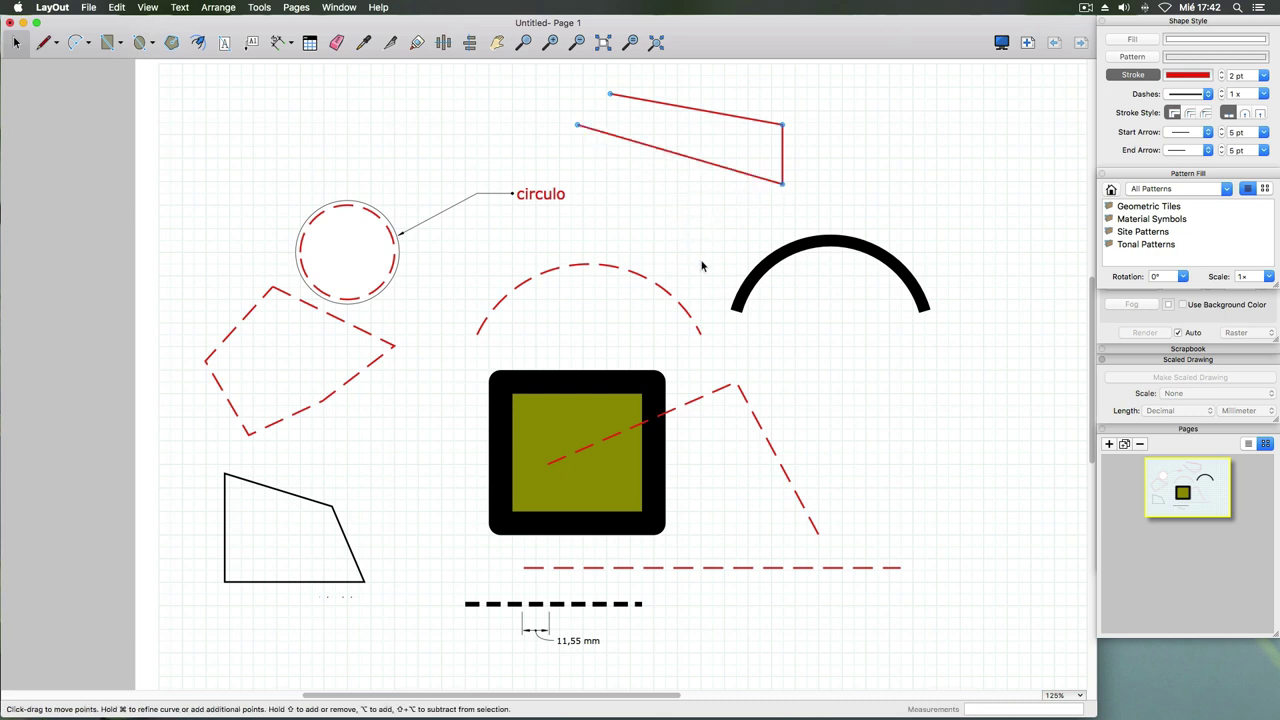
pyautogui.moveTo(610, 94)
pyautogui.mouseDown()
pyautogui.moveTo(634, 116)
pyautogui.moveTo(634, 101)
pyautogui.mouseUp()
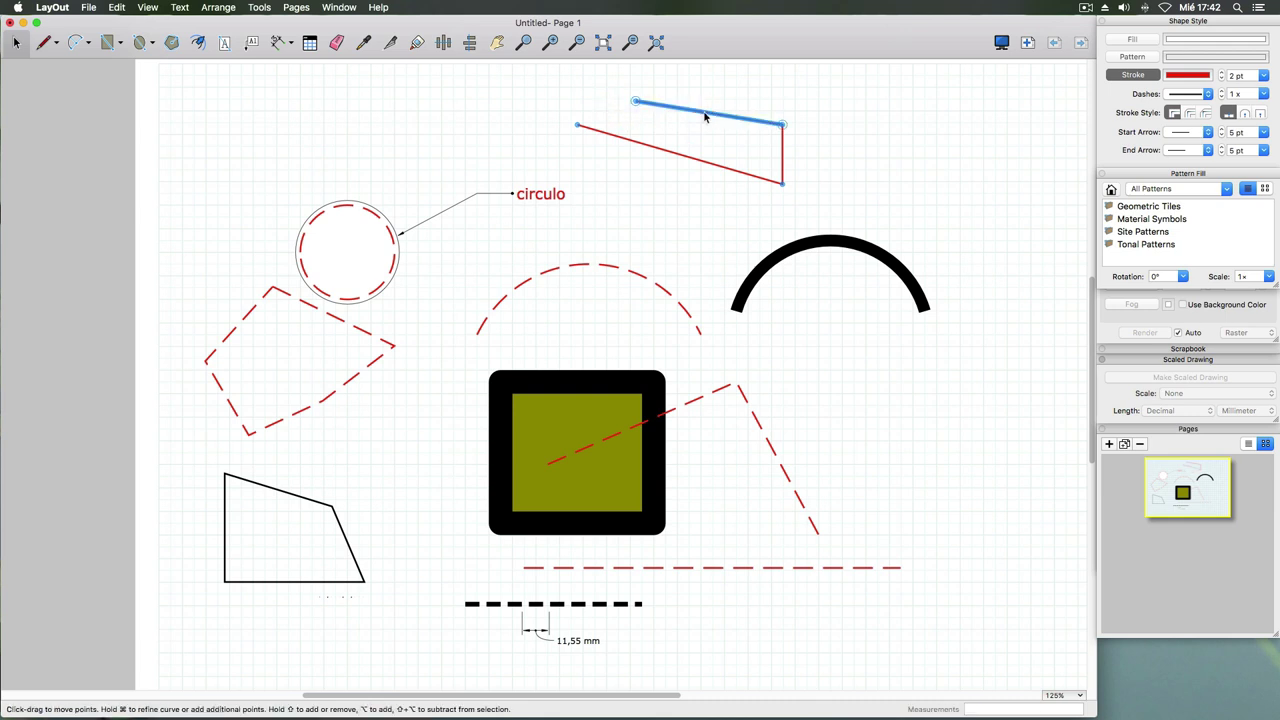
pyautogui.rightClick(704, 114)
pyautogui.click(698, 114)
# - Split the outline's top edge, raise a point on it, then undo that point move
pyautogui.click(390, 42)
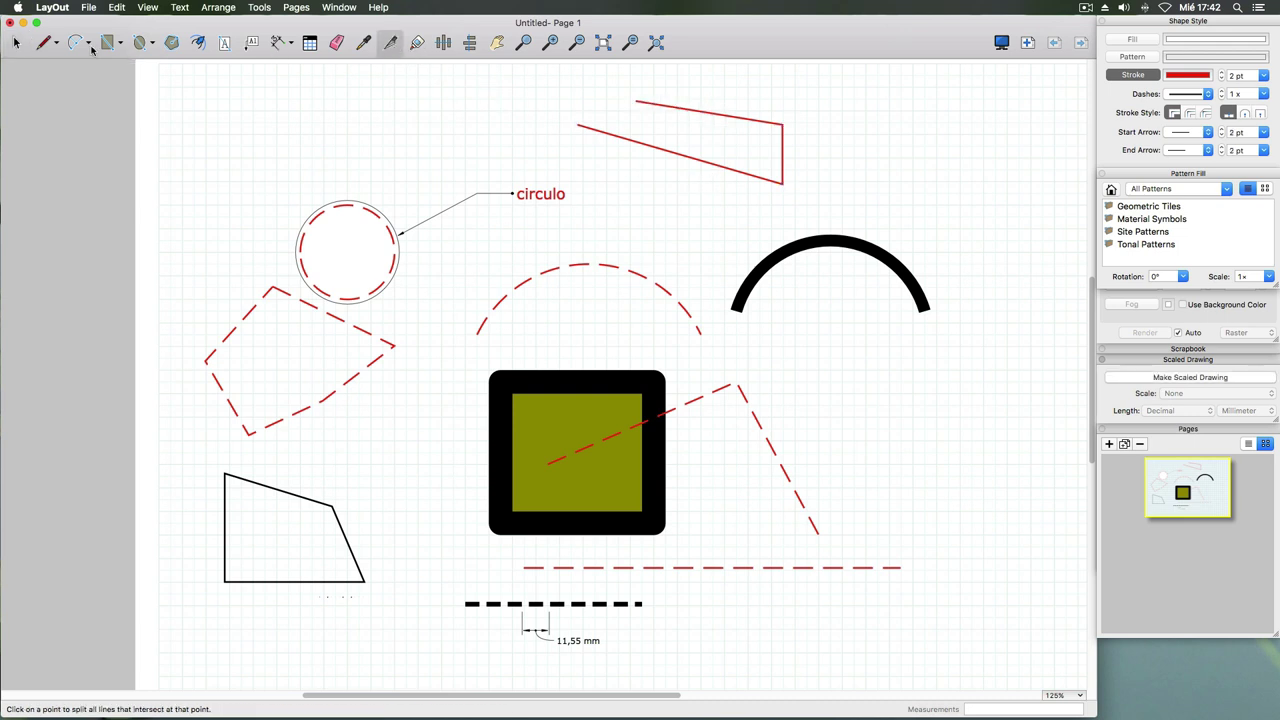
pyautogui.click(16, 42)
pyautogui.click(688, 108)
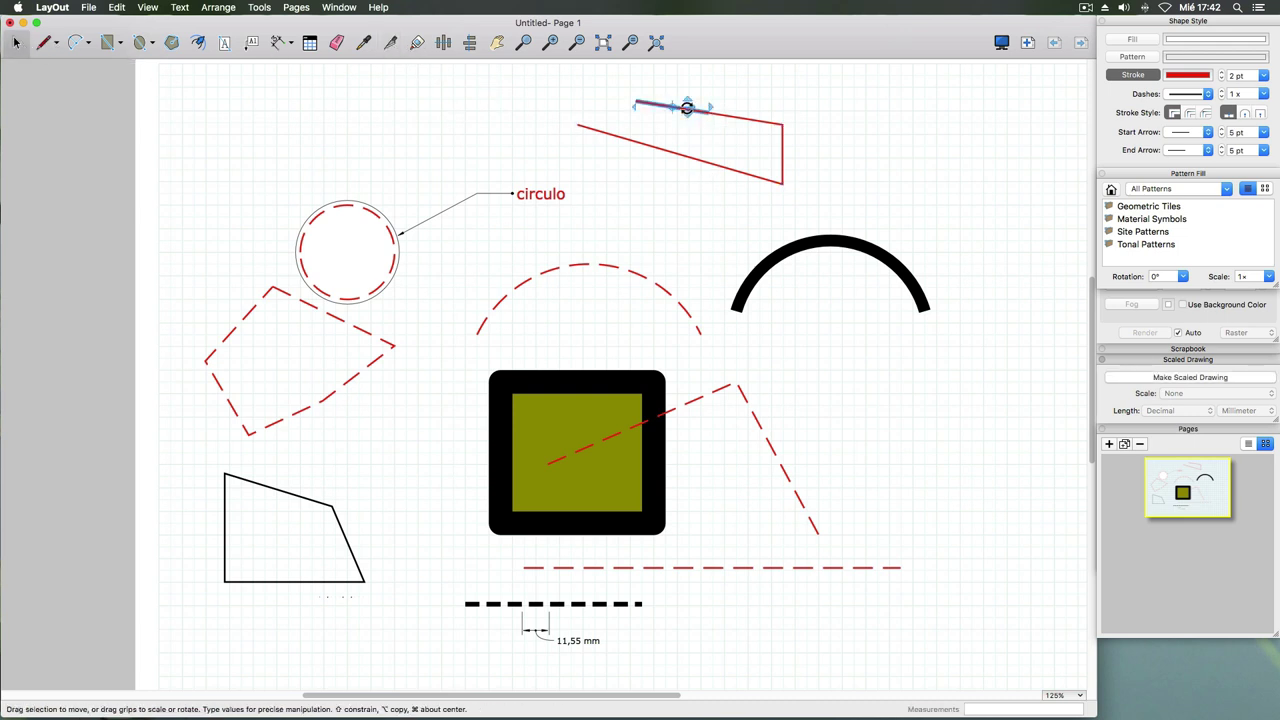
pyautogui.doubleClick(716, 113)
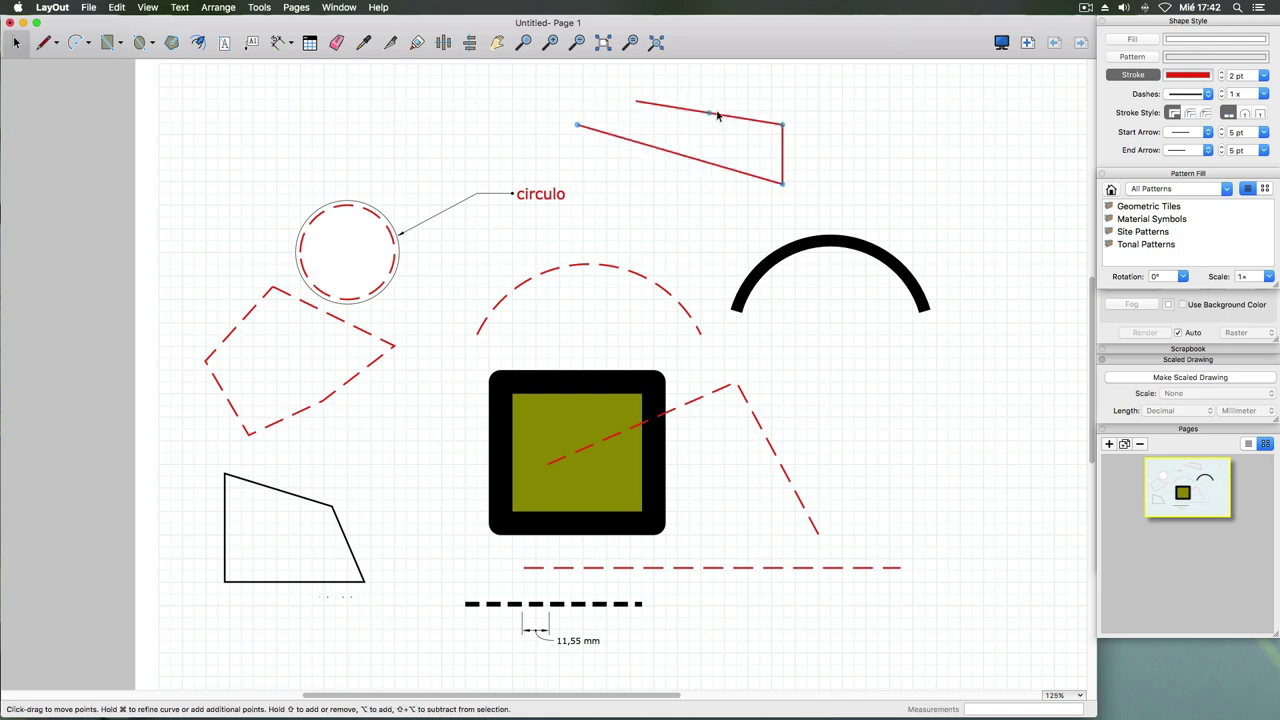
pyautogui.moveTo(710, 114); pyautogui.dragTo(717, 96)
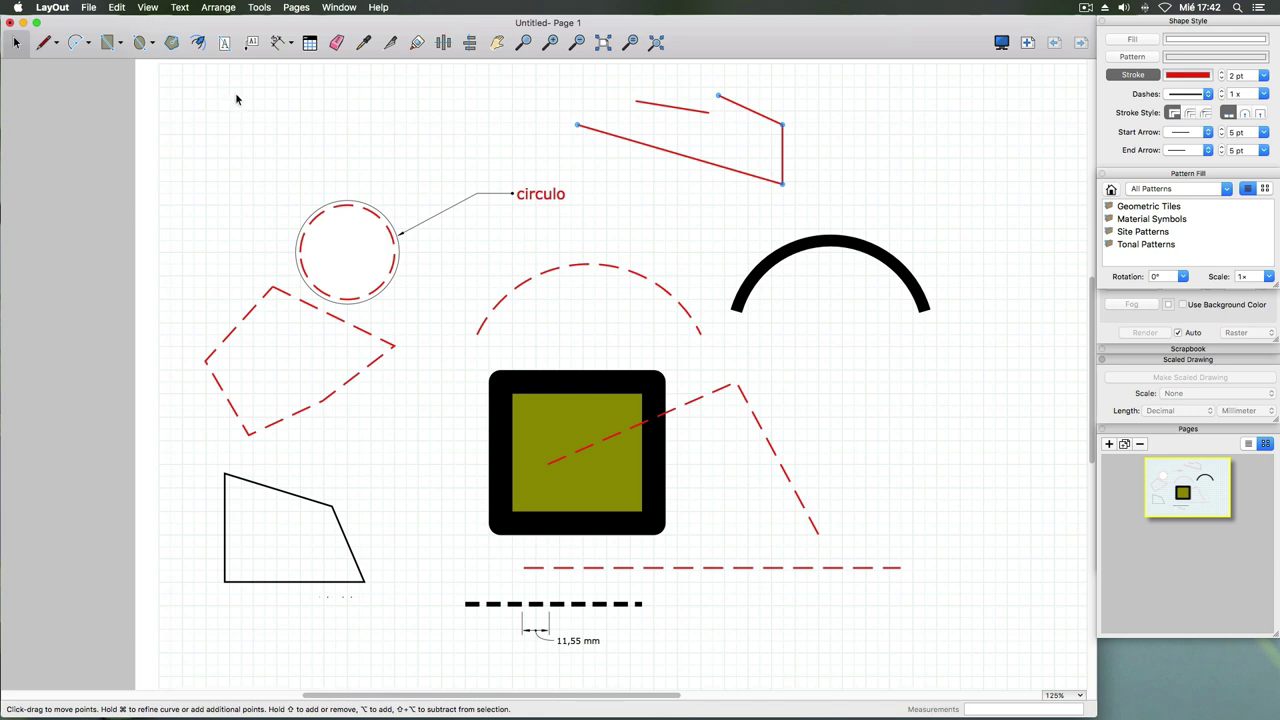
pyautogui.click(116, 7)
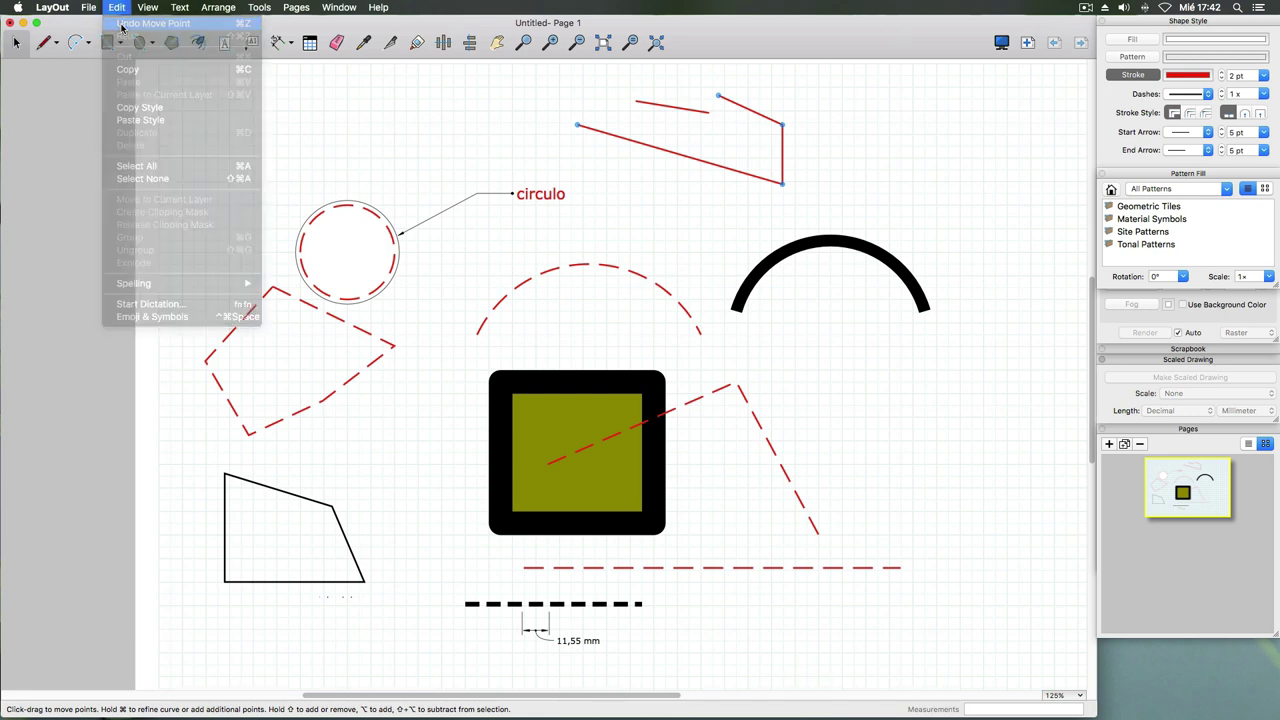
pyautogui.click(121, 27)
pyautogui.press('Escape')
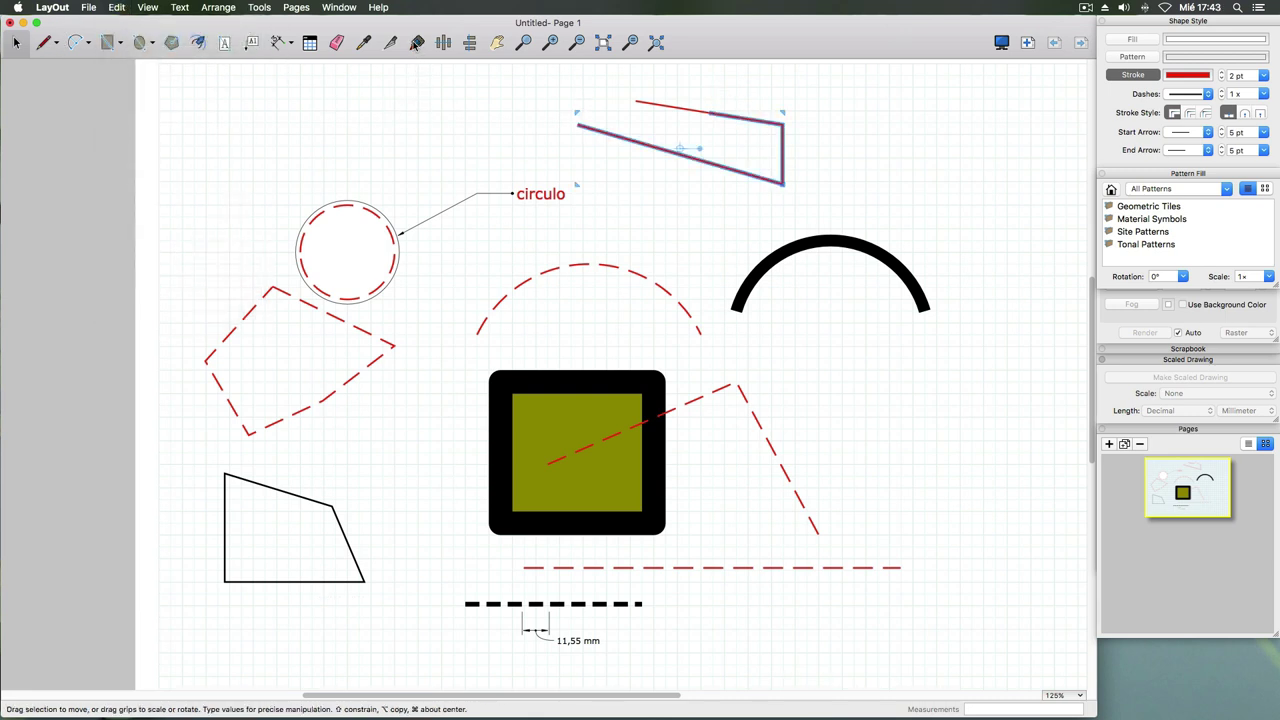
# - Join the top segment back into the outline and raise a peak point on top
pyautogui.click(416, 42)
pyautogui.click(742, 116)
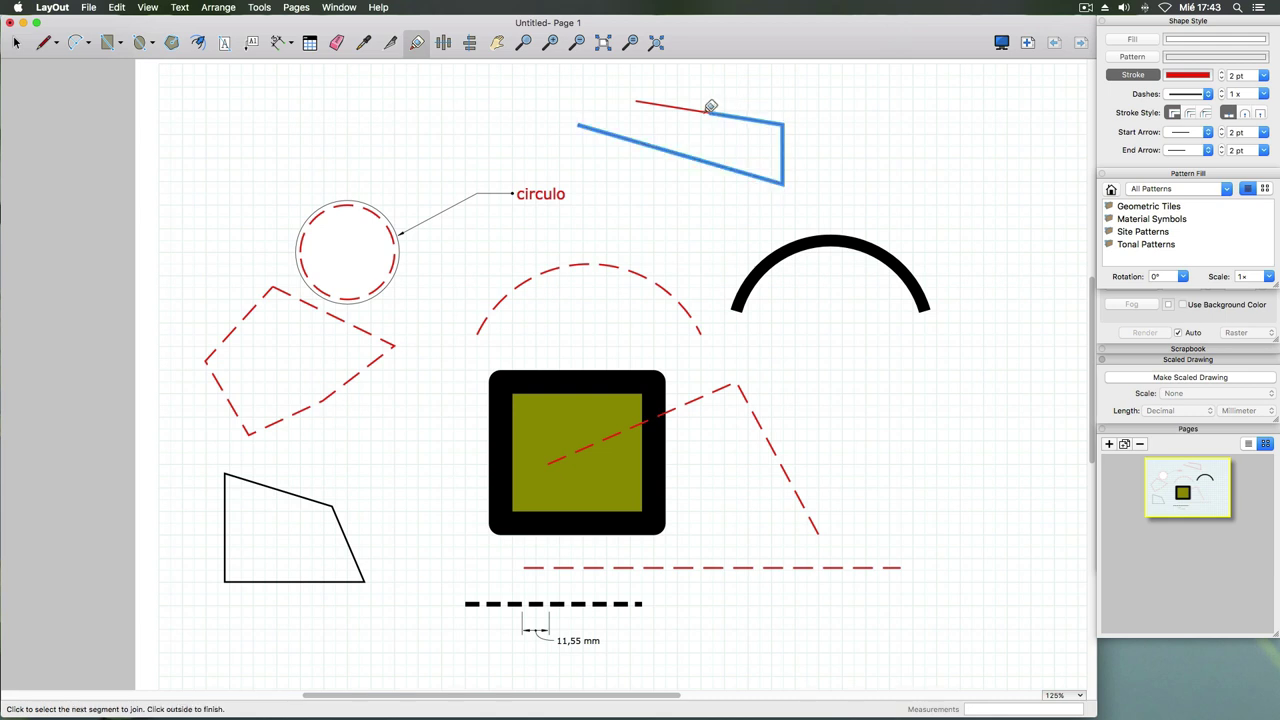
pyautogui.click(704, 107)
pyautogui.click(18, 42)
pyautogui.doubleClick(731, 121)
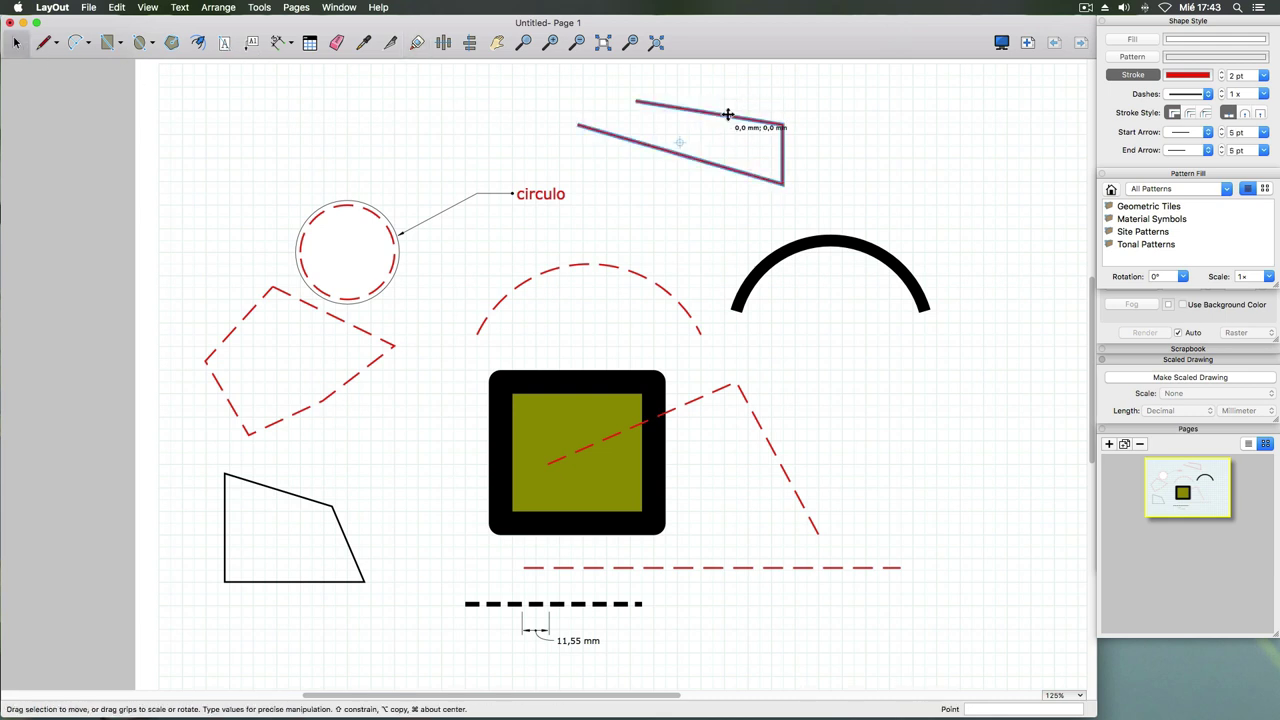
pyautogui.moveTo(709, 113); pyautogui.dragTo(722, 92)
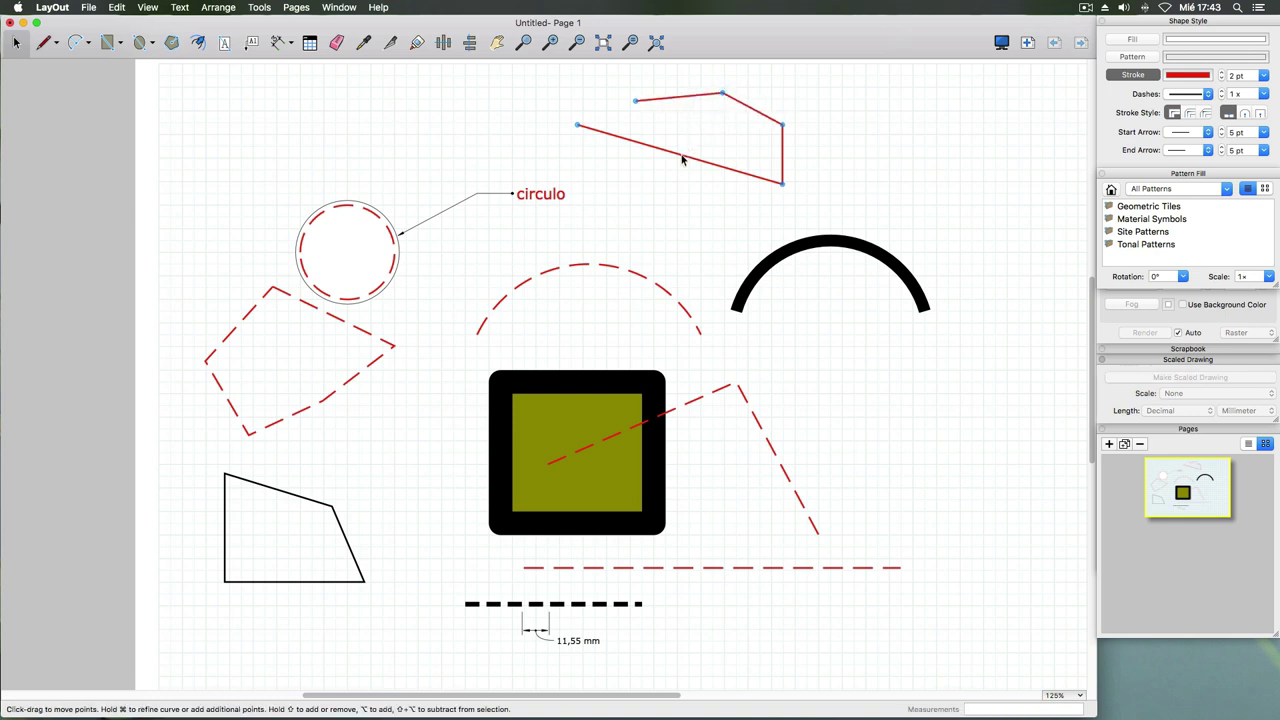
pyautogui.click(682, 158)
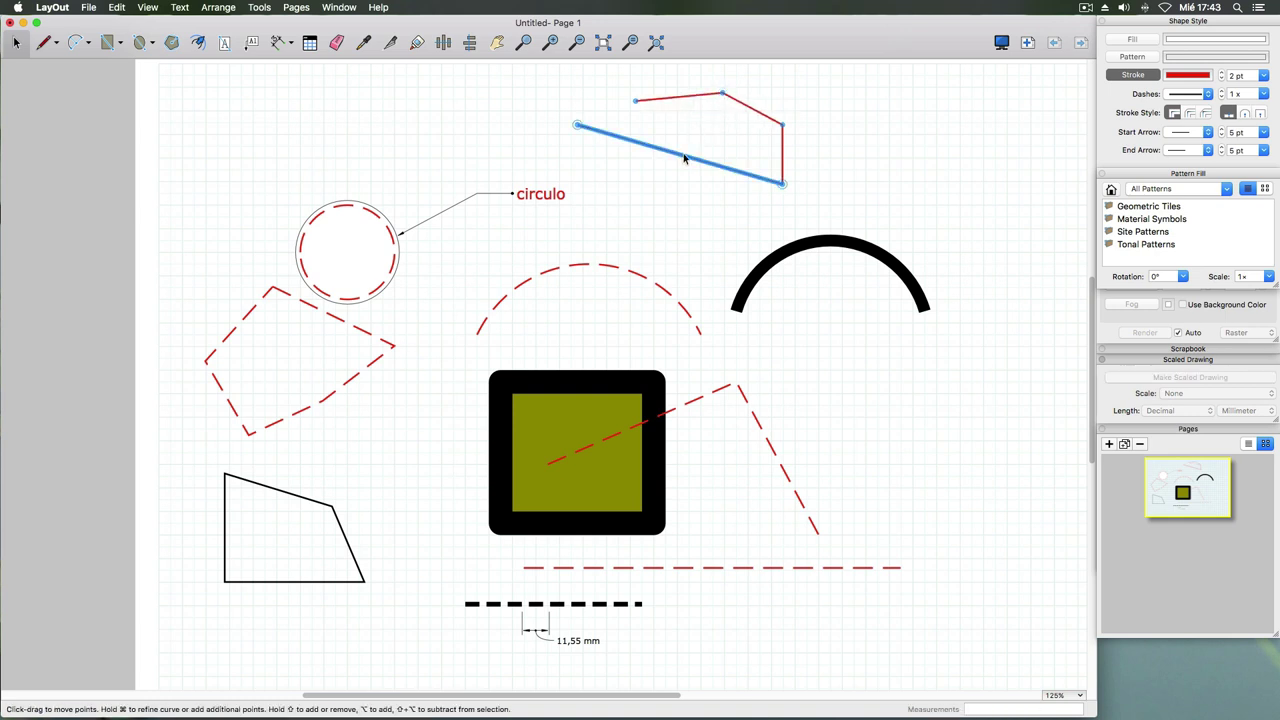
# - Join the loose red diagonal into the top outline and pull a new point down to bend it
pyautogui.click(391, 43)
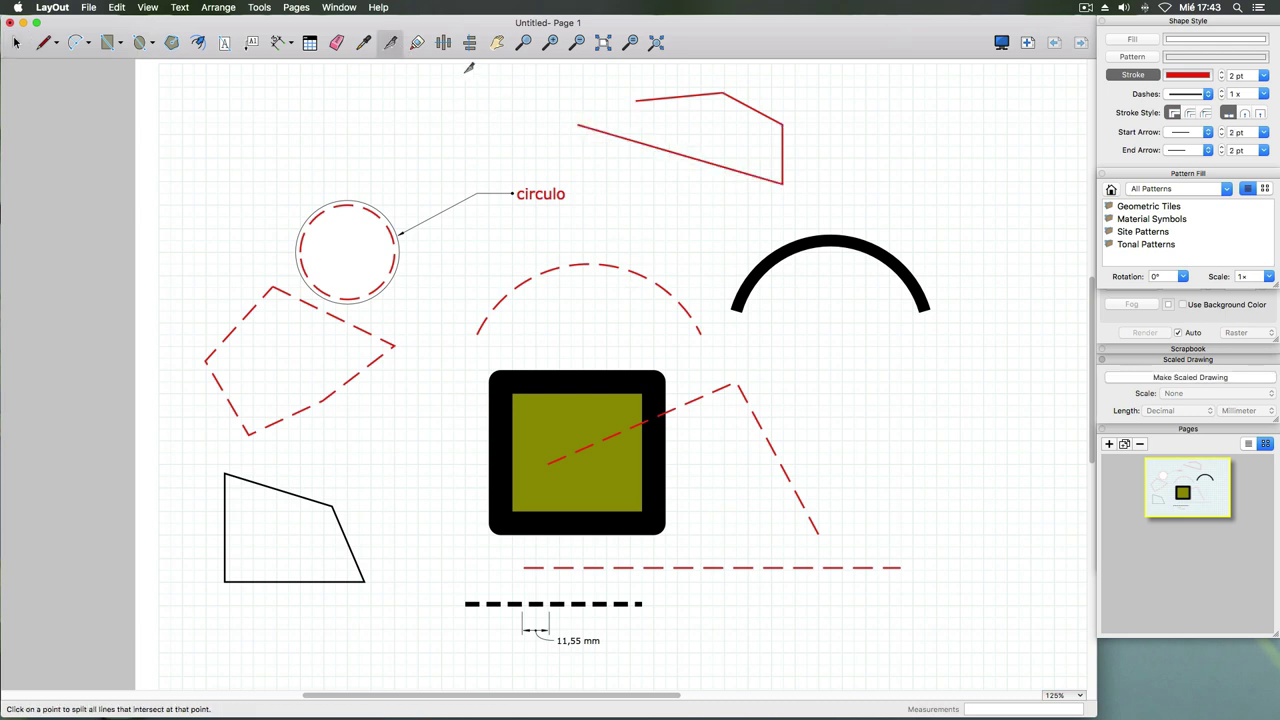
pyautogui.click(417, 42)
pyautogui.click(713, 157)
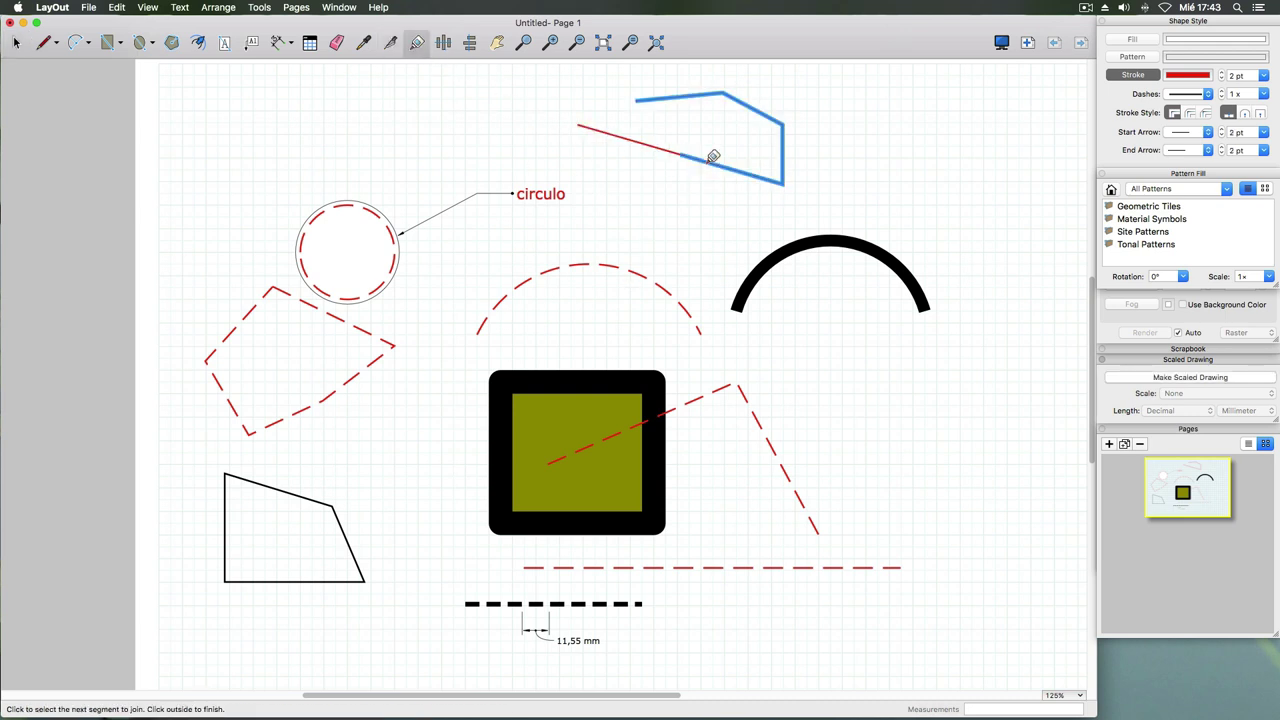
pyautogui.click(664, 148)
pyautogui.press('space')
pyautogui.click(682, 154)
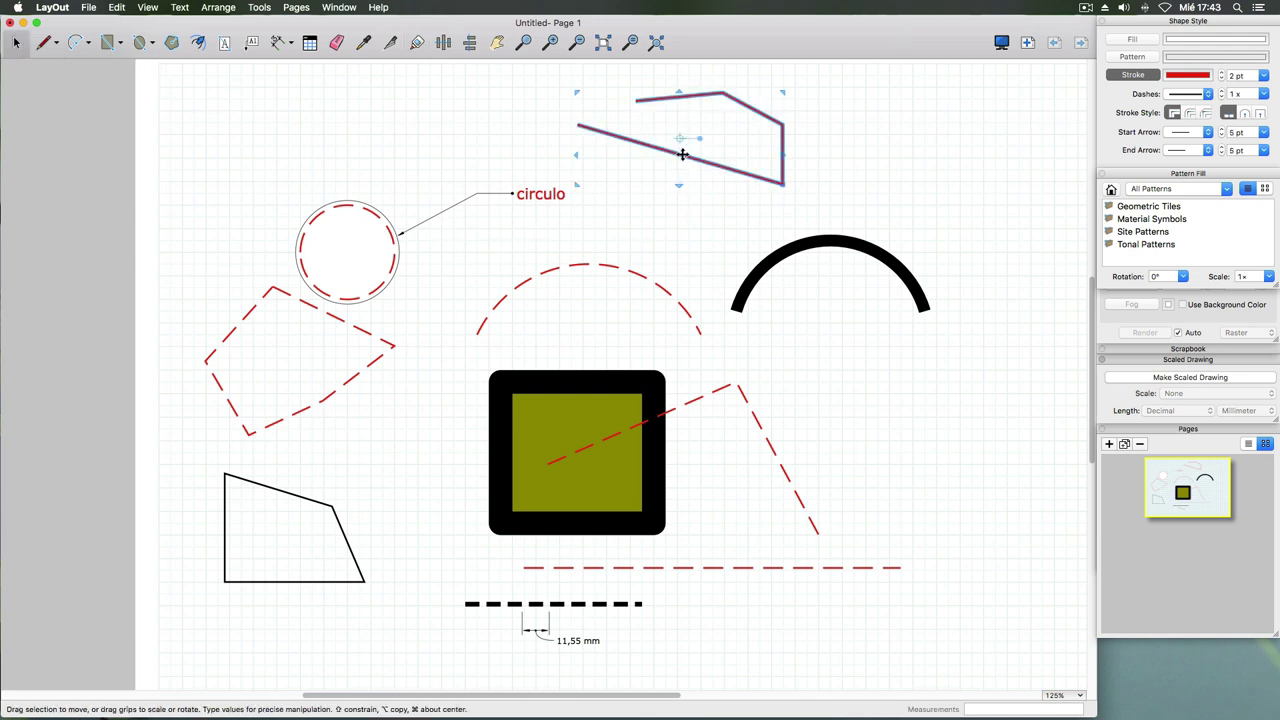
pyautogui.doubleClick(682, 154)
pyautogui.moveTo(681, 156); pyautogui.dragTo(673, 180)
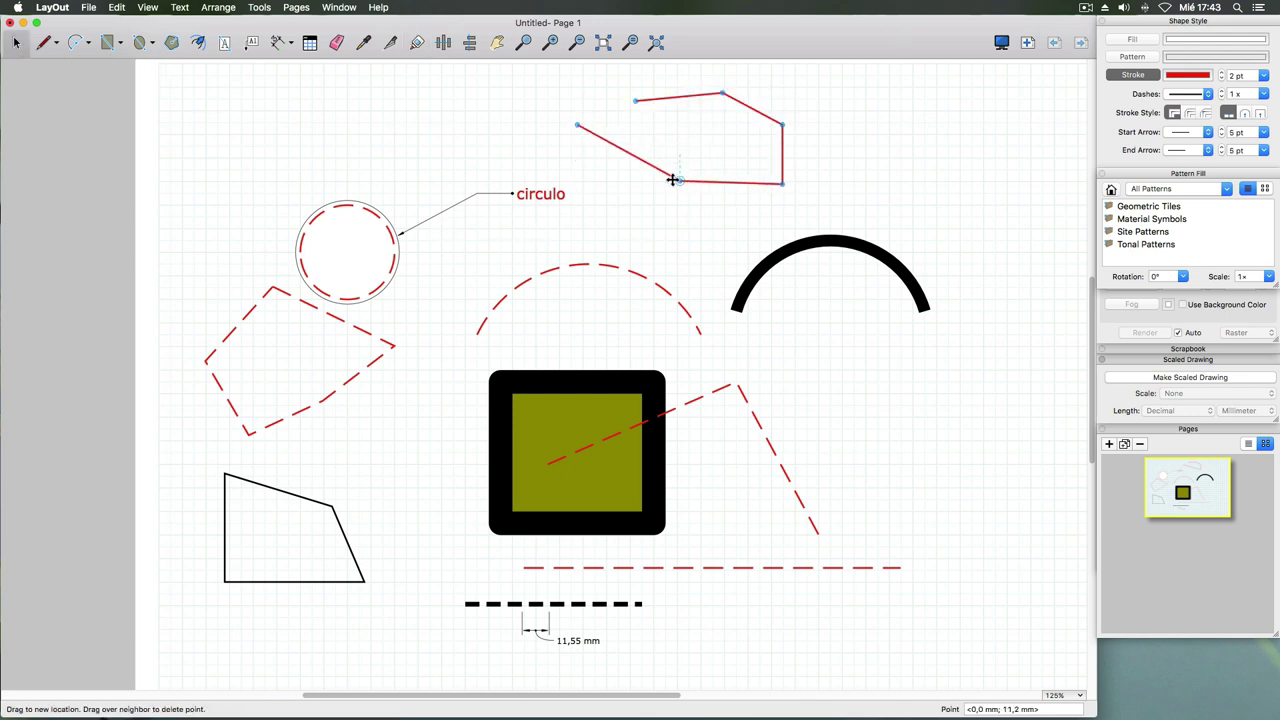
# - Split the outline at its lower-left bend and rejoin the two pieces into one path
pyautogui.click(390, 42)
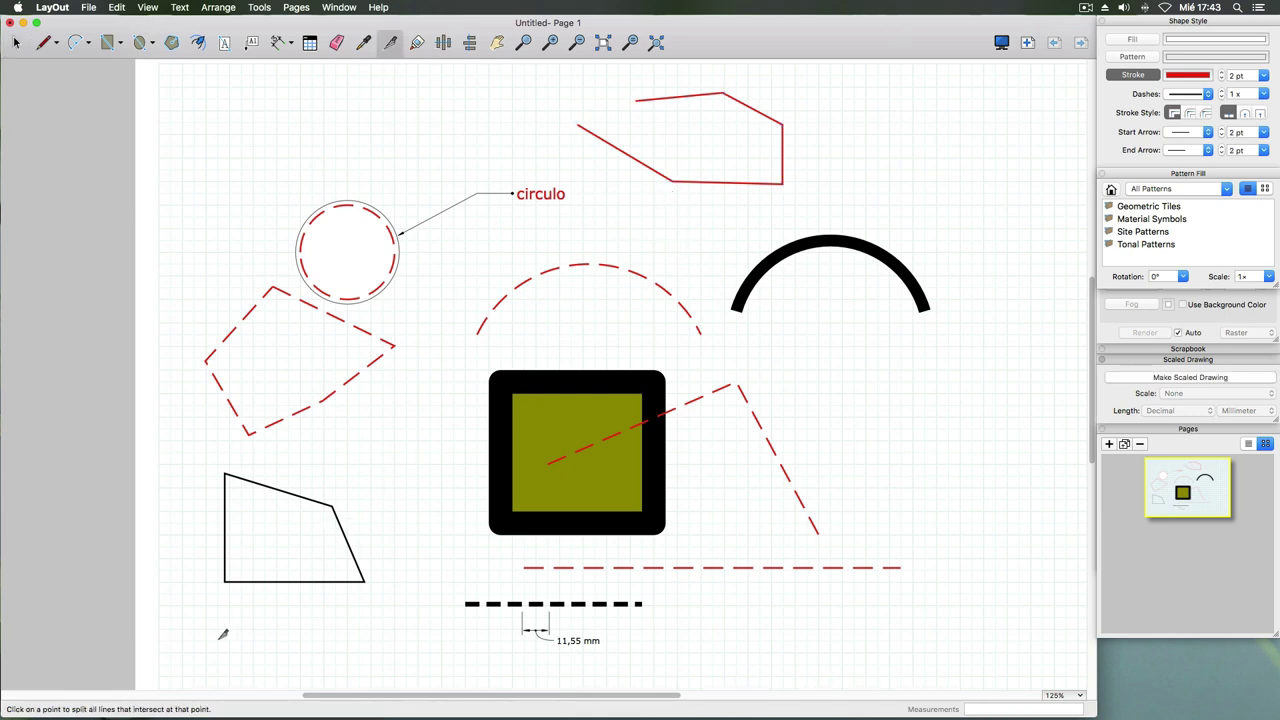
pyautogui.rightClick(728, 178)
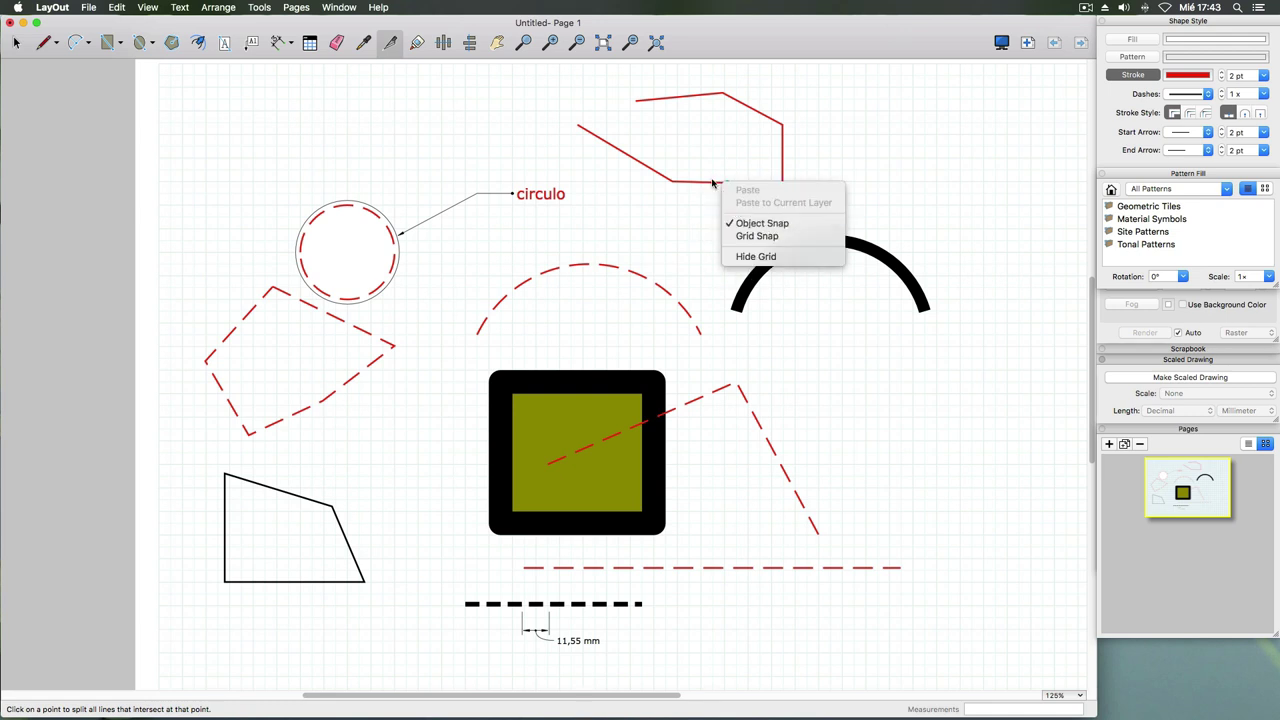
pyautogui.click(731, 170)
pyautogui.click(728, 182)
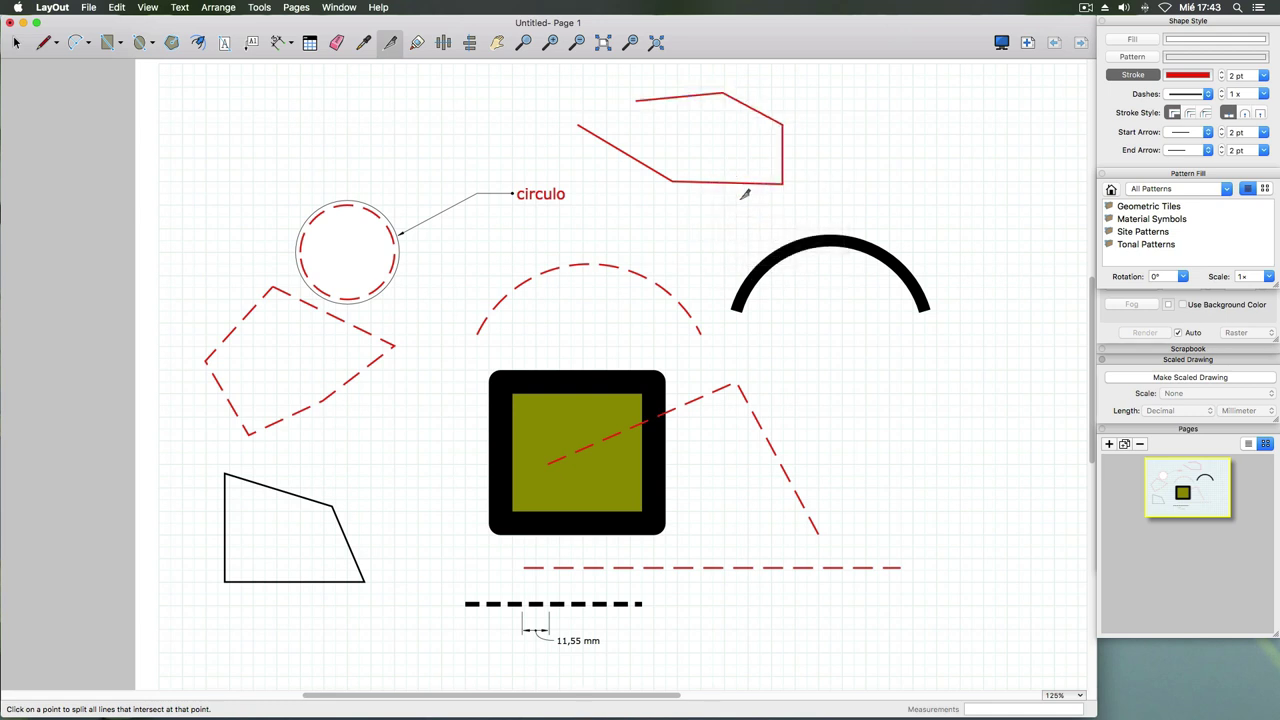
pyautogui.click(16, 42)
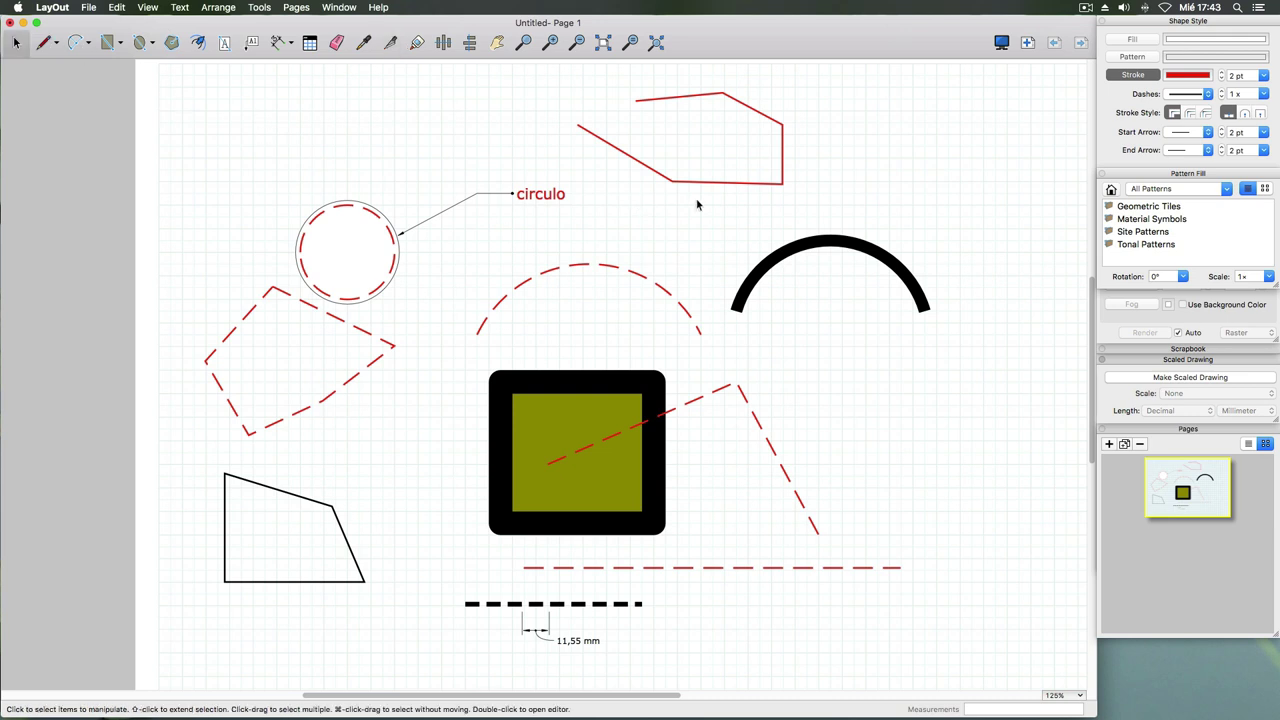
pyautogui.click(728, 183)
pyautogui.click(714, 220)
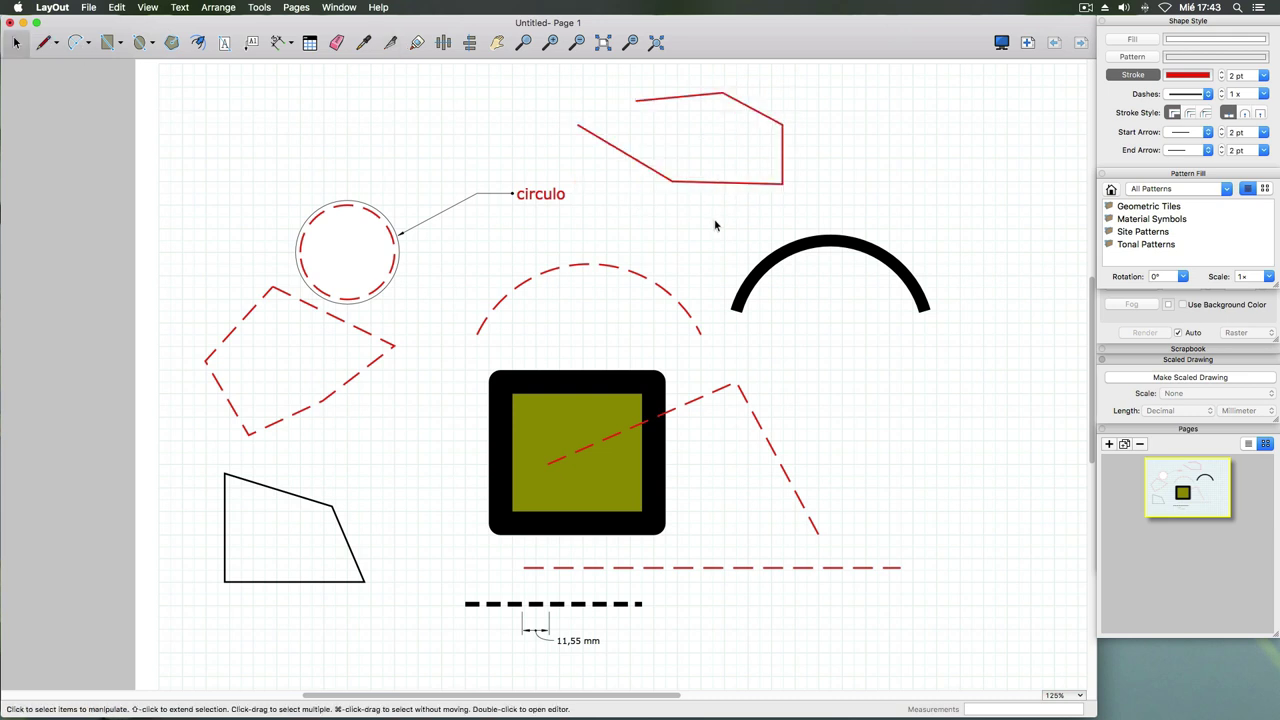
pyautogui.click(417, 43)
pyautogui.click(764, 182)
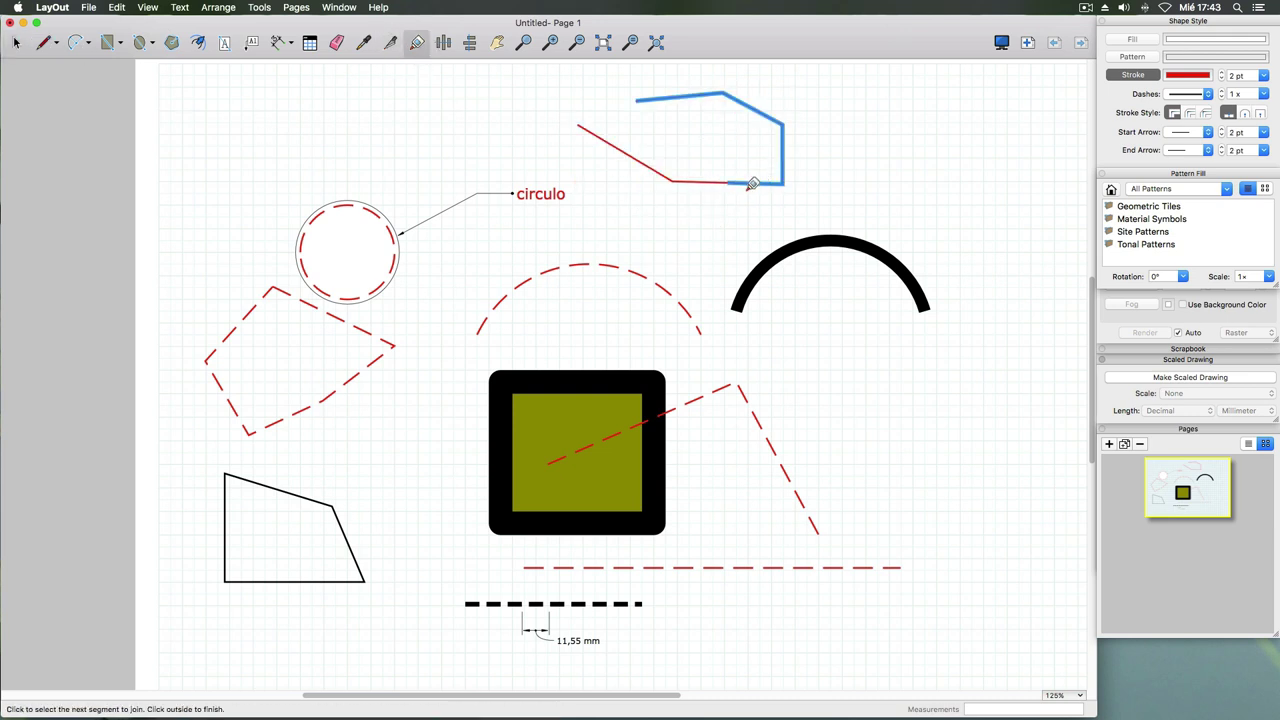
pyautogui.click(716, 177)
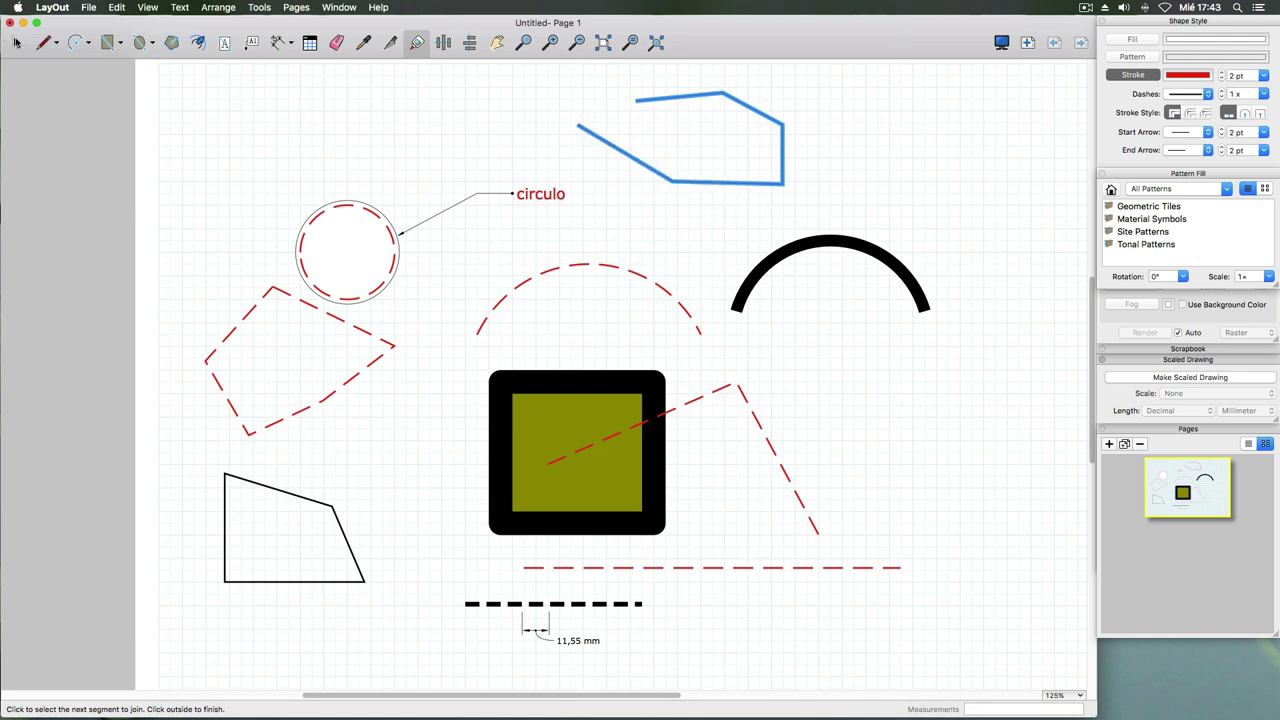
pyautogui.press('space')
# - Pull the bottom-edge point down, then delete it to straighten the bottom edge
pyautogui.doubleClick(625, 154)
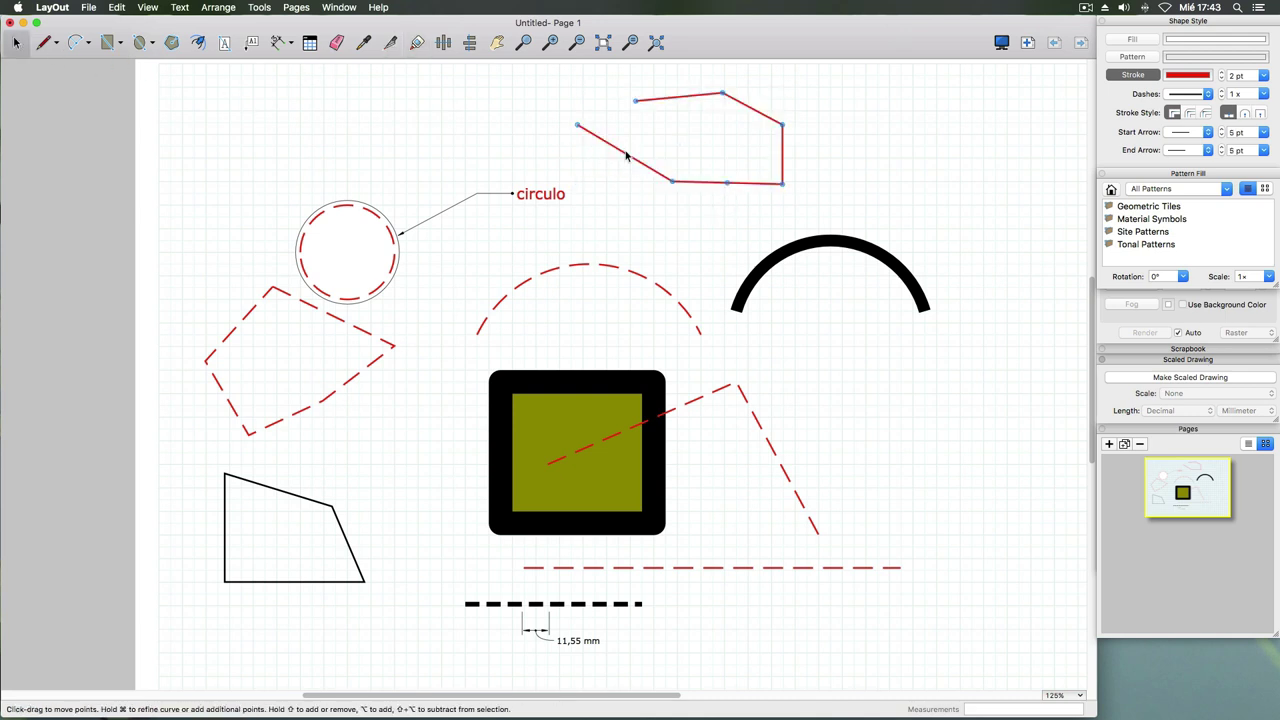
pyautogui.moveTo(730, 187)
pyautogui.mouseDown()
pyautogui.moveTo(744, 196)
pyautogui.moveTo(727, 203)
pyautogui.mouseUp()
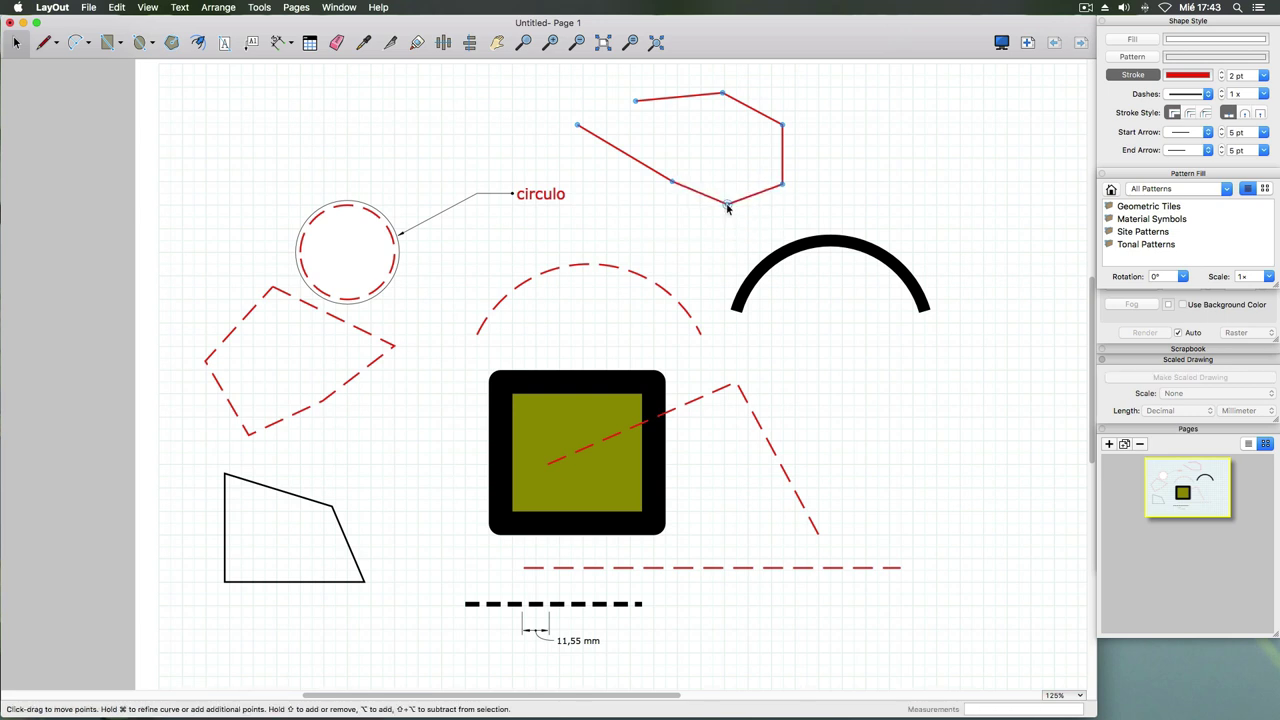
pyautogui.press('Delete')
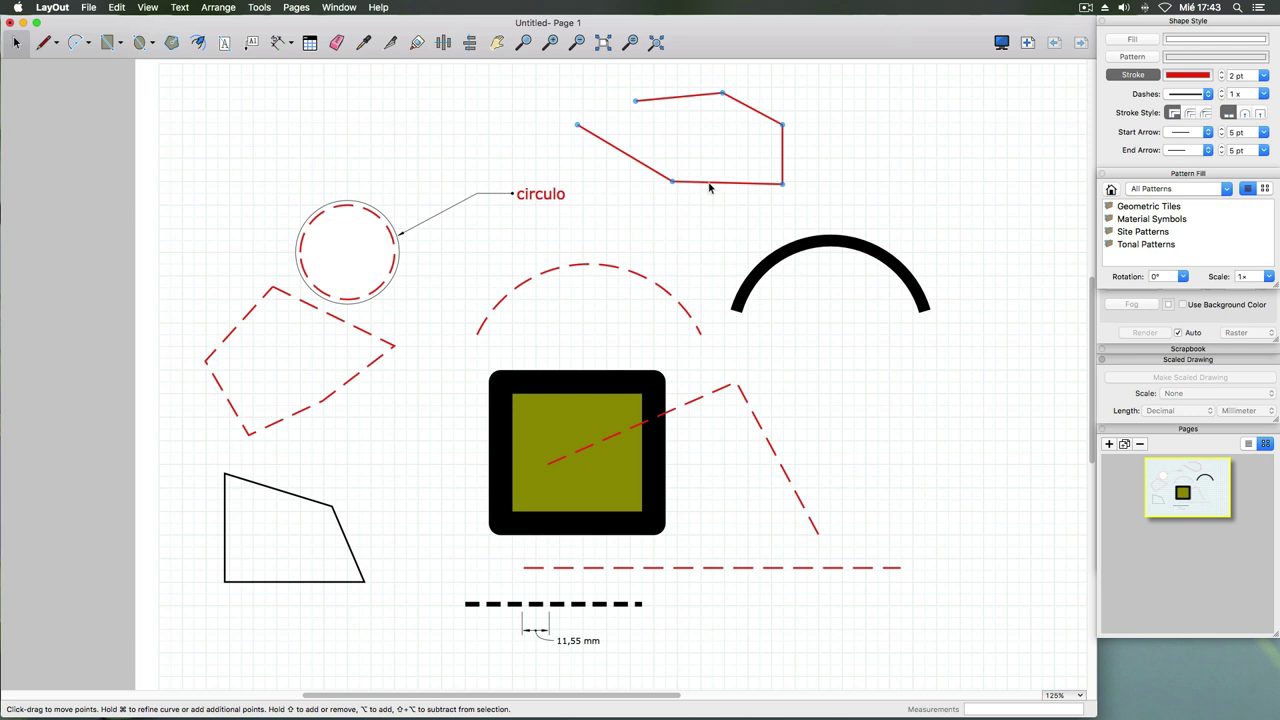
pyautogui.click(709, 184)
pyautogui.rightClick(710, 185)
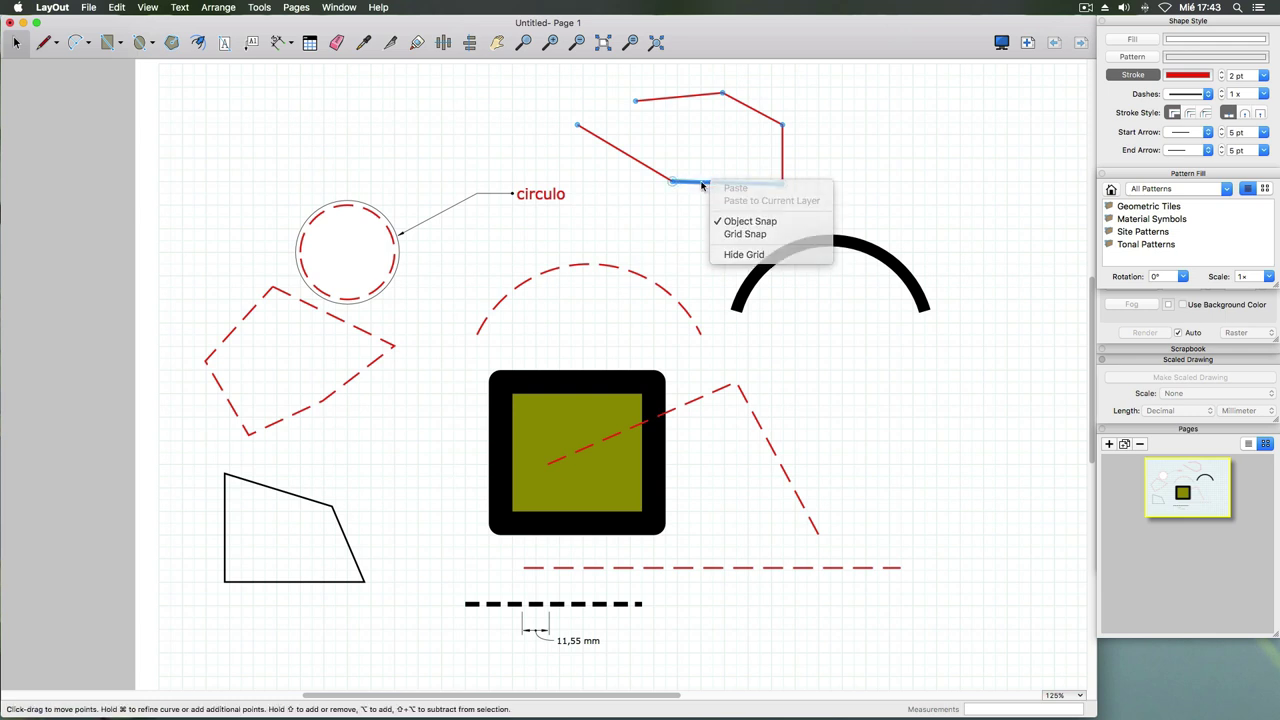
pyautogui.click(709, 185)
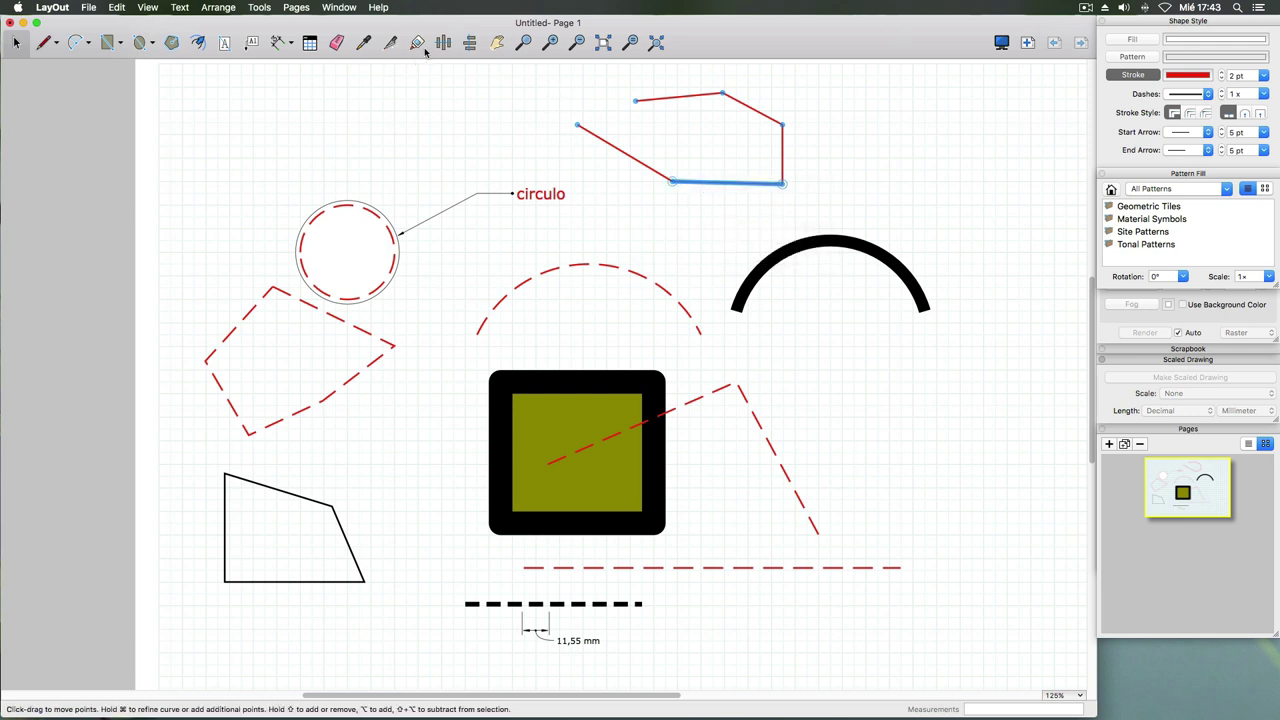
# - Split the top red outline at a point on its upper edge
pyautogui.click(460, 127)
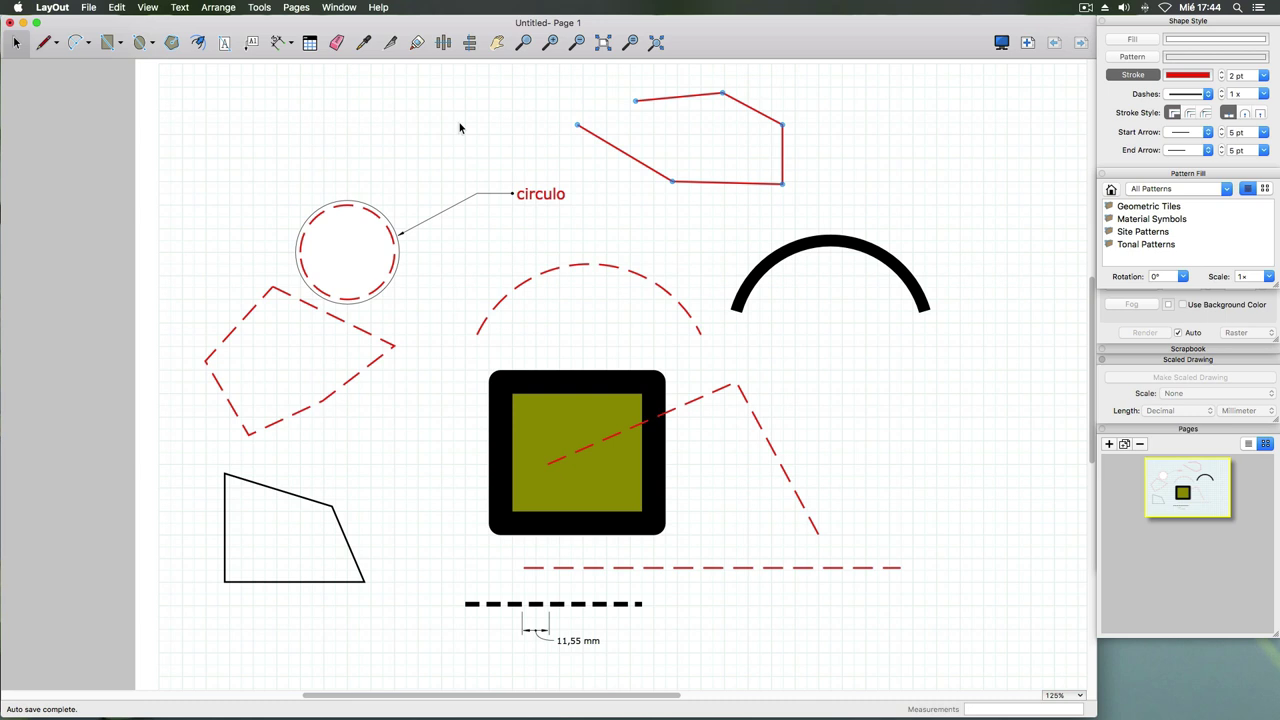
pyautogui.click(390, 42)
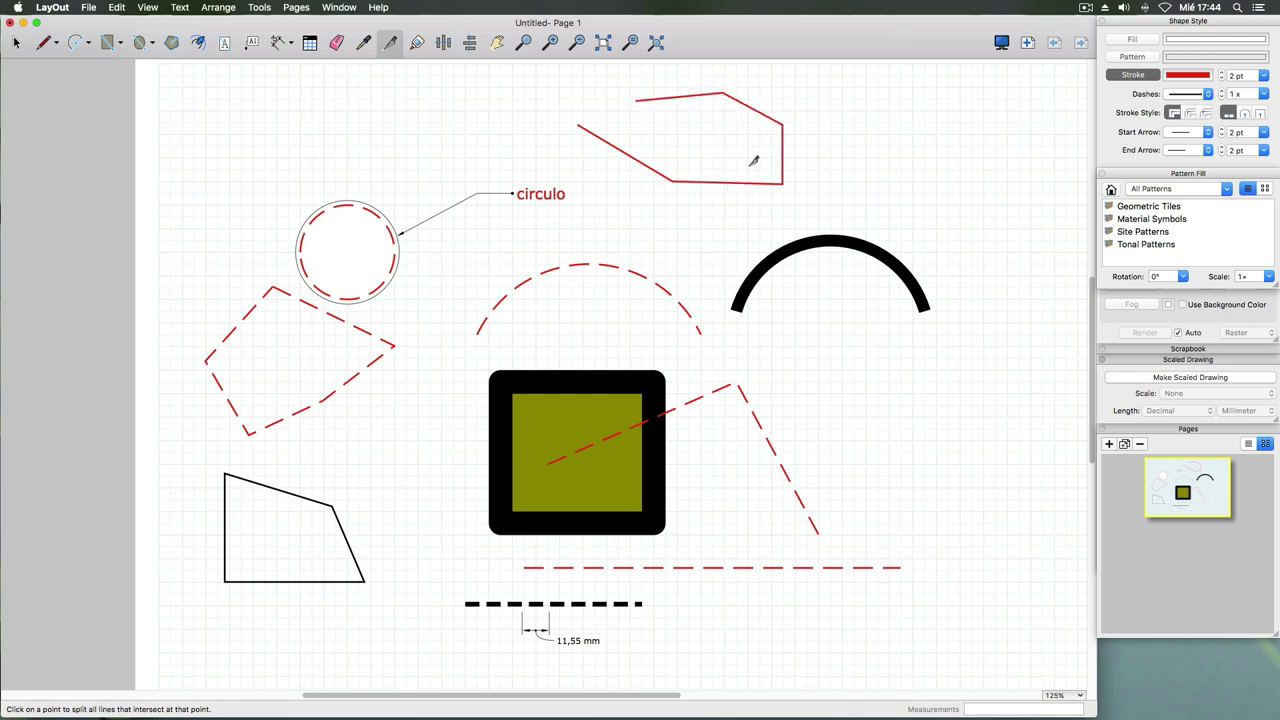
pyautogui.rightClick(746, 104)
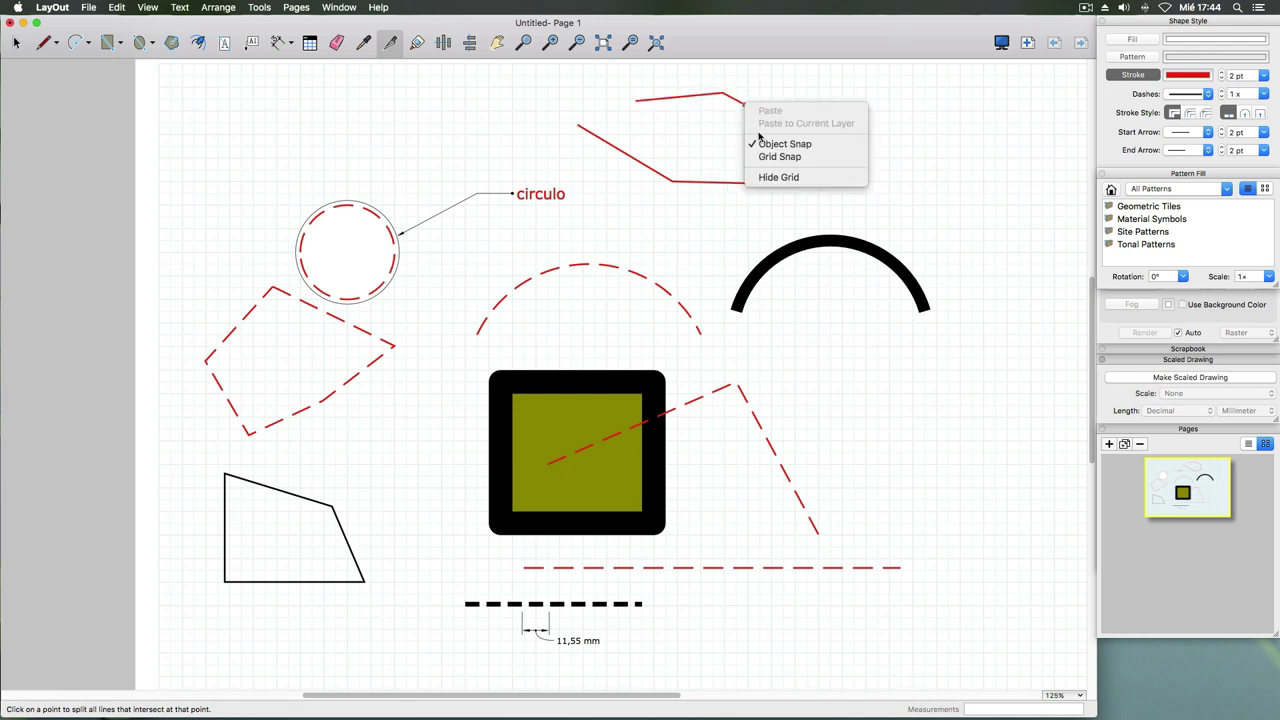
pyautogui.click(706, 115)
pyautogui.click(751, 107)
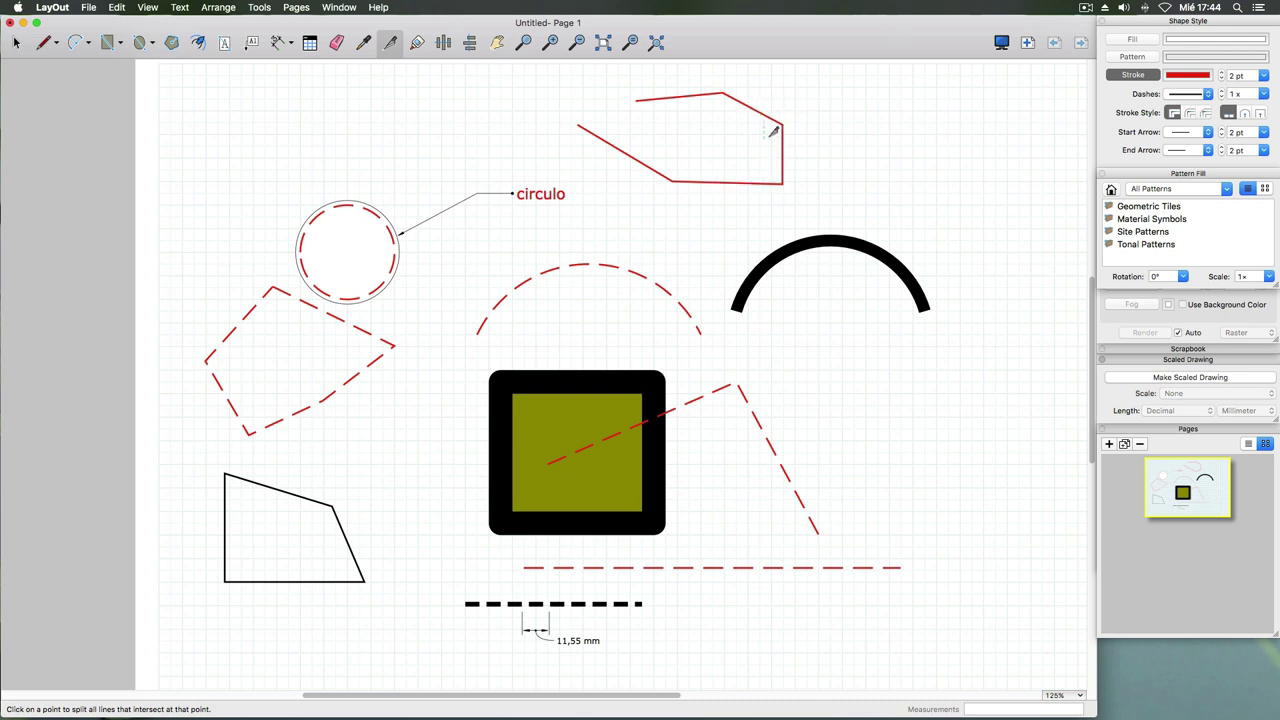
# - Select the split-off top piece to check it, then clear the selection
pyautogui.click(13, 42)
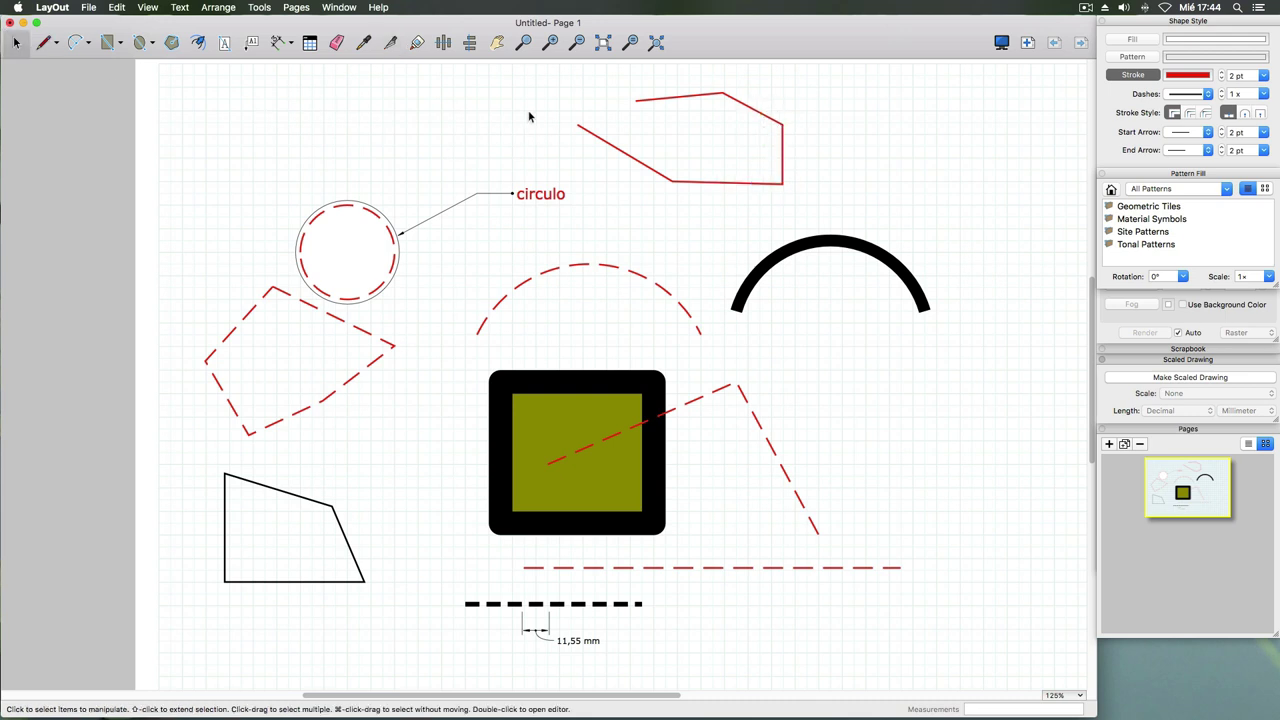
pyautogui.click(733, 96)
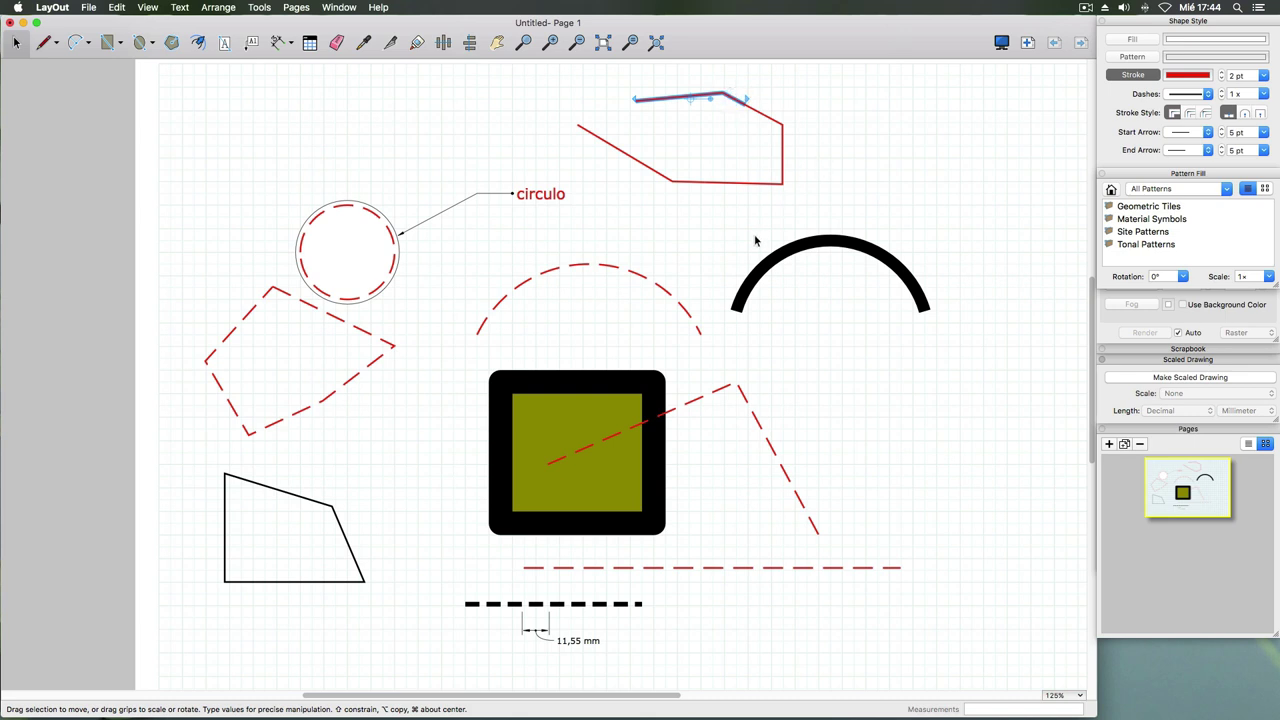
pyautogui.click(720, 183)
pyautogui.click(700, 110)
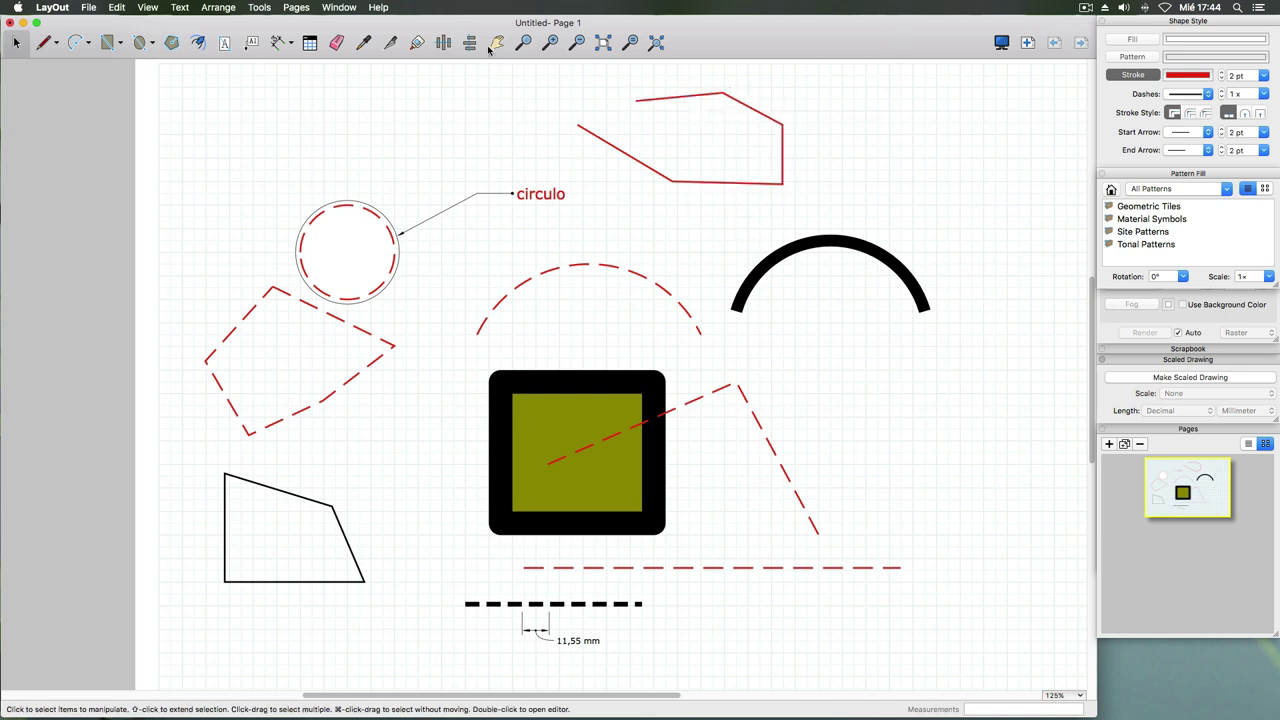
# - Join the lower-left diagonal, bottom and right edges, and top piece into one continuous path
pyautogui.click(417, 42)
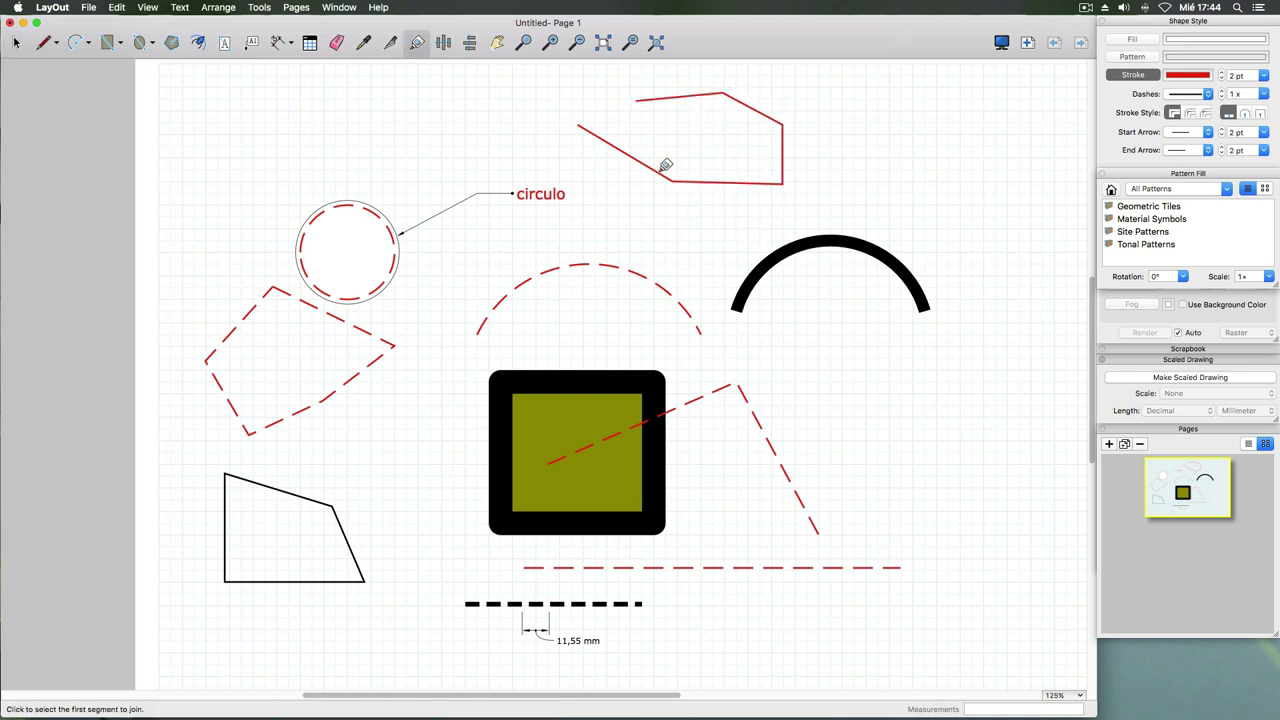
pyautogui.click(660, 172)
pyautogui.click(766, 178)
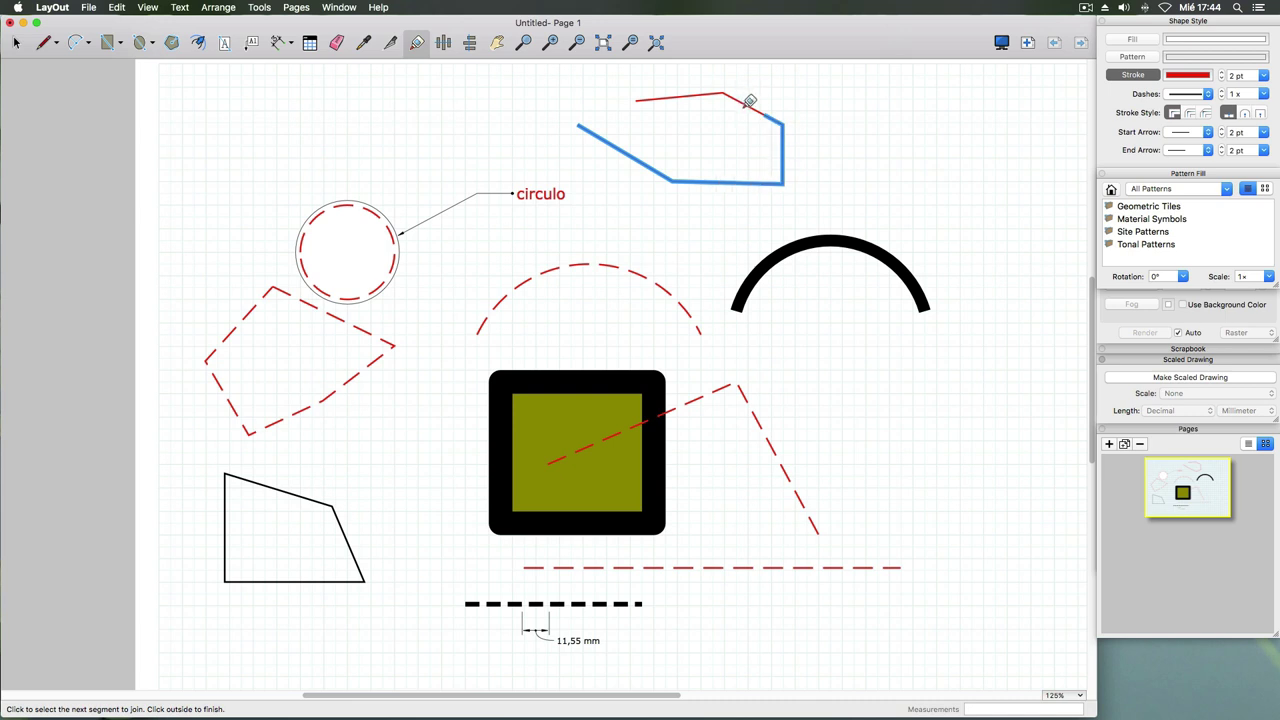
pyautogui.click(733, 92)
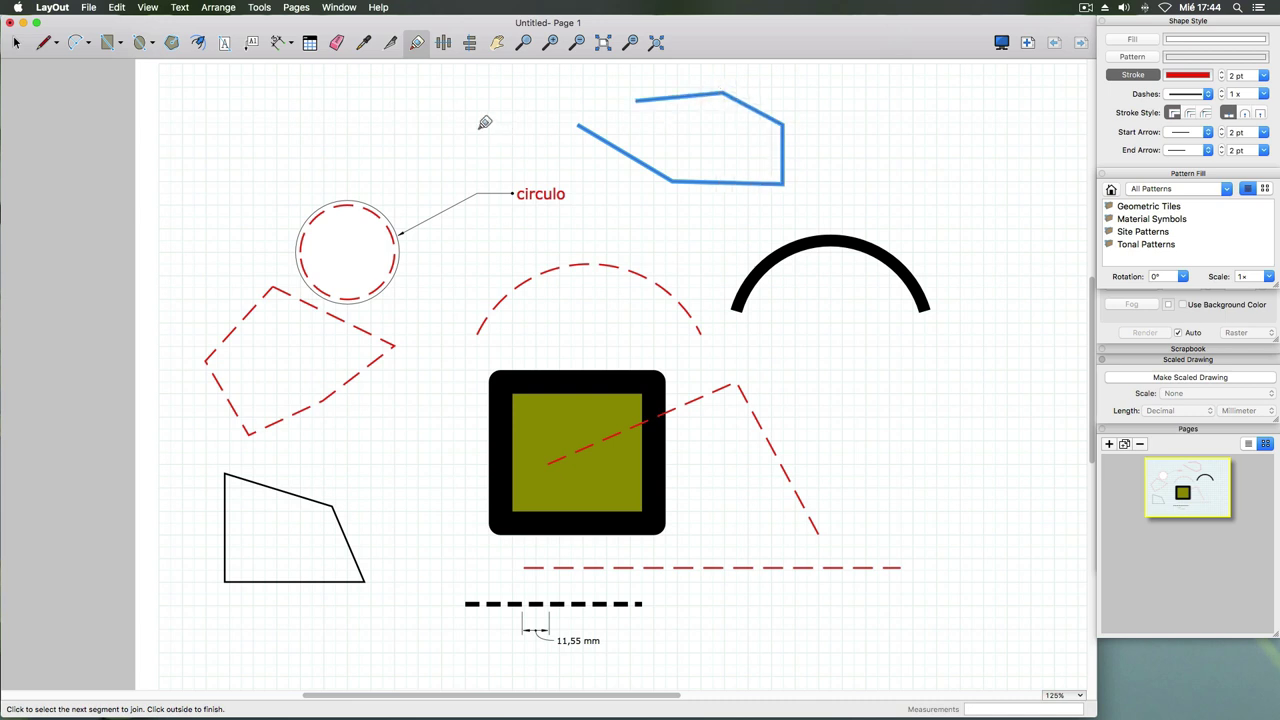
pyautogui.press('space')
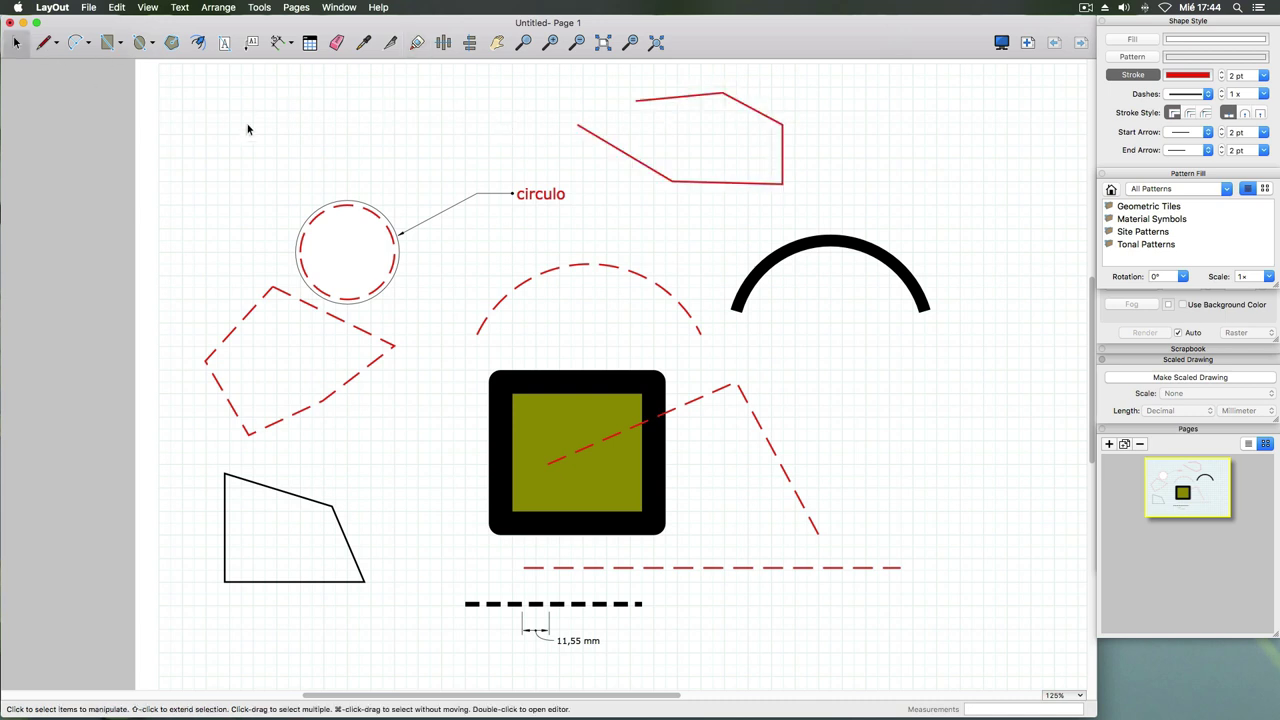